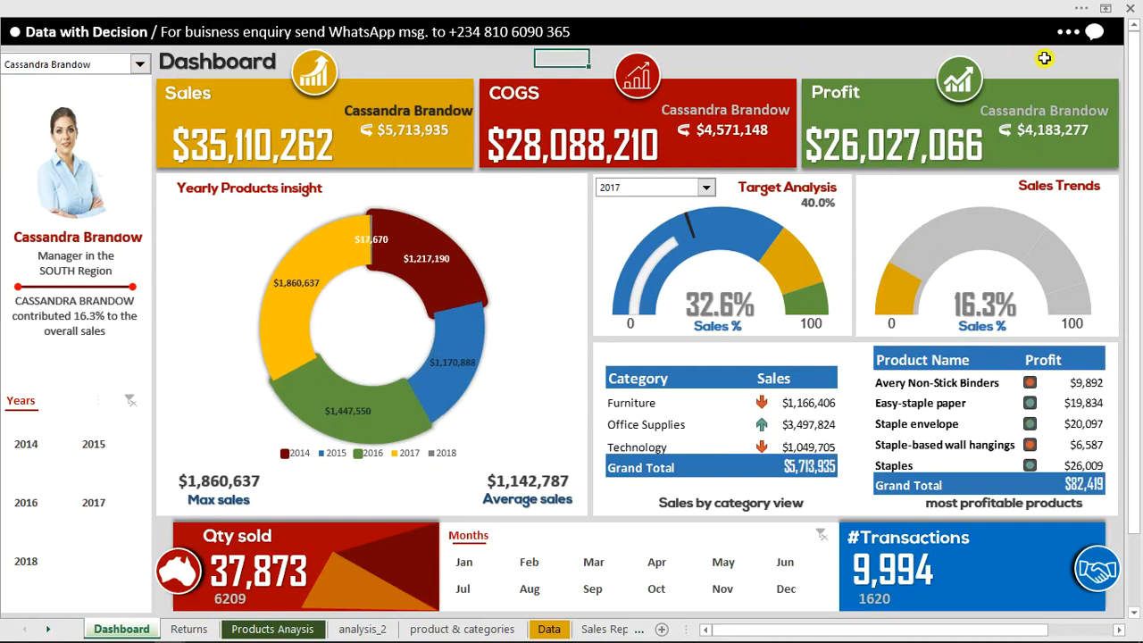
Open the sales rep information panel and review the East, Central and West region managers, ending on the East manager
click(1095, 37)
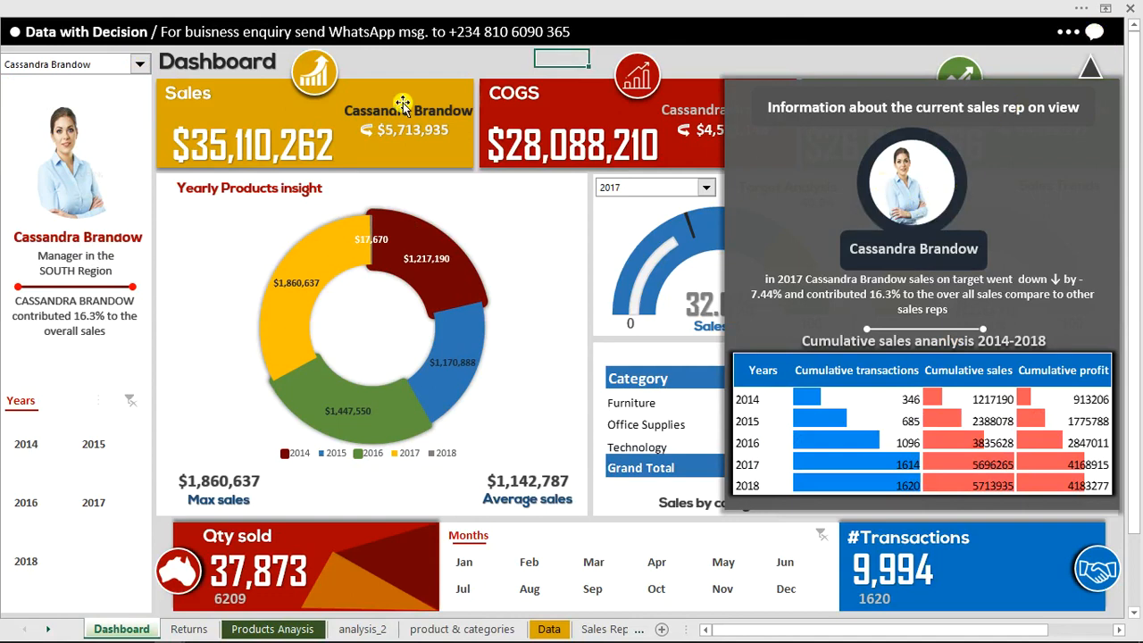
click(140, 64)
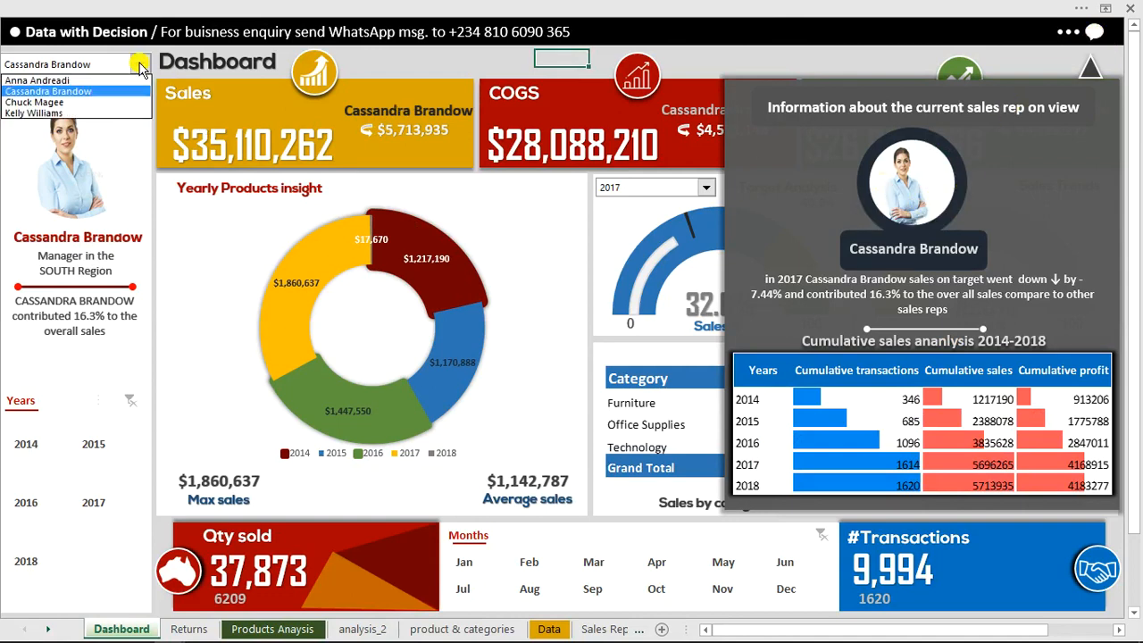
click(113, 104)
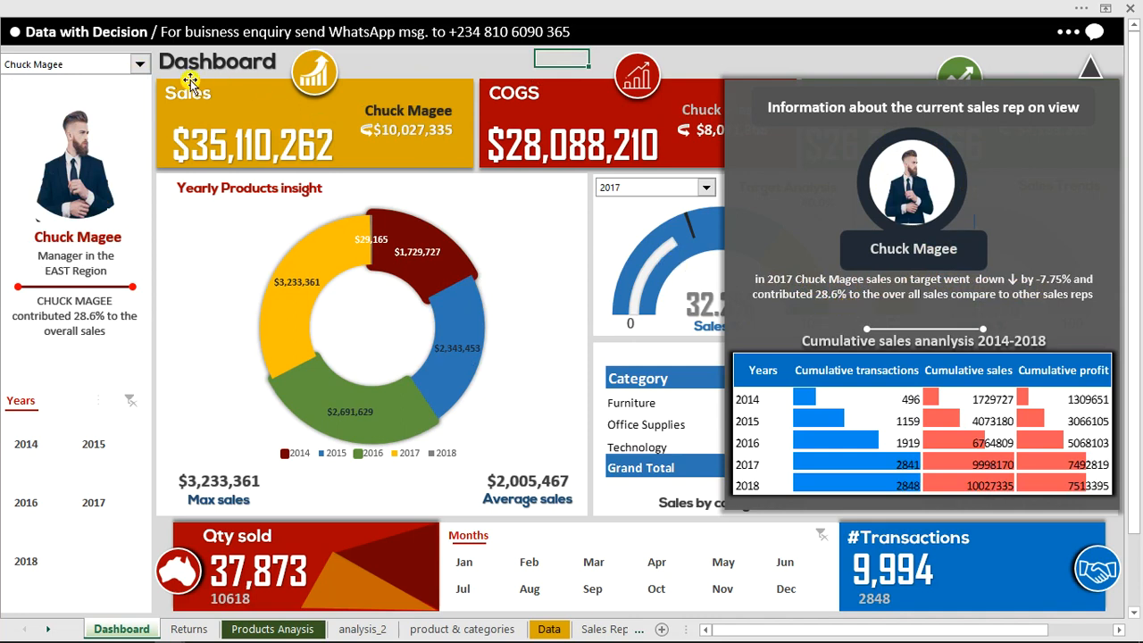
click(138, 65)
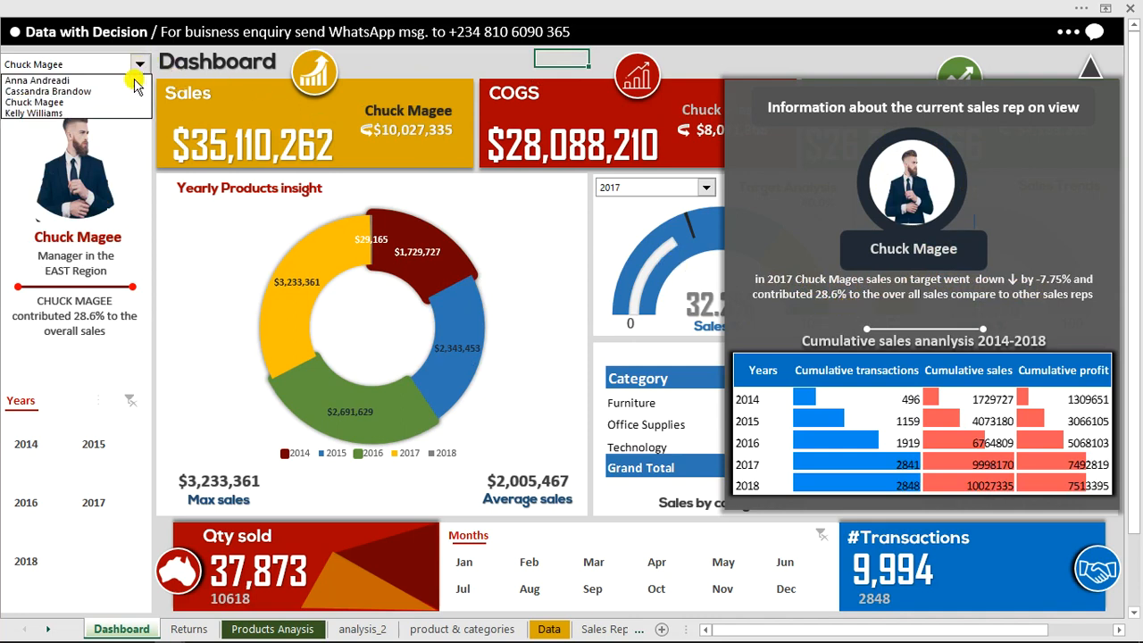
click(116, 113)
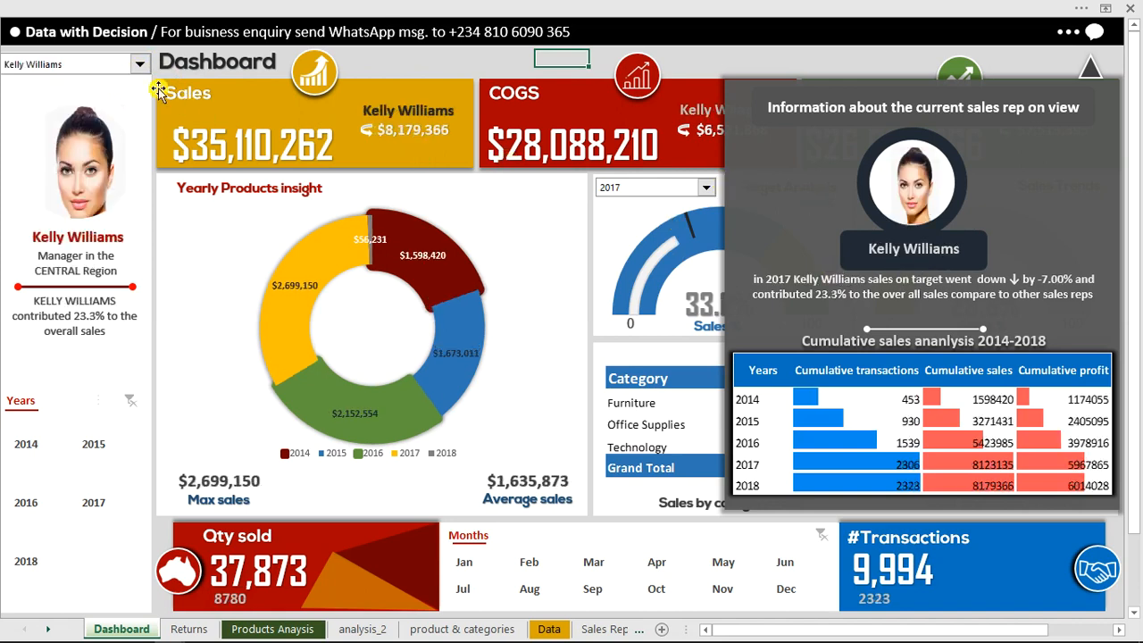
click(141, 66)
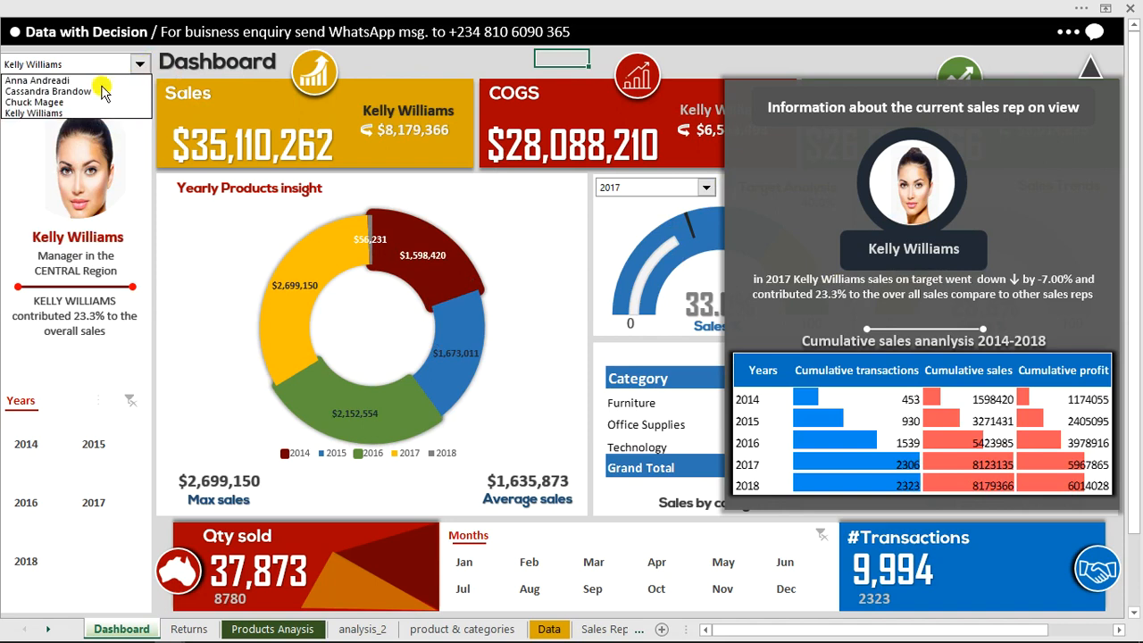
click(105, 80)
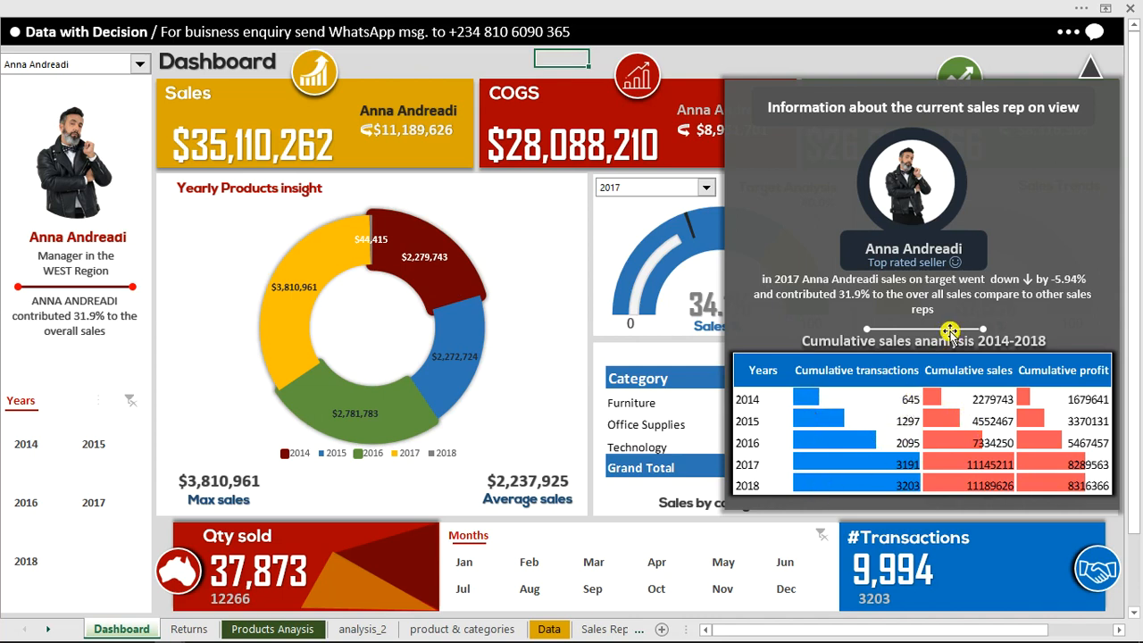
click(140, 67)
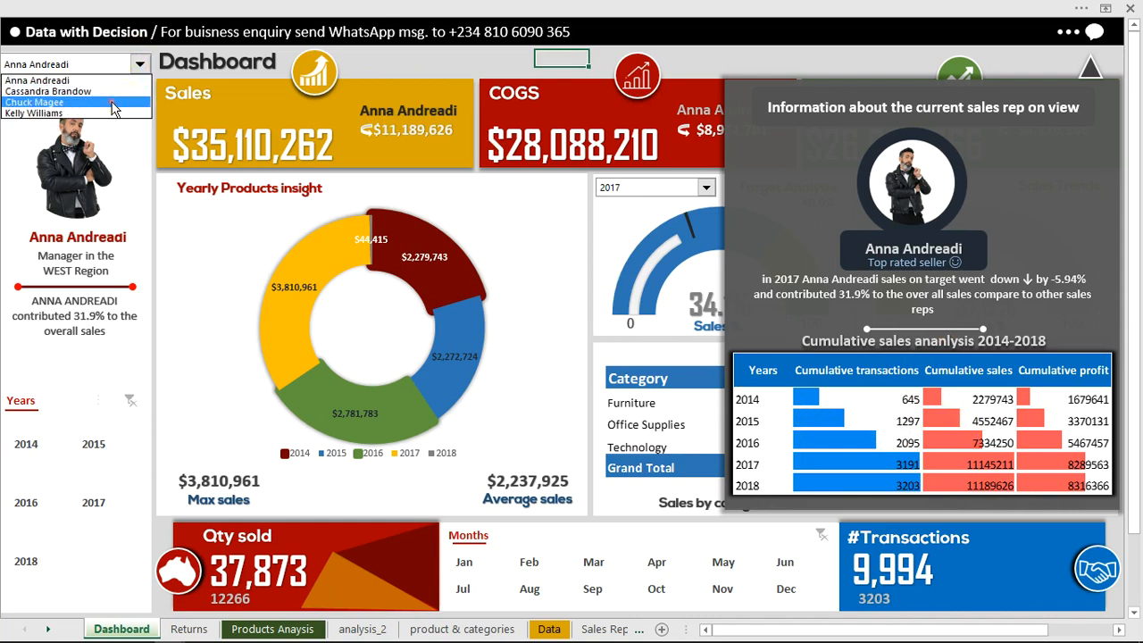
click(114, 104)
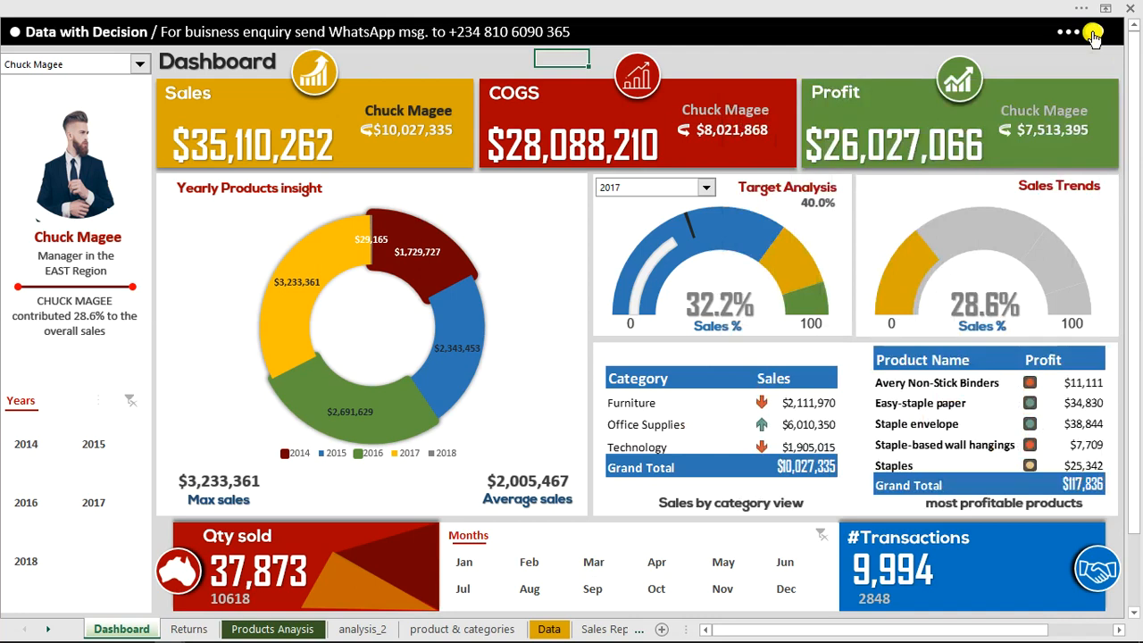
View the target analysis for 2016 and 2018, switching the sales rep to the West region manager between the two years
click(708, 192)
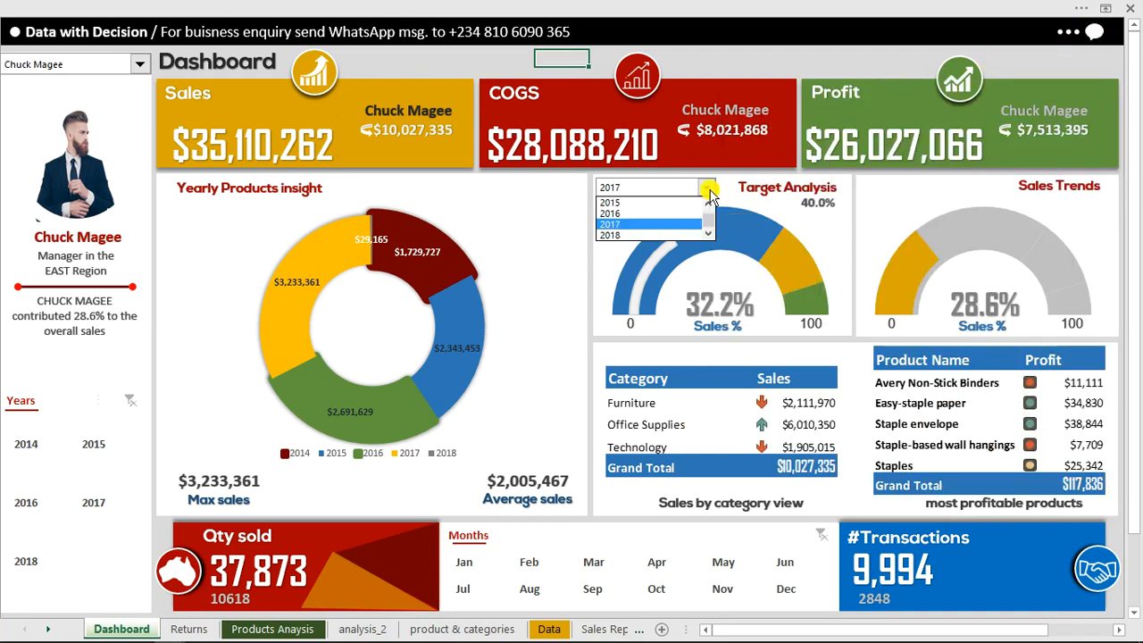
click(641, 214)
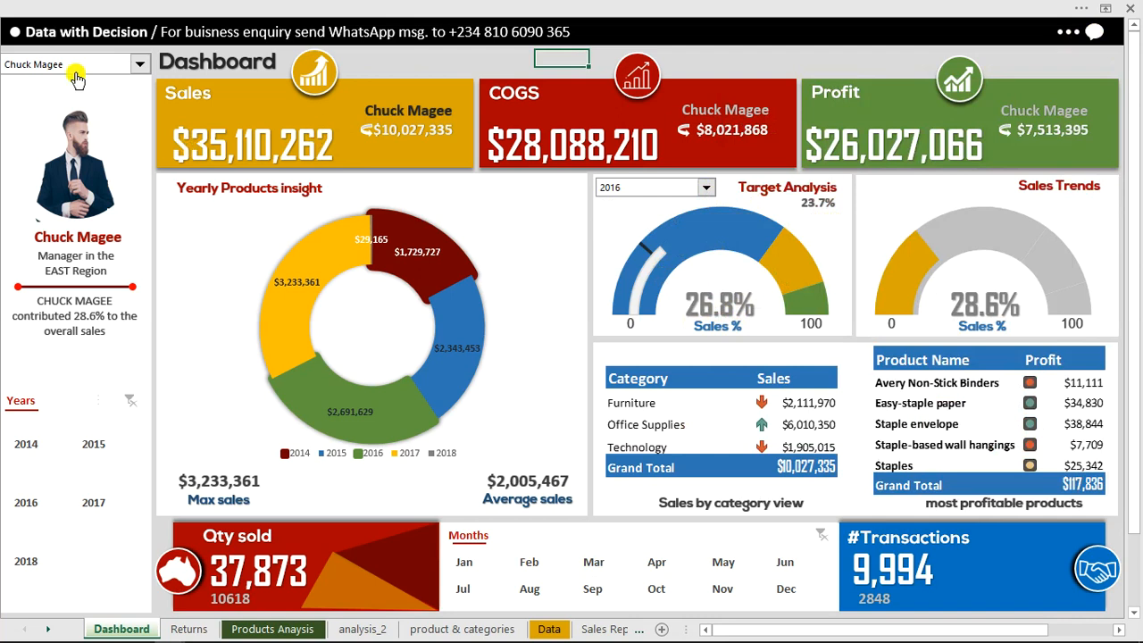
click(140, 66)
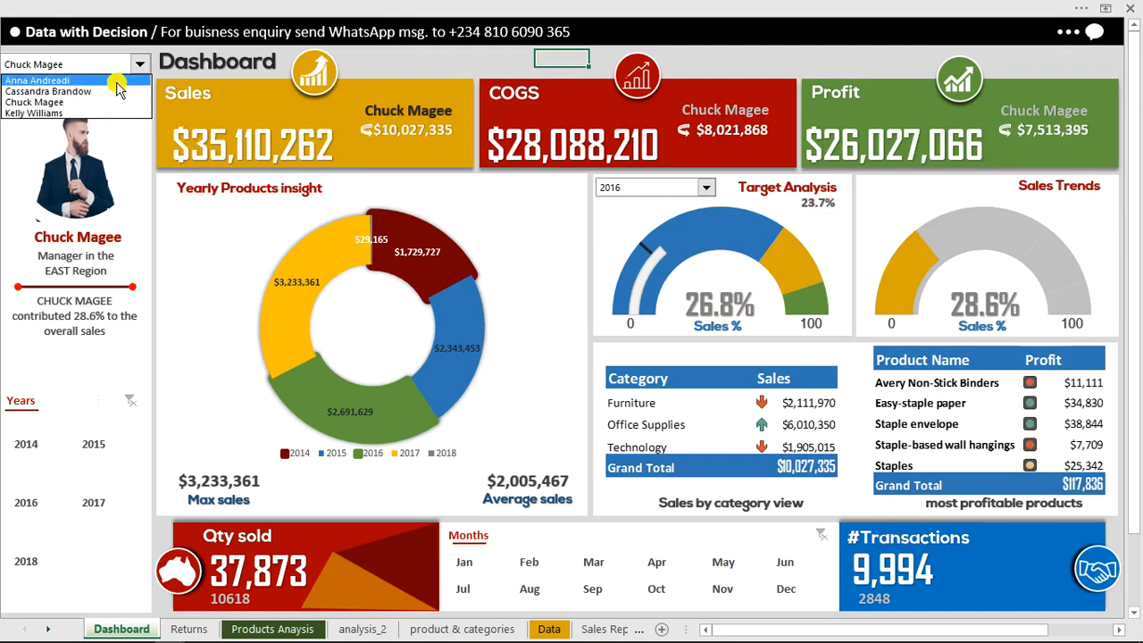
click(117, 81)
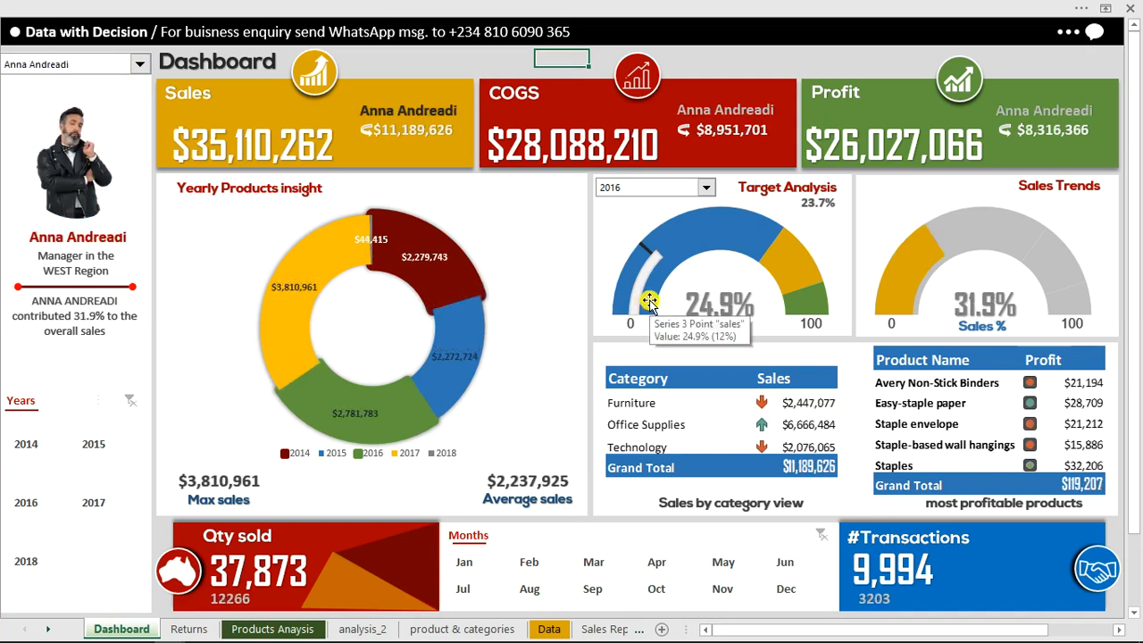
click(707, 190)
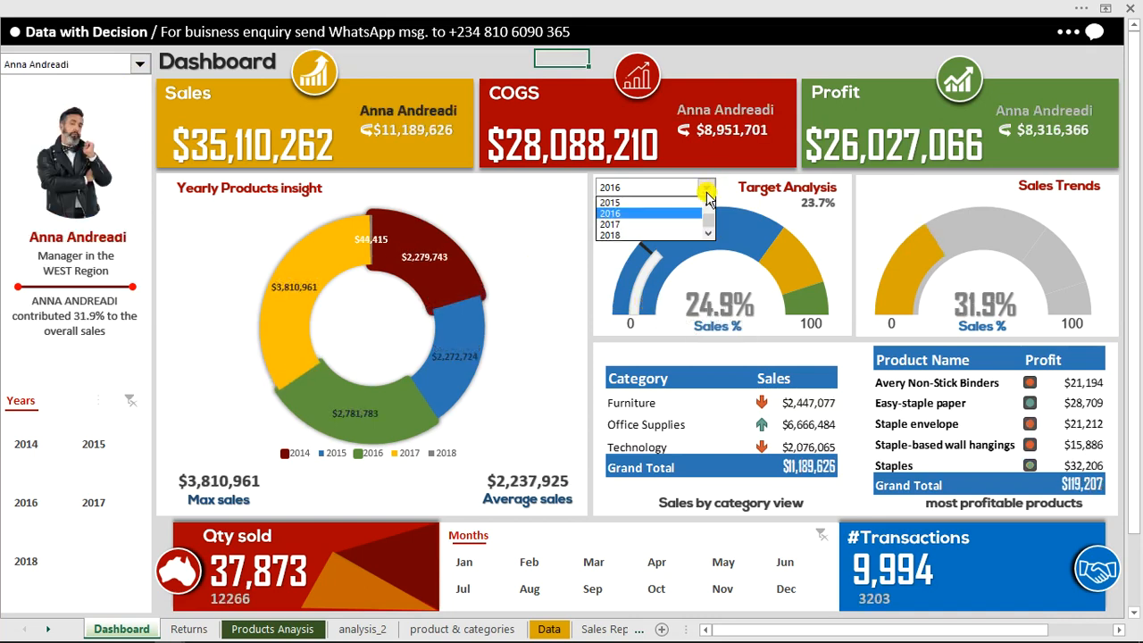
click(662, 235)
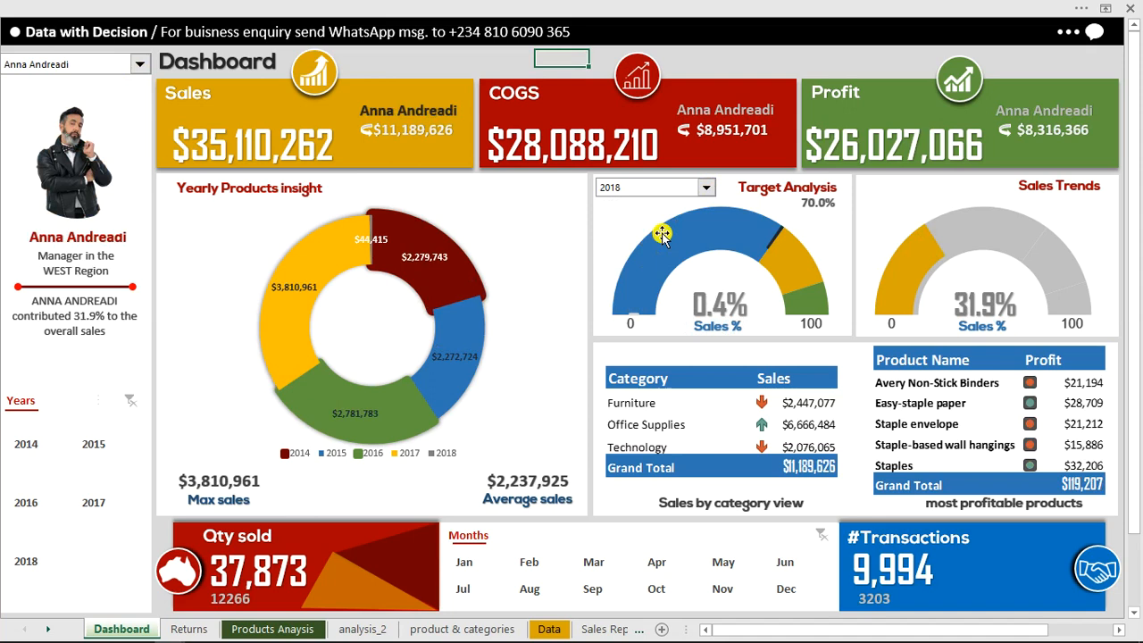
Switch to the unfinished dashboard workbook and set its Target Analysis year to 2015
mouse_move(117, 637)
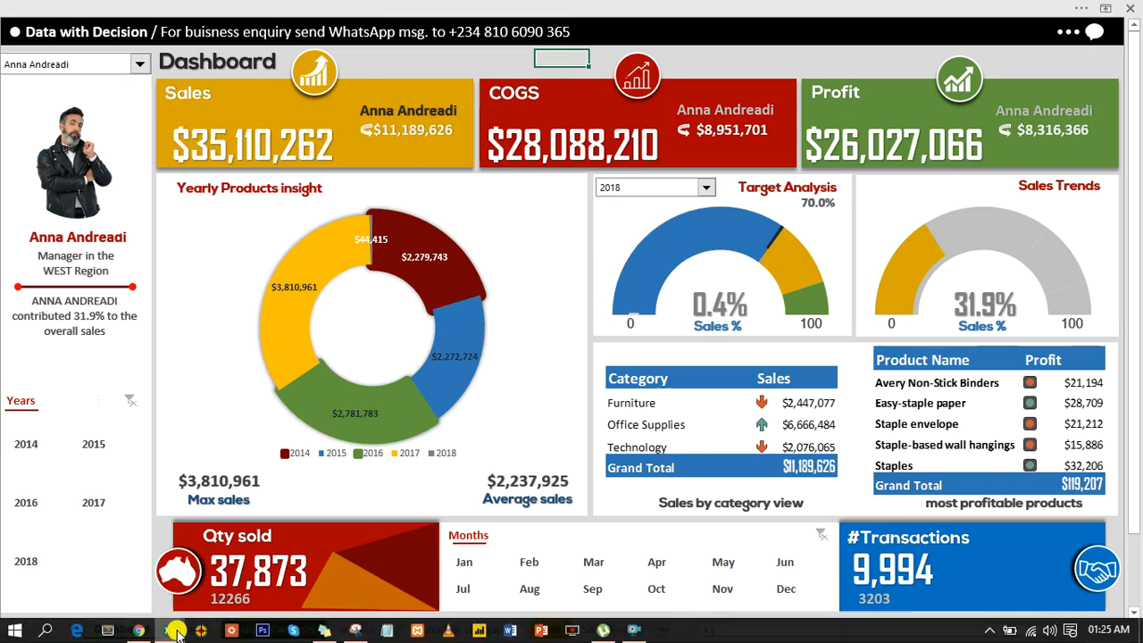
mouse_move(177, 632)
click(273, 563)
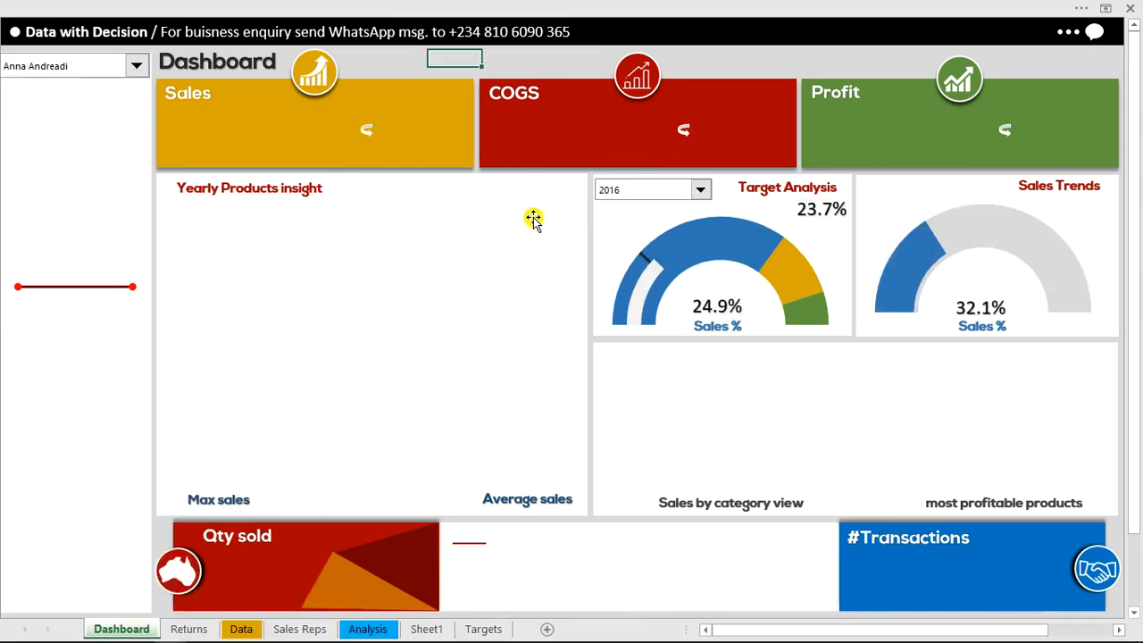
click(703, 194)
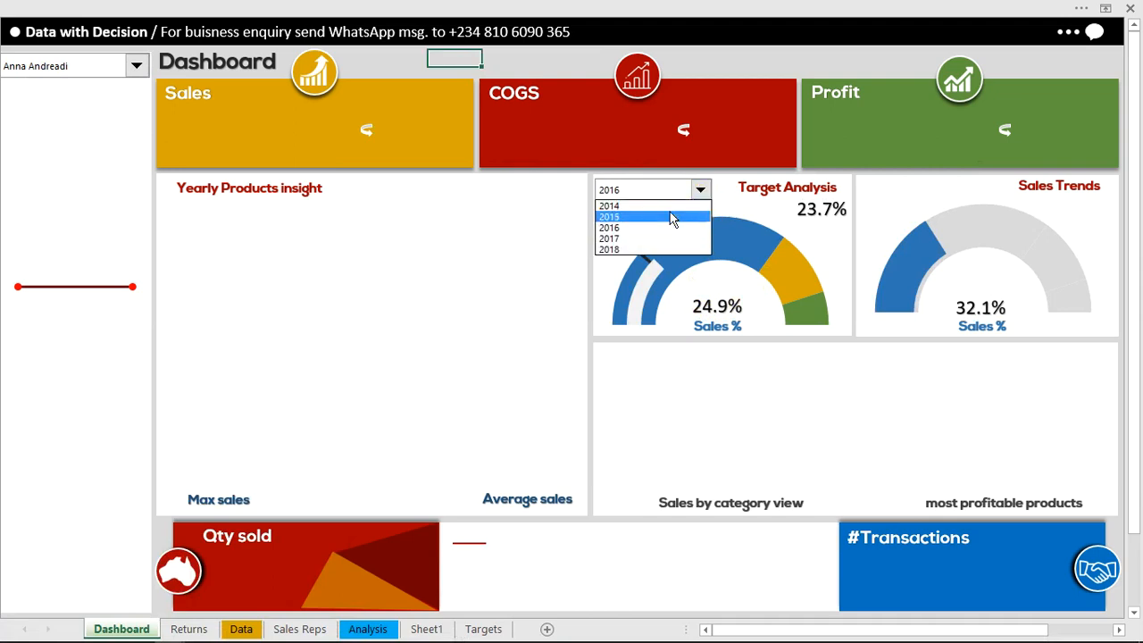
click(672, 217)
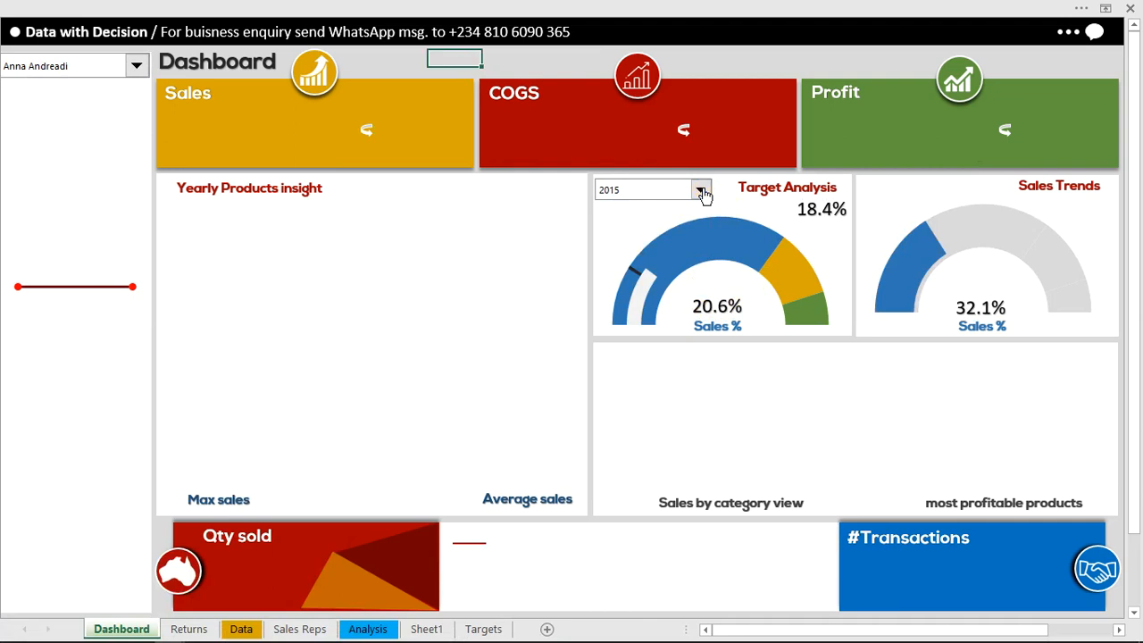
Set the Target Analysis year to 2018 and select the second sales rep in the list
click(704, 195)
click(652, 250)
click(138, 68)
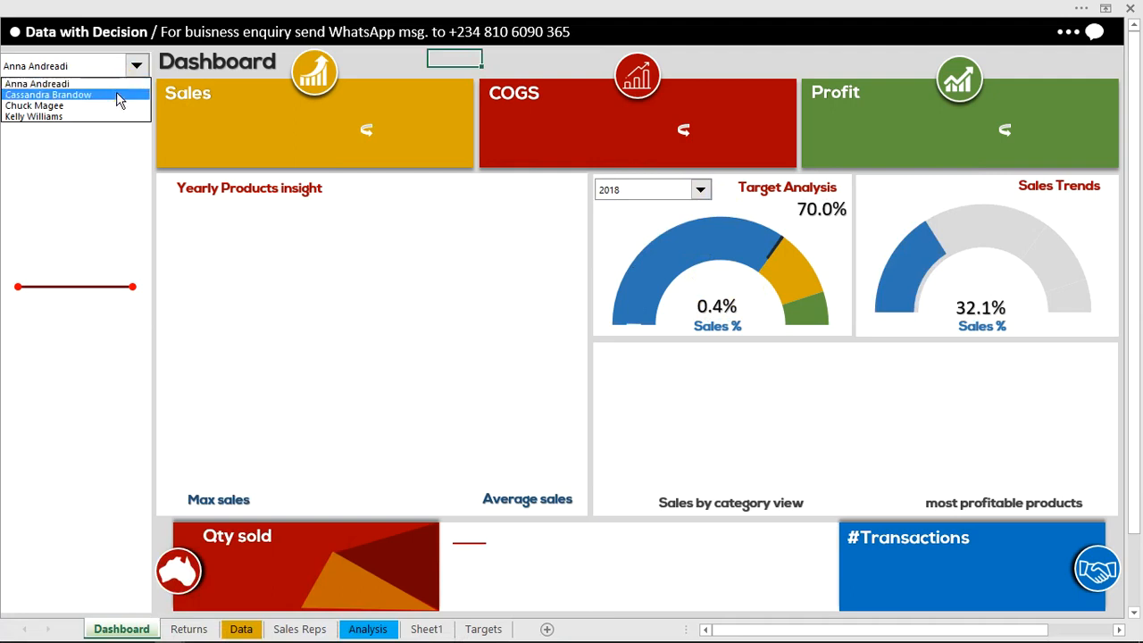
click(117, 96)
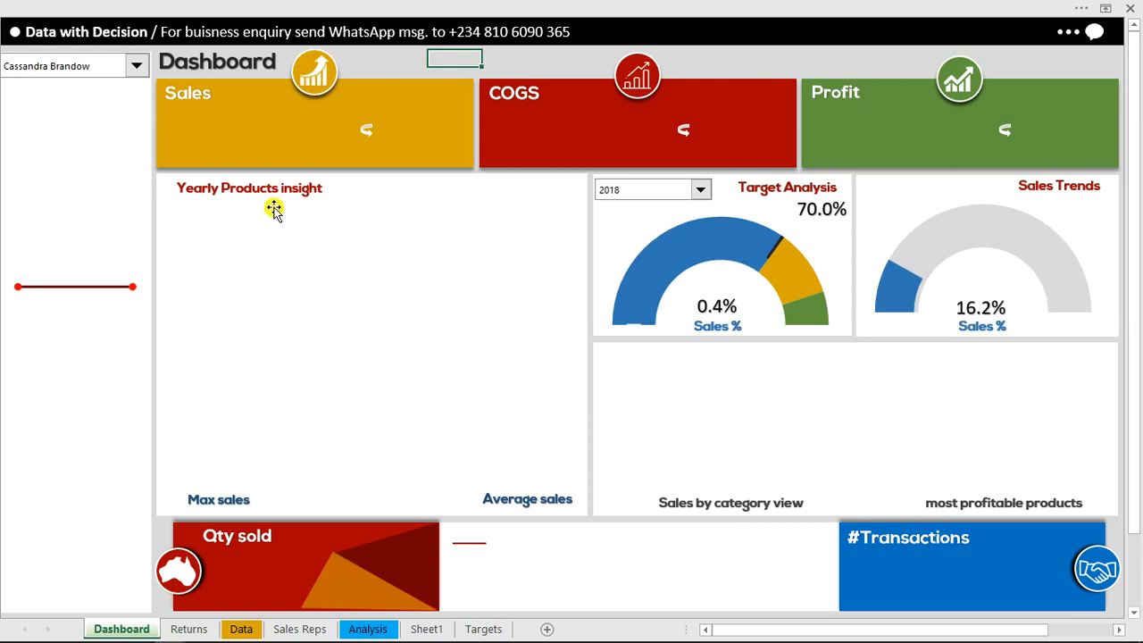
Open Sheet1 with the sales rep pictures and show the formula bar
click(427, 629)
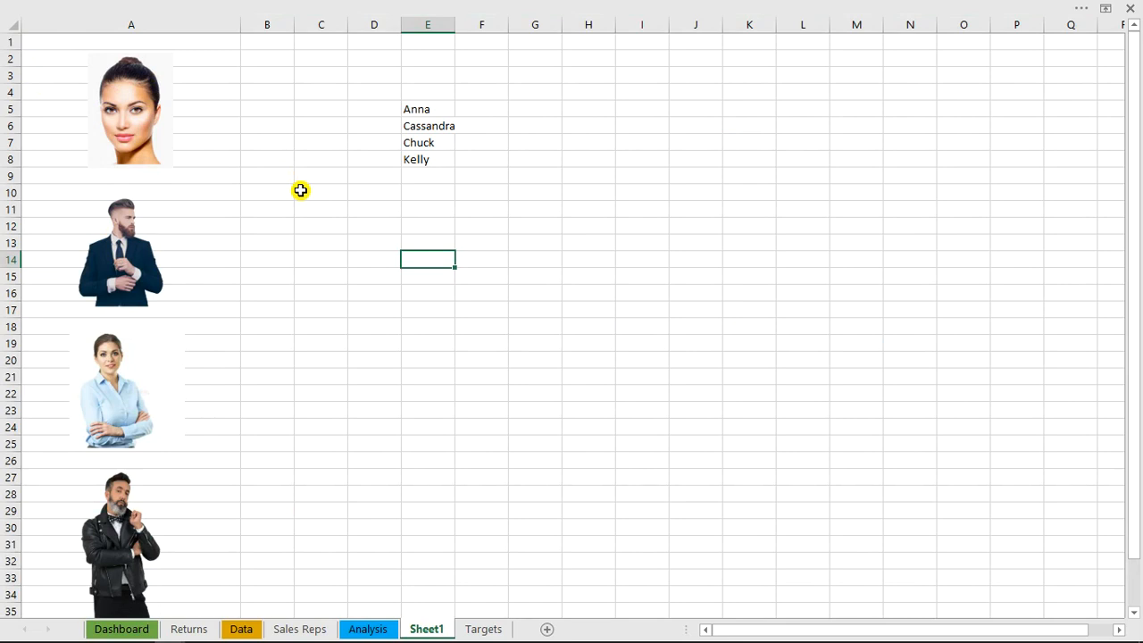
drag(1134, 263, 1135, 312)
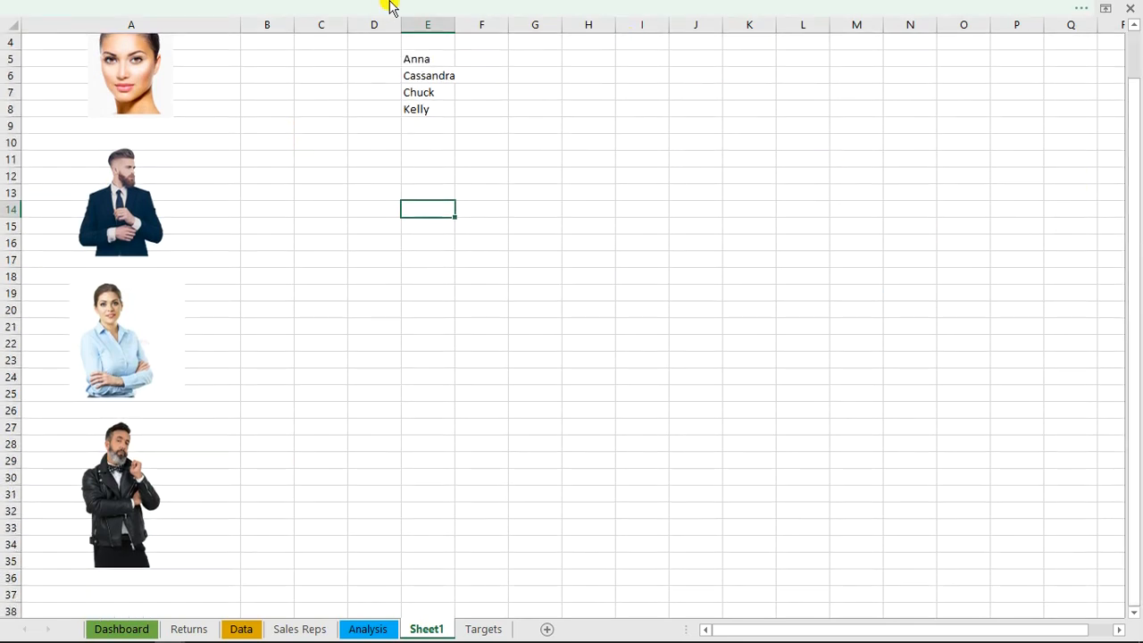
click(382, 7)
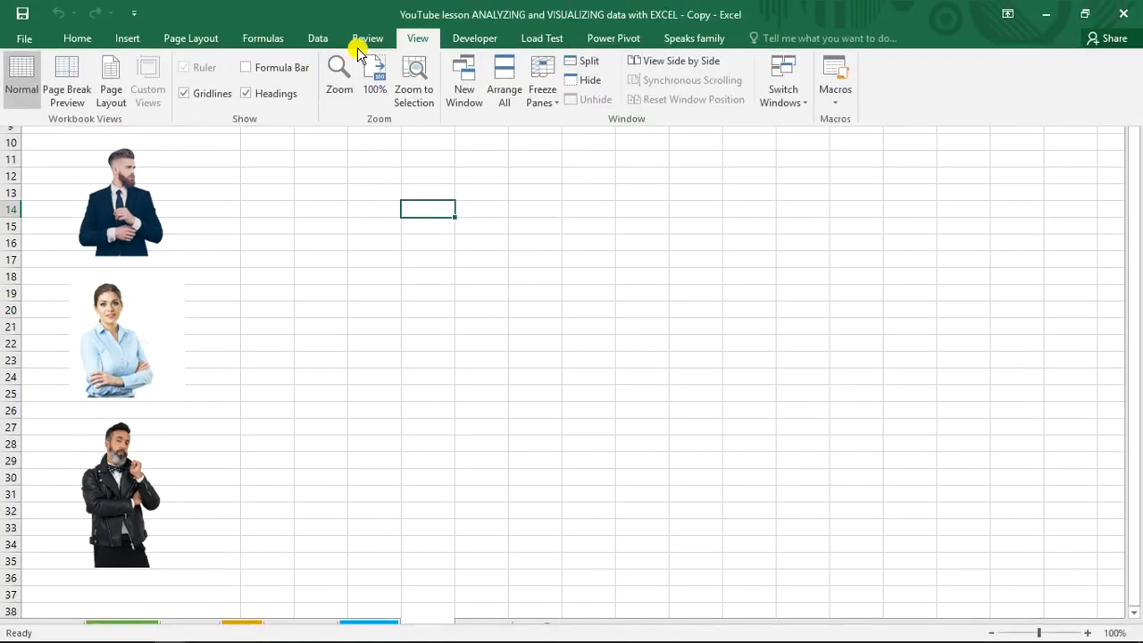
click(269, 76)
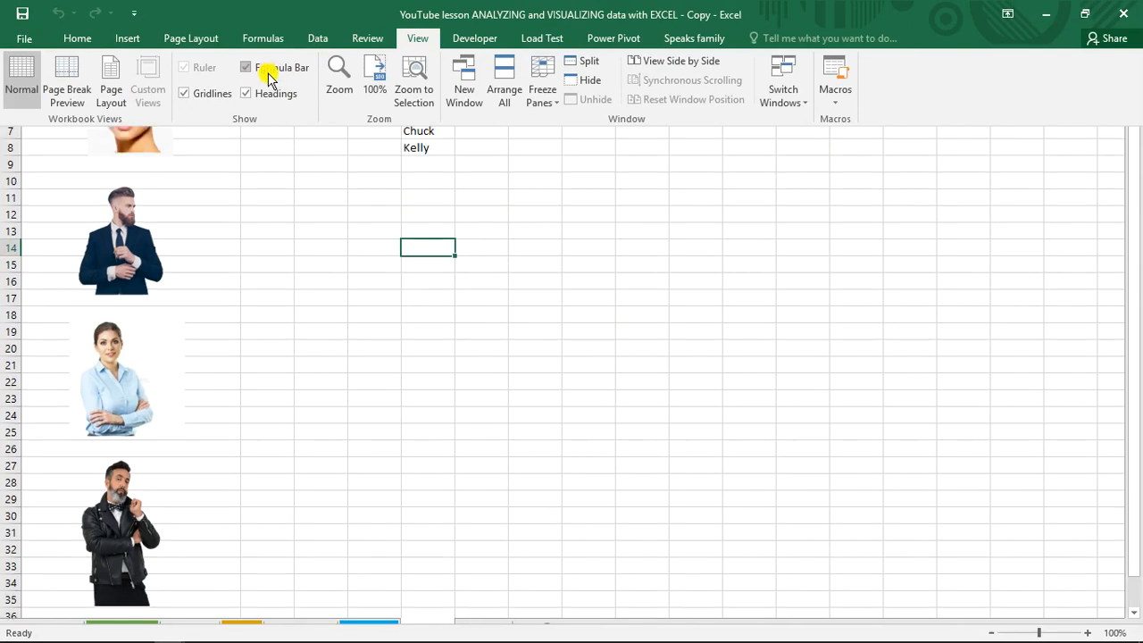
click(259, 227)
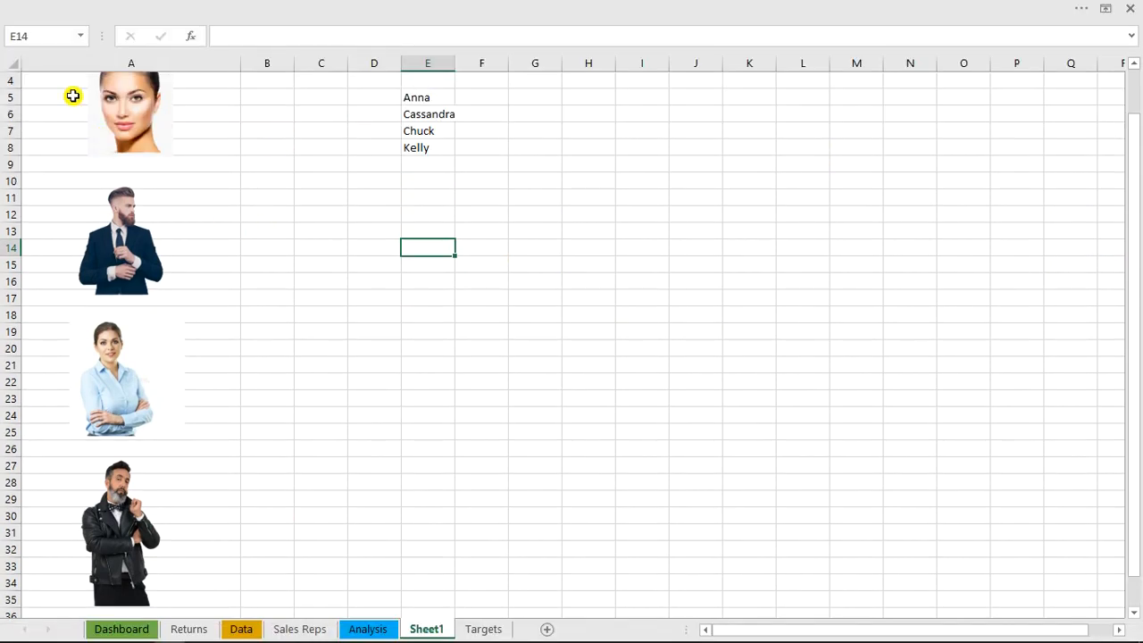
Select the range A27:A35 behind the lowest picture and check its range name, then clear the selection
click(56, 467)
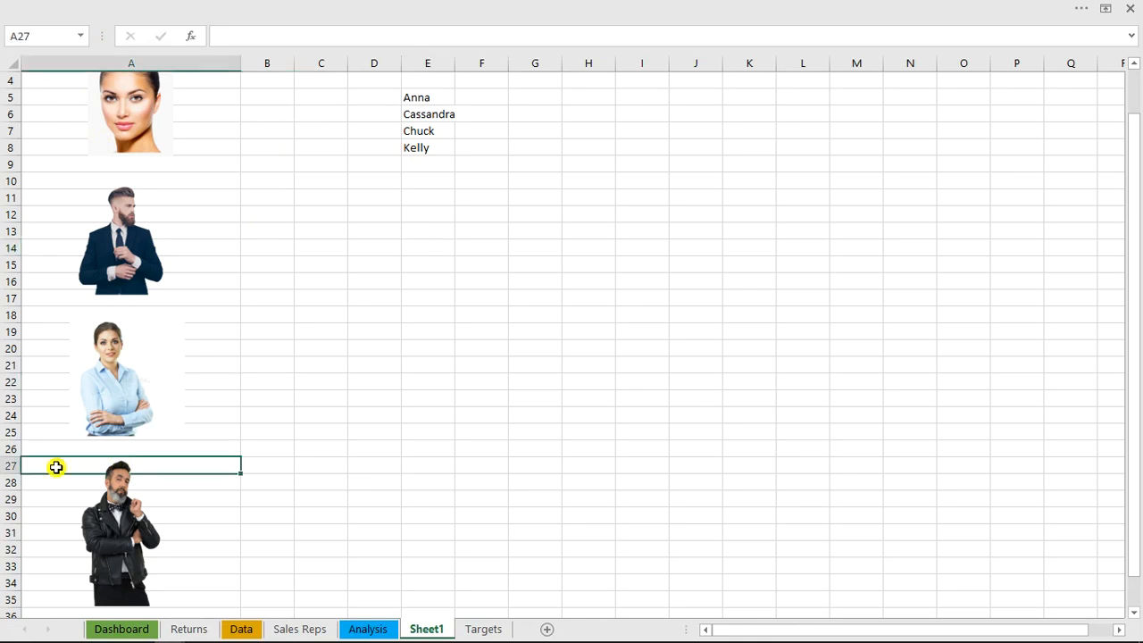
key(shift+Down)
key(shift+Down)
key(shift+Down)
key(shift+Down)
key(shift+Down)
key(shift+Down)
key(shift+Down)
key(shift+Down)
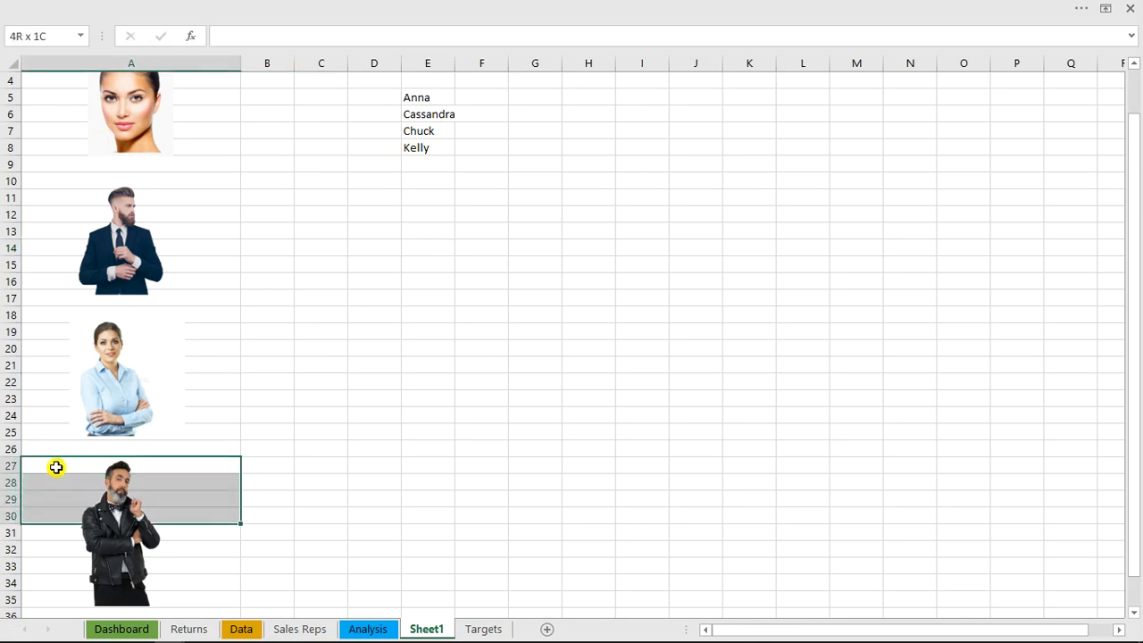
key(shift+Down)
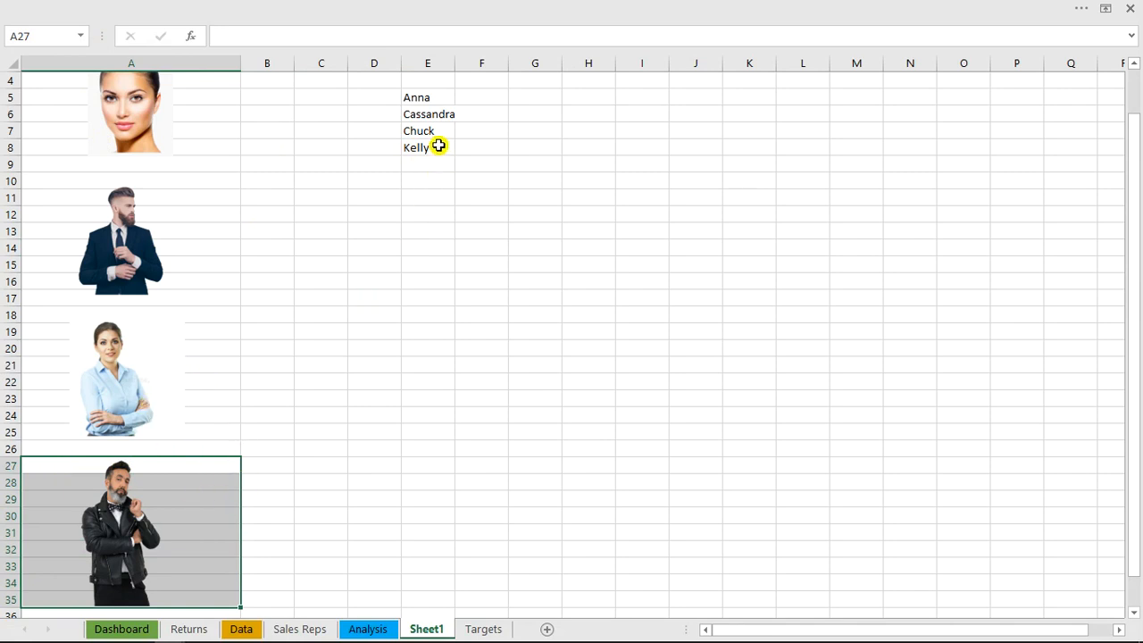
click(54, 40)
click(333, 179)
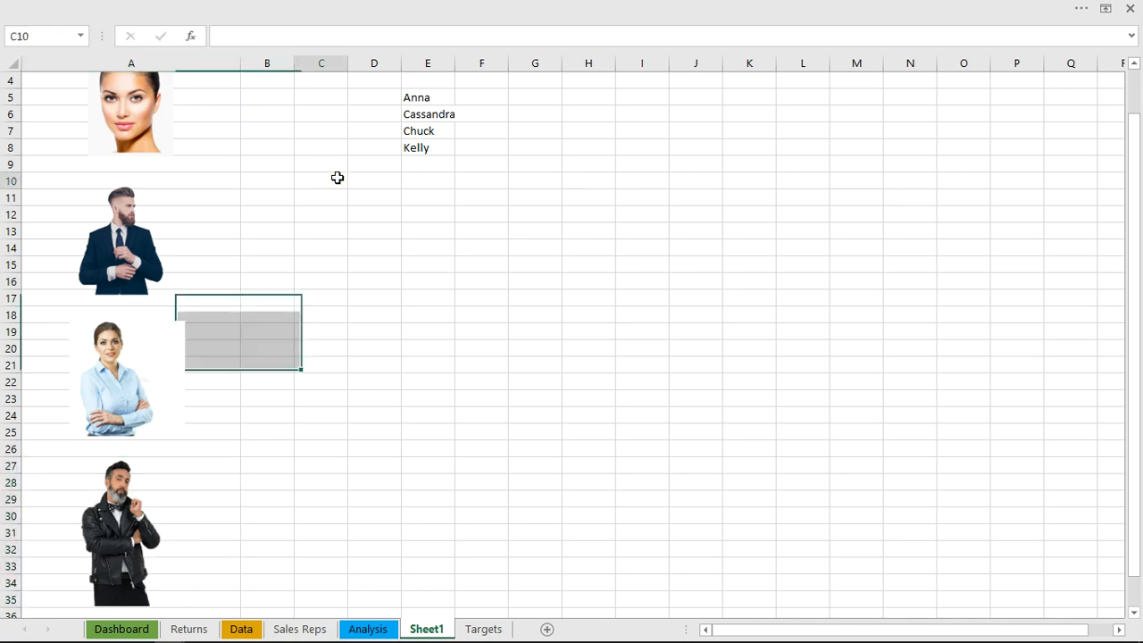
Jump to the first two sales reps' named ranges to inspect which picture cells each one covers
click(82, 36)
click(64, 58)
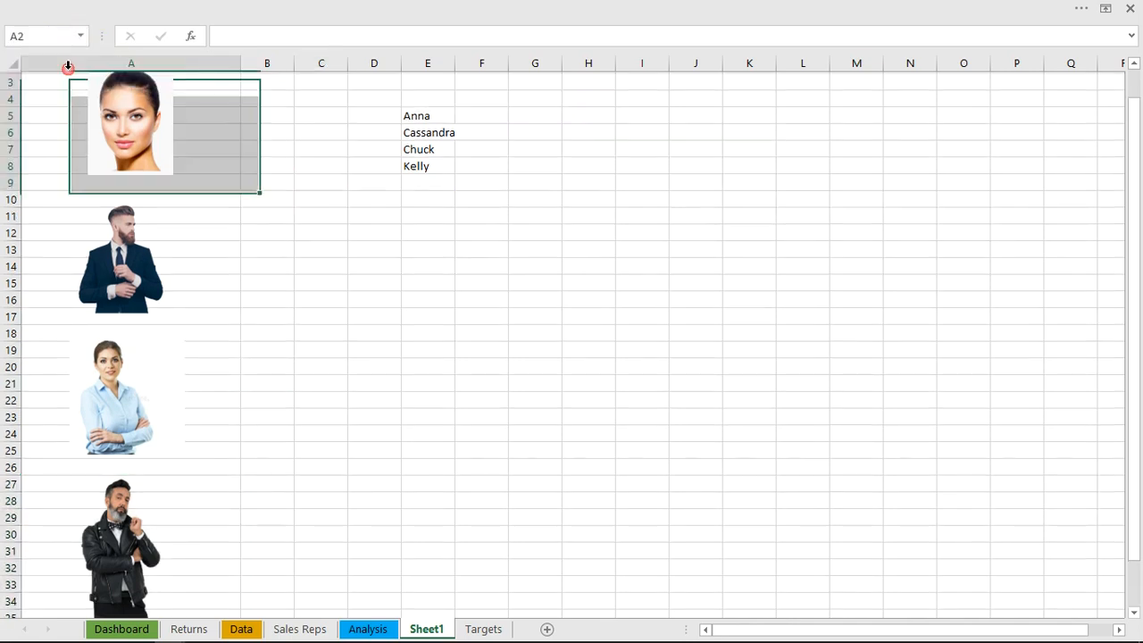
click(84, 36)
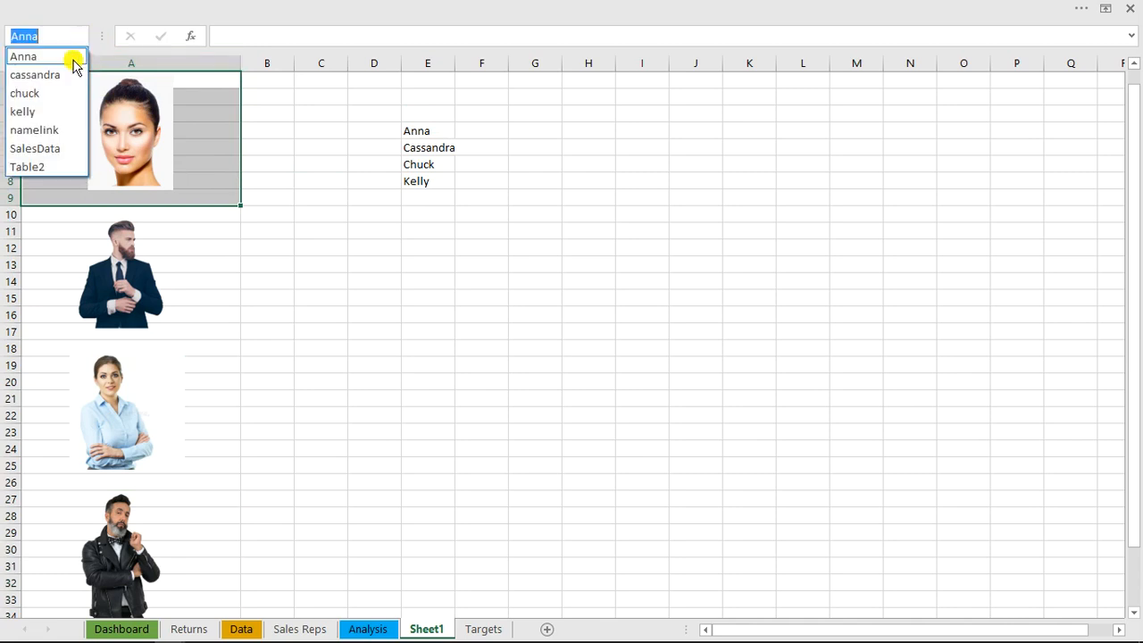
click(68, 74)
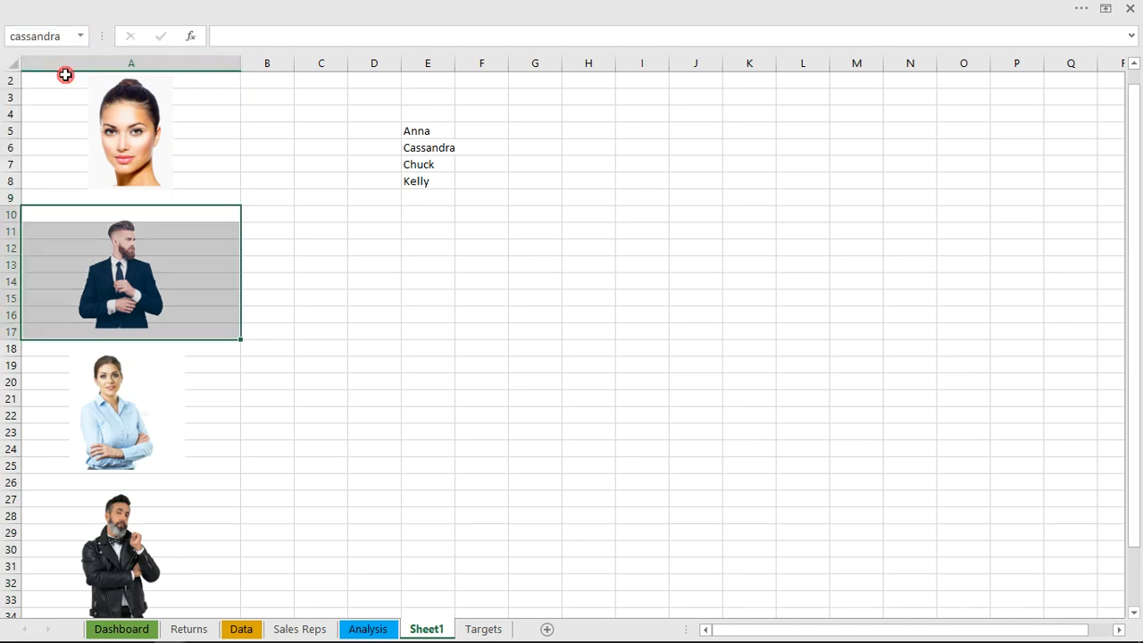
click(405, 199)
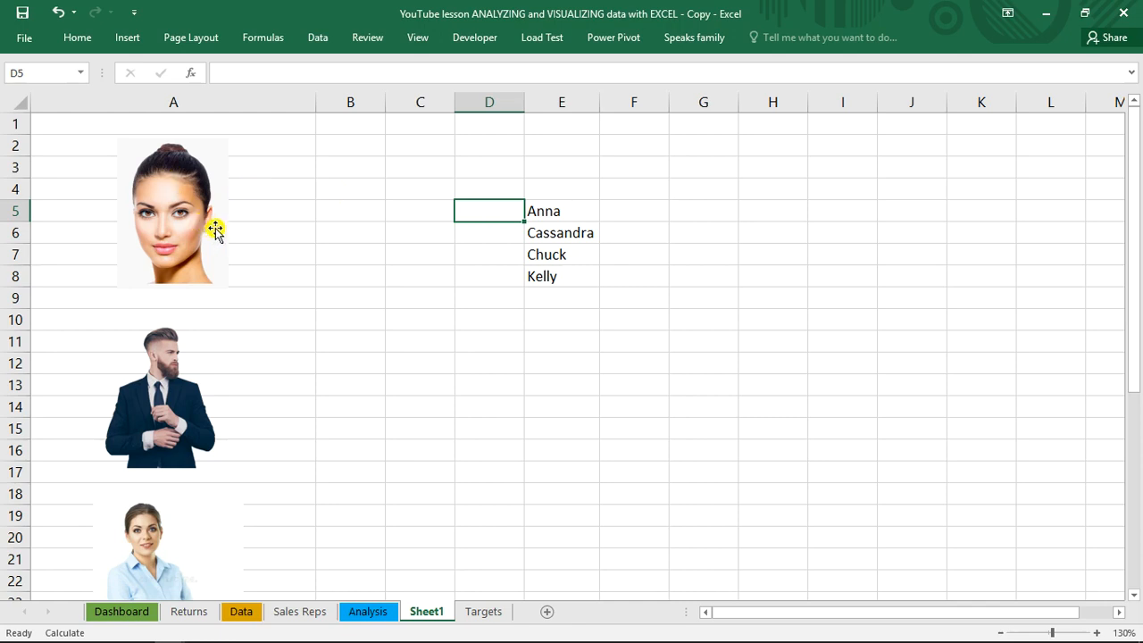
mouse_move(494, 636)
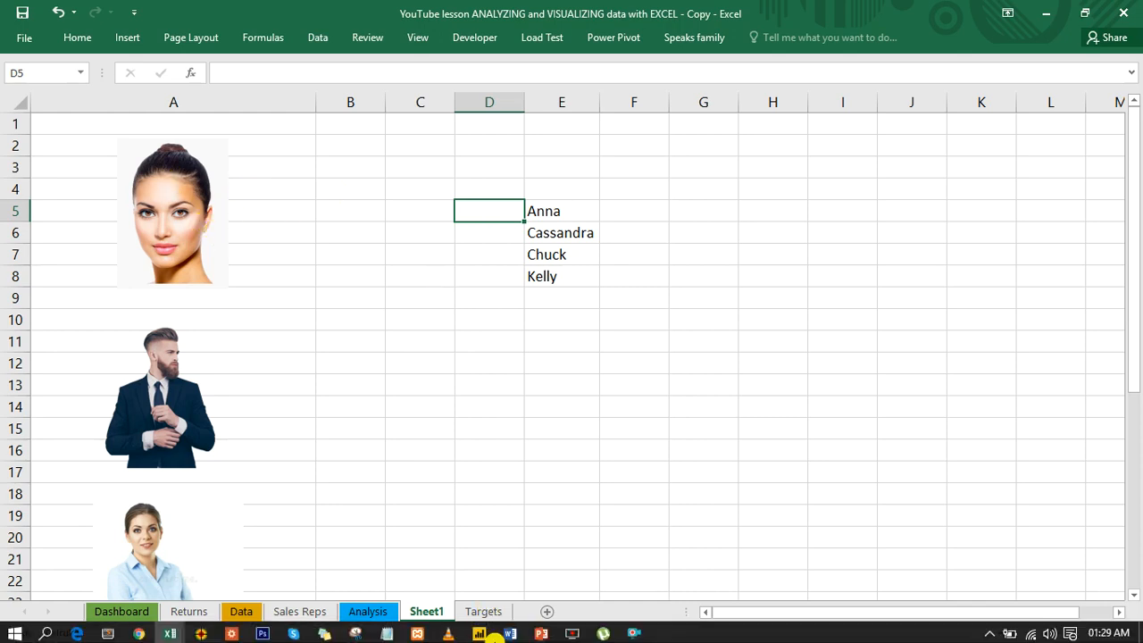
click(634, 634)
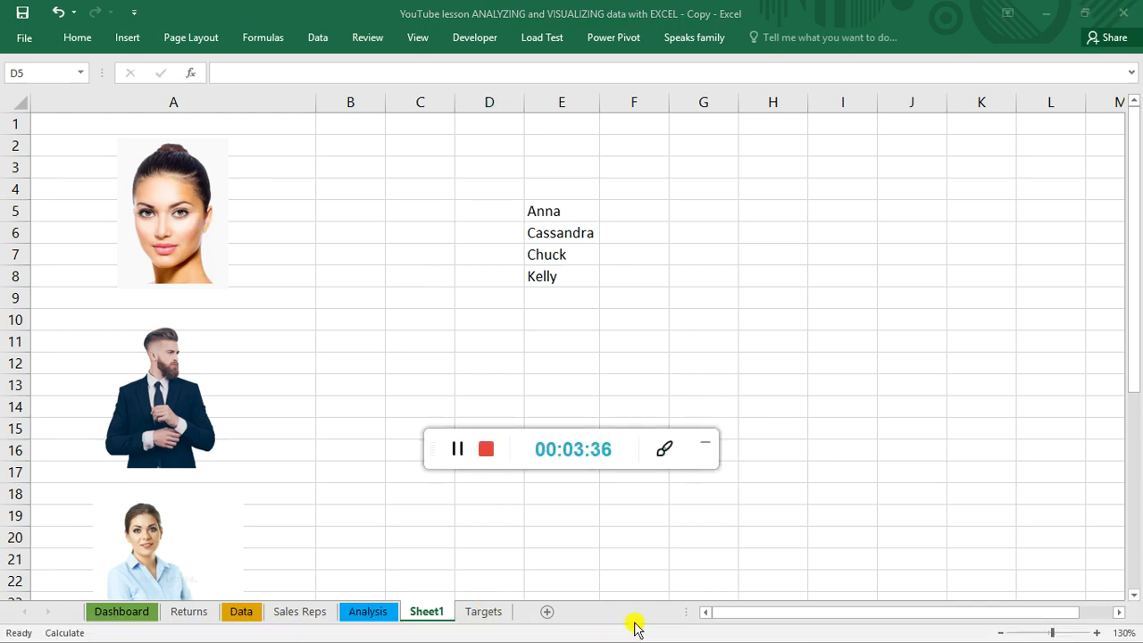
click(706, 443)
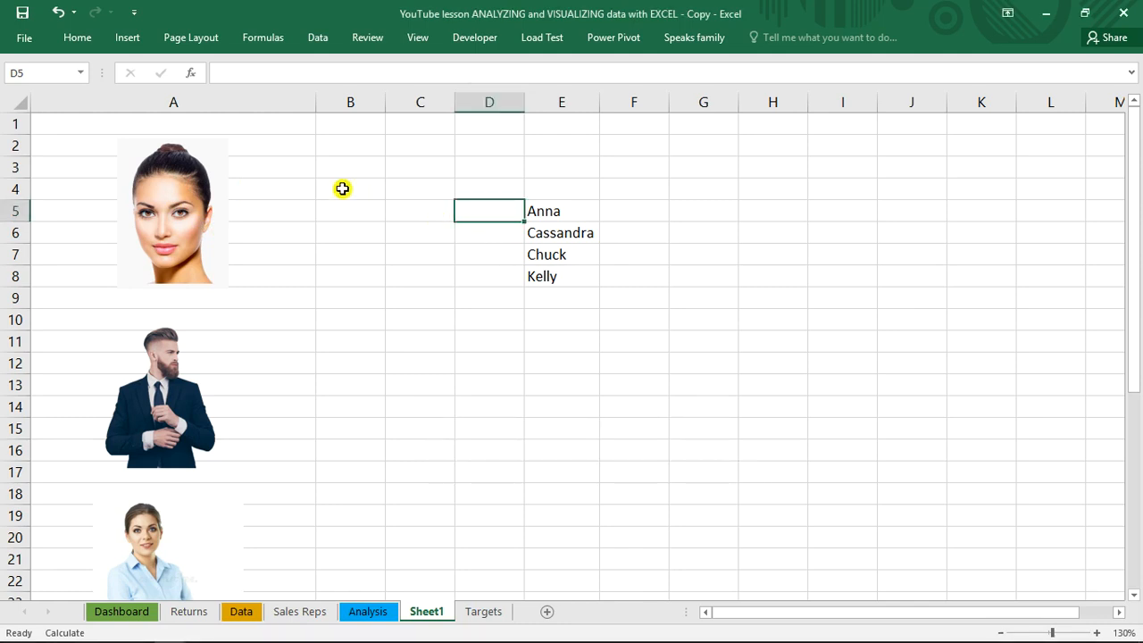
Enter the heading "img" in E4 above the picture names and "sales rep" in D4 beside it
click(562, 190)
text(im)
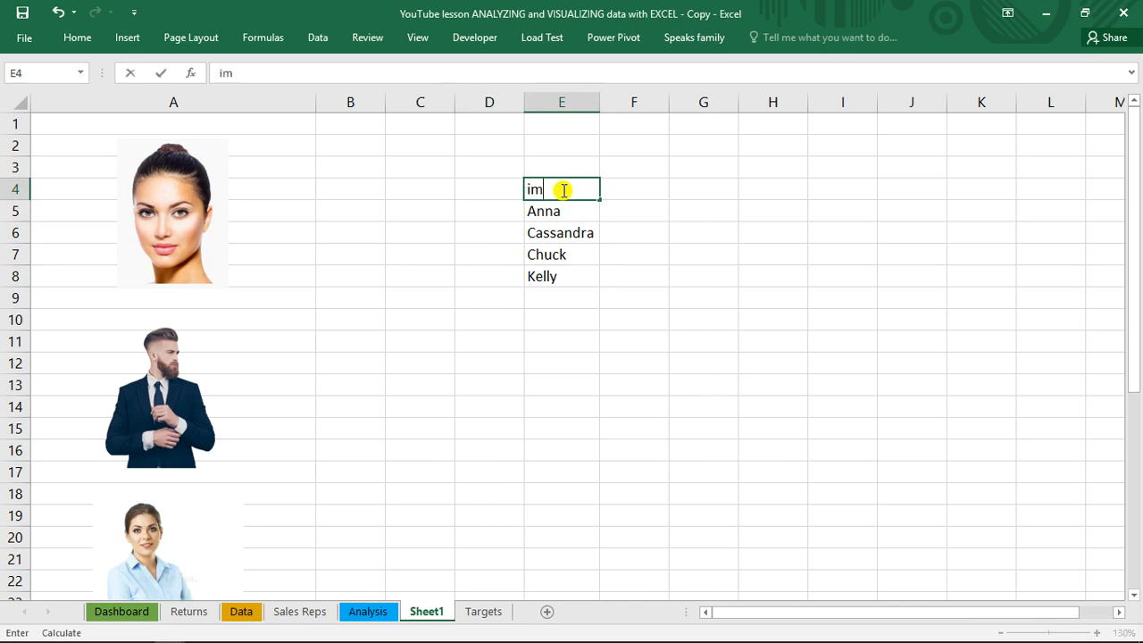
key(ctrl+Return)
key(Down)
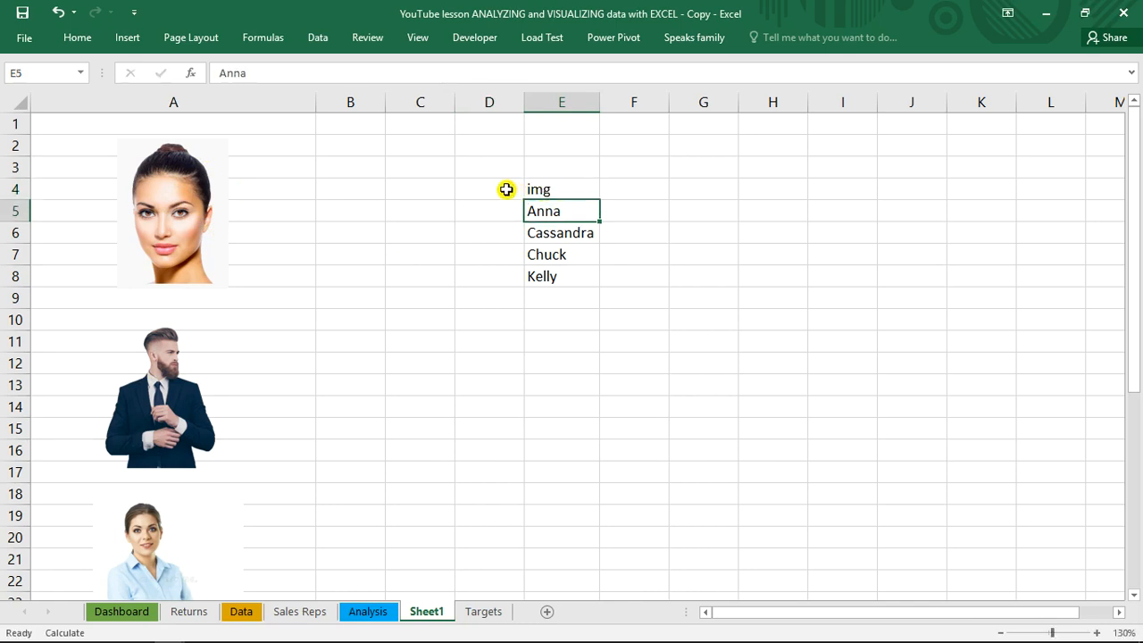
double_click(501, 187)
text(slae)
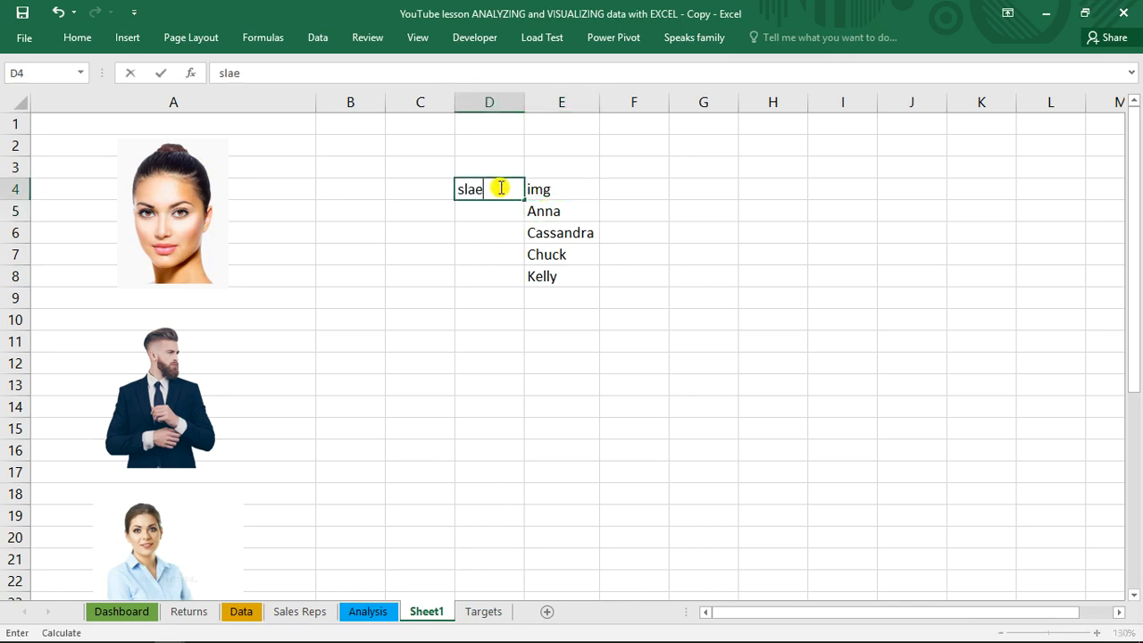
key(BackSpace)
key(BackSpace)
key(BackSpace)
key(Return)
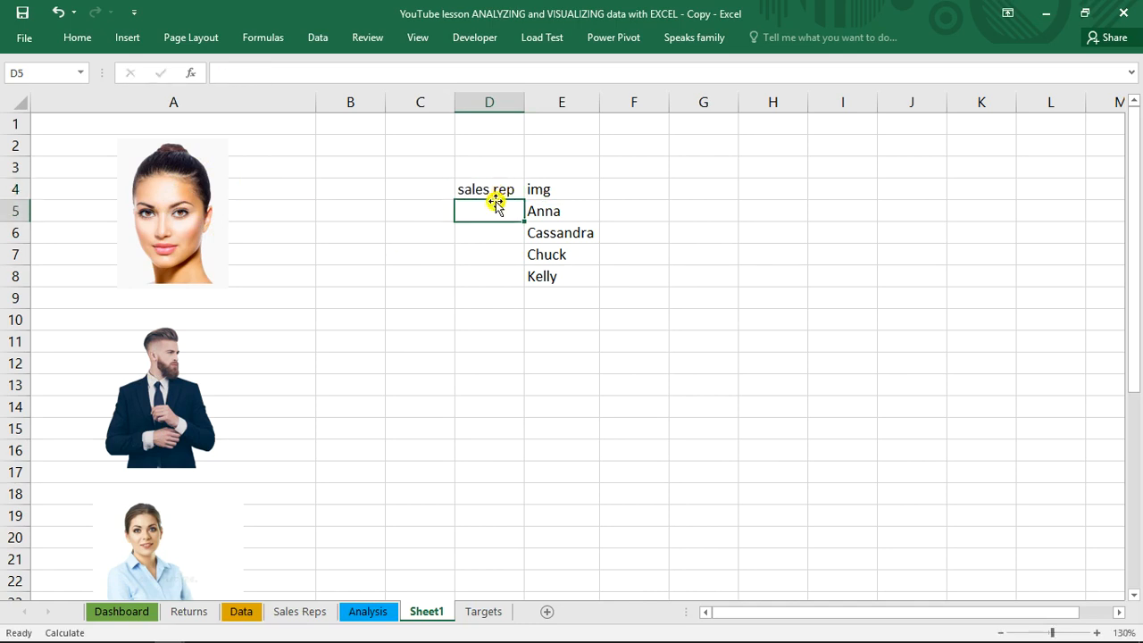
Copy the sales rep names in I5:I8 of the Analysis sheet and paste them as links into Sheet1 from D5
click(372, 614)
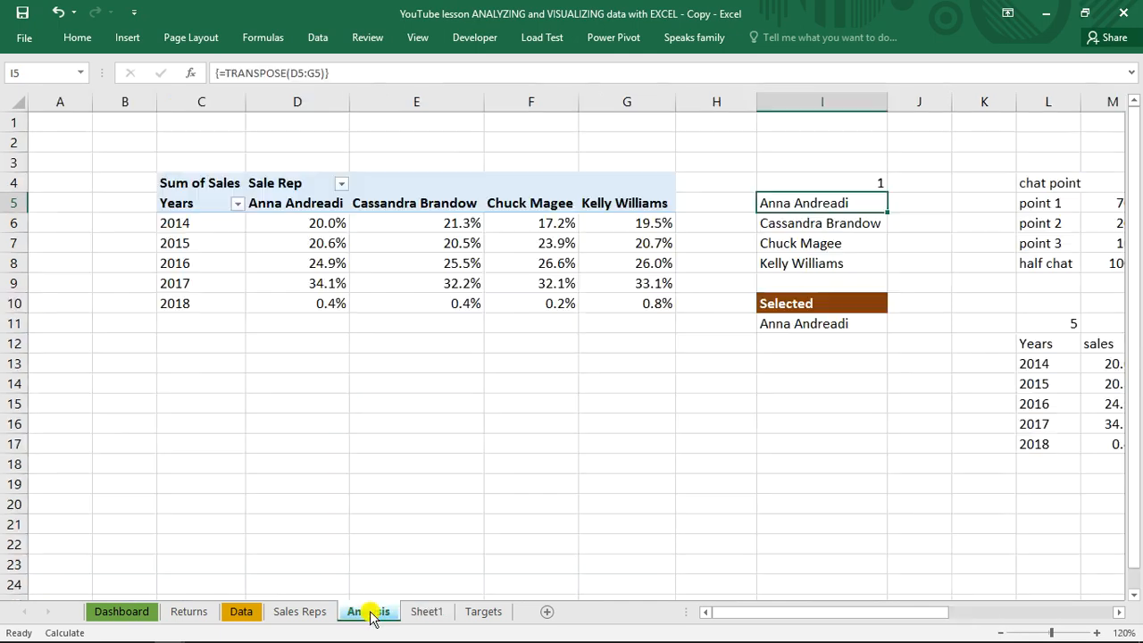
click(832, 243)
click(822, 204)
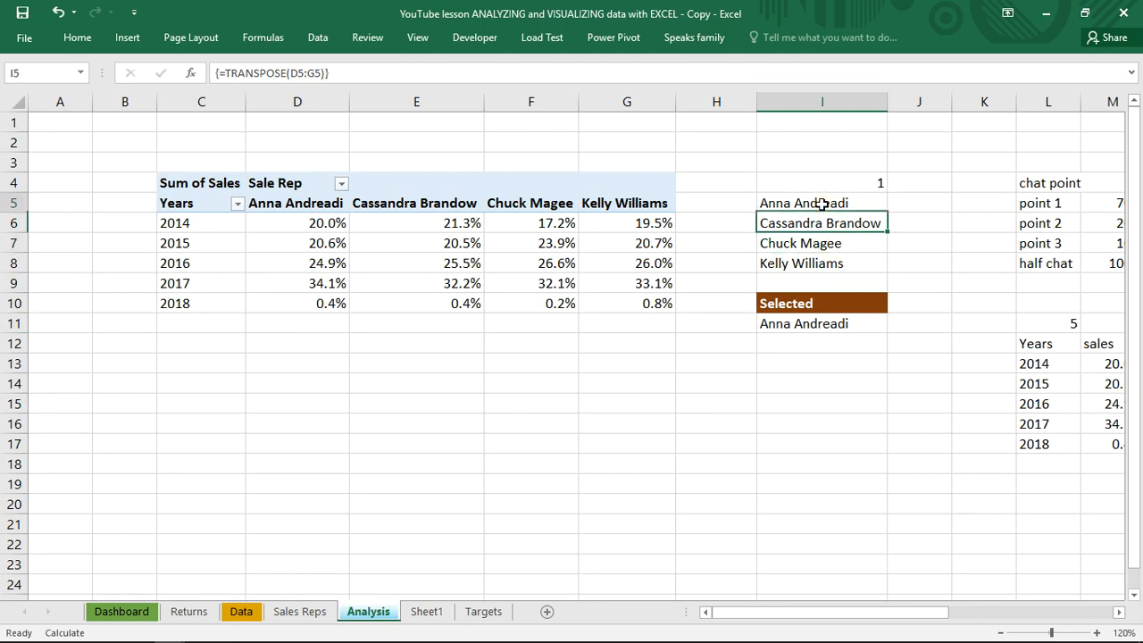
drag(821, 204, 820, 270)
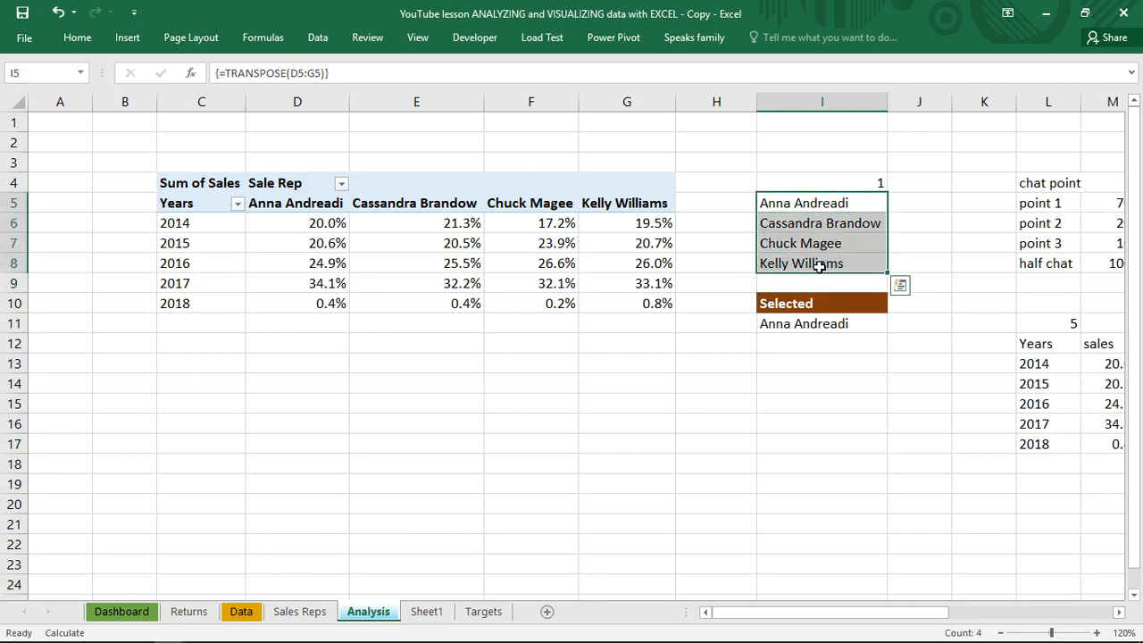
key(ctrl+c)
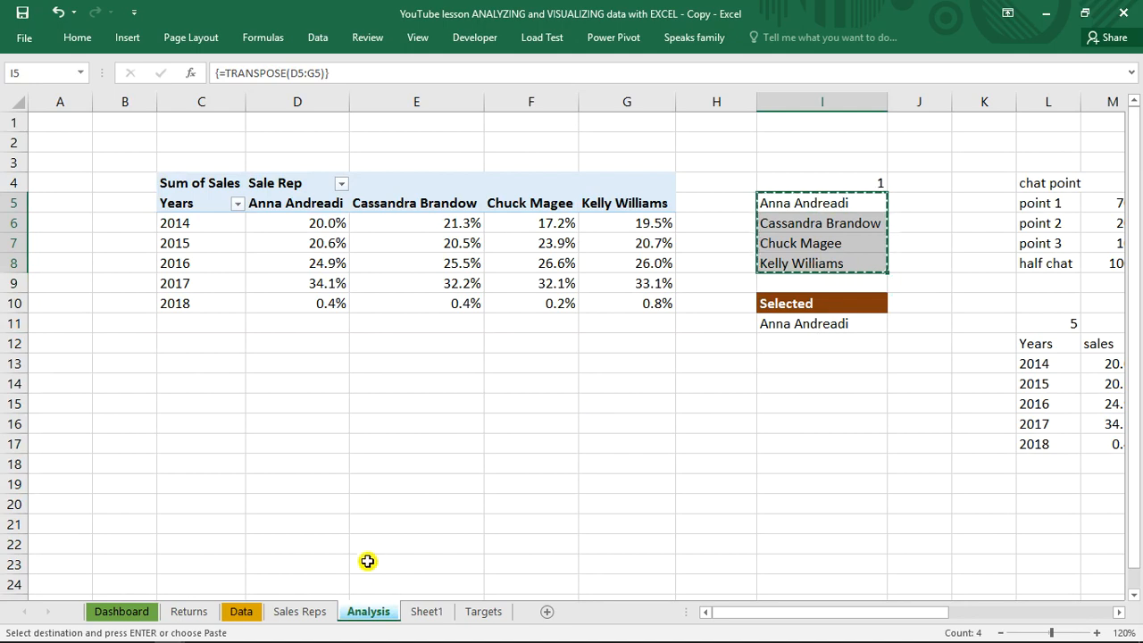
click(419, 611)
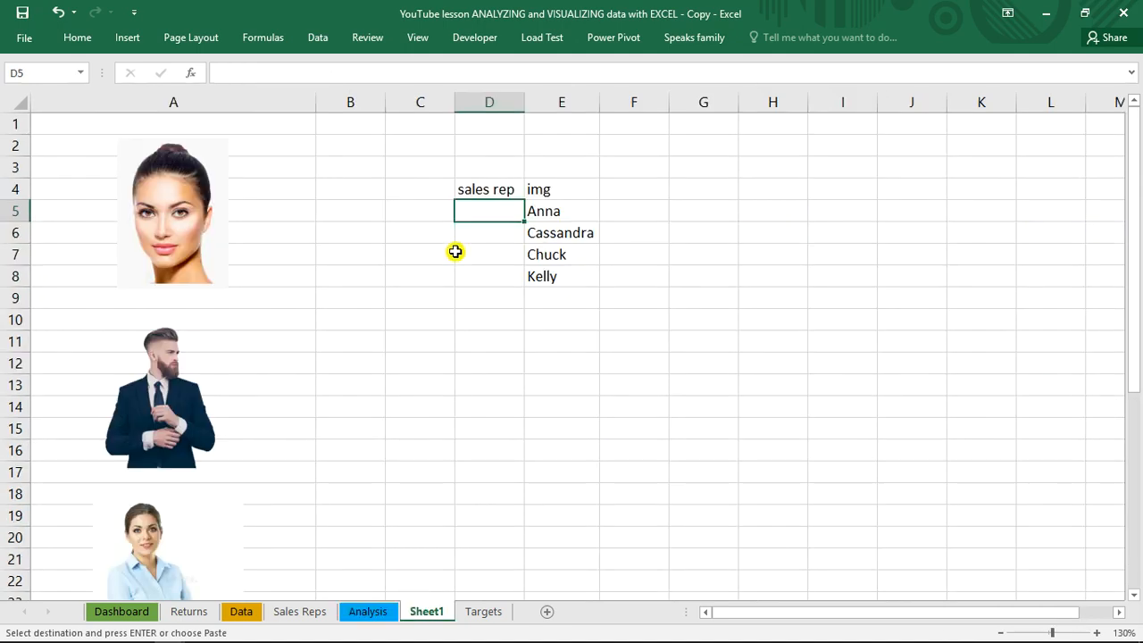
right_click(497, 209)
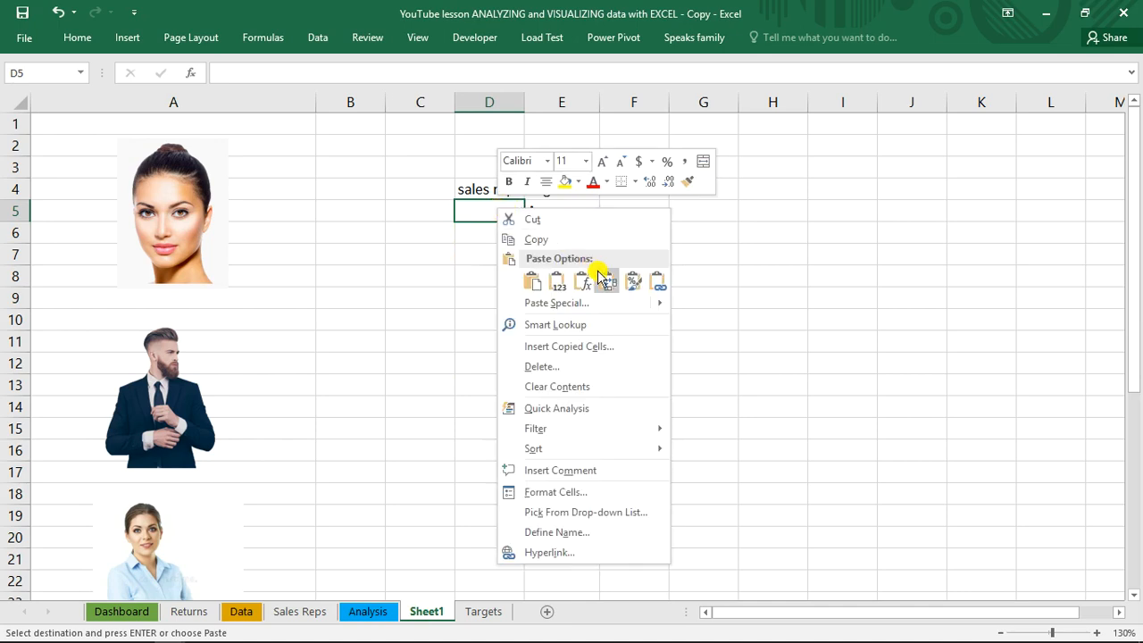
click(658, 282)
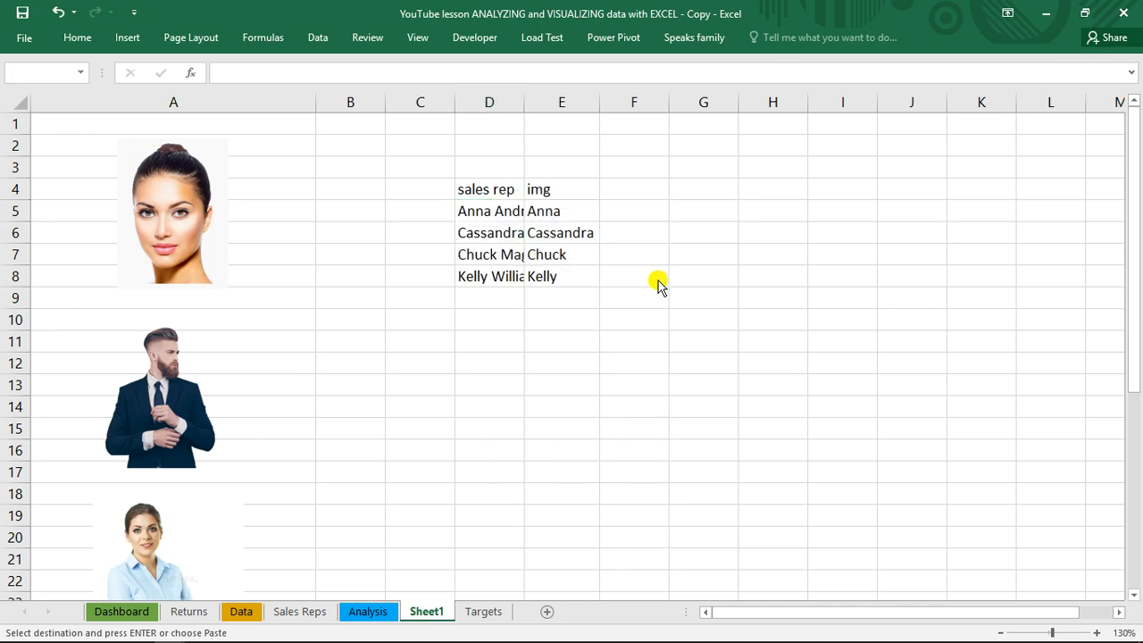
Autofit column D to the full sales rep names and clear the selection
double_click(524, 104)
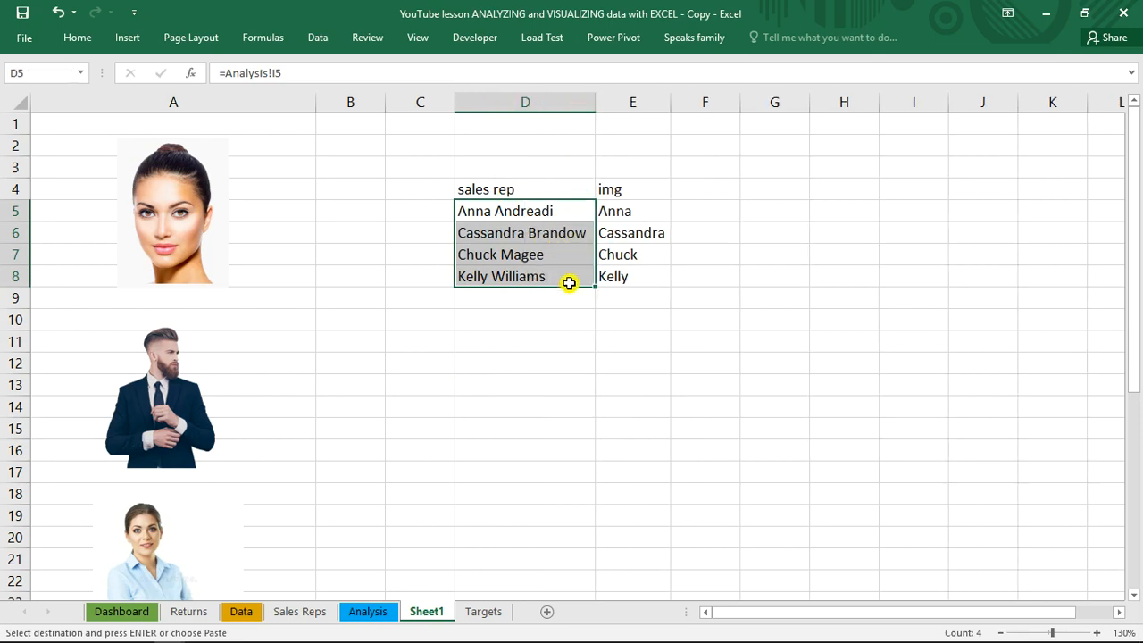
click(676, 305)
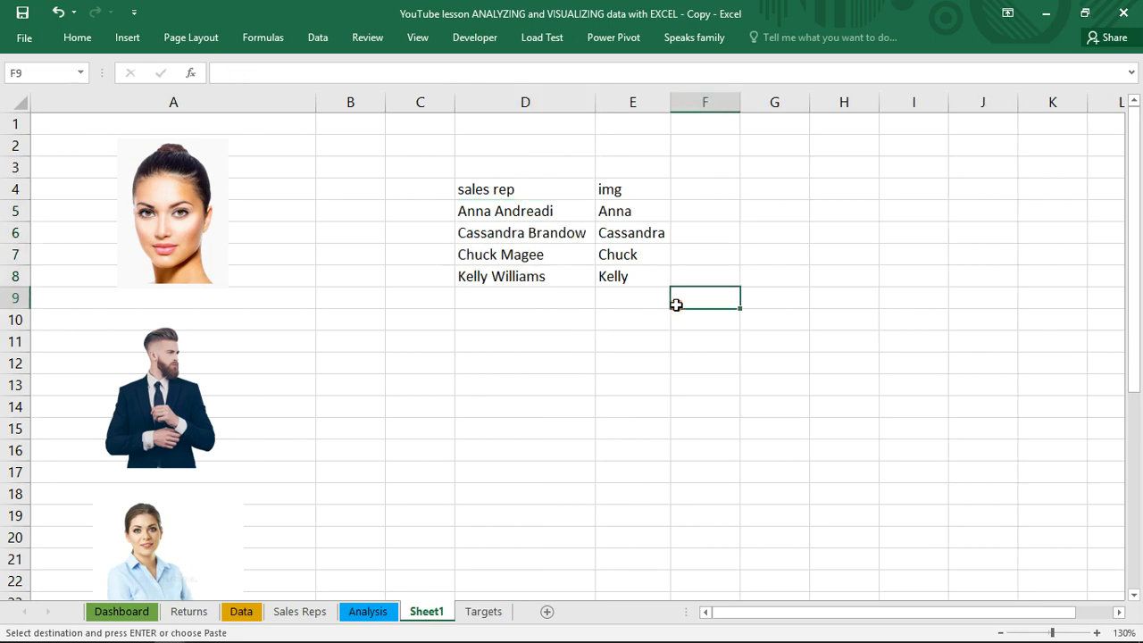
click(618, 336)
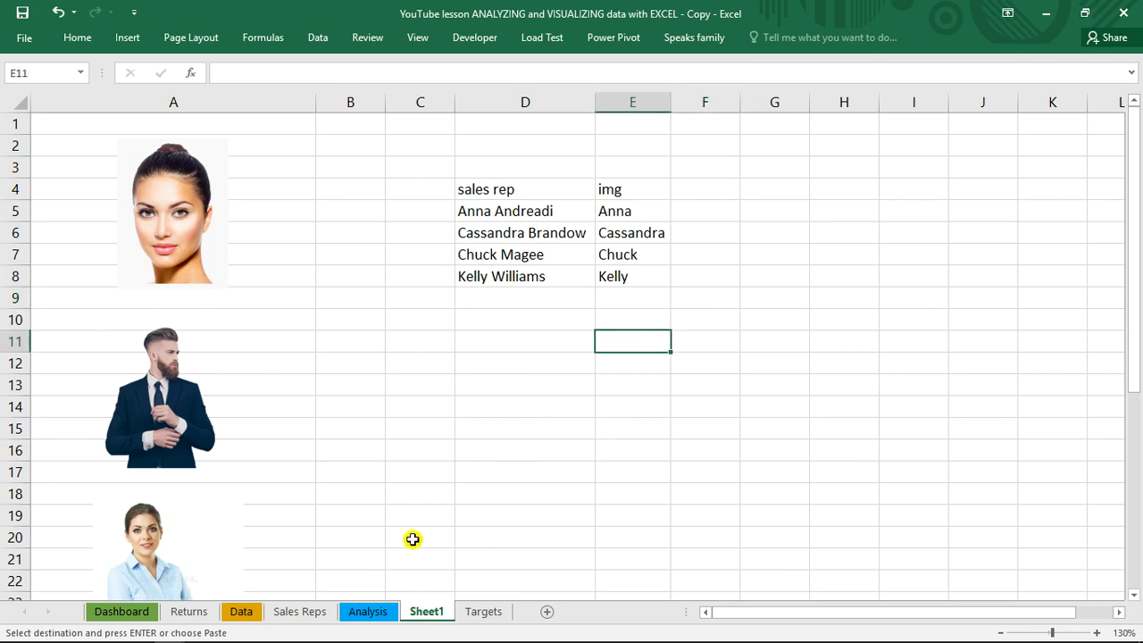
On the Analysis sheet, cancel the copy marquee and set the selection index in cell I4 to 3
click(360, 614)
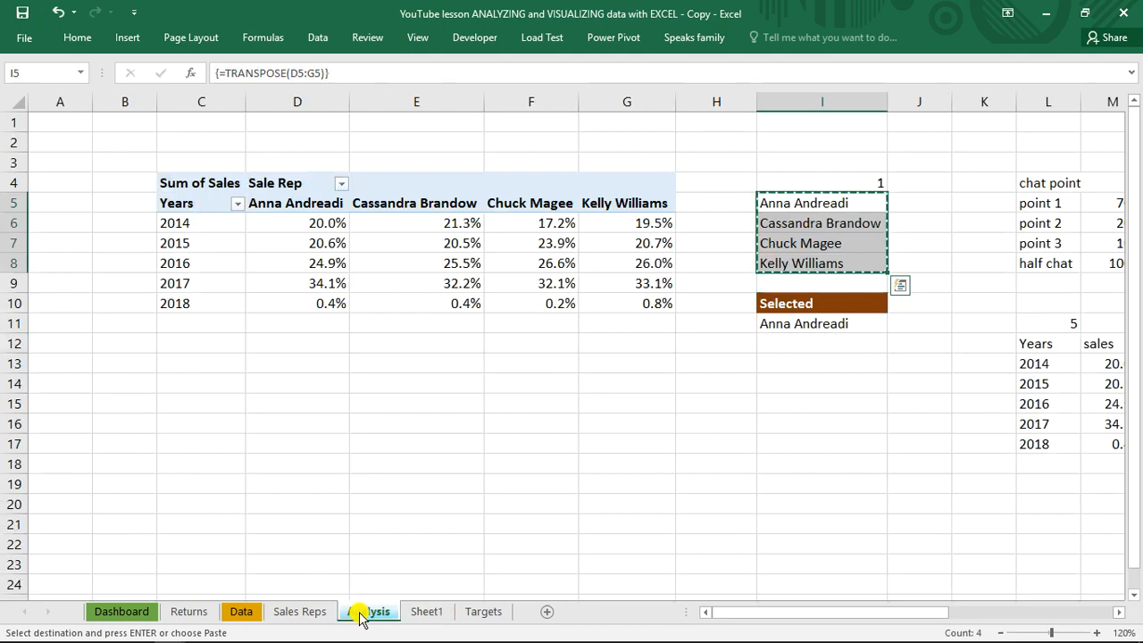
click(854, 183)
key(Escape)
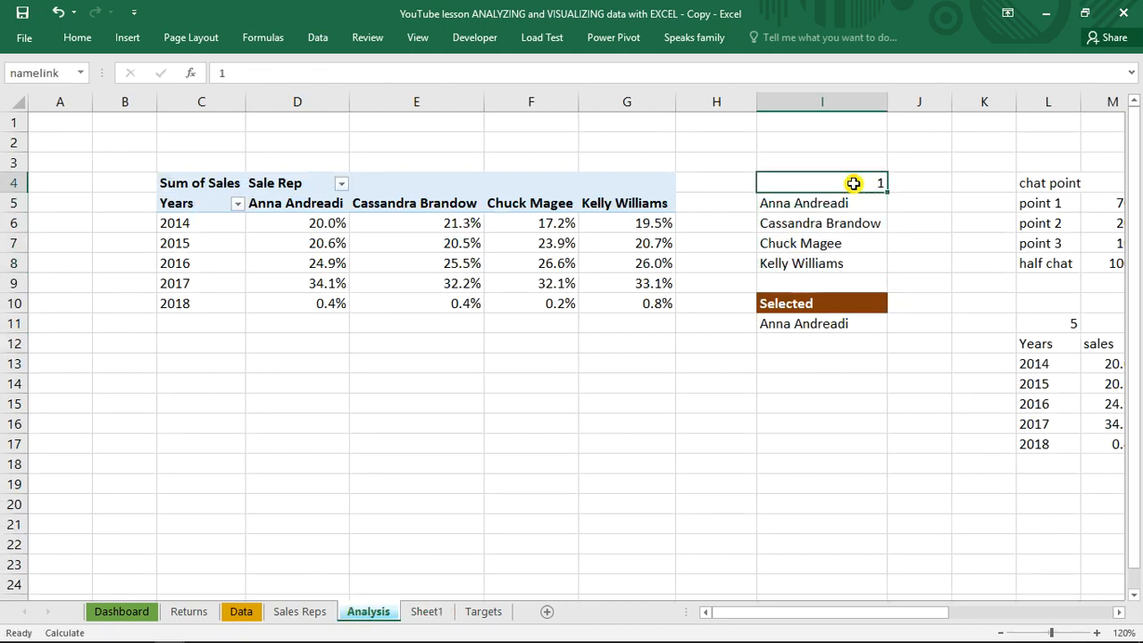
text(3)
key(Return)
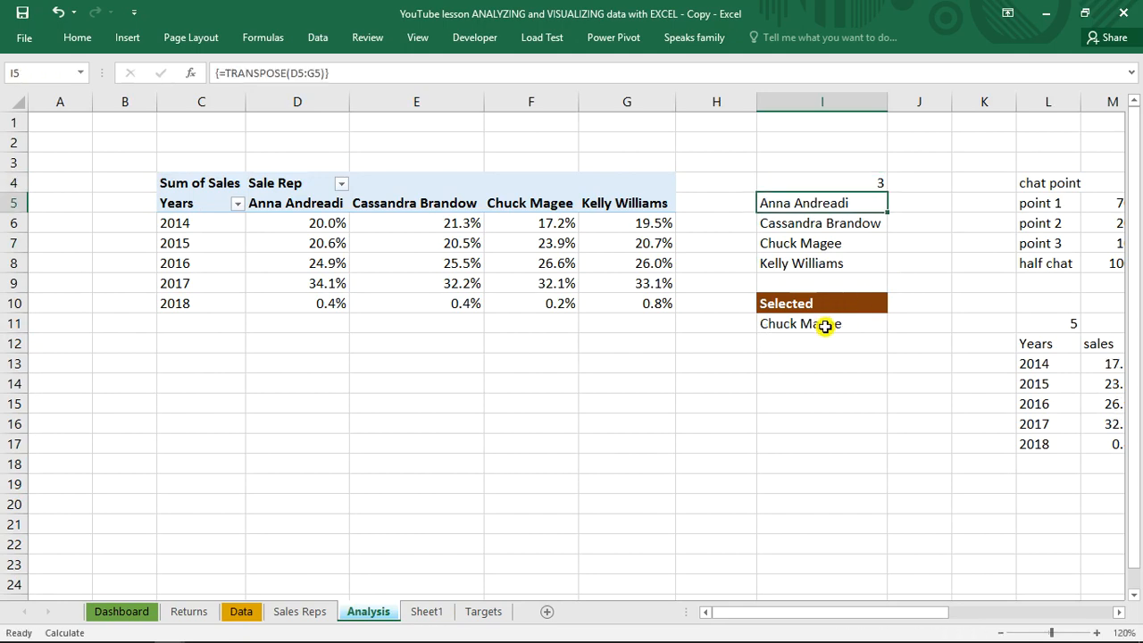
Name cell I11, the result under the Selected heading, as selectedname
click(824, 326)
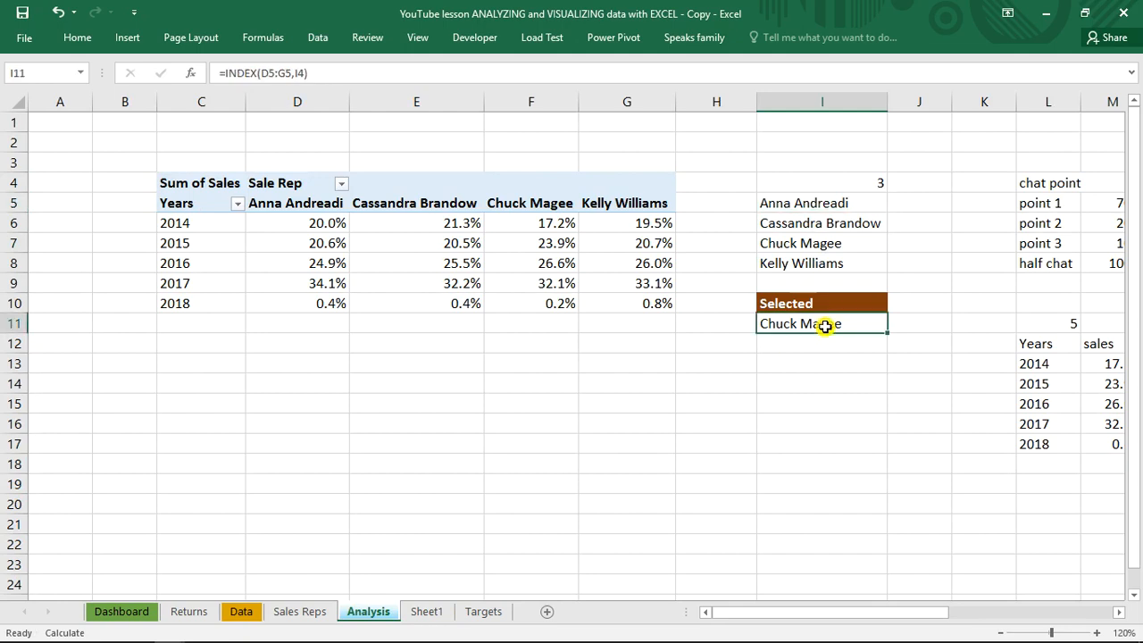
click(41, 71)
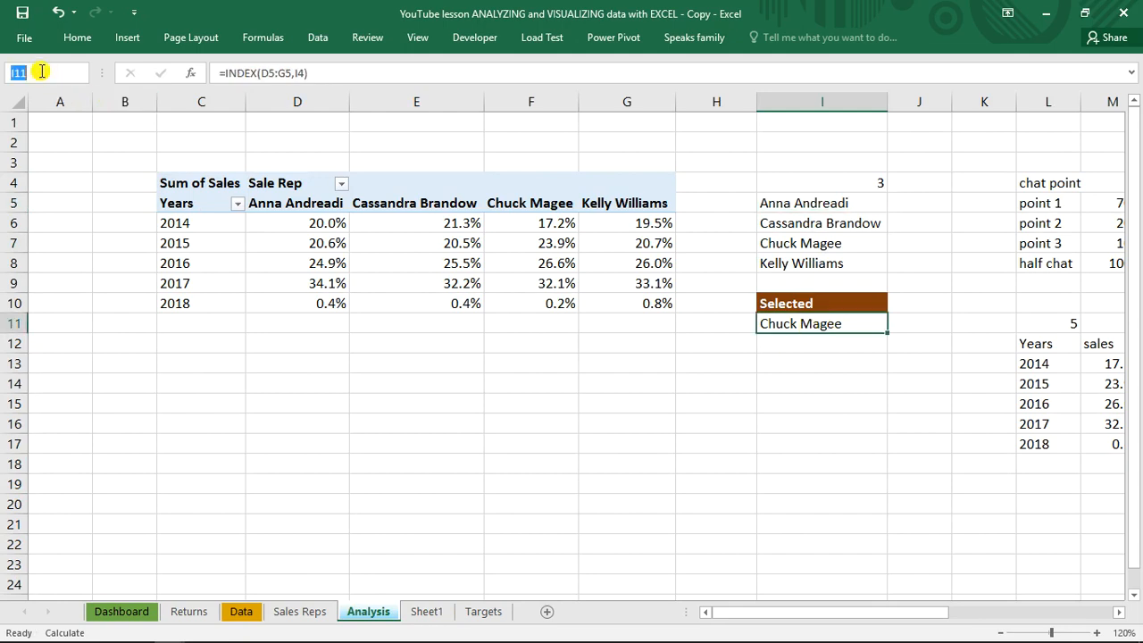
text(sel)
text(ectedname)
key(Return)
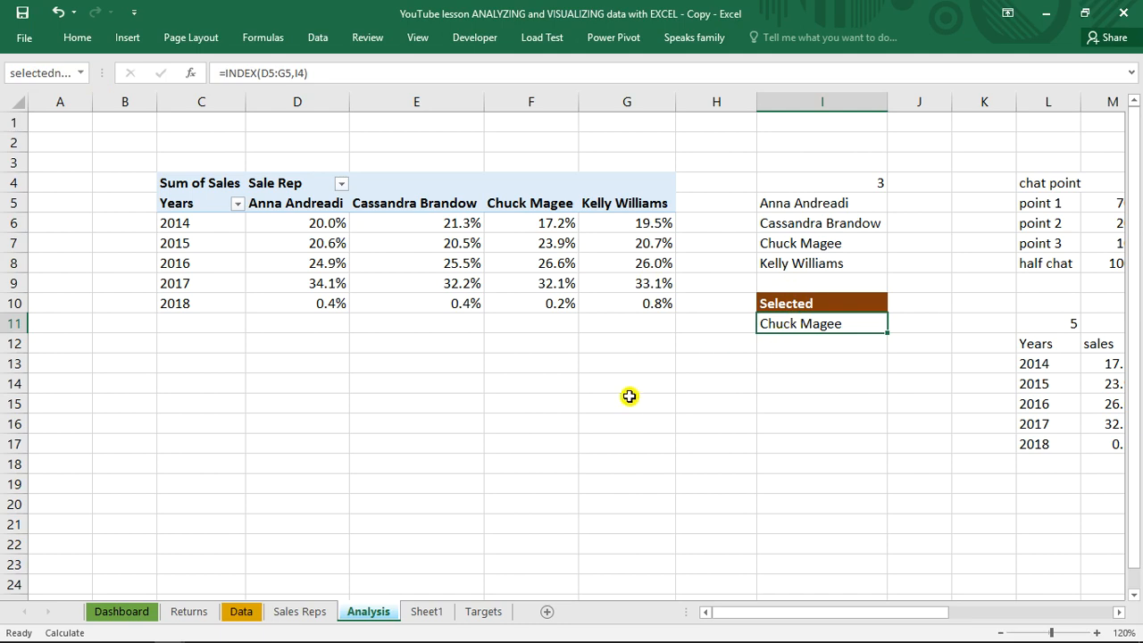
On Sheet1, enter the heading "select name" in E10 and "switch" in D10
click(426, 611)
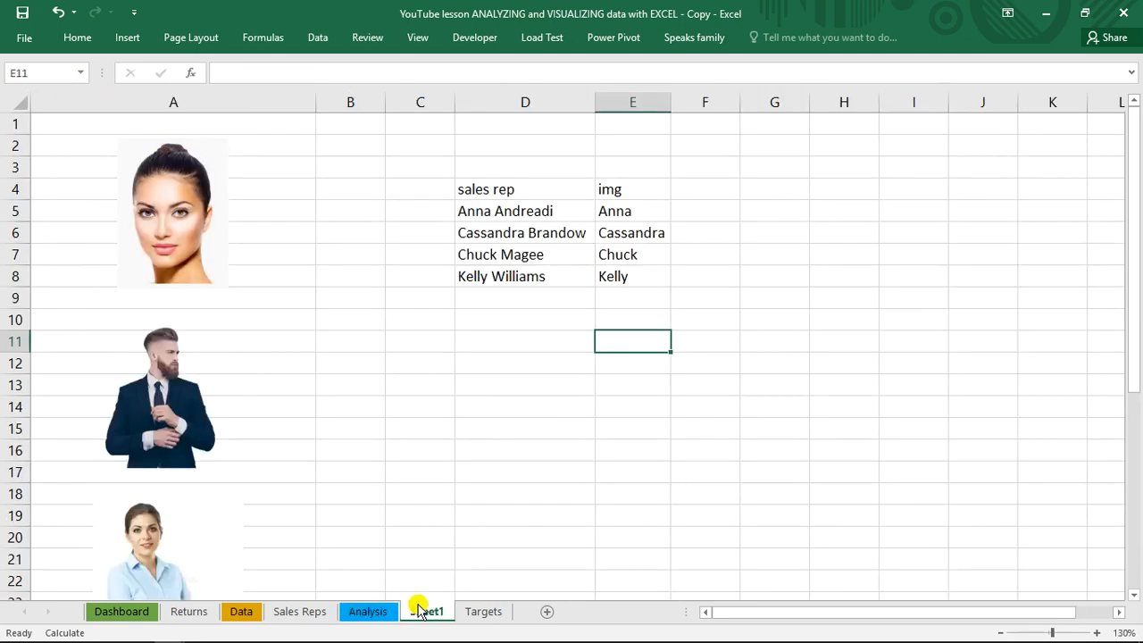
click(623, 322)
text(select)
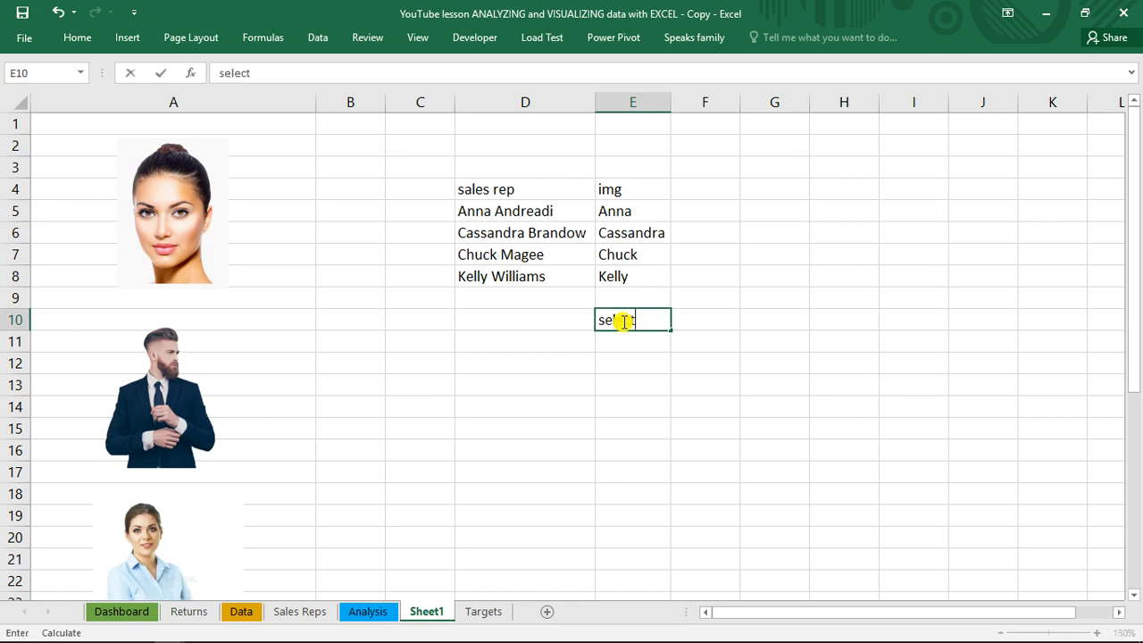
text( name)
key(ctrl+Return)
key(Return)
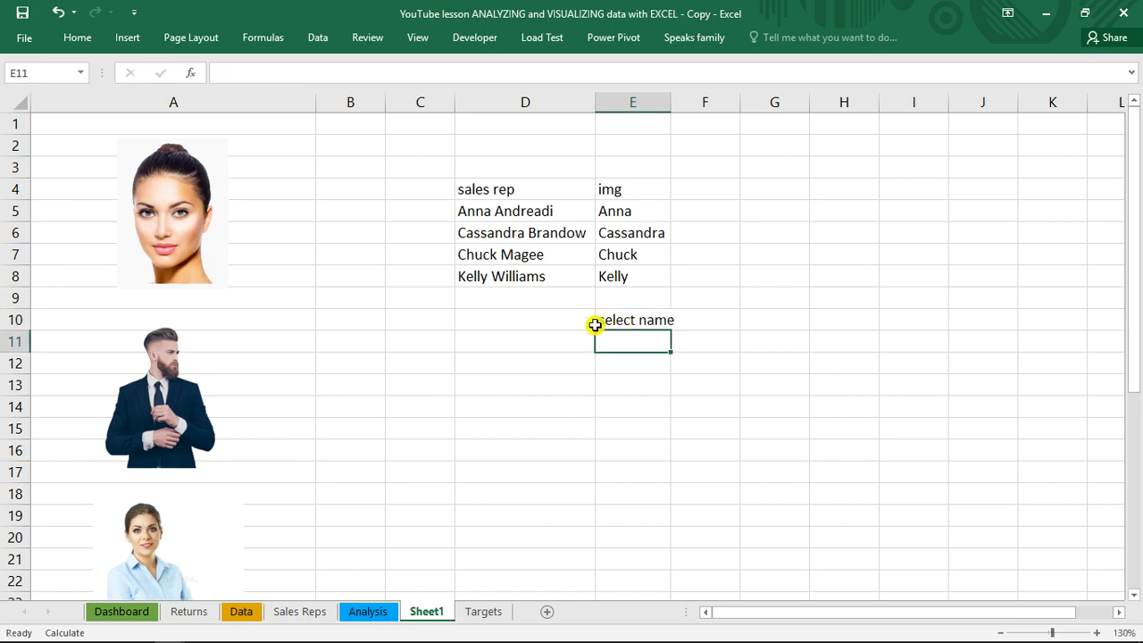
click(540, 318)
text(s)
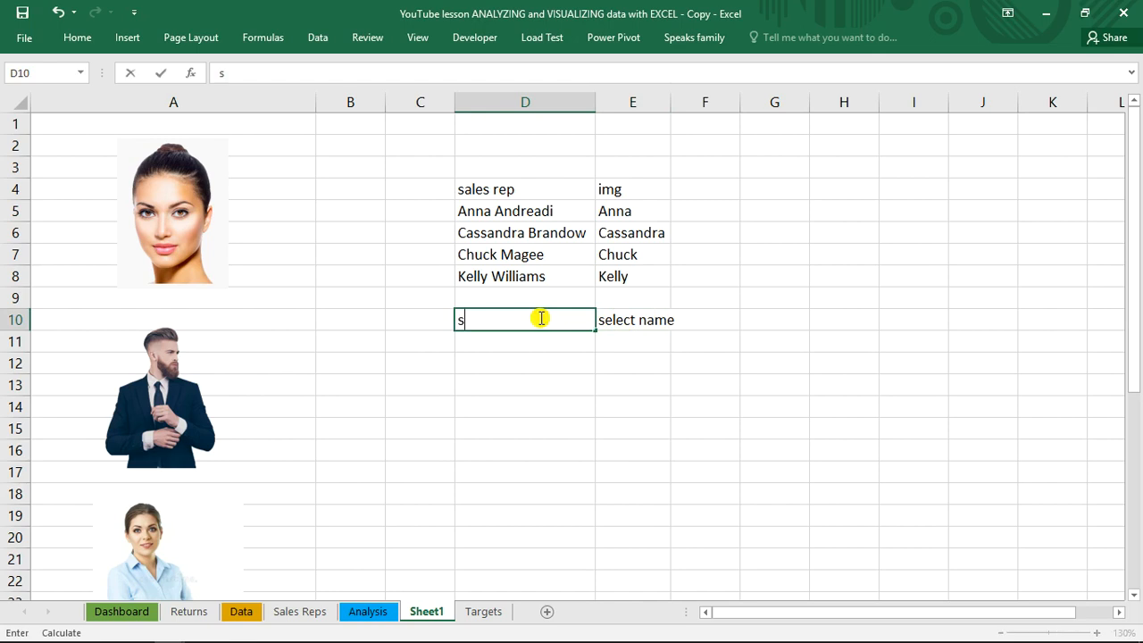
text(witch)
key(Return)
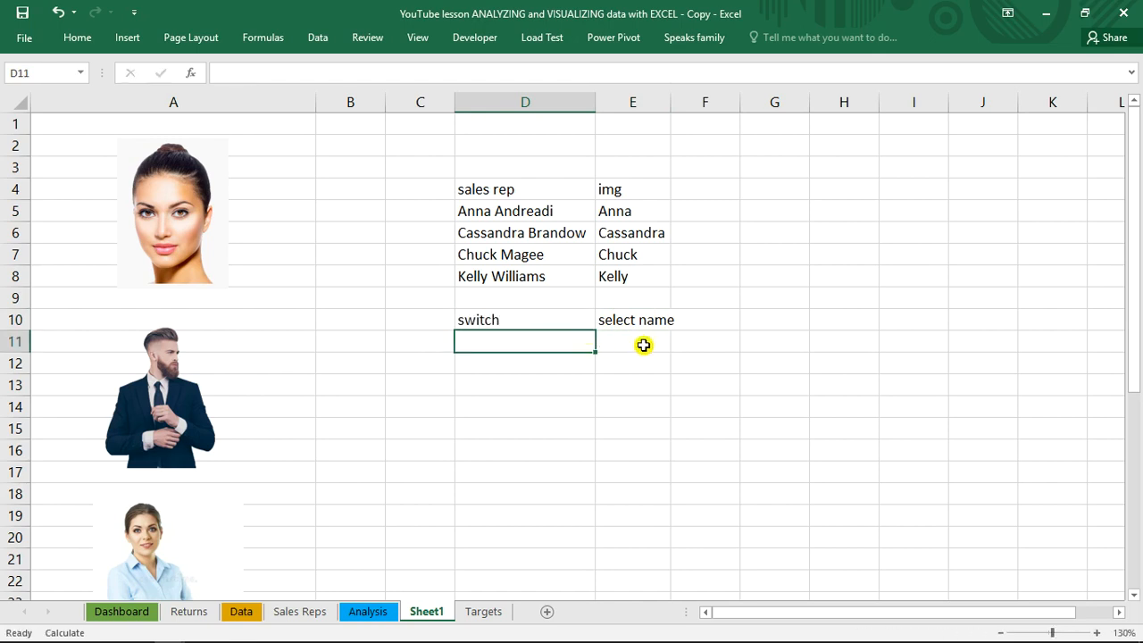
In E11, enter =VLOOKUP(selectedname,D5:E8,2,0) to return the img name for the selected sales rep
click(643, 343)
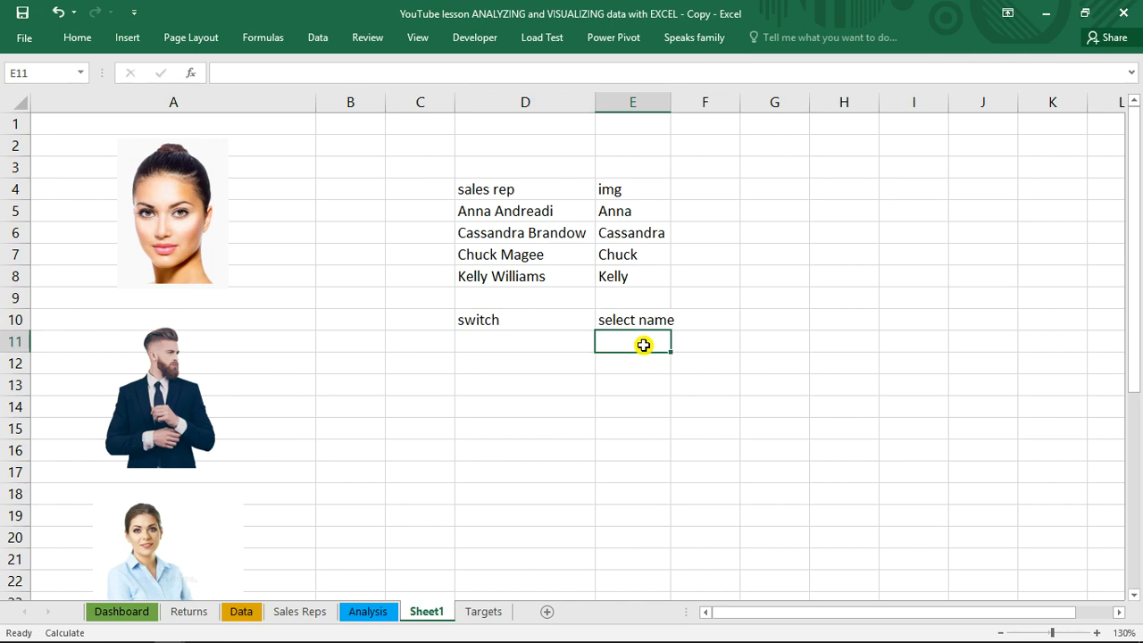
text(=)
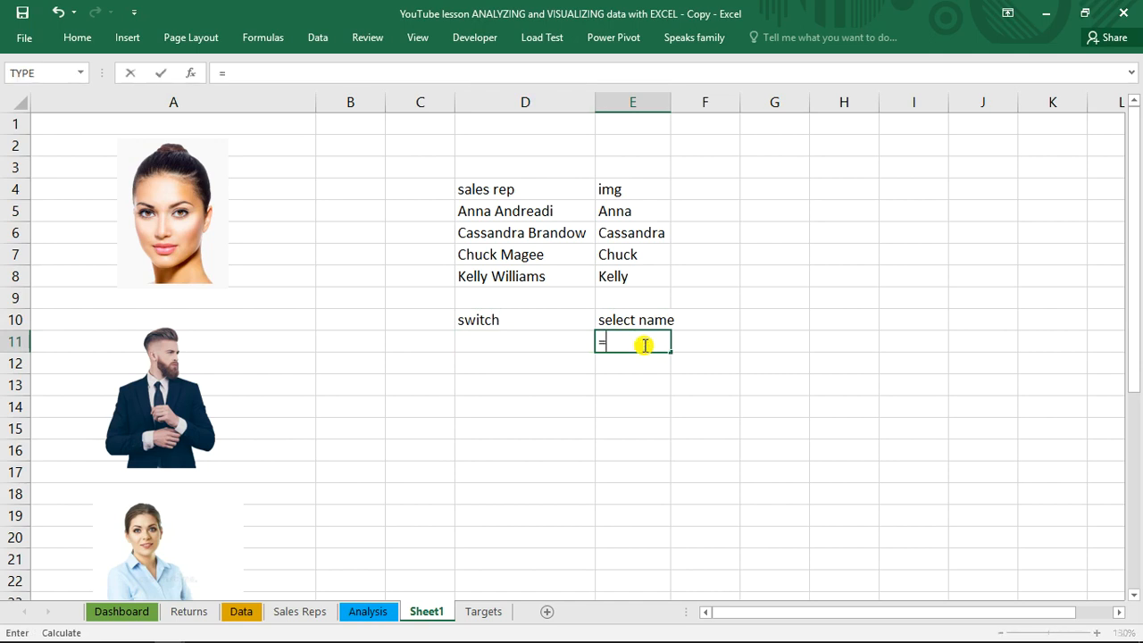
text(vl)
key(Tab)
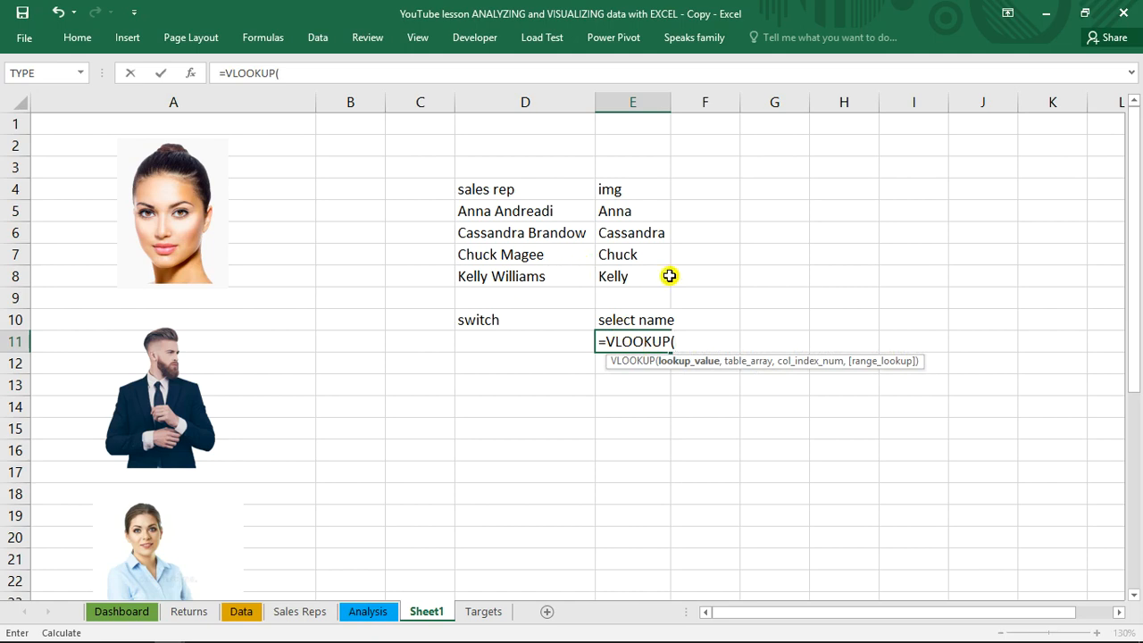
text(sl)
key(BackSpace)
text(el)
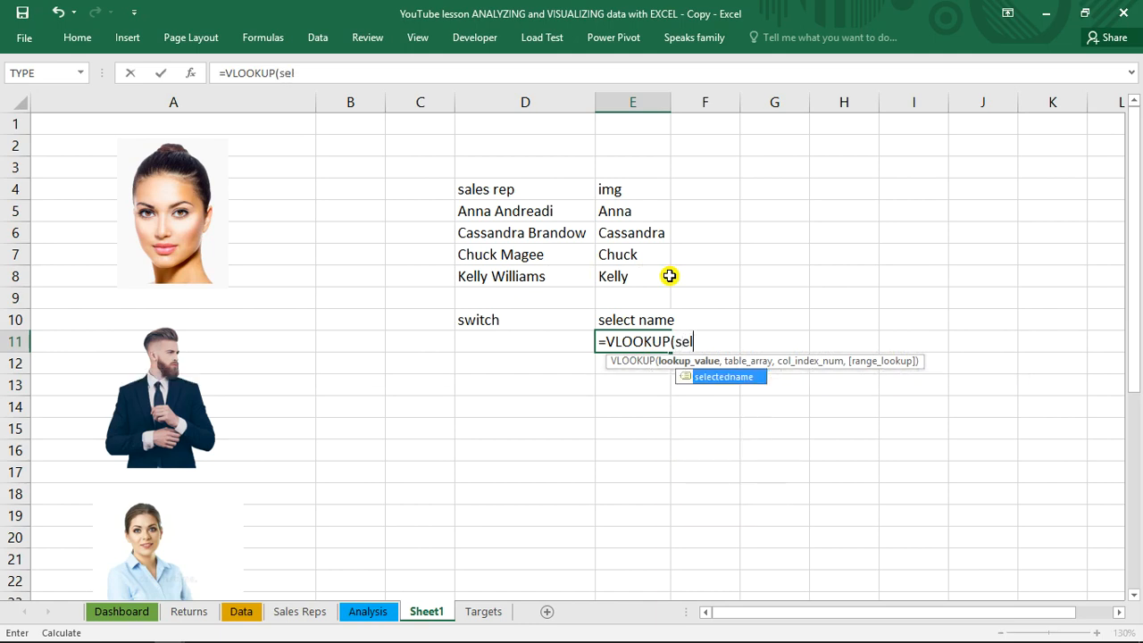
key(Tab)
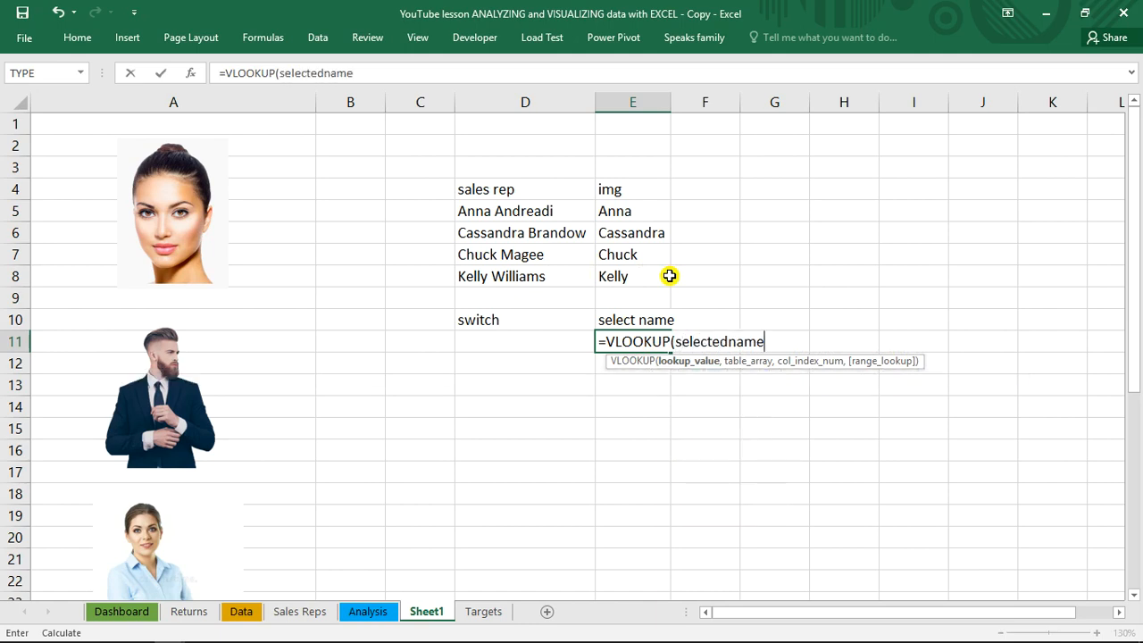
text(,)
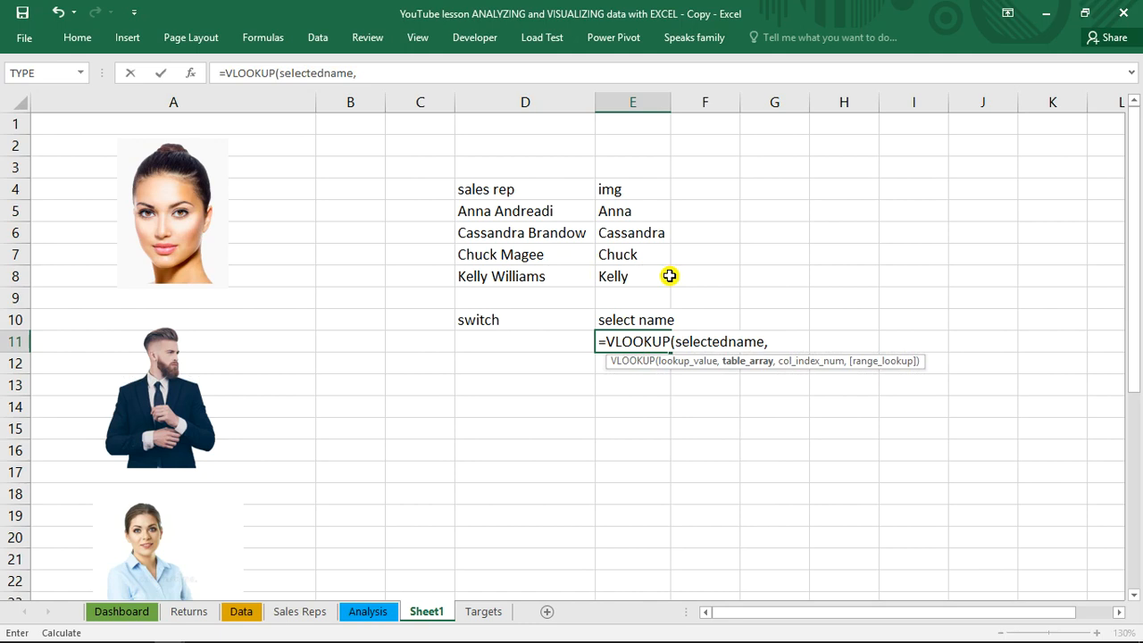
drag(493, 212, 610, 271)
text(,)
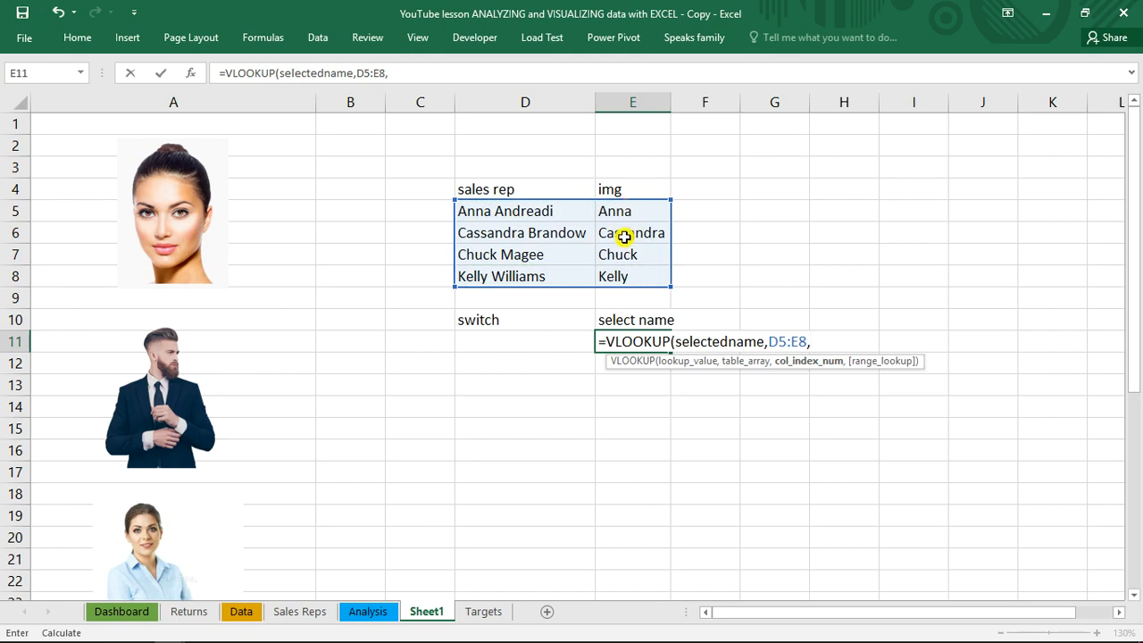
text(2,)
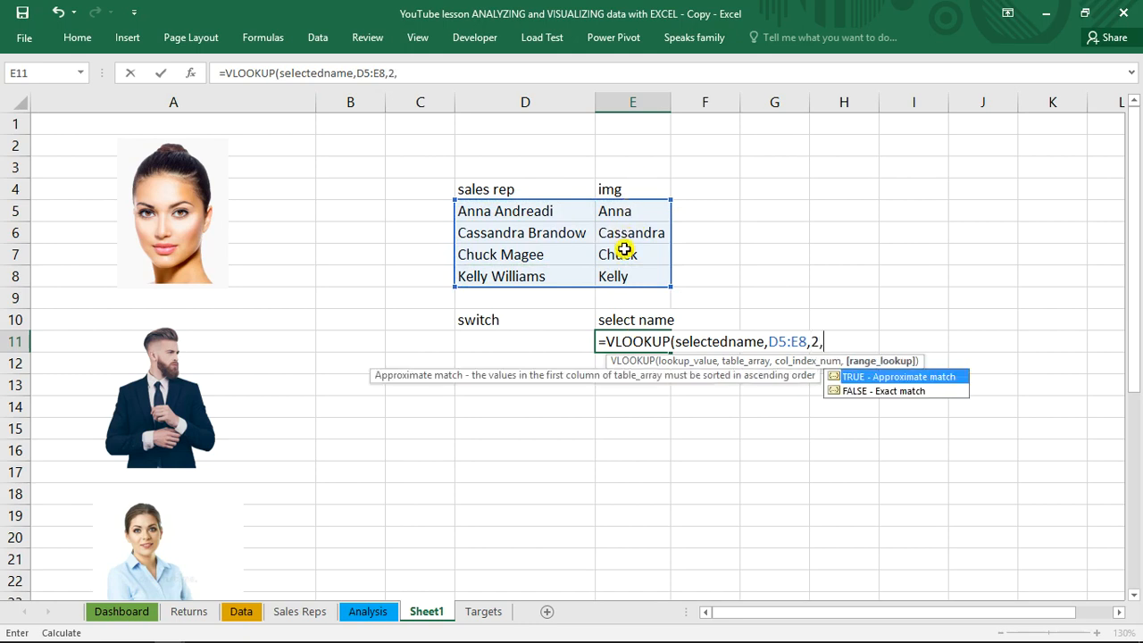
text(0))
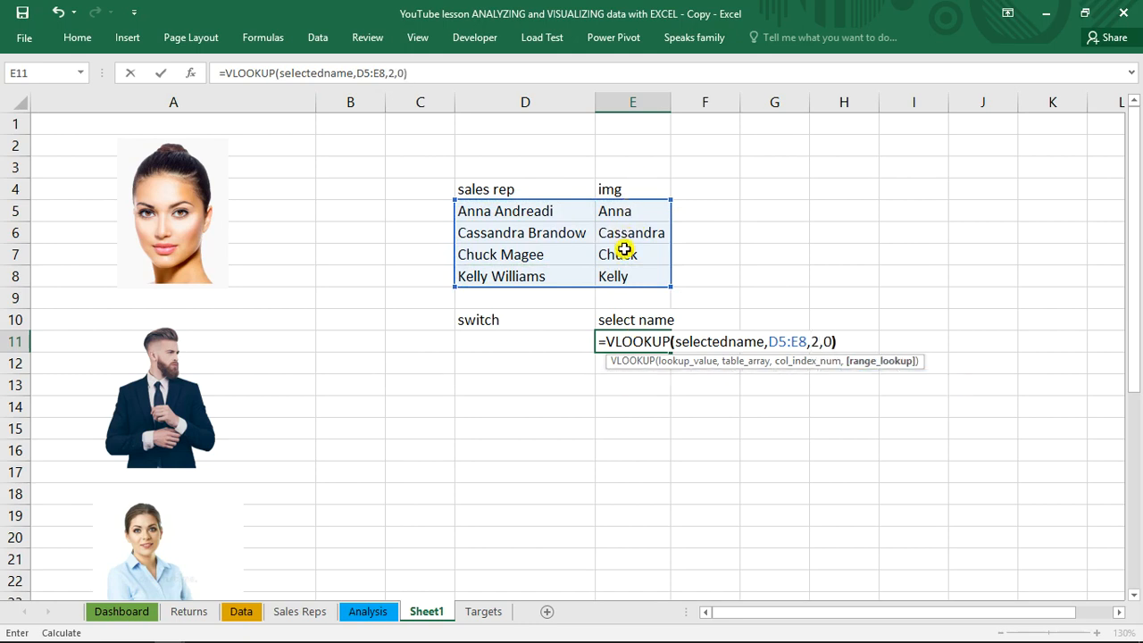
key(Return)
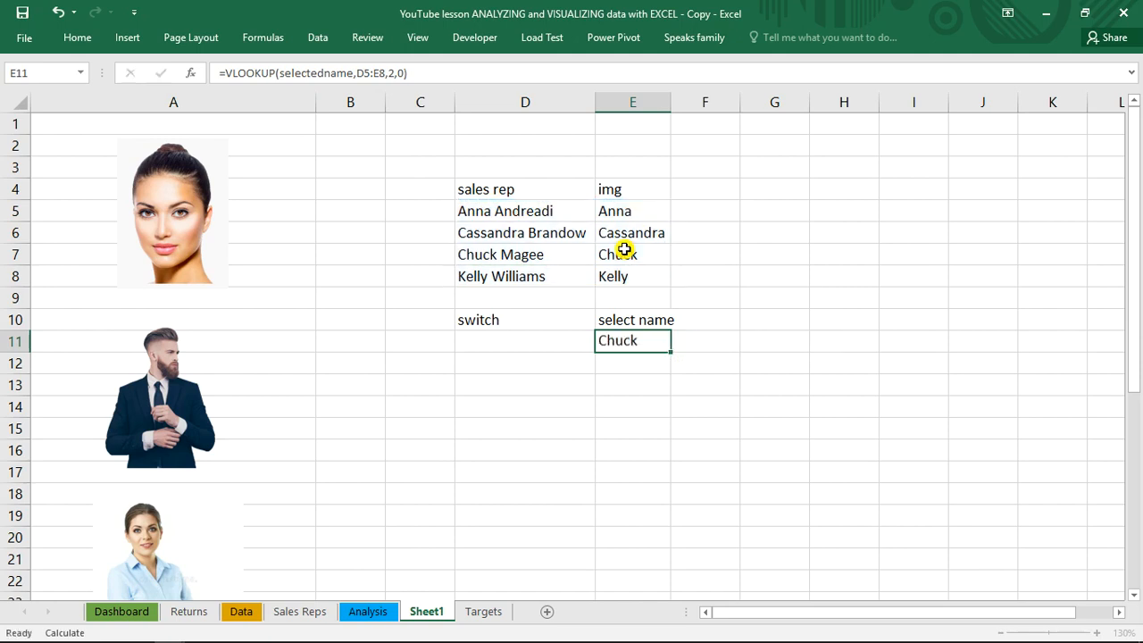
Check the defined name of the Selected result cell on the Analysis sheet and return to Sheet1
click(515, 256)
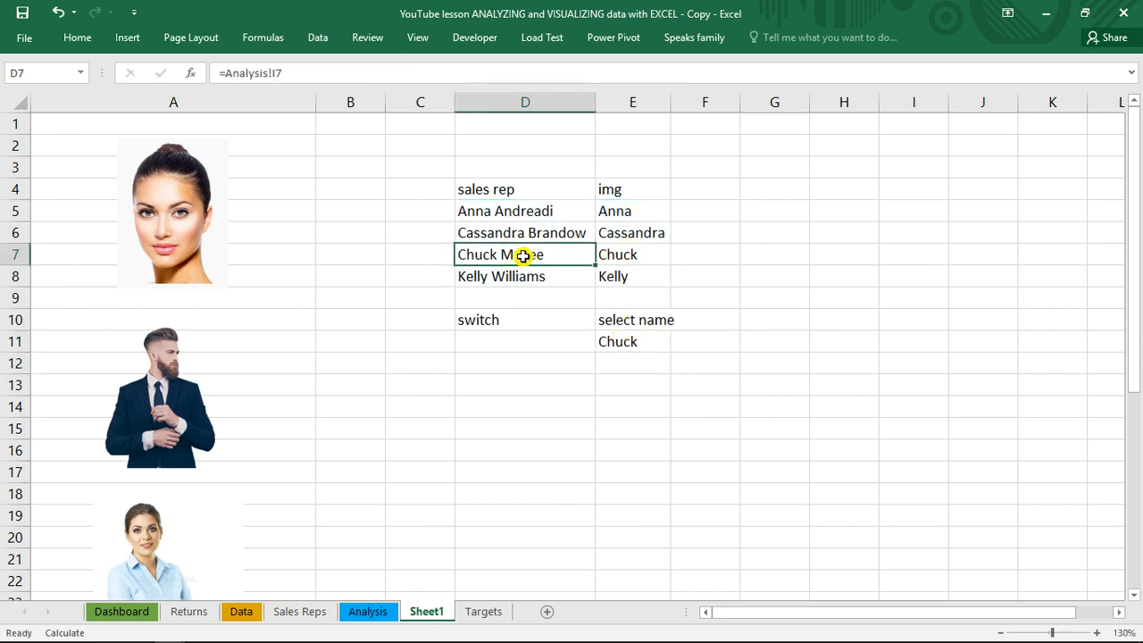
click(367, 612)
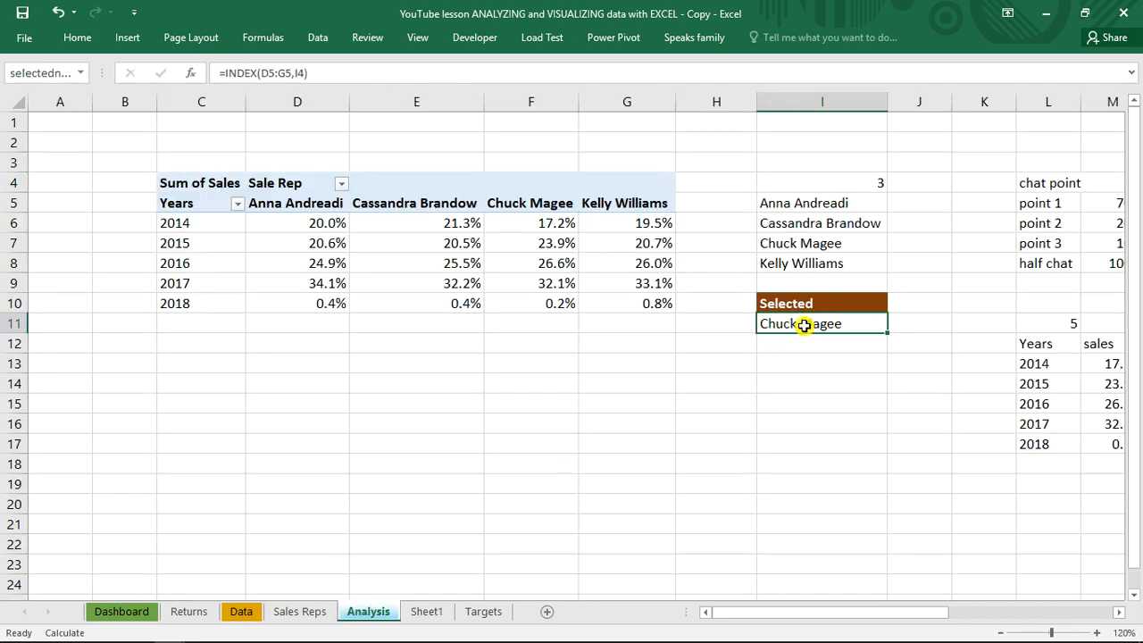
click(80, 73)
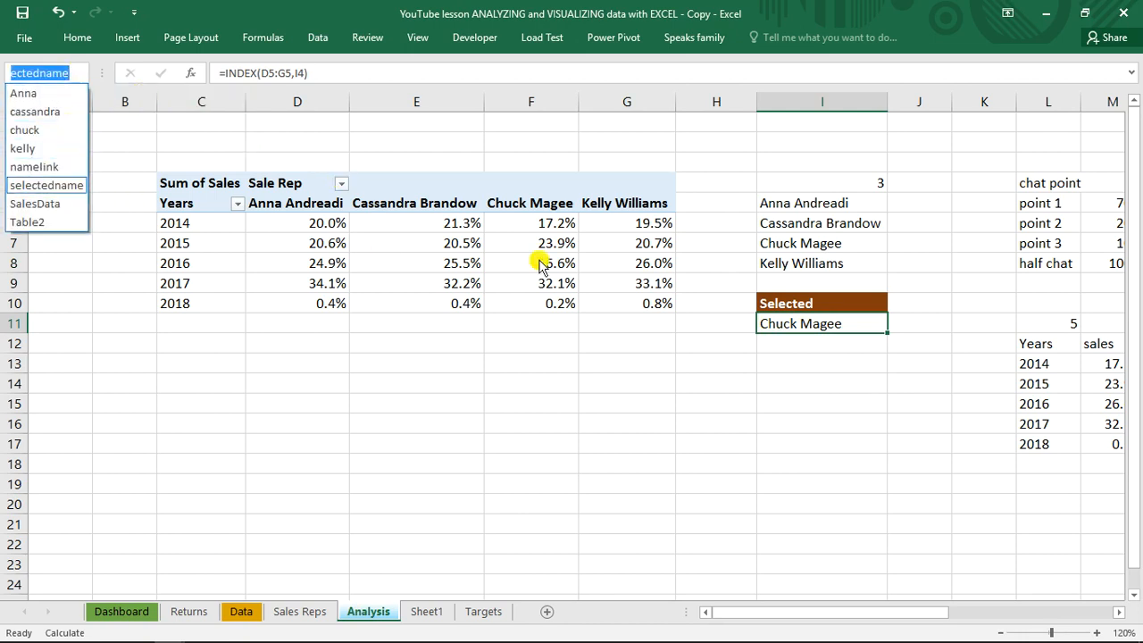
click(851, 326)
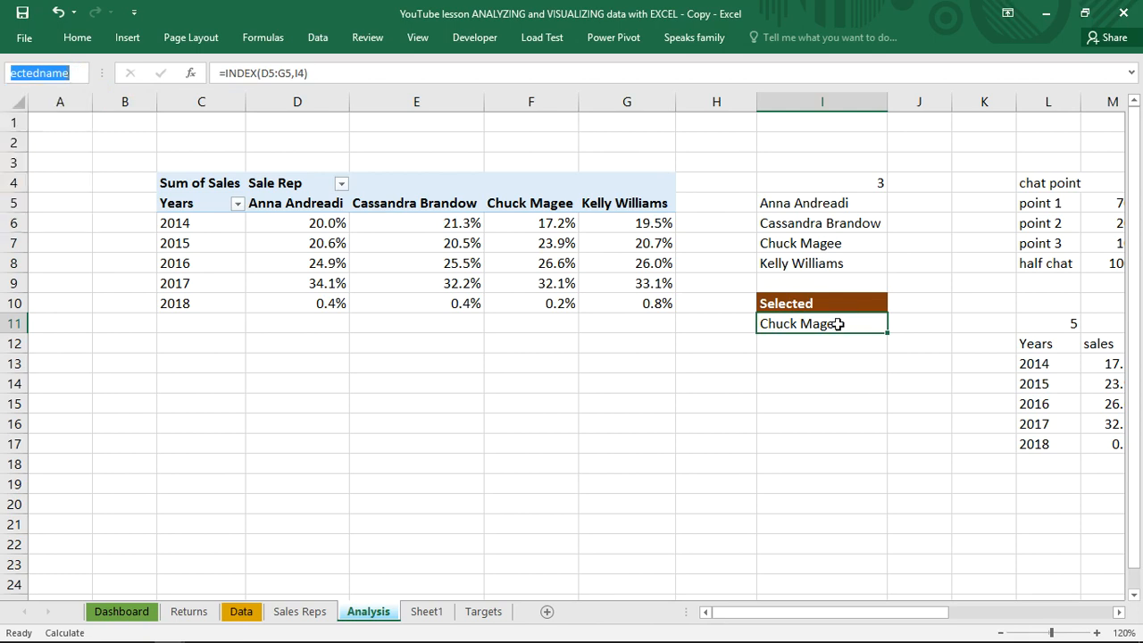
click(431, 609)
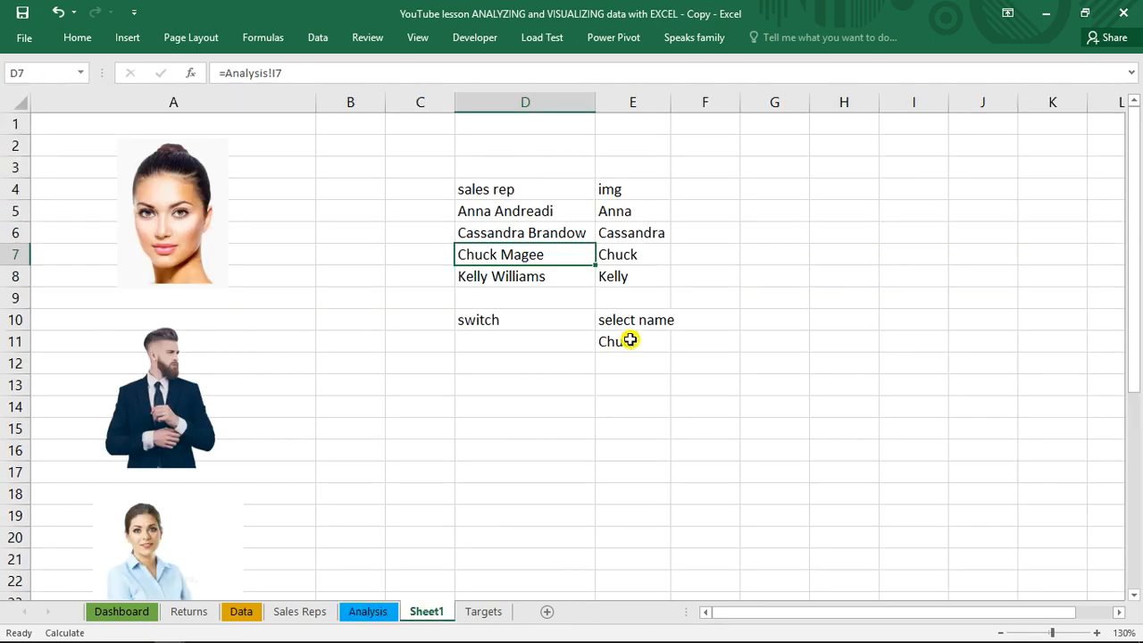
click(494, 320)
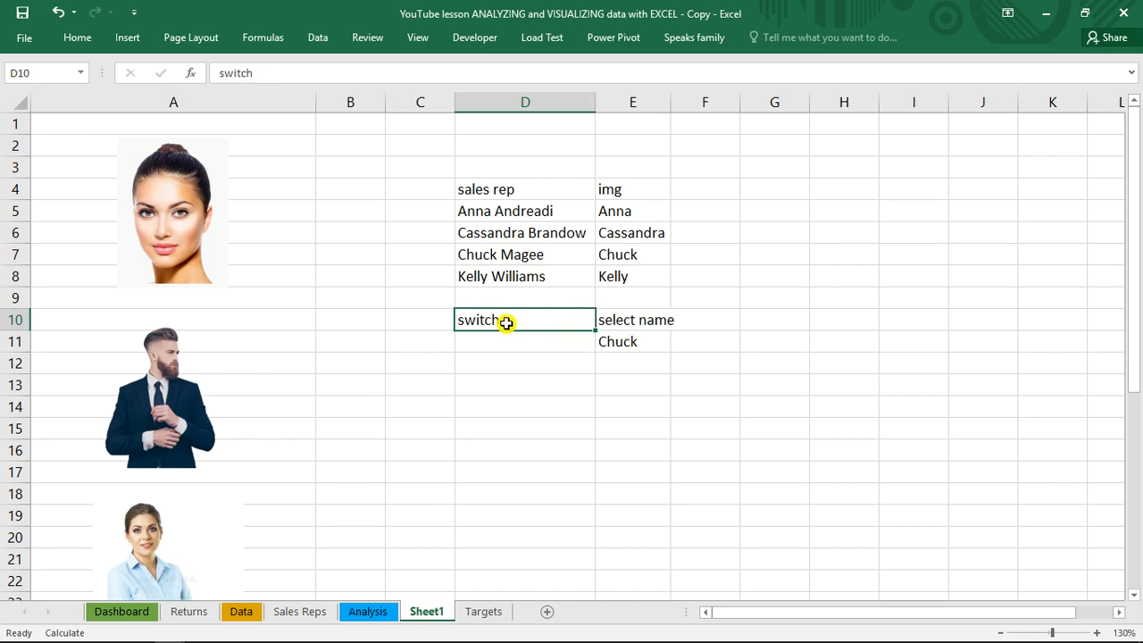
click(366, 40)
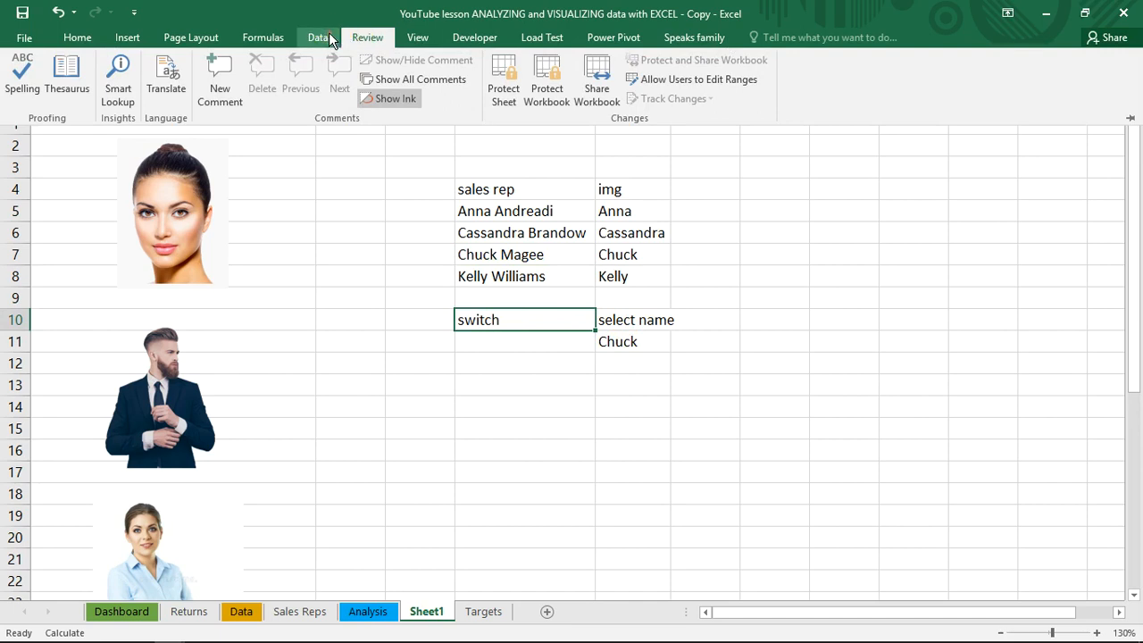
click(330, 40)
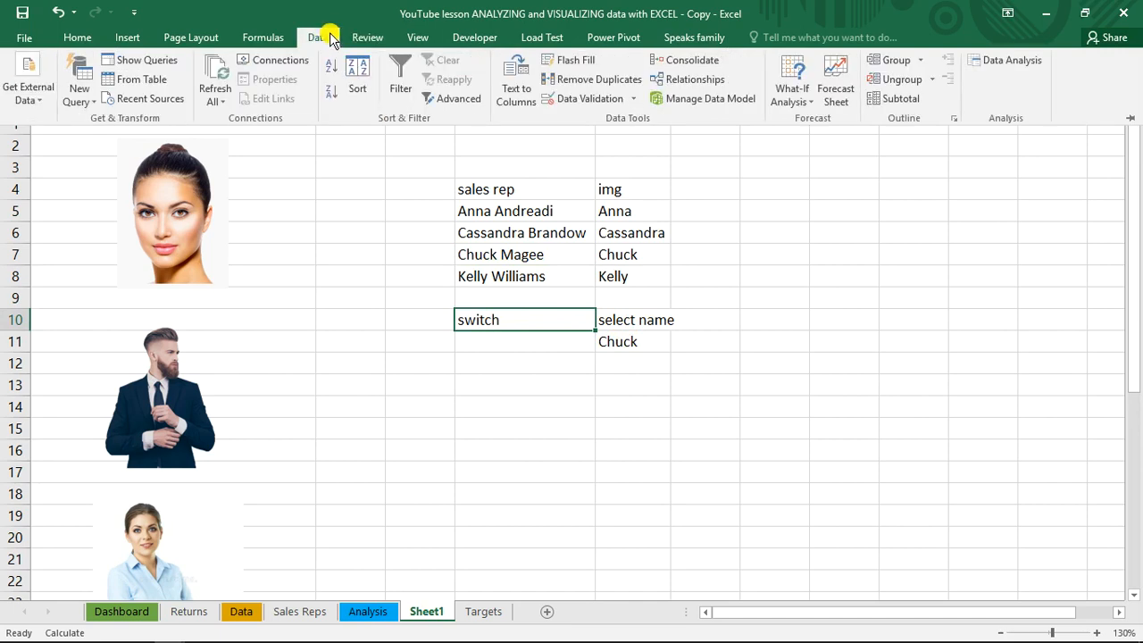
click(257, 42)
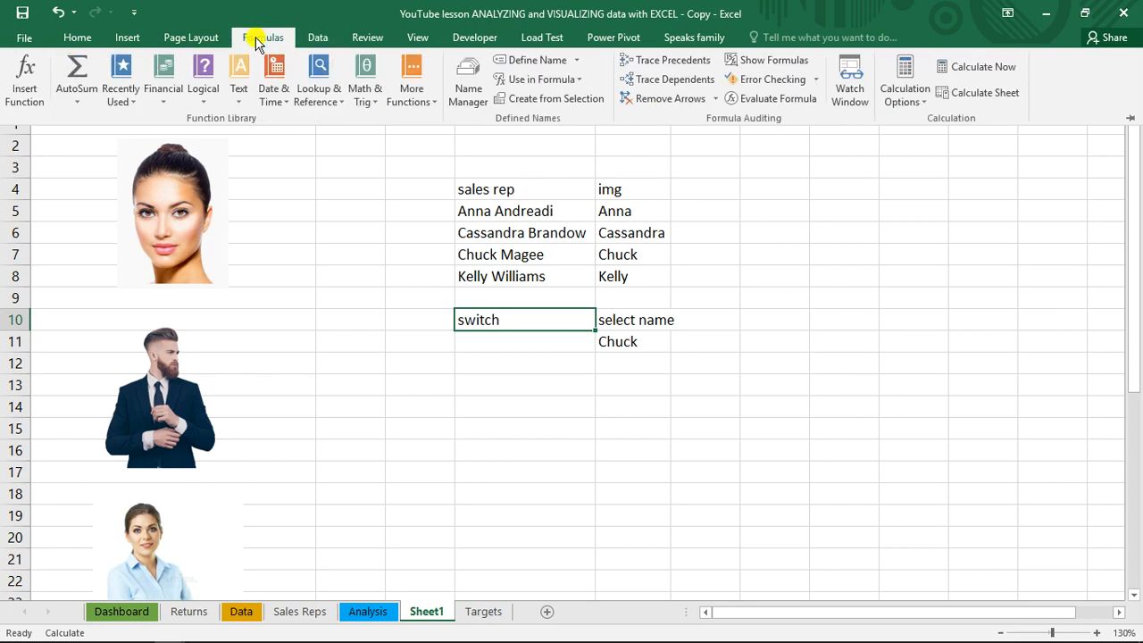
click(474, 77)
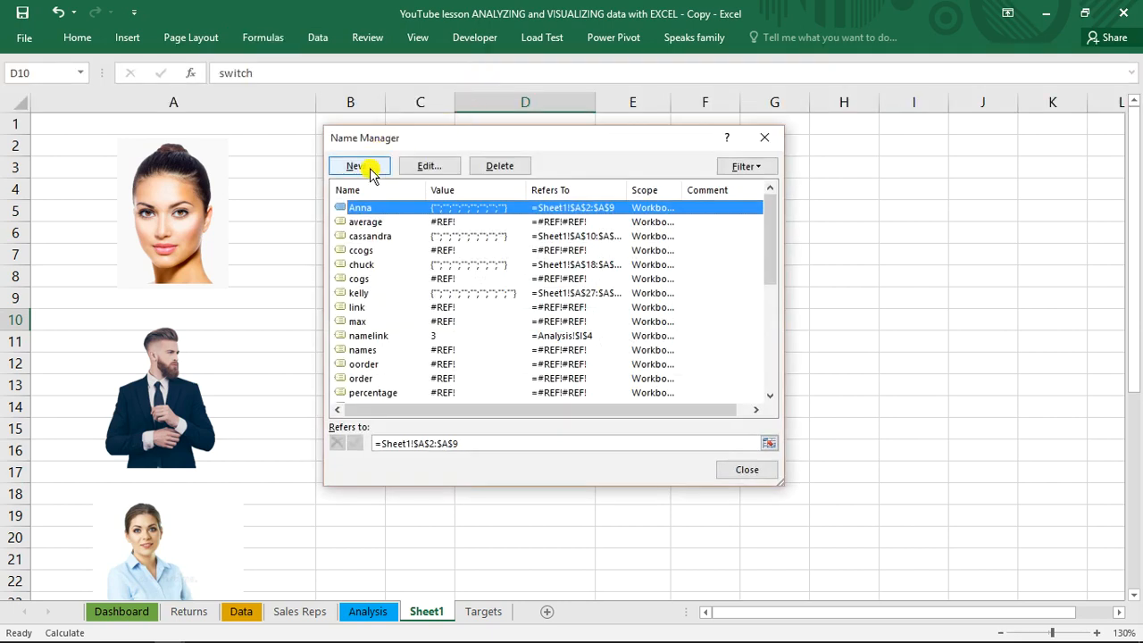
click(357, 166)
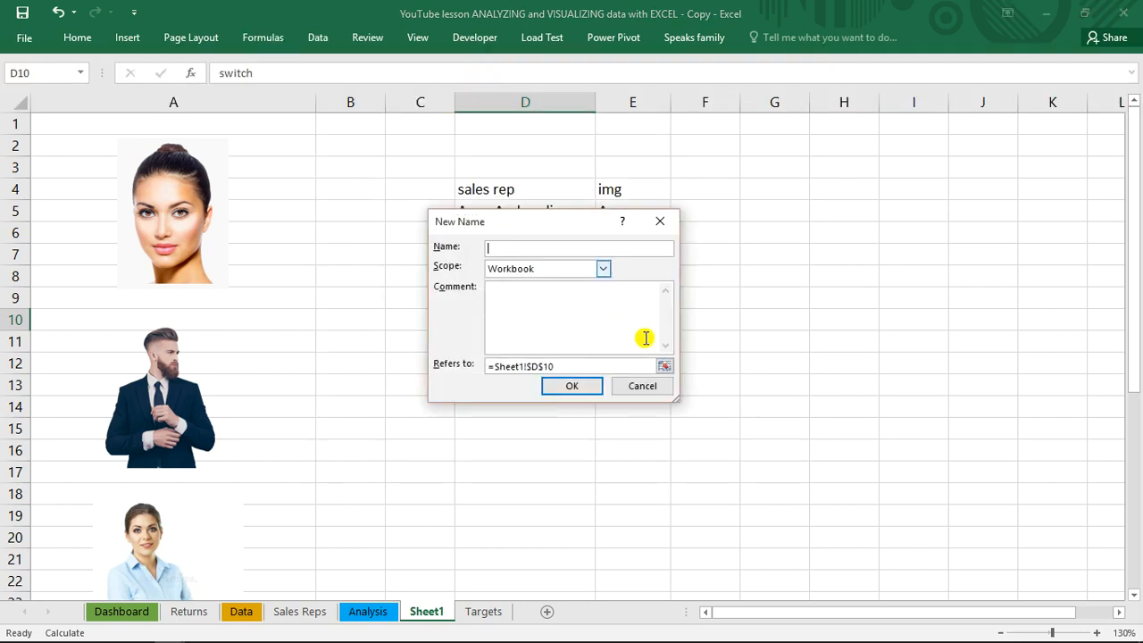
click(650, 385)
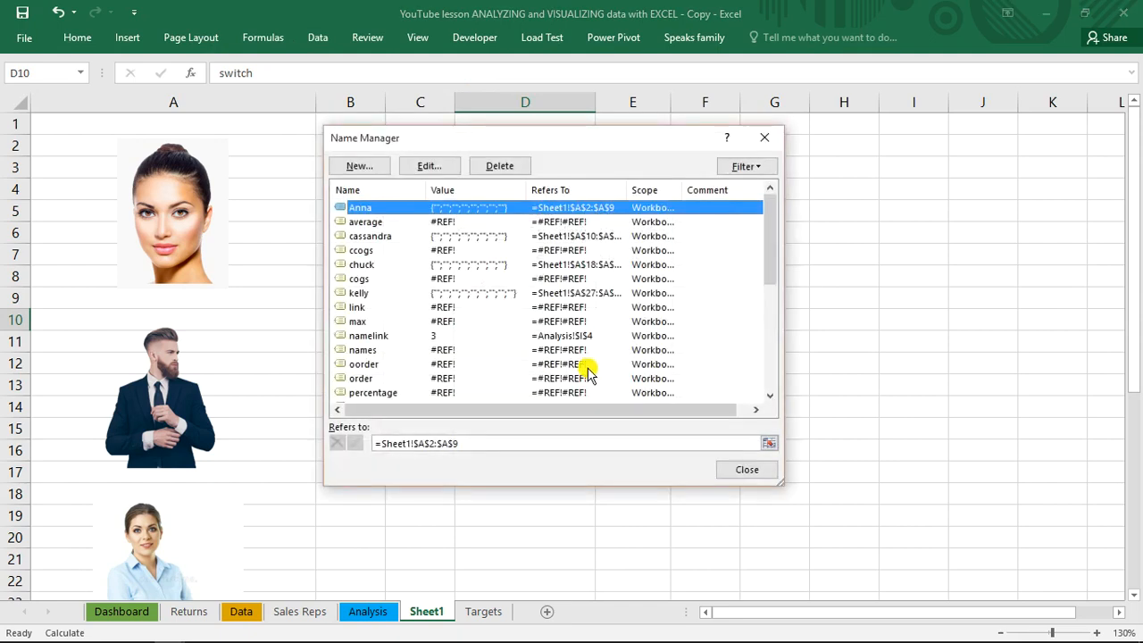
click(747, 470)
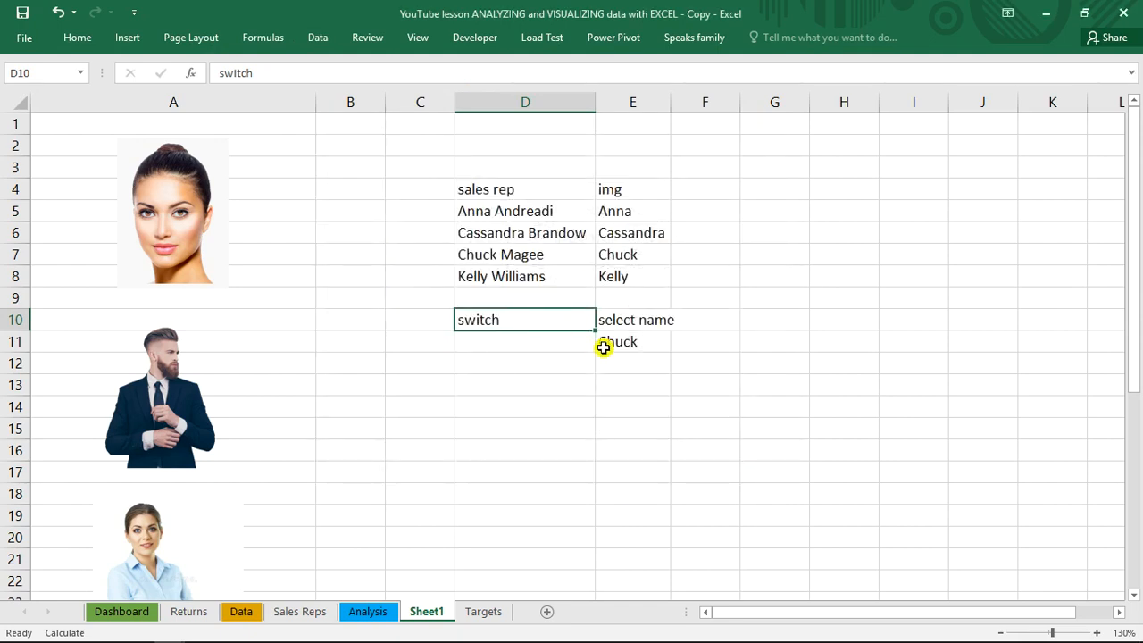
Define a workbook-scoped name swich_img that refers to =INDIRECT(Sheet1!$E$11)
key(alt+m)
key(m)
key(d)
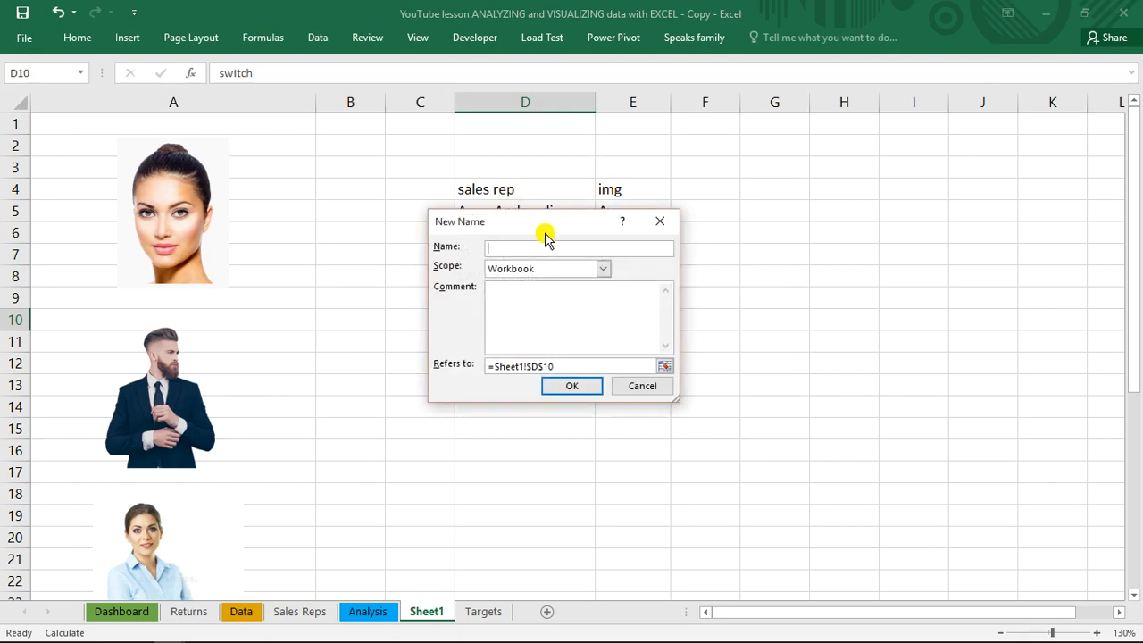
drag(716, 259, 720, 258)
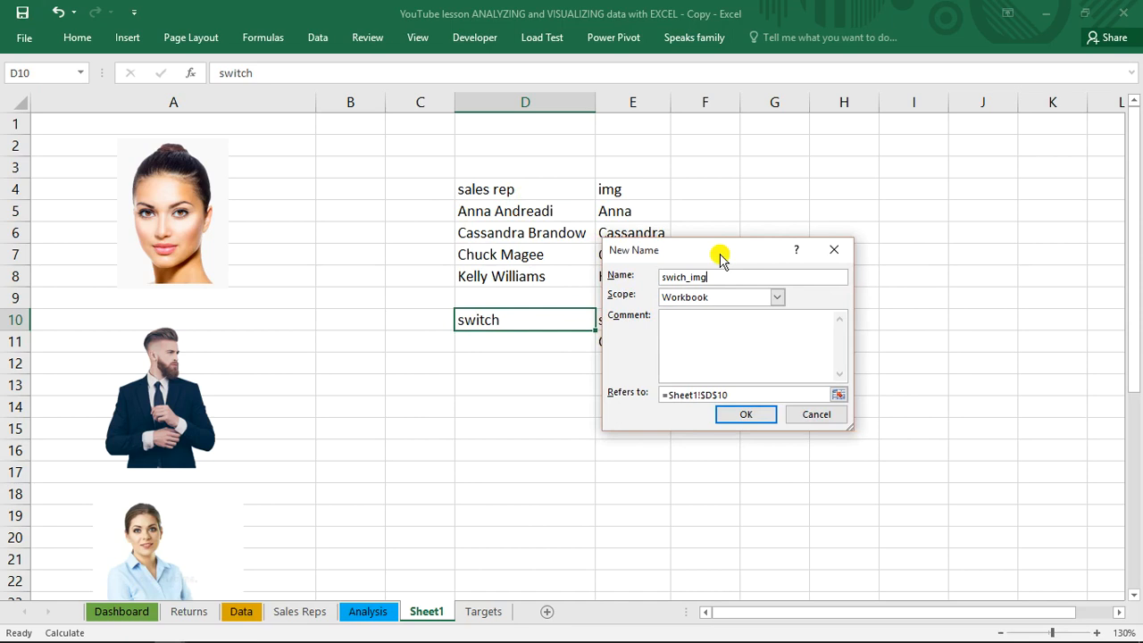
drag(743, 395, 662, 394)
key(Delete)
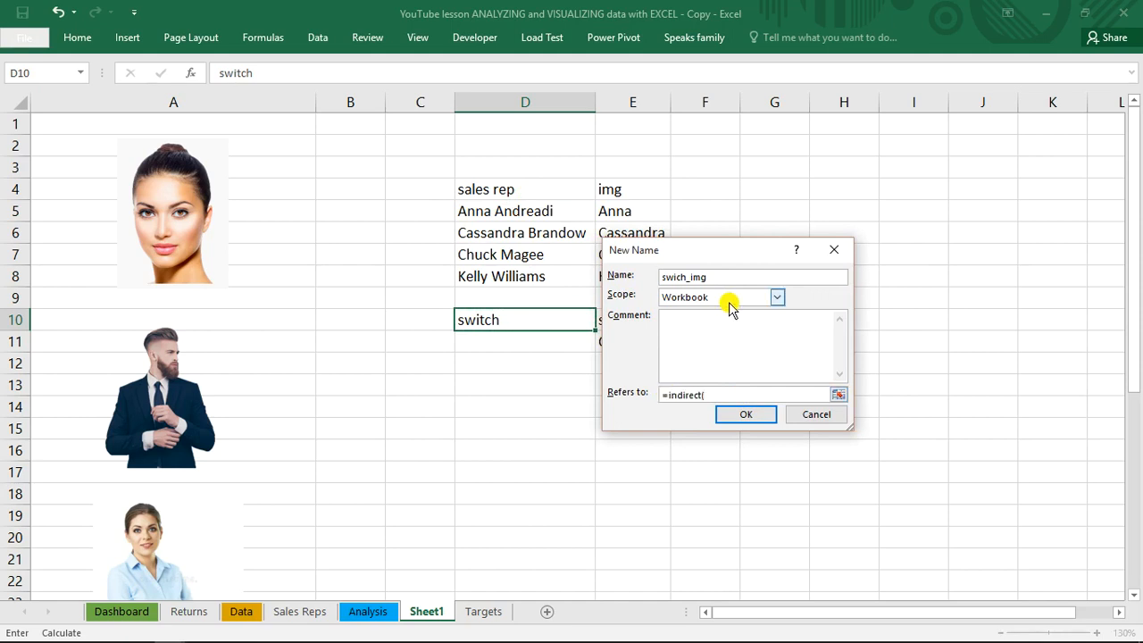
drag(729, 248, 363, 340)
text(=indirect()
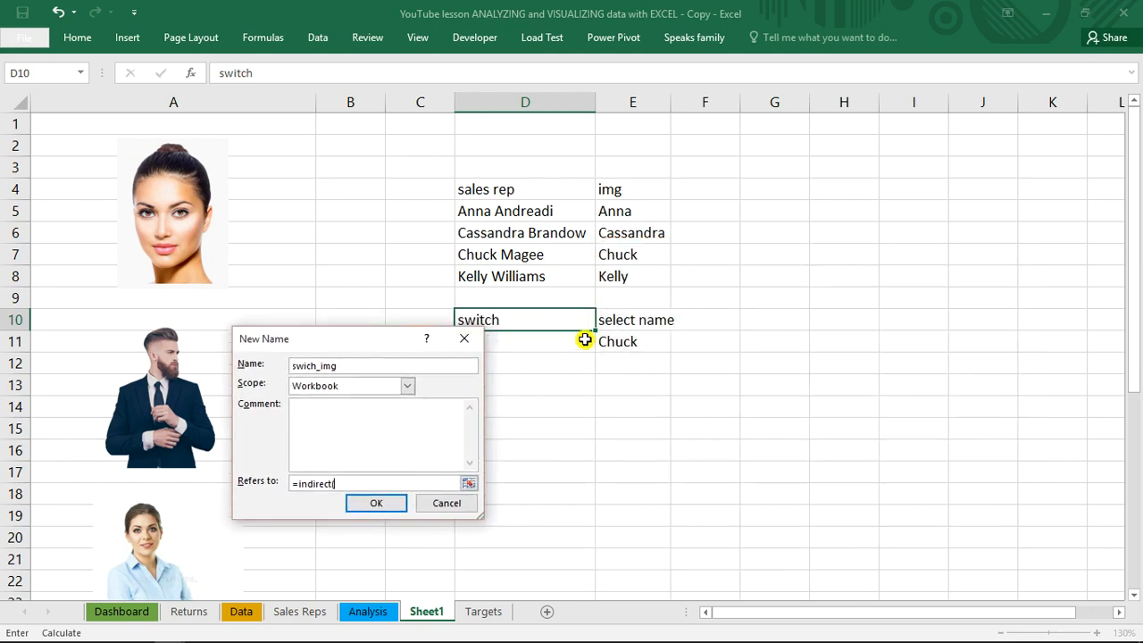
click(629, 341)
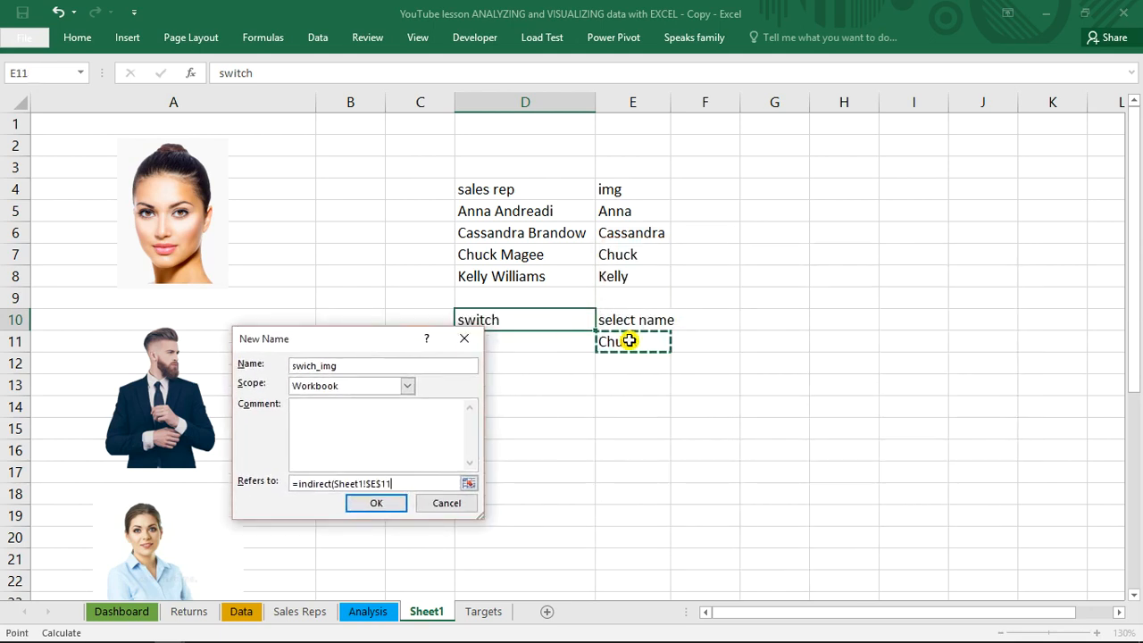
text())
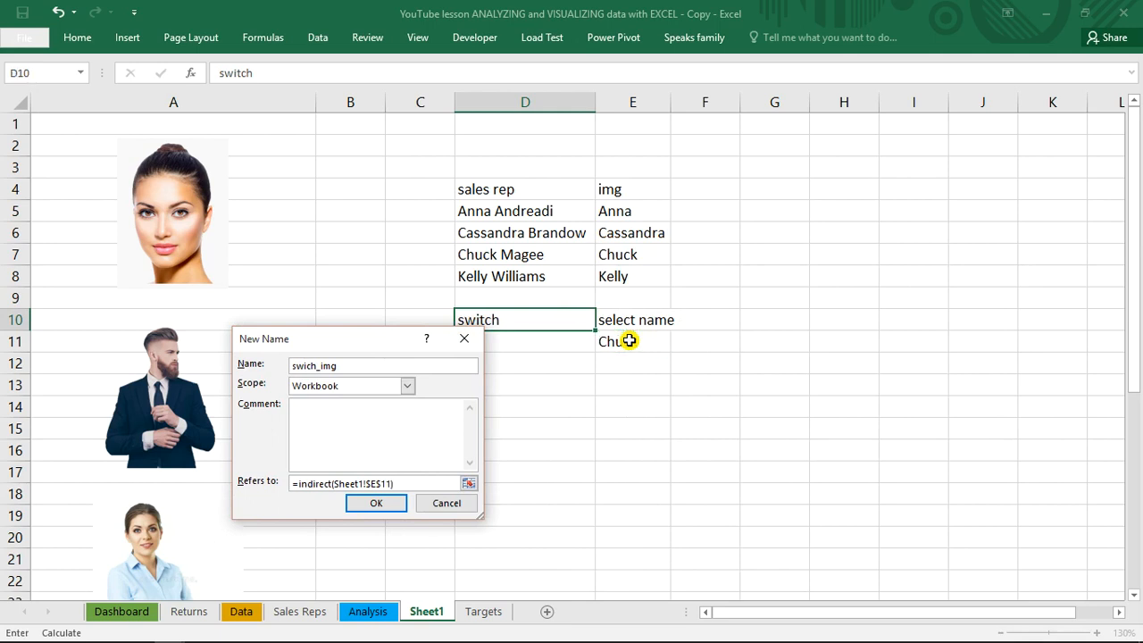
click(379, 503)
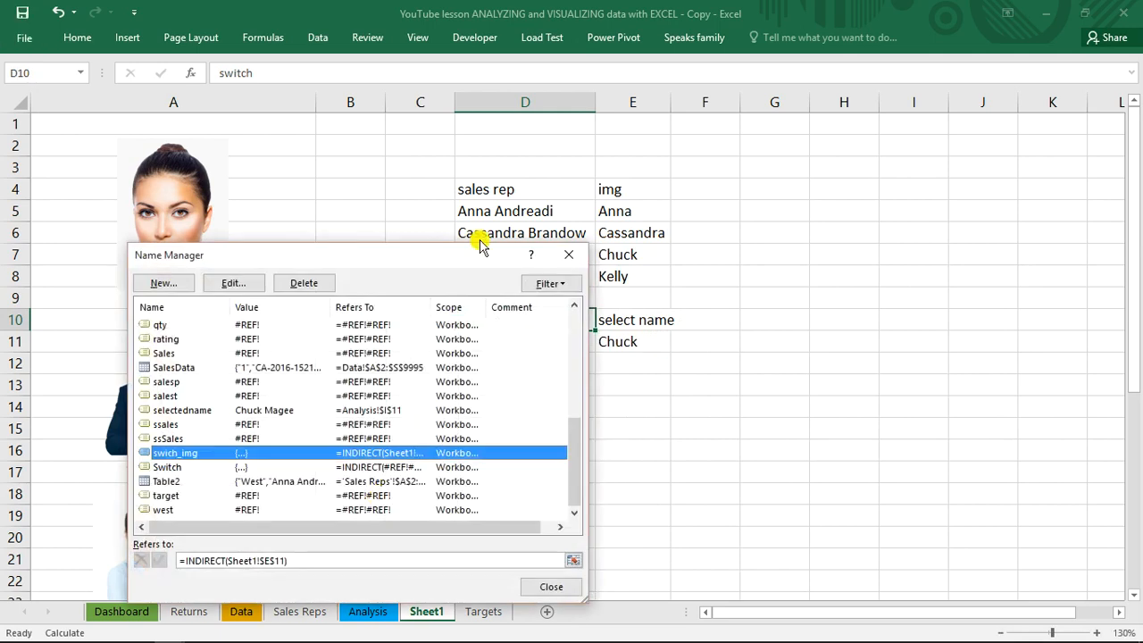
Examine which picture range the swich_img reference points to in the Name Manager, and close the manager
drag(454, 257, 814, 106)
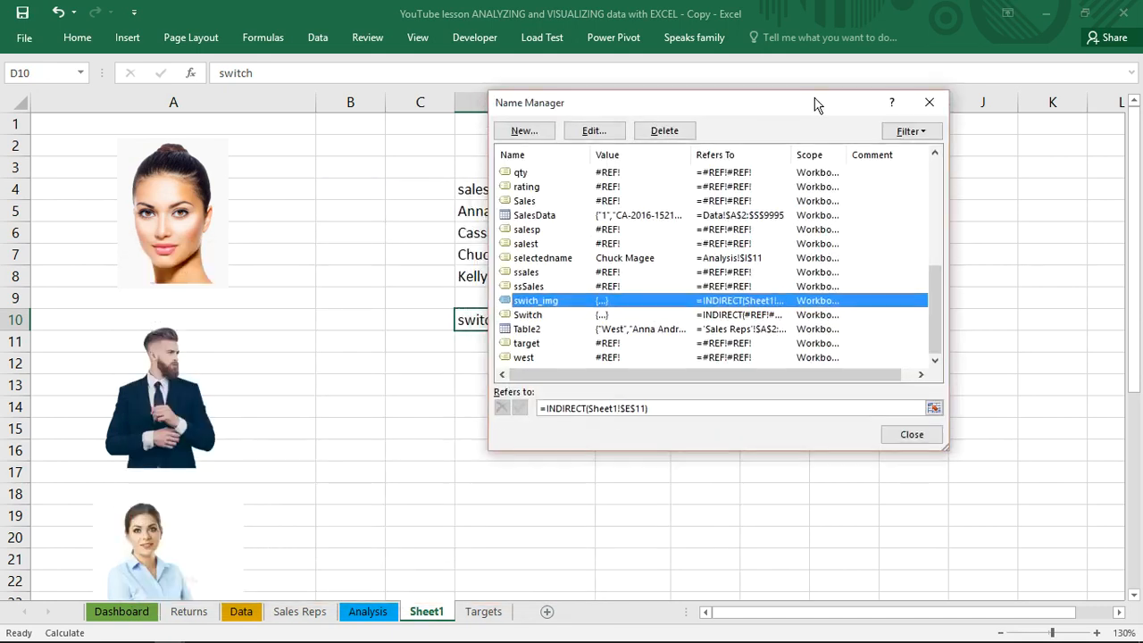
click(677, 408)
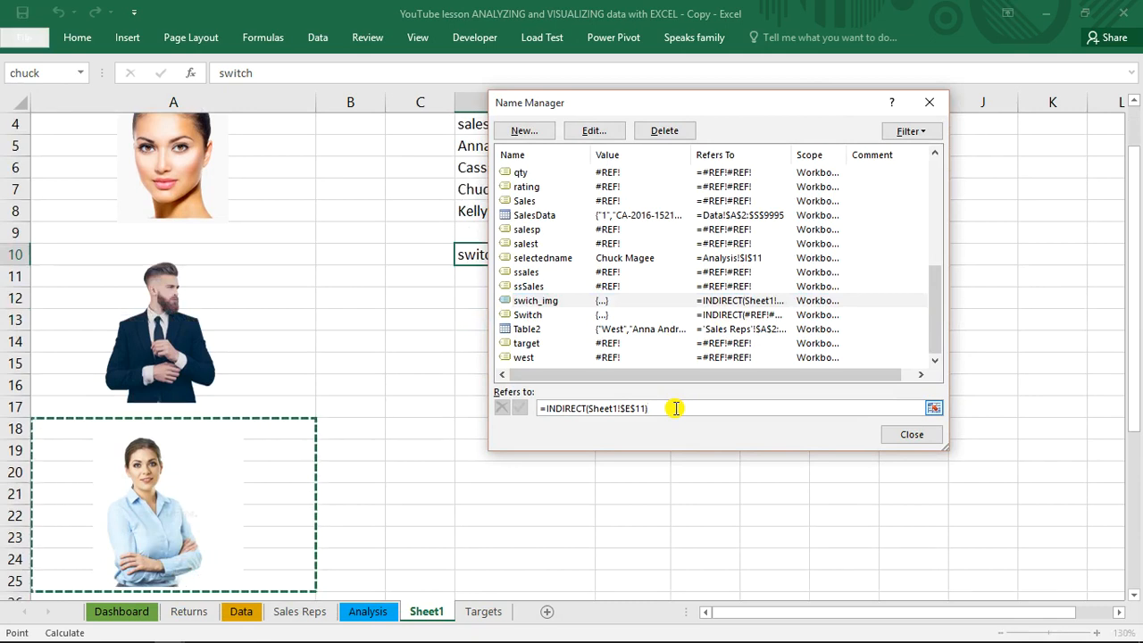
click(932, 437)
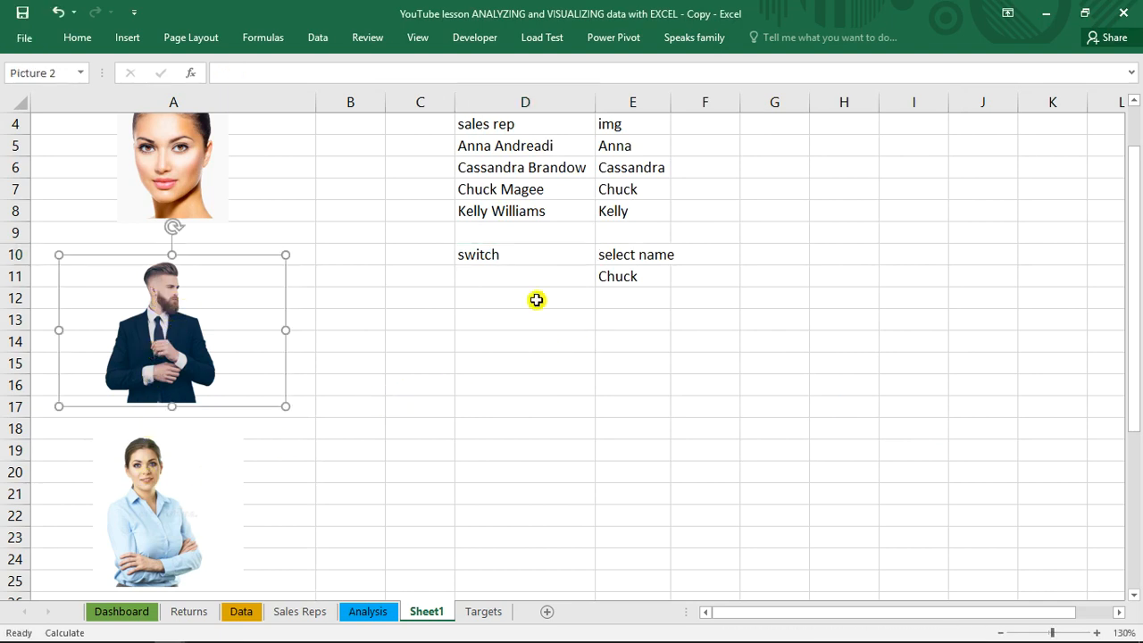
Copy the suited man's picture from Sheet1 onto the Dashboard and place it below the sales rep selector
click(171, 325)
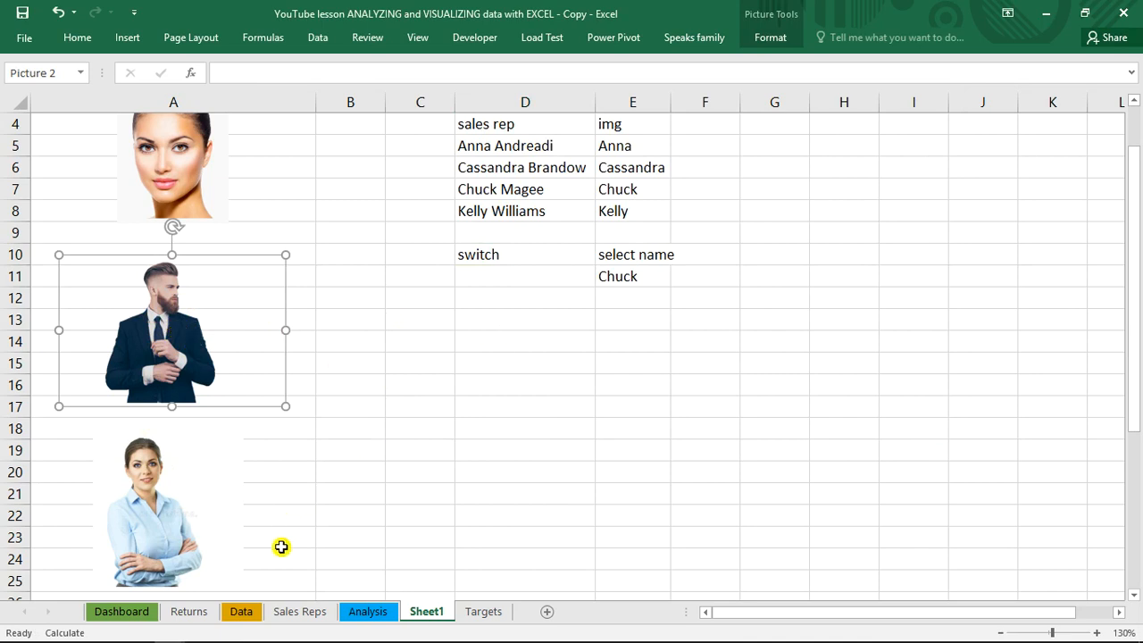
click(125, 612)
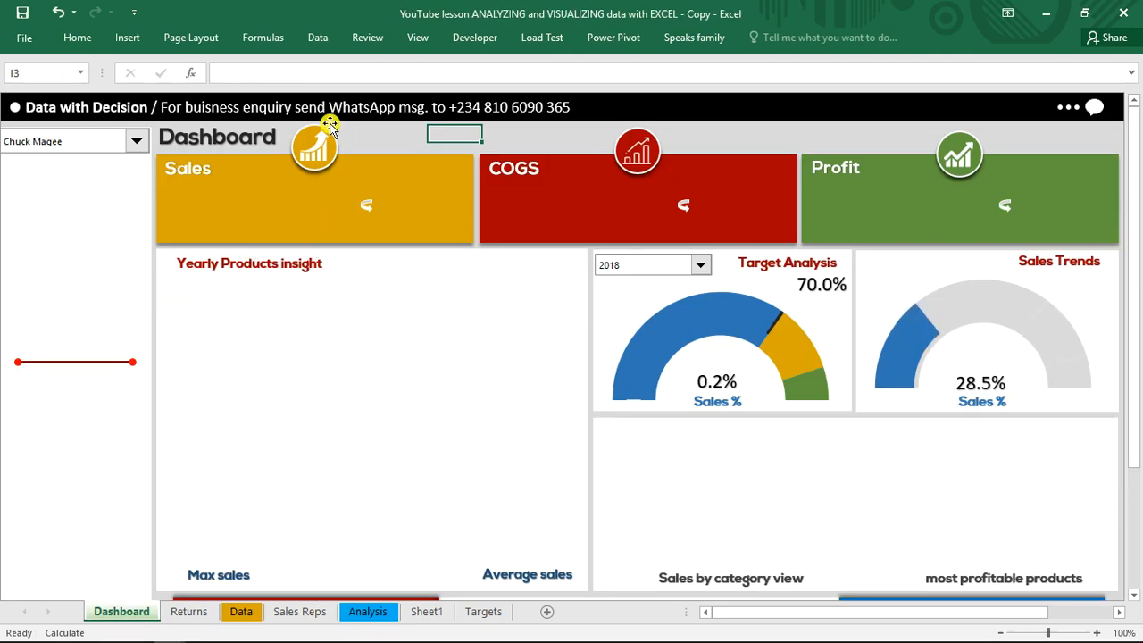
key(ctrl+v)
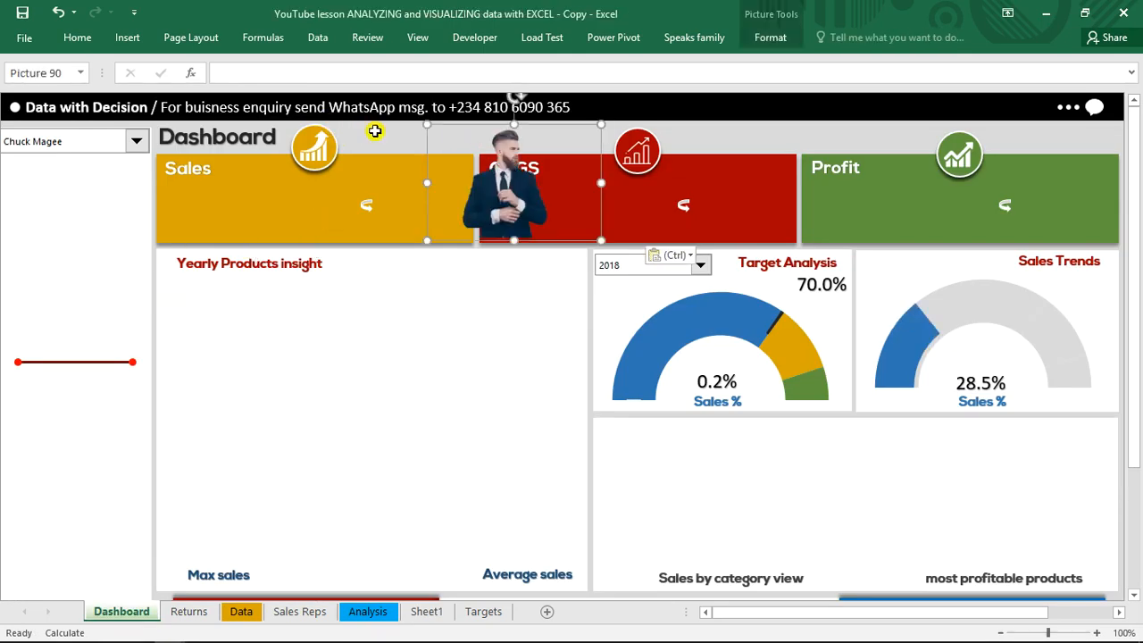
drag(510, 201, 70, 261)
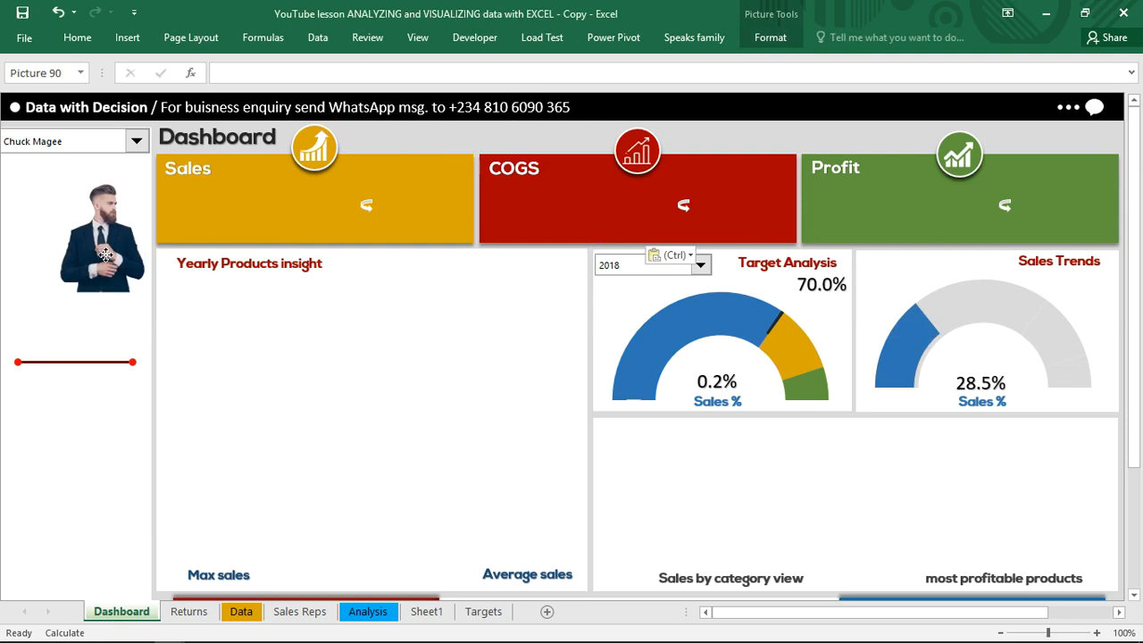
Try linking the pasted dashboard picture to =swich_img, and delete the picture
click(284, 68)
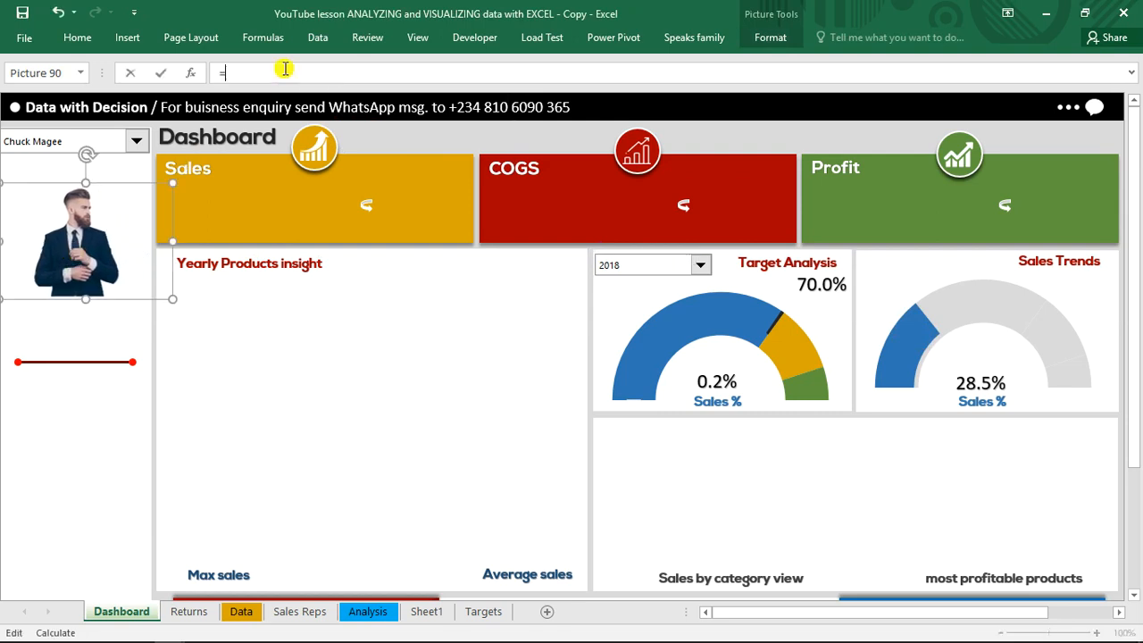
text(=sw)
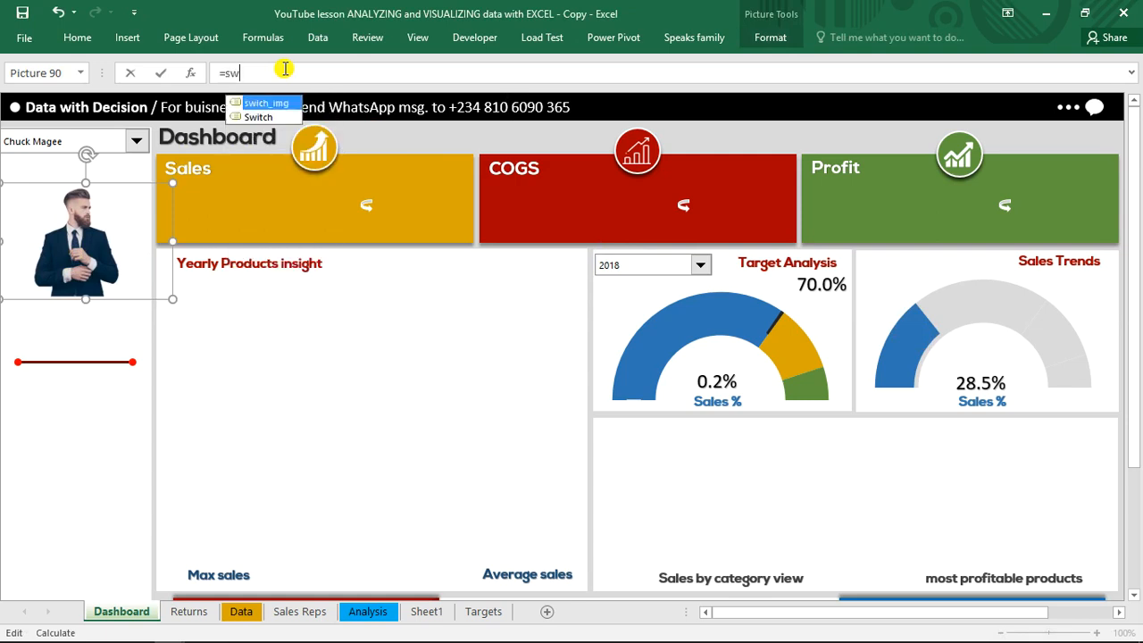
key(Tab)
key(Return)
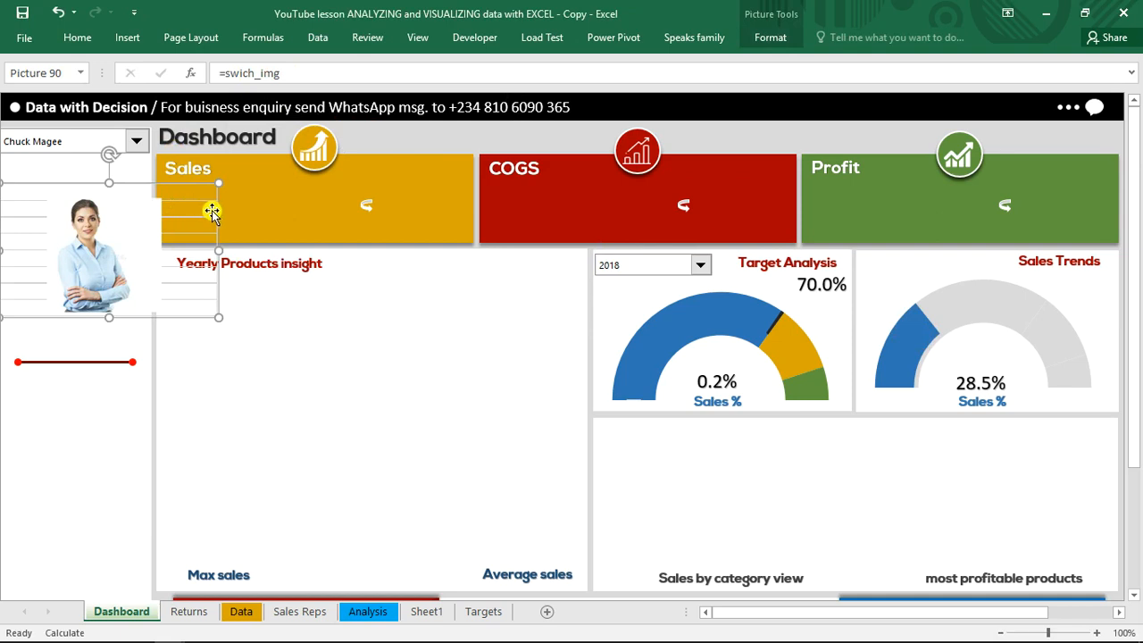
drag(268, 263, 347, 158)
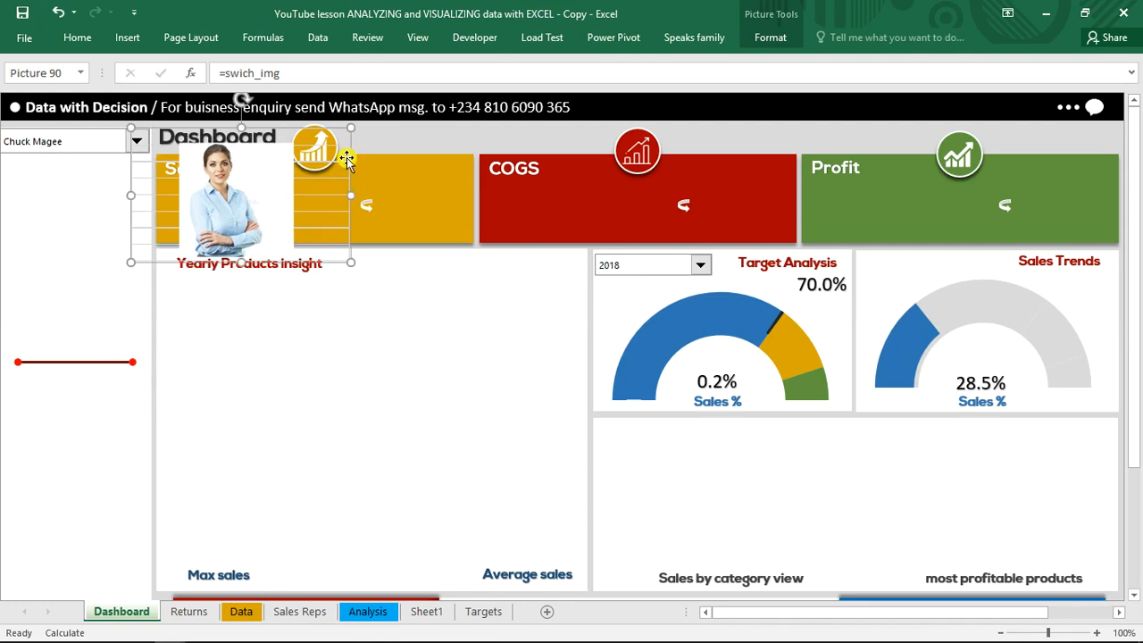
key(Delete)
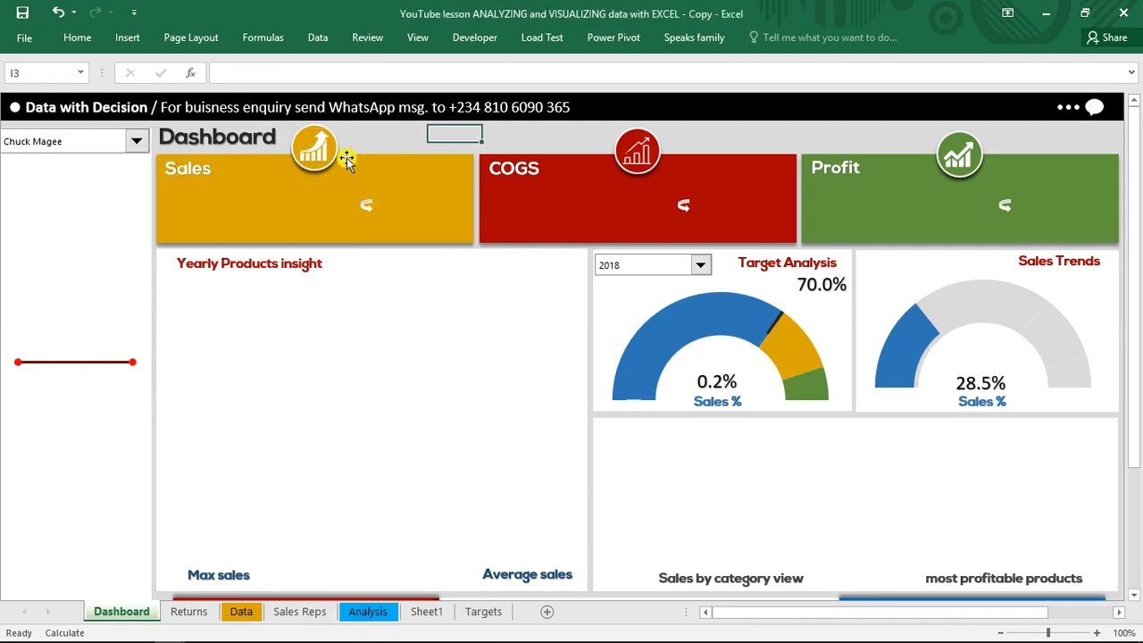
Hide the gridlines on Sheet1
click(429, 613)
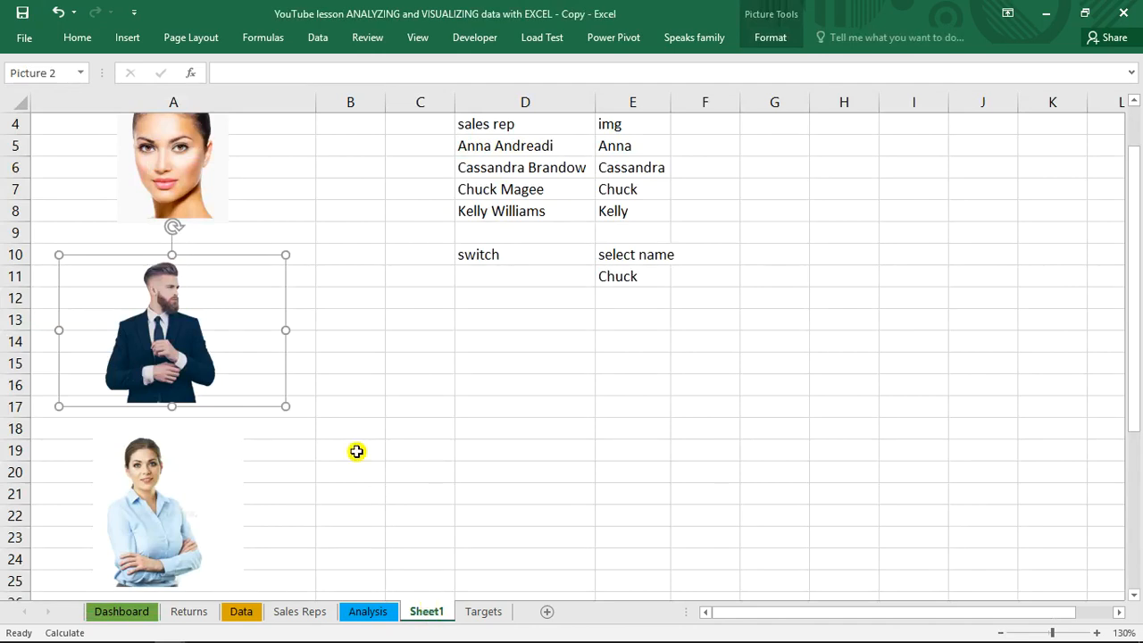
click(312, 37)
click(416, 36)
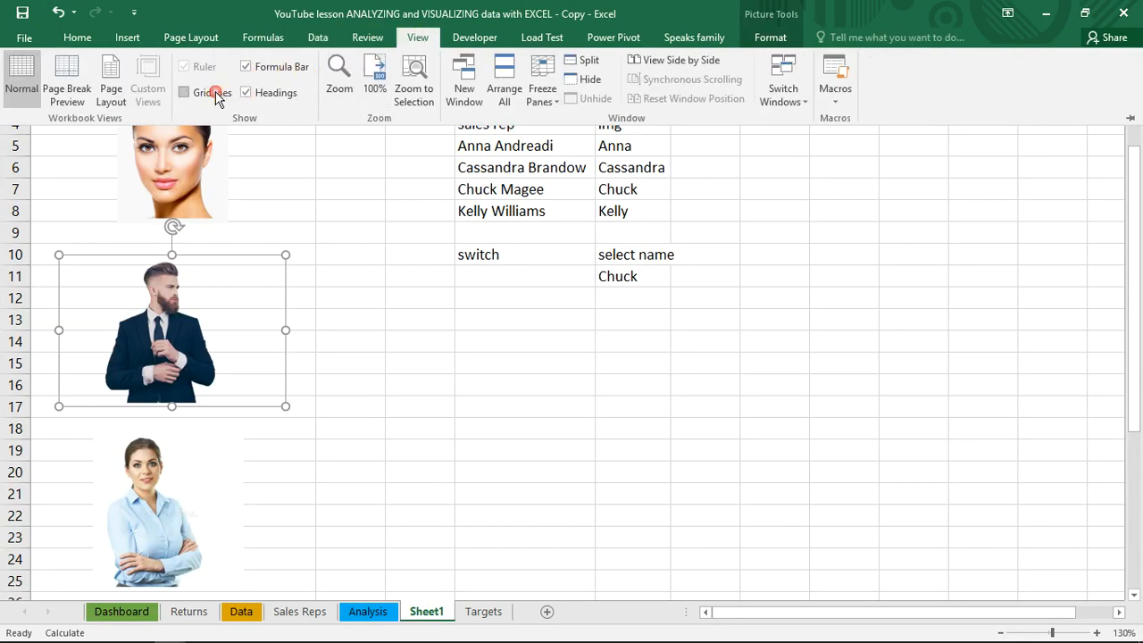
click(413, 330)
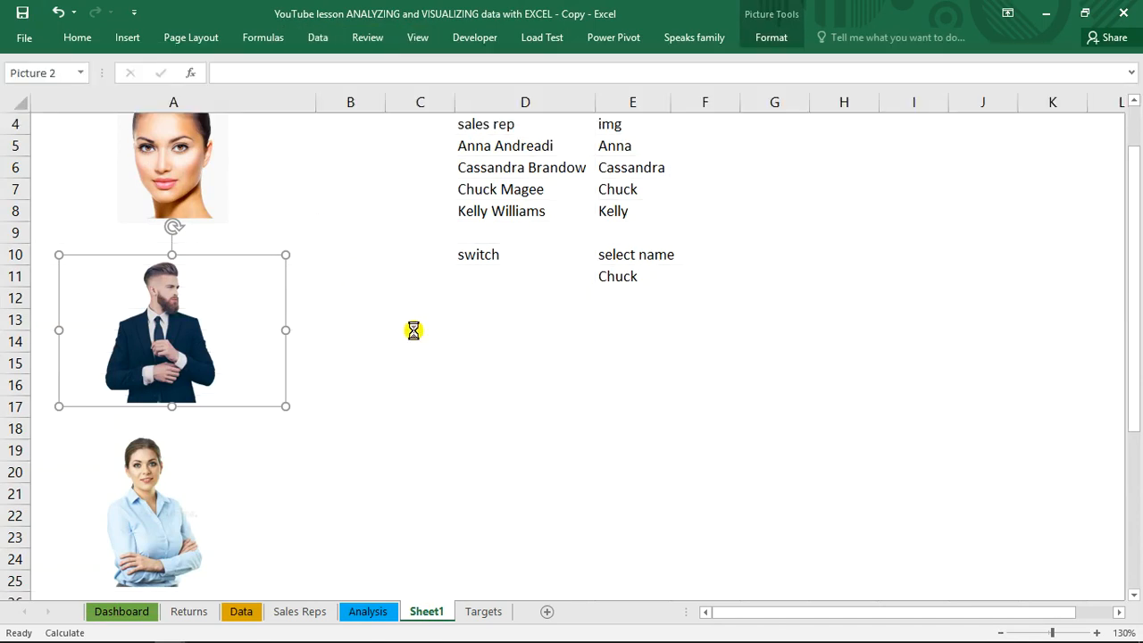
Paste the copied picture onto the Dashboard, place it below the sales rep selector, and link it to =swich_img
click(130, 615)
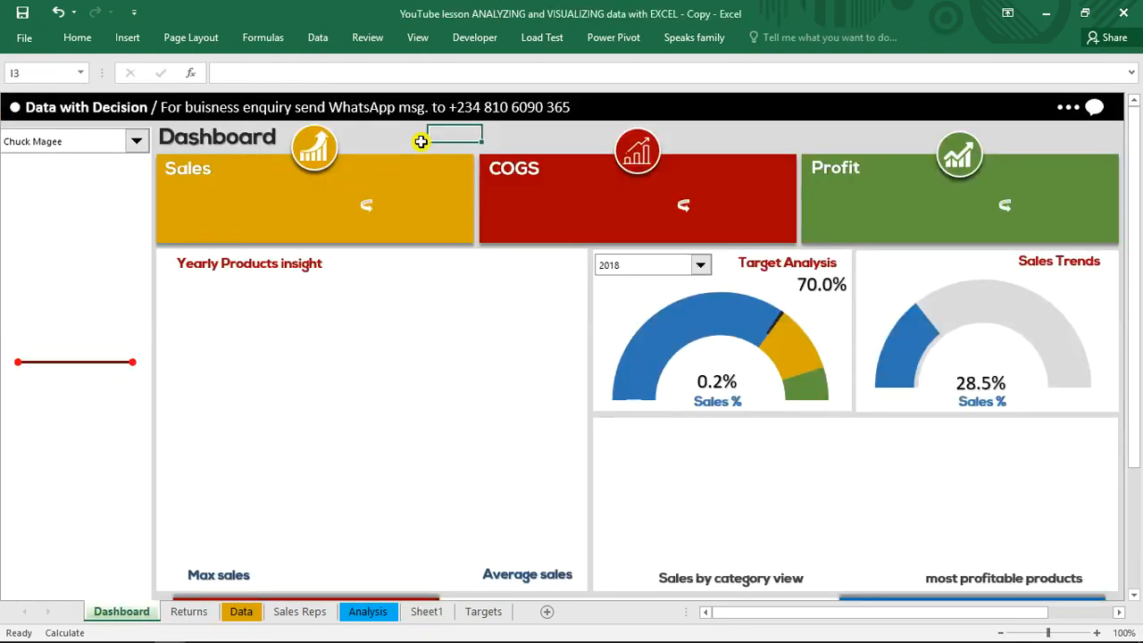
key(ctrl+v)
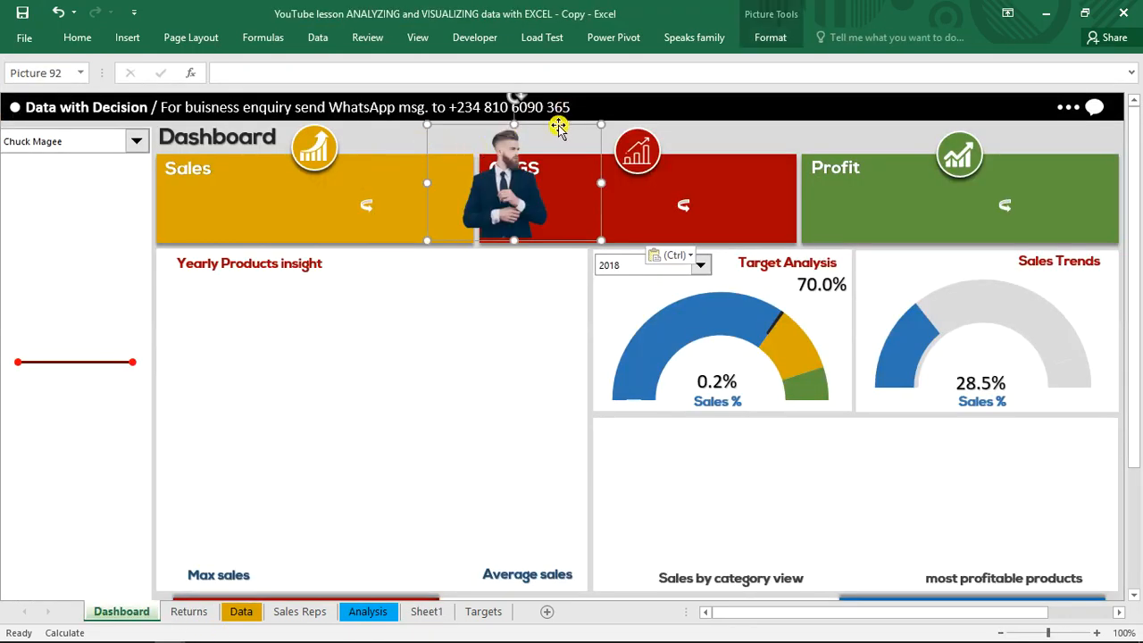
drag(557, 128, 125, 187)
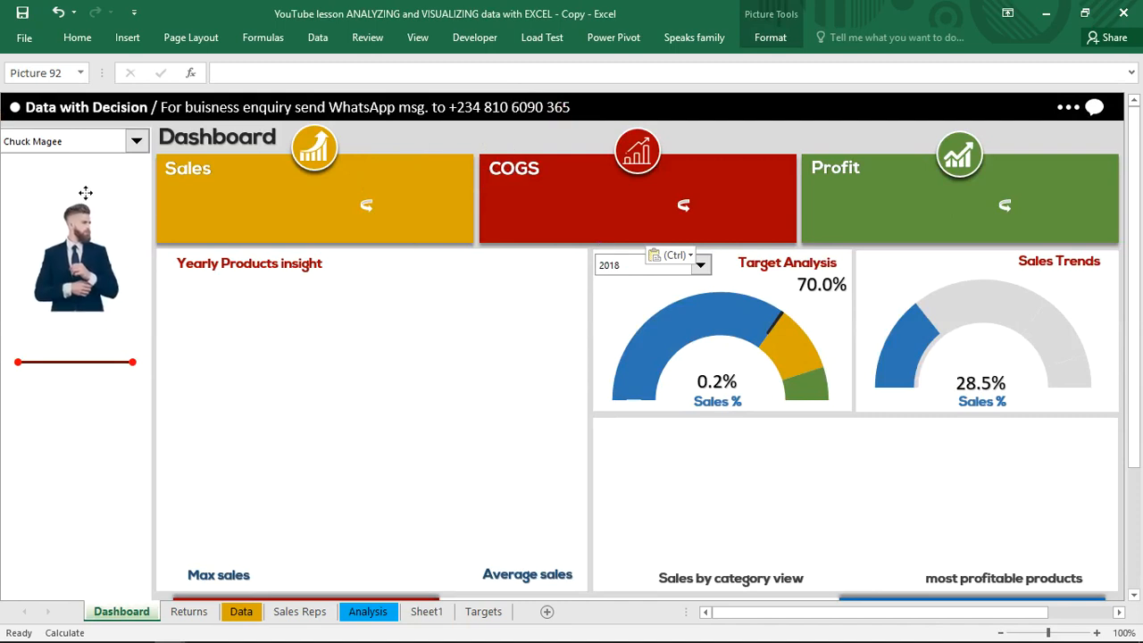
click(238, 68)
text(=sw)
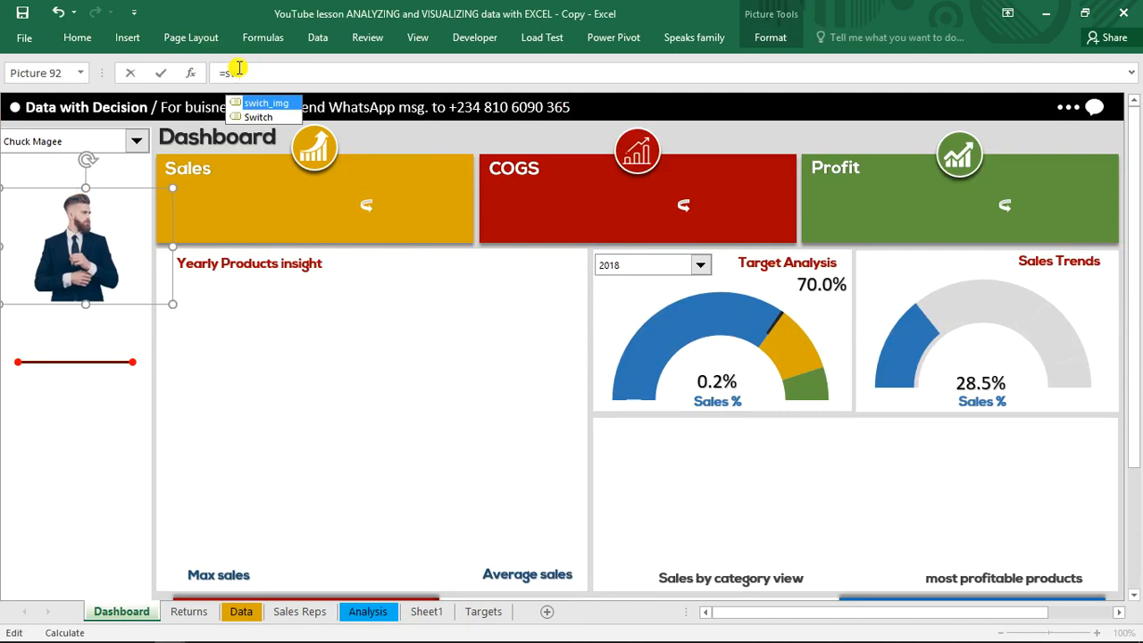
key(Tab)
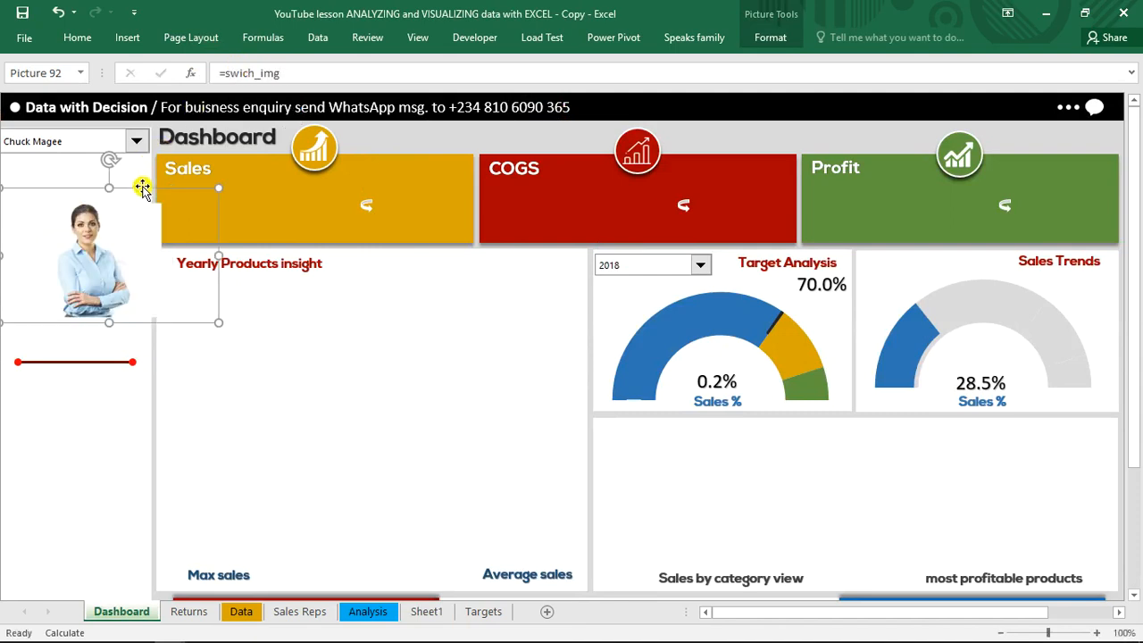
Move the linked picture up slightly and shrink it to fit the sidebar beneath the sales rep selector
drag(160, 187, 100, 172)
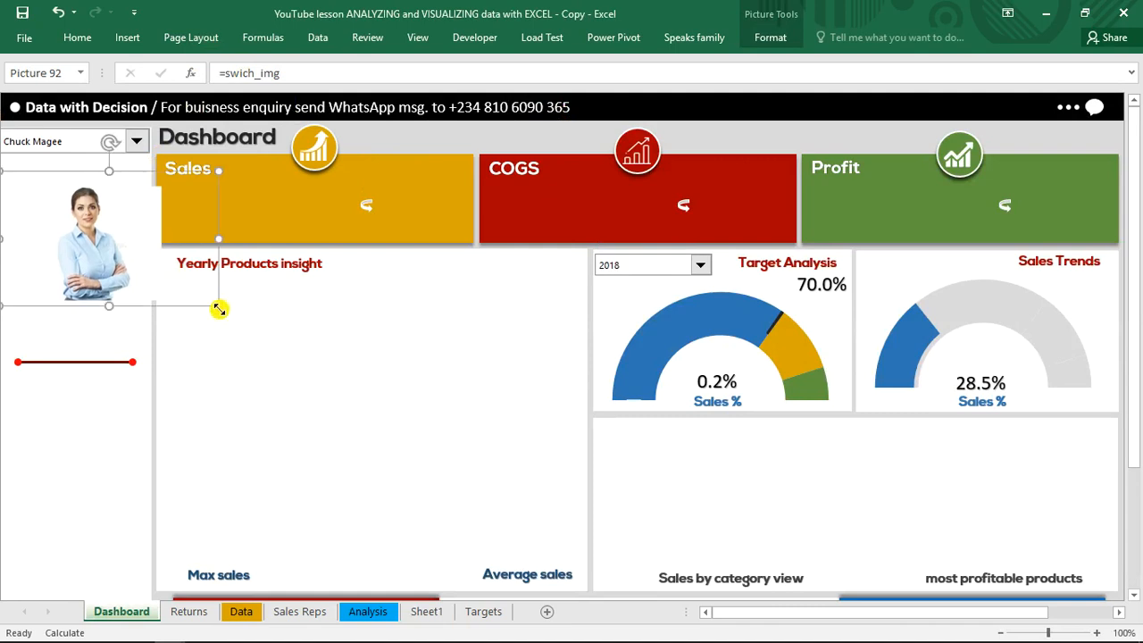
drag(219, 307, 151, 289)
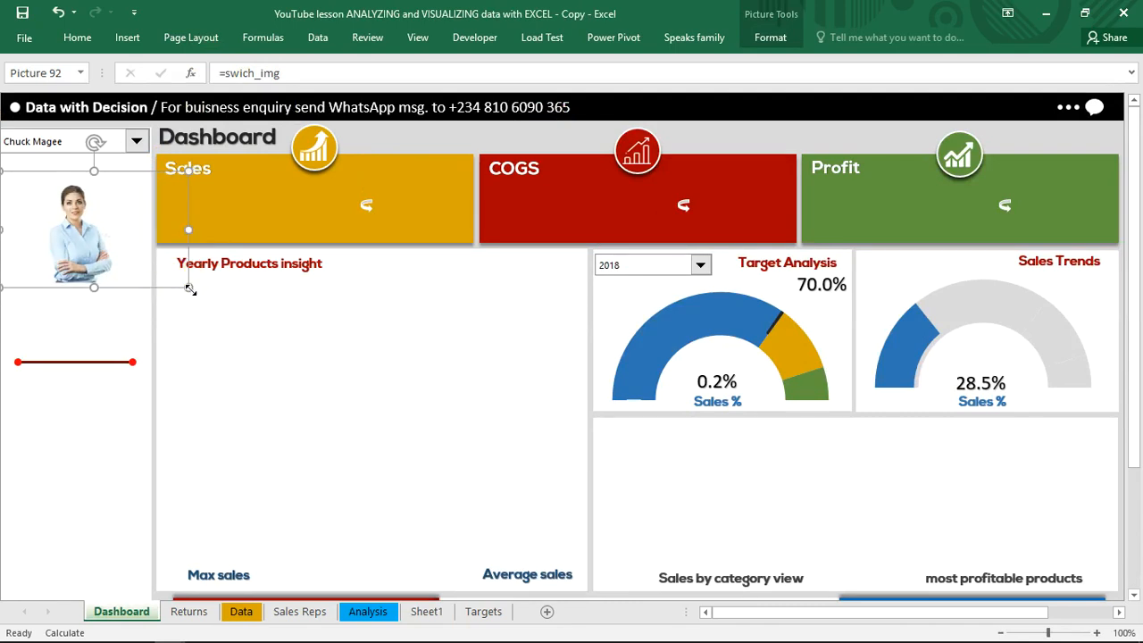
drag(174, 287, 174, 287)
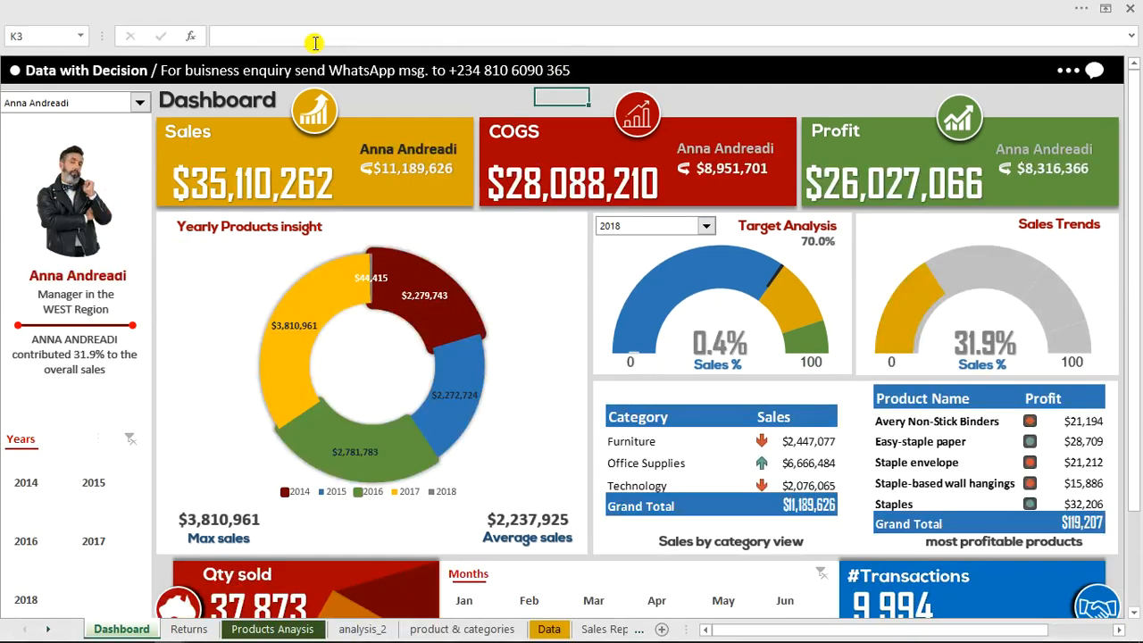
Test the photo switching in the finished dashboard workbook with the second and third sales reps, and return to the lesson workbook
click(134, 106)
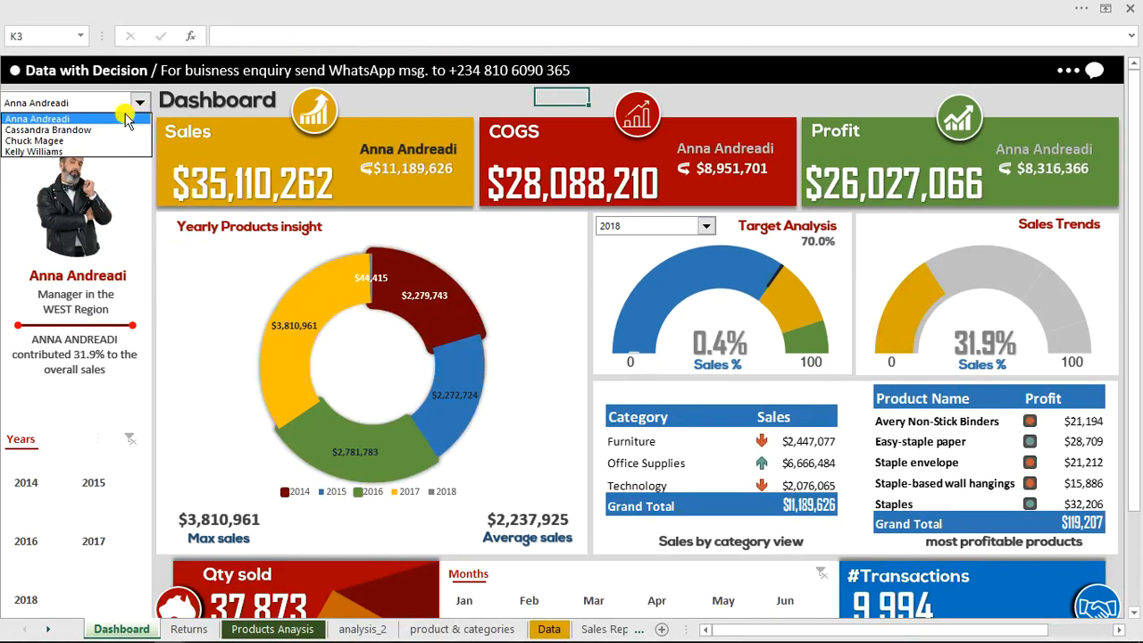
click(109, 133)
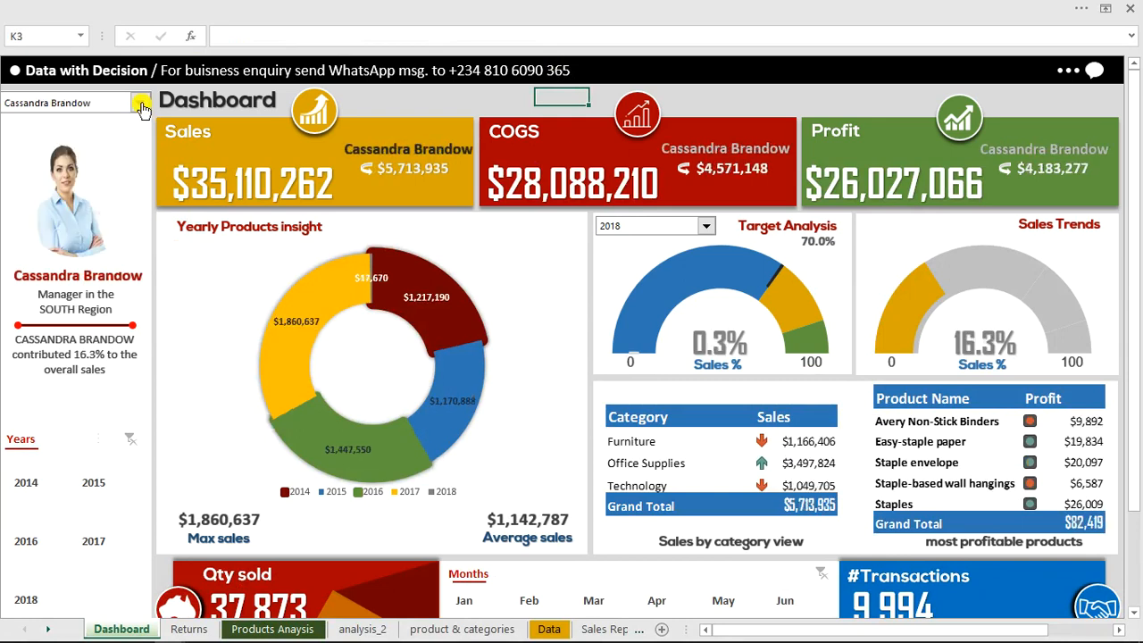
click(140, 103)
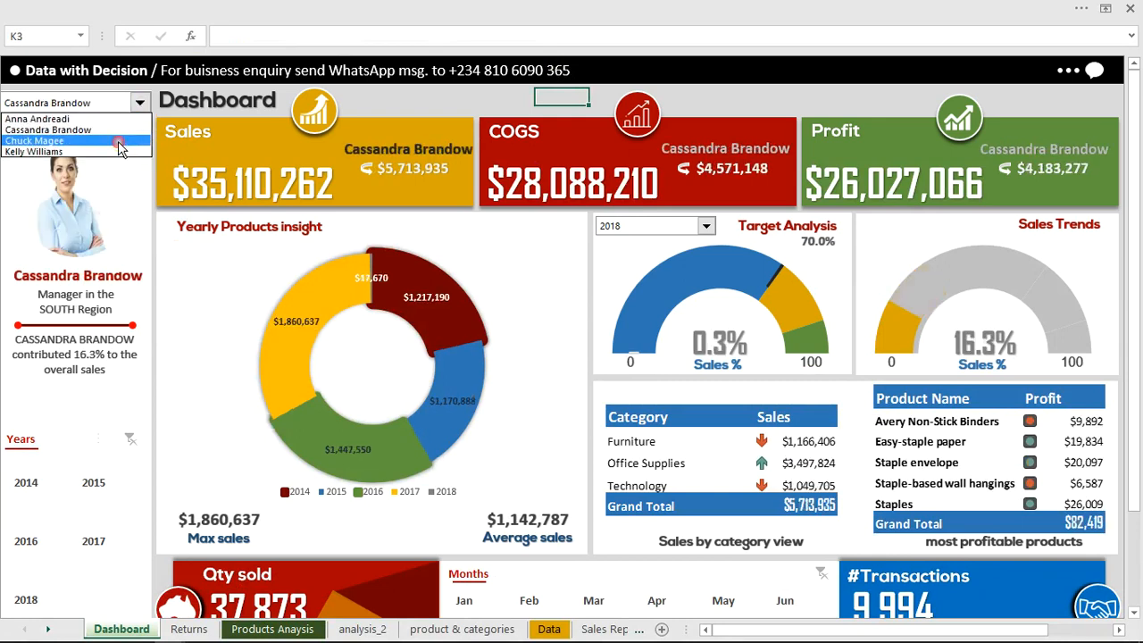
click(119, 141)
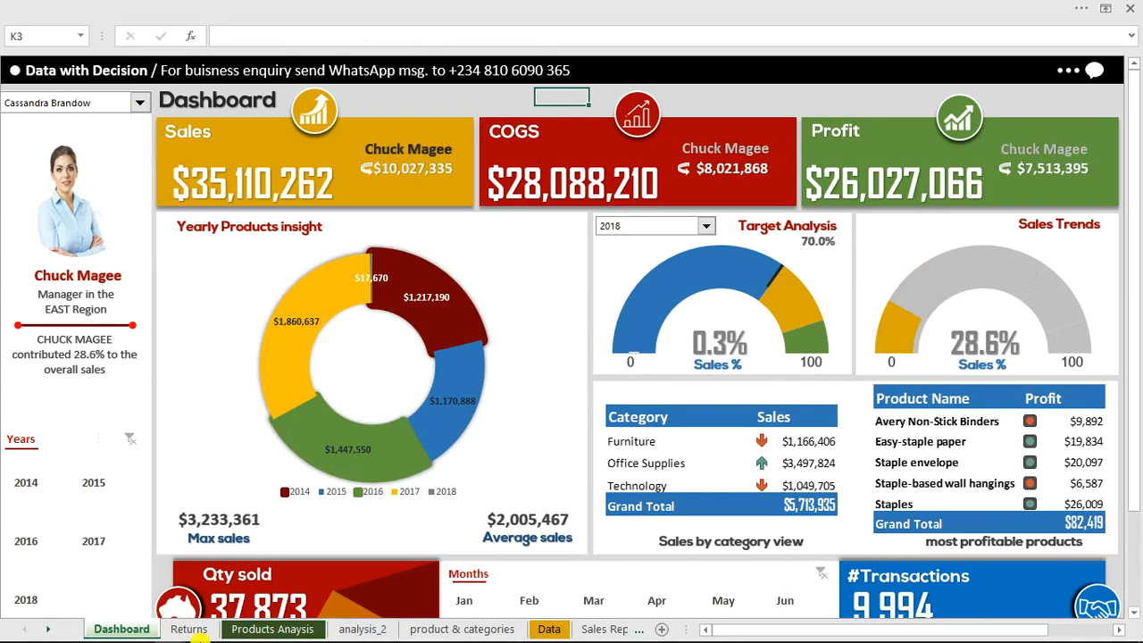
mouse_move(224, 632)
mouse_move(169, 631)
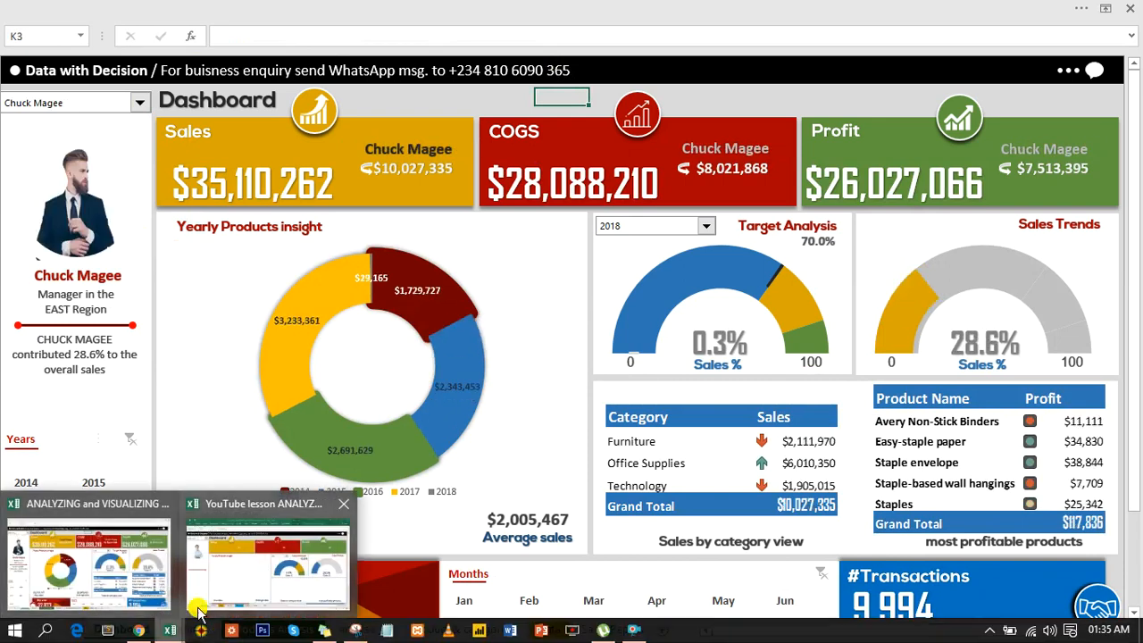
click(243, 588)
Deselect the linked picture and choose the second sales rep in the lesson Dashboard's selector
click(94, 284)
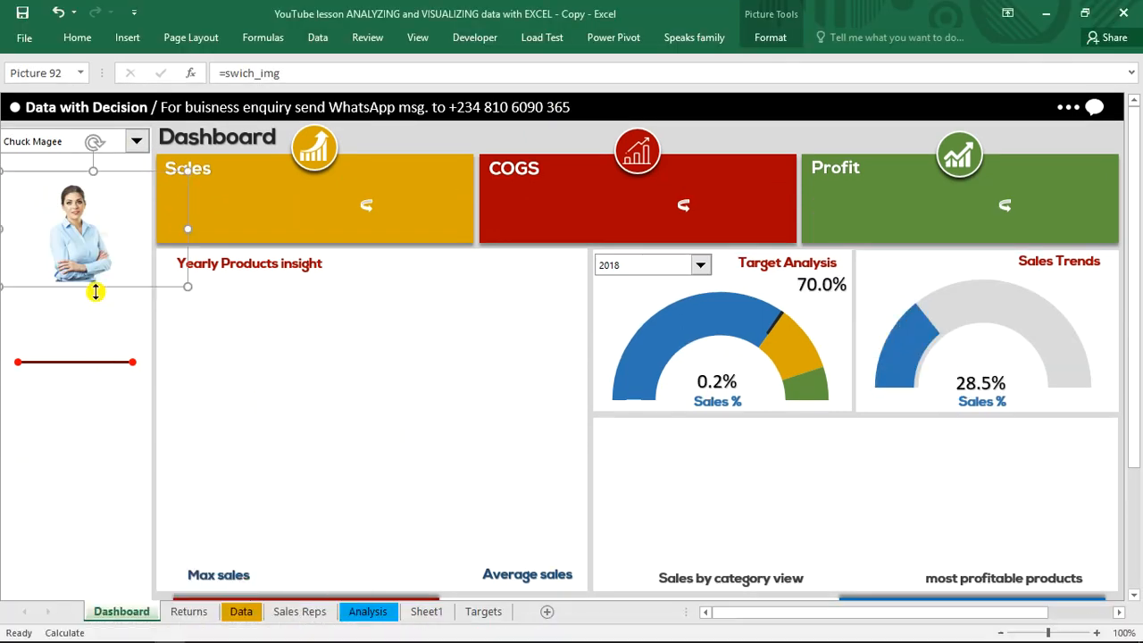
click(367, 139)
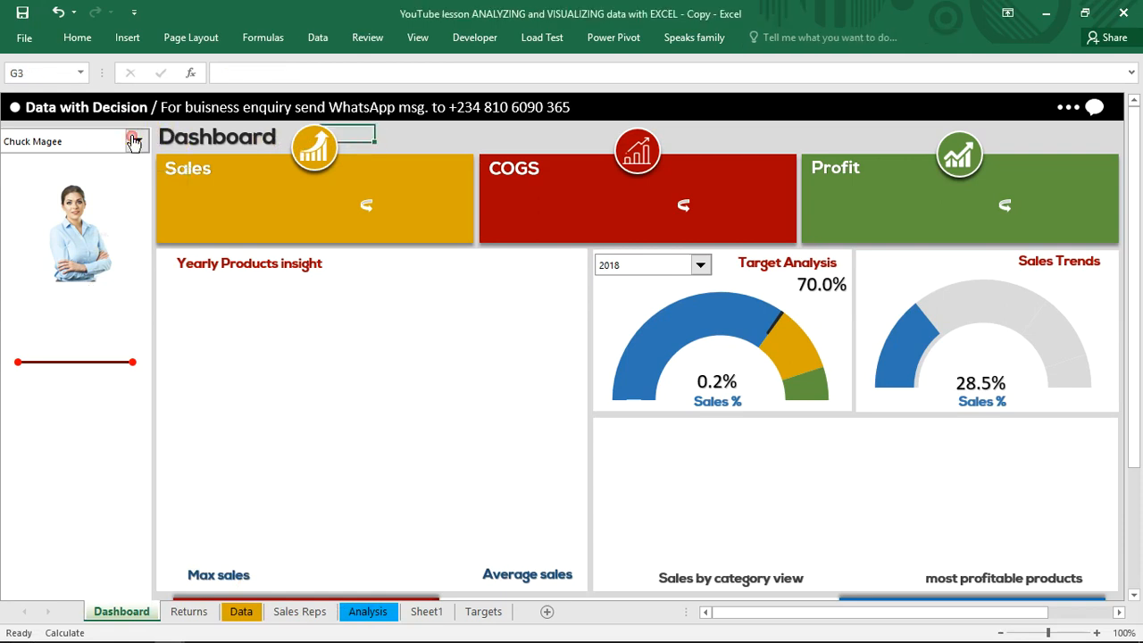
click(133, 141)
click(112, 159)
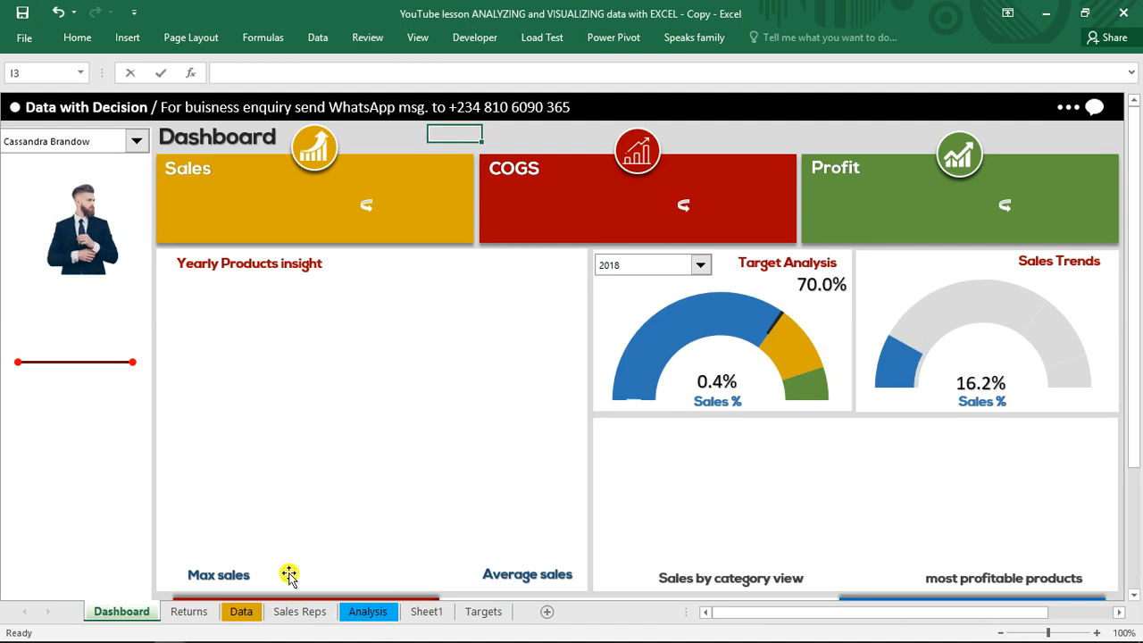
Enter =selectedname in E12 on Sheet1 to check the chosen sales rep, and return to the Dashboard
click(426, 612)
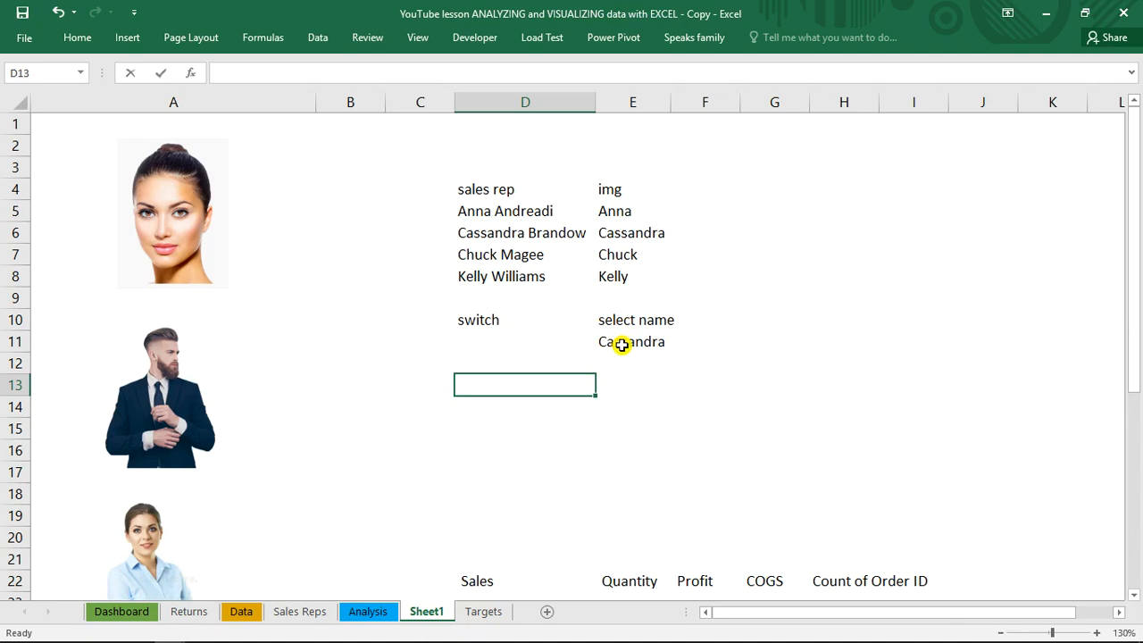
key(Right)
key(Right)
key(Right)
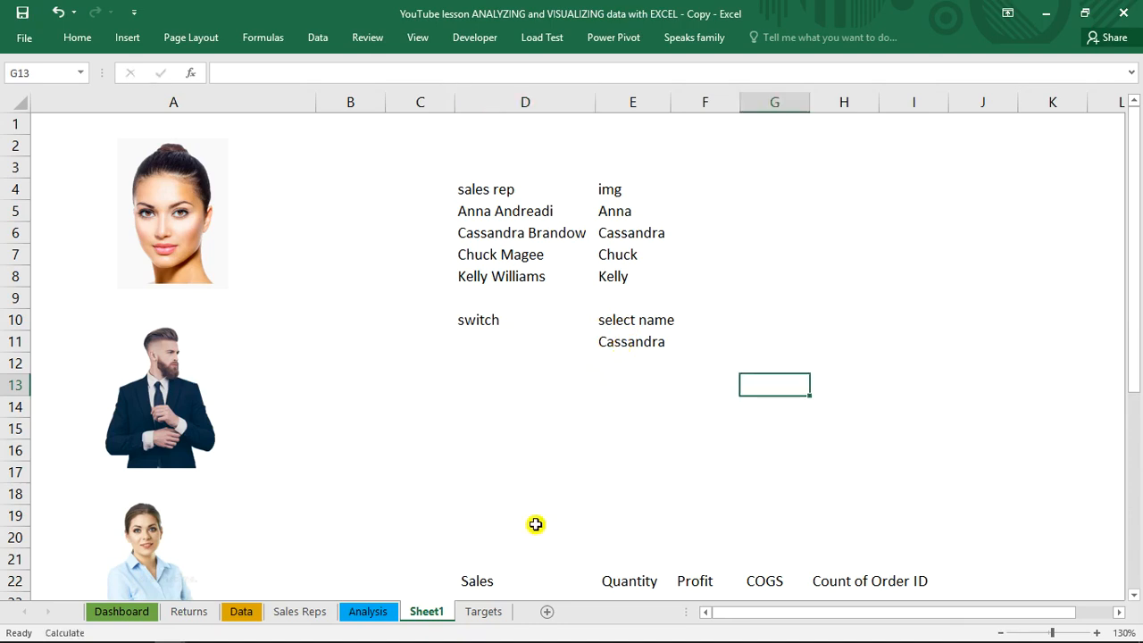
click(622, 357)
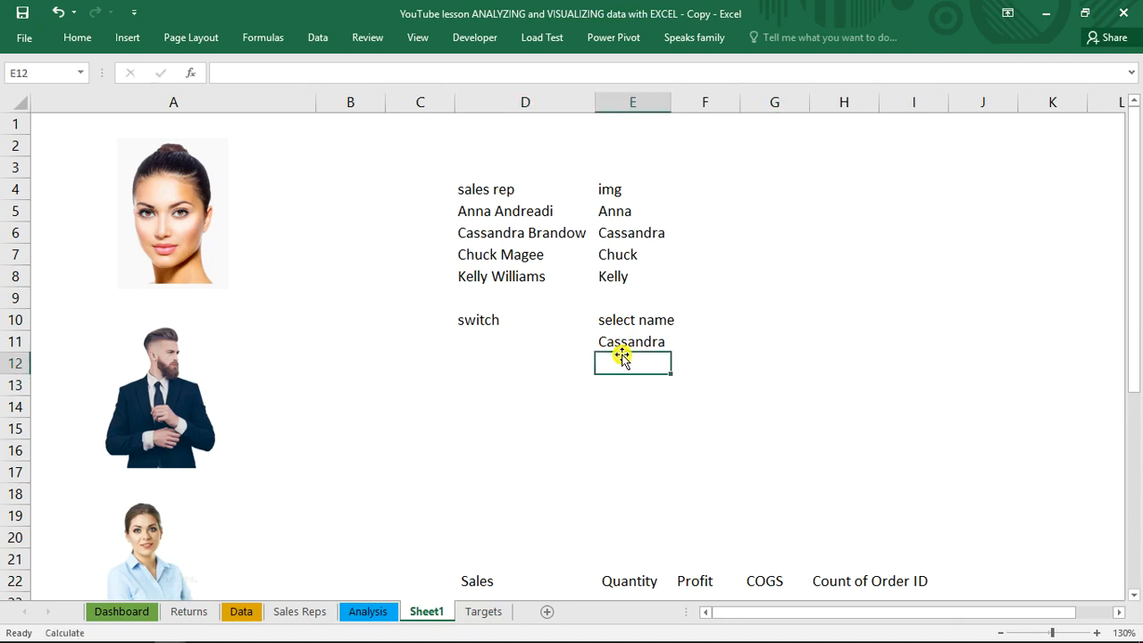
text(=s)
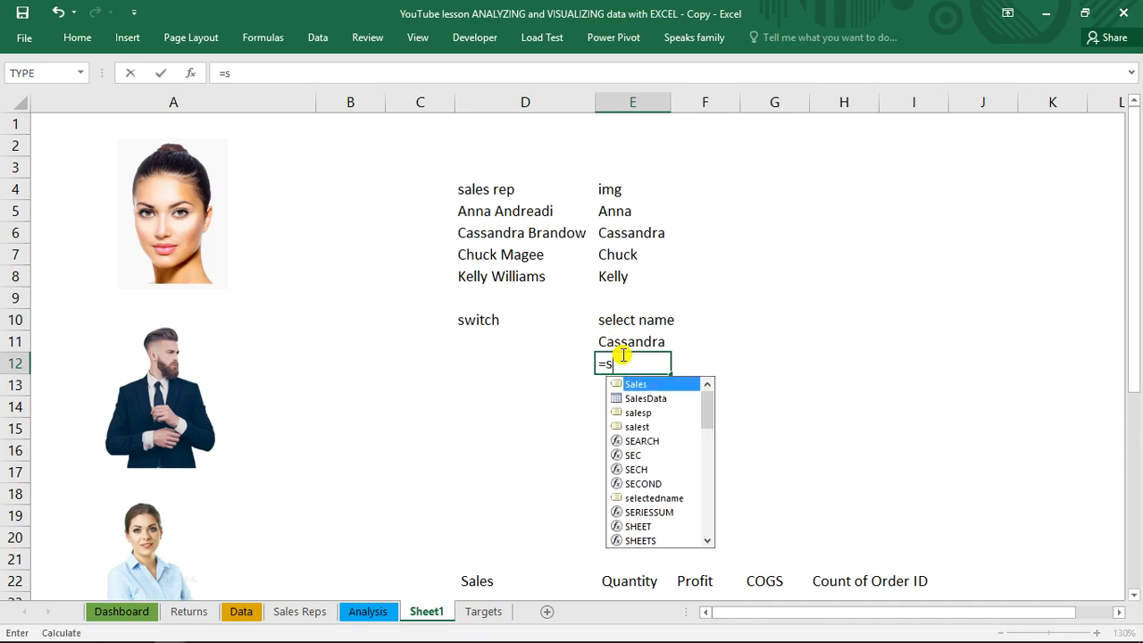
text(el)
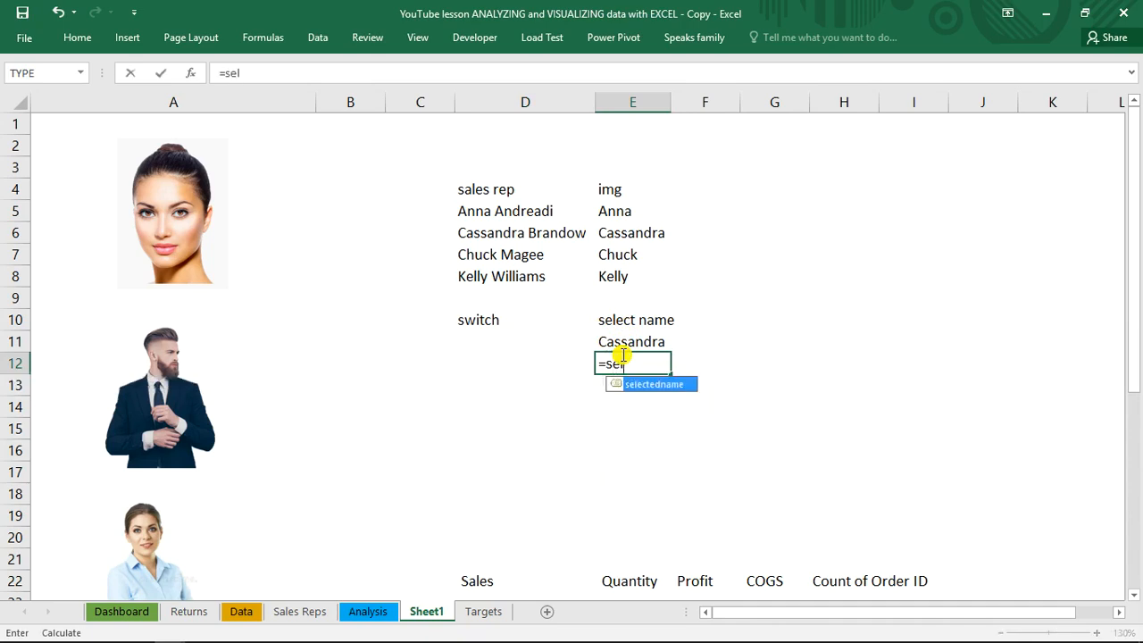
key(Tab)
key(Return)
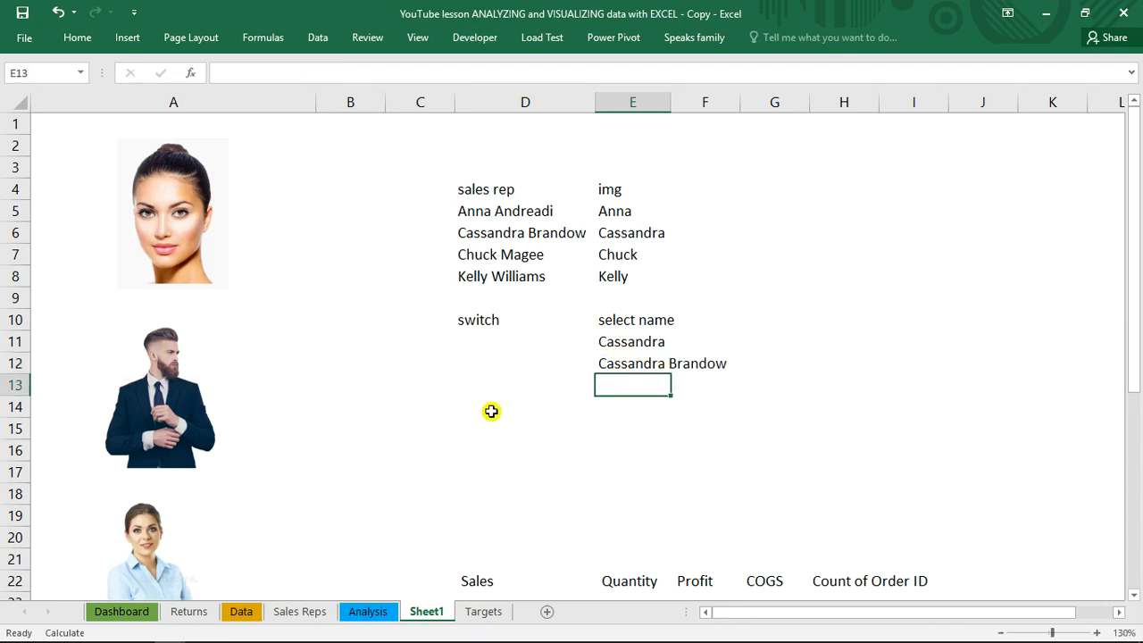
click(132, 618)
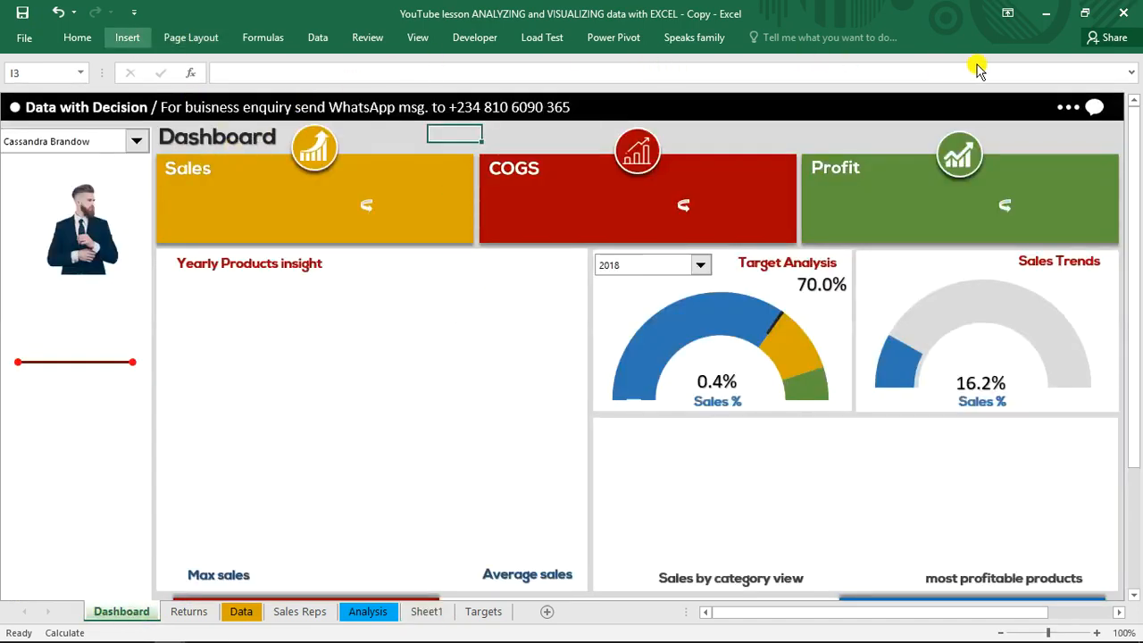
Insert a black WordArt text on the Dashboard linked to =selectedname and place it beneath the sales rep's photo
click(1008, 68)
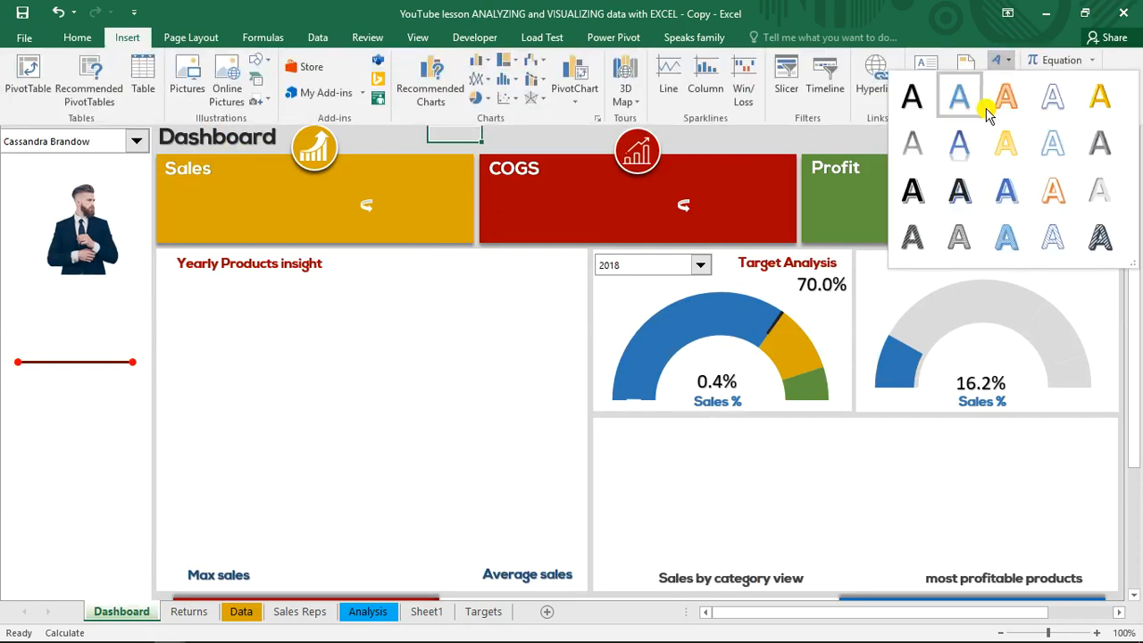
click(923, 114)
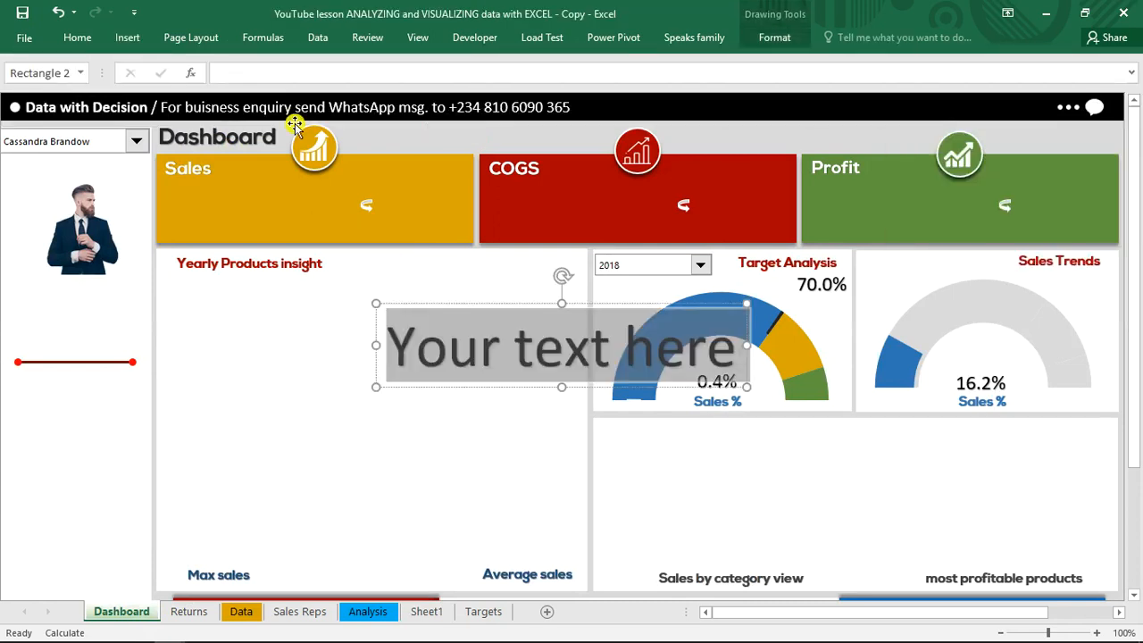
click(282, 73)
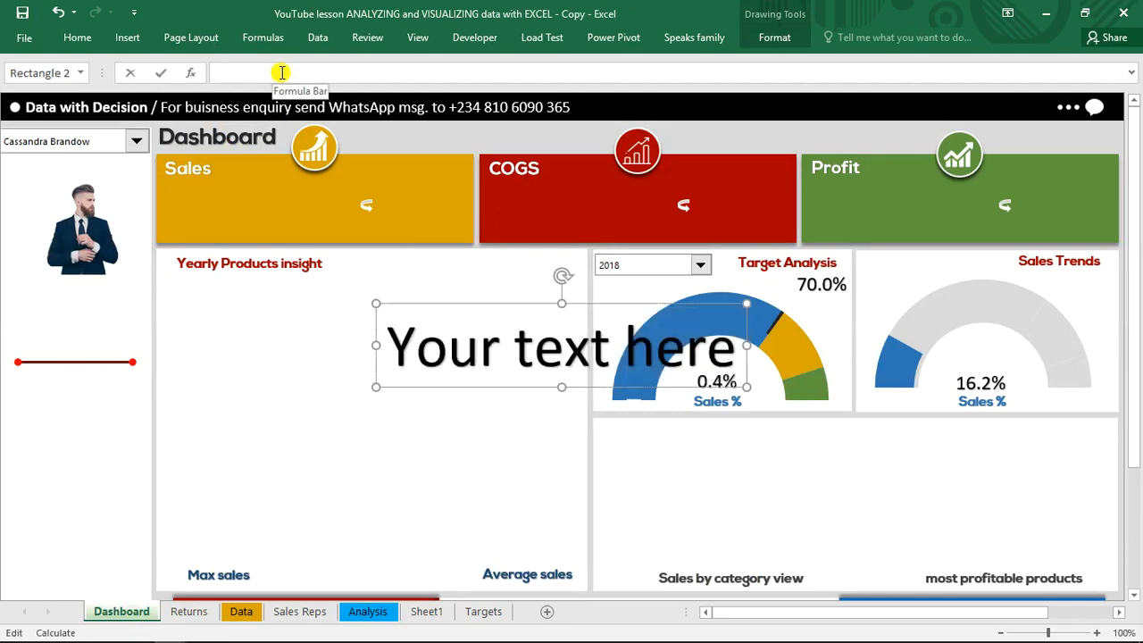
text(=sel)
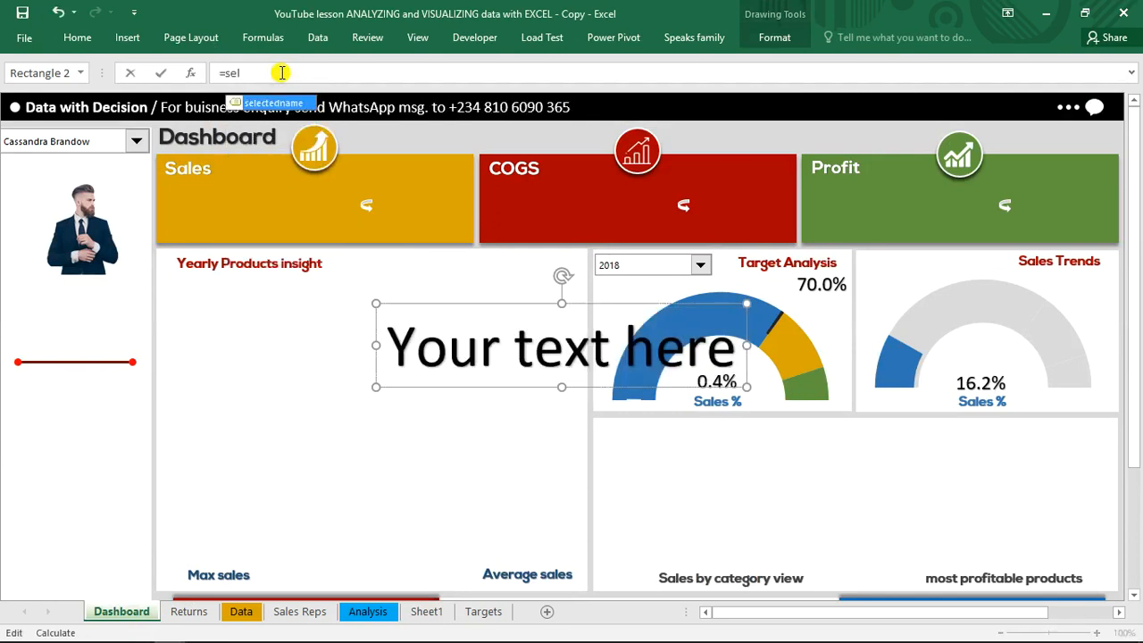
key(Tab)
key(Return)
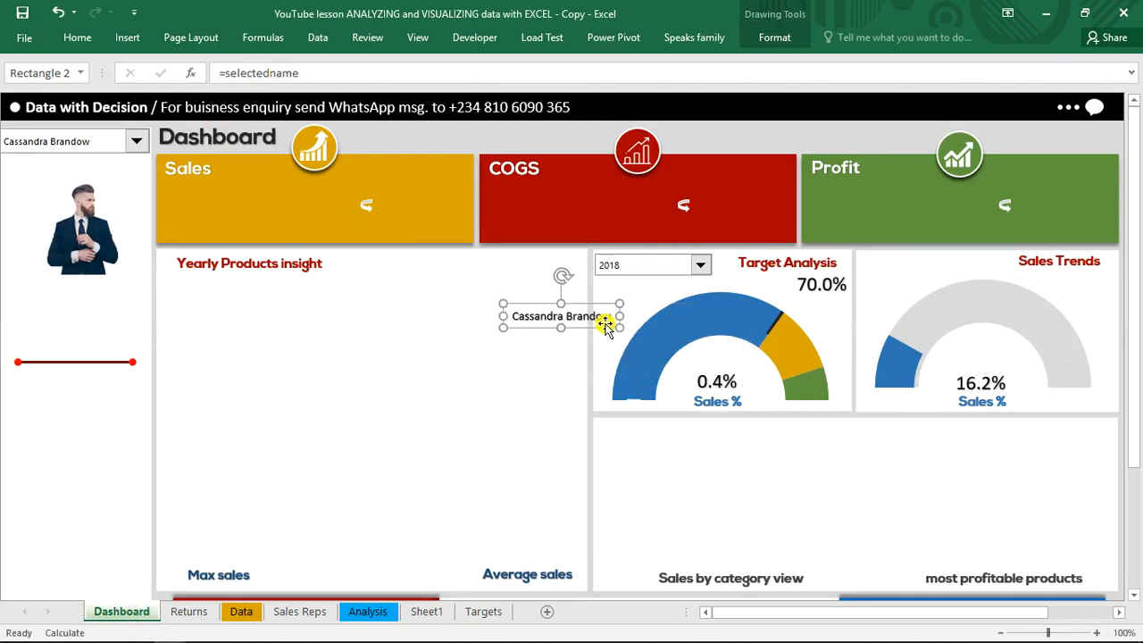
drag(554, 327, 108, 303)
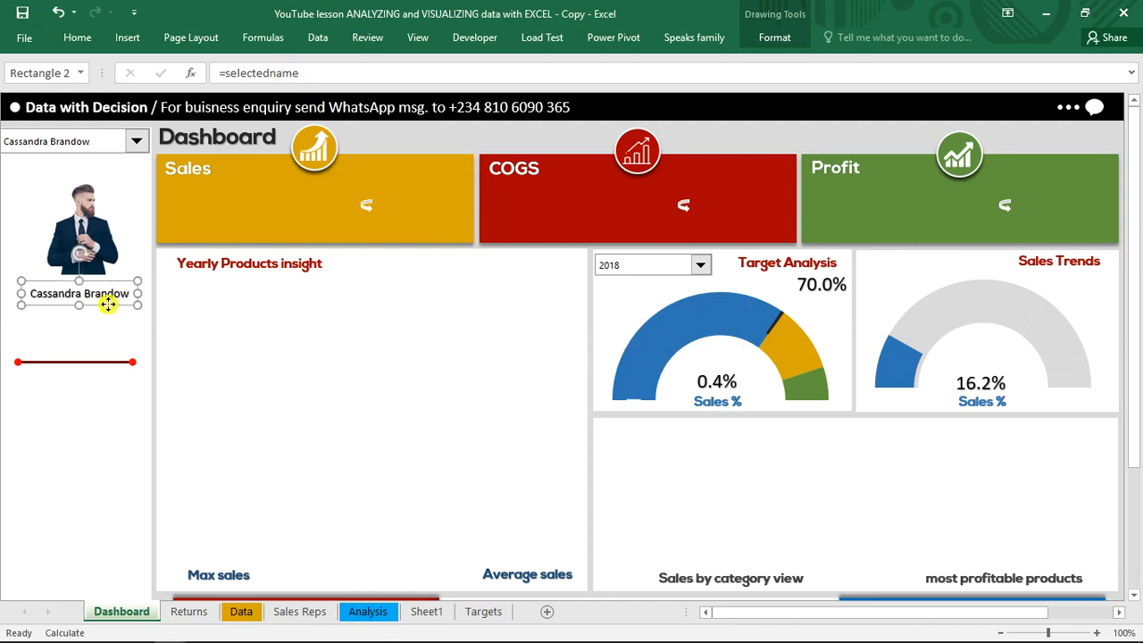
Format the name label beneath the photo as 14-point bold text in a near-black theme colour
click(88, 40)
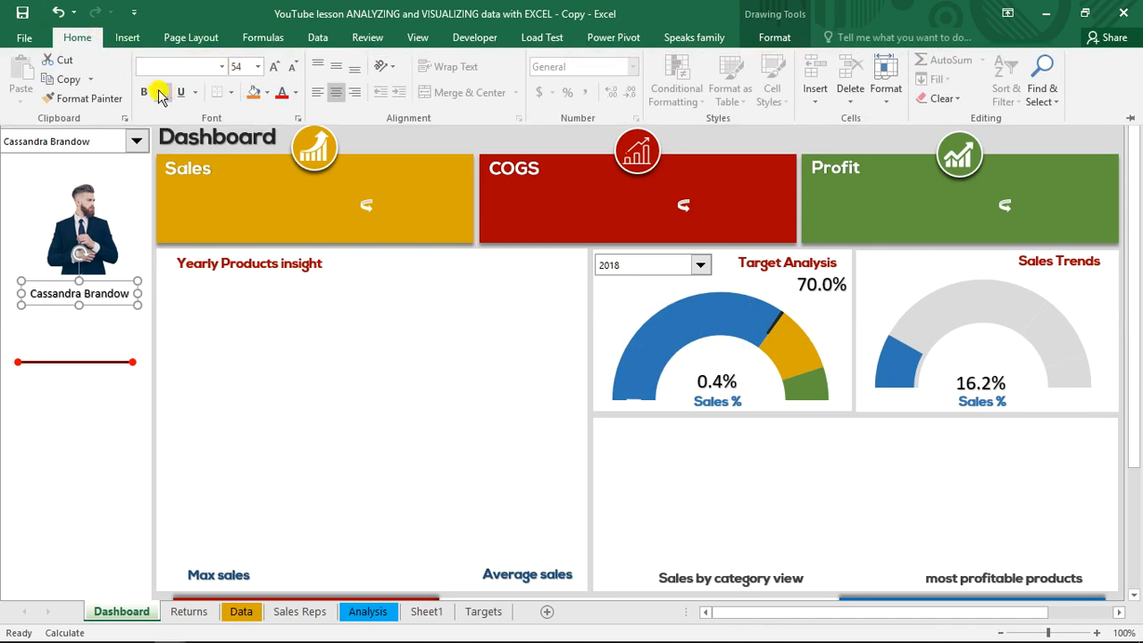
click(146, 94)
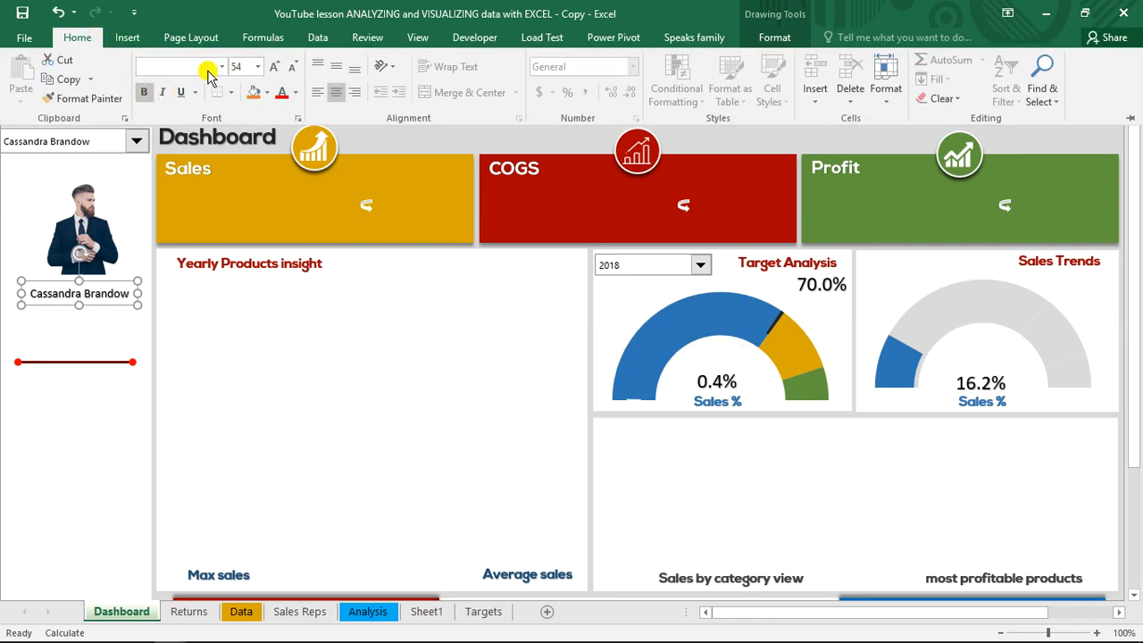
click(271, 68)
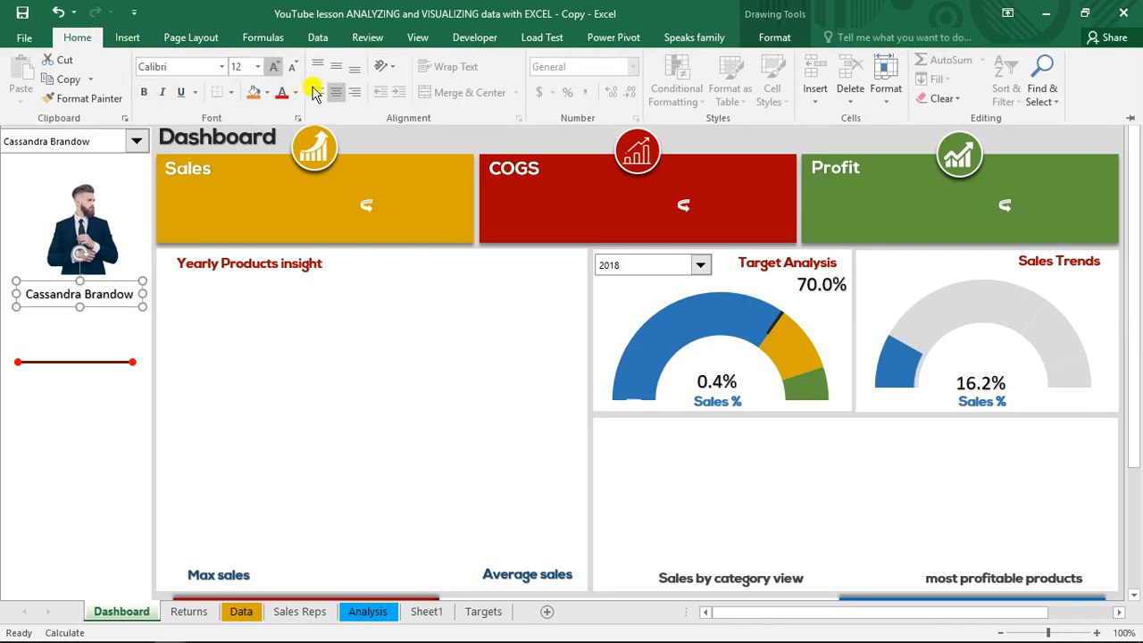
click(273, 68)
click(298, 95)
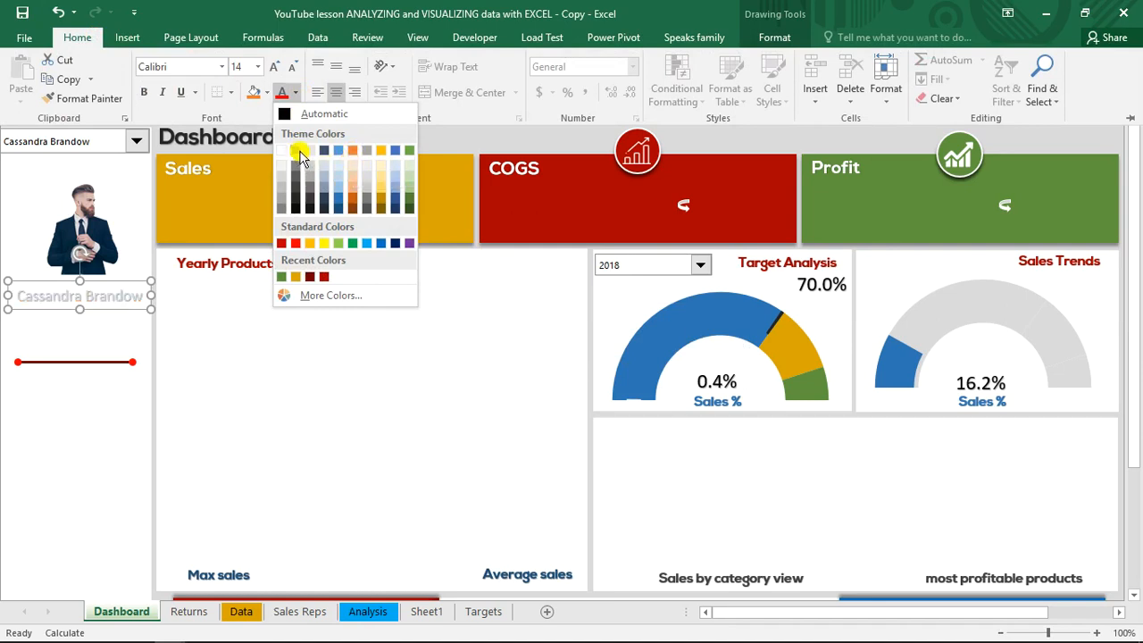
click(297, 212)
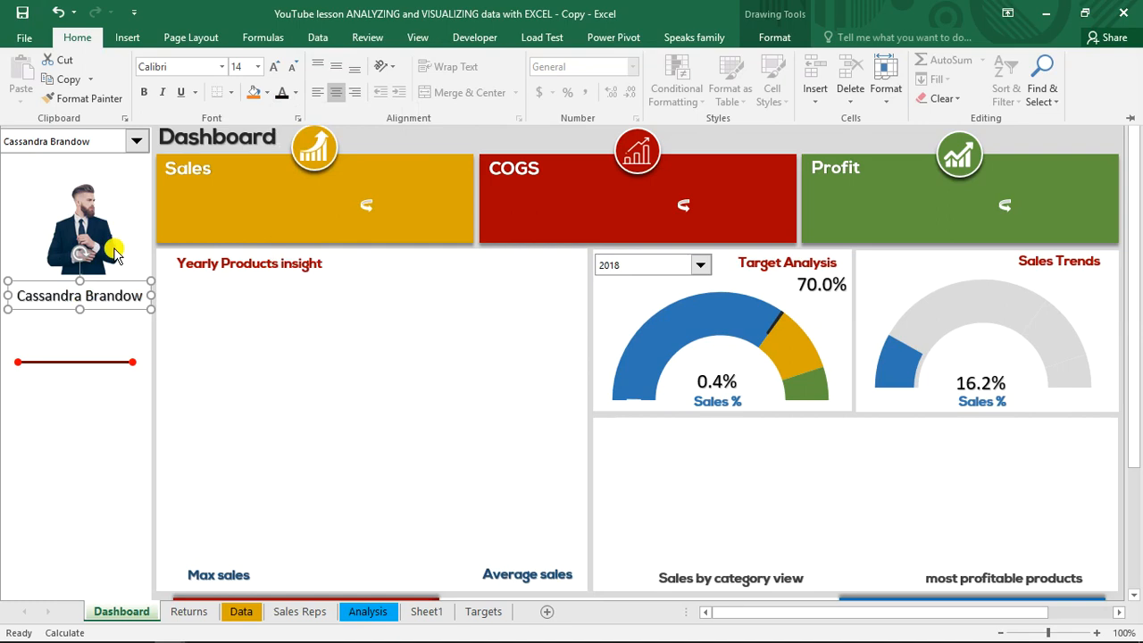
click(143, 92)
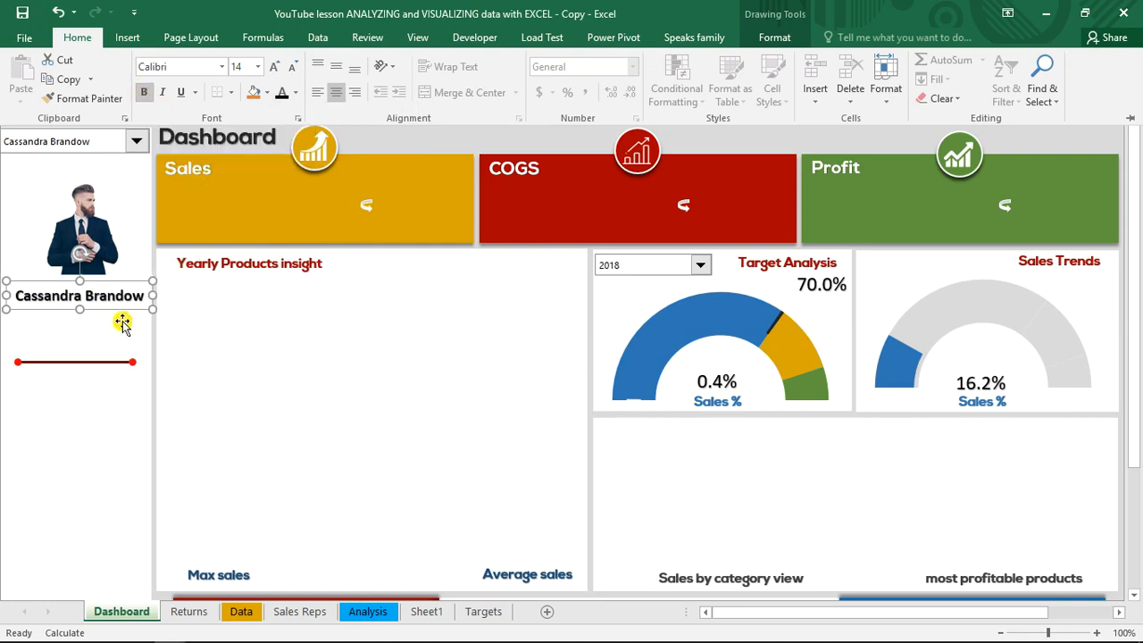
Nudge the name label slightly left and duplicate it, placing the copy just beneath the original in the sidebar
key(ctrl+F1)
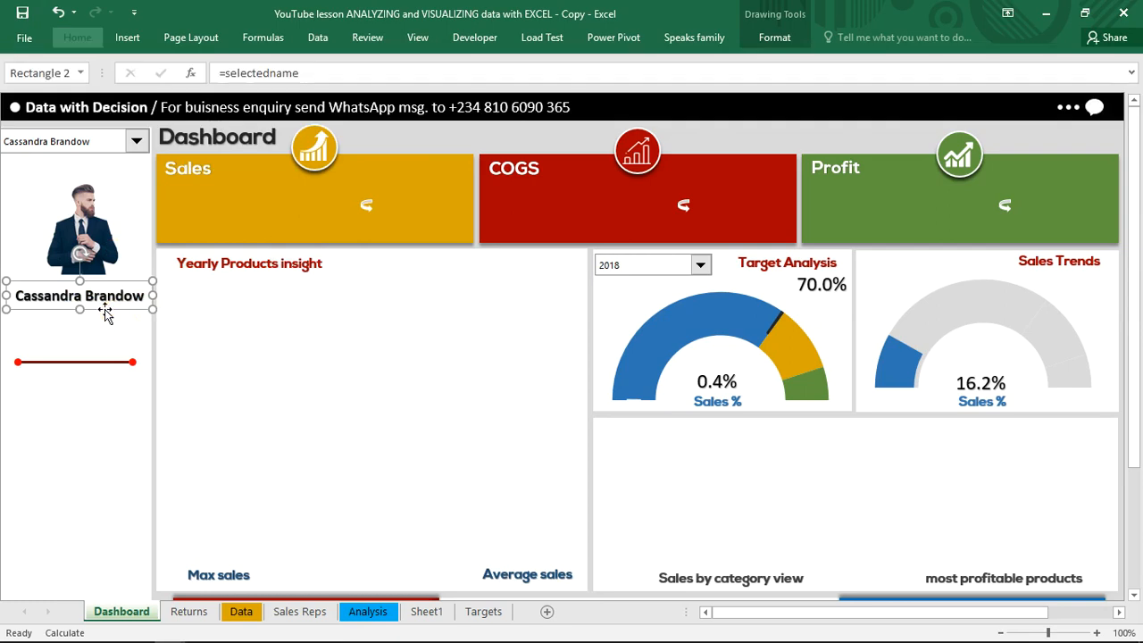
drag(103, 309, 100, 311)
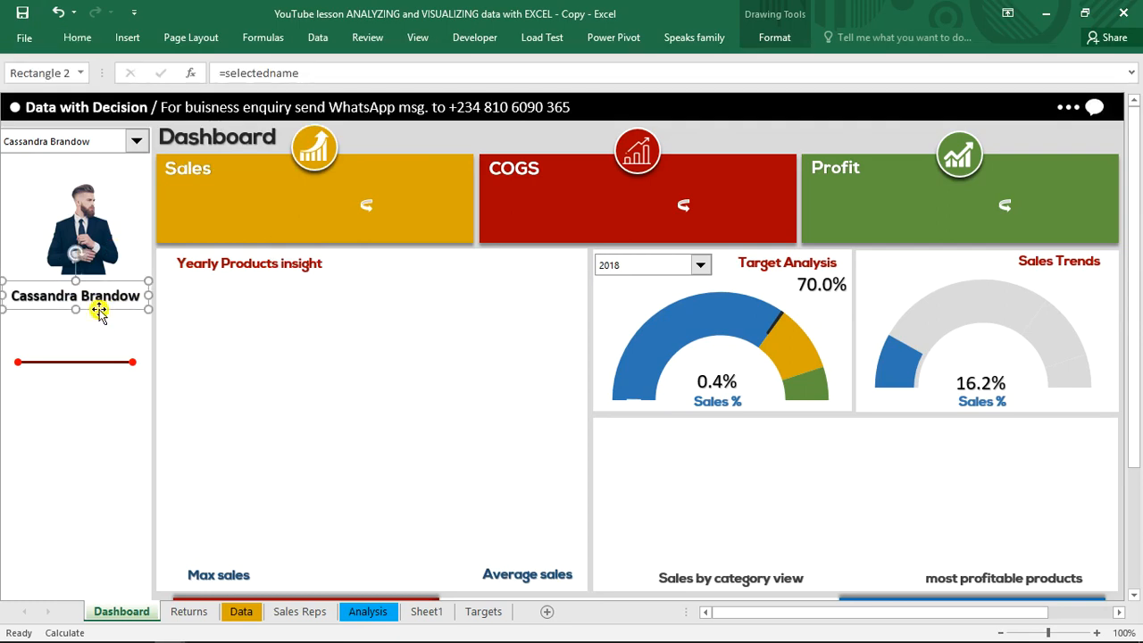
key(ctrl+d)
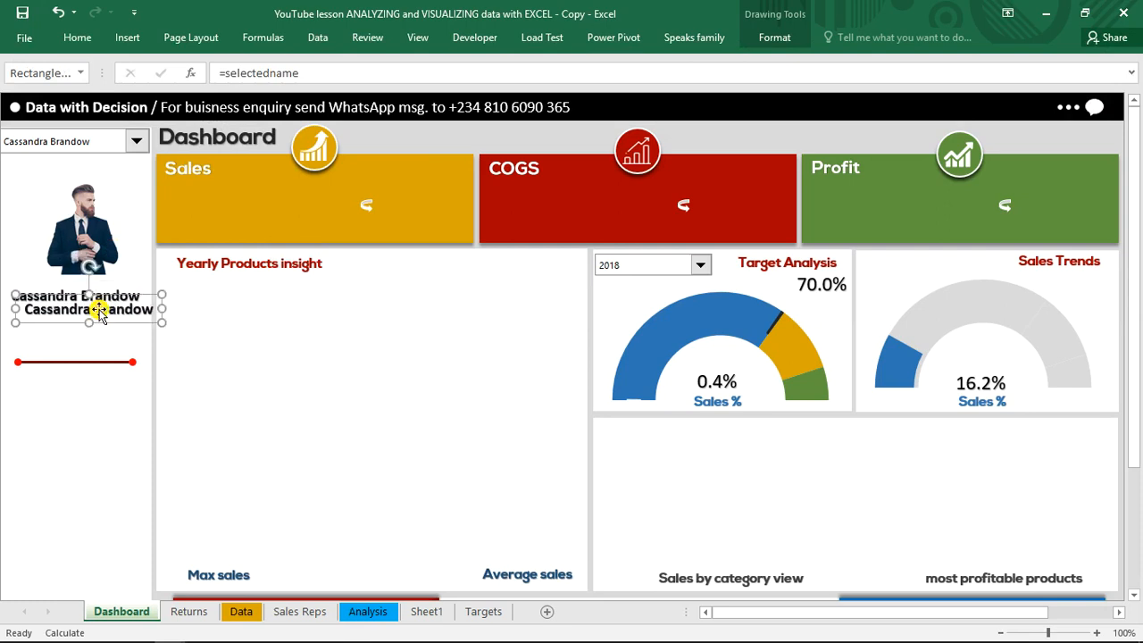
drag(114, 327, 104, 334)
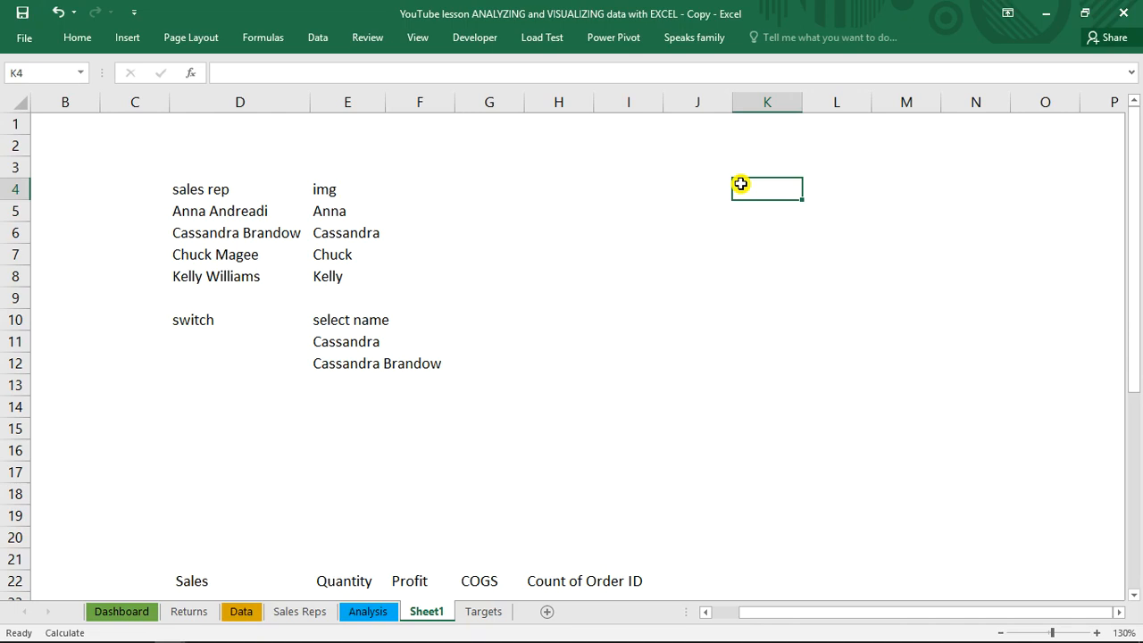
Examine the sales records on the Data sheet and check the name of their table
click(239, 613)
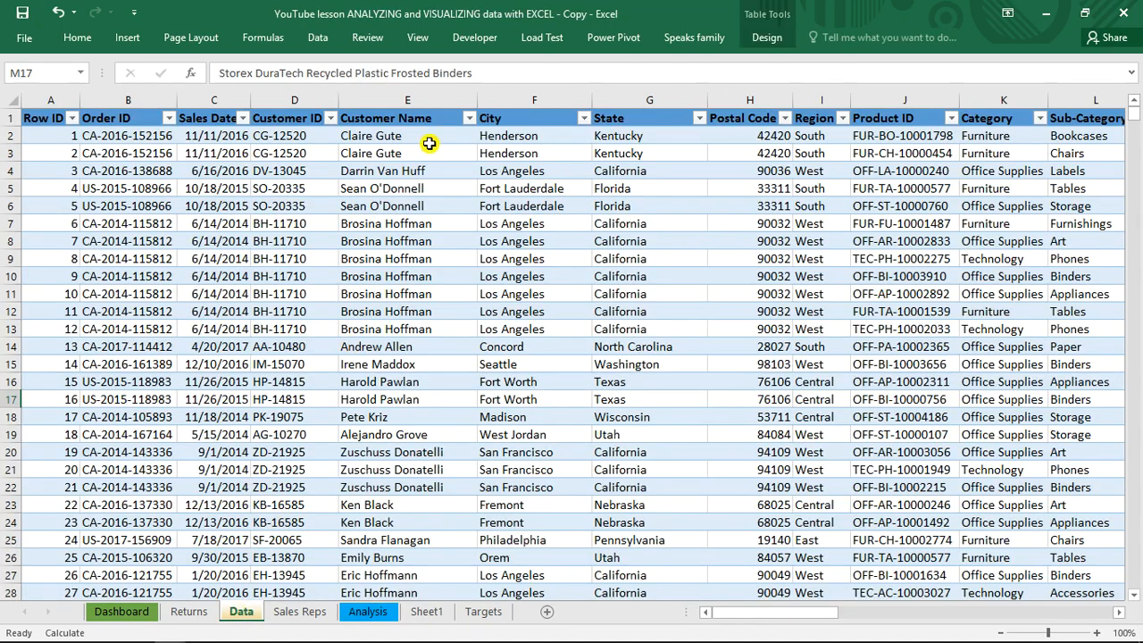
click(429, 141)
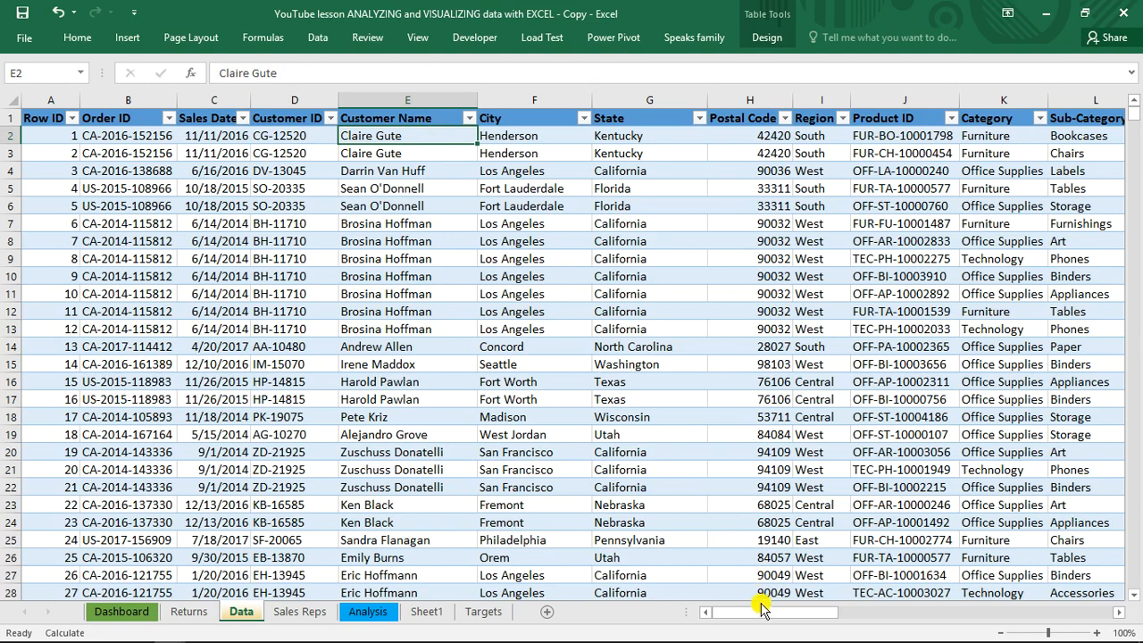
drag(763, 612, 523, 578)
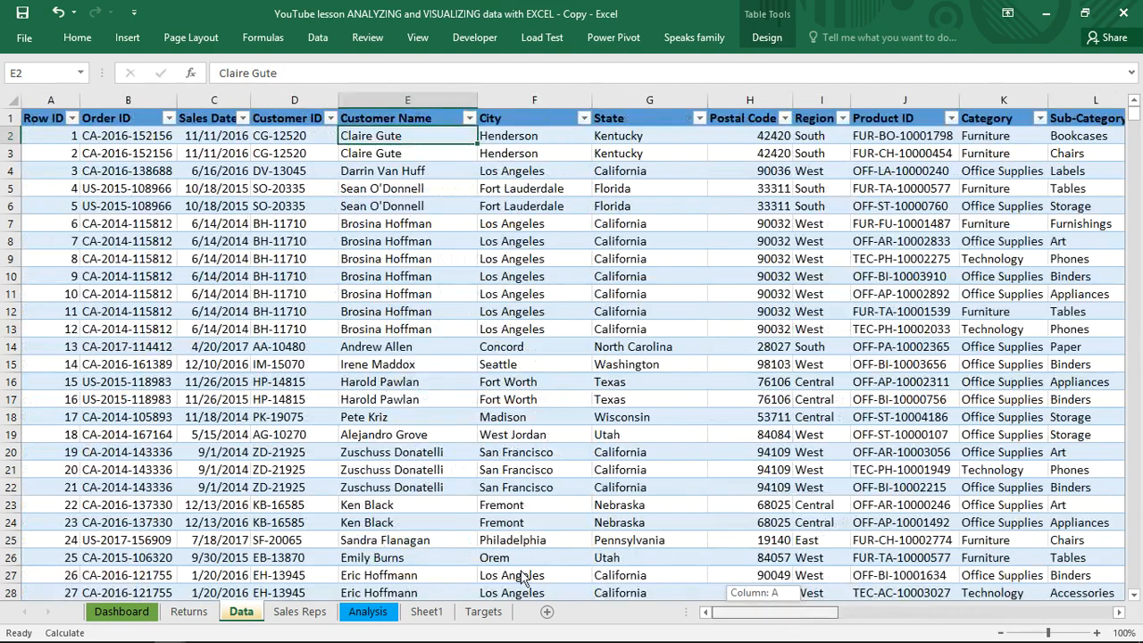
click(552, 349)
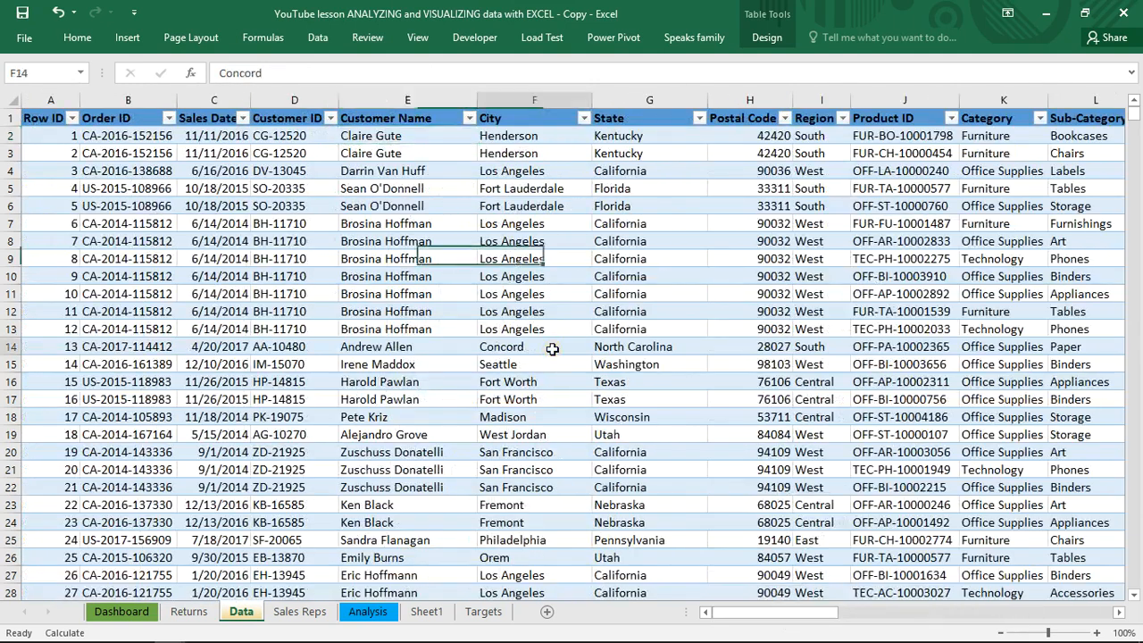
click(767, 37)
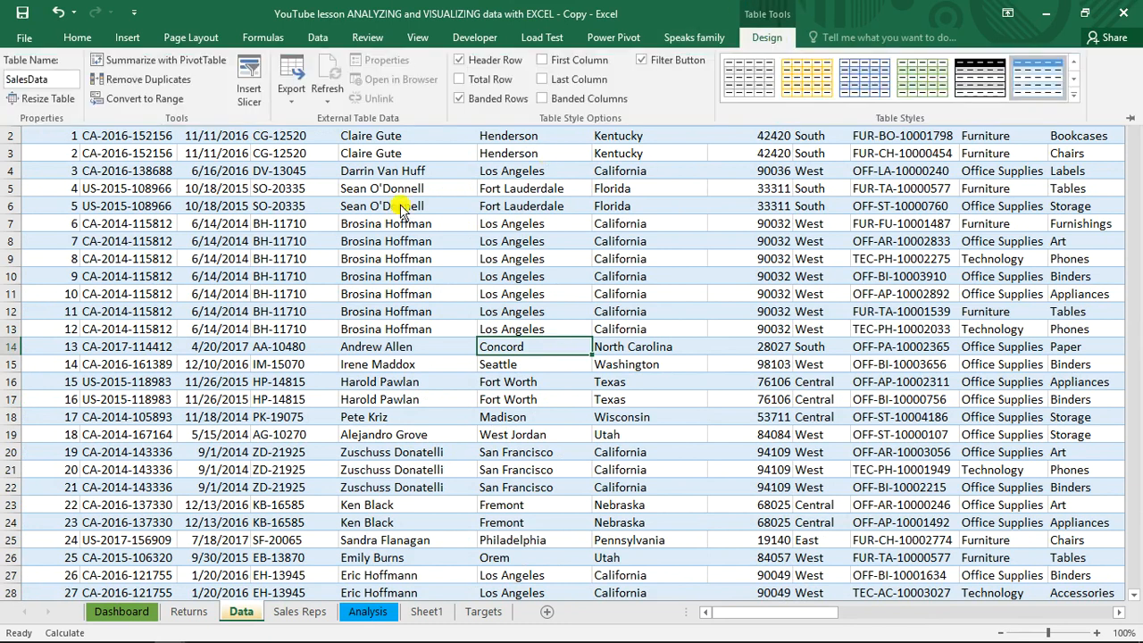
click(39, 80)
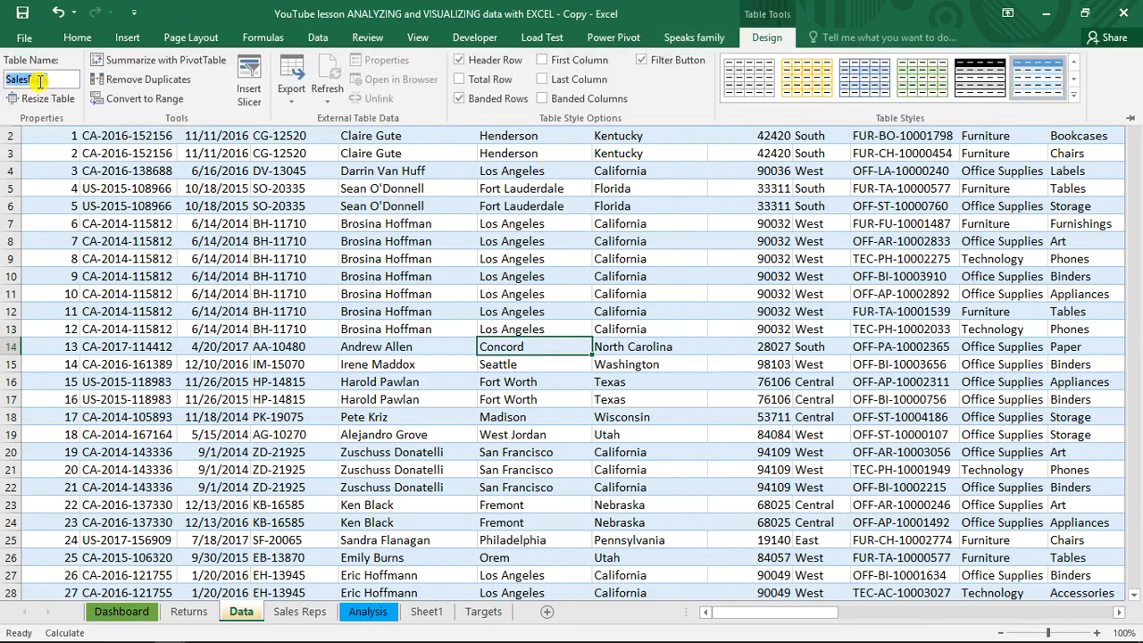
click(444, 288)
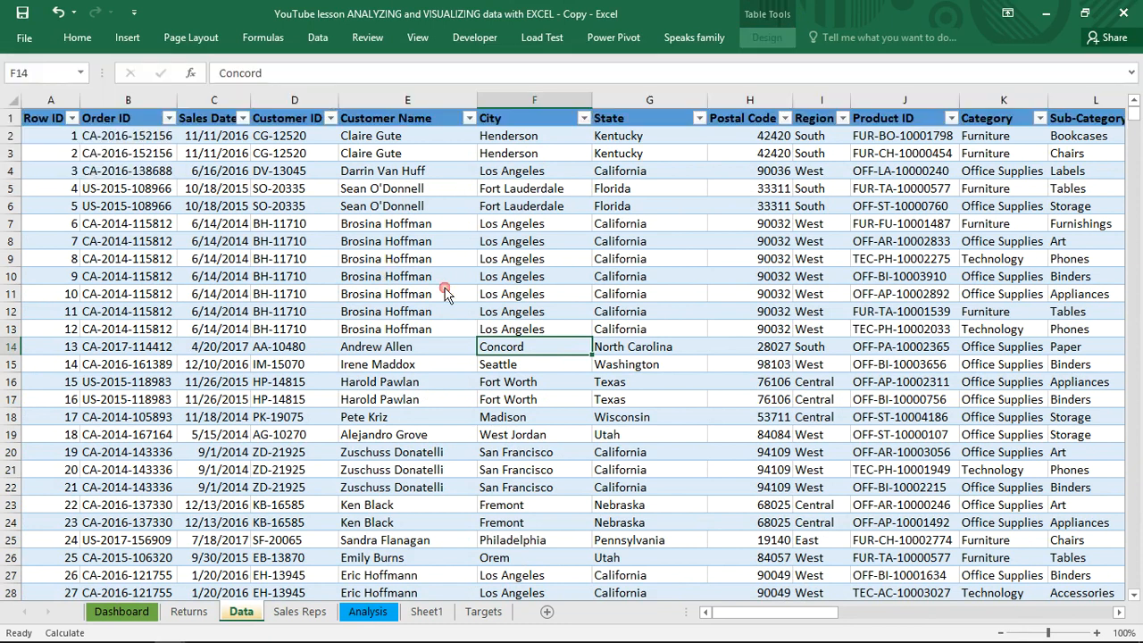
click(389, 256)
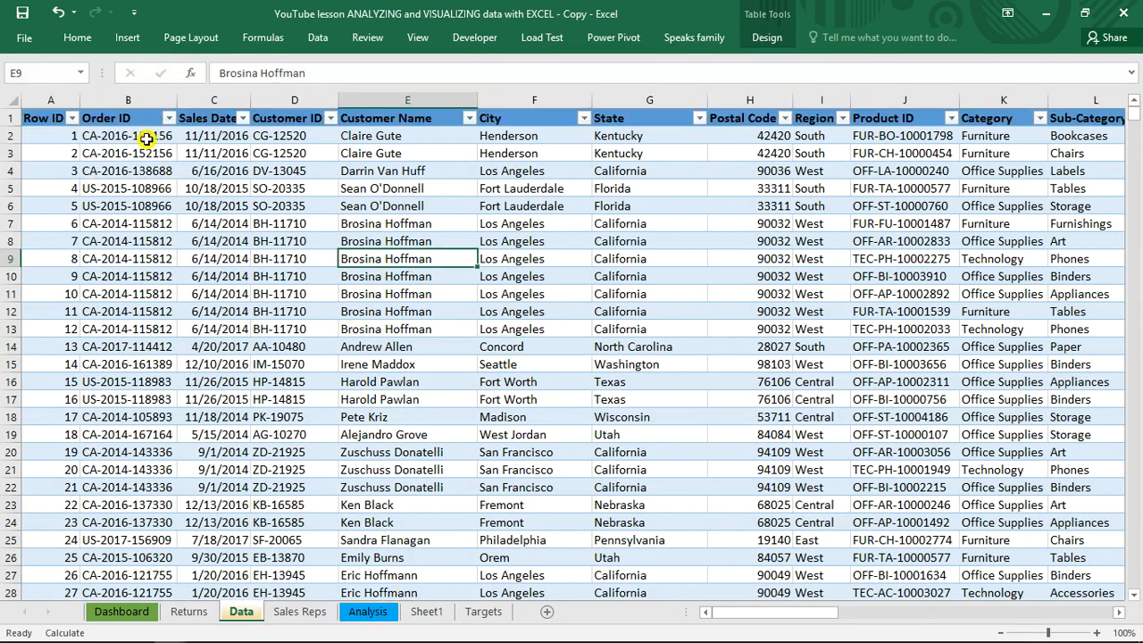
click(127, 38)
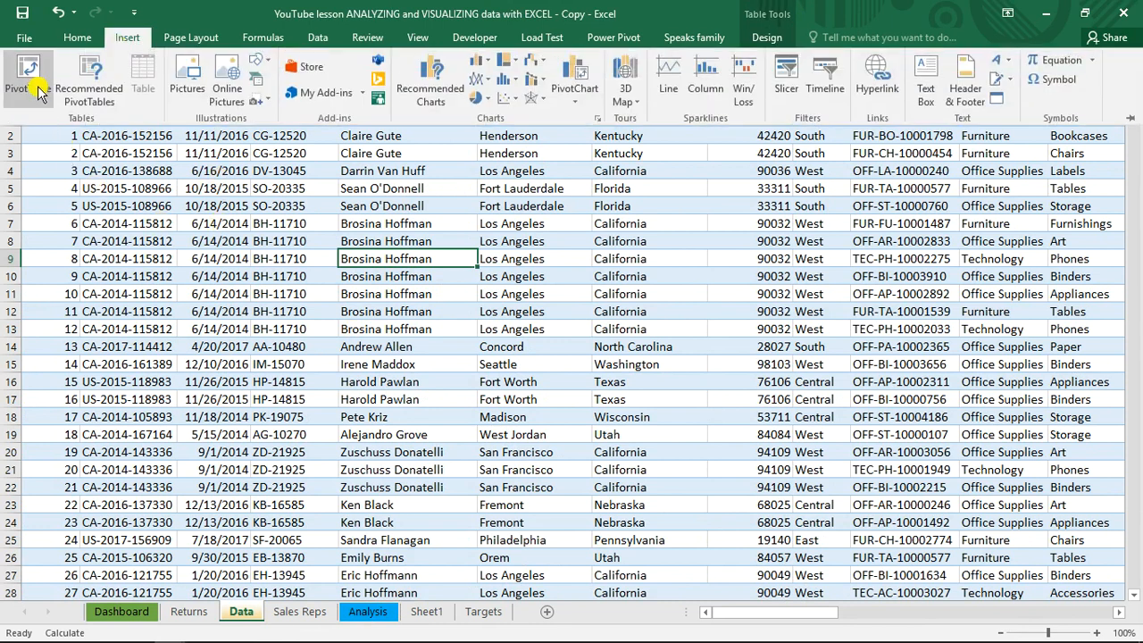
click(328, 254)
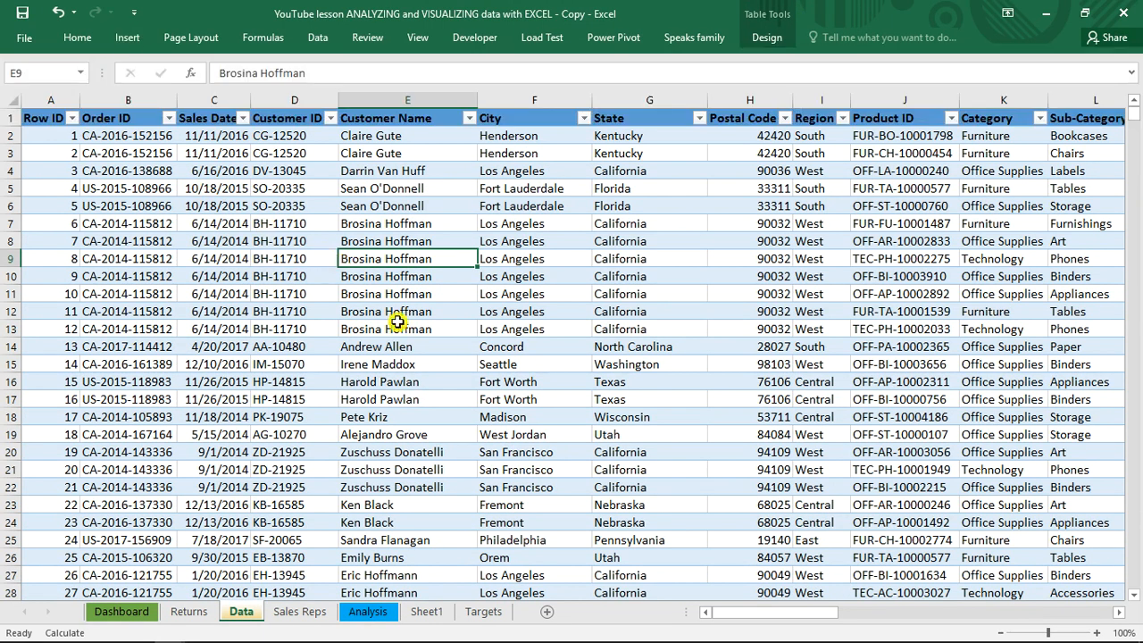
Create a PivotTable from the SalesData table in the existing worksheet at cell K4 of Sheet1
click(426, 611)
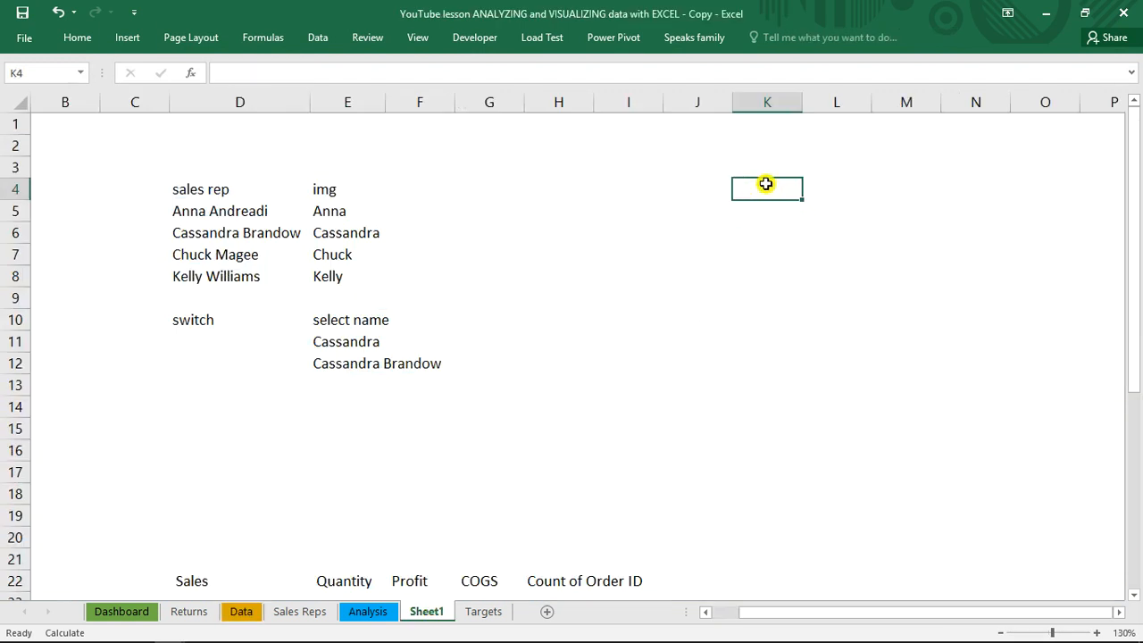
key(alt+n)
key(v)
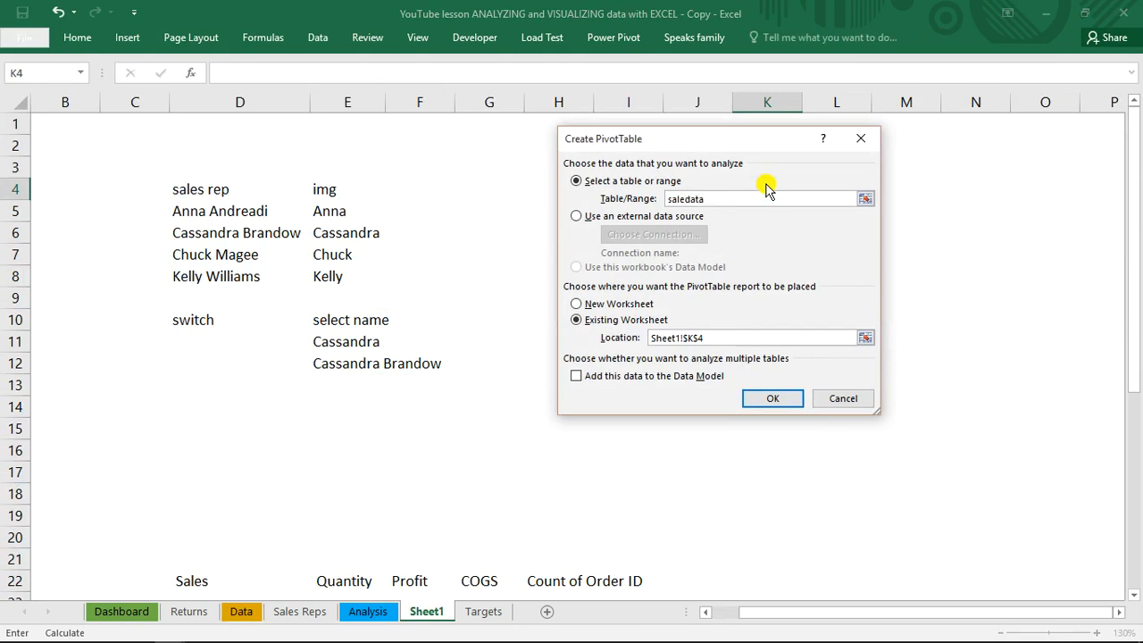
key(Return)
key(Return)
click(686, 198)
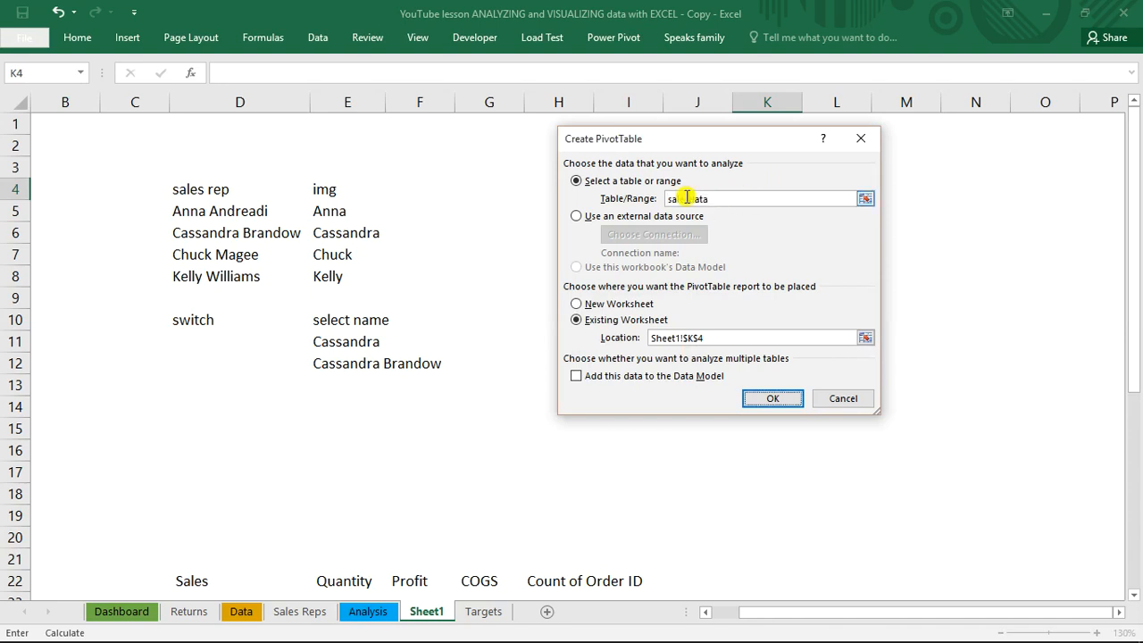
key(Return)
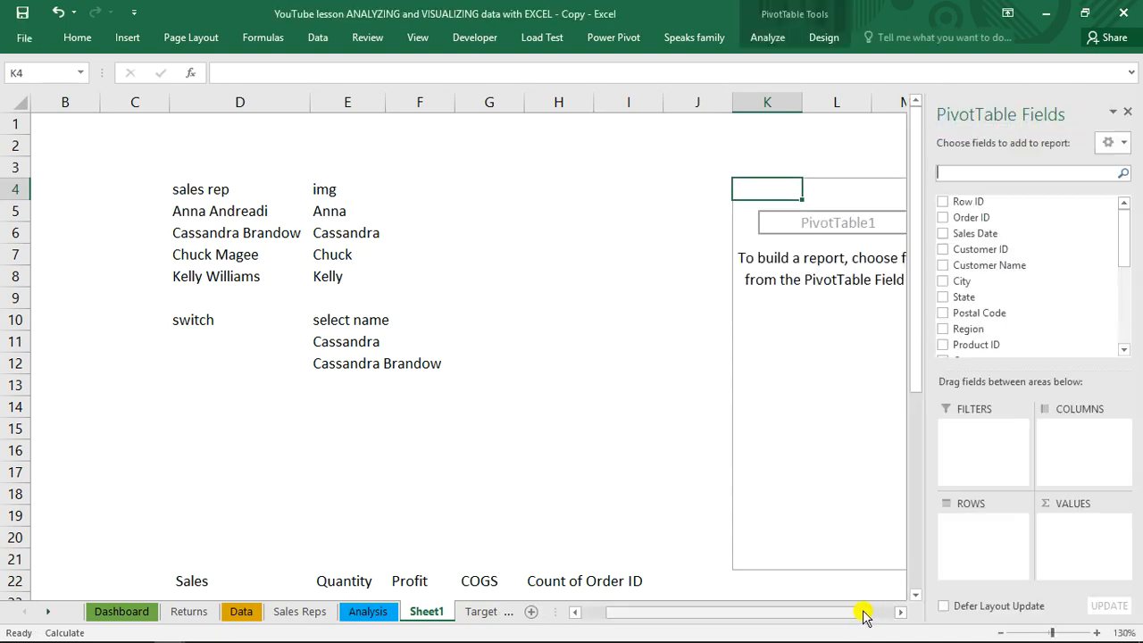
Add Sale Rep and Region as row fields of the new PivotTable, with Region nested under Sale Rep
drag(862, 616, 890, 615)
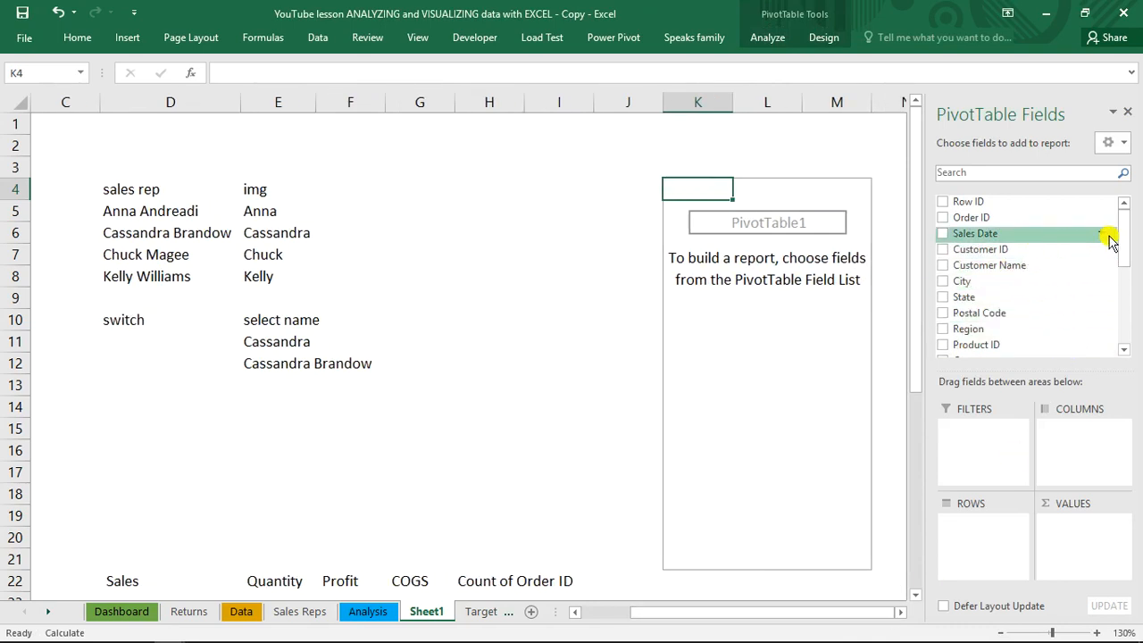
drag(1121, 232, 1123, 305)
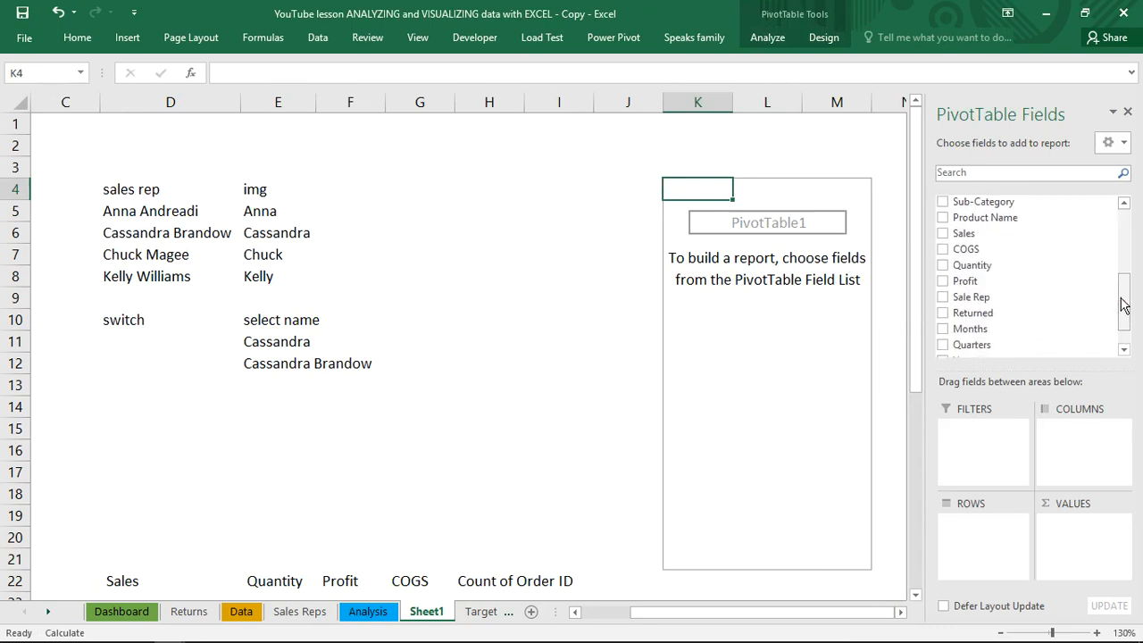
click(949, 300)
click(943, 297)
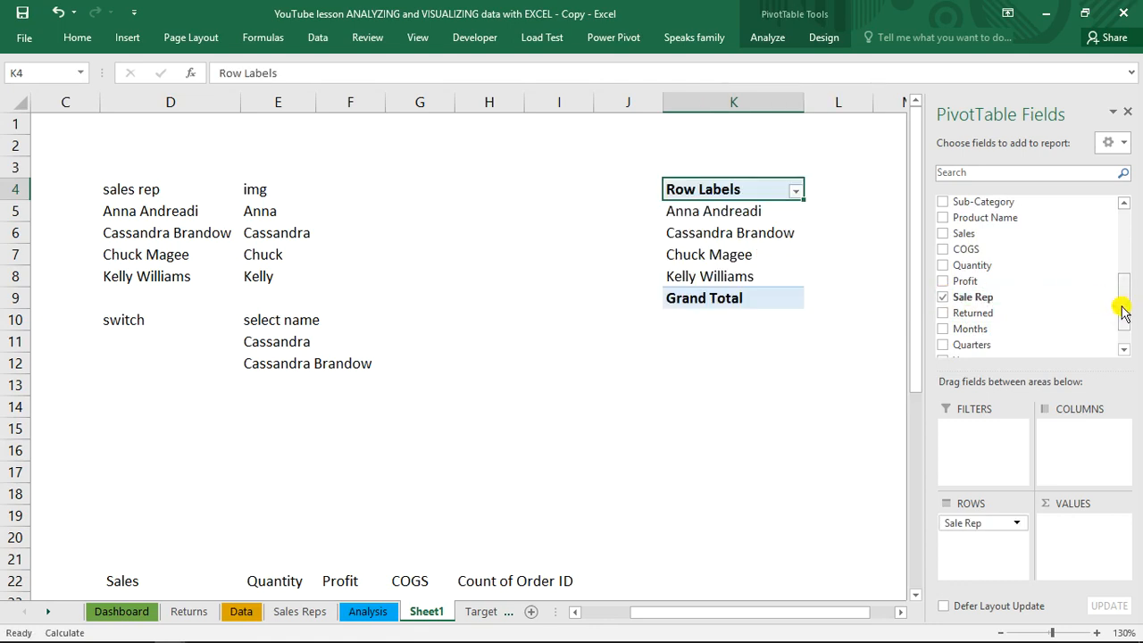
drag(1124, 309, 1127, 250)
click(942, 315)
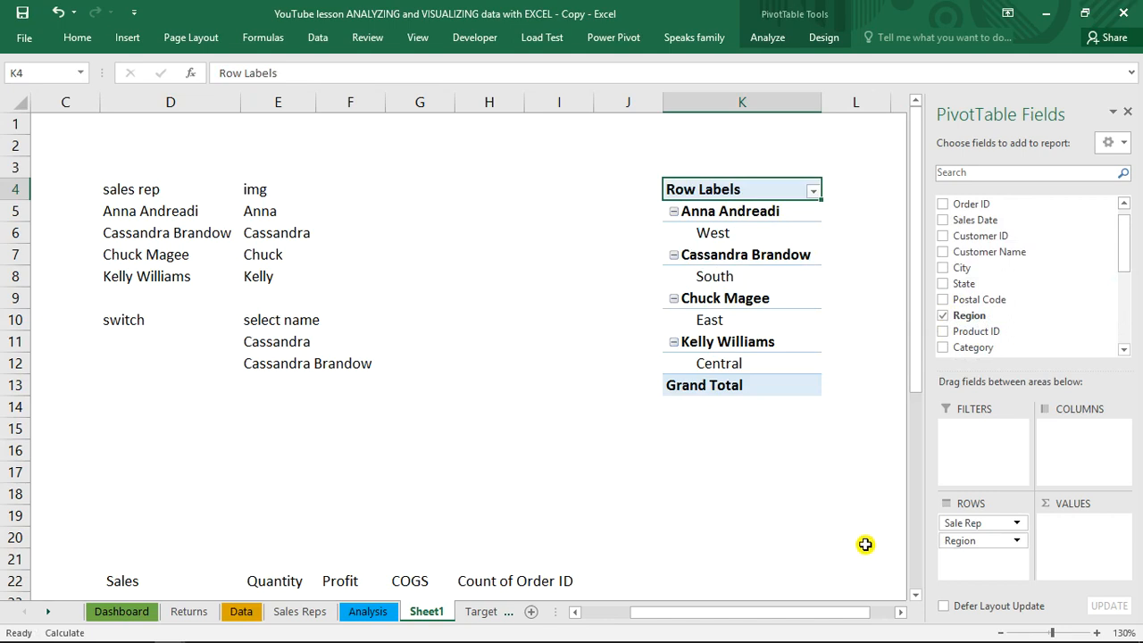
Change the new PivotTable's report layout to tabular form so Sale Rep and Region occupy separate columns
drag(842, 616, 880, 620)
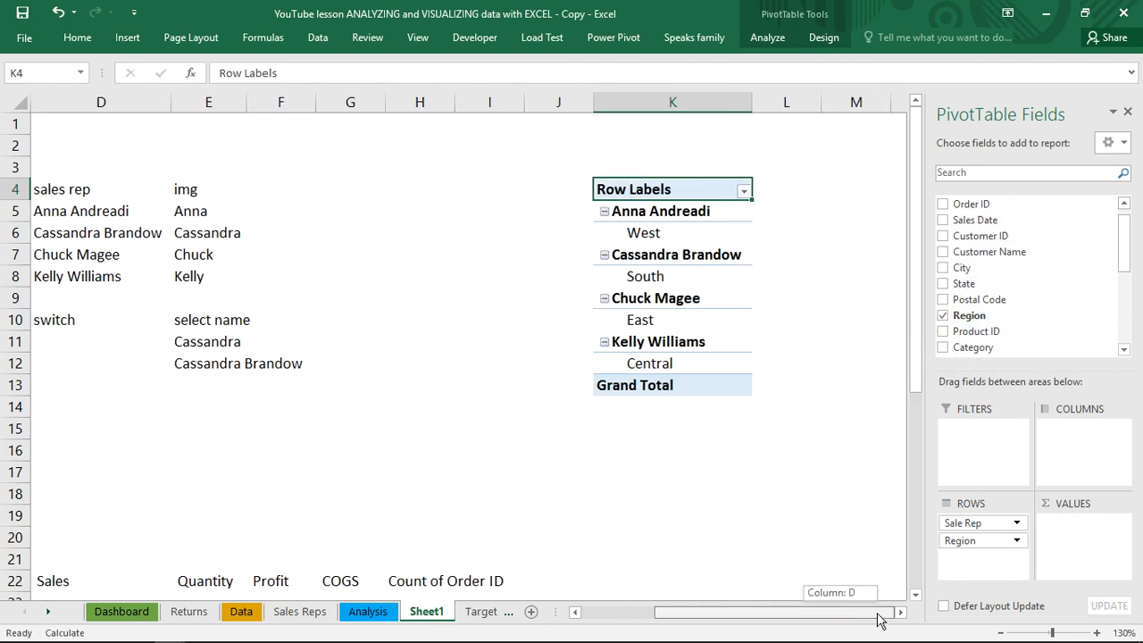
click(673, 247)
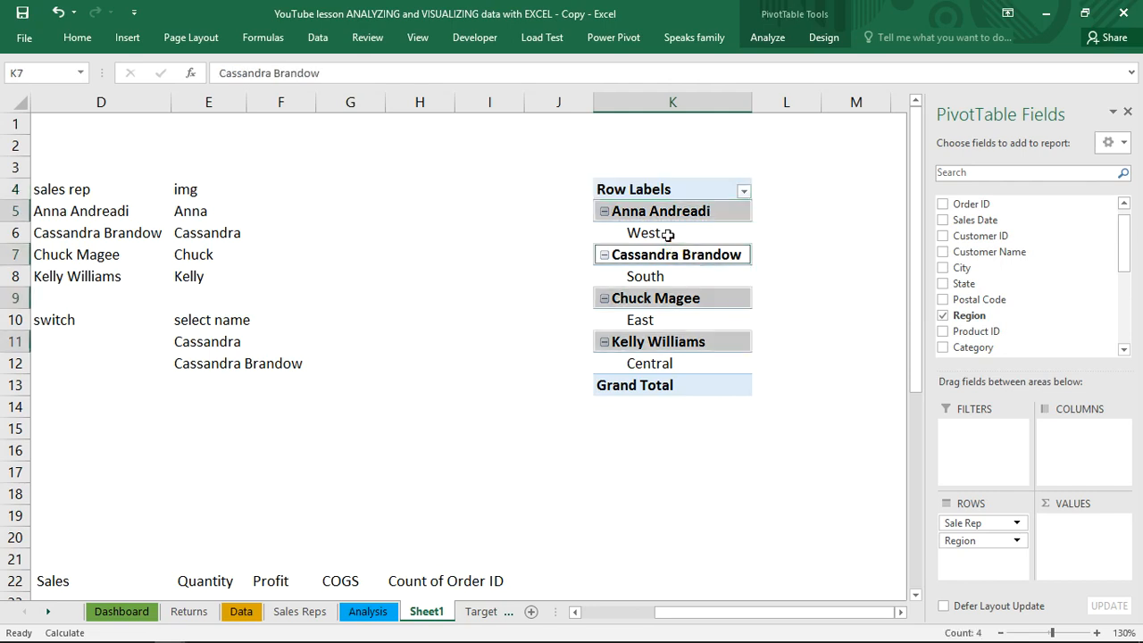
click(821, 39)
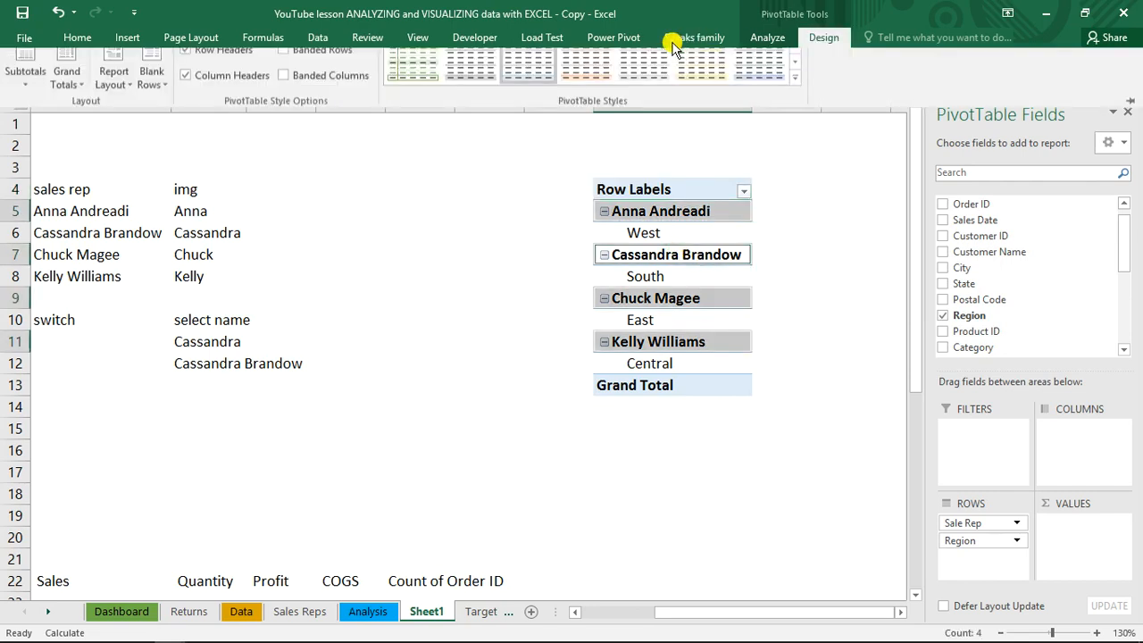
click(125, 104)
click(148, 201)
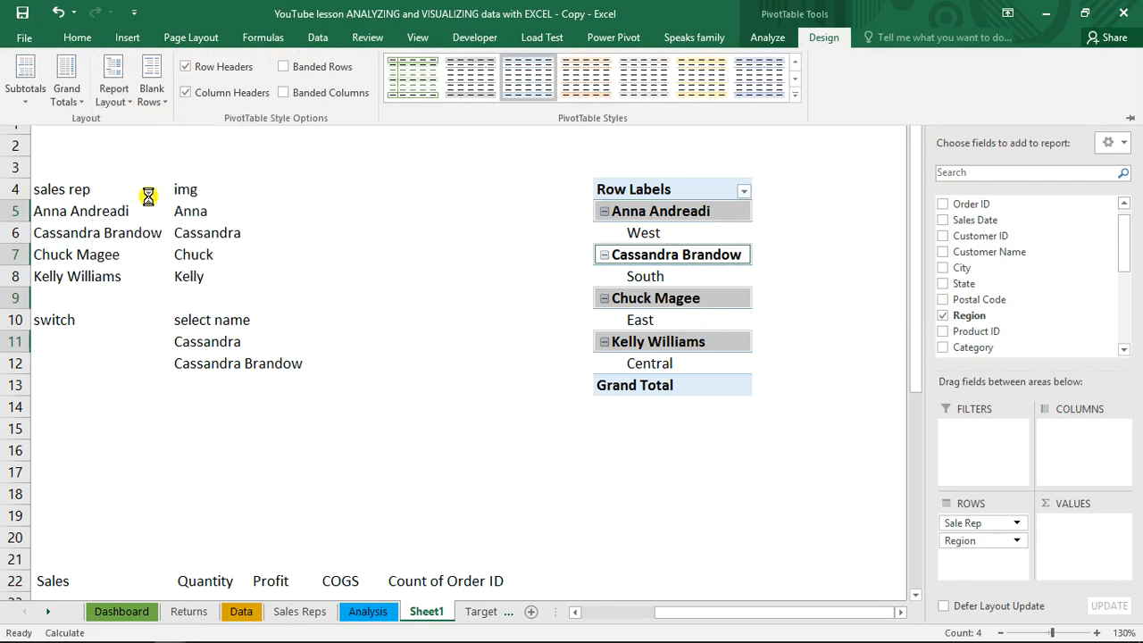
Turn off the PivotTable's grand totals for rows and columns and hide its subtotals
click(76, 100)
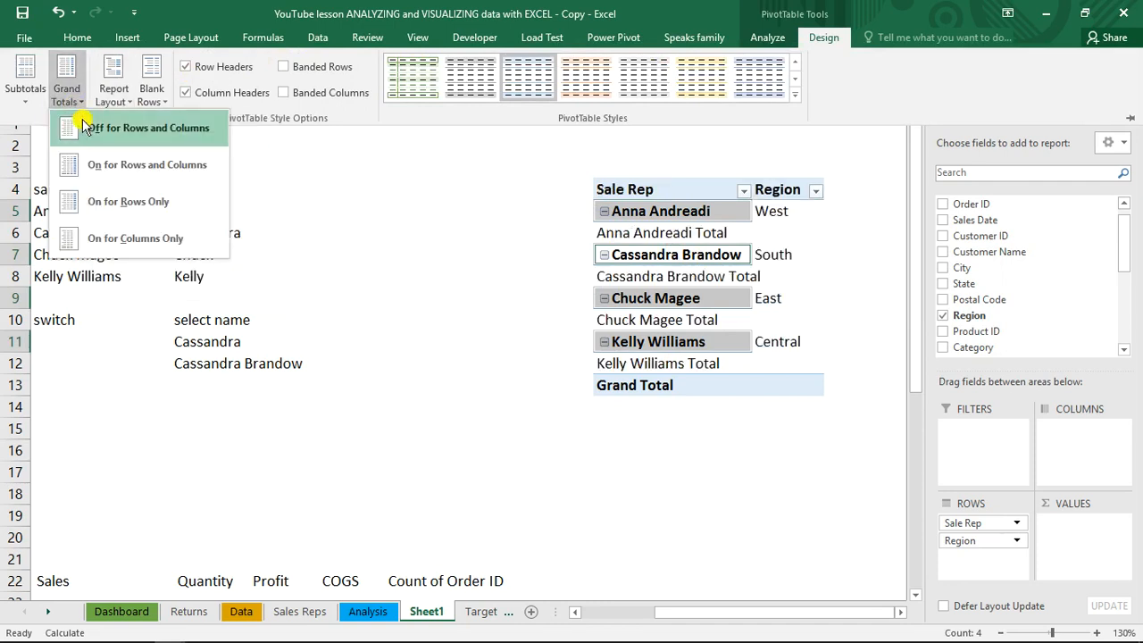
click(103, 128)
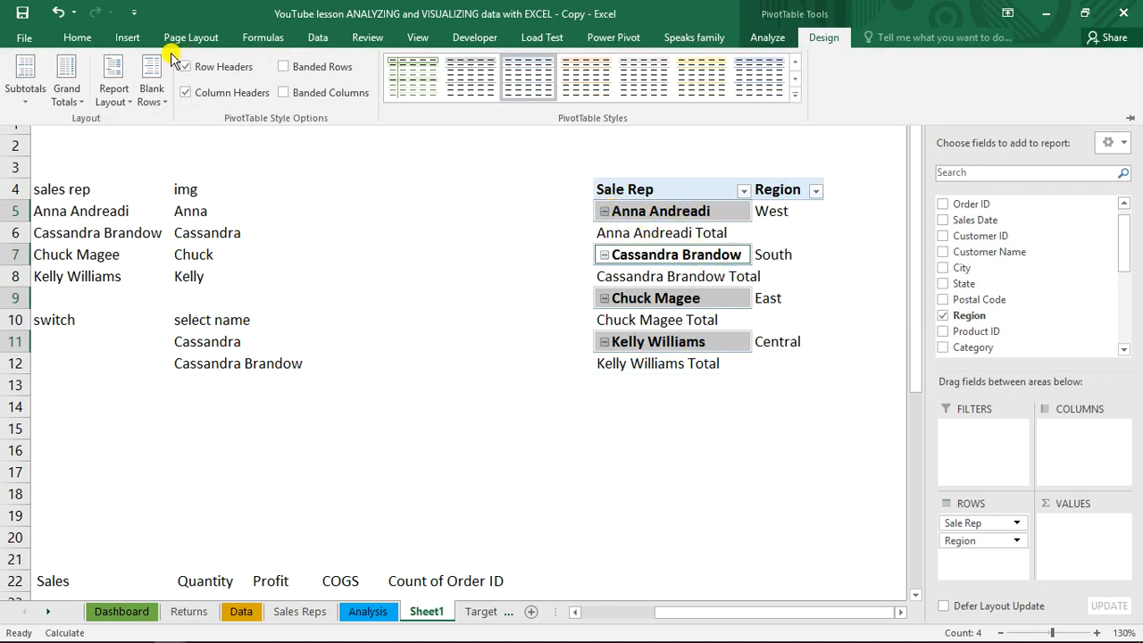
click(24, 103)
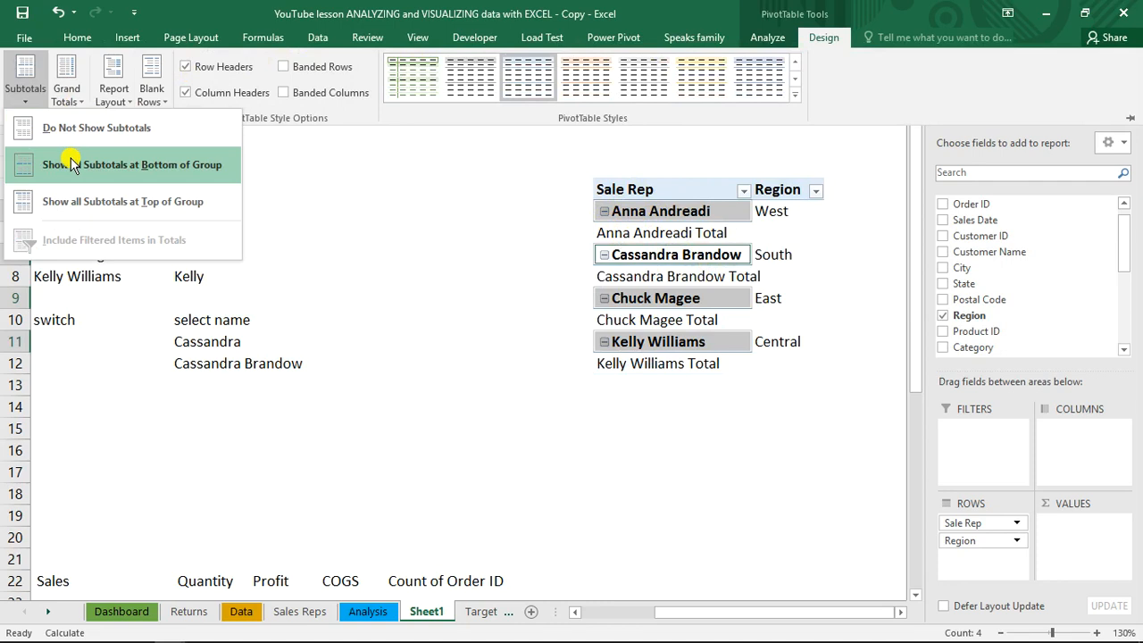
click(91, 134)
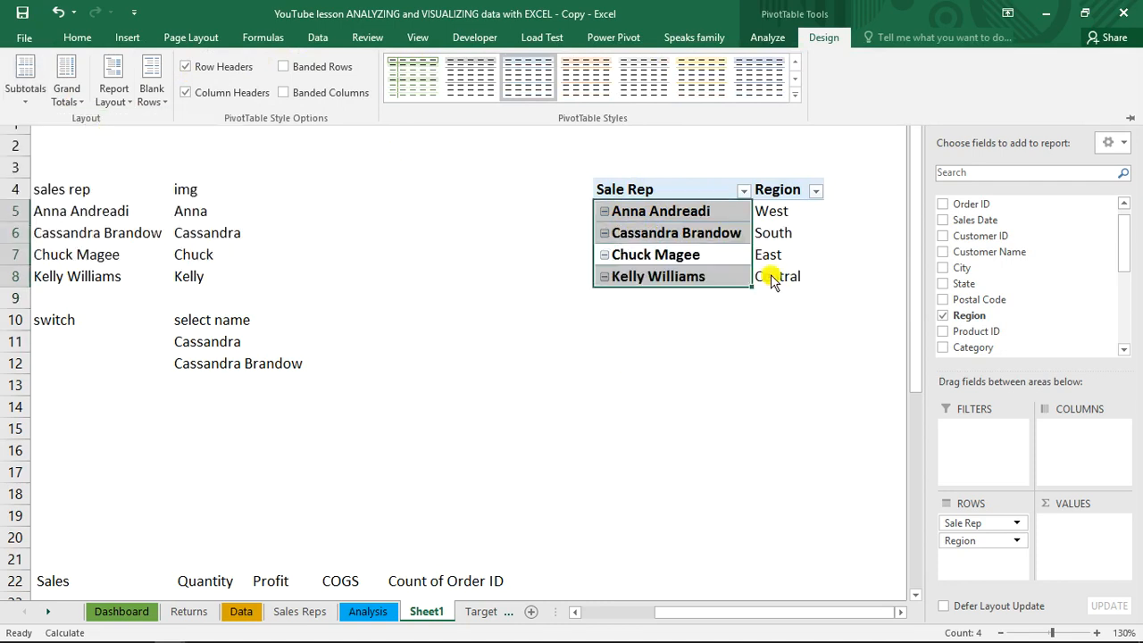
Hide the expand/collapse buttons beside the sales rep names in the PivotTable
click(609, 223)
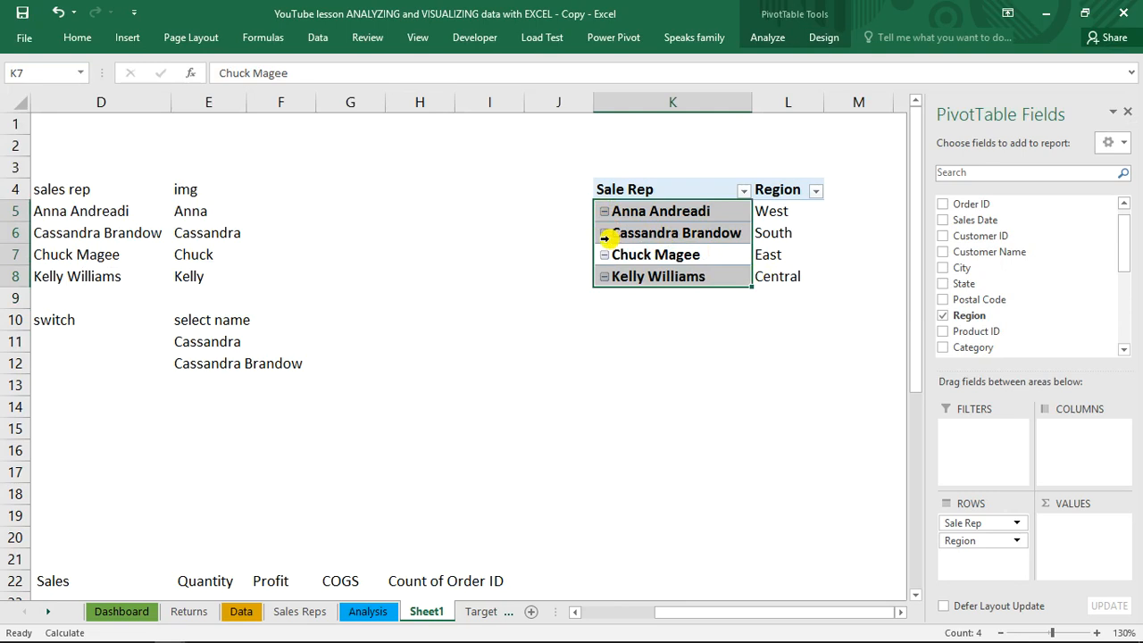
click(770, 39)
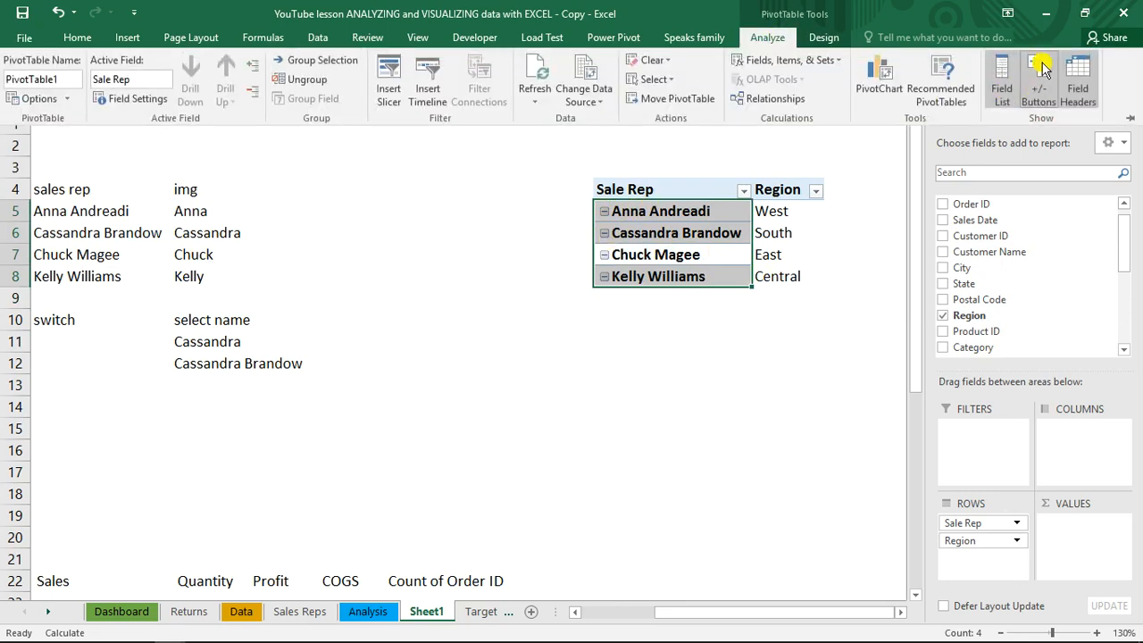
click(1041, 73)
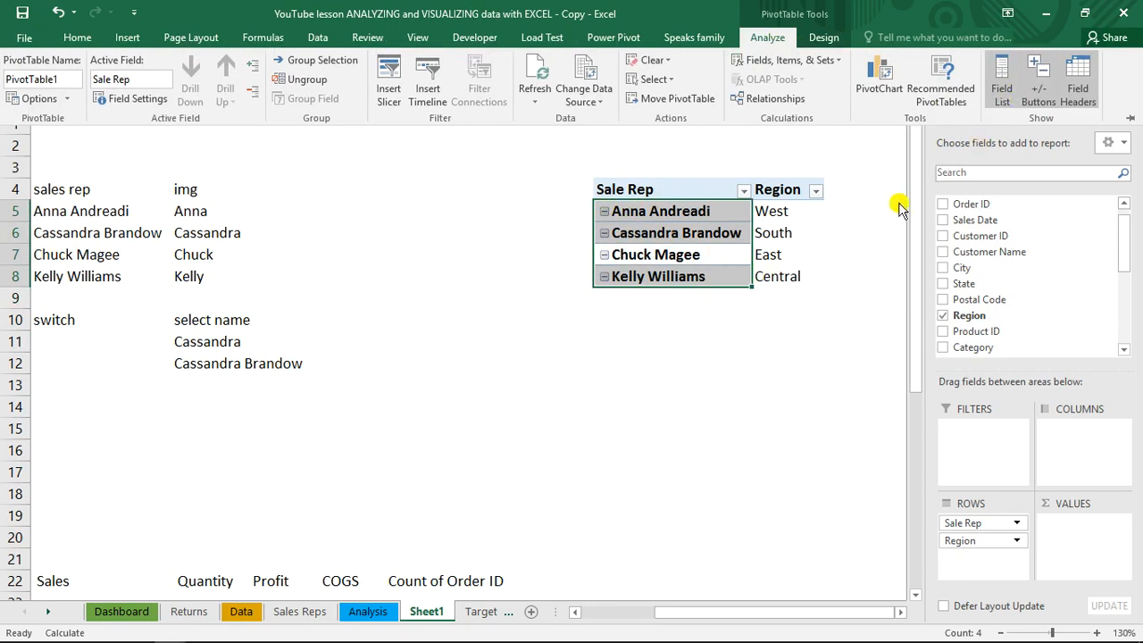
click(718, 234)
click(782, 213)
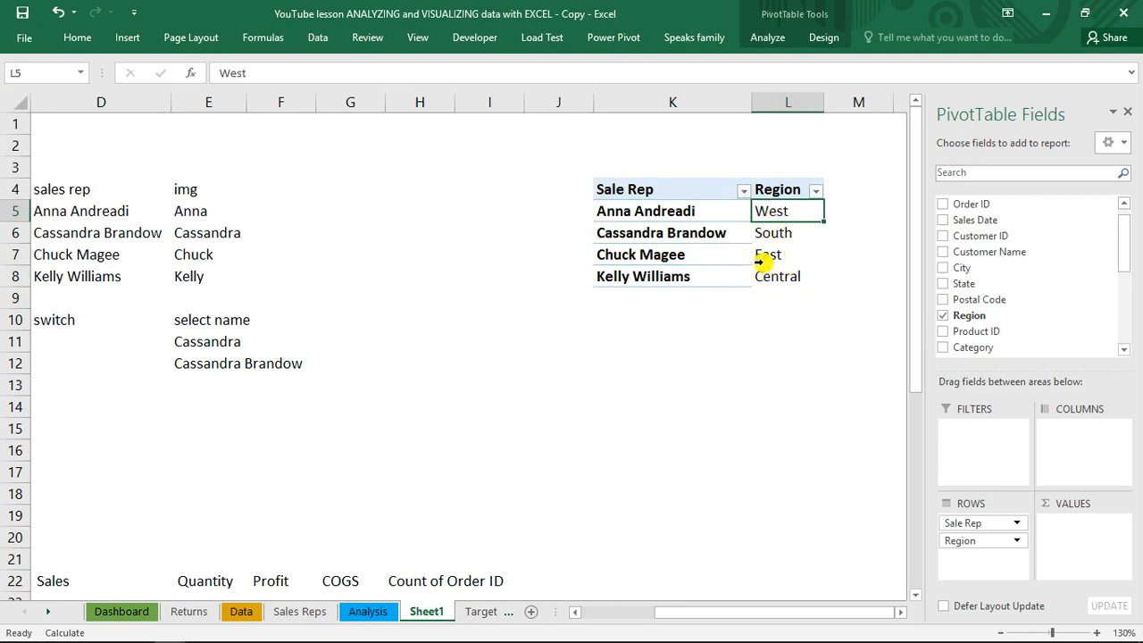
Add the Sales field to the PivotTable's values as Sum of Sales
drag(1122, 239, 1120, 282)
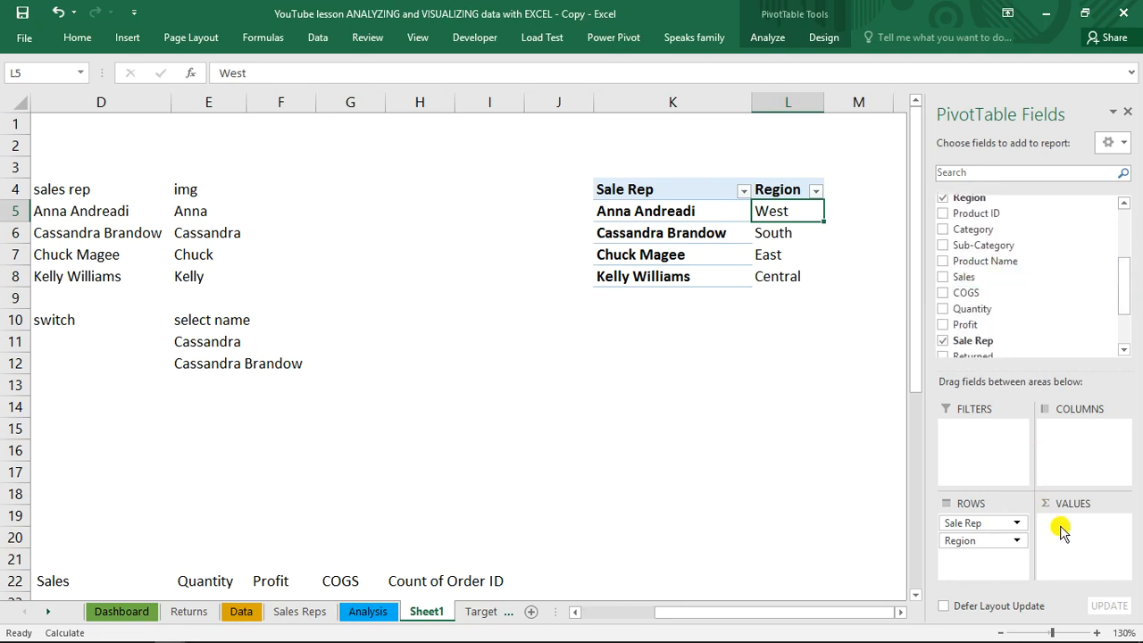
click(944, 279)
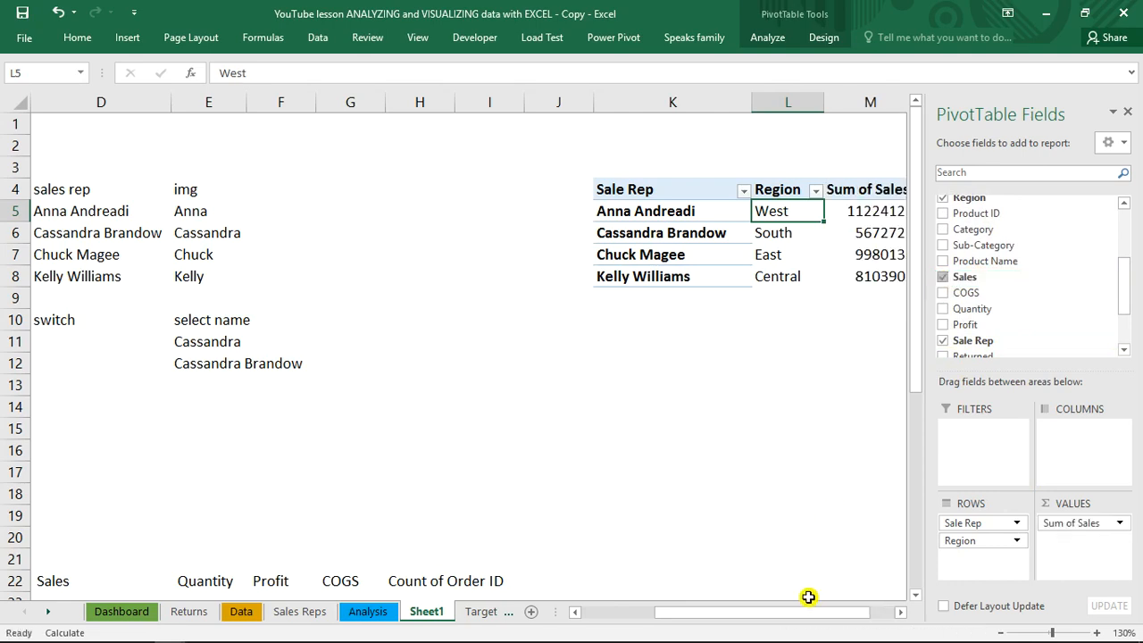
drag(813, 611, 855, 615)
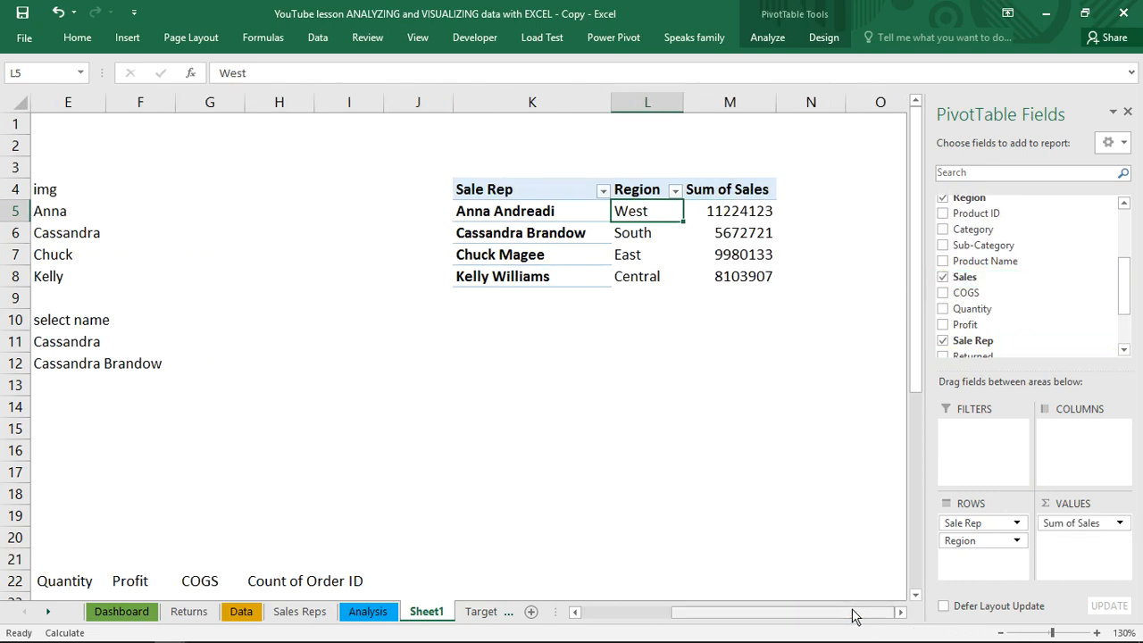
Show the PivotTable's Sum of Sales values as % of Column Total
click(734, 211)
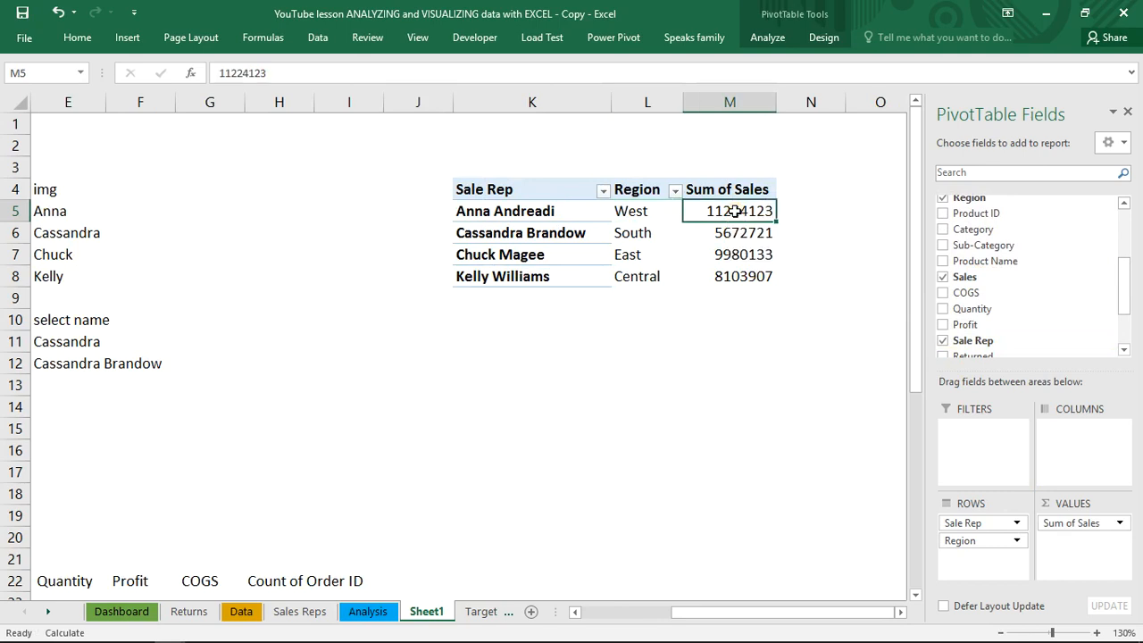
right_click(736, 212)
mouse_move(780, 374)
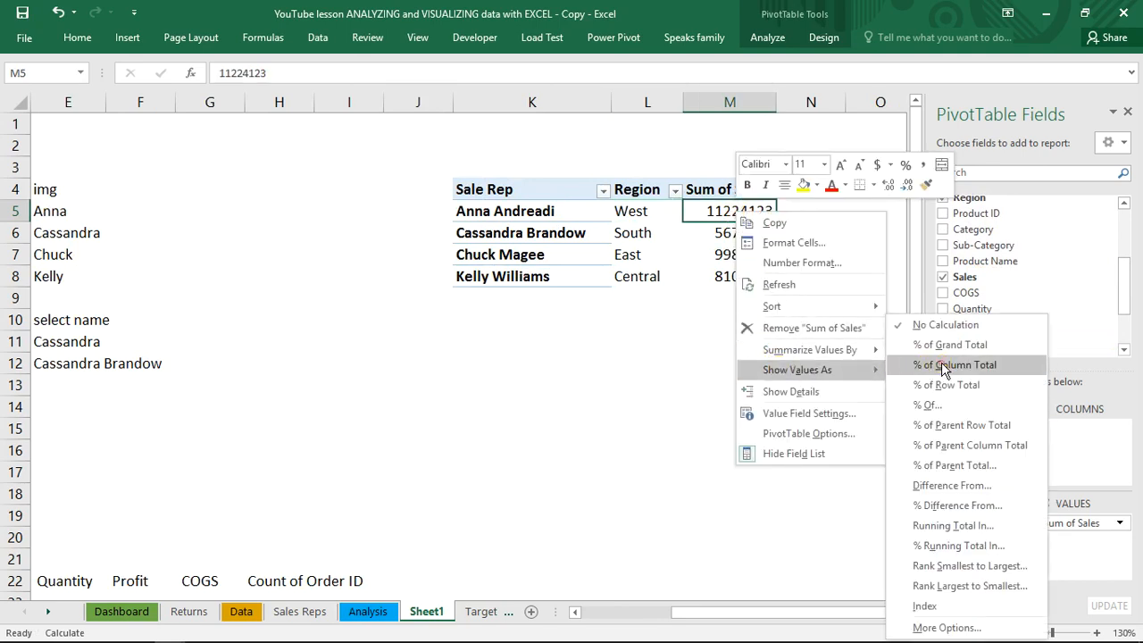
click(947, 365)
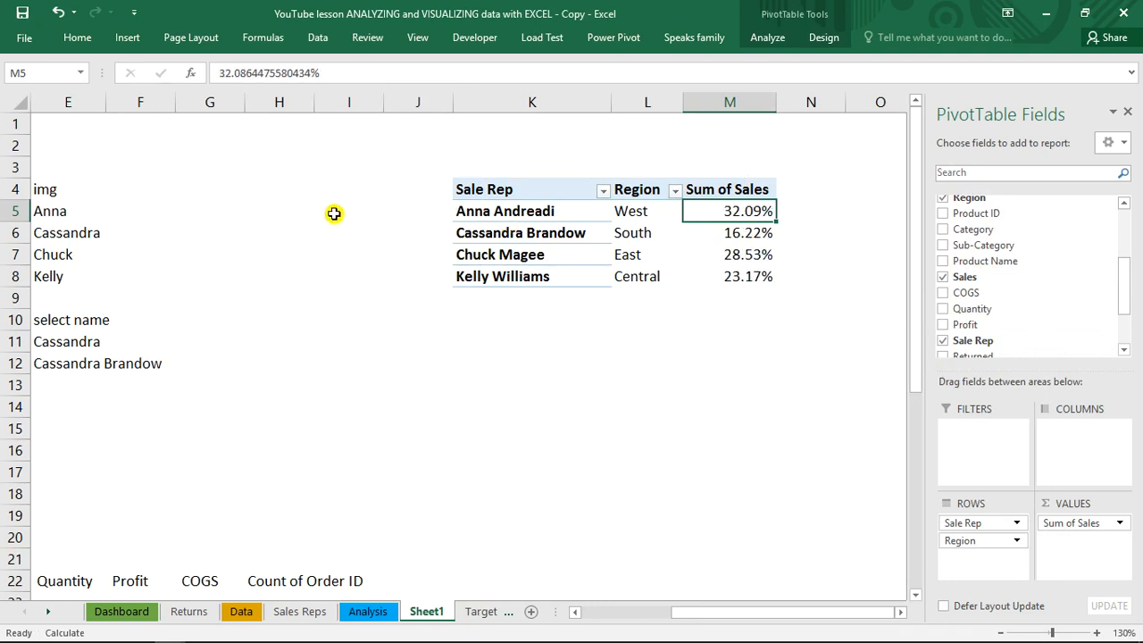
Enter the header "region" in cell F4, beside the img column of the sales rep lookup table
drag(740, 618, 695, 617)
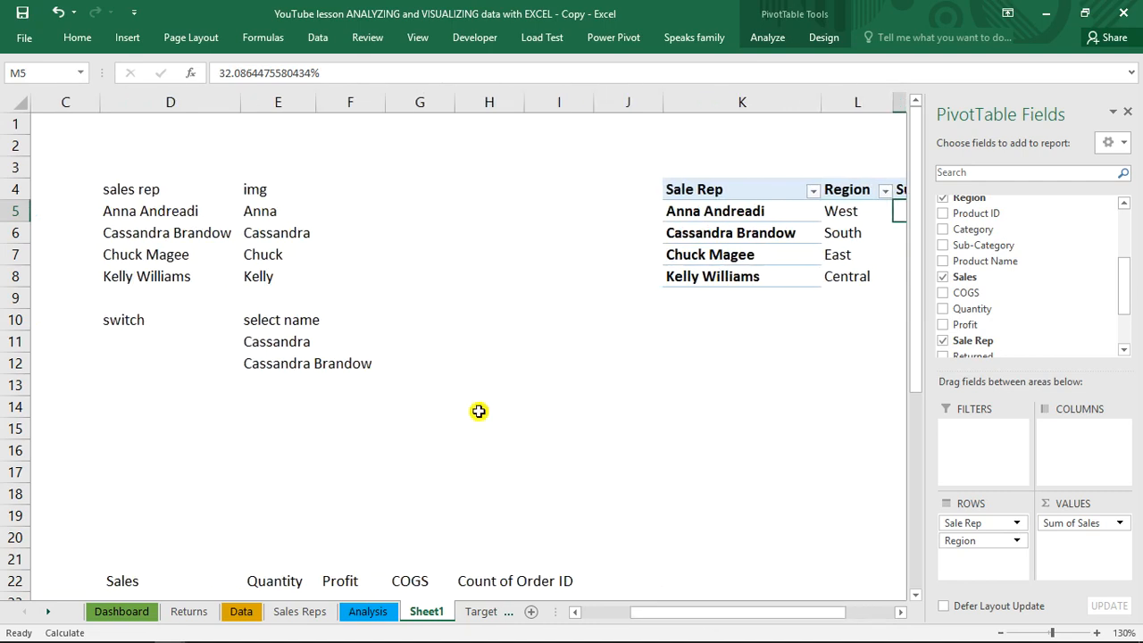
click(331, 193)
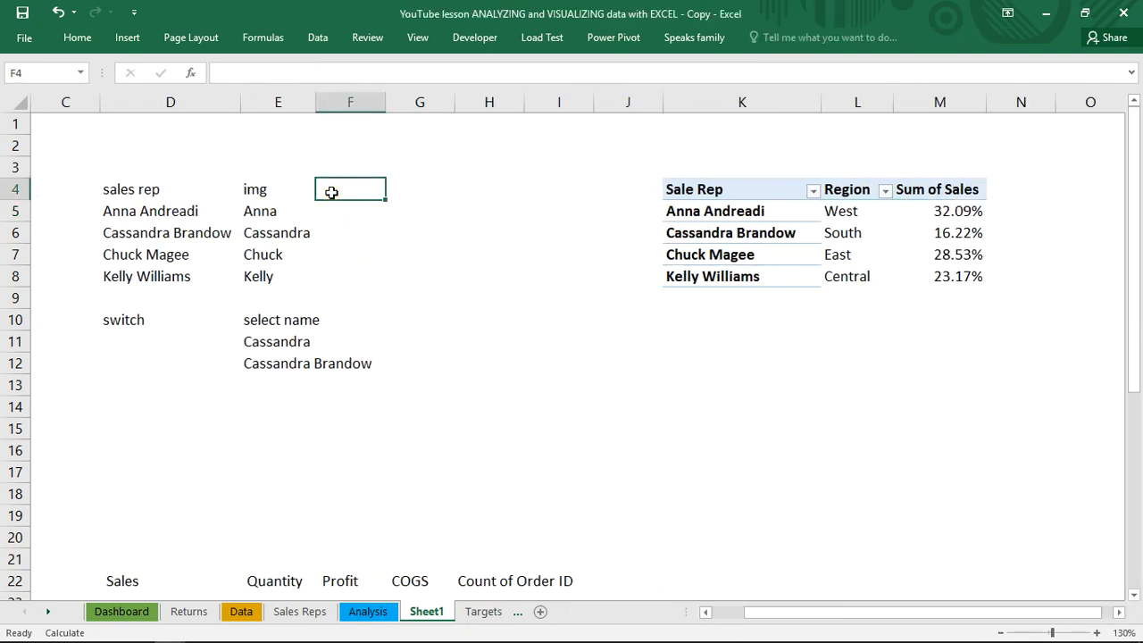
text(regions)
key(BackSpace)
key(BackSpace)
key(BackSpace)
key(BackSpace)
text(ion)
key(Return)
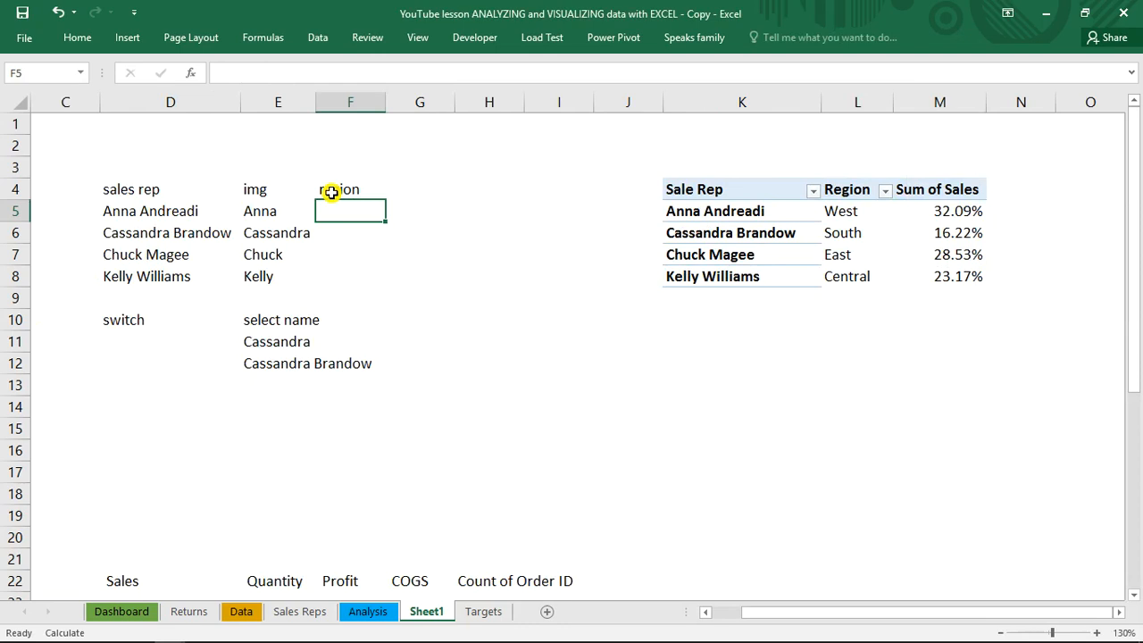
Begin a VLOOKUP formula in cell F5 with D5 as the lookup value and K5:M8 as the table array
text(=vl)
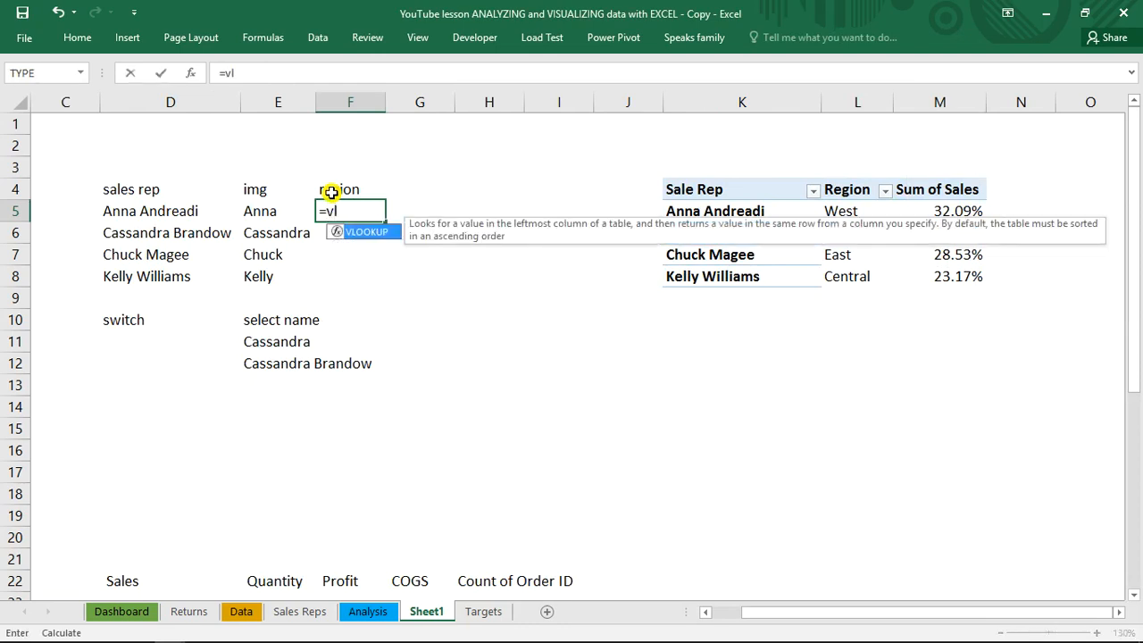
key(Tab)
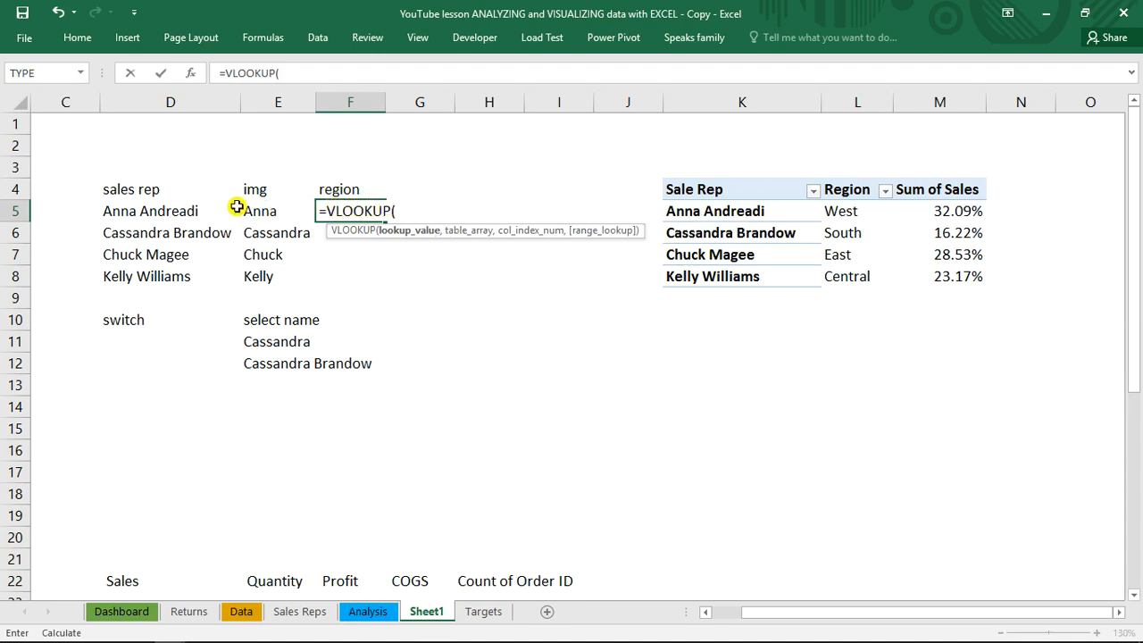
click(150, 211)
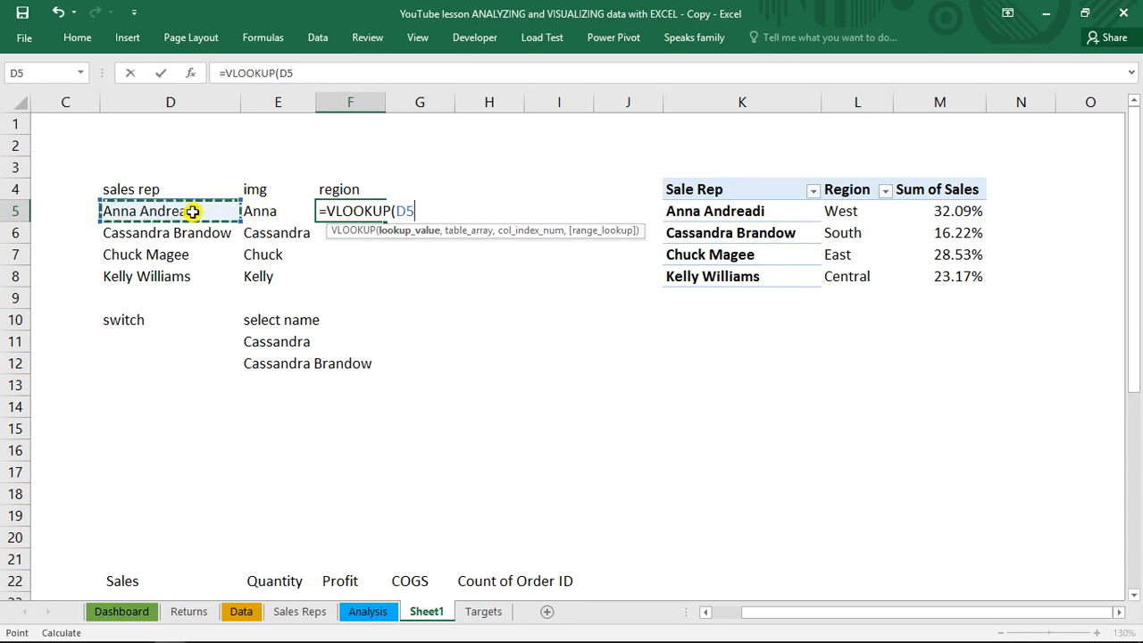
click(327, 71)
text(,)
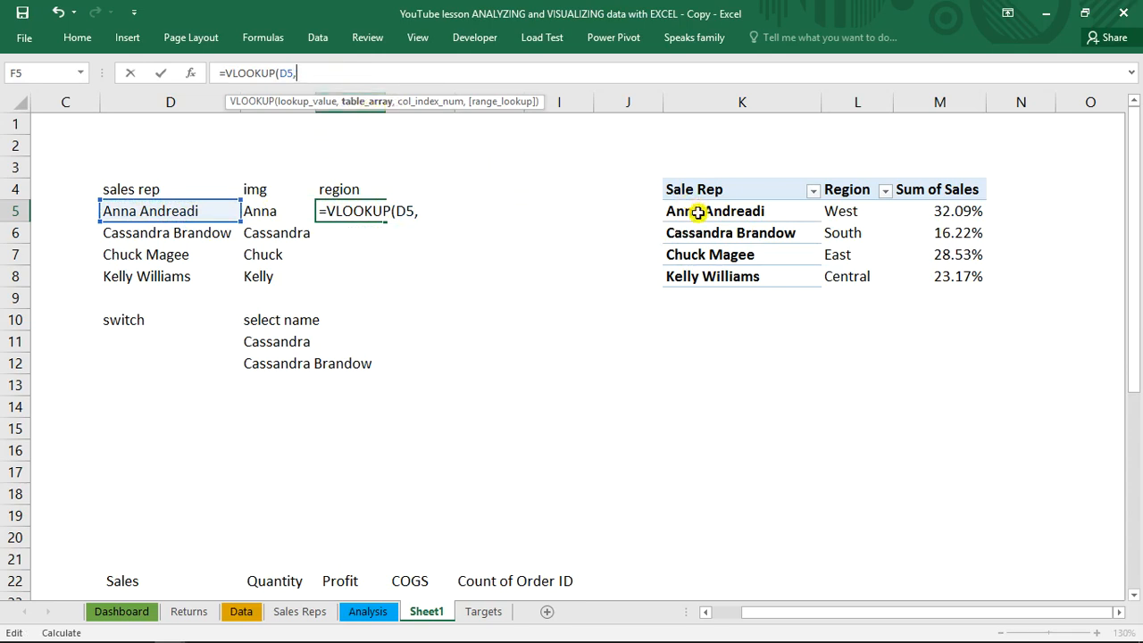
drag(698, 213, 943, 276)
text(,)
Make the lookup range absolute and complete the formula as =VLOOKUP(D5,$K$5:$M$8,2,0)
click(298, 73)
text($K$5:)
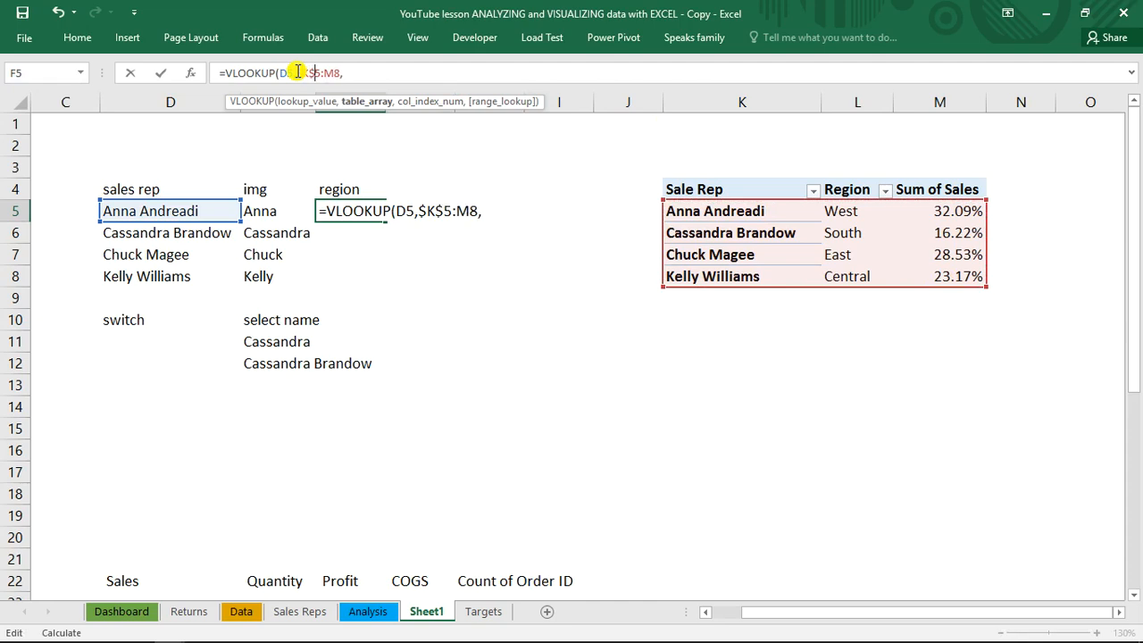
text($)
key(Right)
text($)
key(End)
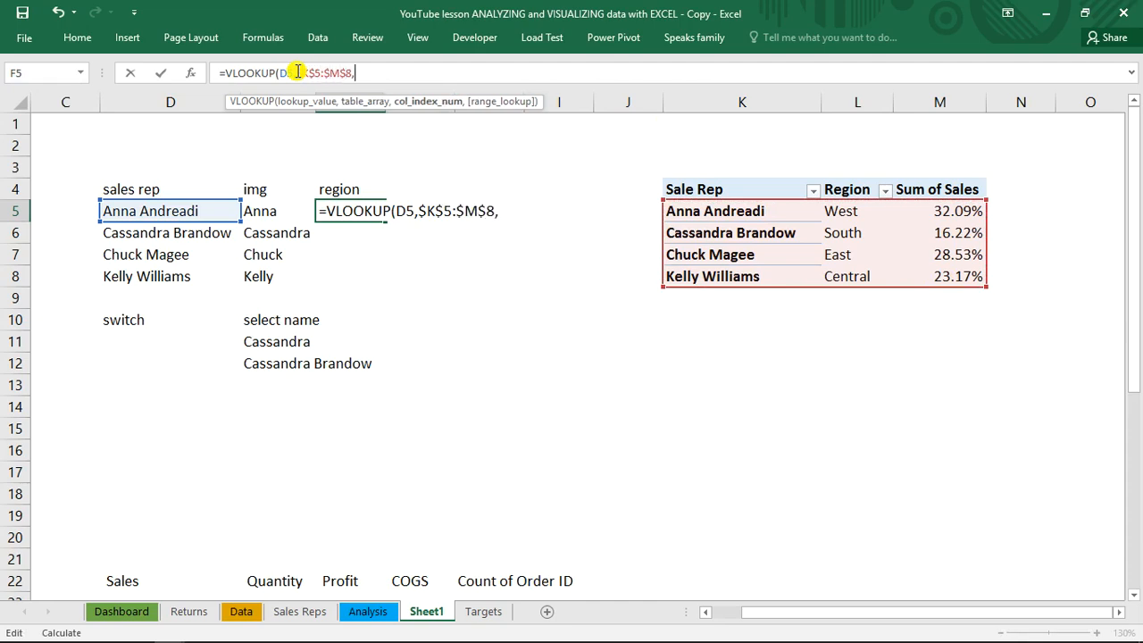
text(2,0)
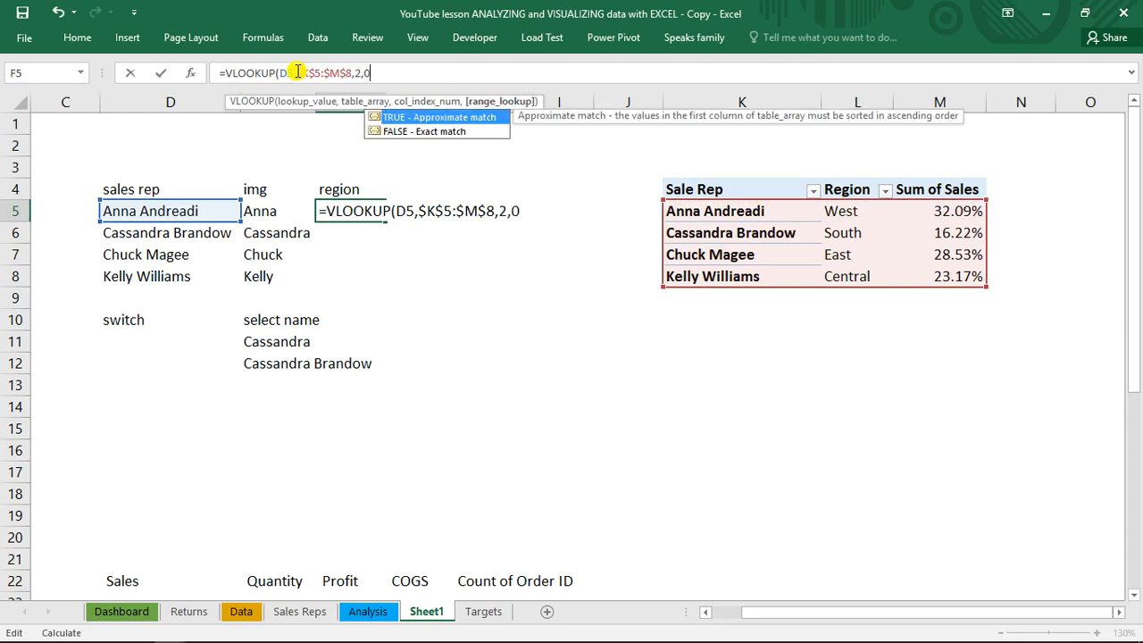
text())
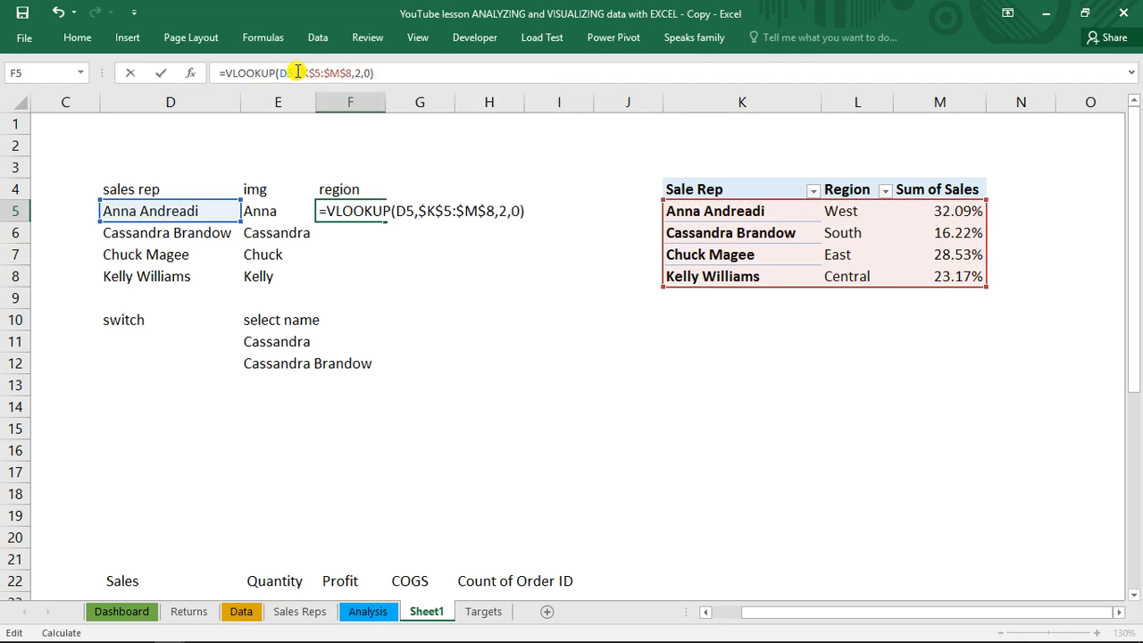
key(Return)
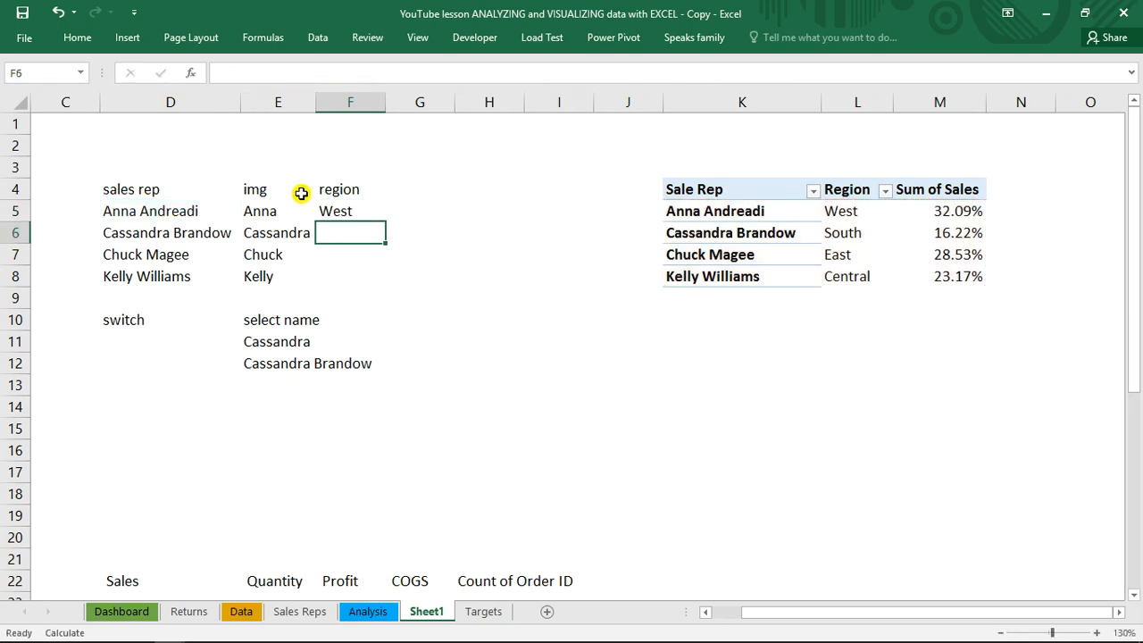
Fill the region formula from F5 down to F8, and return to the Dashboard sheet
click(338, 214)
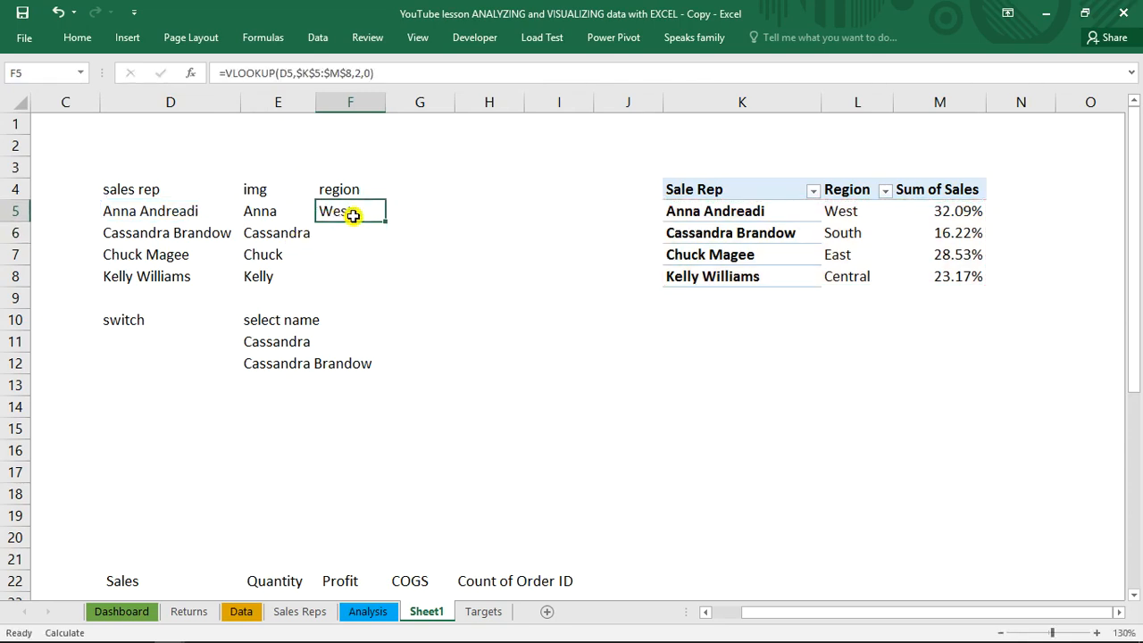
double_click(385, 221)
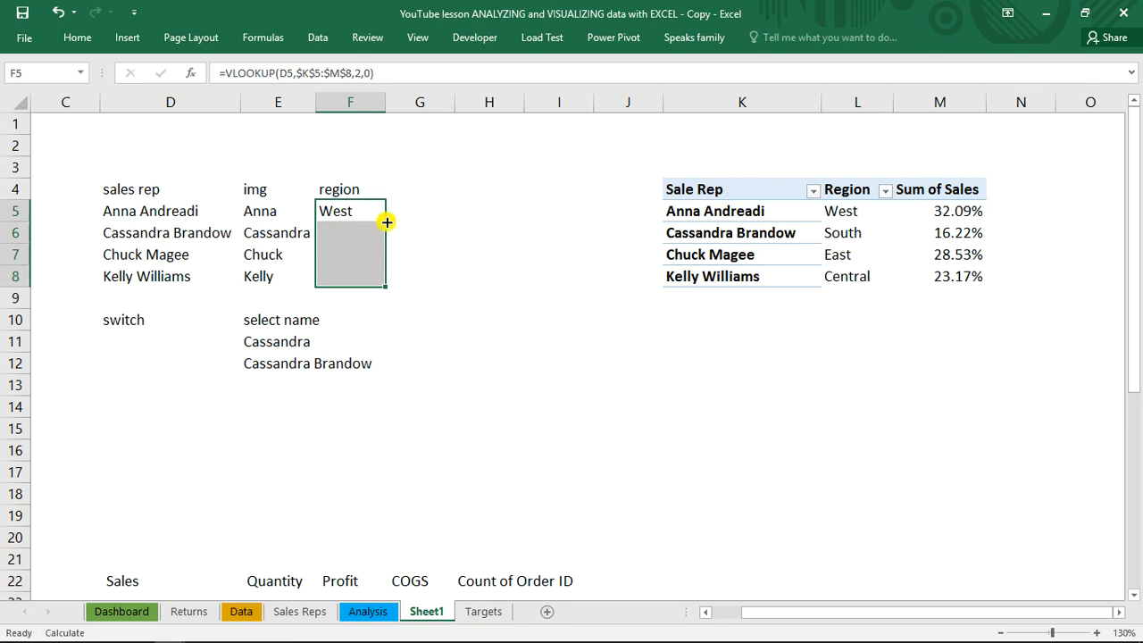
click(338, 280)
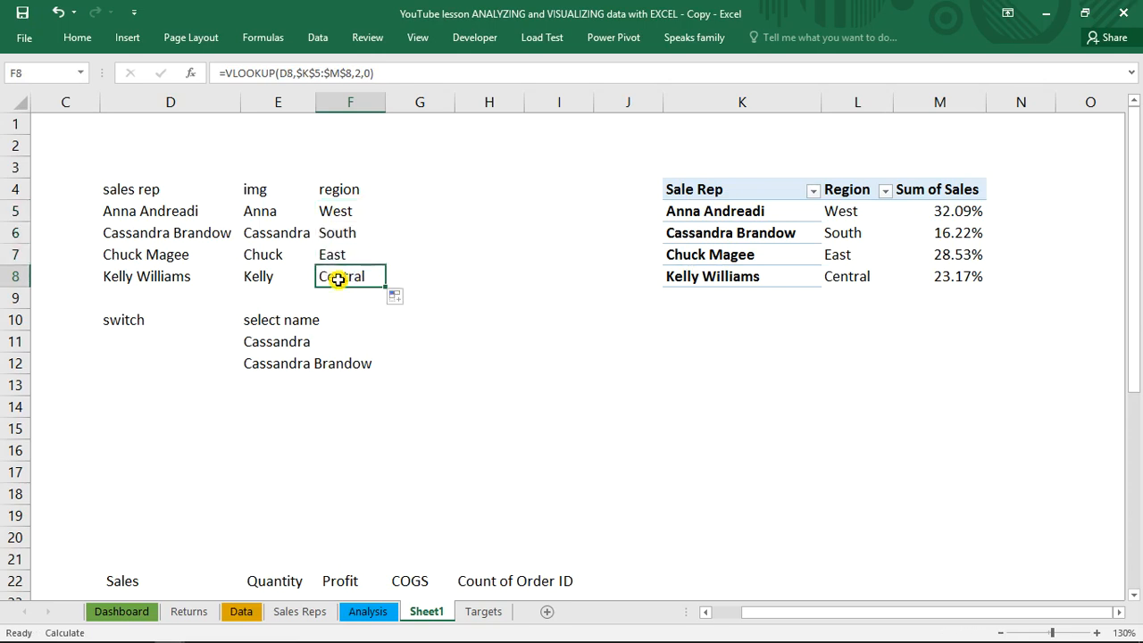
click(289, 400)
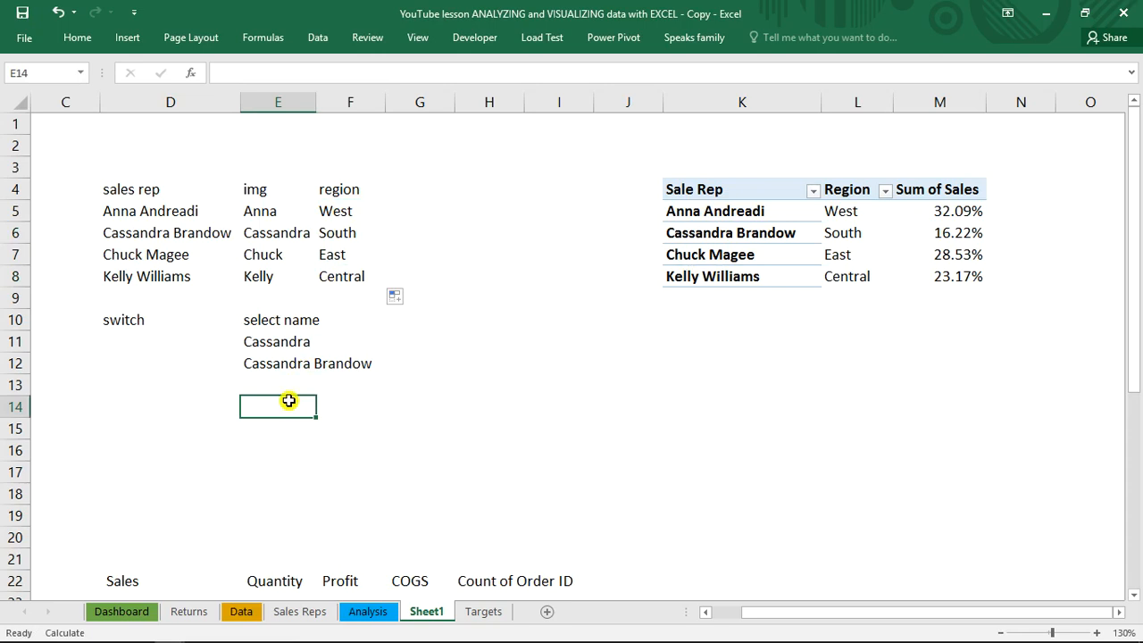
click(119, 611)
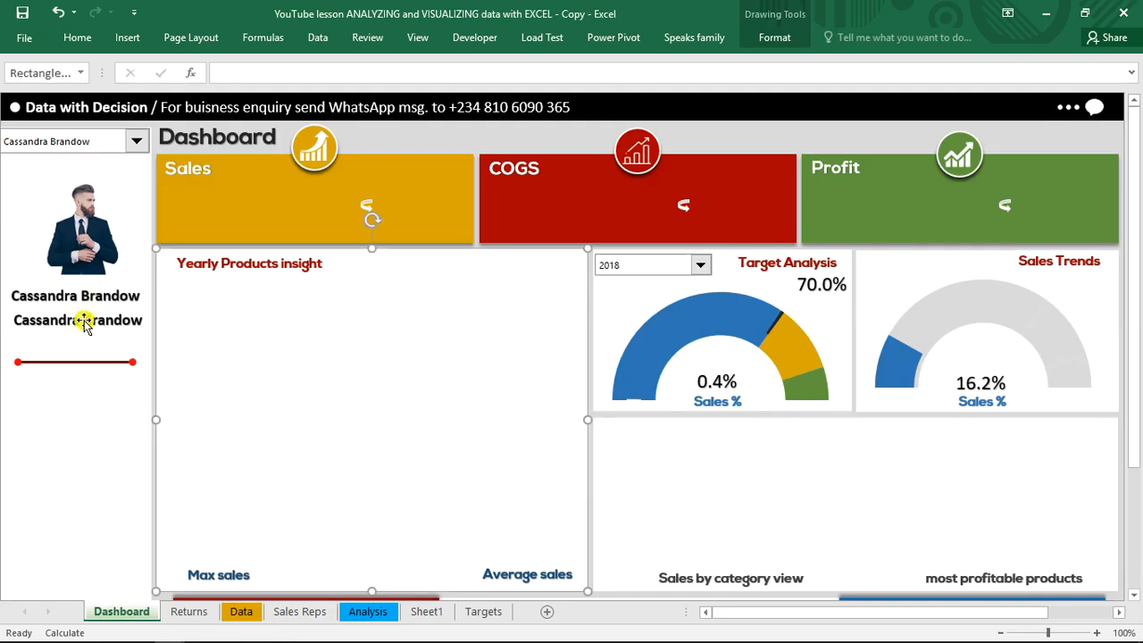
In Sheet1 cell E14, enter the partial text formula ="manager in the "& and park it as plain text with a leading space
click(423, 613)
text(=")
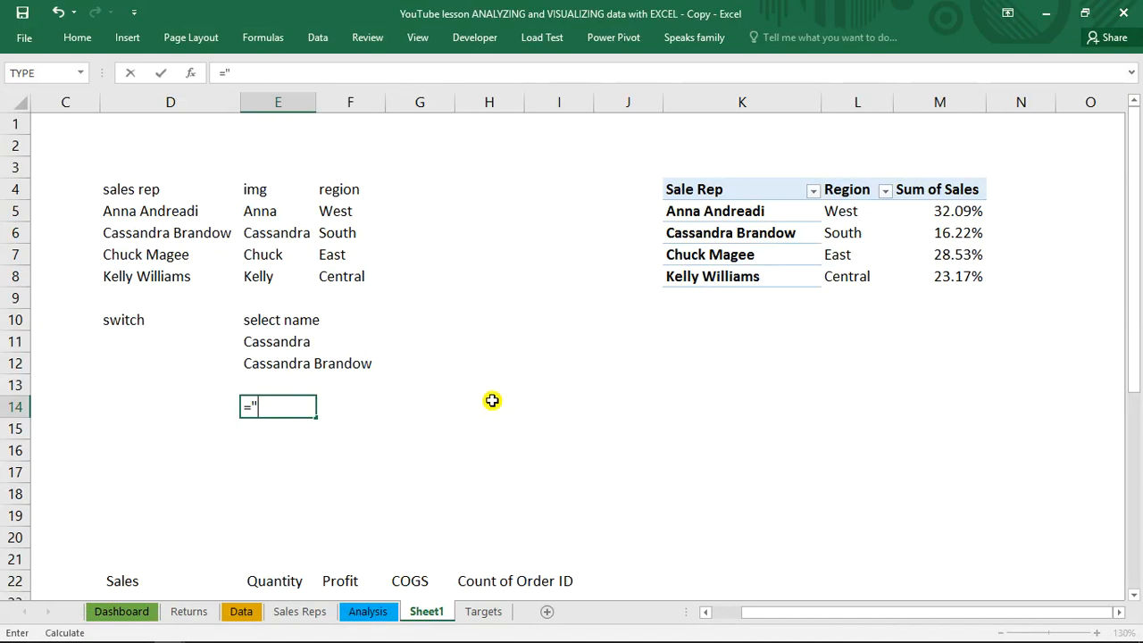
text(manager in the)
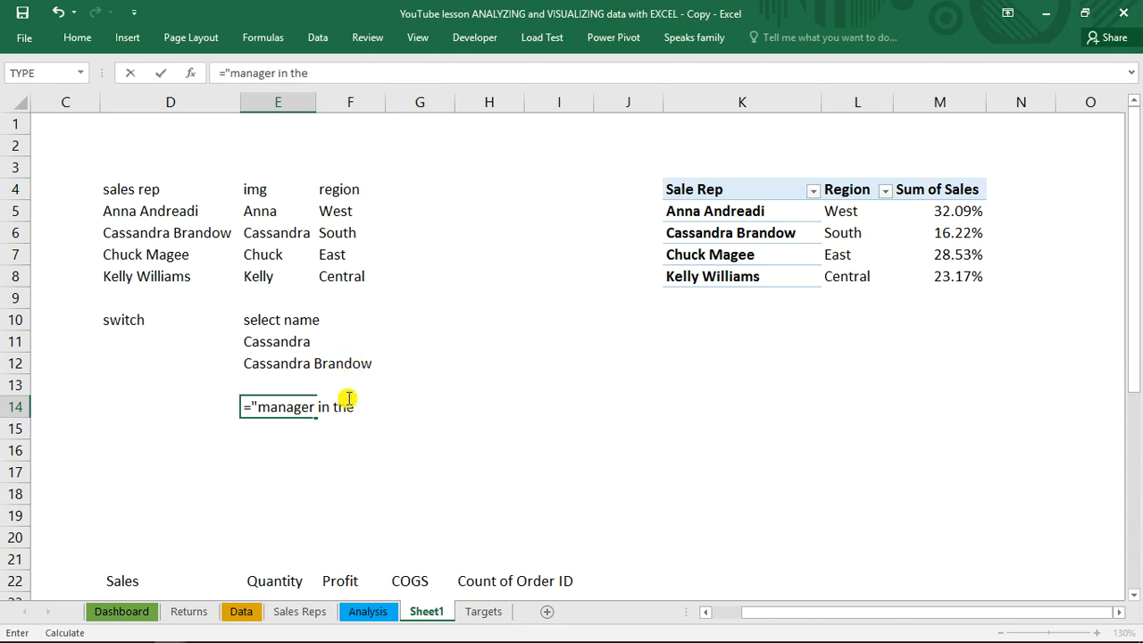
text(")
text("&)
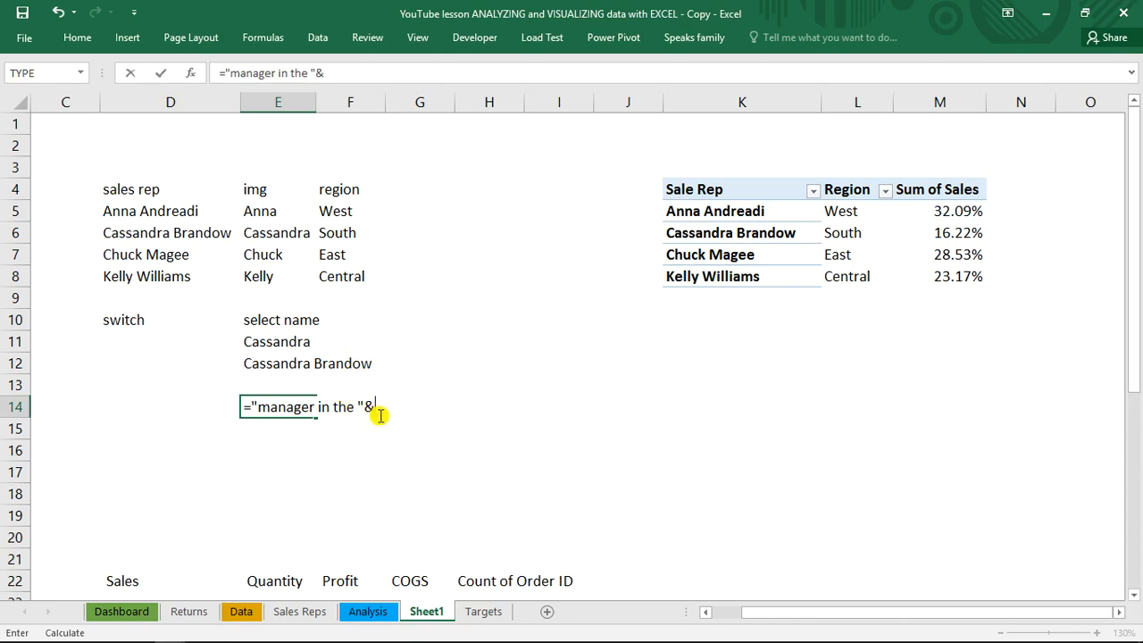
click(219, 74)
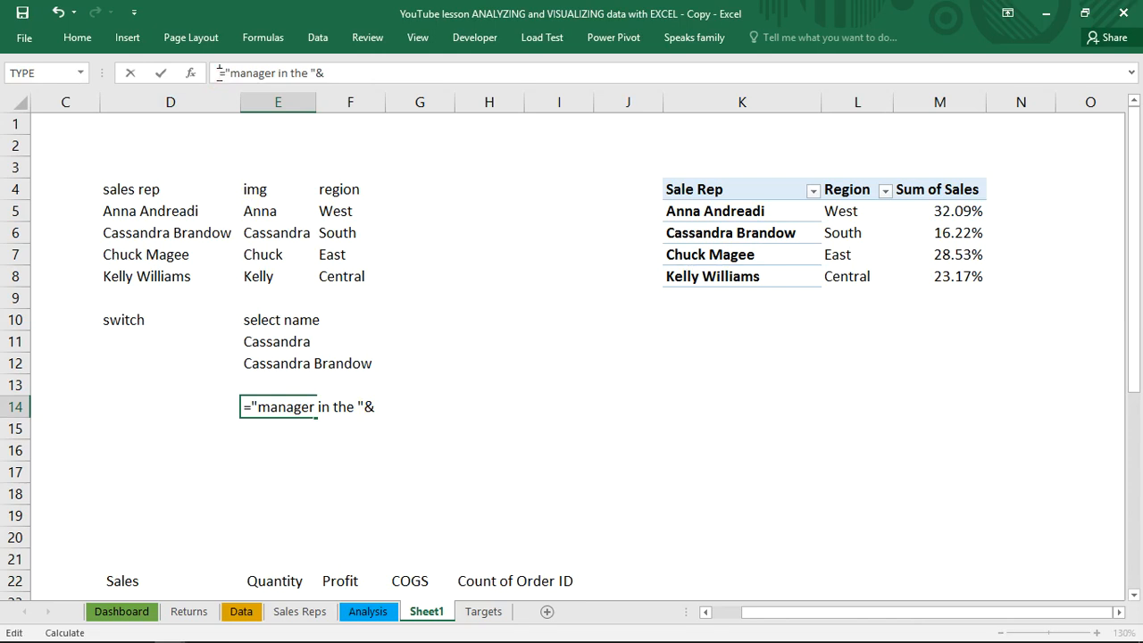
click(535, 242)
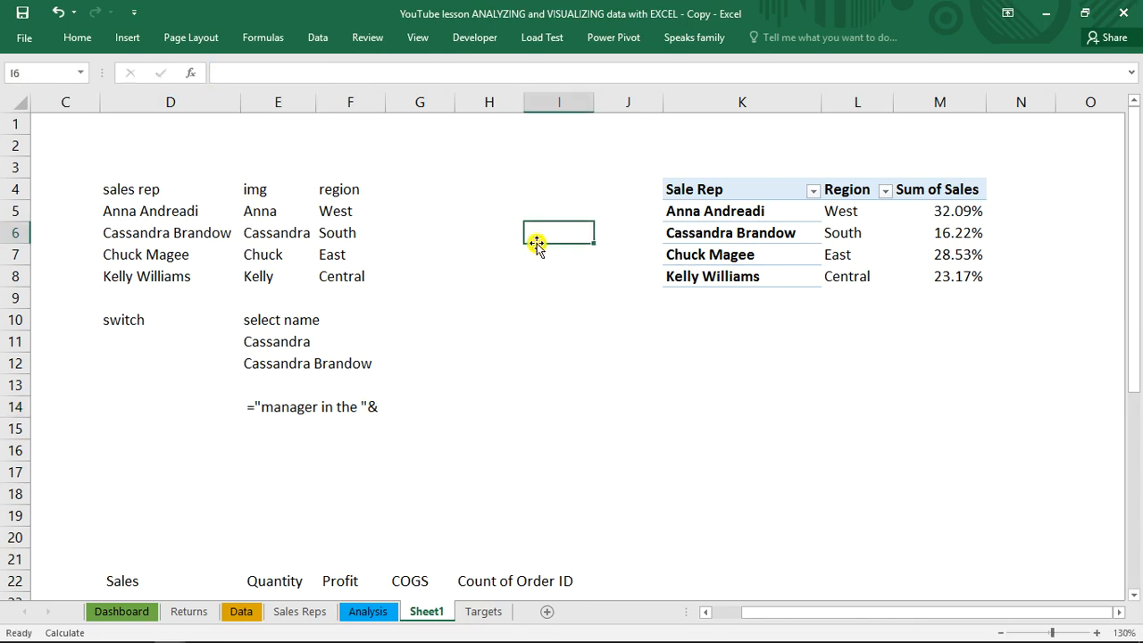
Replace the contents of cell E12 with the start of a VLOOKUP formula that uses E11 as the lookup value
click(272, 369)
click(268, 363)
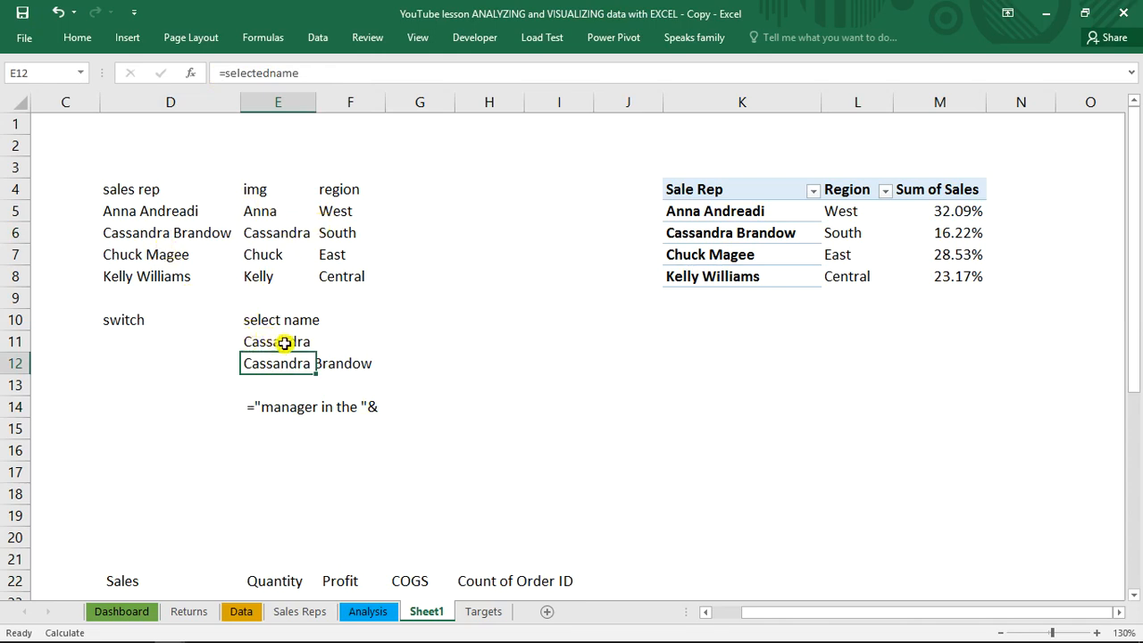
key(Delete)
text(=)
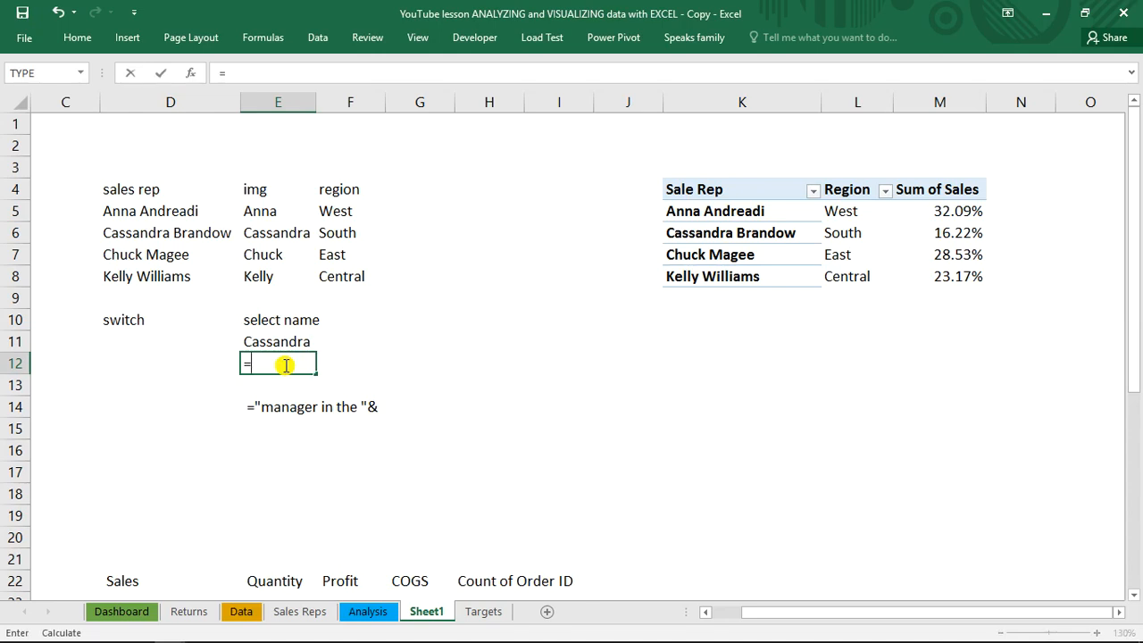
text(vl)
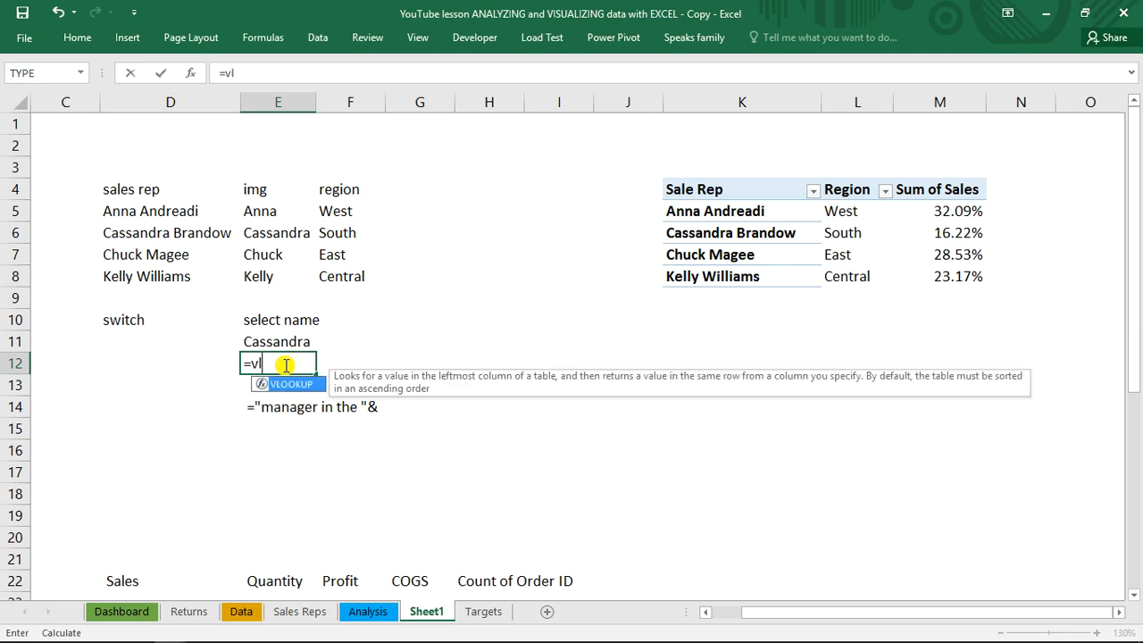
key(Tab)
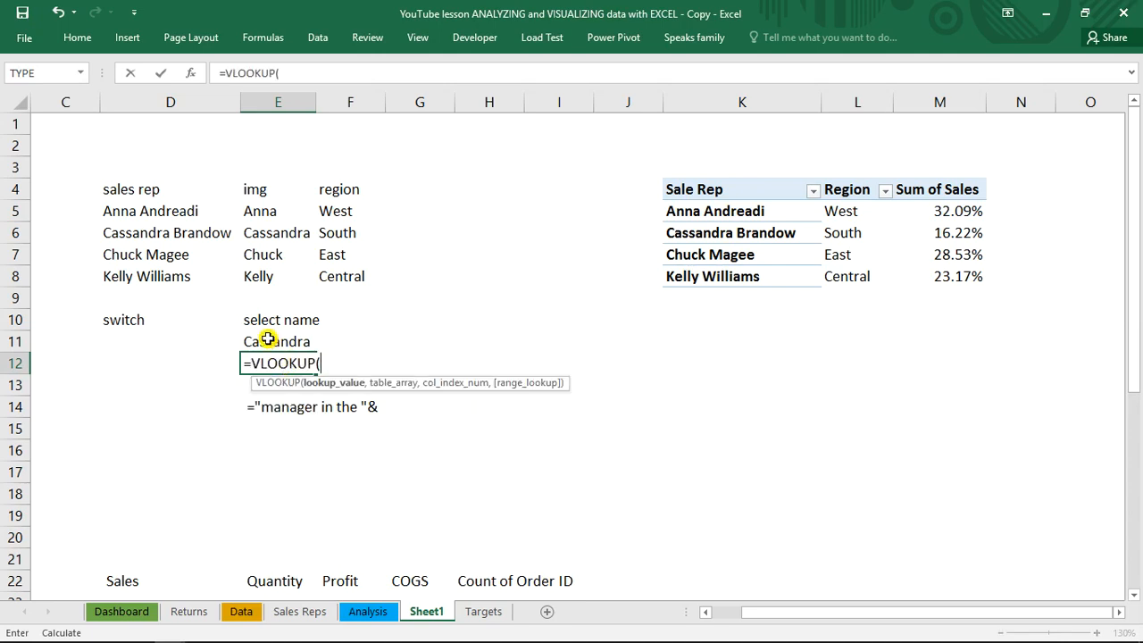
click(268, 340)
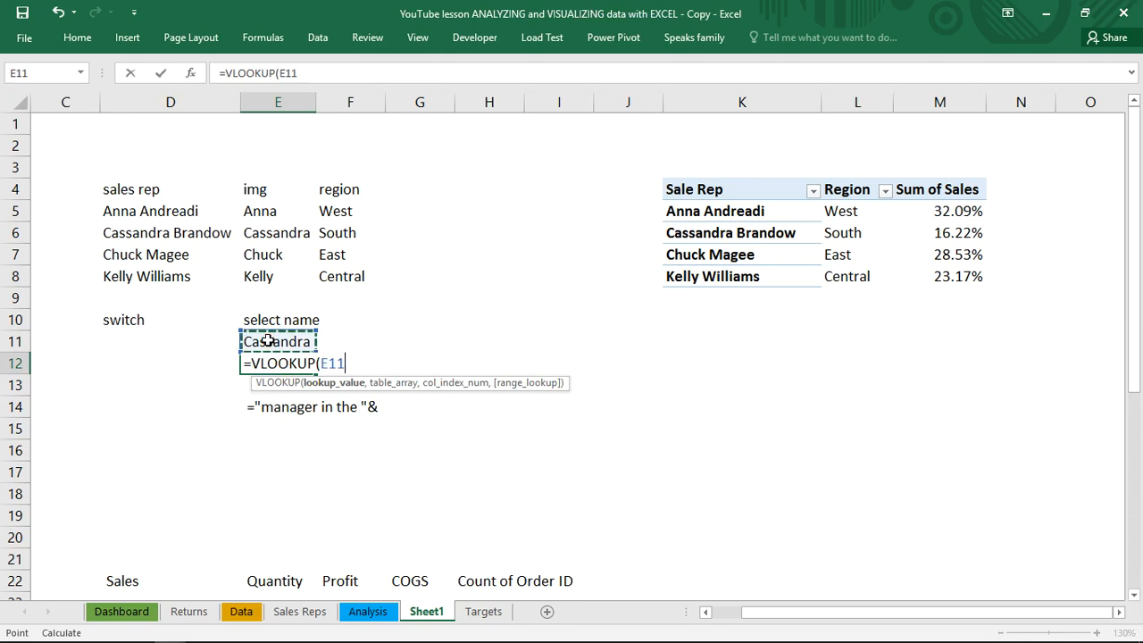
text(,)
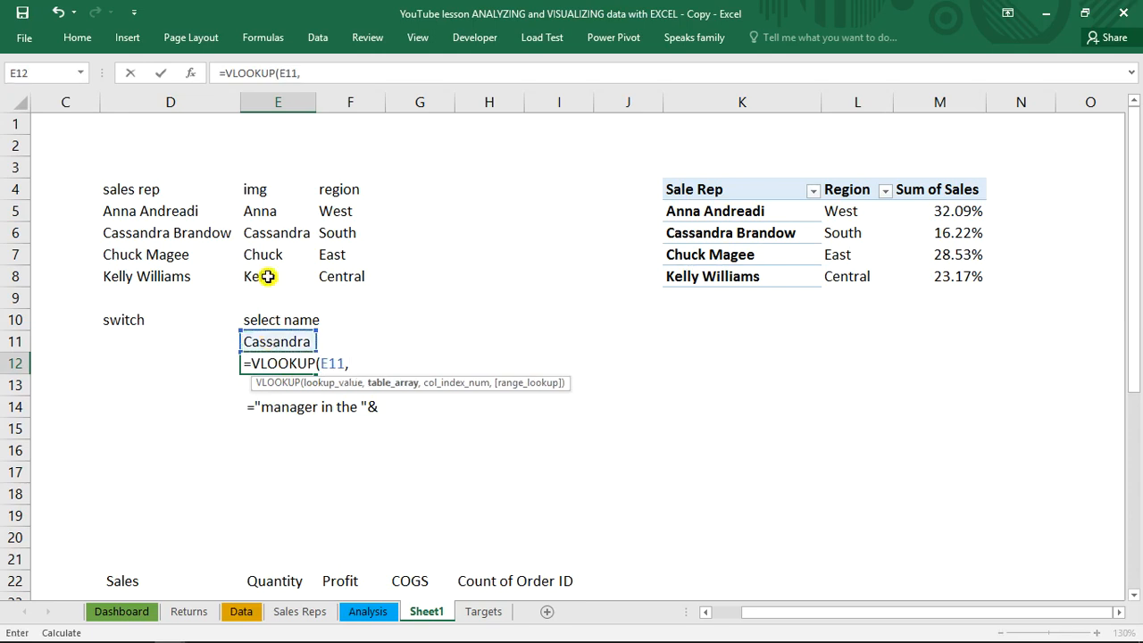
Complete the E12 formula with table array E5:F8, column index 2 and exact match 0, giving =VLOOKUP(E11,E5:F8,2,0)
drag(269, 215, 332, 279)
text(,2)
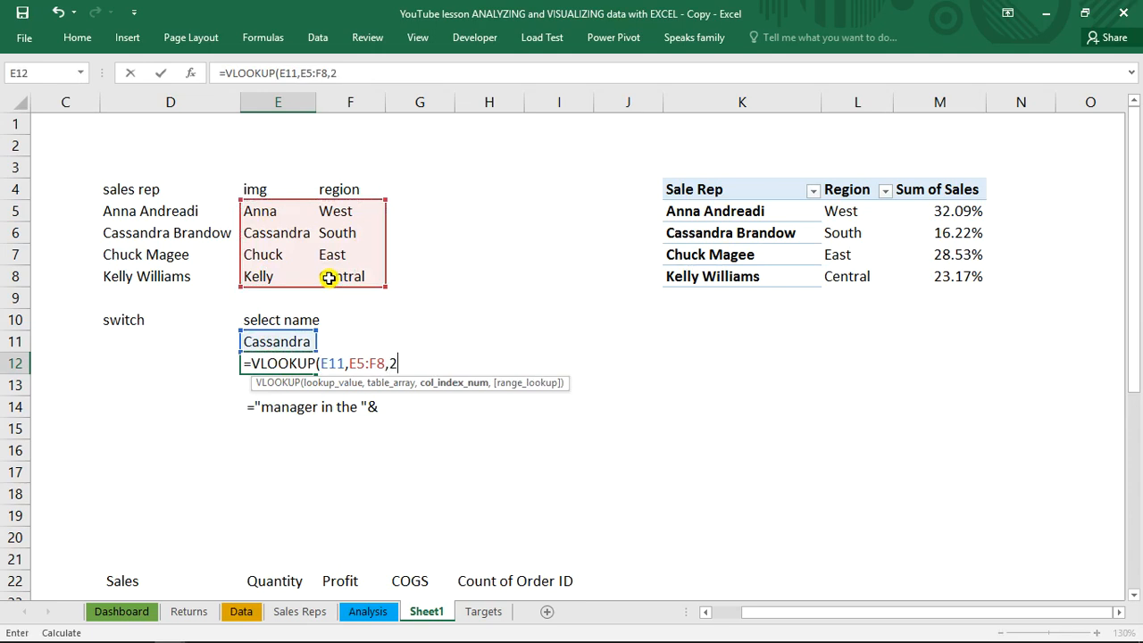
text(,0)
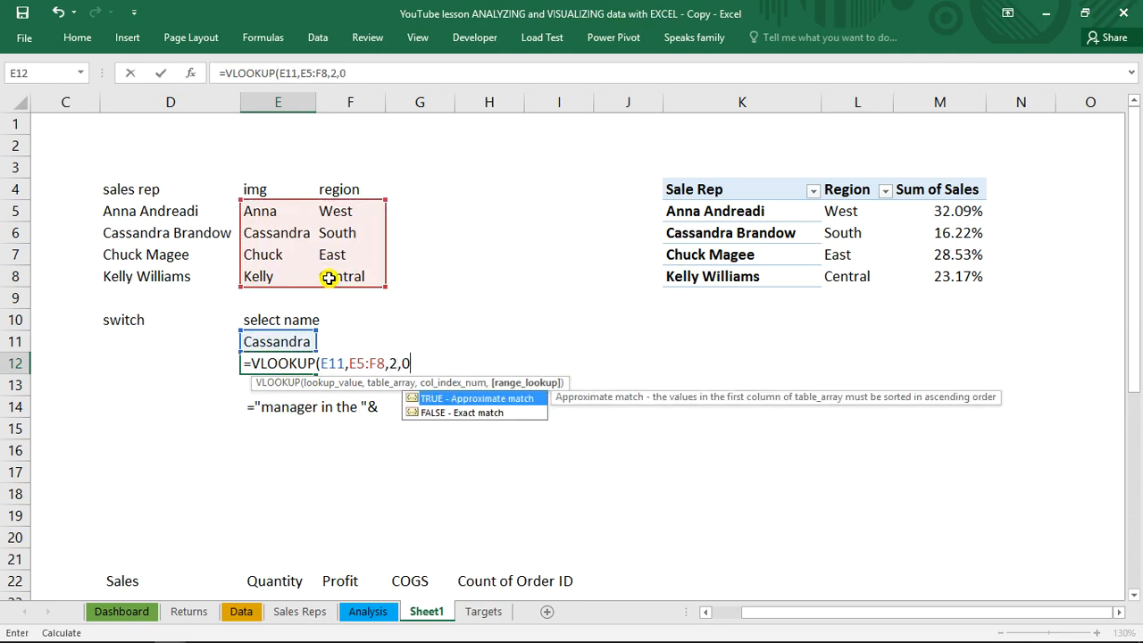
text())
key(Return)
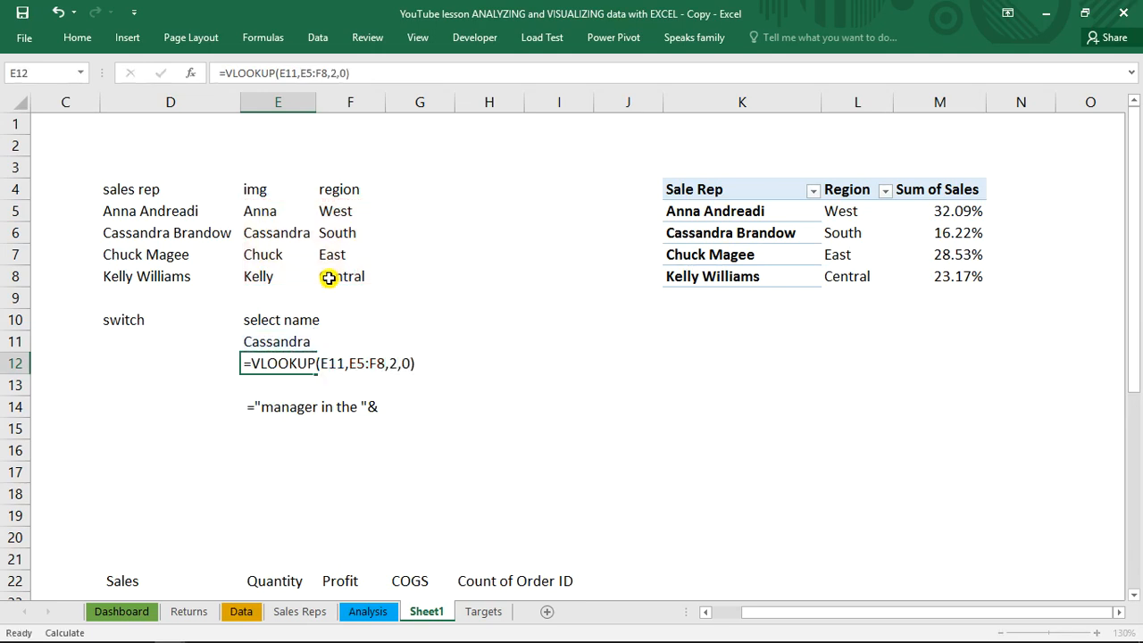
Turn the parked text in E14 back into a formula and append a reference to E12 after the ampersand
click(265, 360)
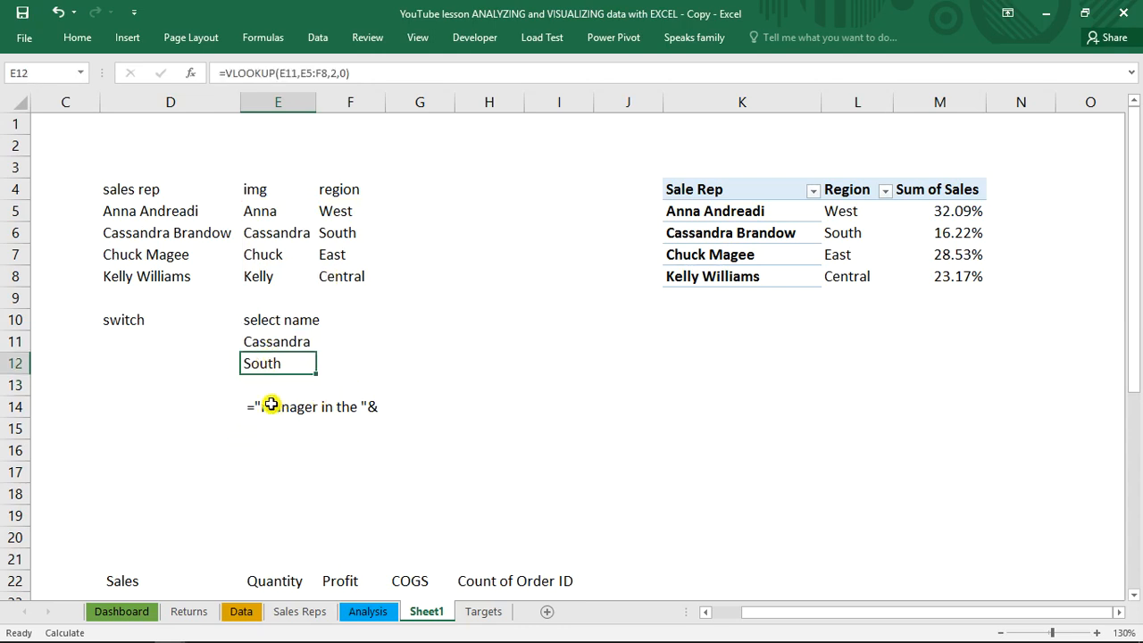
click(269, 403)
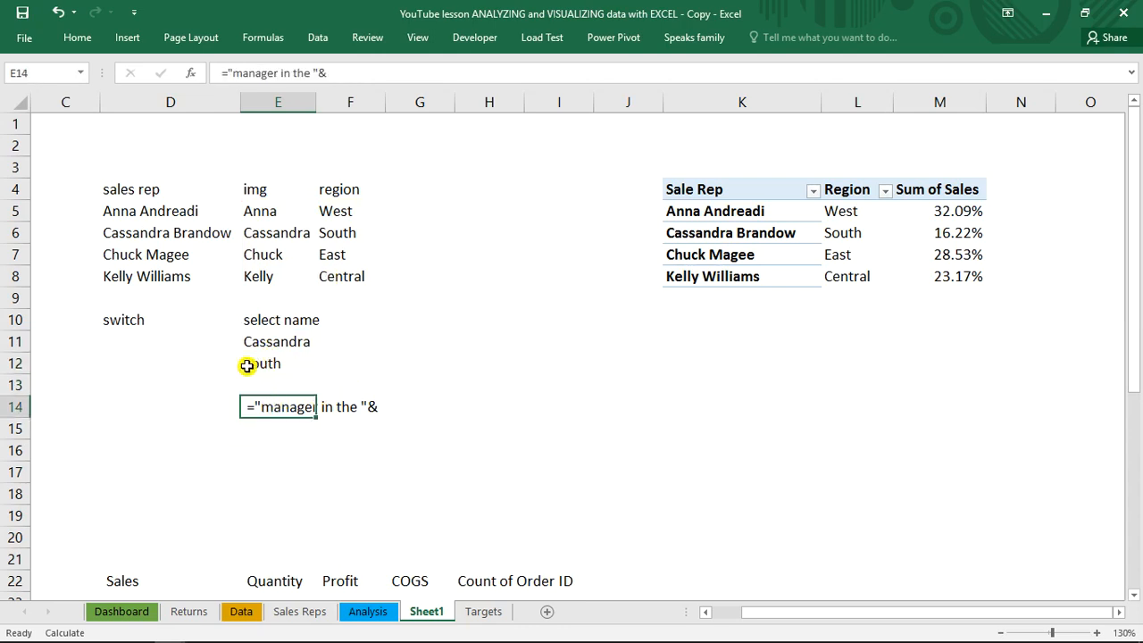
click(224, 73)
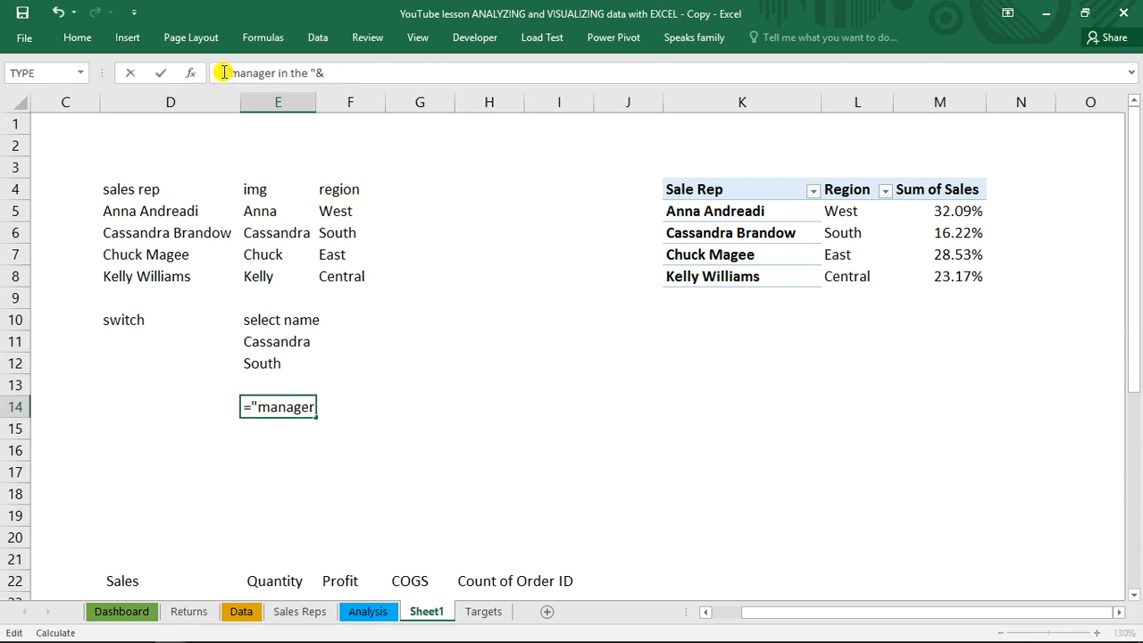
click(362, 72)
double_click(305, 407)
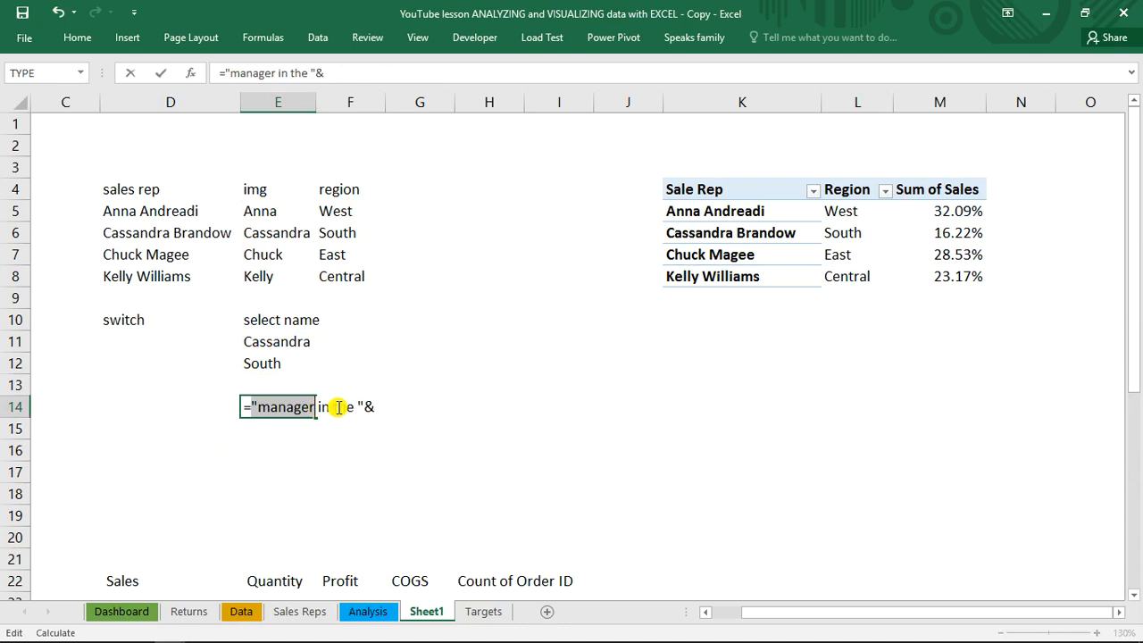
click(377, 406)
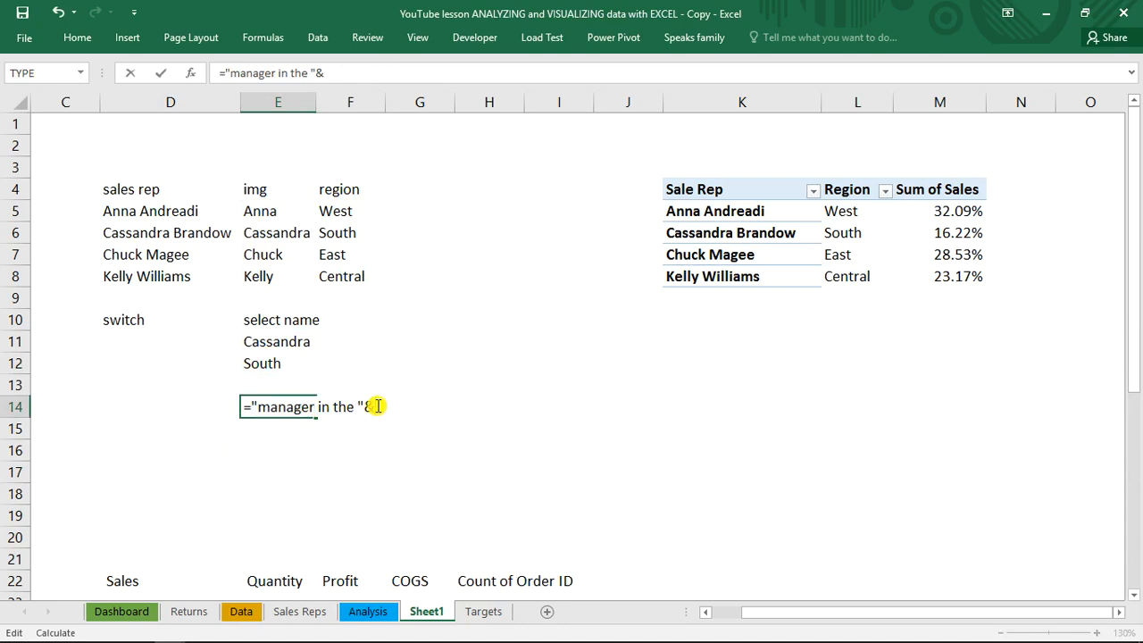
click(273, 363)
click(273, 364)
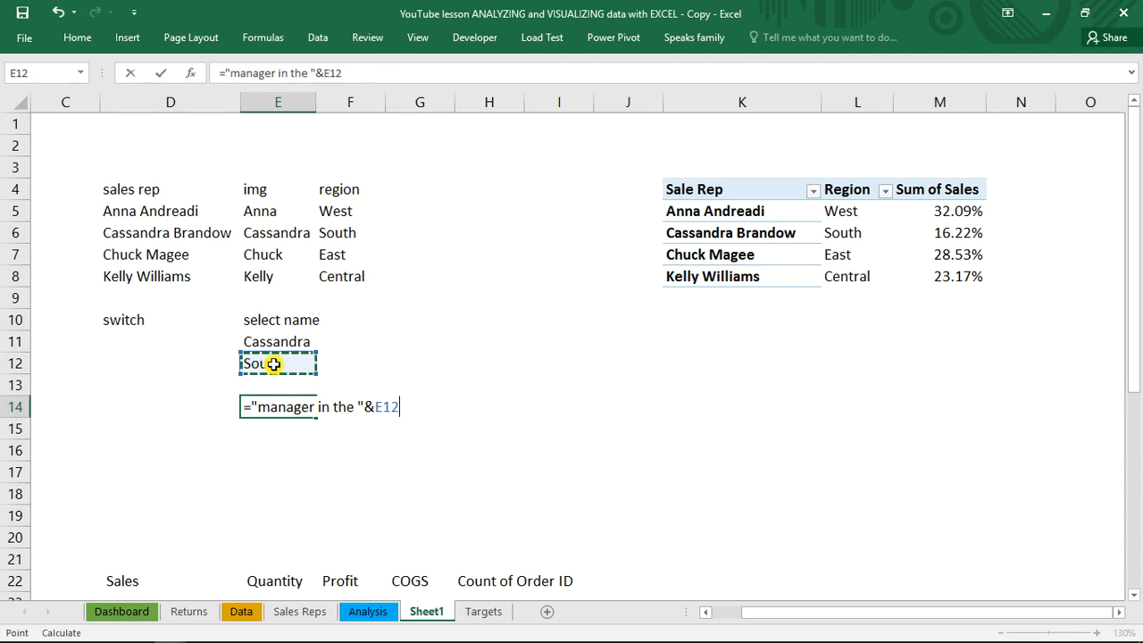
Complete the E14 formula by appending the text " Region", giving ="manager in the "&E12&" Region"
text(&)
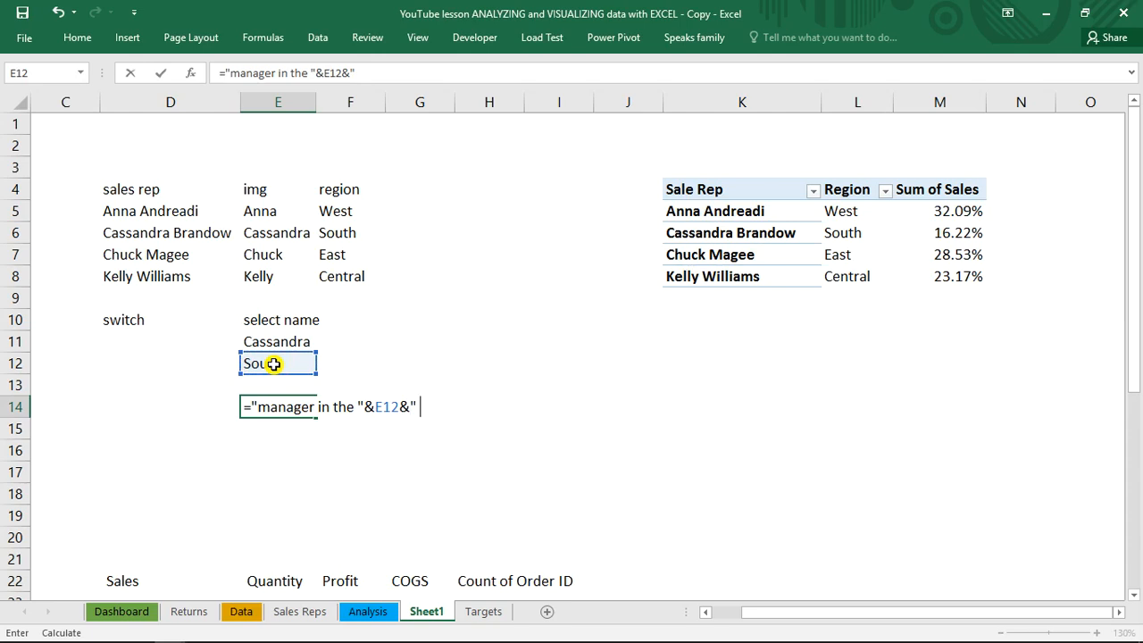
text(" Region")
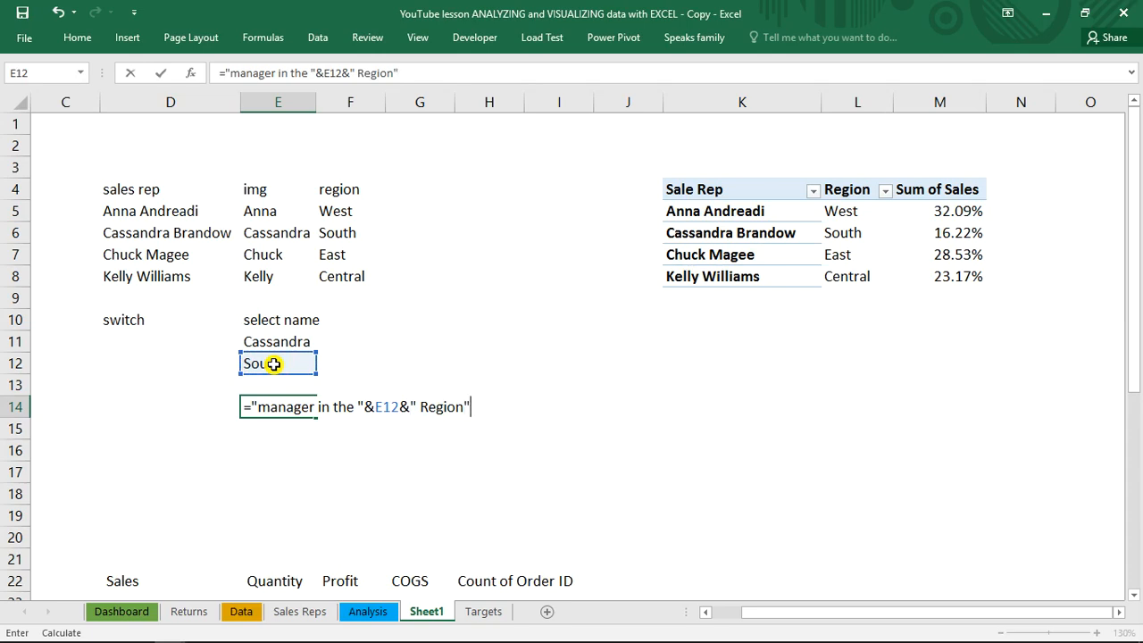
key(Return)
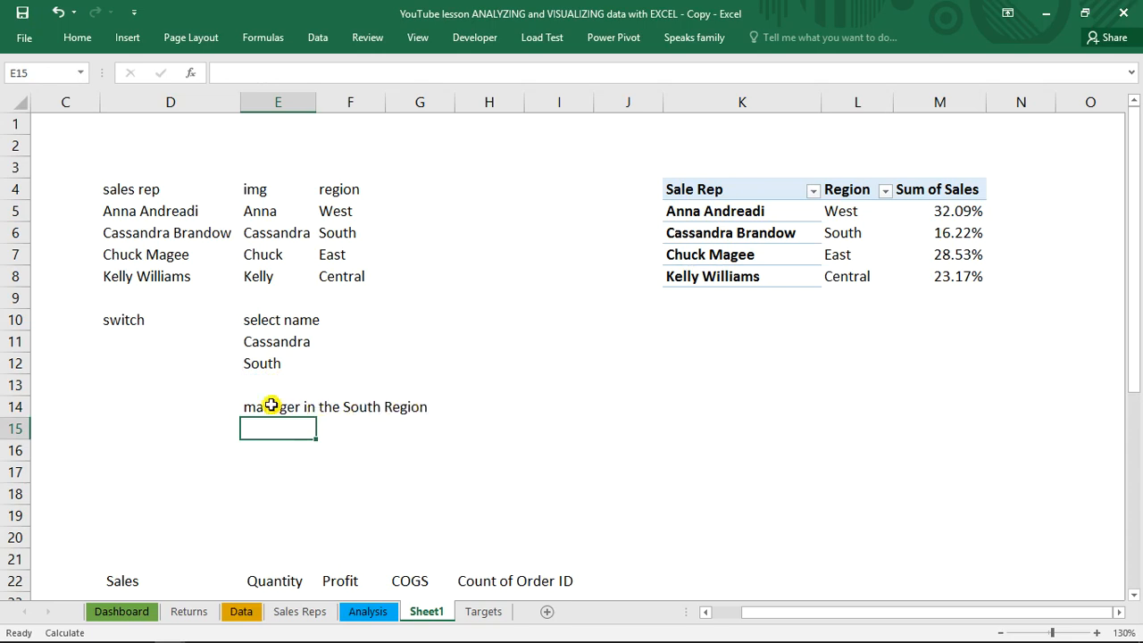
Wrap the E12 reference in UPPER so the E14 formula reads ="manager in the "&UPPER(E12)&" Region"
click(271, 406)
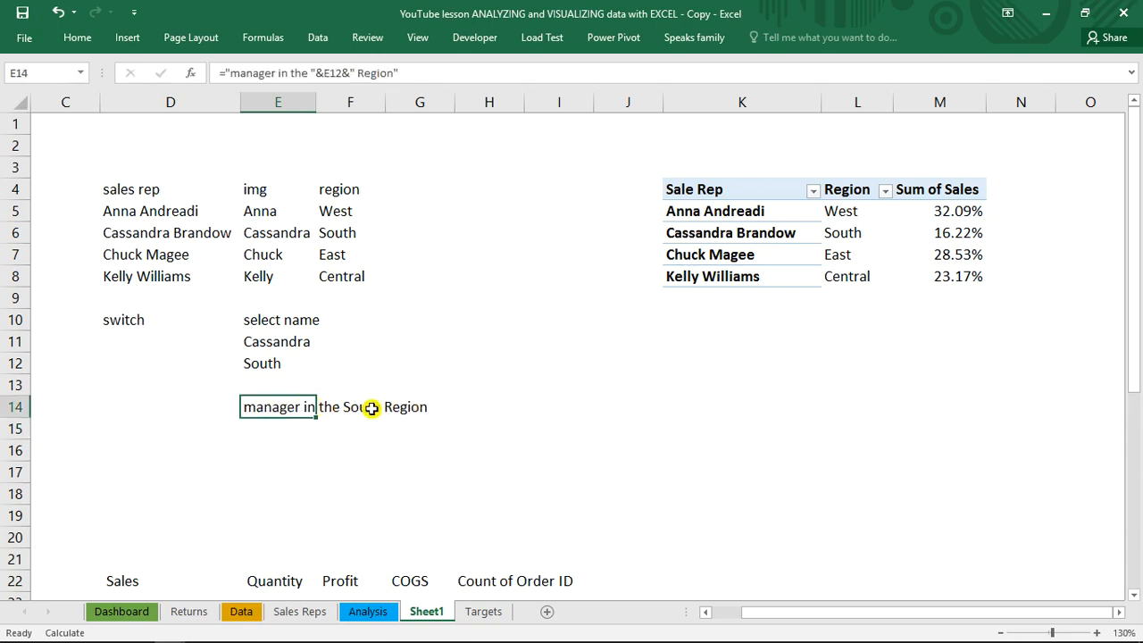
double_click(263, 408)
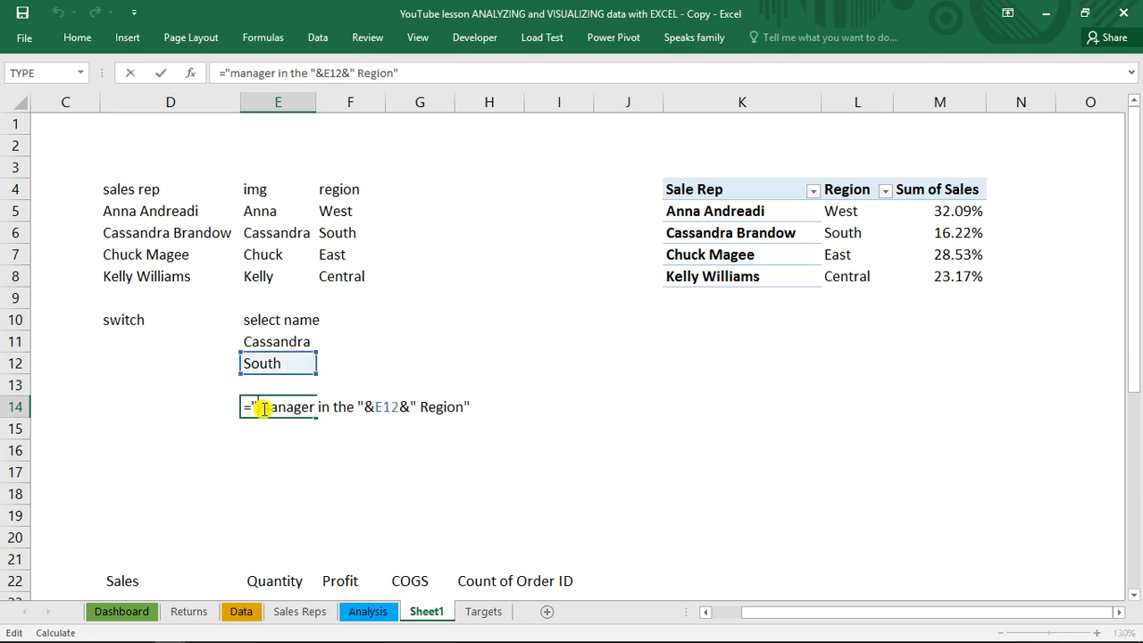
click(373, 408)
text(upp)
key(Tab)
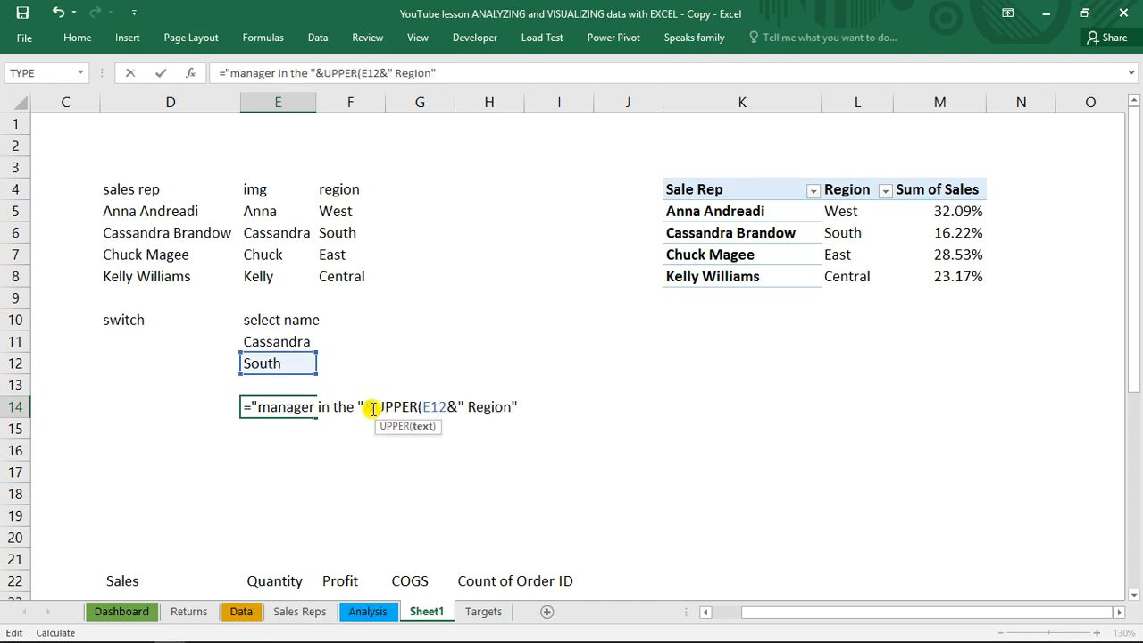
text())
key(Return)
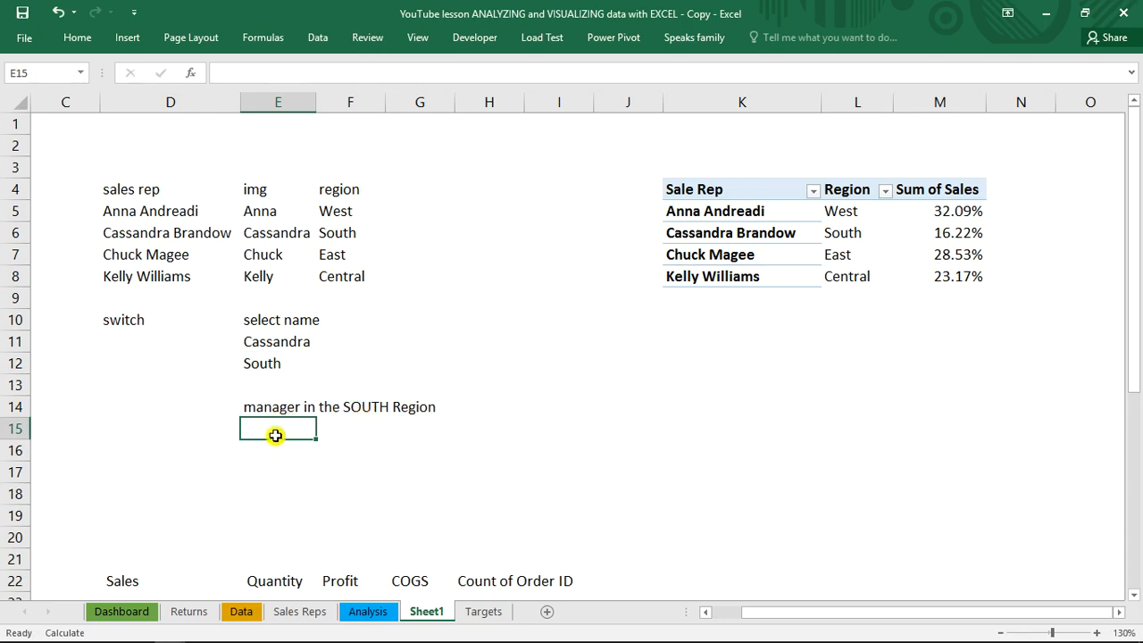
Define the name comment for cell E14
click(258, 408)
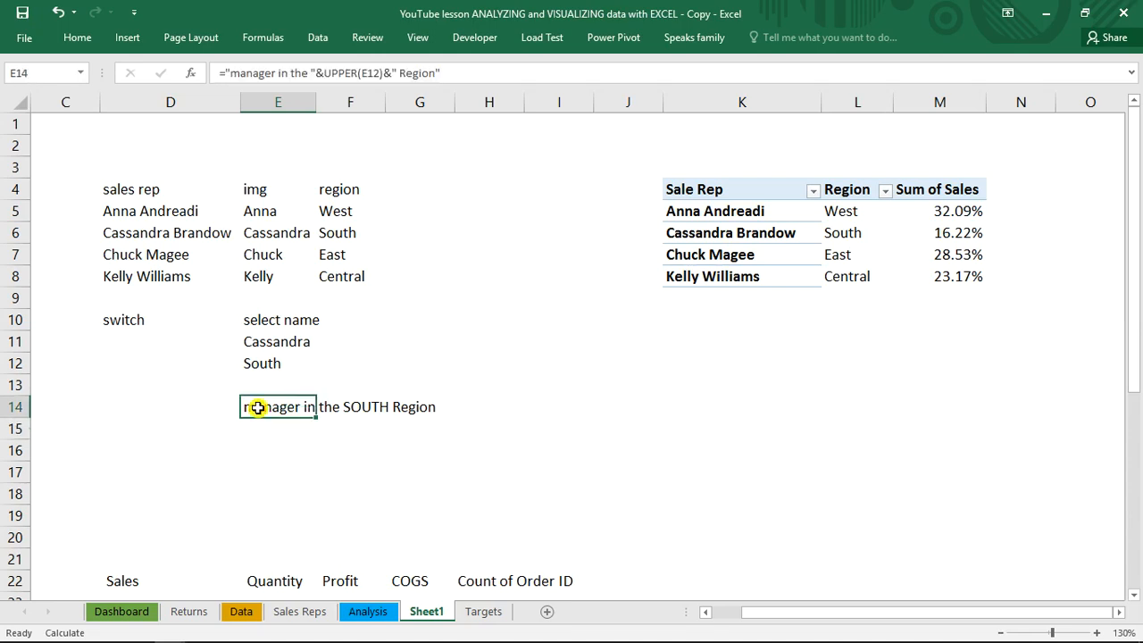
click(54, 74)
text(con)
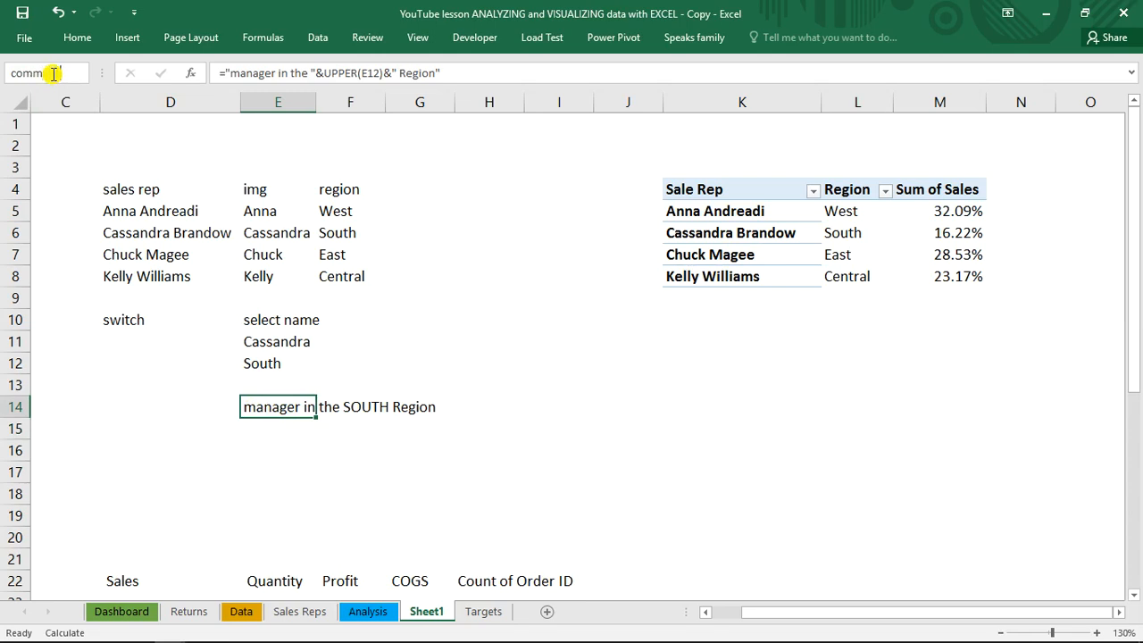
On the Dashboard sheet, link the lower duplicate name text box to =comment and narrow it to fit the sidebar
click(127, 613)
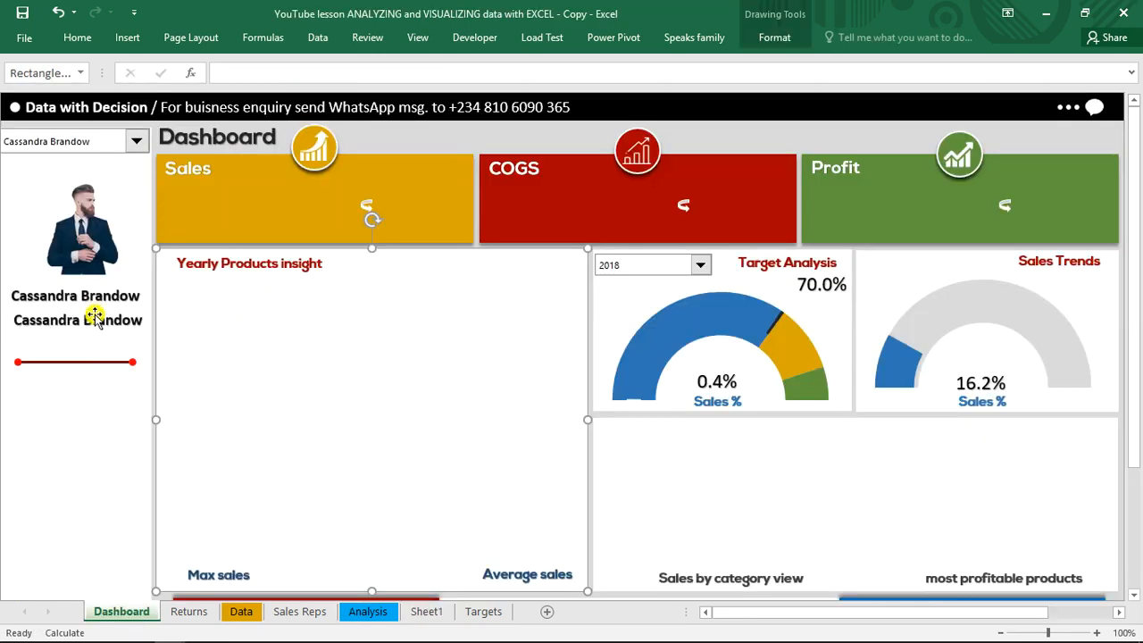
click(95, 317)
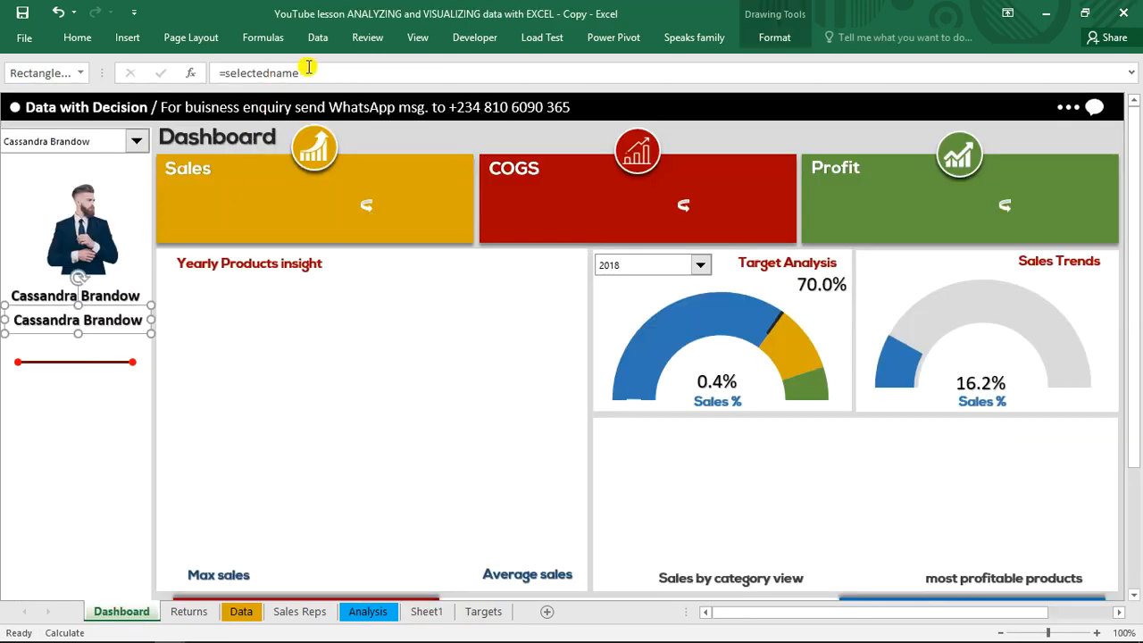
drag(299, 72, 225, 71)
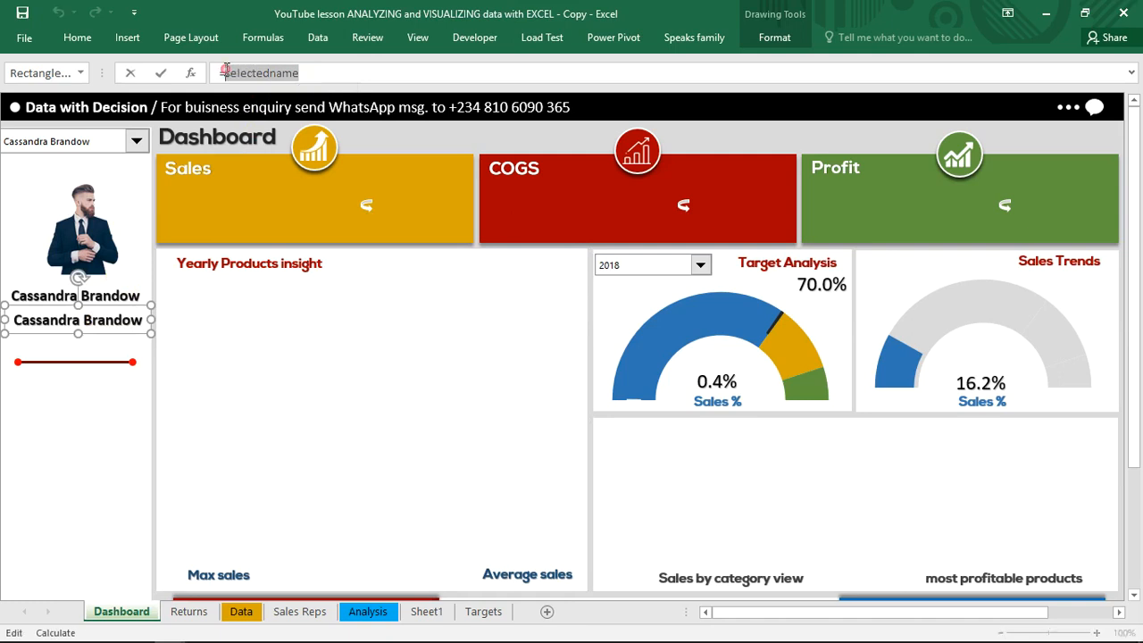
text(=comm)
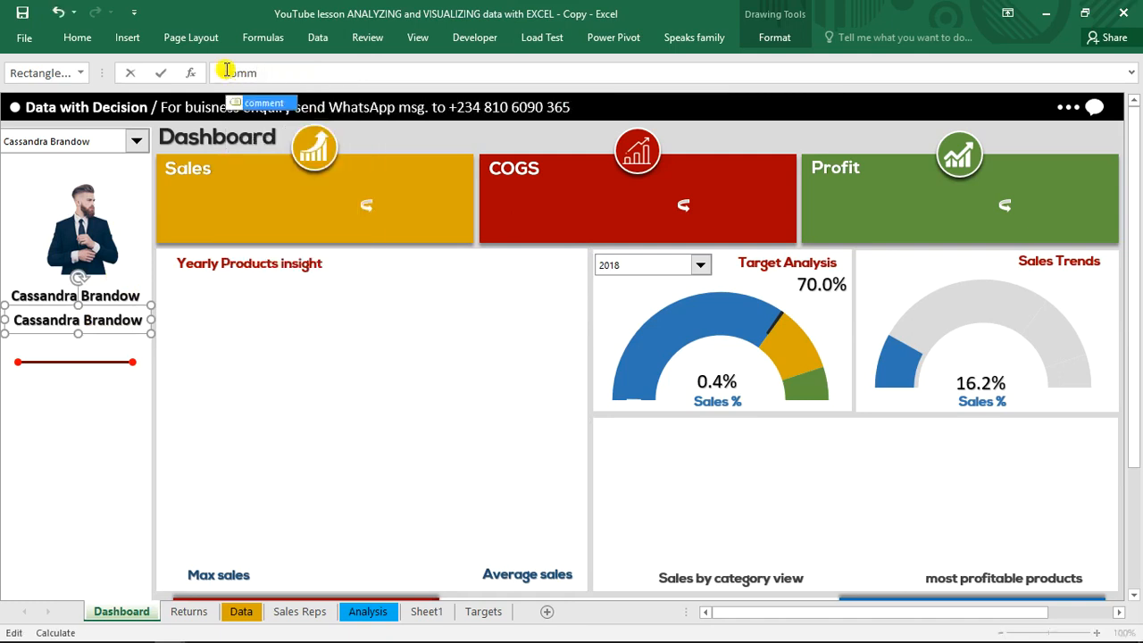
key(Tab)
key(Return)
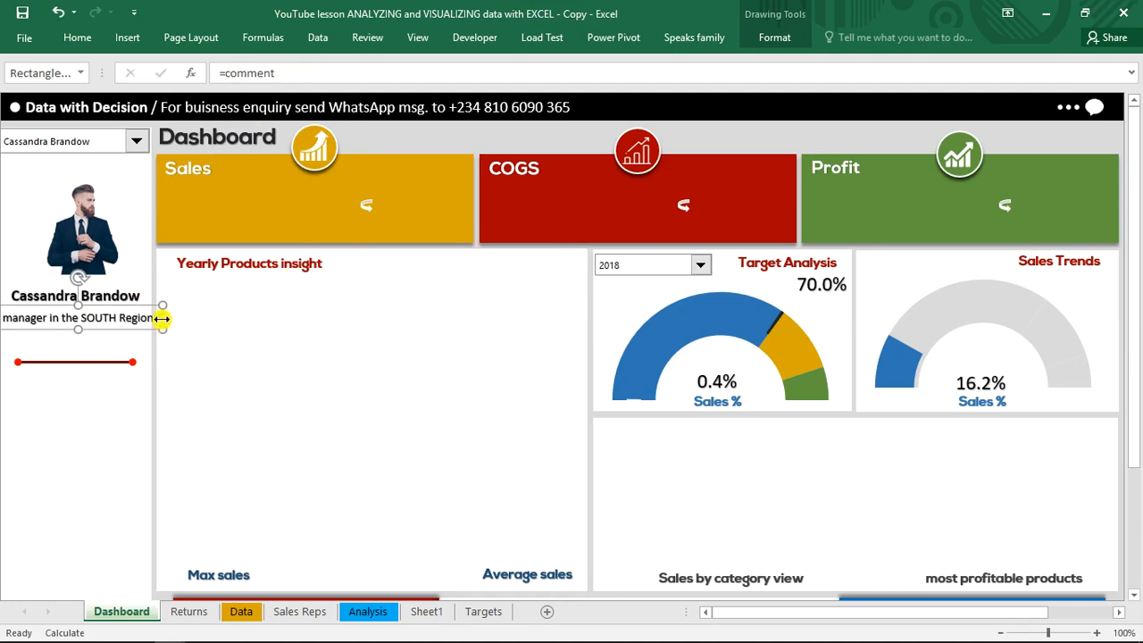
drag(162, 317, 141, 320)
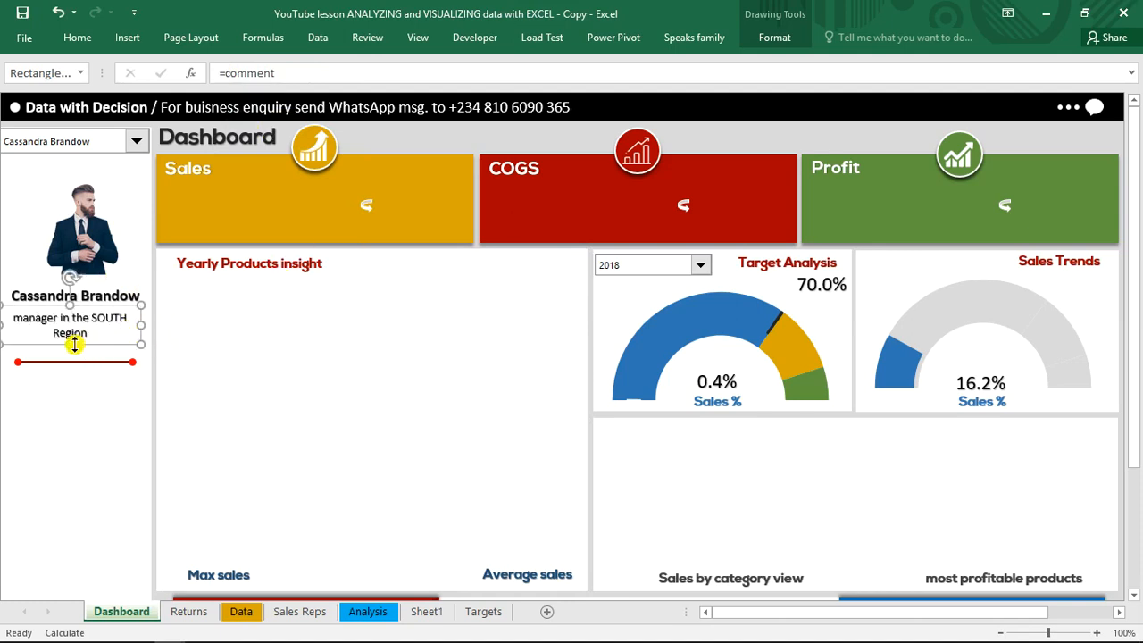
Move the manager comment text box slightly down below the sales rep's name, and deselect it
drag(93, 345, 93, 346)
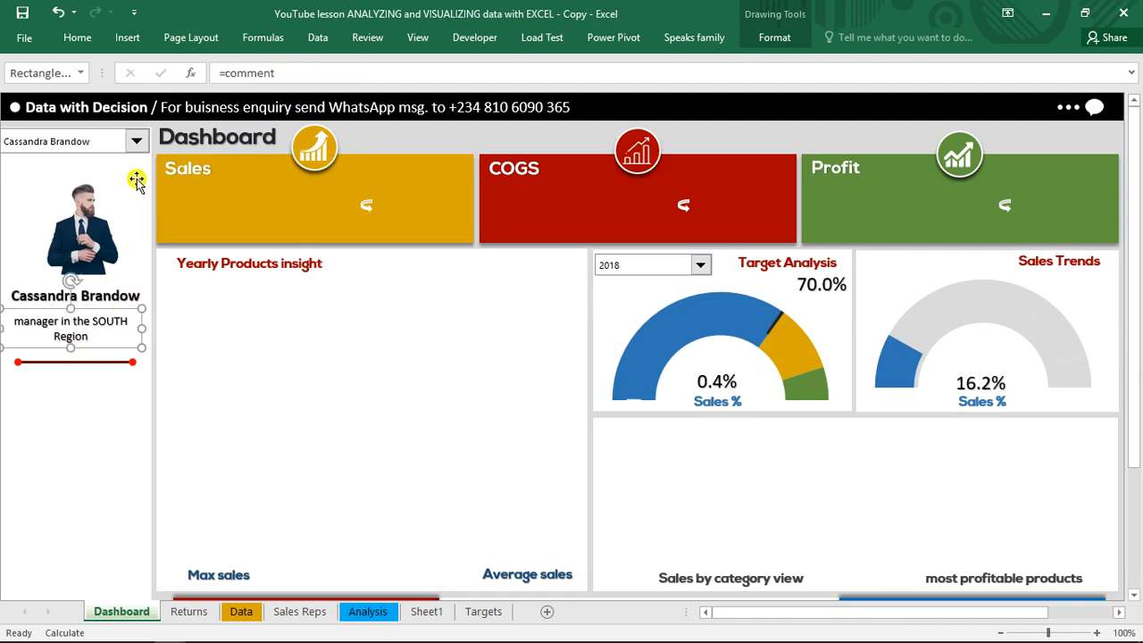
click(412, 148)
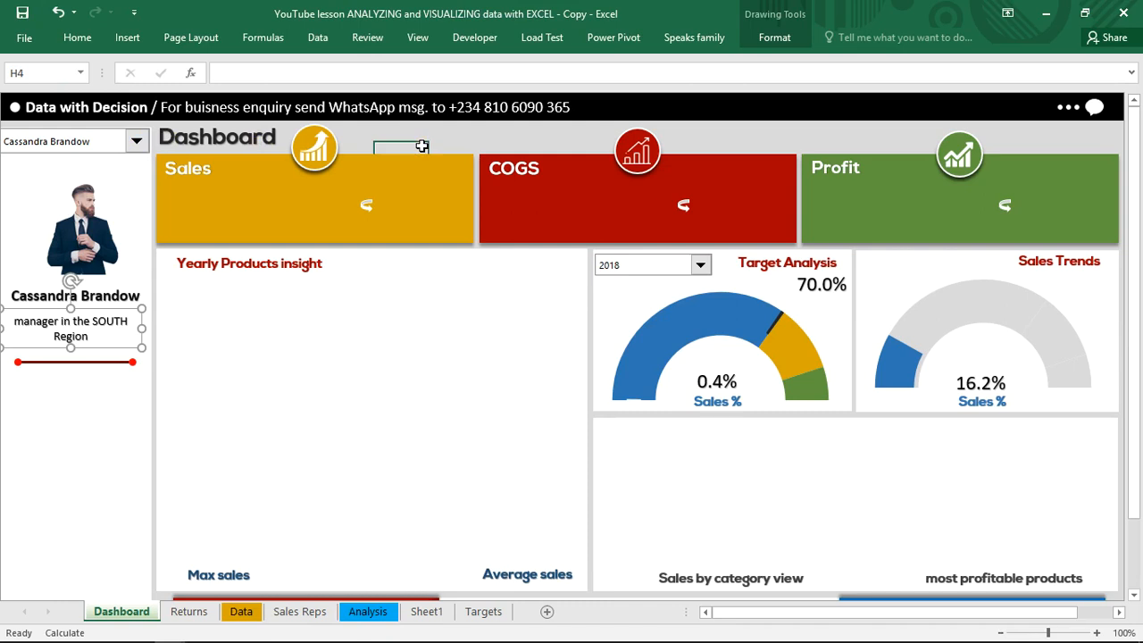
Test the sidebar photo, name and comment by choosing the third and the last sales rep in the selector
click(135, 141)
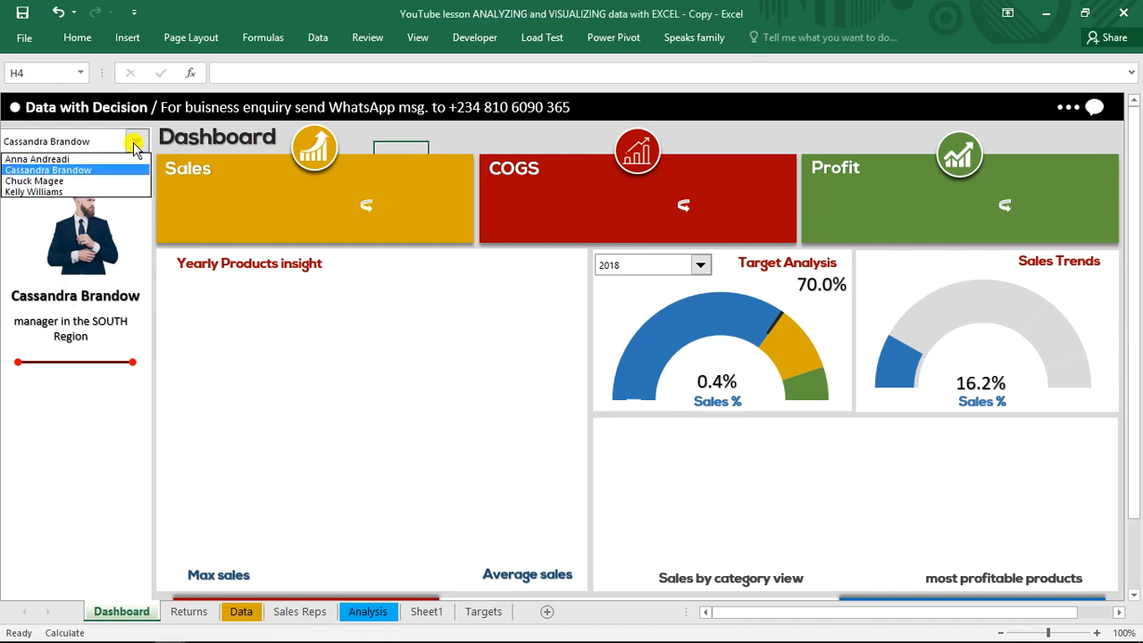
click(89, 172)
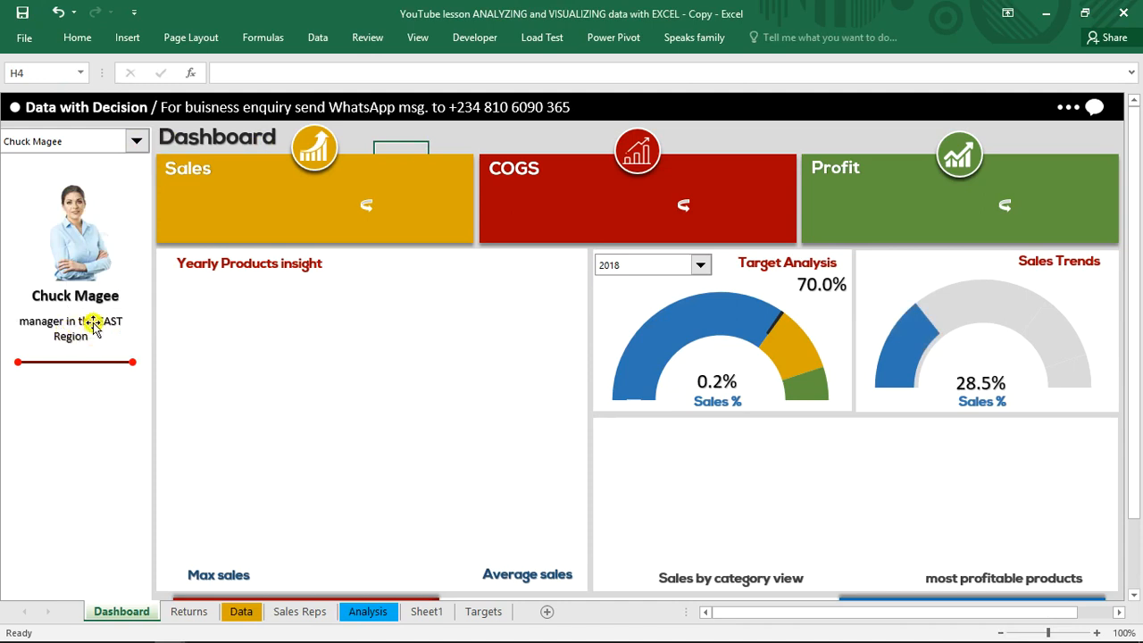
click(136, 141)
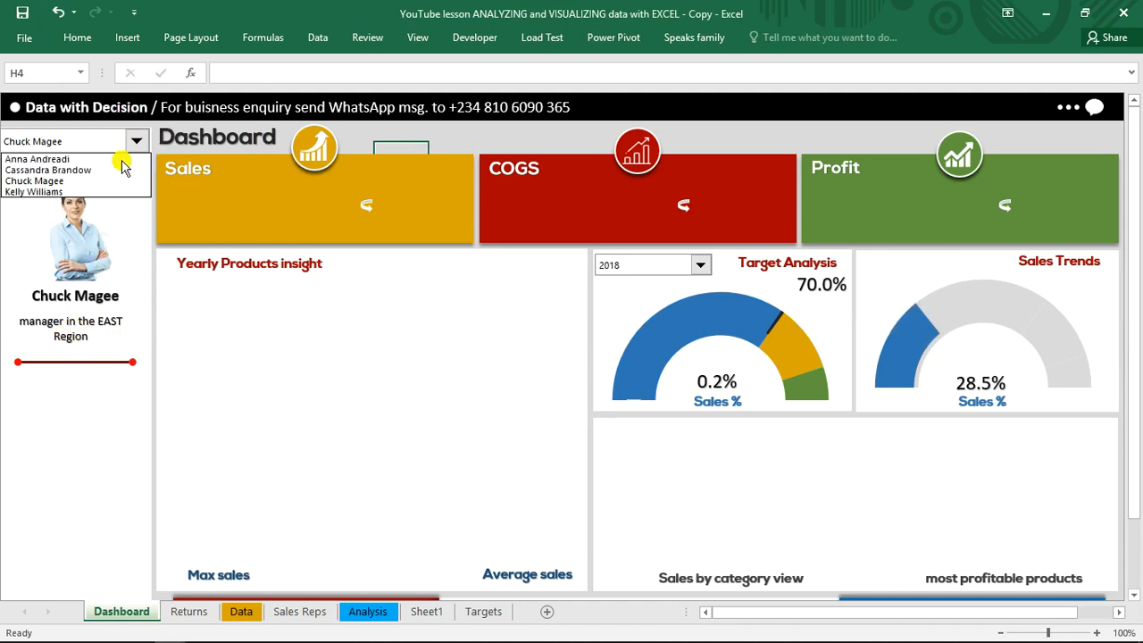
click(102, 192)
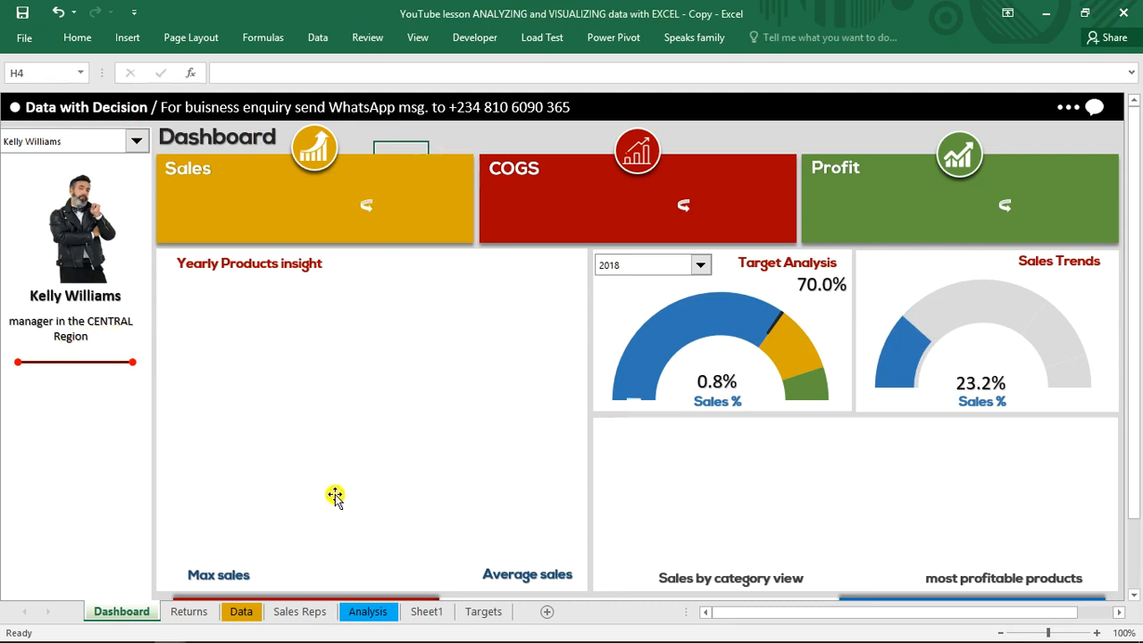
Copy the Sheet1 row 22 labels from Sales to Count of Order ID and paste them starting at cell P21
click(427, 612)
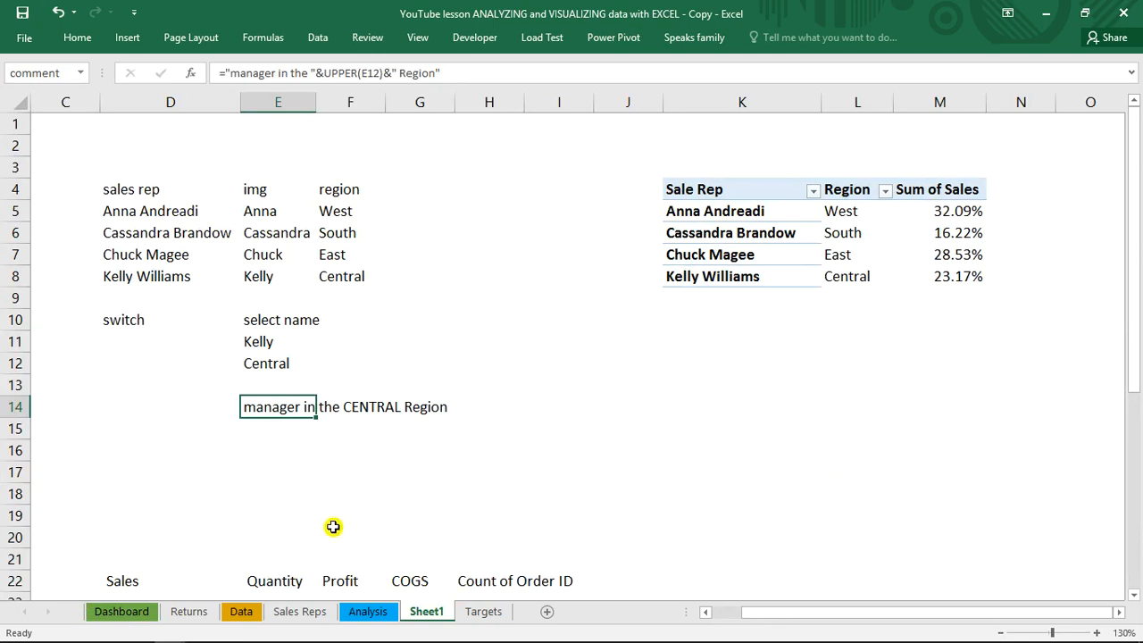
drag(122, 588, 550, 581)
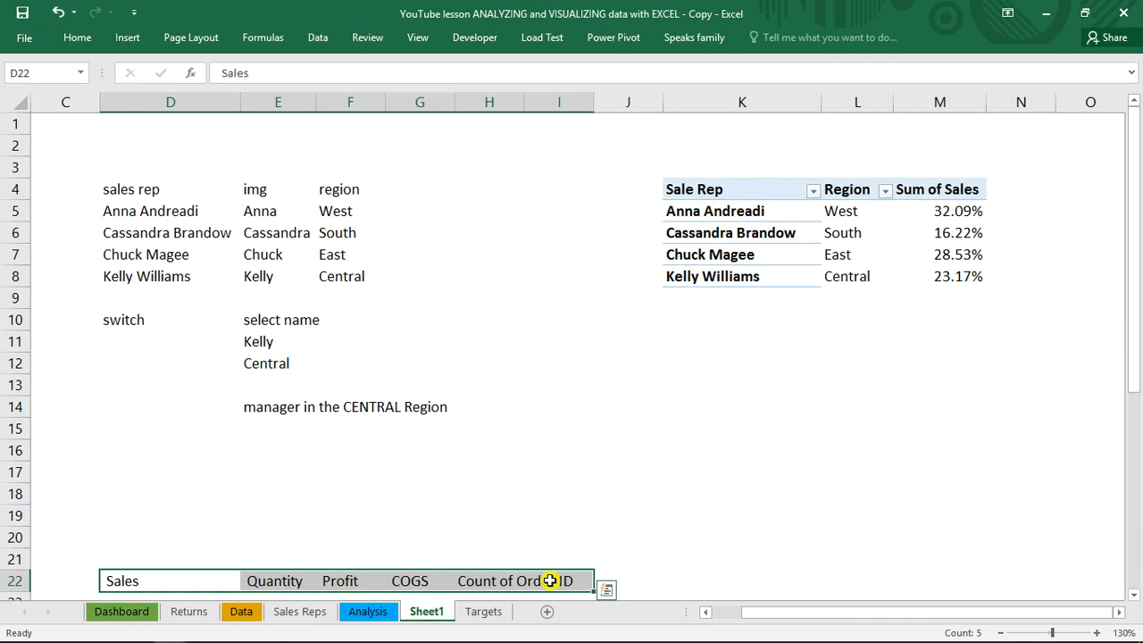
key(ctrl+c)
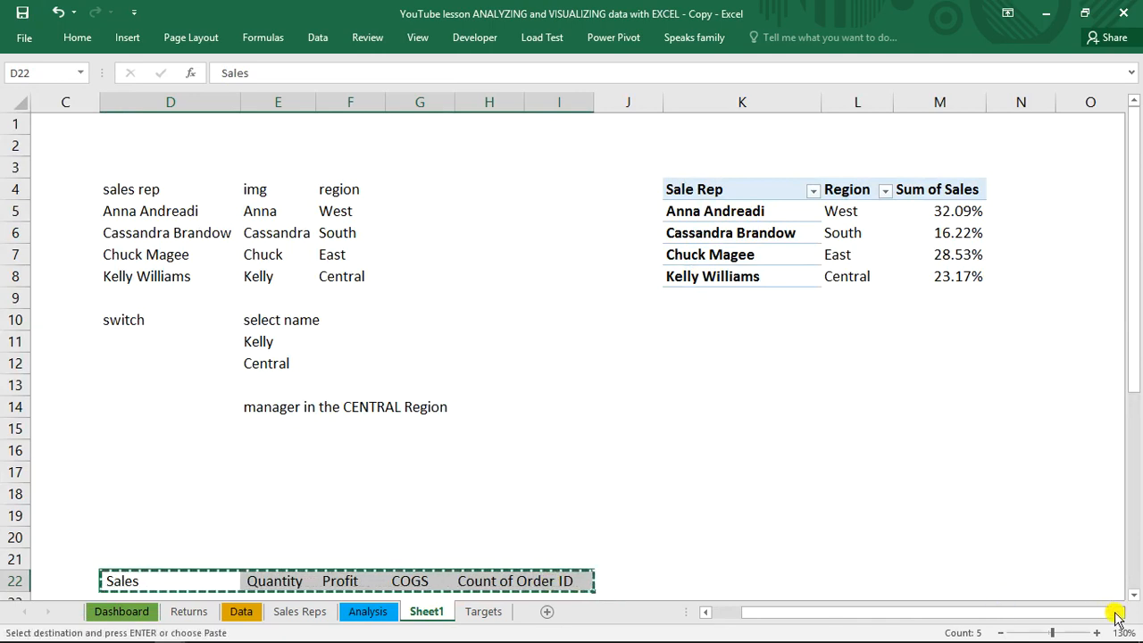
click(1118, 613)
click(1118, 614)
click(1118, 614)
click(1118, 614)
click(1118, 614)
click(1118, 614)
click(1118, 614)
click(1118, 614)
click(1118, 614)
click(1118, 614)
click(319, 515)
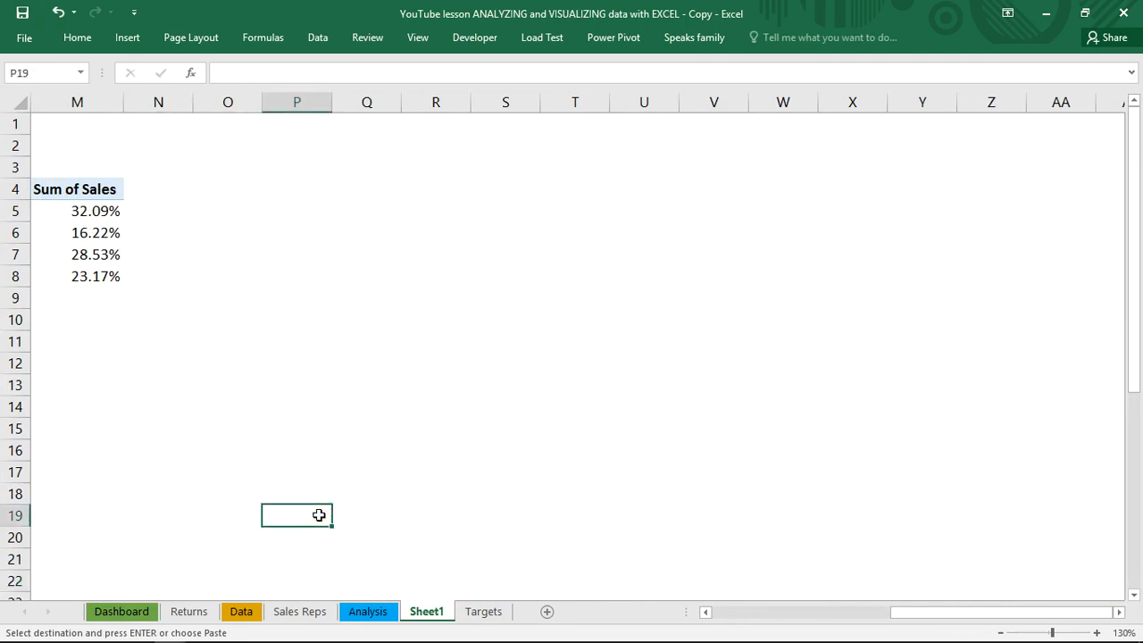
click(301, 543)
click(303, 553)
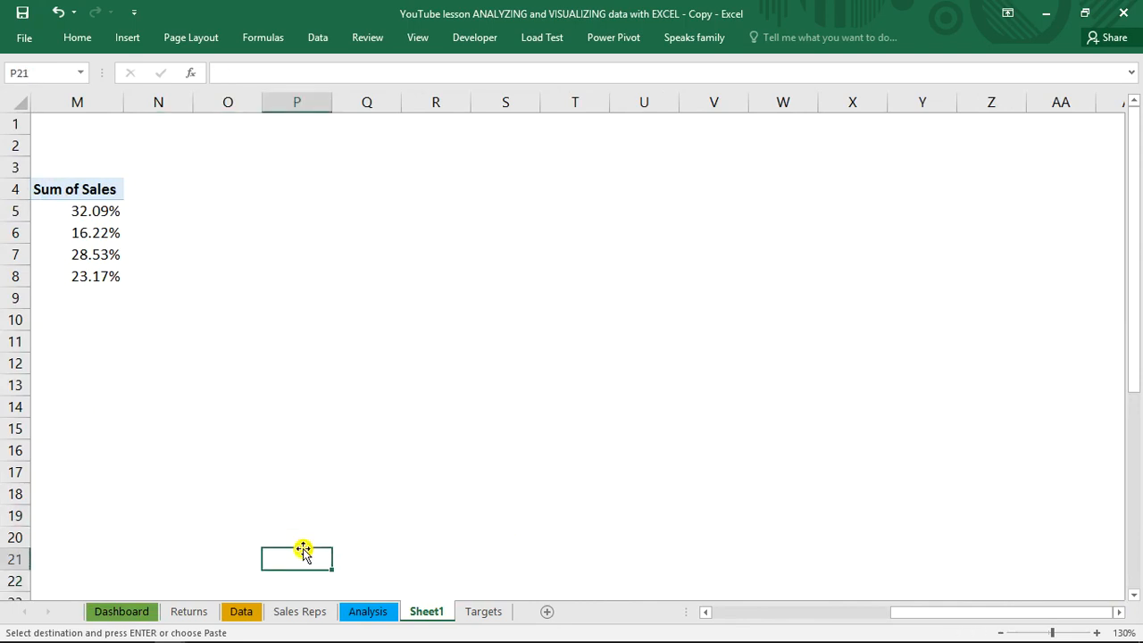
key(Return)
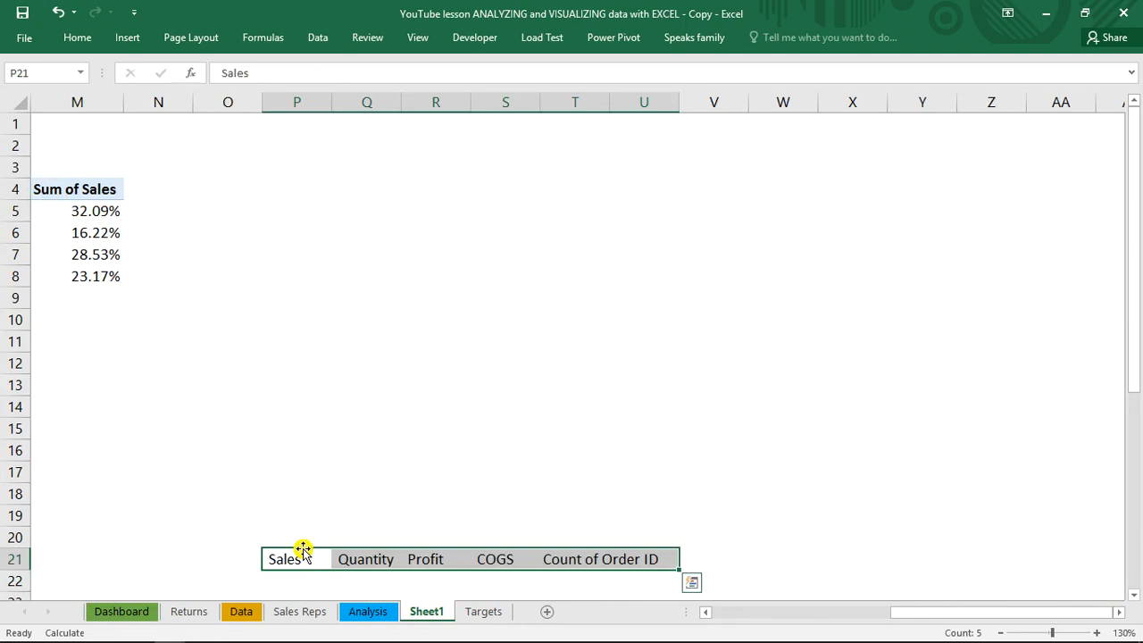
click(383, 183)
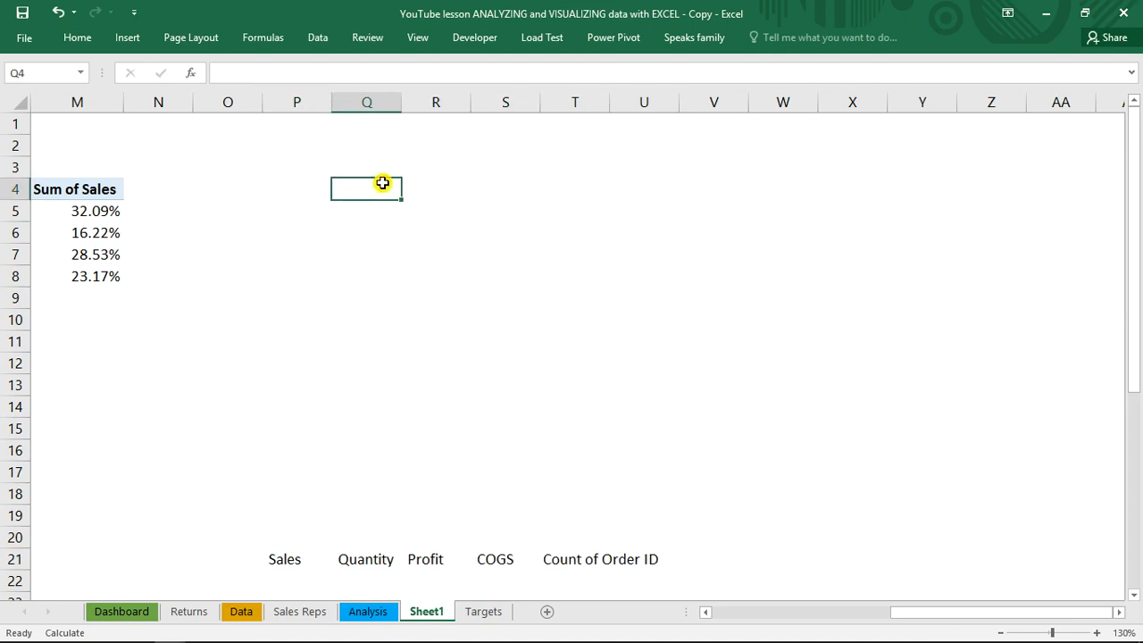
key(alt+n)
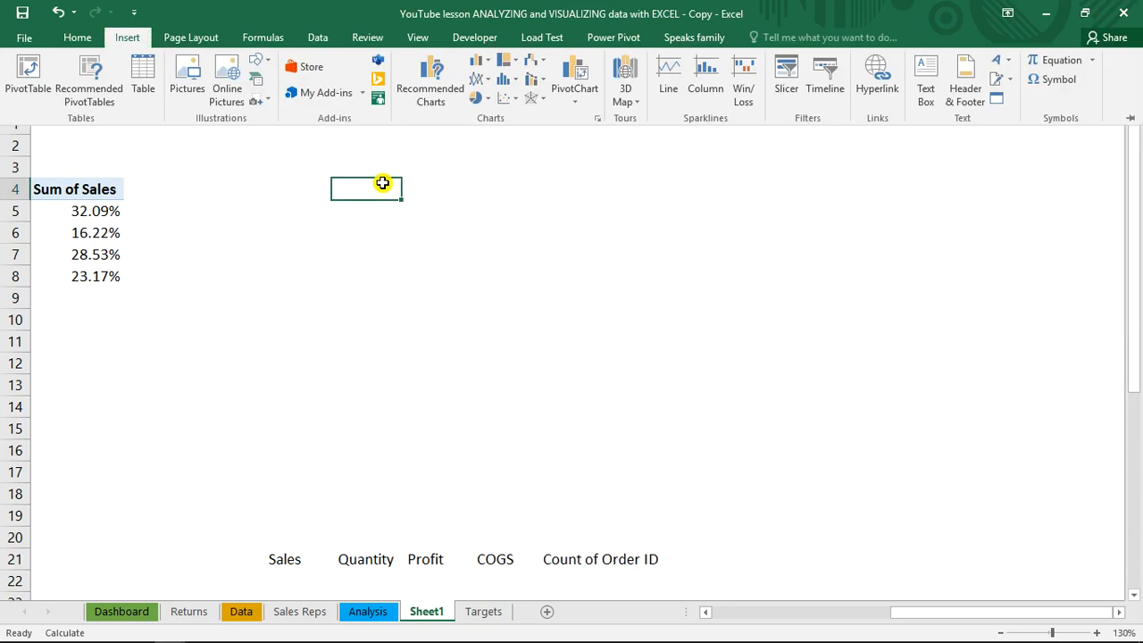
key(v)
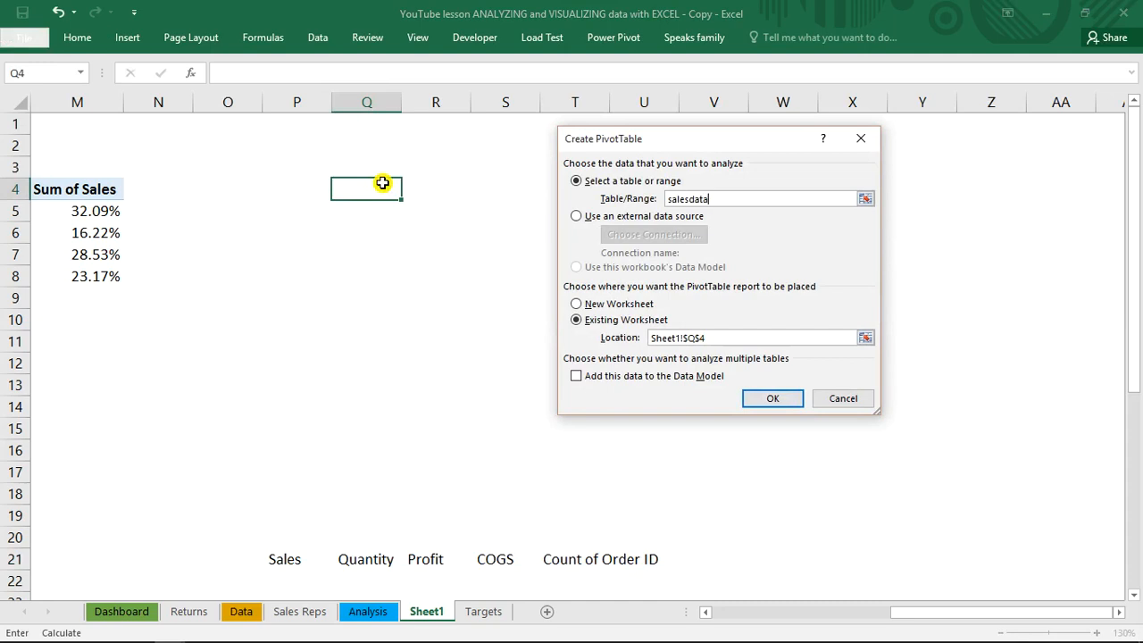
key(Return)
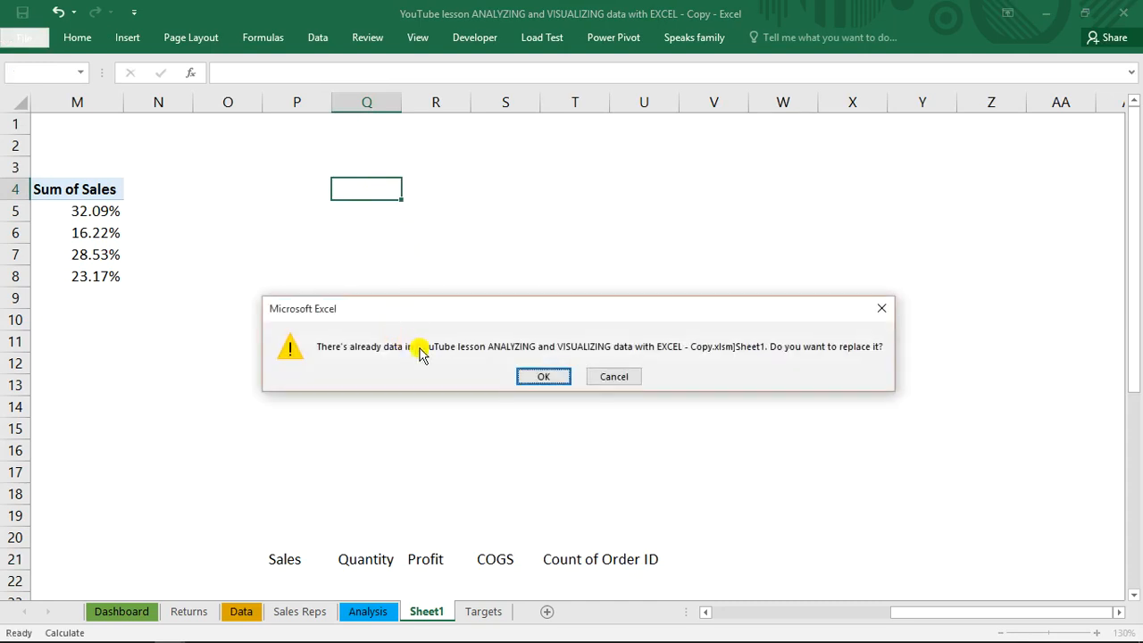
click(630, 376)
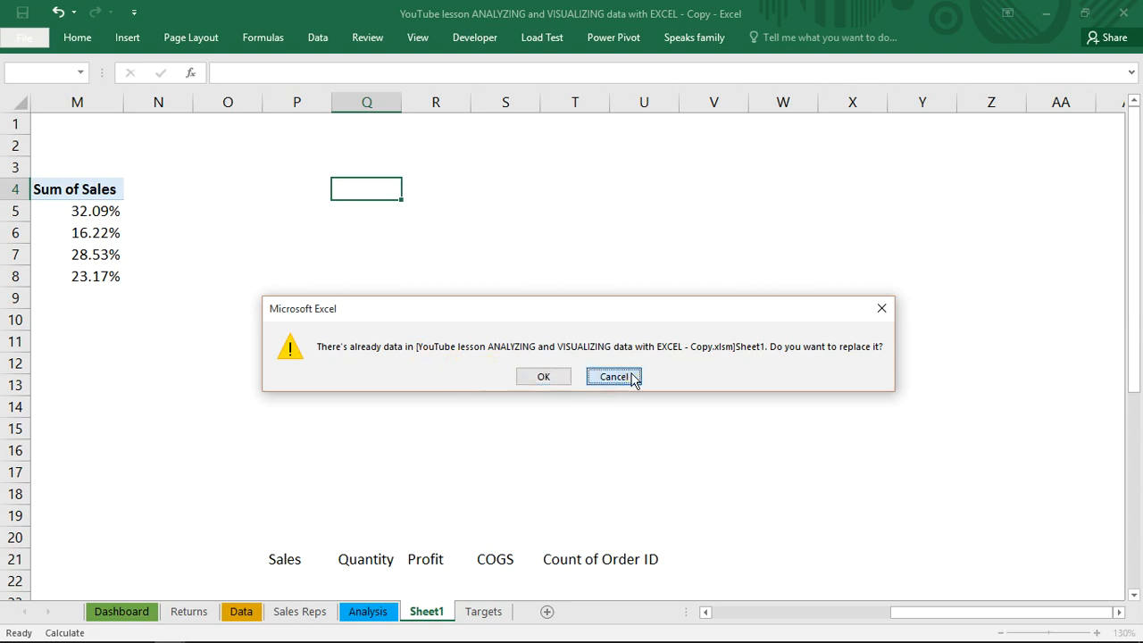
Create a PivotTable from salesdata at cell R4 of Sheet1, replacing the existing data there
click(443, 187)
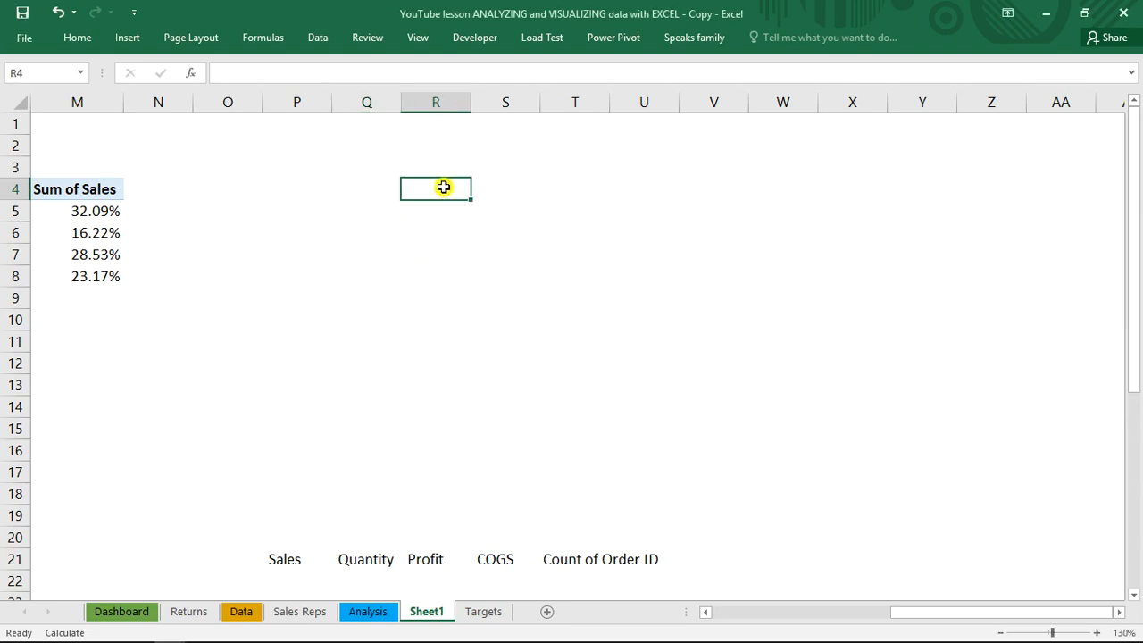
key(alt+n)
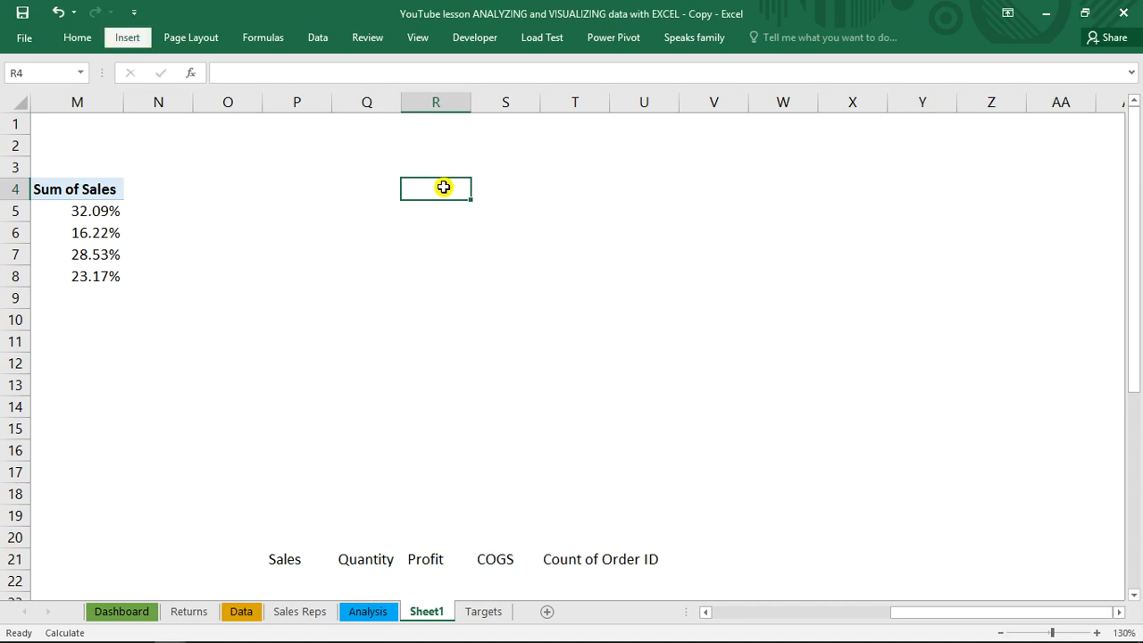
text(vs)
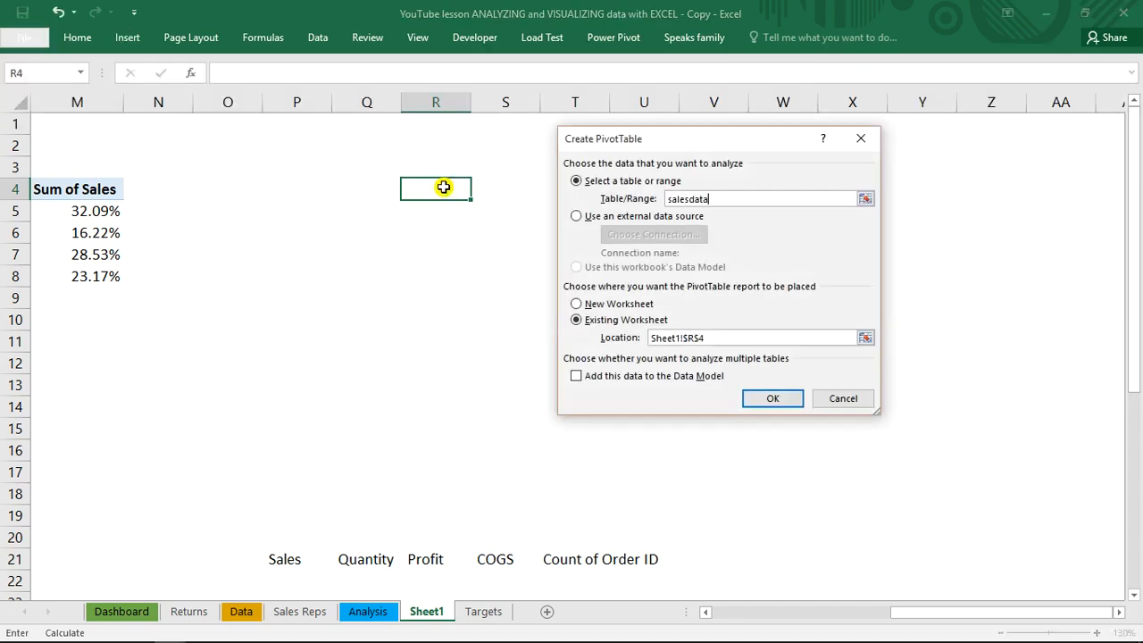
key(Return)
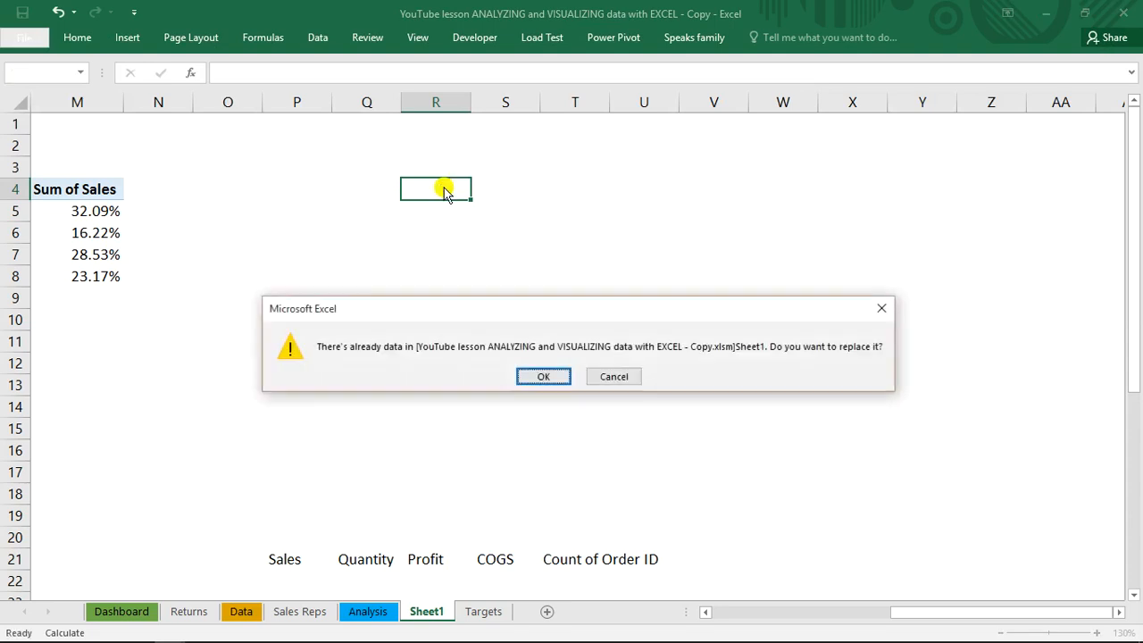
key(Return)
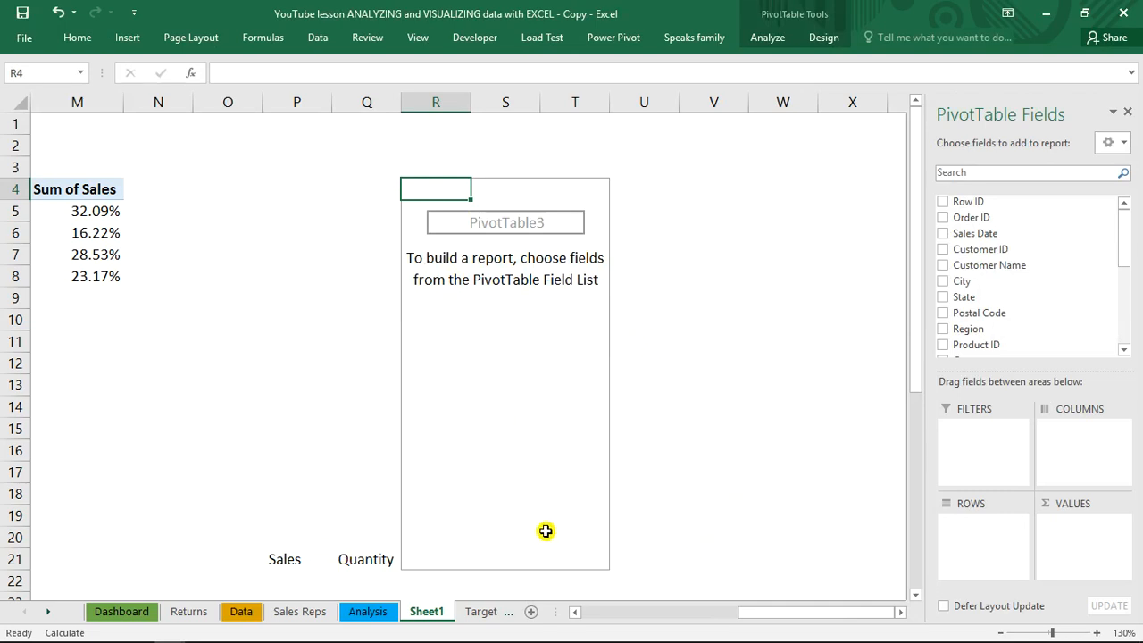
drag(758, 615, 794, 613)
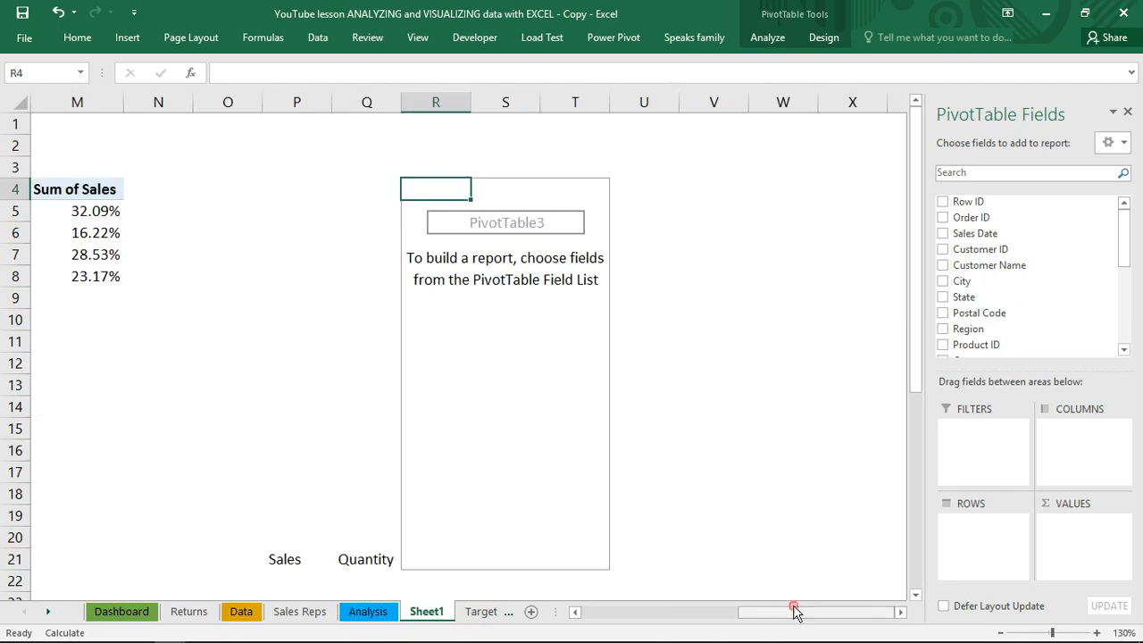
click(712, 554)
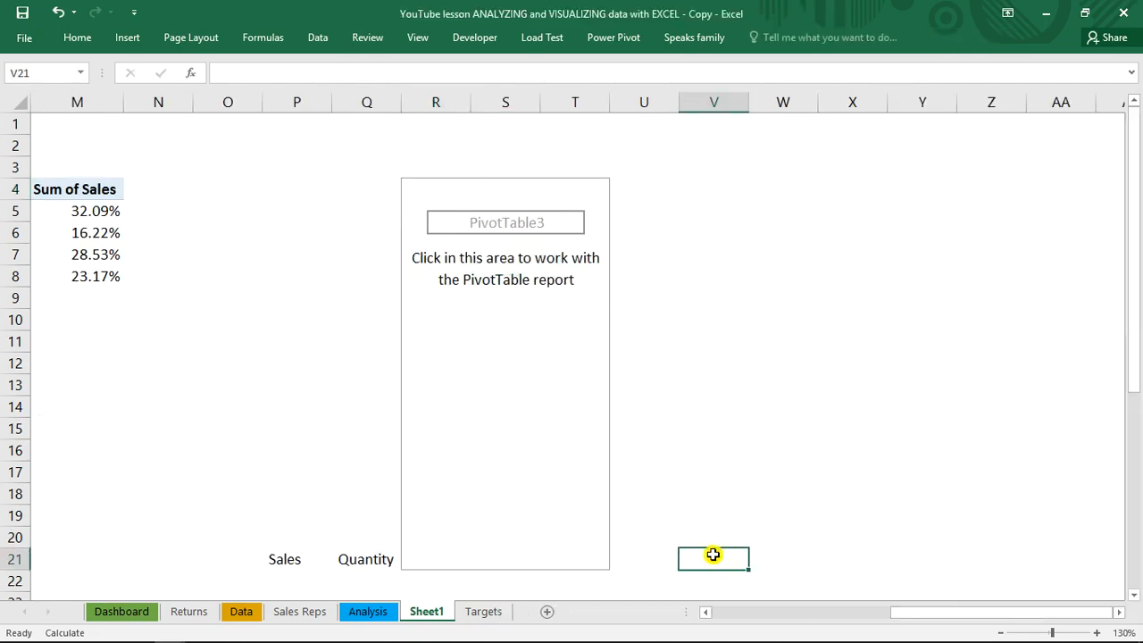
click(676, 389)
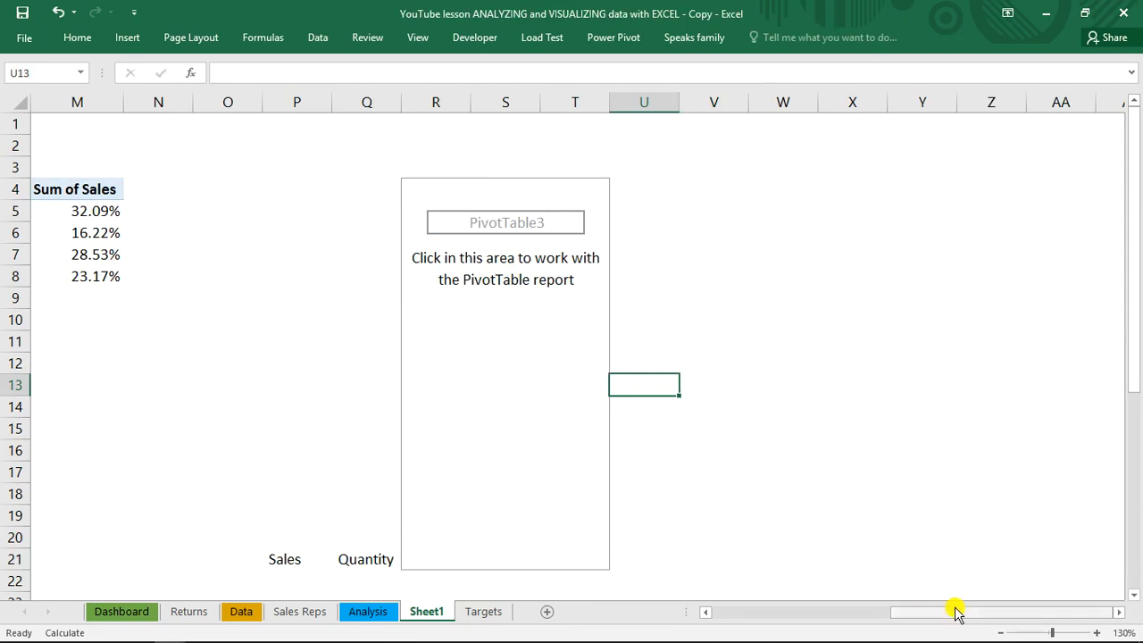
click(768, 363)
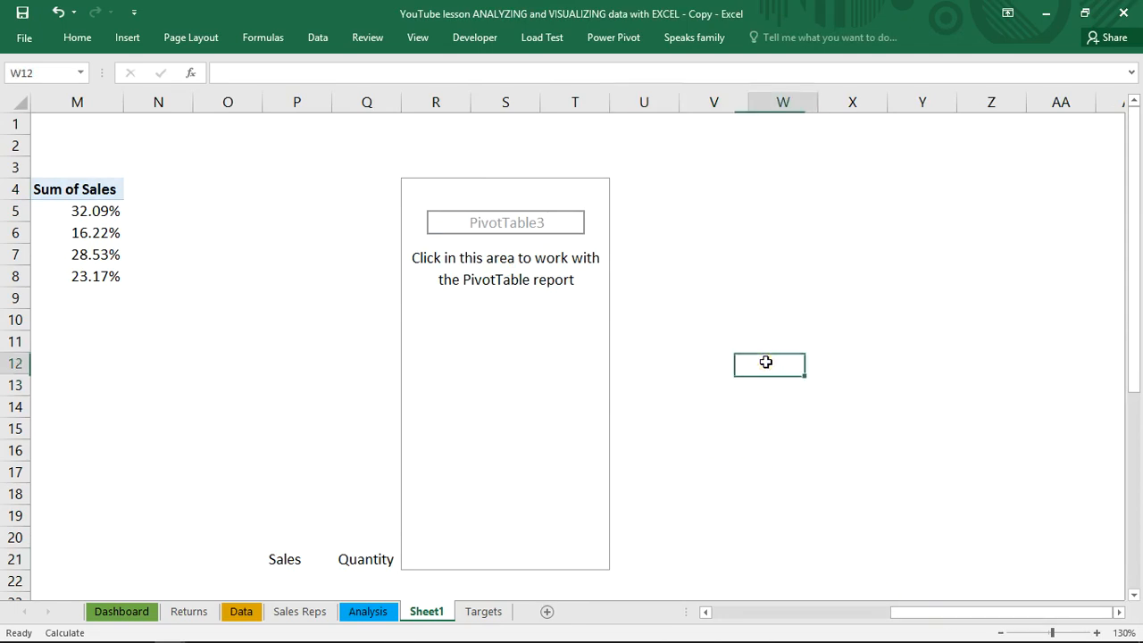
Add Sales, Quantity, Profit and COGS to the PivotTable as sums, formatting Quantity with a thousands separator and the others as currency without decimals
click(444, 270)
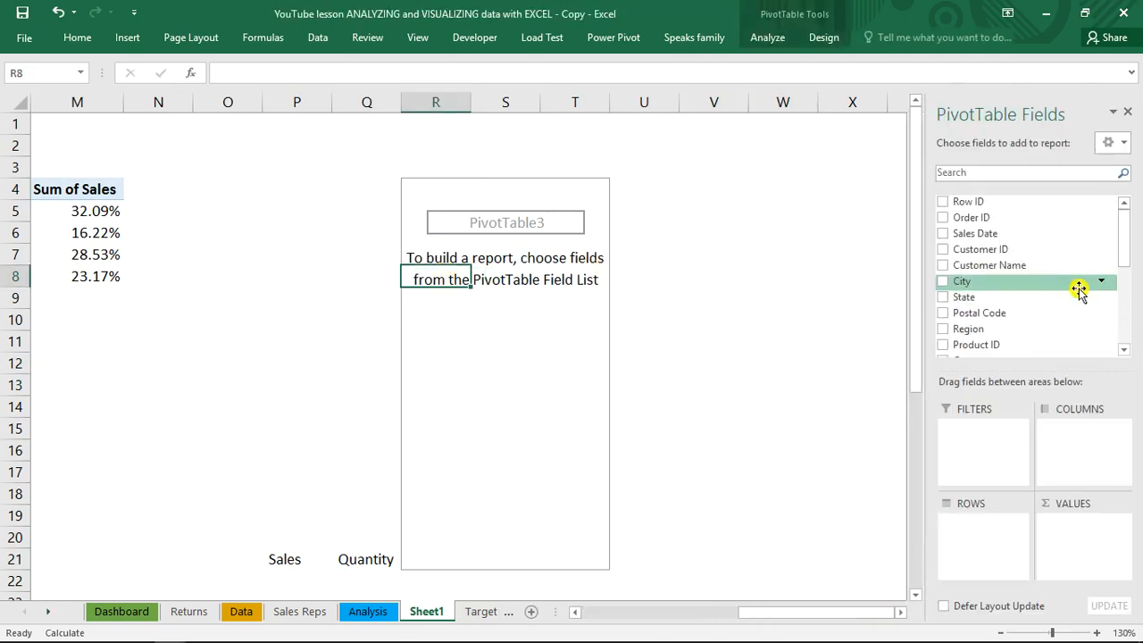
drag(1123, 254, 1125, 274)
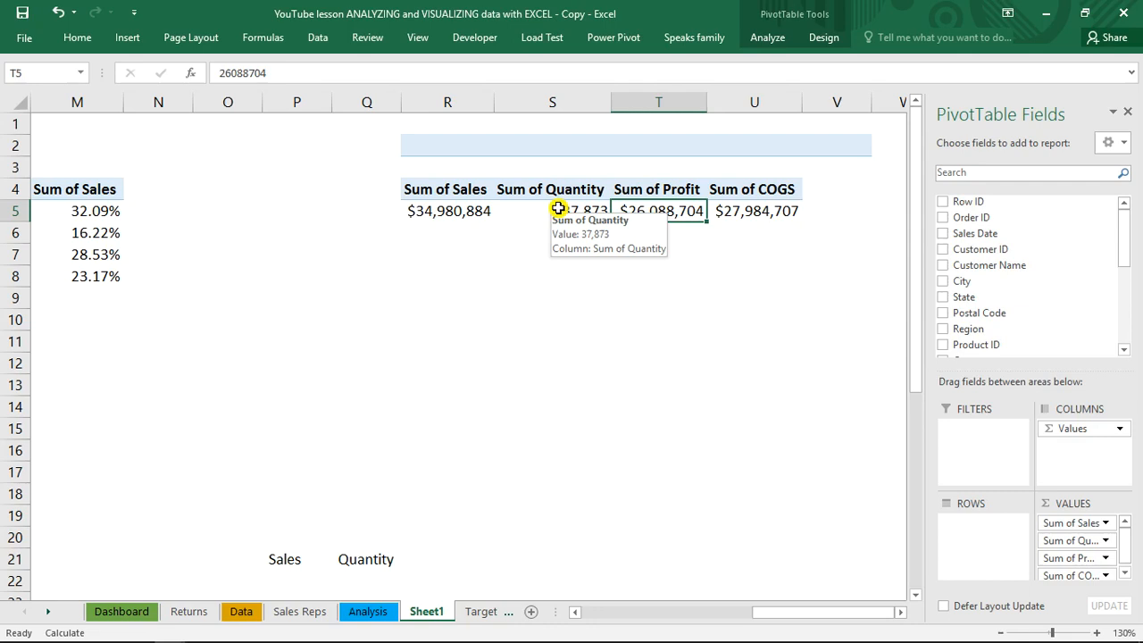
Add Customer ID to the PivotTable values as a count
click(485, 212)
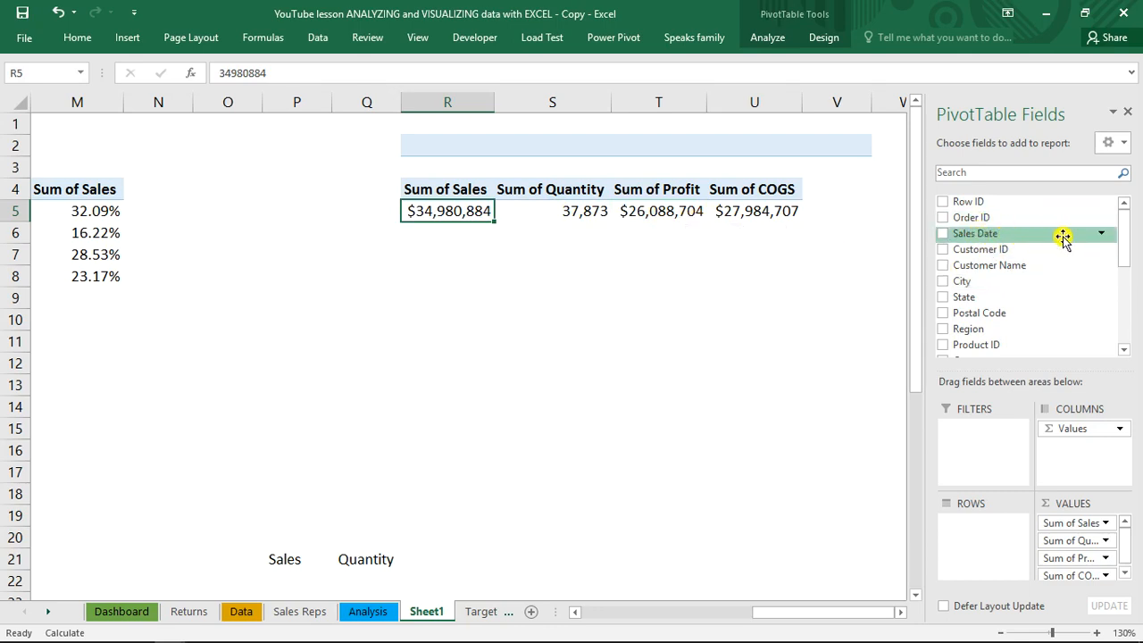
scroll(1123, 234, down, 1)
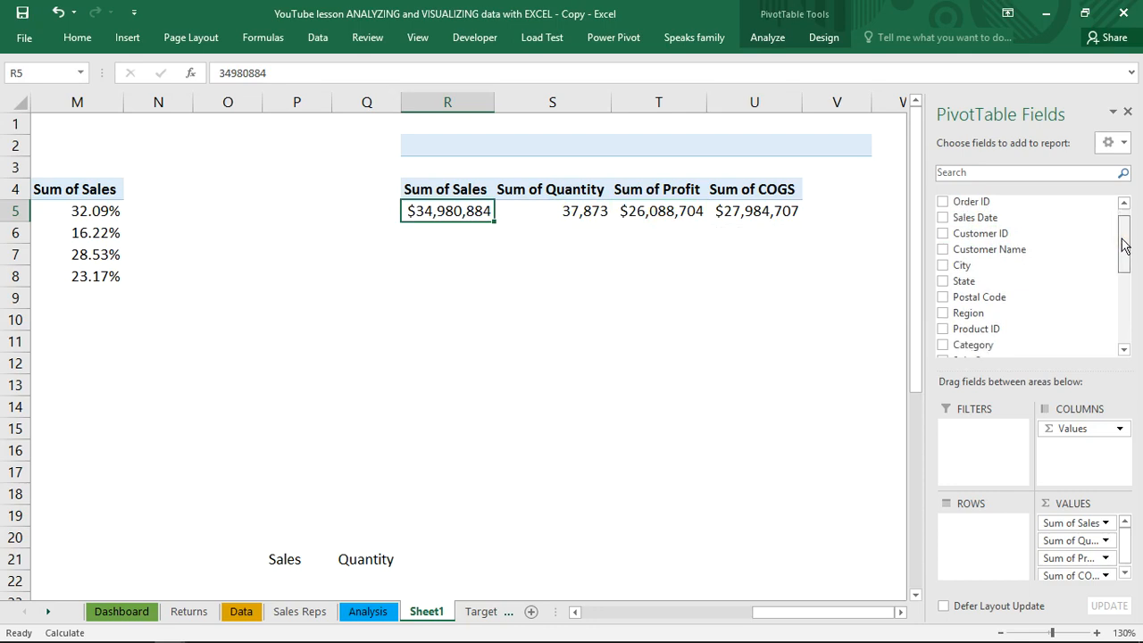
drag(991, 238, 1073, 573)
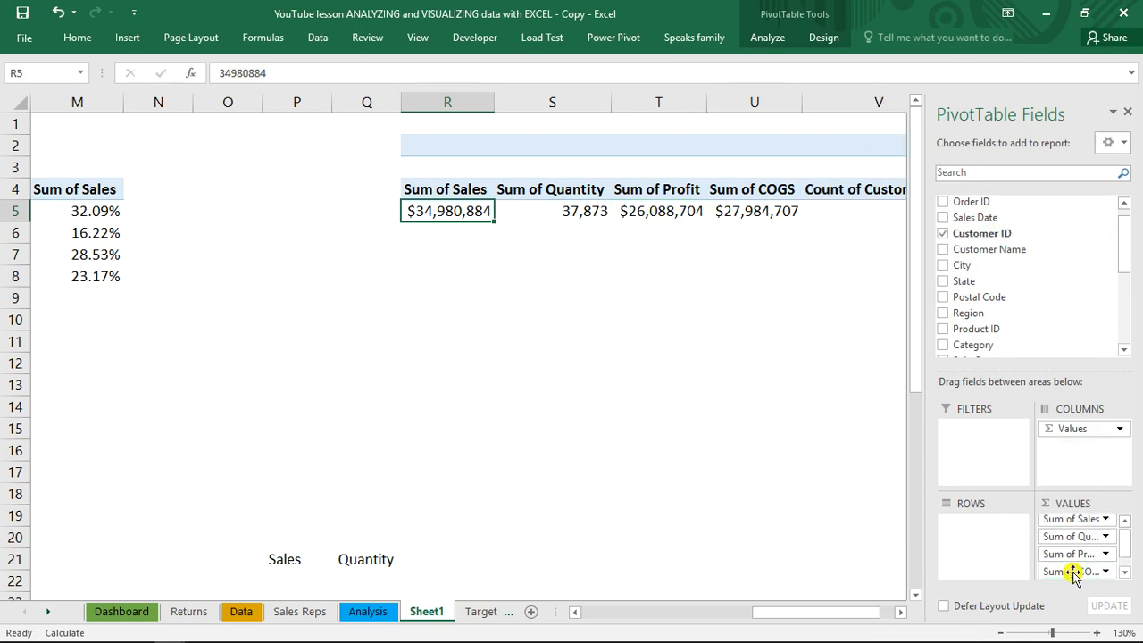
drag(822, 607, 857, 613)
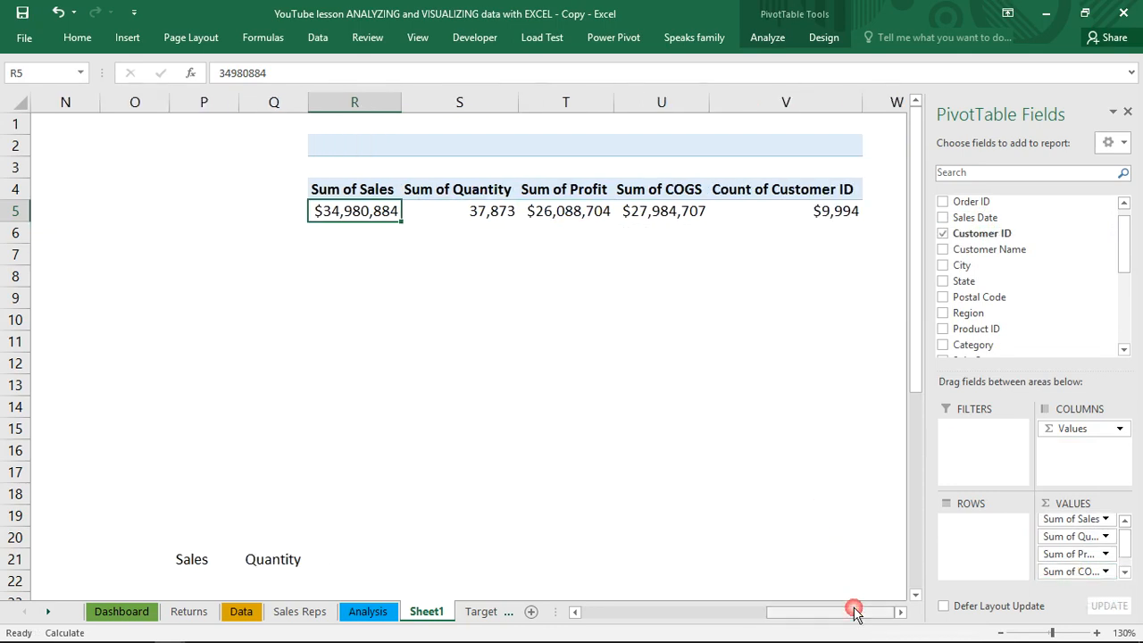
Format the Count of Customer ID value in V5 as a number with 0 decimal places and a thousands separator
click(818, 213)
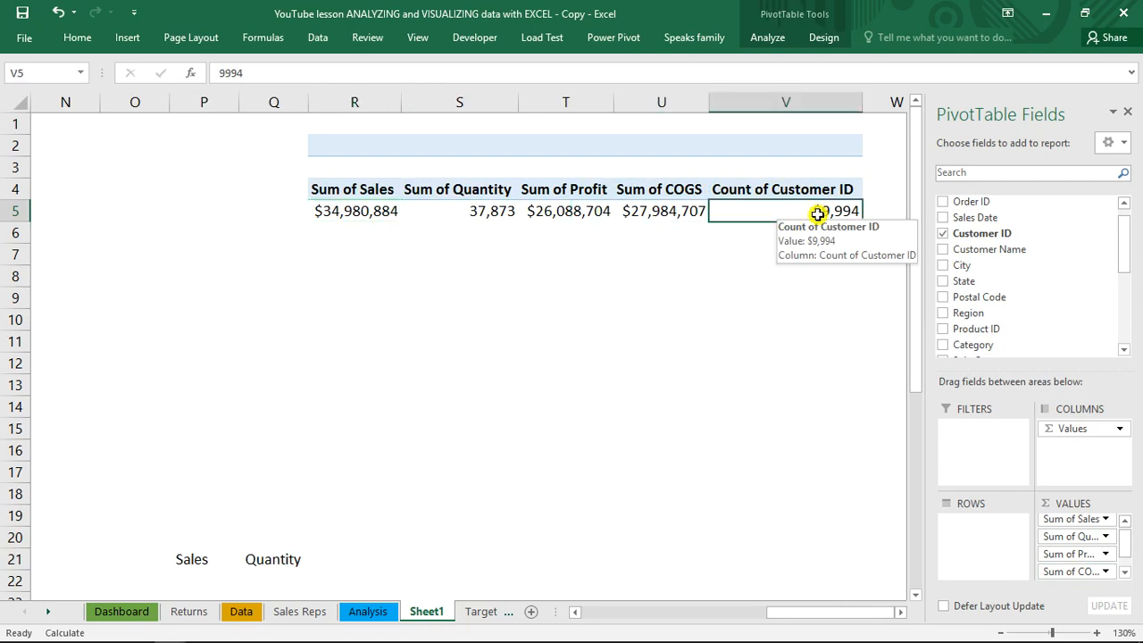
key(ctrl+1)
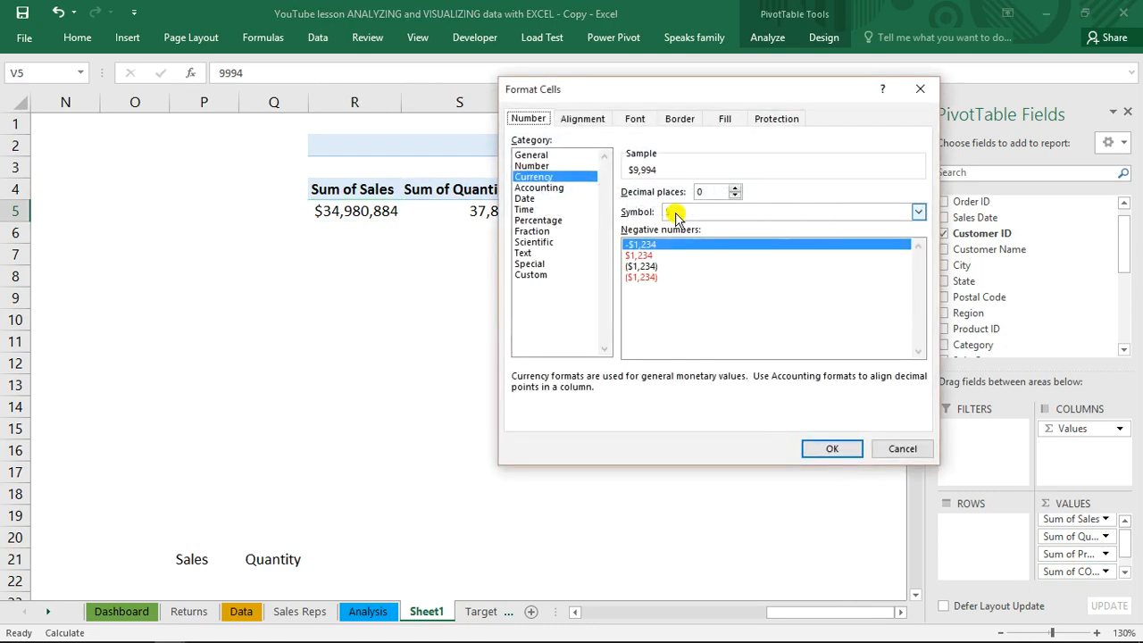
click(543, 177)
click(534, 166)
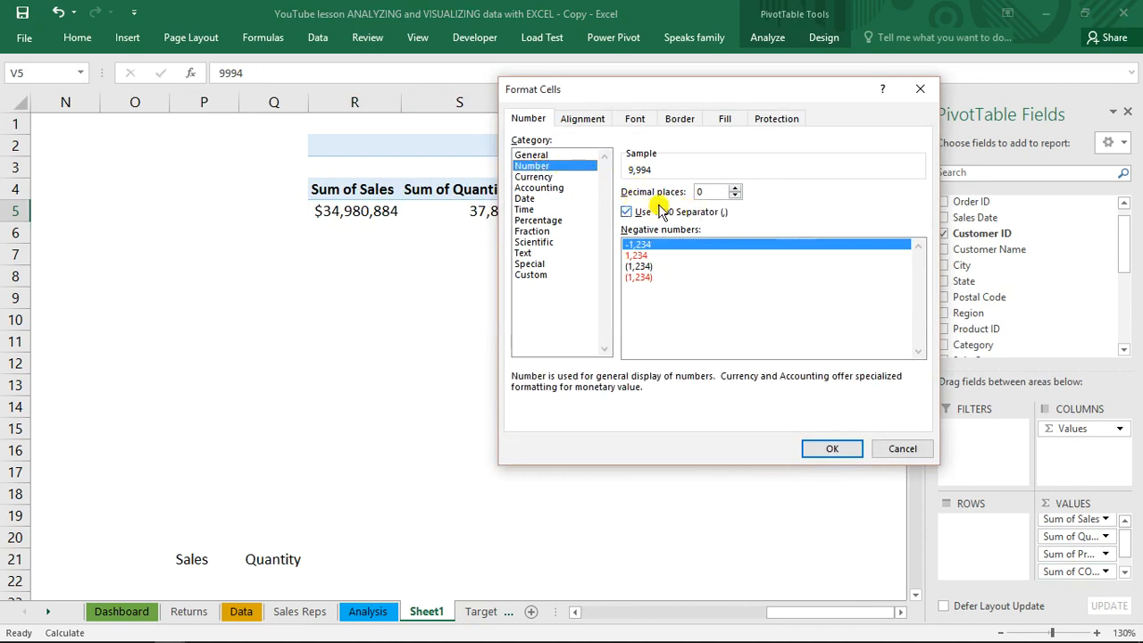
click(851, 450)
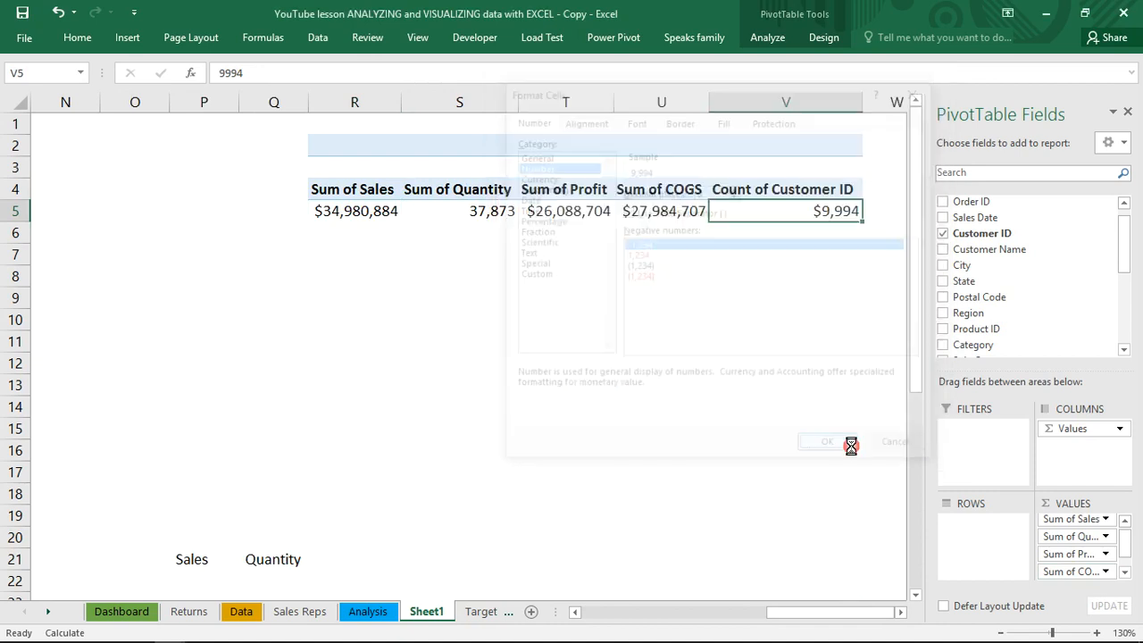
click(775, 293)
click(775, 293)
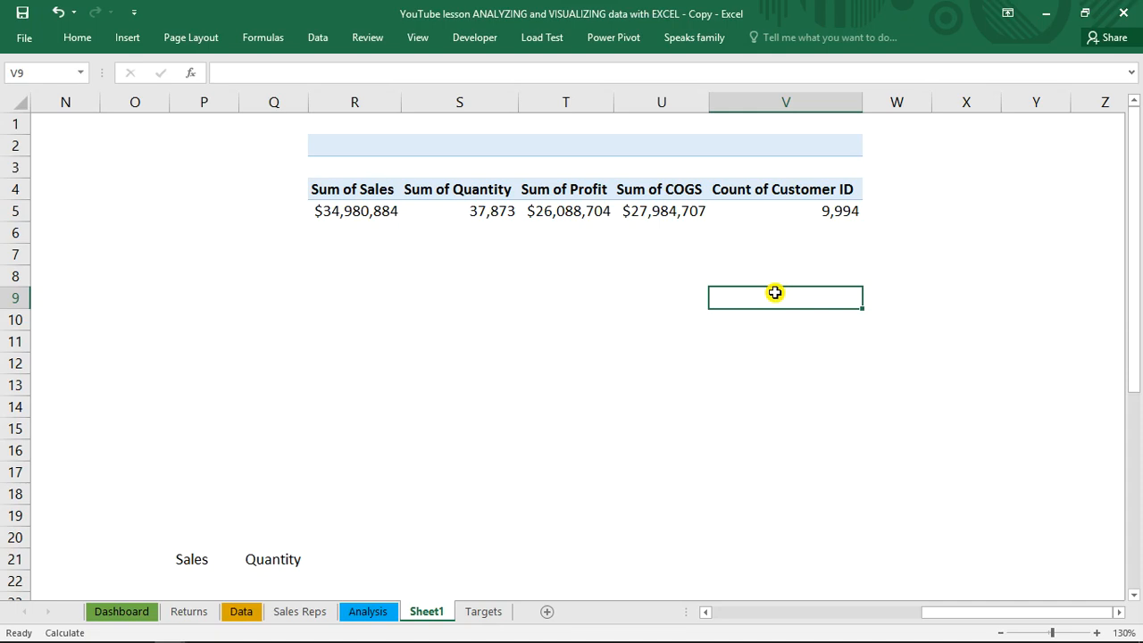
Start defining a name for the Sum of Sales value in cell R5
click(353, 212)
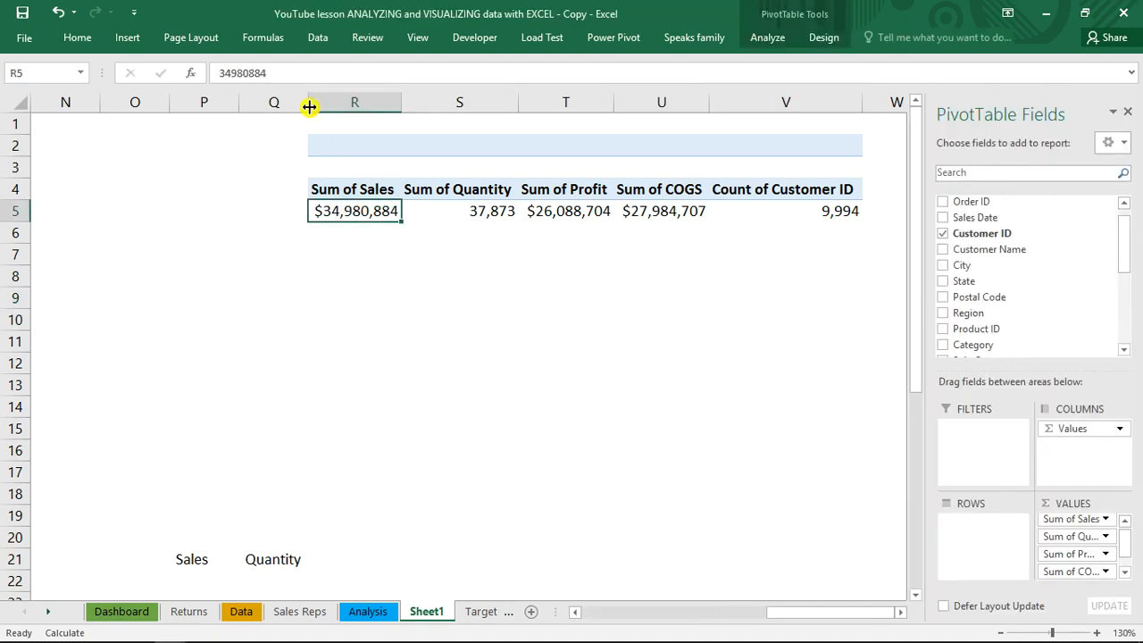
click(54, 72)
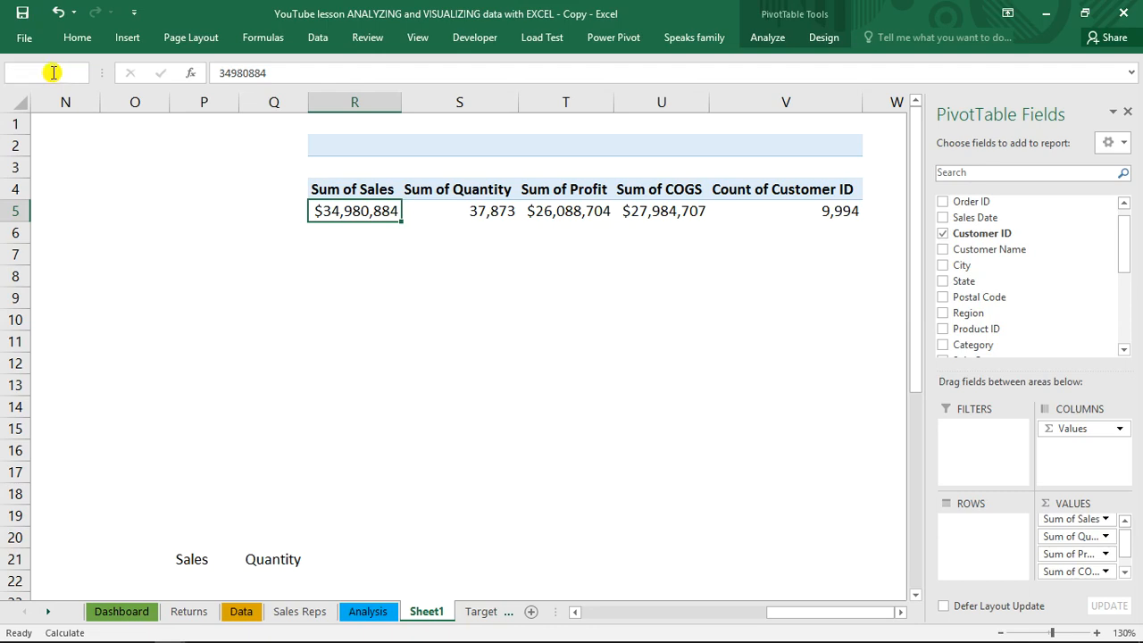
Check the names assigned to the PivotTable totals in row 5, from customer count back to sales
click(490, 207)
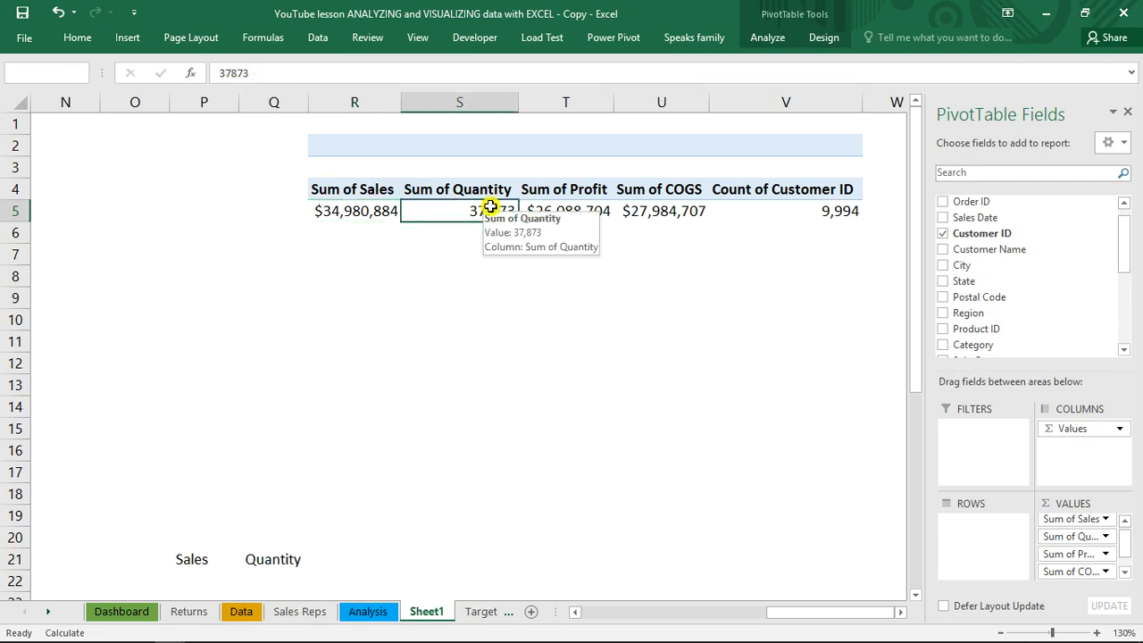
key(ctrl+Right)
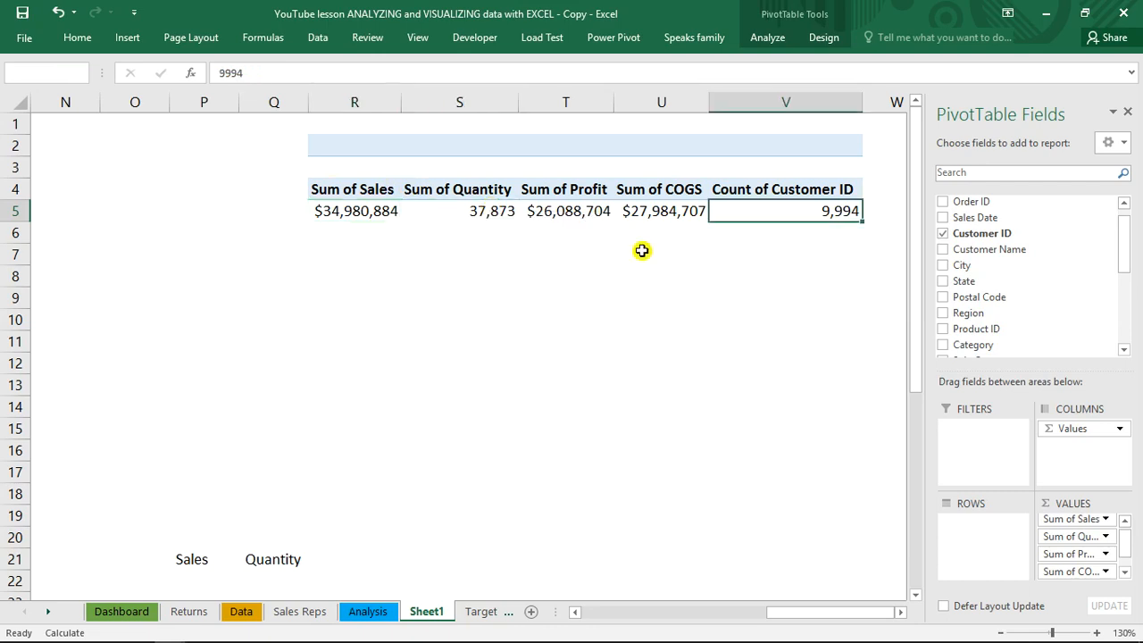
click(669, 212)
click(541, 212)
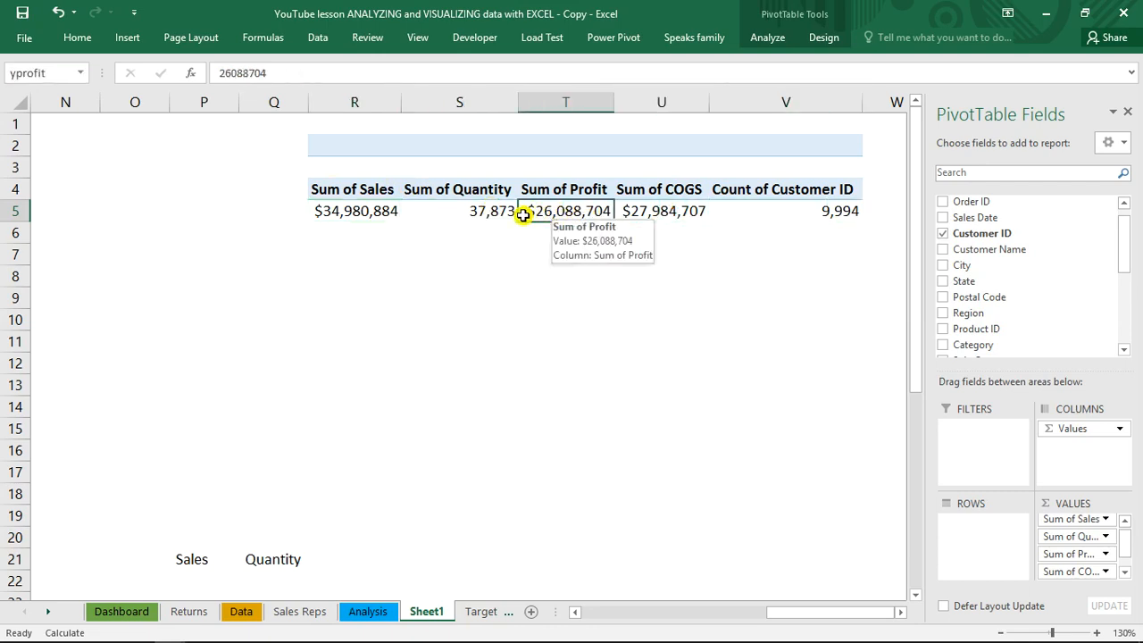
click(500, 213)
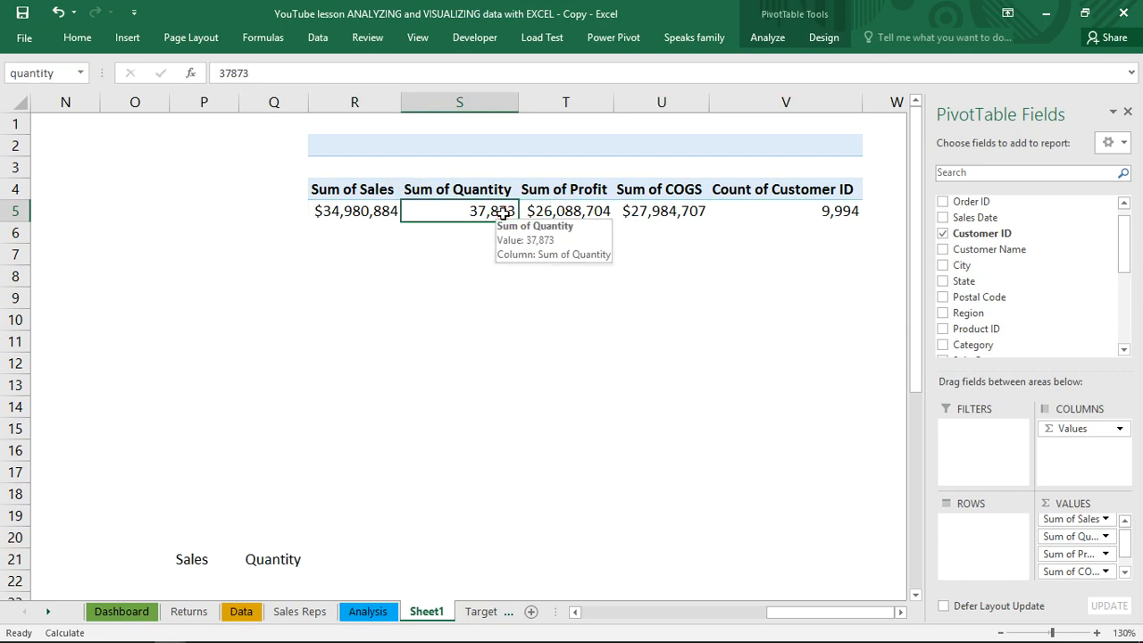
click(387, 211)
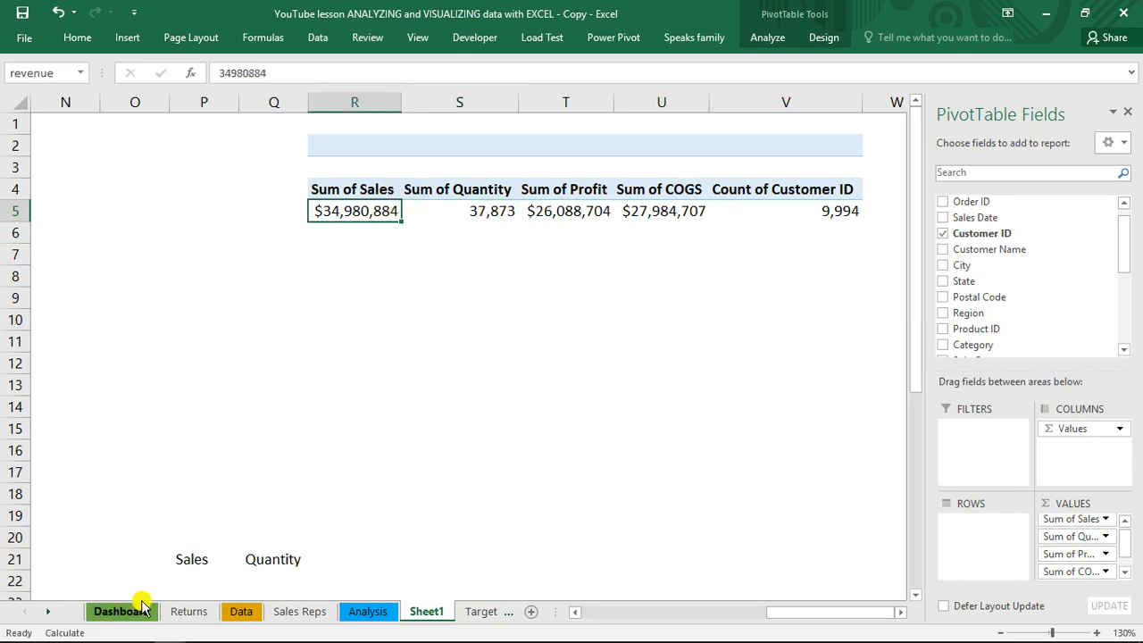
Duplicate the Sales label on the Dashboard sheet and place the copy below the original inside the yellow card
click(116, 612)
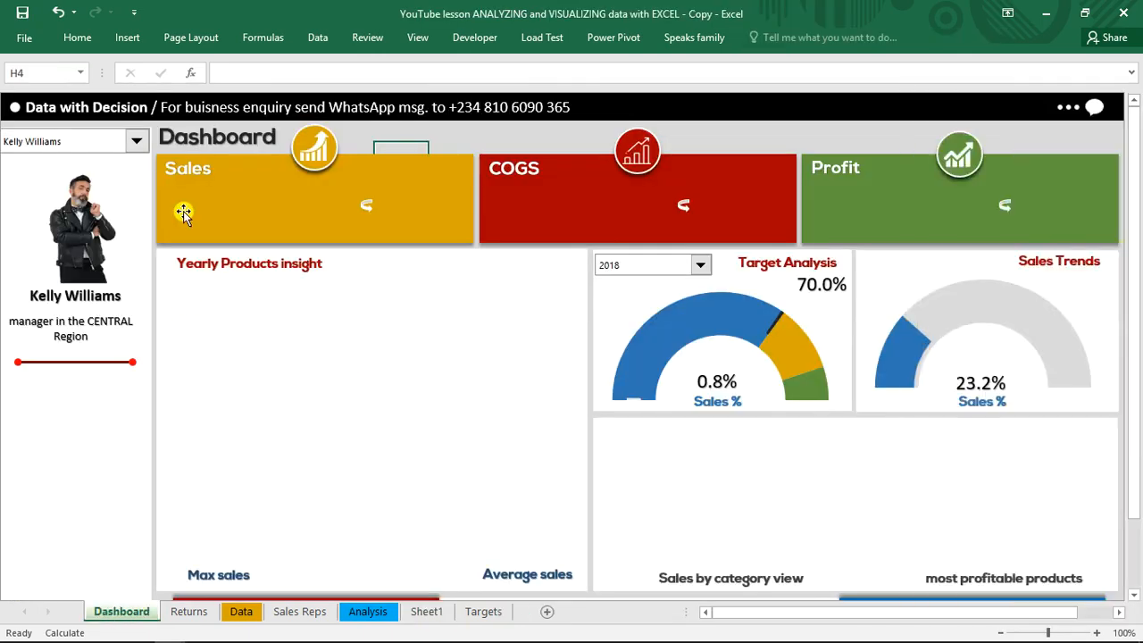
click(183, 172)
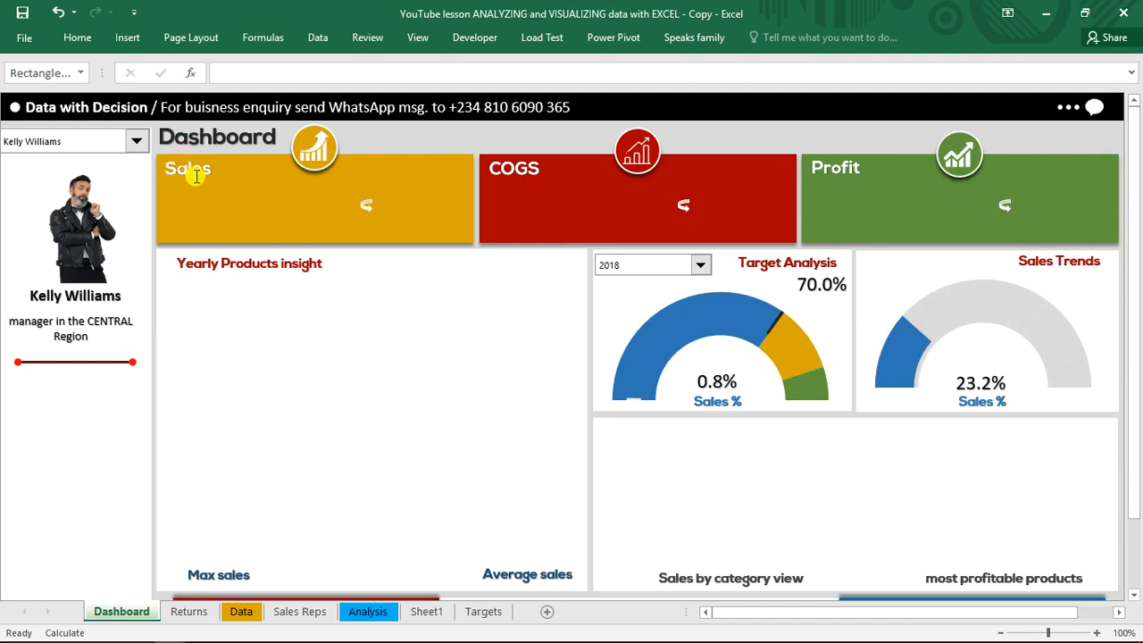
click(203, 183)
drag(203, 183, 207, 220)
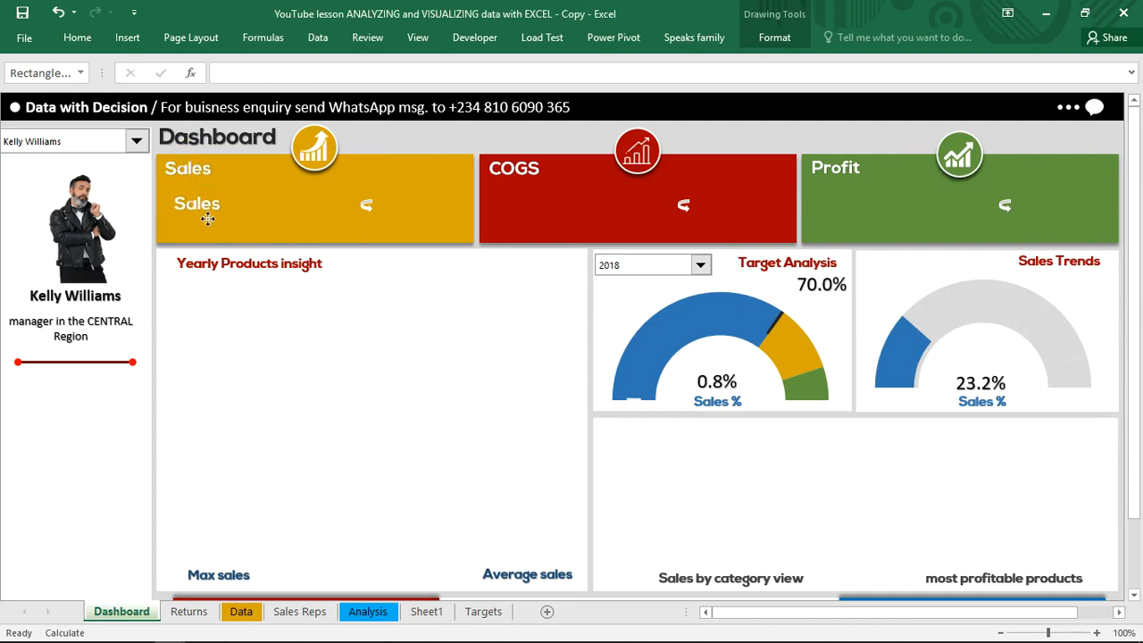
Link the duplicated Sales label to the named total with the formula =revenue
click(218, 201)
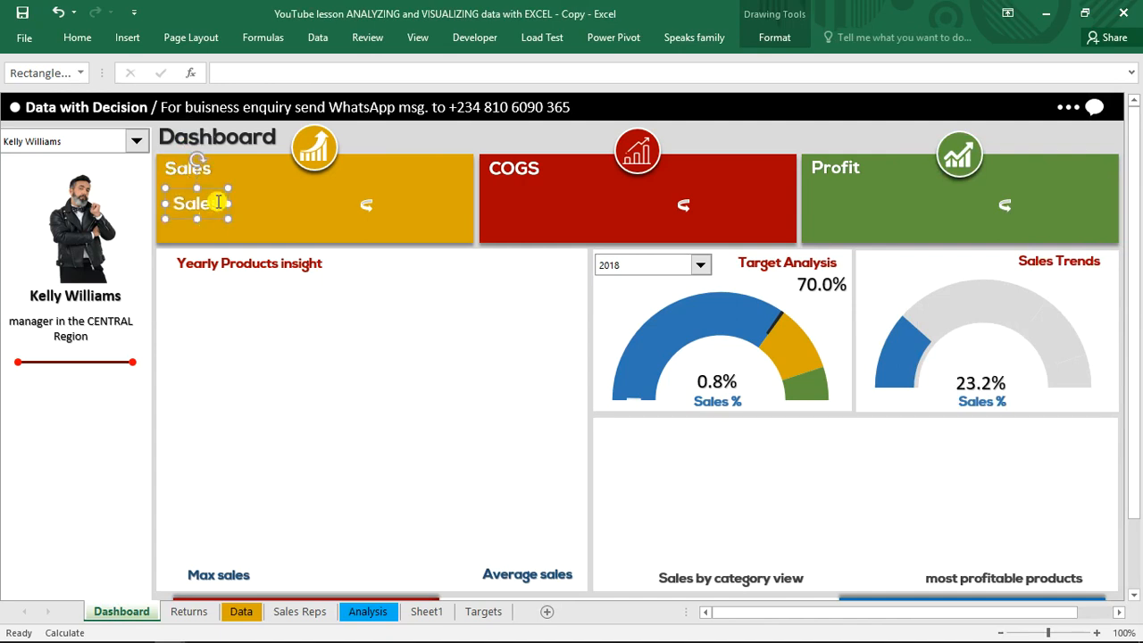
click(241, 73)
text(=re)
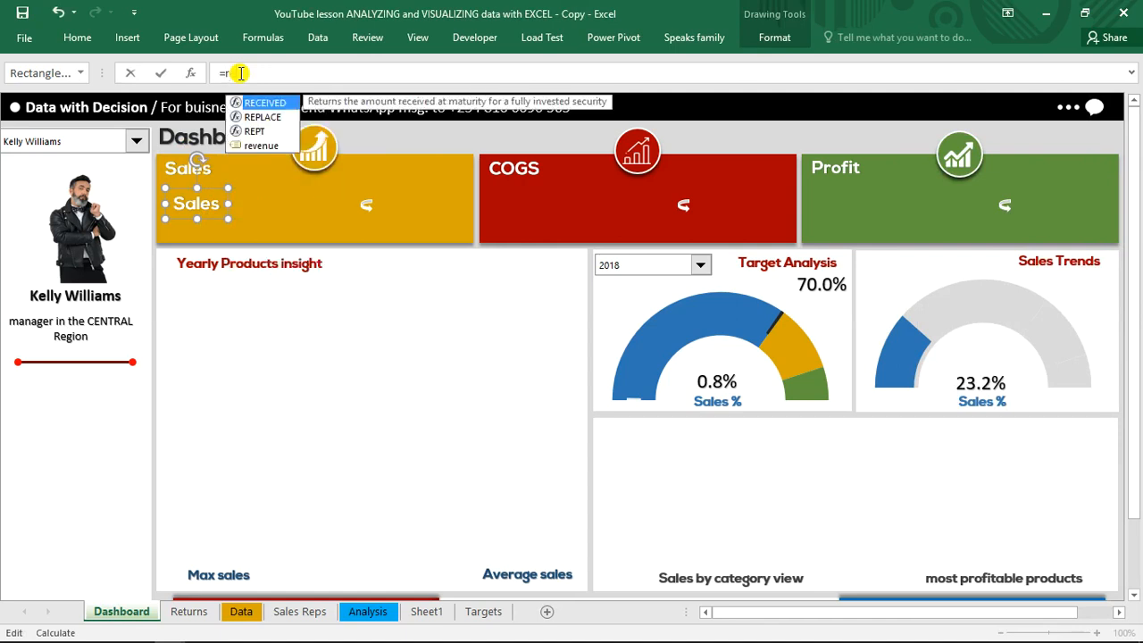
key(Down)
key(Down)
key(Down)
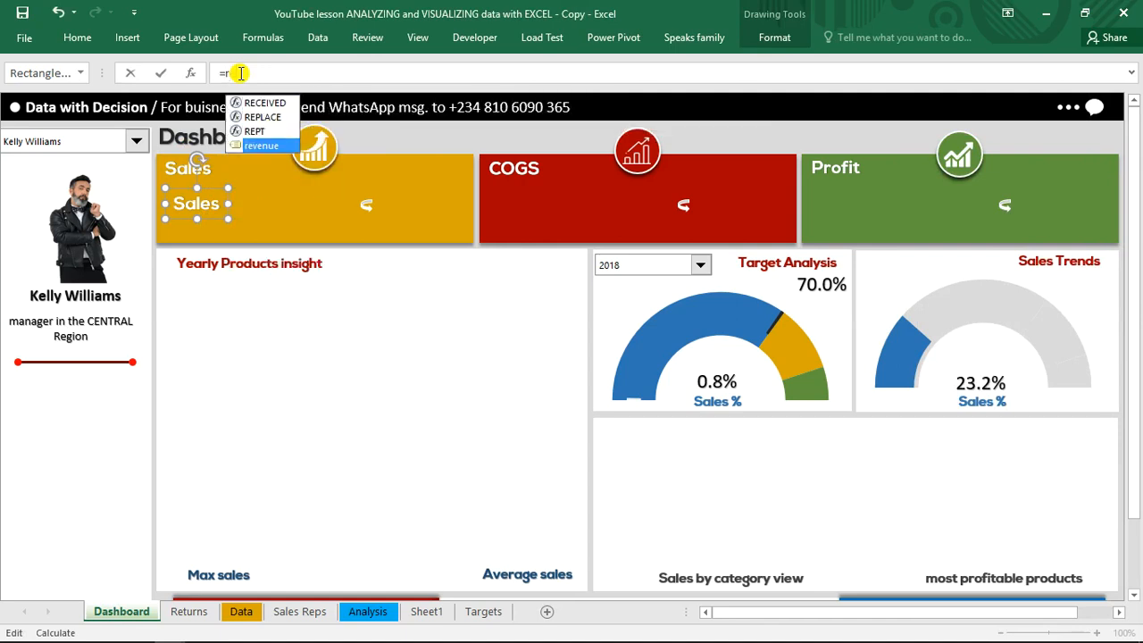
key(Tab)
key(Return)
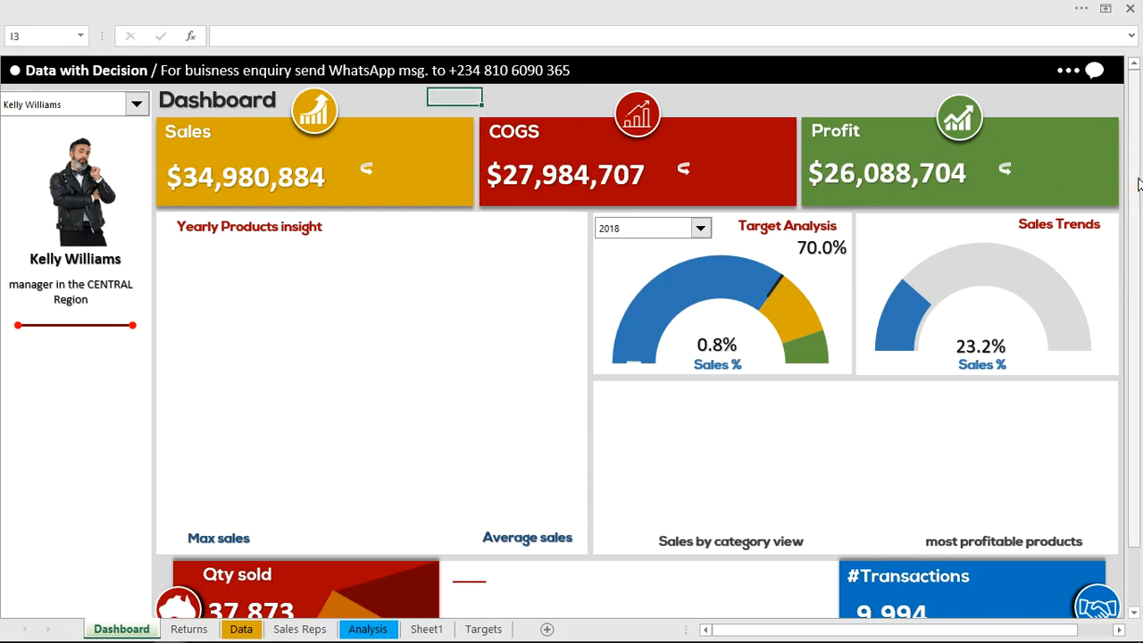
Review the dashboard's total cards and inspect the formula linked to the sales rep name label
scroll(1140, 184, down, 1)
scroll(1139, 160, up, 1)
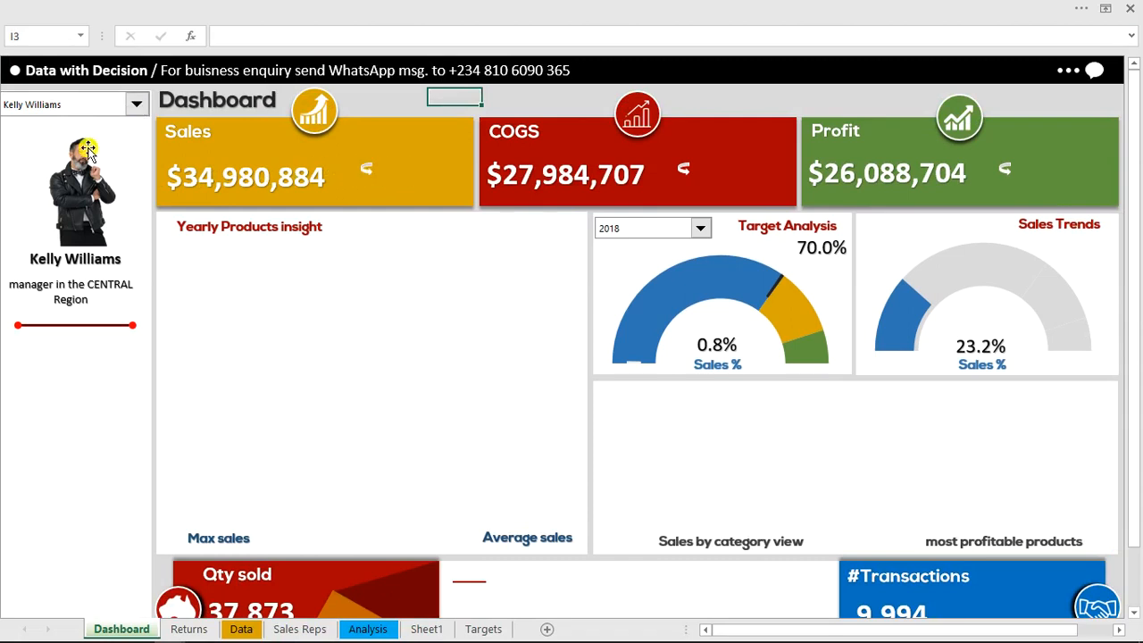
click(87, 262)
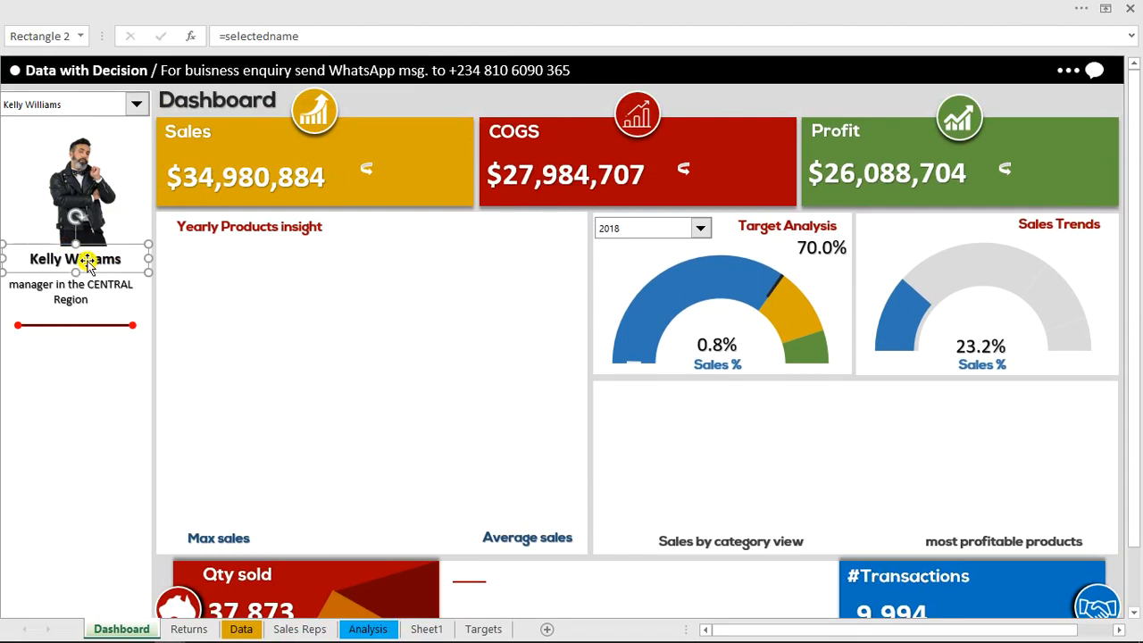
drag(104, 253, 1088, 125)
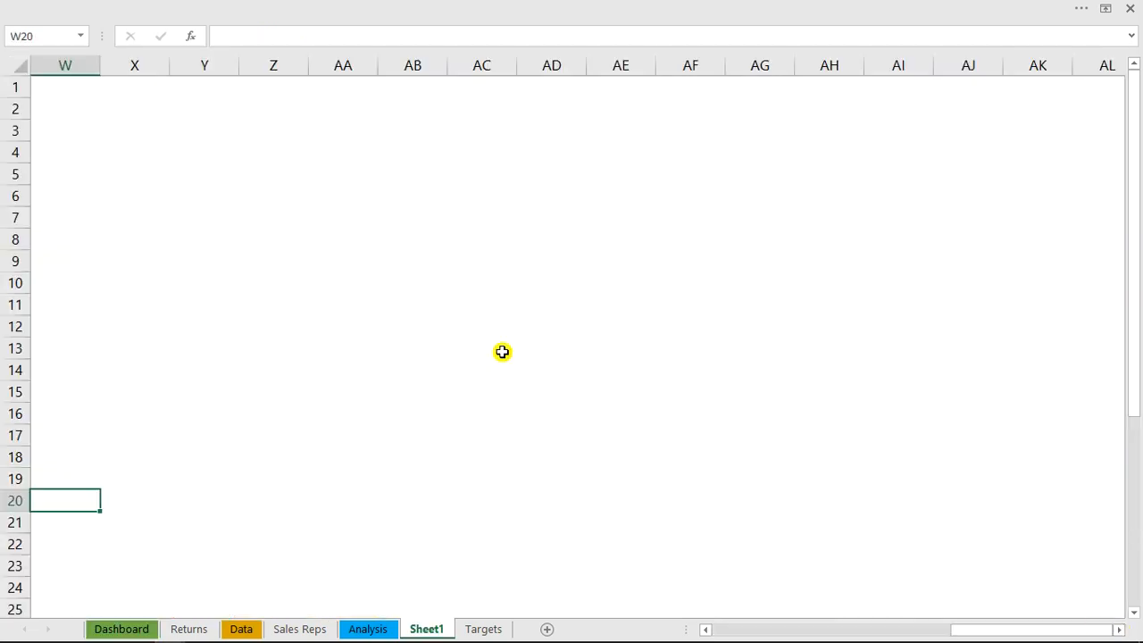
Create a PivotTable from the salesdata table in cell Z5 of Sheet1
click(268, 169)
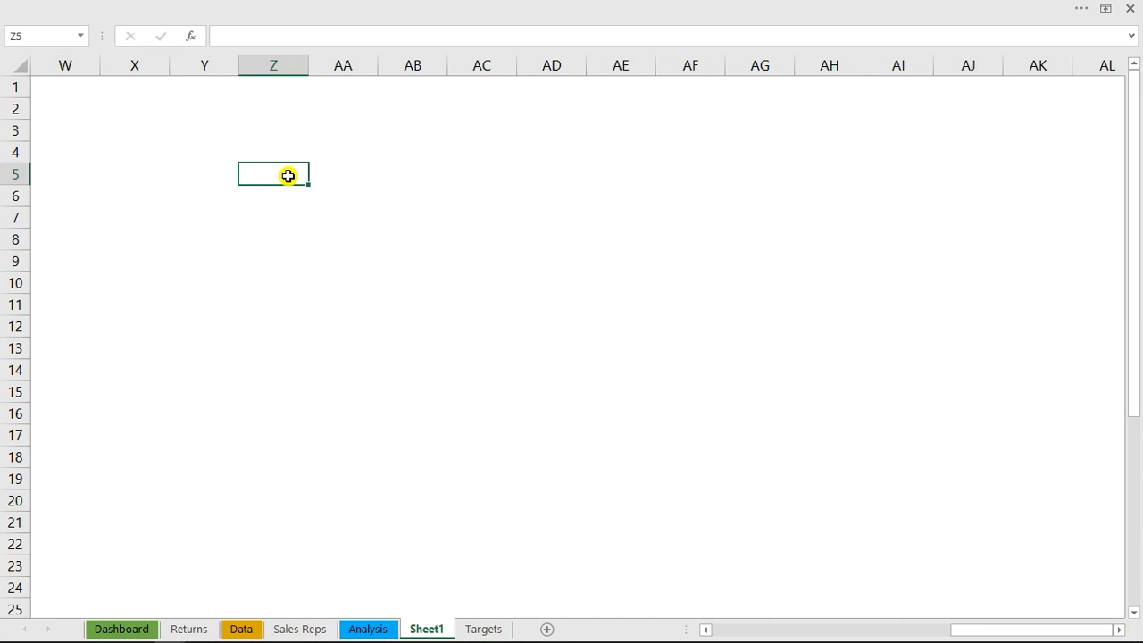
key(ctrl+F1)
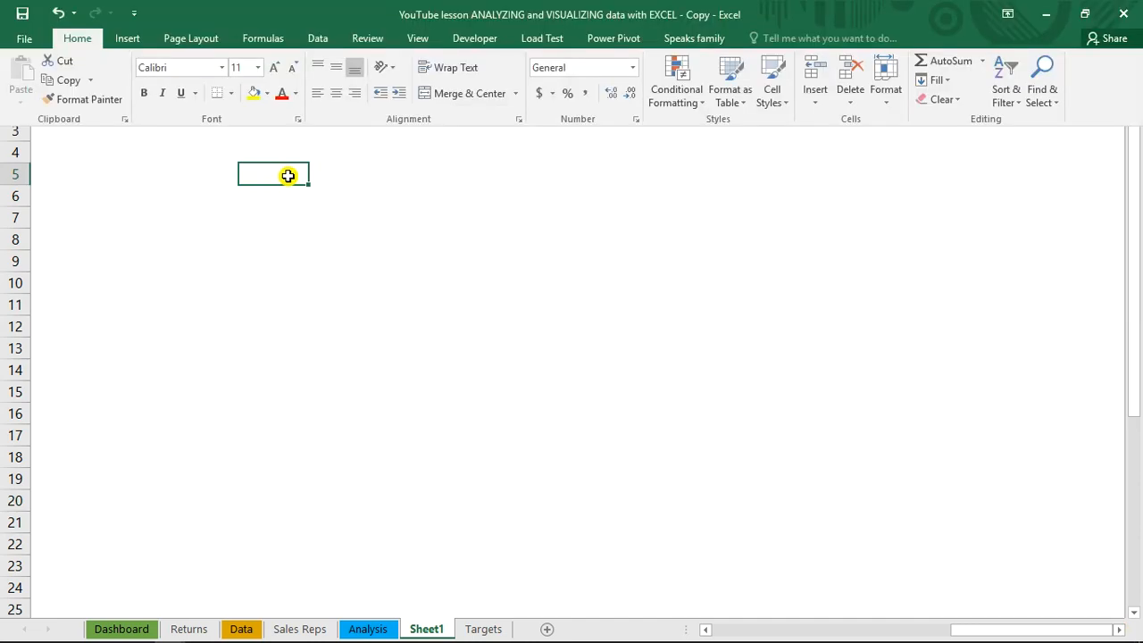
key(alt+n)
key(v)
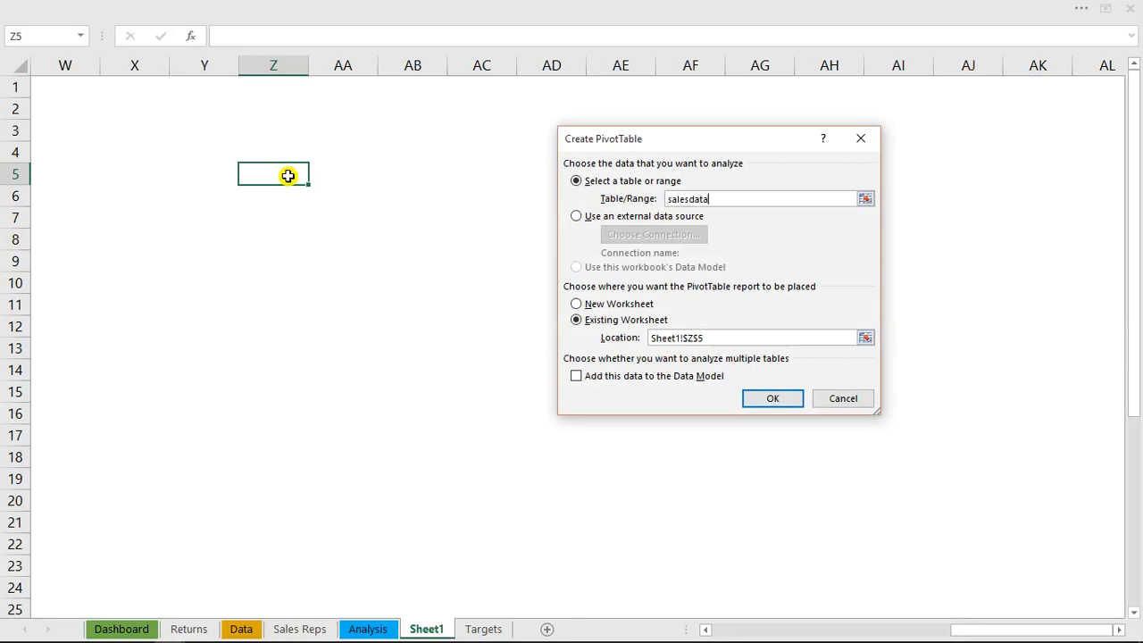
key(Return)
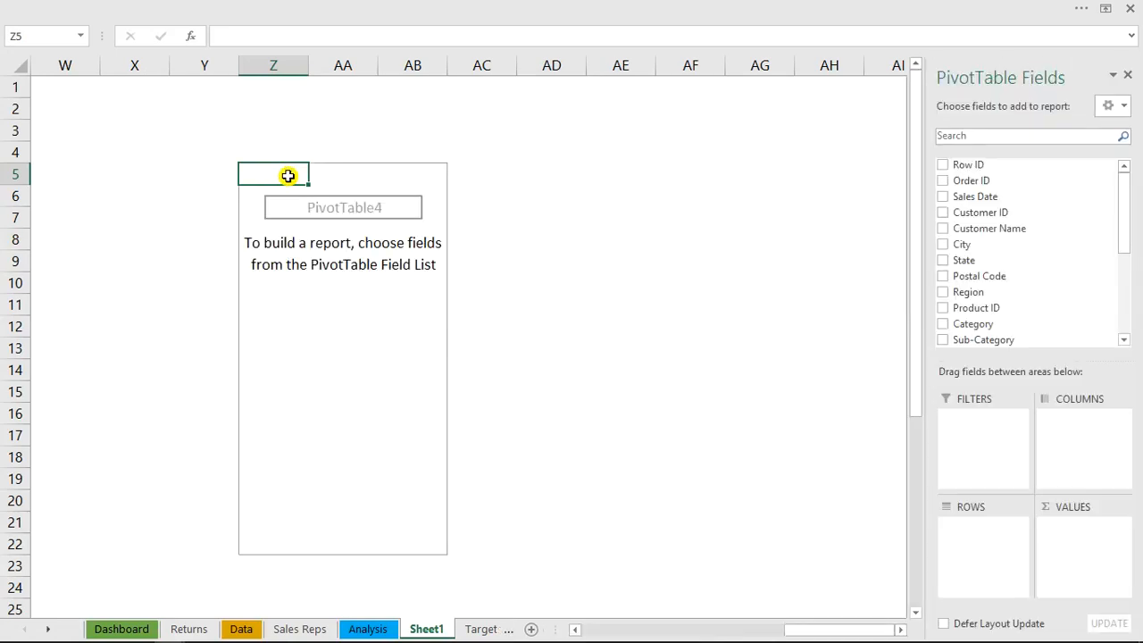
Set up the PivotTable with Years as rows, Sale Rep as columns and the sum of Sales as values
drag(1121, 228, 1130, 334)
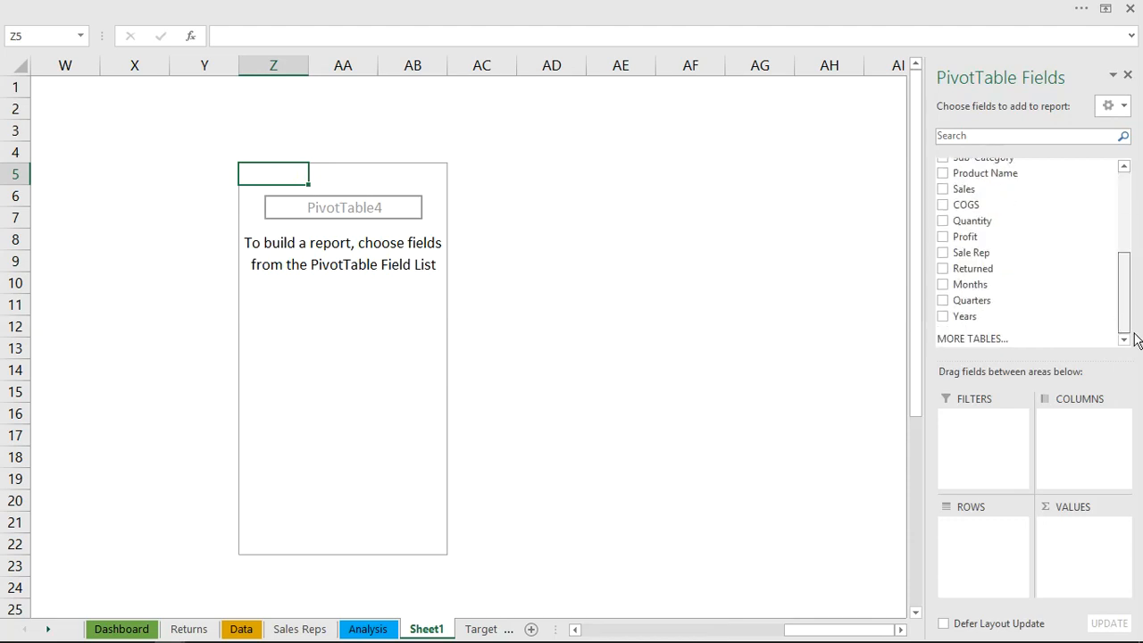
click(944, 316)
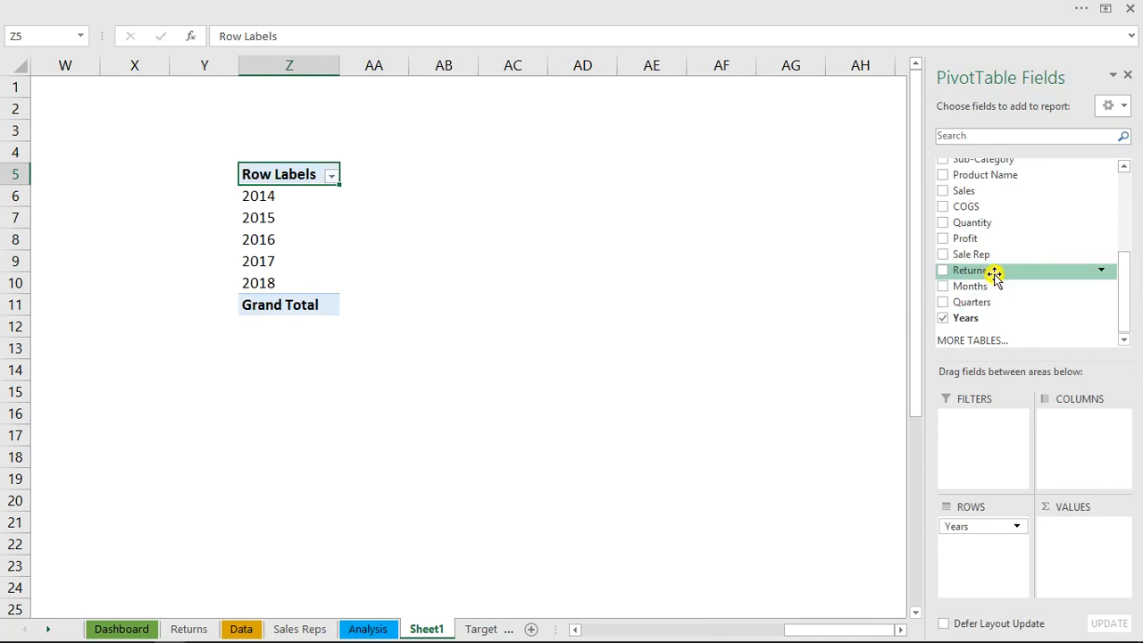
drag(986, 257, 1071, 439)
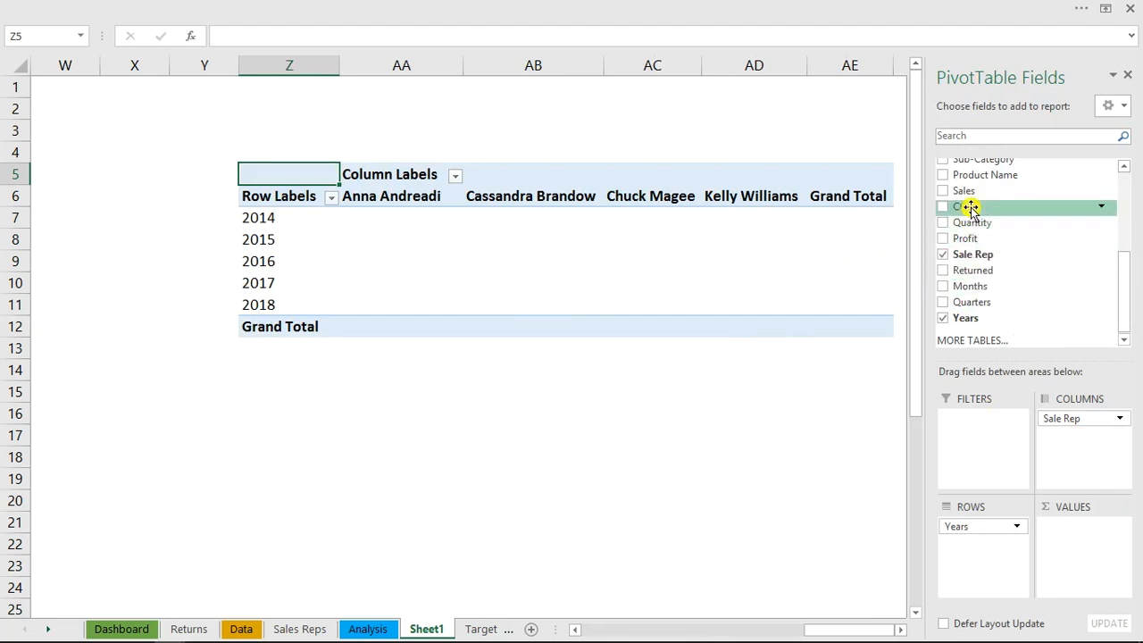
click(943, 190)
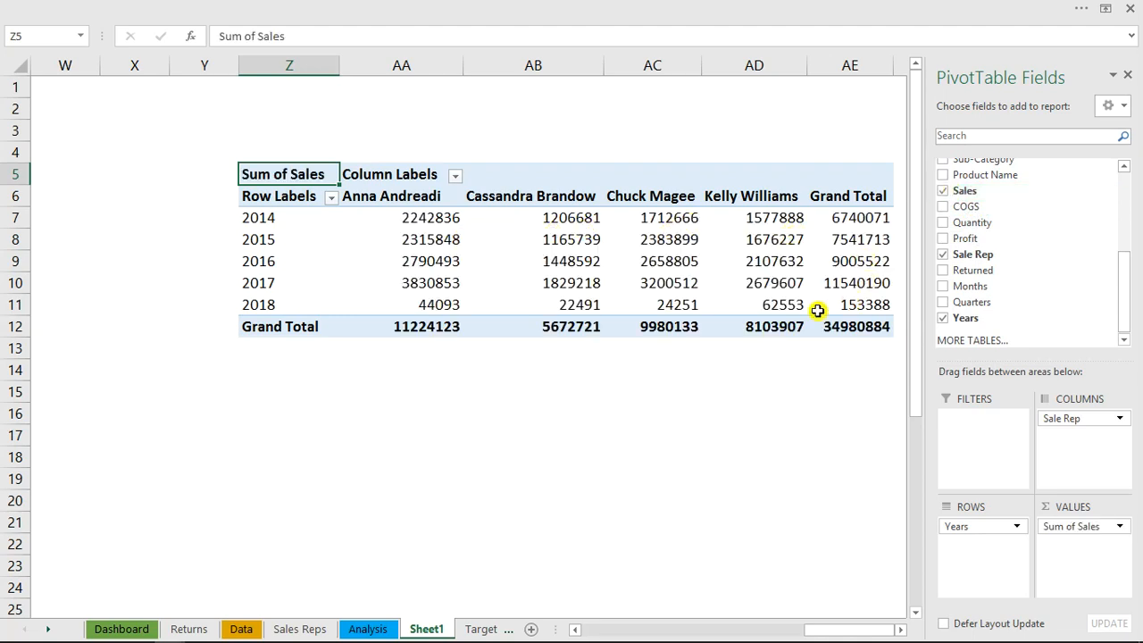
Turn off the PivotTable's grand totals for rows and columns
click(517, 249)
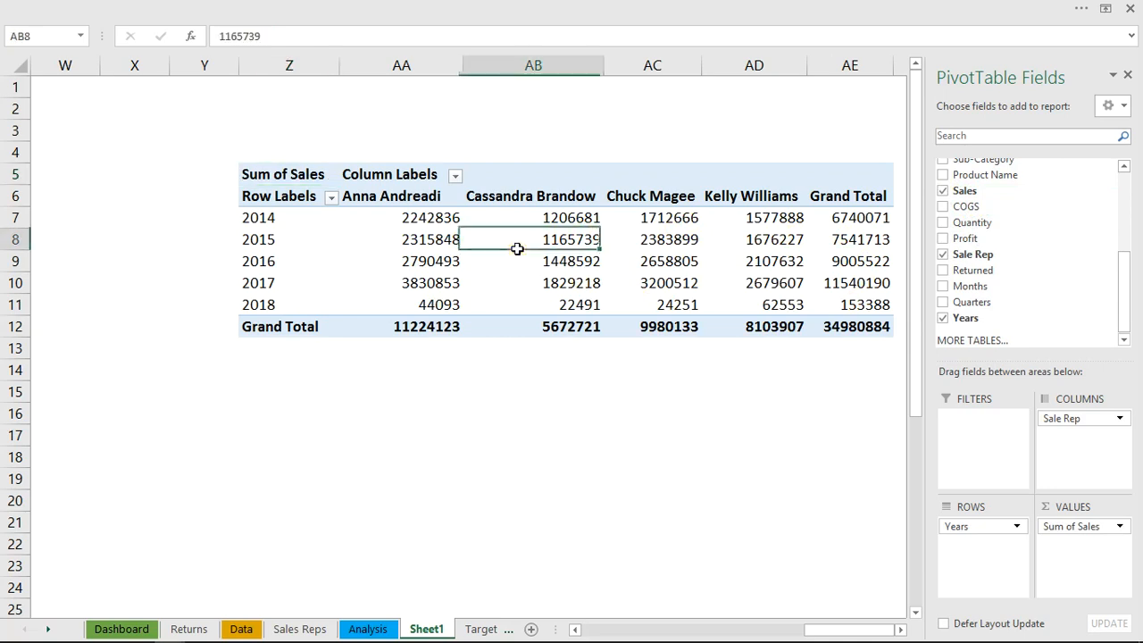
click(768, 7)
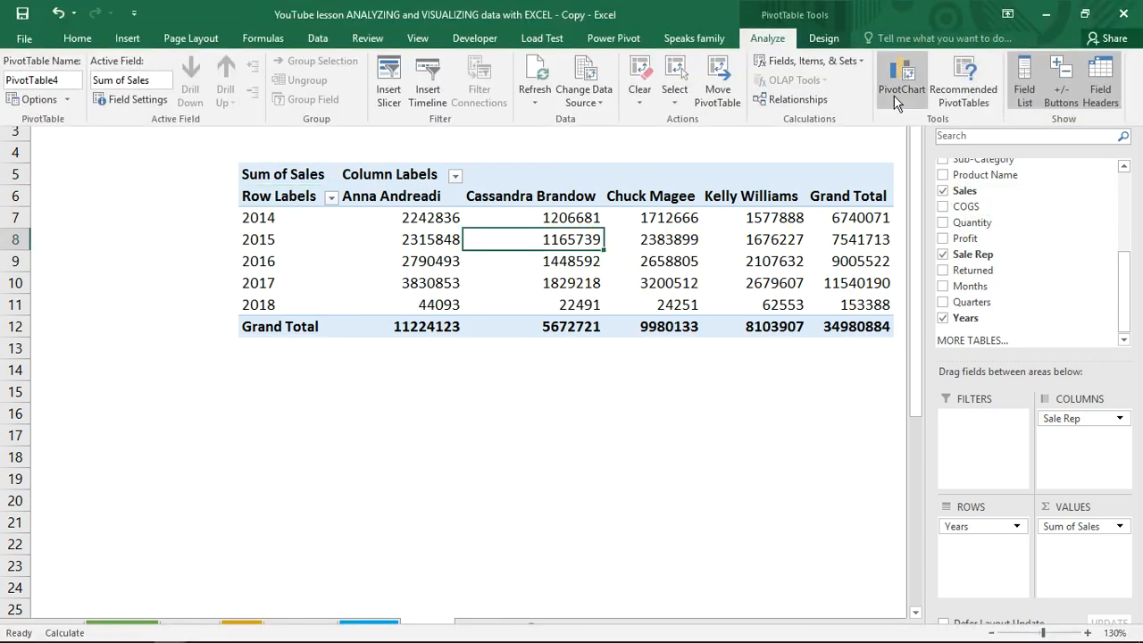
click(822, 39)
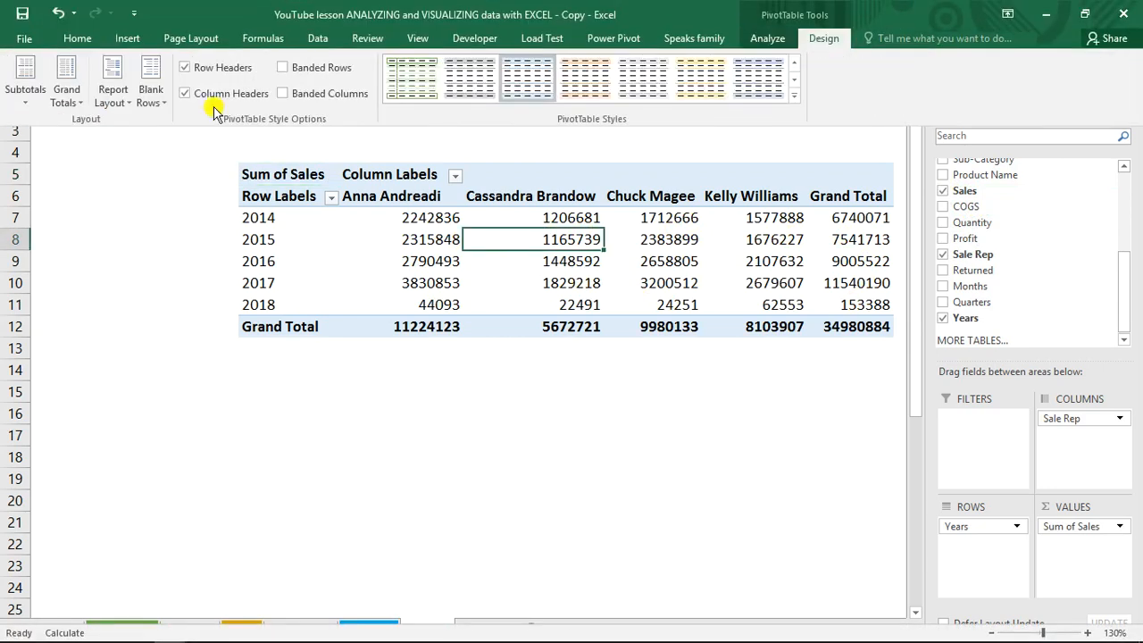
click(76, 97)
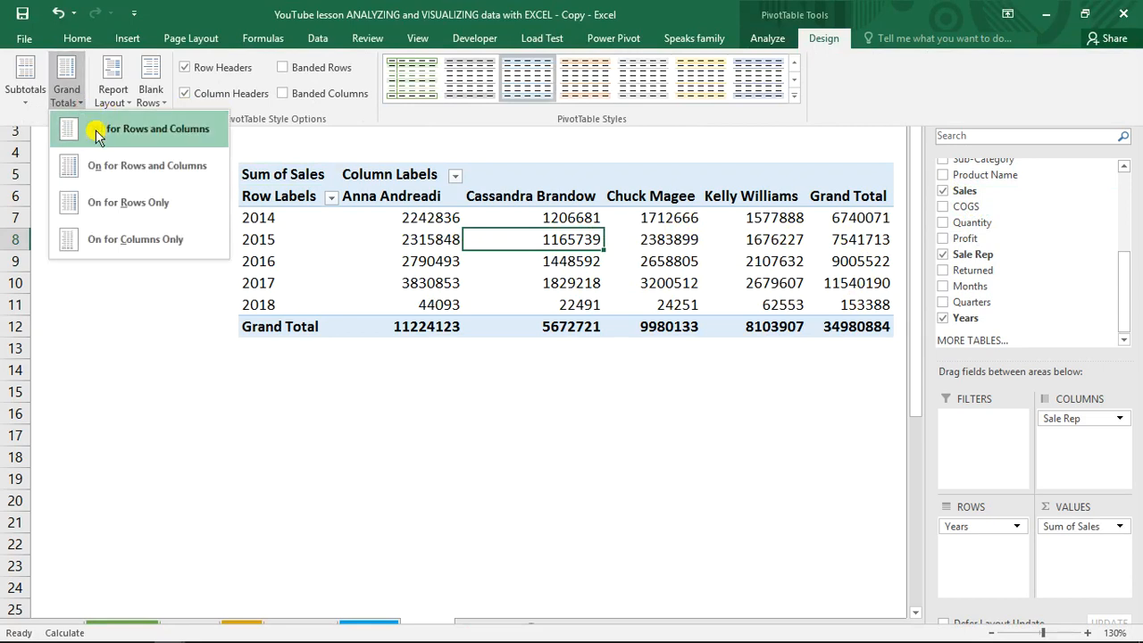
click(143, 132)
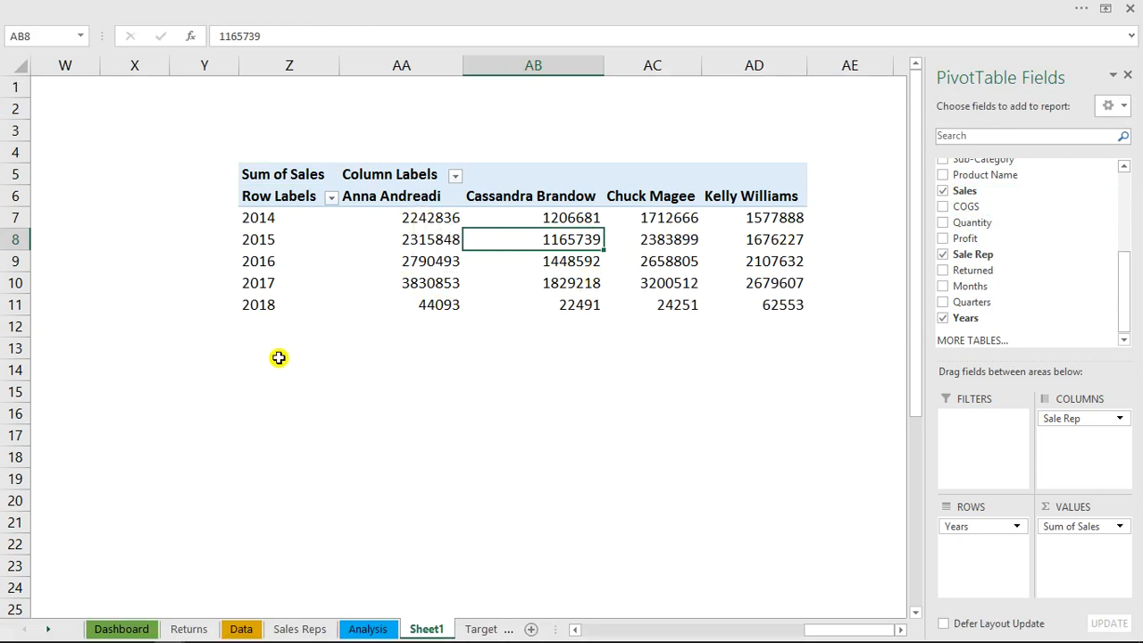
Copy the year labels in Z7:Z11, paste them as links starting at Z14, and check the formula in Z14
mouse_move(260, 217)
mouse_down()
mouse_move(265, 304)
mouse_move(277, 309)
mouse_move(263, 303)
mouse_up()
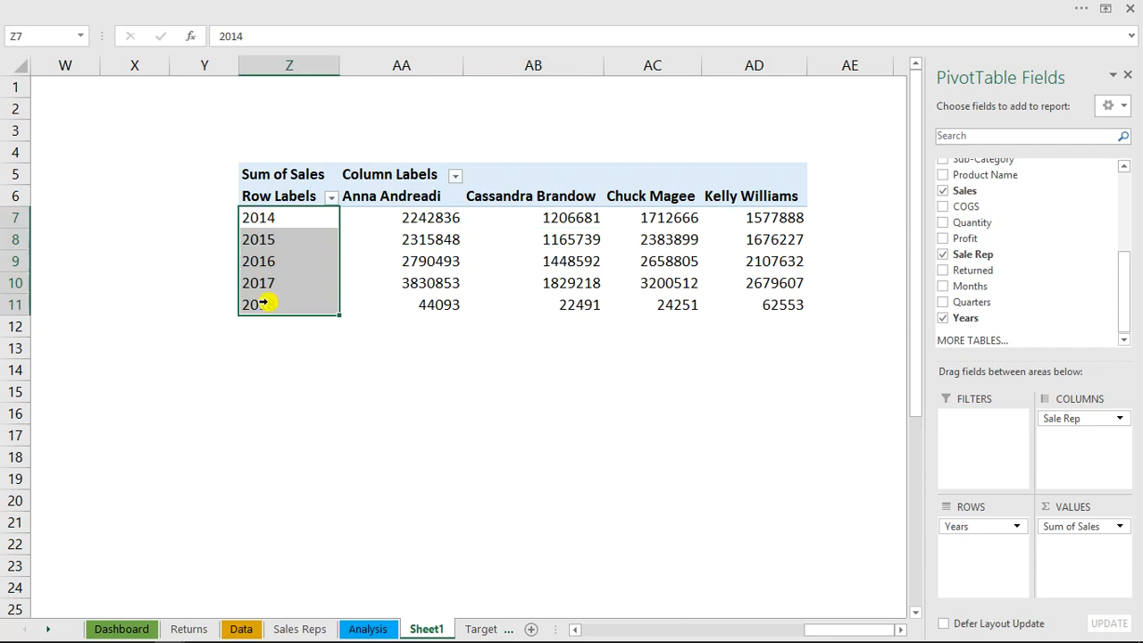
key(ctrl+c)
click(267, 369)
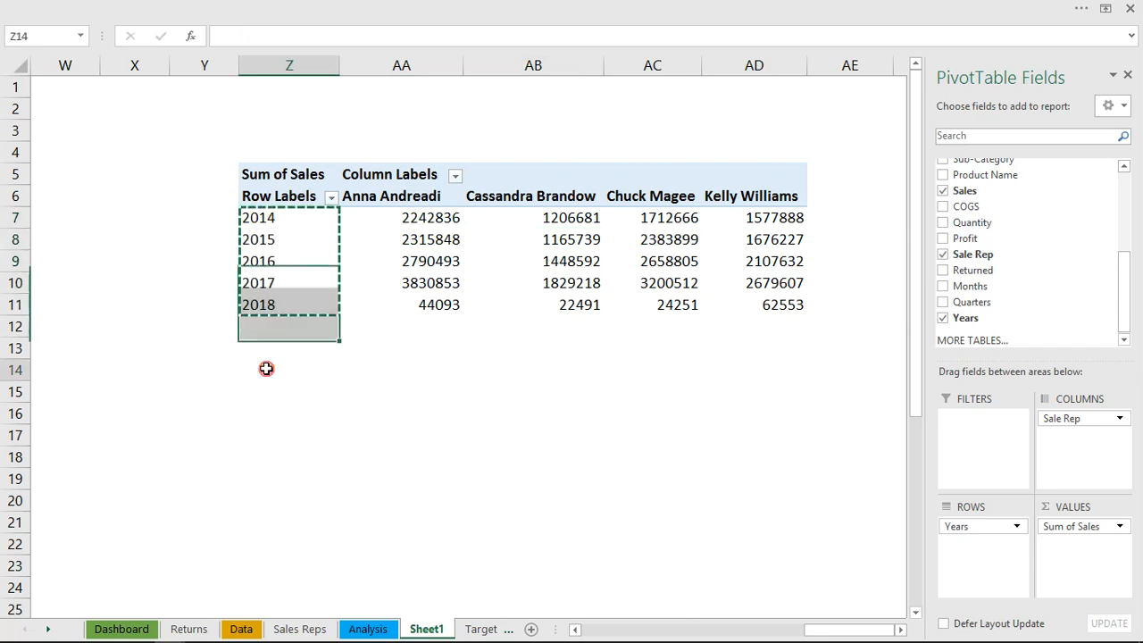
right_click(266, 369)
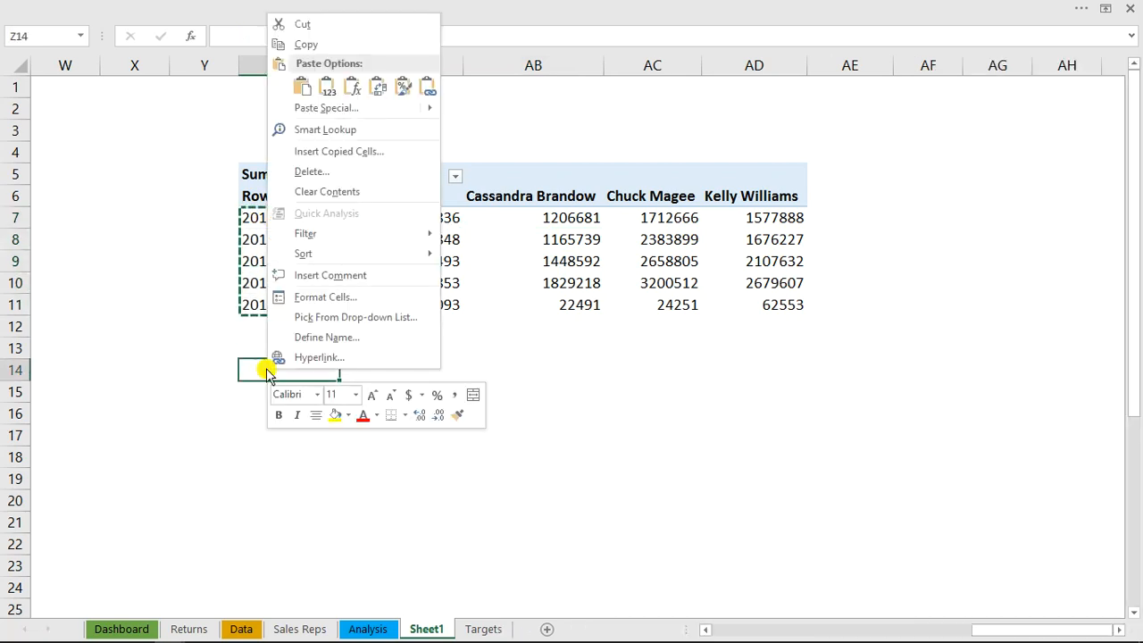
click(428, 87)
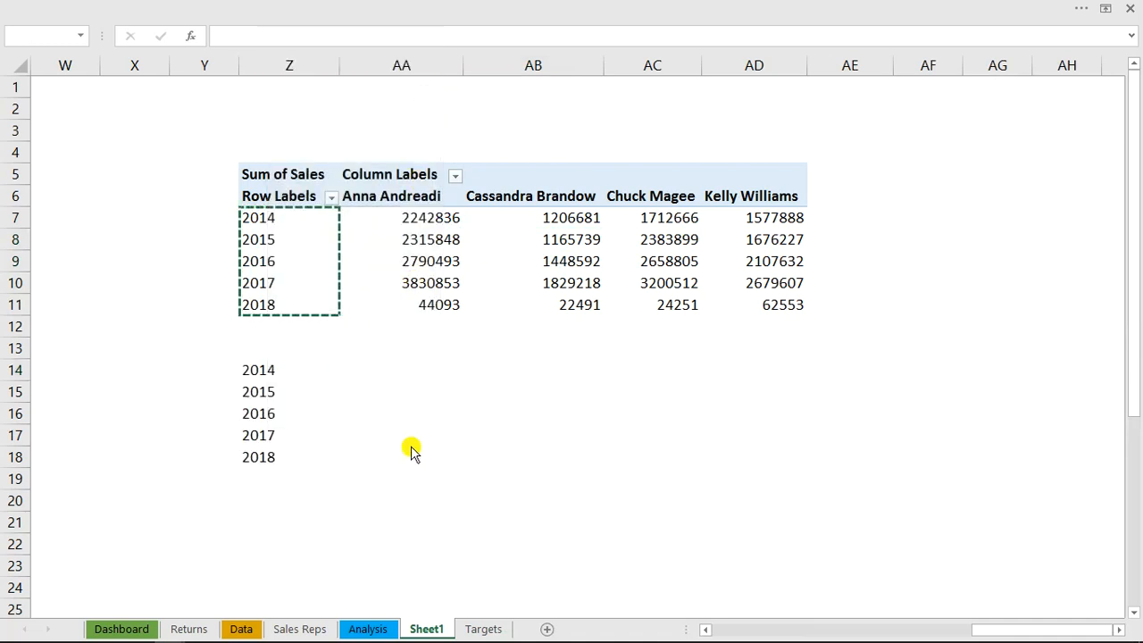
key(Escape)
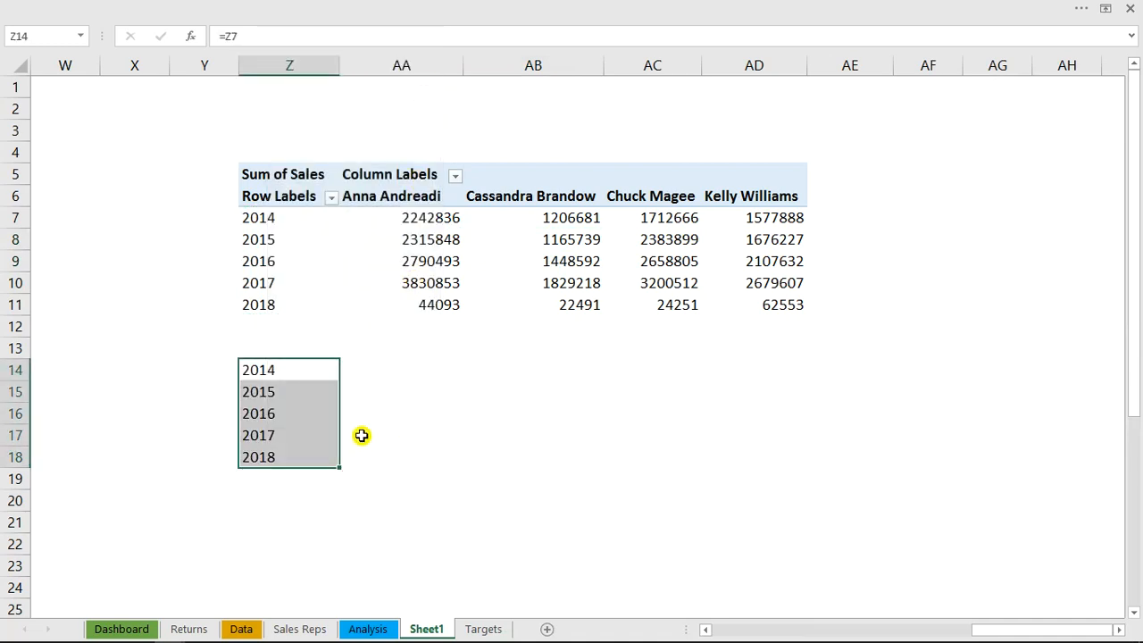
double_click(277, 364)
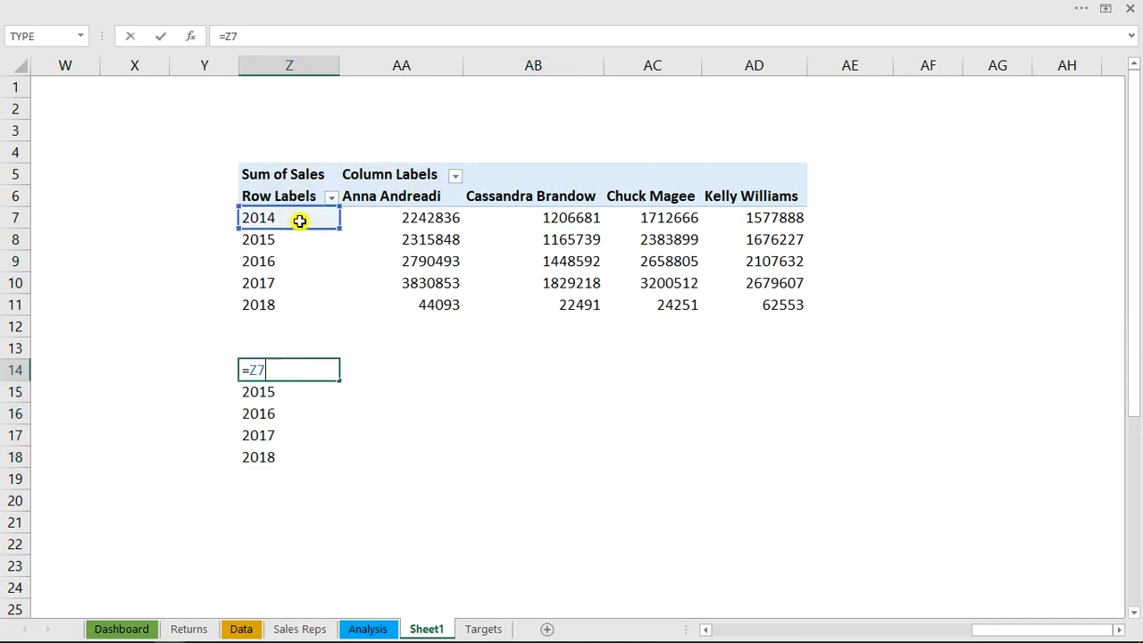
click(454, 421)
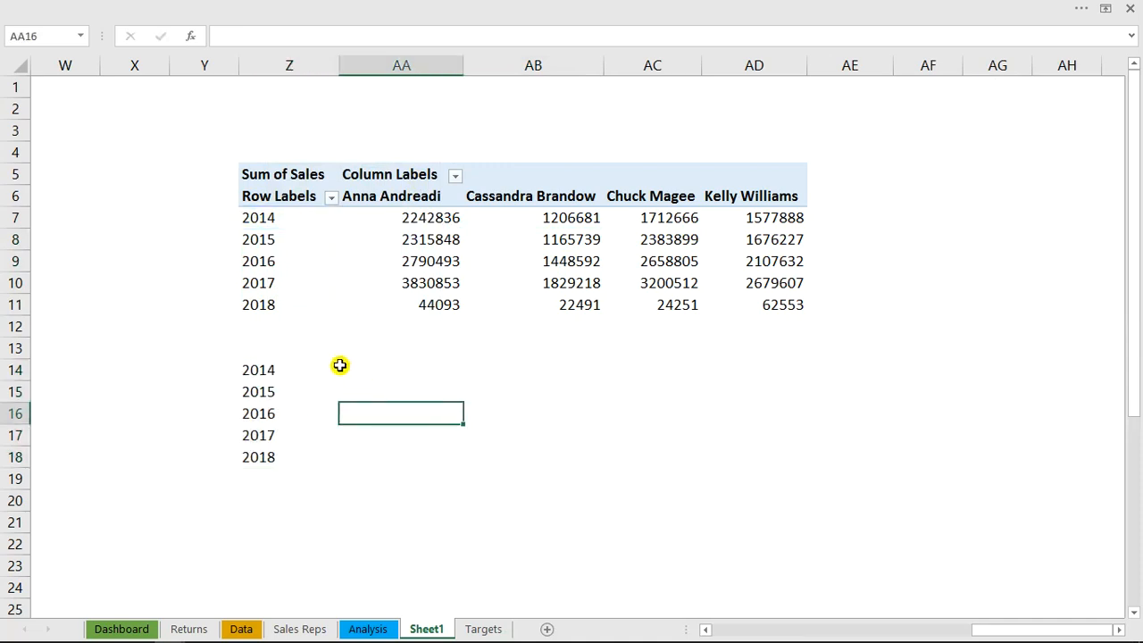
Enter the header "year" in Z13 and "sales mange sales" in AA13 above the linked year labels
click(342, 369)
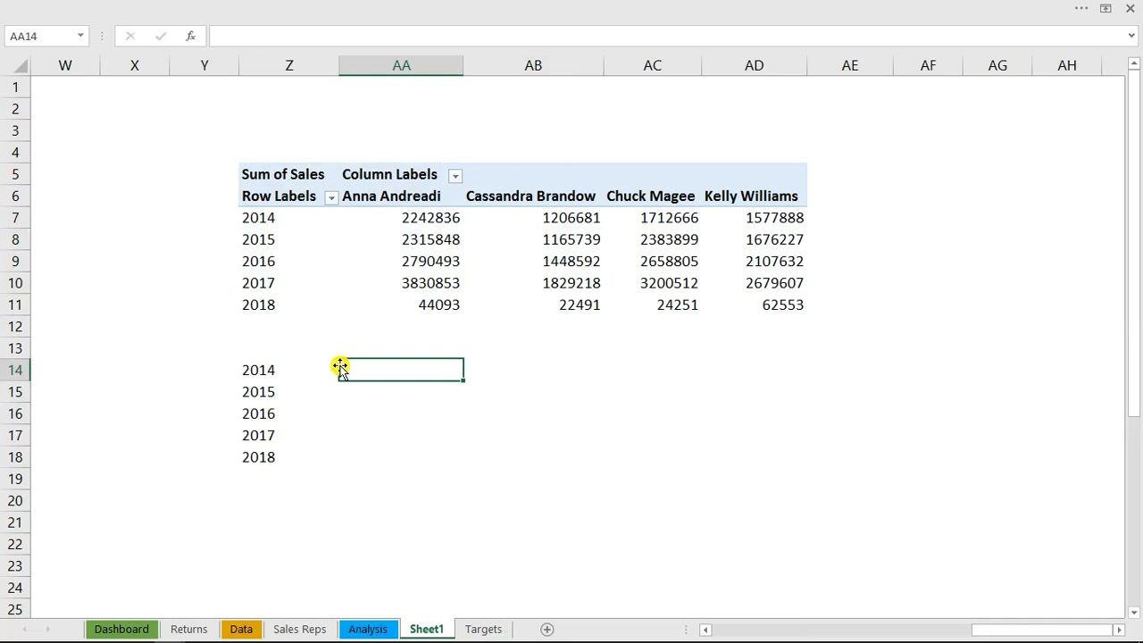
click(258, 357)
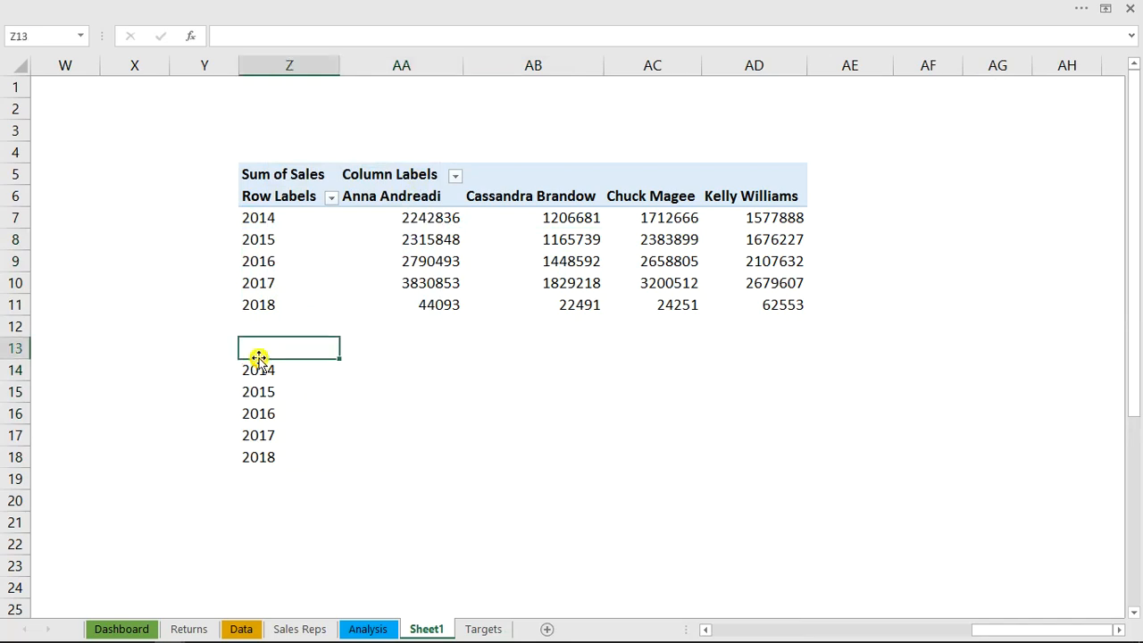
text(year)
key(Tab)
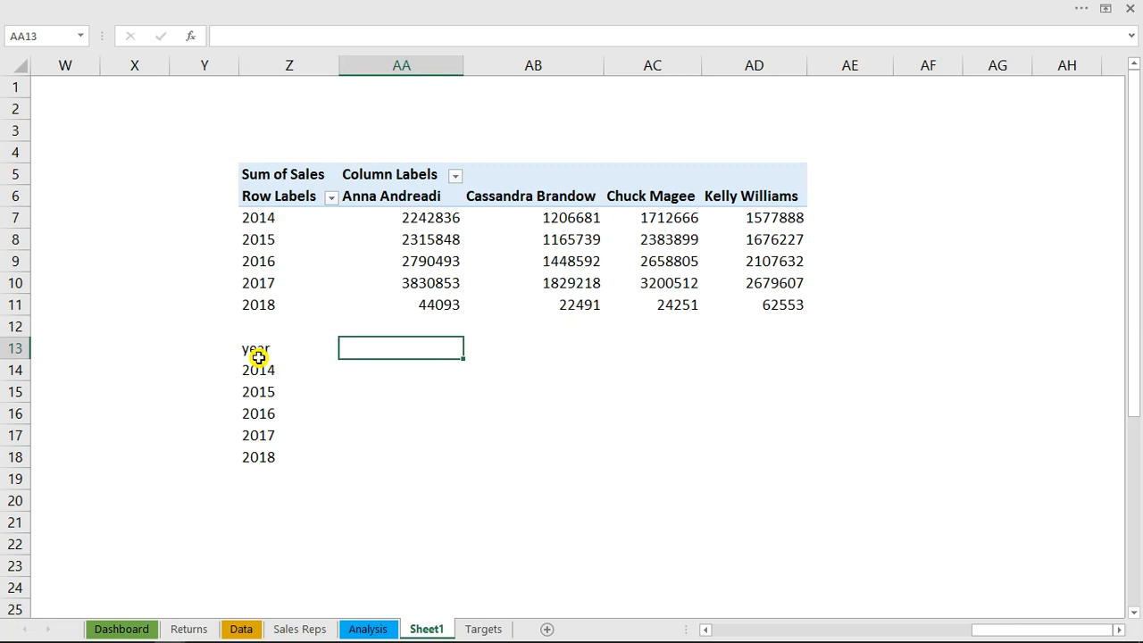
text(sales mange)
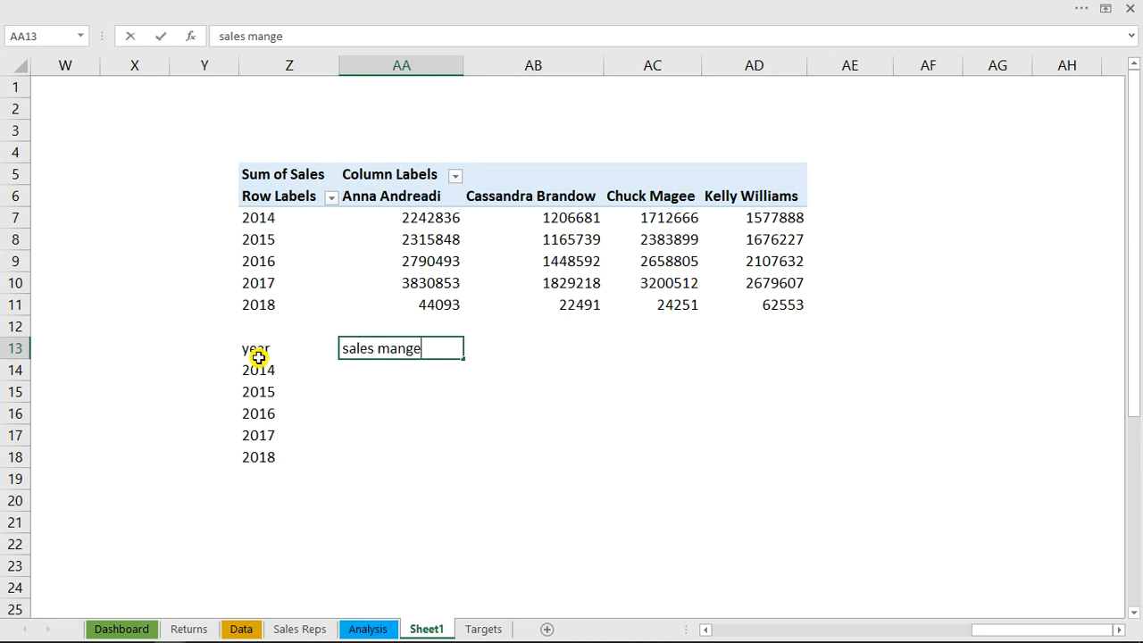
key(Return)
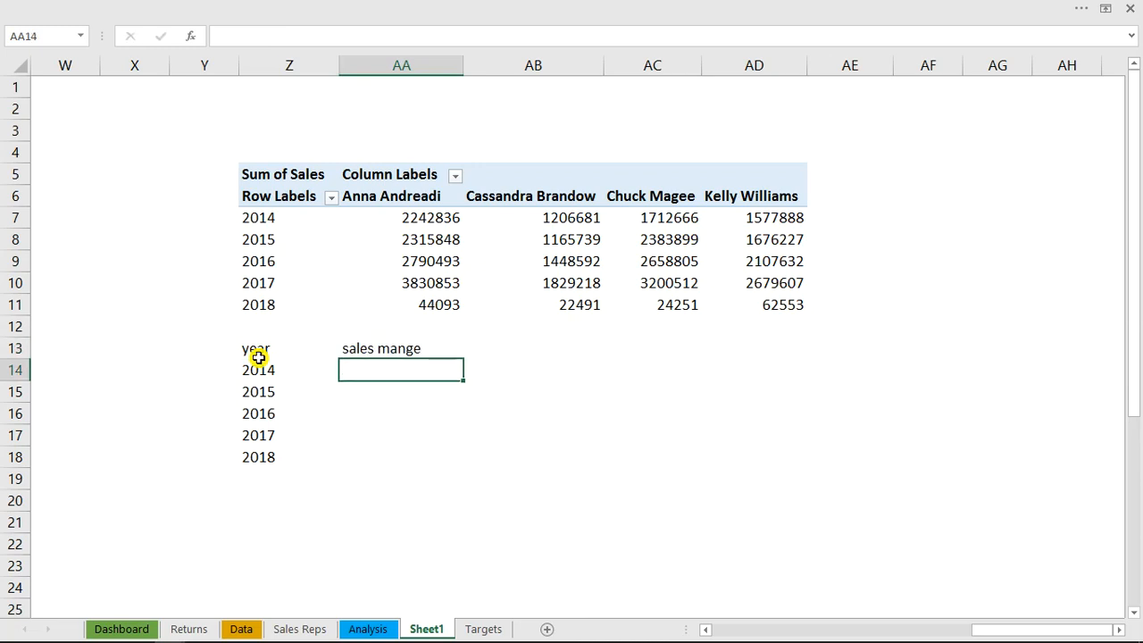
click(382, 348)
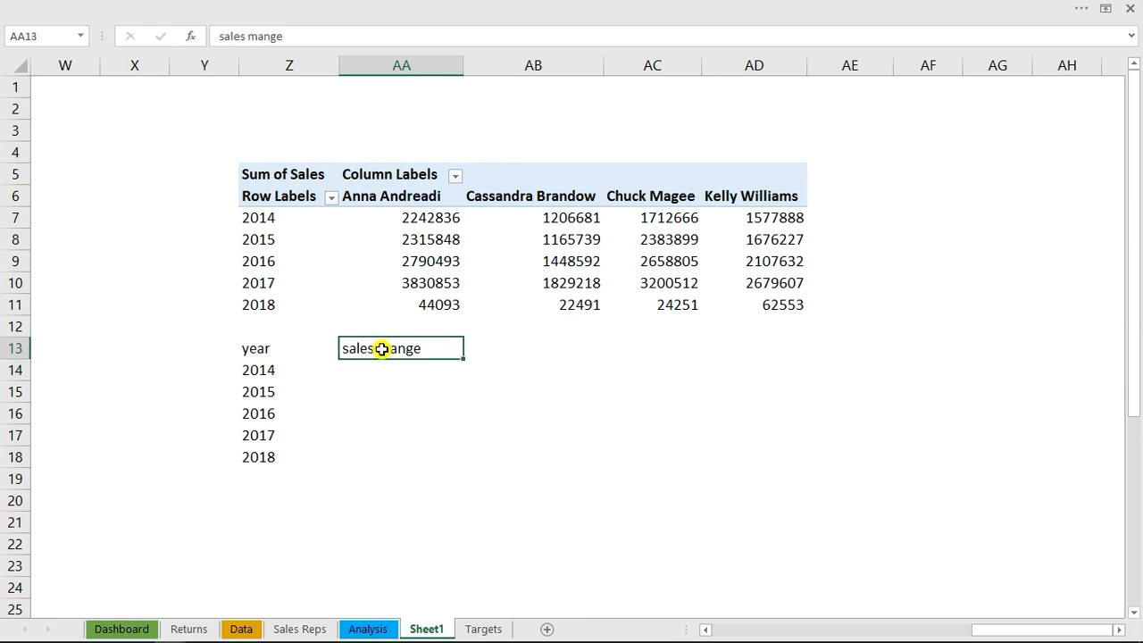
click(289, 36)
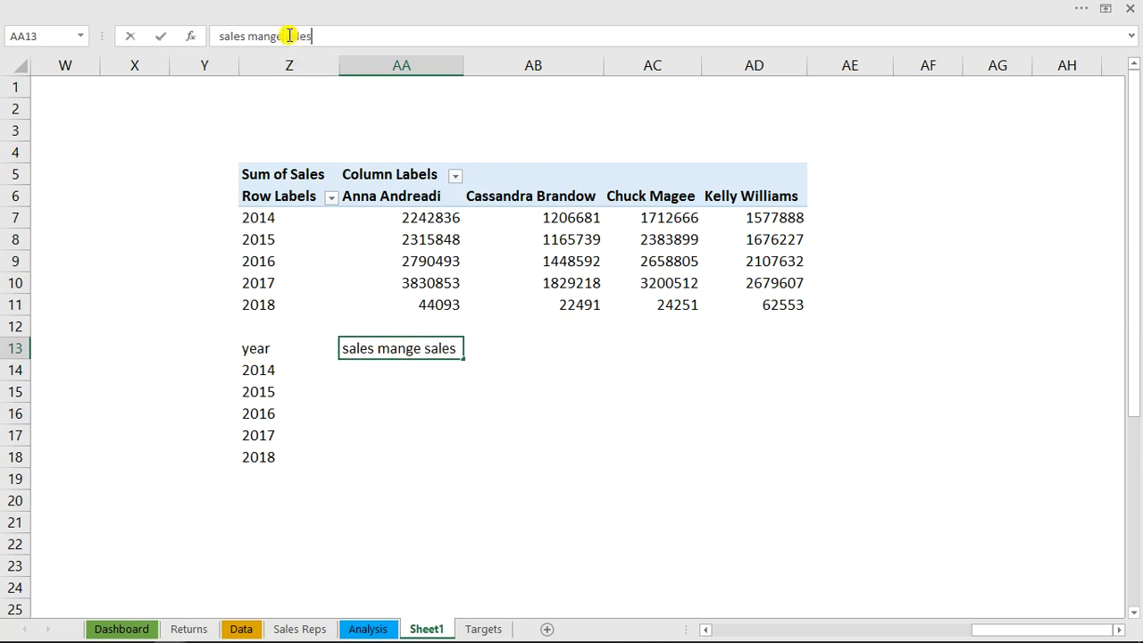
key(Return)
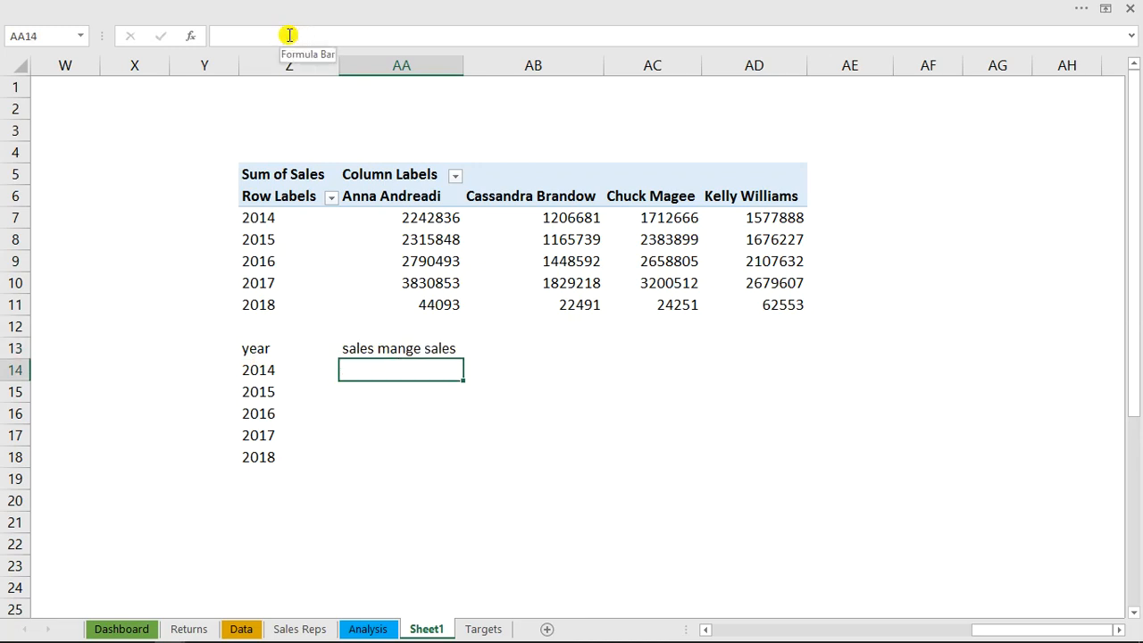
Set the namelink cell I4 on the Analysis sheet to 1
click(369, 629)
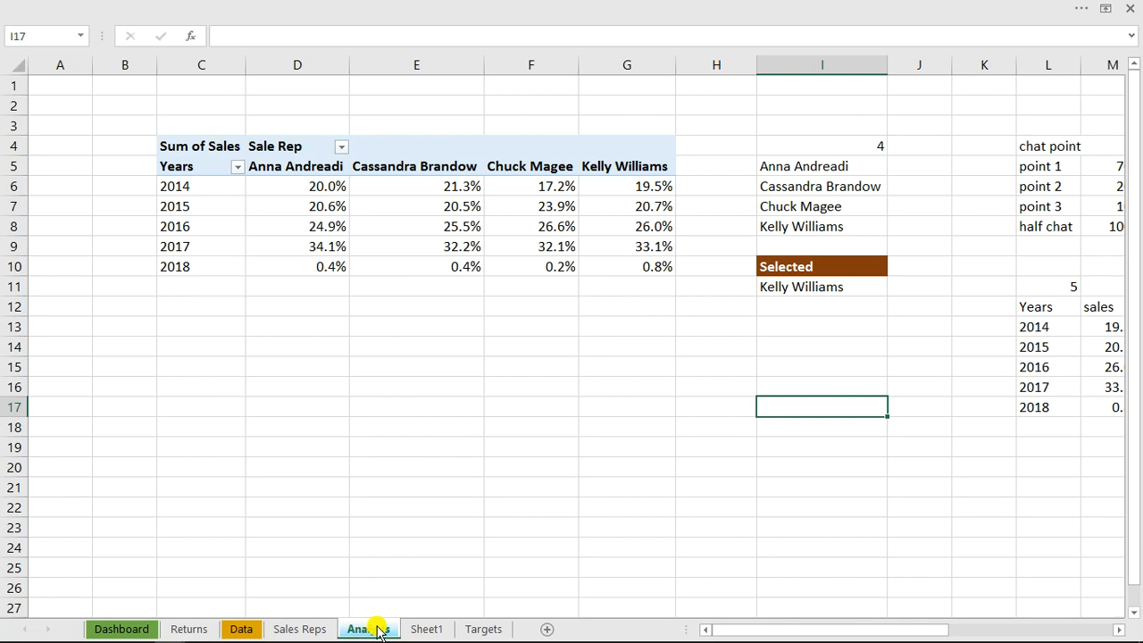
click(858, 145)
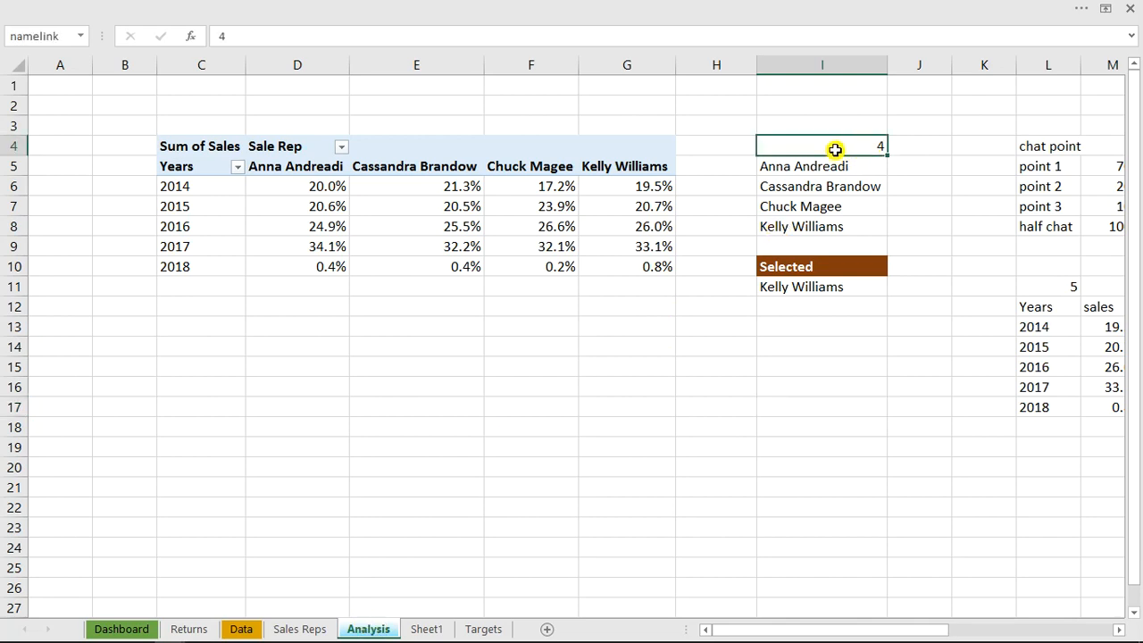
text(1)
key(Return)
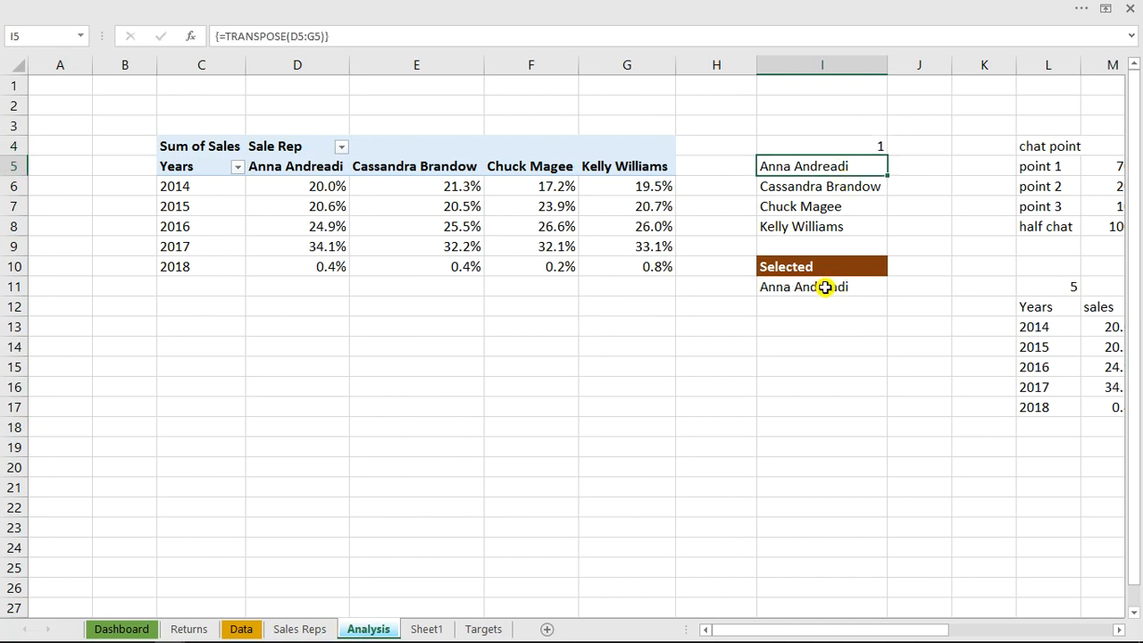
On the Dashboard sheet, switch the sales manager selector to the second name in its list and then to the fourth
click(138, 631)
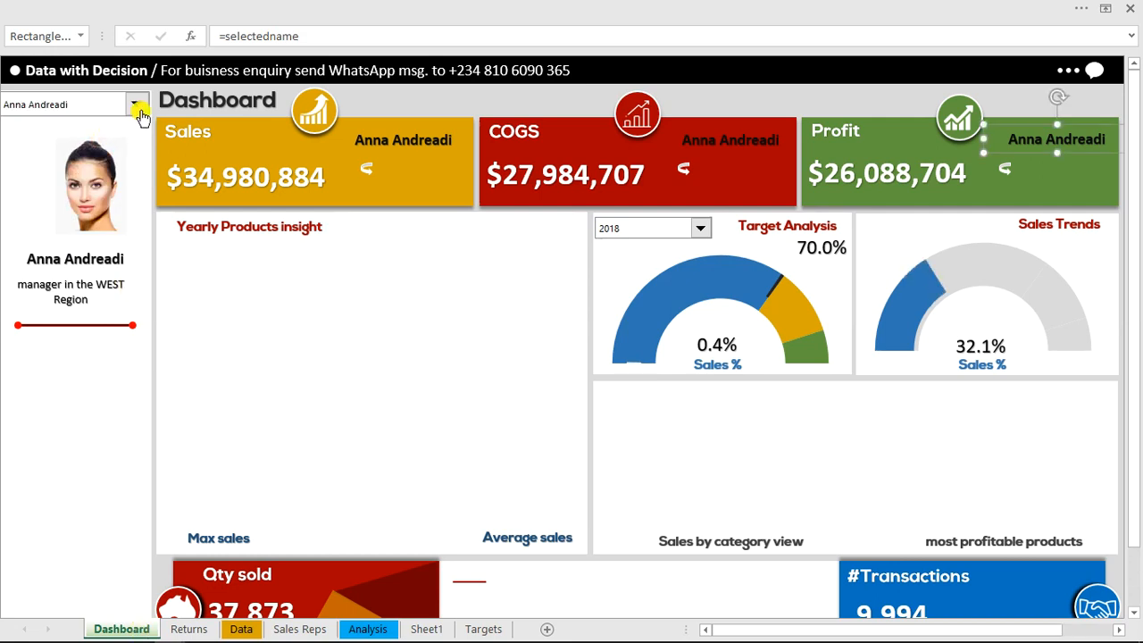
click(139, 106)
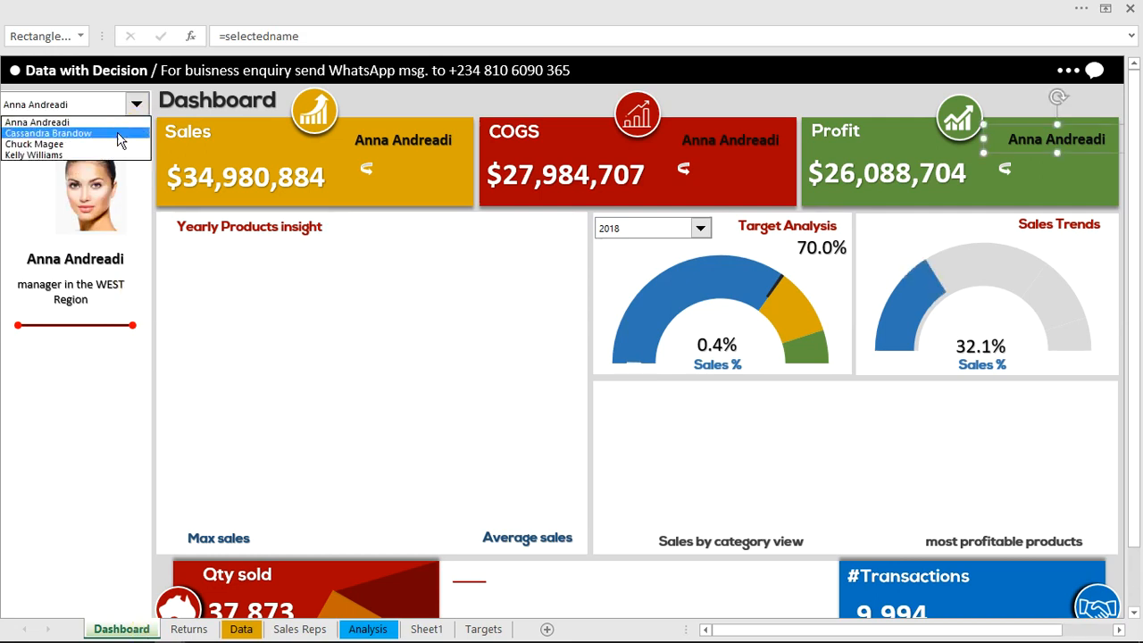
click(117, 133)
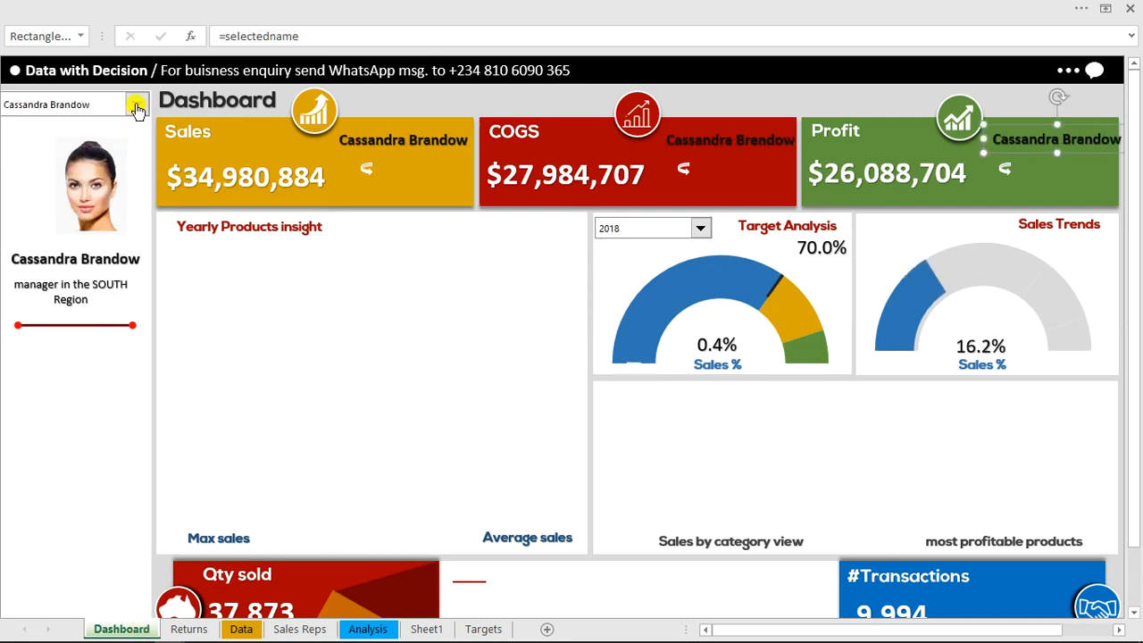
click(136, 106)
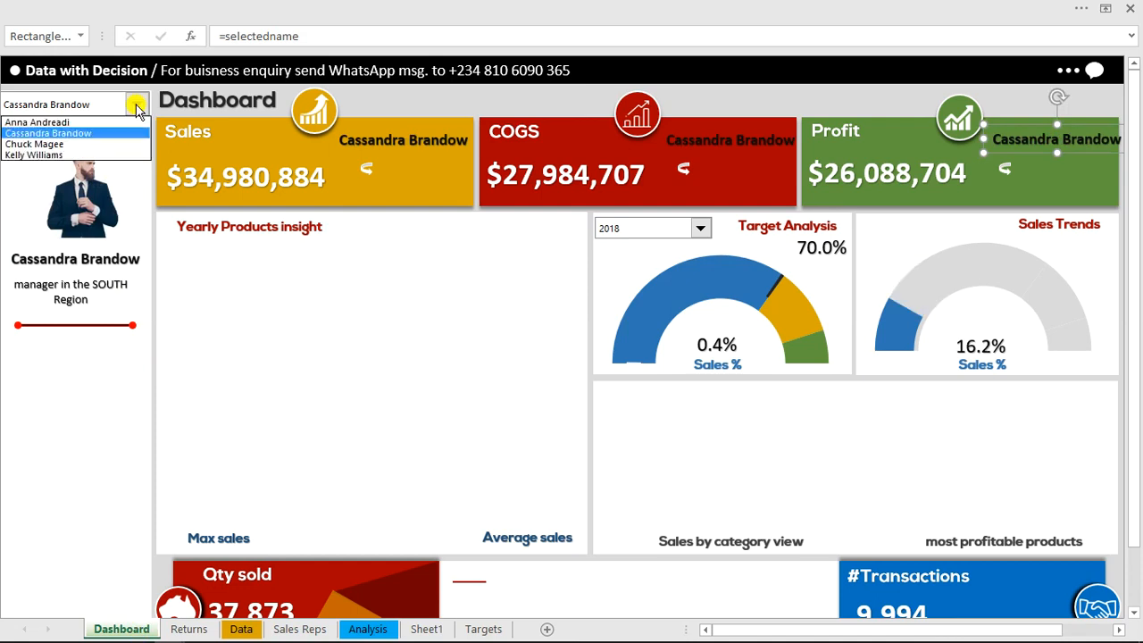
click(89, 156)
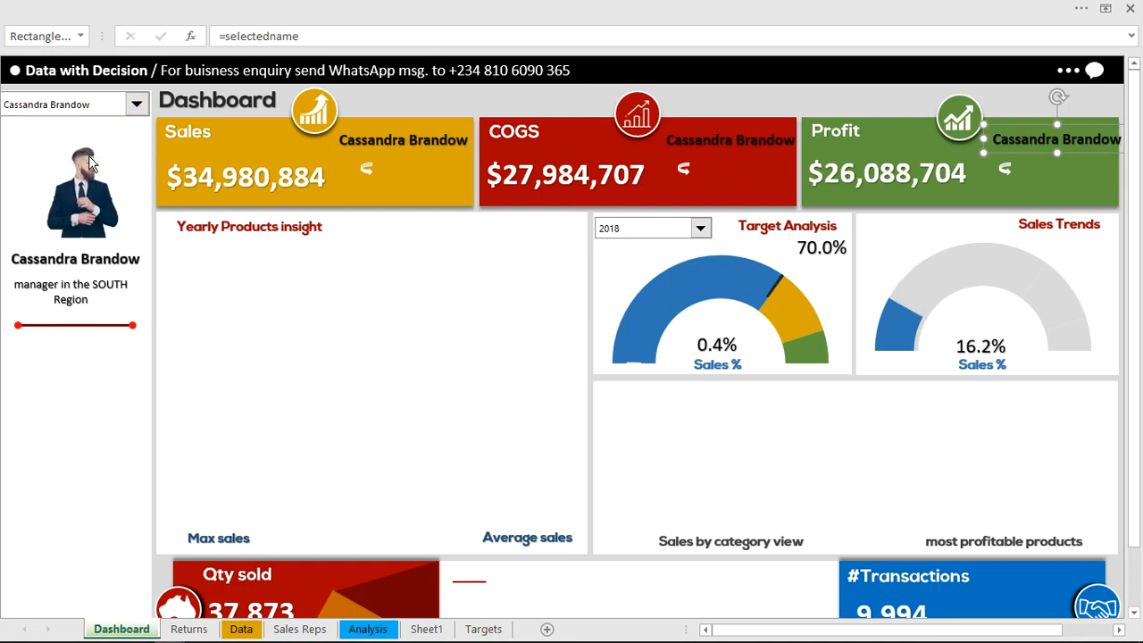
Inspect the namelink cell I4 and the selected-name formula in I11 on the Analysis sheet
click(365, 631)
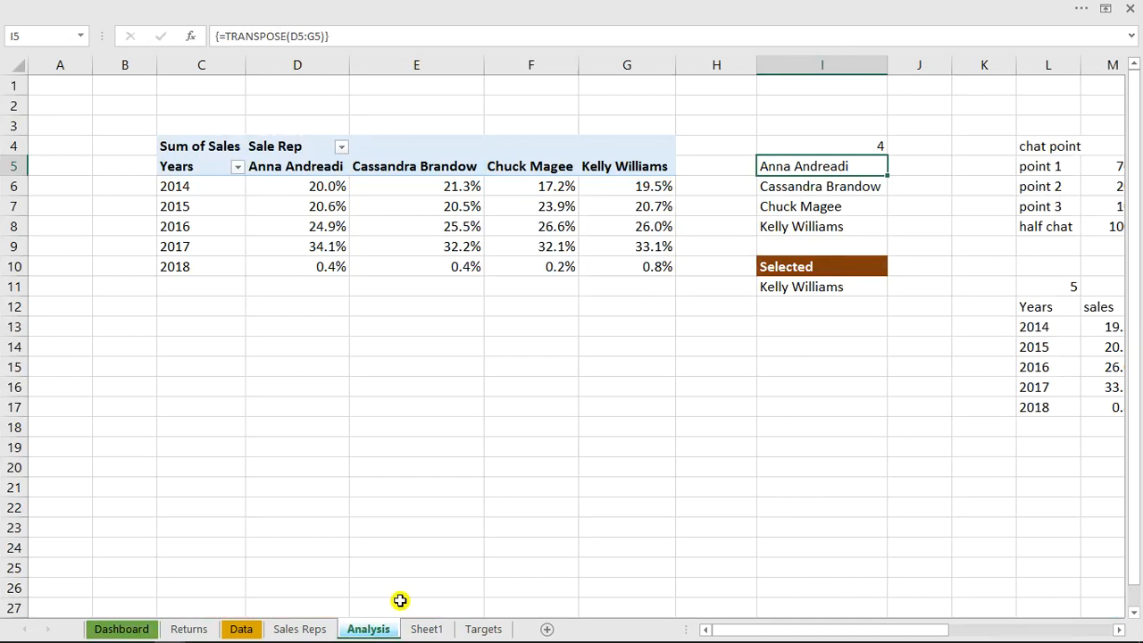
click(855, 146)
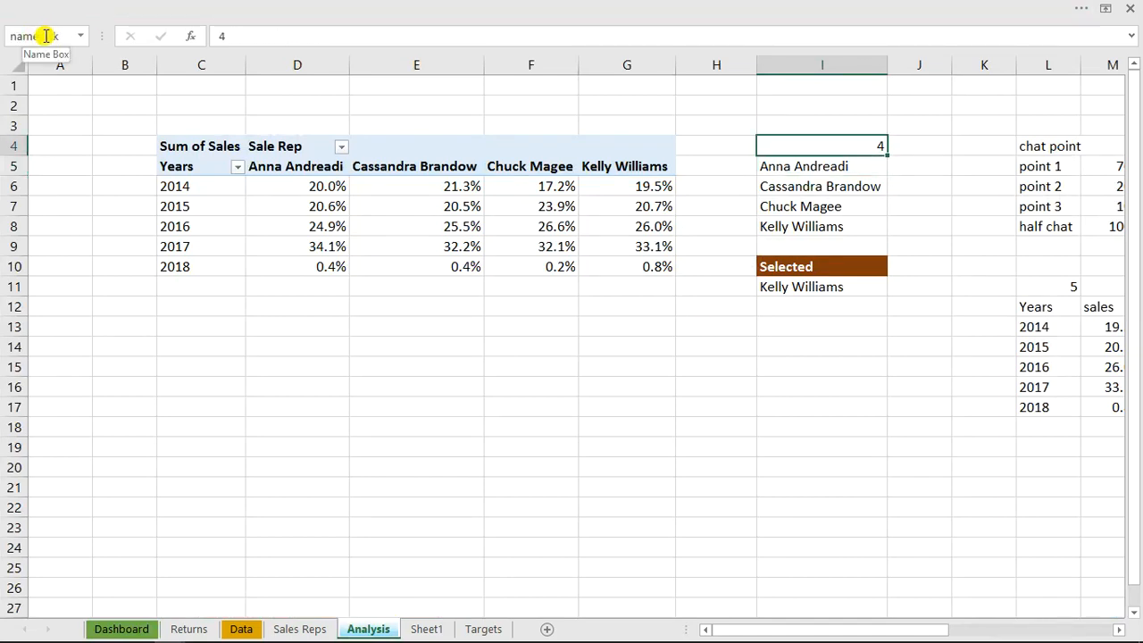
click(426, 630)
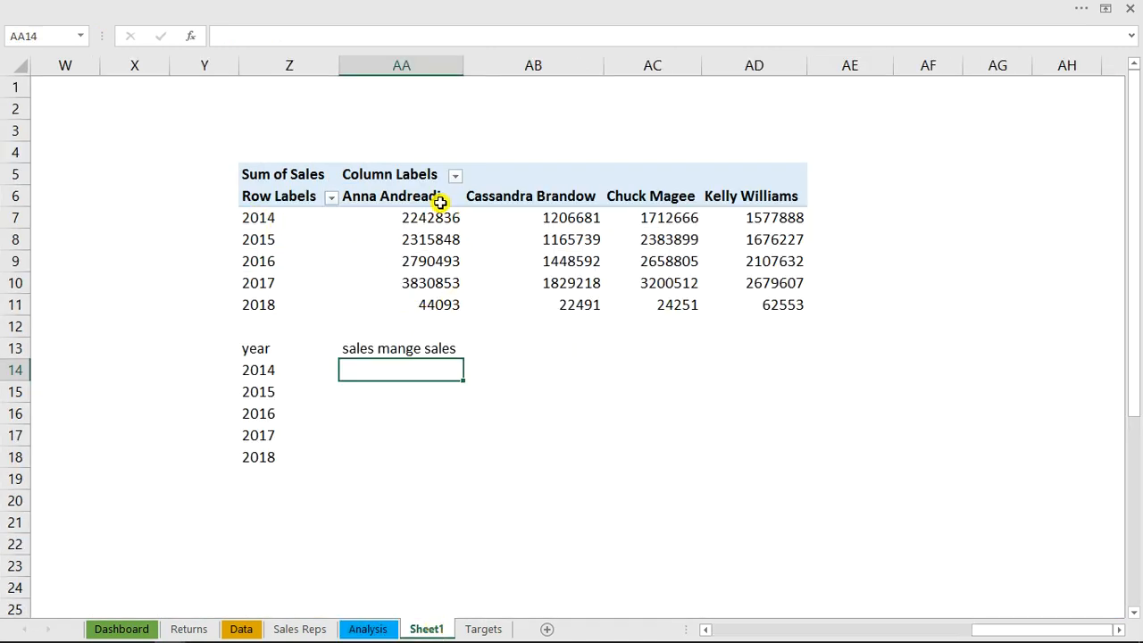
click(369, 629)
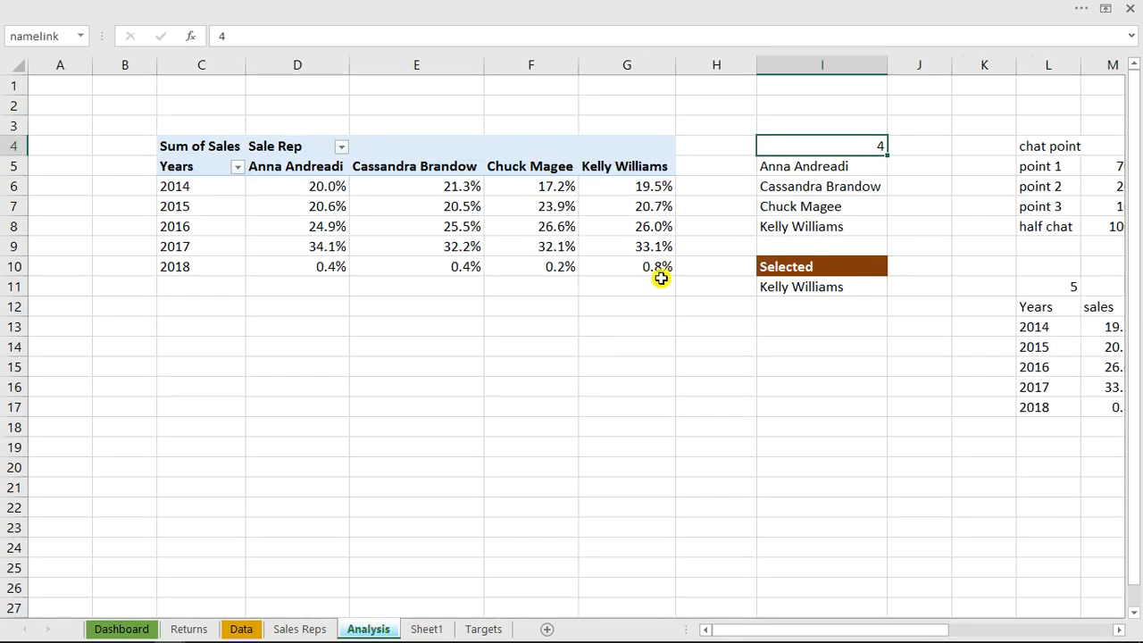
click(785, 287)
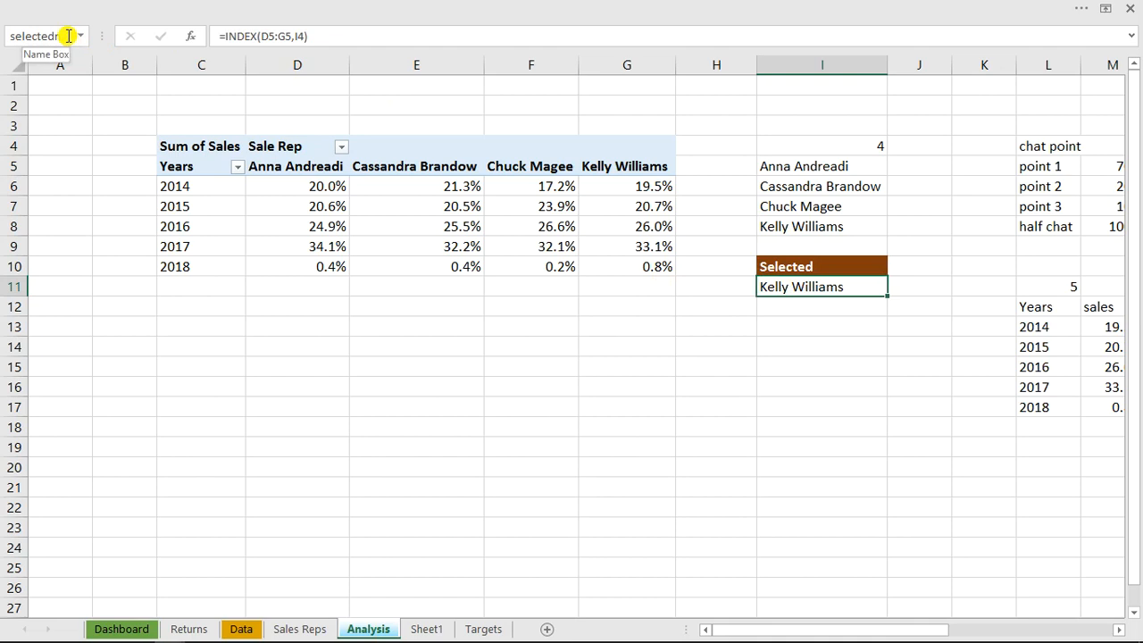
Enter the formula =selectedname in AA3 of Sheet1, above the PivotTable
click(427, 628)
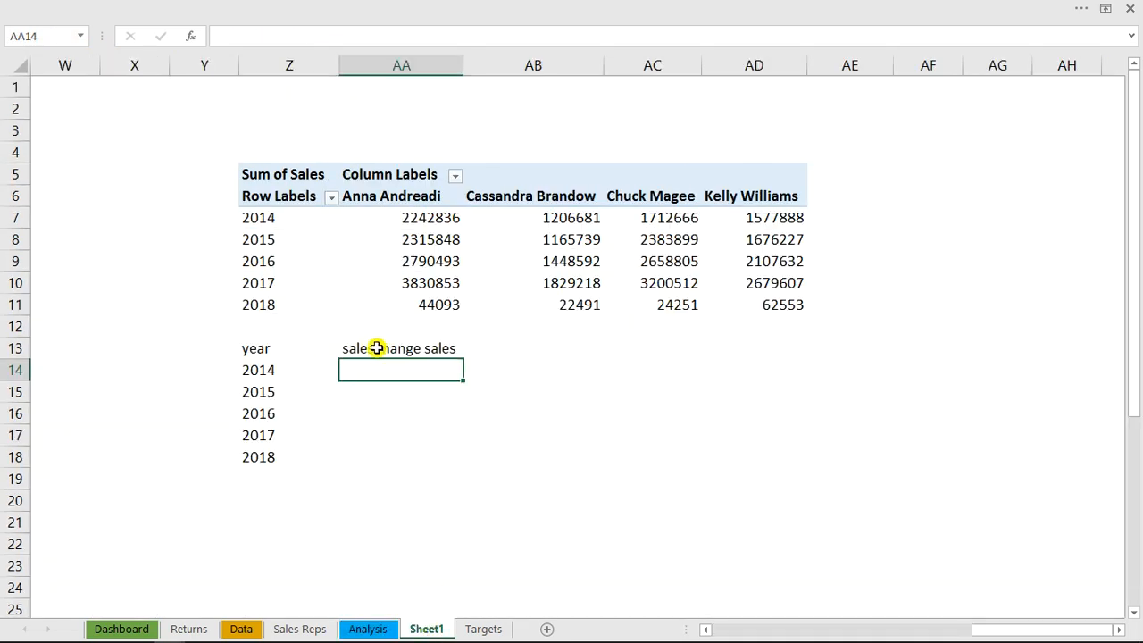
click(385, 136)
text(=sle)
key(BackSpace)
key(BackSpace)
text(el)
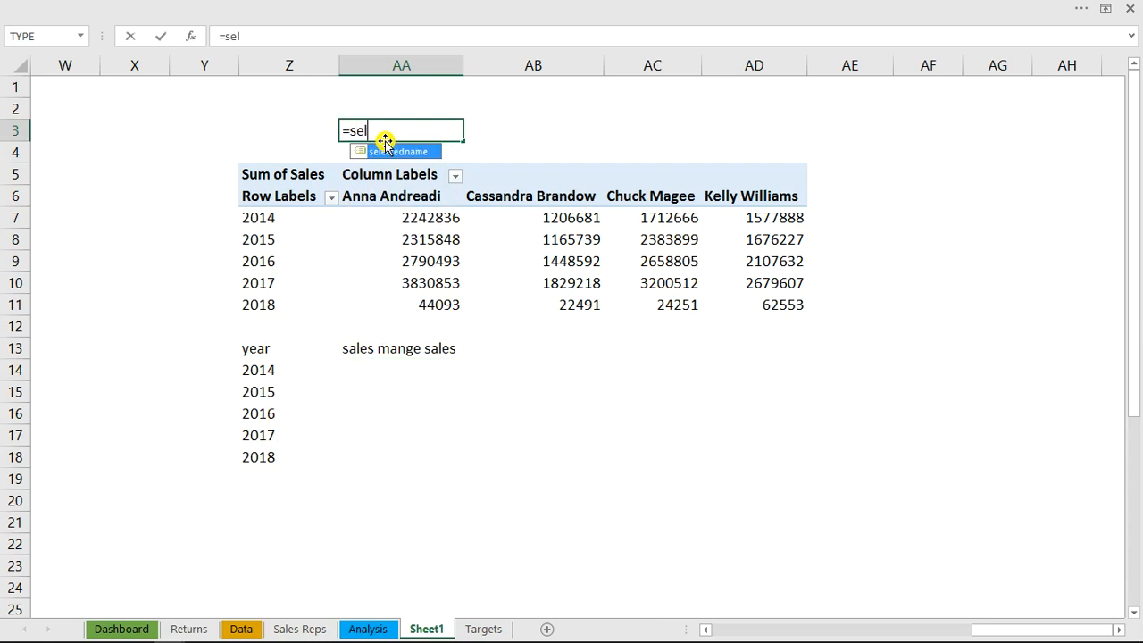
text(e)
key(Tab)
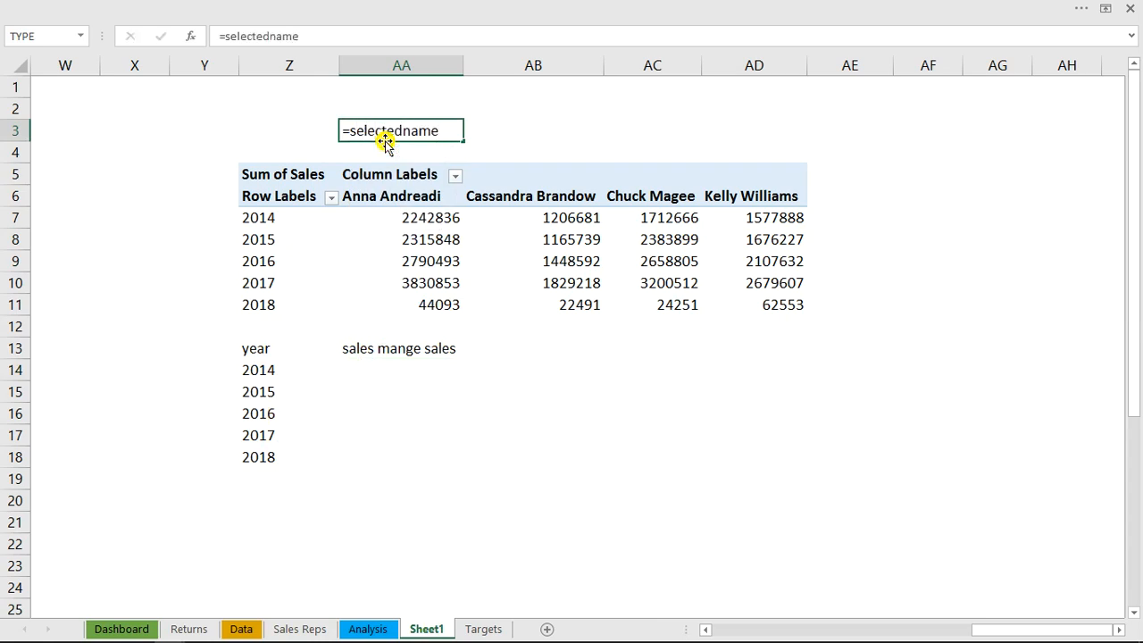
key(Return)
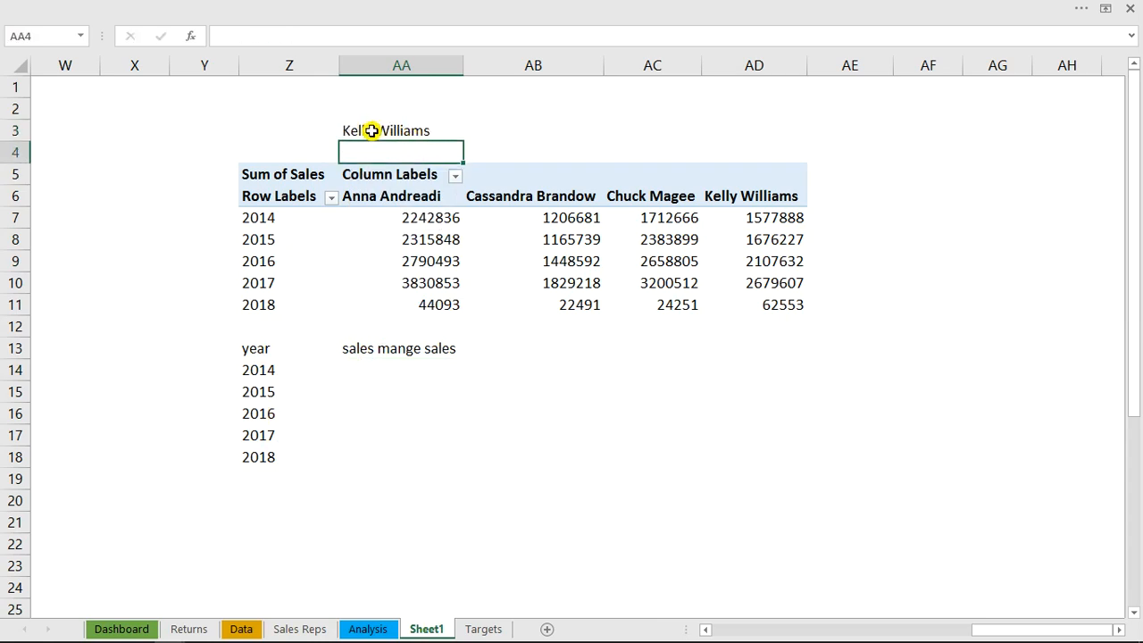
Enter the partial formula =OFFSET(Z7,0, in AA14 with a leading space so that it is stored as text
click(375, 356)
click(377, 364)
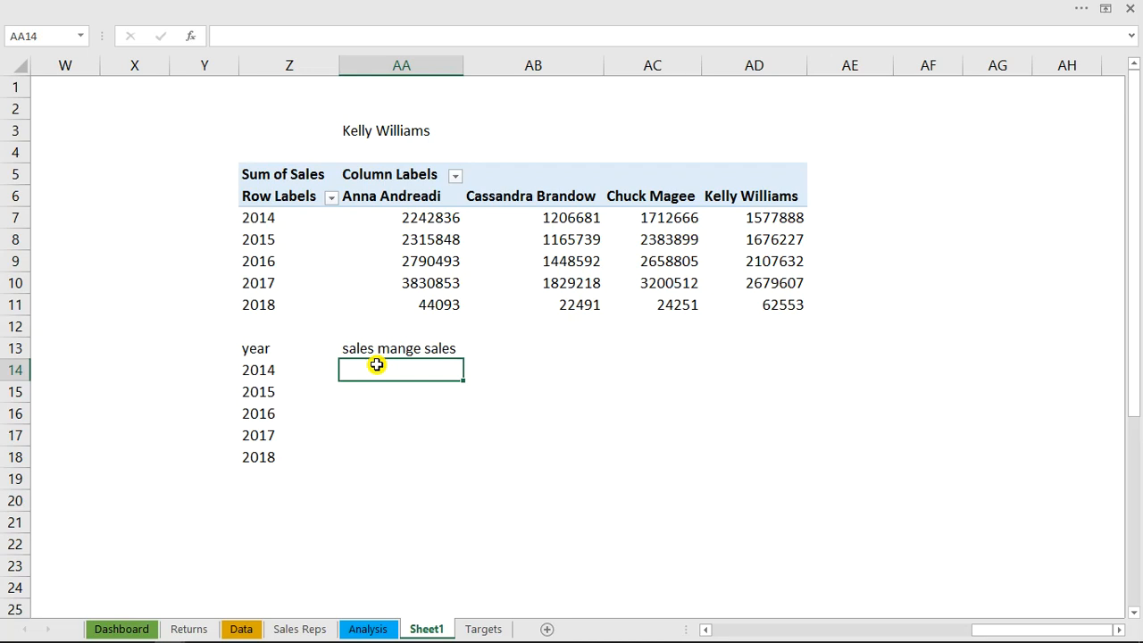
text(=off)
key(Tab)
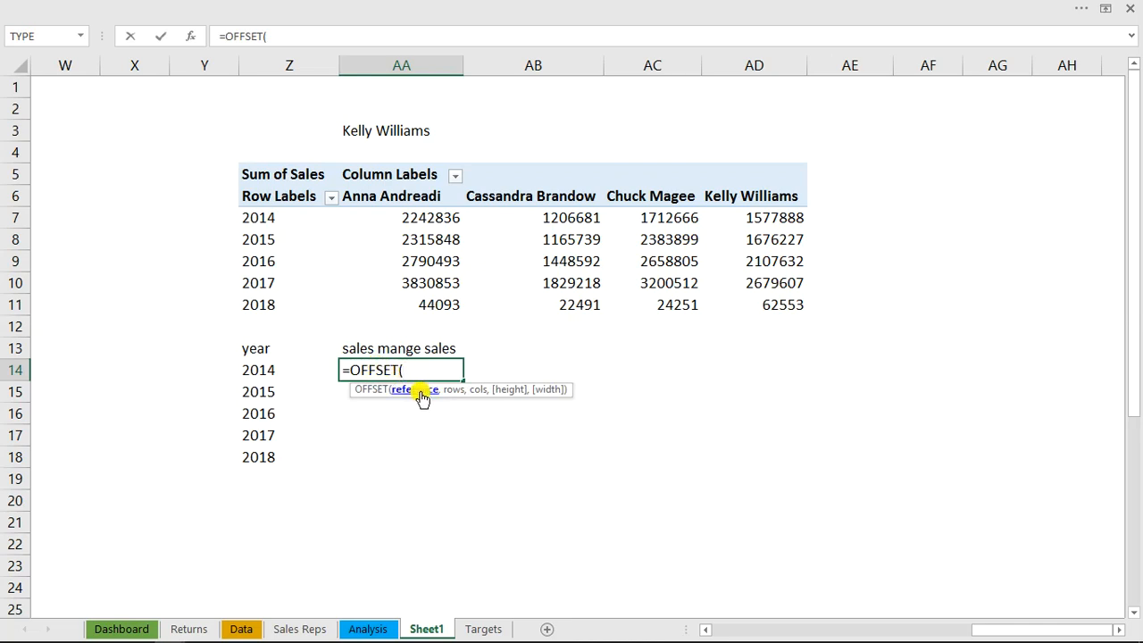
click(253, 218)
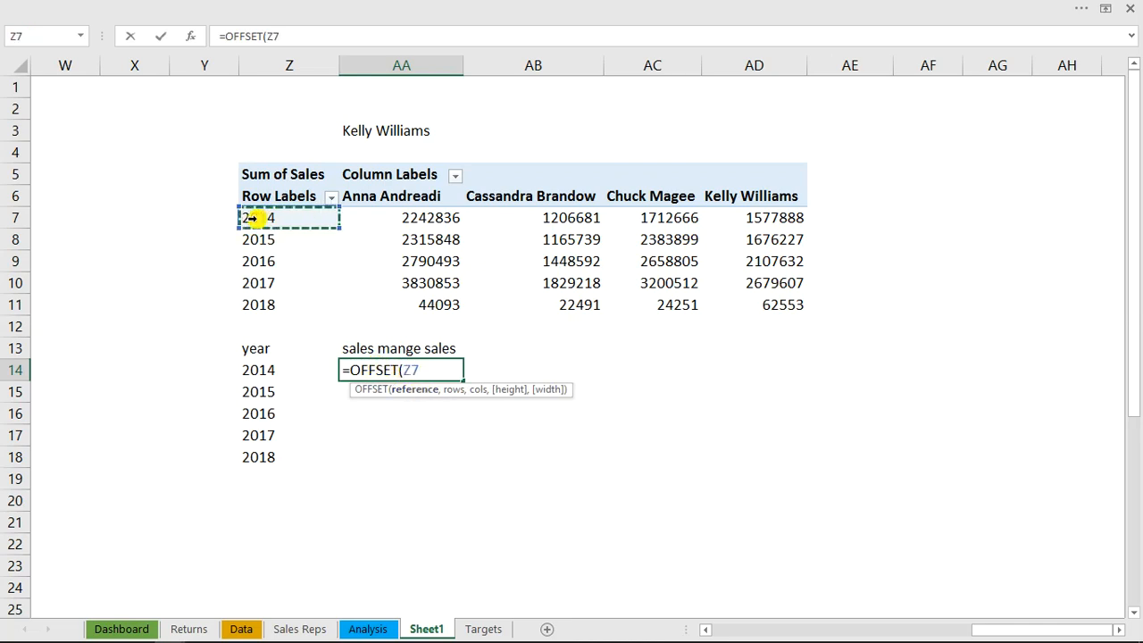
text(,)
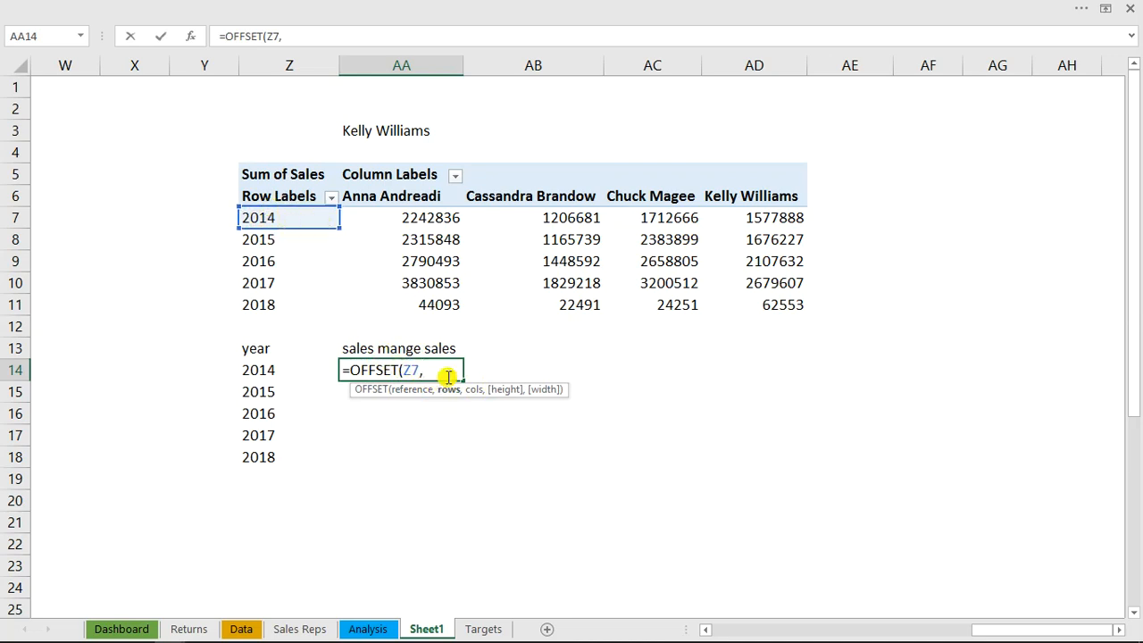
text(,)
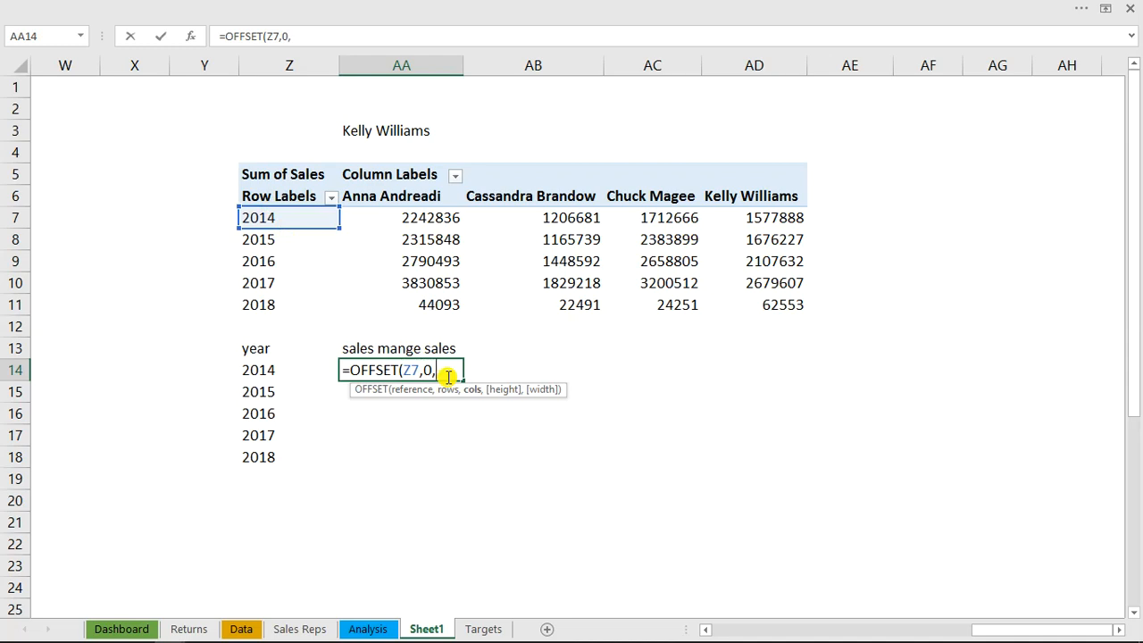
click(221, 35)
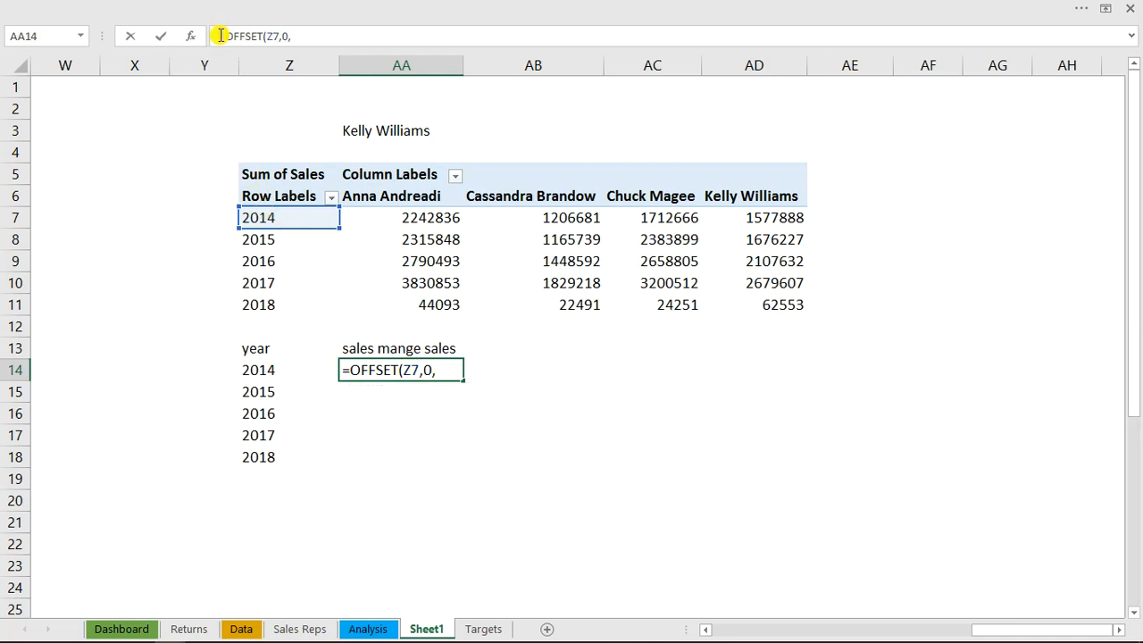
click(663, 561)
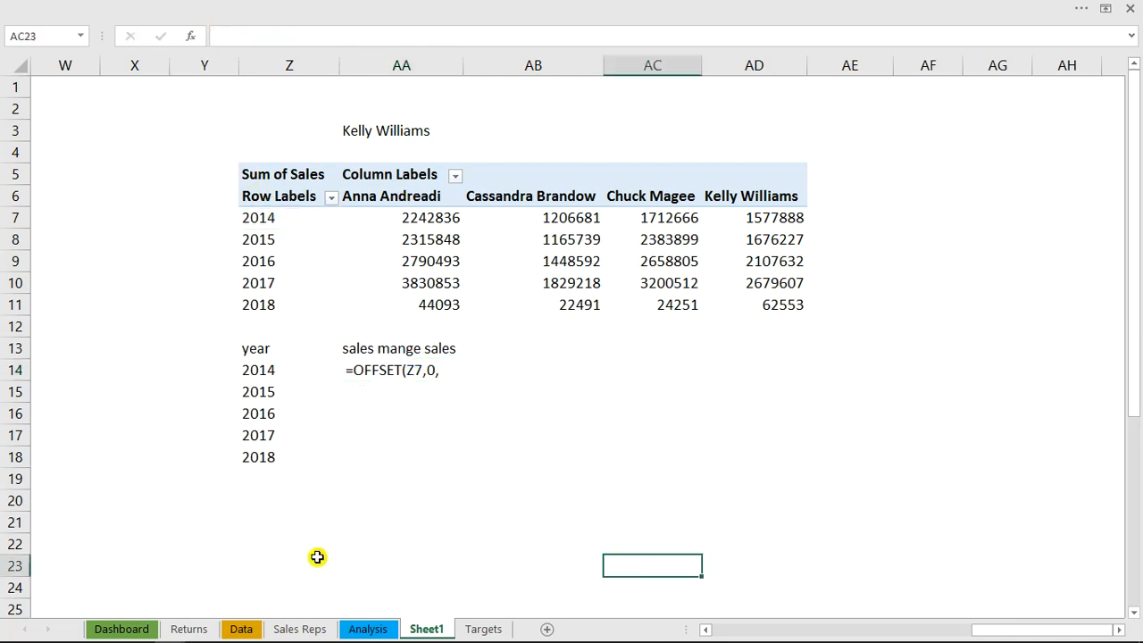
Check the namelink cell I4 on the Analysis sheet and return to Sheet1
click(369, 628)
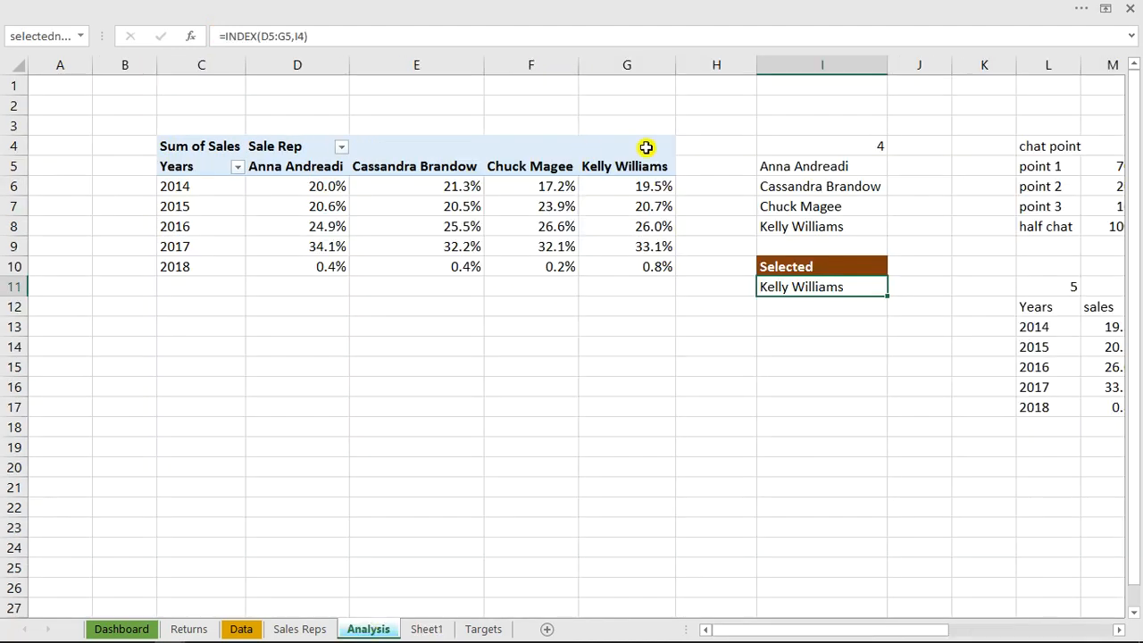
click(858, 149)
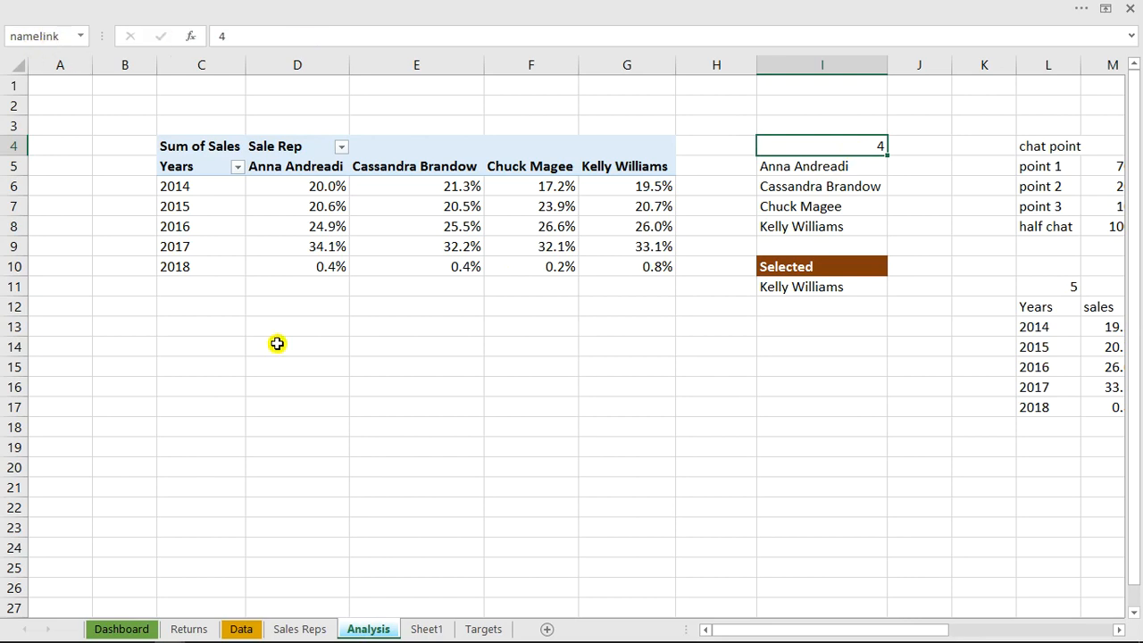
click(420, 628)
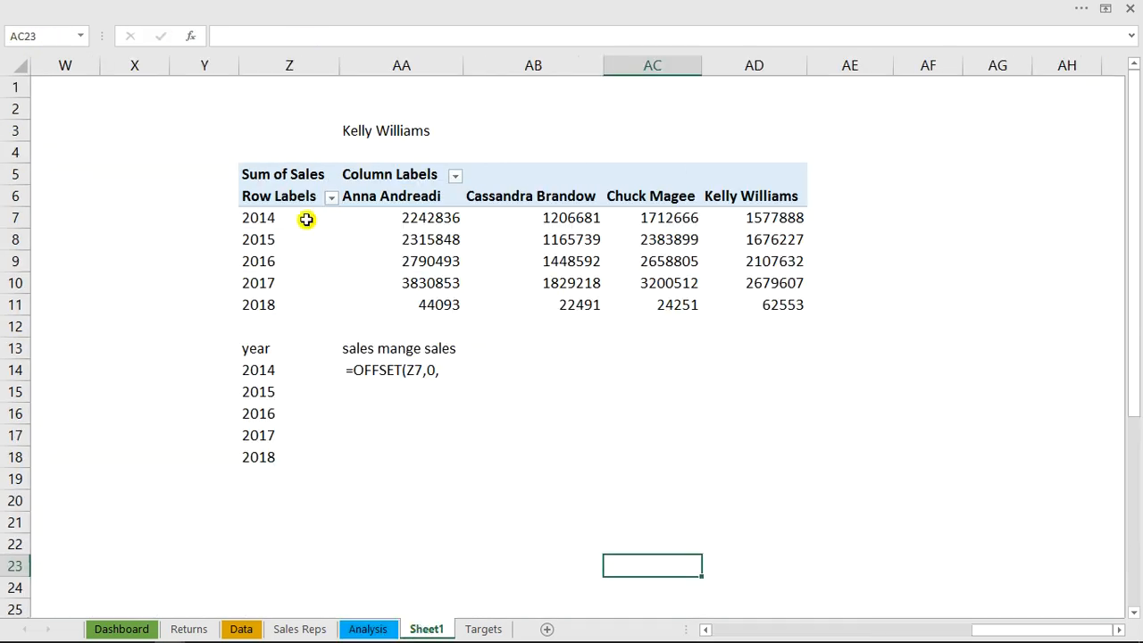
Complete the AA14 formula as =OFFSET(Z7,0,namelink) without the leading space and fill it down to AA18
double_click(376, 368)
click(355, 373)
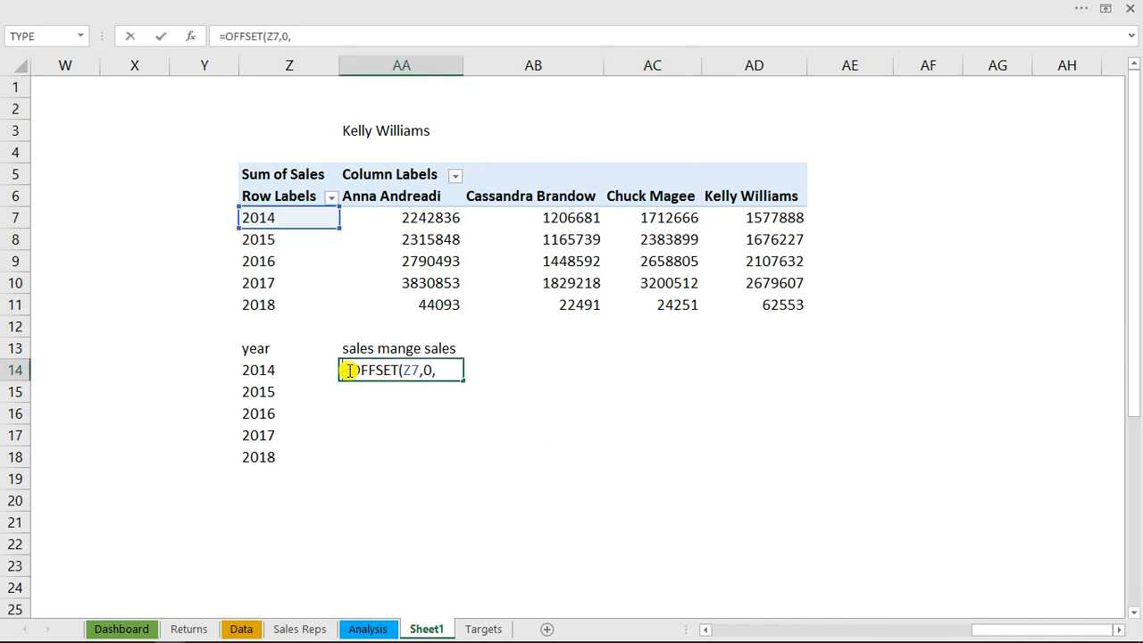
click(453, 373)
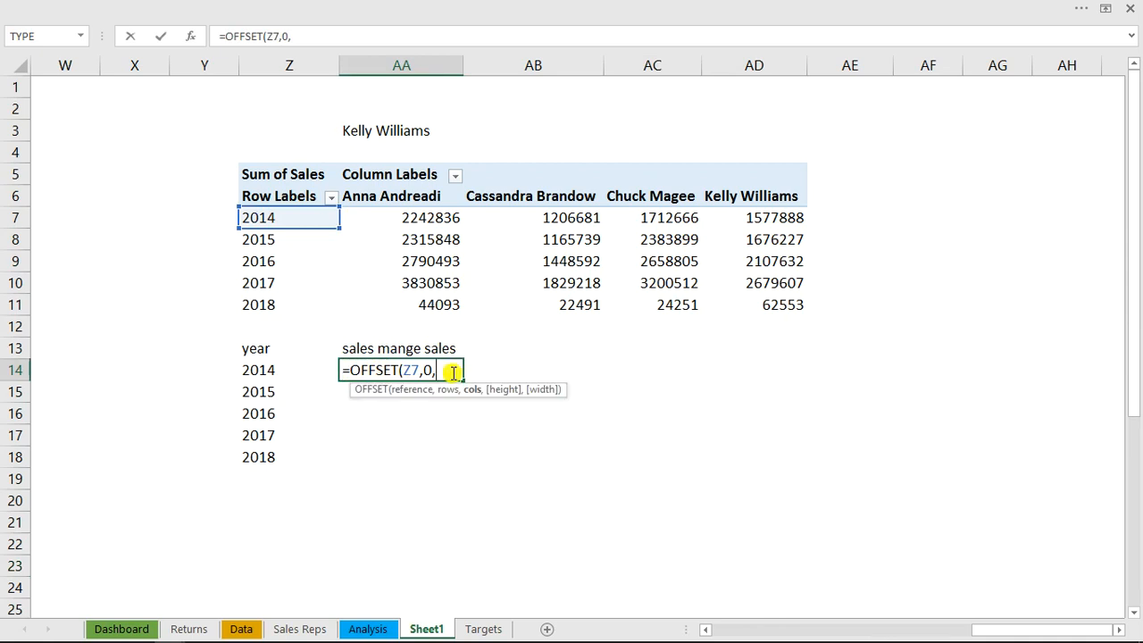
text(na)
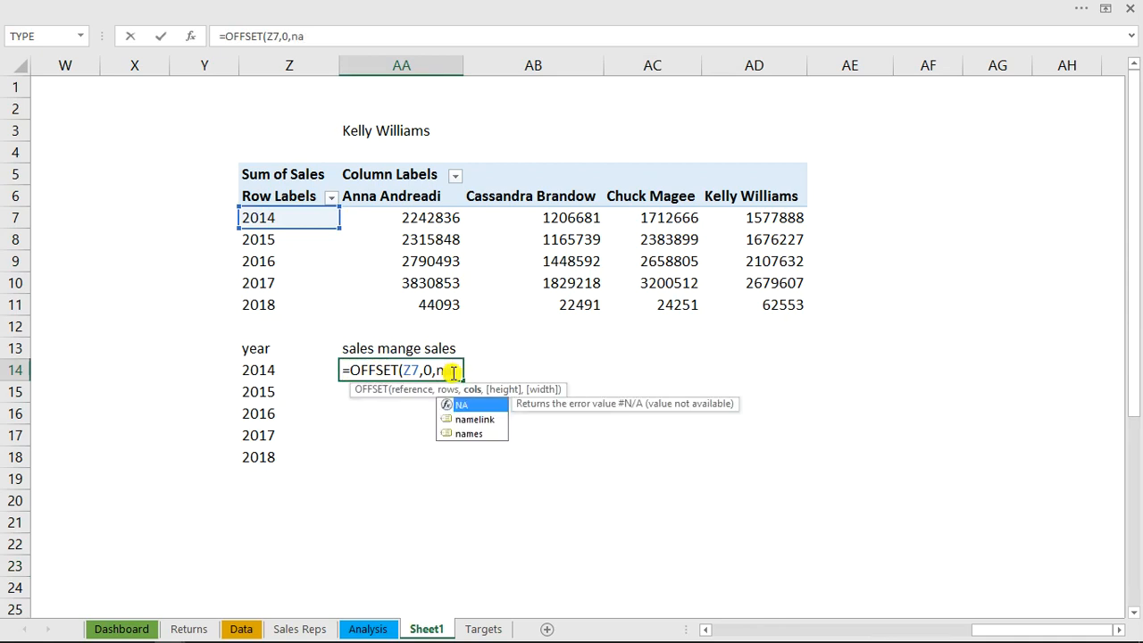
text(m)
key(Tab)
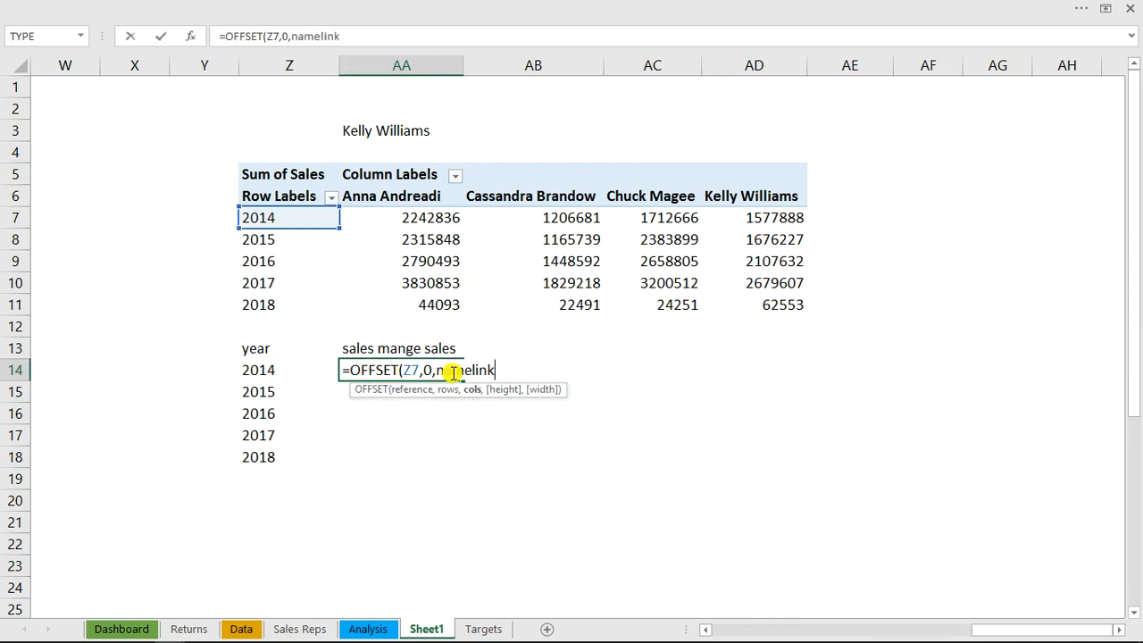
text())
key(Return)
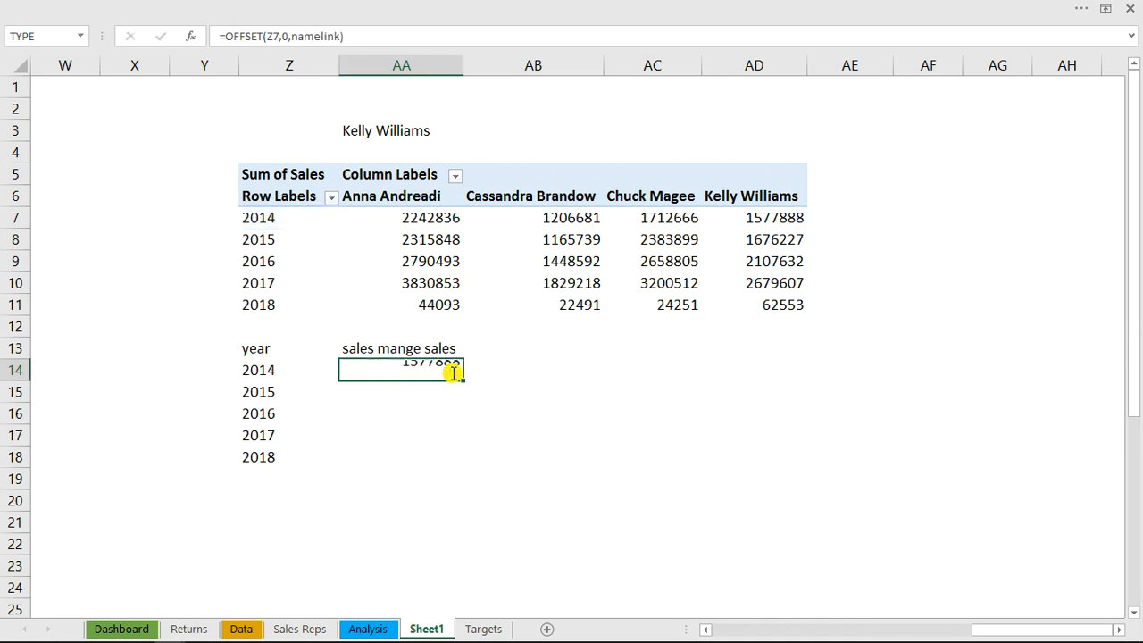
click(452, 373)
click(452, 373)
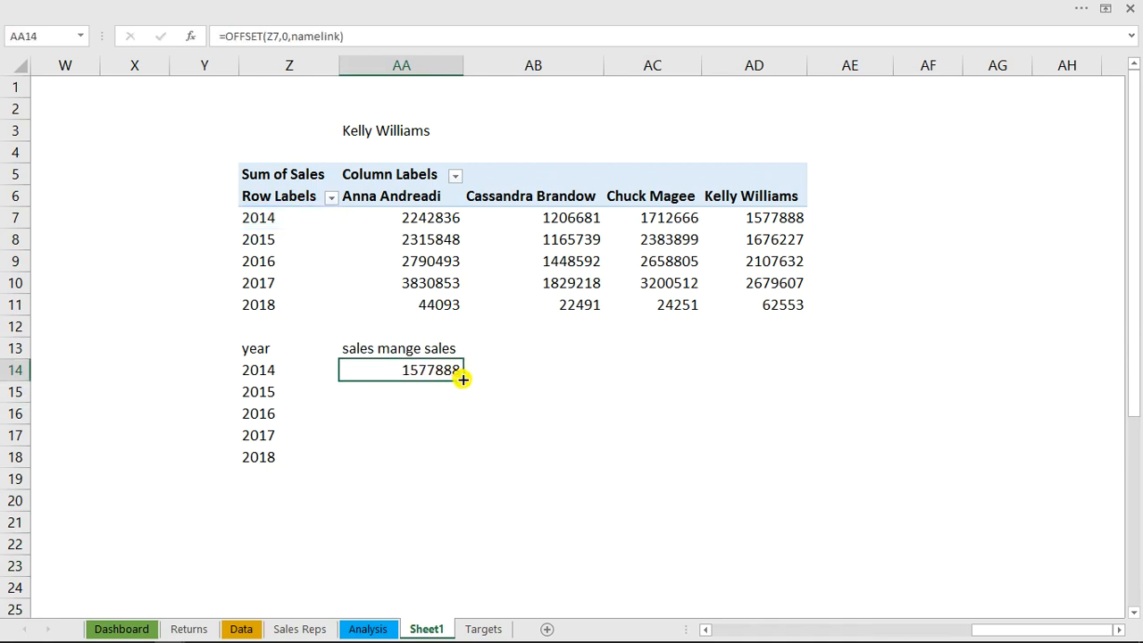
double_click(462, 380)
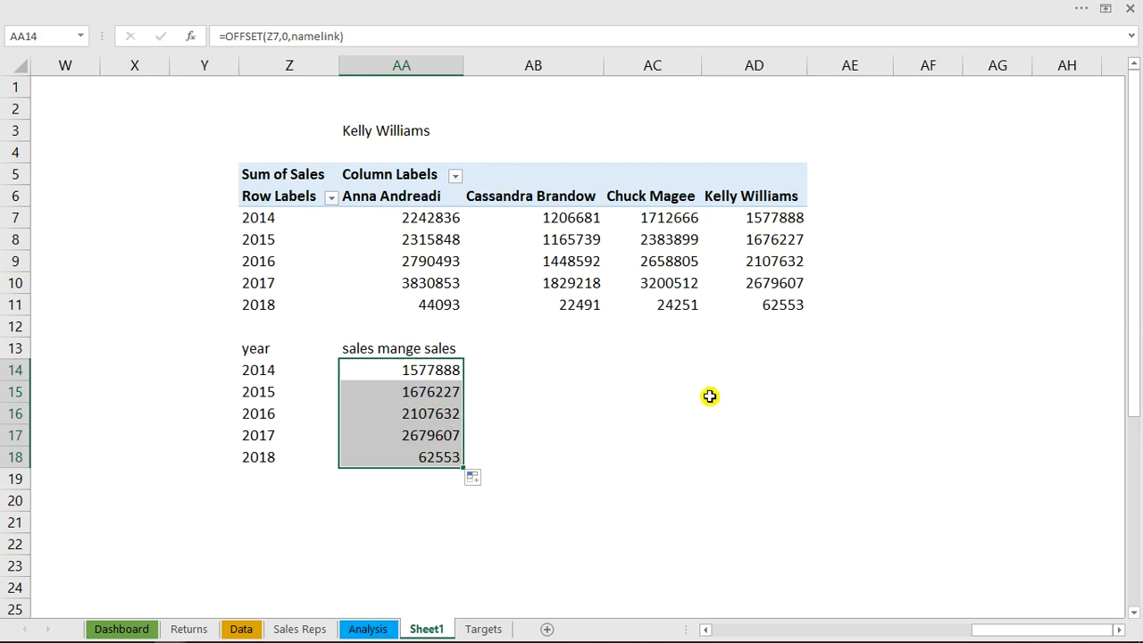
Format the manager's yearly sales in AA14:AA18 as Currency with the $ symbol and no decimal places
key(ctrl+1)
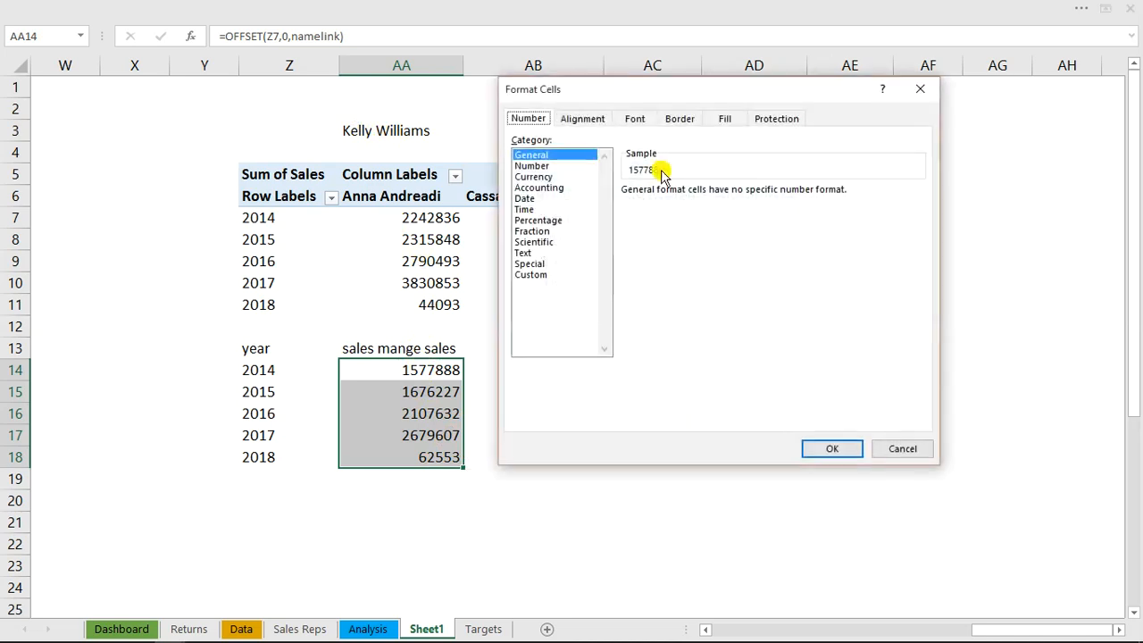
click(554, 177)
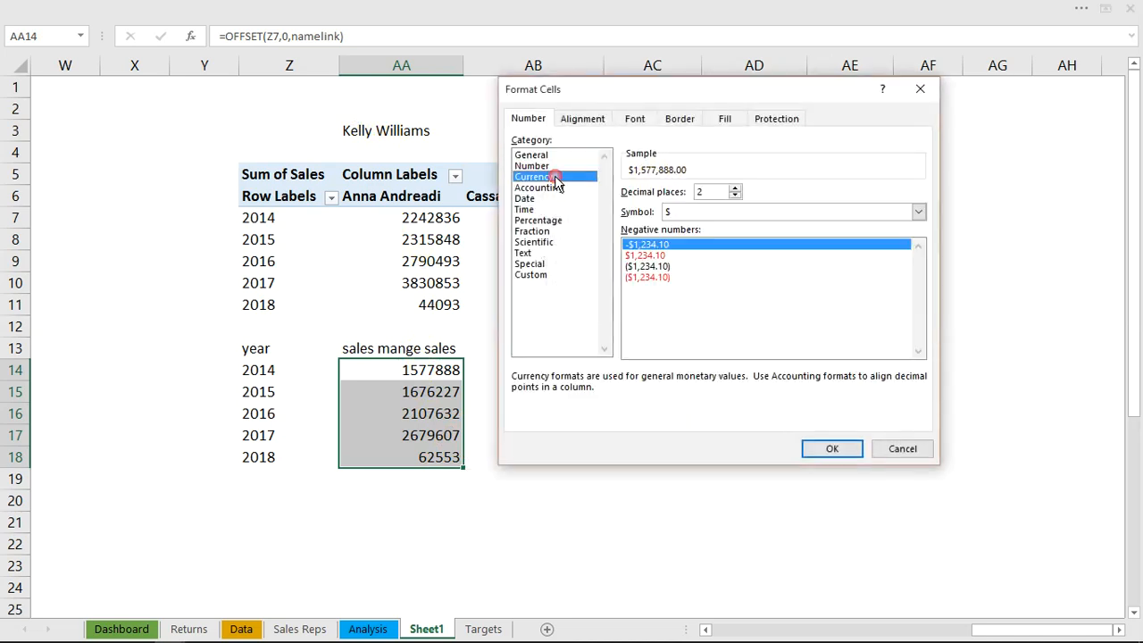
click(735, 196)
click(735, 196)
click(832, 449)
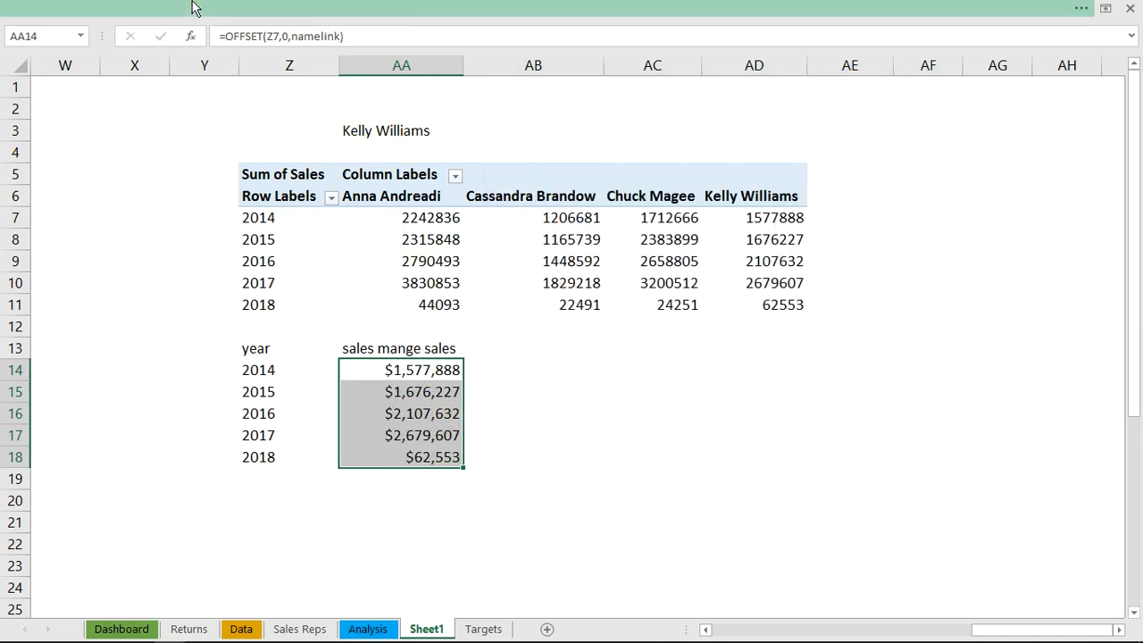
Copy the currency format of AA14:AA18 onto the PivotTable values in AA7:AD11
click(172, 8)
click(94, 99)
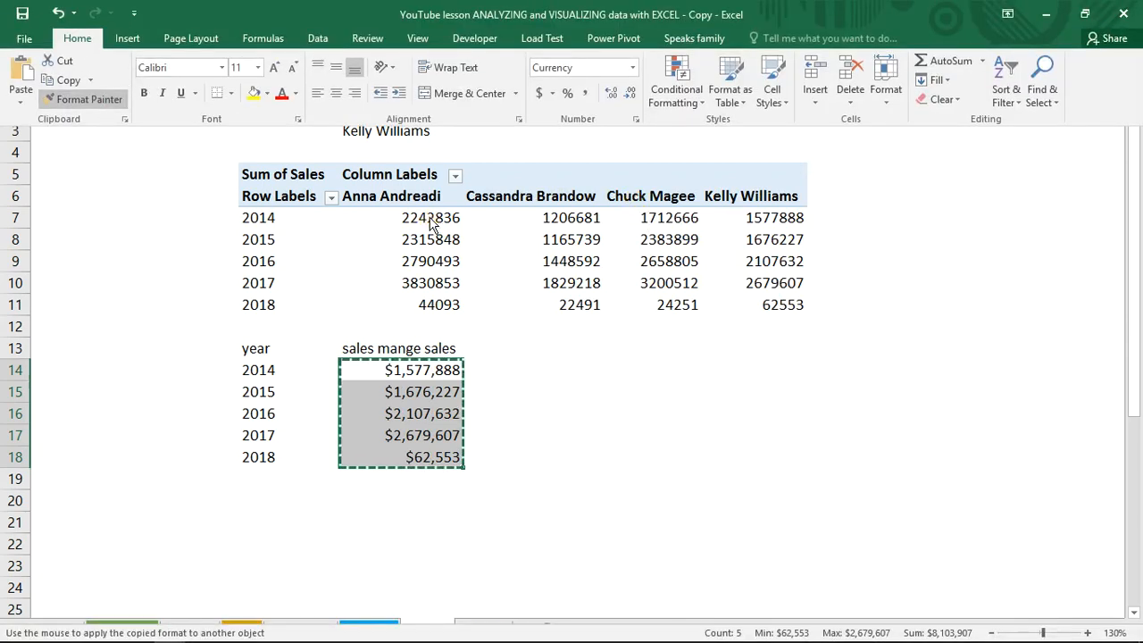
mouse_move(430, 222)
mouse_down()
mouse_move(784, 266)
mouse_move(781, 307)
mouse_up()
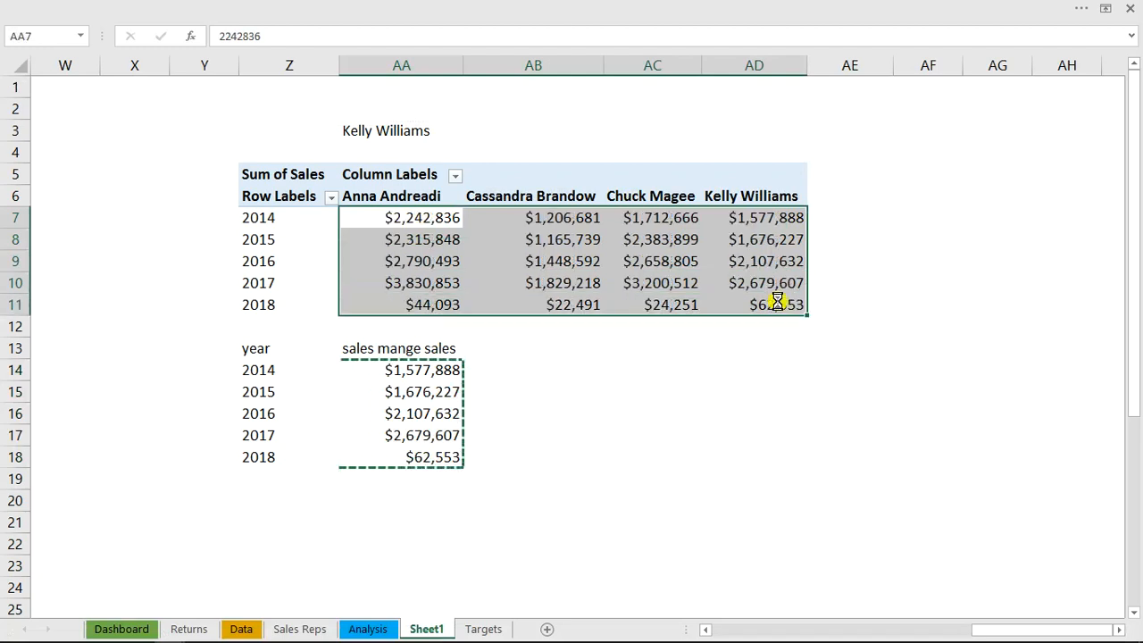
click(791, 361)
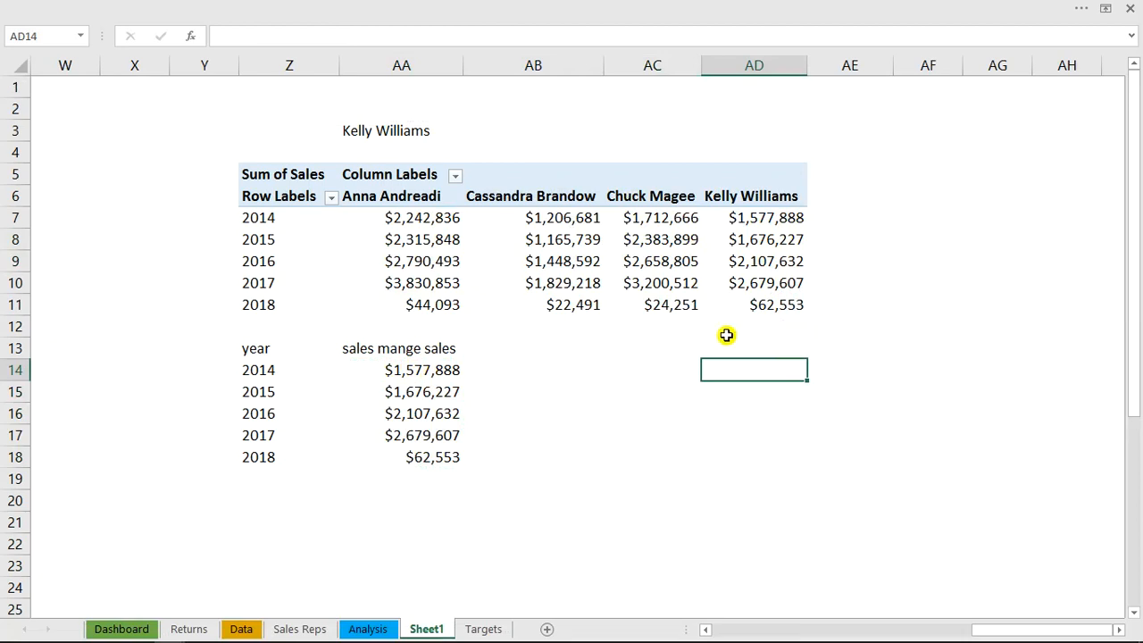
Total the manager's yearly sales in AA19 with =SUM(AA14:AA18)
click(407, 484)
text(=)
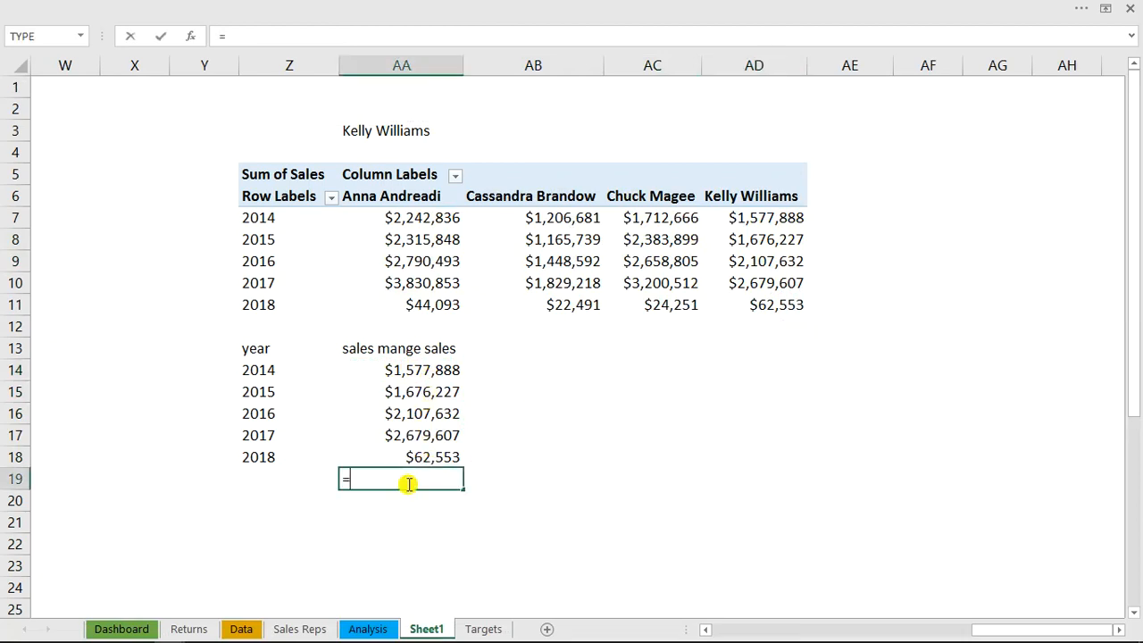
text(sum)
key(Tab)
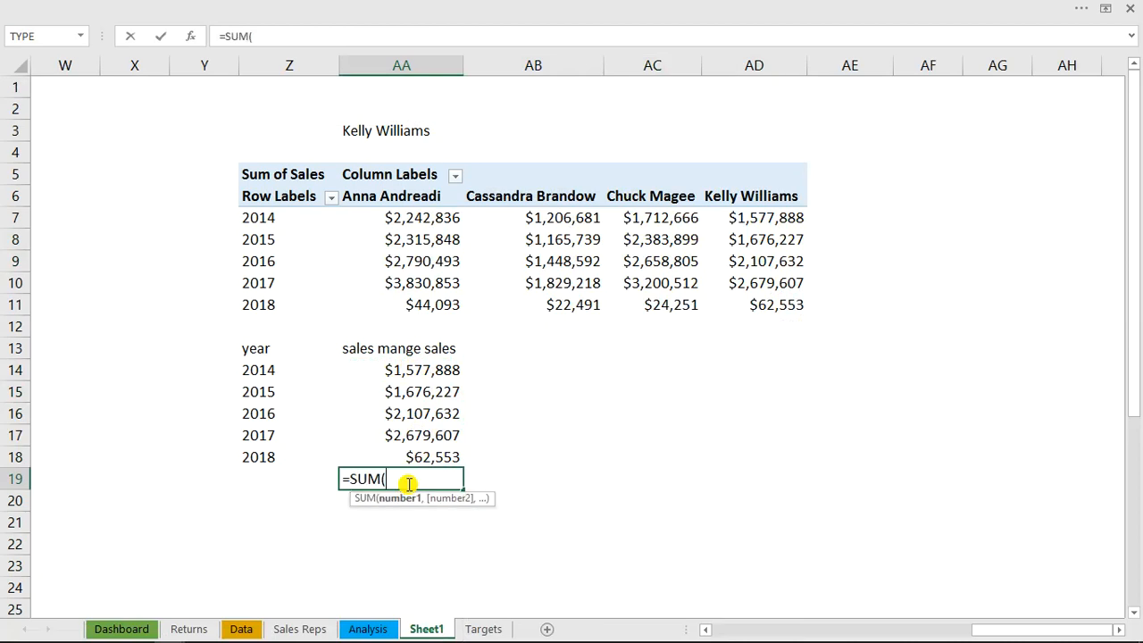
drag(417, 369, 425, 454)
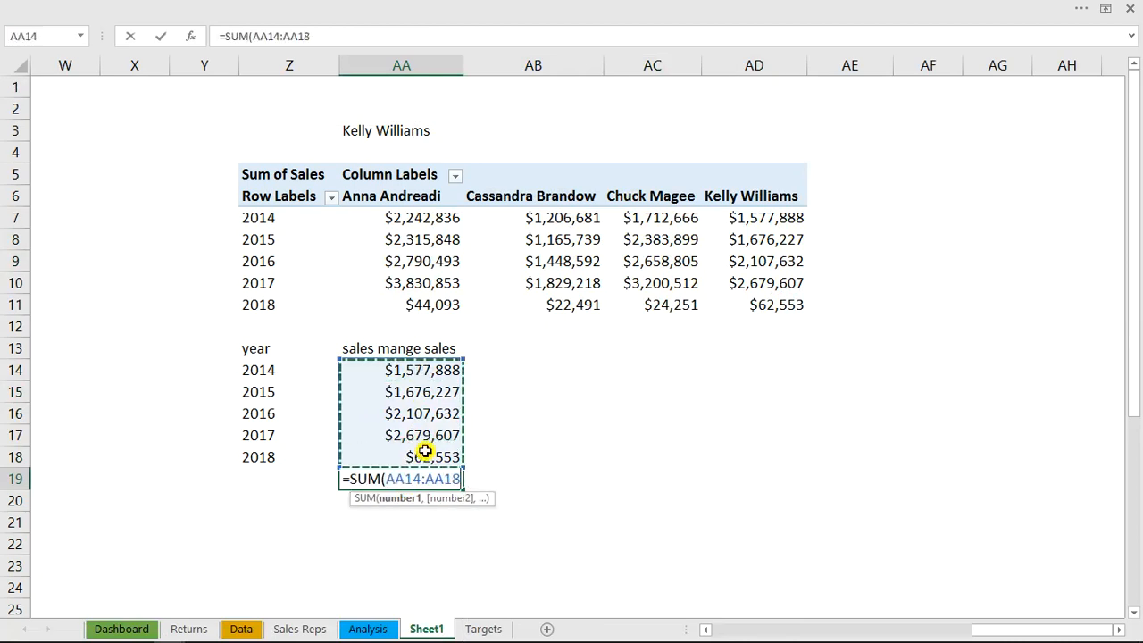
text())
key(Return)
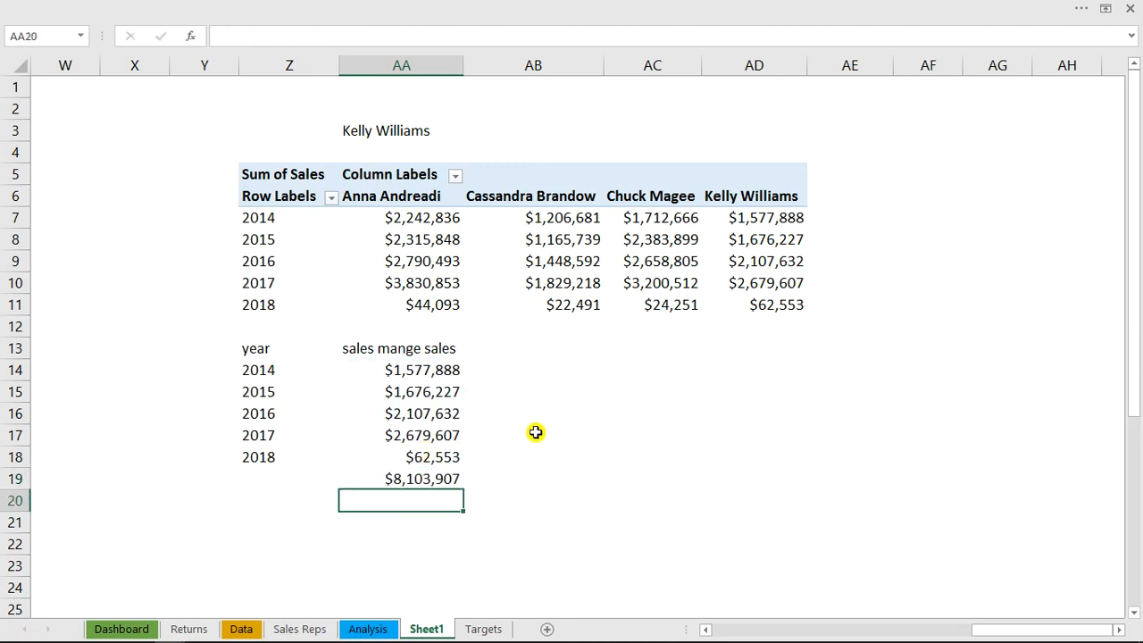
Enter a check total =SUM(AD7:AD11) in AD12 below the last manager's PivotTable column
click(772, 329)
text(=sum)
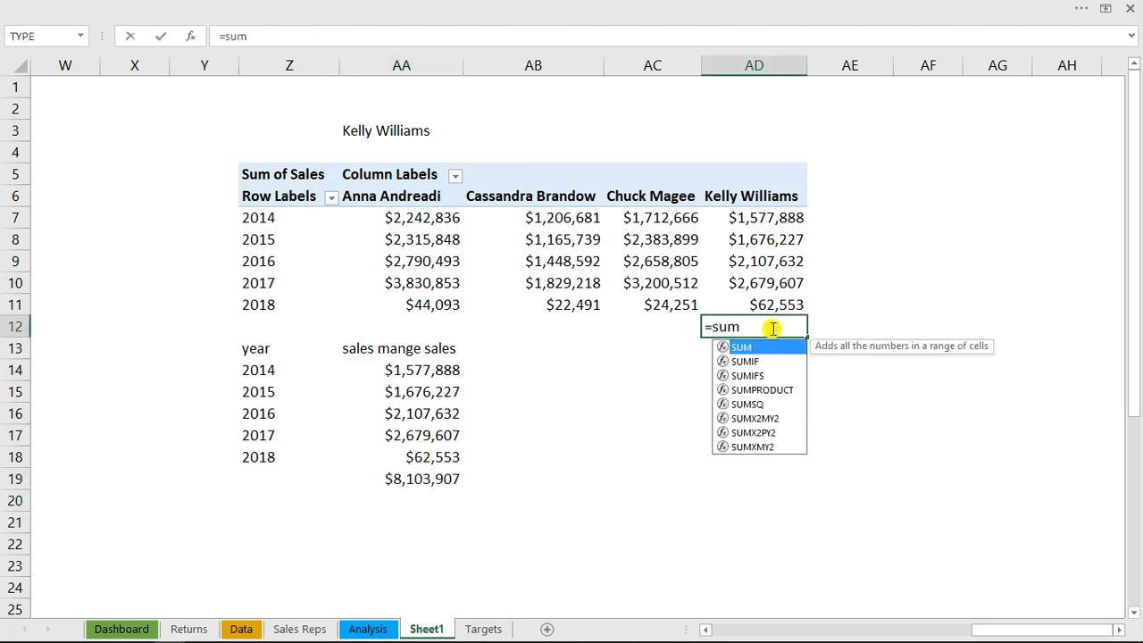
key(Tab)
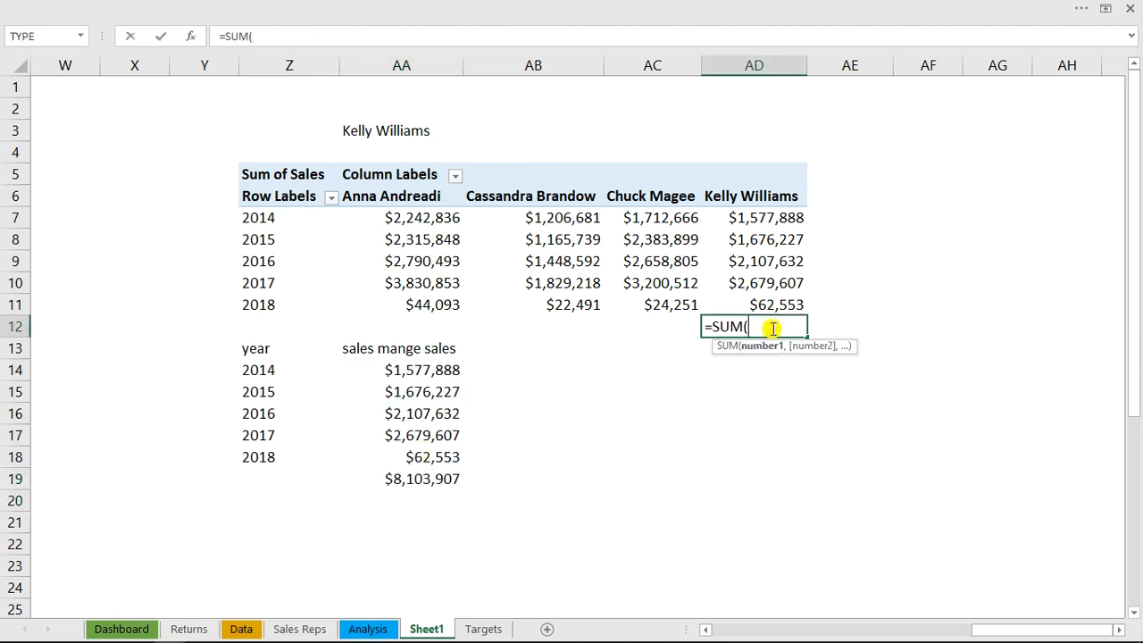
drag(771, 218, 773, 302)
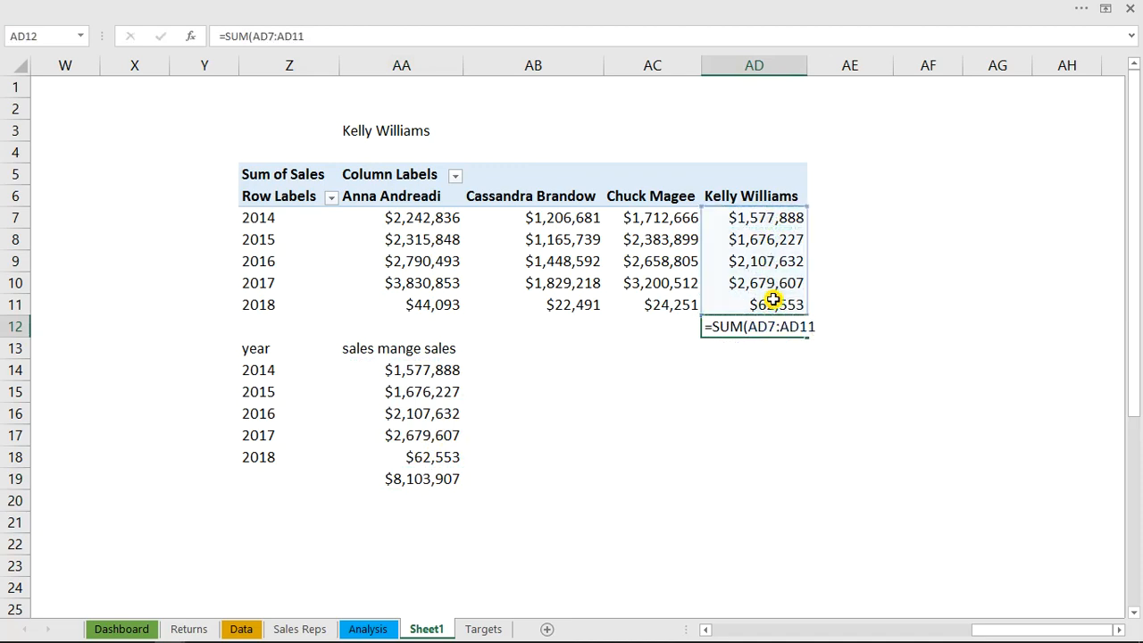
key(Return)
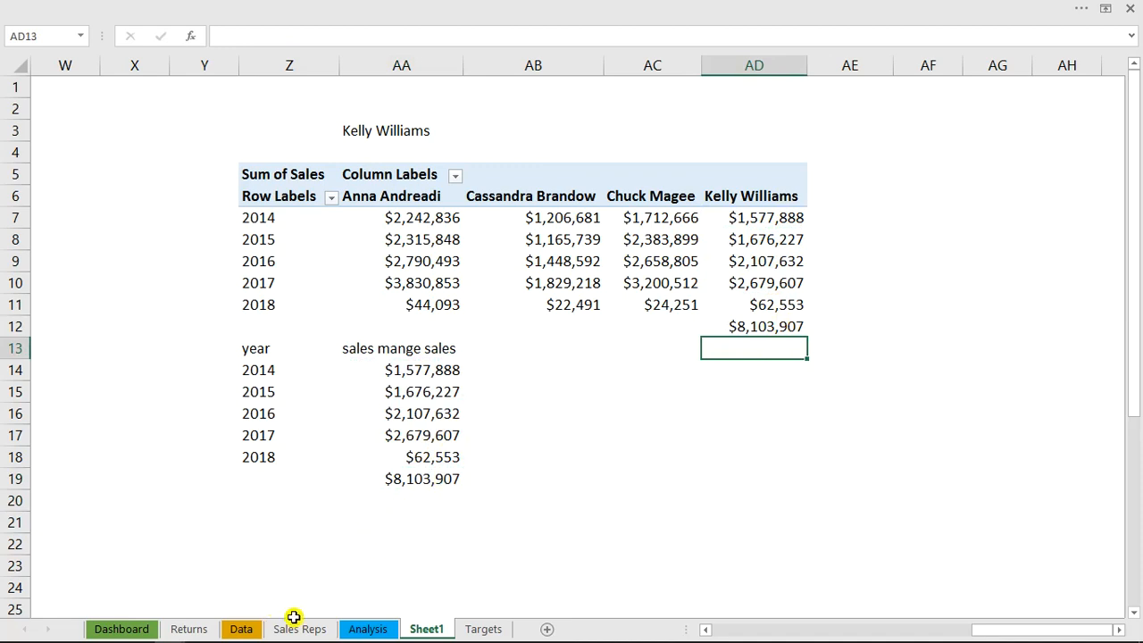
Set the namelink cell I4 on the Analysis sheet to 1 and compare the helper table with the first manager's PivotTable column on Sheet1
click(369, 628)
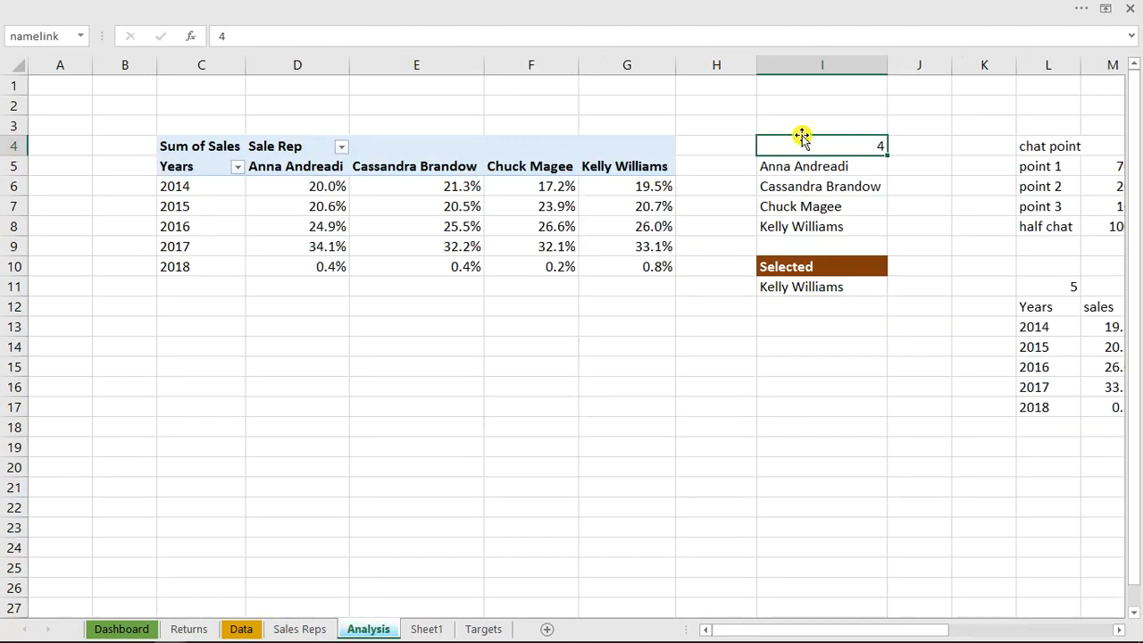
text(1)
key(Return)
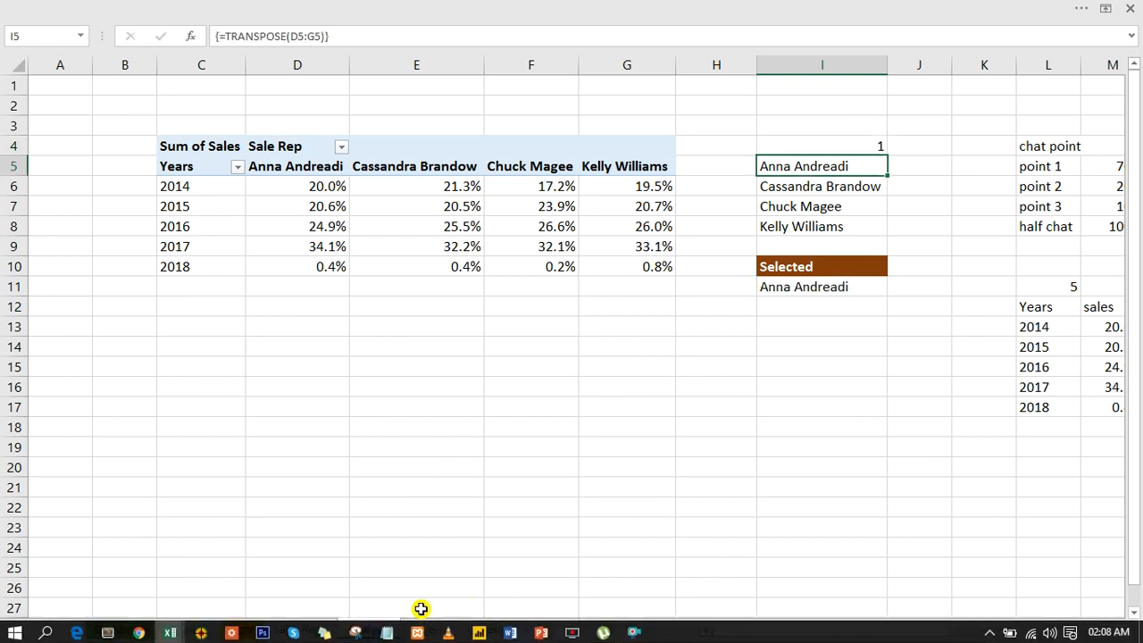
click(425, 630)
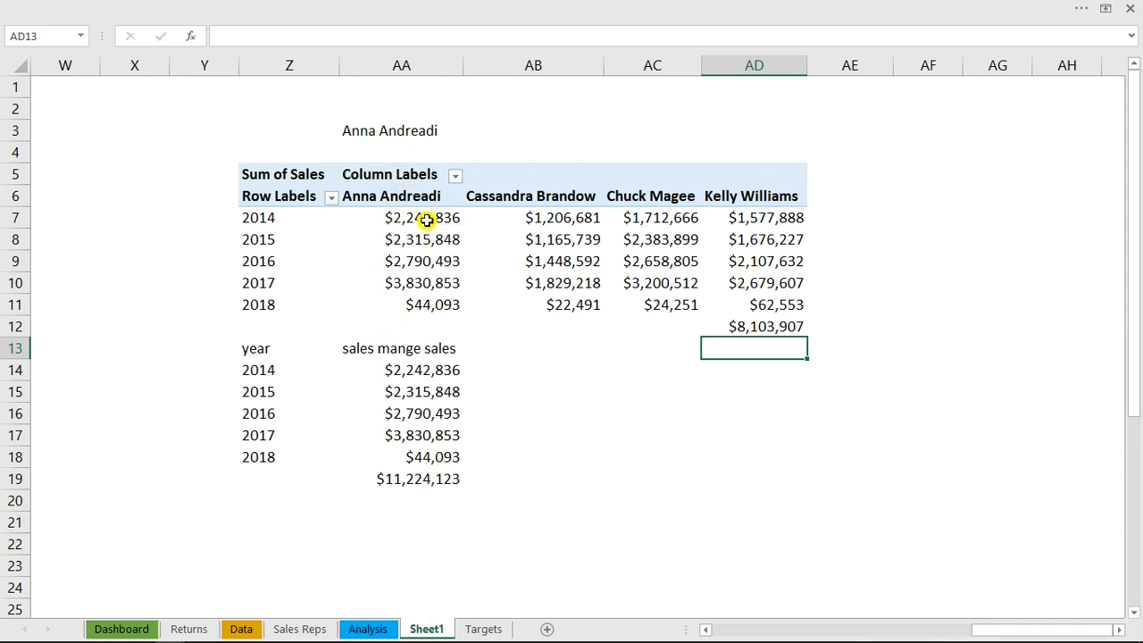
drag(427, 220, 430, 302)
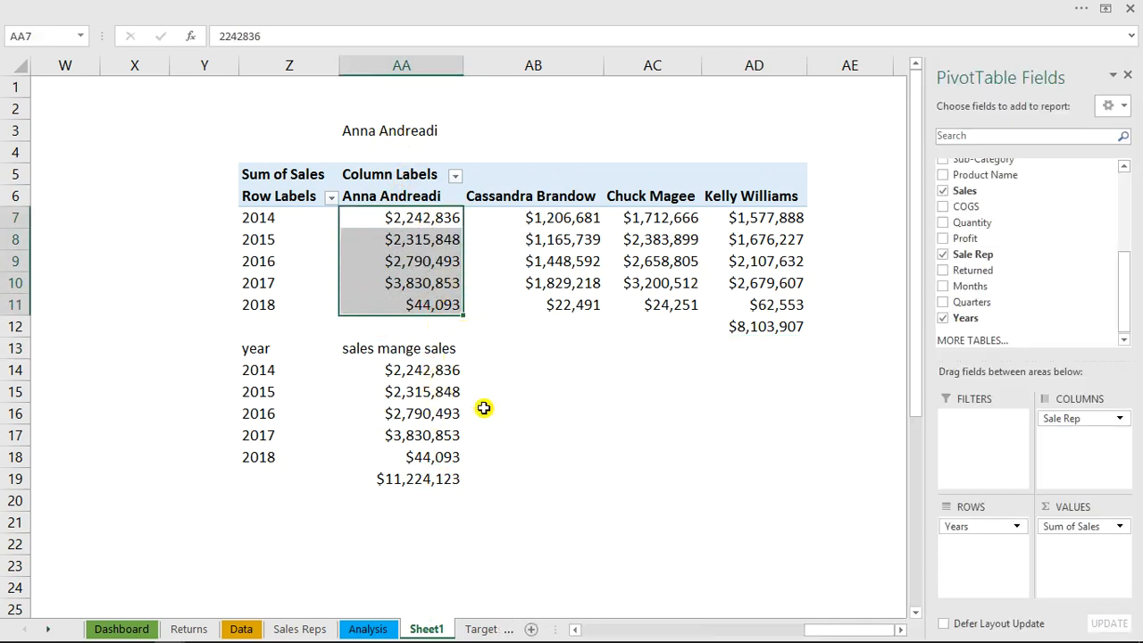
click(680, 421)
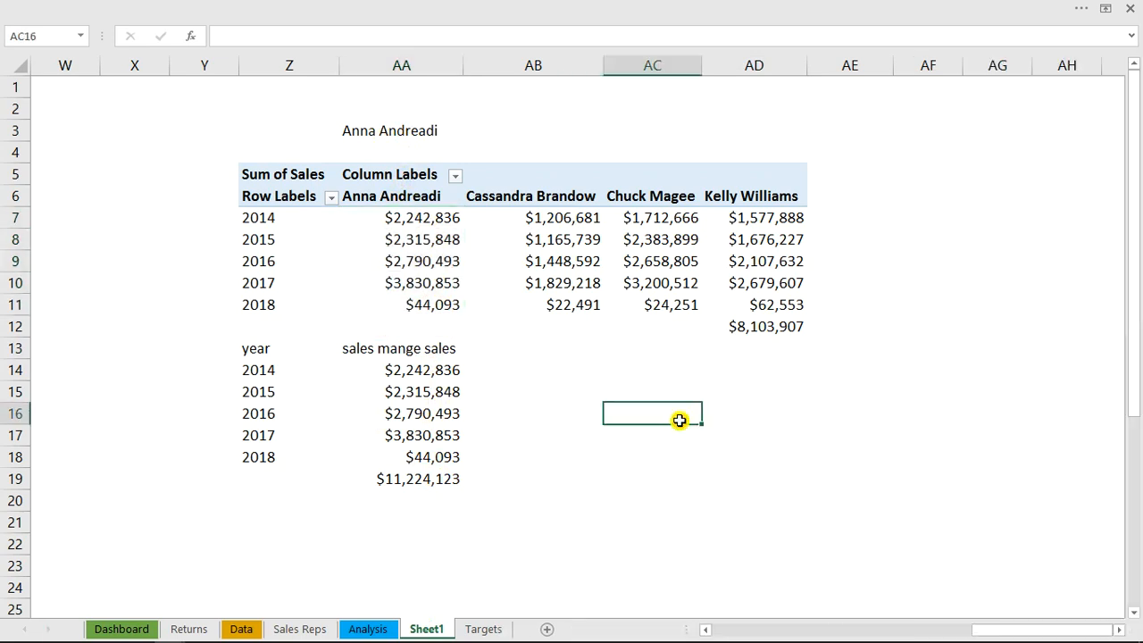
Name the total cell AA19 on Sheet1 msales
click(408, 480)
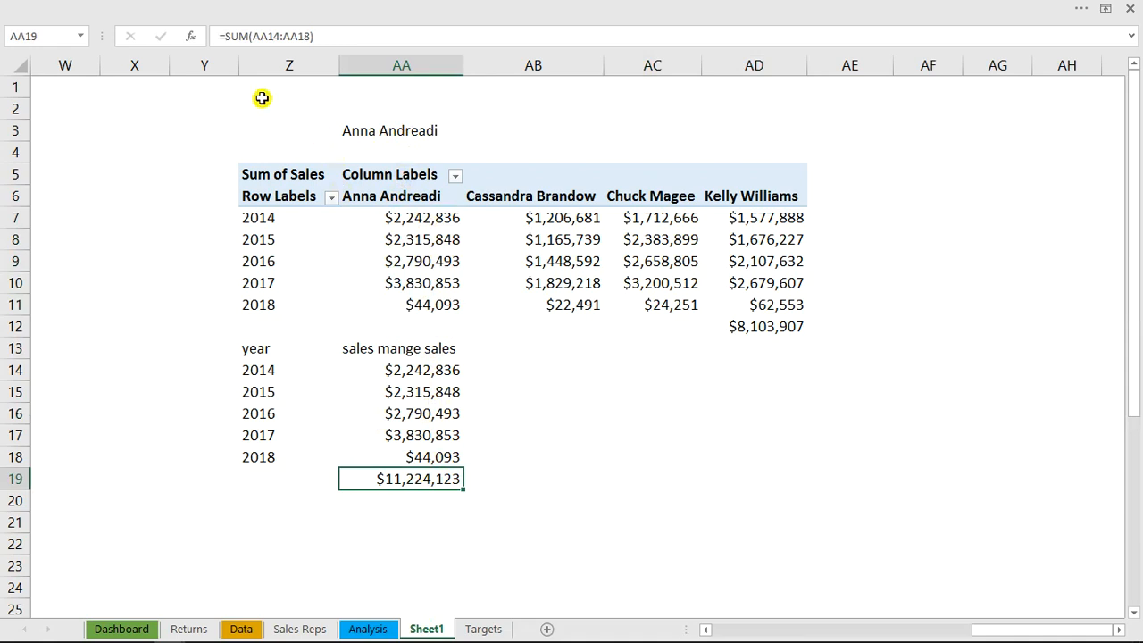
click(44, 38)
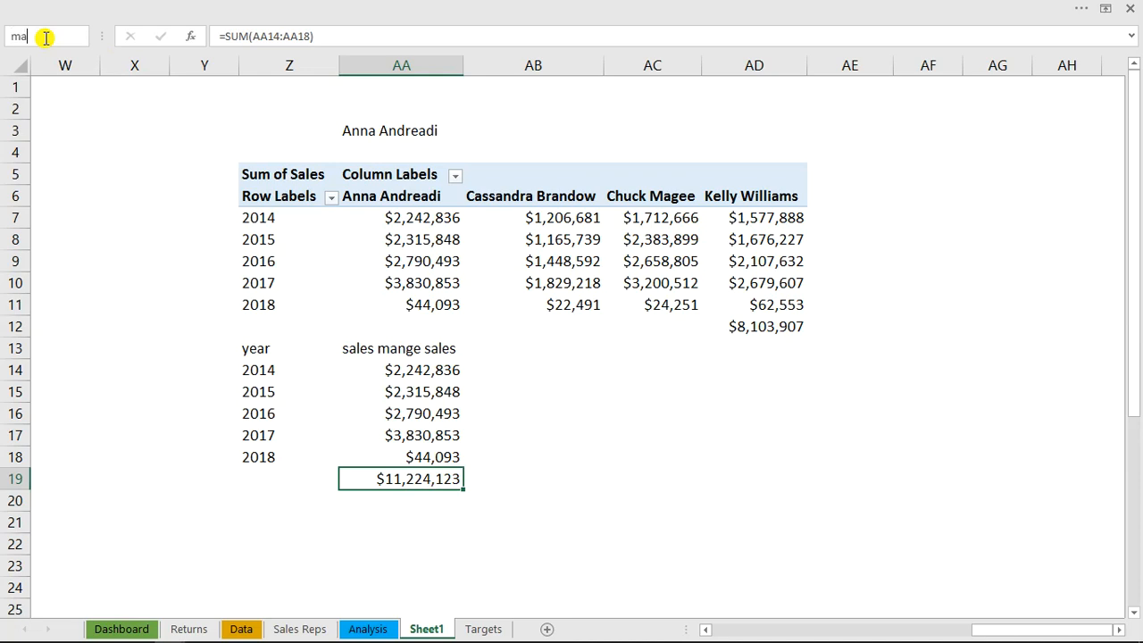
text(msal)
key(Return)
Duplicate the manager name box in the Dashboard's Sales card, link the copy to =msales and place it beneath the name
click(125, 628)
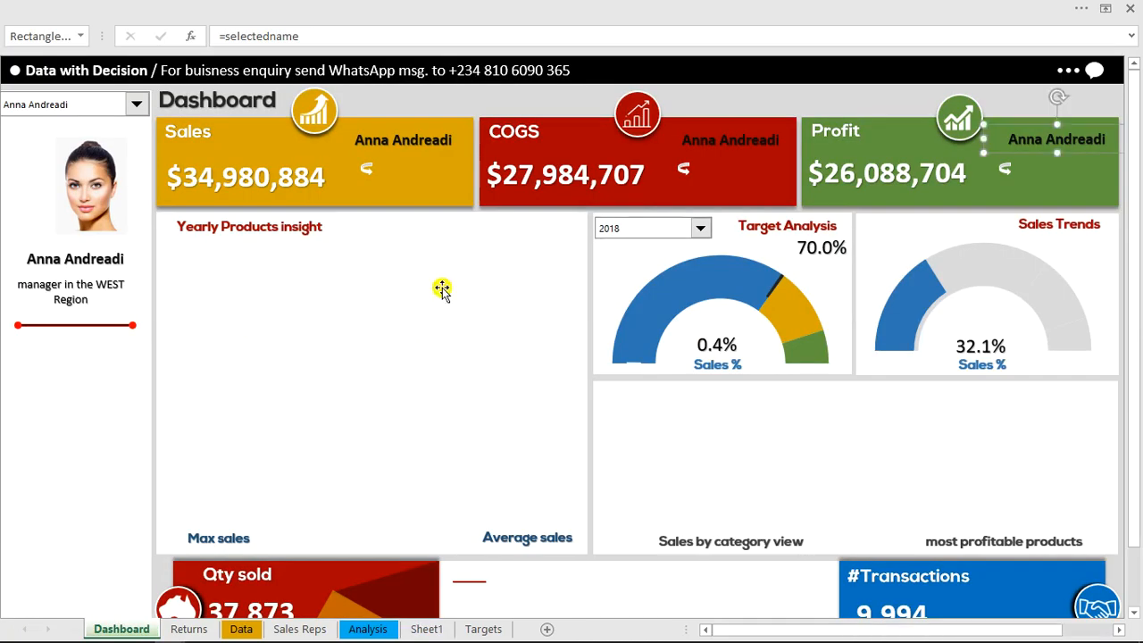
click(428, 143)
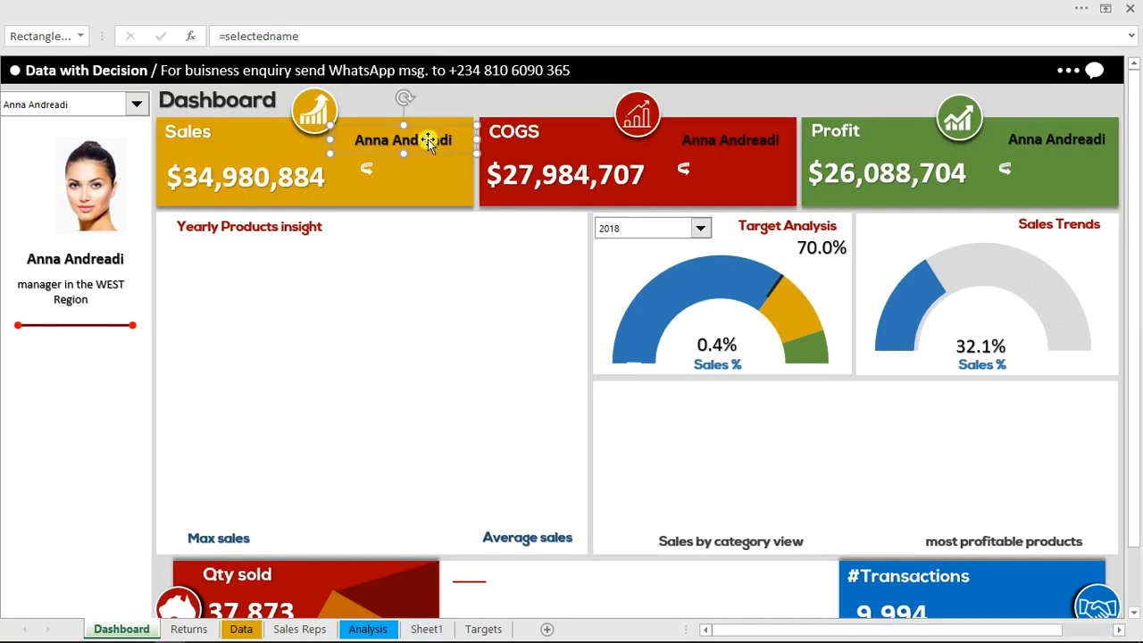
key(ctrl+d)
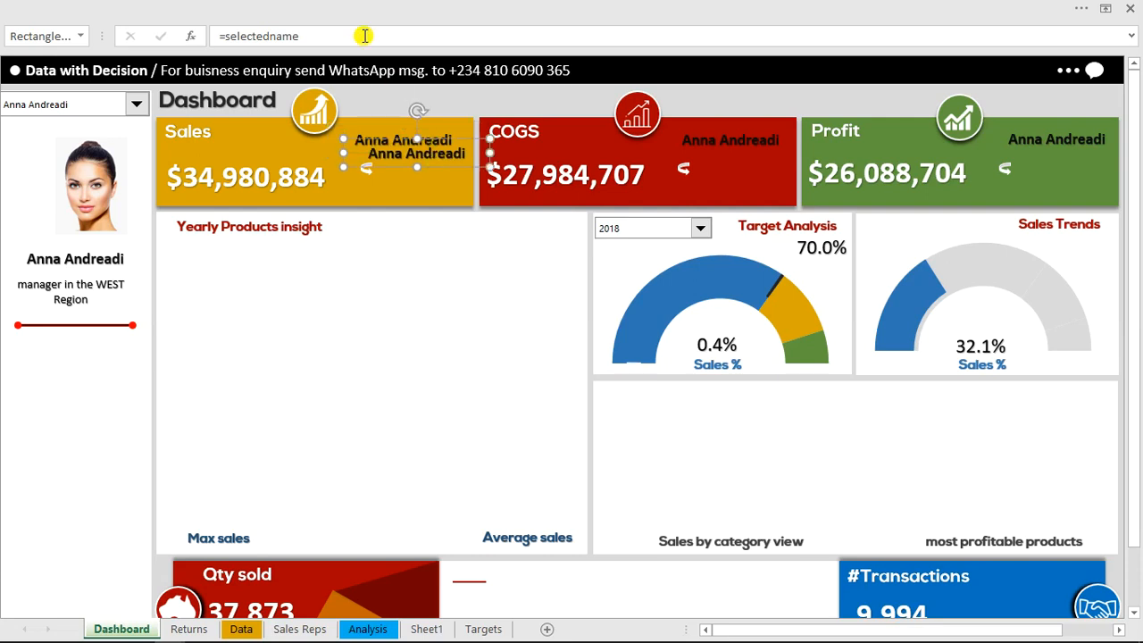
drag(313, 36, 230, 35)
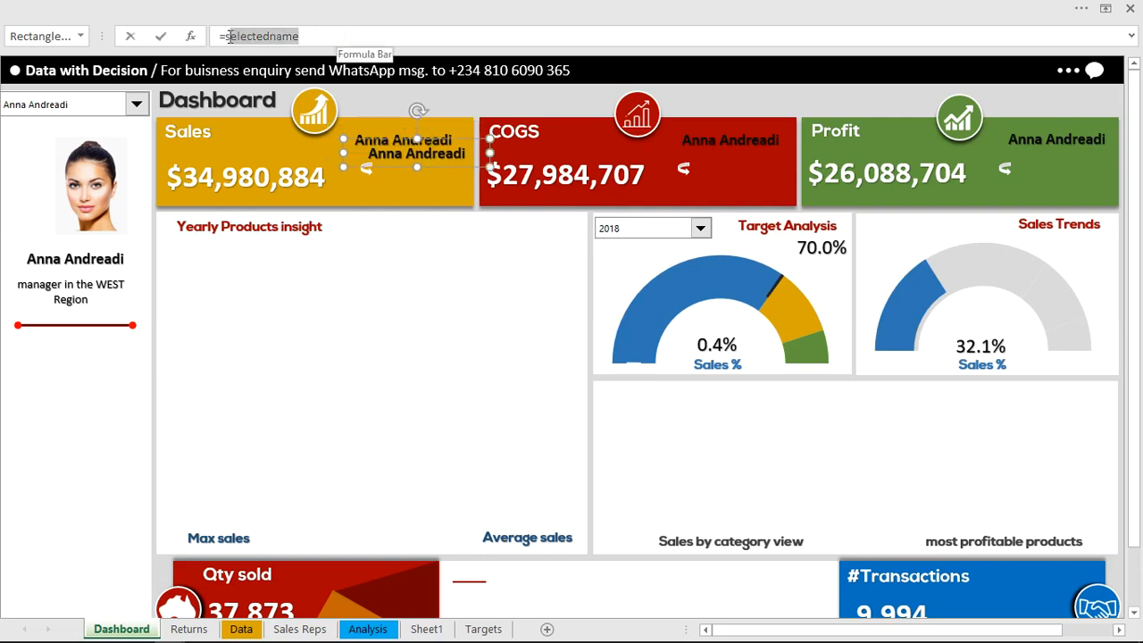
text(ms)
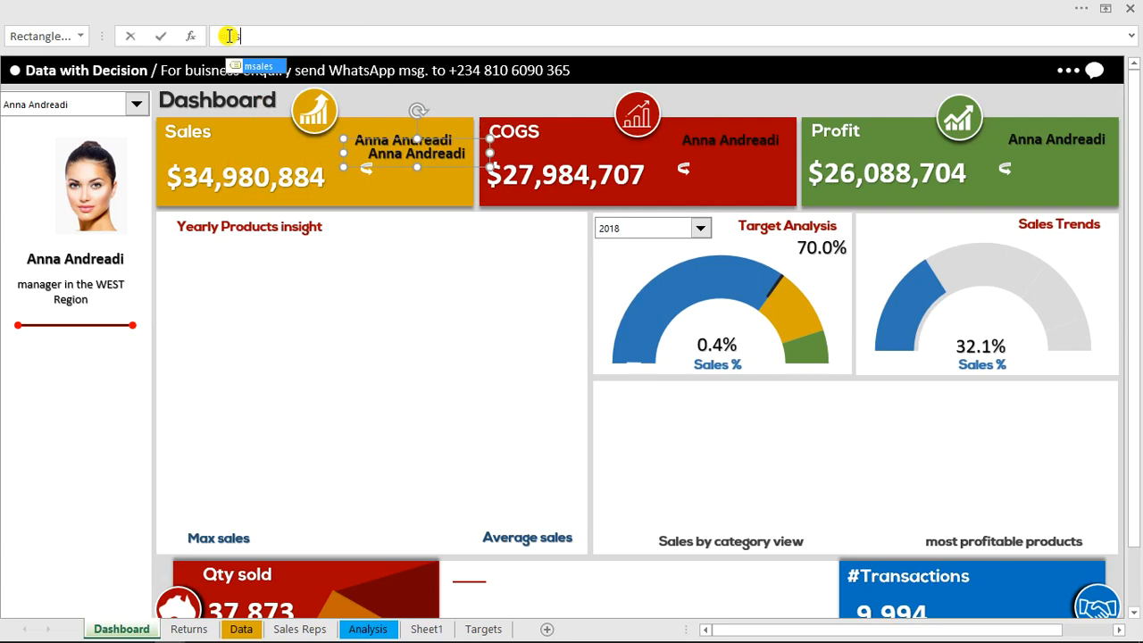
key(Tab)
key(Return)
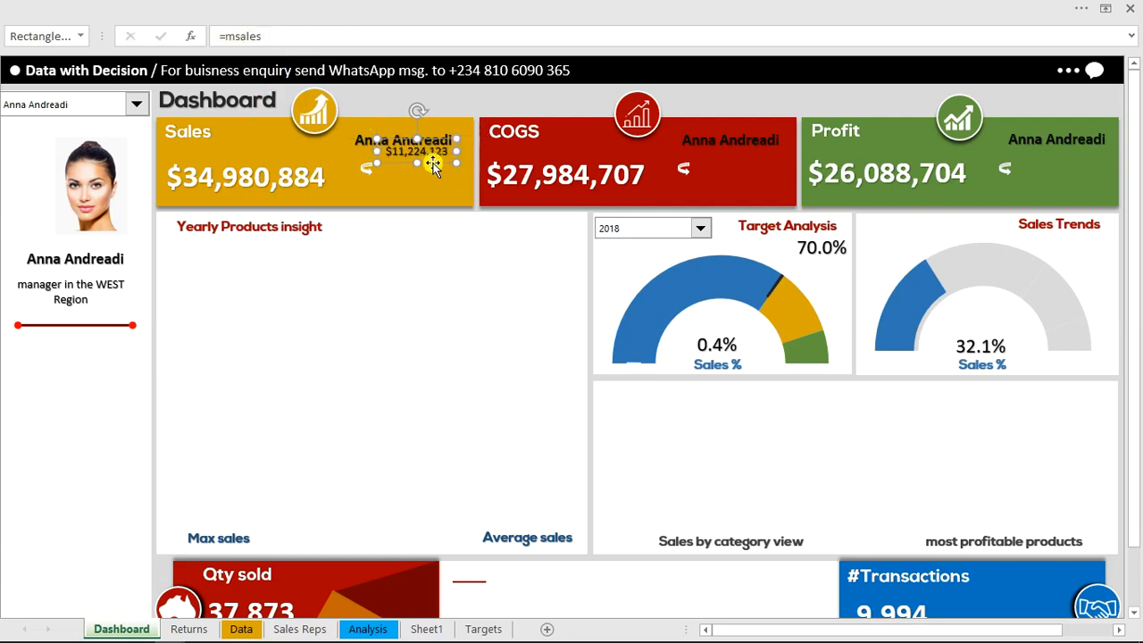
drag(432, 175, 432, 180)
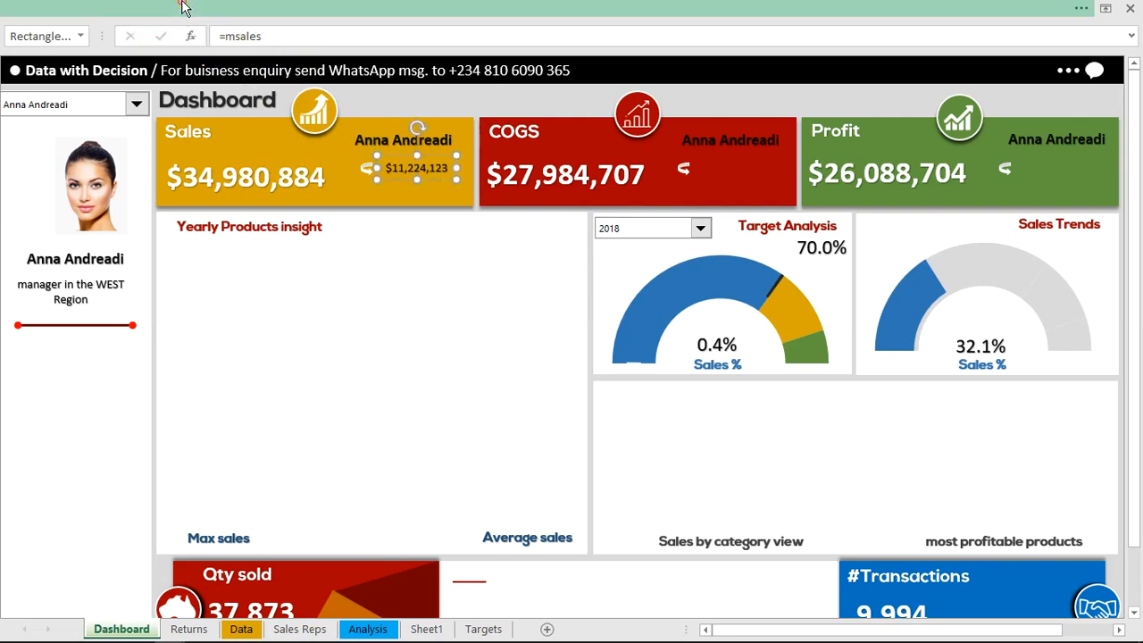
Format the manager's sales figure in the Sales card with a white-shade font color, size 14 and bold, then deselect it
click(217, 9)
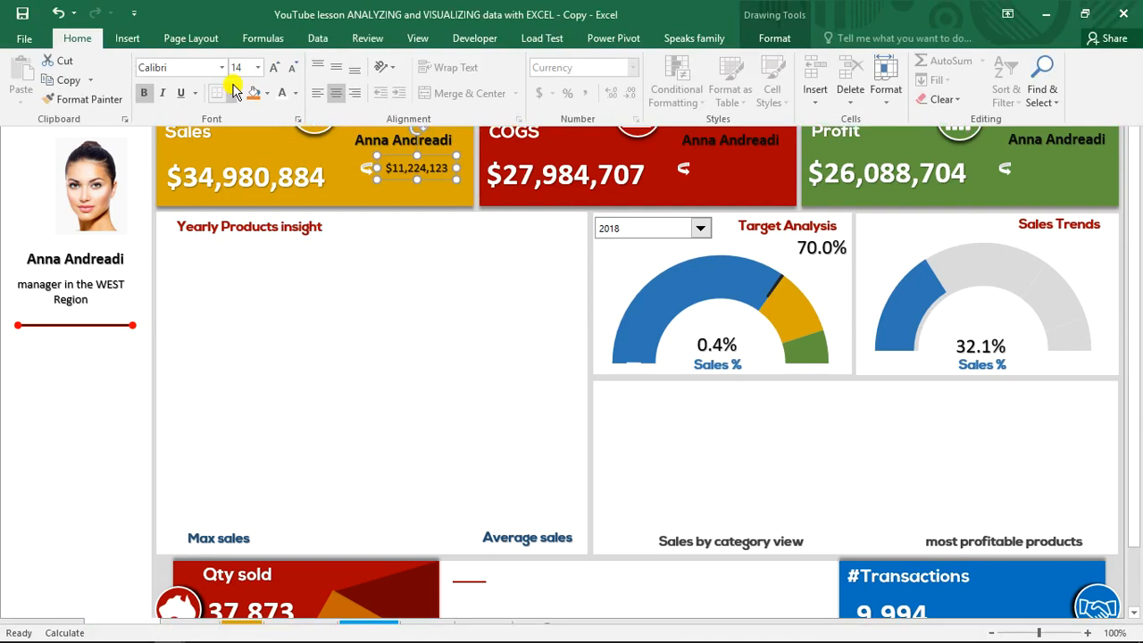
click(295, 93)
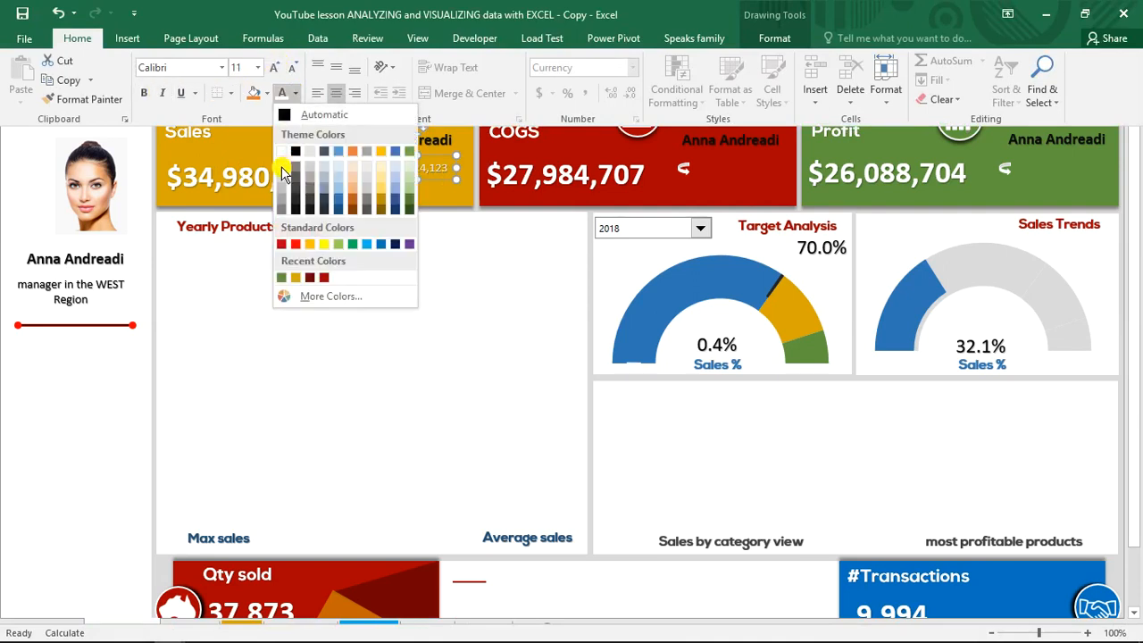
click(282, 167)
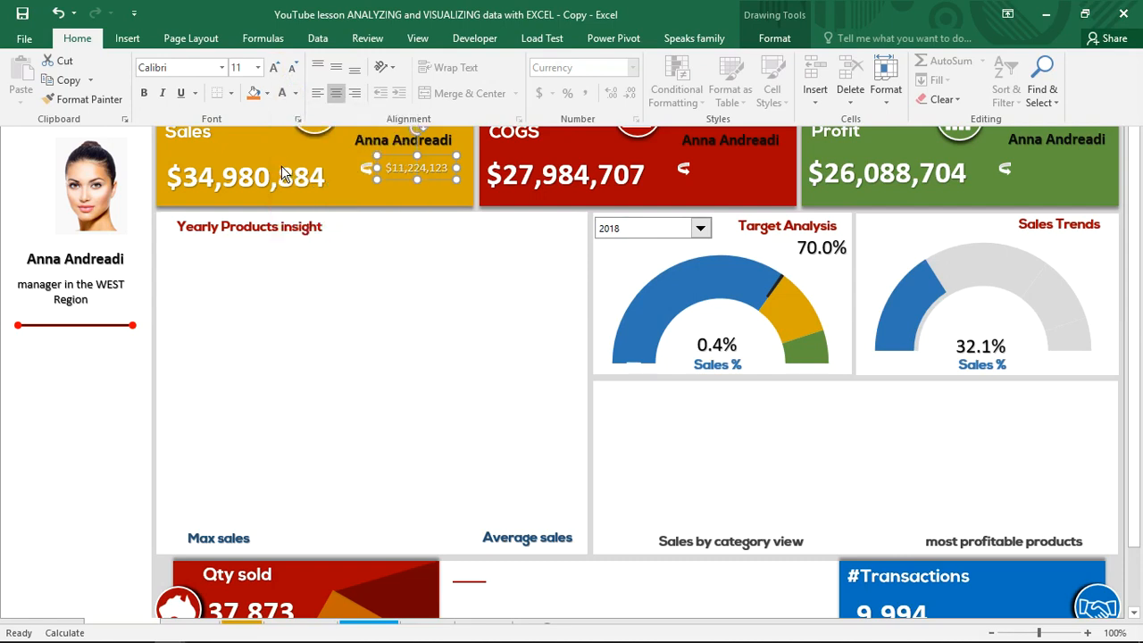
click(276, 72)
click(276, 71)
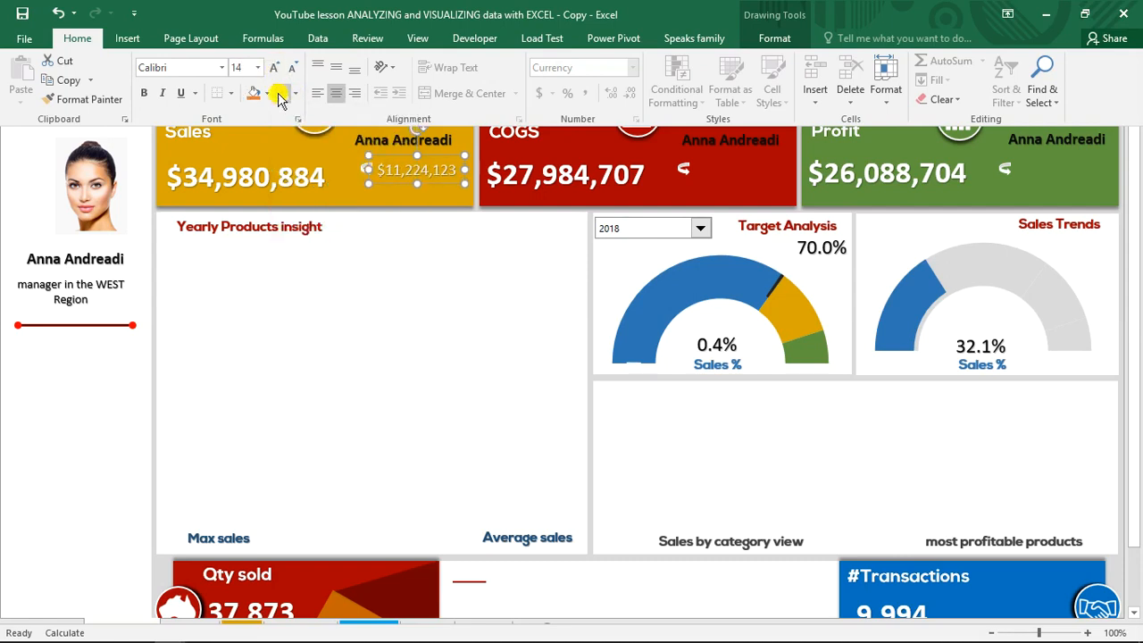
click(148, 95)
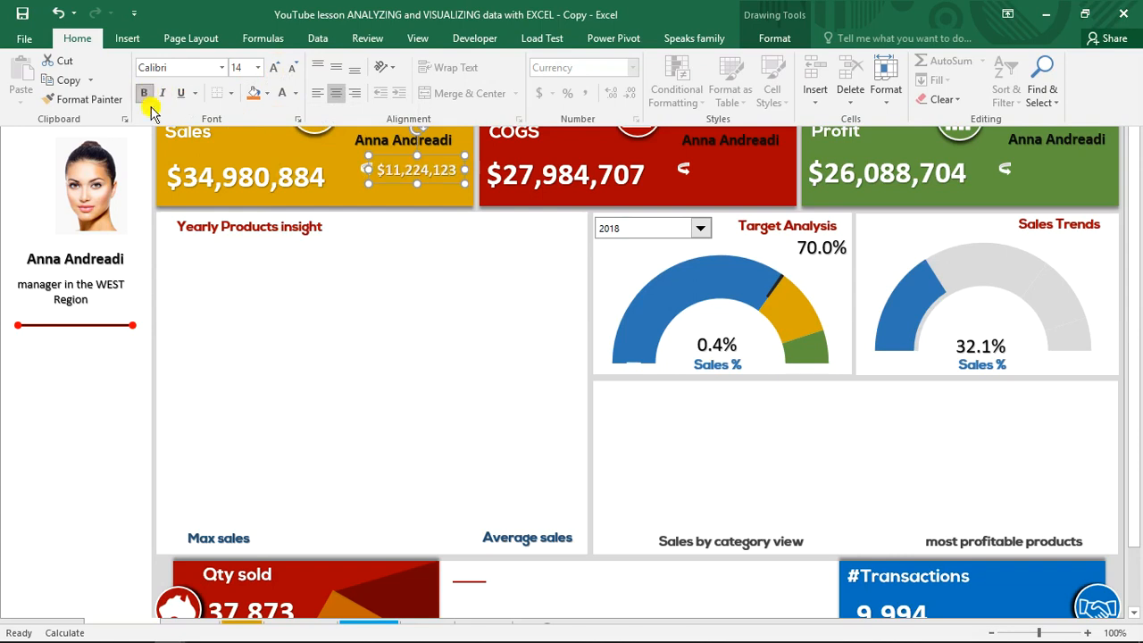
click(228, 293)
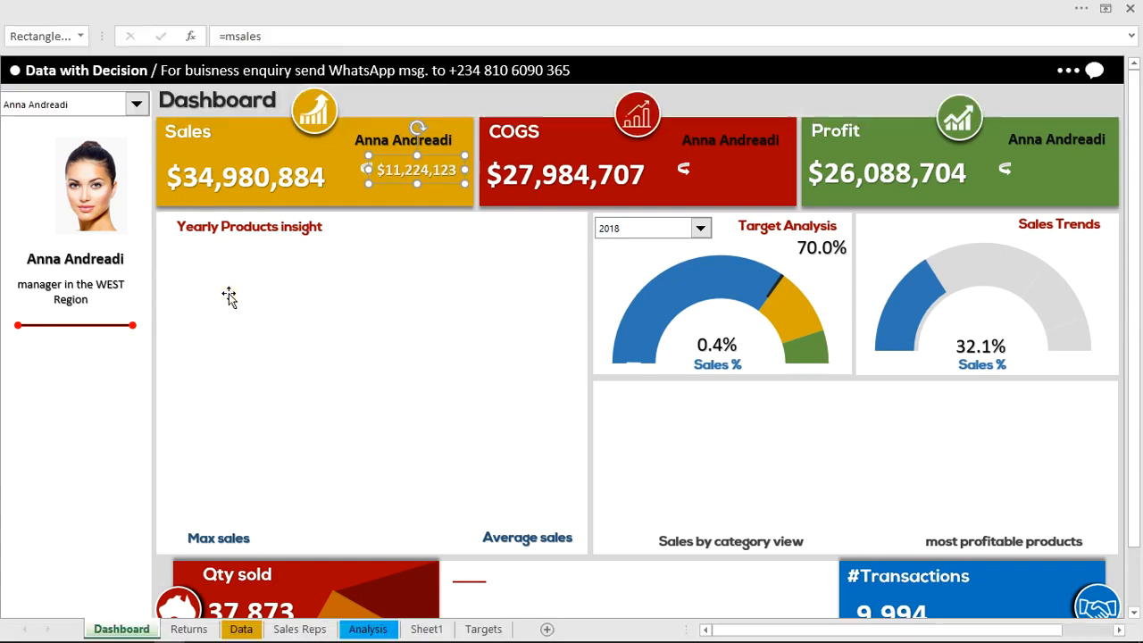
click(412, 96)
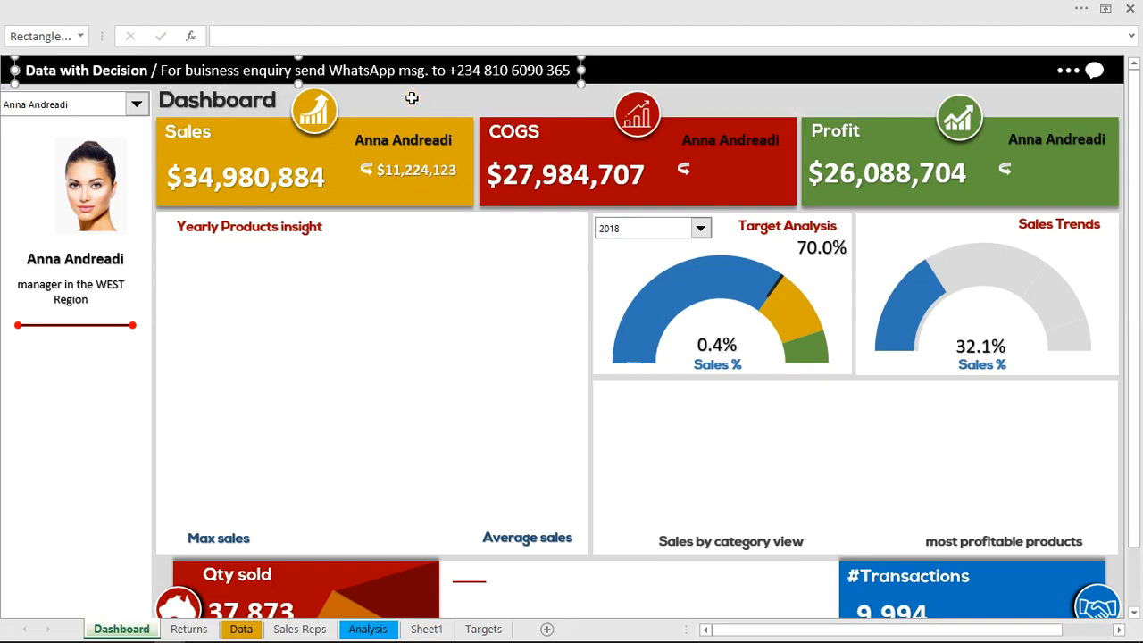
click(411, 98)
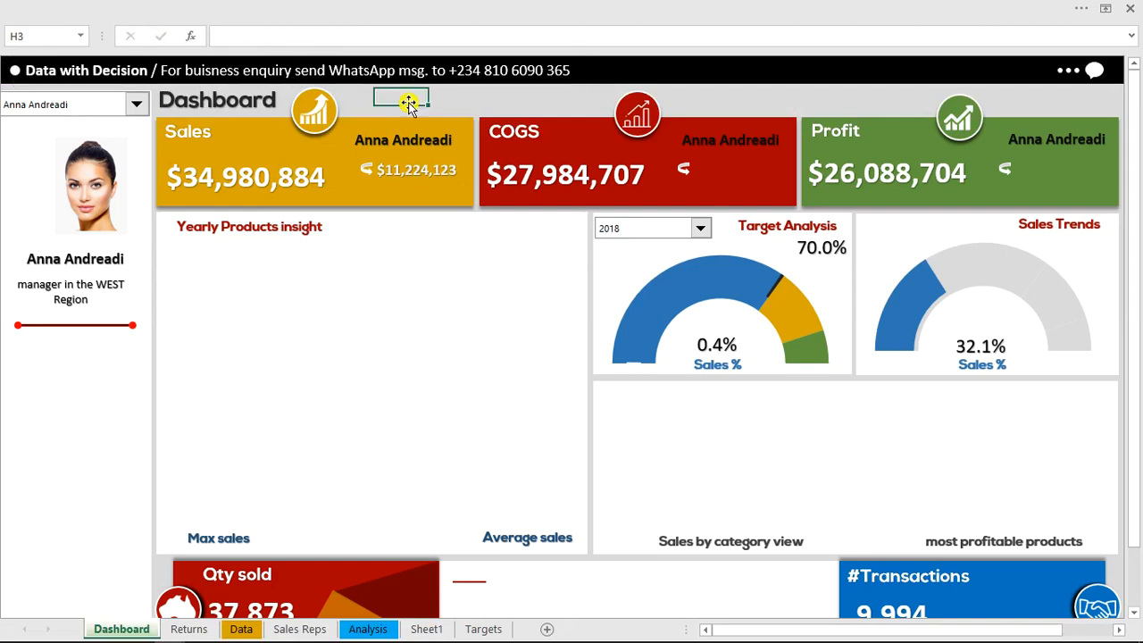
Switch the dashboard's manager selector to the second manager and then the third to test the card figures
click(138, 106)
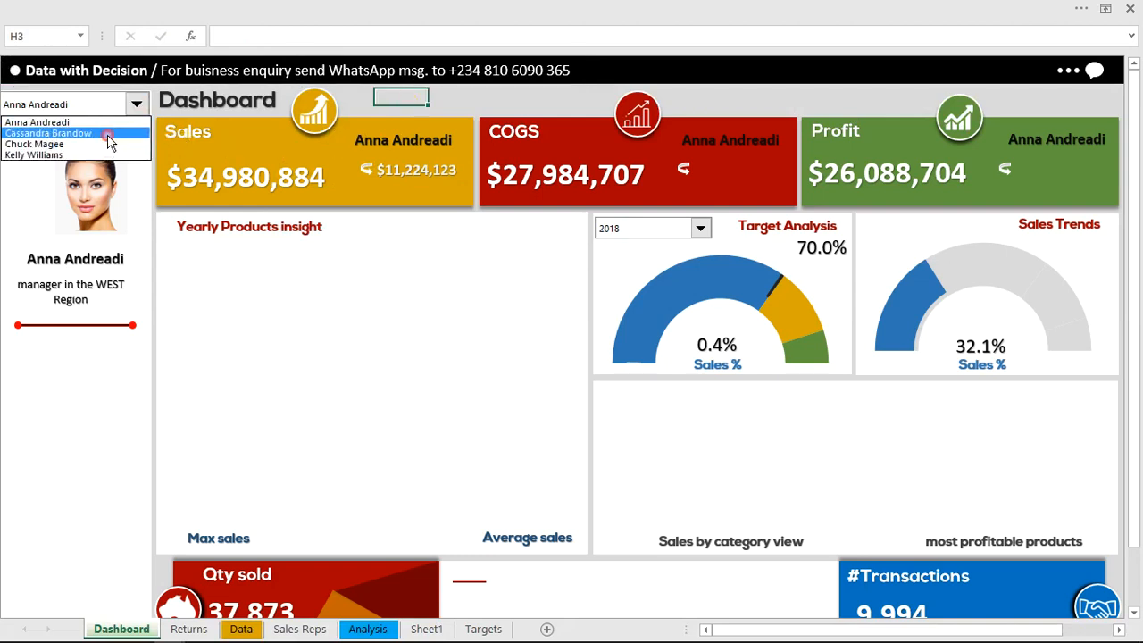
click(107, 135)
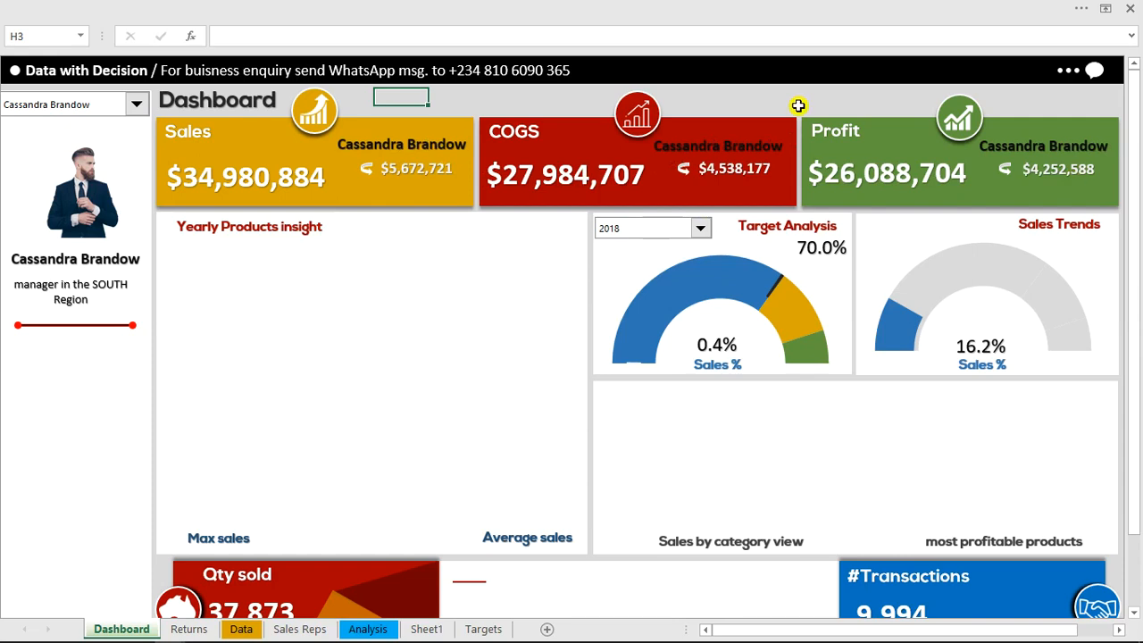
click(138, 107)
click(107, 147)
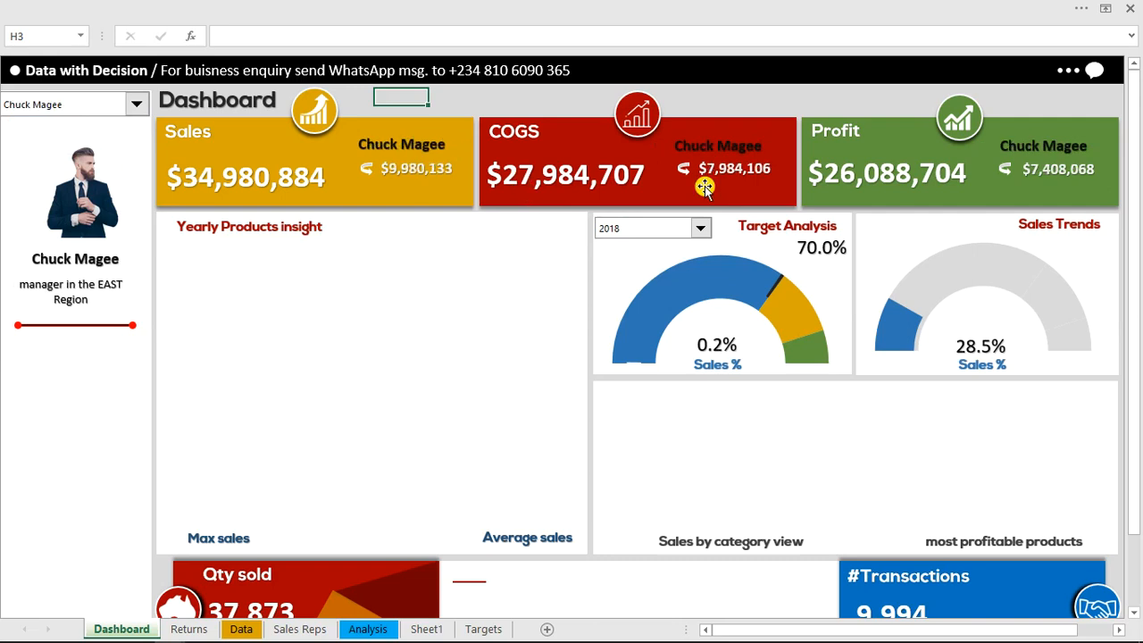
Copy the Sum of Quantity PivotTable with its helper table, Z62:AD76 on Sheet1, and paste it at Z80
drag(1133, 298, 1136, 451)
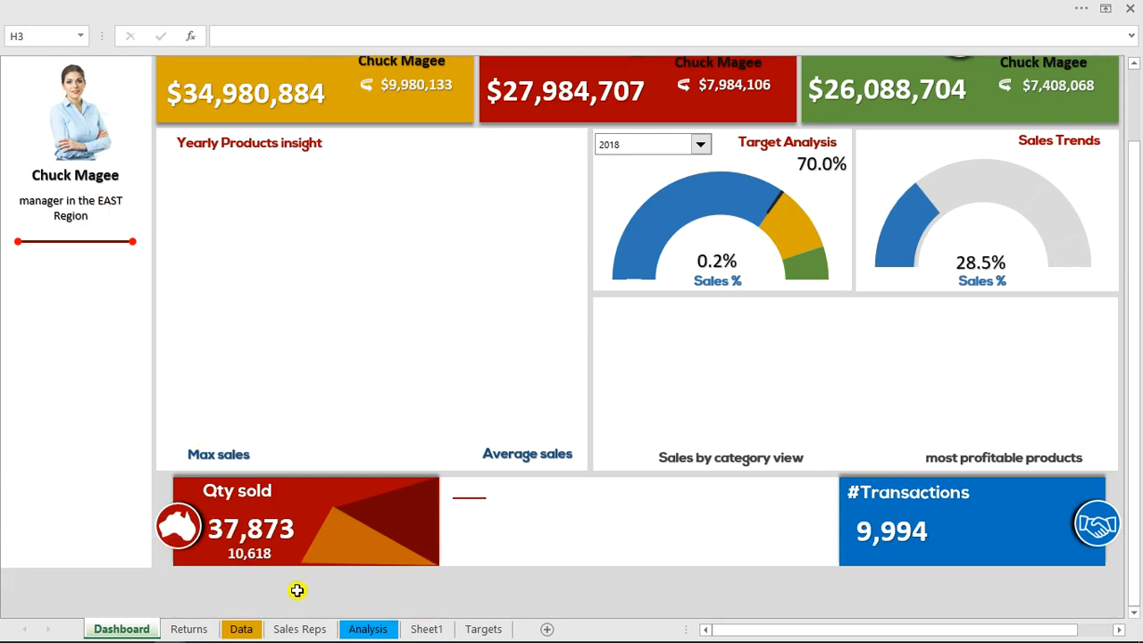
click(426, 629)
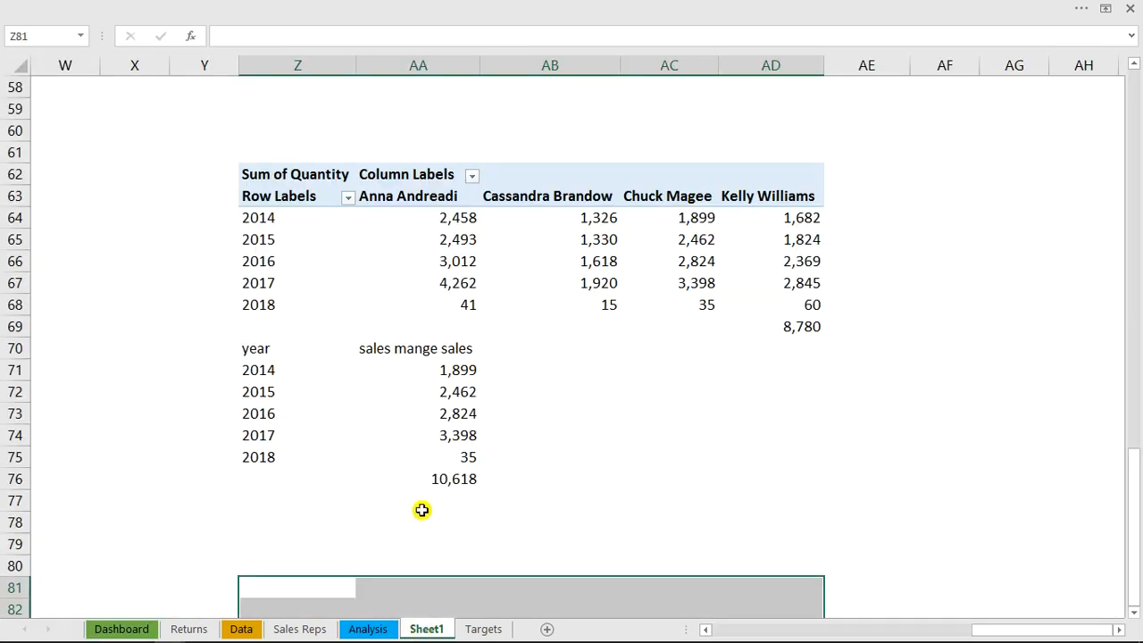
click(302, 183)
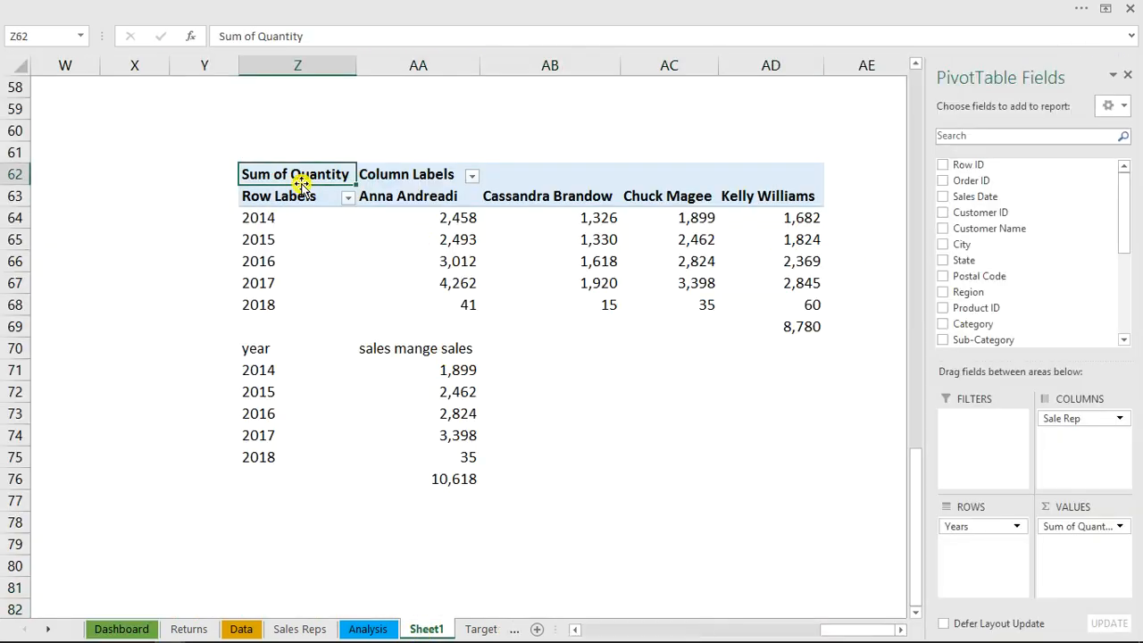
mouse_move(919, 494)
mouse_down()
mouse_move(923, 206)
mouse_move(919, 490)
mouse_up()
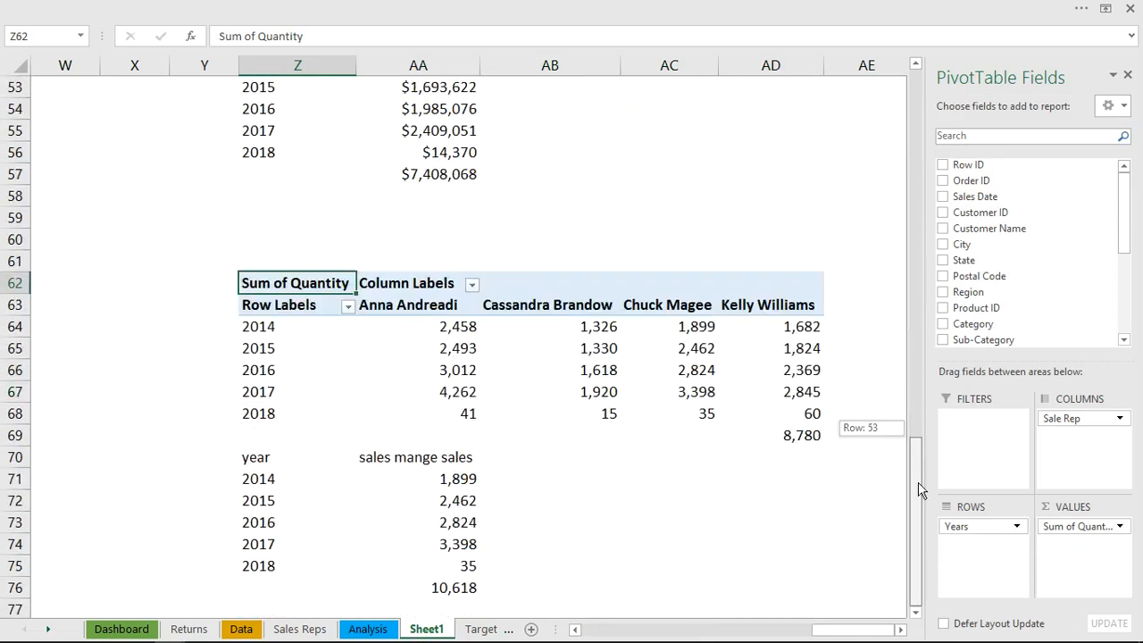
drag(920, 569, 893, 557)
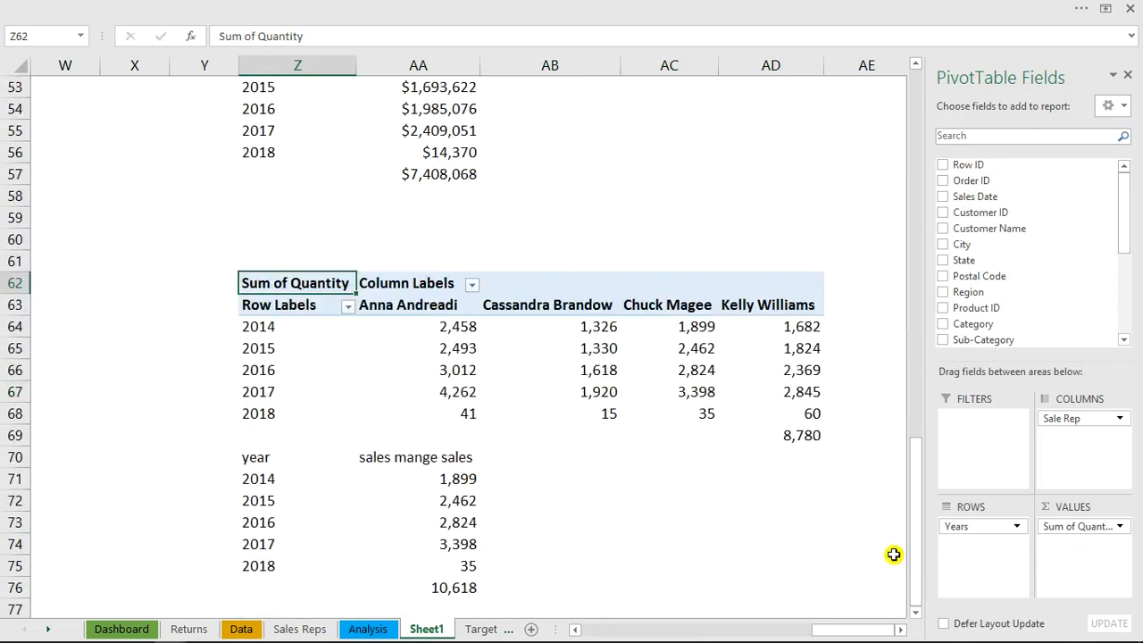
click(915, 612)
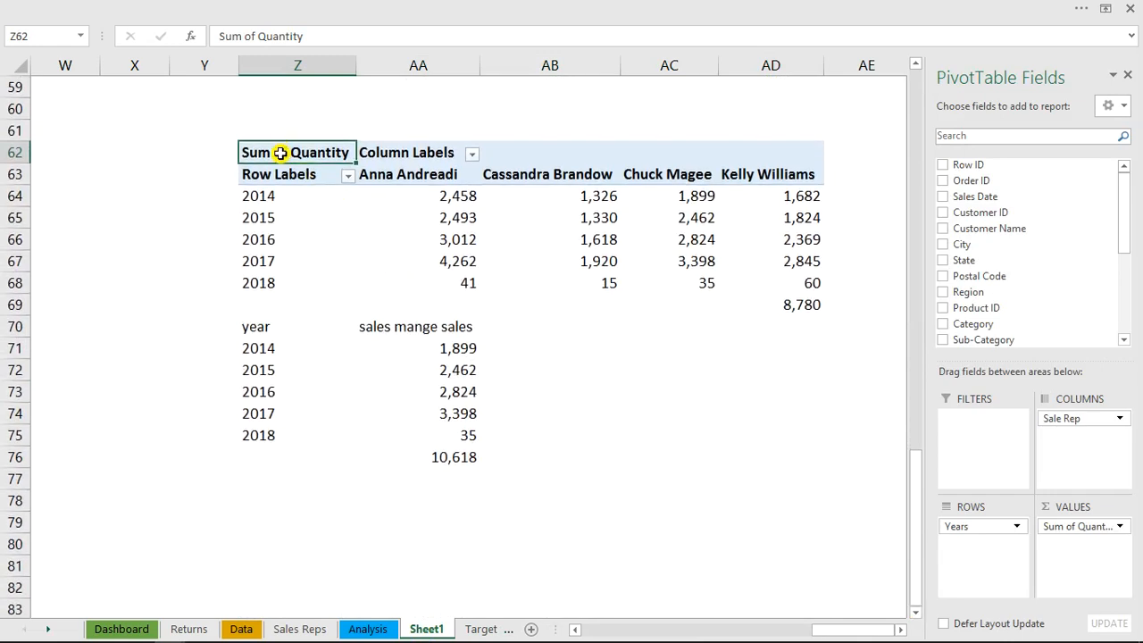
drag(280, 153, 757, 462)
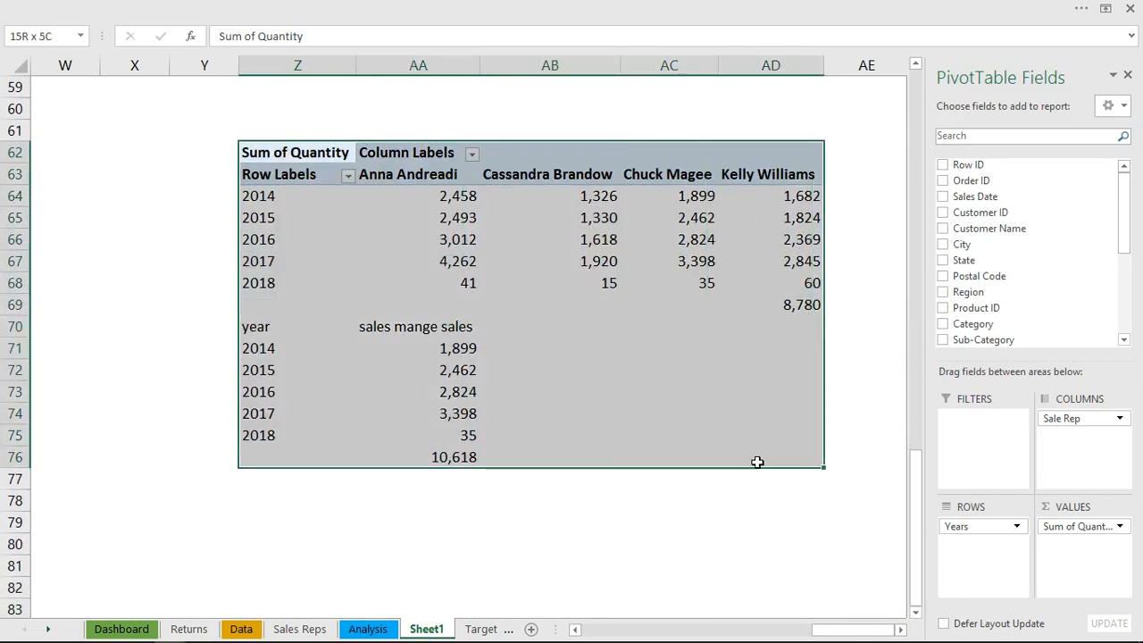
key(ctrl+c)
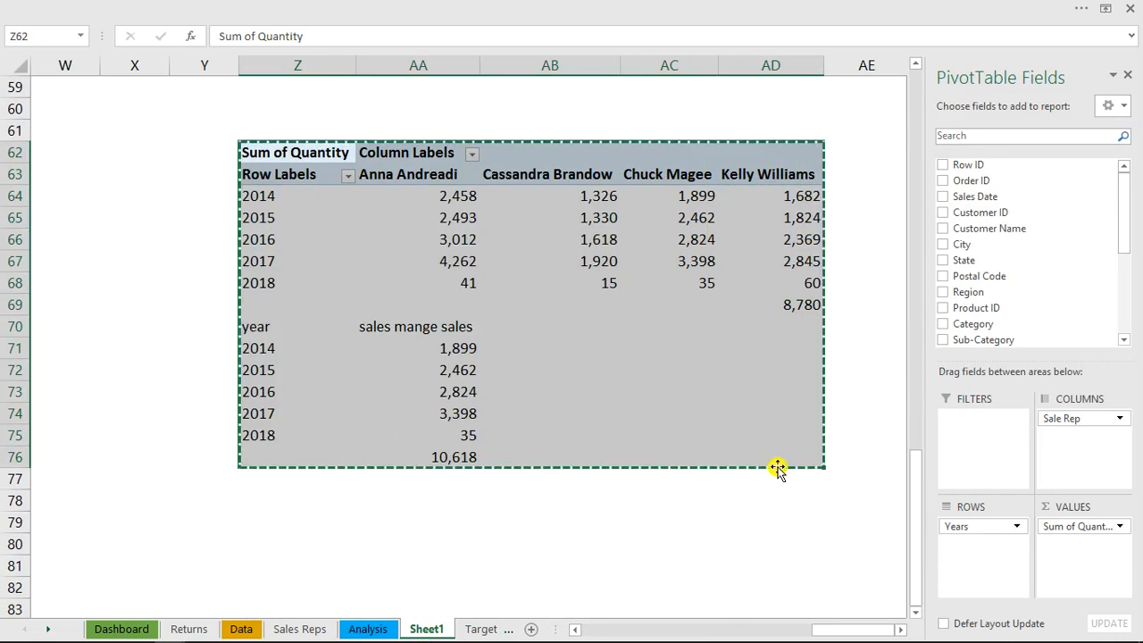
click(262, 541)
key(ctrl+v)
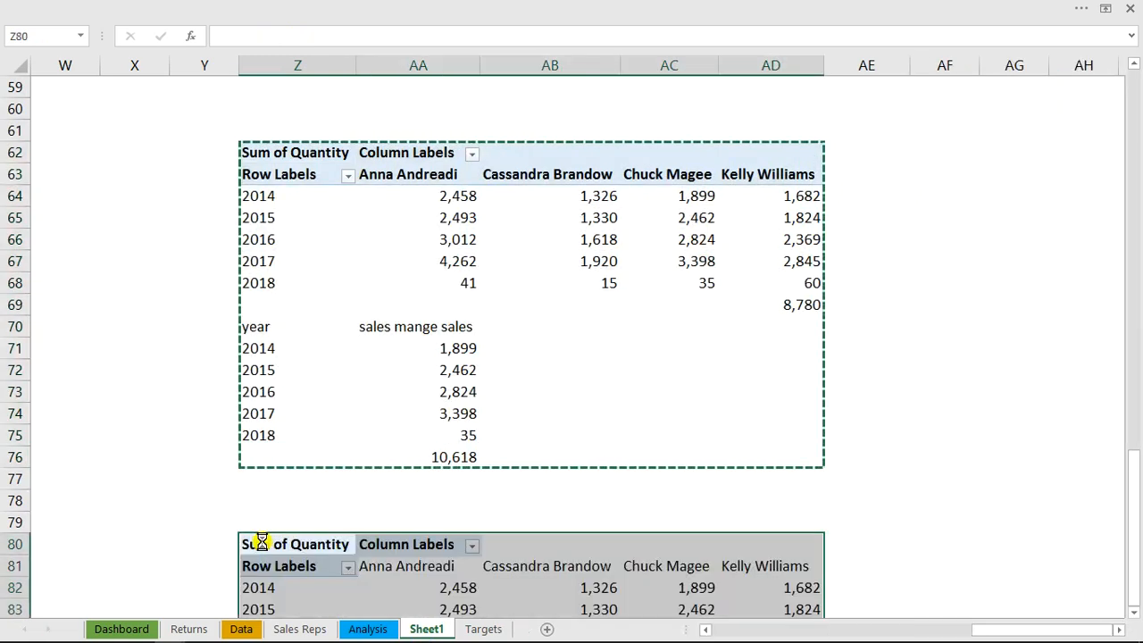
Replace Sum of Quantity with a count of Customer ID as the value field of the copied PivotTable at Z80
drag(925, 487, 916, 581)
click(916, 614)
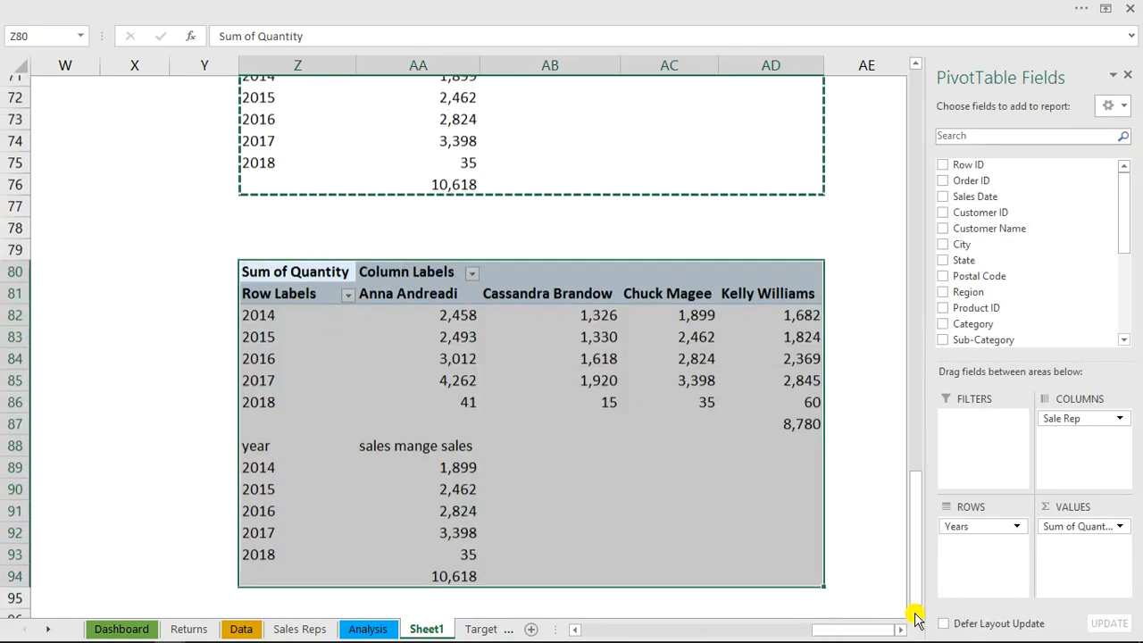
click(690, 393)
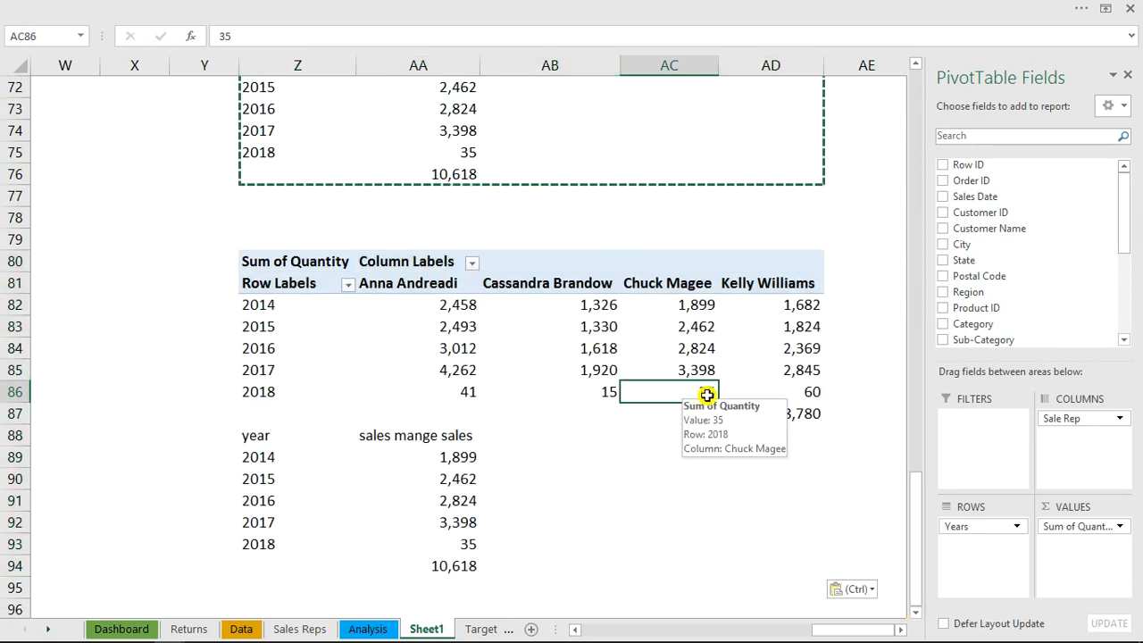
drag(1087, 532, 809, 544)
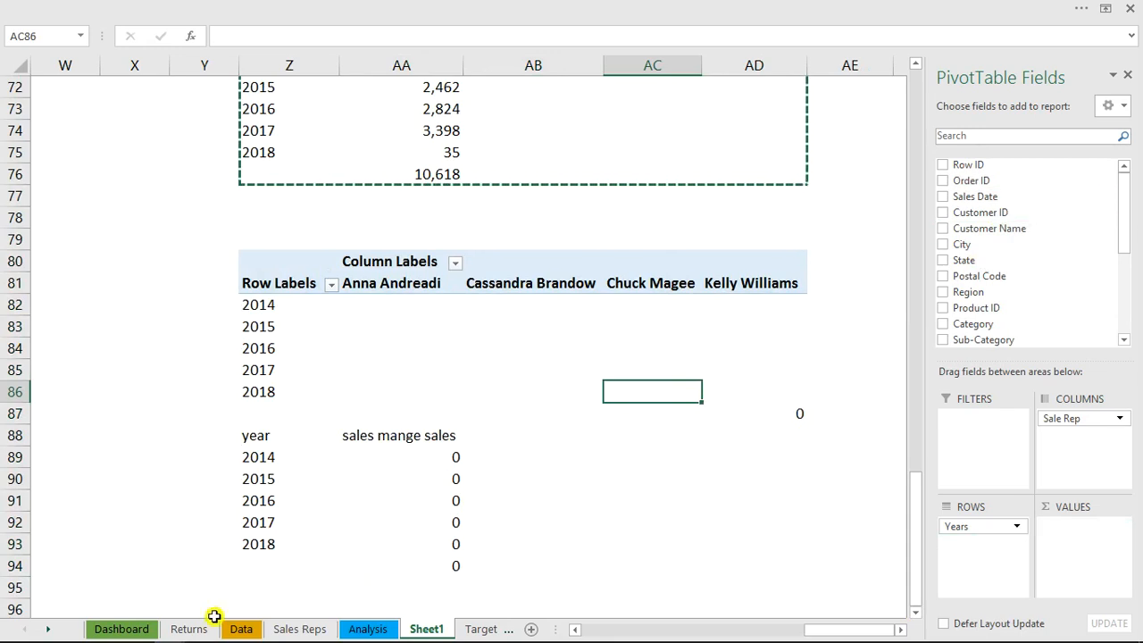
click(113, 629)
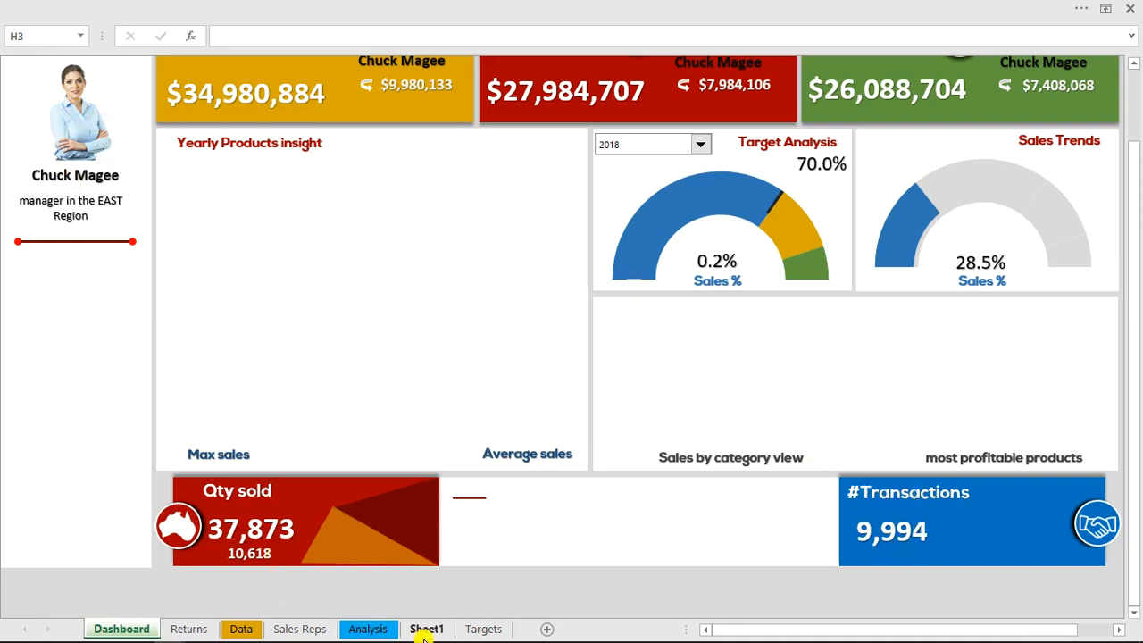
click(424, 630)
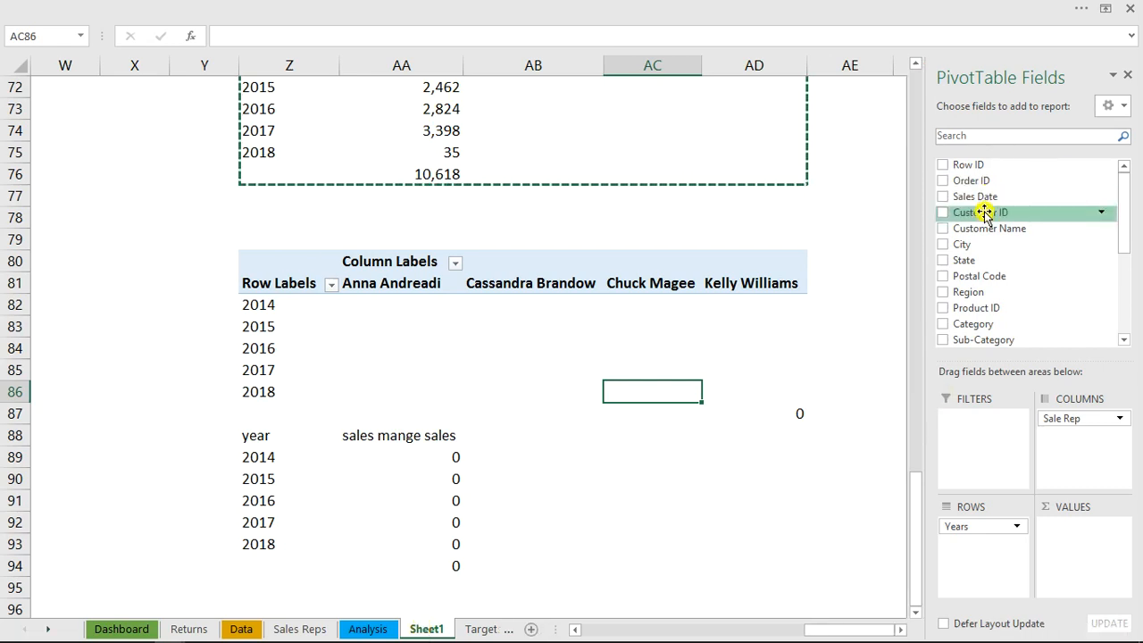
drag(985, 217, 1077, 568)
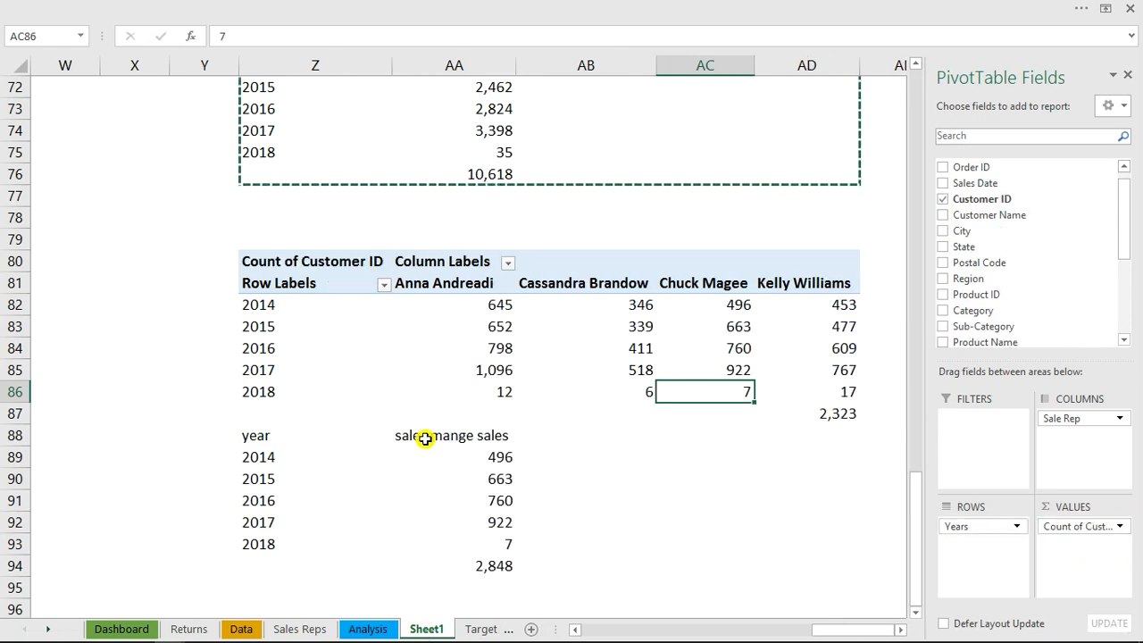
Check the OFFSET formula in AA89 of the copied helper table and name its total cell AA94 mtrans
double_click(503, 457)
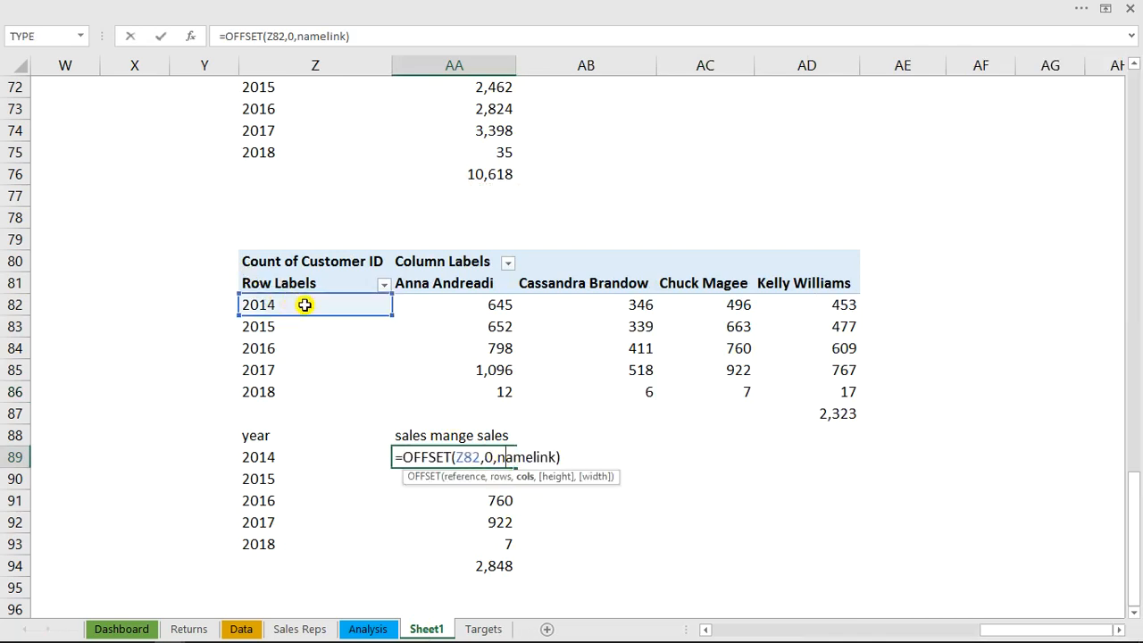
click(525, 349)
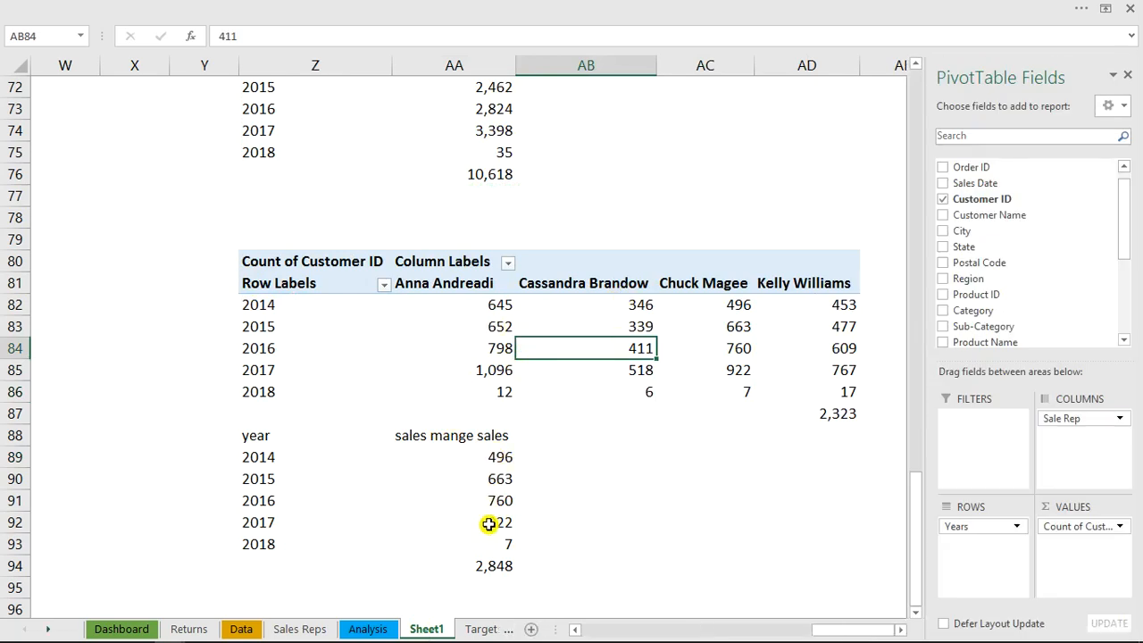
click(494, 564)
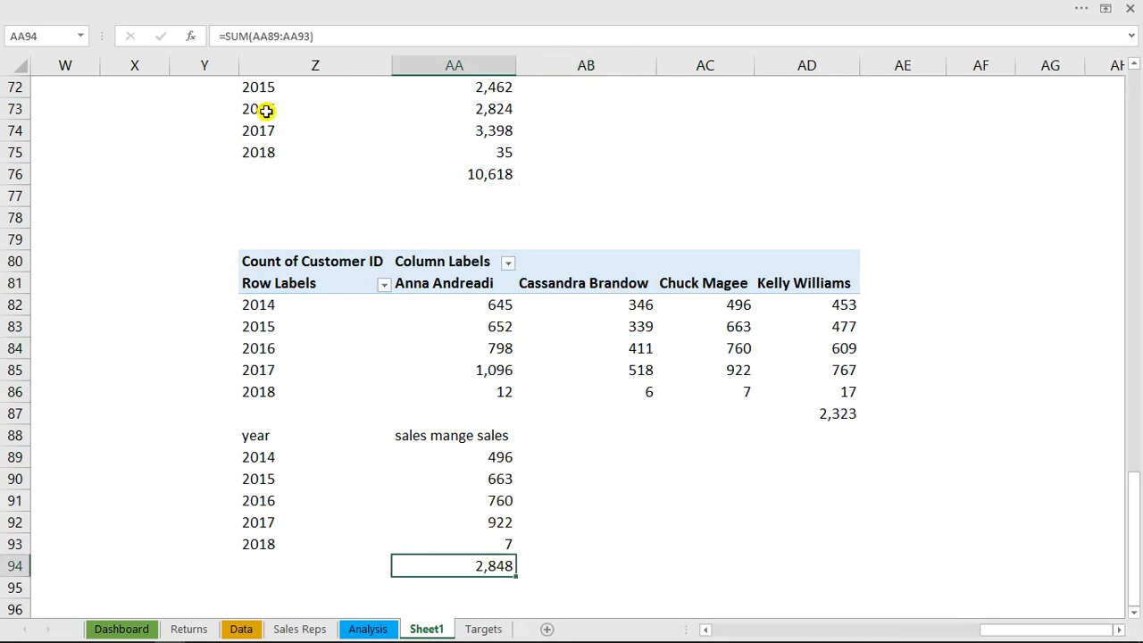
click(54, 38)
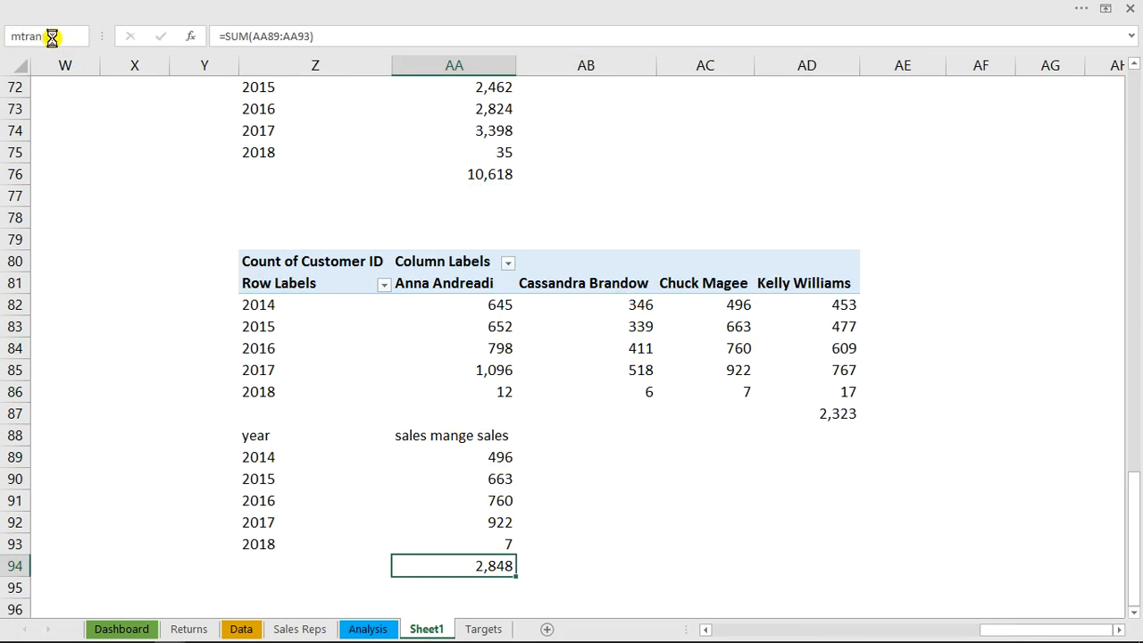
text(mtrans)
Duplicate the manager quantity text box from the dashboard's Qty sold card onto the #Transactions card and link the copy to =mtrans
click(123, 629)
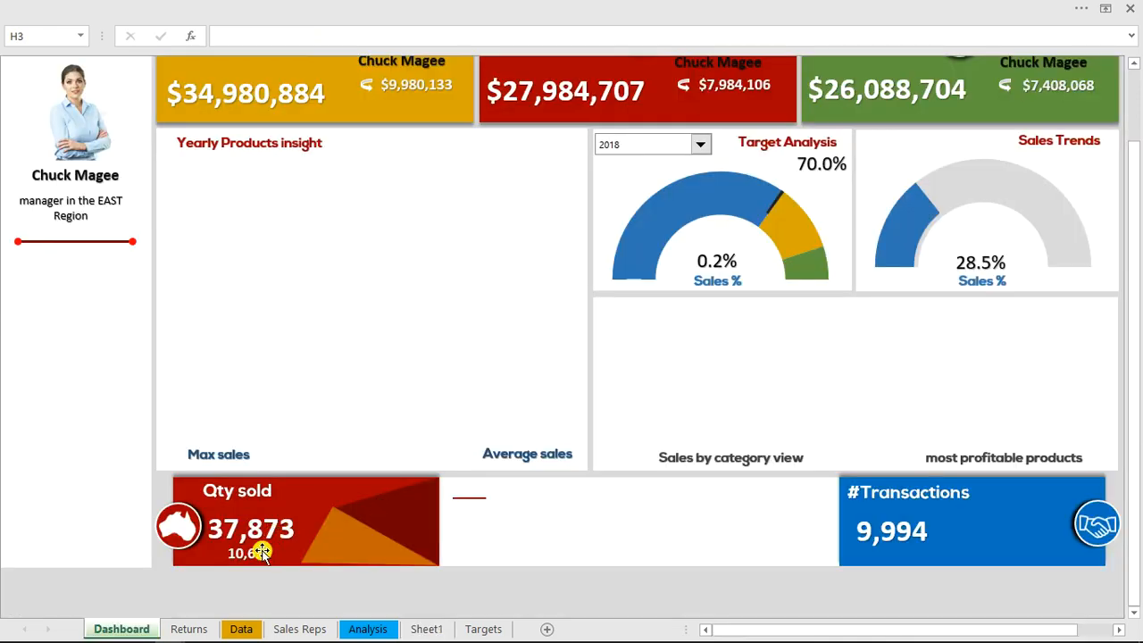
click(261, 552)
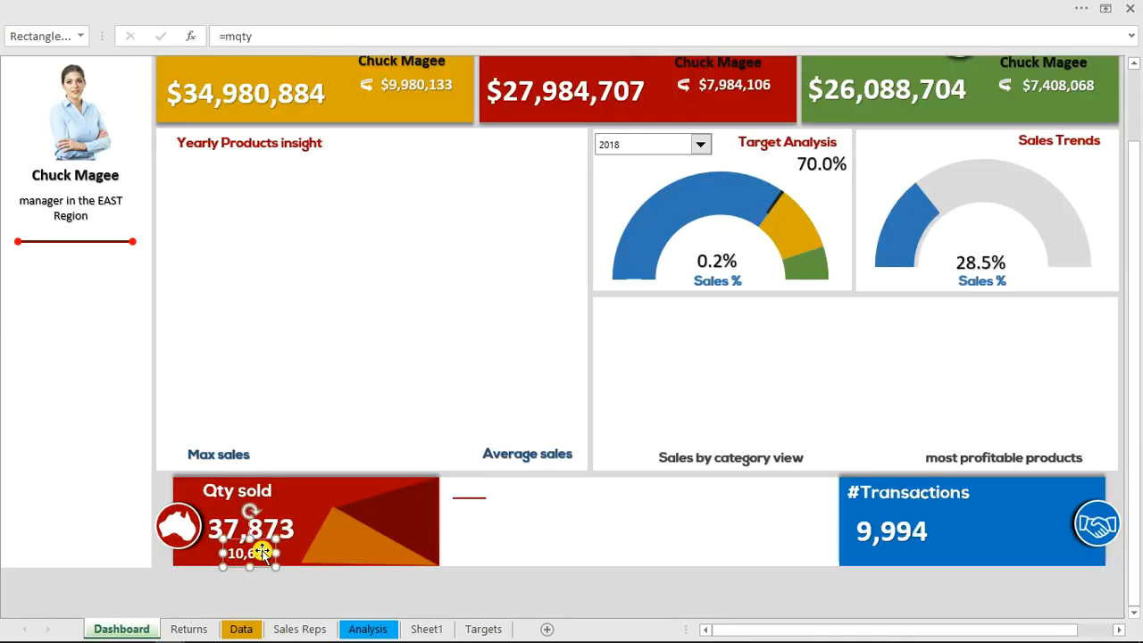
drag(262, 552, 279, 571)
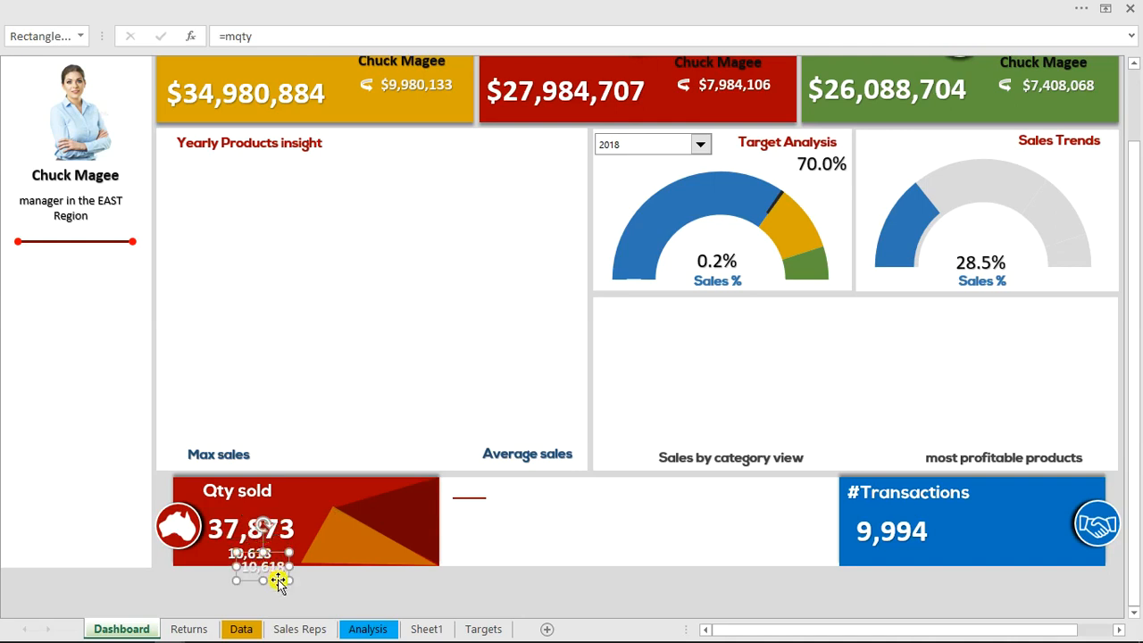
drag(528, 583, 877, 545)
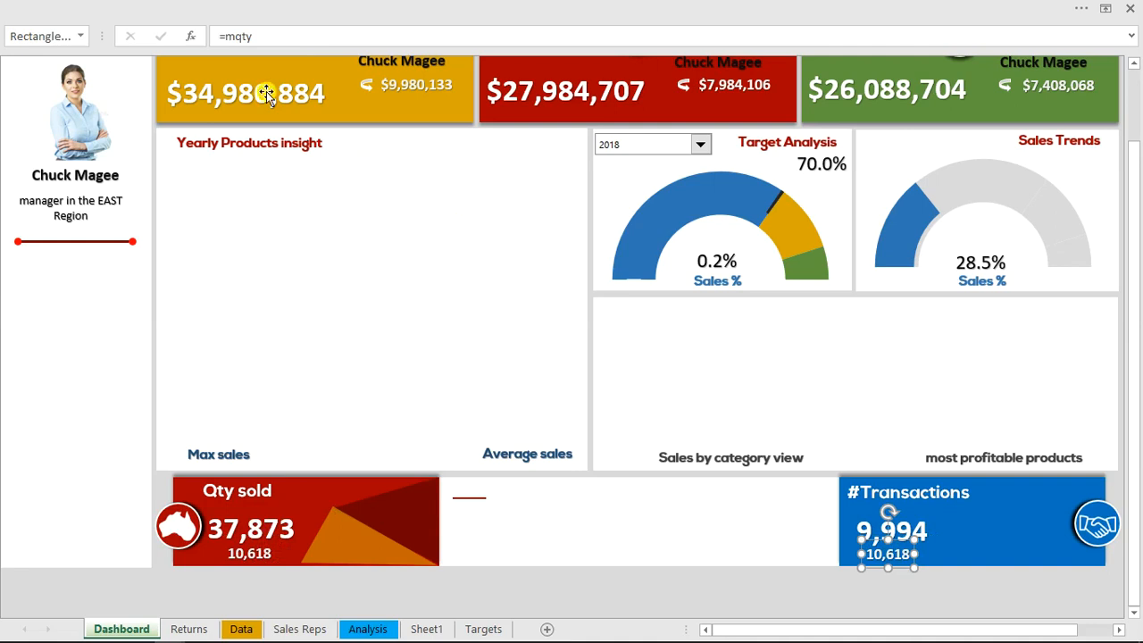
click(239, 36)
text(t)
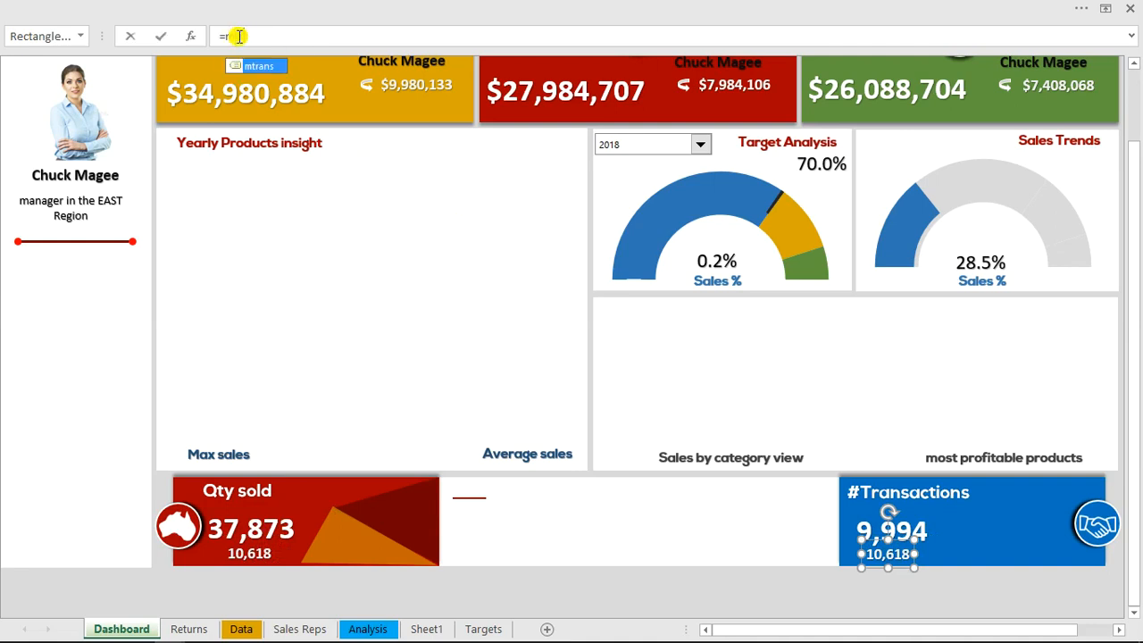
key(Tab)
key(Return)
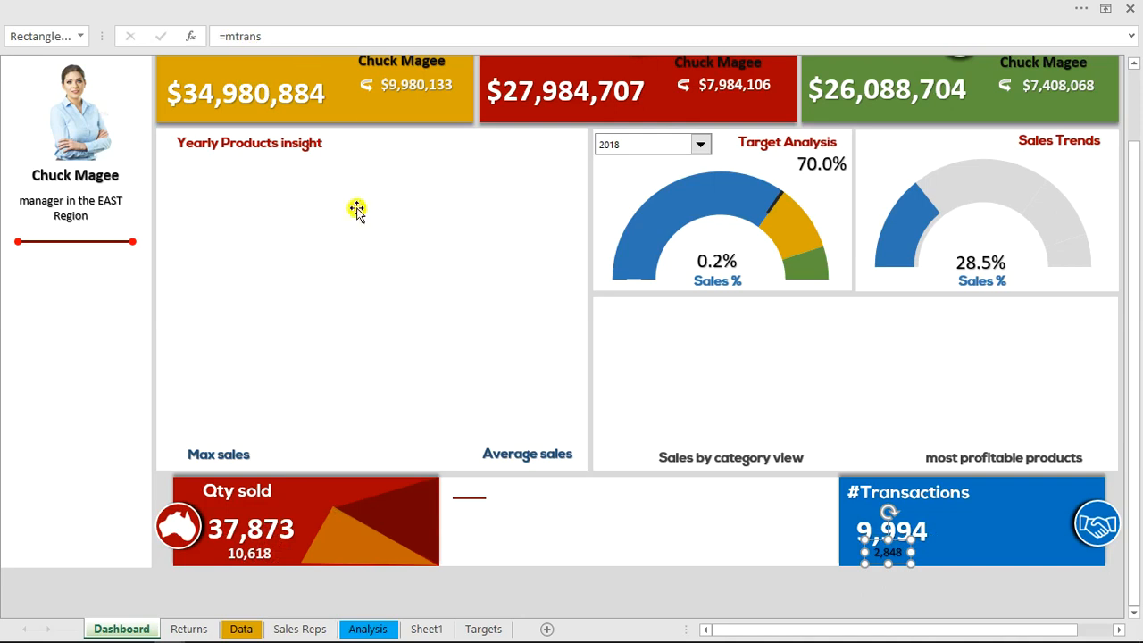
Copy the formatting of the Qty sold card's manager figure to the manager figure on the #Transactions card with Format Painter
click(254, 553)
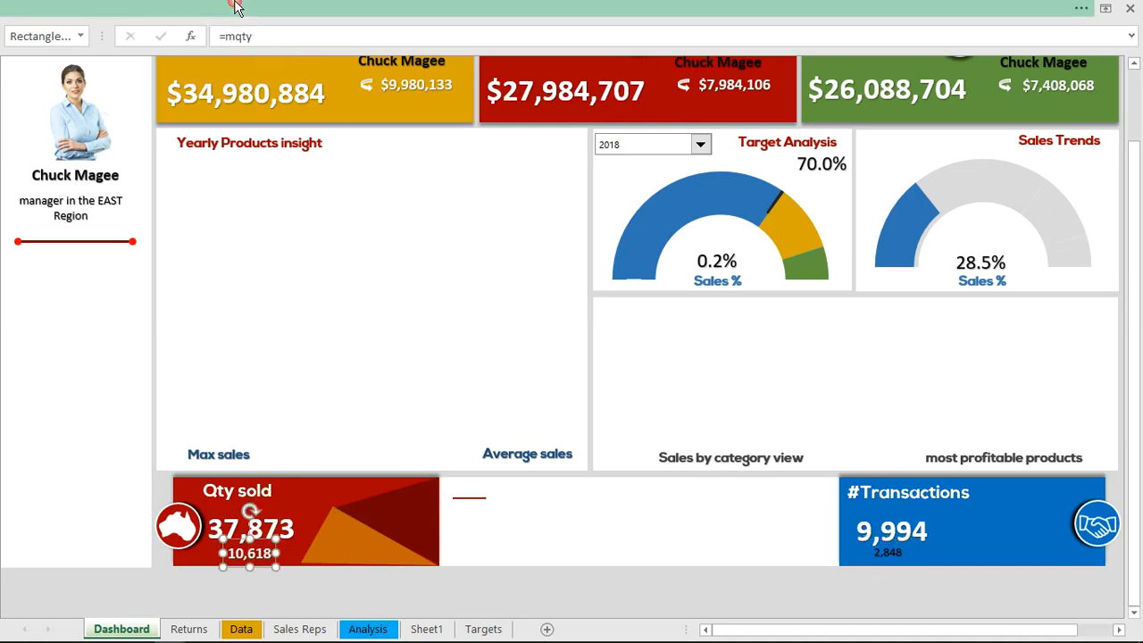
key(ctrl+shift+F1)
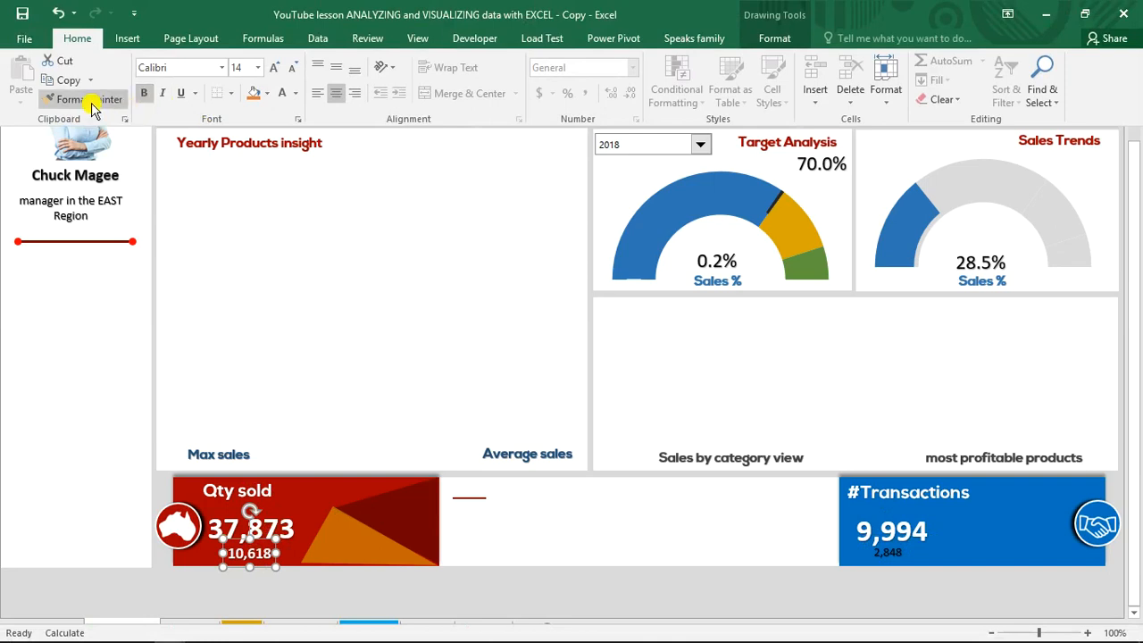
click(90, 100)
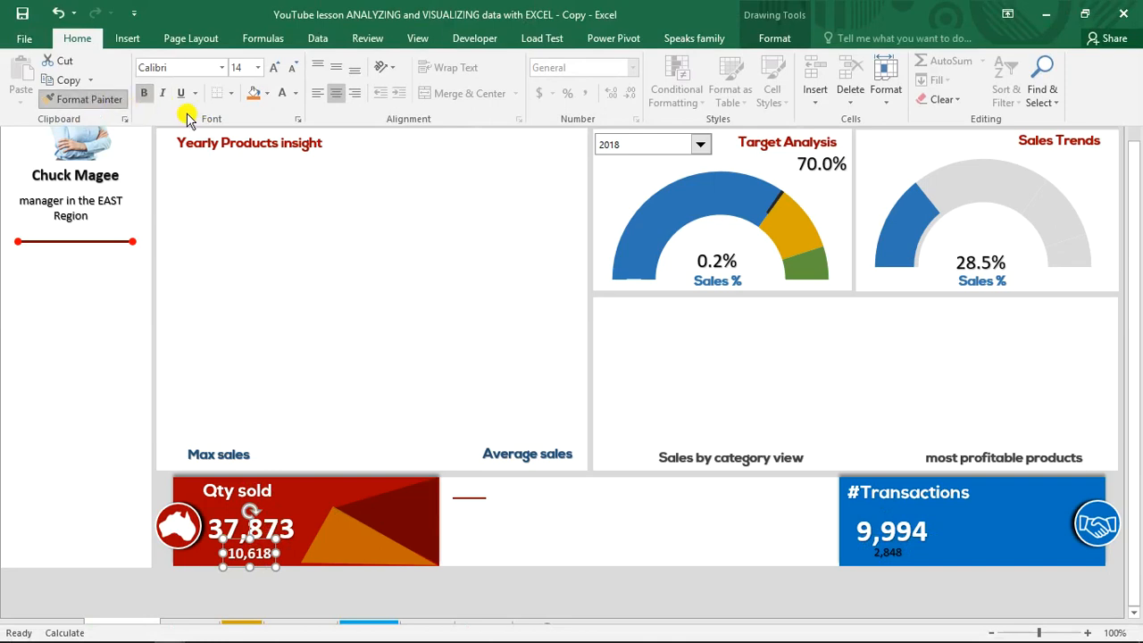
click(886, 555)
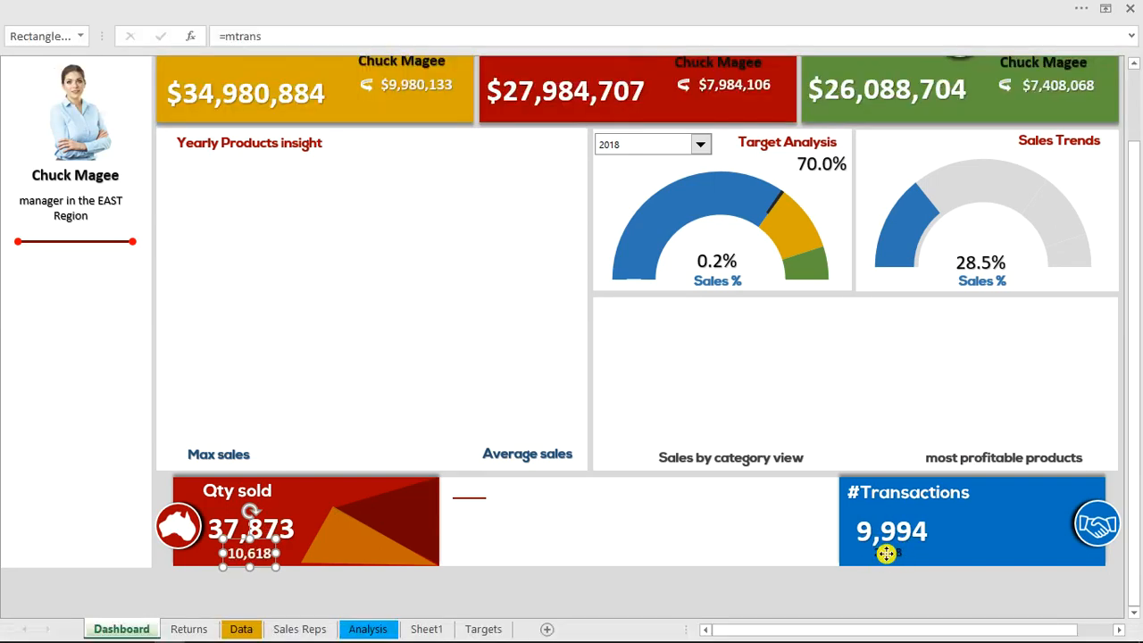
click(705, 595)
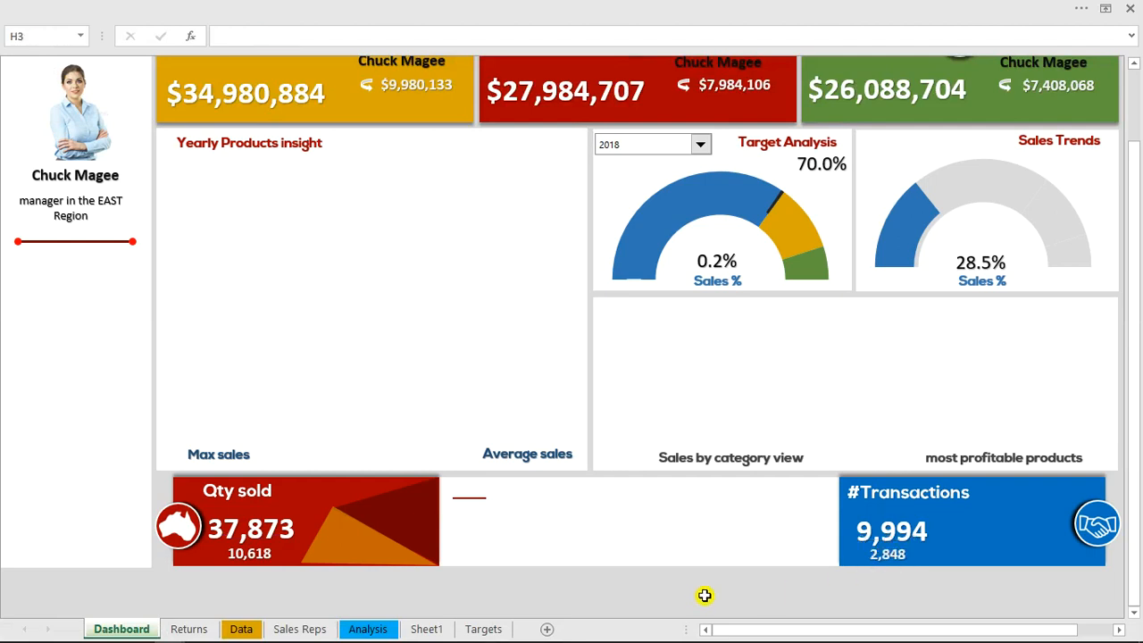
click(699, 593)
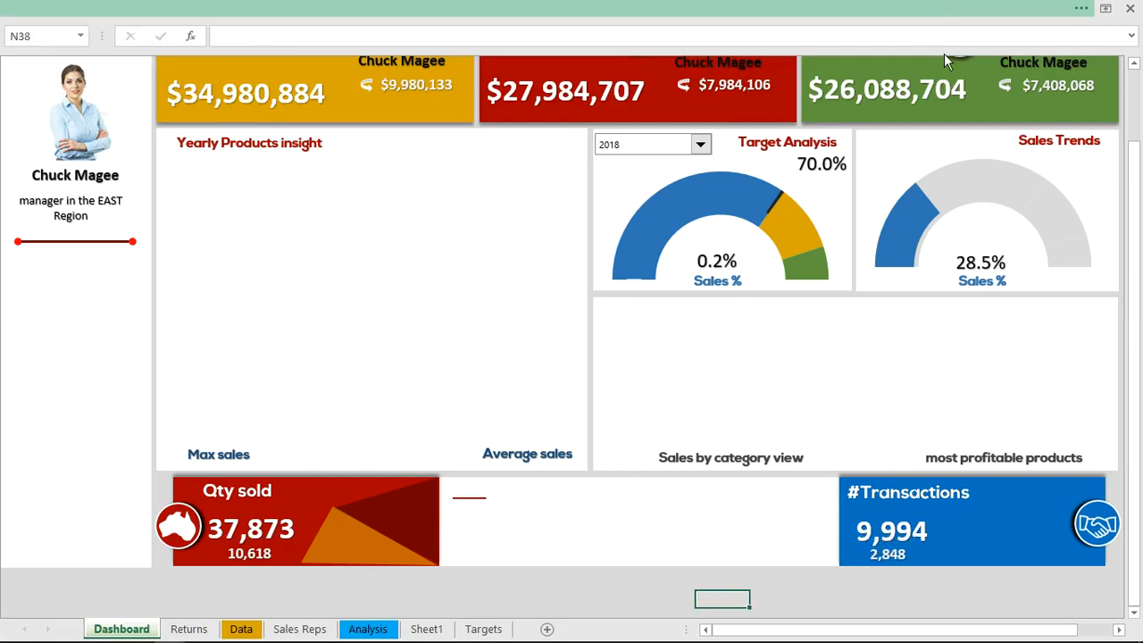
Switch the dashboard's manager selector to the fourth manager to test the card figures
click(973, 8)
click(1008, 13)
click(1024, 53)
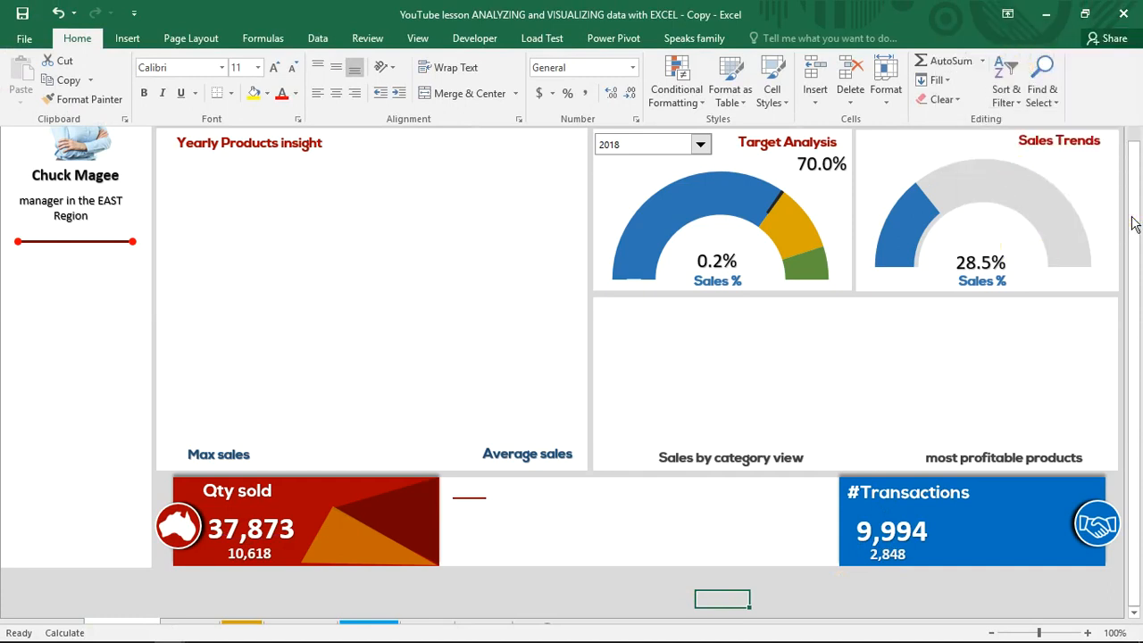
scroll(1134, 223, up, 2)
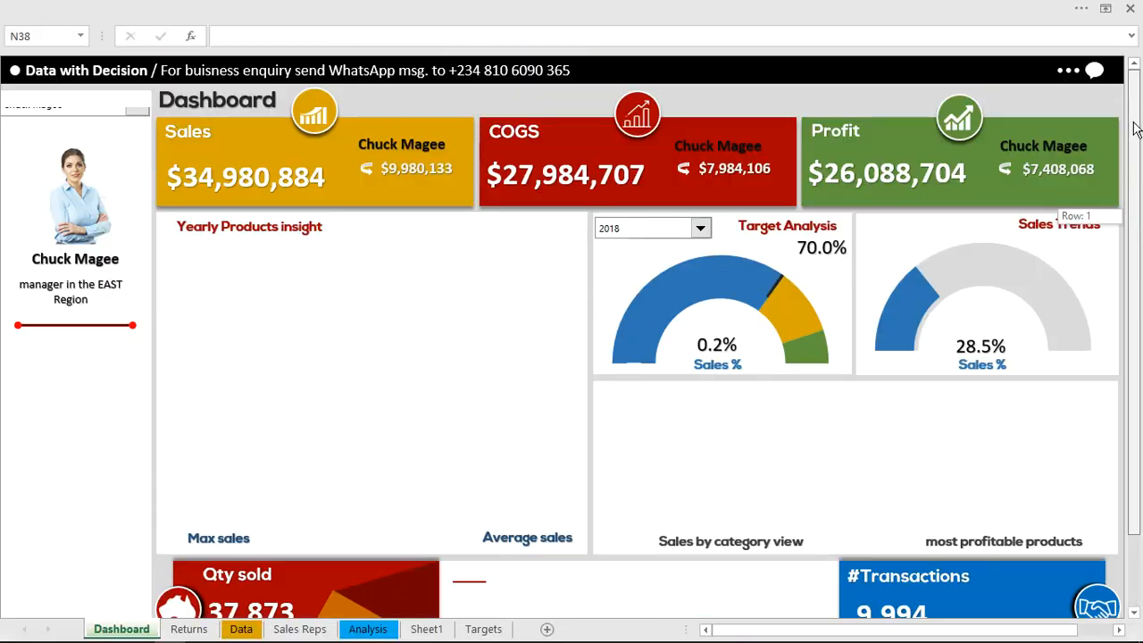
click(134, 109)
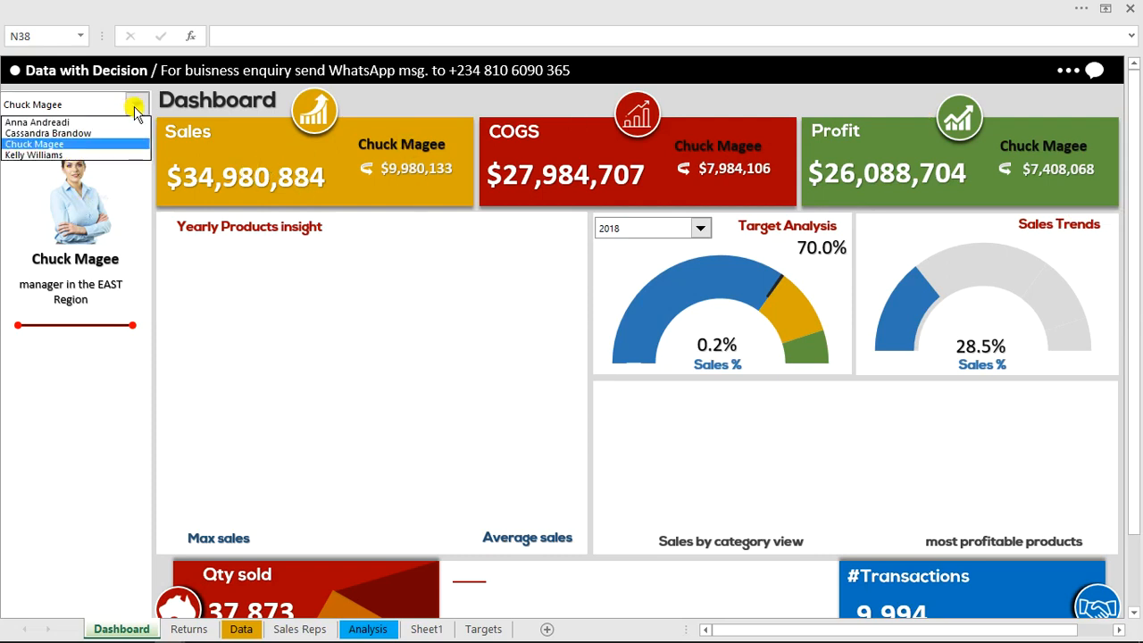
click(91, 153)
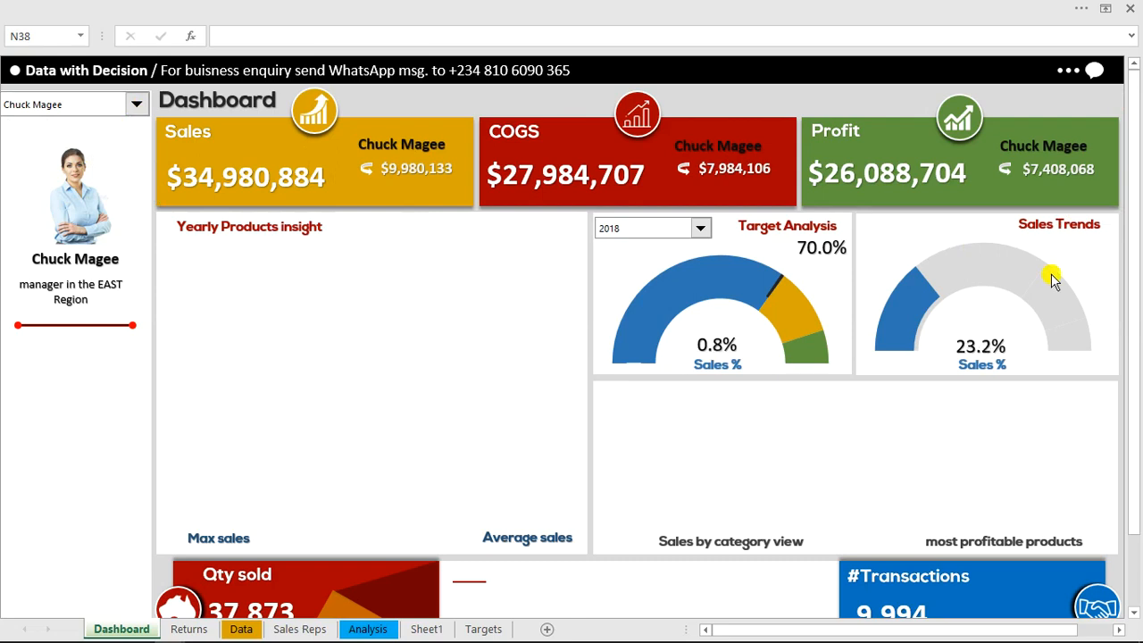
drag(1140, 237, 1139, 135)
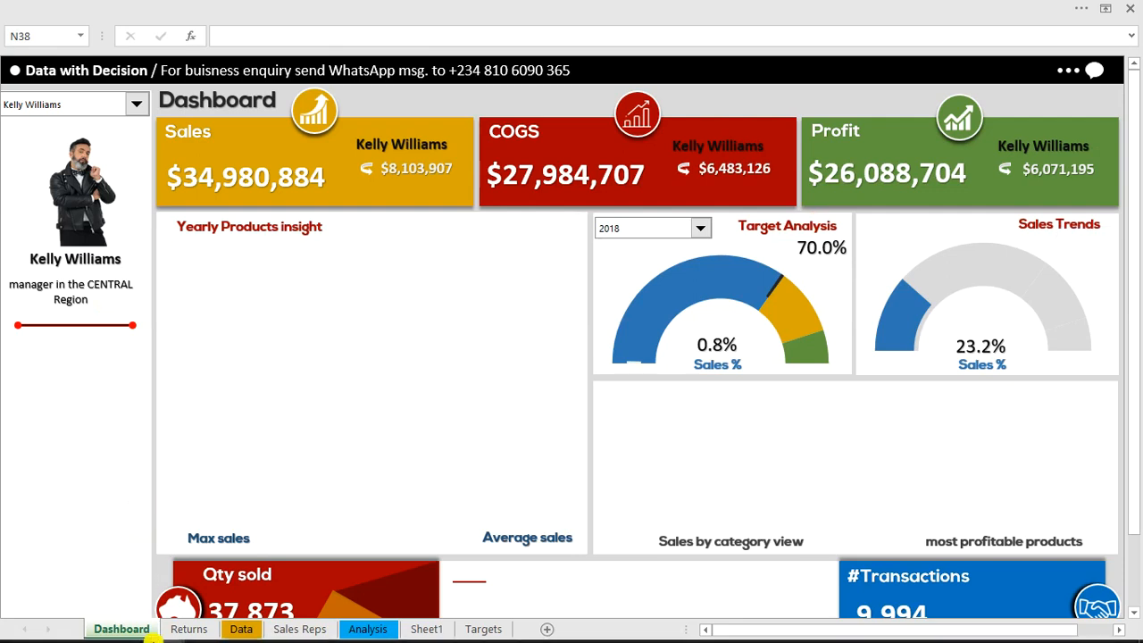
Examine the finished dashboard in the other workbook by switching its manager selector to the second manager and back to the third, and return to the lesson copy
click(159, 634)
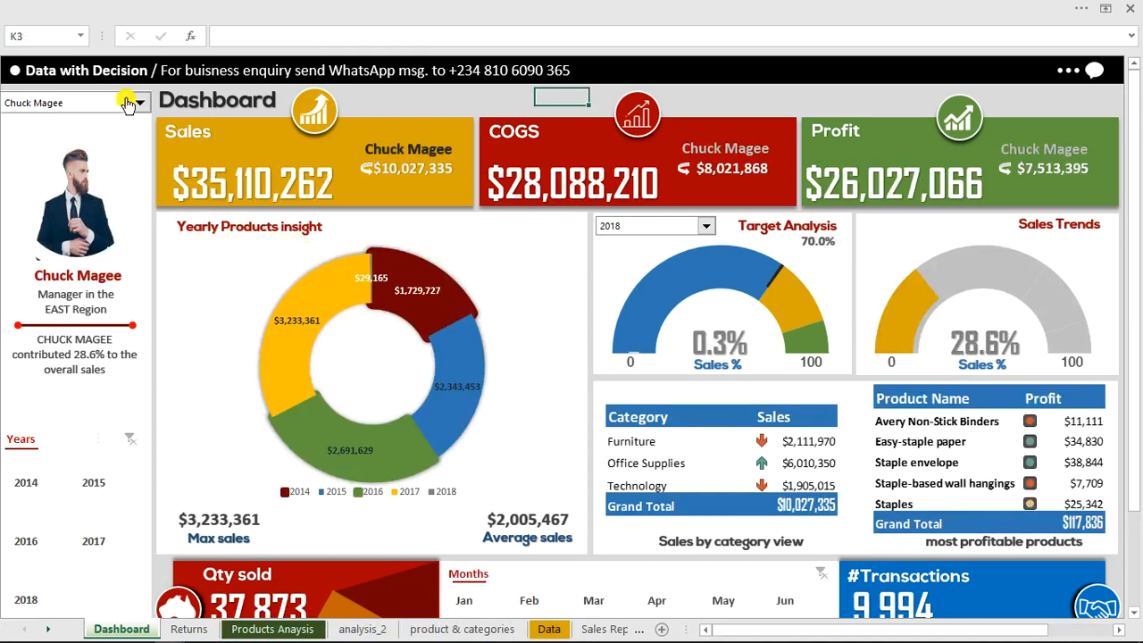
click(140, 105)
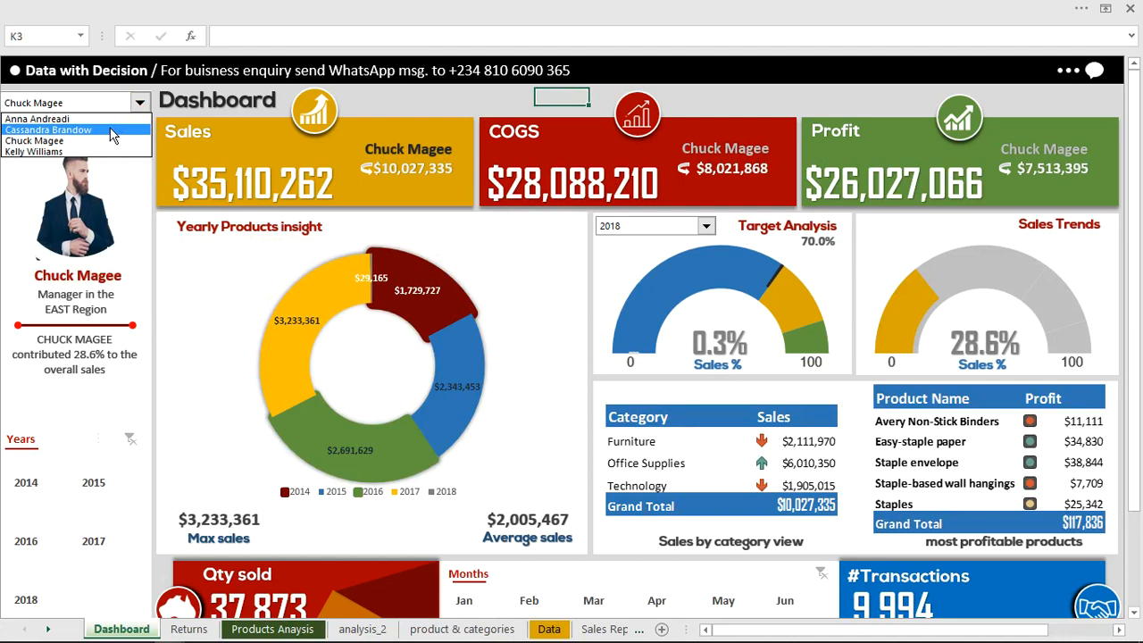
click(112, 132)
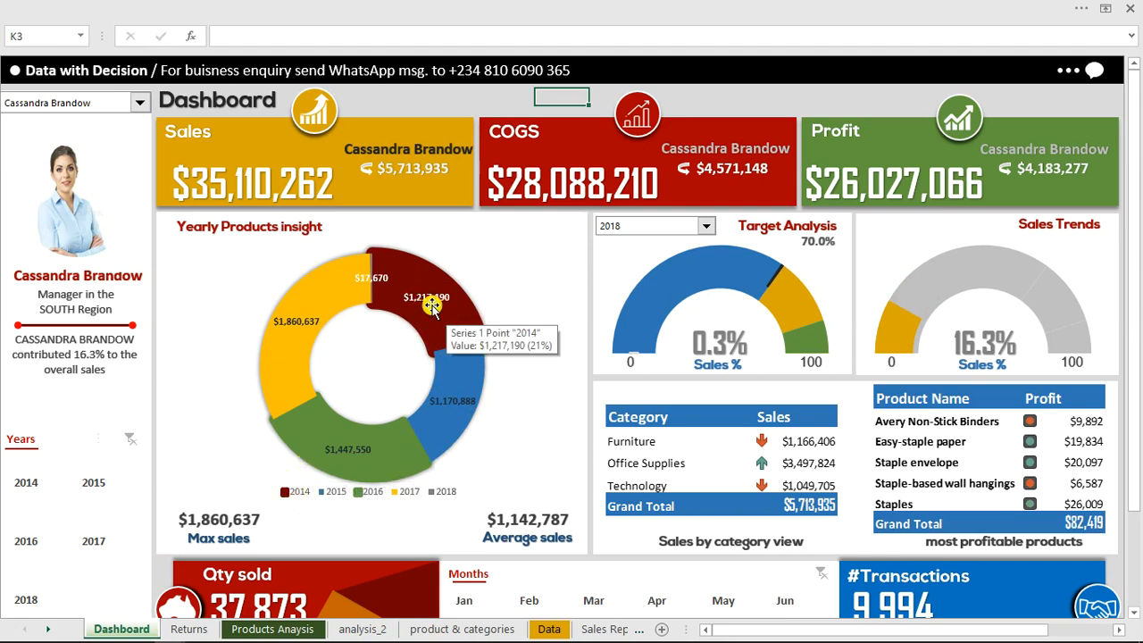
click(140, 106)
click(123, 140)
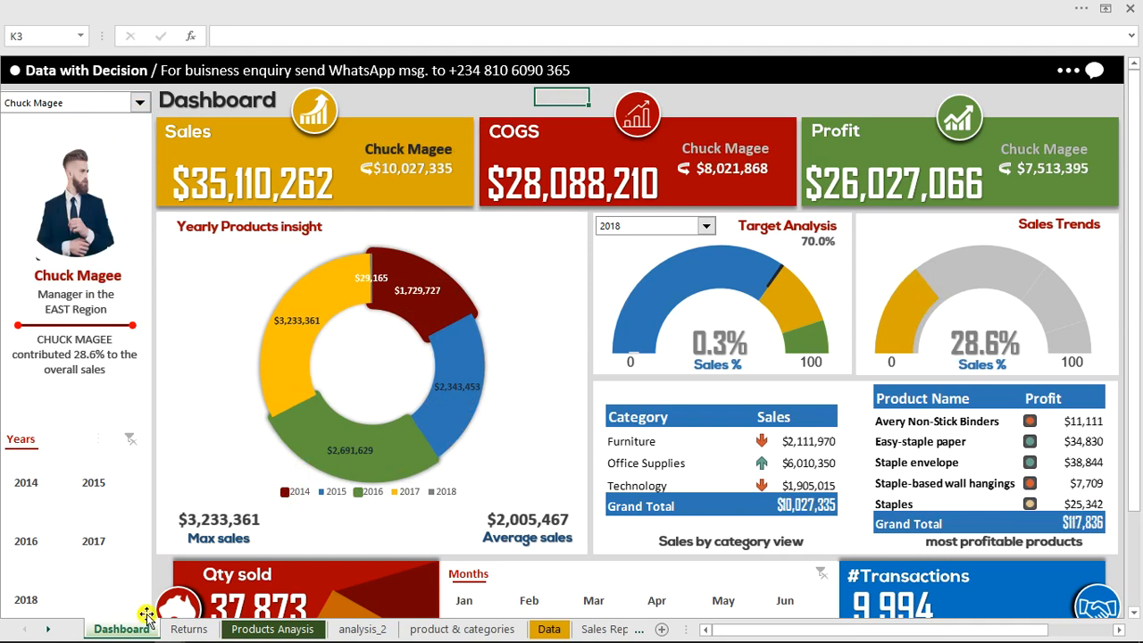
mouse_move(226, 632)
mouse_move(164, 630)
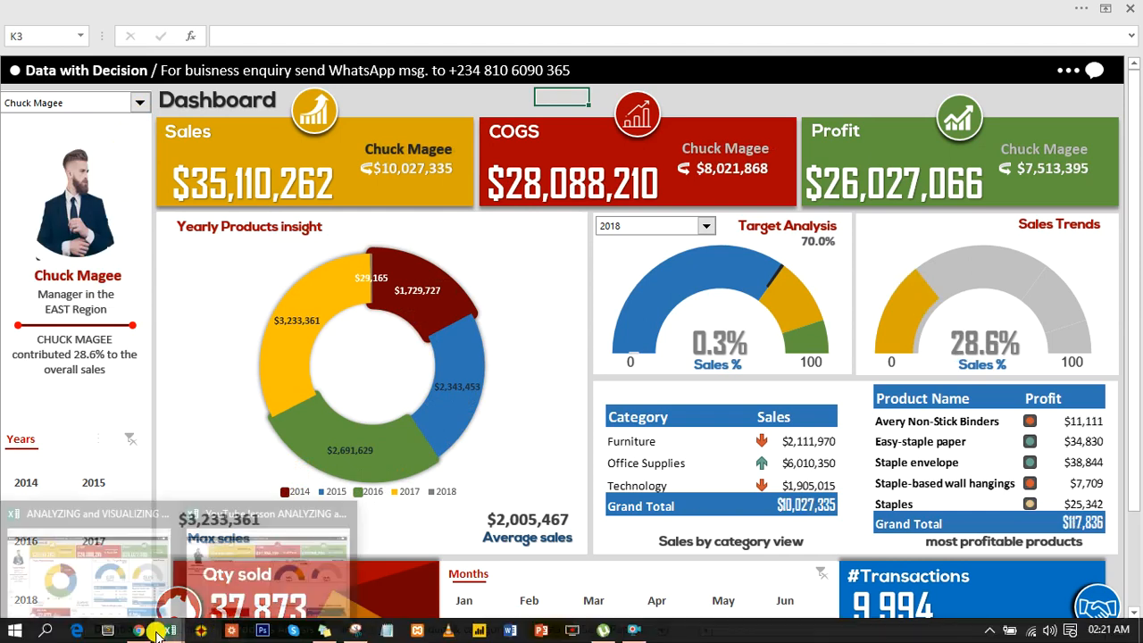
click(286, 576)
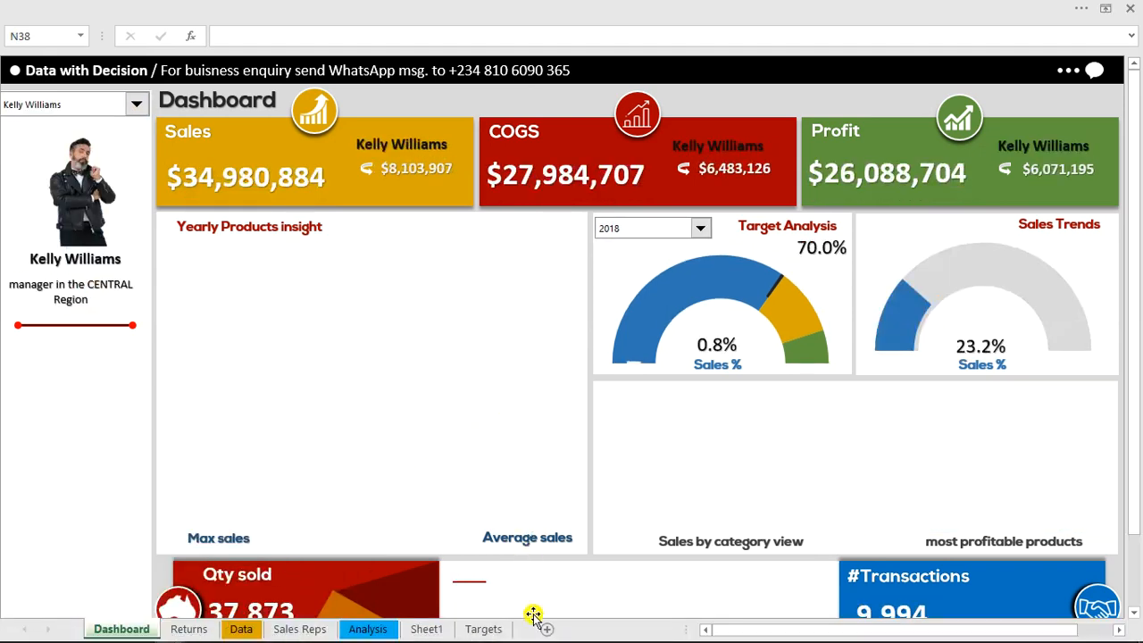
Add a new blank worksheet directly after Sheet1
click(425, 628)
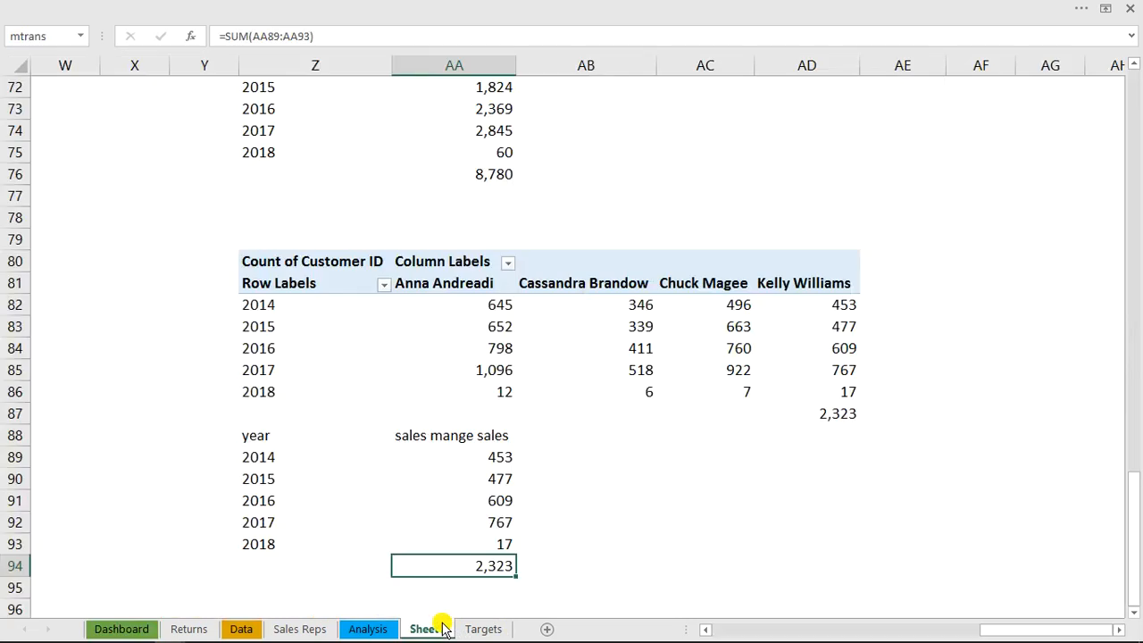
click(547, 629)
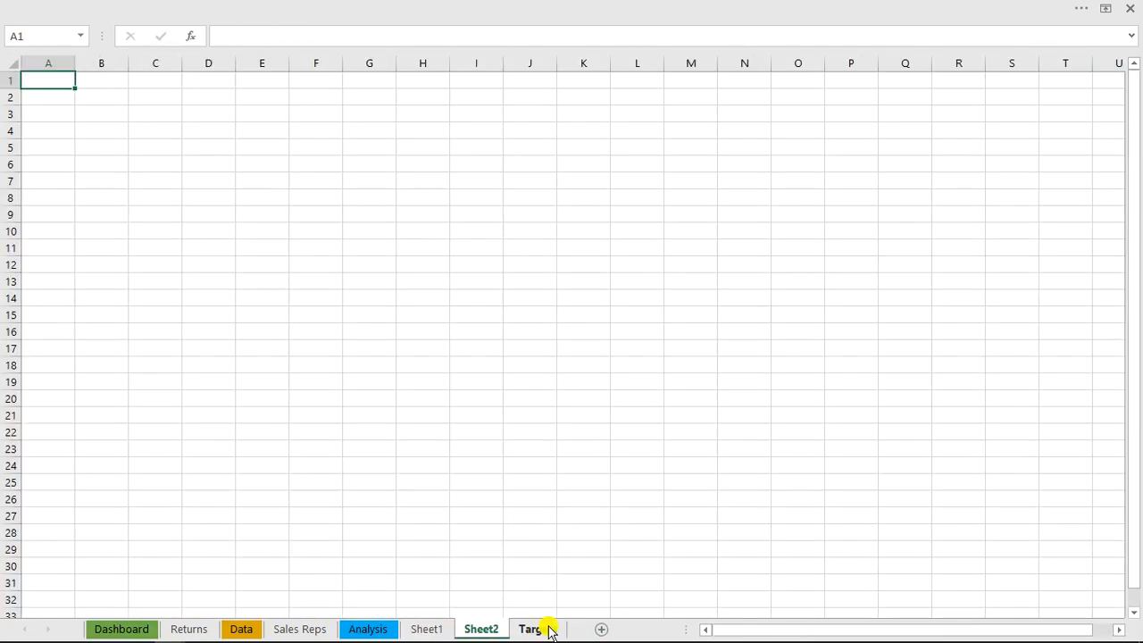
click(199, 170)
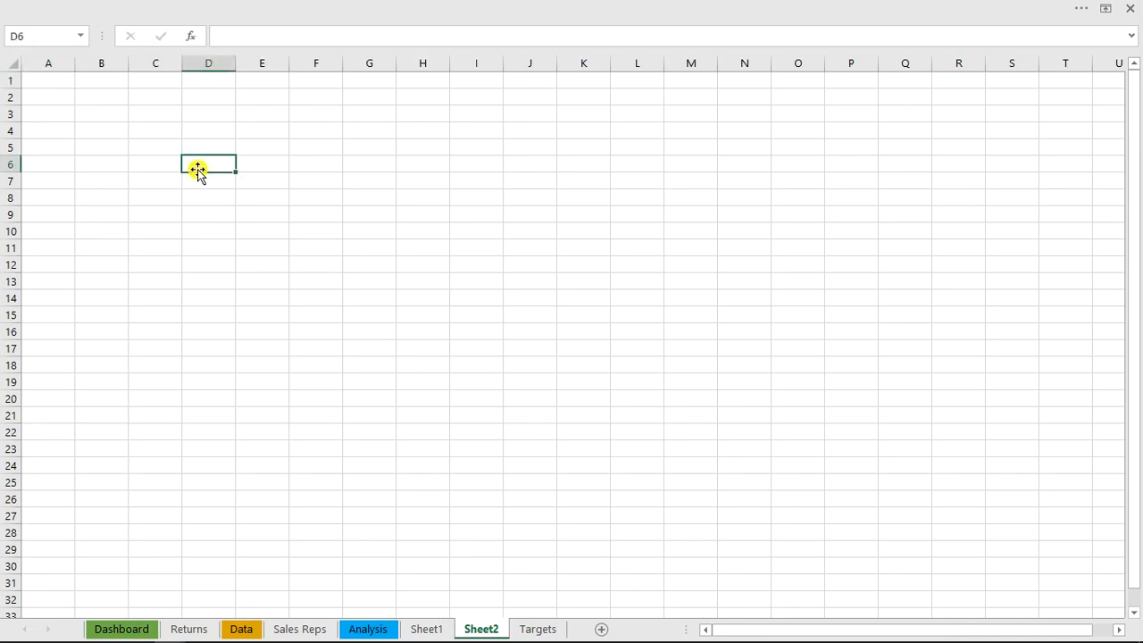
key(alt)
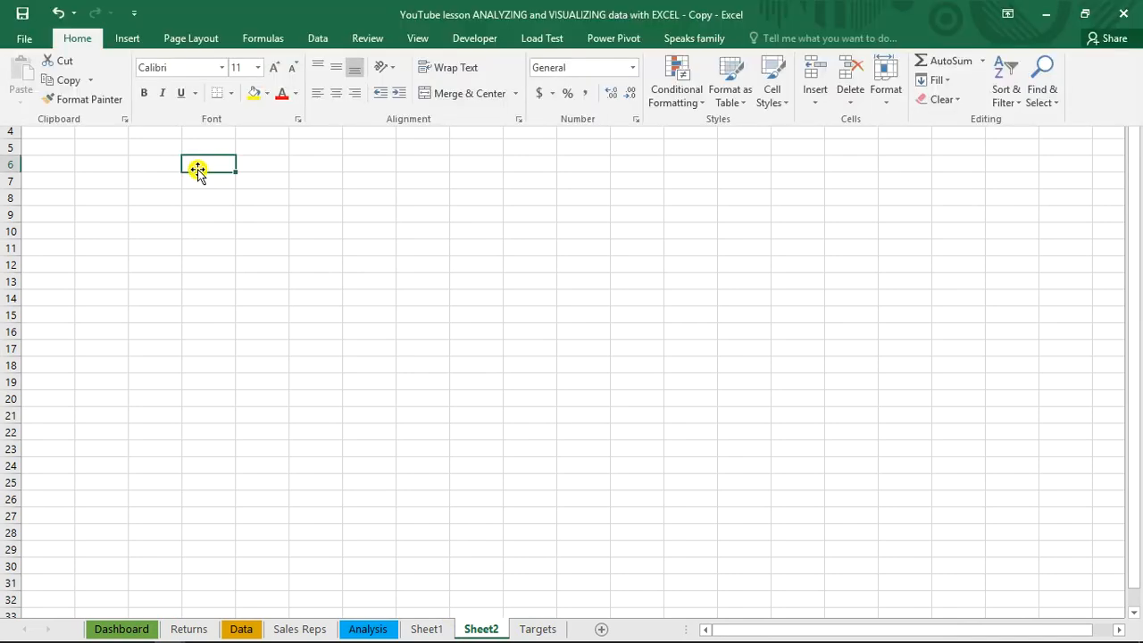
key(n)
key(v)
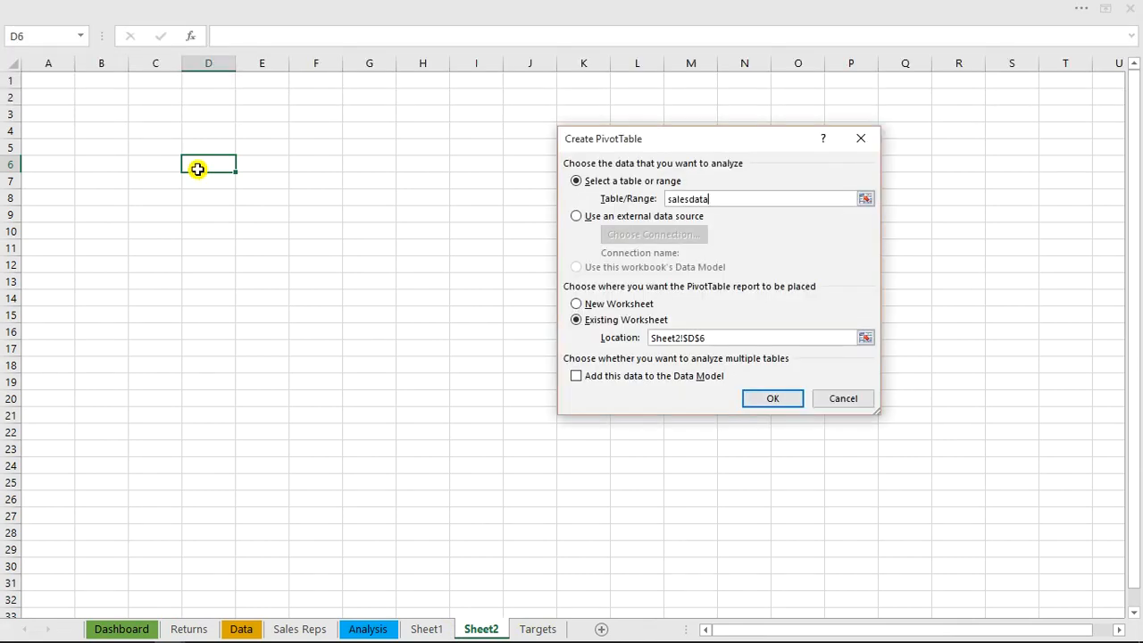
key(Return)
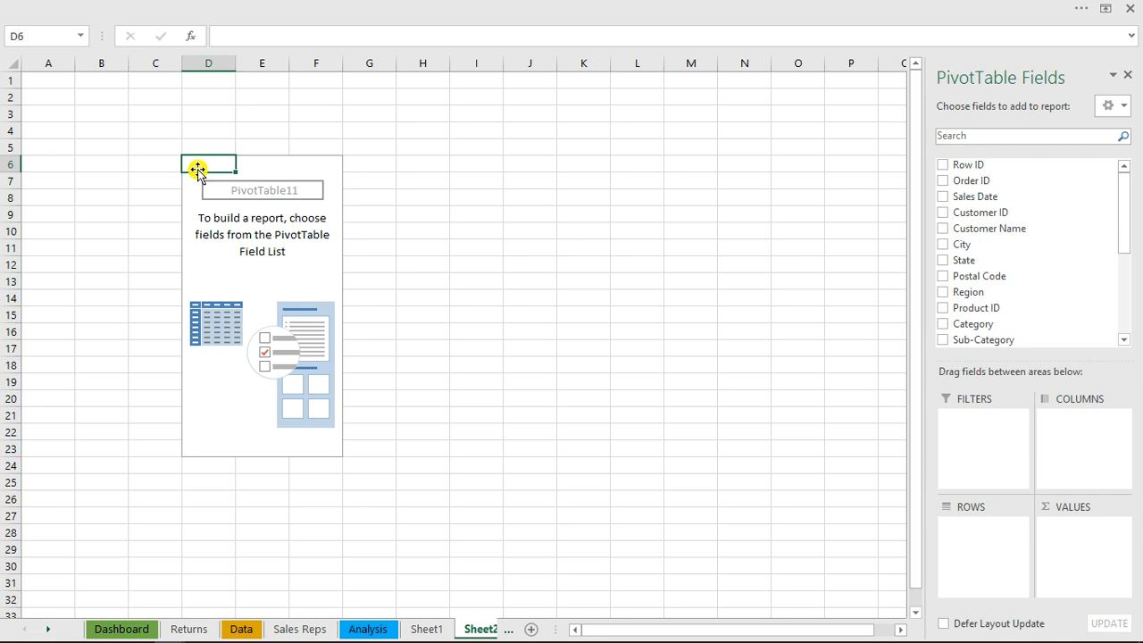
click(345, 281)
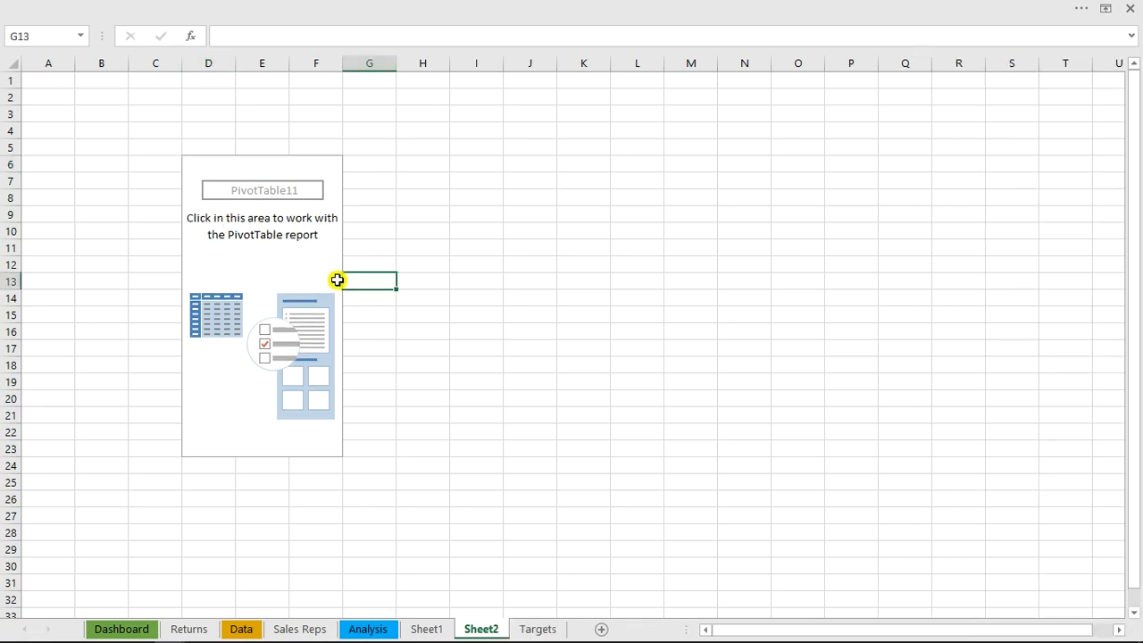
click(266, 235)
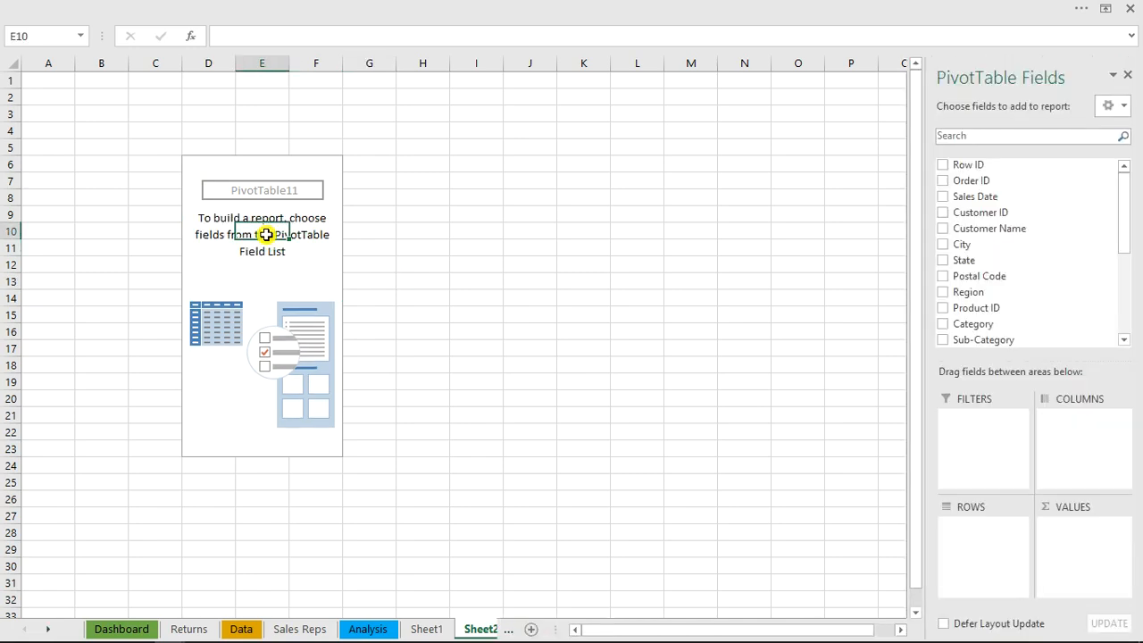
key(ctrl+z)
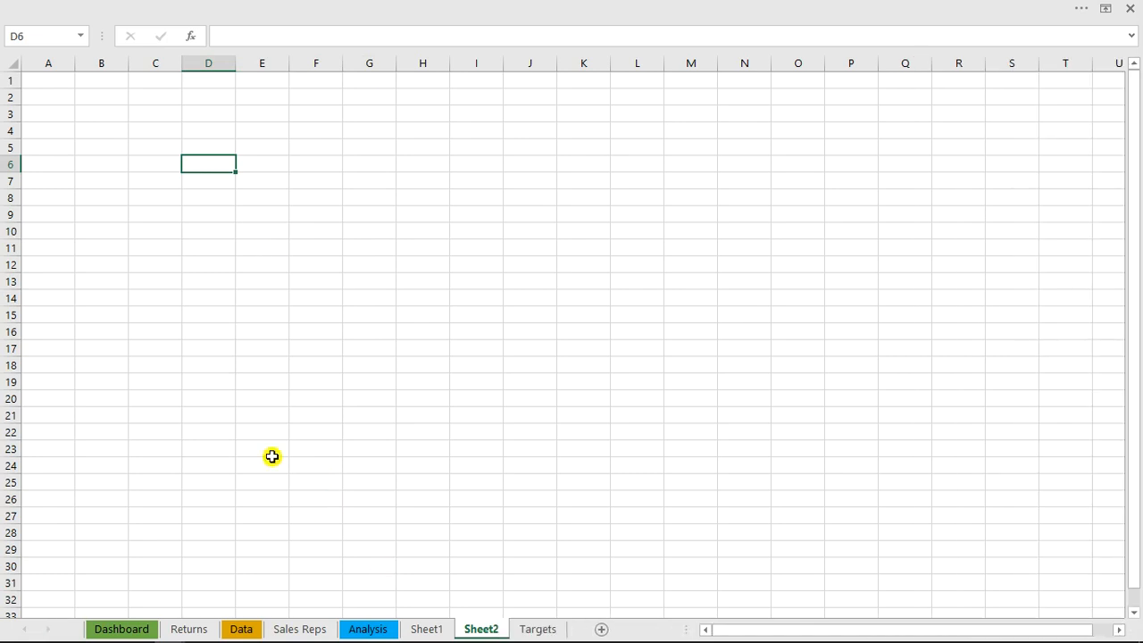
Copy the Sum of Sales PivotTable and the yearly manager sales table beneath it from Sheet1 to Sheet2, starting at cell E3
click(417, 627)
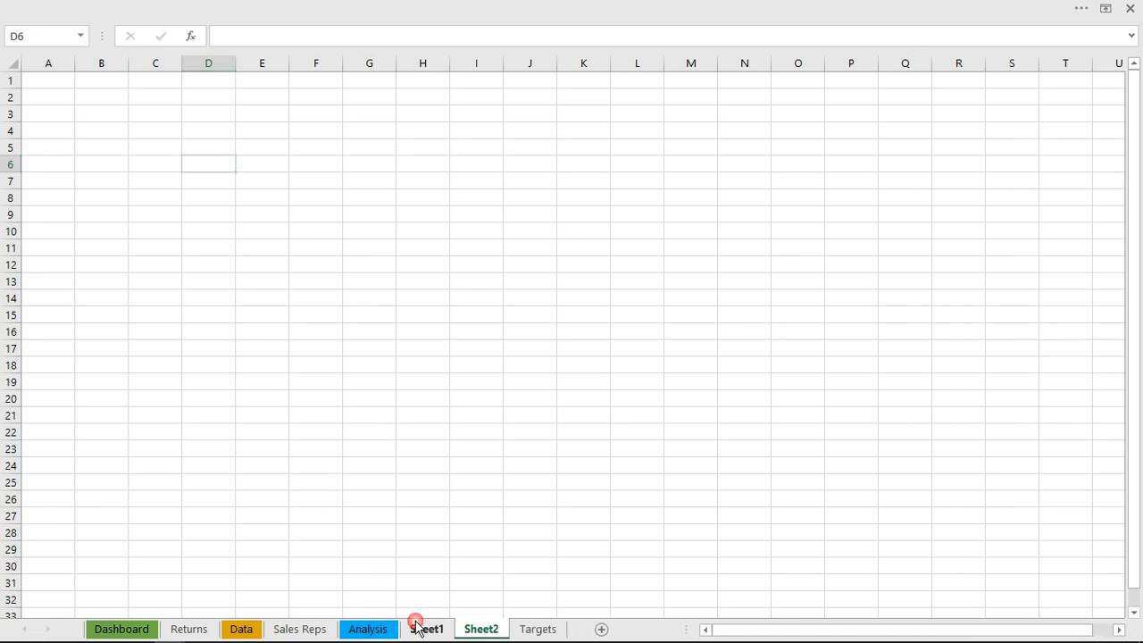
drag(1137, 504, 1134, 134)
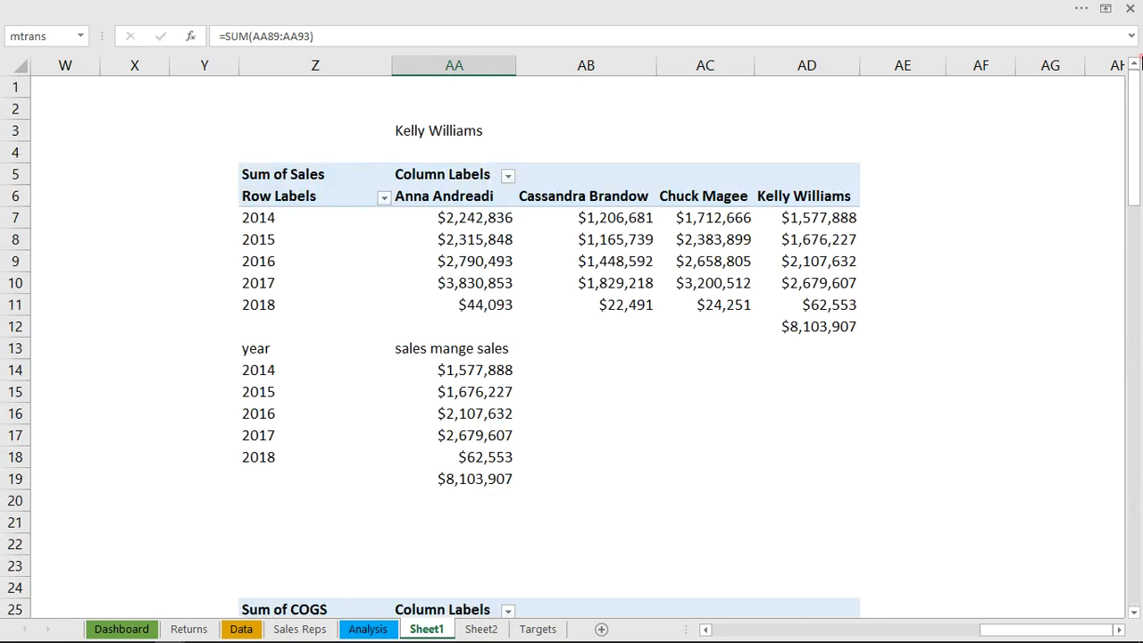
click(275, 177)
drag(275, 178, 793, 471)
key(ctrl+c)
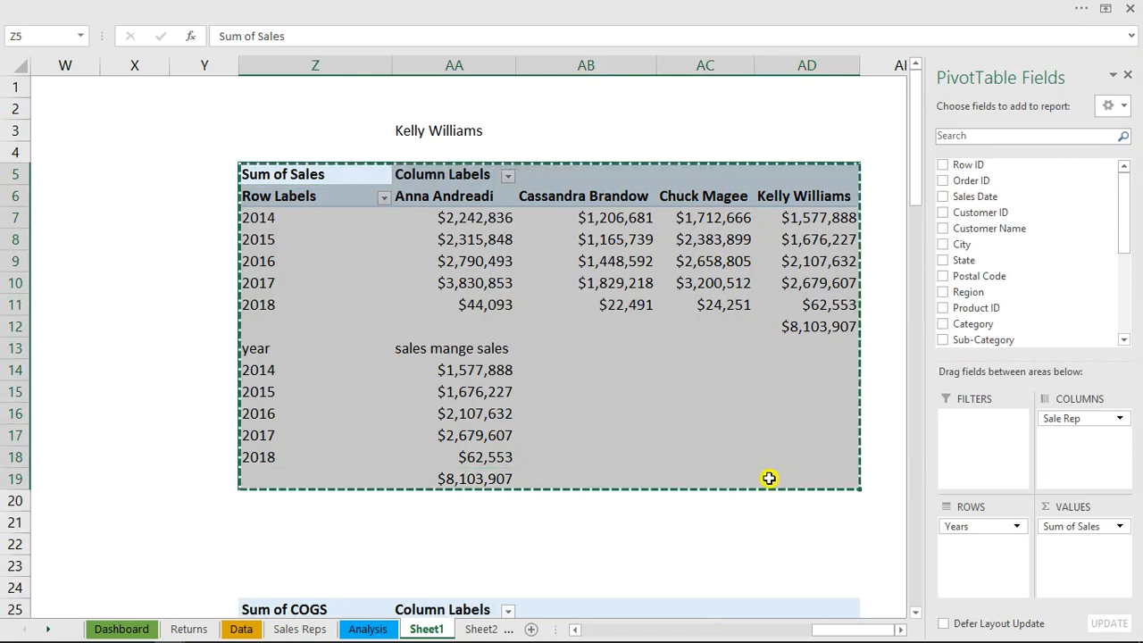
click(496, 627)
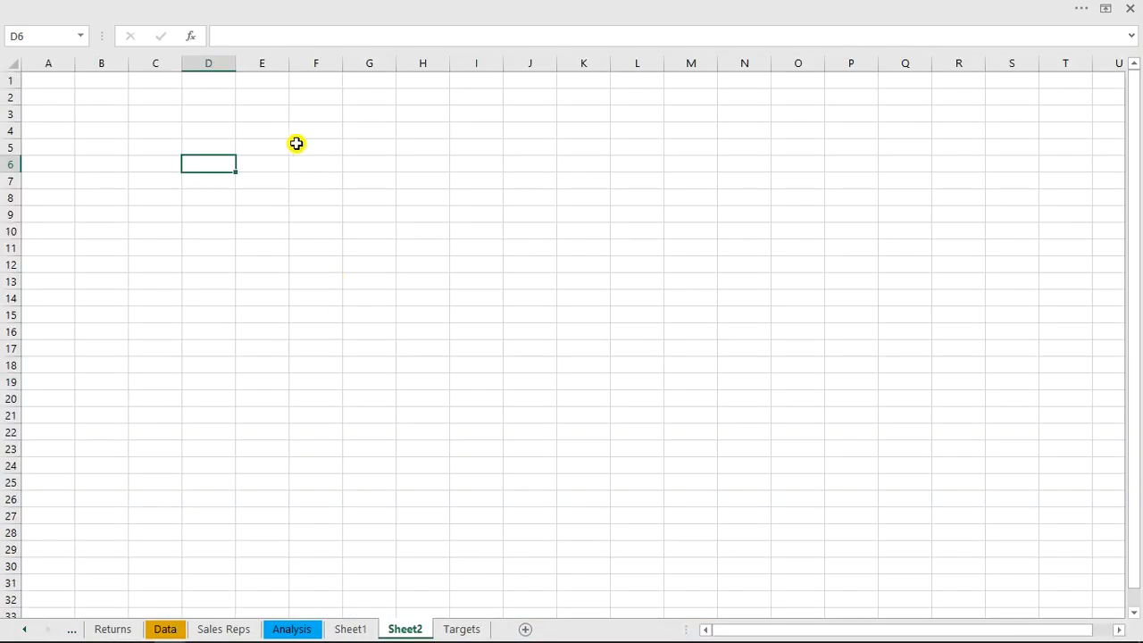
click(245, 114)
key(ctrl+v)
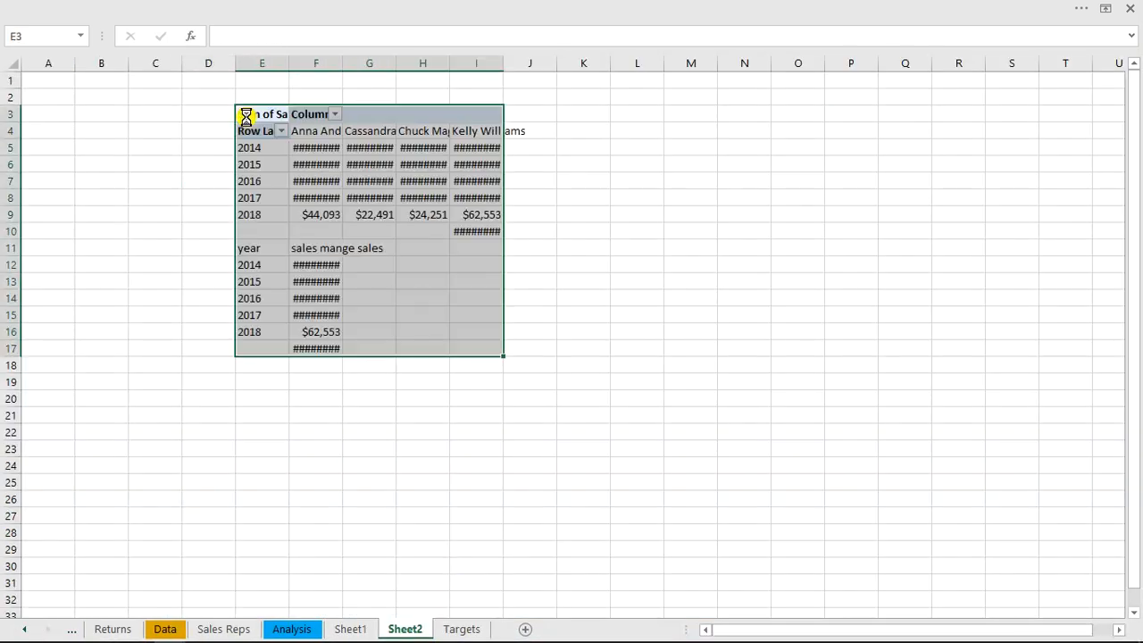
Autofit the widths of columns E to J on Sheet2 to their contents
drag(250, 62, 503, 65)
double_click(503, 64)
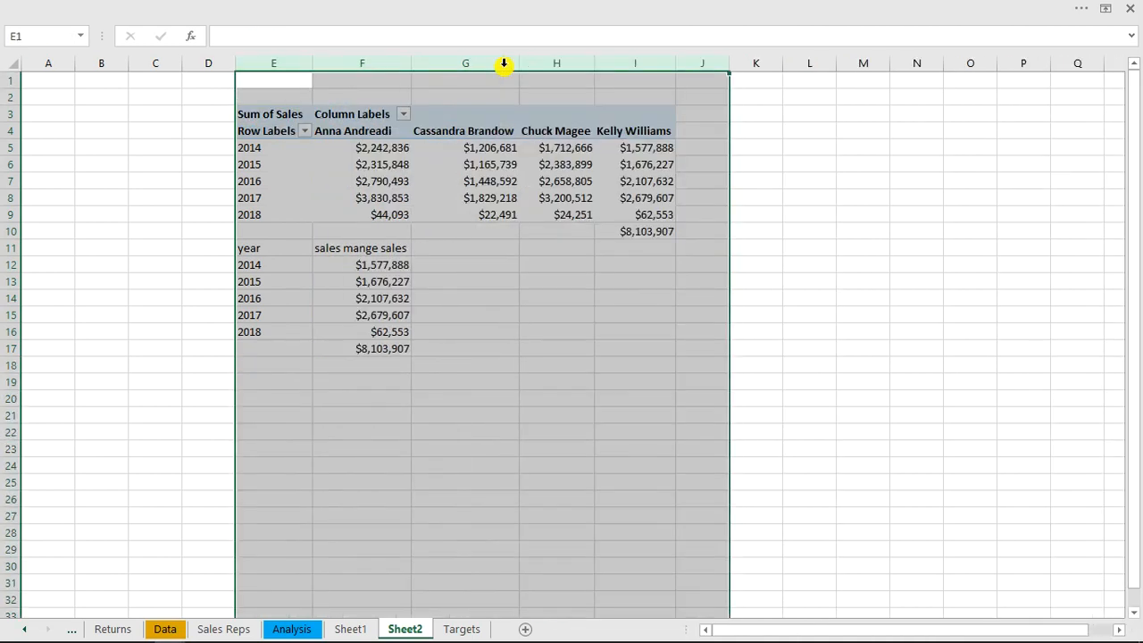
click(511, 298)
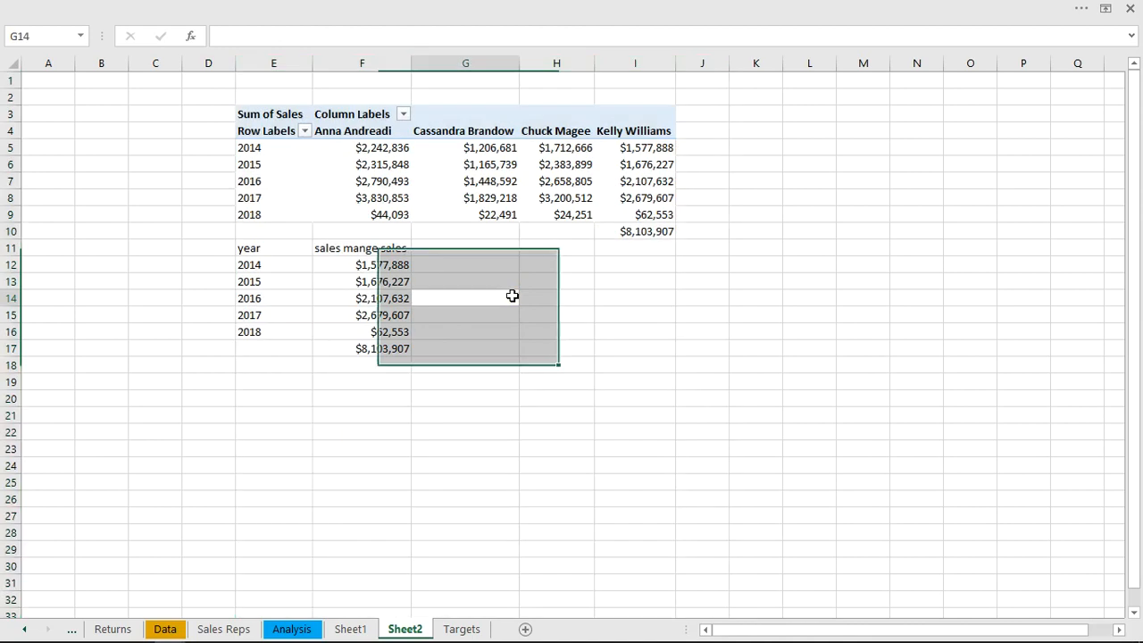
Label cells E18 and E19 below the yearly manager sales table "max" and "average"
click(256, 367)
text(max)
key(Return)
text(mi)
text(aver)
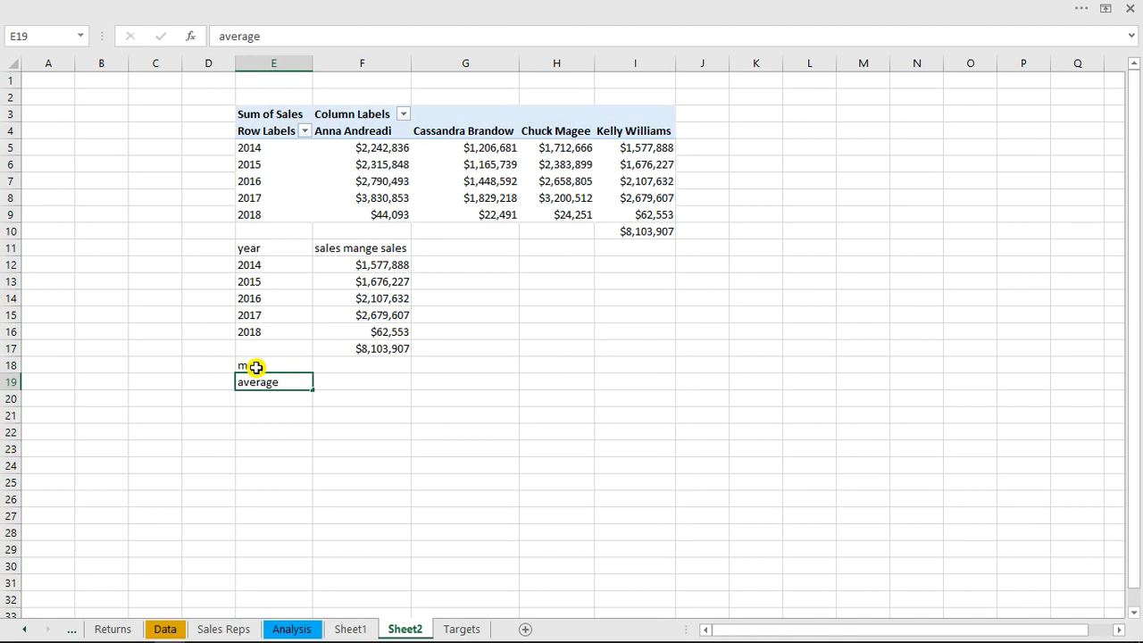
text(age)
key(Return)
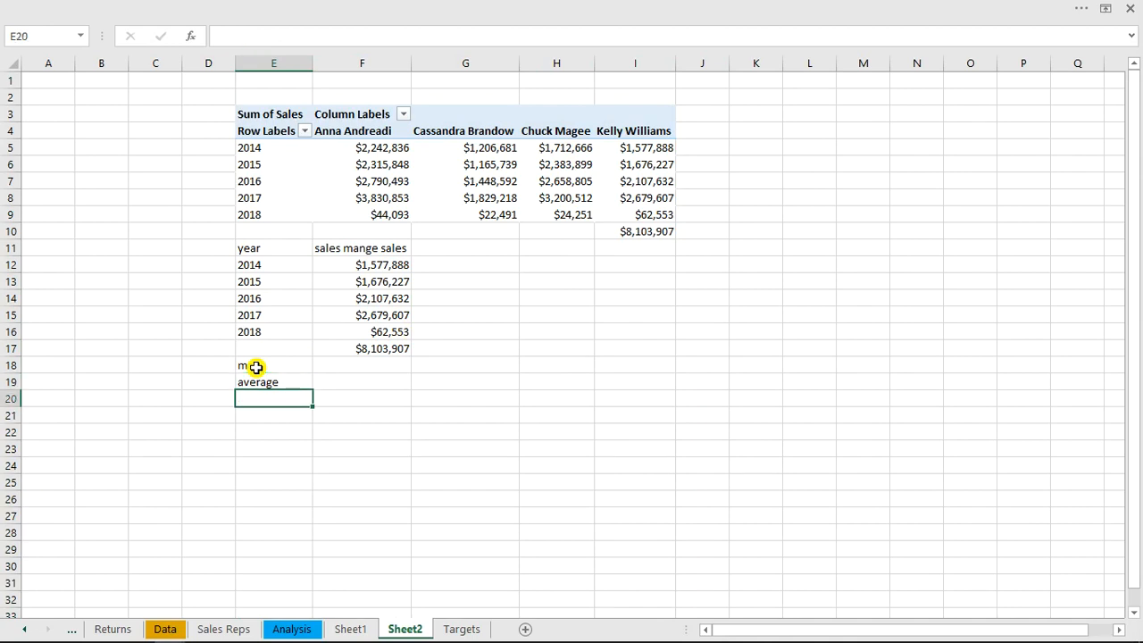
Calculate the highest yearly manager sales in F18 with the MAX function over F12:F16
click(323, 367)
text(=)
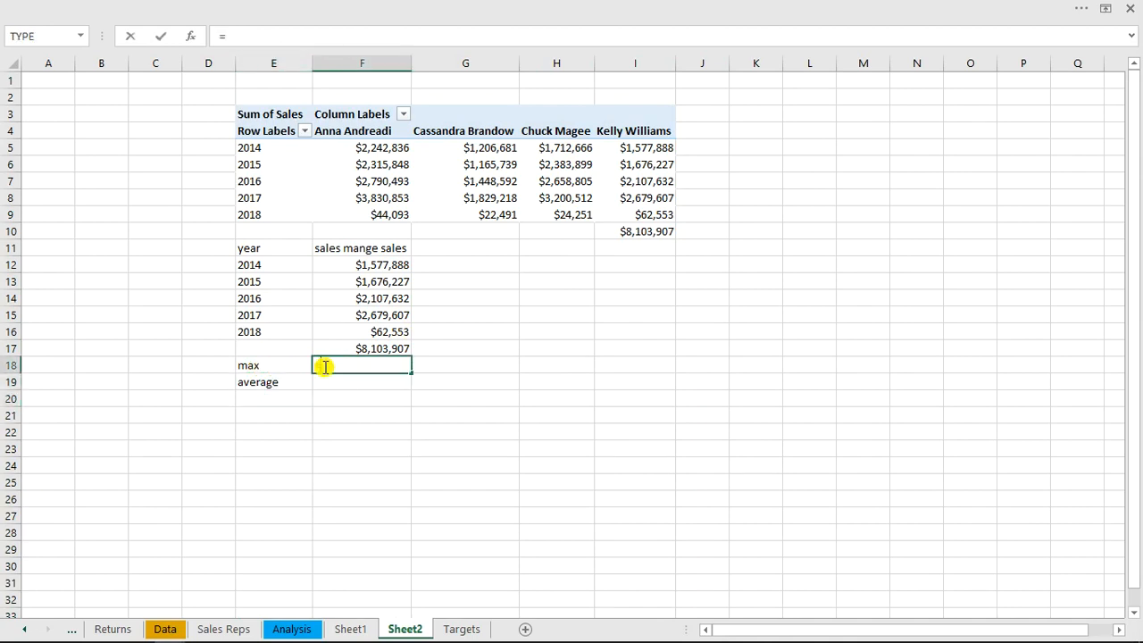
text(max)
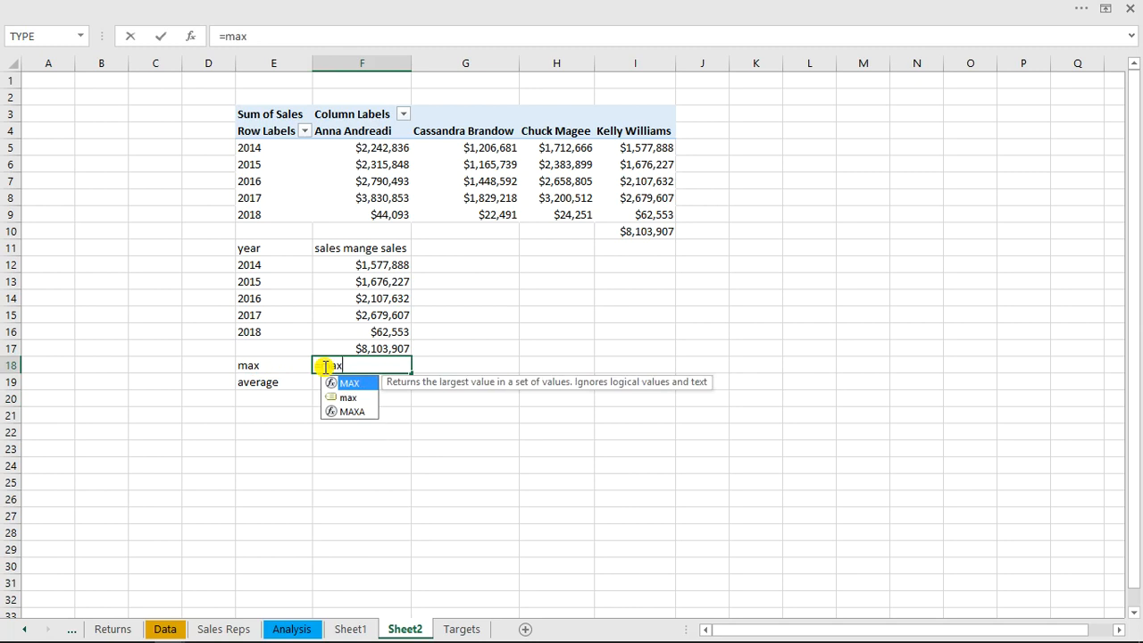
key(Tab)
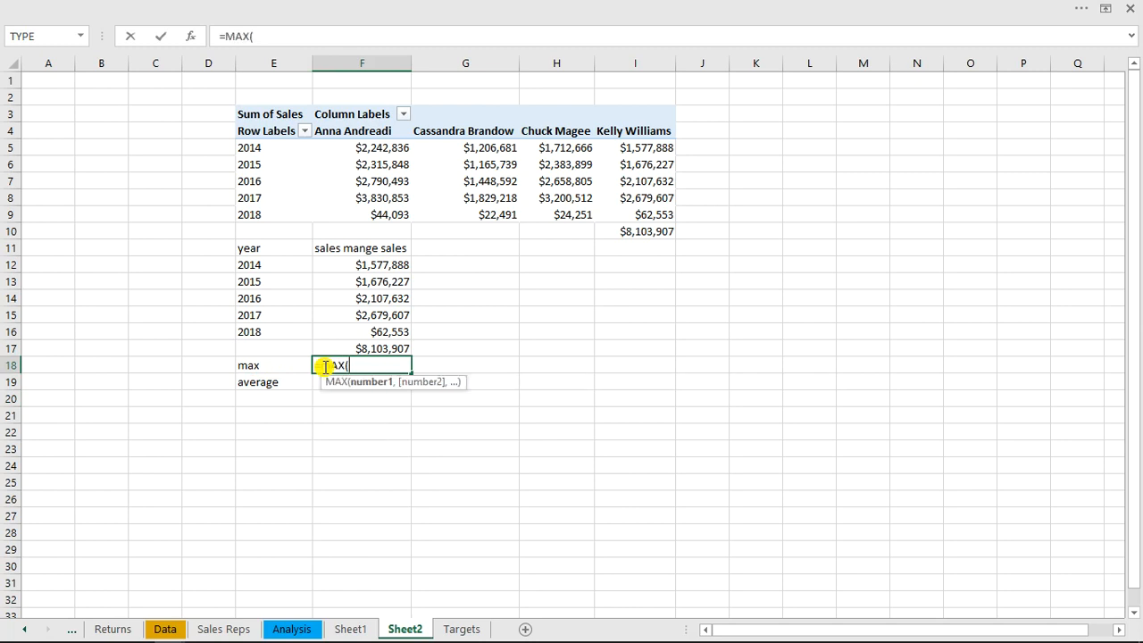
click(373, 265)
drag(373, 266, 380, 331)
key(Return)
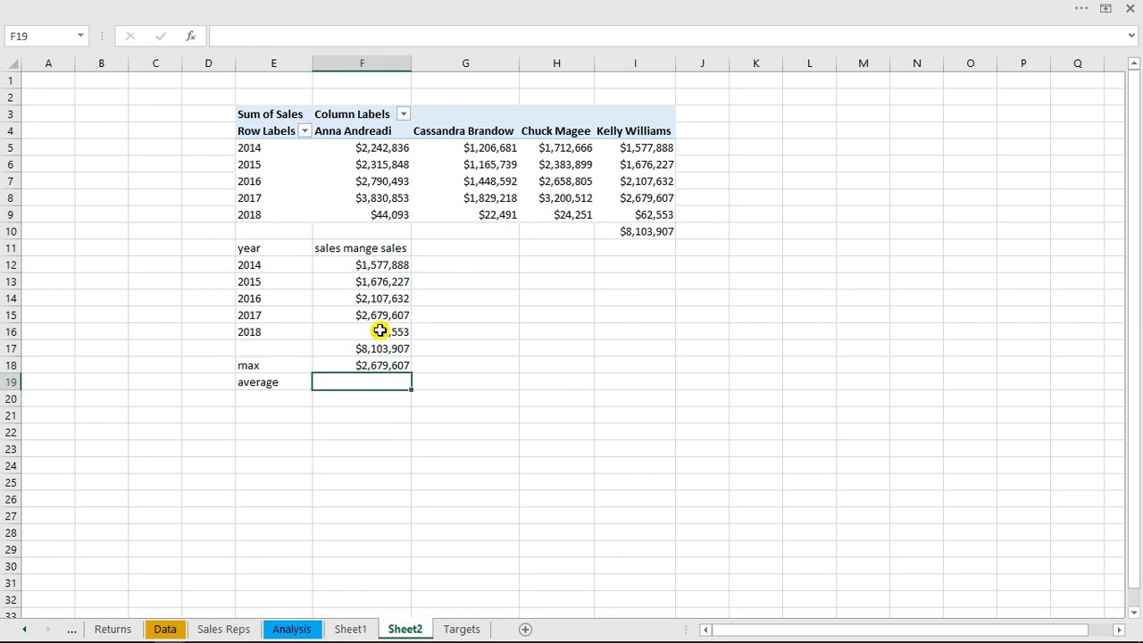
Try to calculate the average of the yearly manager sales F12:F16 in F19
text(=aver)
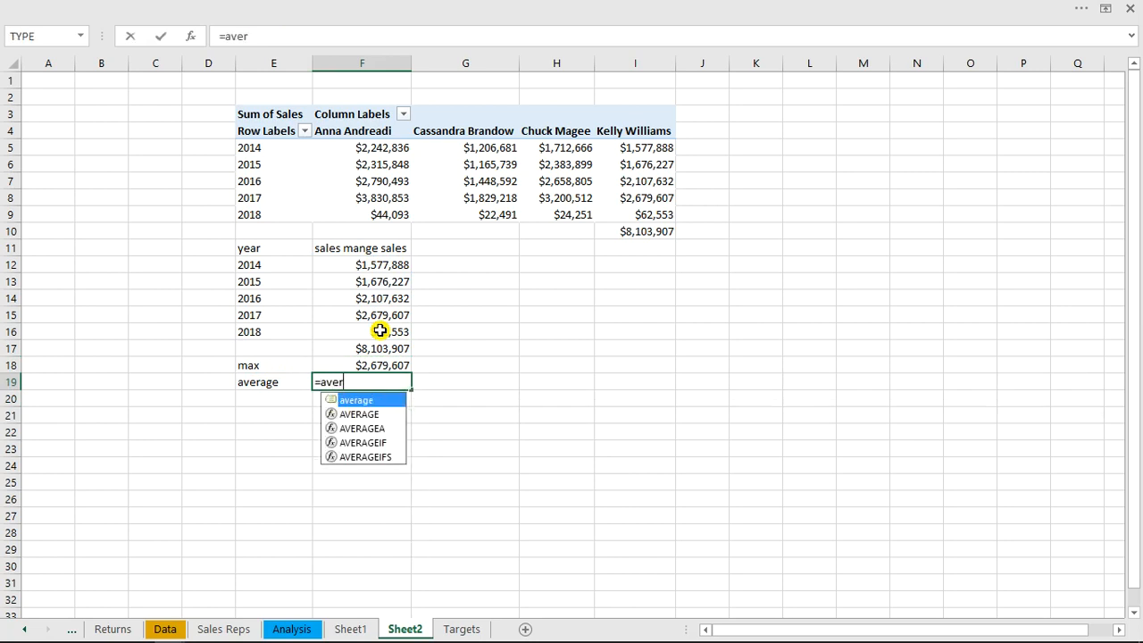
key(Tab)
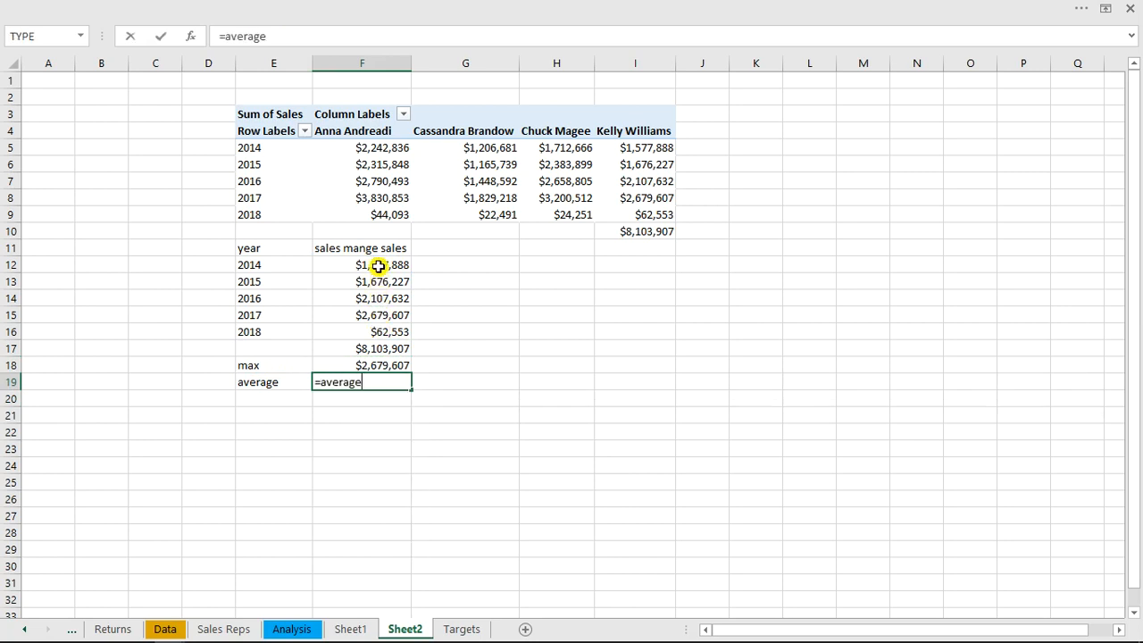
drag(379, 264, 384, 332)
key(Return)
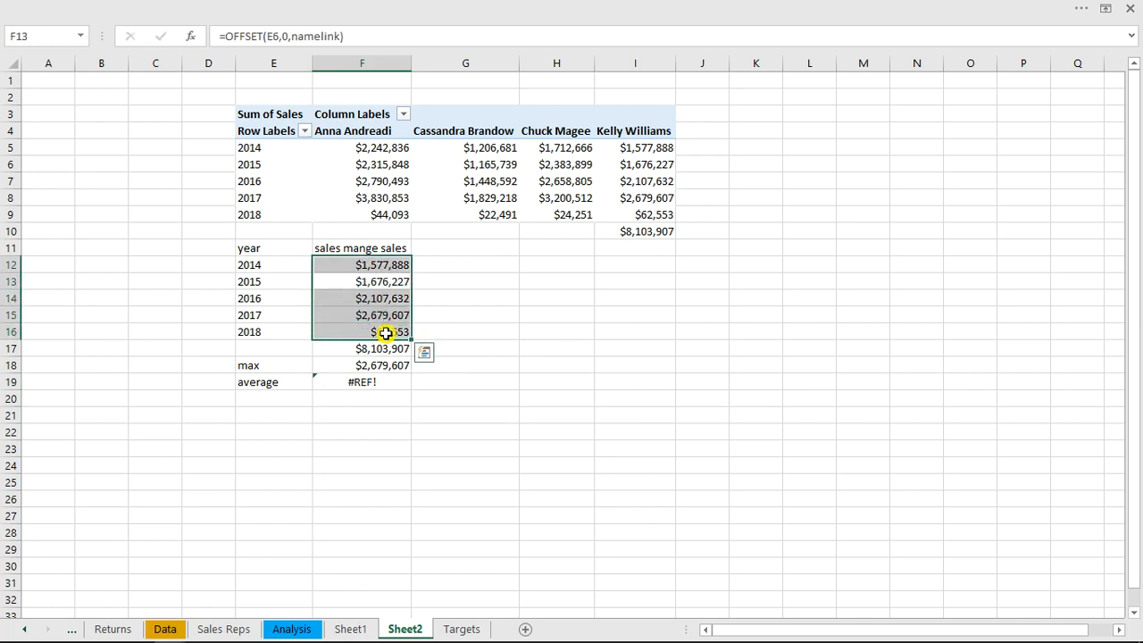
Correct the formula in F19 to the AVERAGE function over the yearly manager sales F12:F16
double_click(367, 384)
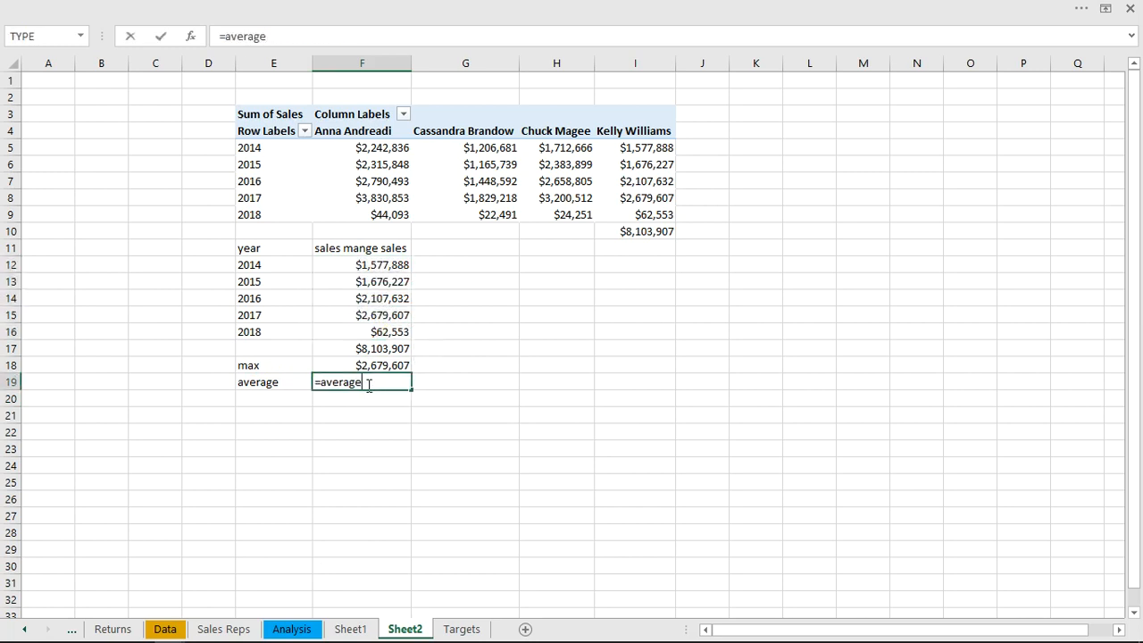
key(BackSpace)
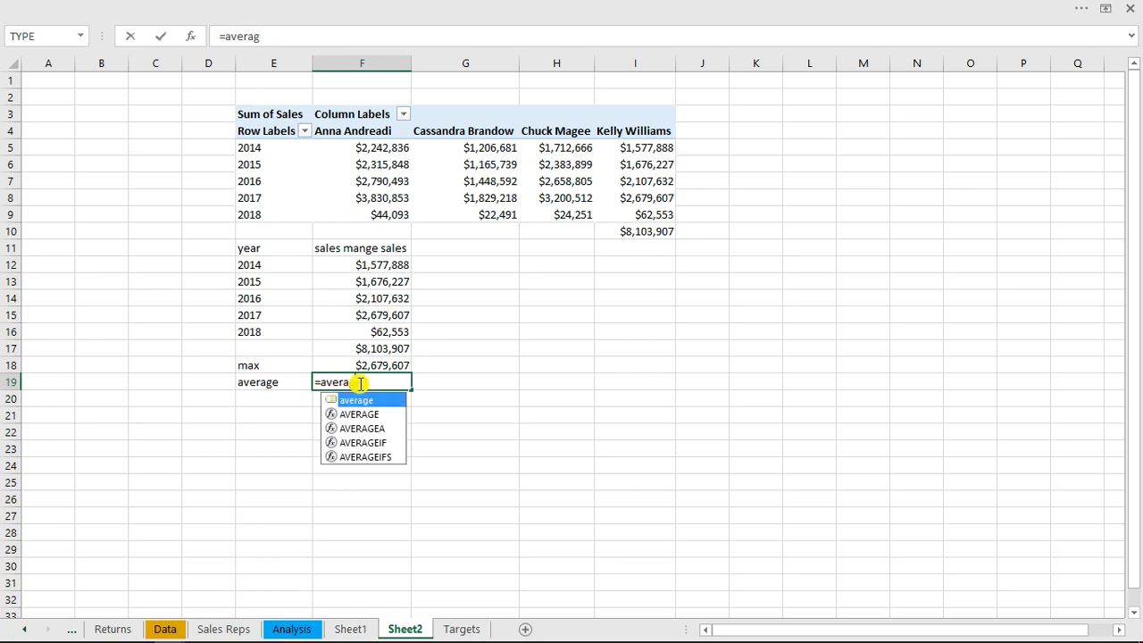
text(e)
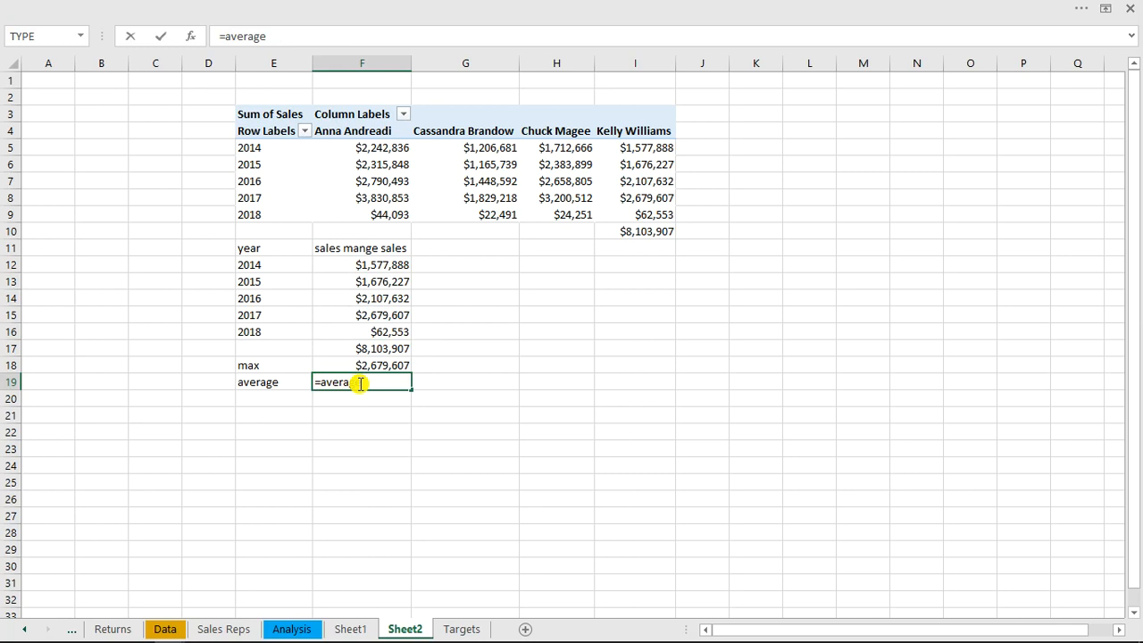
key(BackSpace)
key(BackSpace)
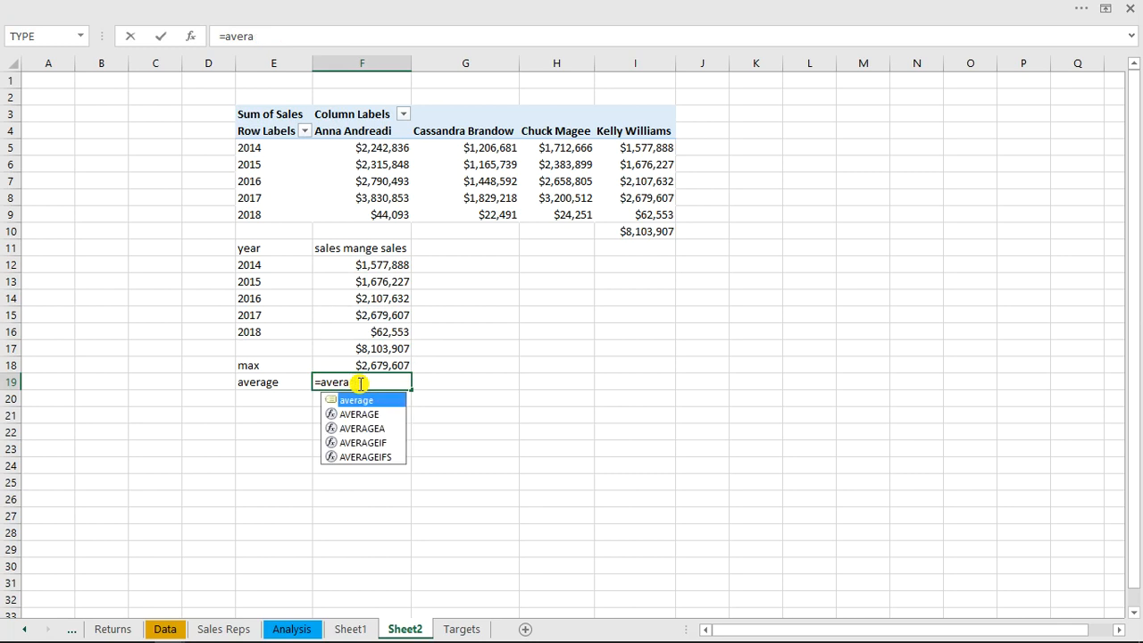
text(ge)
key(BackSpace)
key(BackSpace)
key(BackSpace)
key(BackSpace)
key(BackSpace)
key(BackSpace)
key(BackSpace)
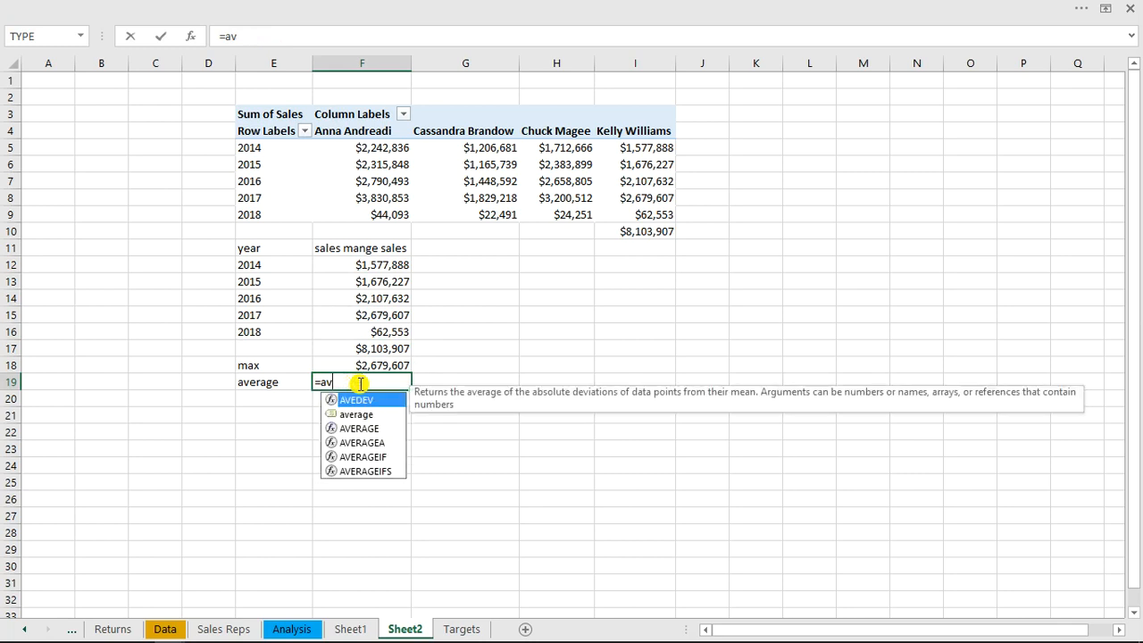
text(aver)
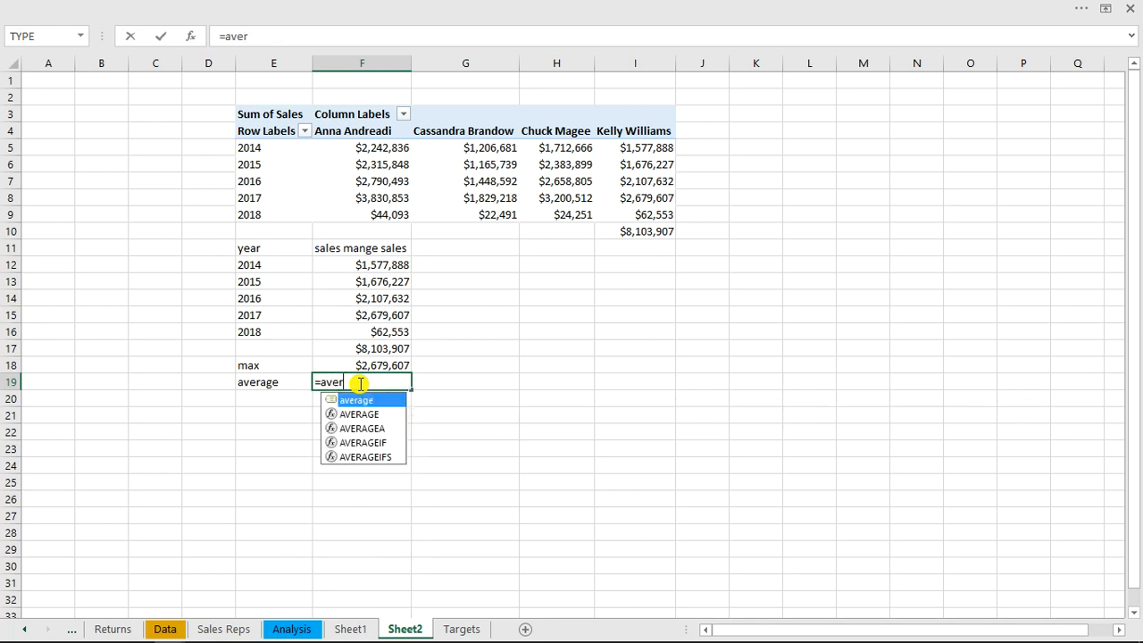
text(age)
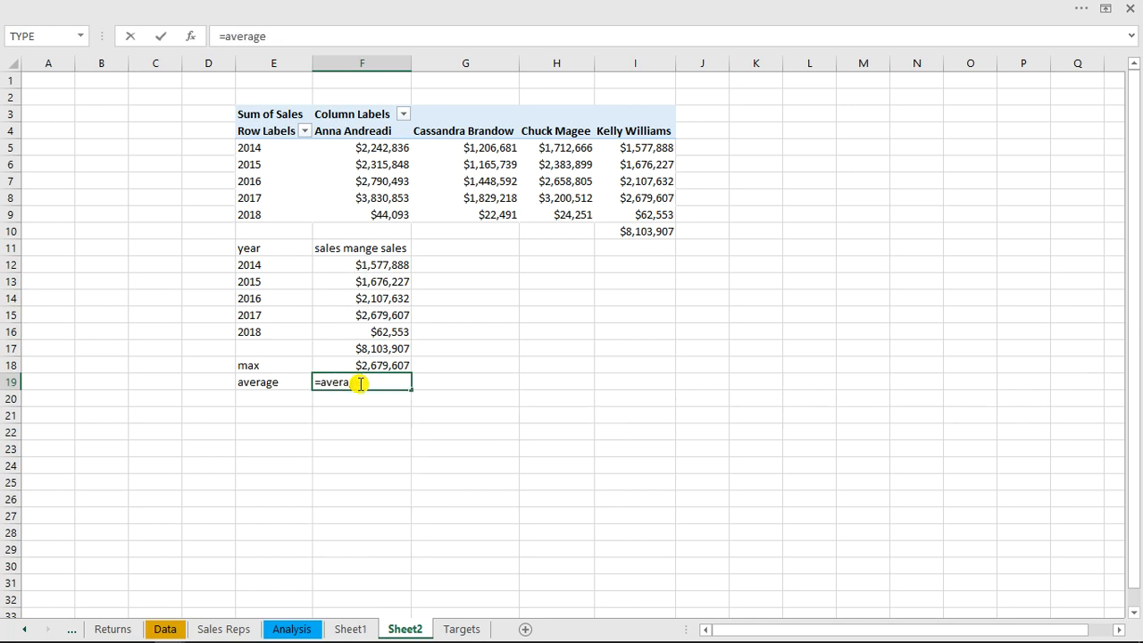
text(()
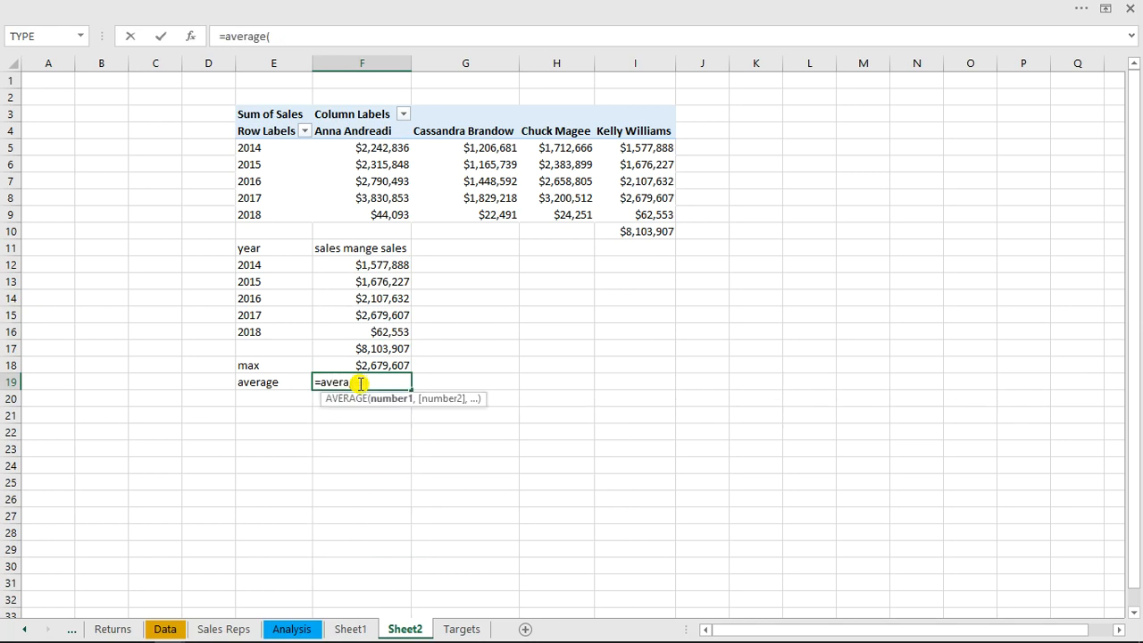
click(369, 263)
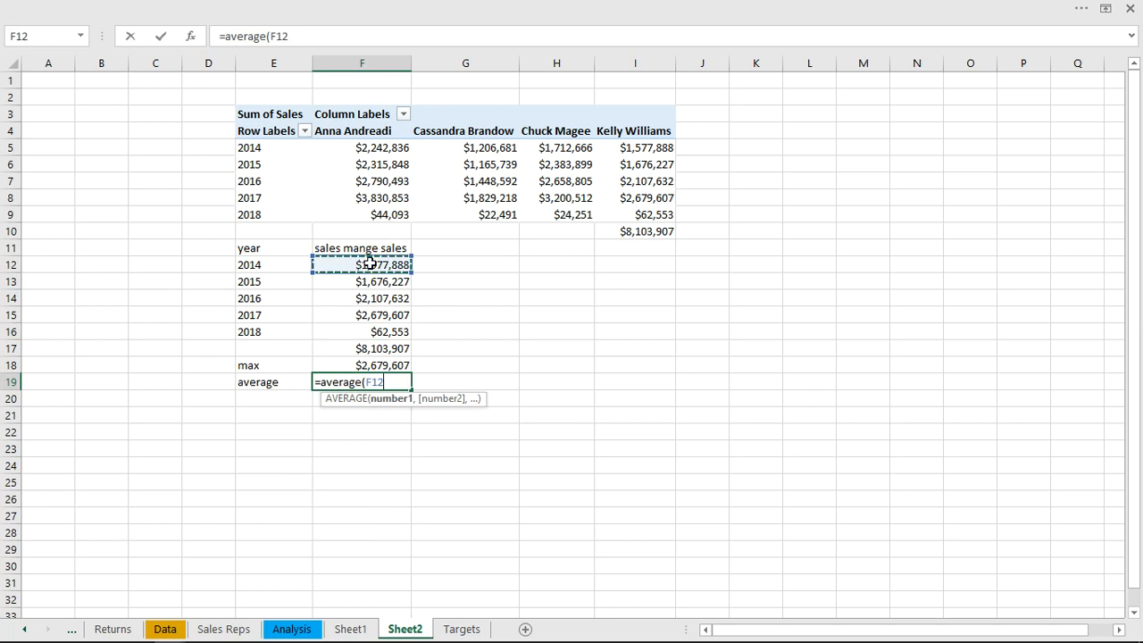
drag(369, 262, 379, 331)
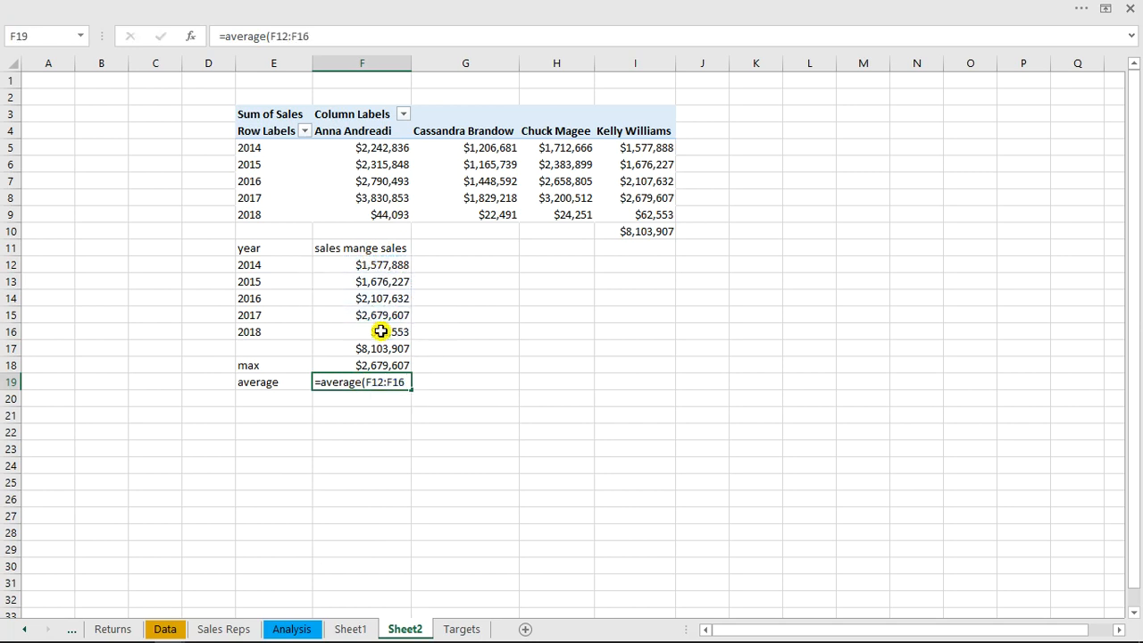
key(Return)
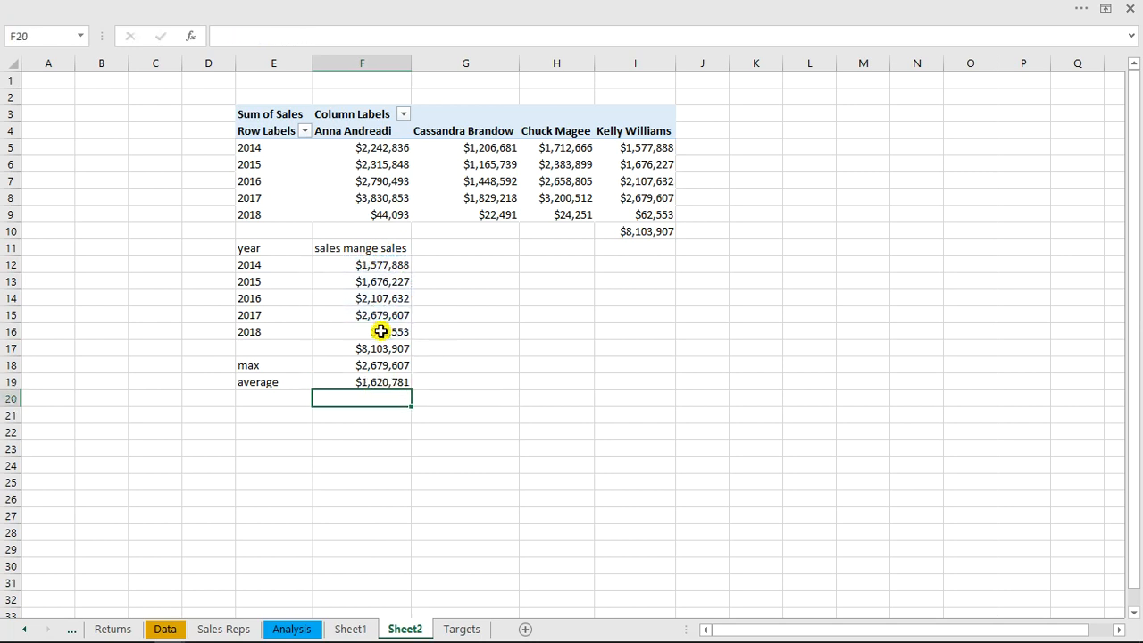
Insert a doughnut chart of the years and manager sales in E12:F16 and delete its chart title
click(250, 263)
mouse_move(250, 264)
mouse_down()
mouse_move(393, 305)
mouse_move(402, 329)
mouse_up()
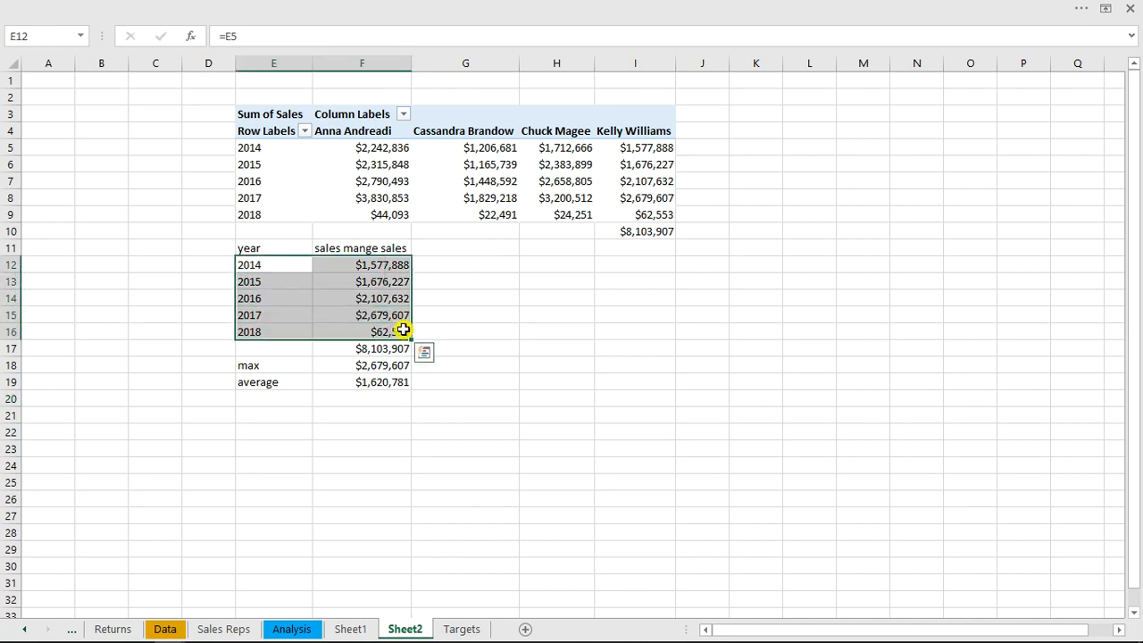
click(287, 3)
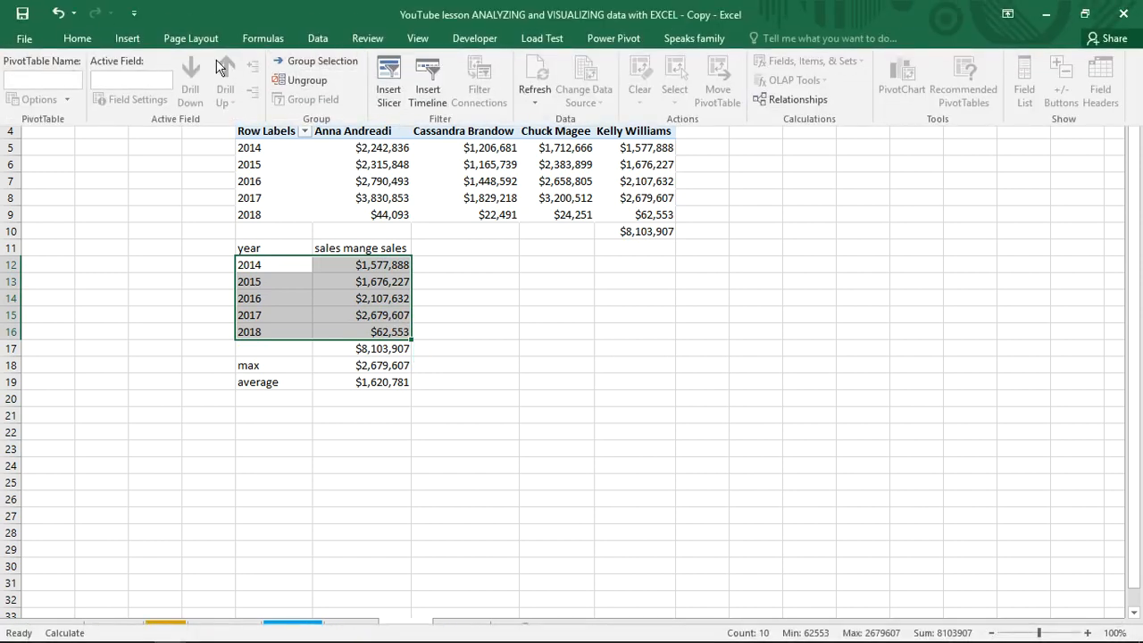
click(123, 38)
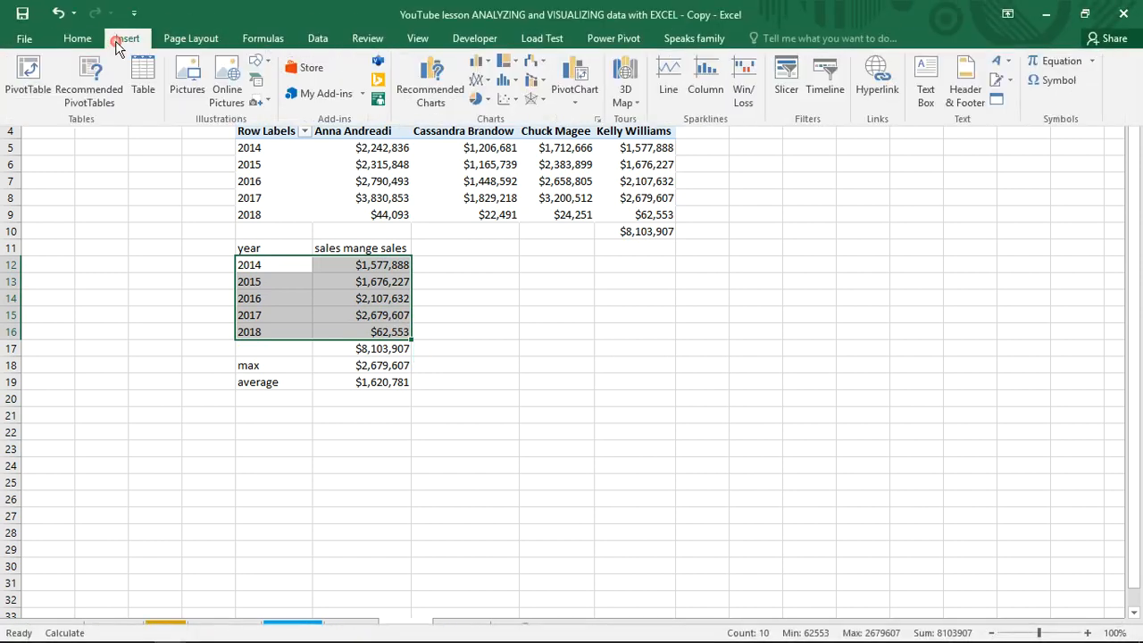
click(490, 101)
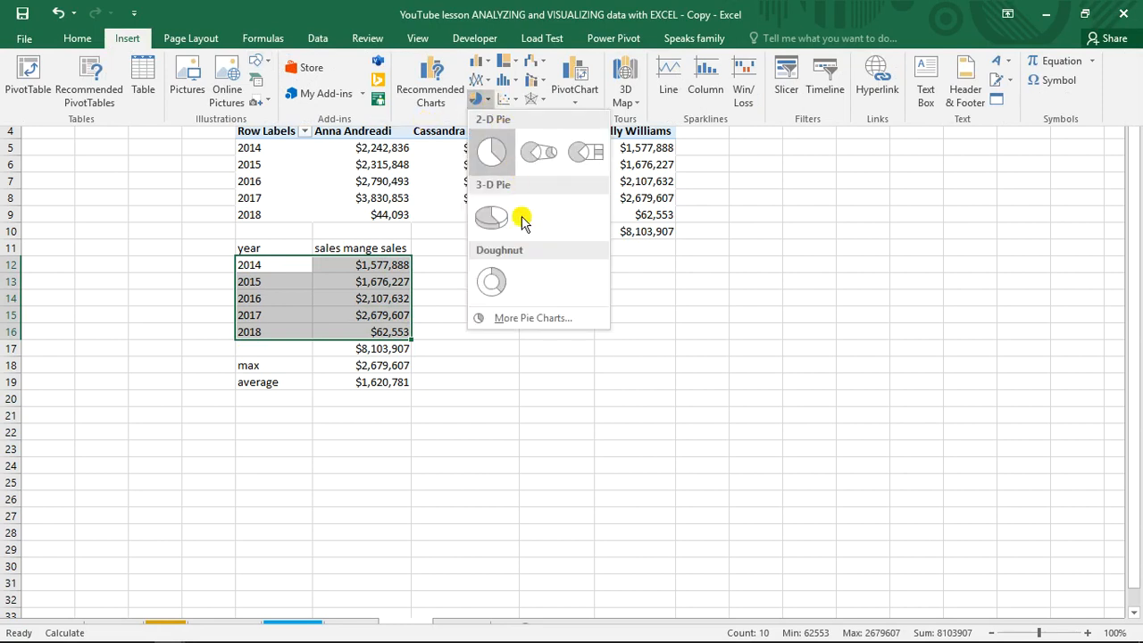
click(493, 284)
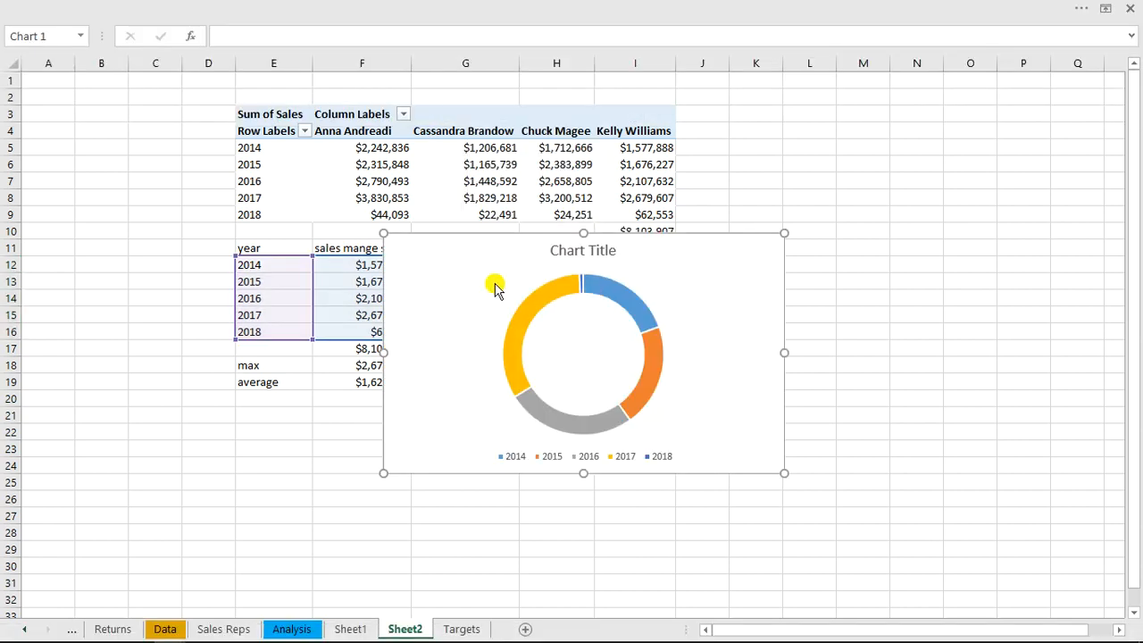
click(597, 253)
key(Delete)
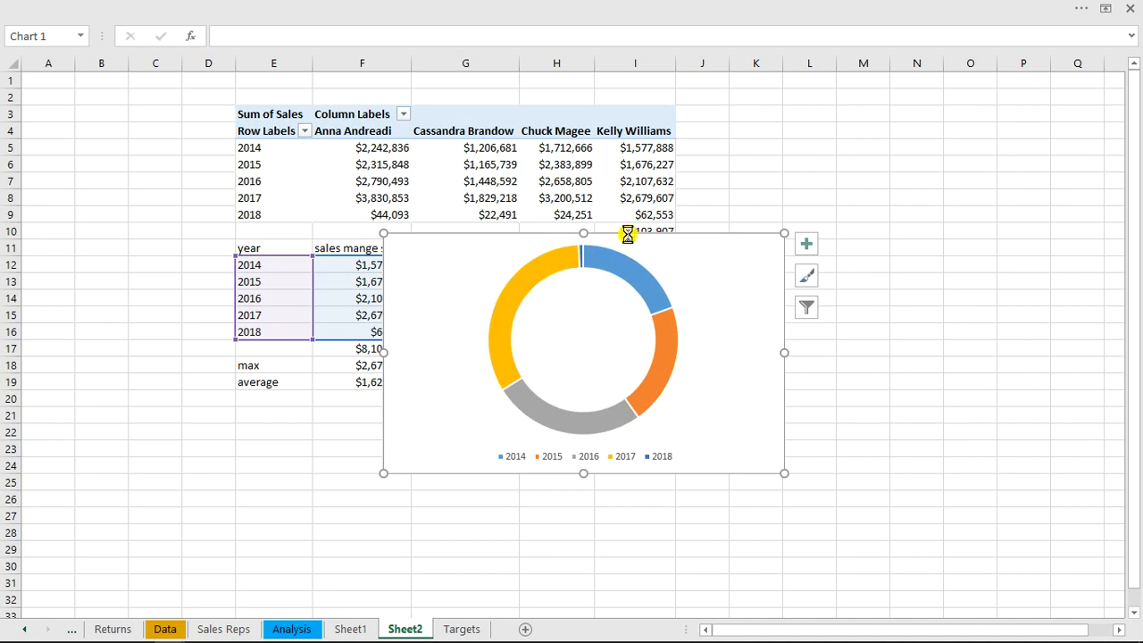
Move the doughnut chart from Sheet2 to the Dashboard's Yearly Products insight panel and enlarge it to span the panel's width
key(Delete)
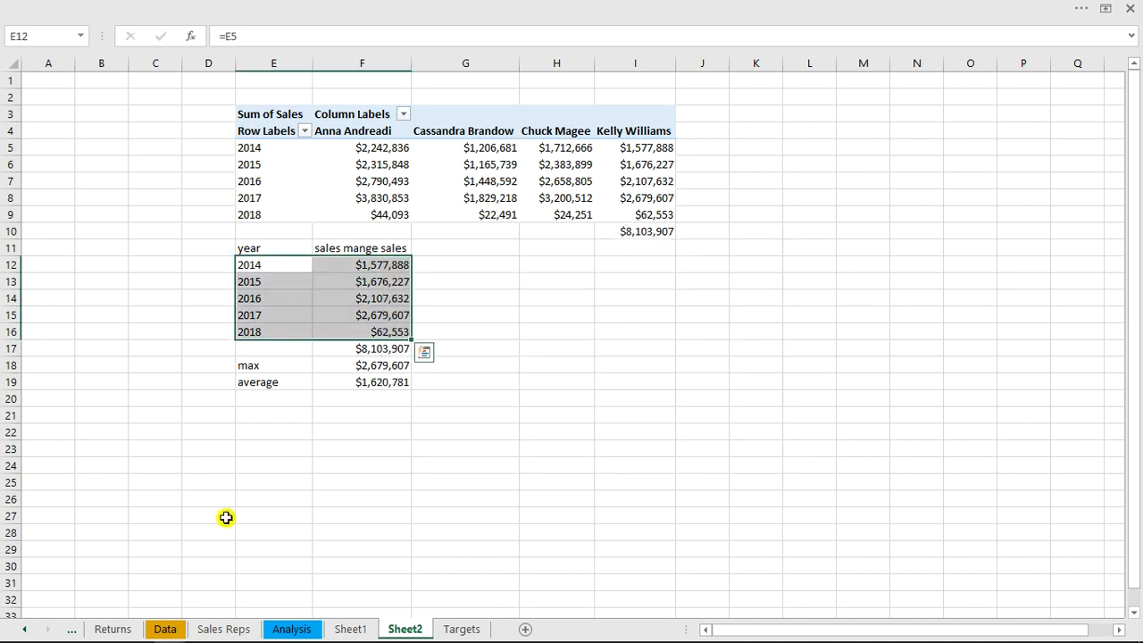
click(27, 630)
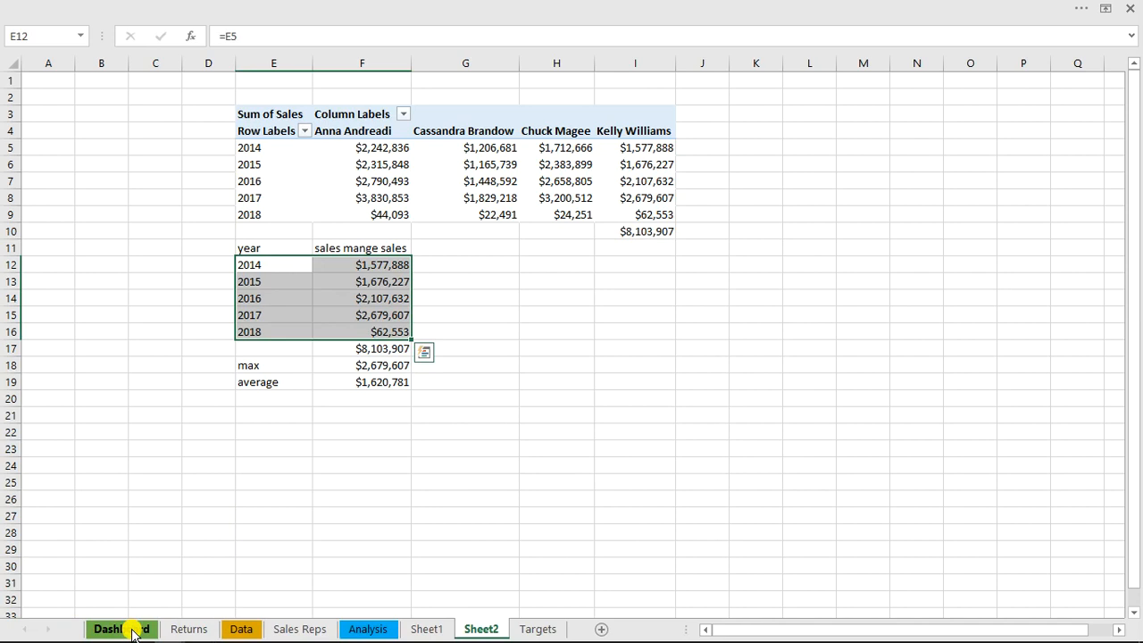
click(133, 630)
click(336, 304)
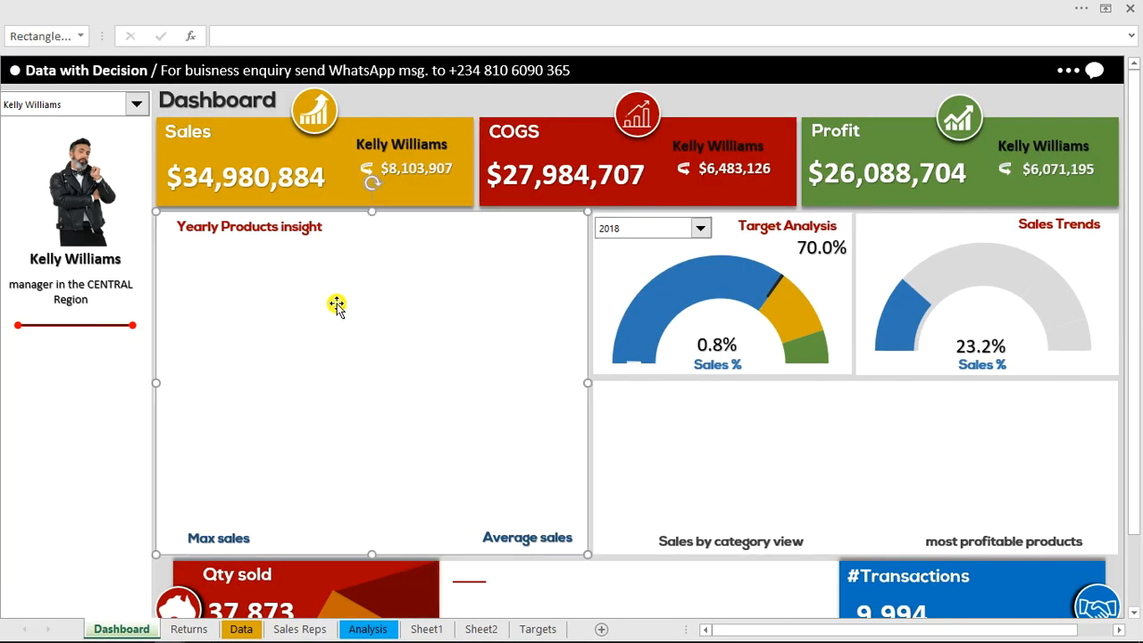
click(336, 304)
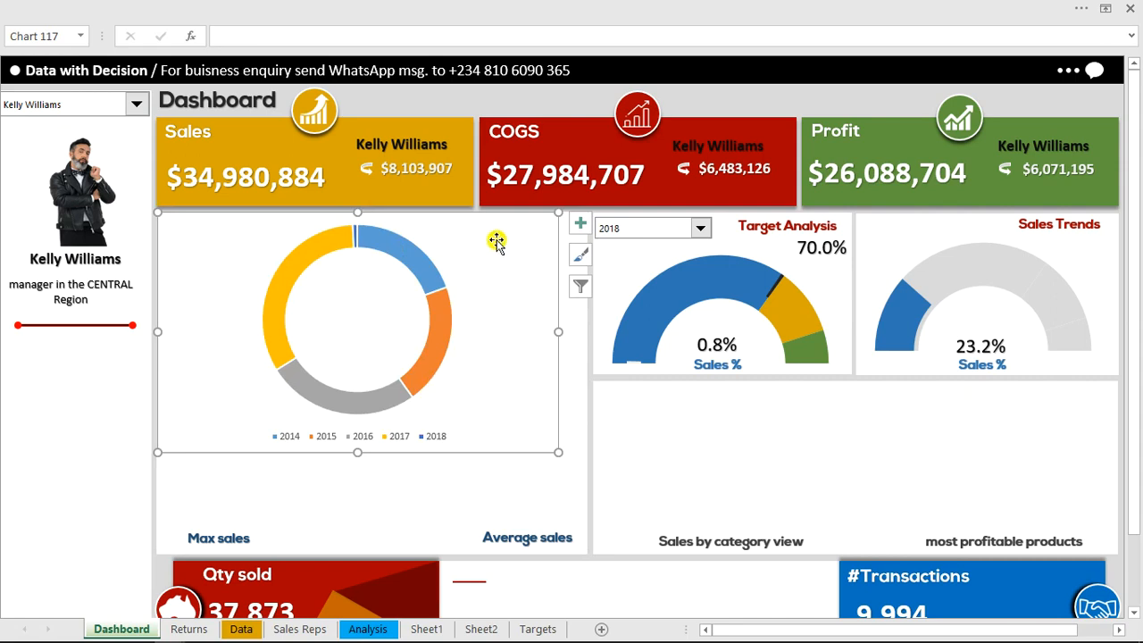
drag(356, 454, 365, 512)
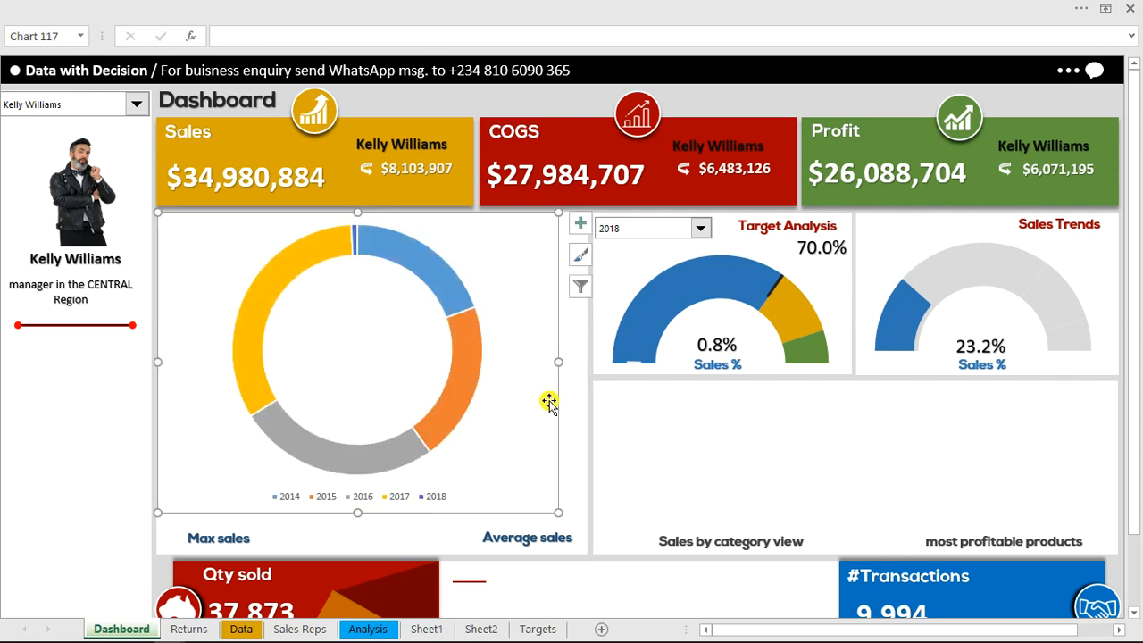
drag(576, 366, 585, 369)
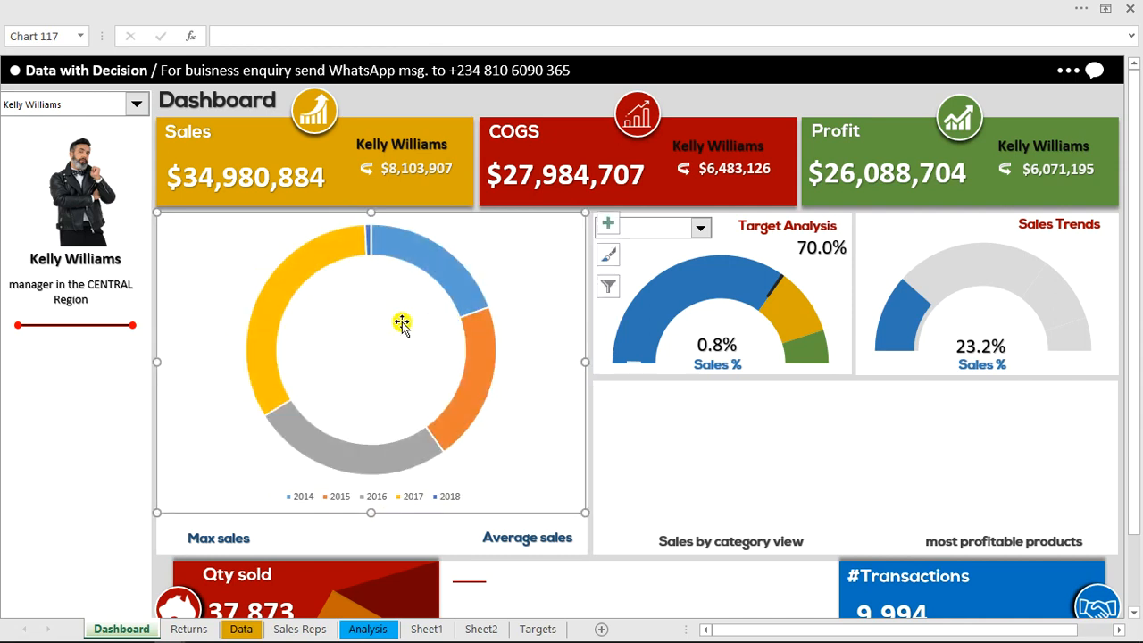
Format the doughnut chart area with no fill and no border line
double_click(521, 212)
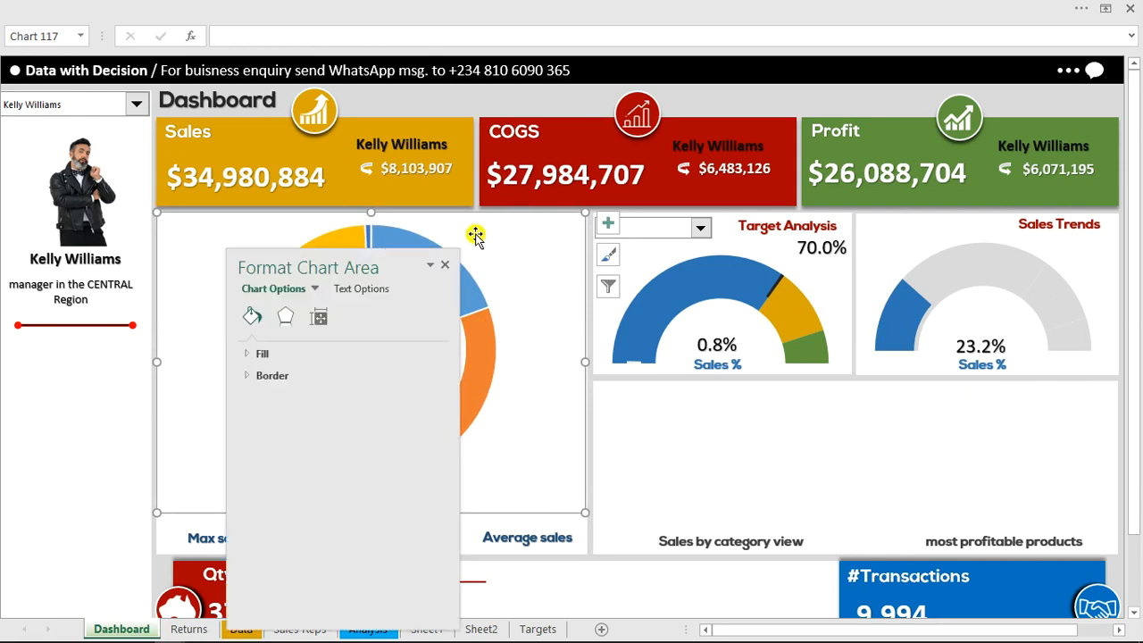
drag(401, 265, 920, 174)
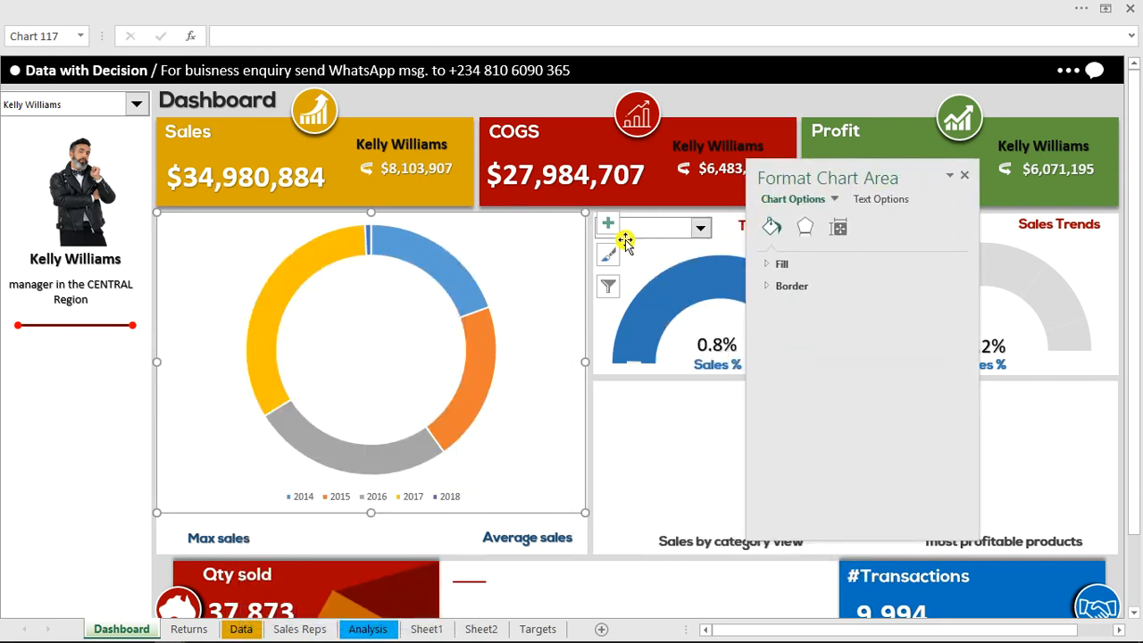
click(779, 264)
click(783, 288)
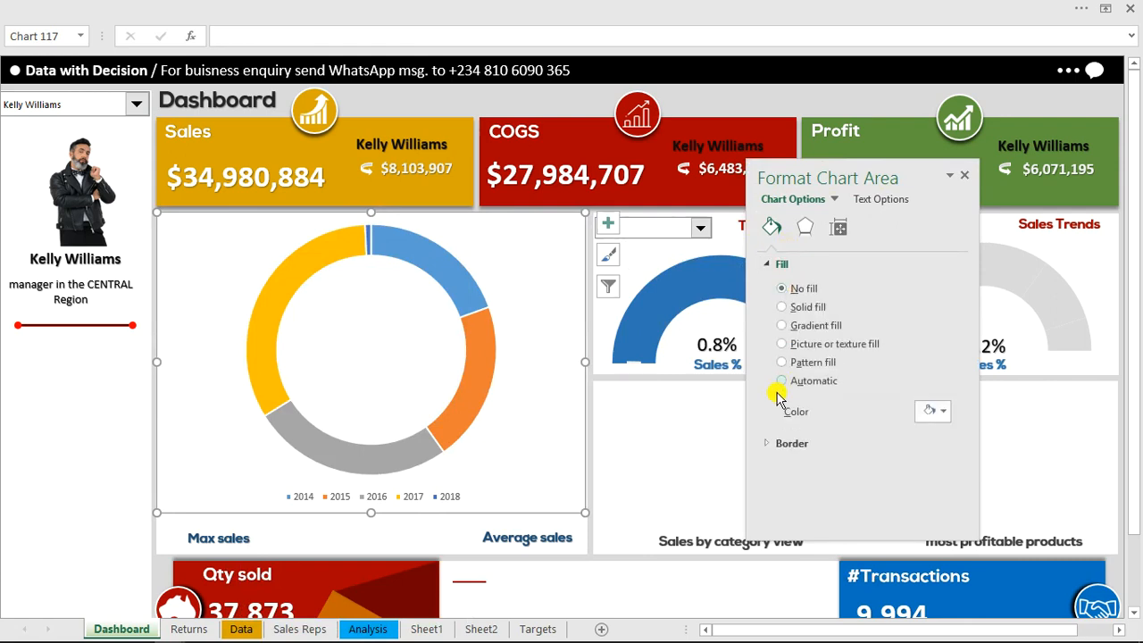
click(771, 408)
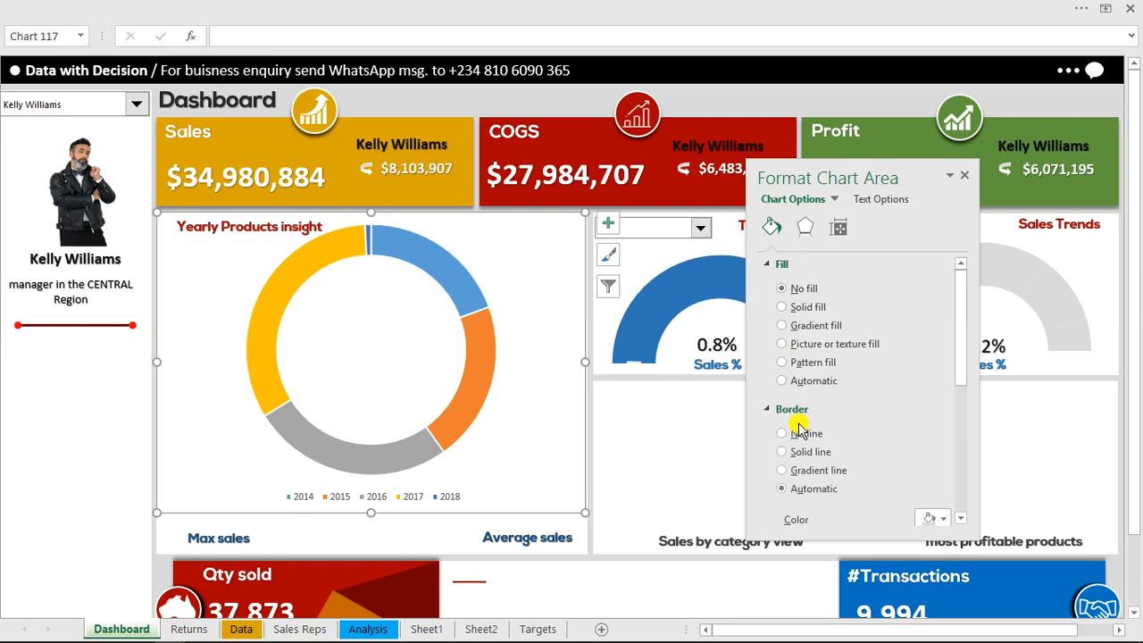
click(809, 442)
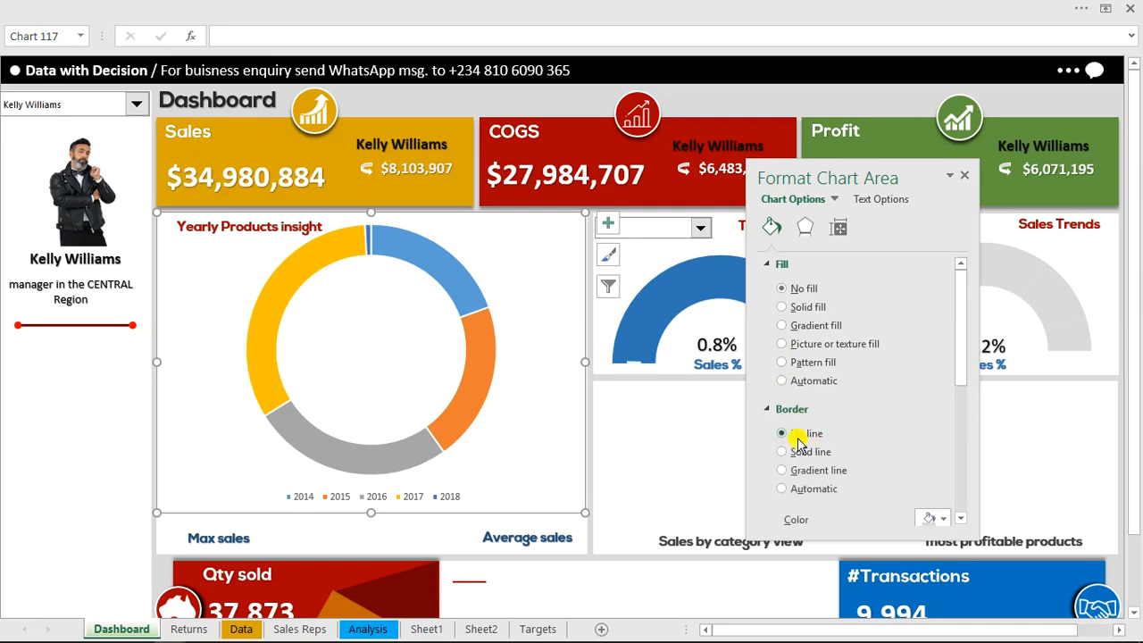
Shrink the doughnut chart's plot area slightly within the chart
click(448, 312)
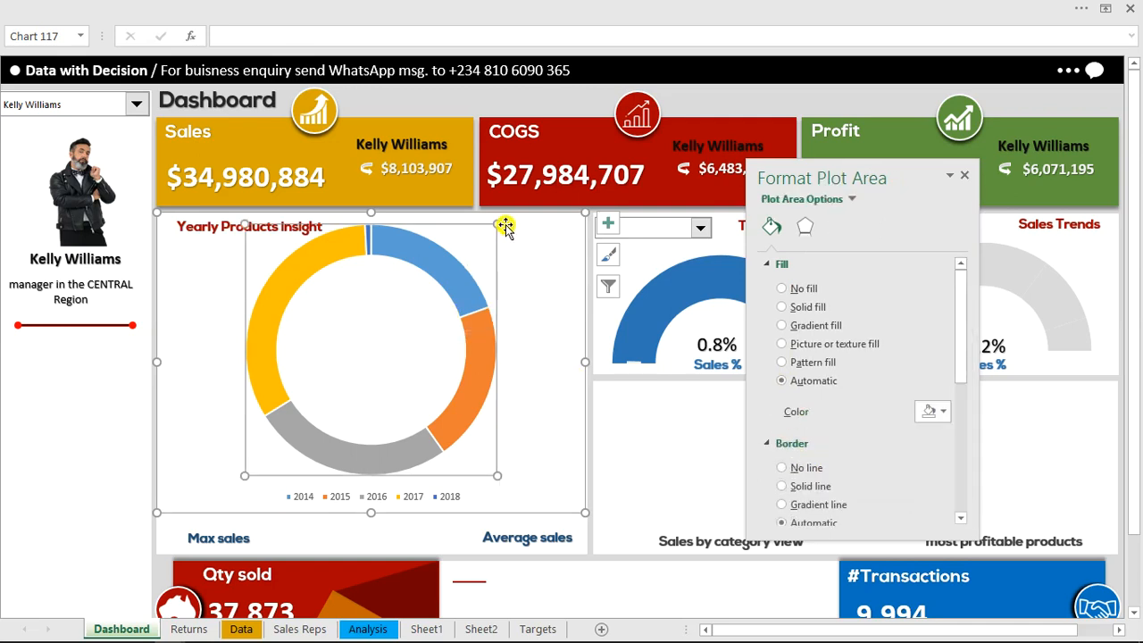
drag(495, 231, 493, 253)
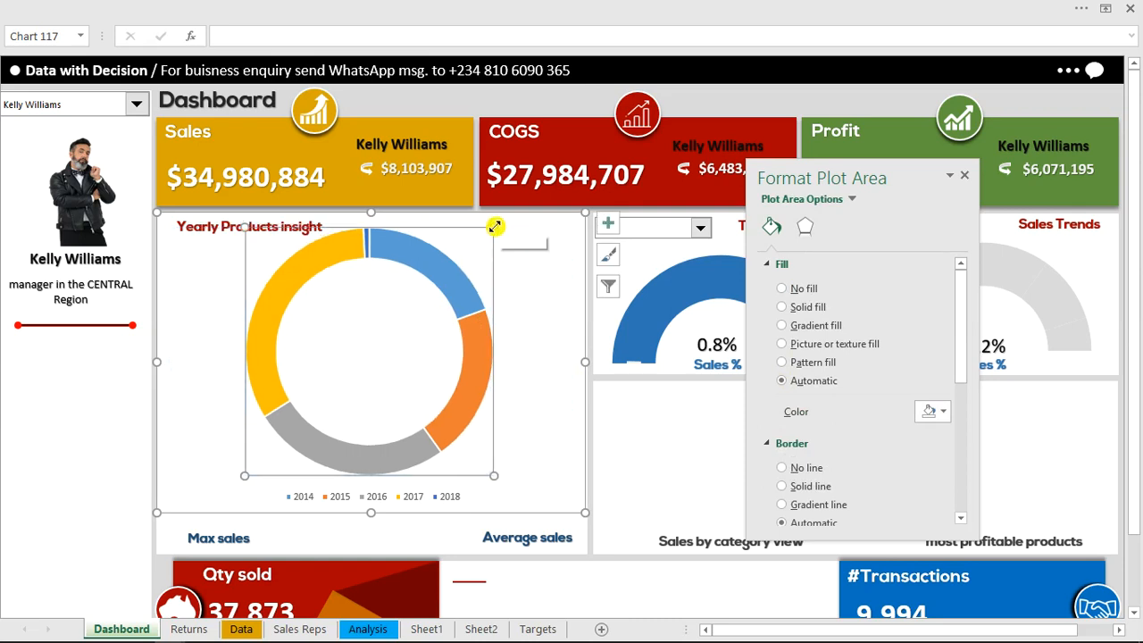
click(493, 245)
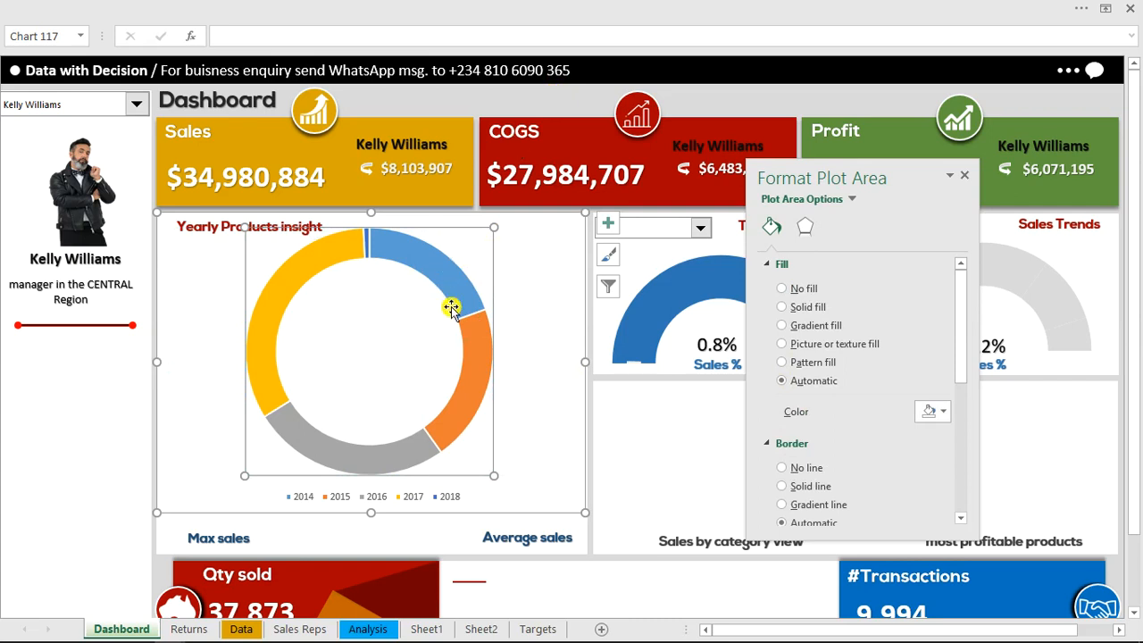
Fill the doughnut's 2015 slice with dark red and its 2014 slice with green, using the recent colors
click(474, 346)
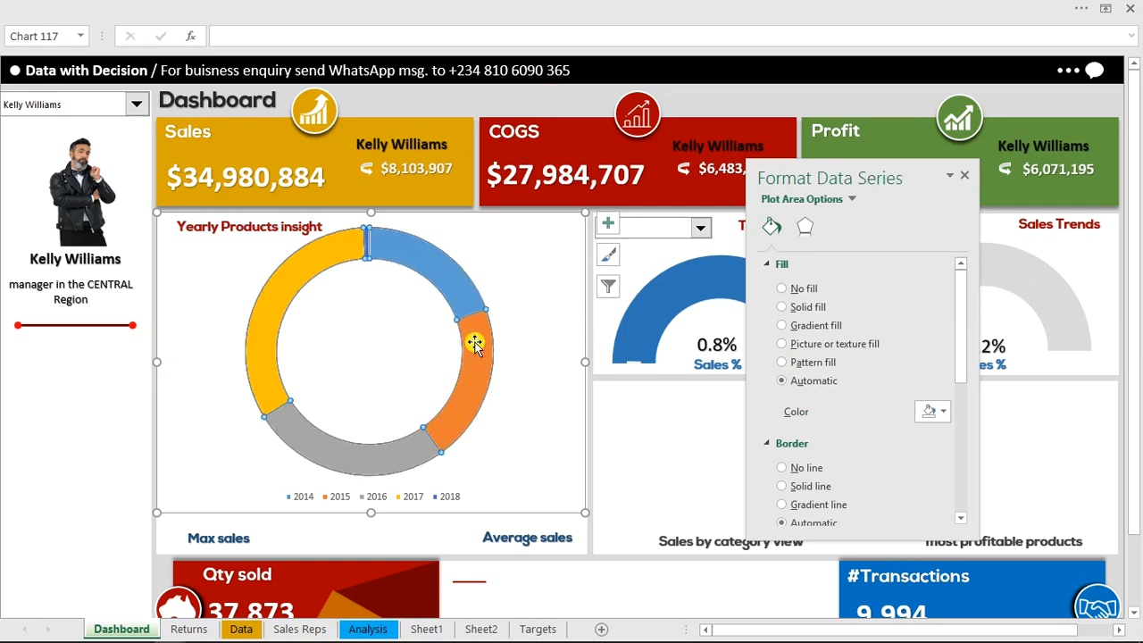
click(474, 346)
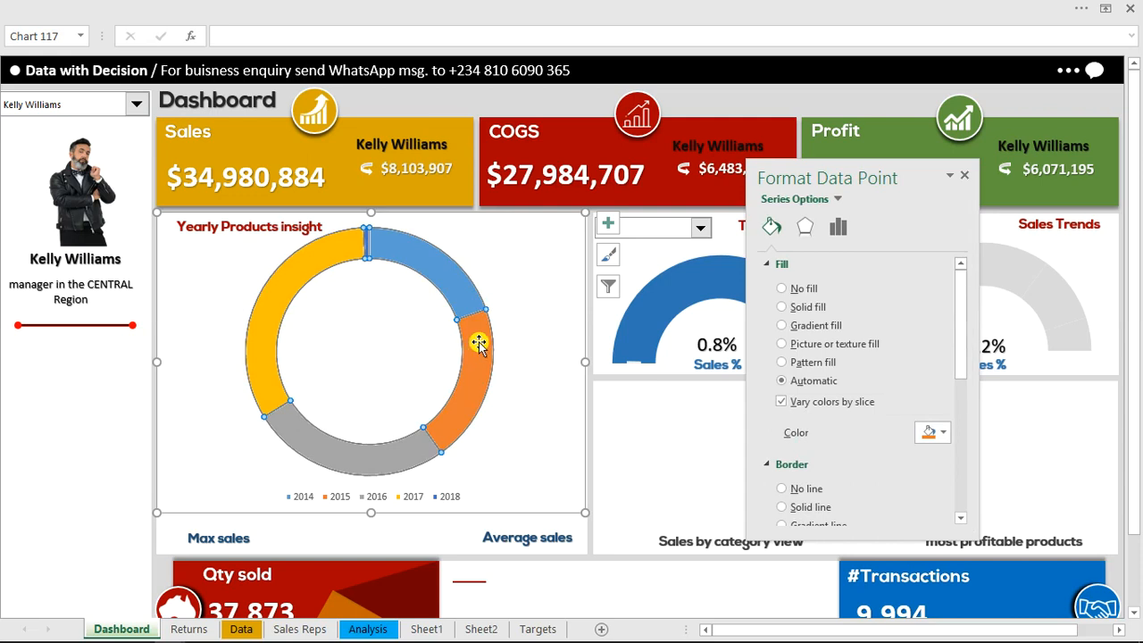
click(942, 434)
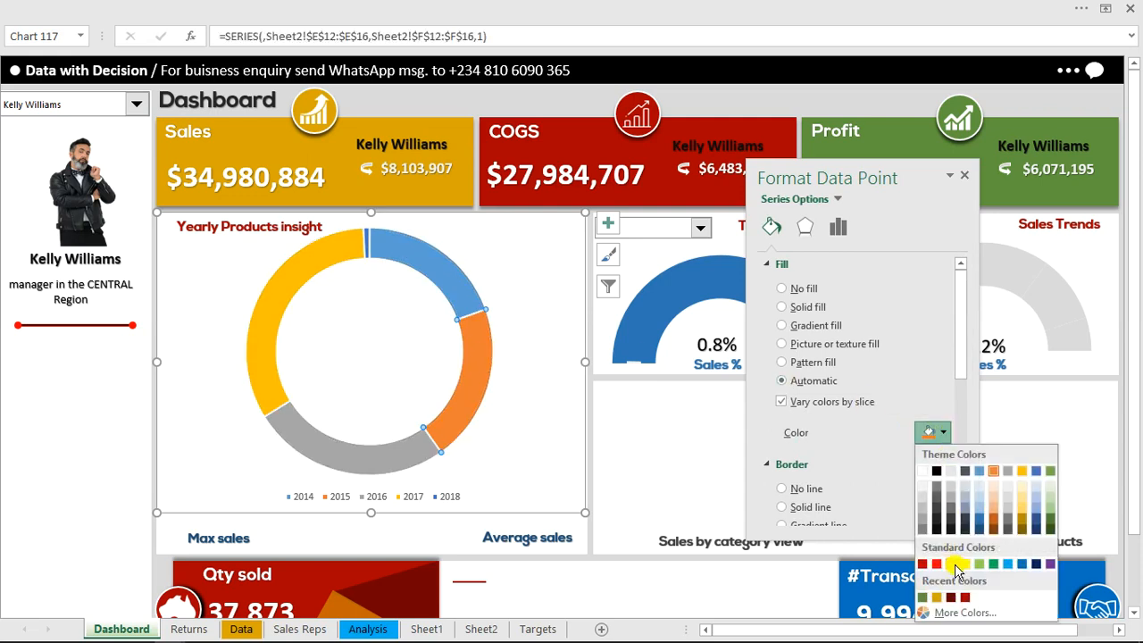
click(952, 598)
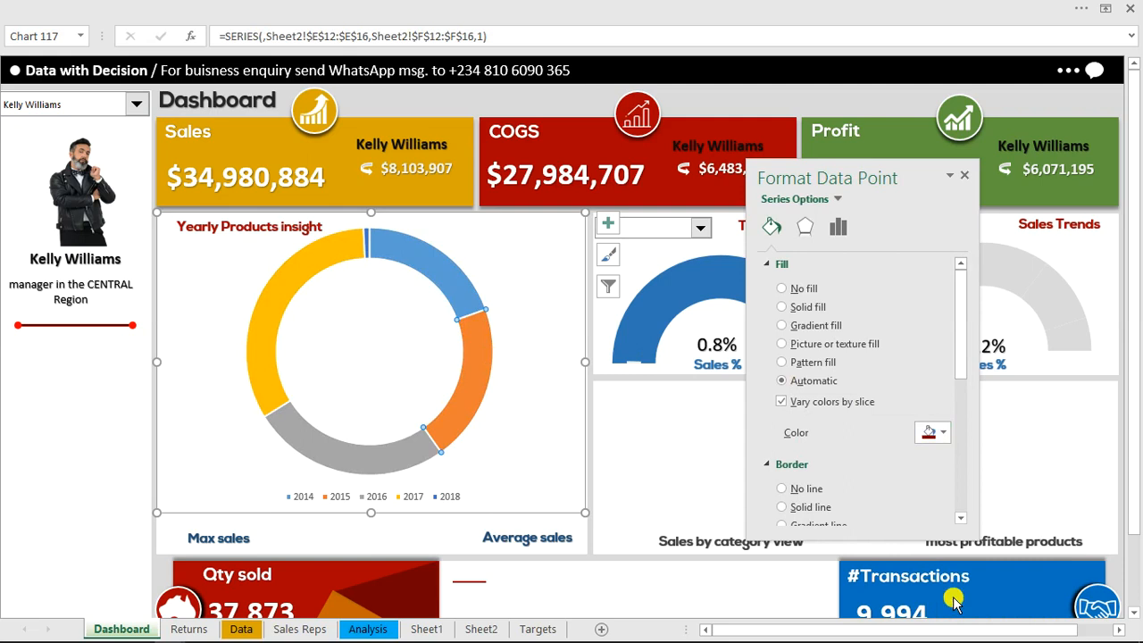
click(412, 250)
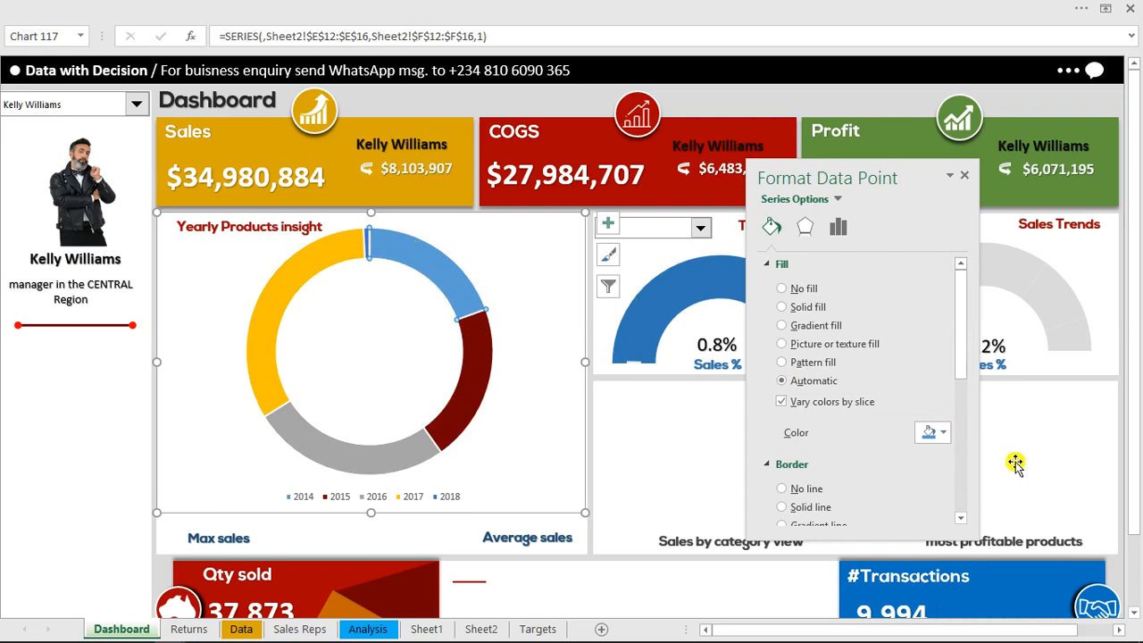
click(943, 433)
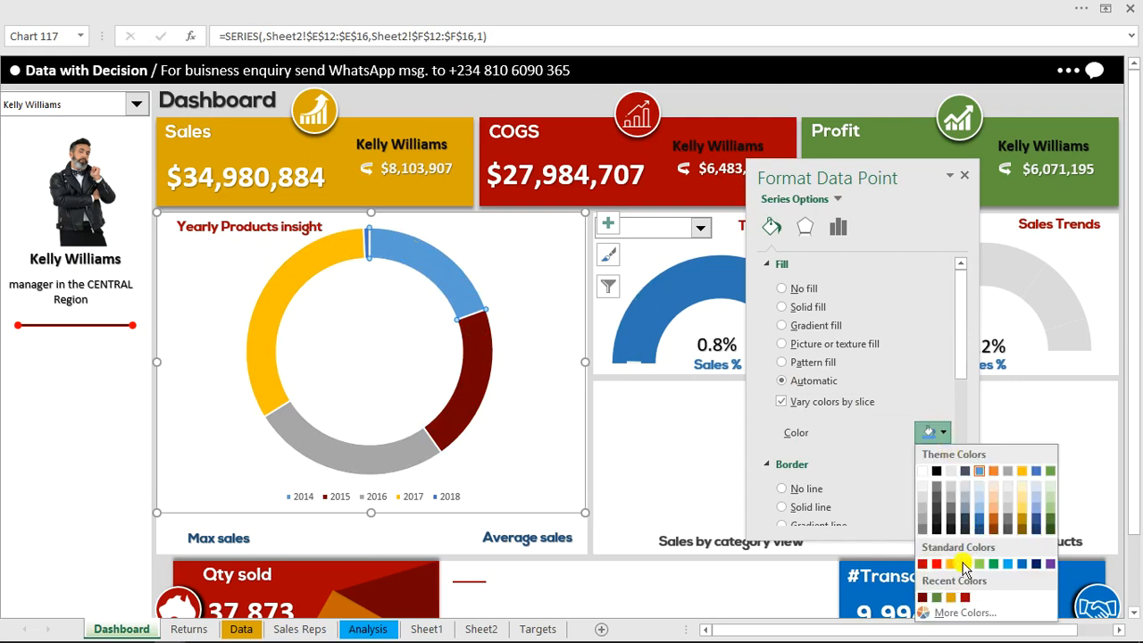
click(936, 598)
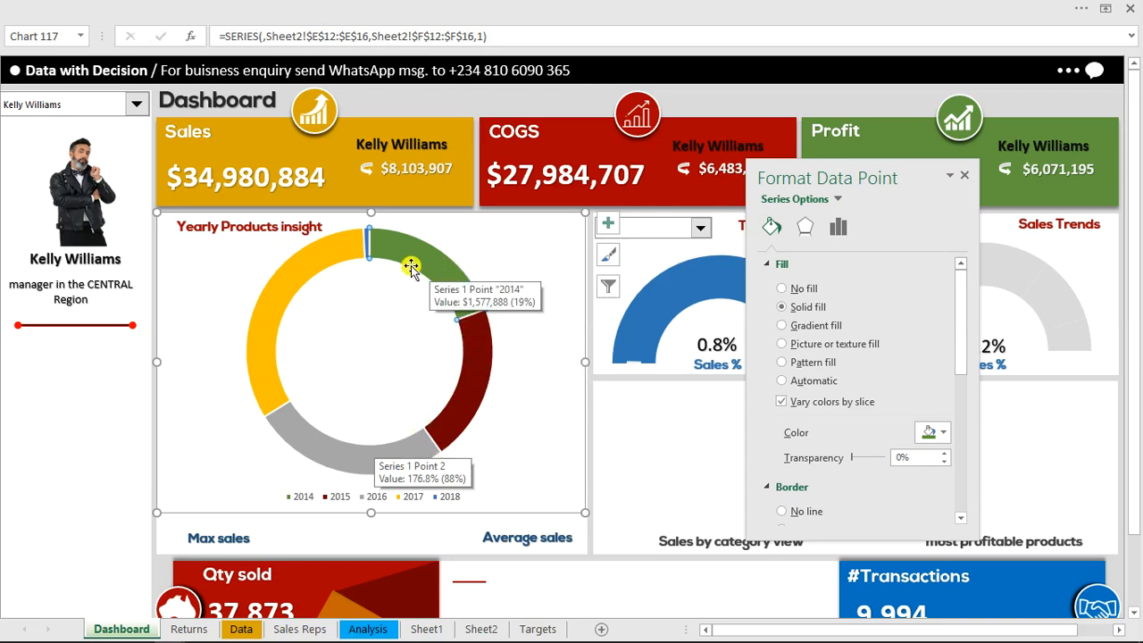
Give the doughnut's 2015 slice a solid border in the same dark red as its fill
click(314, 268)
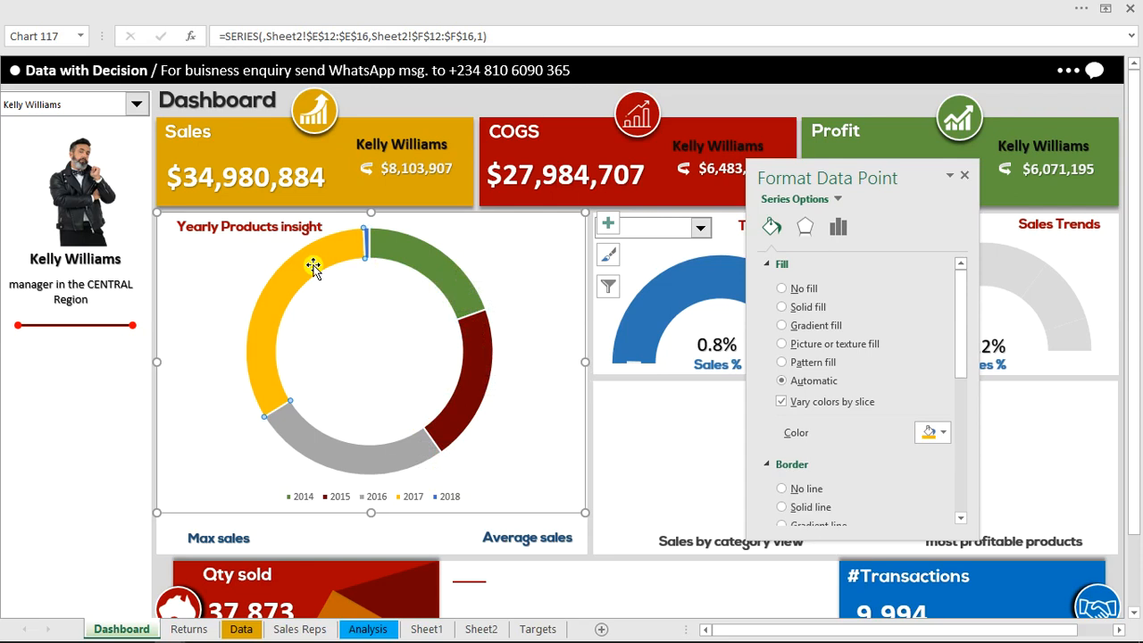
click(482, 353)
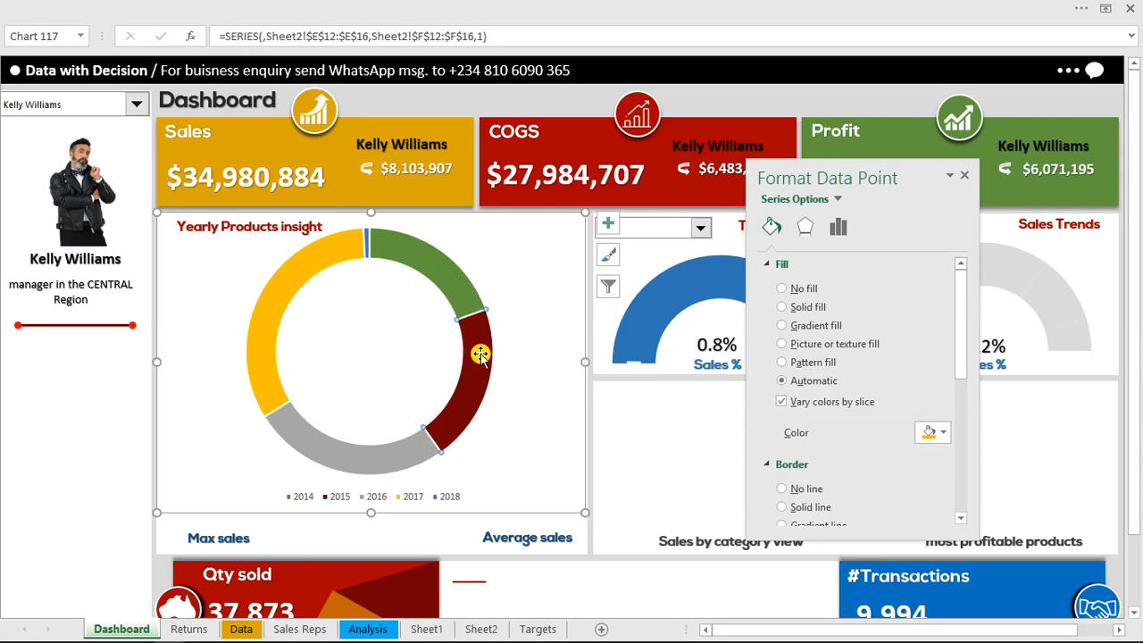
click(775, 265)
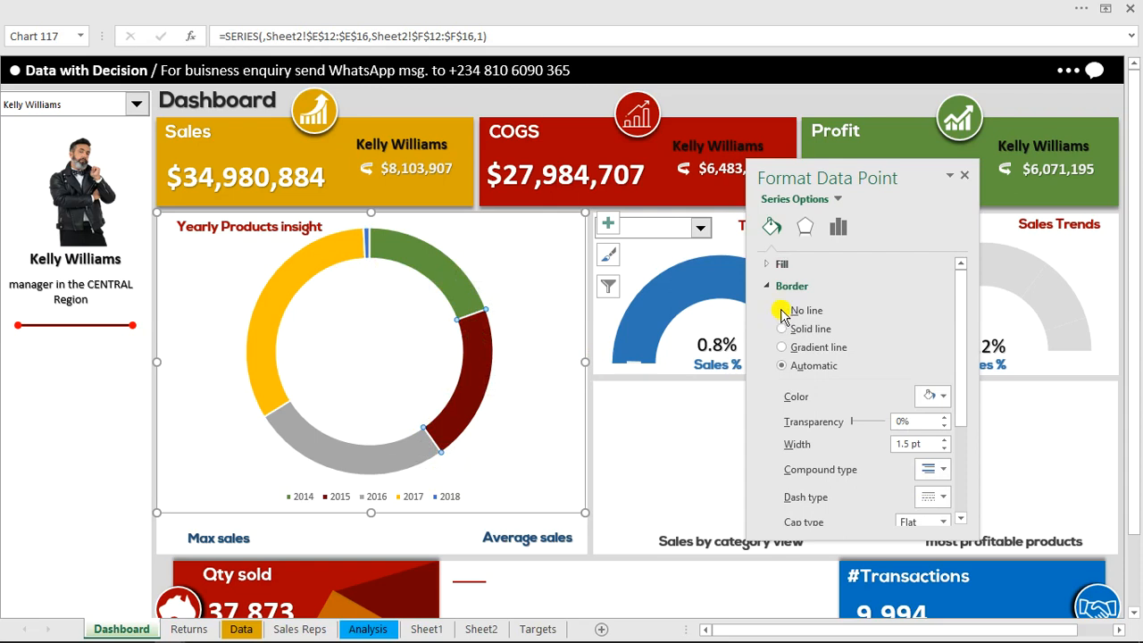
click(783, 330)
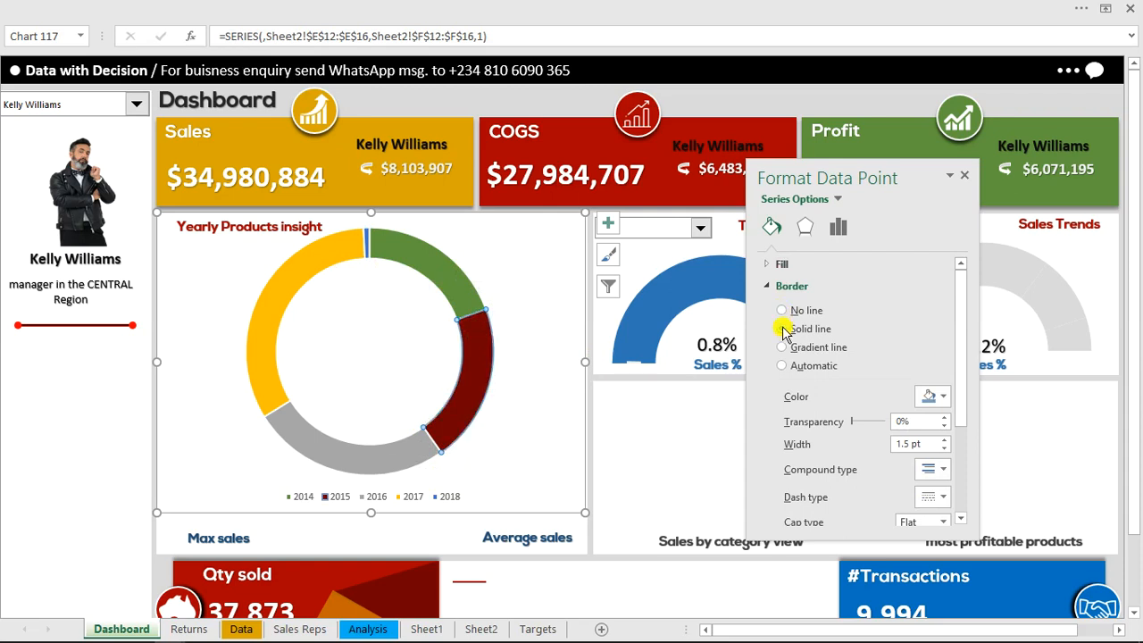
click(945, 398)
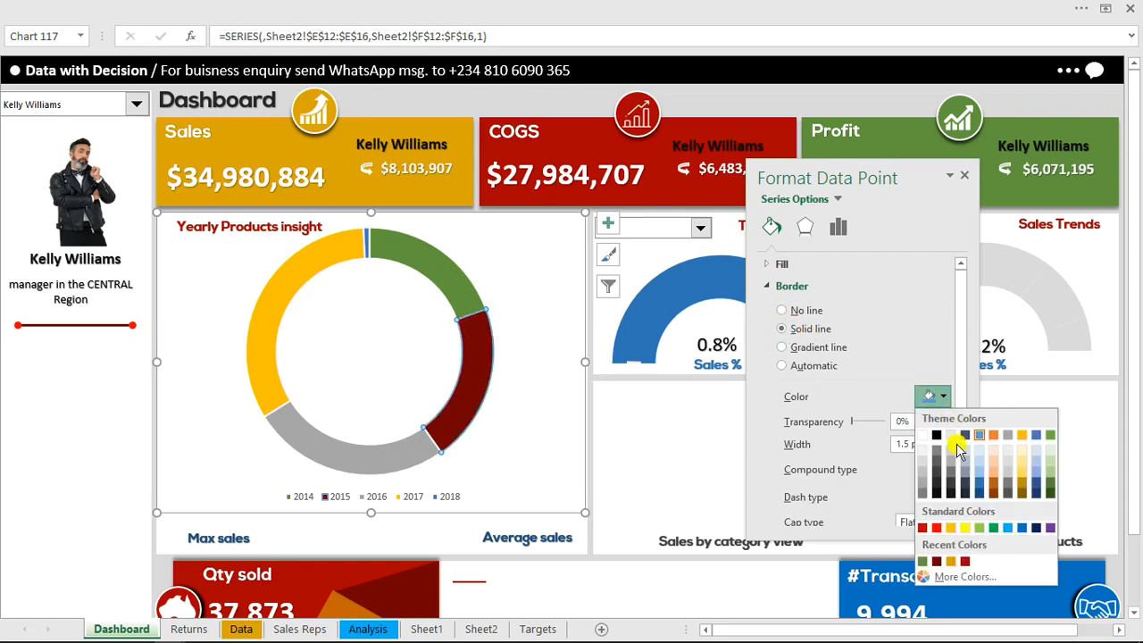
click(937, 561)
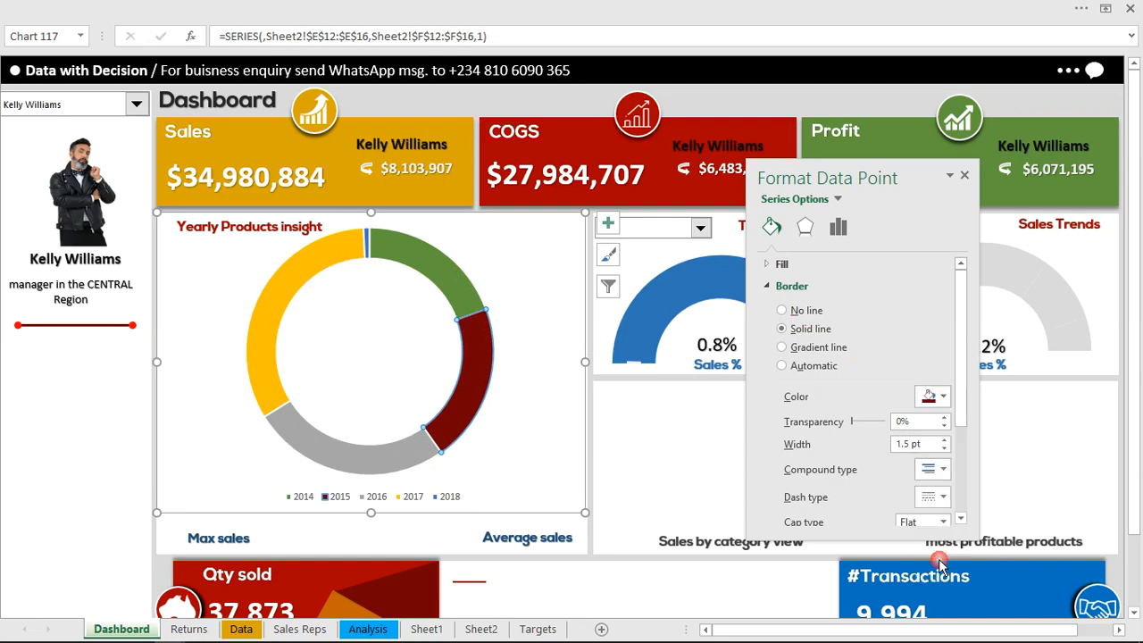
Thicken the border of the doughnut's 2015 slice to about 7.5 pt
click(944, 439)
click(944, 440)
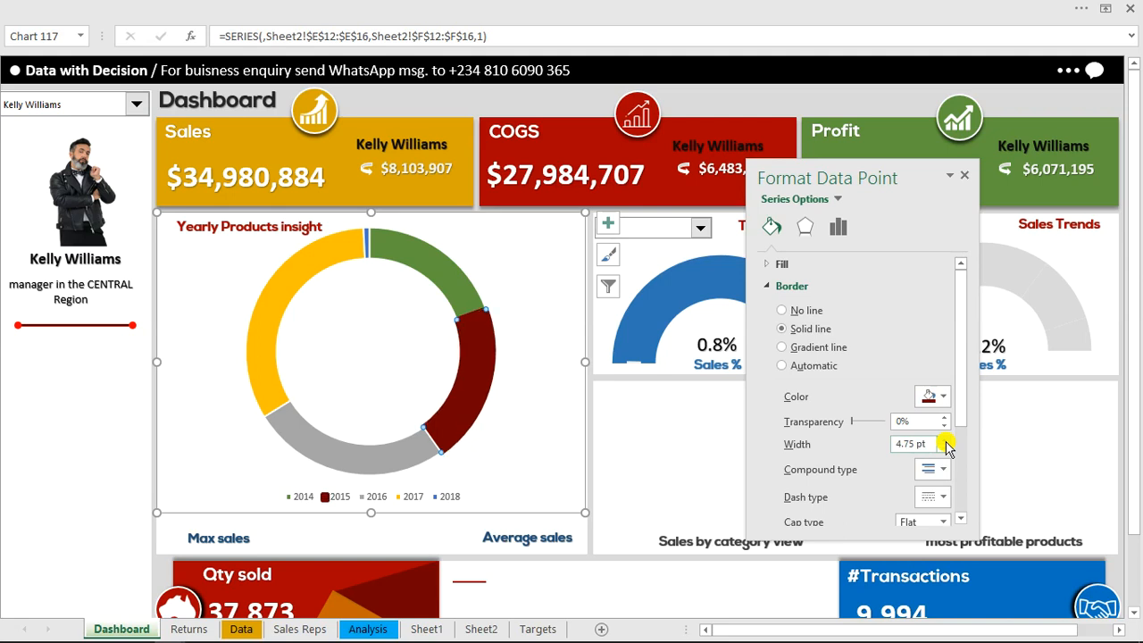
click(944, 440)
click(944, 440)
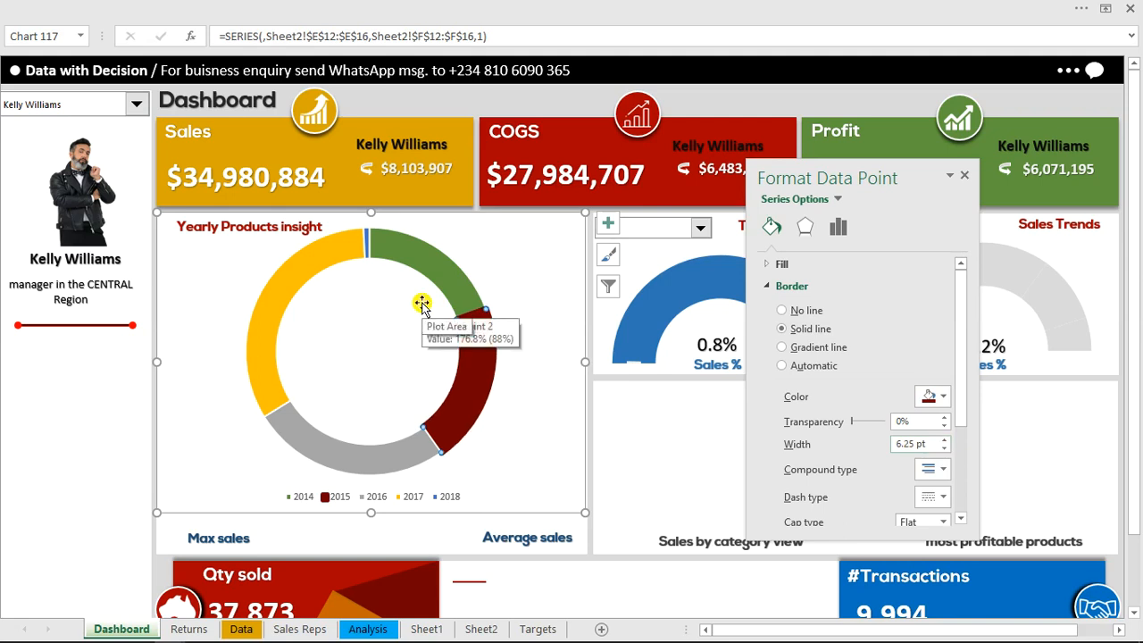
click(944, 441)
click(944, 440)
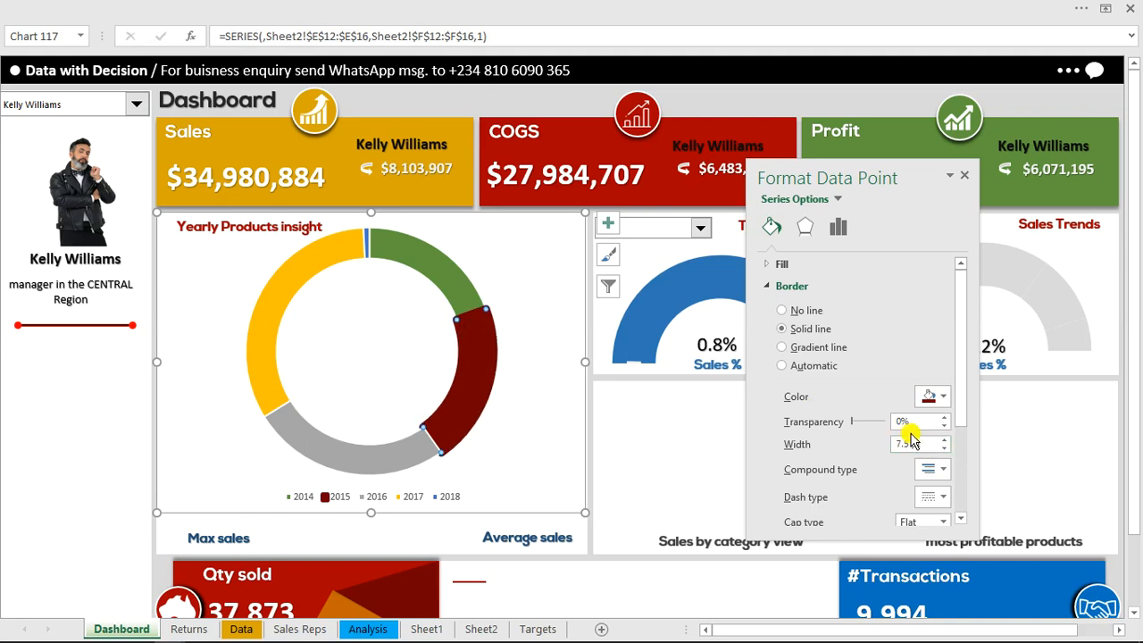
triple_click(922, 444)
Give the doughnut's 2017 slice a solid border in the recent gold color
click(945, 401)
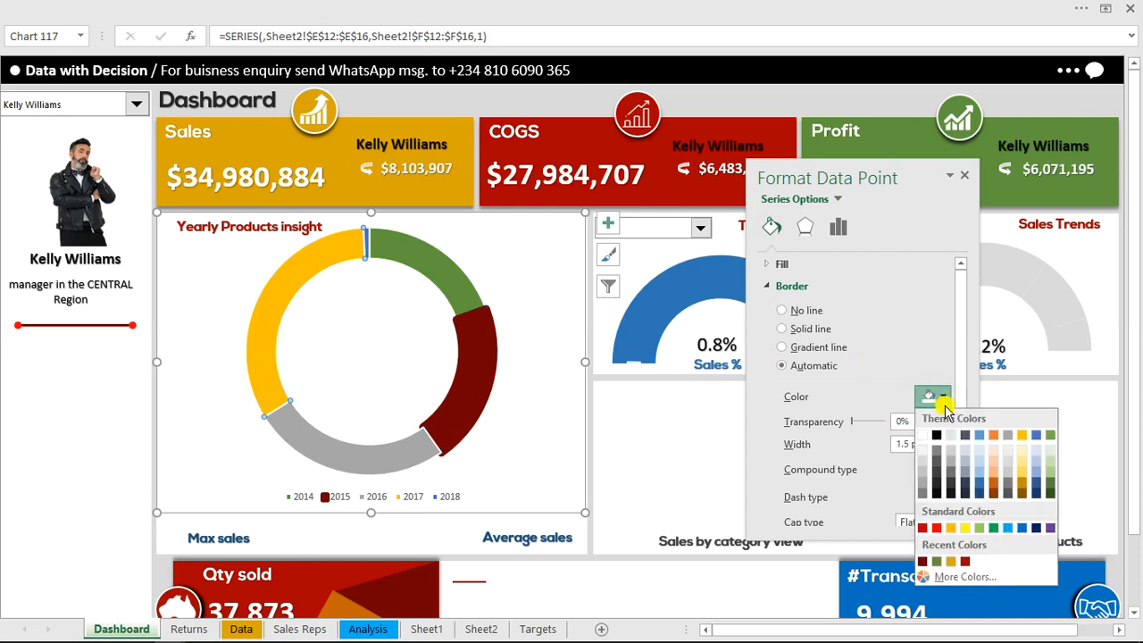
click(311, 258)
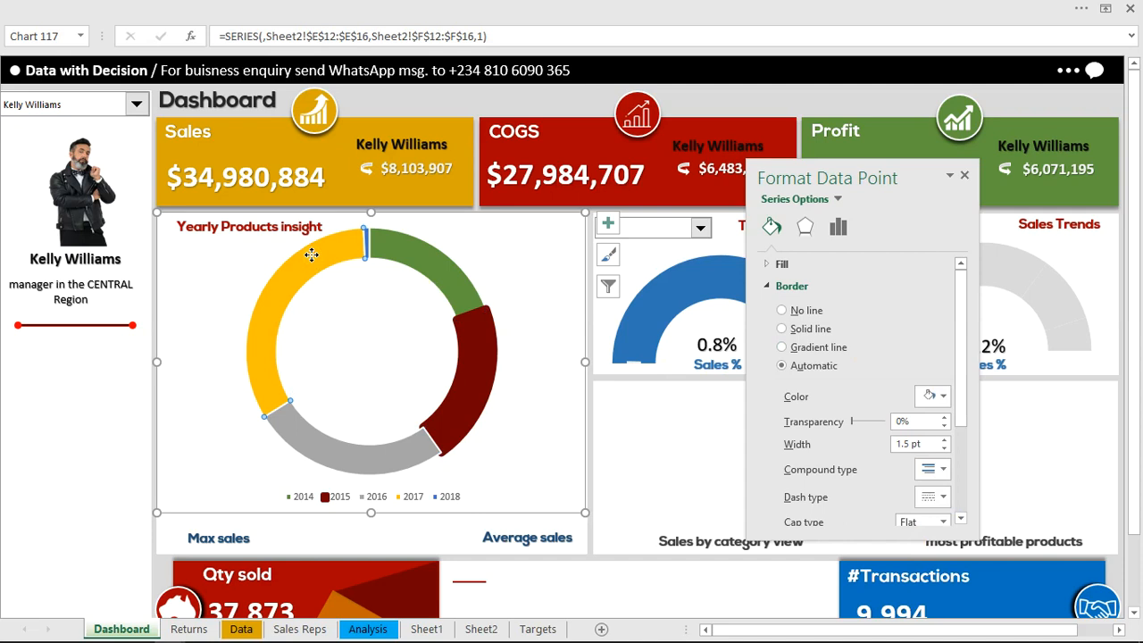
click(943, 399)
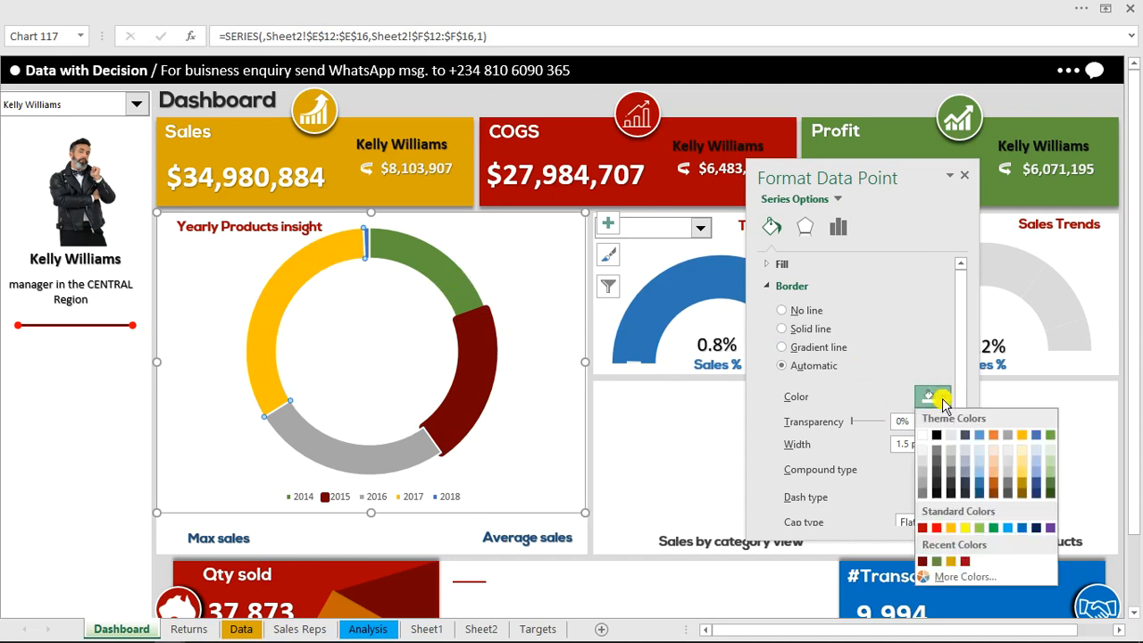
click(951, 561)
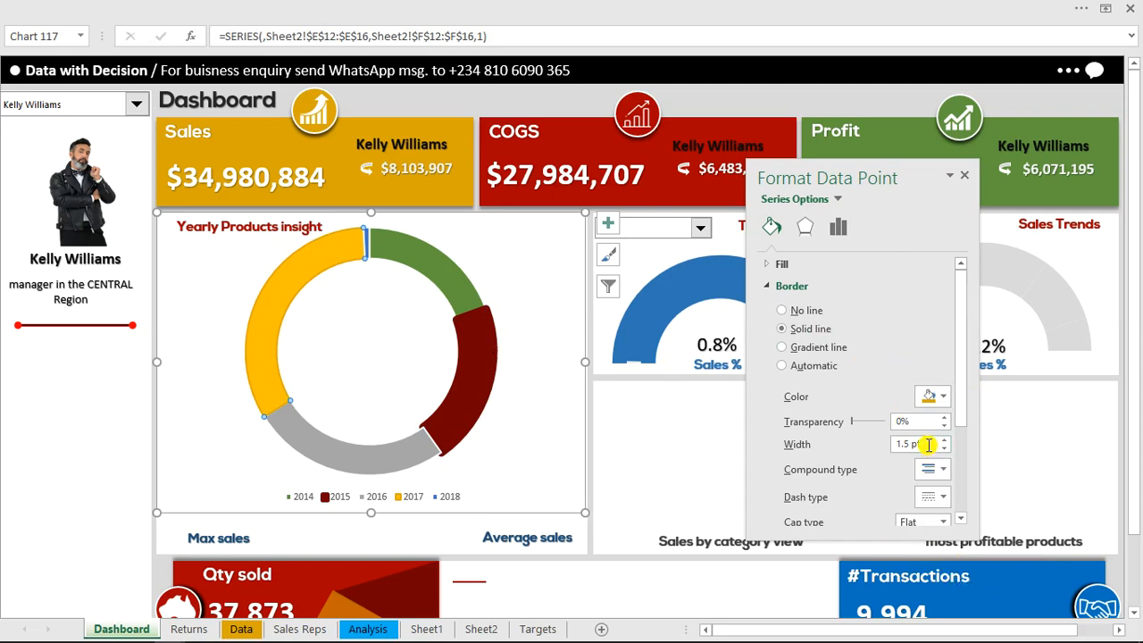
Set the border width of the doughnut's 2017 slice to 7.5 pt and fill the slice with the recent gold color
drag(927, 444, 862, 449)
text(7.5)
key(Return)
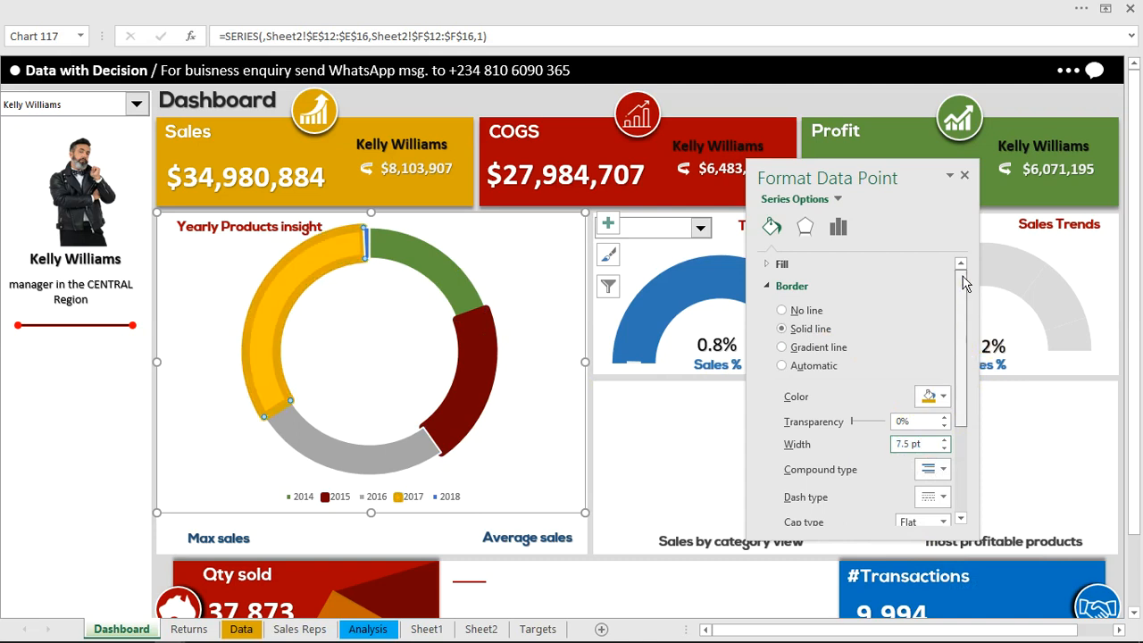
click(766, 264)
click(943, 432)
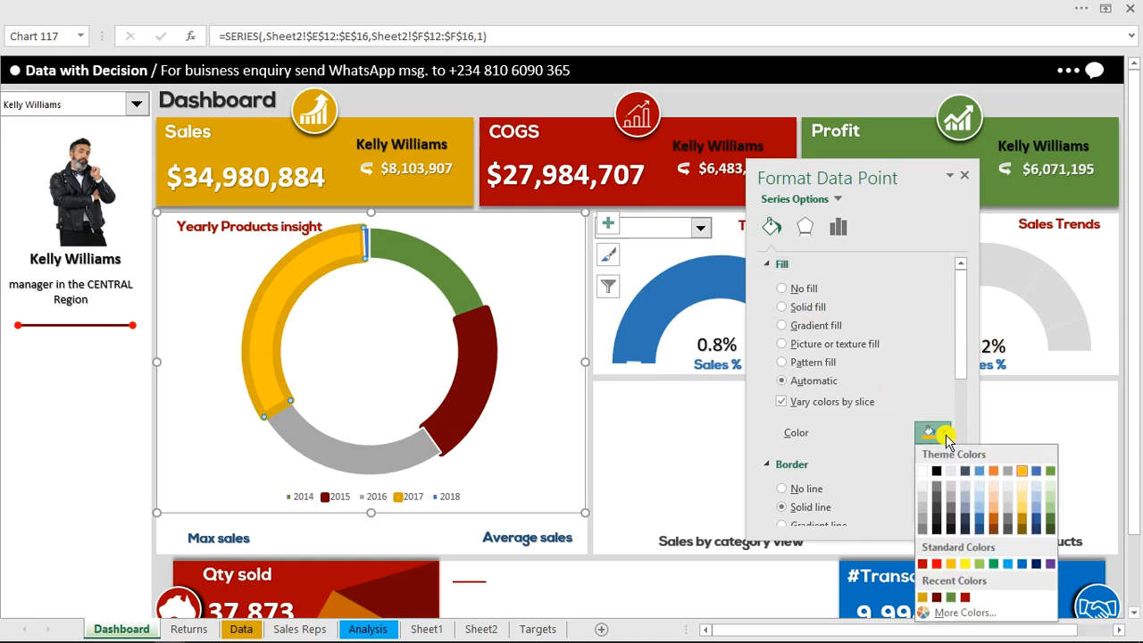
click(923, 597)
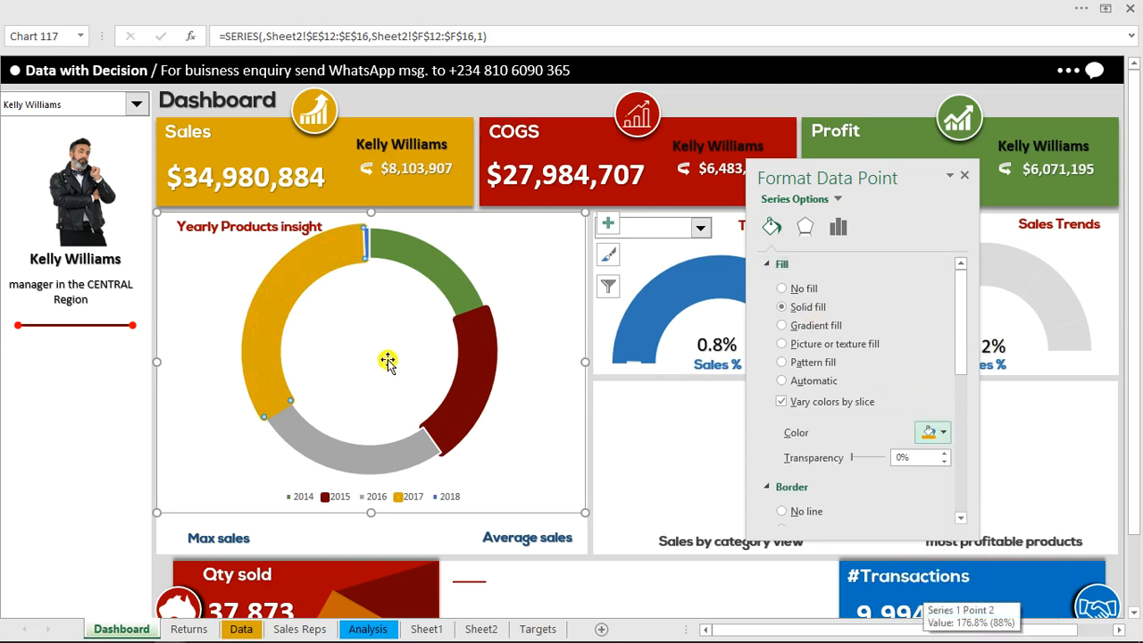
Shrink the doughnut's plot area slightly within its chart, and move the formatting pane away from the two gauge charts
click(393, 299)
drag(243, 224, 257, 245)
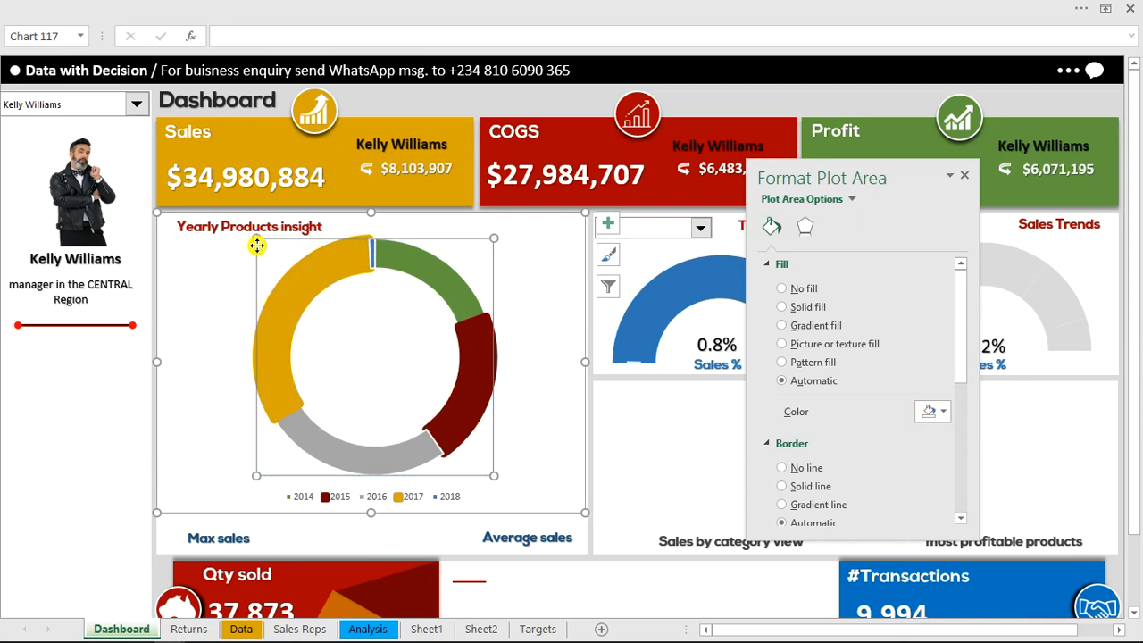
click(714, 100)
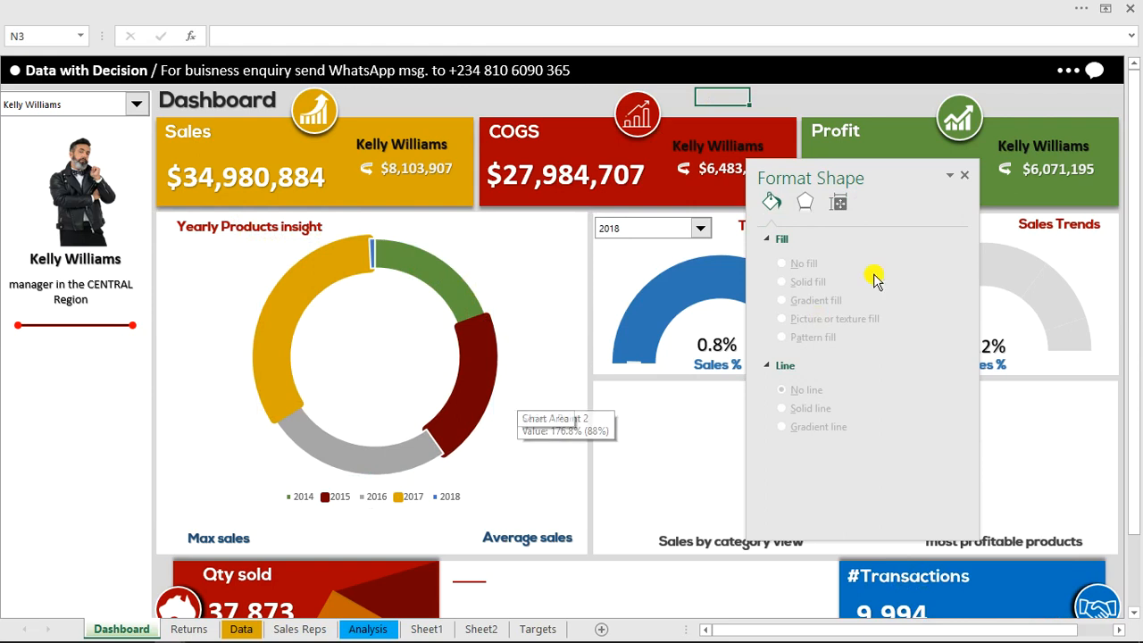
drag(901, 172, 445, 124)
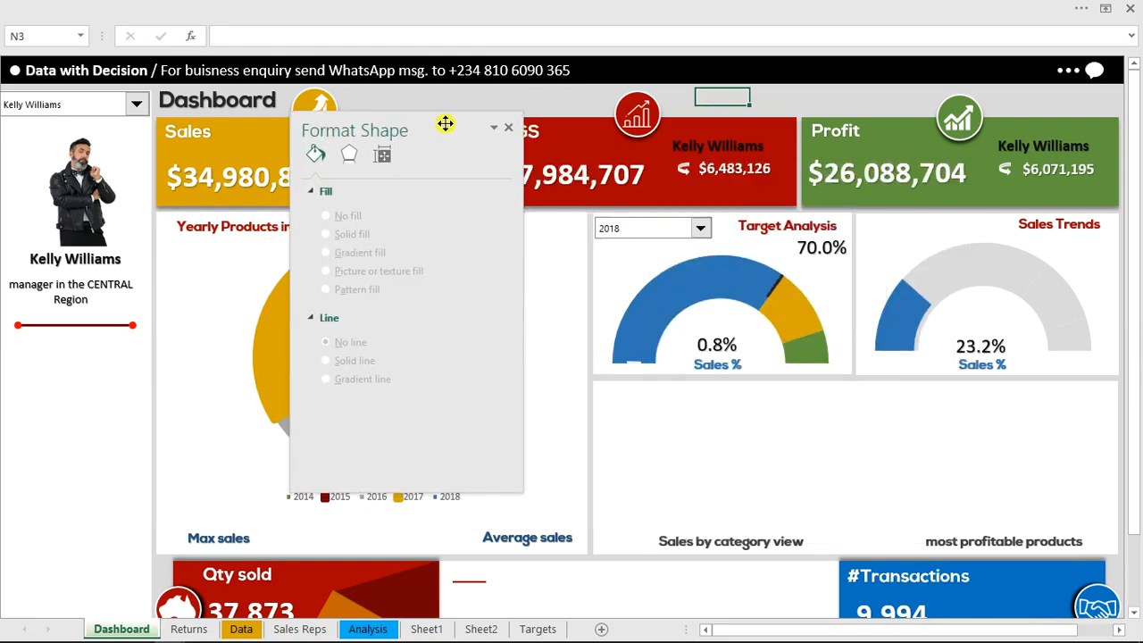
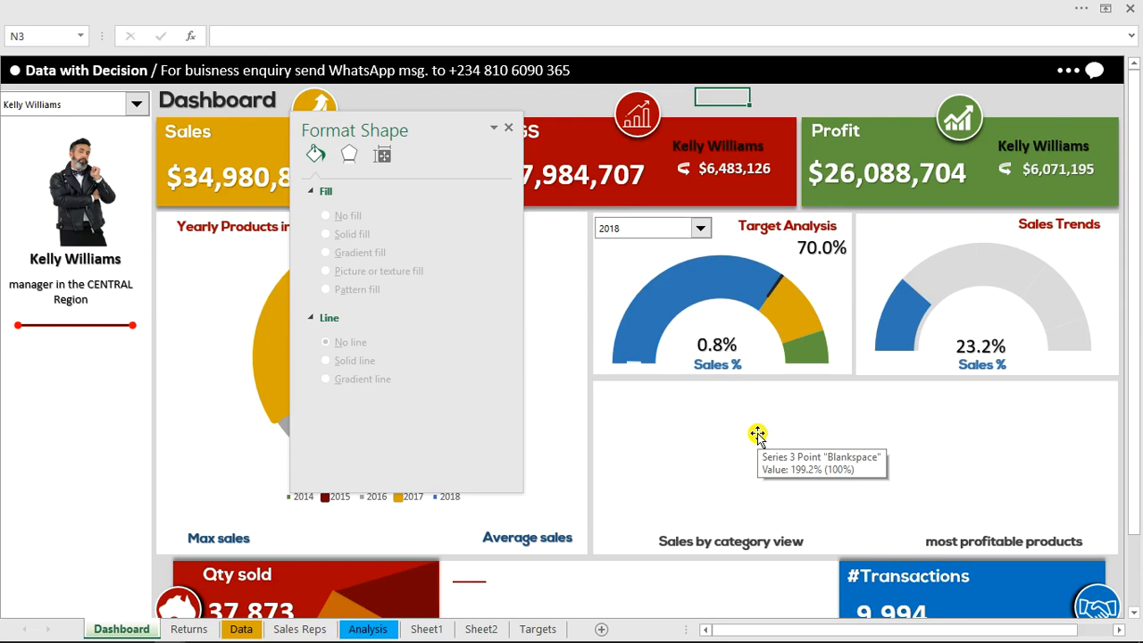
Close the shape formatting pane and insert a PivotTable from the sales data at cell N4 of Sheet2
click(508, 128)
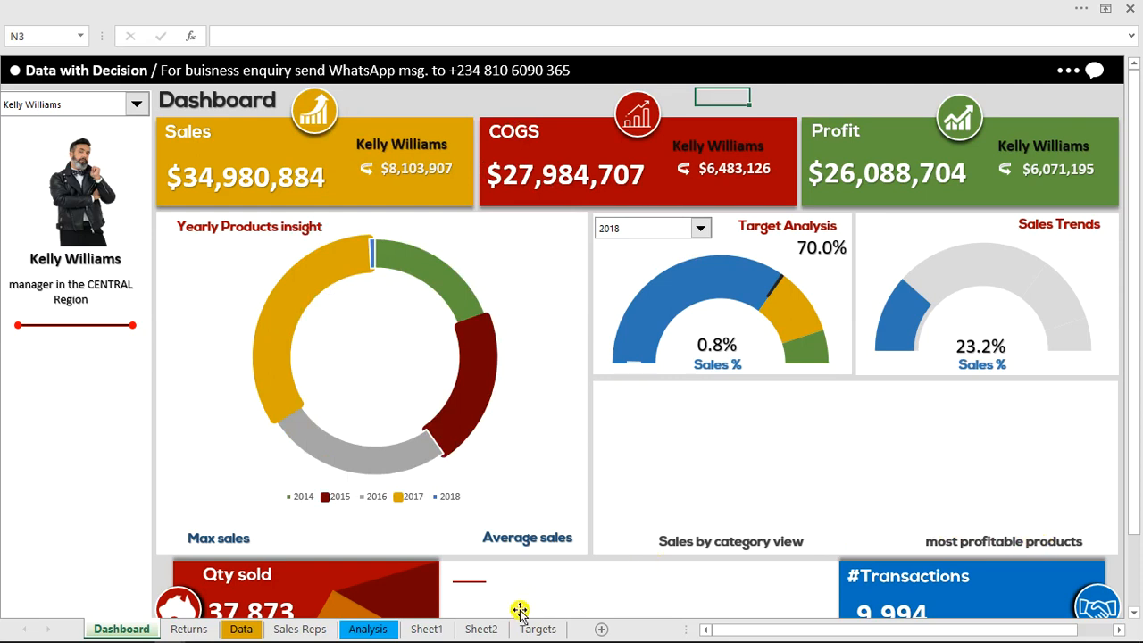
click(482, 628)
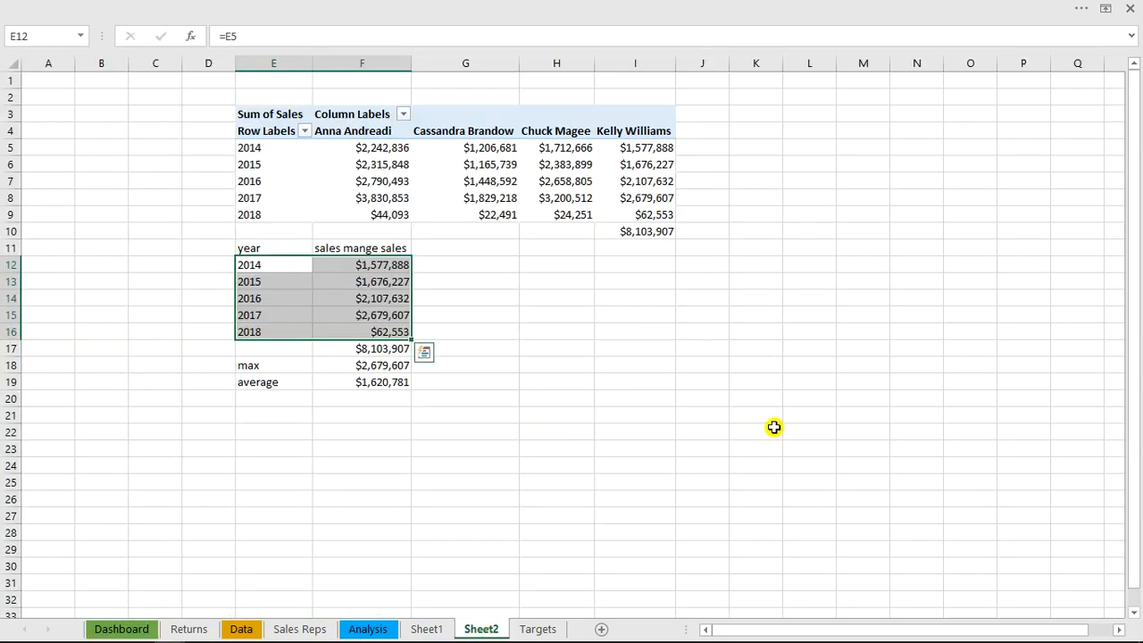
click(1120, 629)
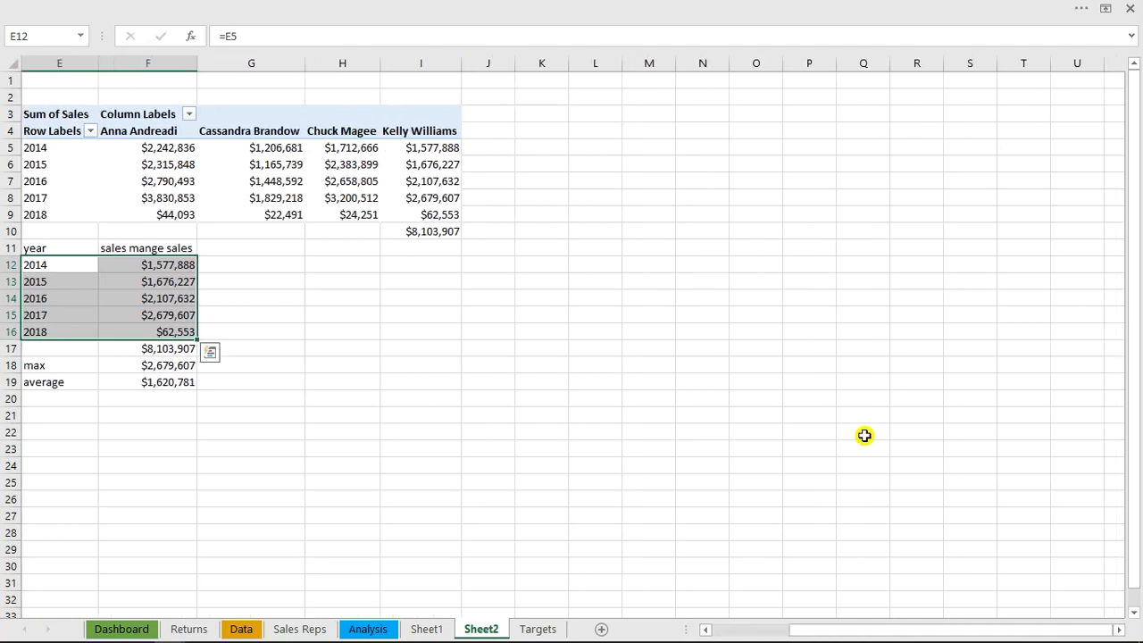
click(713, 127)
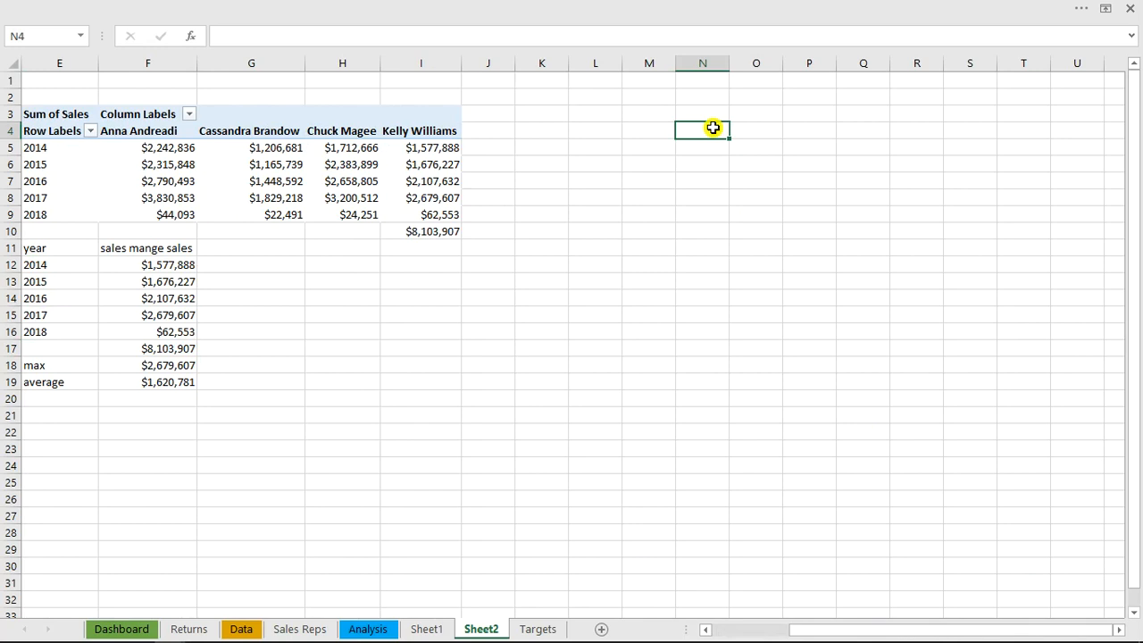
key(alt)
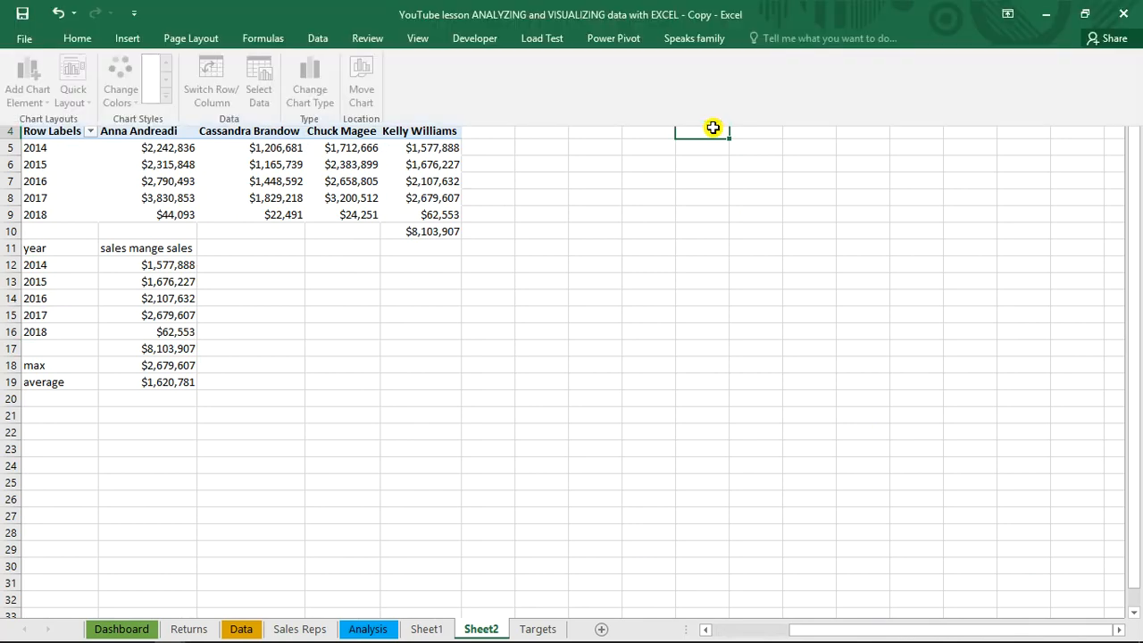
key(n)
key(v)
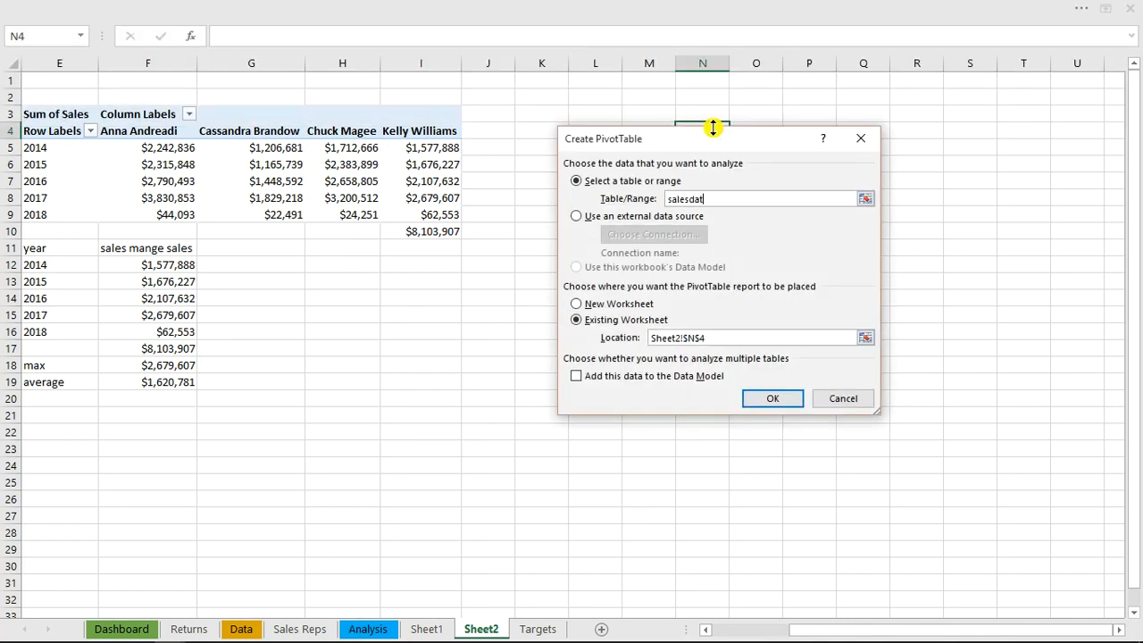
key(Return)
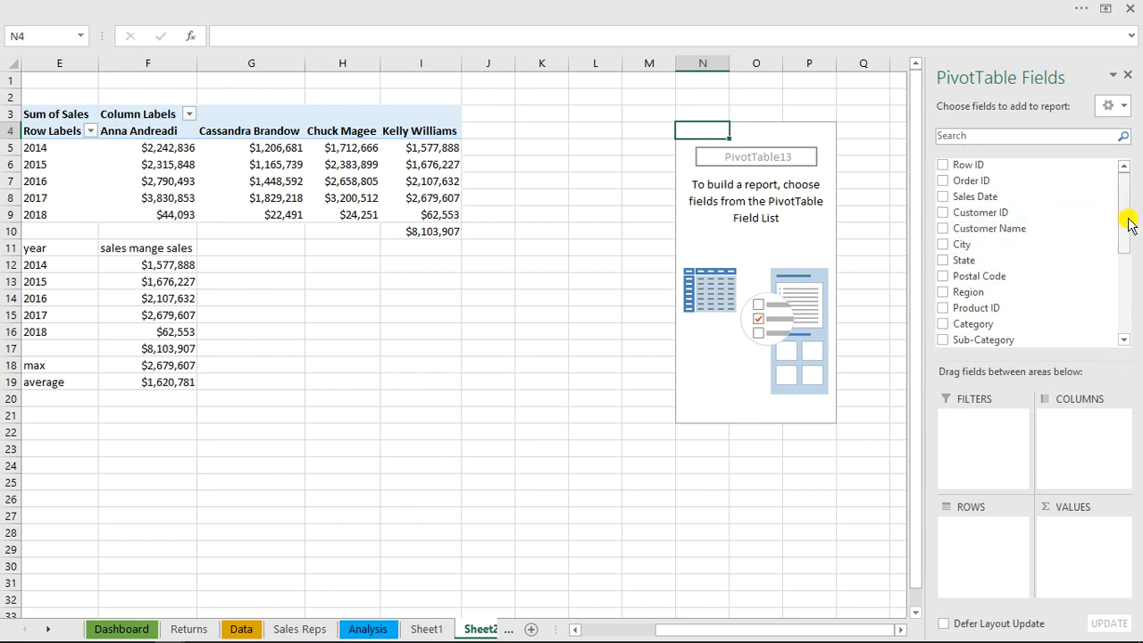
Lay out the new PivotTable with Product Name as rows and Sum of Profit as values, and close the field list
drag(1127, 226, 1126, 256)
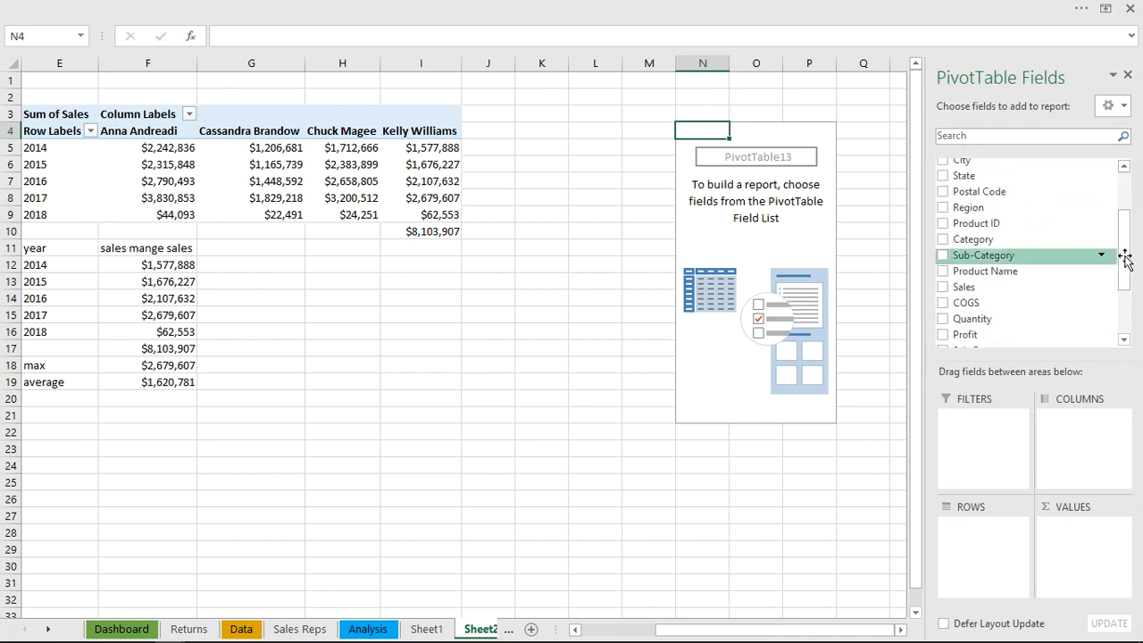
click(943, 271)
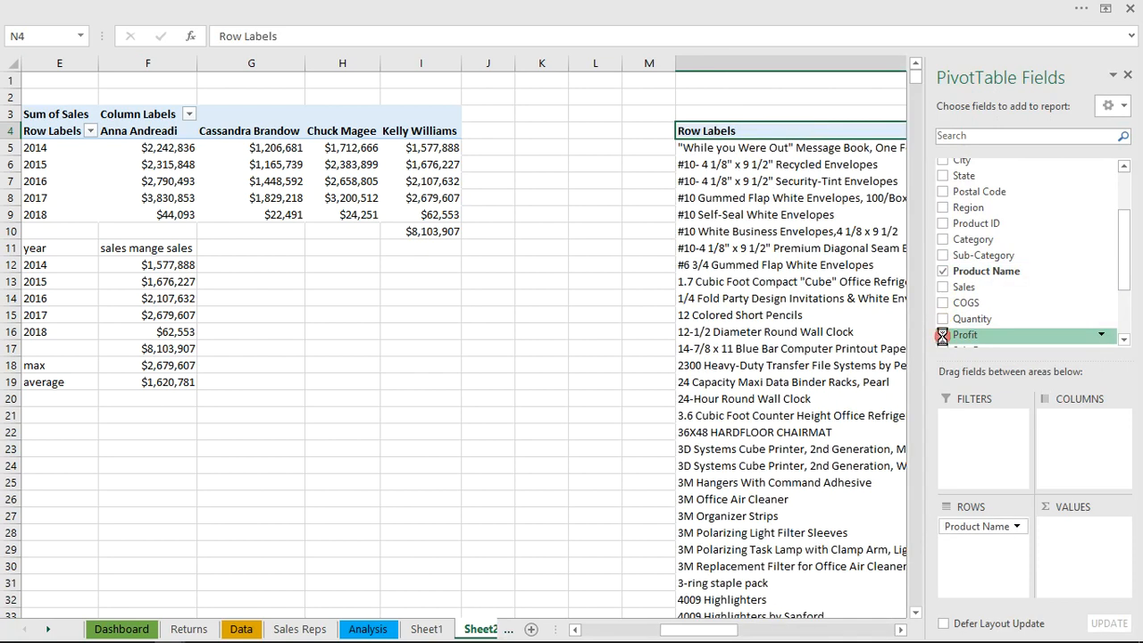
click(942, 337)
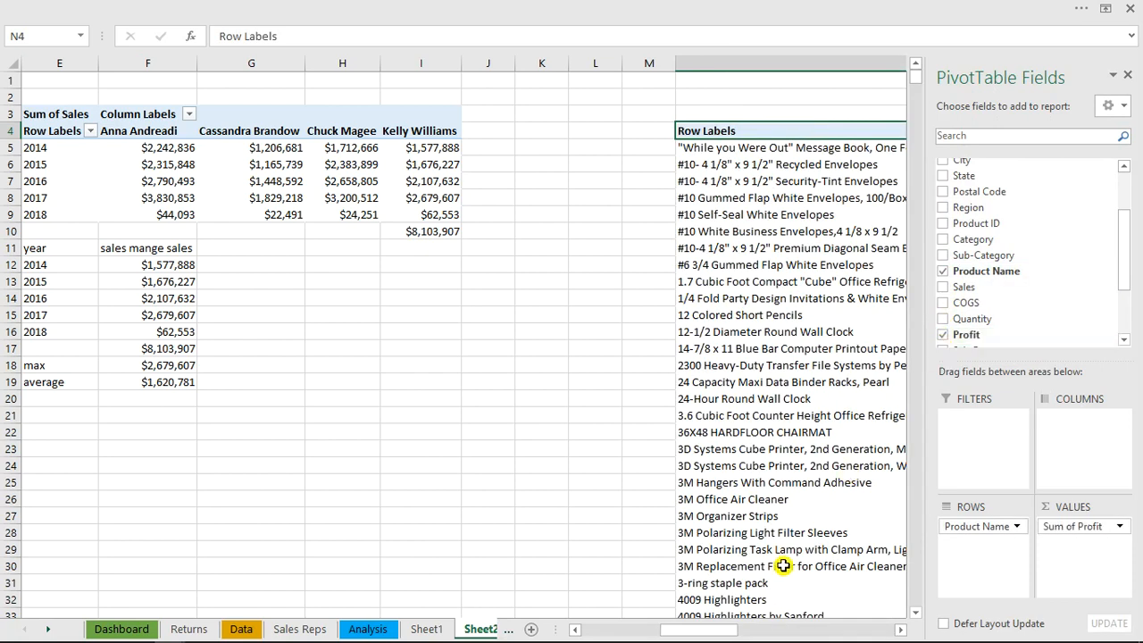
drag(725, 632, 829, 636)
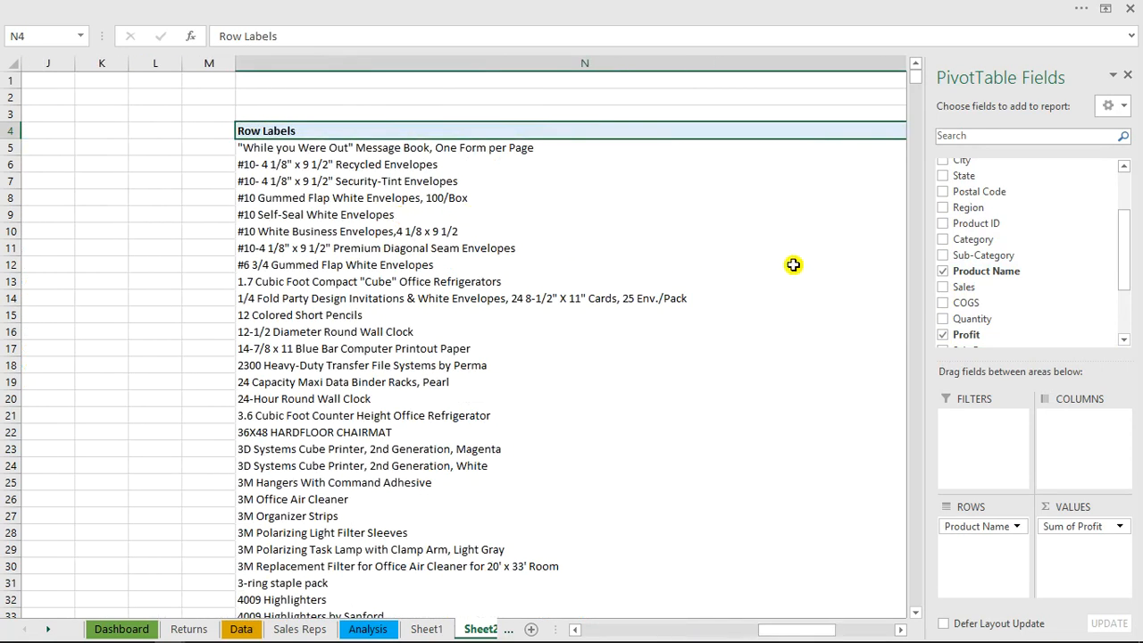
click(1131, 75)
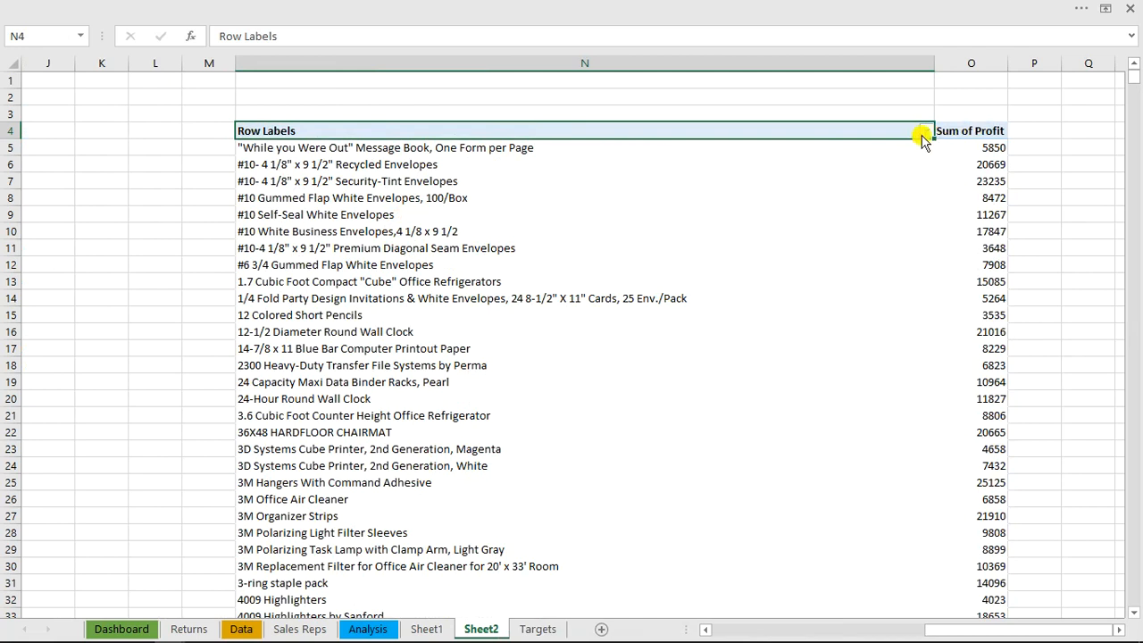
Filter the PivotTable's product names to the top 5 items by Sum of Profit
click(927, 131)
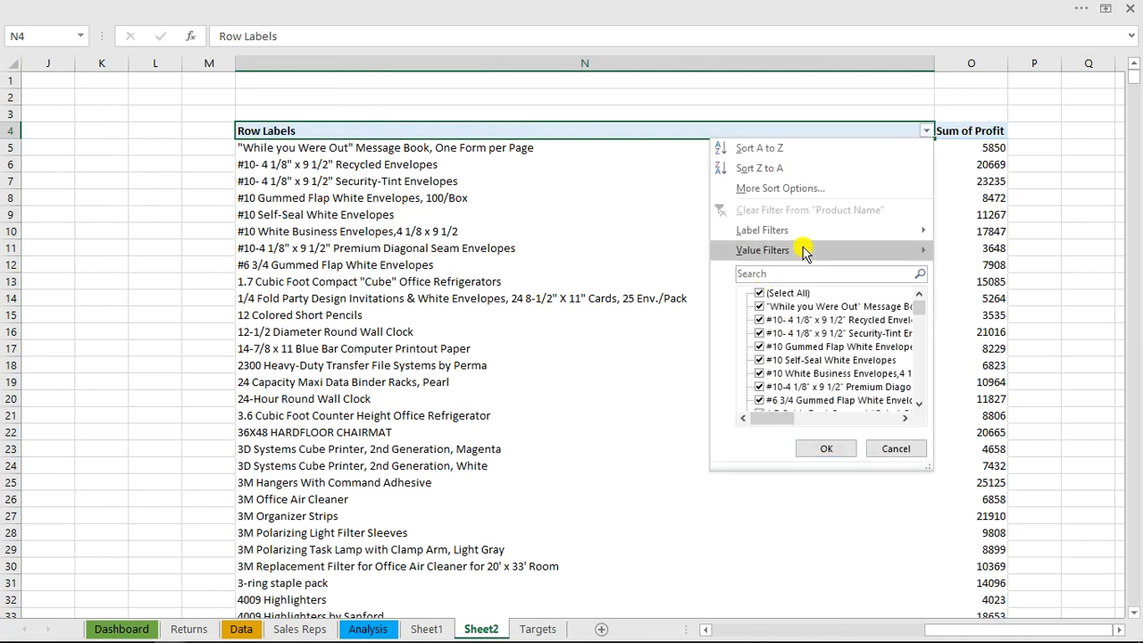
mouse_move(803, 251)
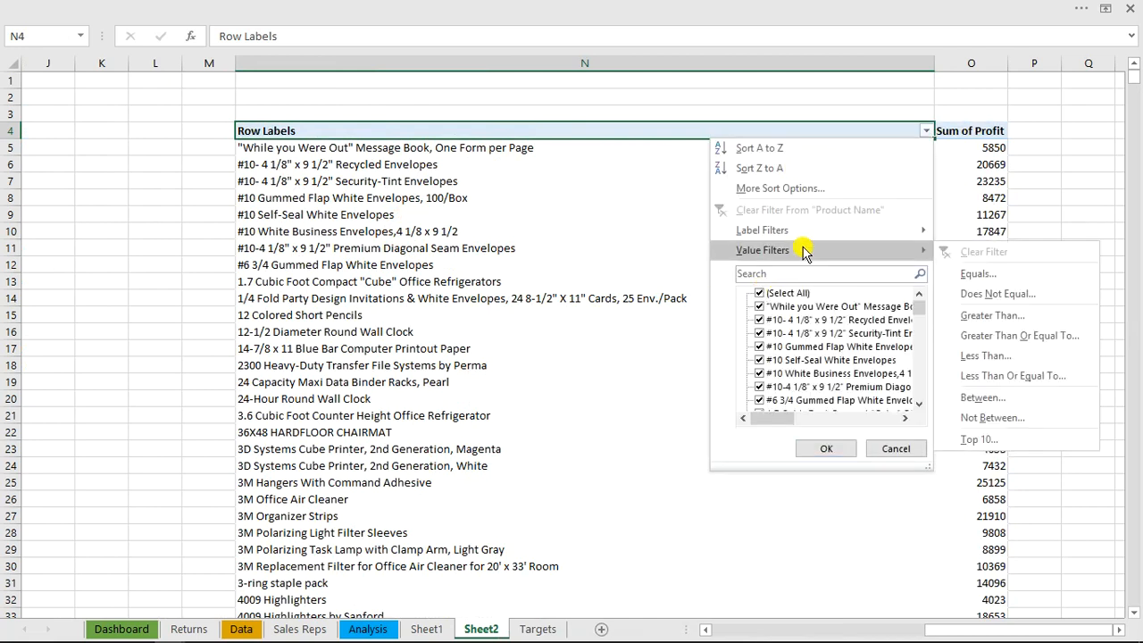
click(988, 442)
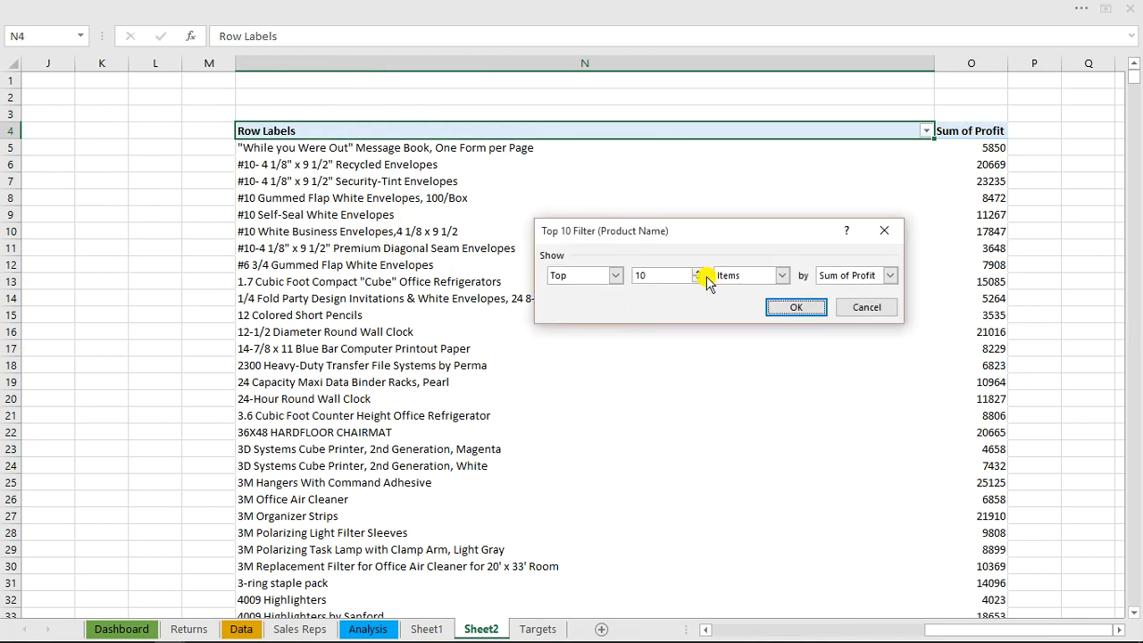
click(701, 277)
click(701, 278)
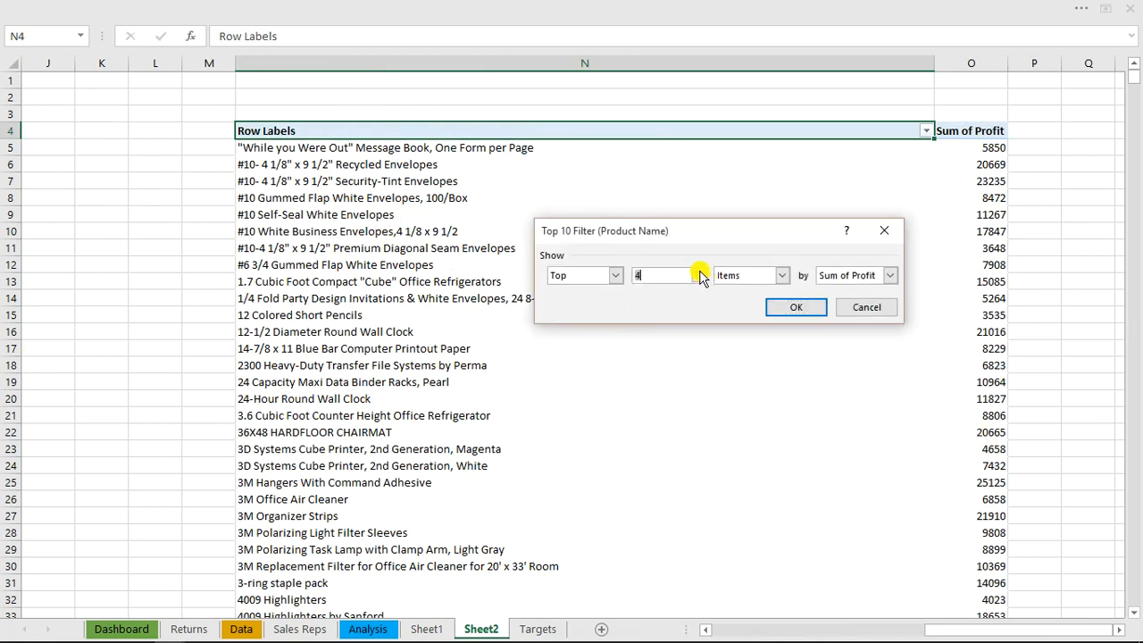
click(794, 308)
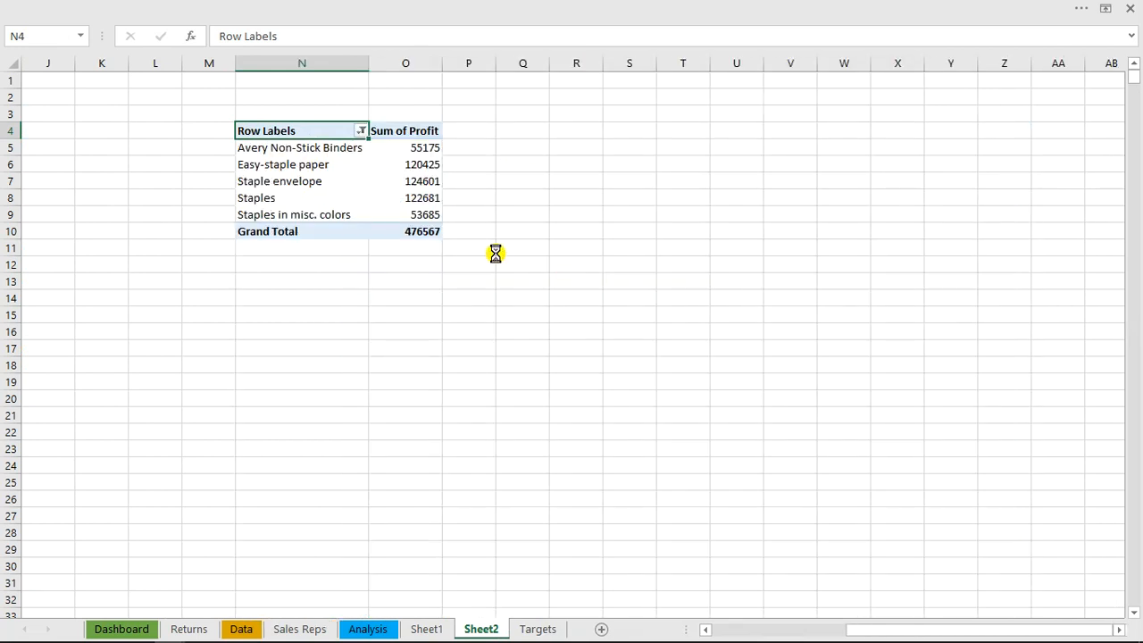
Copy the product names in N5:N9, paste them as links starting at R5, and fit column R to their width
drag(275, 151, 280, 209)
key(ctrl+c)
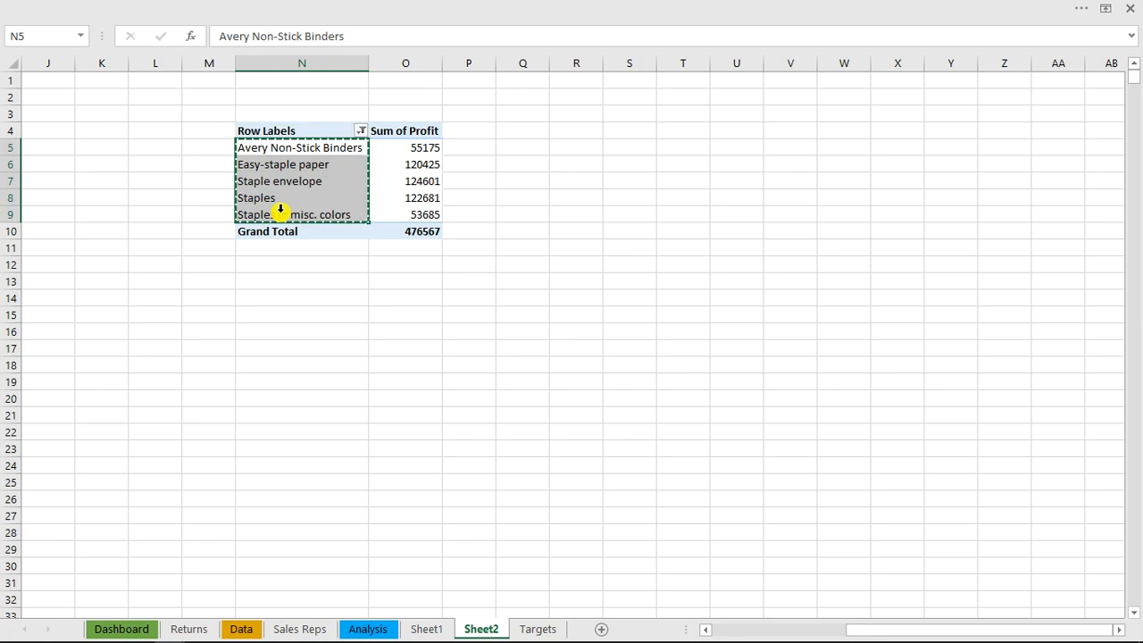
click(576, 147)
right_click(575, 146)
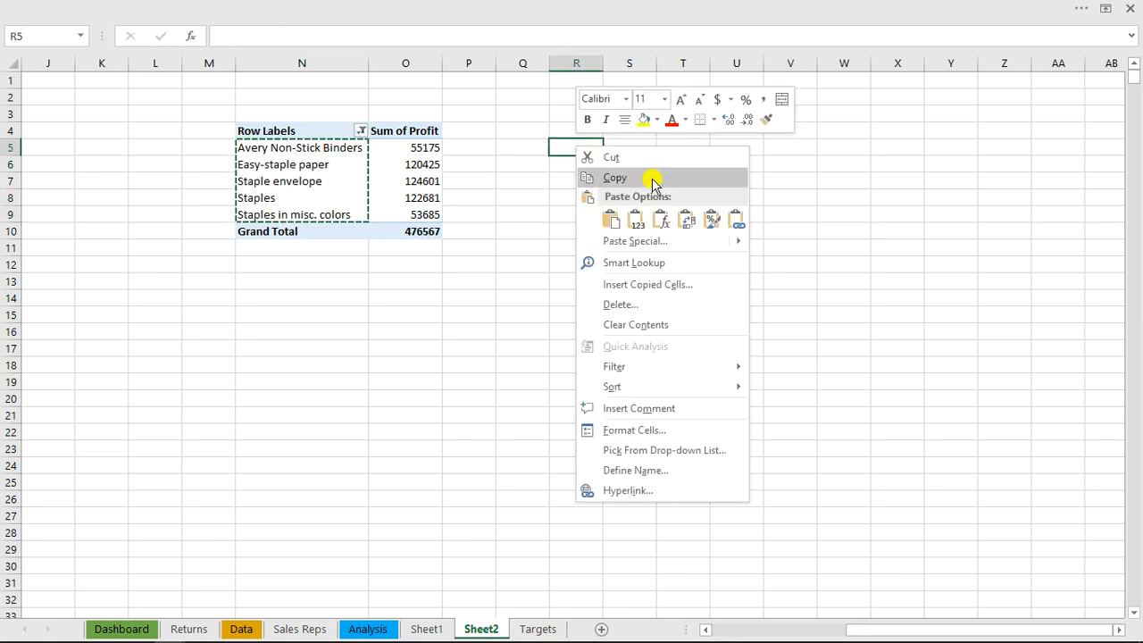
click(738, 222)
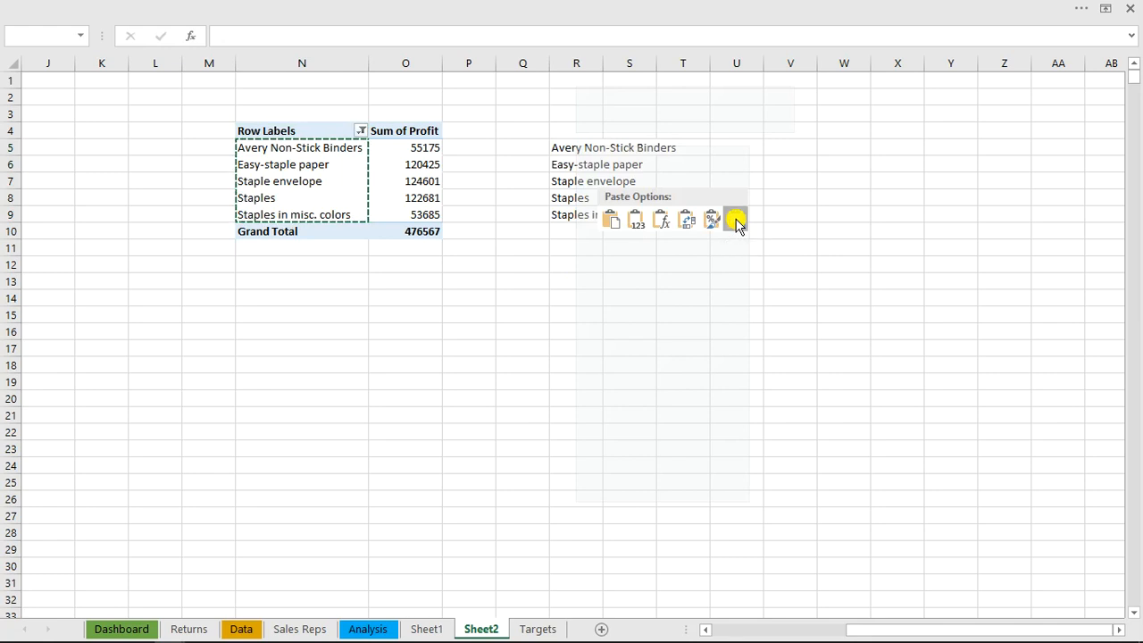
double_click(605, 61)
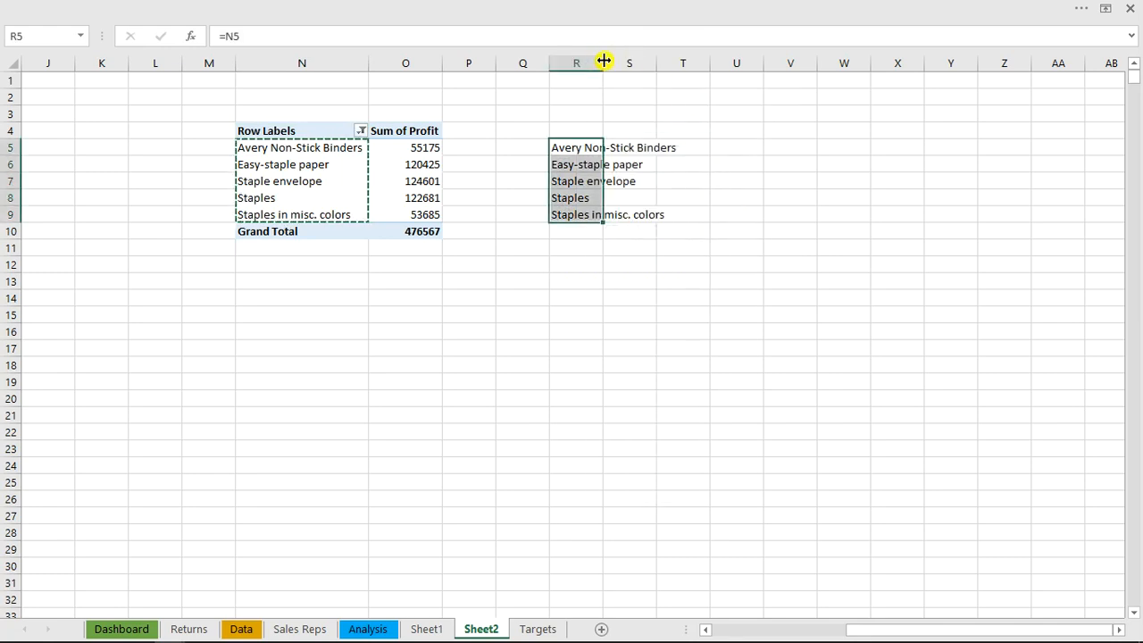
double_click(605, 61)
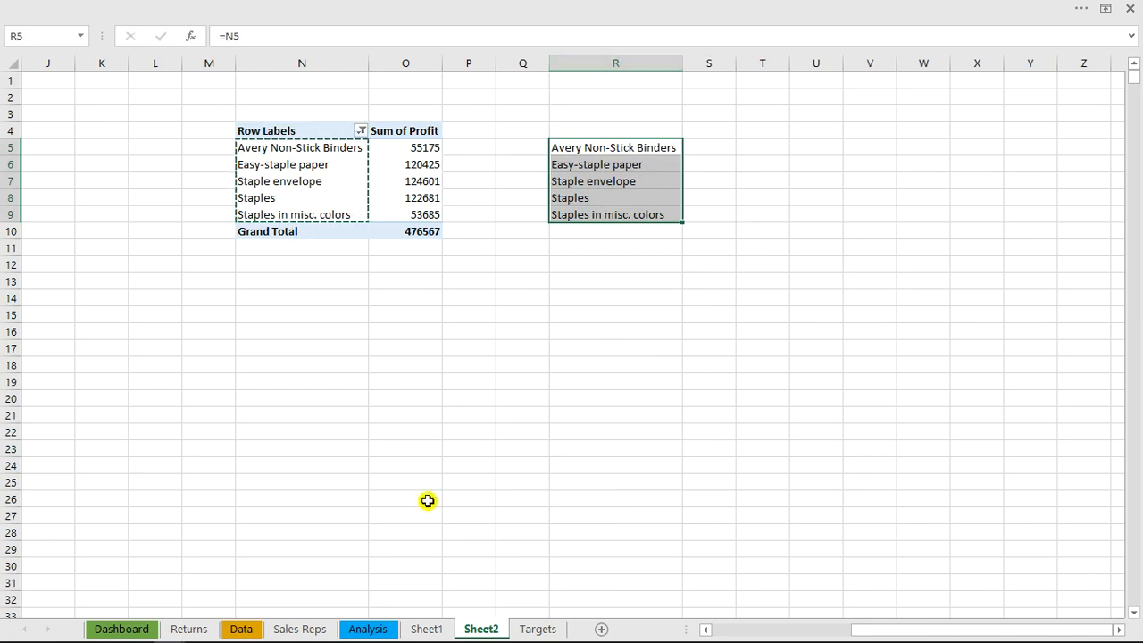
click(380, 629)
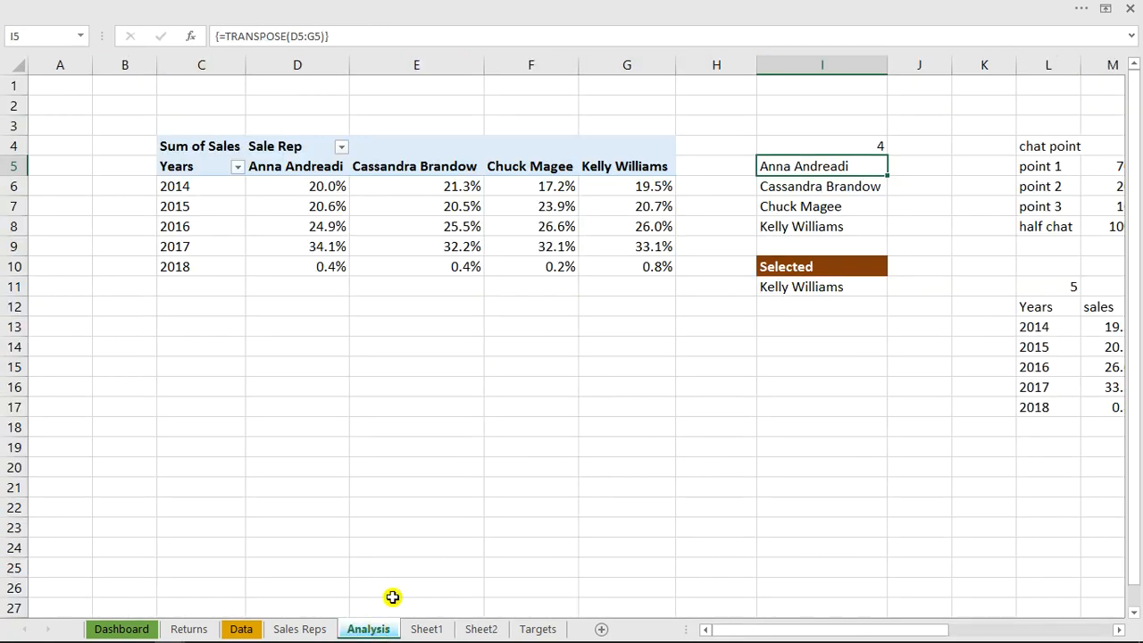
click(873, 147)
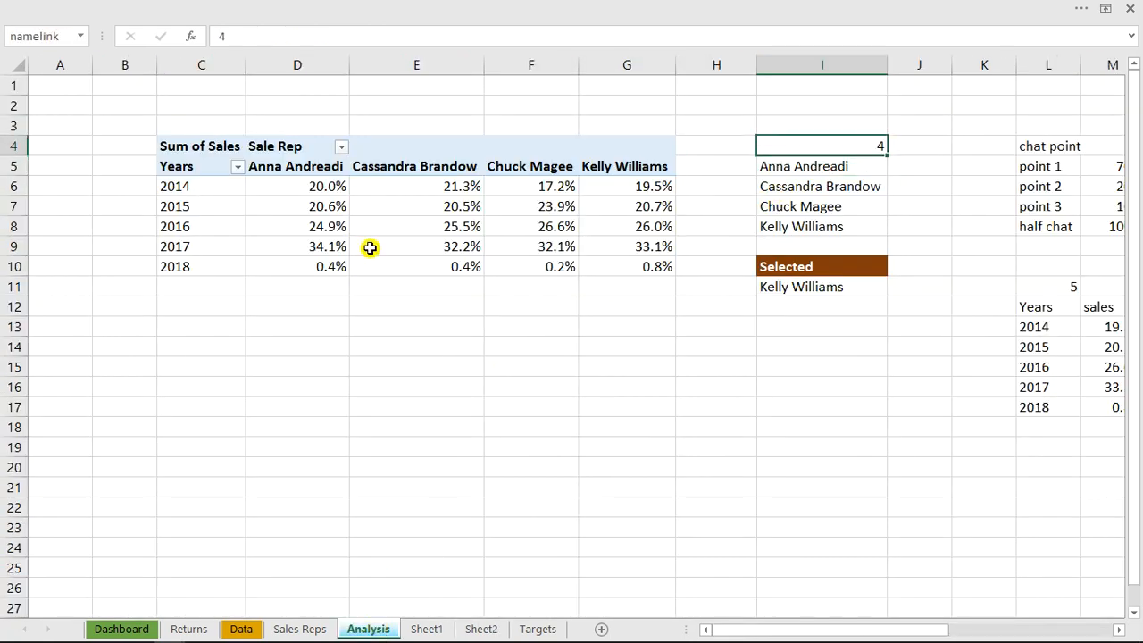
click(432, 631)
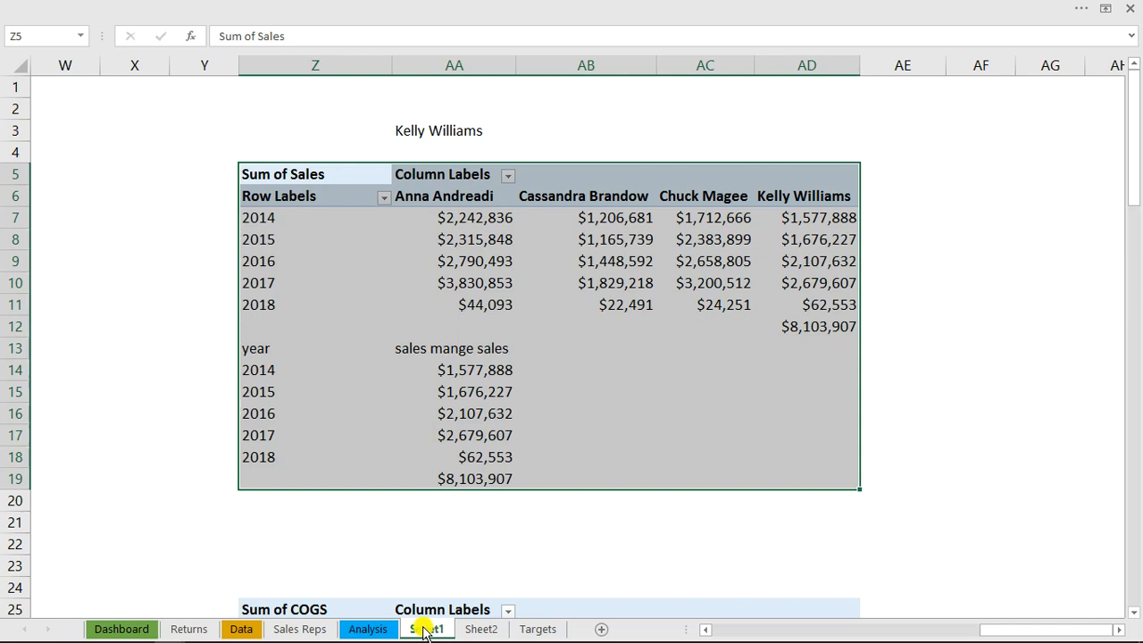
click(390, 631)
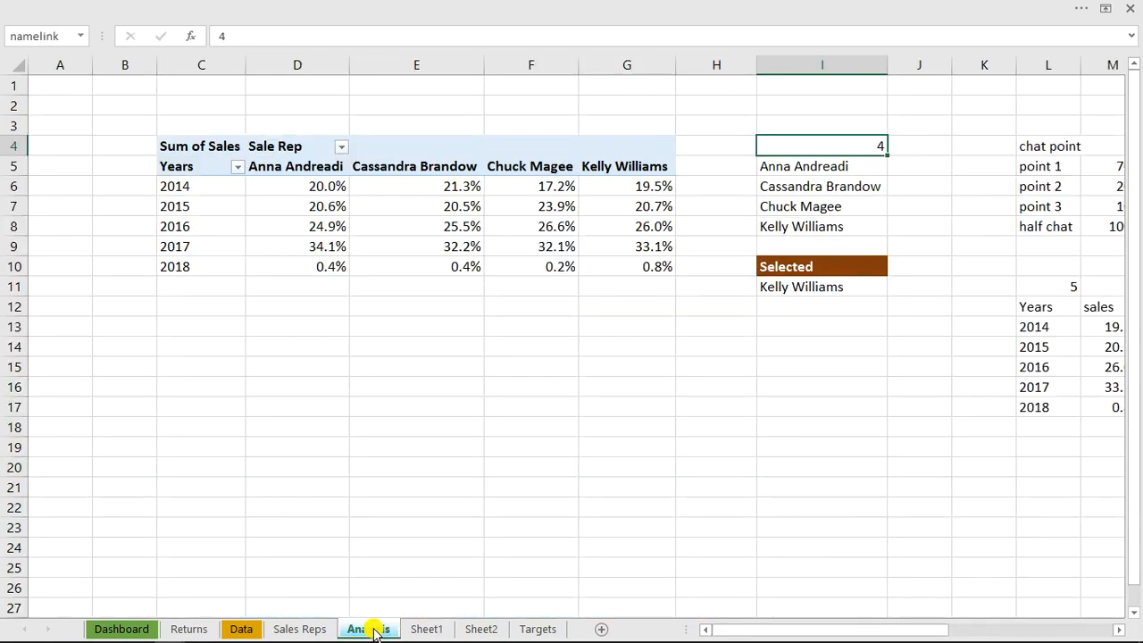
click(480, 628)
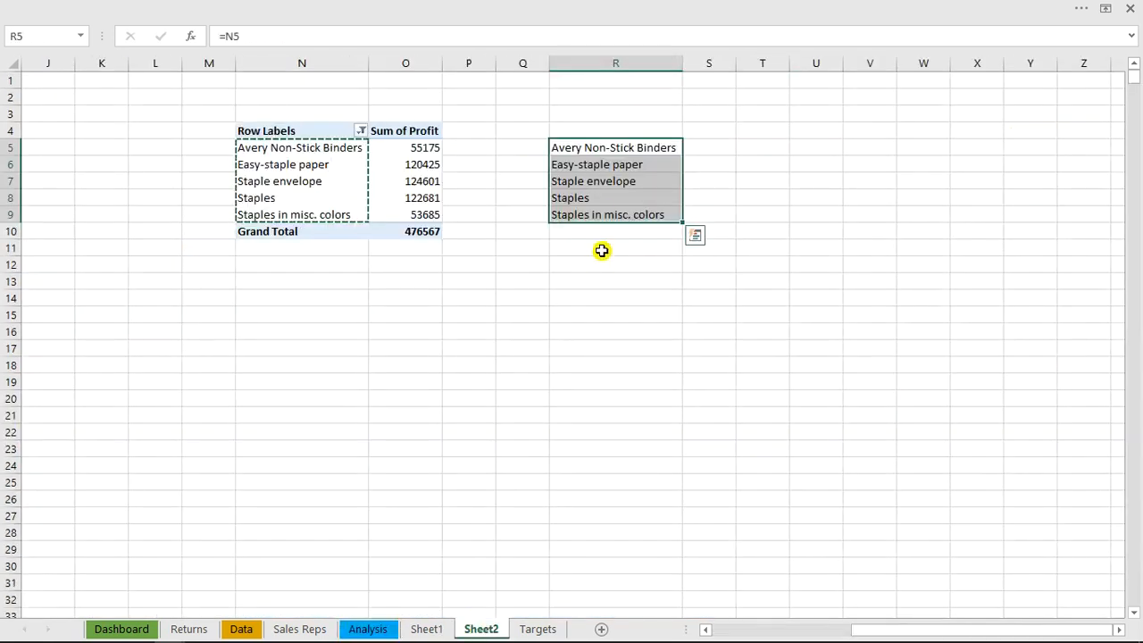
Clear the linked product names from R5:R9
click(604, 149)
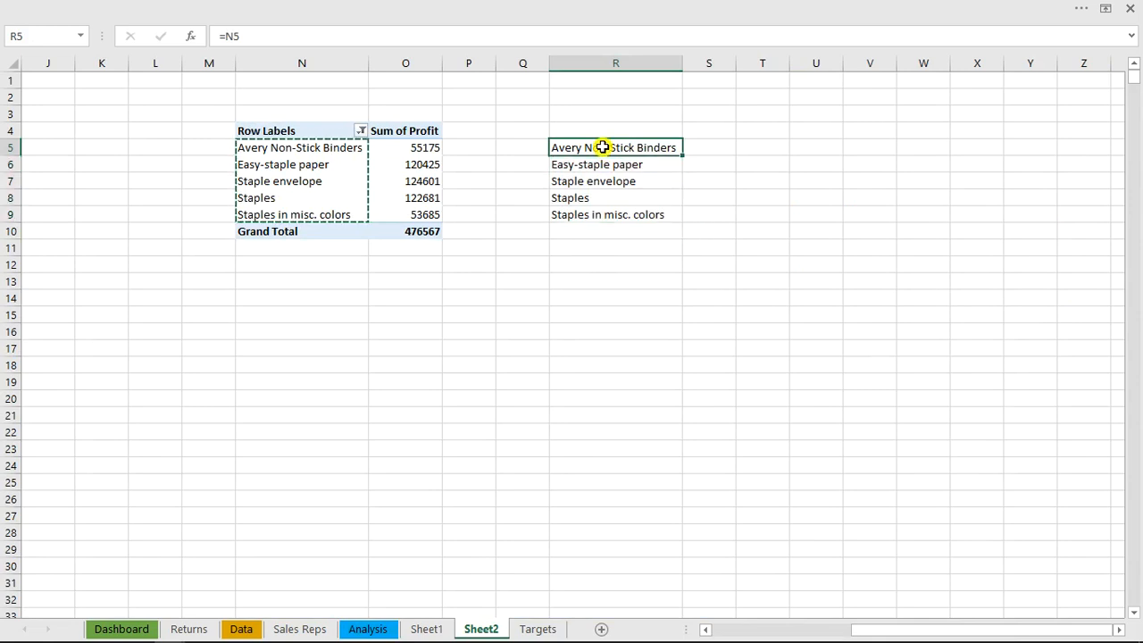
drag(604, 149, 603, 216)
key(ctrl+v)
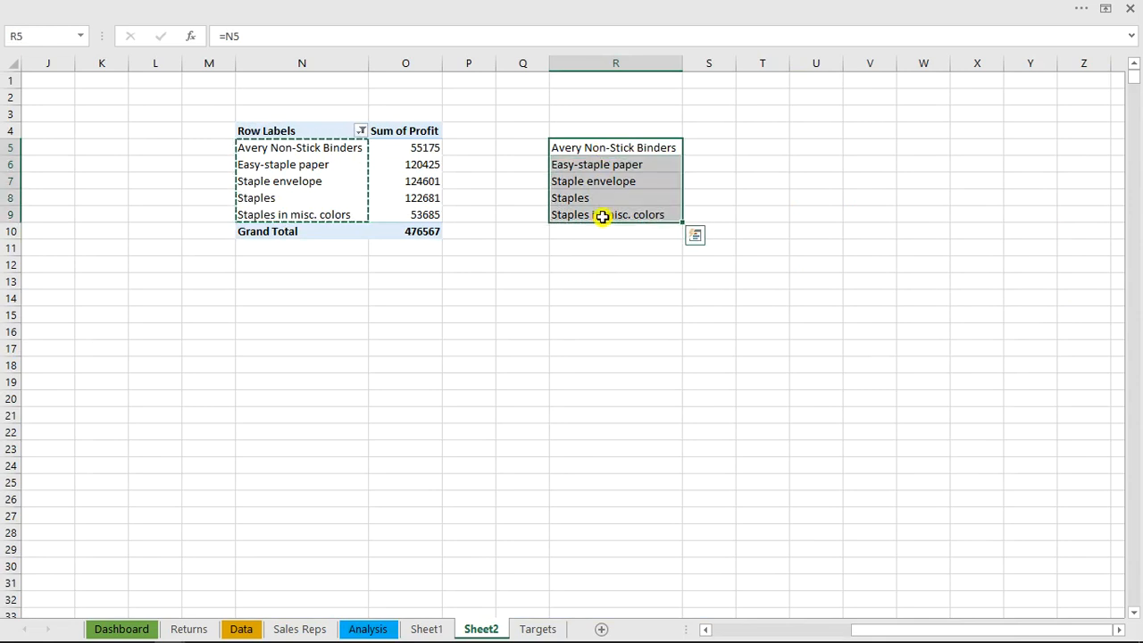
Reopen the PivotTable's field list and add Sale Rep as the column field of the top-product profit table
click(412, 181)
click(386, 143)
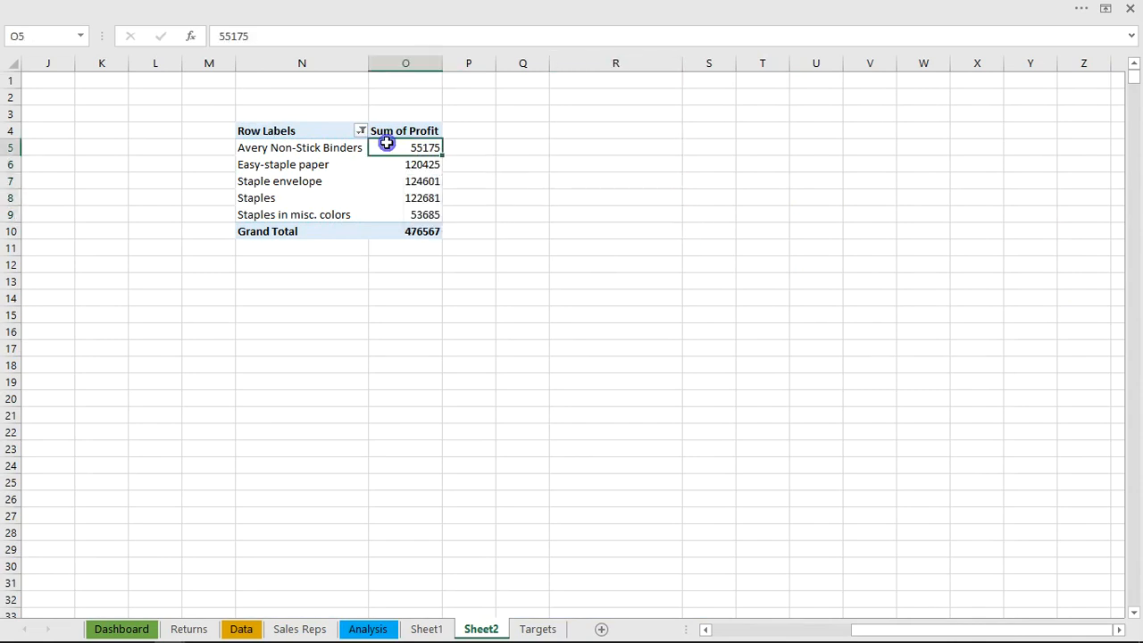
right_click(386, 143)
click(470, 386)
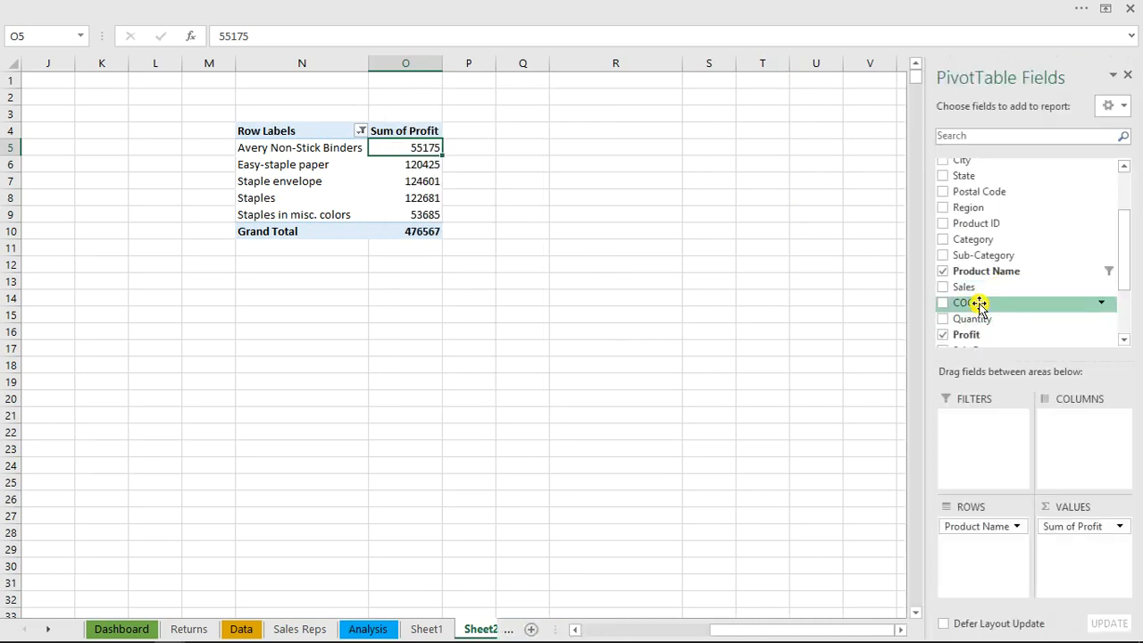
drag(1125, 255, 1126, 285)
drag(990, 284, 1076, 440)
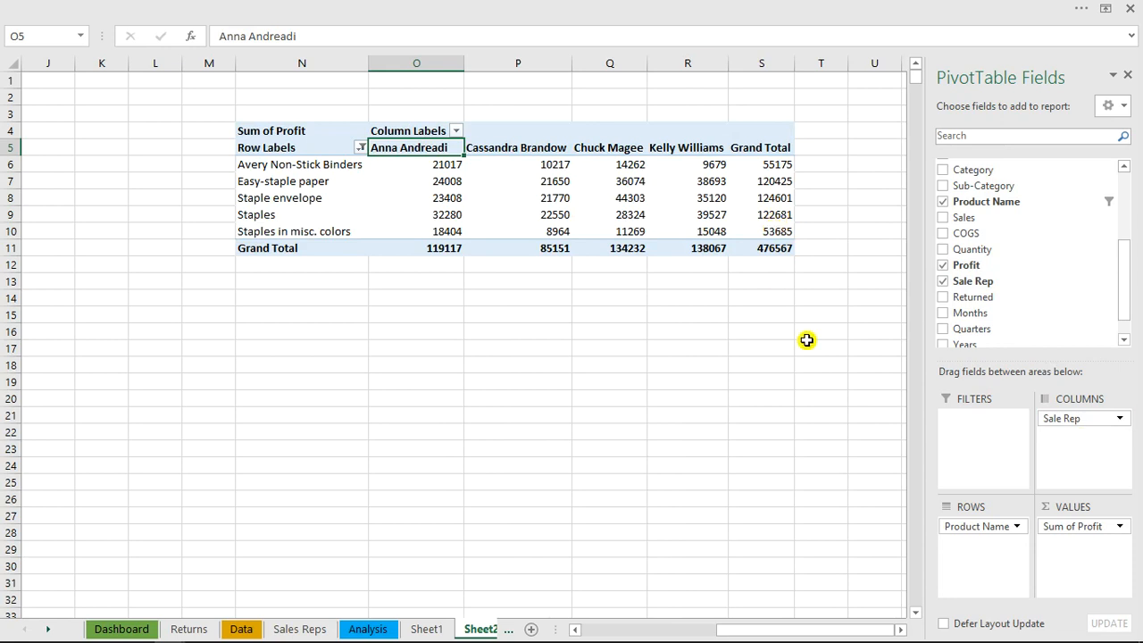
Copy the product names in N6:N10, paste them as links starting at U5, and fit column U to their width
click(845, 204)
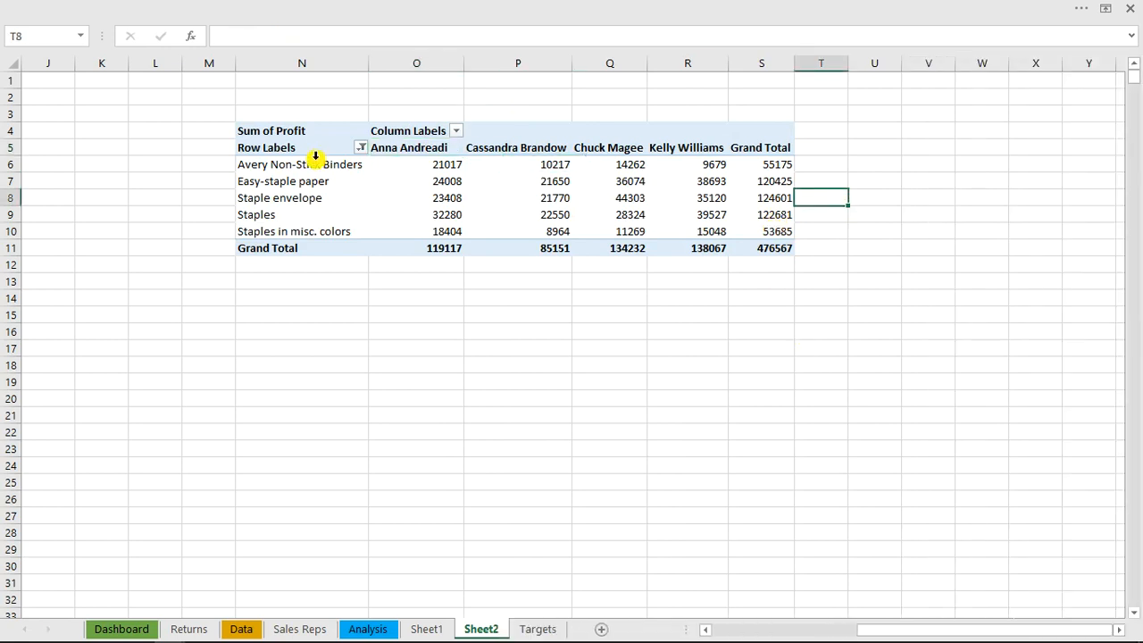
drag(314, 165, 313, 228)
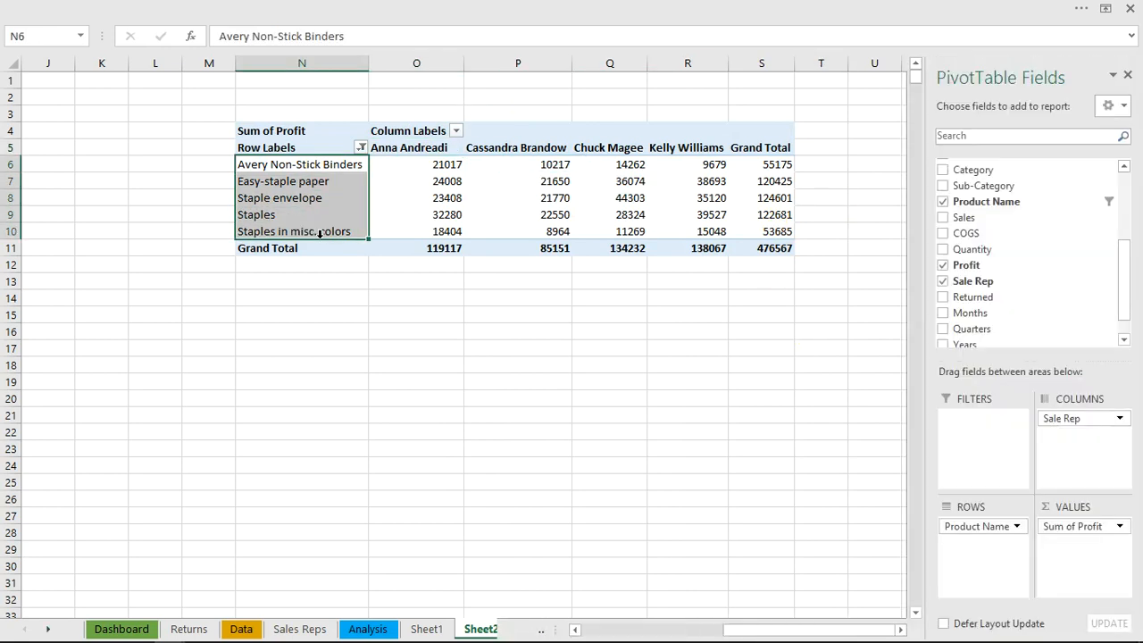
key(ctrl+c)
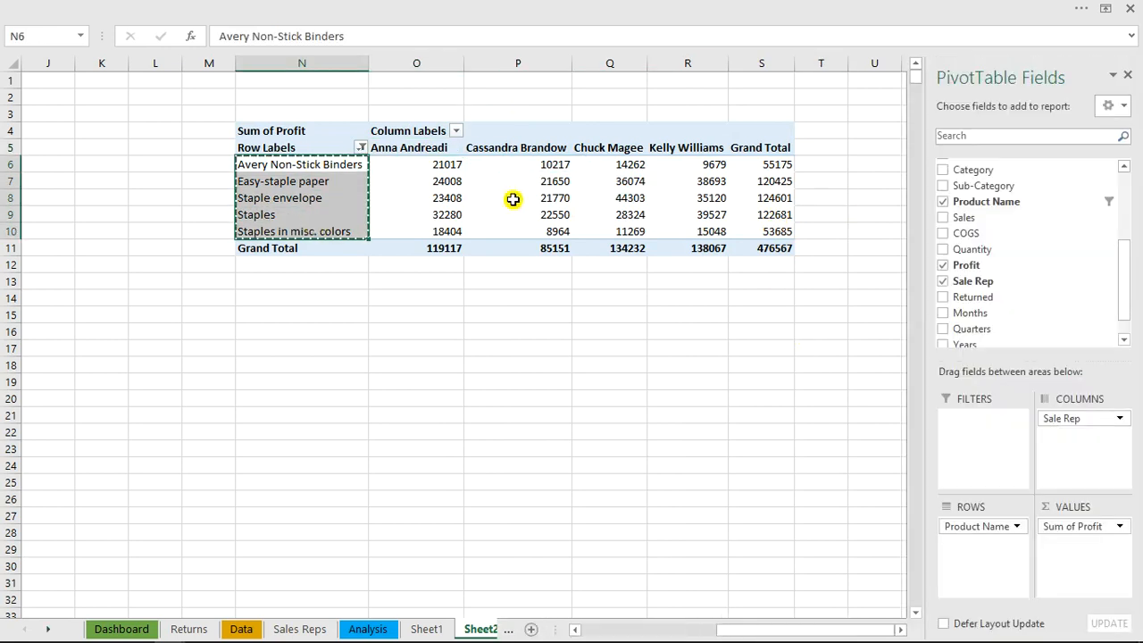
click(873, 147)
right_click(874, 147)
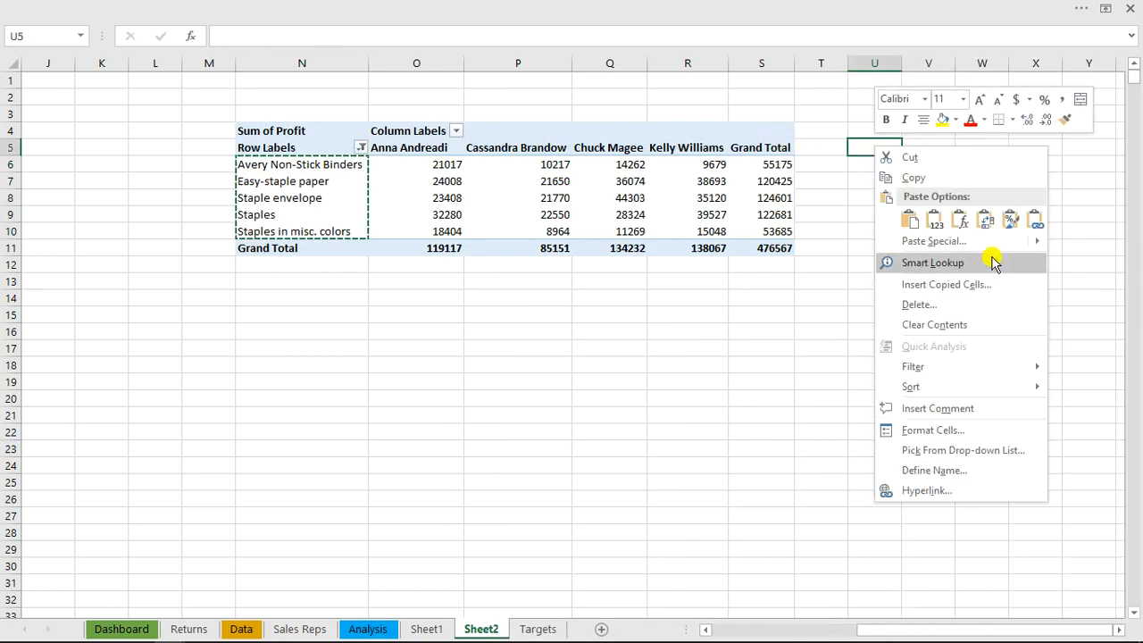
click(1036, 222)
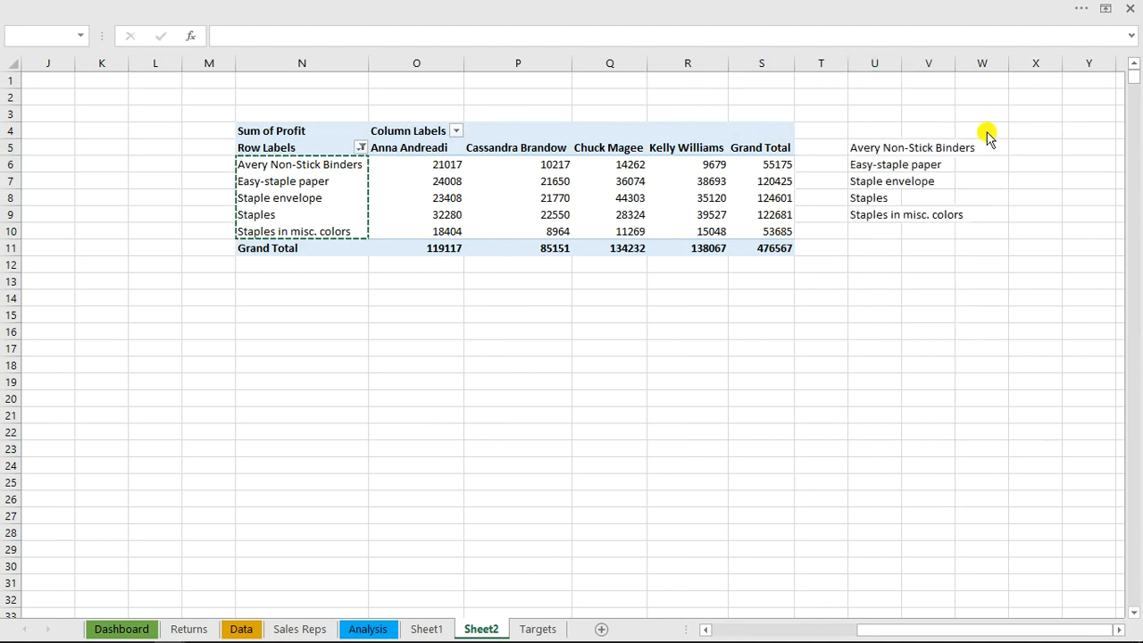
drag(902, 65, 902, 65)
double_click(902, 66)
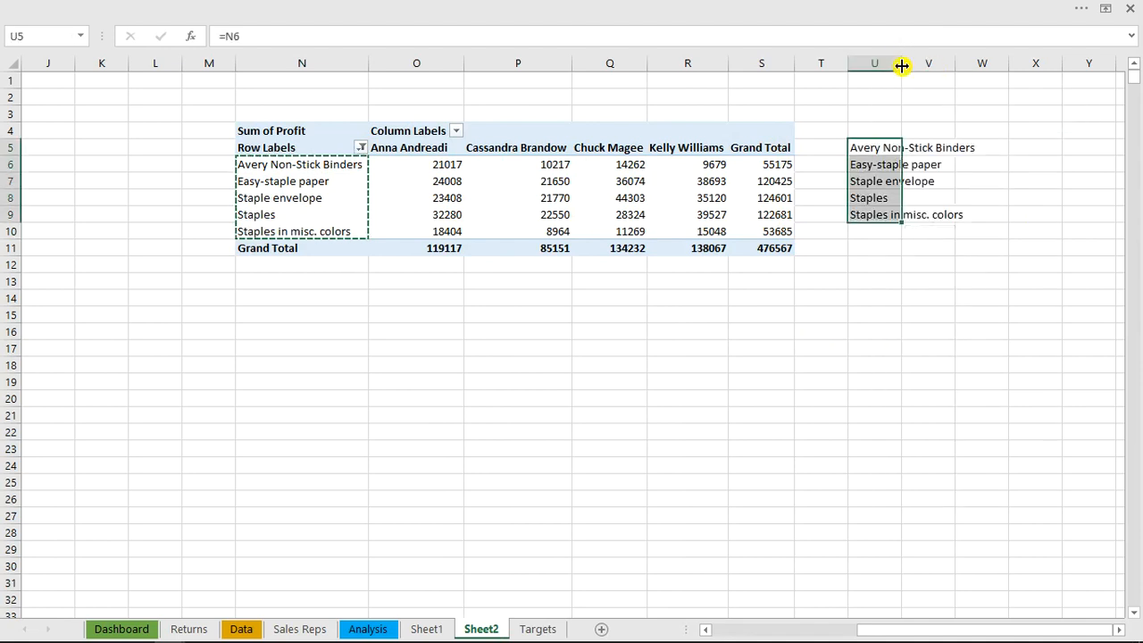
click(994, 153)
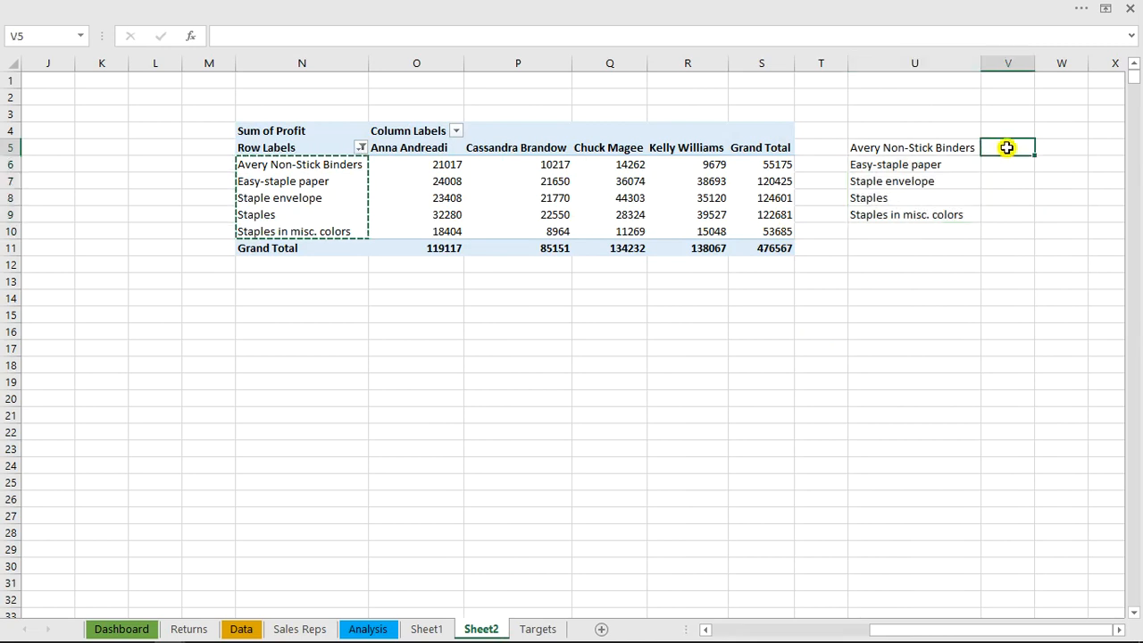
Move the linked product names from U5:U9 to the cells starting at N17, below the PivotTable
drag(926, 148, 917, 217)
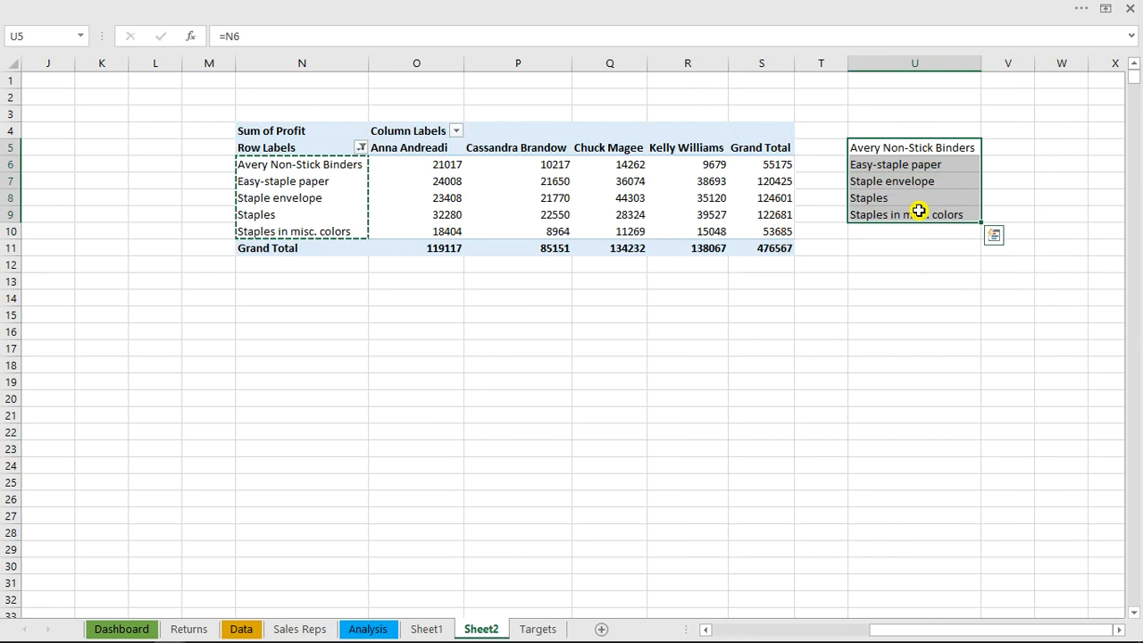
key(ctrl+c)
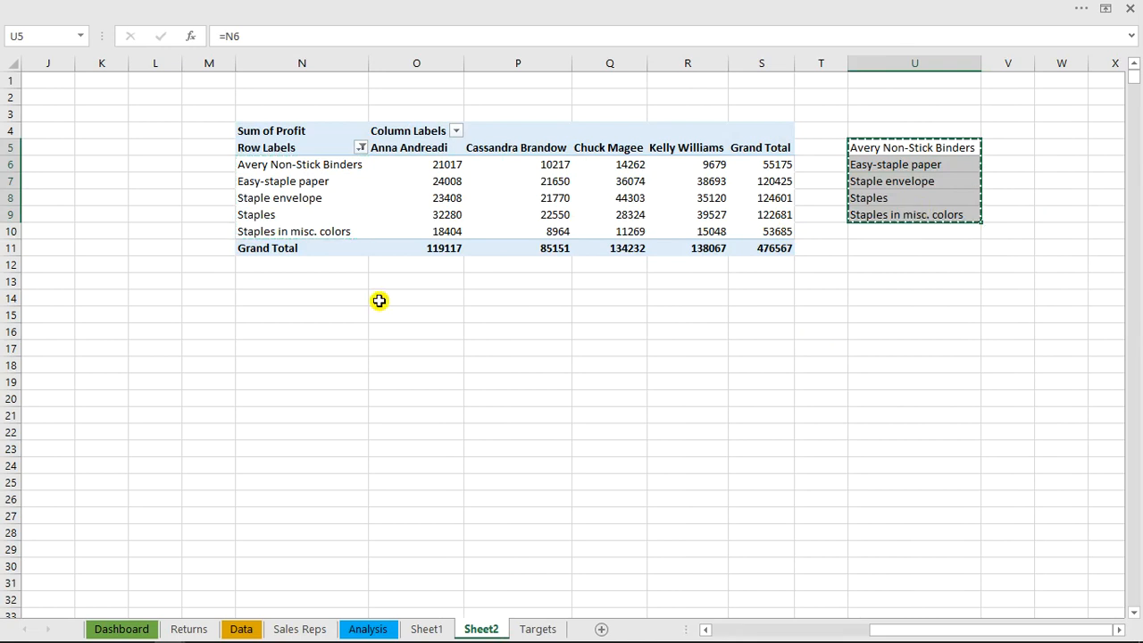
click(265, 350)
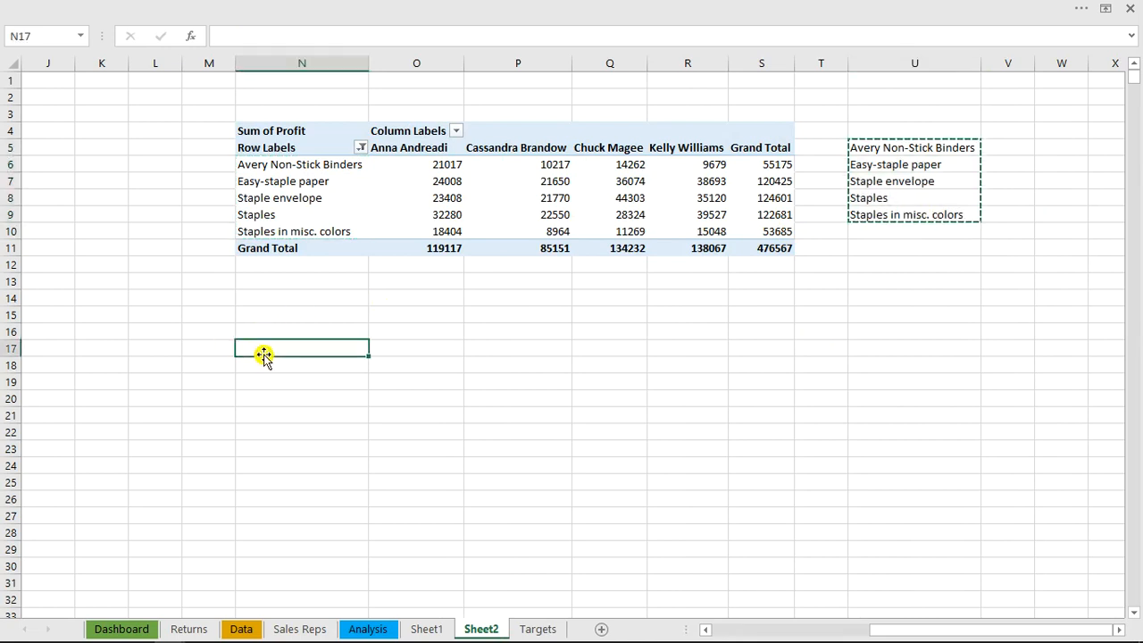
right_click(270, 350)
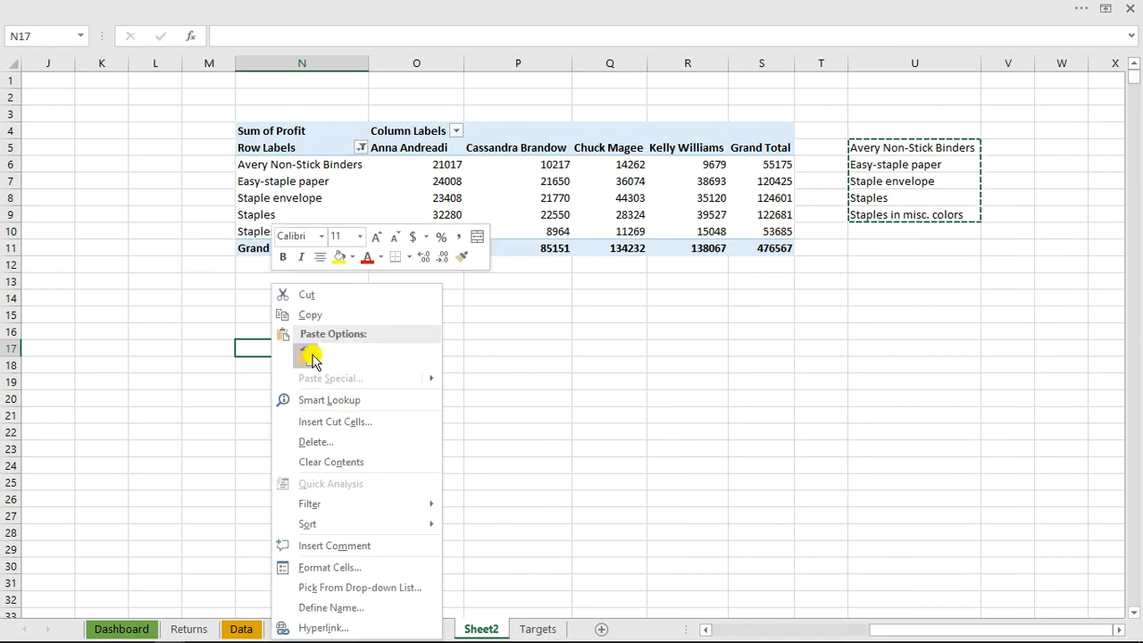
click(310, 356)
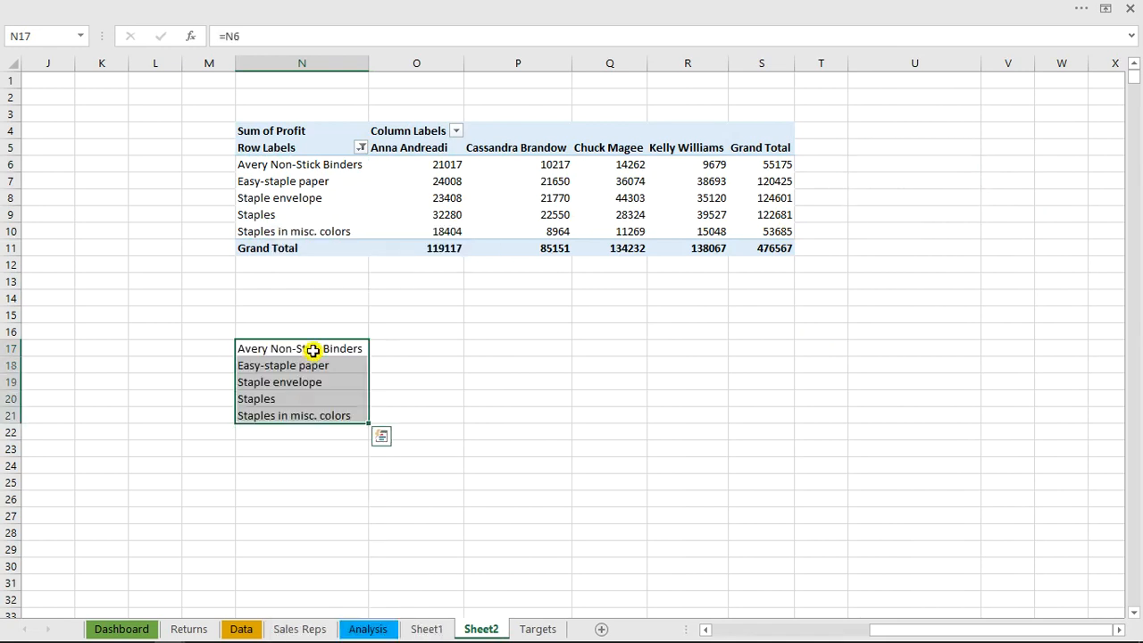
key(shift+Up)
double_click(313, 351)
click(399, 365)
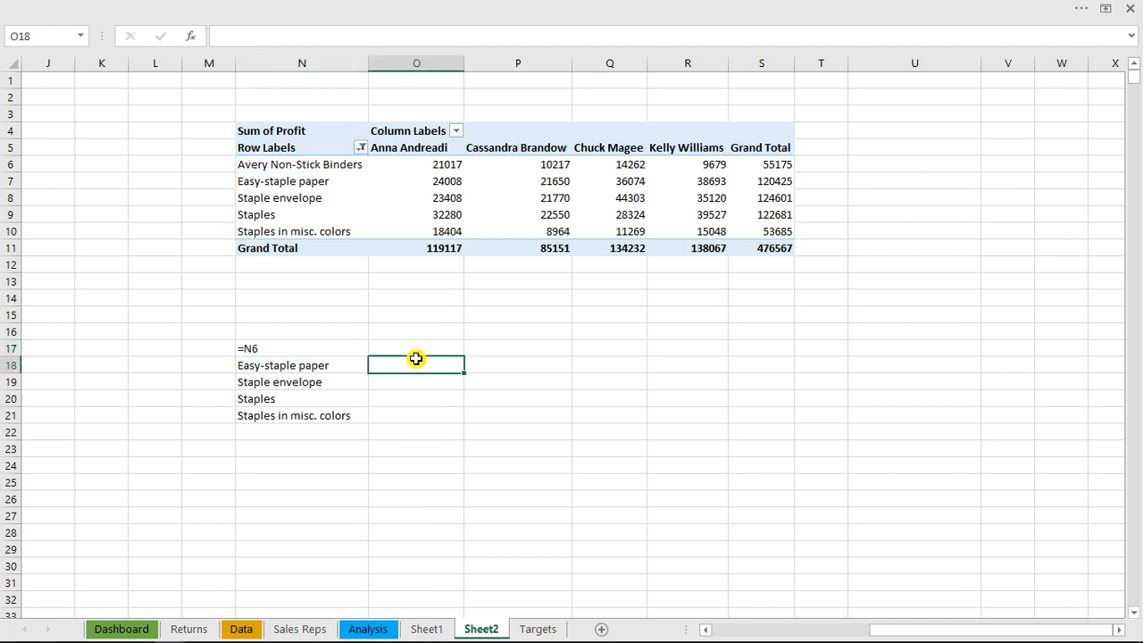
key(ctrl+z)
Enter =OFFSET(N6,0,namelink) in O17 and fill it down to O21 beside the linked product names
click(397, 349)
text(=off)
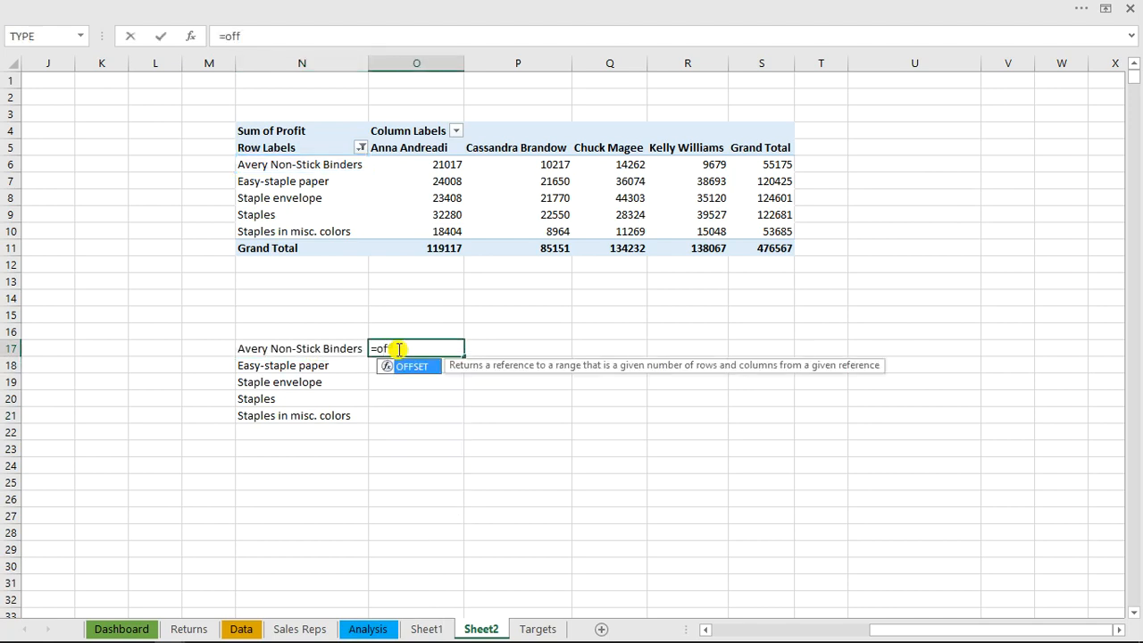
key(Tab)
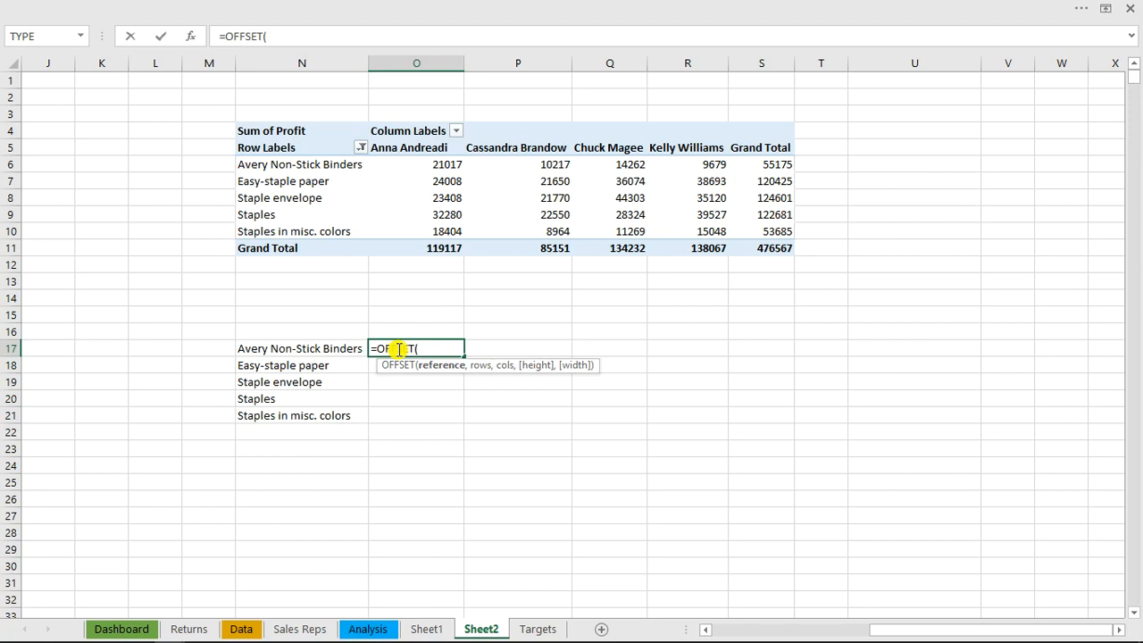
click(282, 167)
text(,)
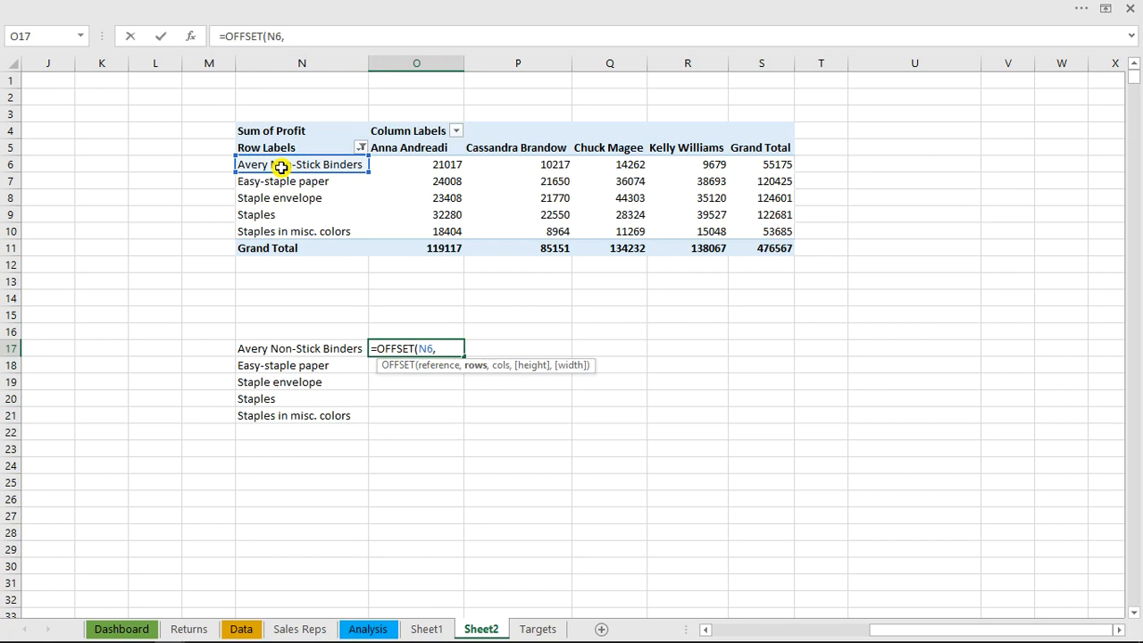
text(0,)
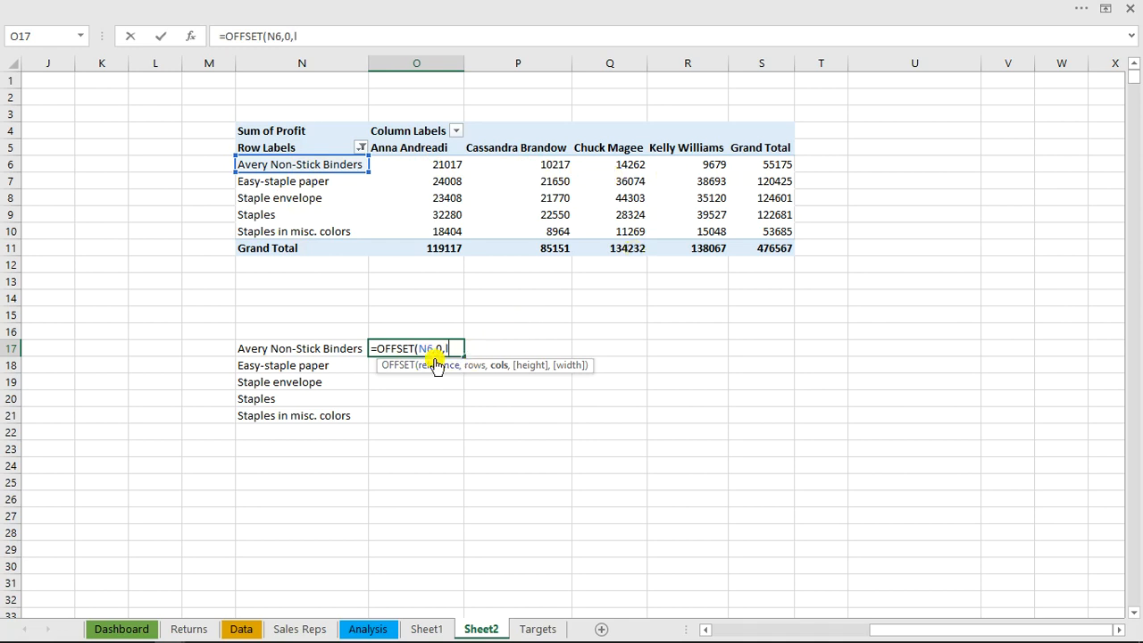
text(in)
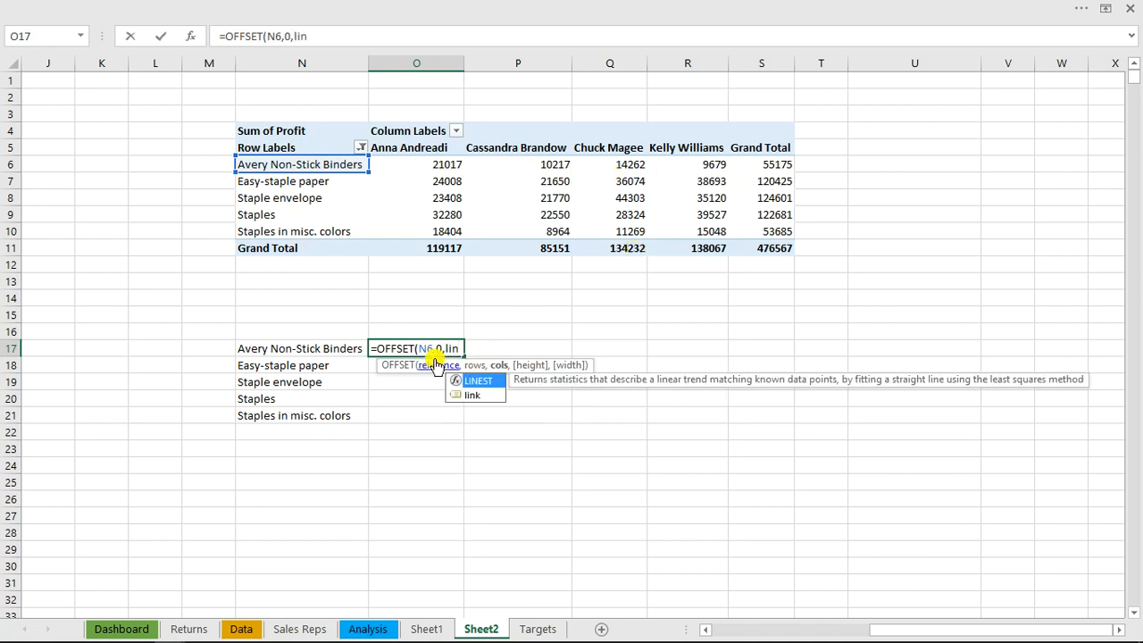
key(BackSpace)
key(BackSpace)
key(BackSpace)
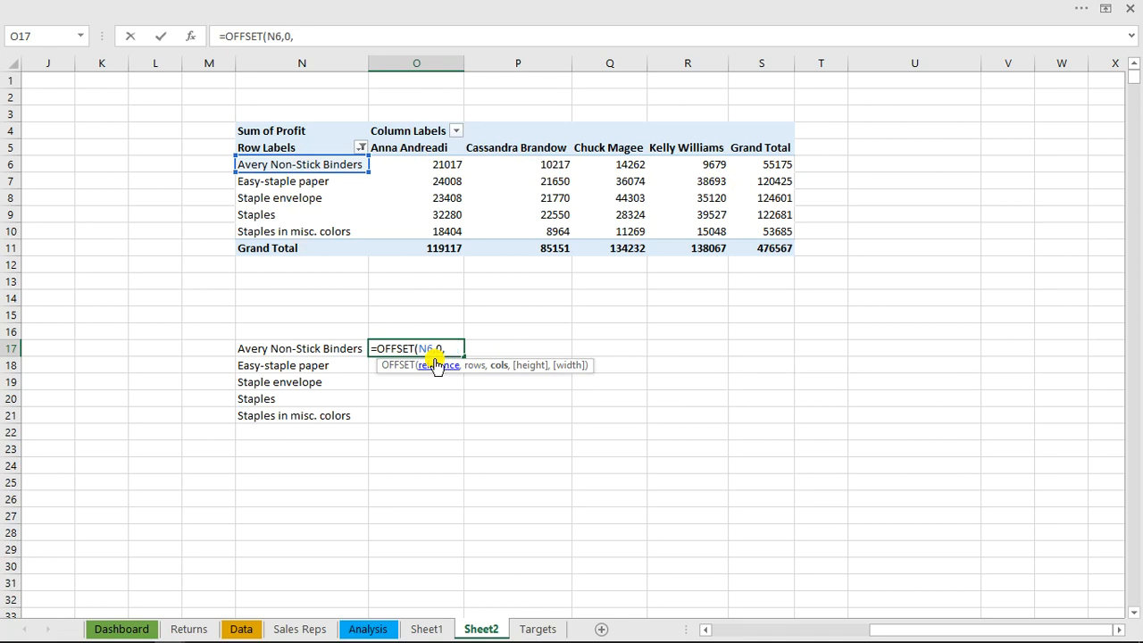
text(nam)
key(Tab)
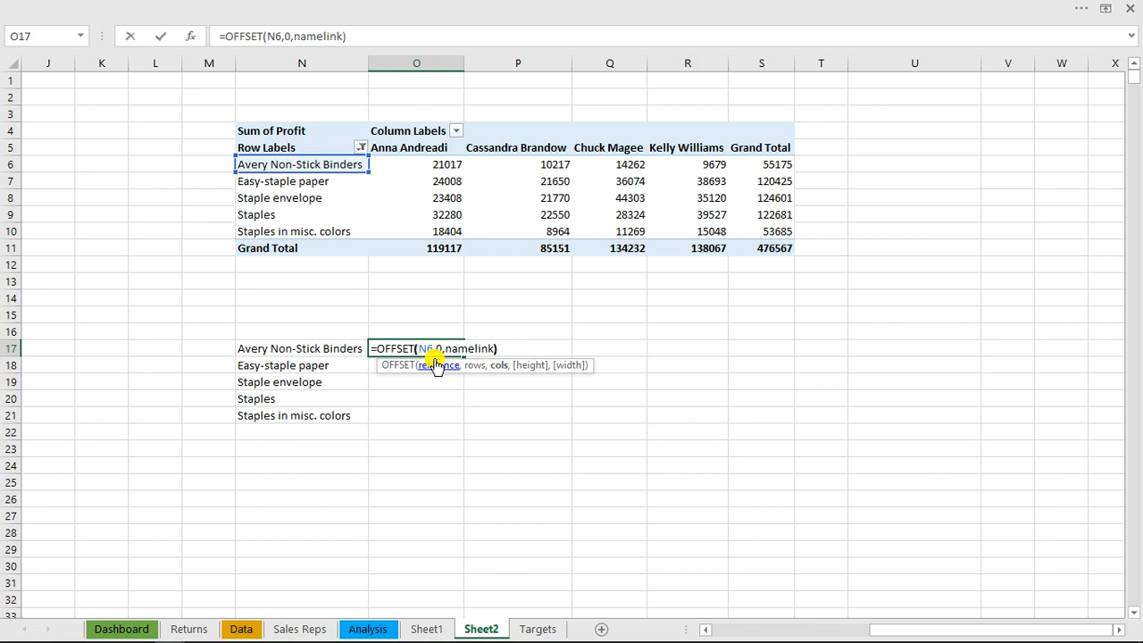
key(ctrl+Return)
key(Return)
click(447, 348)
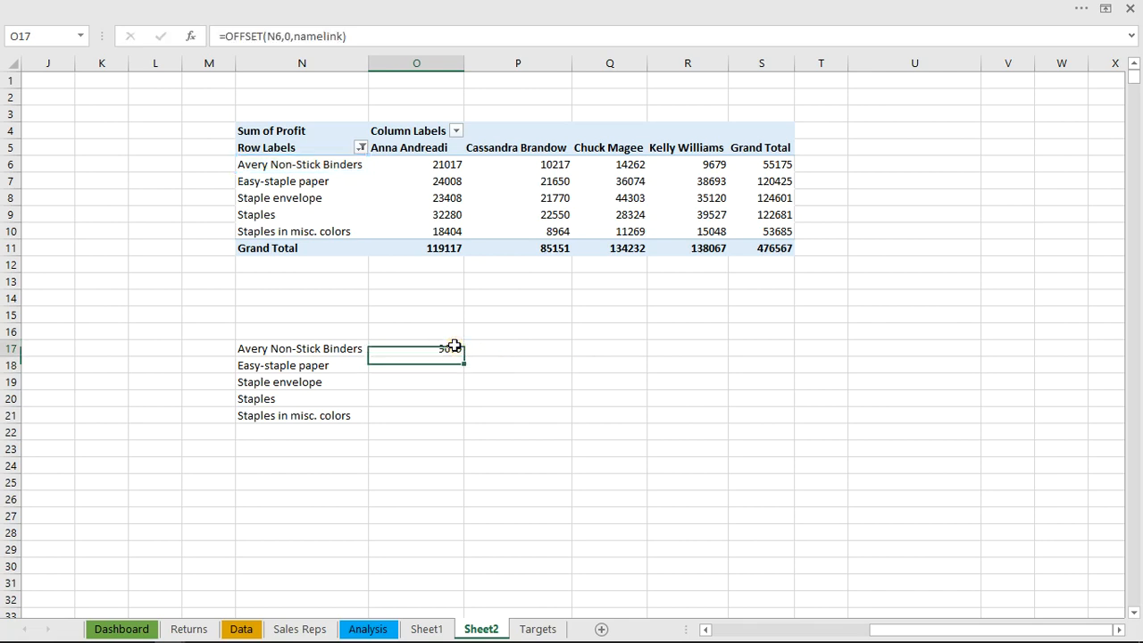
double_click(465, 357)
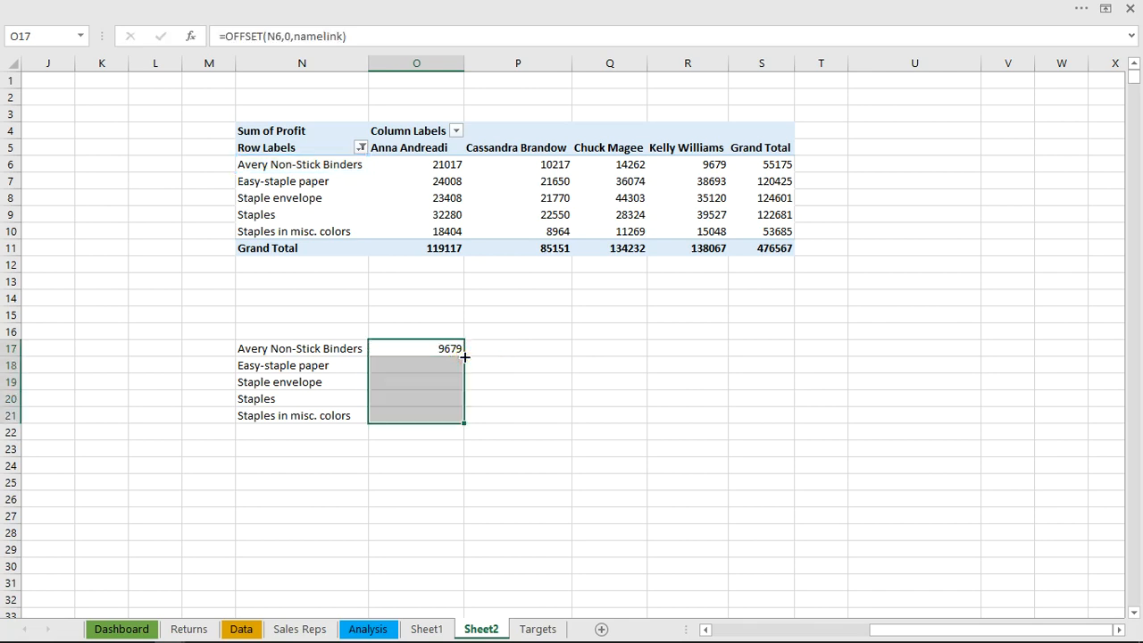
Enter =namelink in O16, above the OFFSET profit values
click(415, 327)
text(=name)
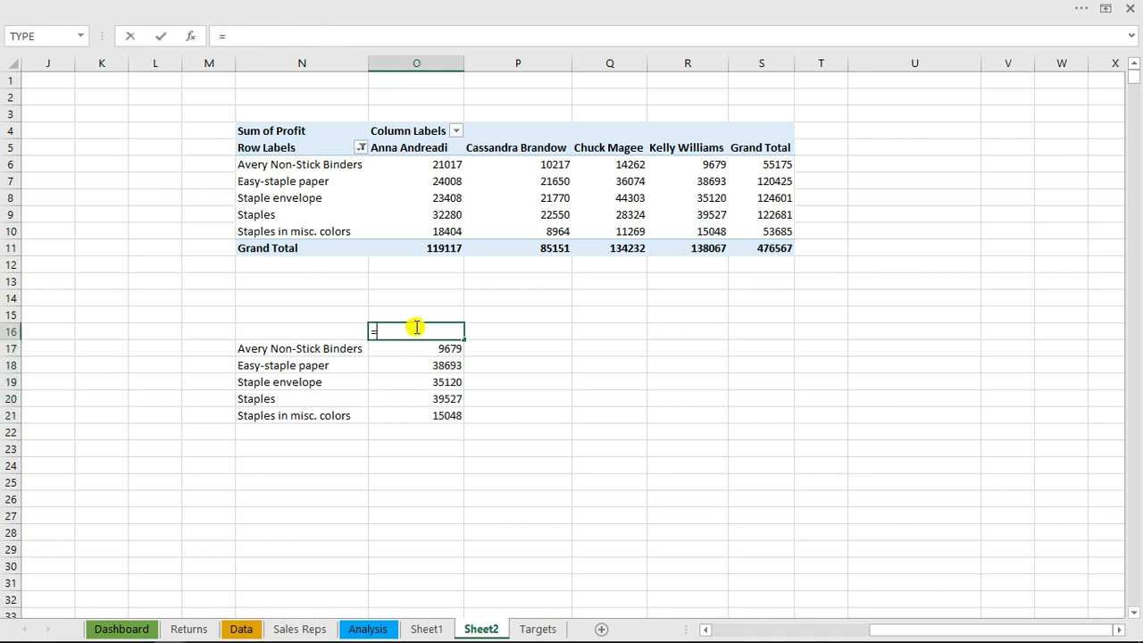
key(Tab)
key(Return)
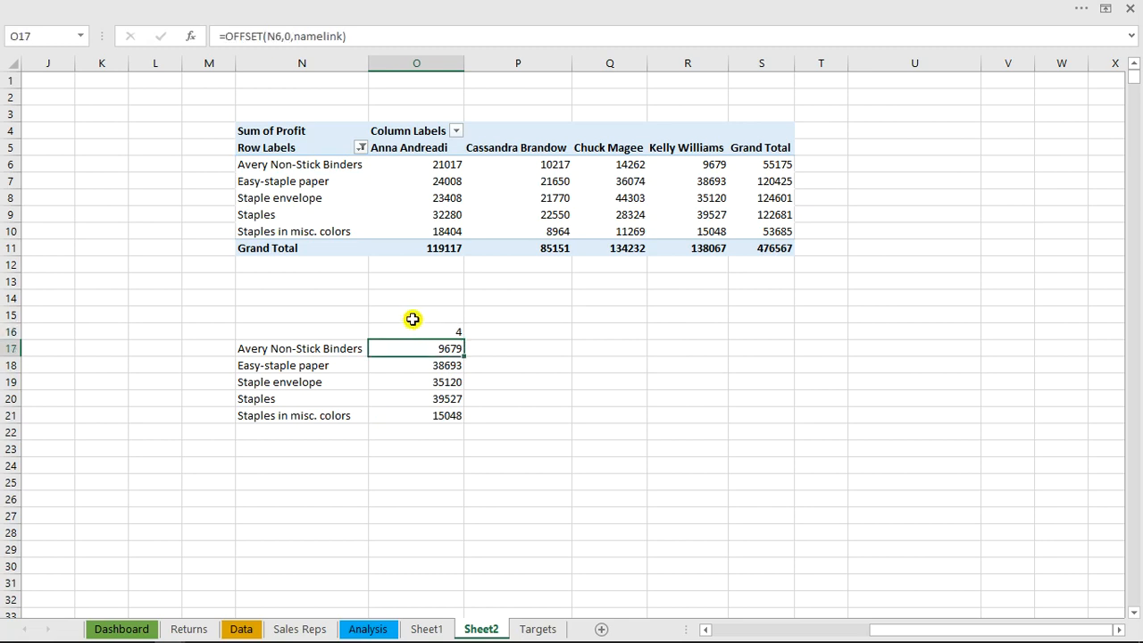
Check the name link and selected-name cells on the Analysis sheet, and compare Sheet2's OFFSET values with the selected rep's PivotTable column
click(413, 319)
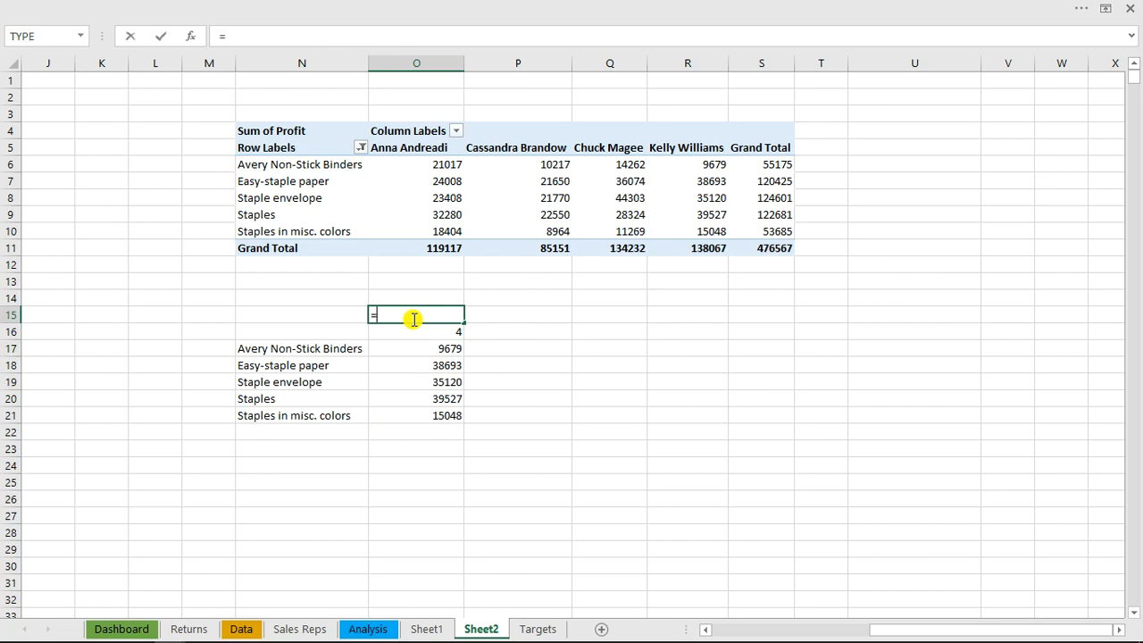
key(Escape)
click(366, 629)
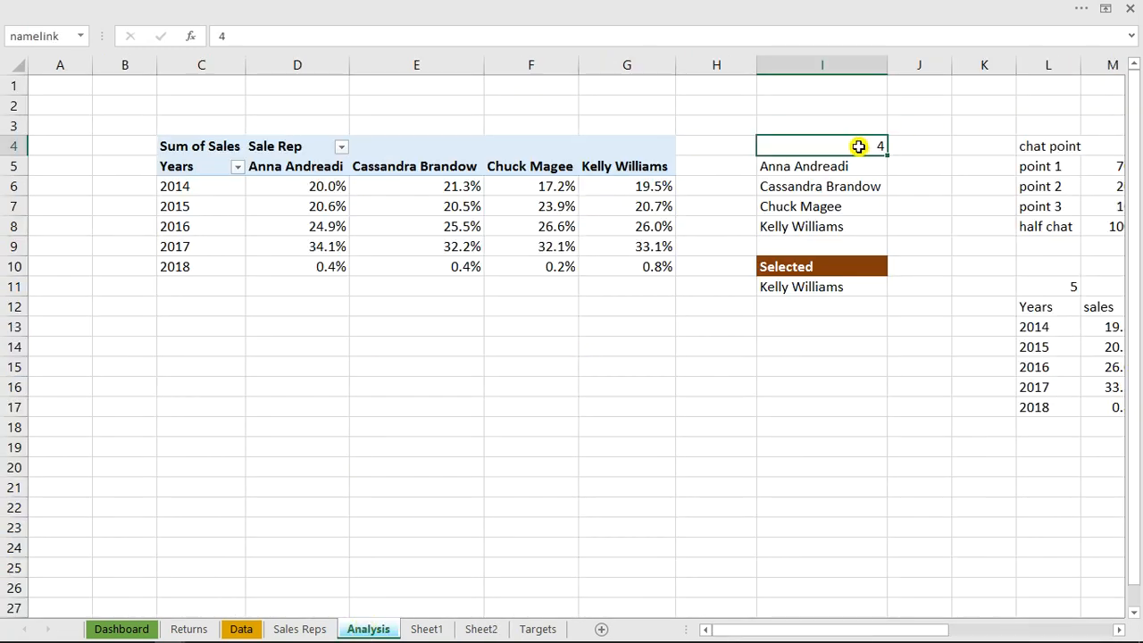
click(793, 292)
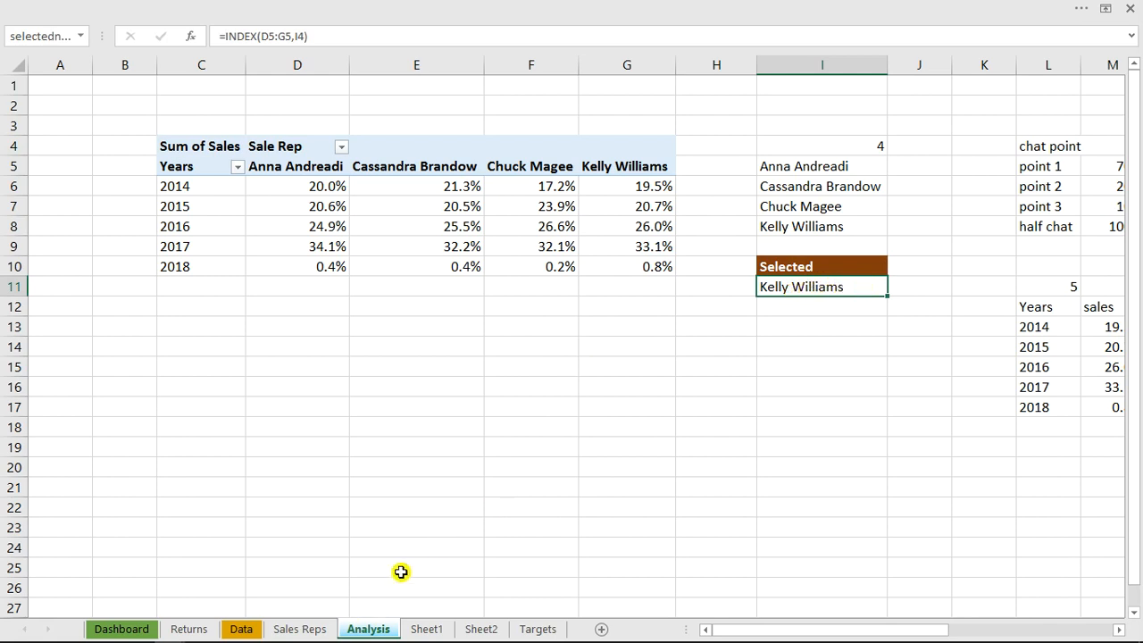
click(476, 630)
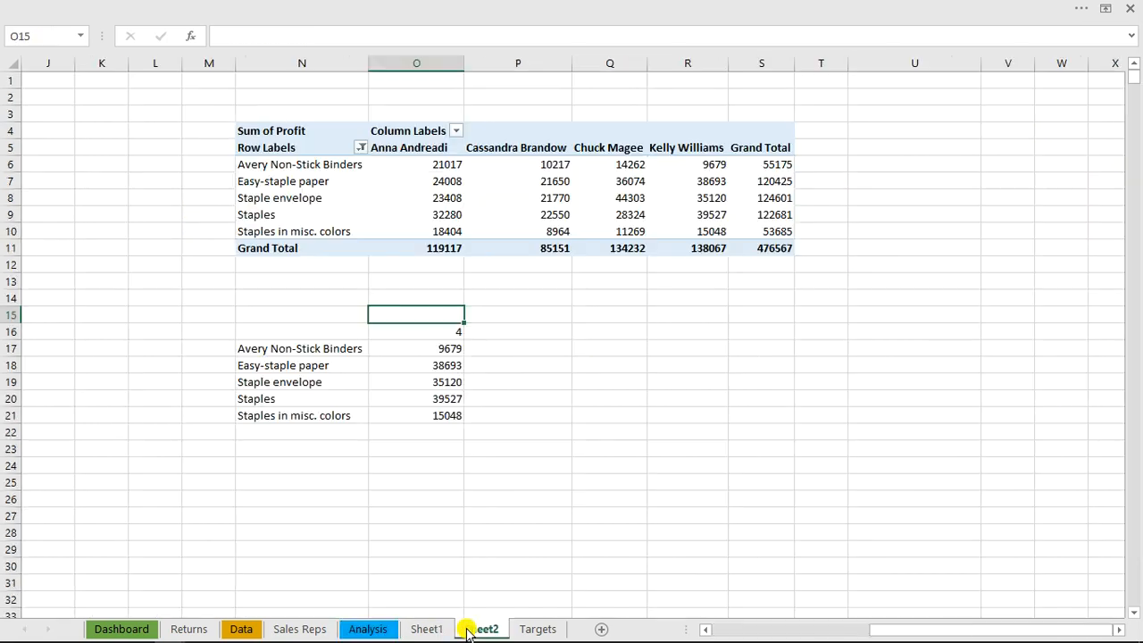
click(444, 347)
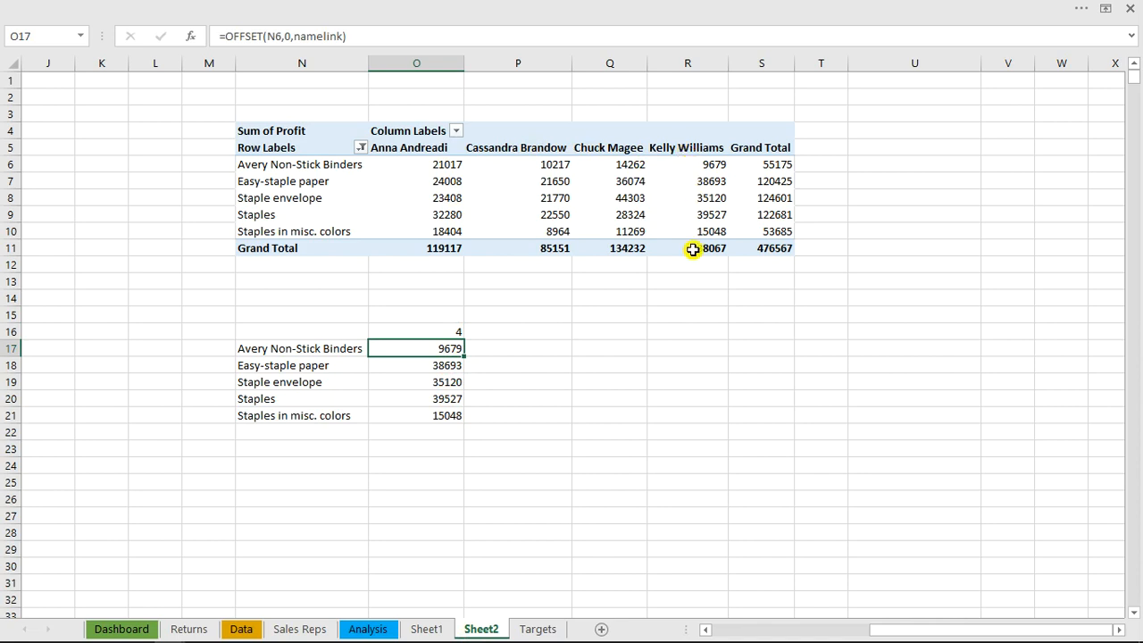
click(720, 217)
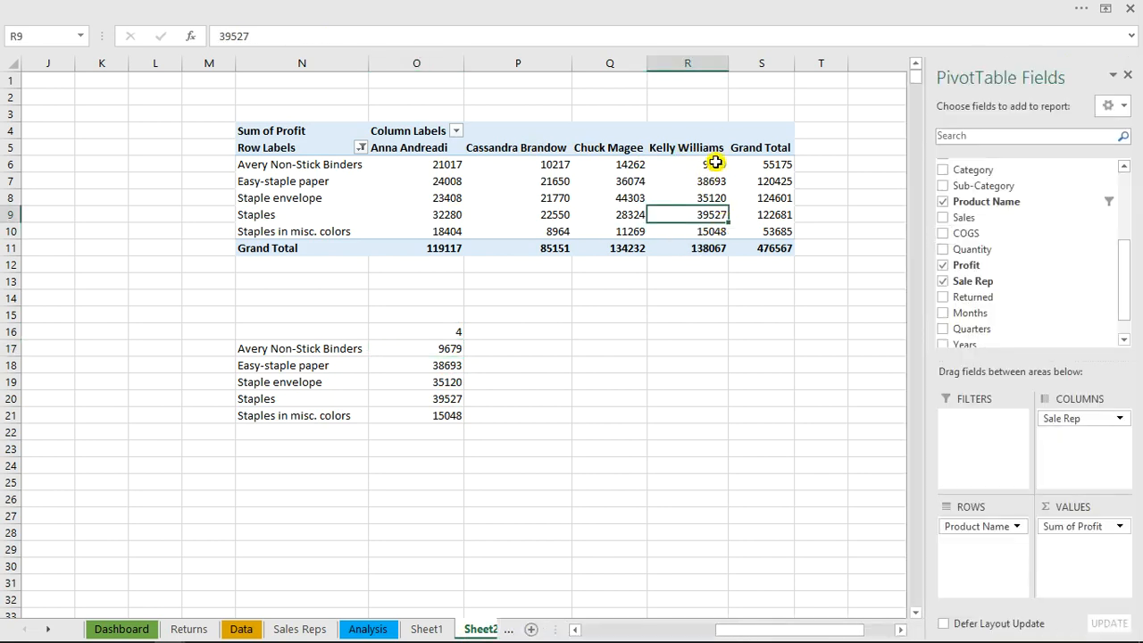
click(714, 165)
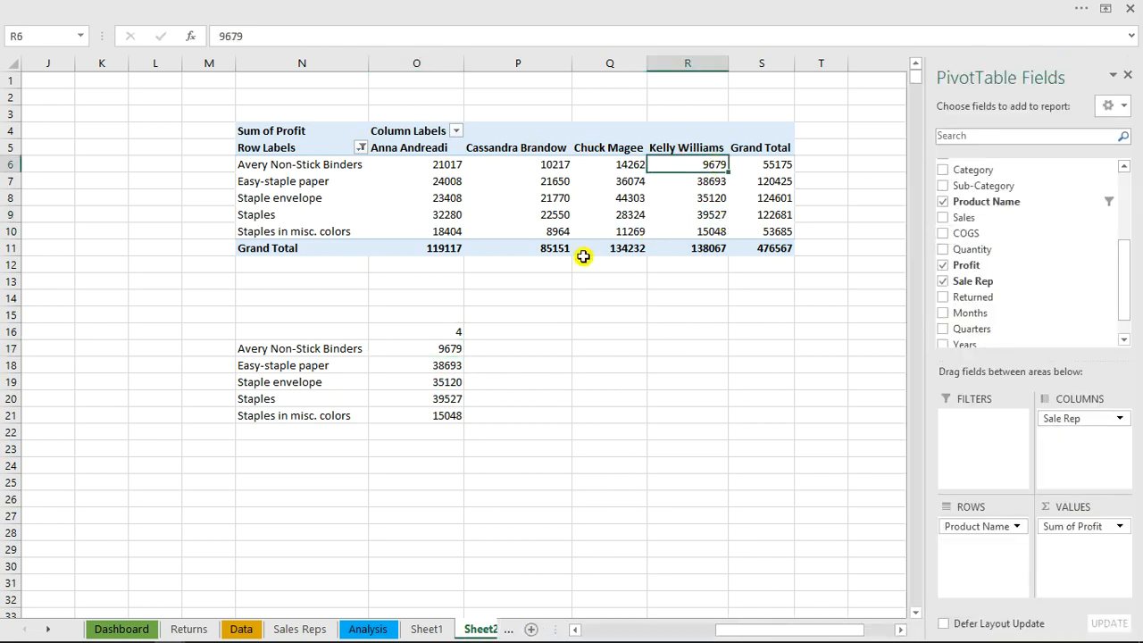
click(449, 350)
click(450, 332)
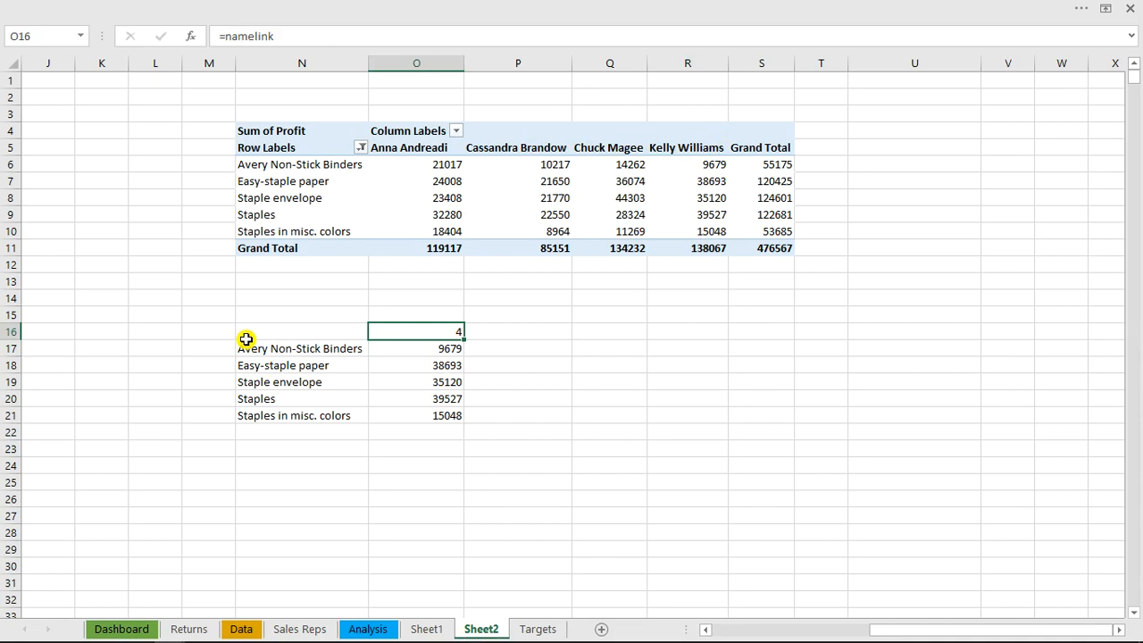
Increase the height of rows 17 to 21, which hold the linked product names and profits
drag(251, 350, 436, 412)
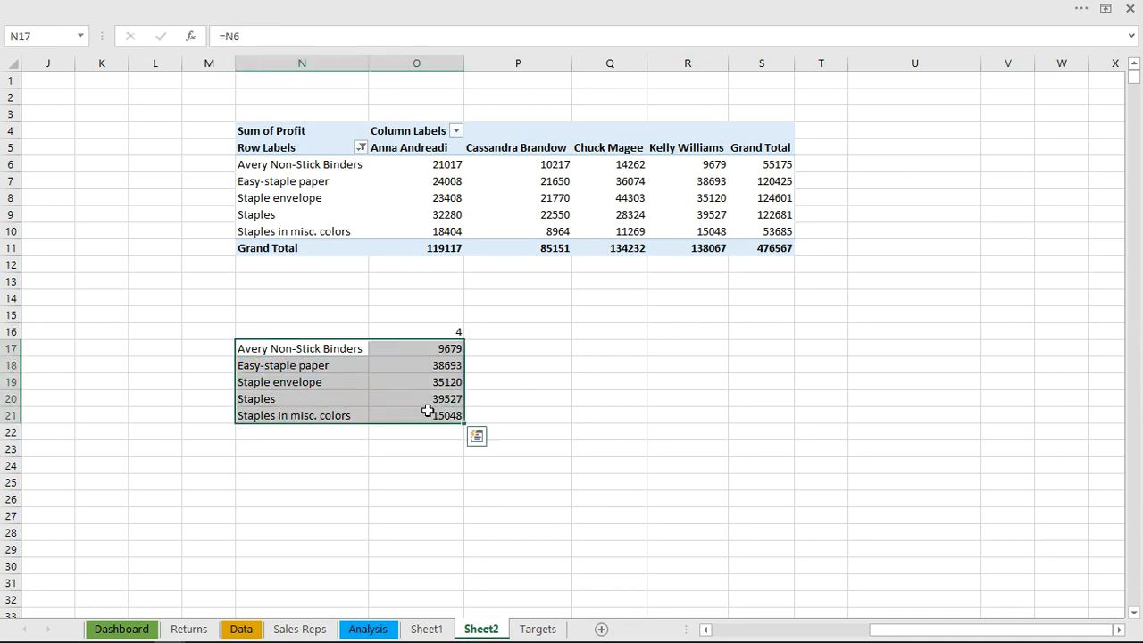
drag(10, 347, 13, 432)
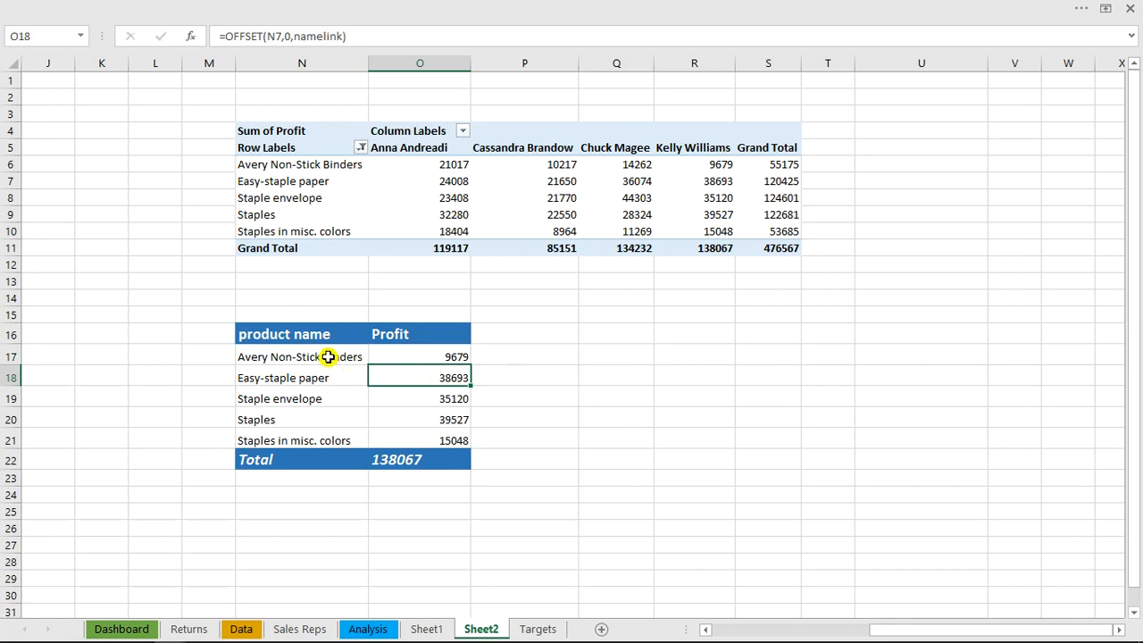
Bold the product names in N17:N21 and set the profit values in O17:O21 to font size 14
drag(327, 356, 326, 436)
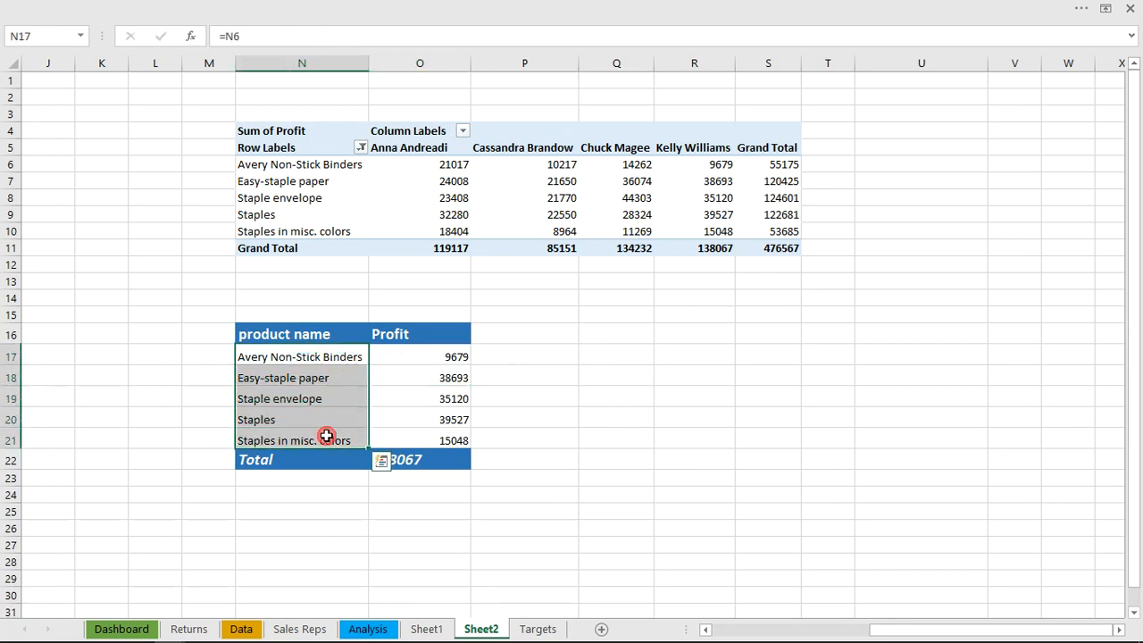
key(ctrl+b)
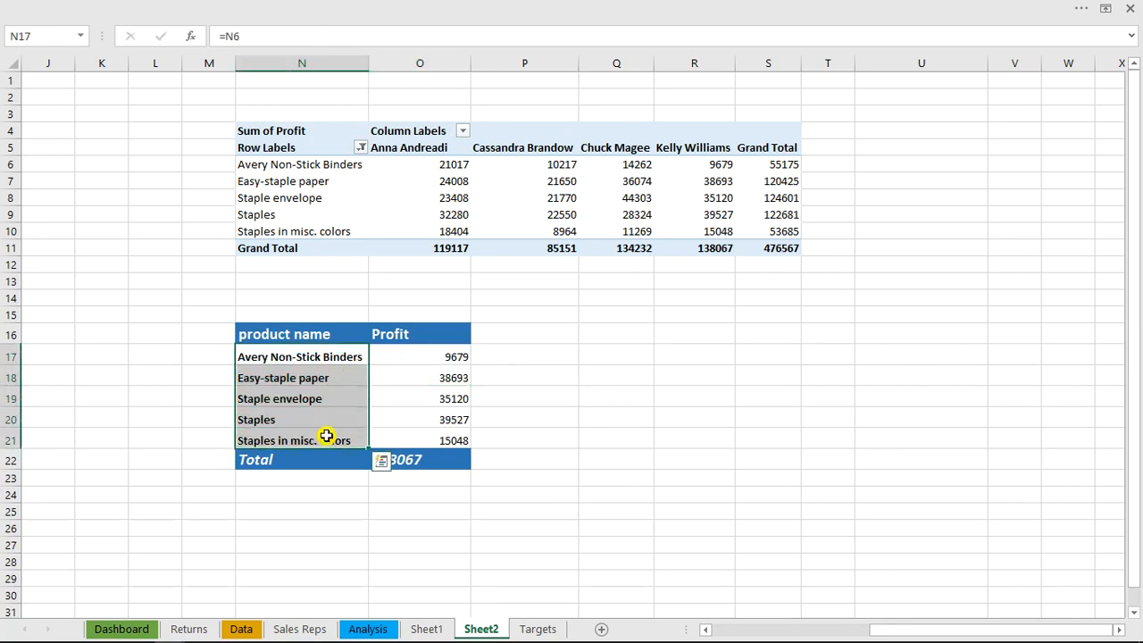
click(434, 399)
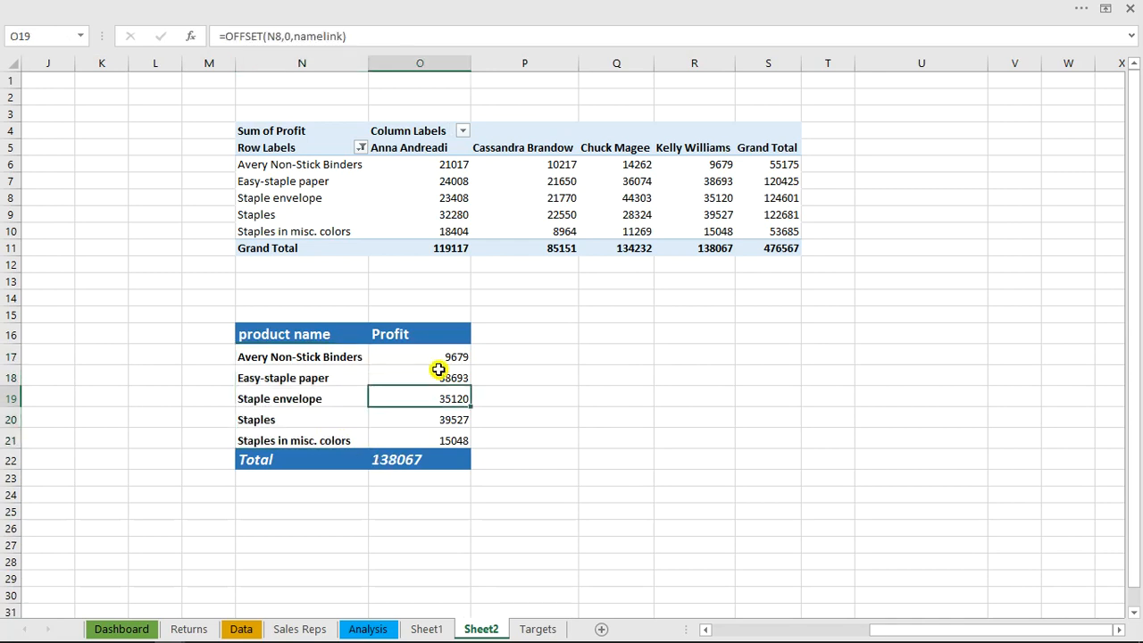
drag(438, 356, 439, 438)
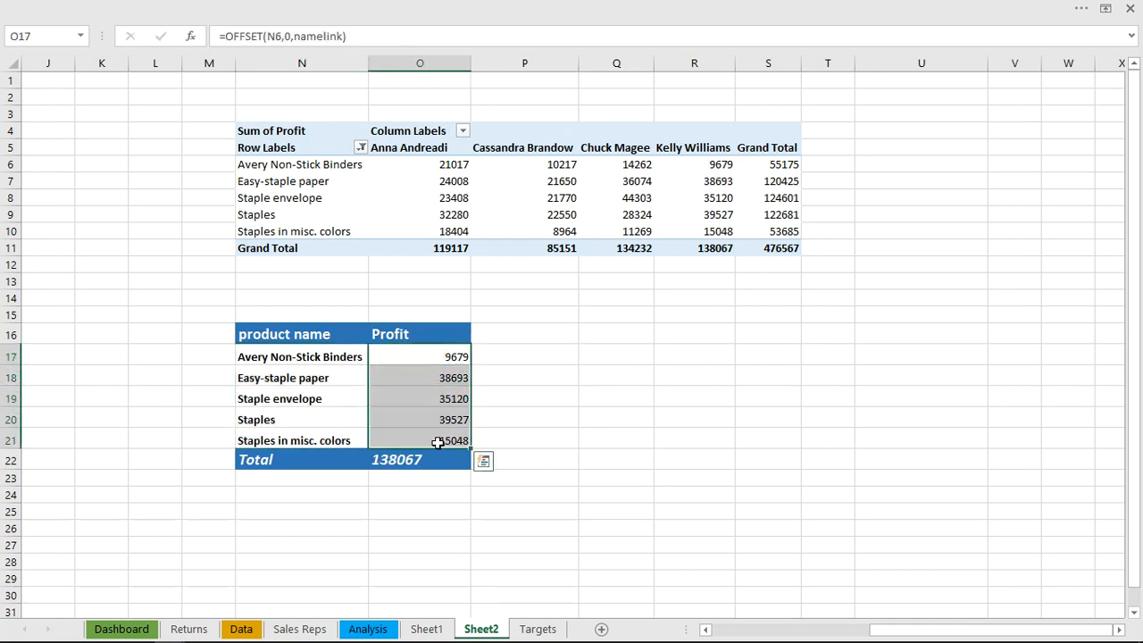
click(291, 11)
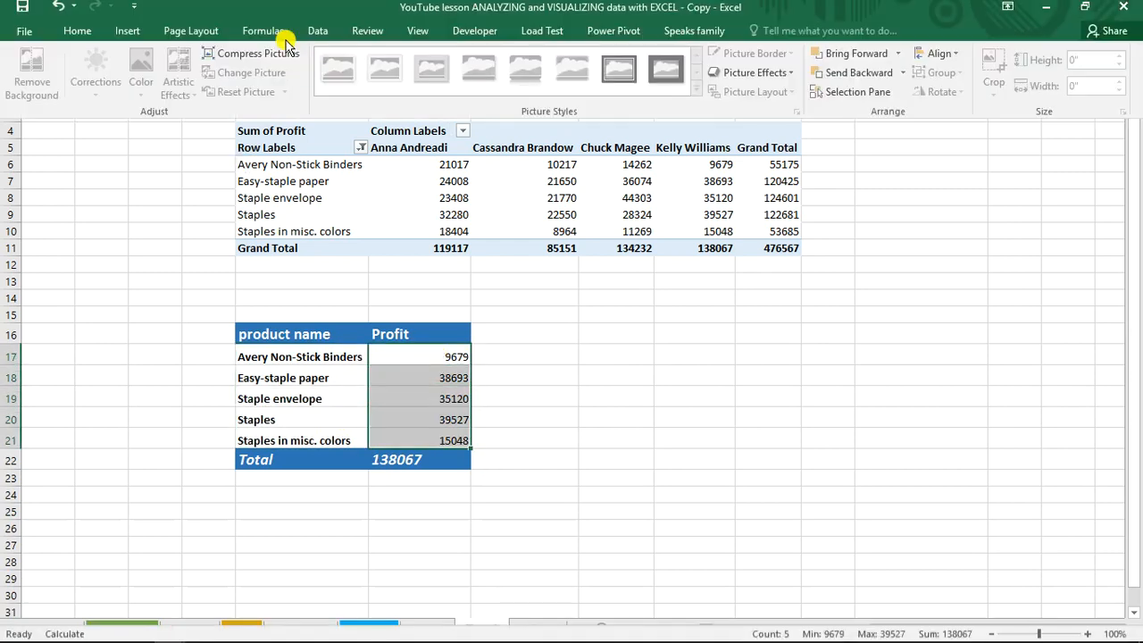
click(77, 37)
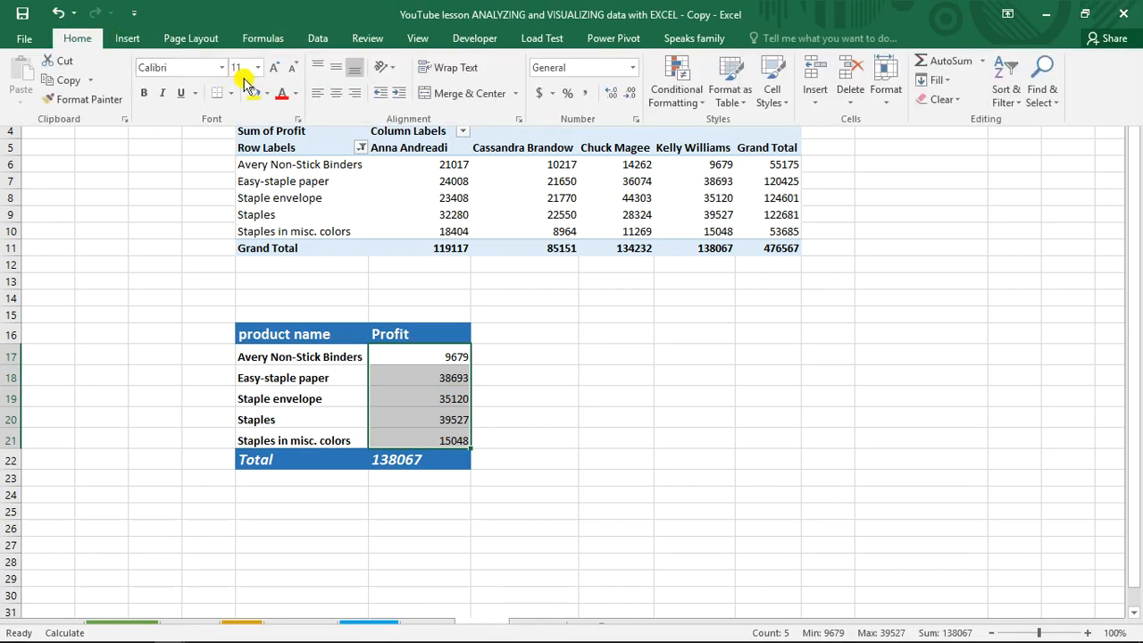
click(273, 69)
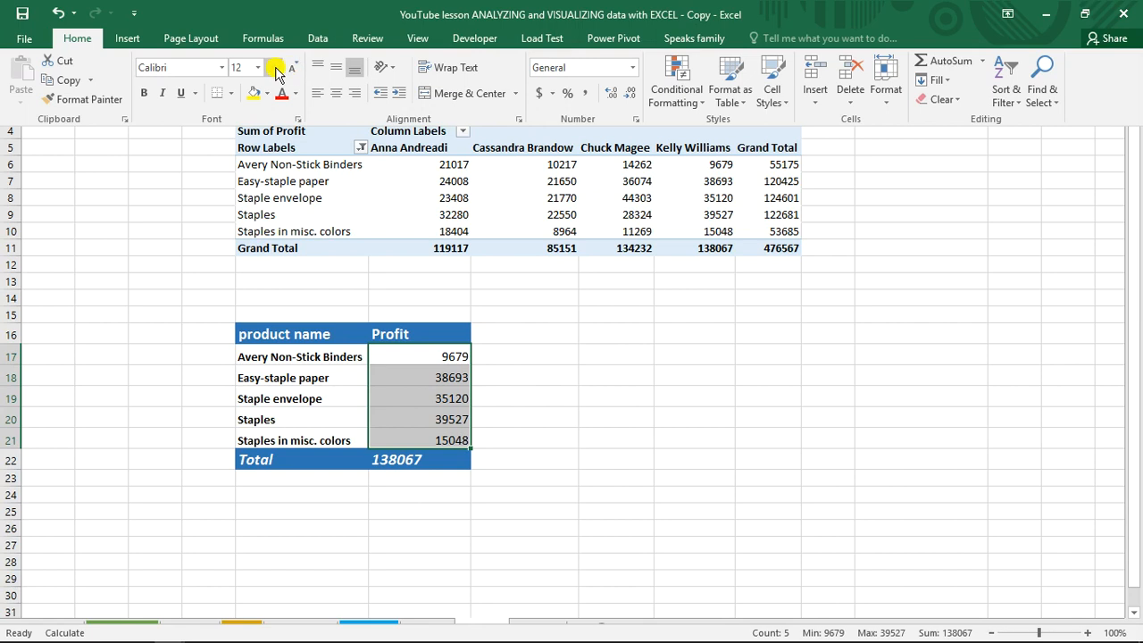
click(275, 70)
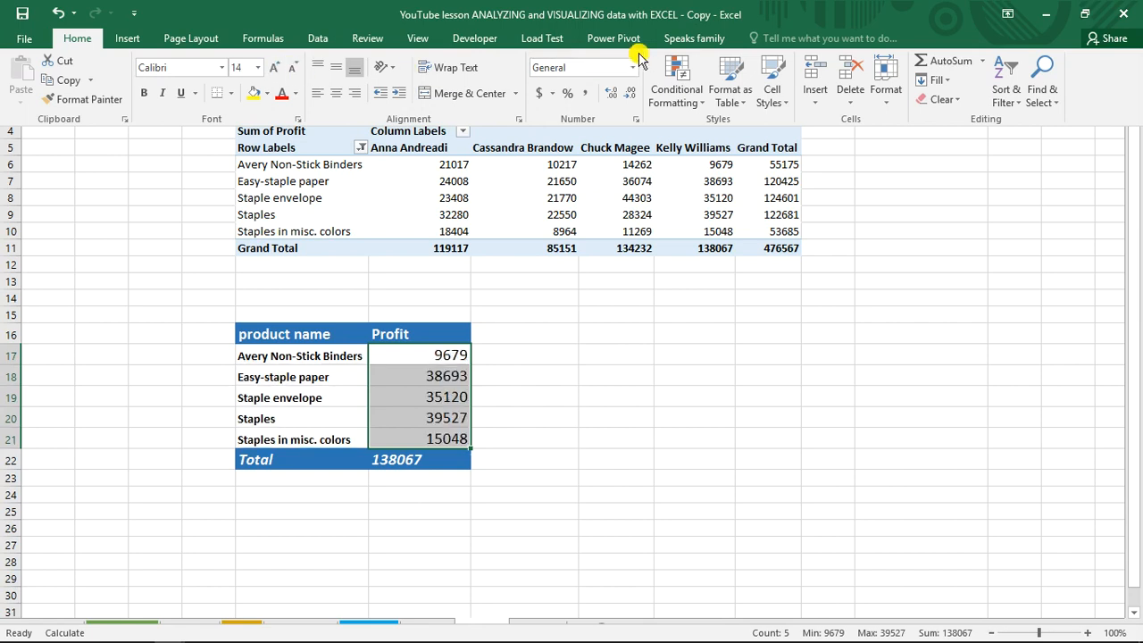
Apply light blue solid-fill data bars to the profit values in O17:O21 with conditional formatting
click(697, 102)
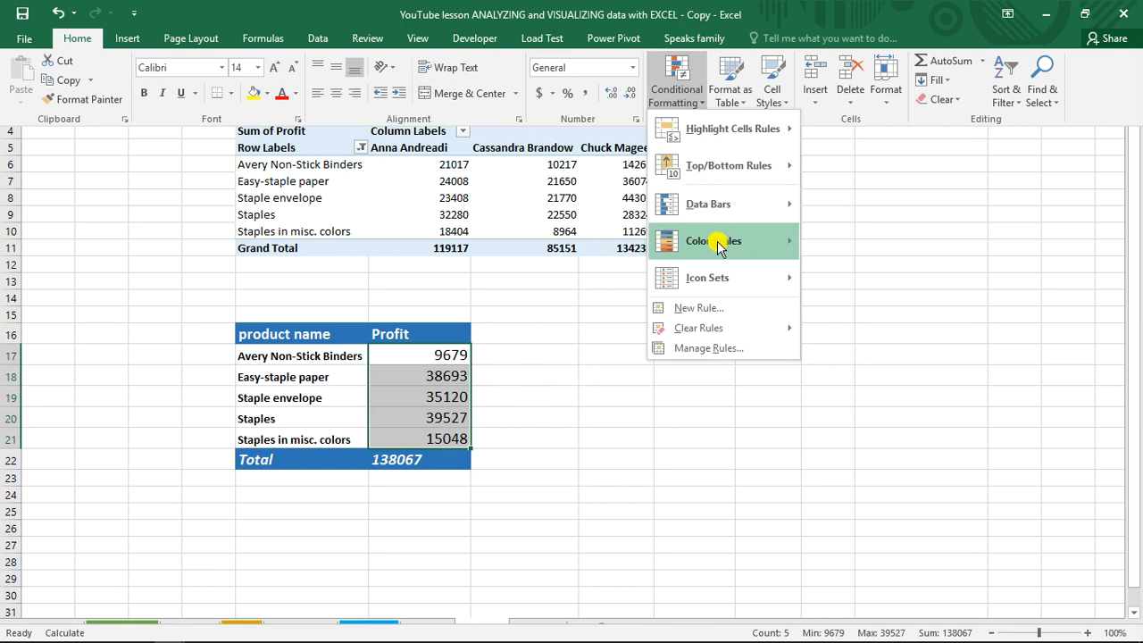
mouse_move(722, 243)
mouse_move(727, 277)
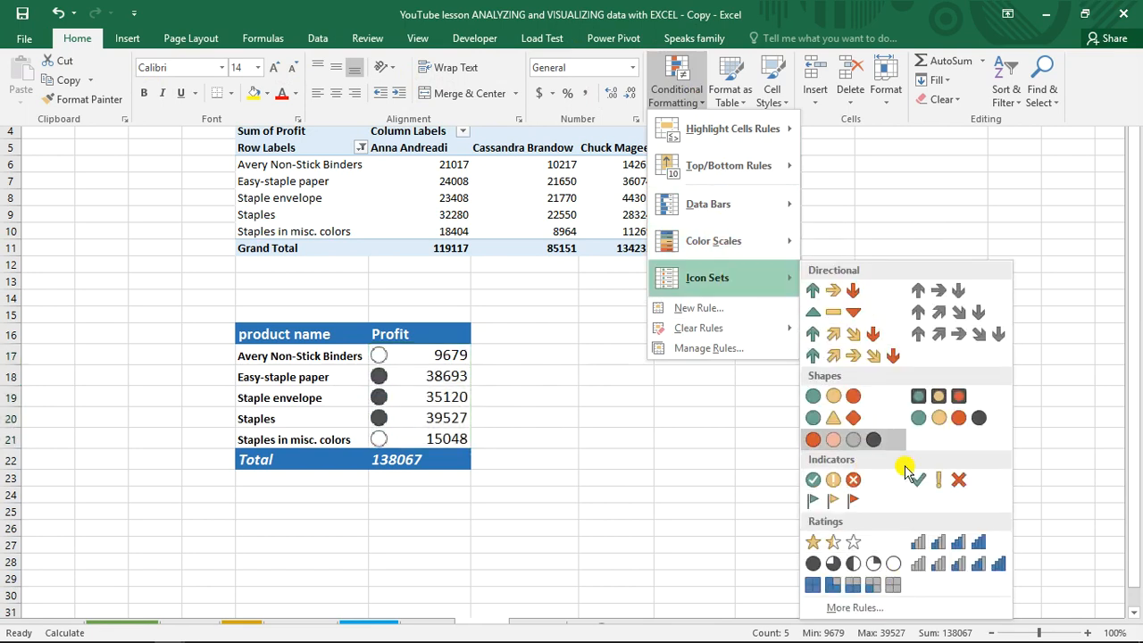
mouse_move(756, 216)
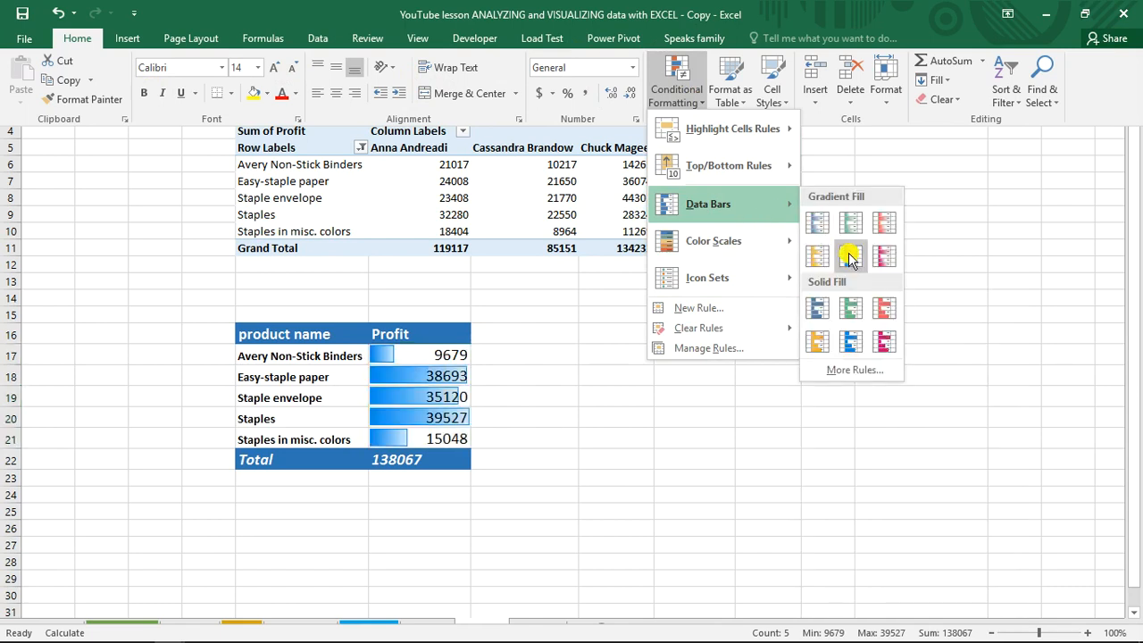
click(853, 340)
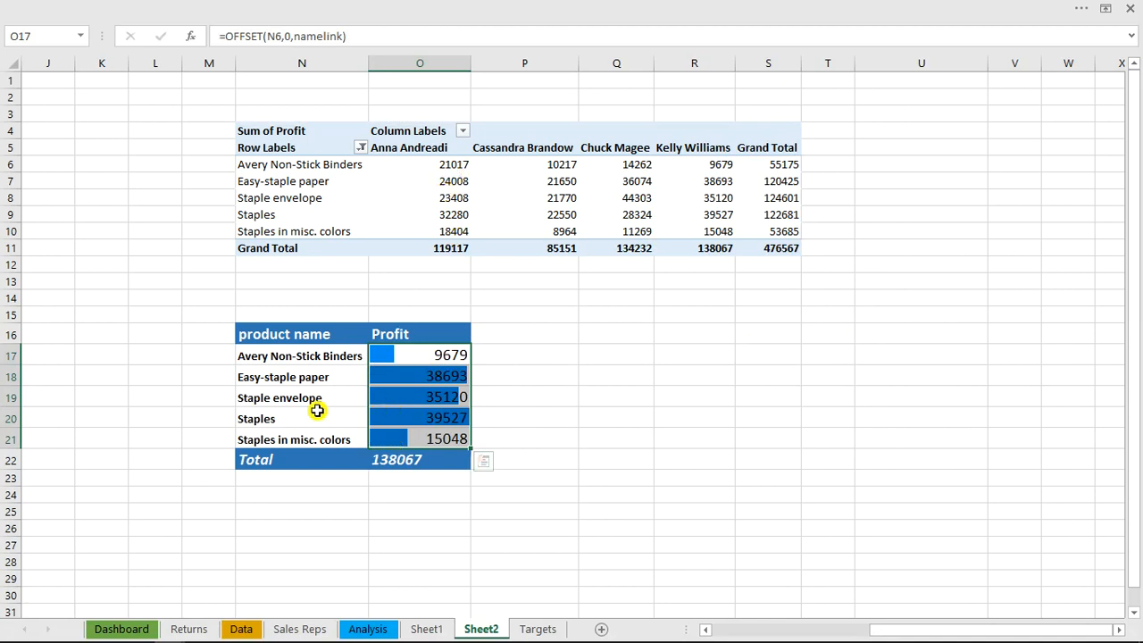
Select the whole product profit table N16:O22, from header to total row, and show the custom Speaks family commands
click(270, 337)
drag(268, 334, 406, 458)
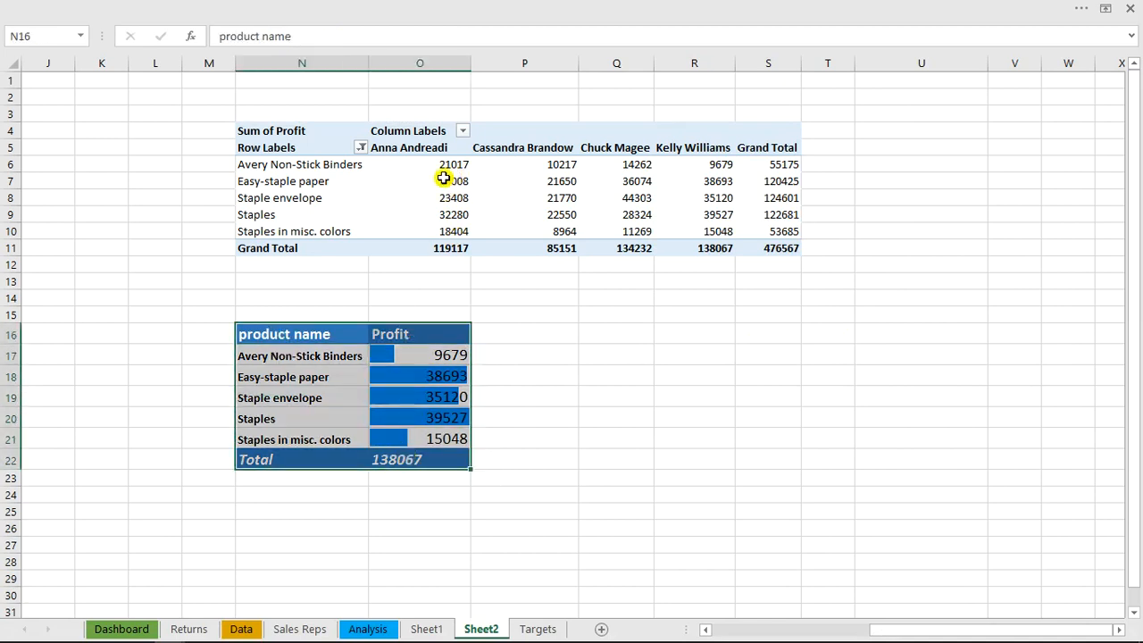
click(694, 7)
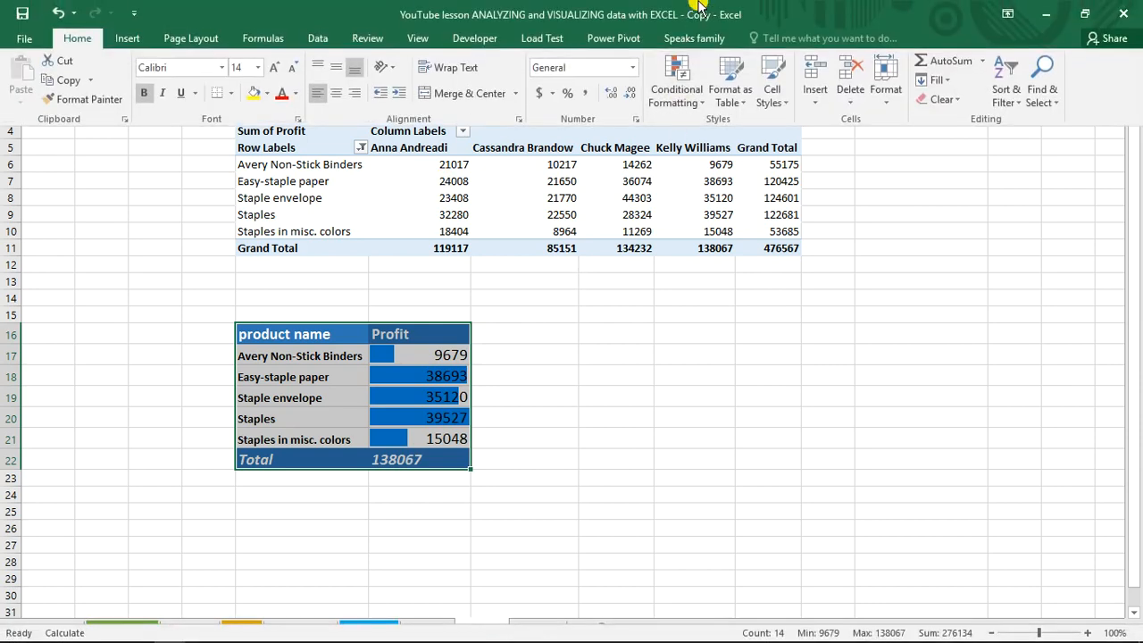
click(691, 37)
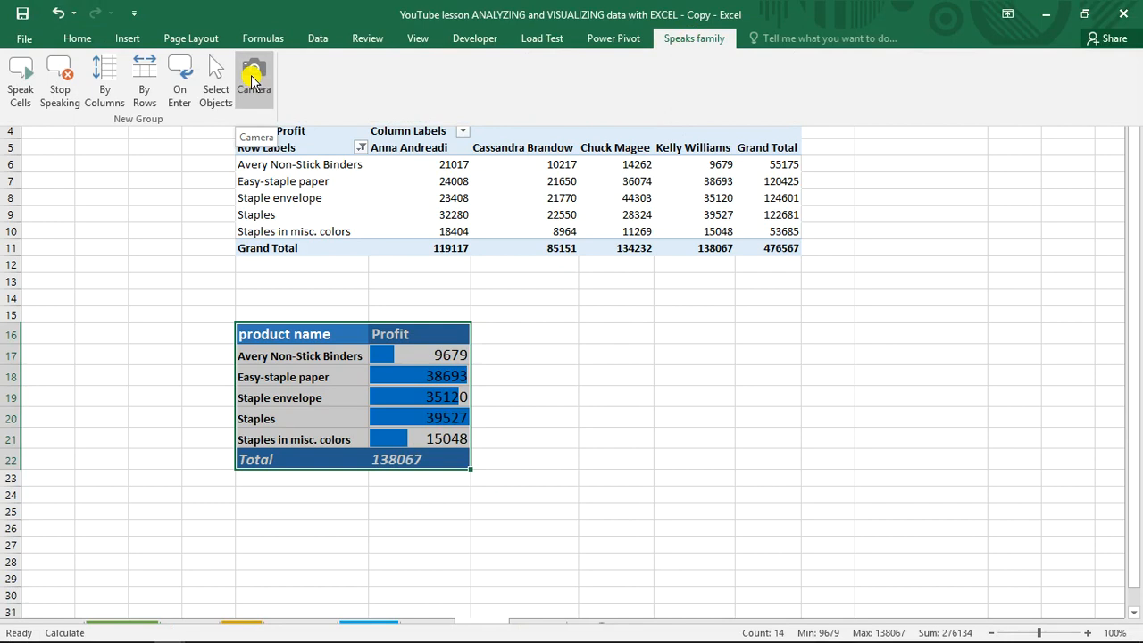
Look up the Camera command among all commands in the ribbon customization options, and leave without changing the ribbon
right_click(676, 47)
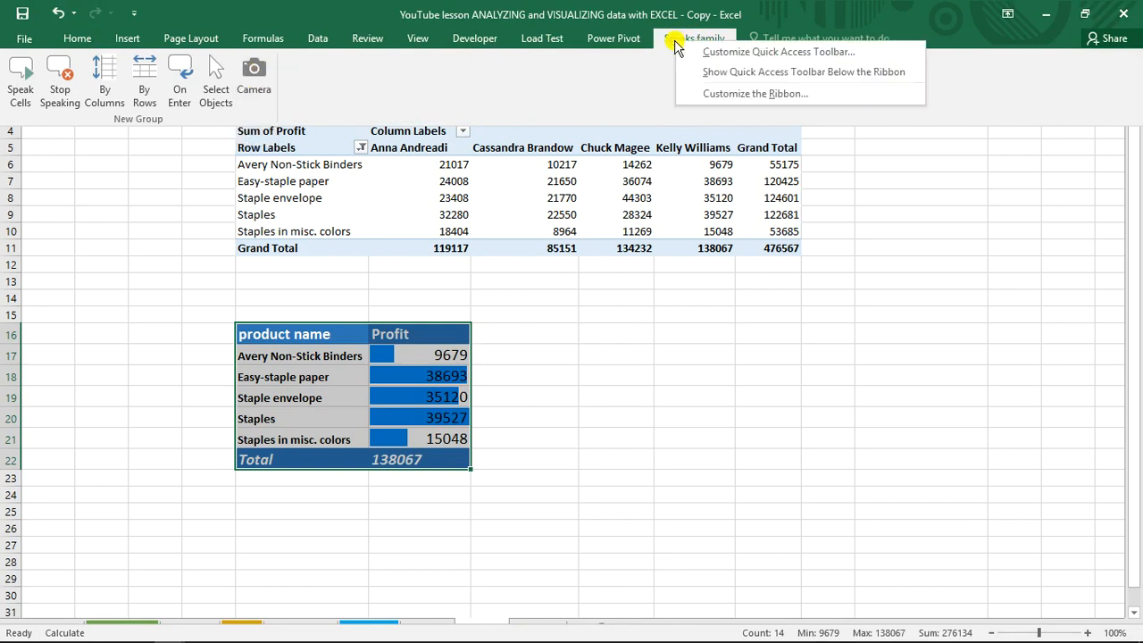
click(726, 100)
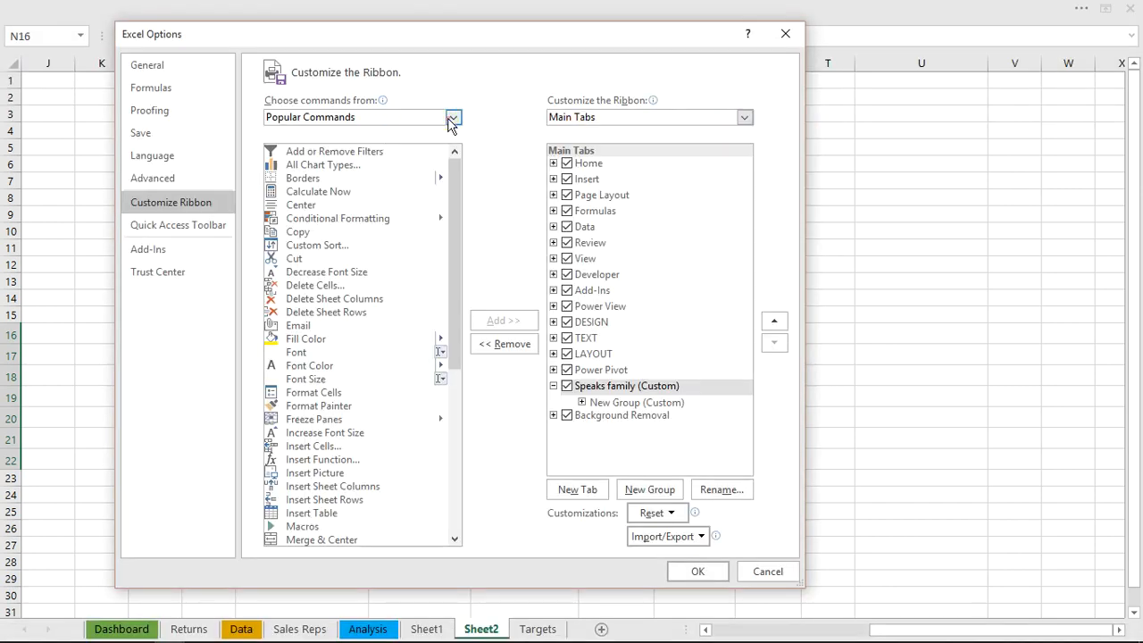
click(450, 120)
click(305, 213)
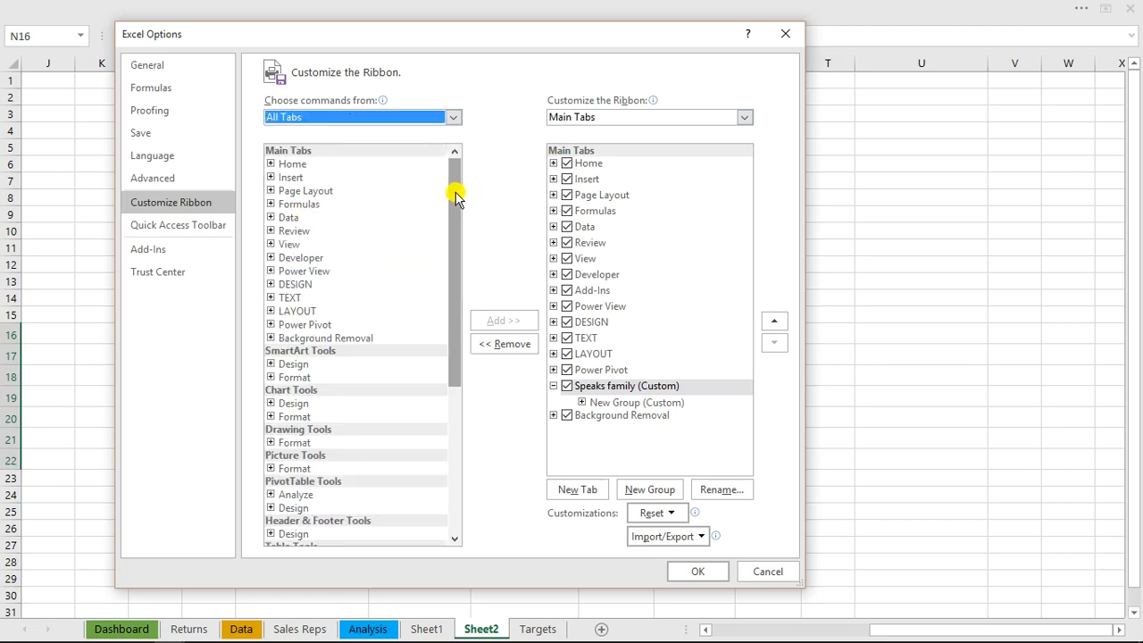
click(454, 122)
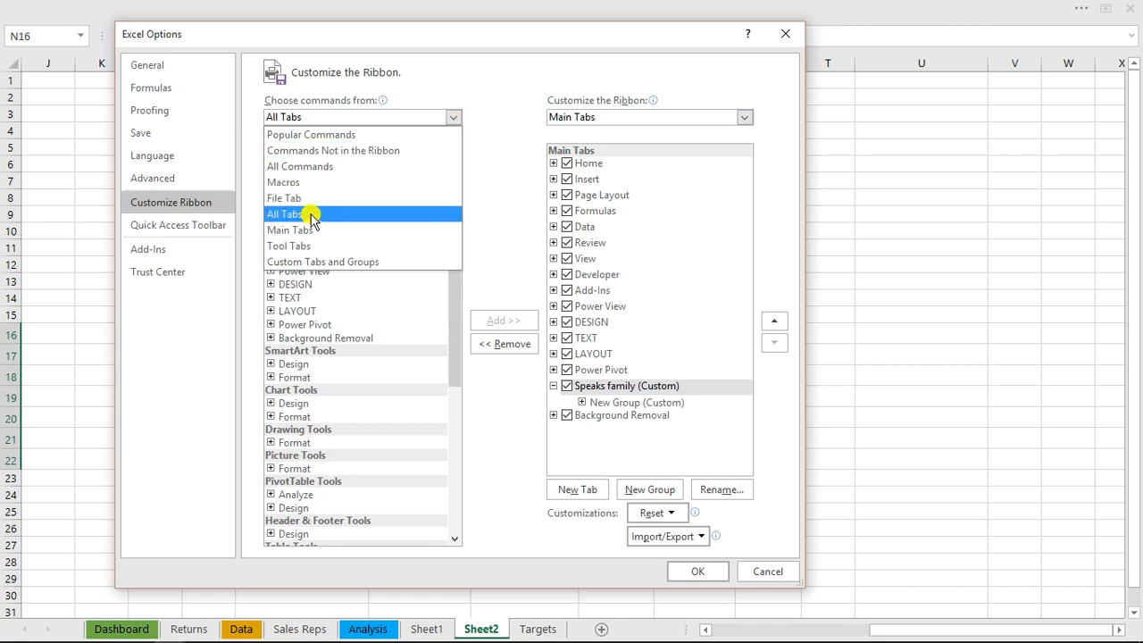
click(321, 167)
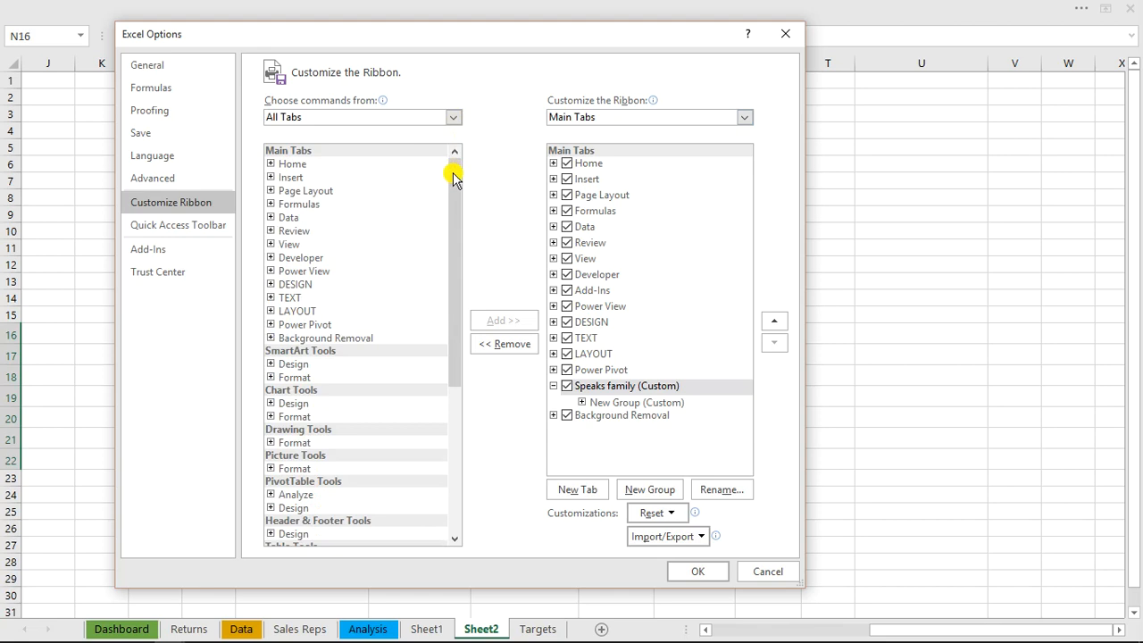
click(457, 252)
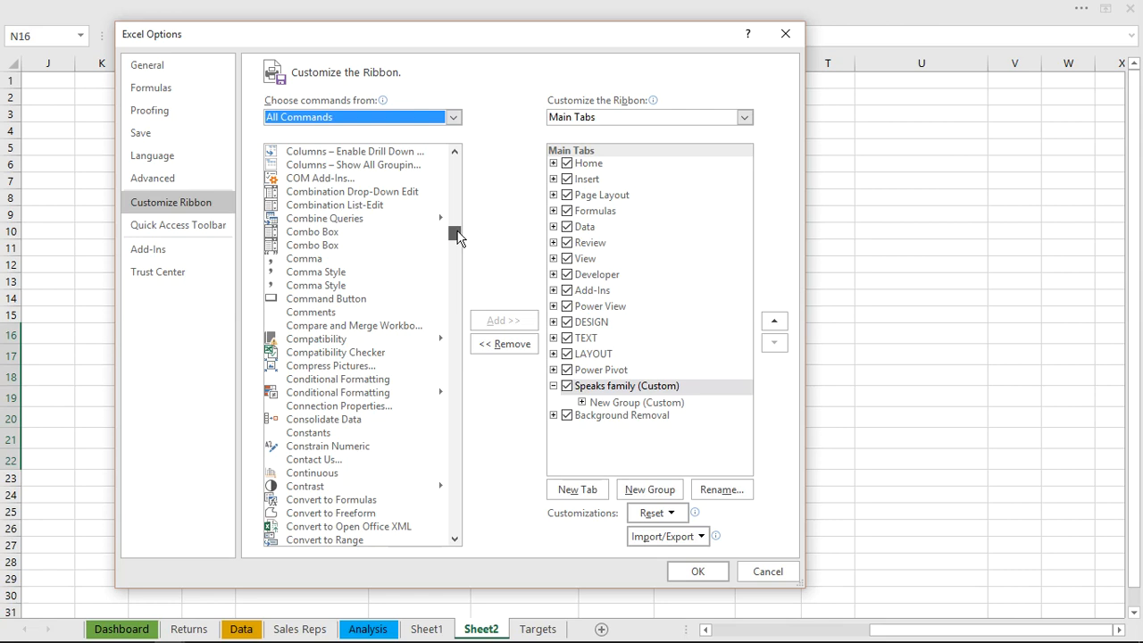
scroll(457, 235, down, 8)
scroll(458, 236, up, 8)
scroll(457, 236, up, 6)
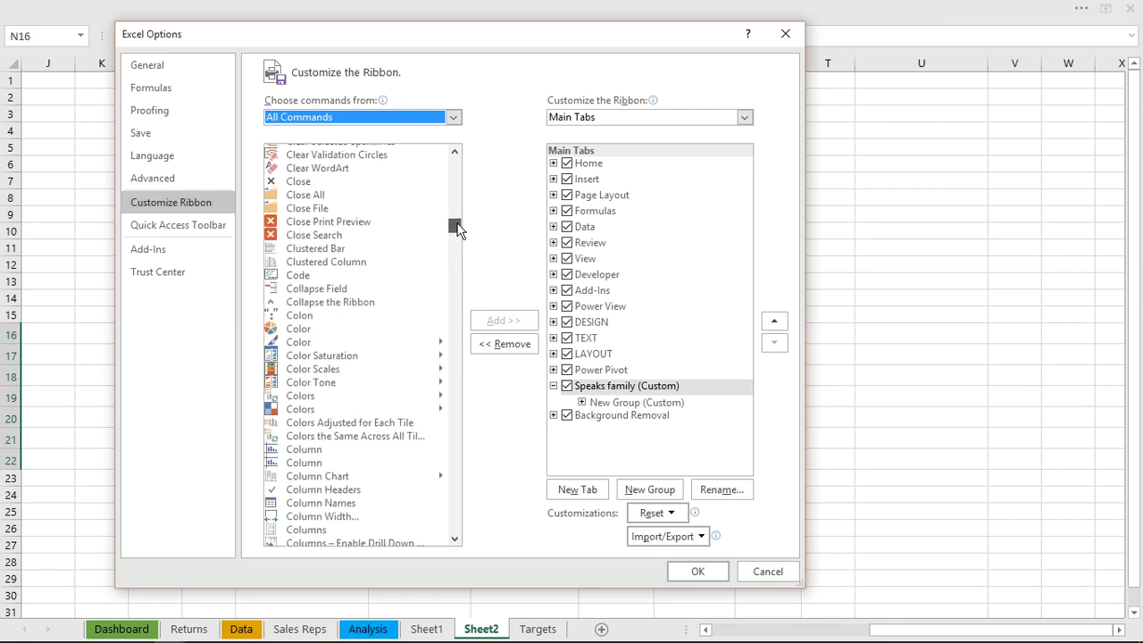
drag(458, 230, 457, 213)
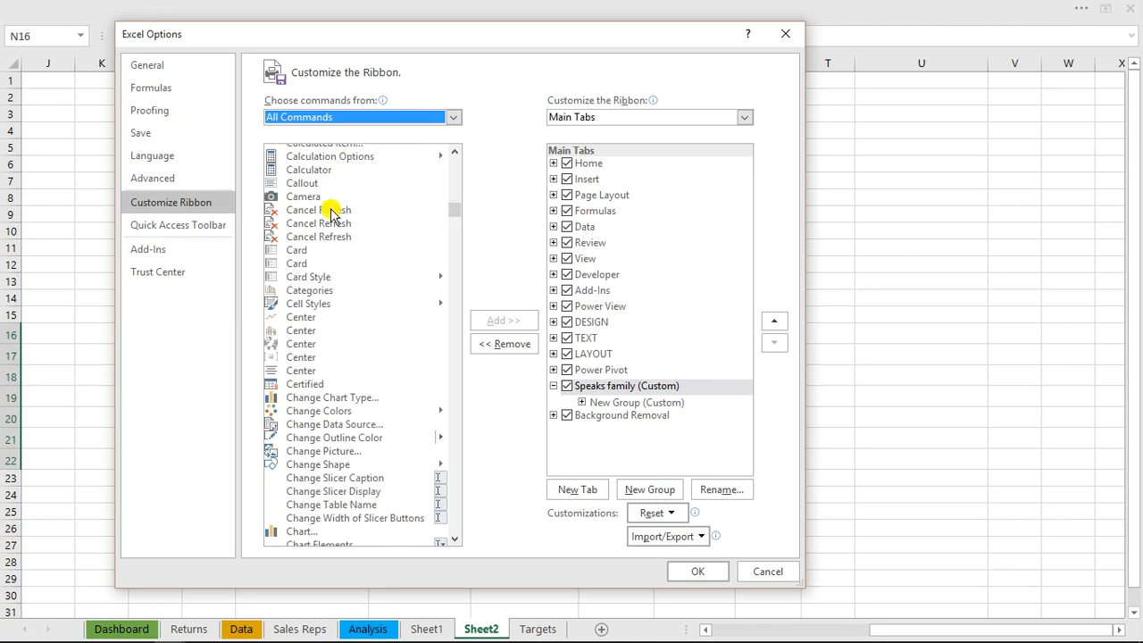
click(304, 196)
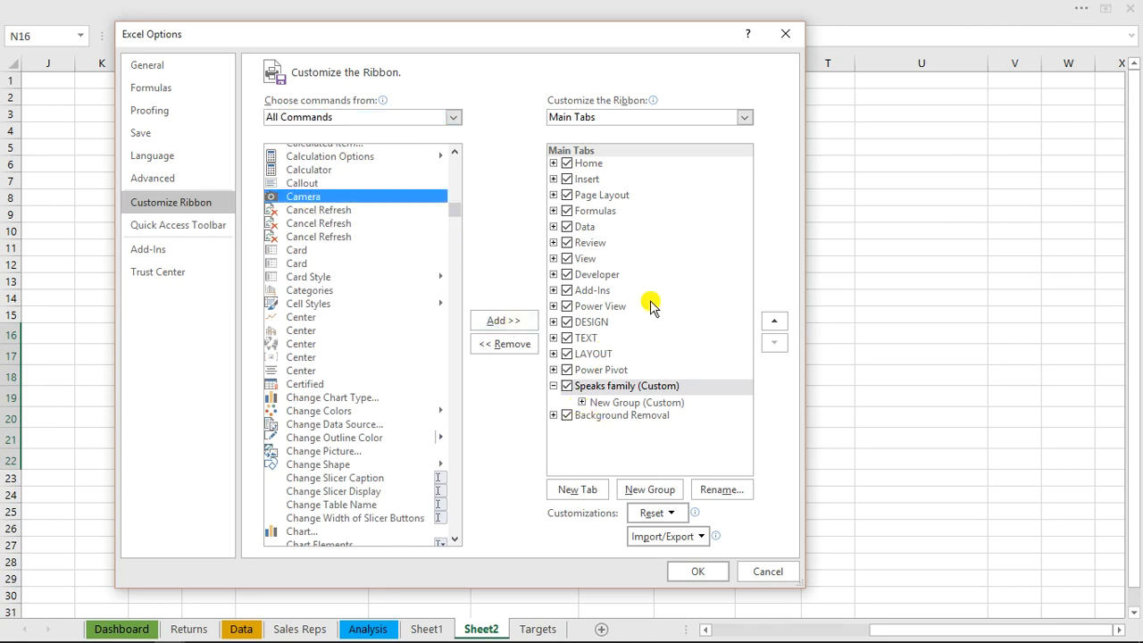
click(759, 573)
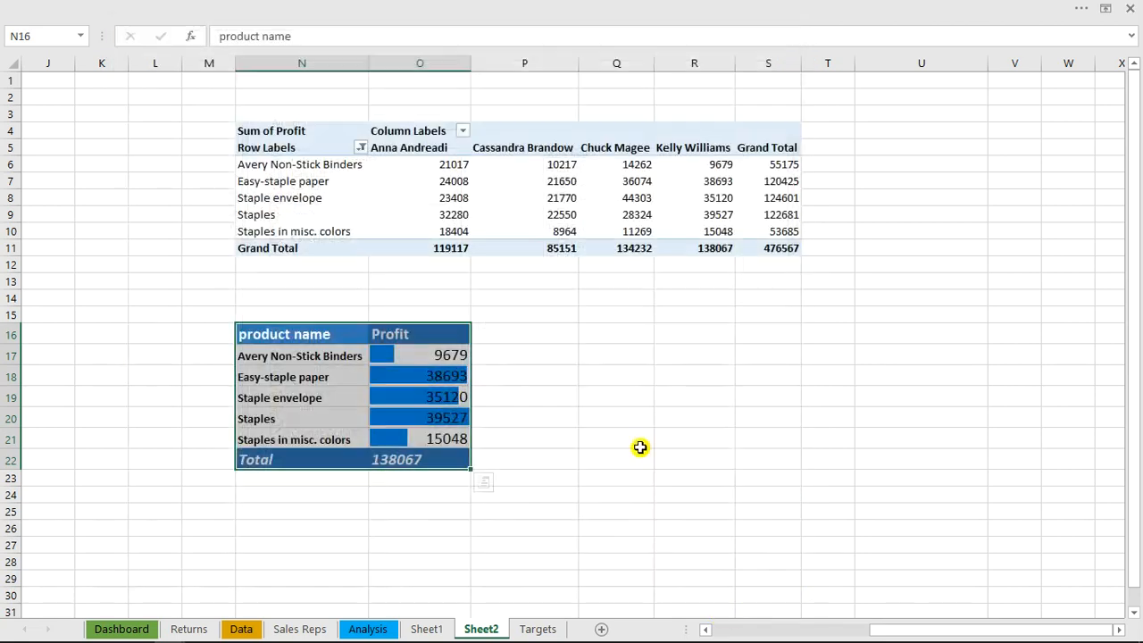
Take a linked Camera picture of N16:O22 and place it on the Dashboard just above the "most profitable products" label
click(434, 7)
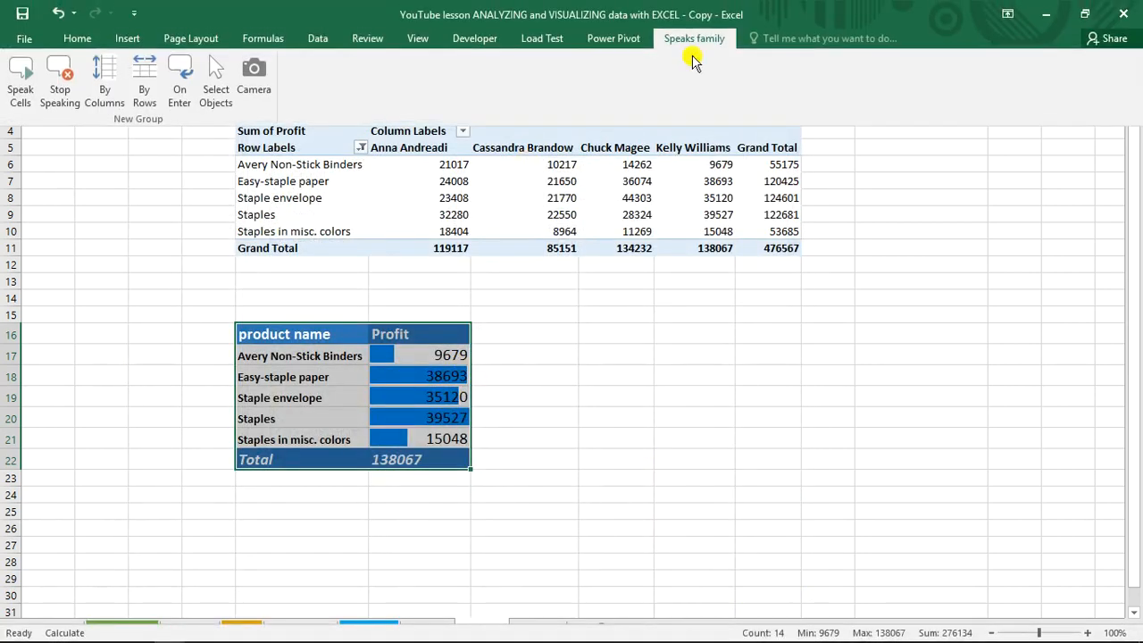
click(254, 73)
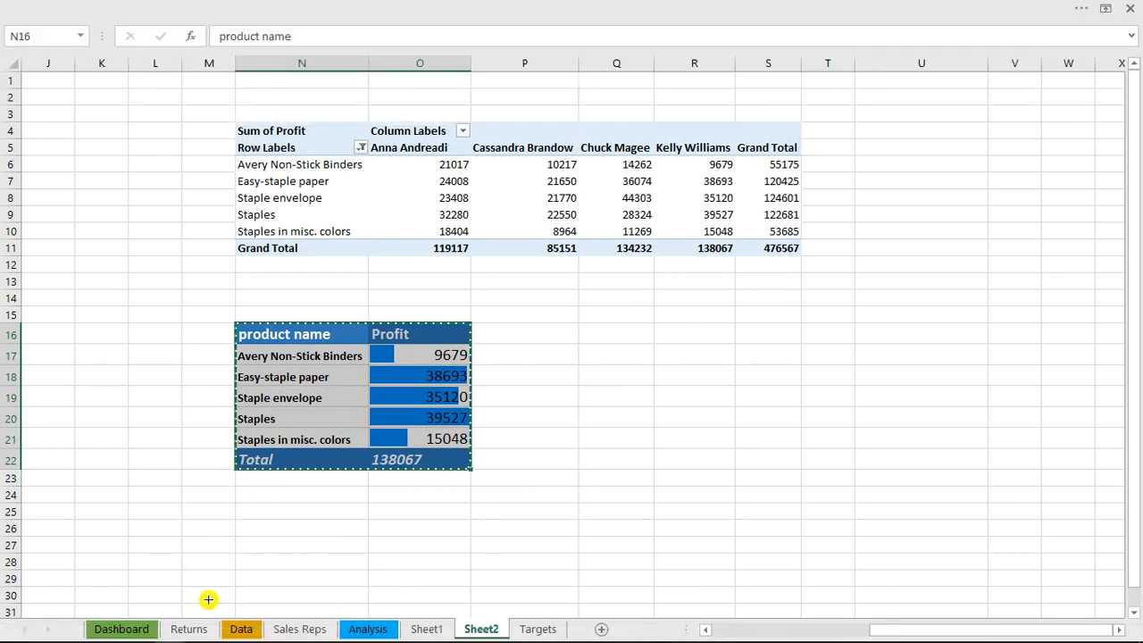
click(143, 627)
click(914, 428)
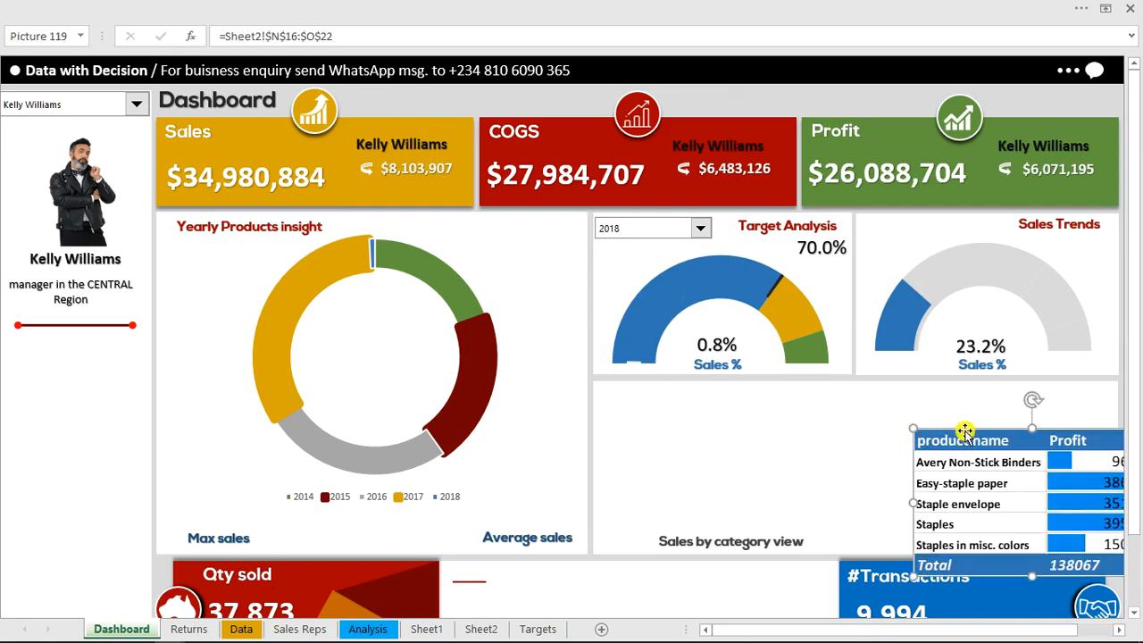
drag(977, 435, 936, 390)
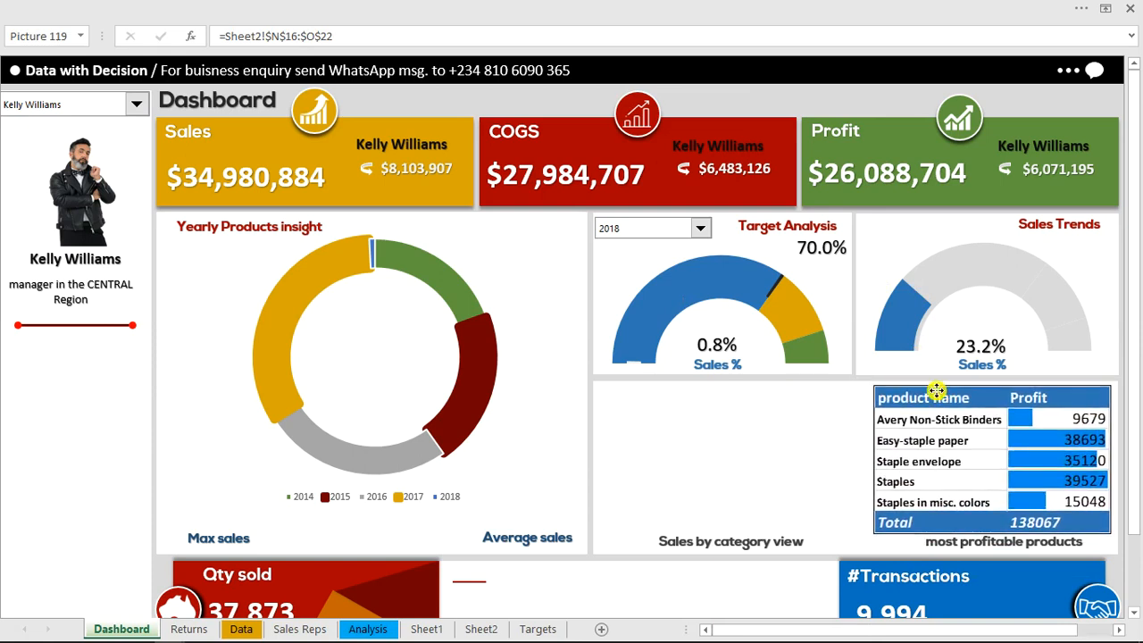
Test the linked product table by choosing the EAST region's manager and the SOUTH region's manager in the Dashboard's manager selector
click(684, 109)
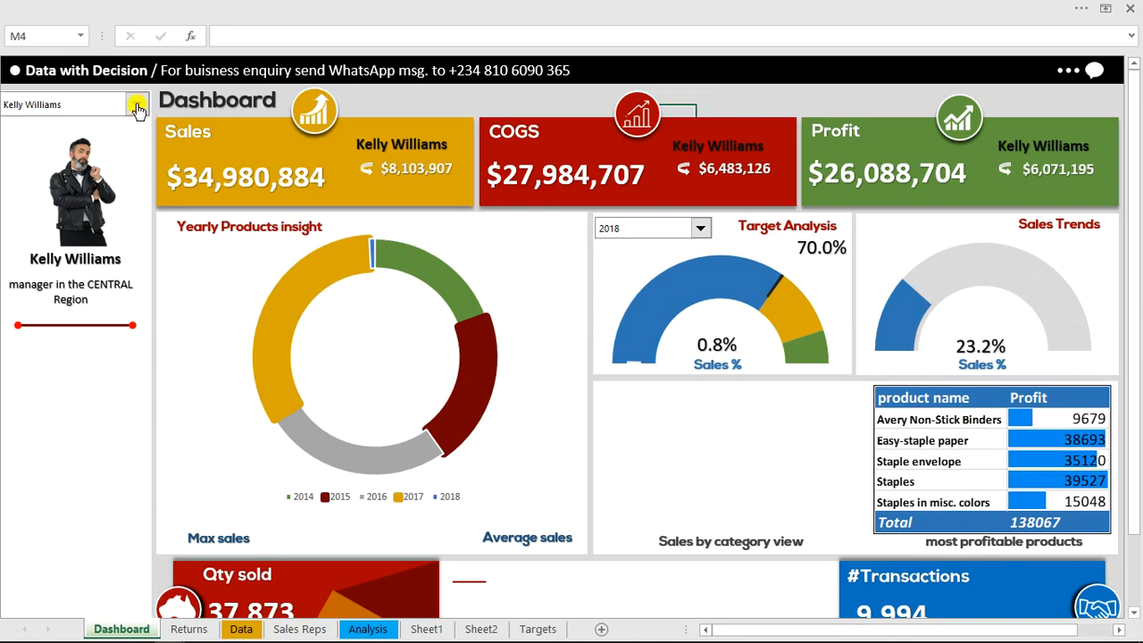
click(138, 108)
click(100, 145)
click(141, 106)
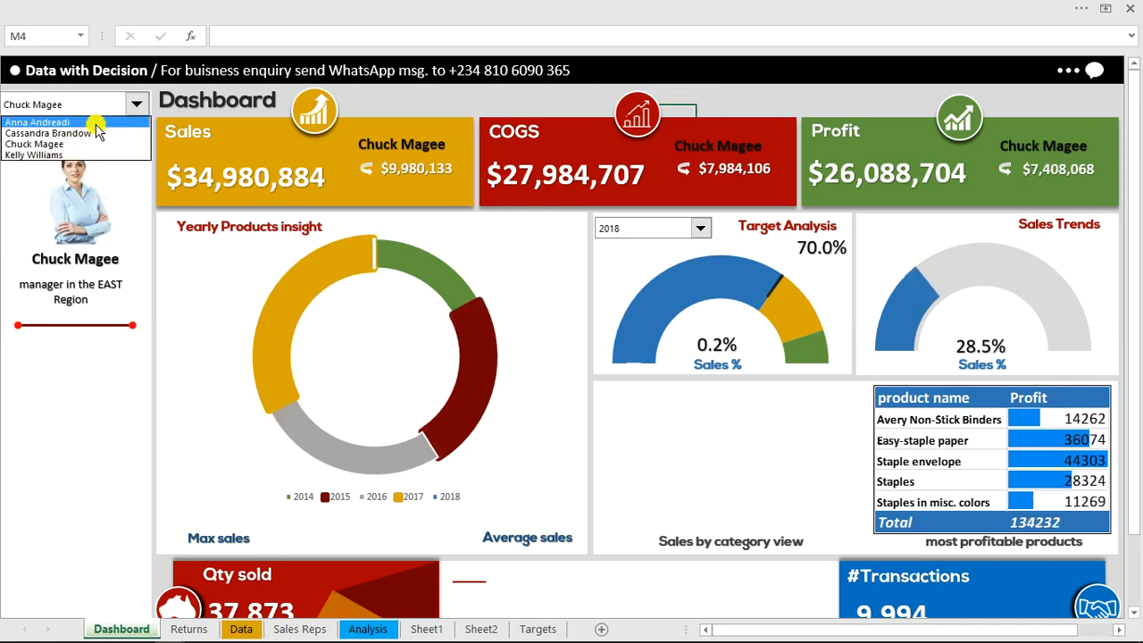
click(89, 134)
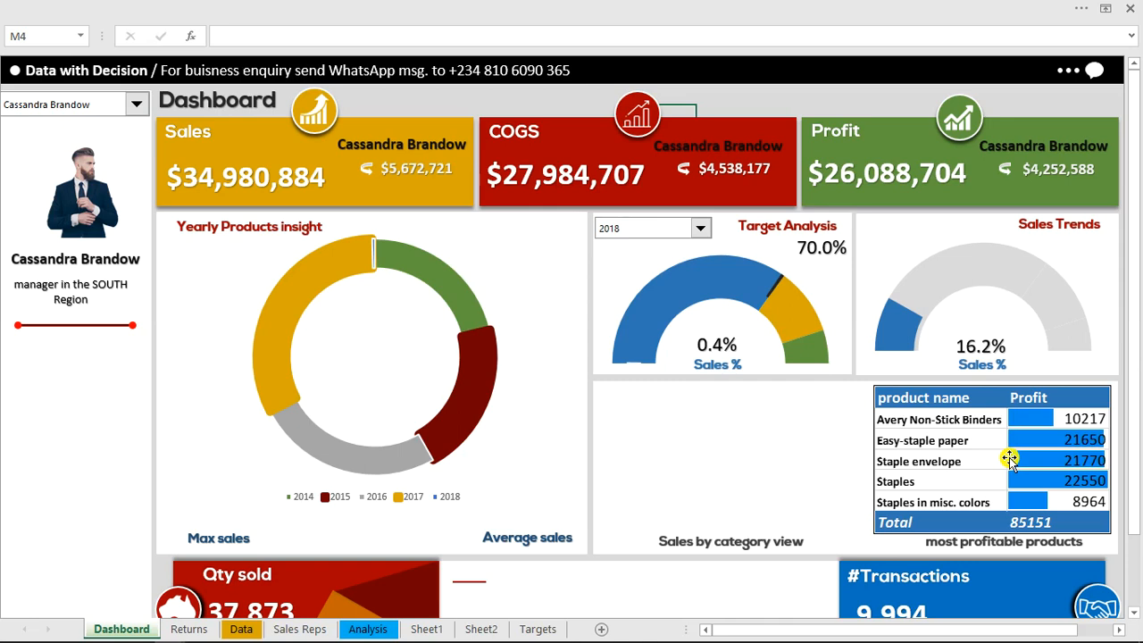
Format the linked product profit picture on the Dashboard with no fill and no outline
click(956, 393)
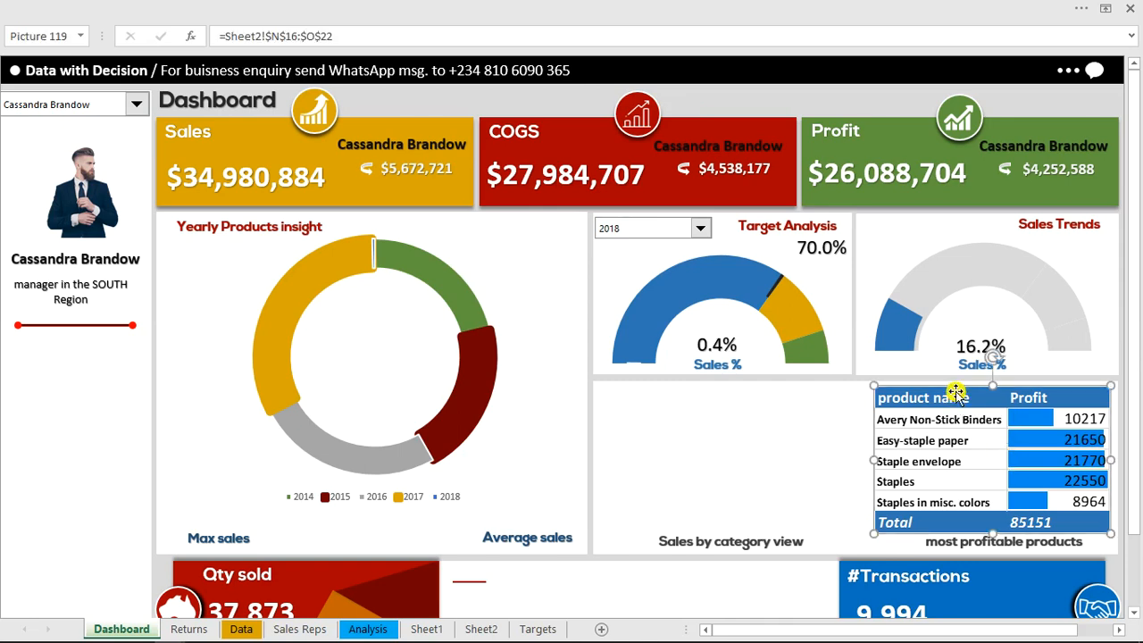
right_click(956, 393)
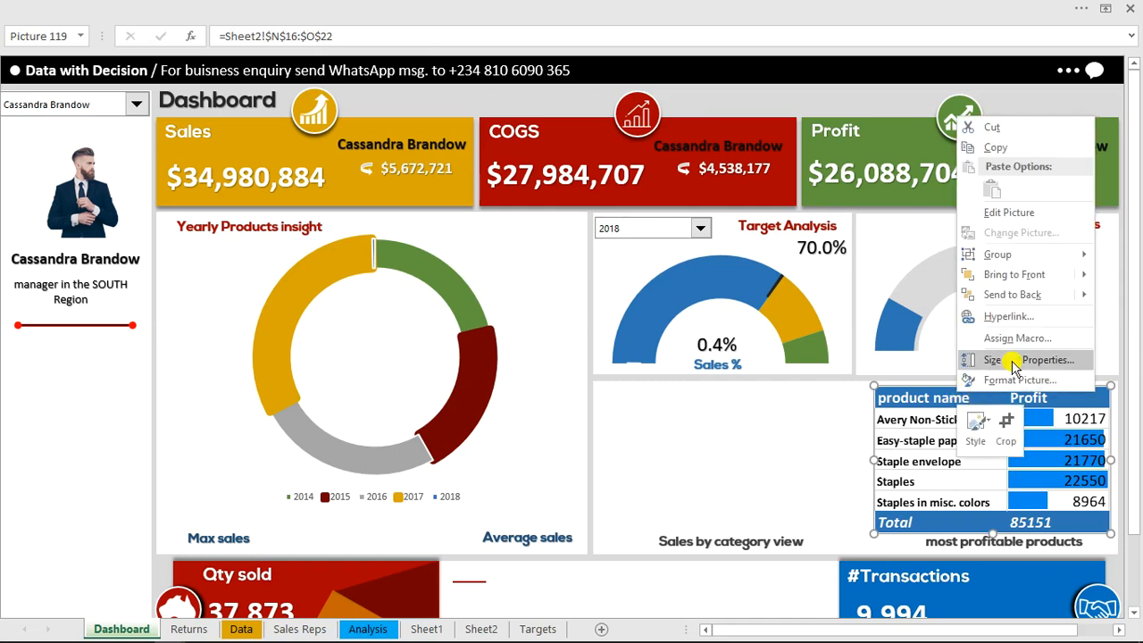
click(1012, 379)
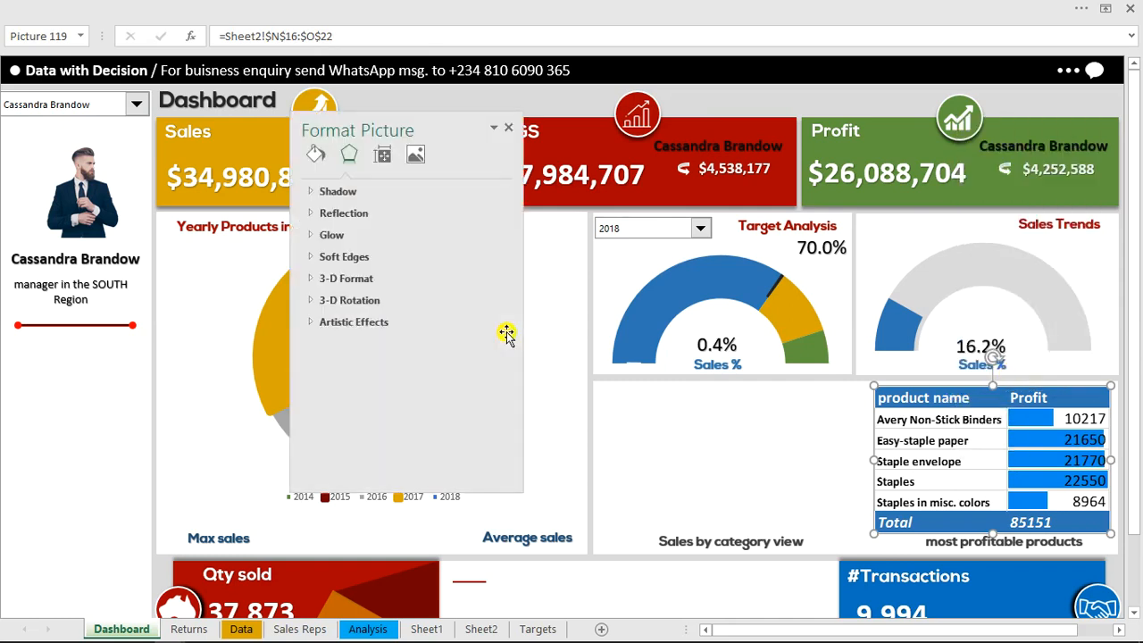
click(315, 153)
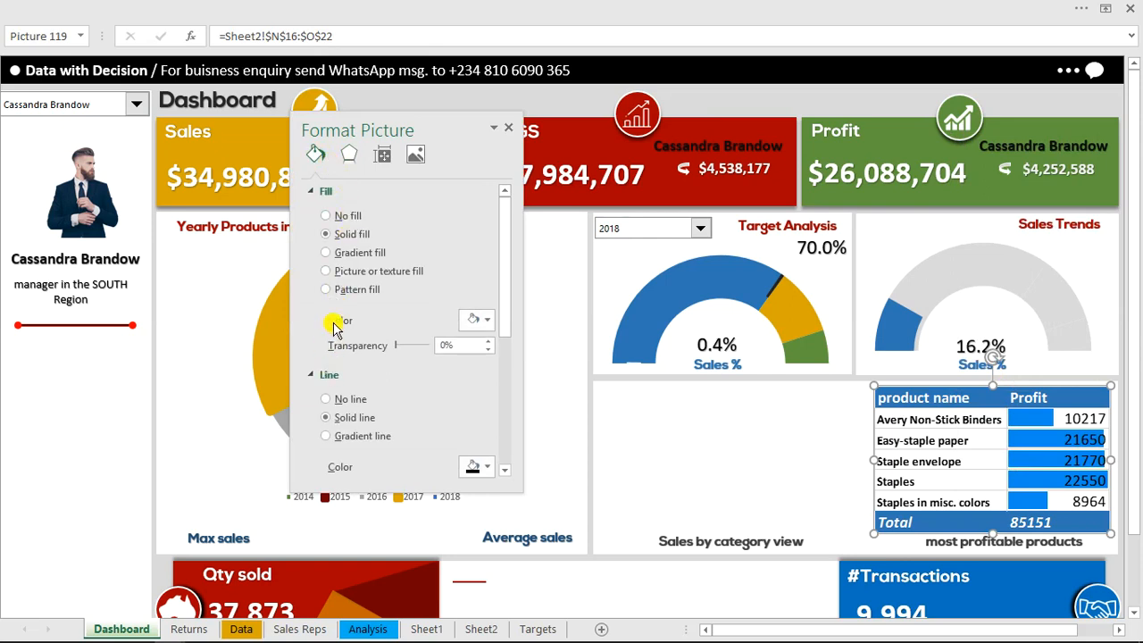
click(328, 218)
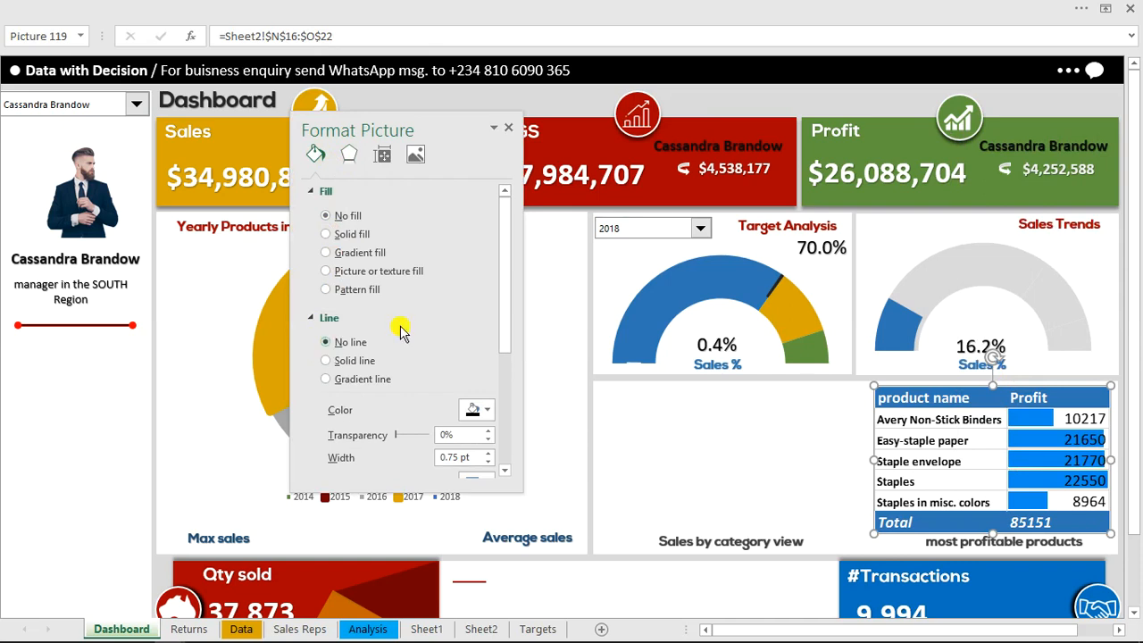
click(728, 104)
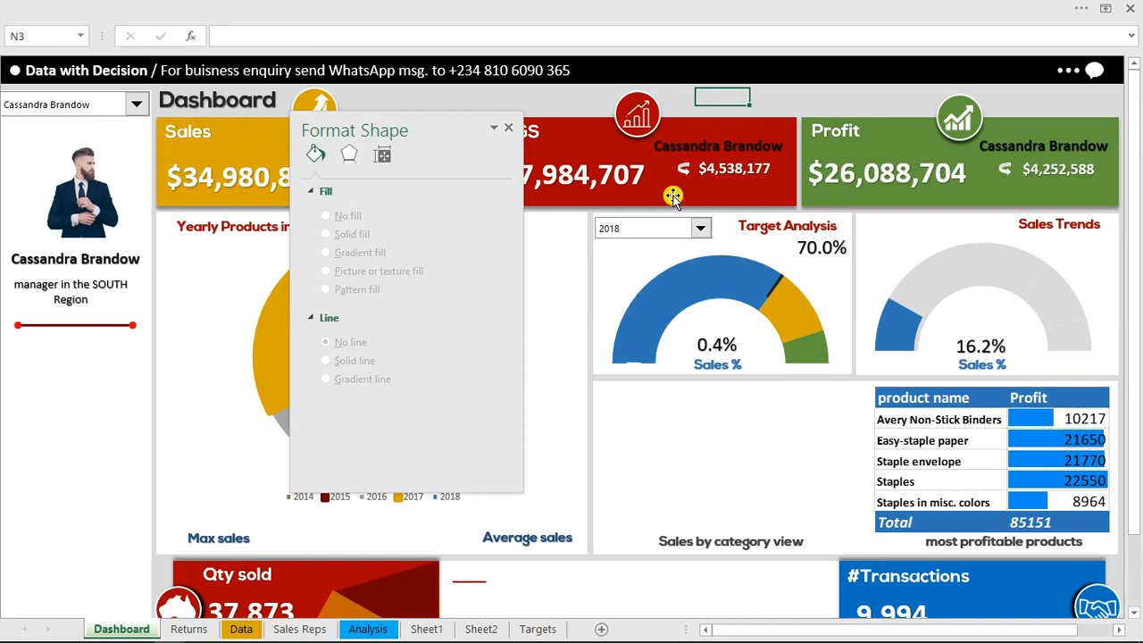
click(508, 130)
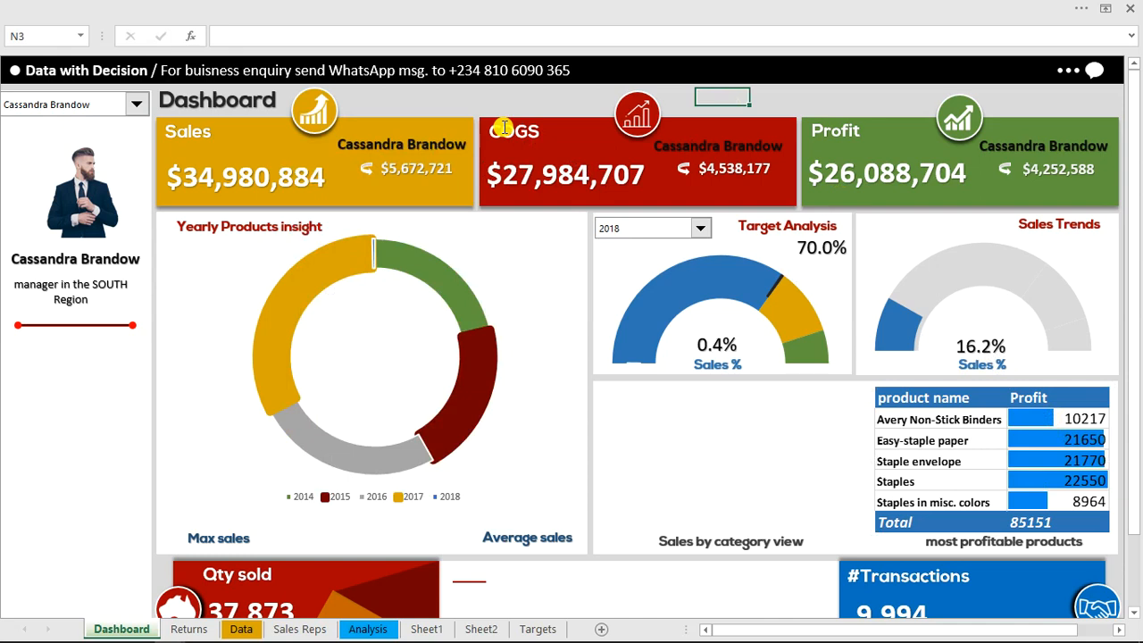
Insert a PivotTable based on the sales table into Sheet2 at cell V4, beside the existing profit PivotTable
click(482, 629)
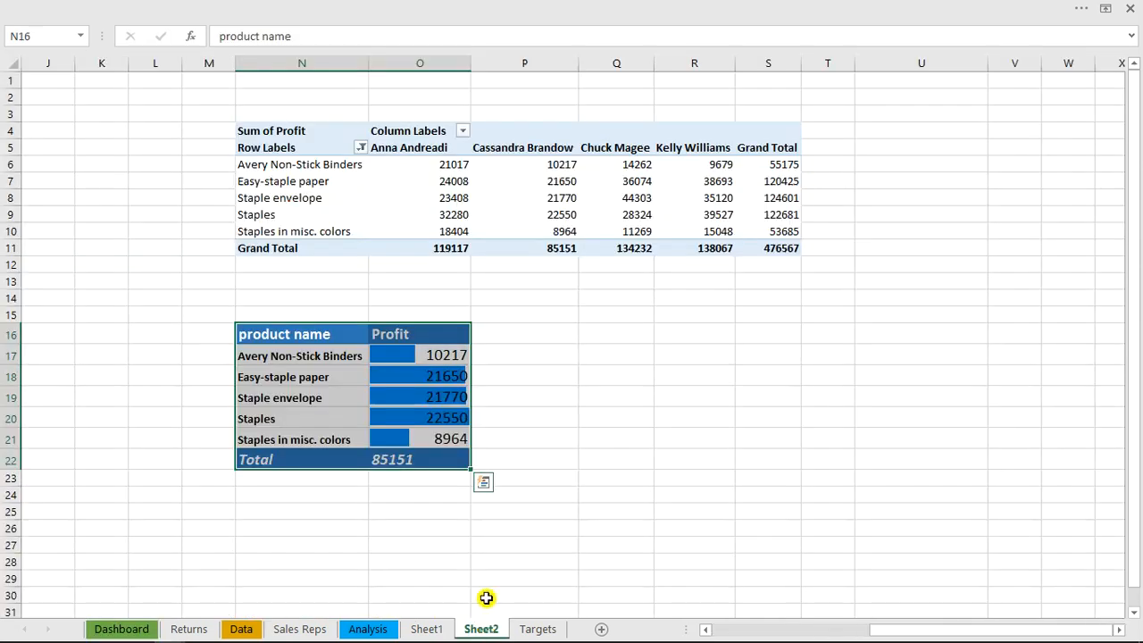
click(266, 128)
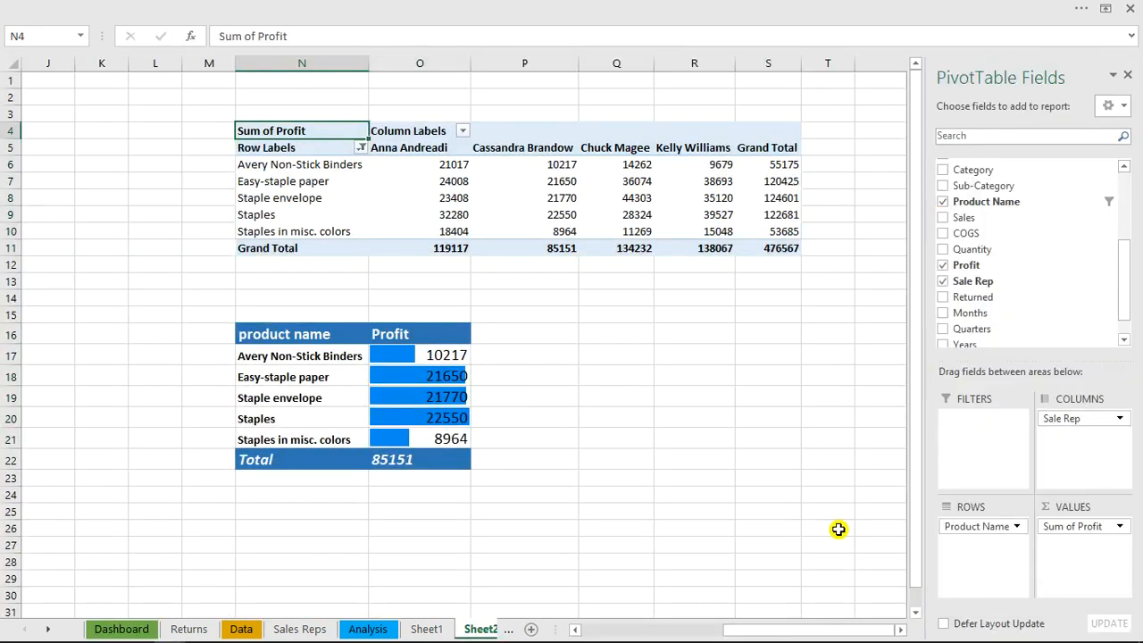
click(902, 631)
click(902, 630)
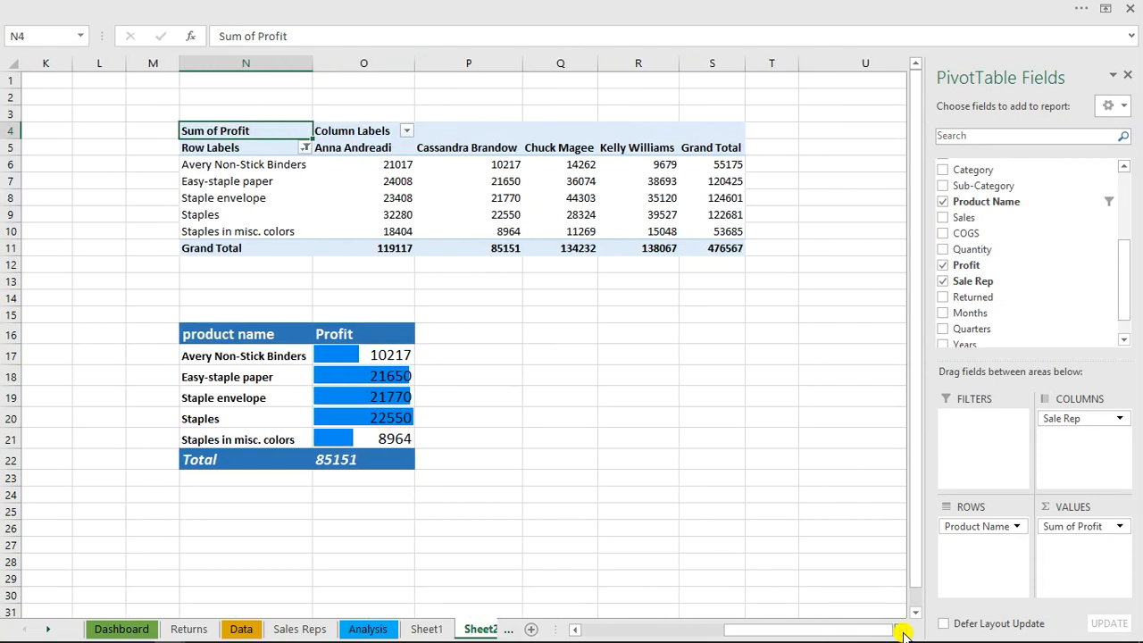
click(902, 630)
click(902, 630)
click(902, 631)
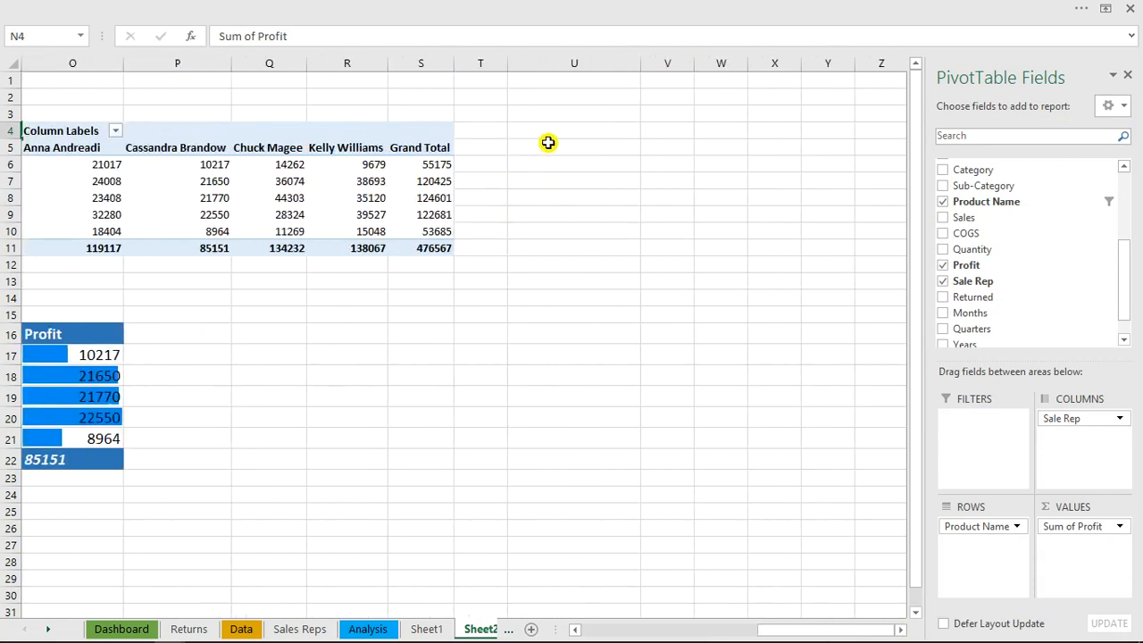
click(659, 137)
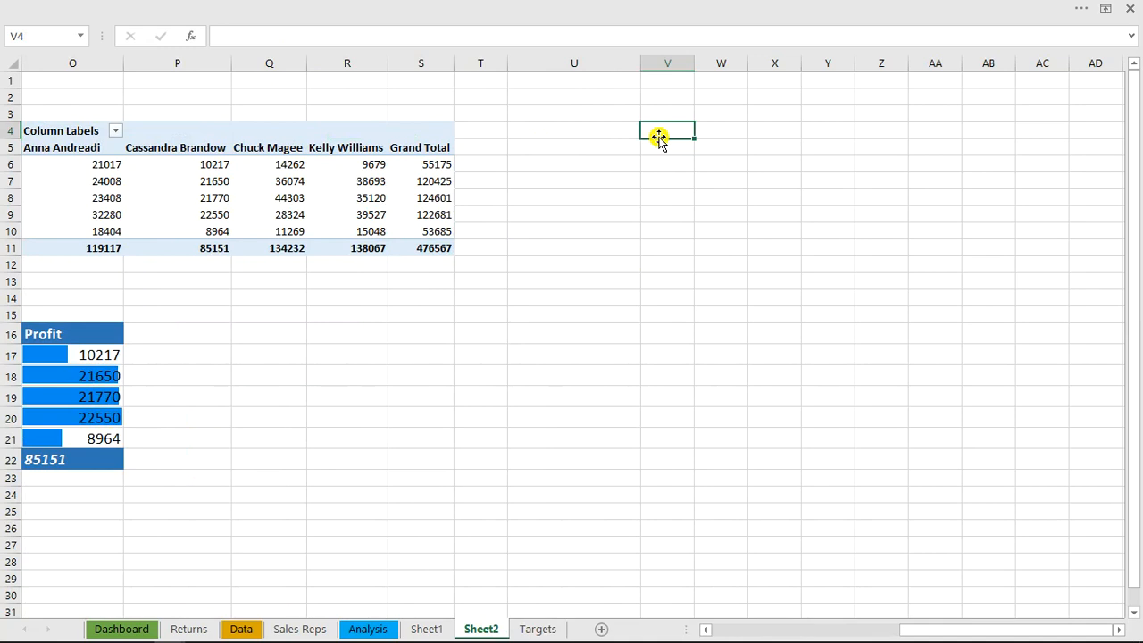
key(alt)
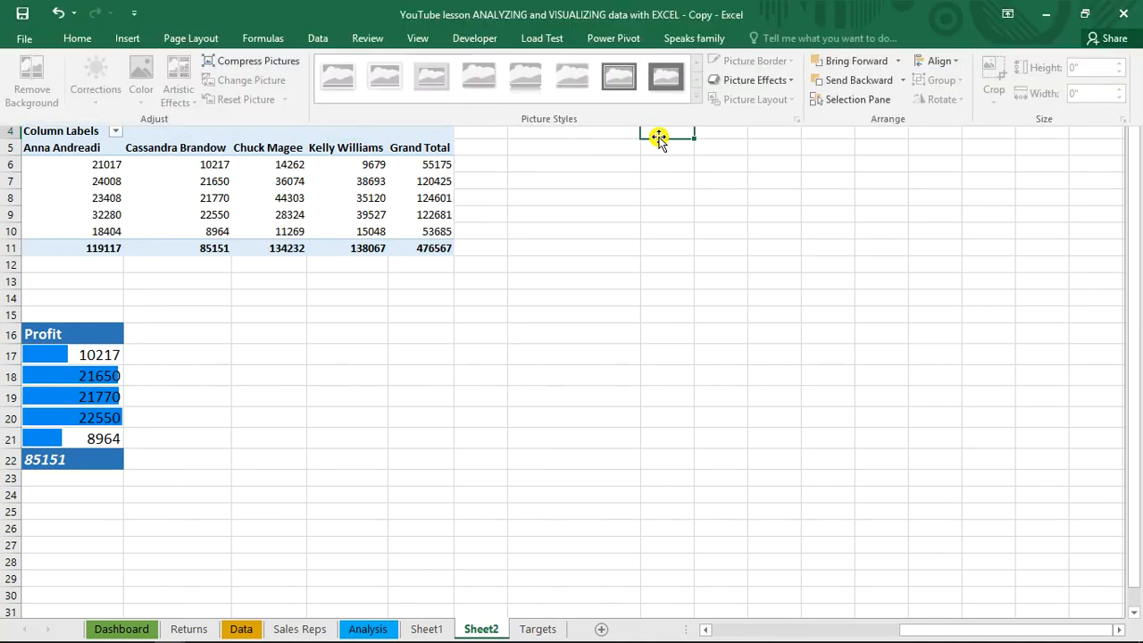
text(n)
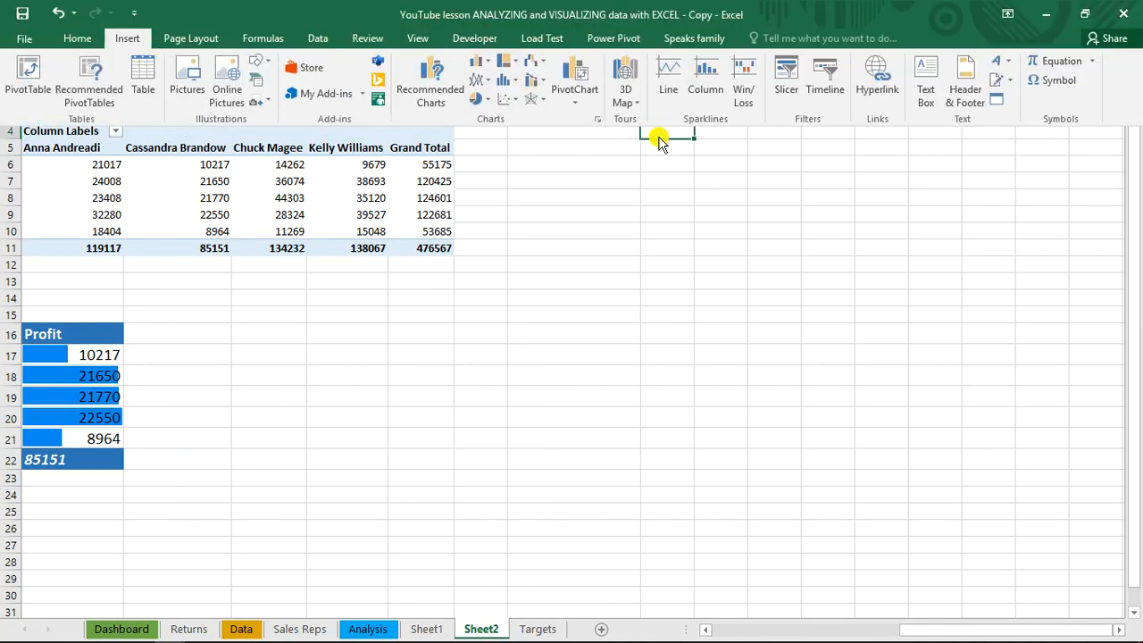
text(vs)
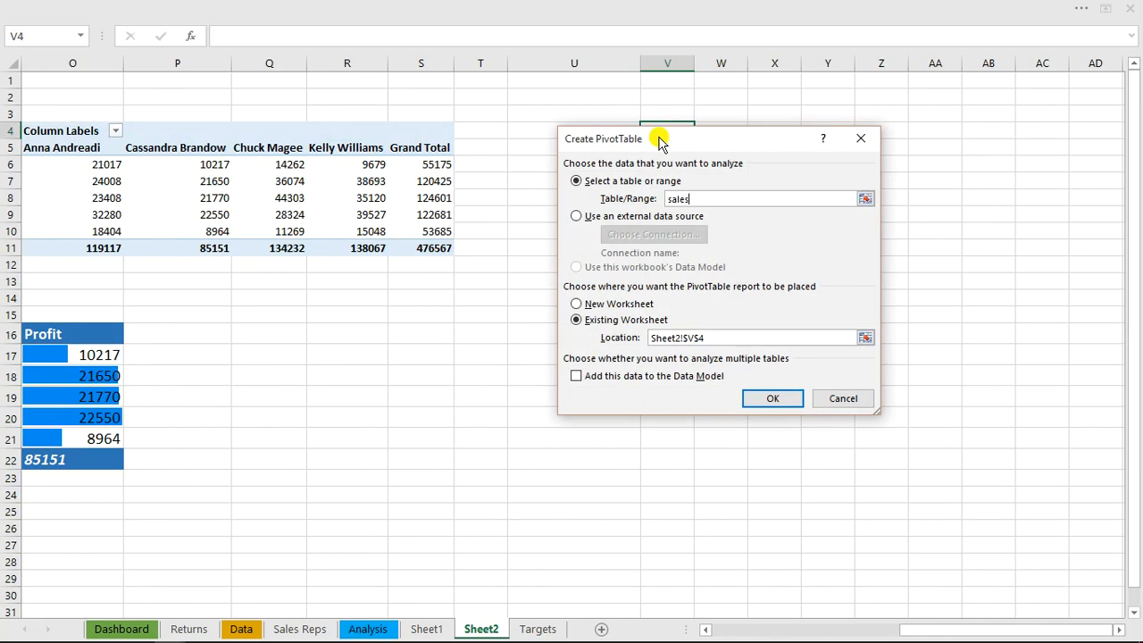
key(Return)
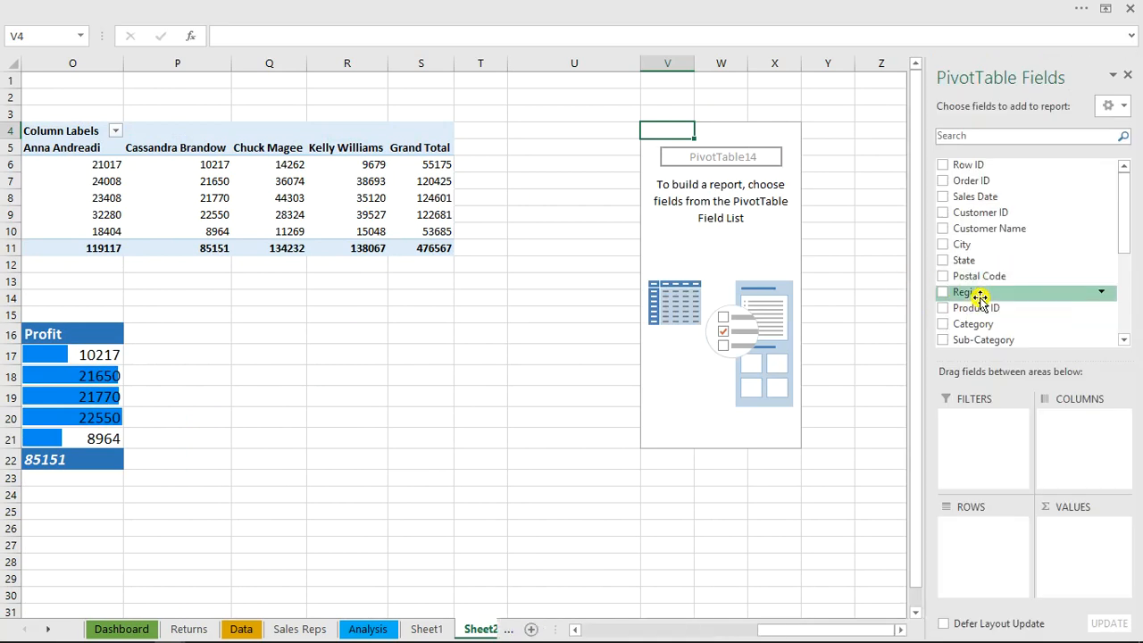
Lay out the new PivotTable with Category as rows, Sum of Sales as values and Sale Rep as columns
click(943, 323)
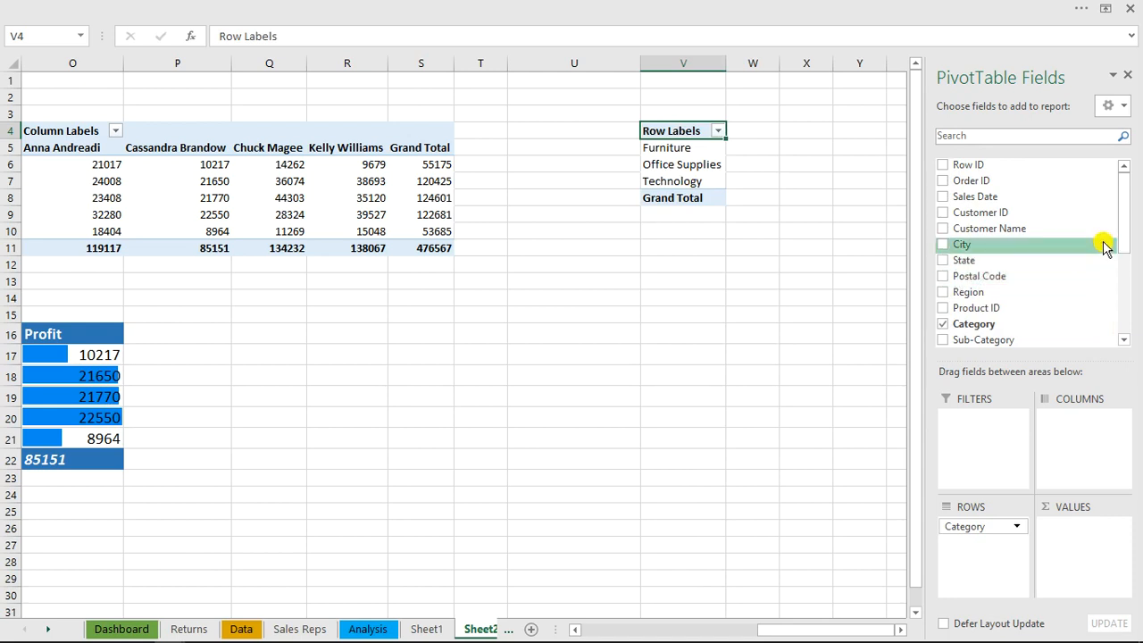
drag(1130, 224, 1130, 265)
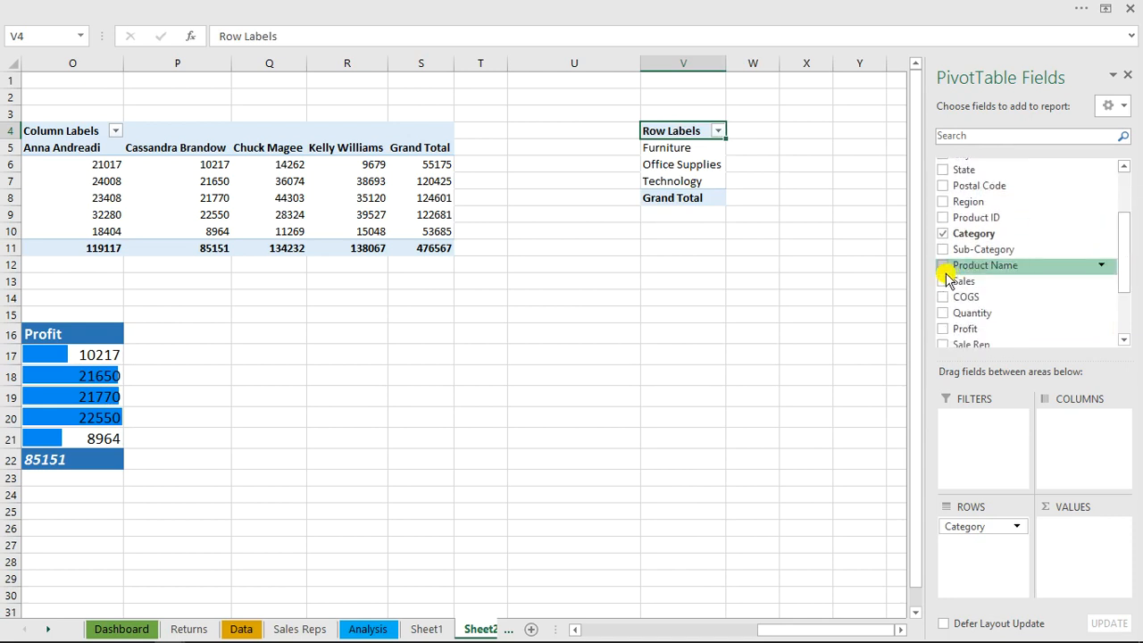
click(943, 281)
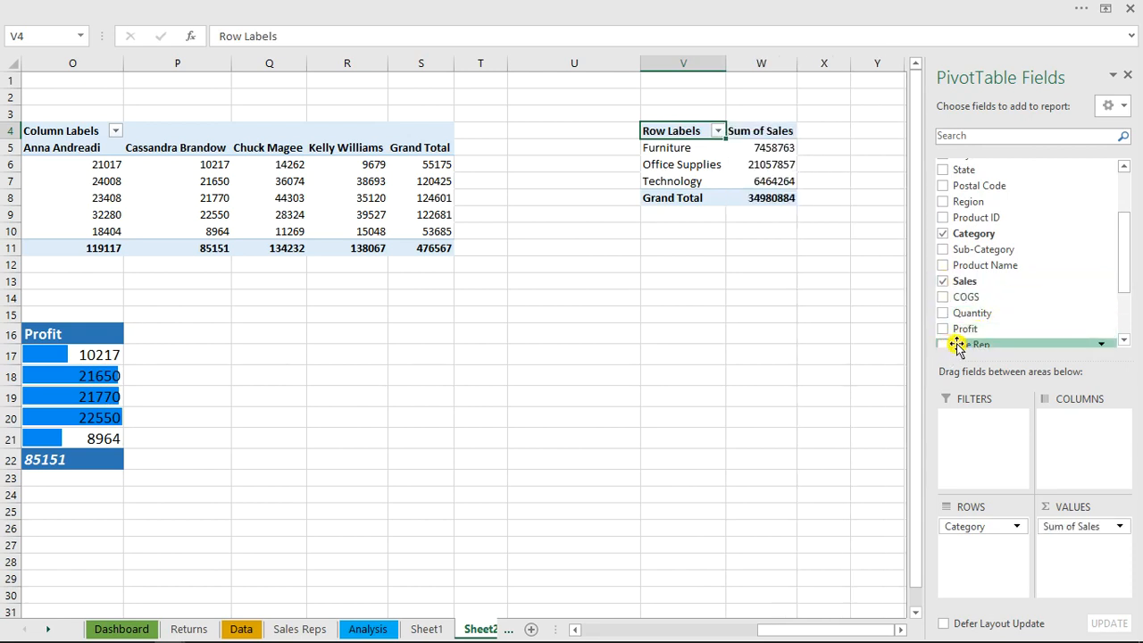
drag(961, 347, 1101, 450)
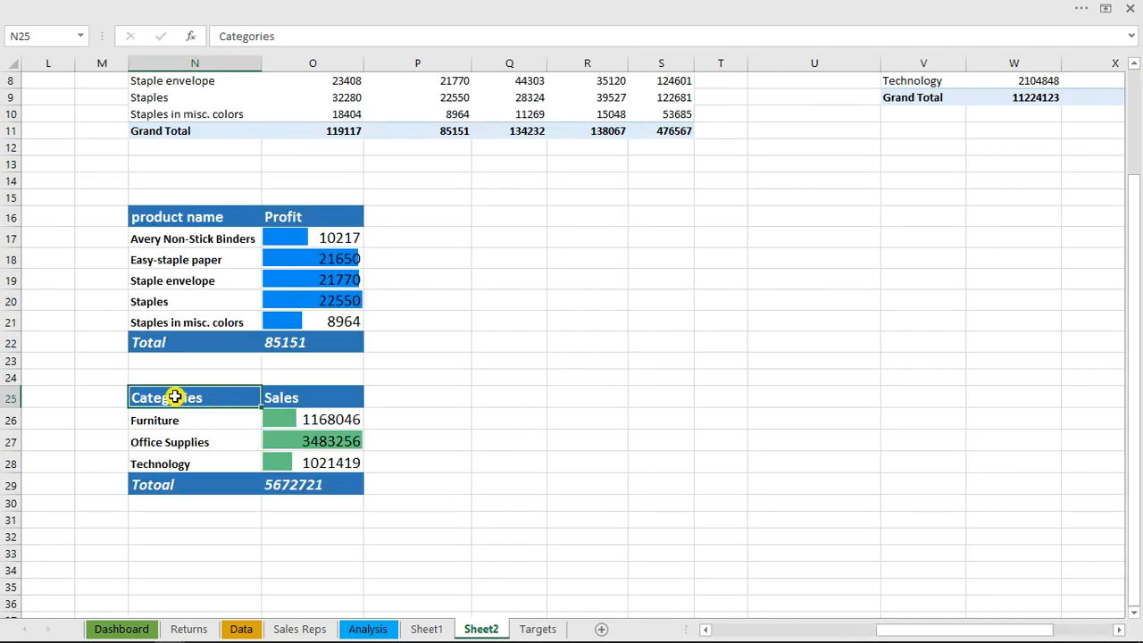
Format the category sales figures and total in O26:O29 as $ currency with 0 decimal places
drag(170, 399, 306, 484)
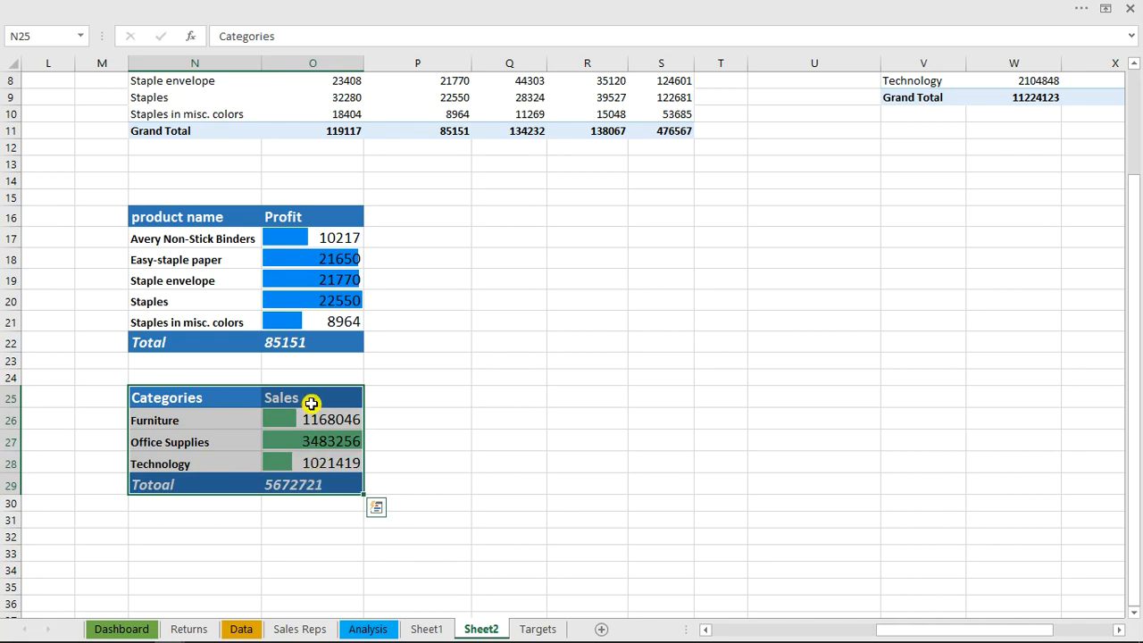
drag(313, 419, 319, 481)
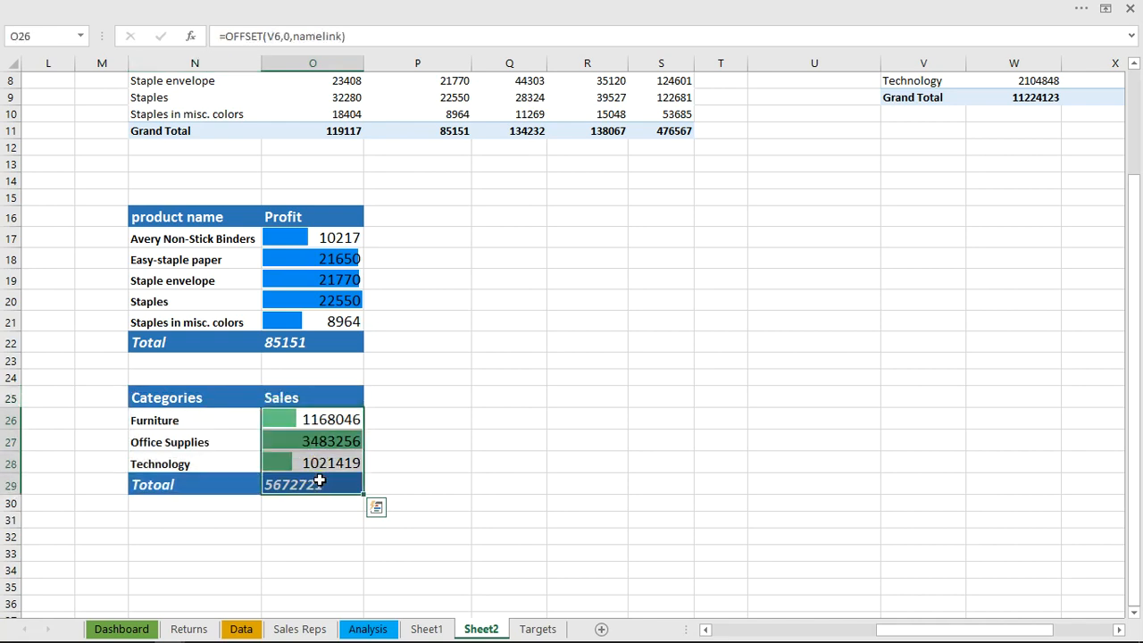
key(ctrl+1)
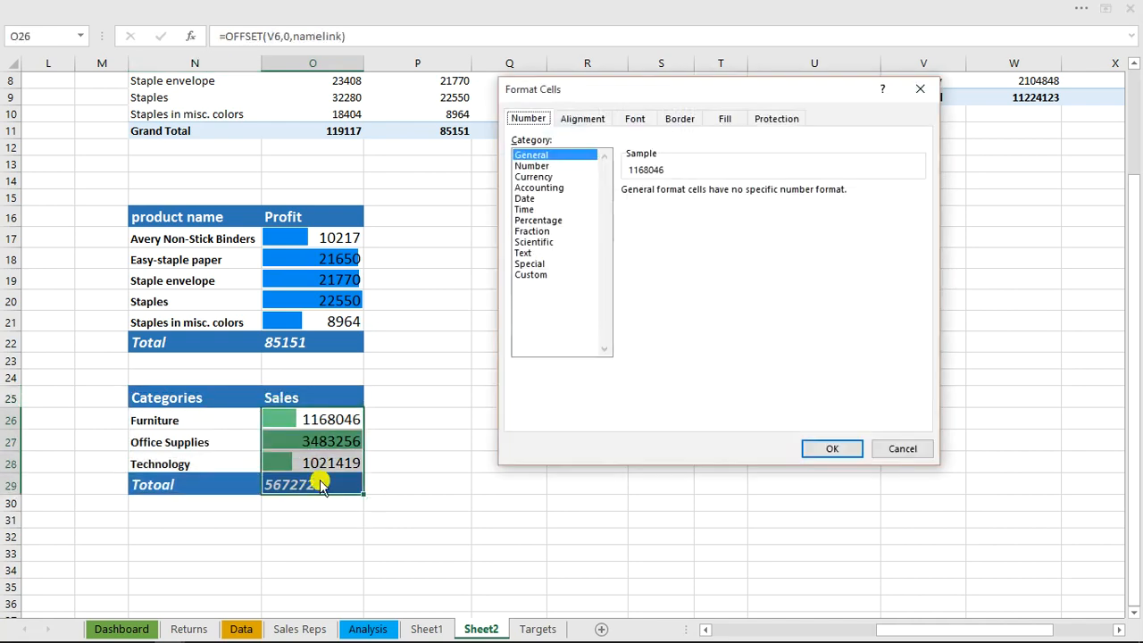
click(539, 177)
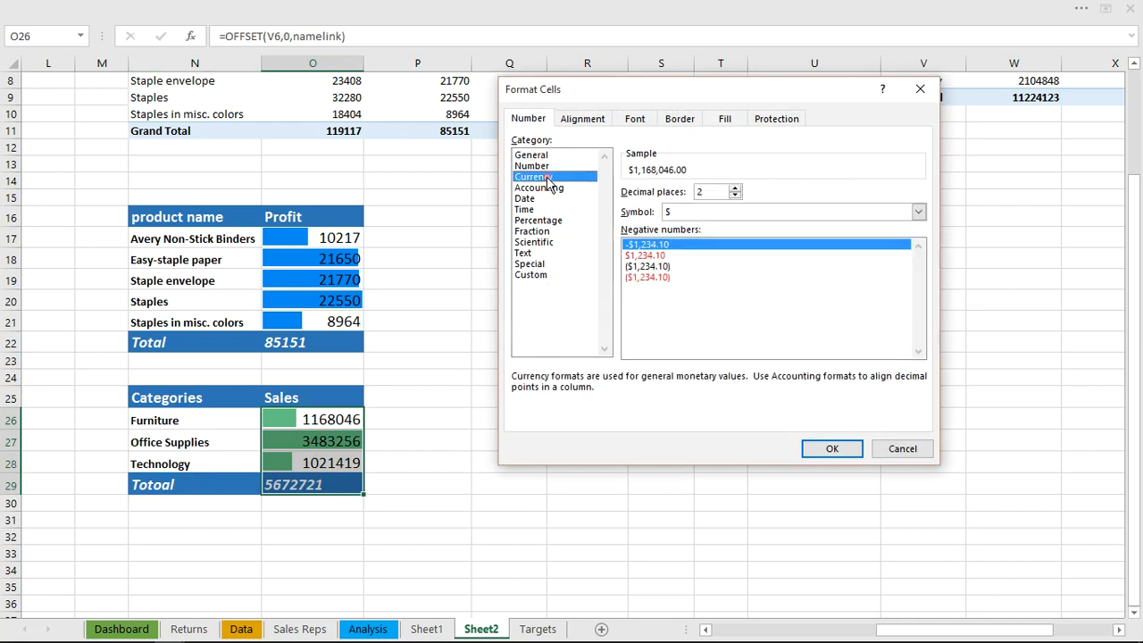
click(735, 196)
click(735, 195)
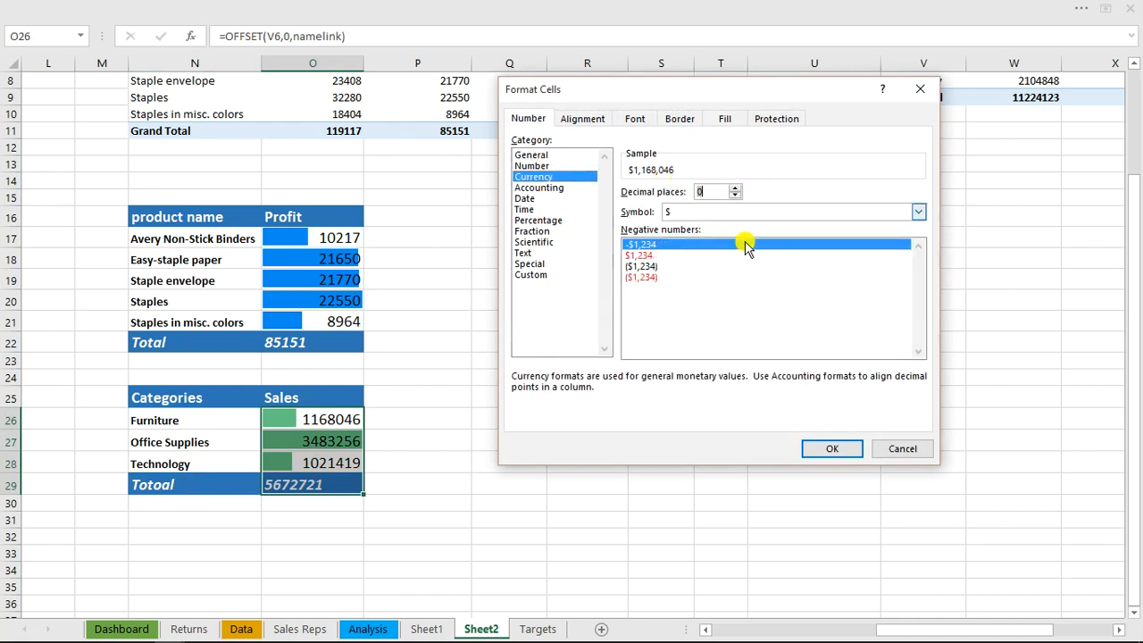
click(828, 448)
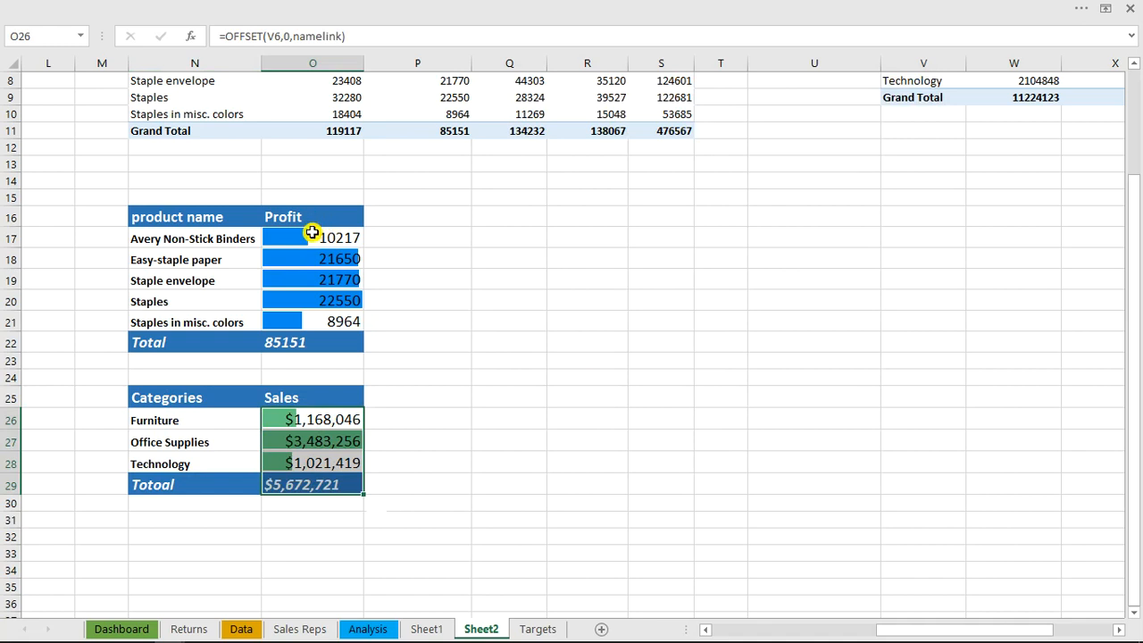
Format the product profit figures and total in O17:O22 as $ currency with 0 decimal places
drag(311, 236, 326, 344)
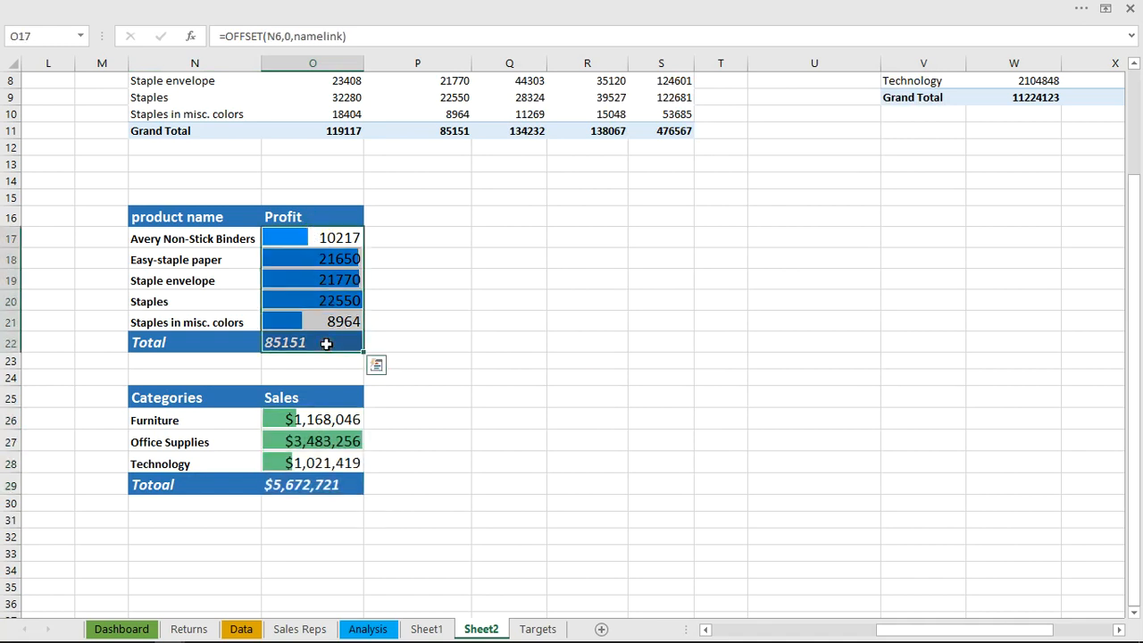
key(ctrl+q)
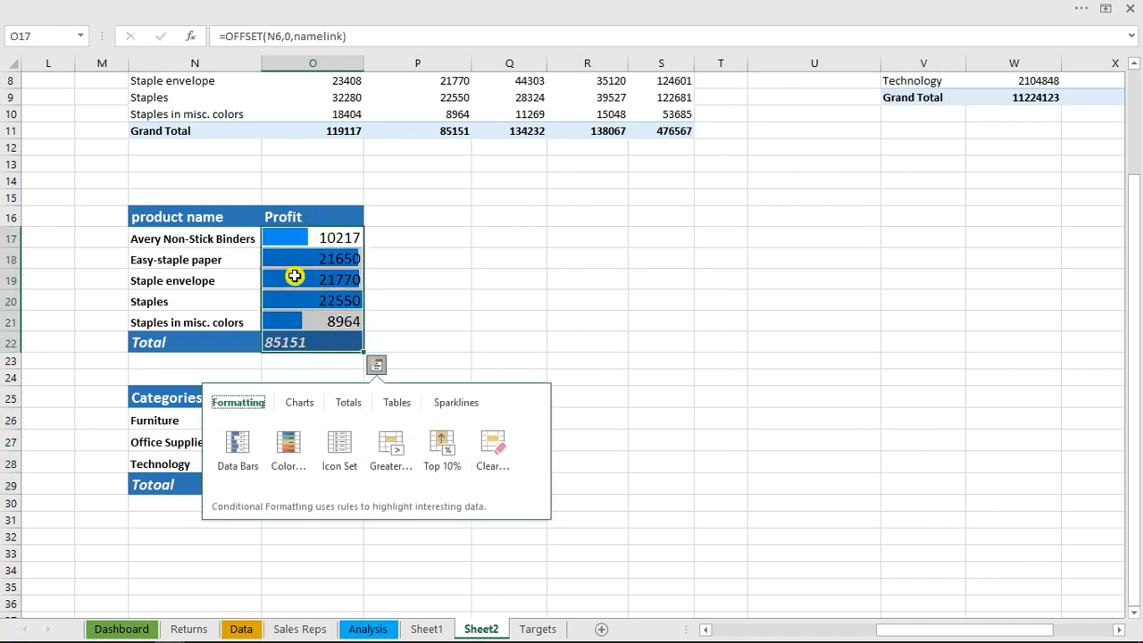
click(295, 277)
drag(325, 239, 298, 348)
key(ctrl+1)
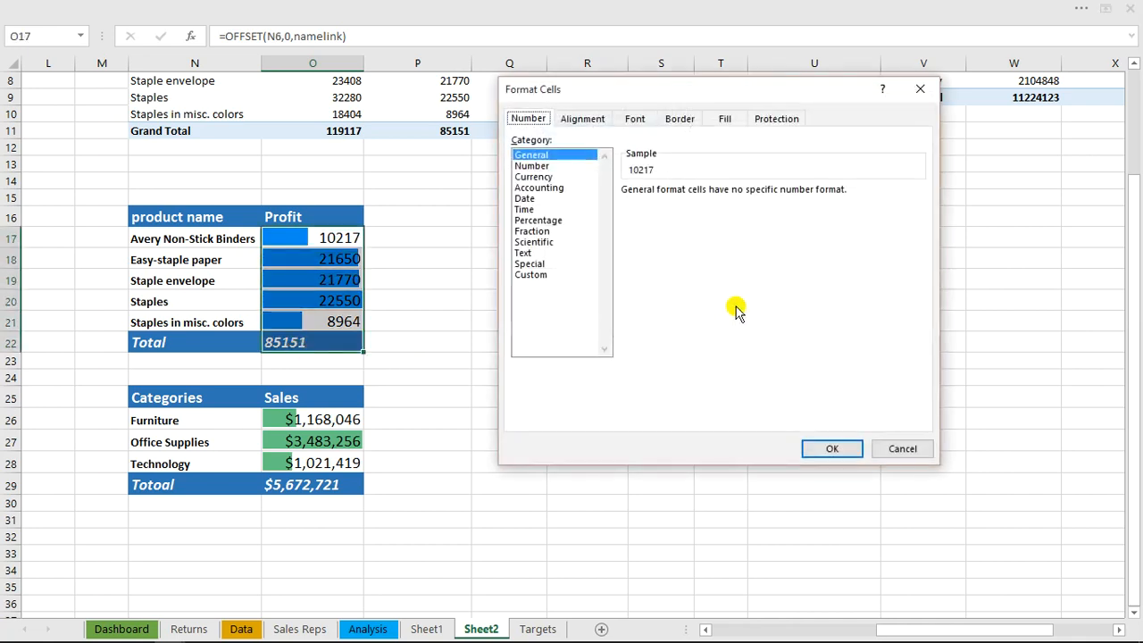
click(534, 176)
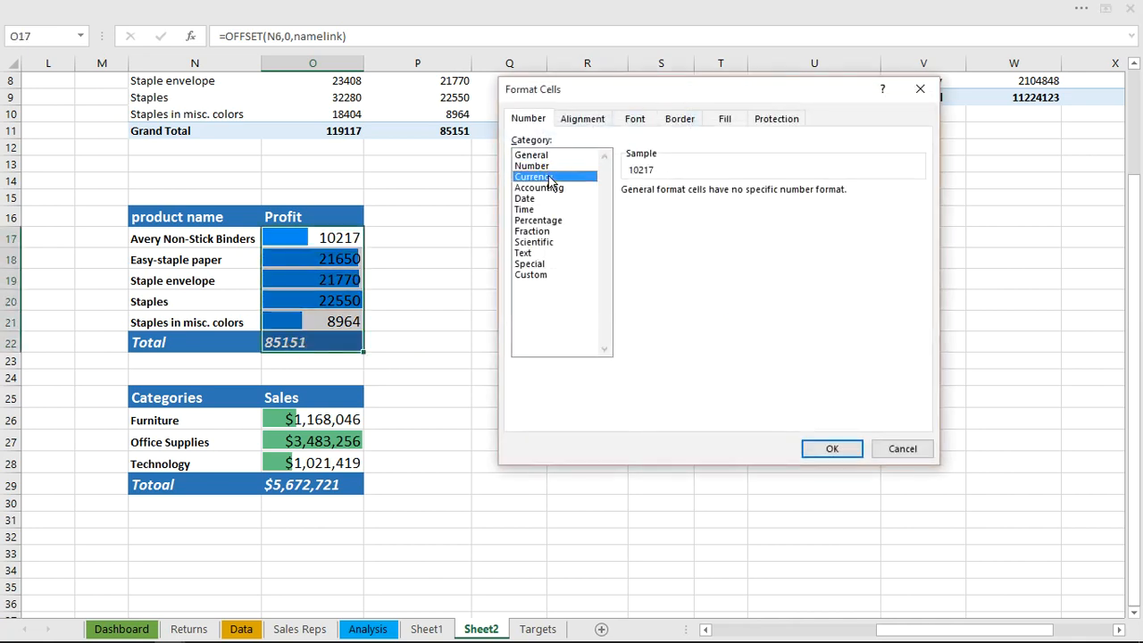
click(735, 196)
click(735, 196)
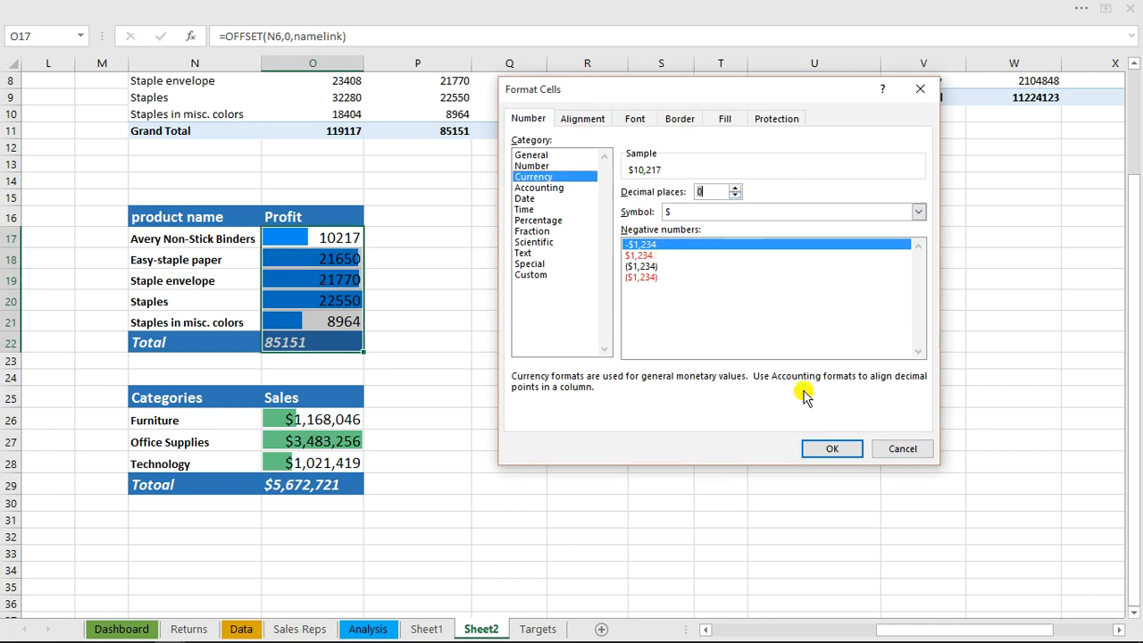
click(823, 451)
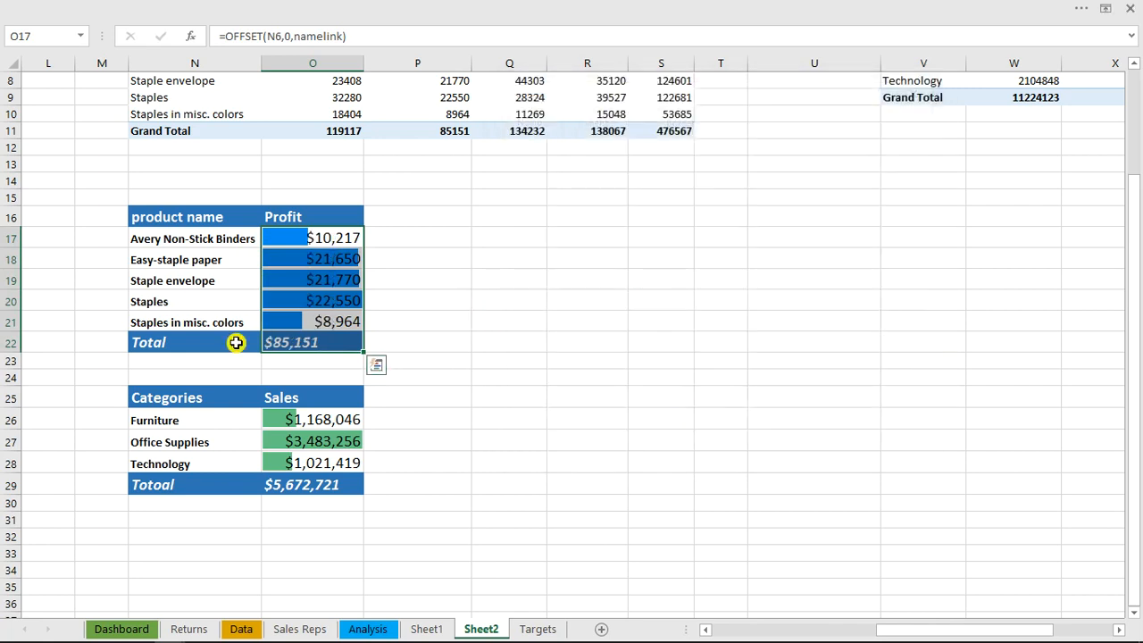
Place a linked Camera picture of Sheet2's category sales table N25:O29 on the Dashboard, above the "Sales by category view" caption
drag(180, 386, 326, 482)
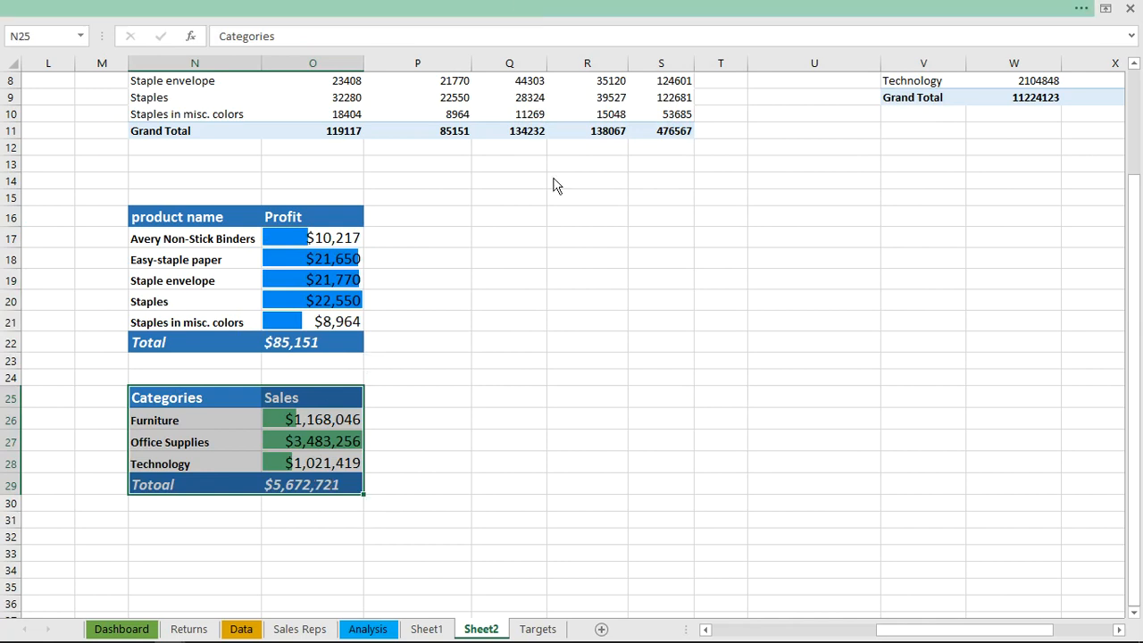
click(679, 9)
click(695, 35)
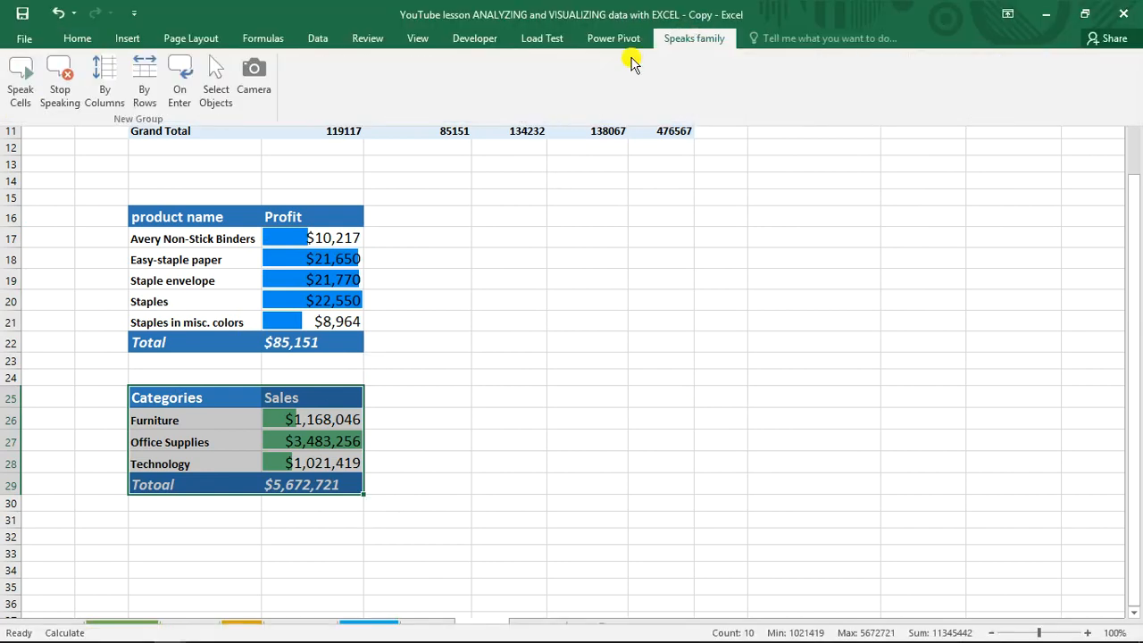
click(254, 75)
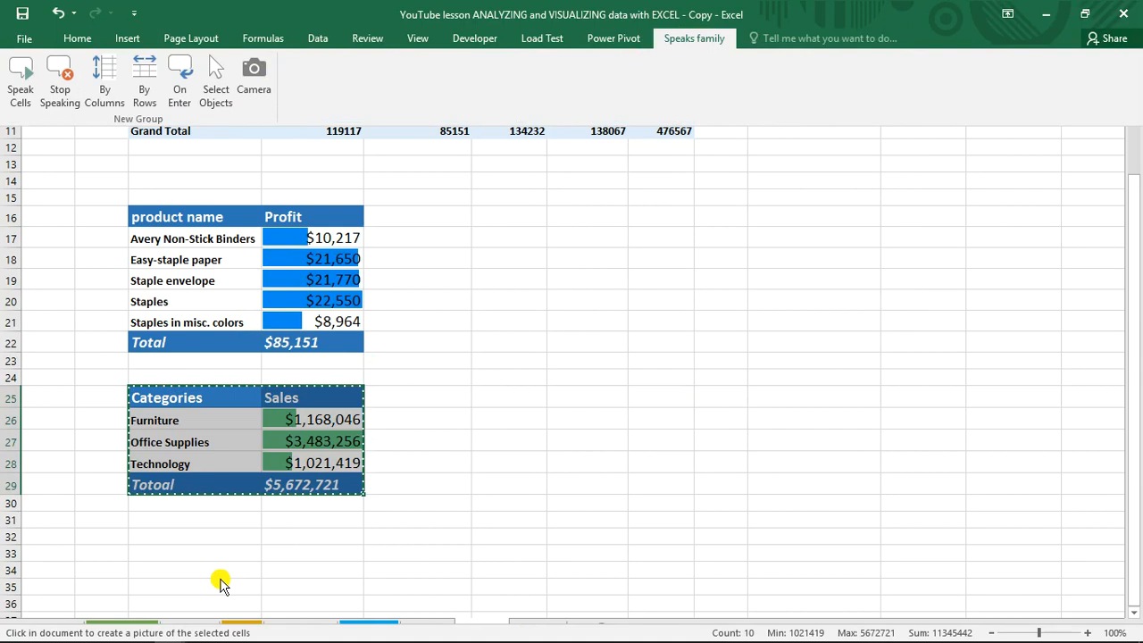
click(220, 582)
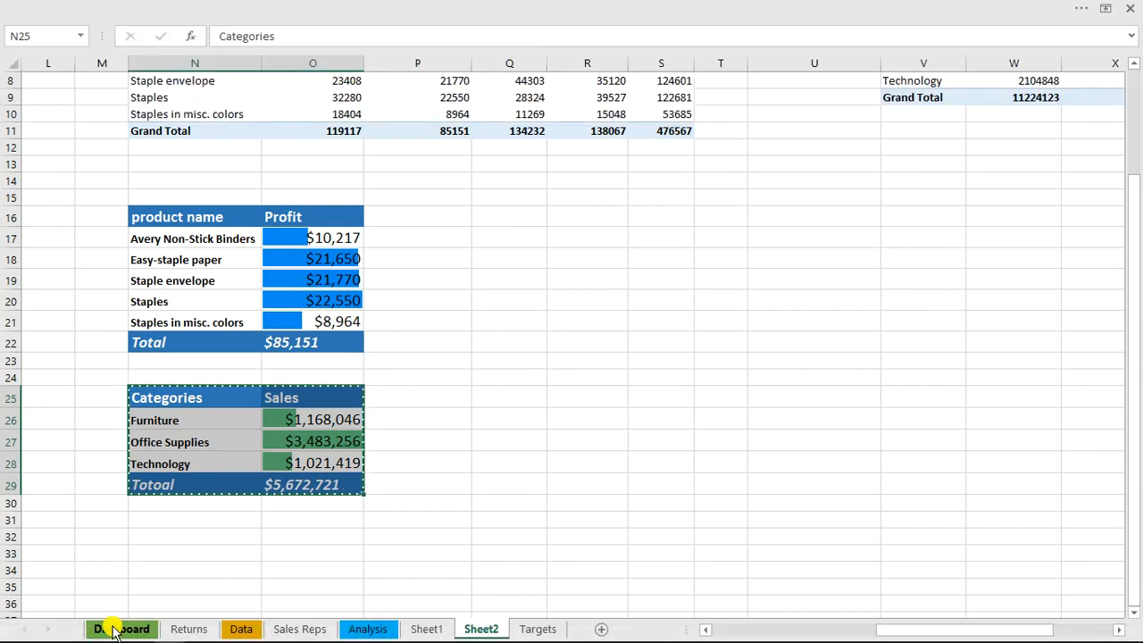
click(114, 631)
click(674, 417)
click(674, 417)
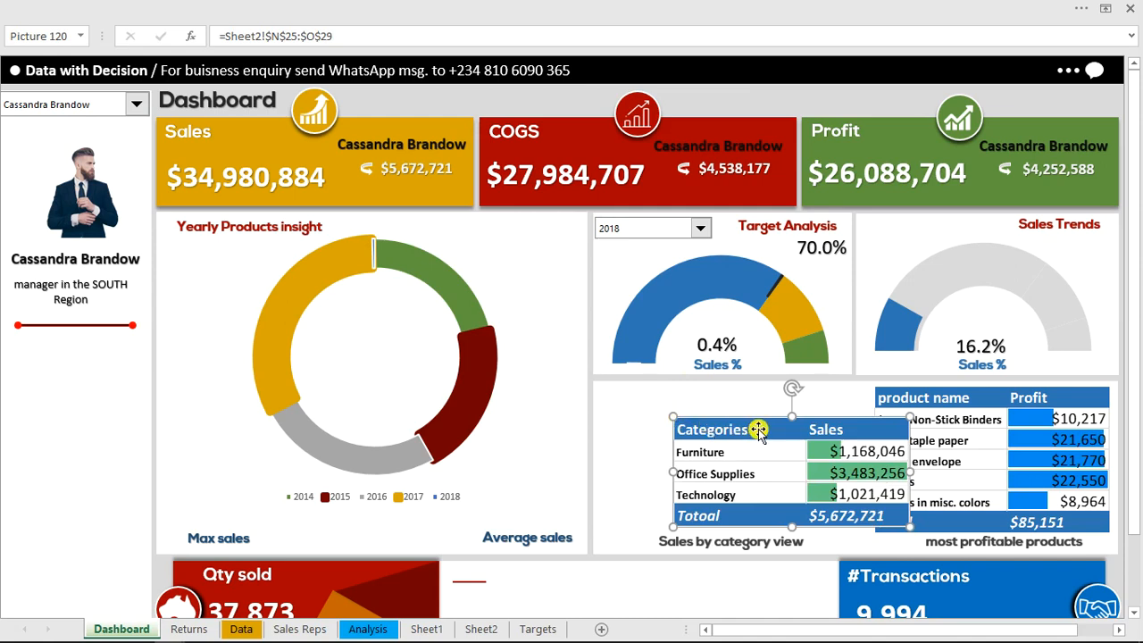
drag(763, 427, 706, 420)
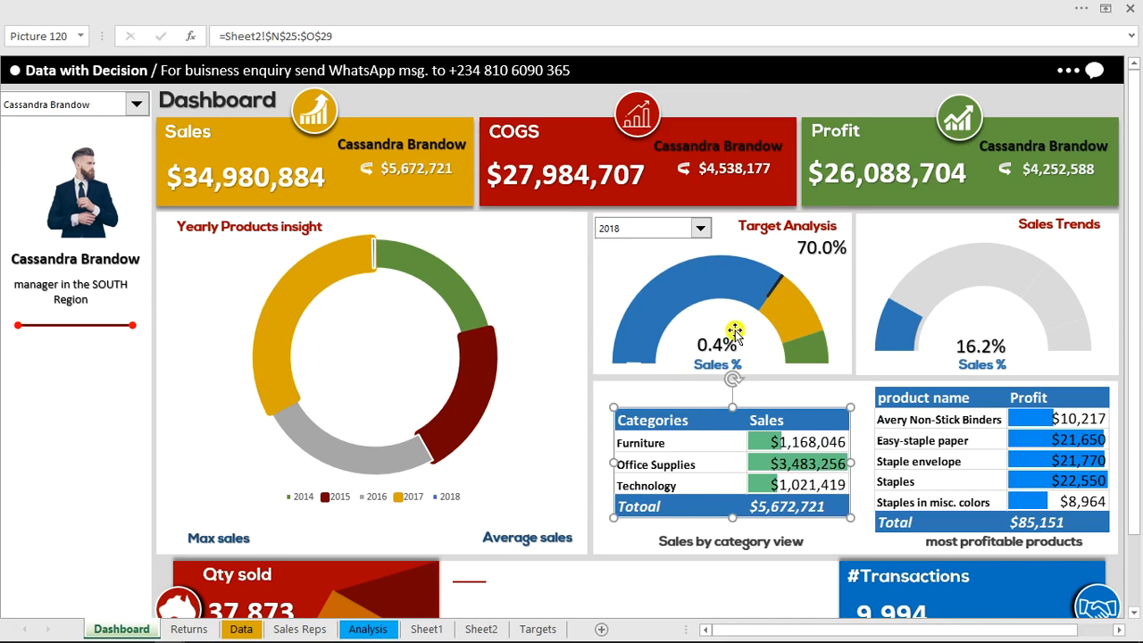
click(789, 111)
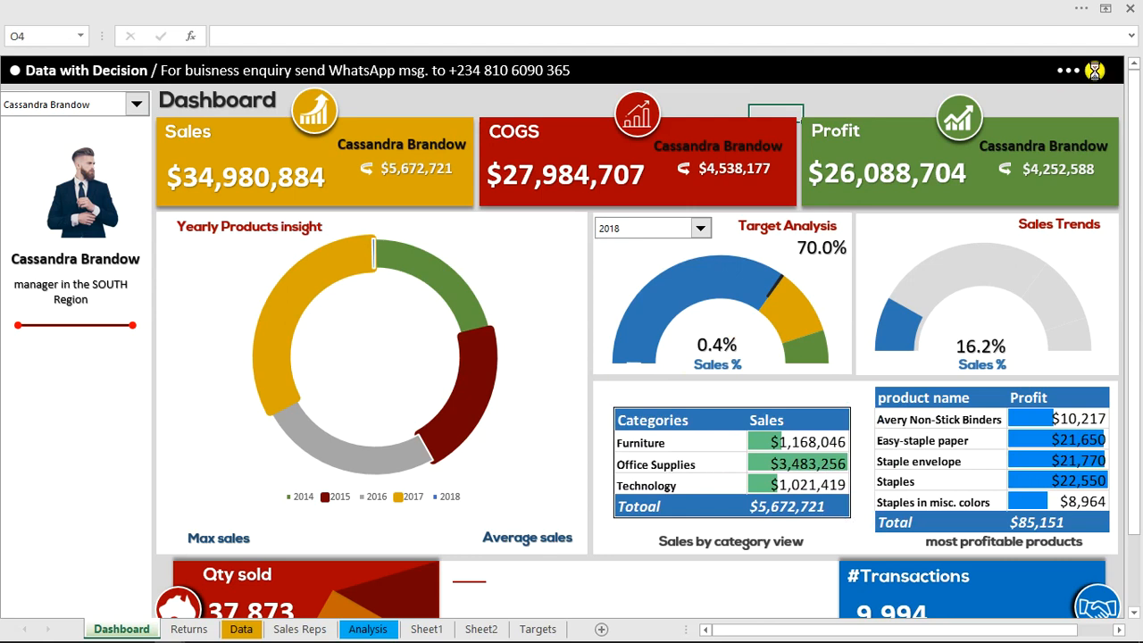
Show the sales rep information panel, bring it to the front of the dashboard objects, and test hiding and reshowing it
click(1095, 73)
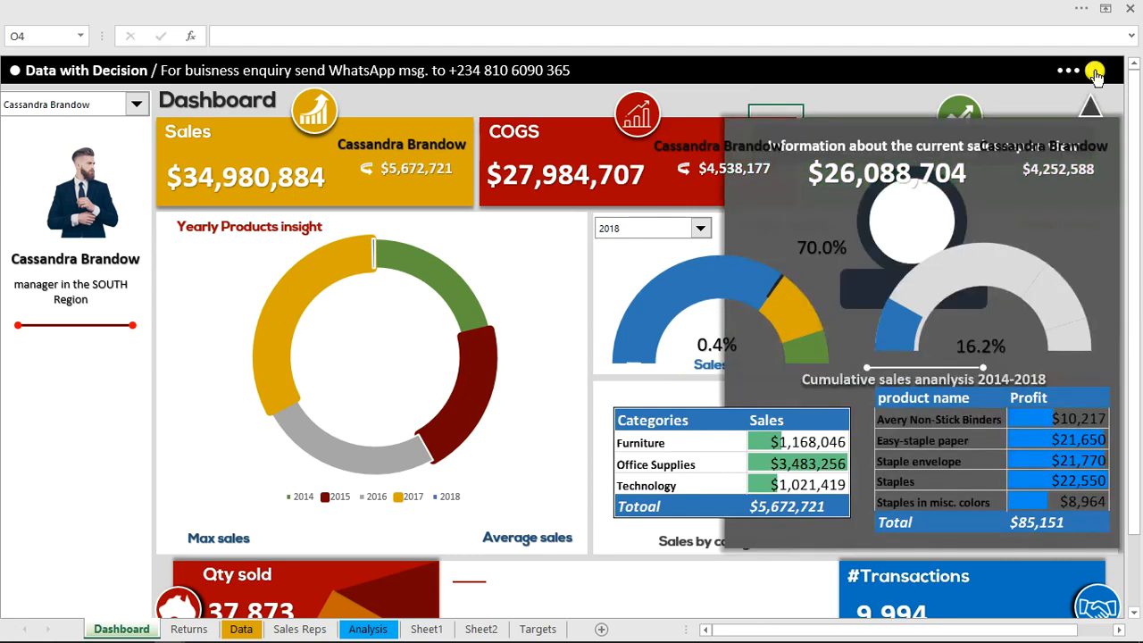
click(959, 123)
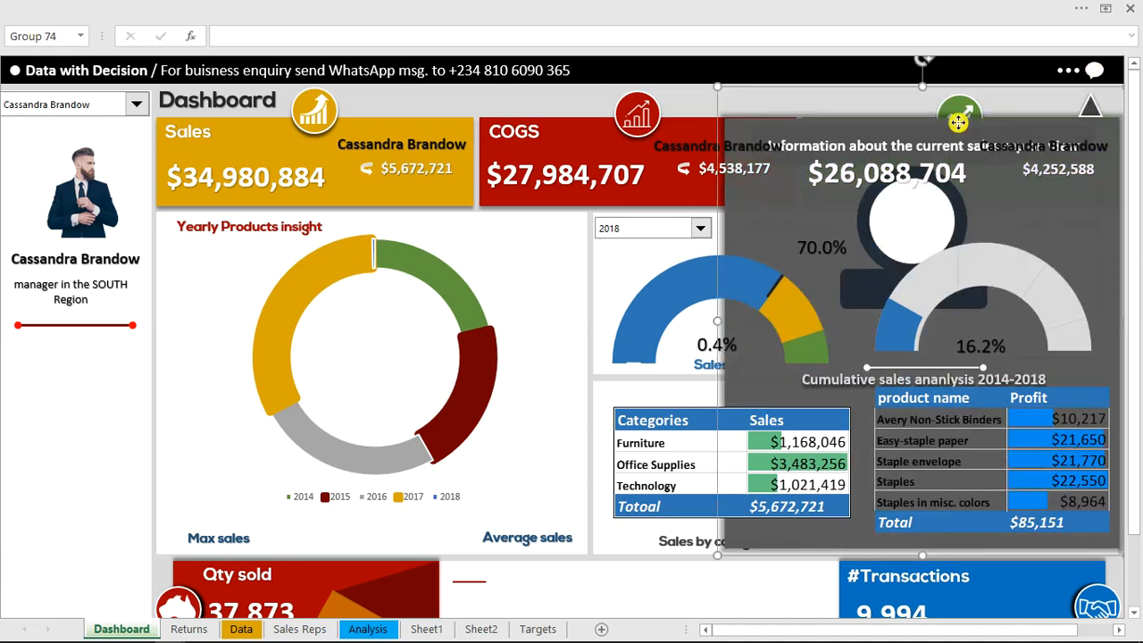
right_click(958, 123)
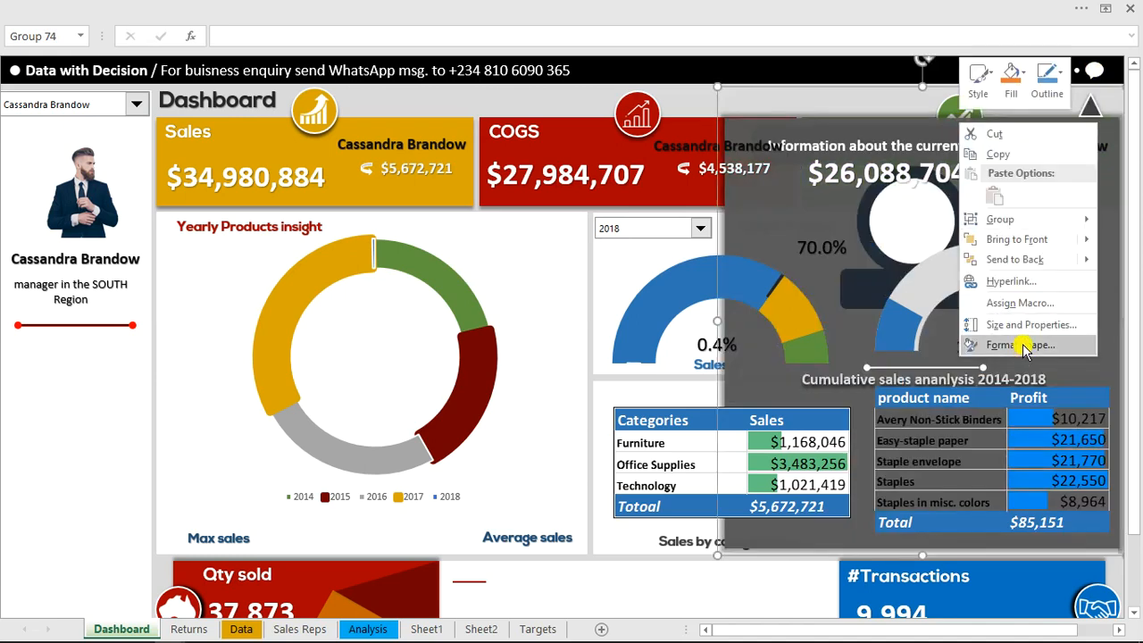
mouse_move(1072, 241)
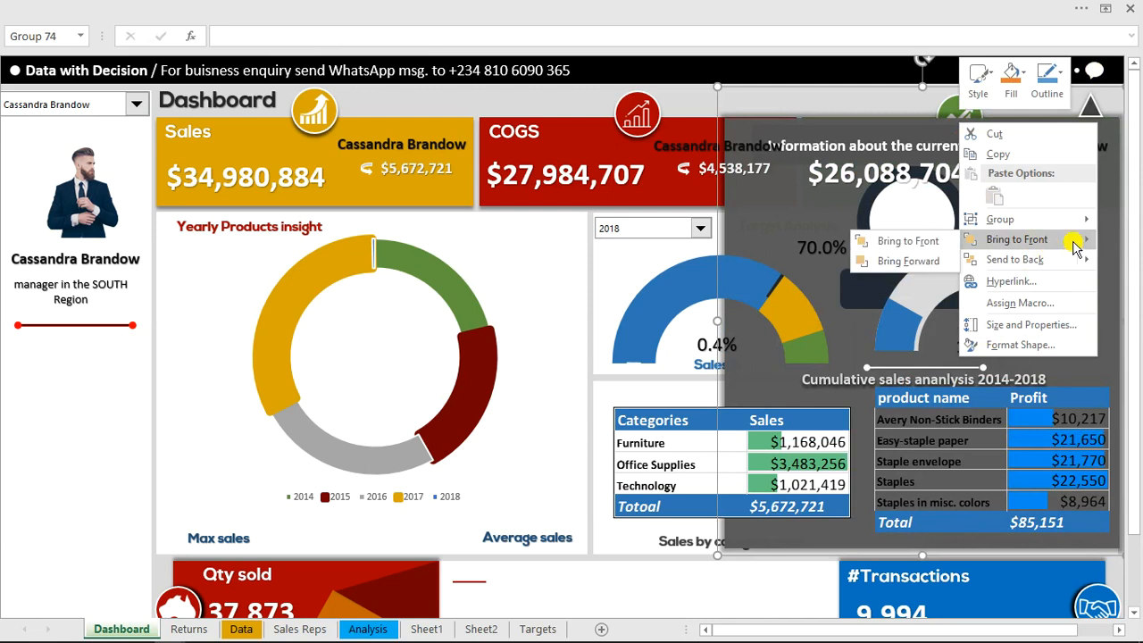
click(908, 241)
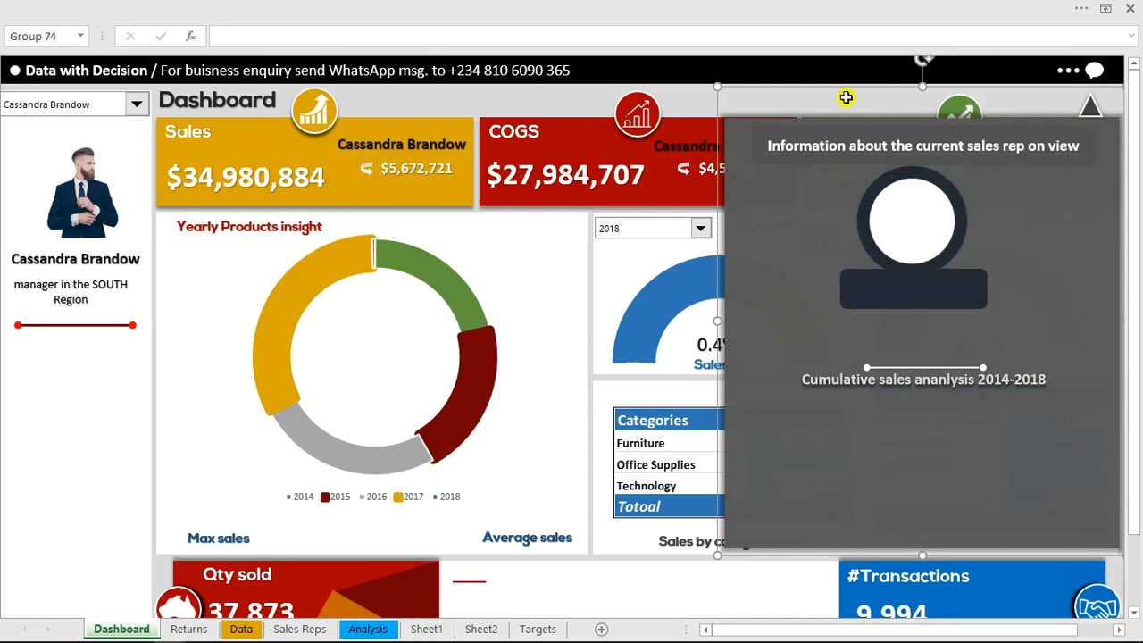
click(679, 100)
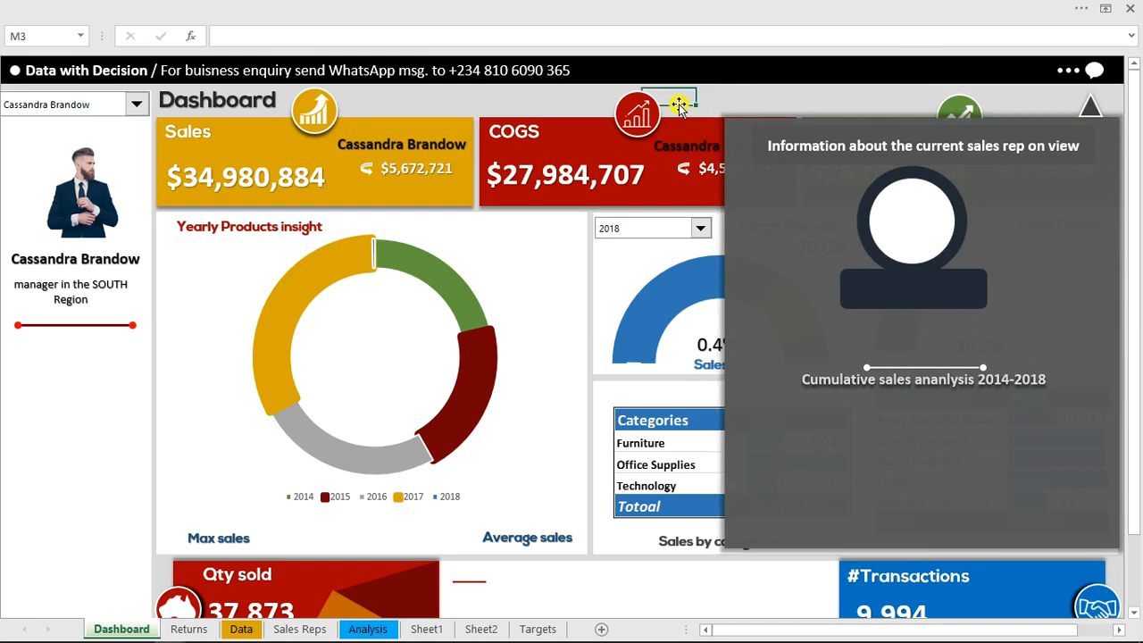
click(1094, 72)
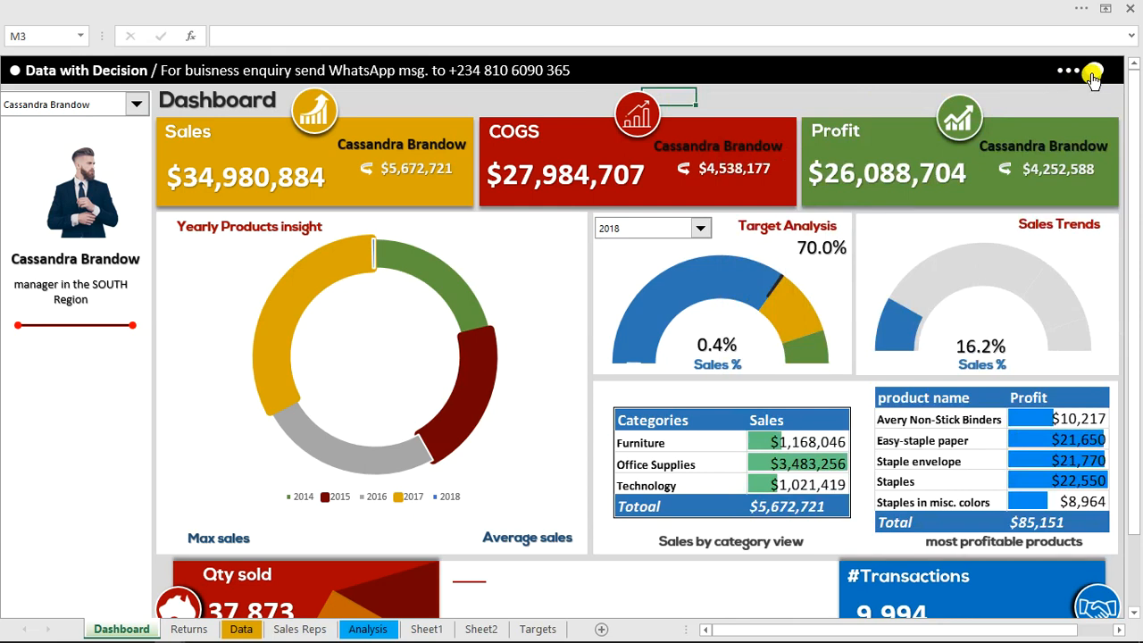
click(1094, 75)
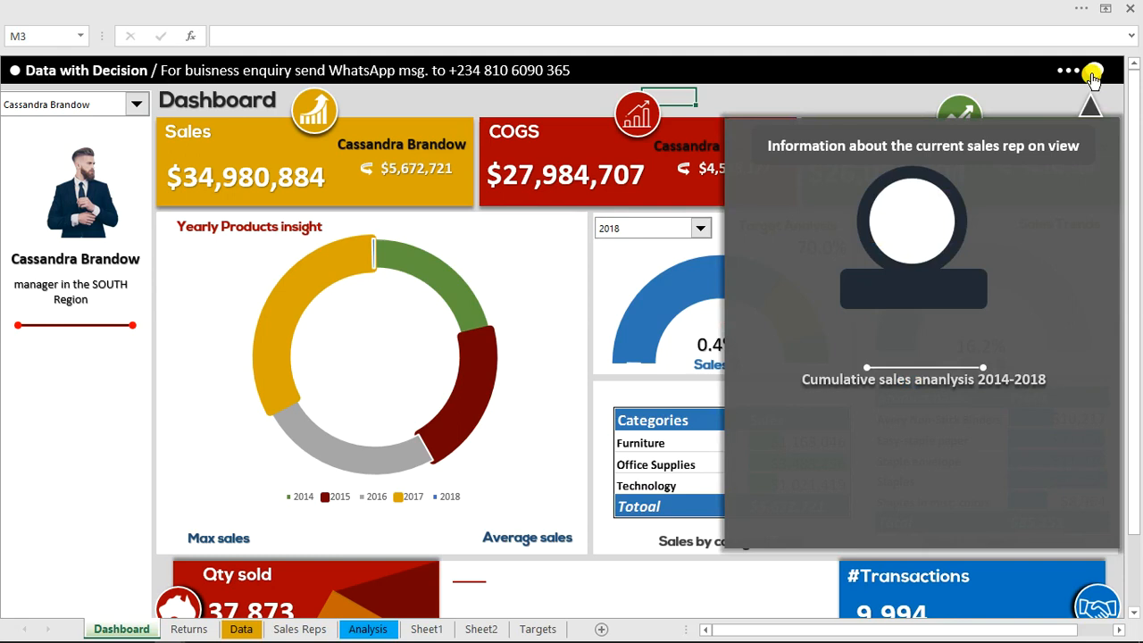
Open the show_info macro in the Visual Basic editor and restore the editor to a smaller window over the dashboard
click(693, 9)
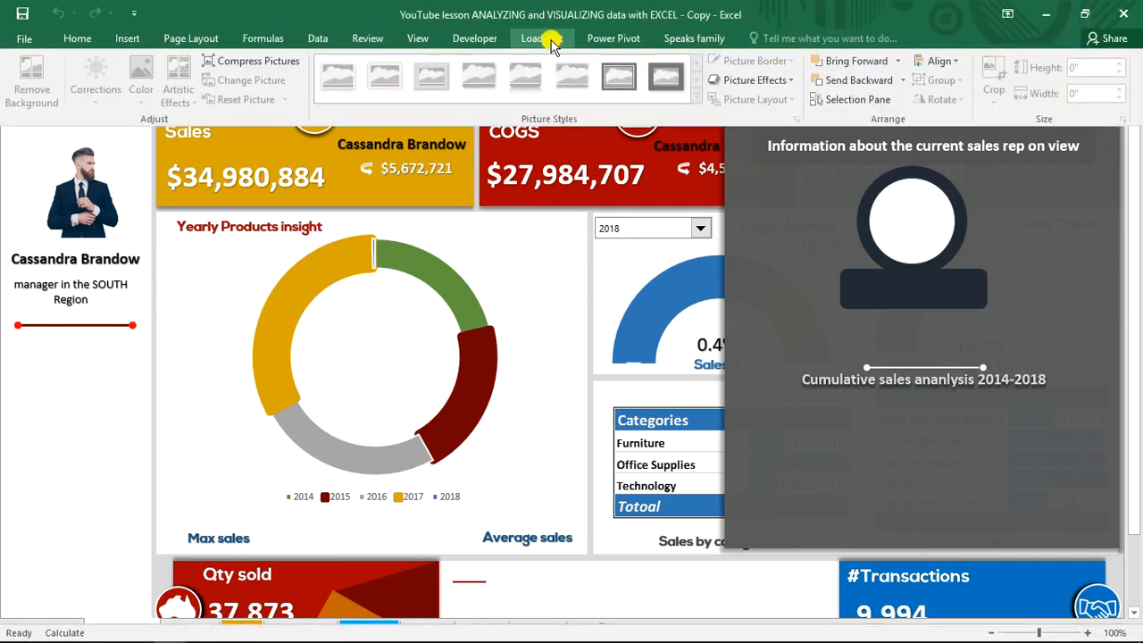
click(480, 38)
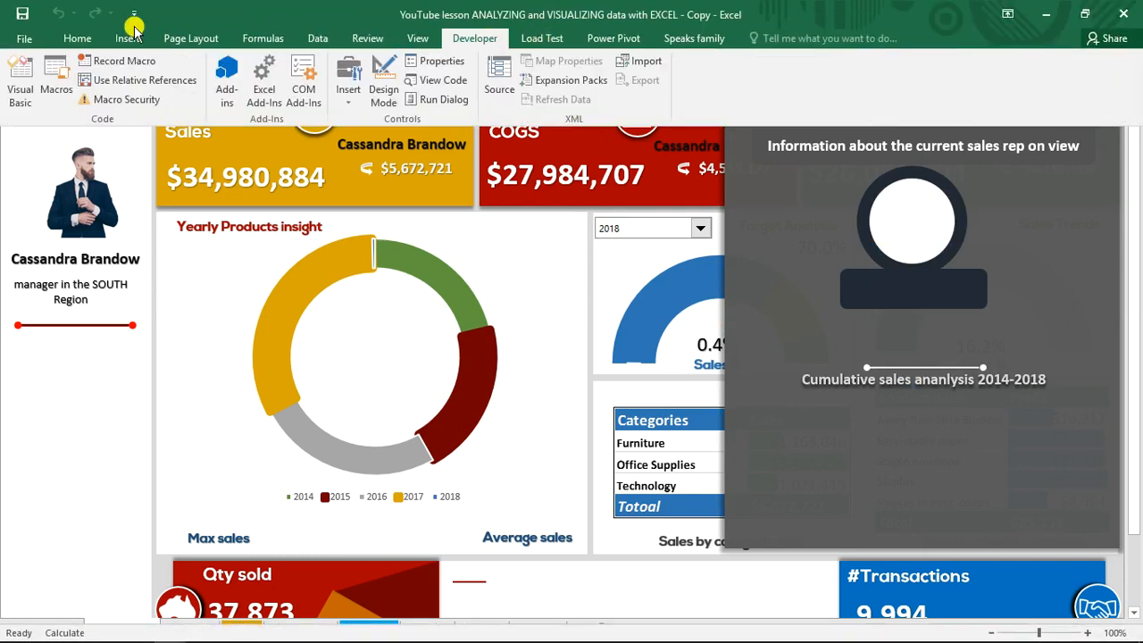
click(17, 70)
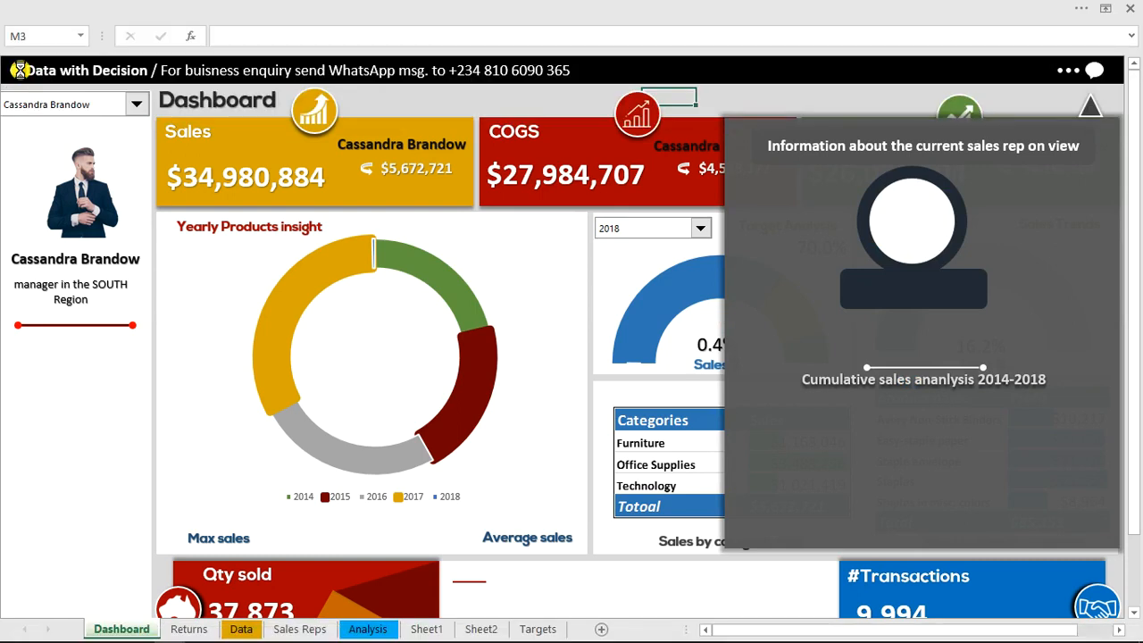
key(alt+F11)
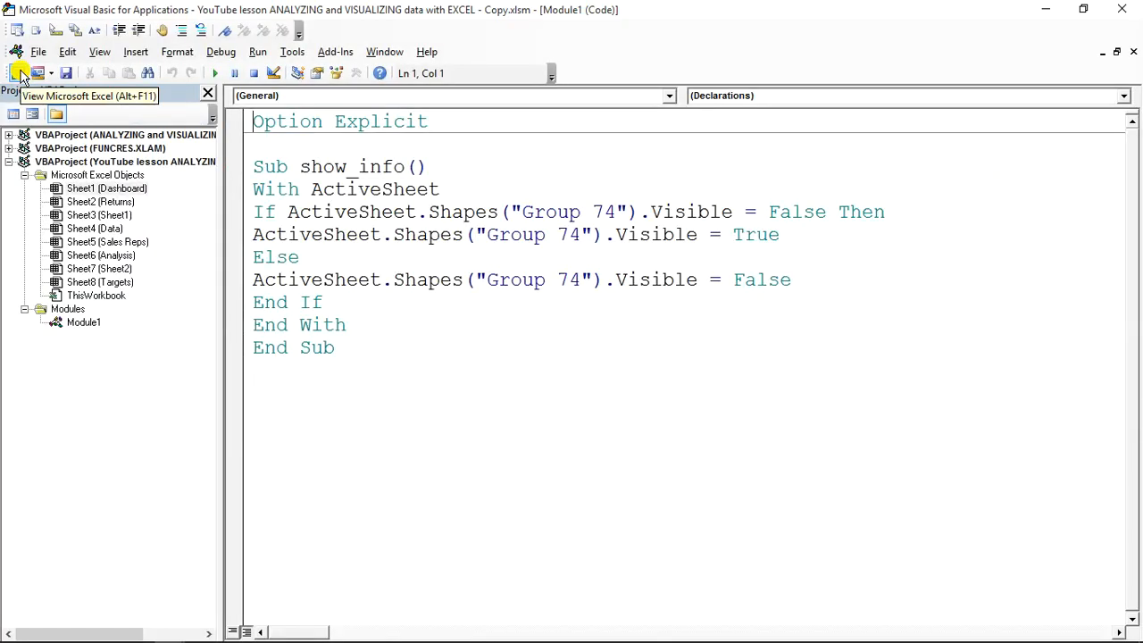
click(312, 162)
drag(268, 164, 420, 165)
click(440, 166)
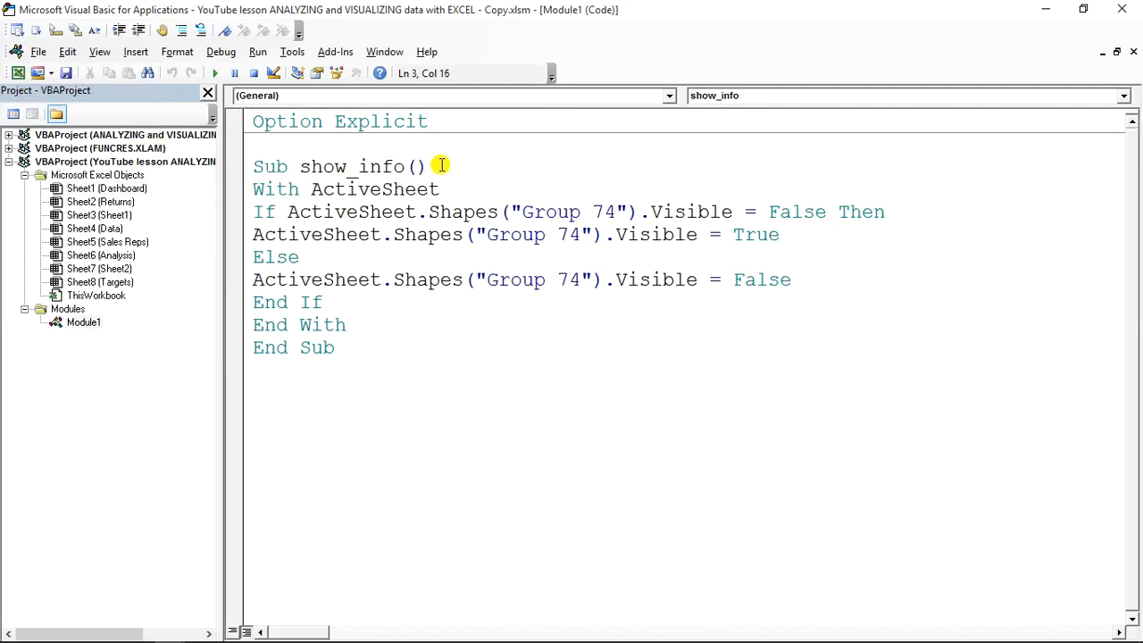
click(1082, 11)
drag(841, 49, 771, 139)
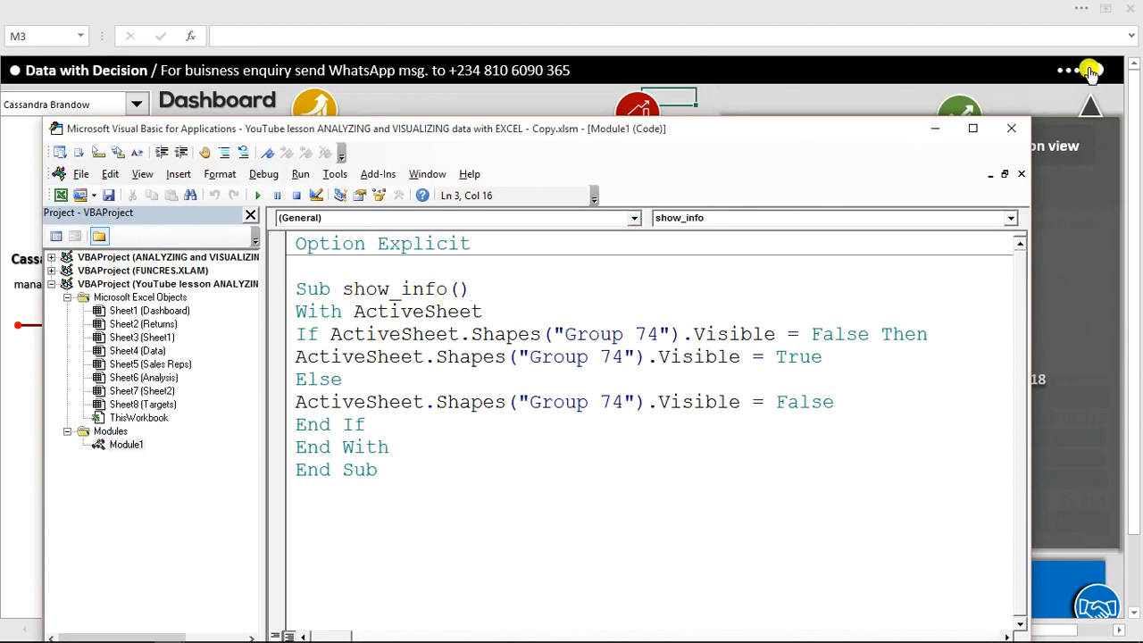
Examine the show_info code from its With block to End Sub, including the shape name in the If condition
click(480, 281)
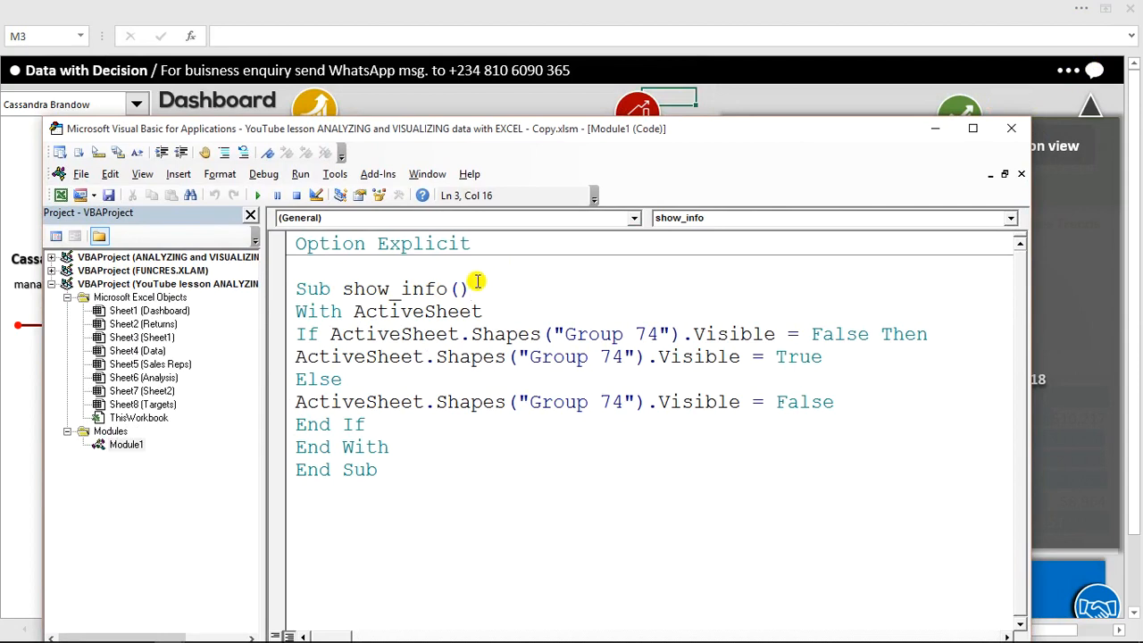
drag(462, 286, 307, 442)
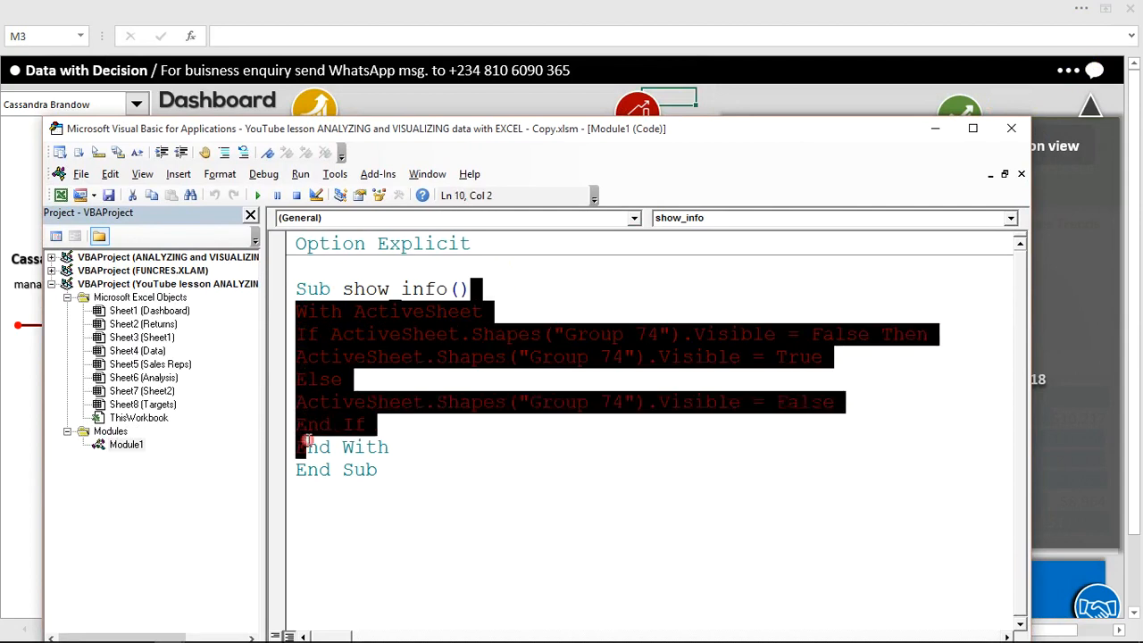
click(382, 467)
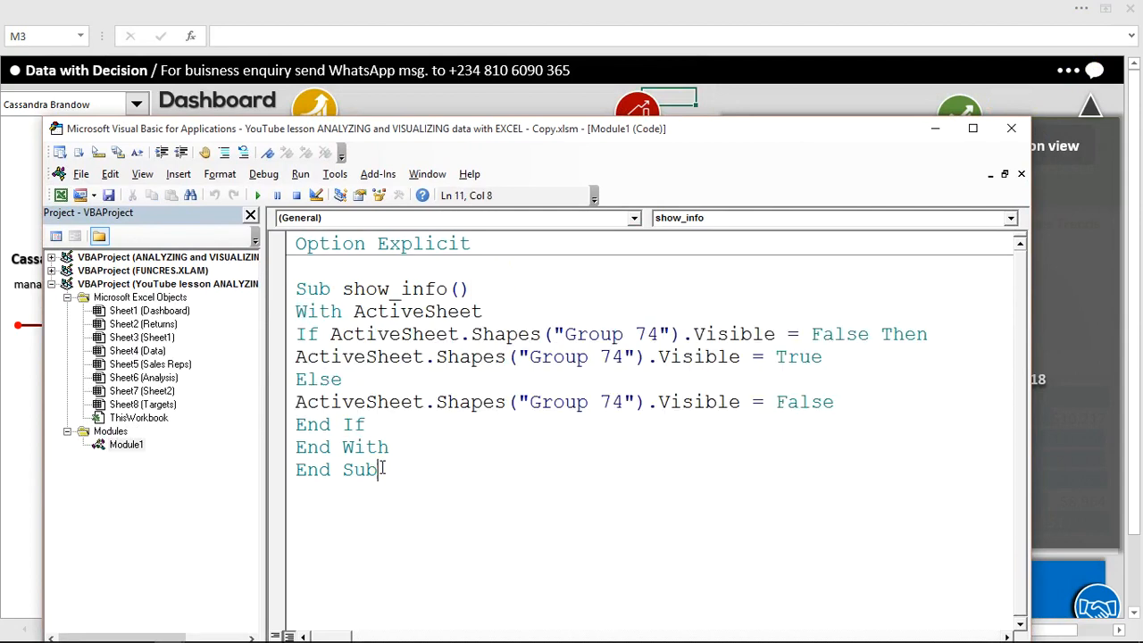
click(355, 535)
click(585, 333)
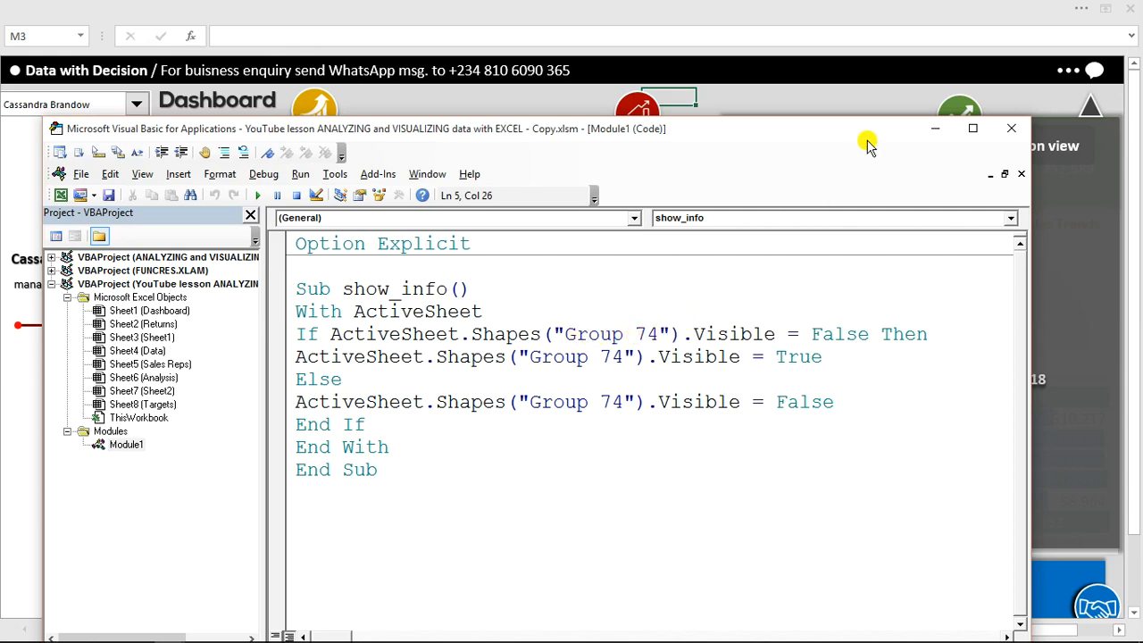
Check the information panel's object name on the dashboard and compare it with the shape references in the show_info macro
click(857, 103)
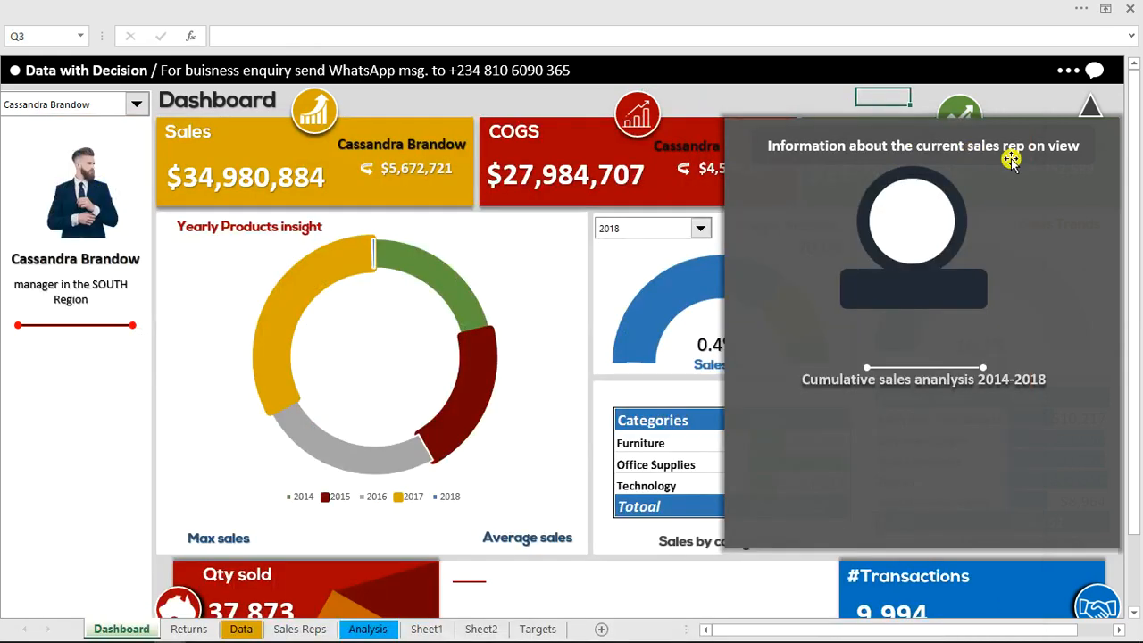
click(1054, 207)
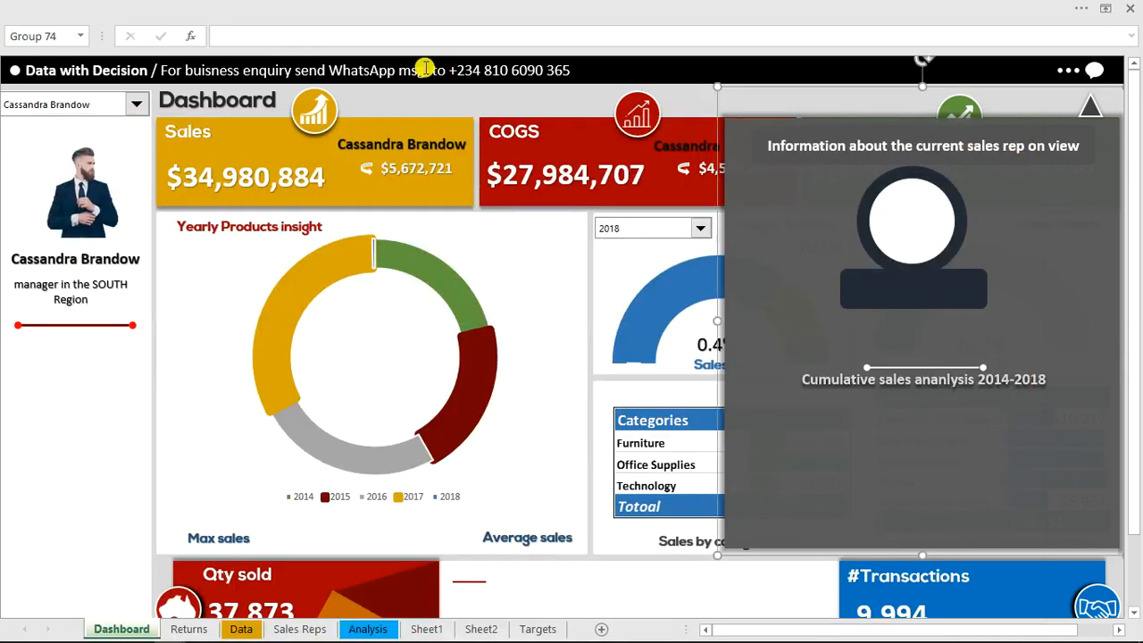
click(62, 37)
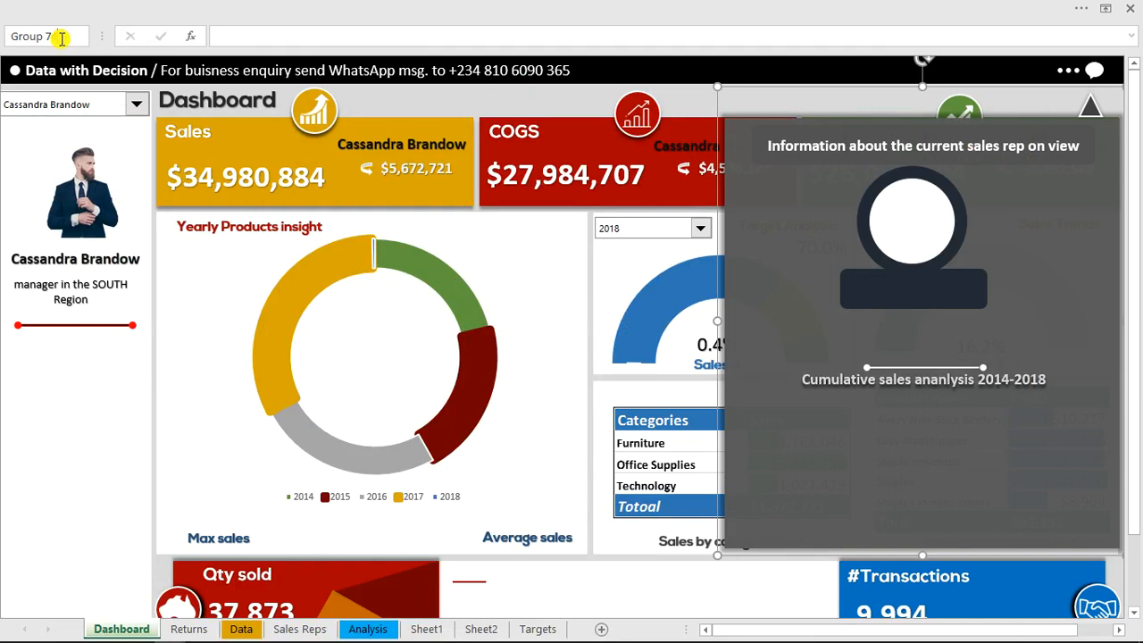
mouse_move(179, 636)
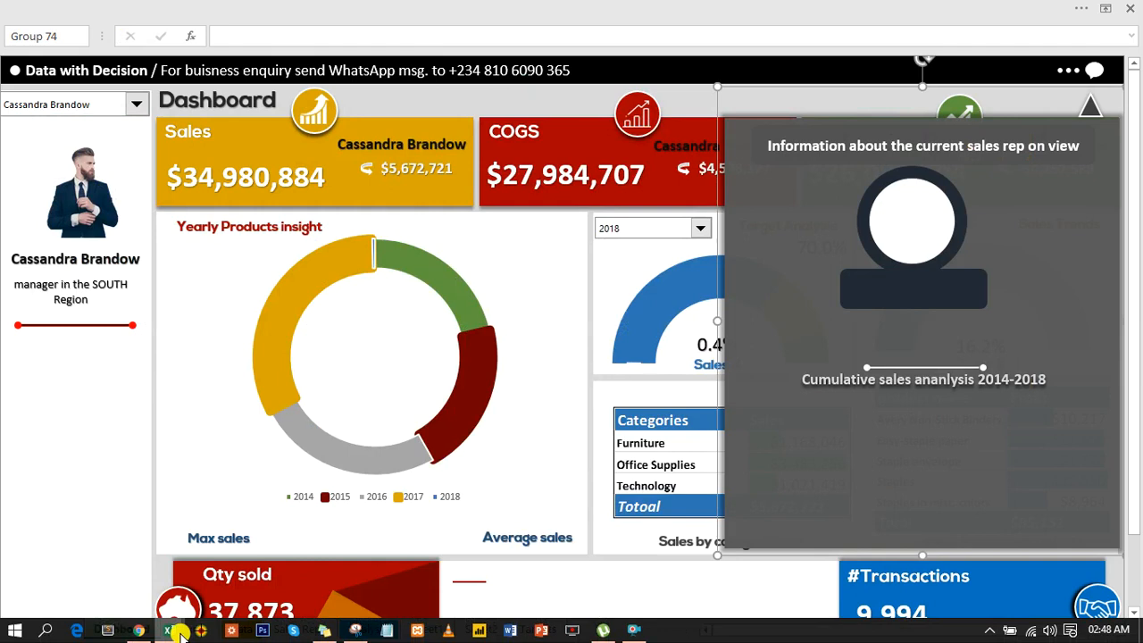
click(491, 553)
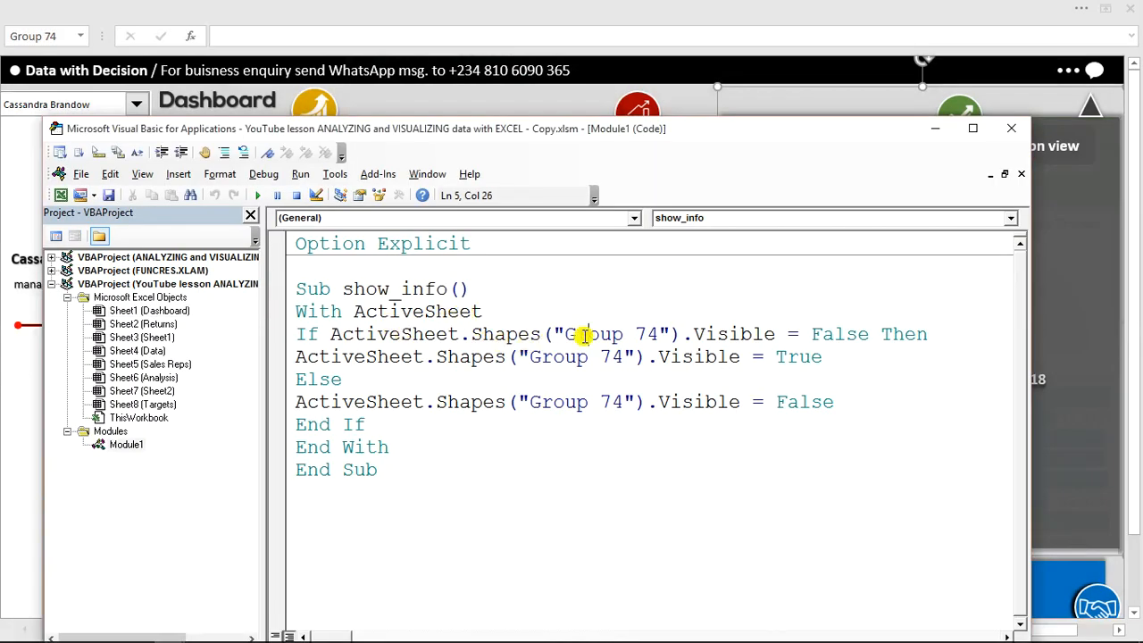
drag(557, 334, 646, 334)
click(702, 334)
drag(541, 357, 615, 357)
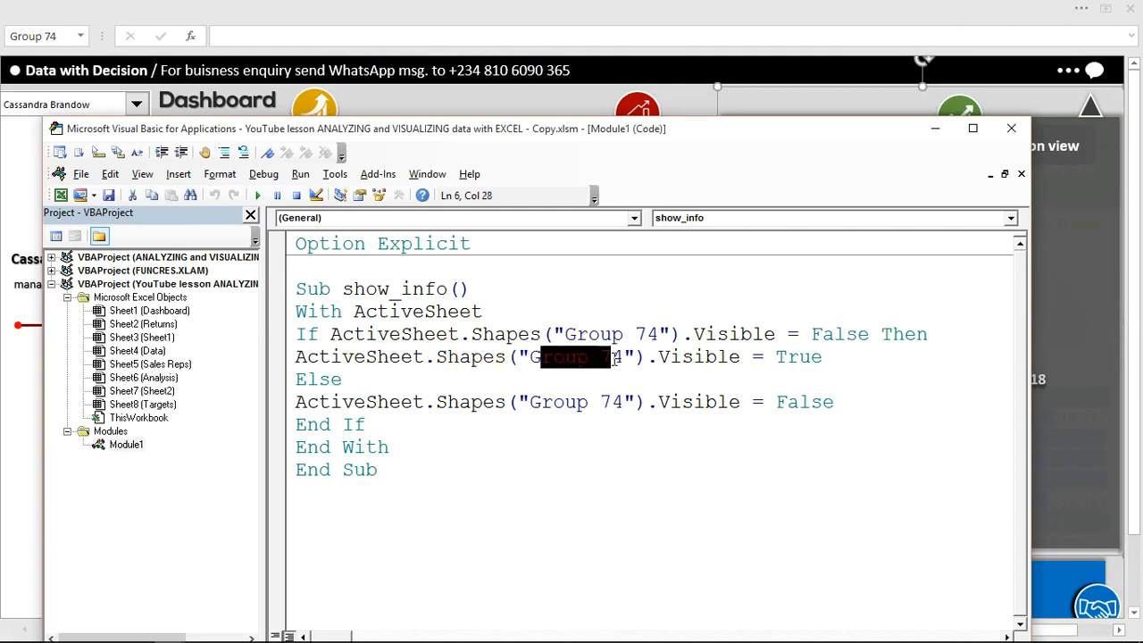
click(725, 356)
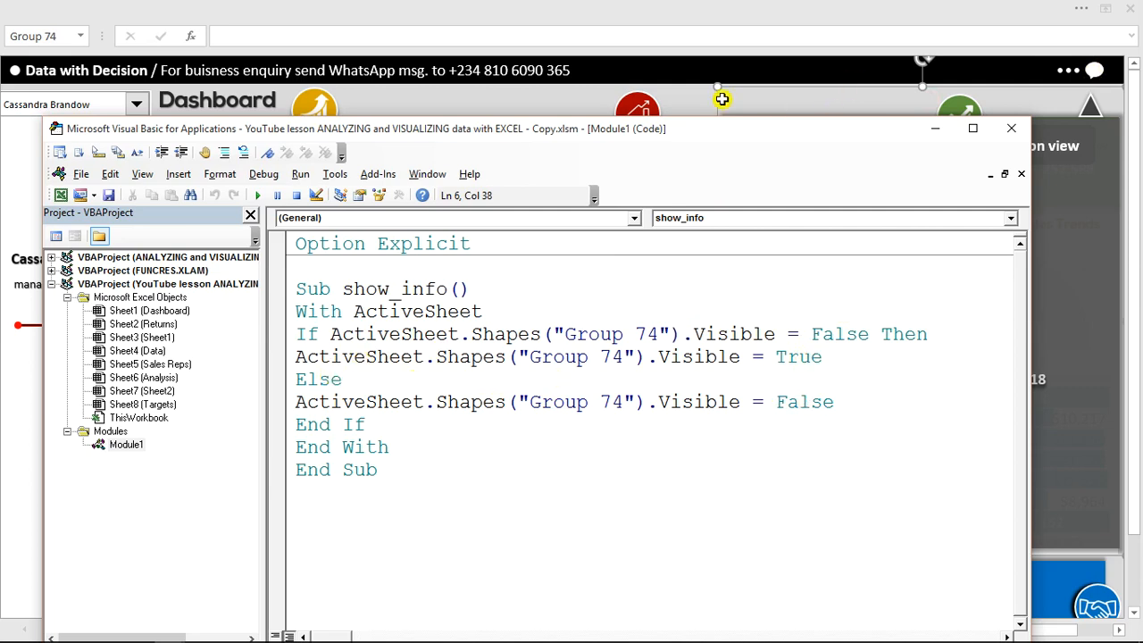
Return to the dashboard and hide the sales rep information panel with its show_info toggle
click(755, 96)
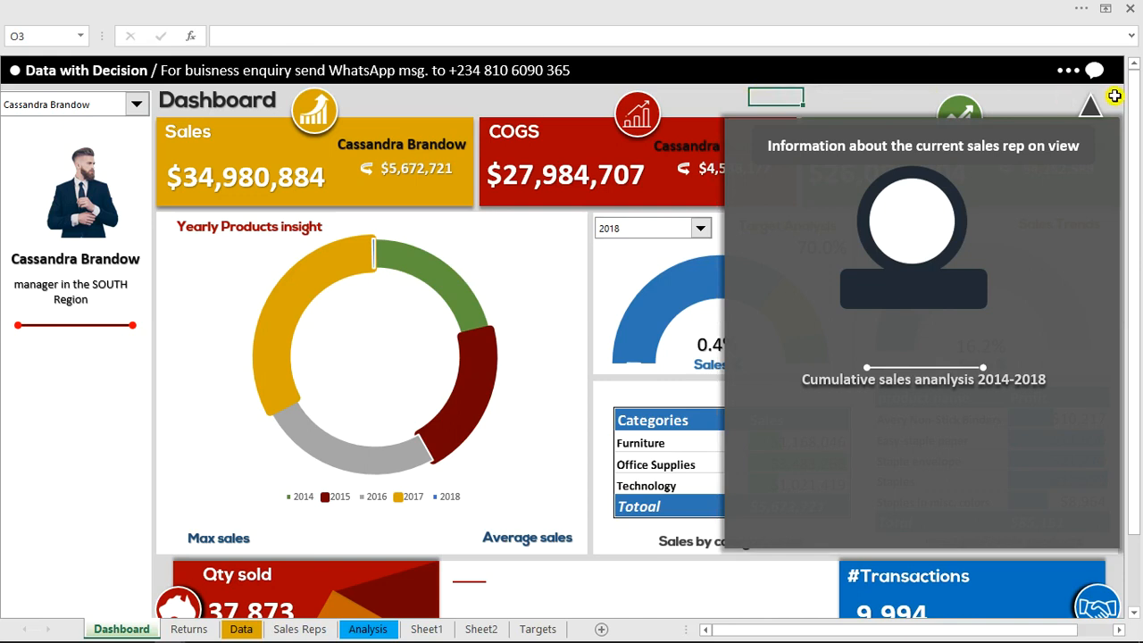
click(1096, 73)
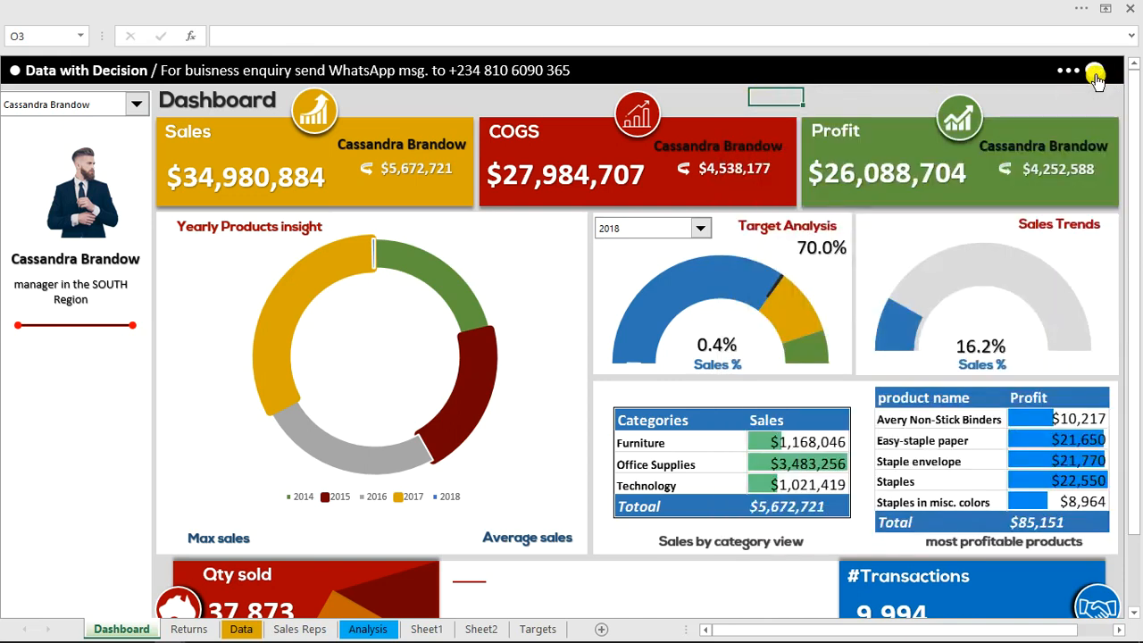
mouse_move(350, 636)
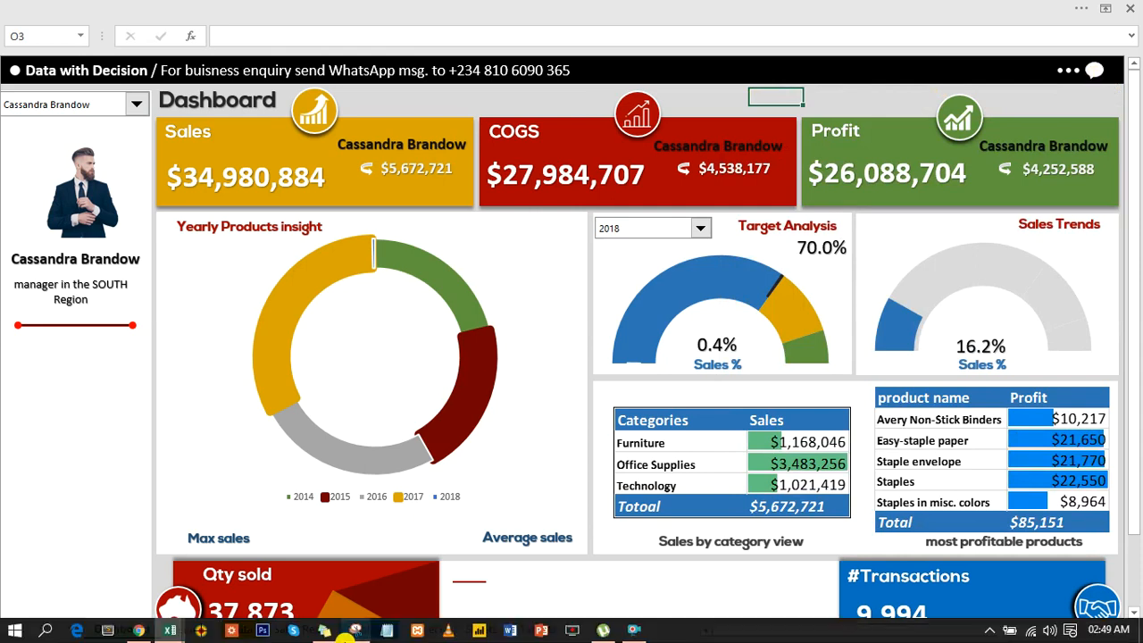
mouse_move(172, 633)
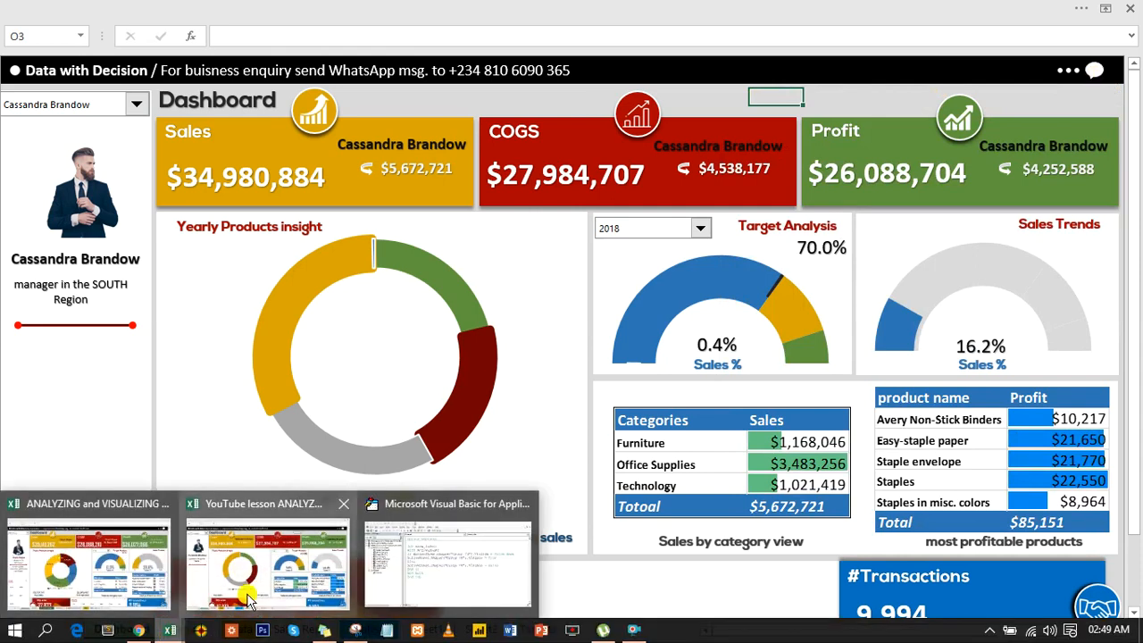
Review the End If and End With lines of the show_info macro, and minimize the Visual Basic editor
click(427, 570)
click(849, 394)
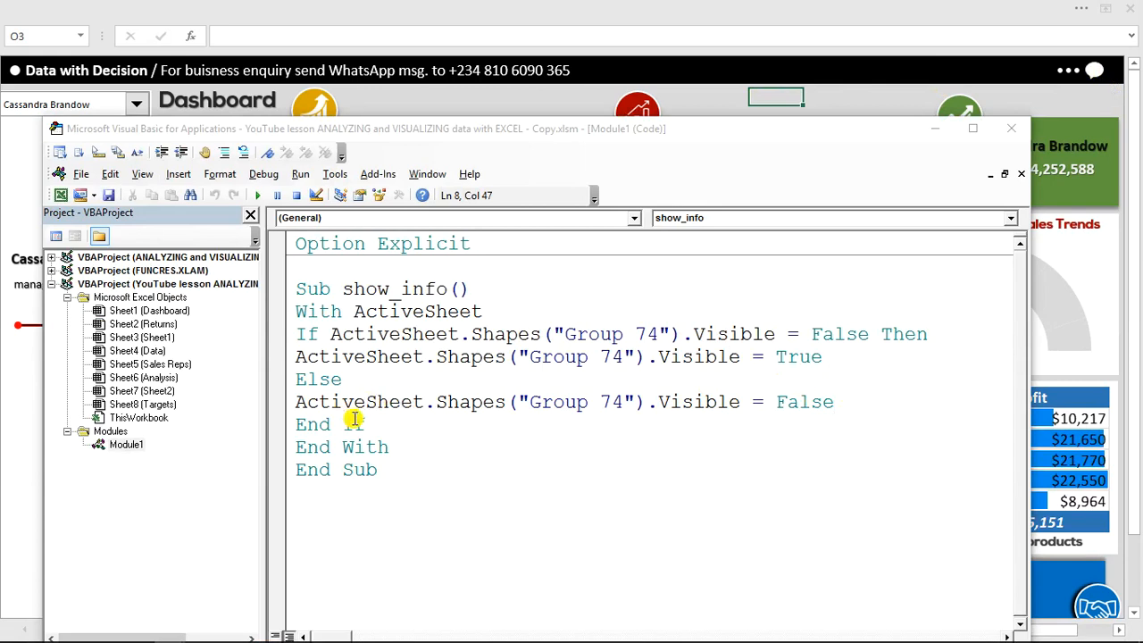
drag(372, 423, 312, 426)
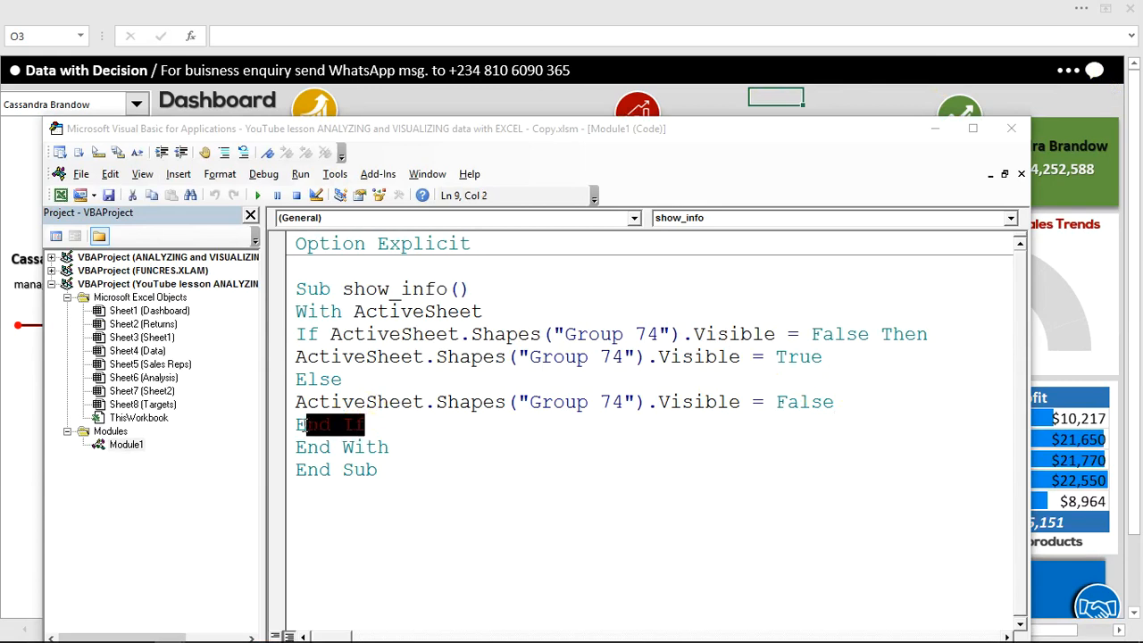
click(393, 447)
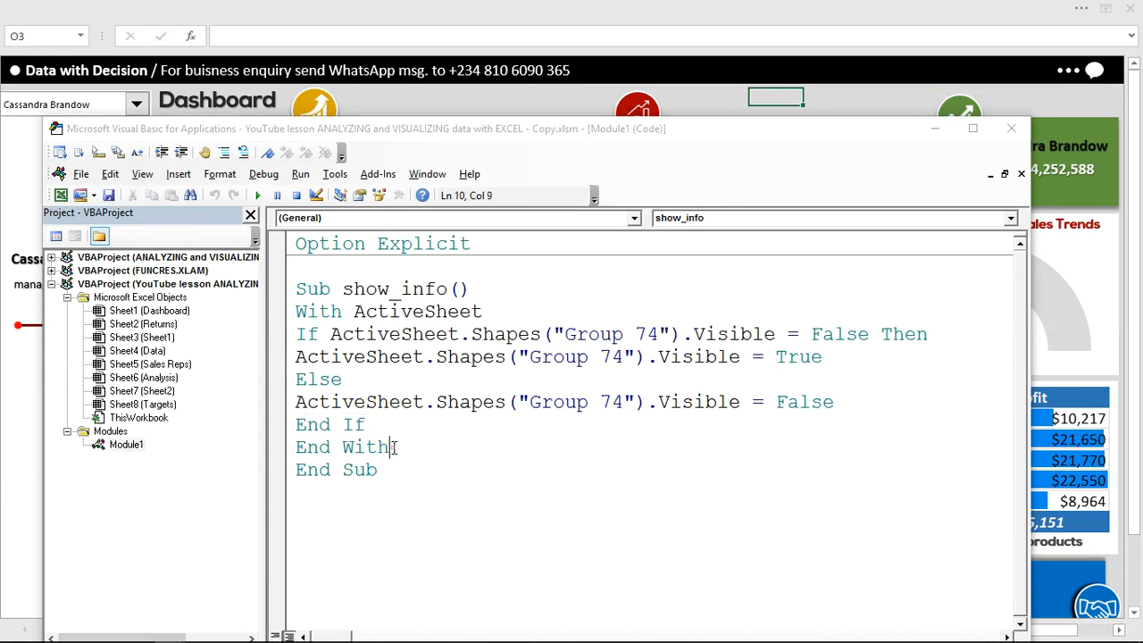
drag(393, 446, 304, 452)
click(301, 446)
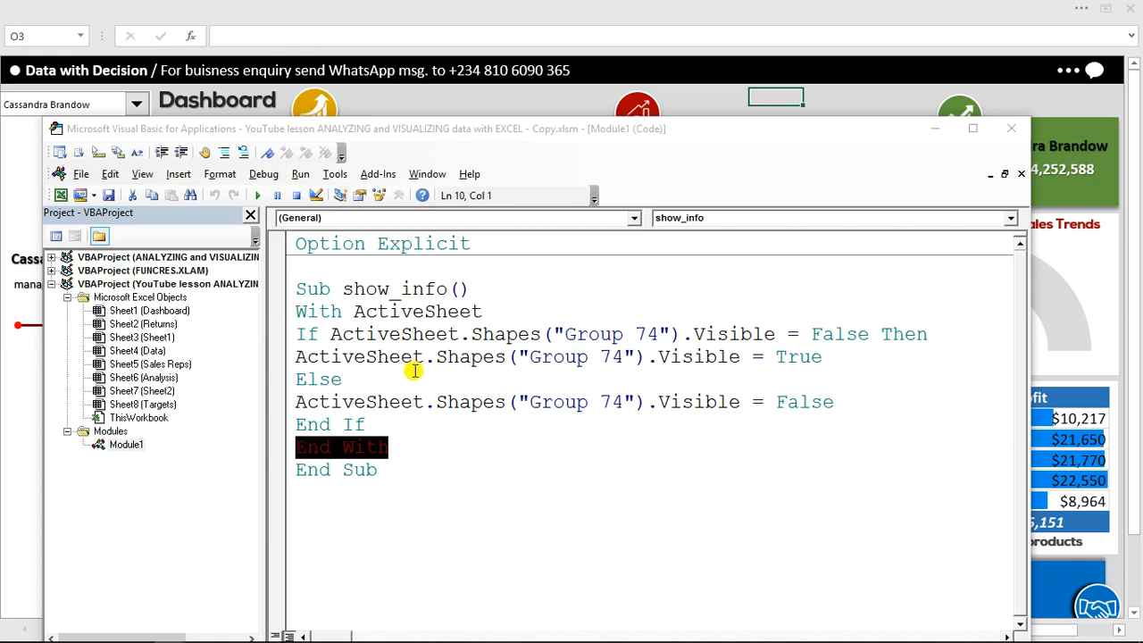
click(927, 129)
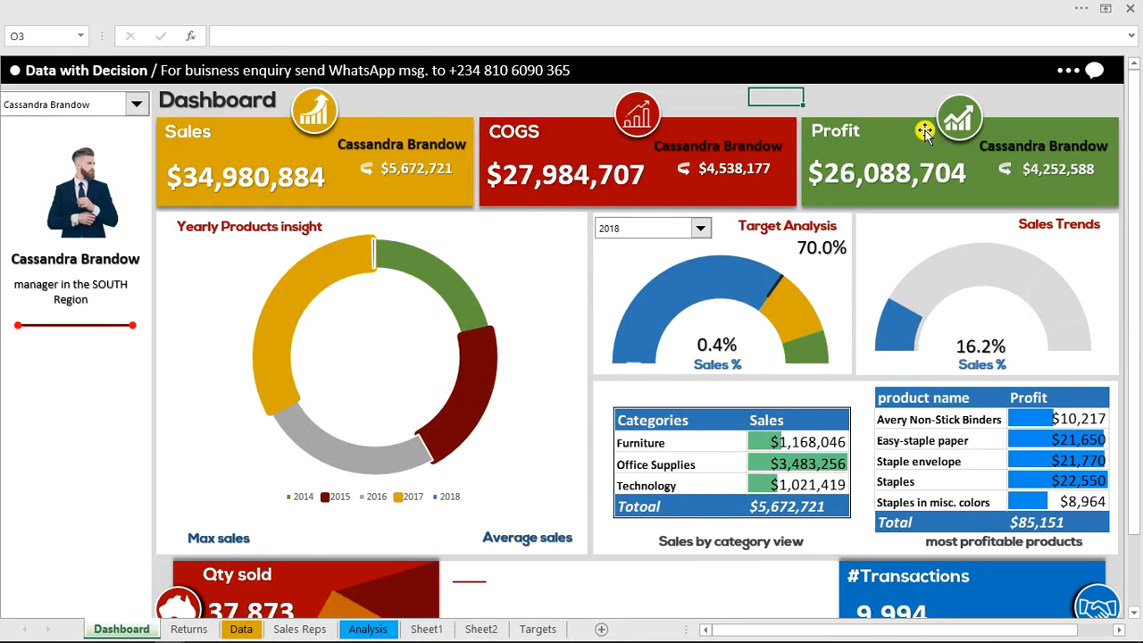
Show the sales rep information panel and place a copy of the manager's linked photo, scaled to fit, inside its white circle
click(1095, 72)
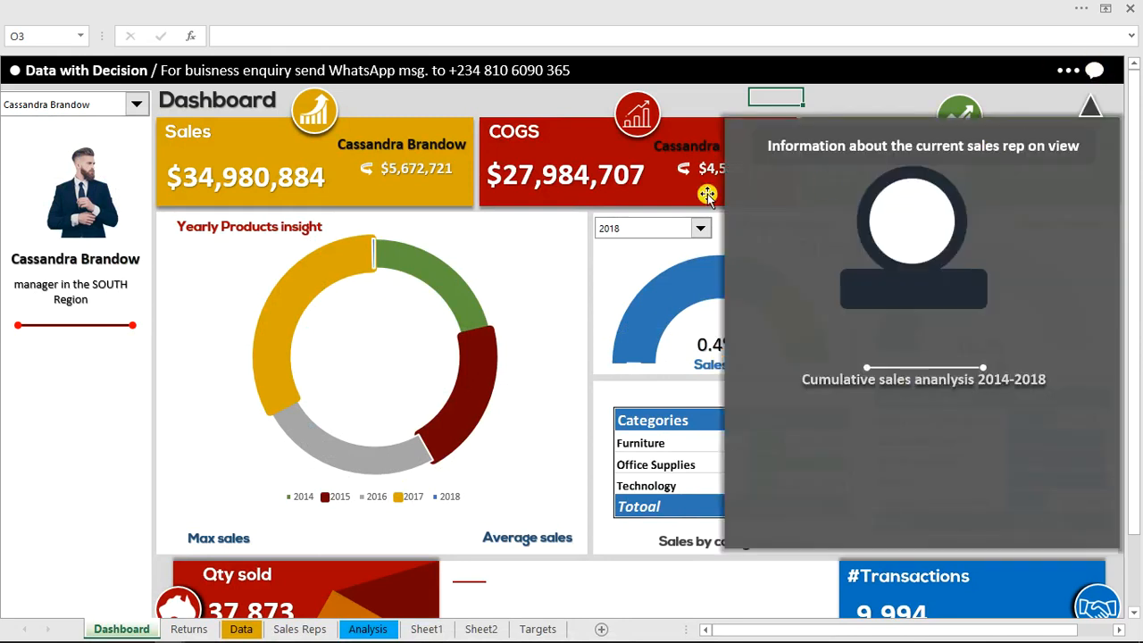
click(88, 197)
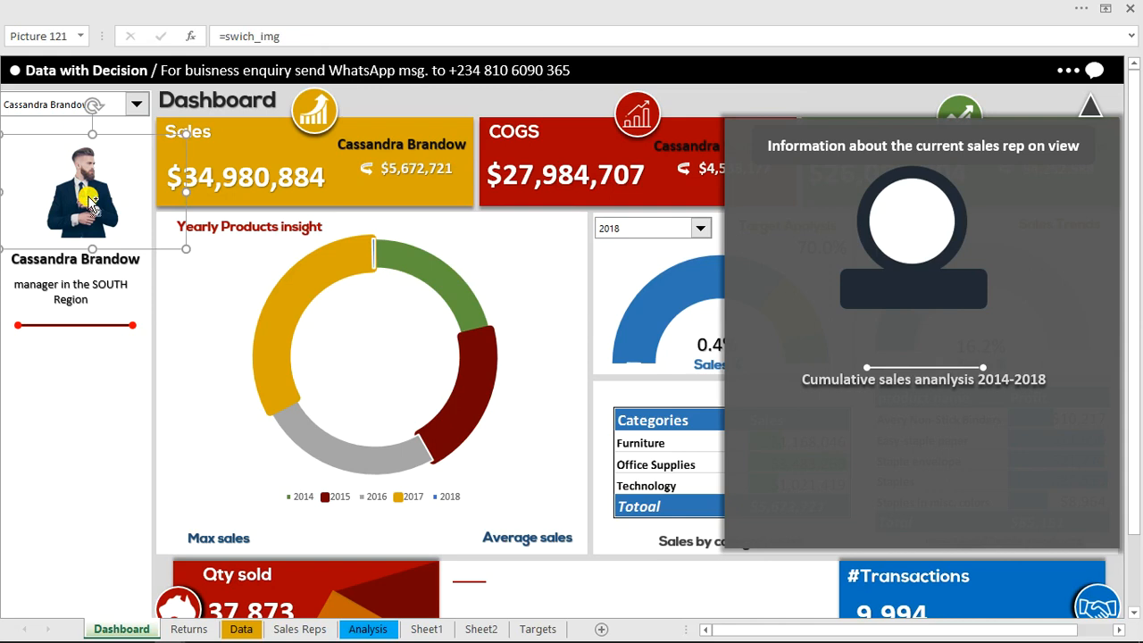
drag(89, 204, 904, 204)
drag(838, 168, 849, 175)
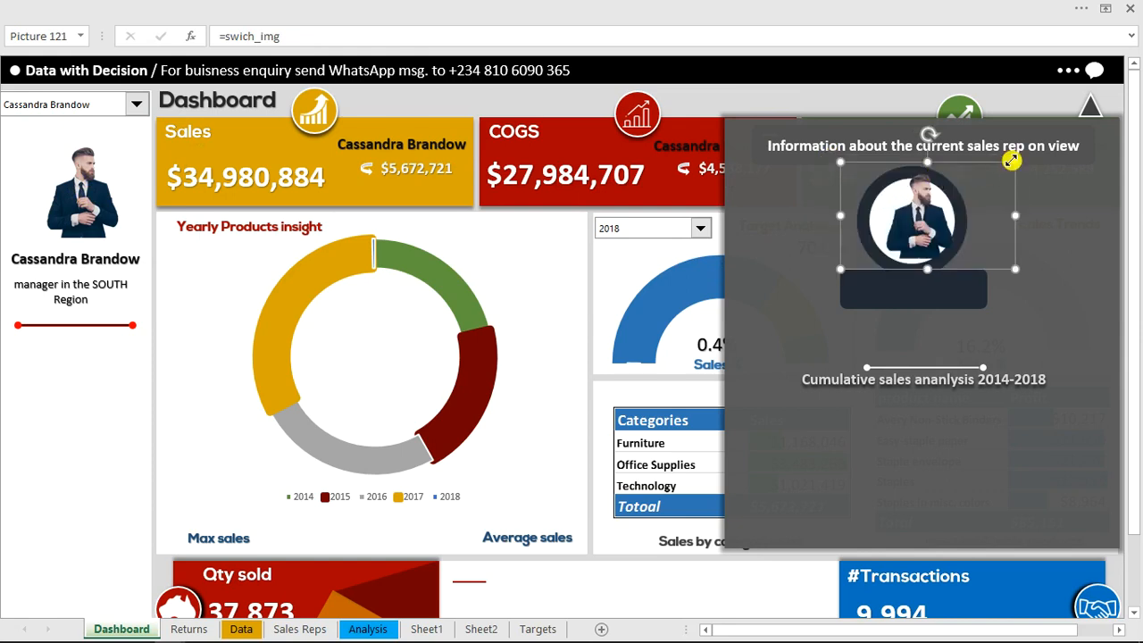
drag(1011, 161, 1004, 168)
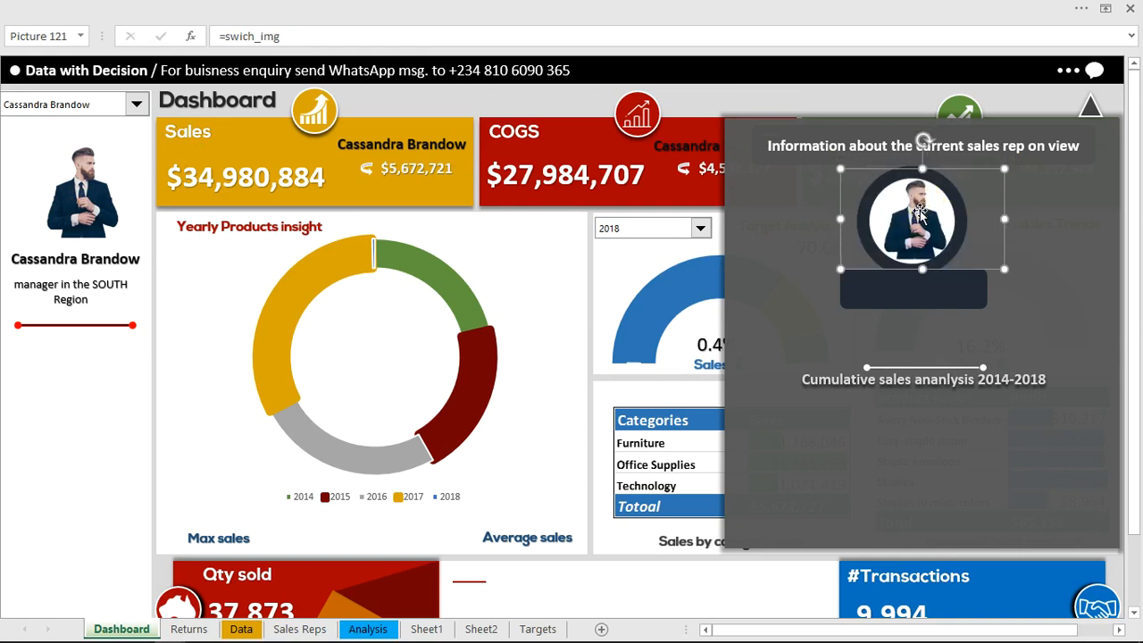
drag(918, 210, 920, 213)
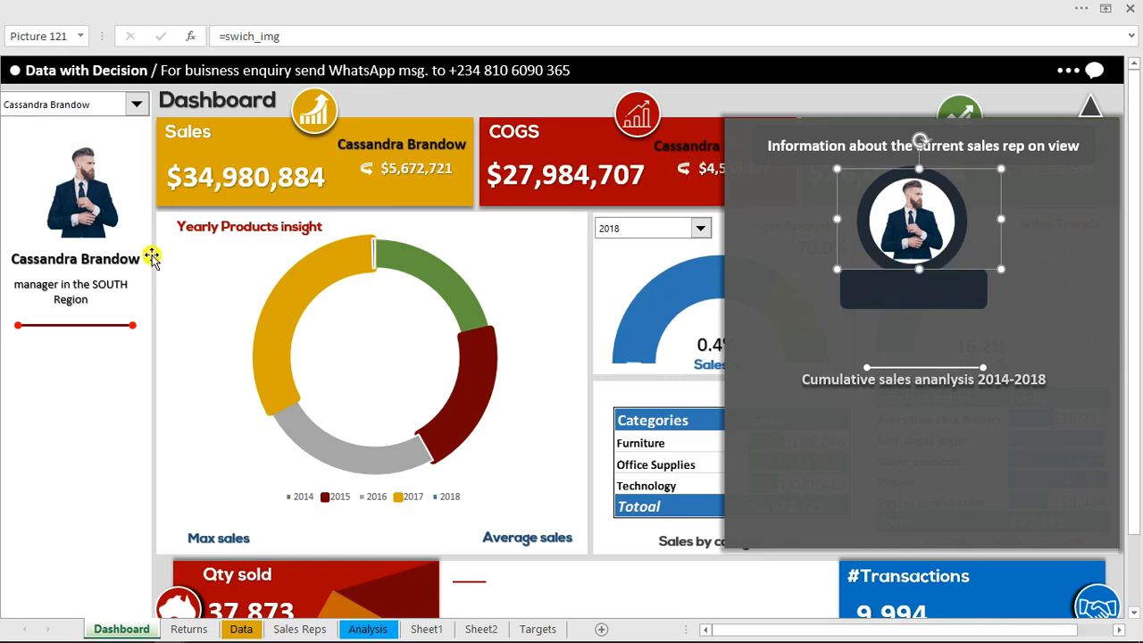
Copy the manager name box linked to selectedname onto the panel's dark name plate and make its text white
click(97, 258)
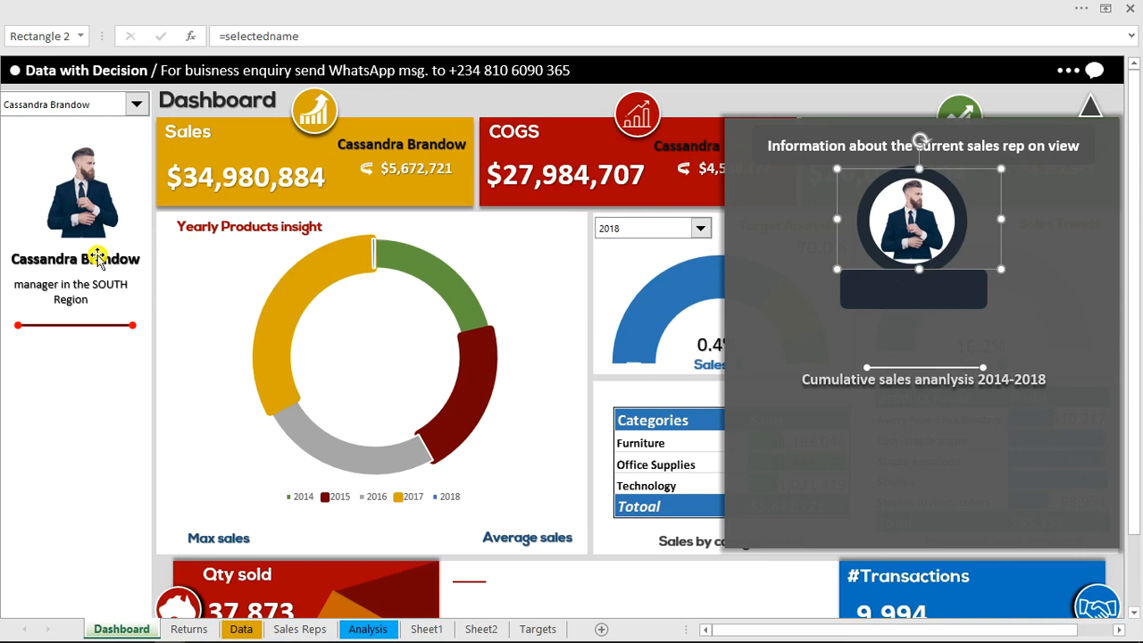
drag(97, 257, 764, 287)
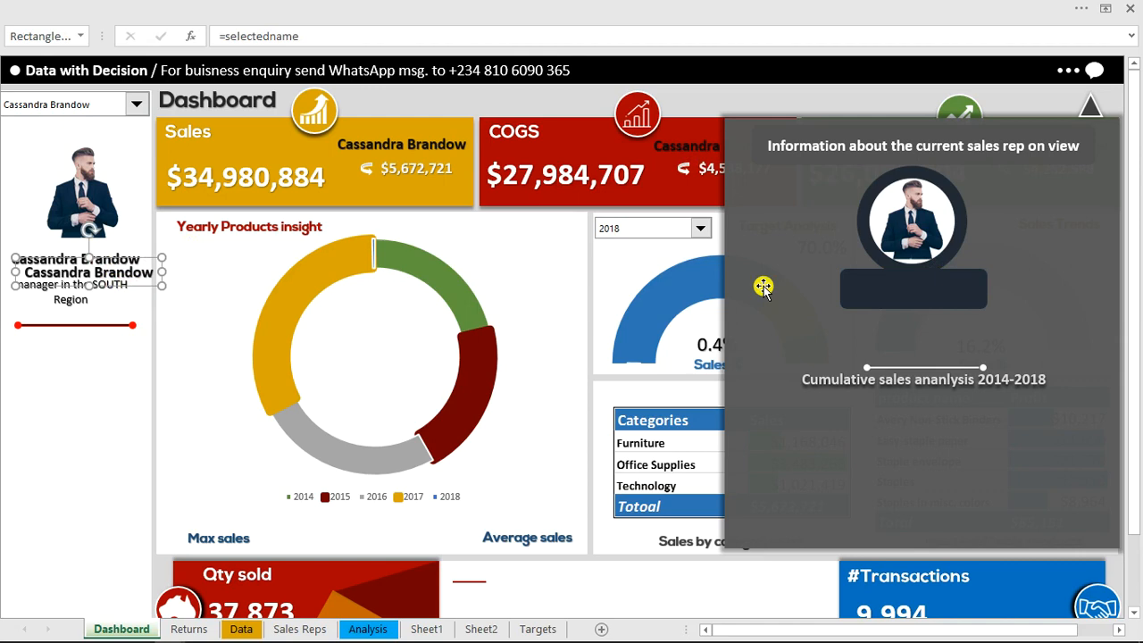
drag(131, 293, 943, 294)
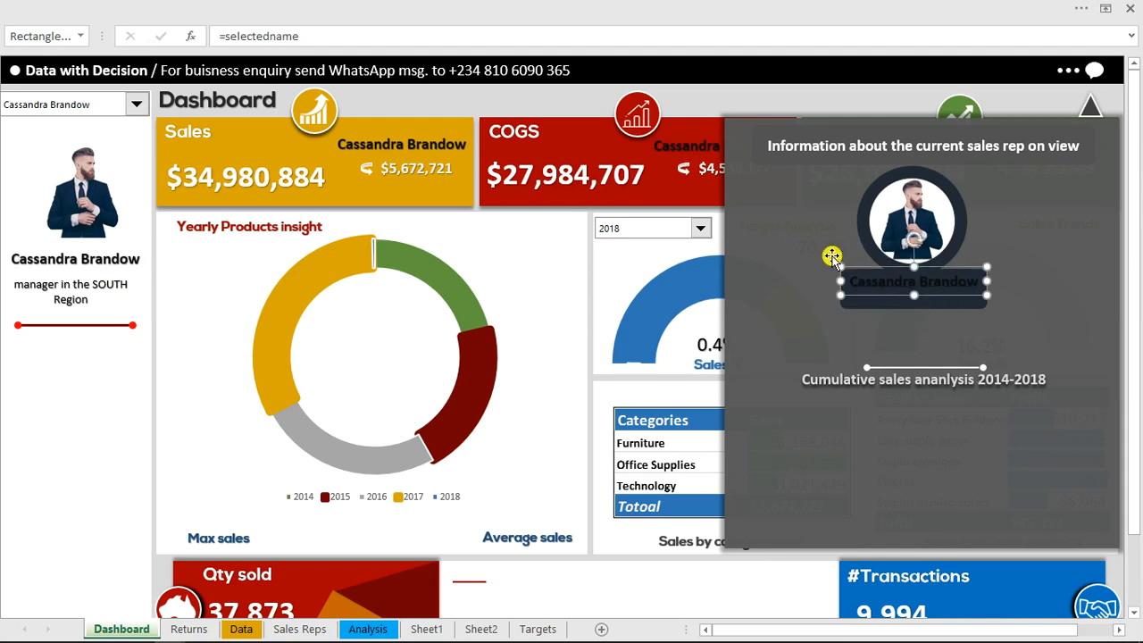
click(339, 7)
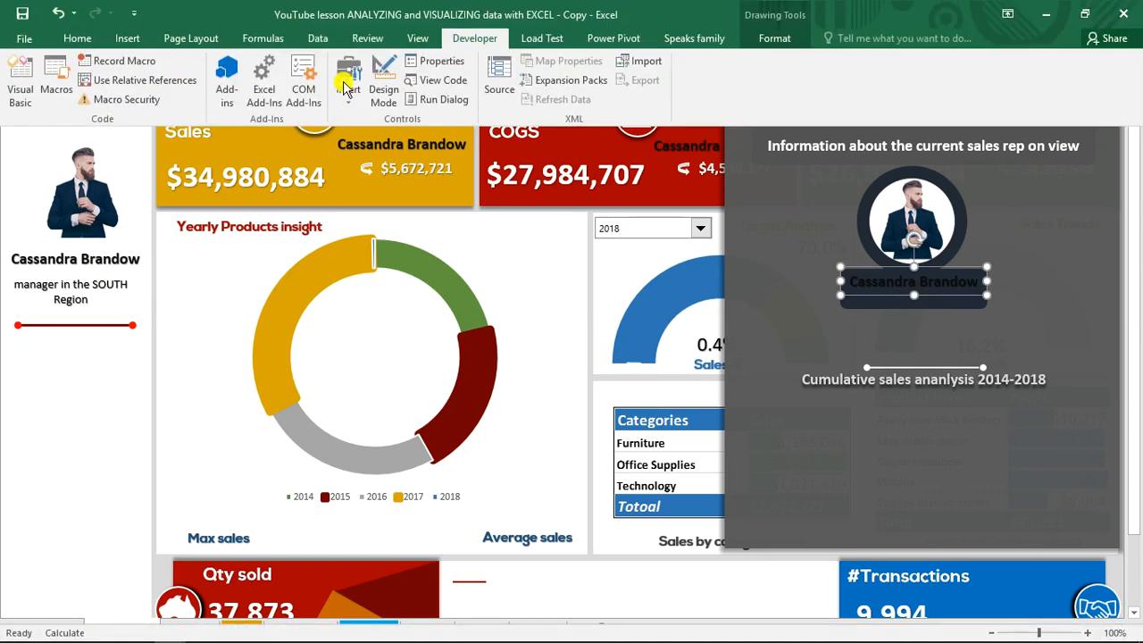
click(84, 36)
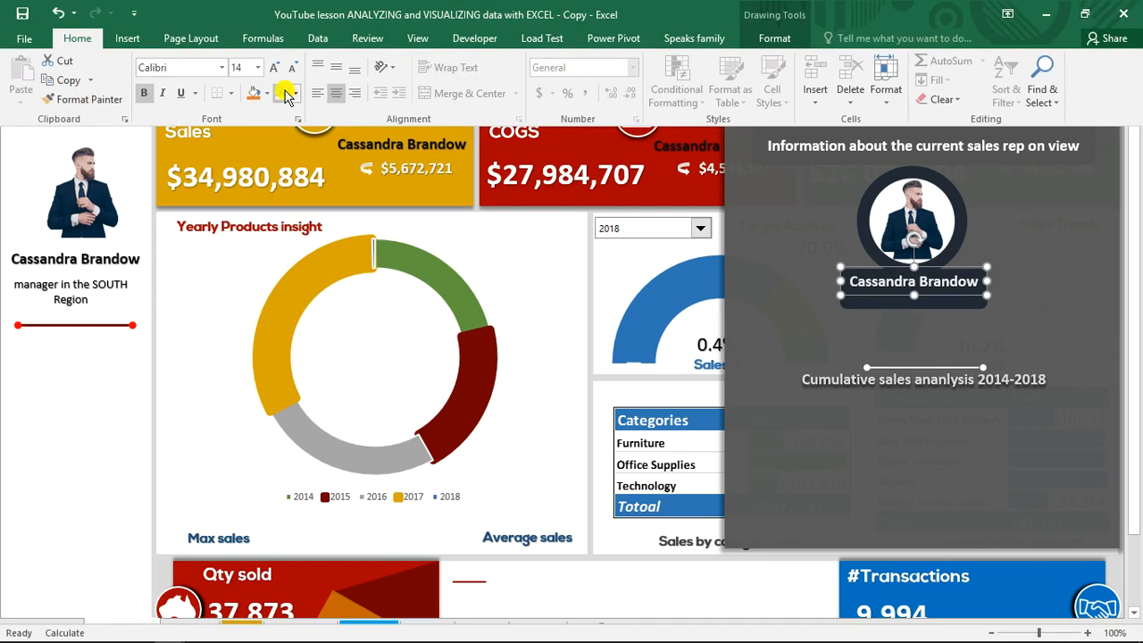
click(634, 291)
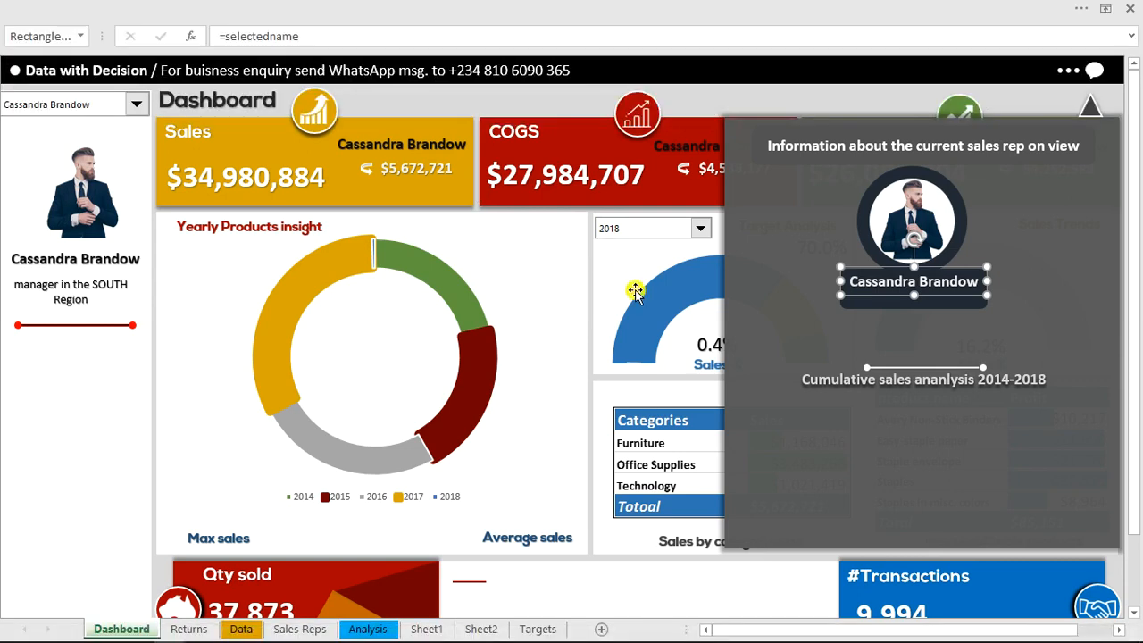
click(696, 104)
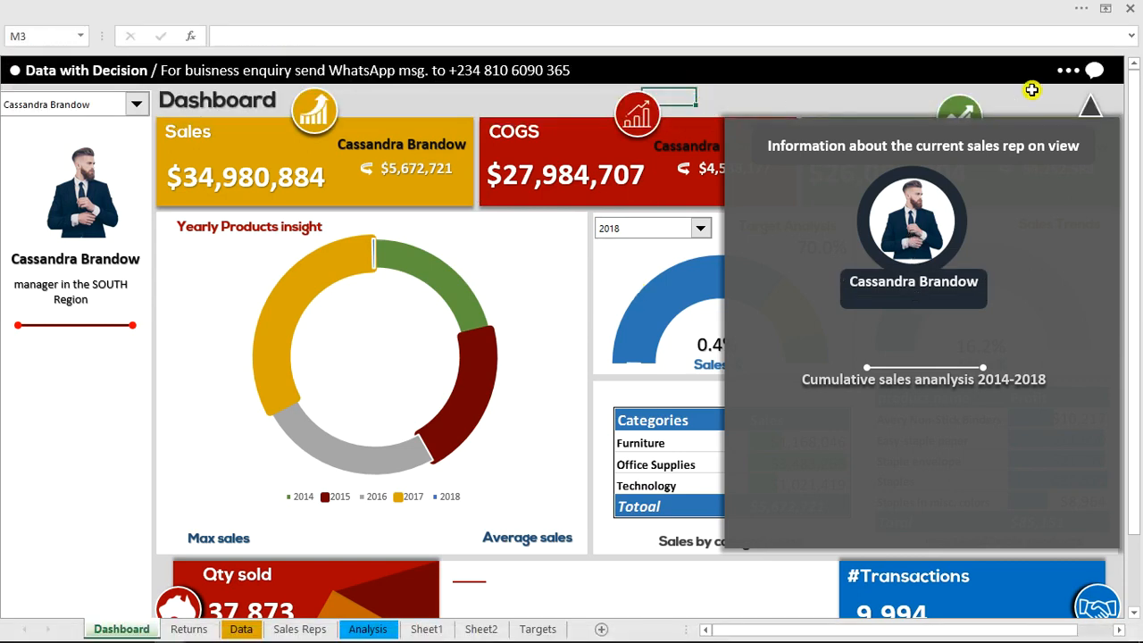
Toggle the information panel's visibility to check how the copied photo and name behave
click(1096, 78)
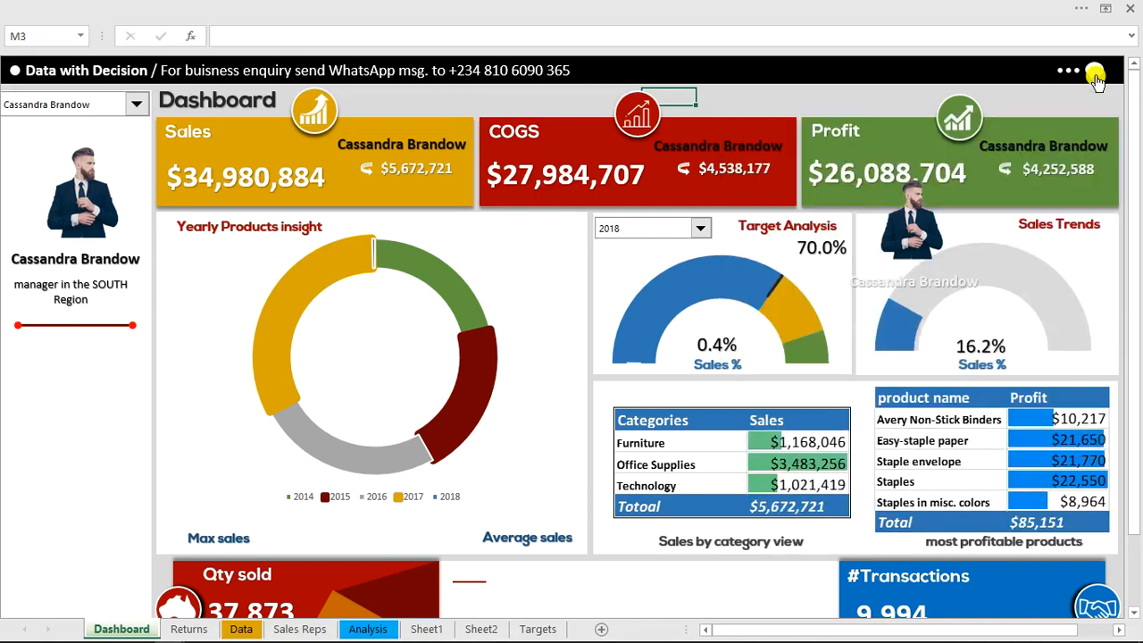
click(1096, 78)
click(1096, 78)
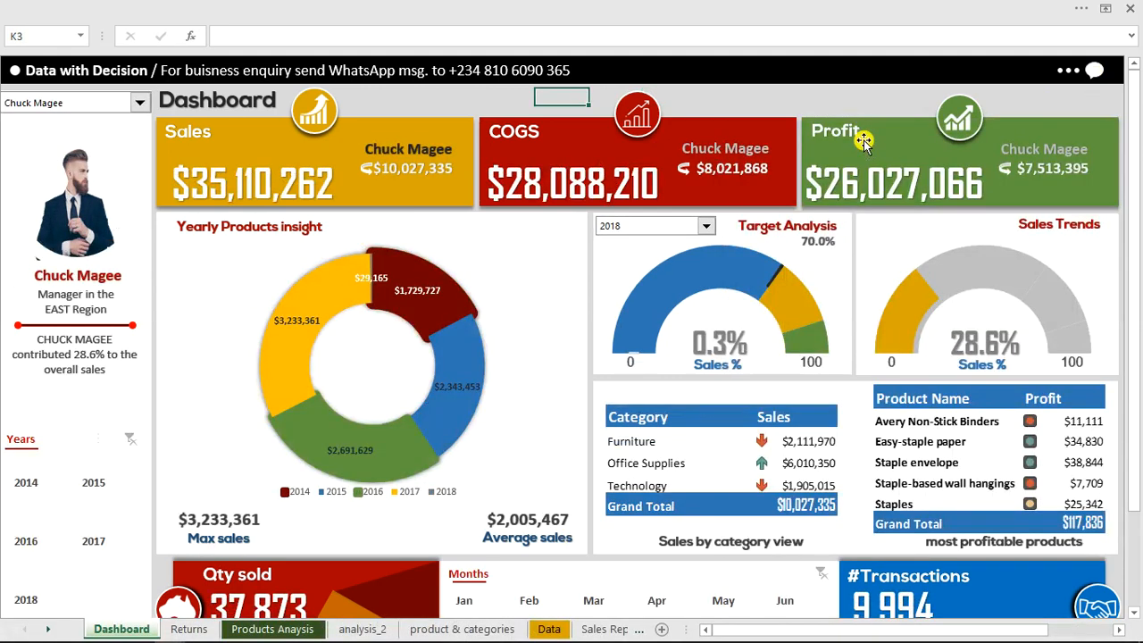
In the finished workbook, show the information panel and examine its cumulative table's source and pivot table on the analysis_2 sheet
click(1094, 73)
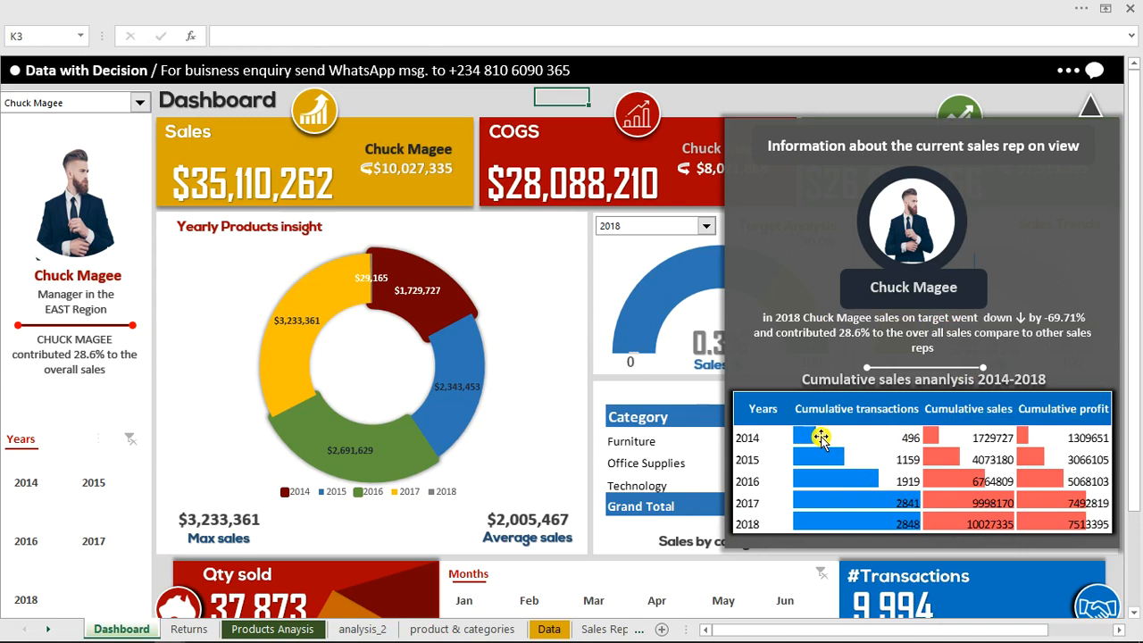
click(468, 630)
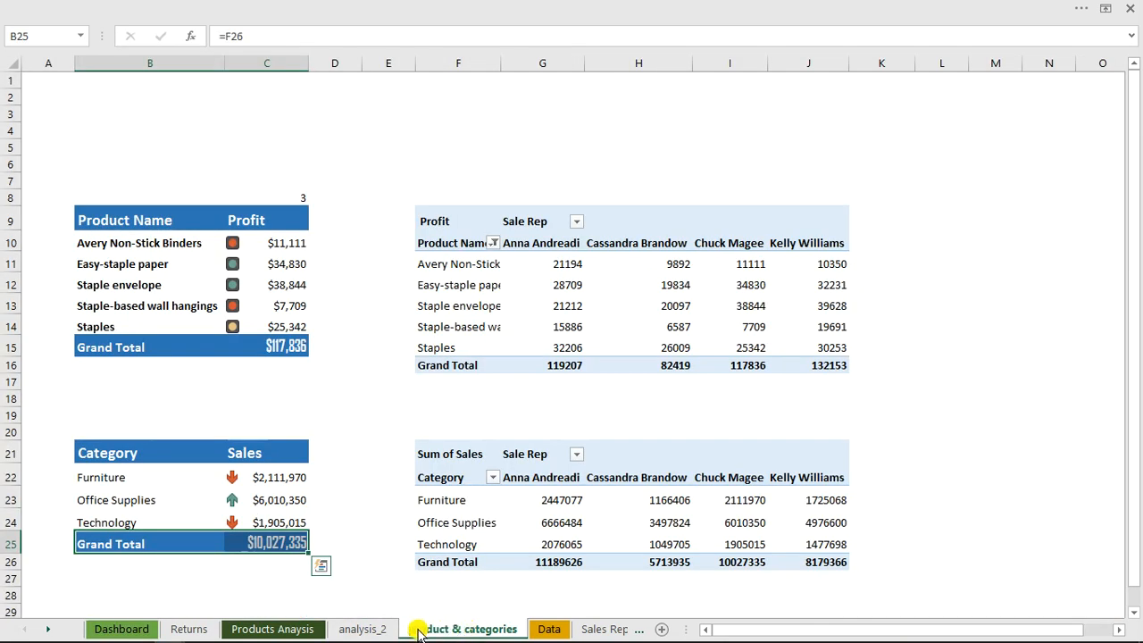
click(378, 630)
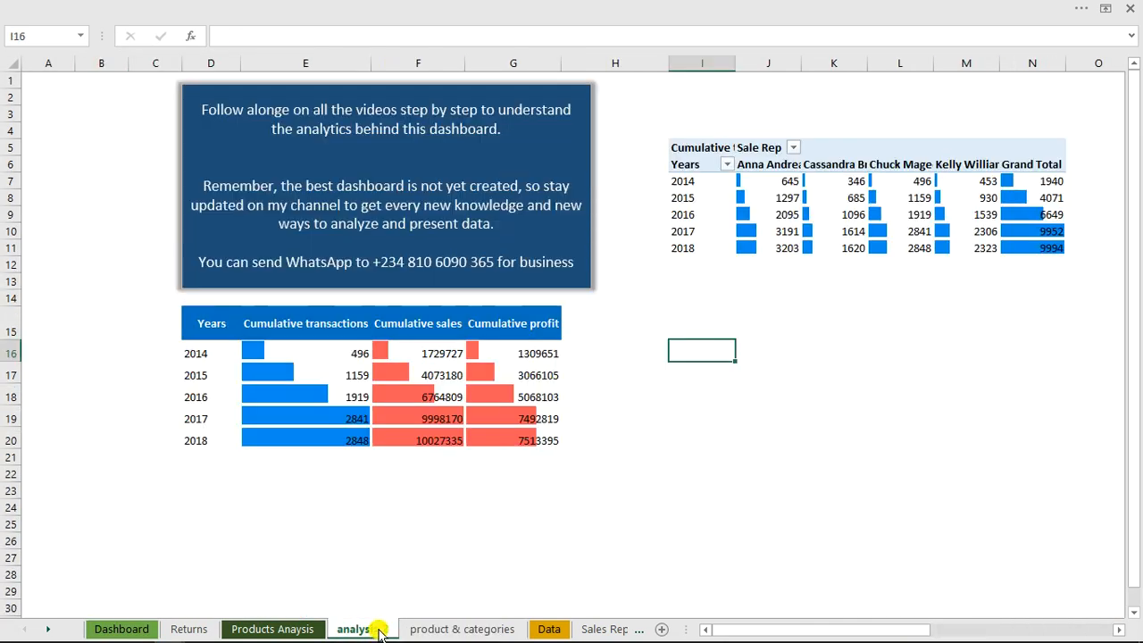
click(794, 207)
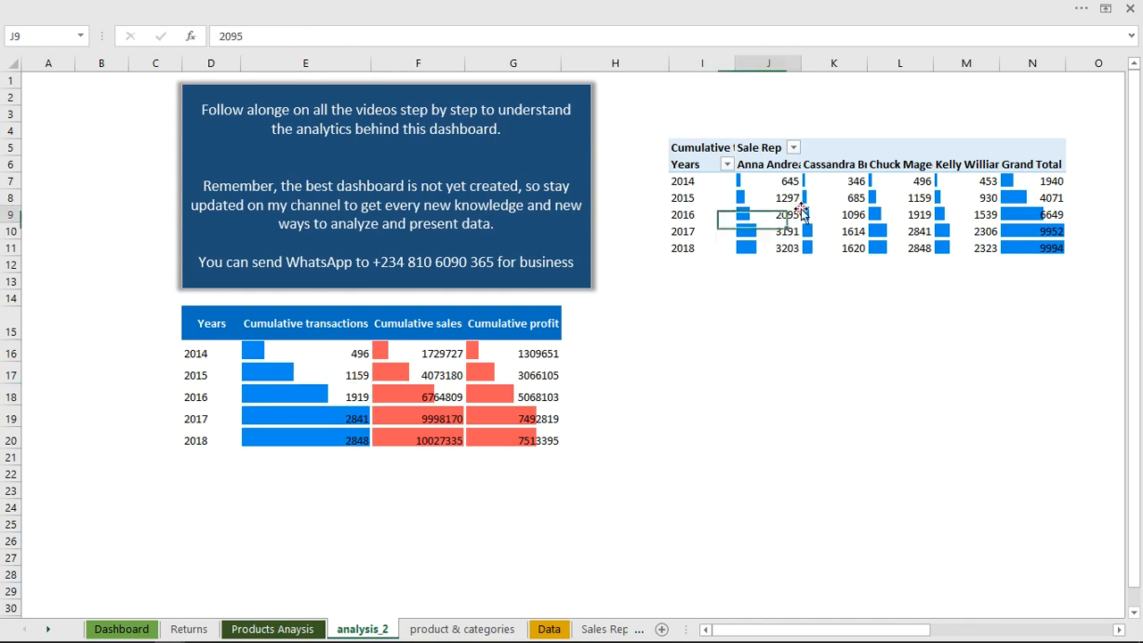
drag(830, 634, 804, 609)
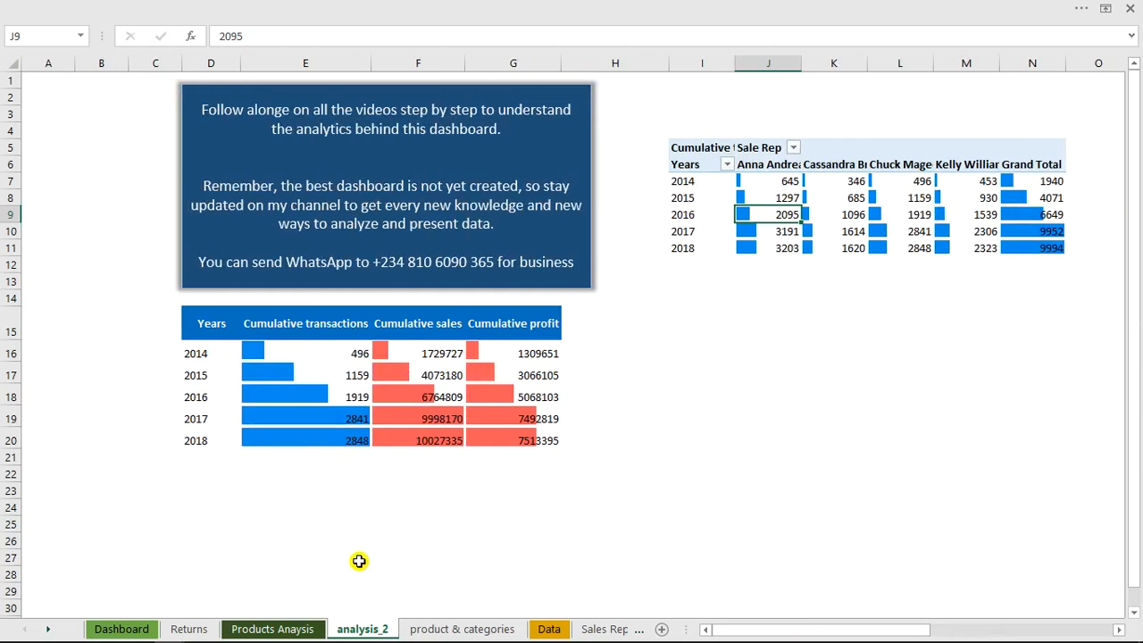
Switch back to the YouTube lesson workbook and add a new worksheet after Sheet2
mouse_move(161, 639)
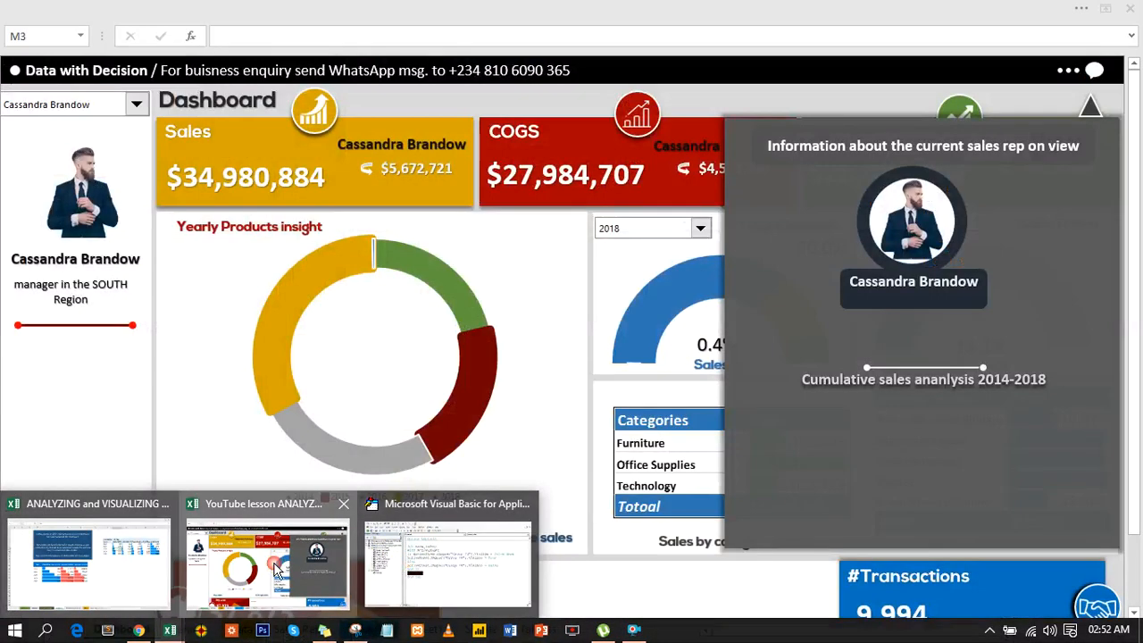
click(275, 567)
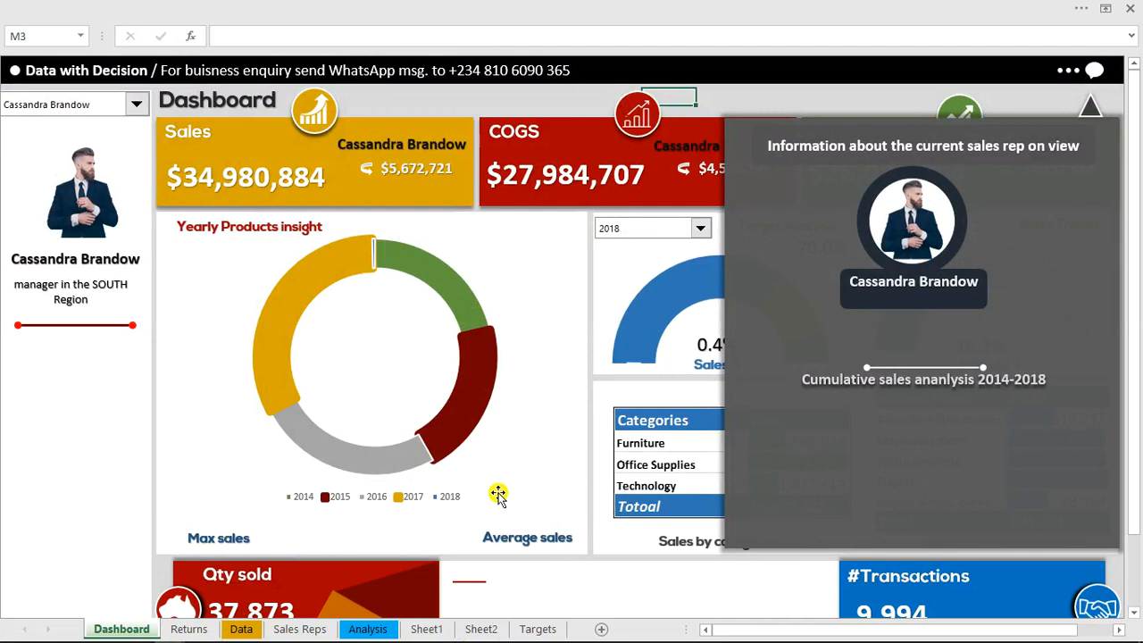
click(466, 631)
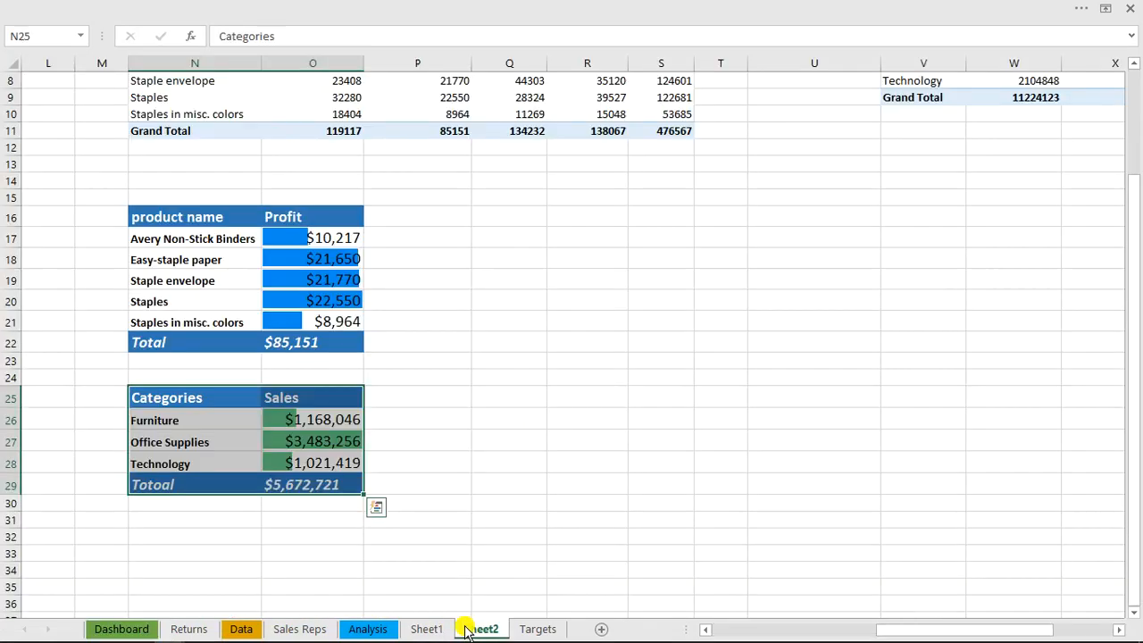
click(596, 629)
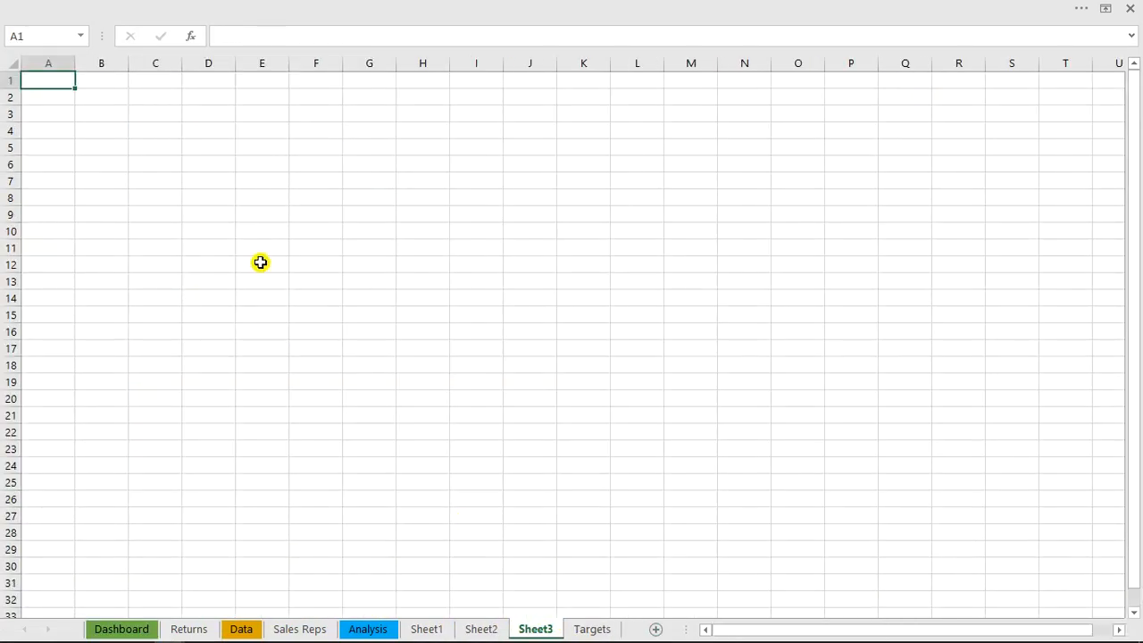
Insert a PivotTable based on the sales data at cell C4 of Sheet3
click(160, 130)
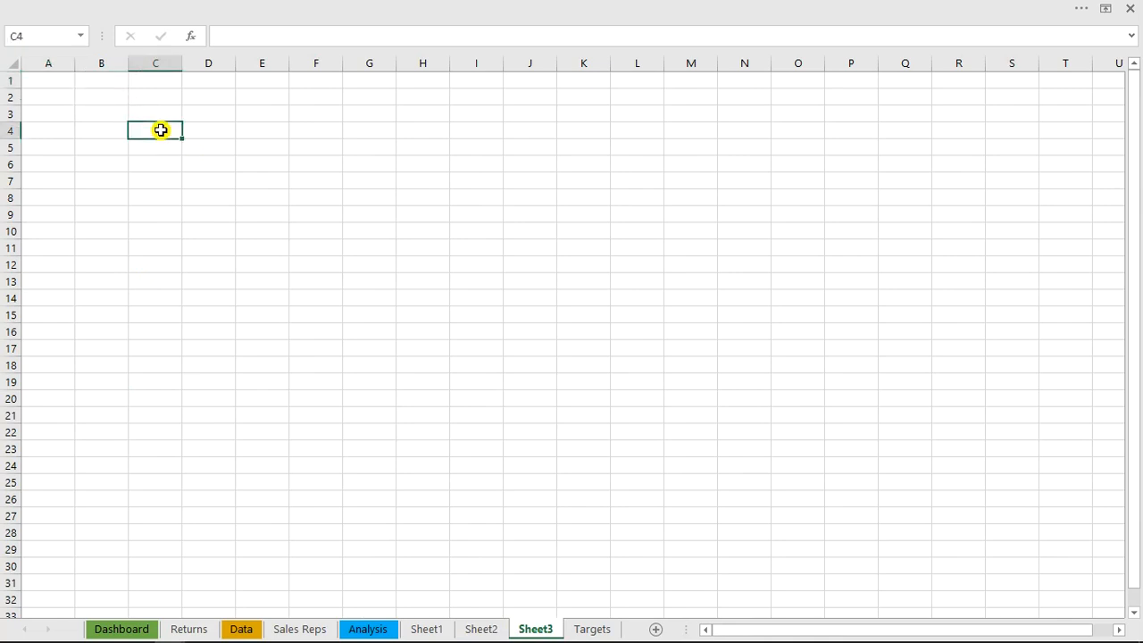
key(alt)
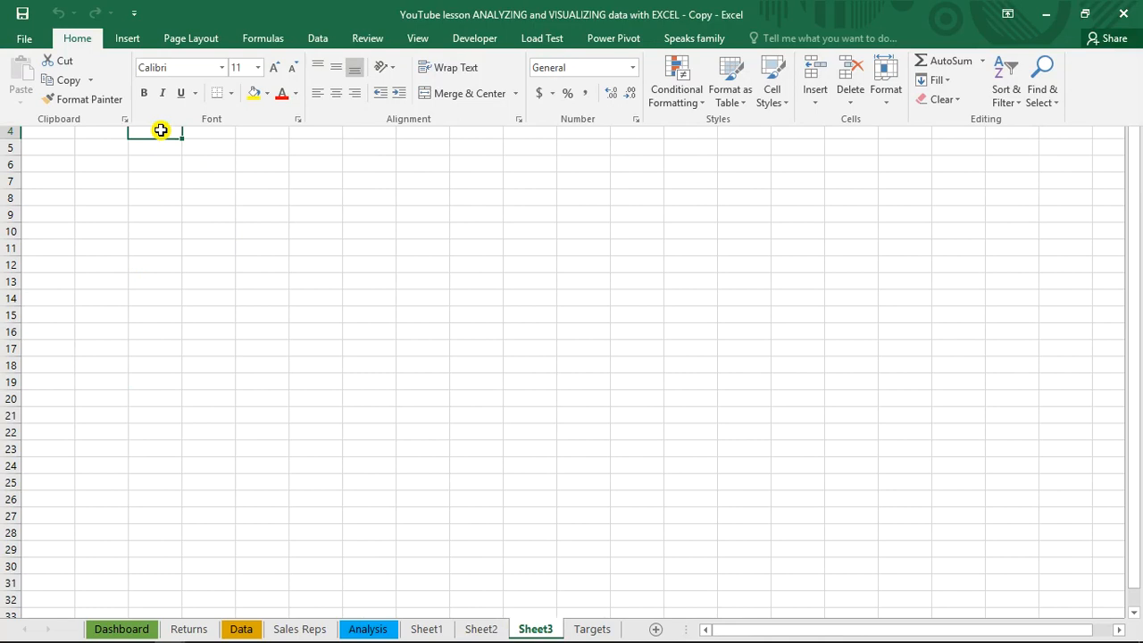
text(nvs)
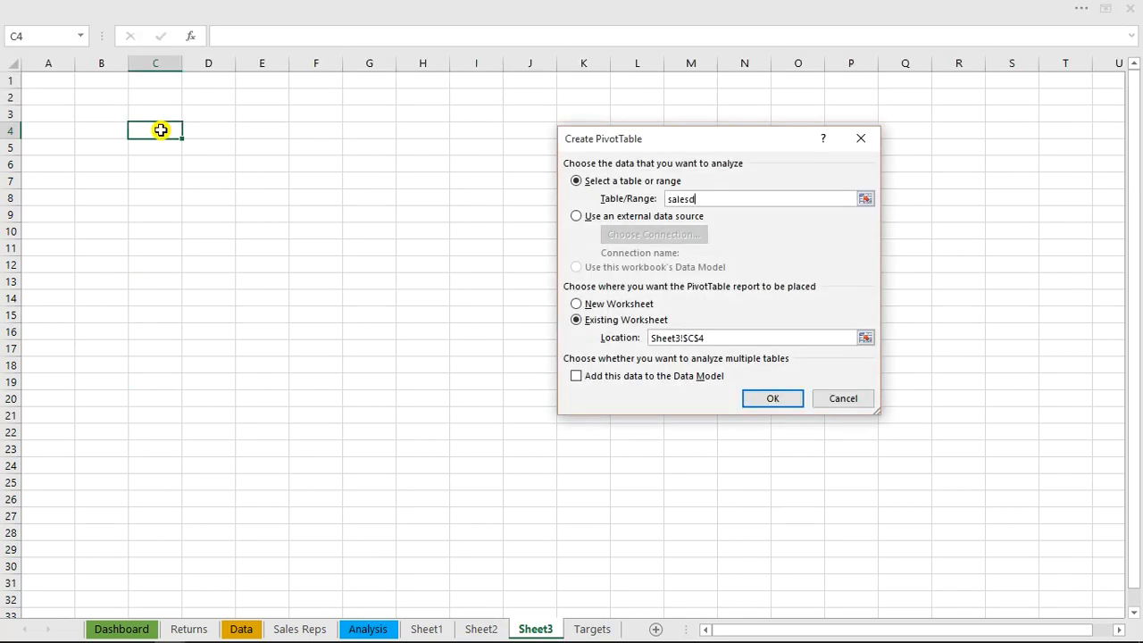
key(Return)
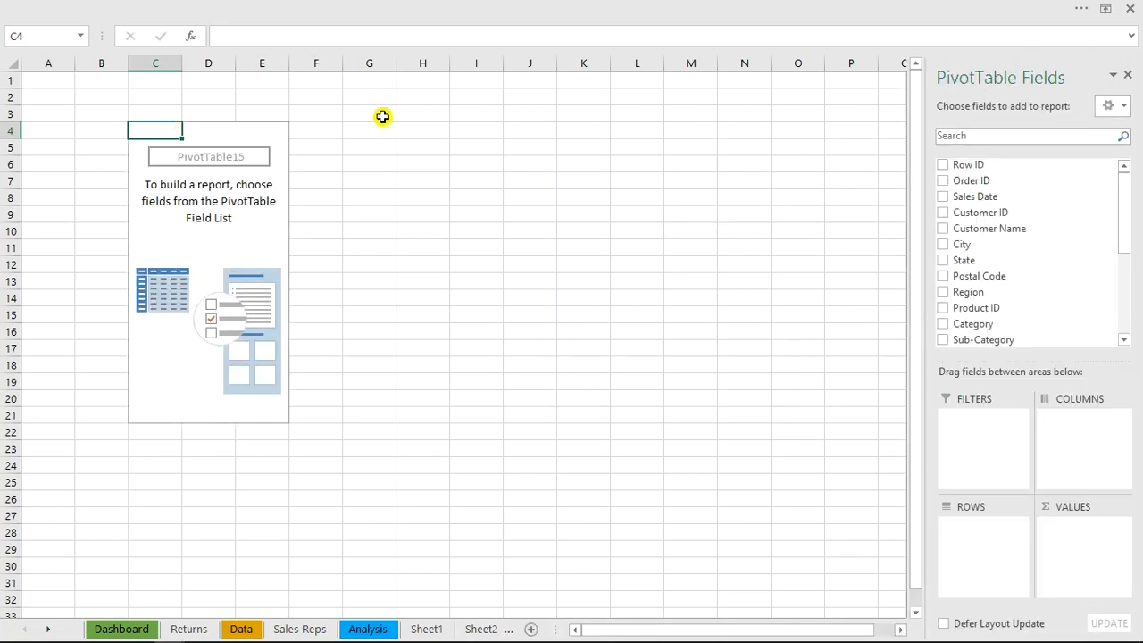
Add Years to the PivotTable's rows and Sales to its values as a sum
drag(1131, 197, 1131, 303)
click(945, 317)
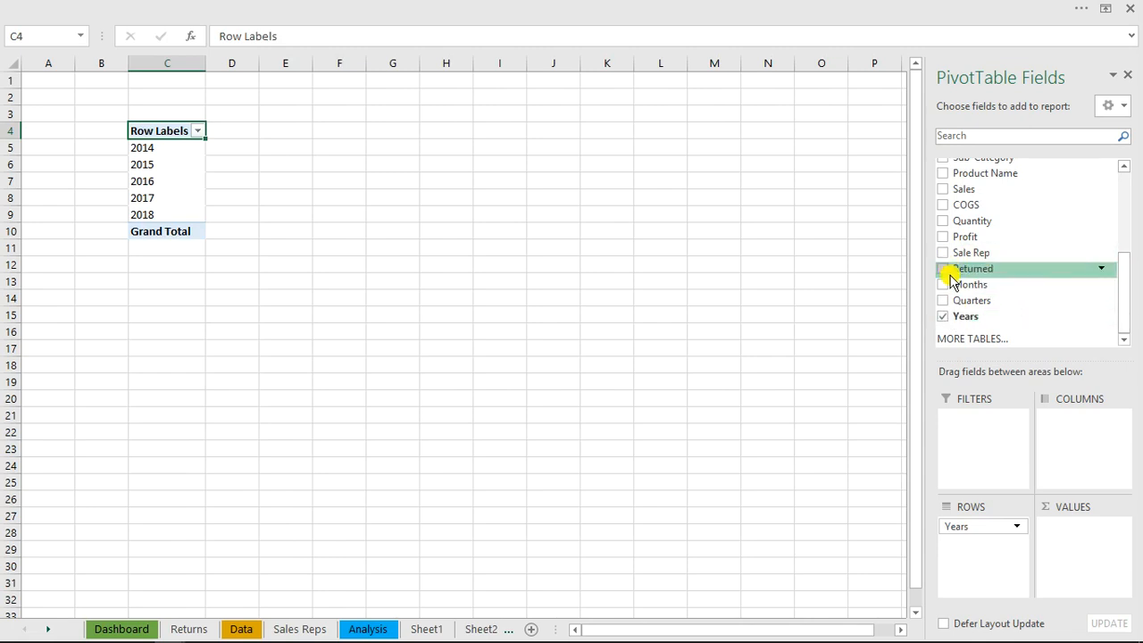
click(944, 189)
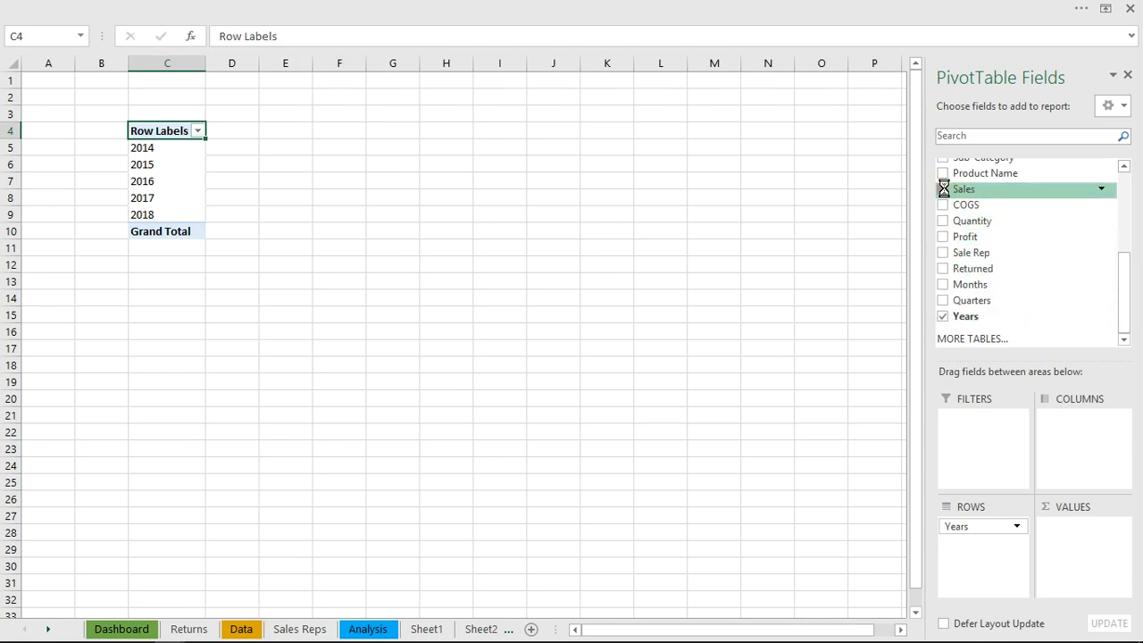
click(944, 237)
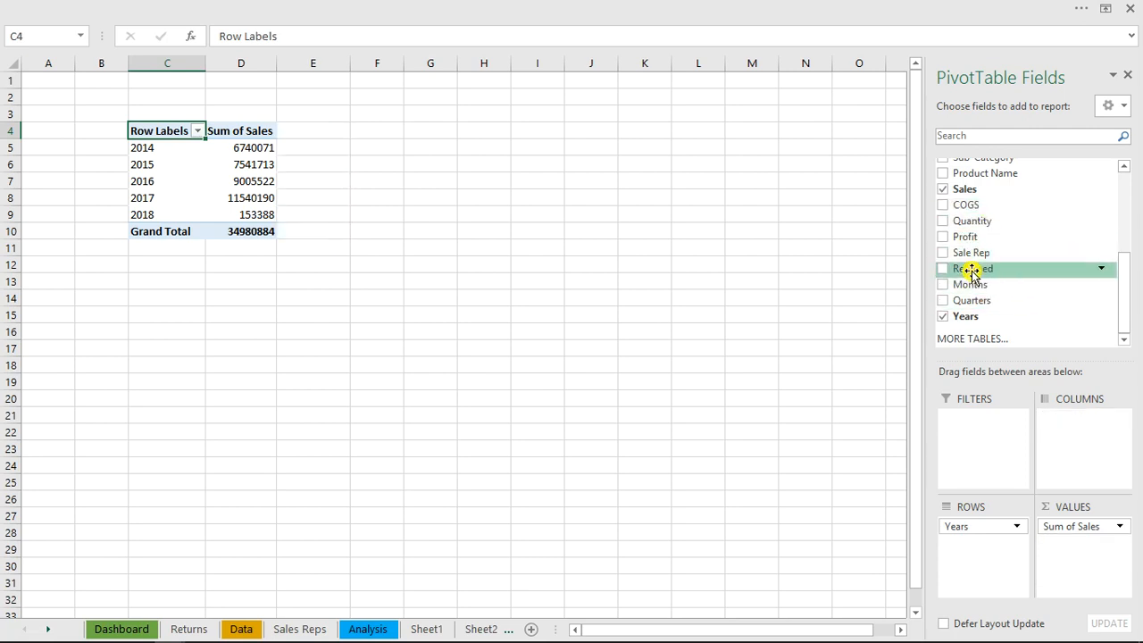
Add Sale Rep to the PivotTable's columns and paste its 2014–2018 year labels as links starting at C17
drag(960, 254, 1073, 425)
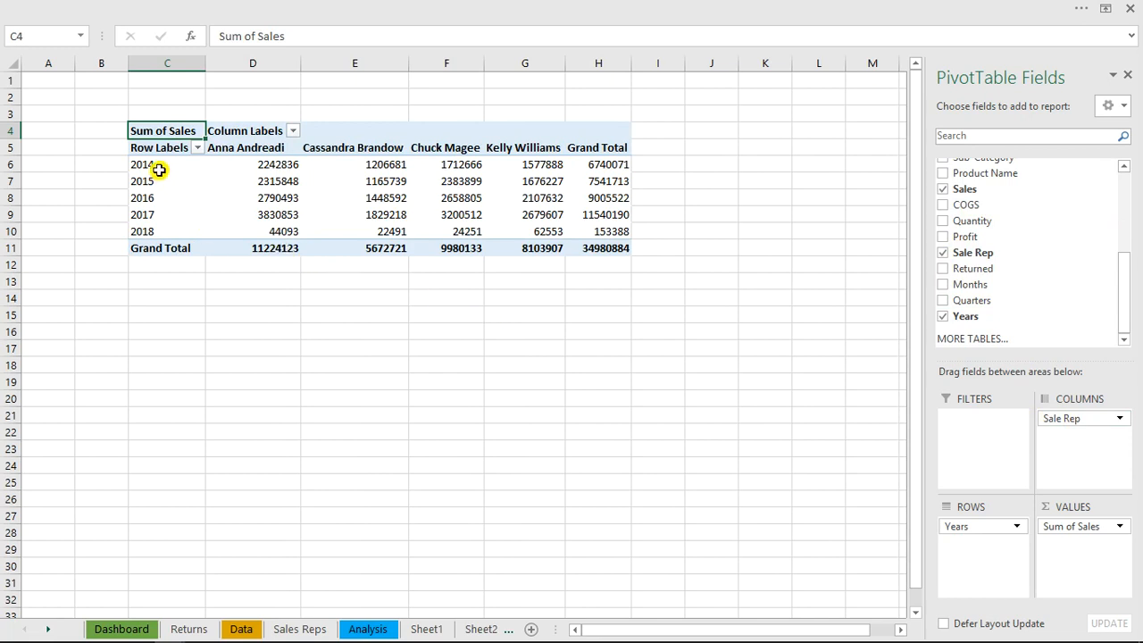
drag(158, 164, 161, 226)
key(ctrl+c)
click(162, 349)
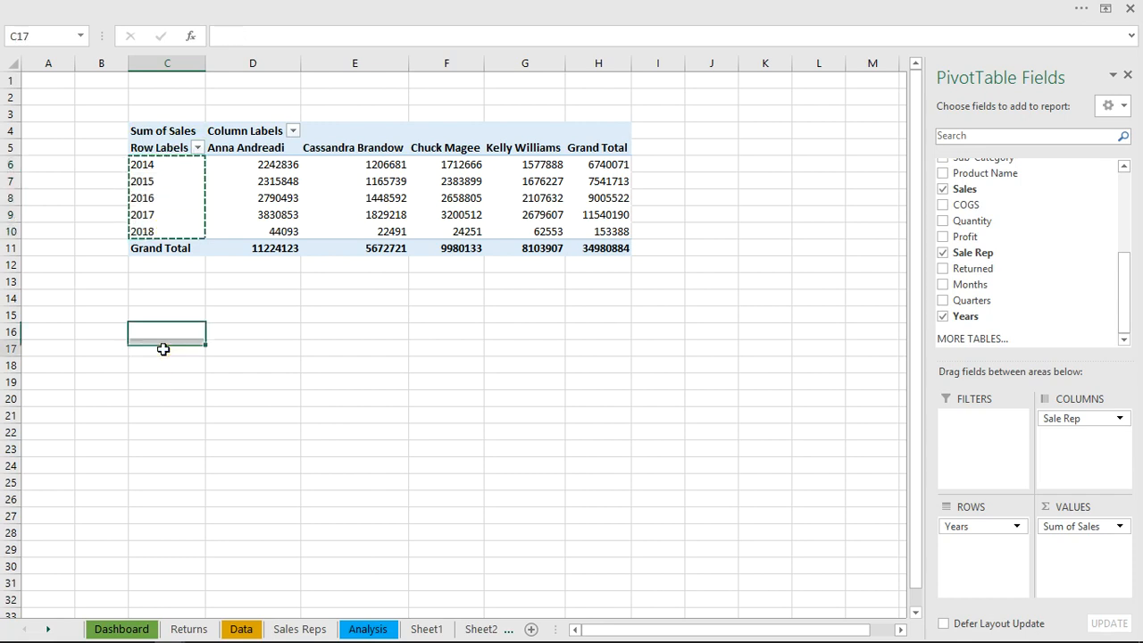
right_click(163, 348)
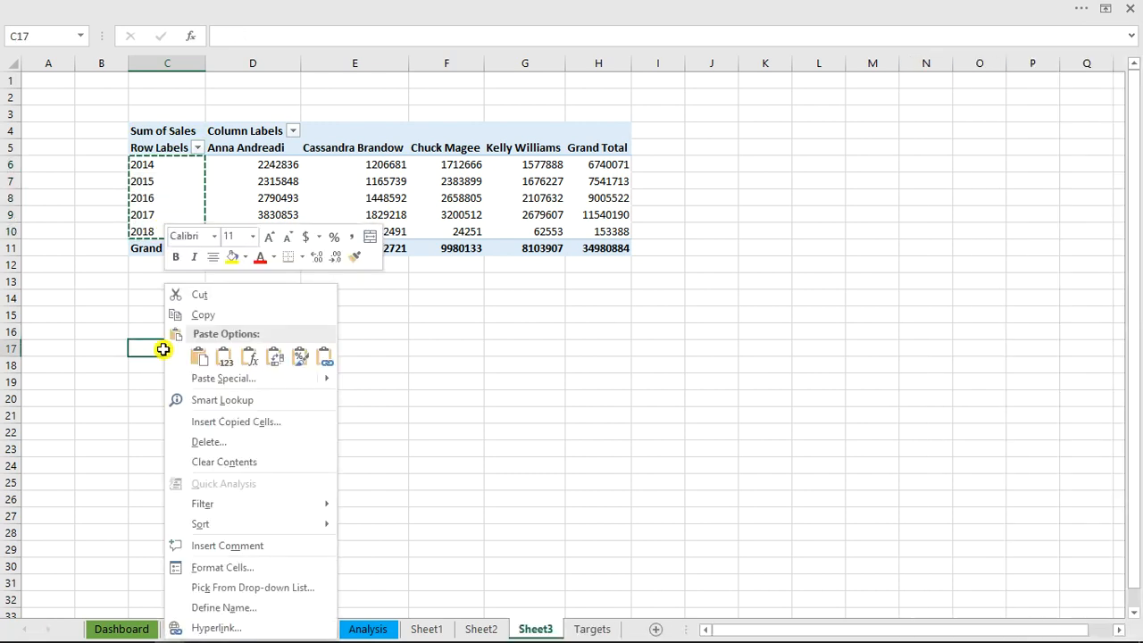
click(323, 357)
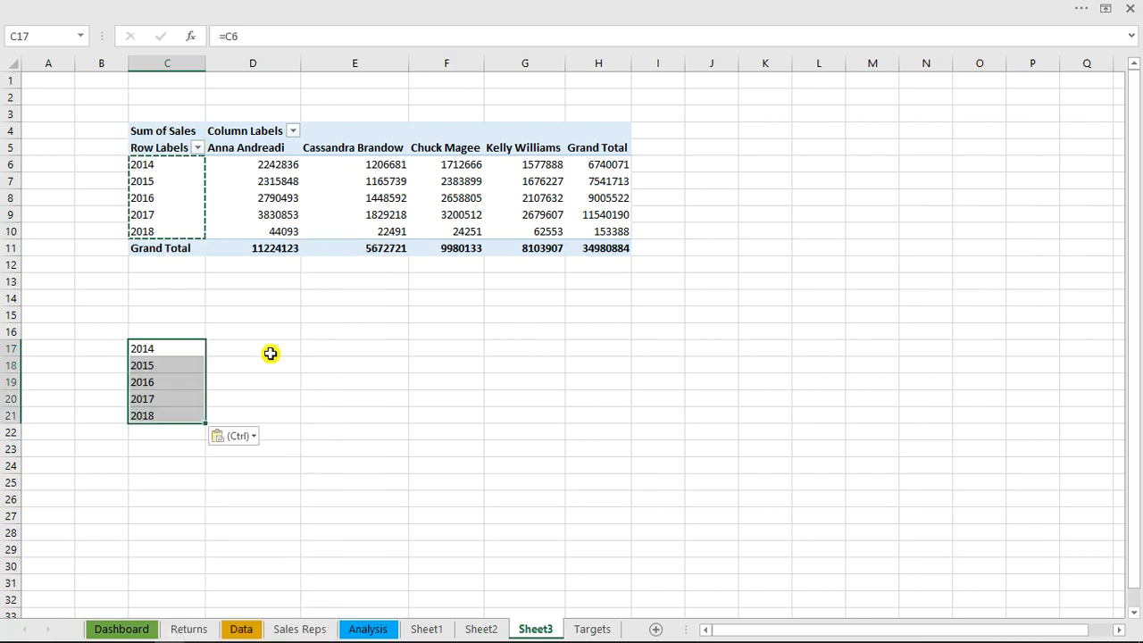
Enter =OFFSET(C6,0,namelink) in D17 and fill it down to D21 for the selected rep's yearly sales
click(273, 355)
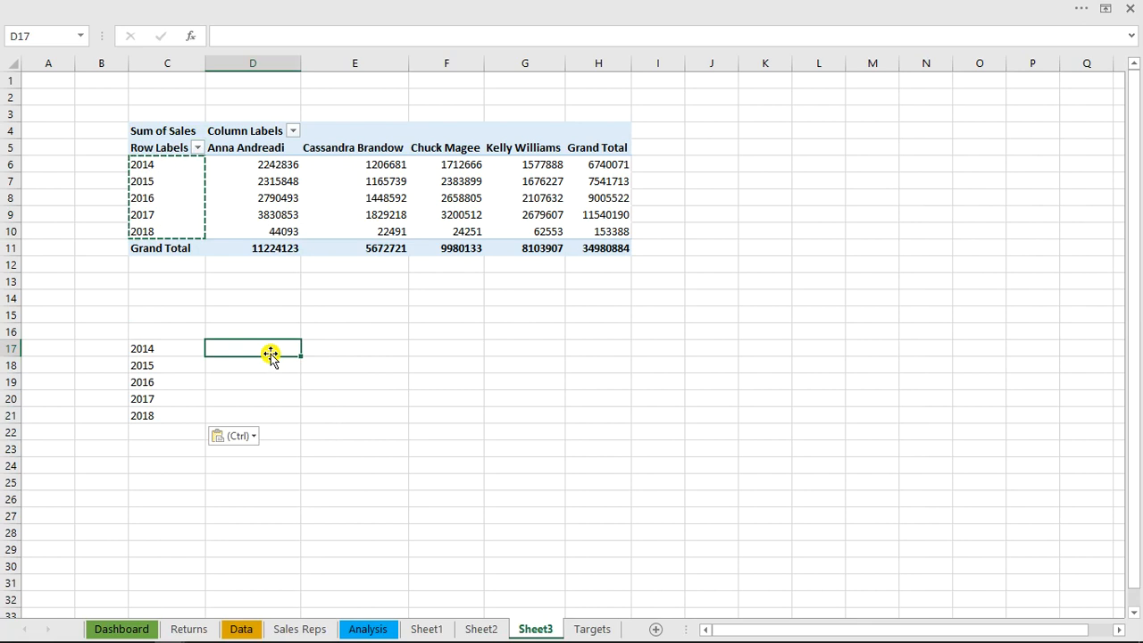
text(=)
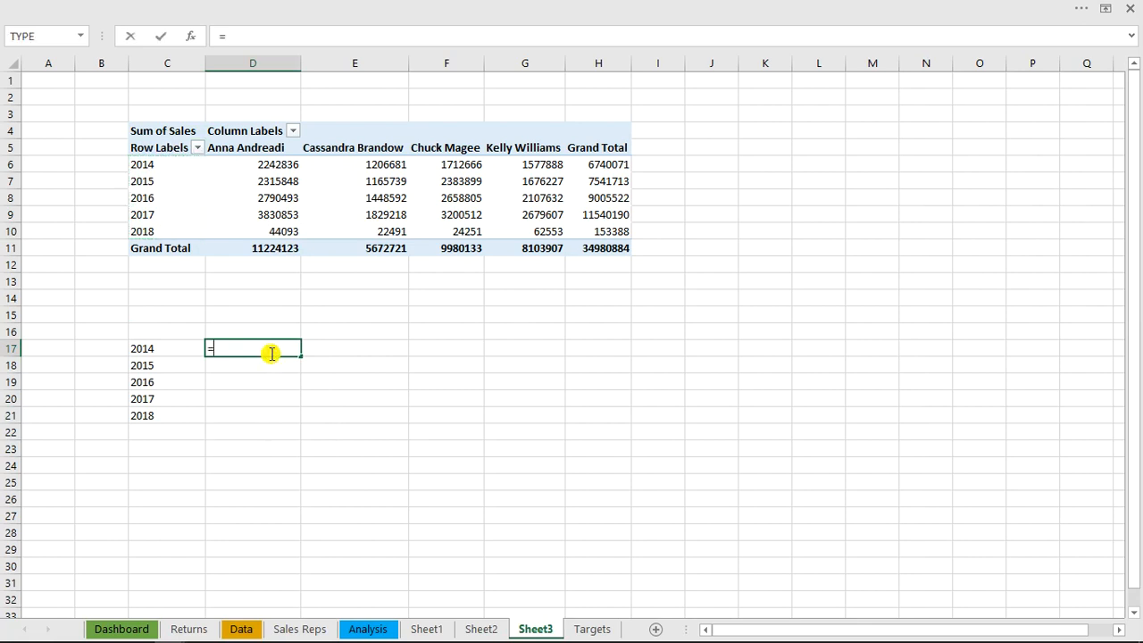
text(off)
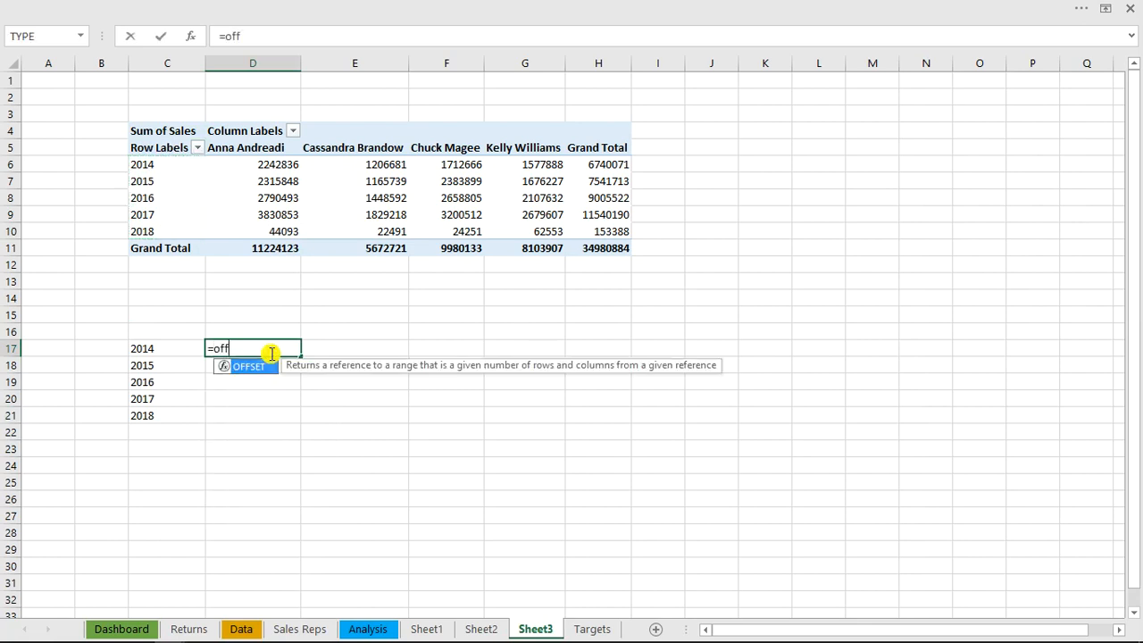
key(Tab)
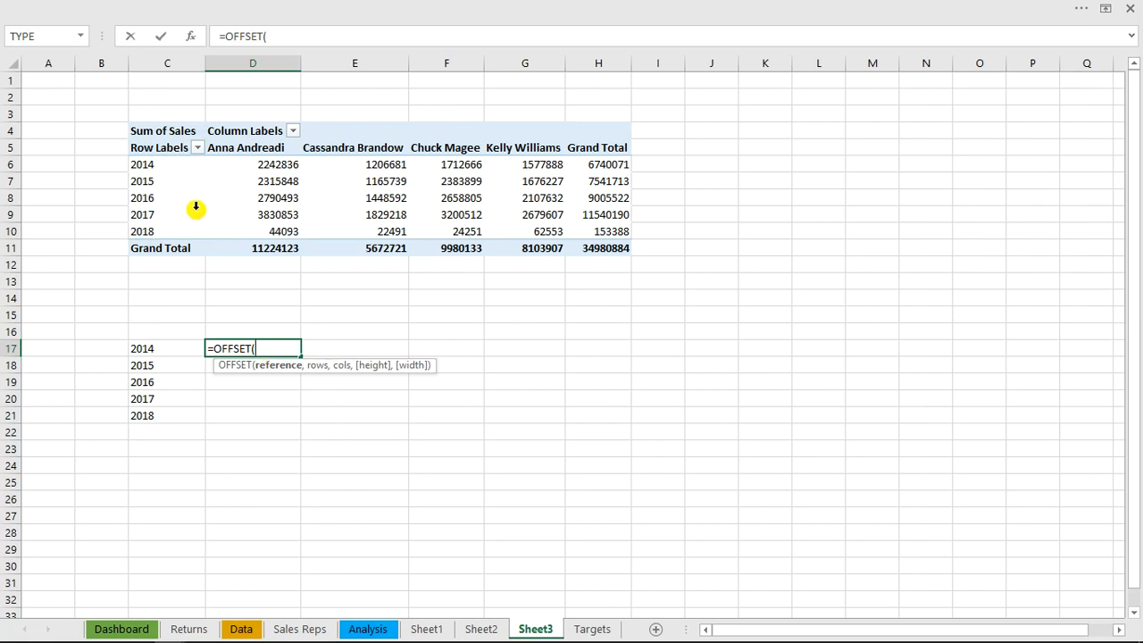
click(142, 164)
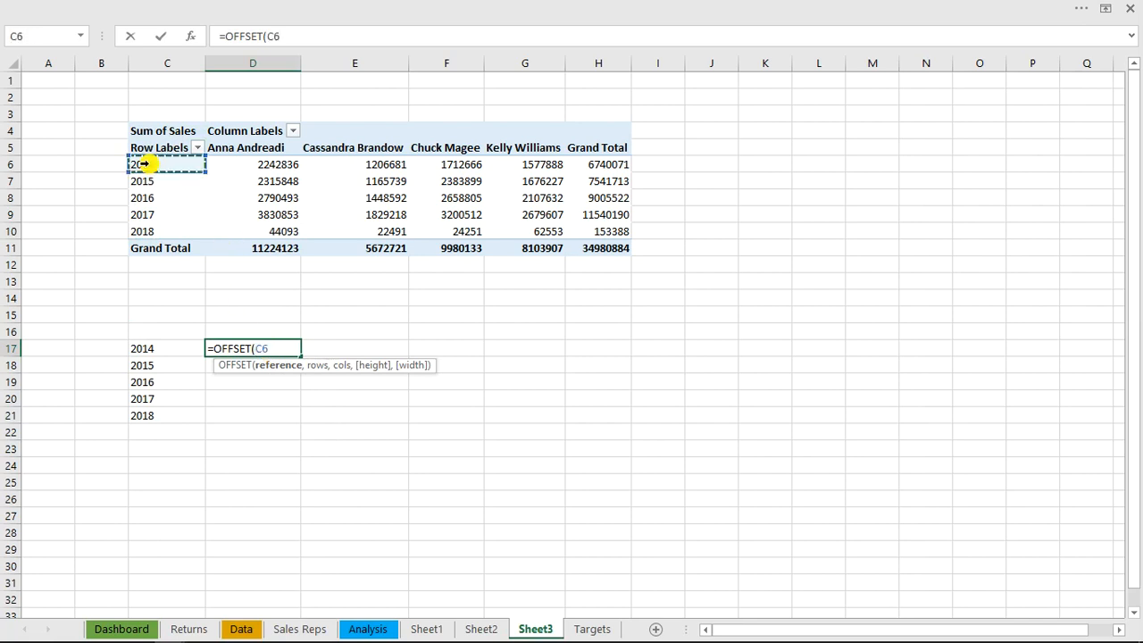
text(,)
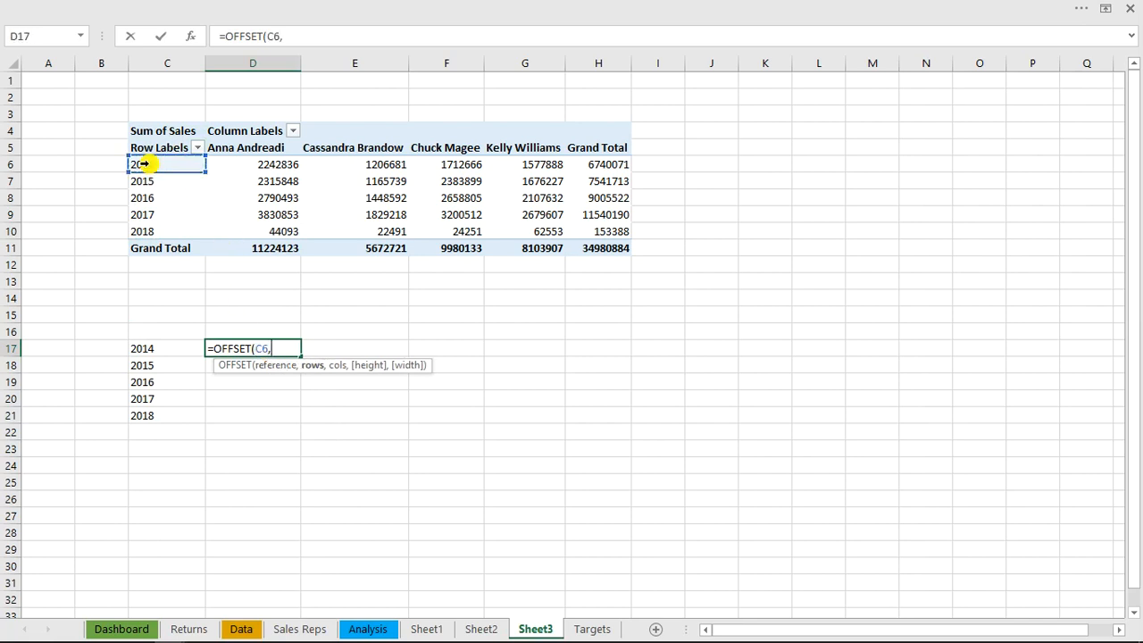
text(0,namelink)
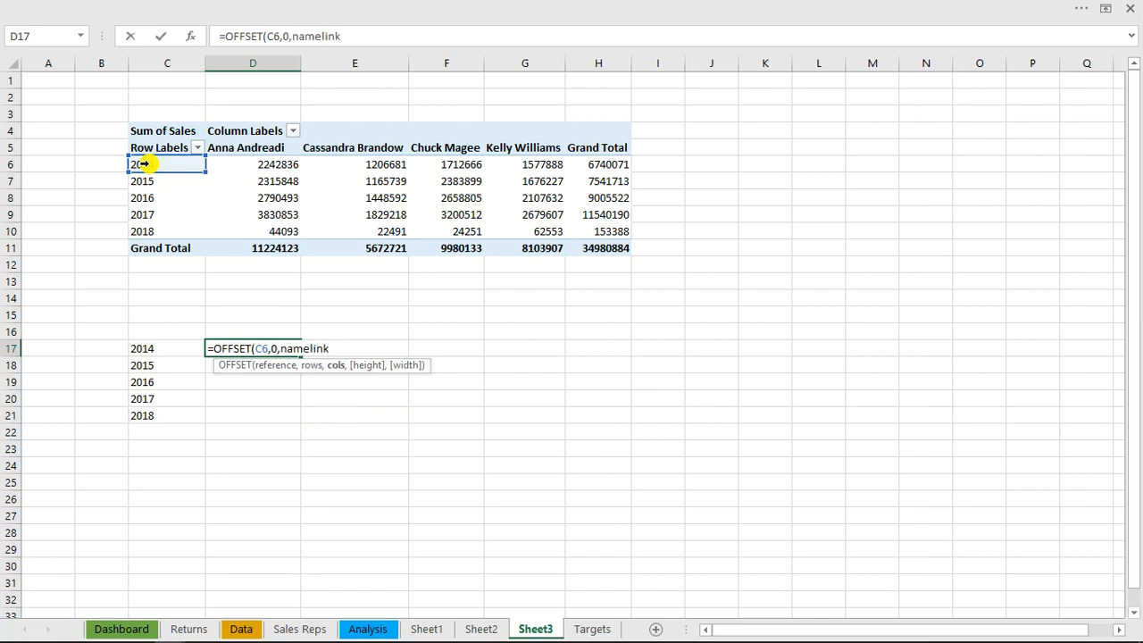
key(ctrl+Return)
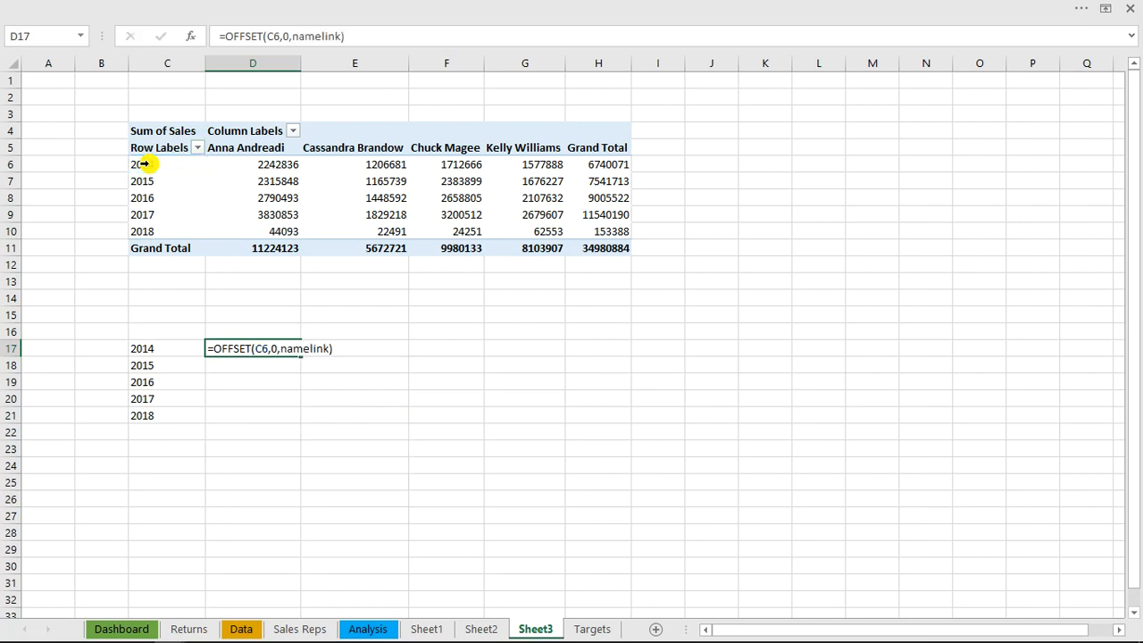
key(Return)
click(279, 350)
double_click(301, 355)
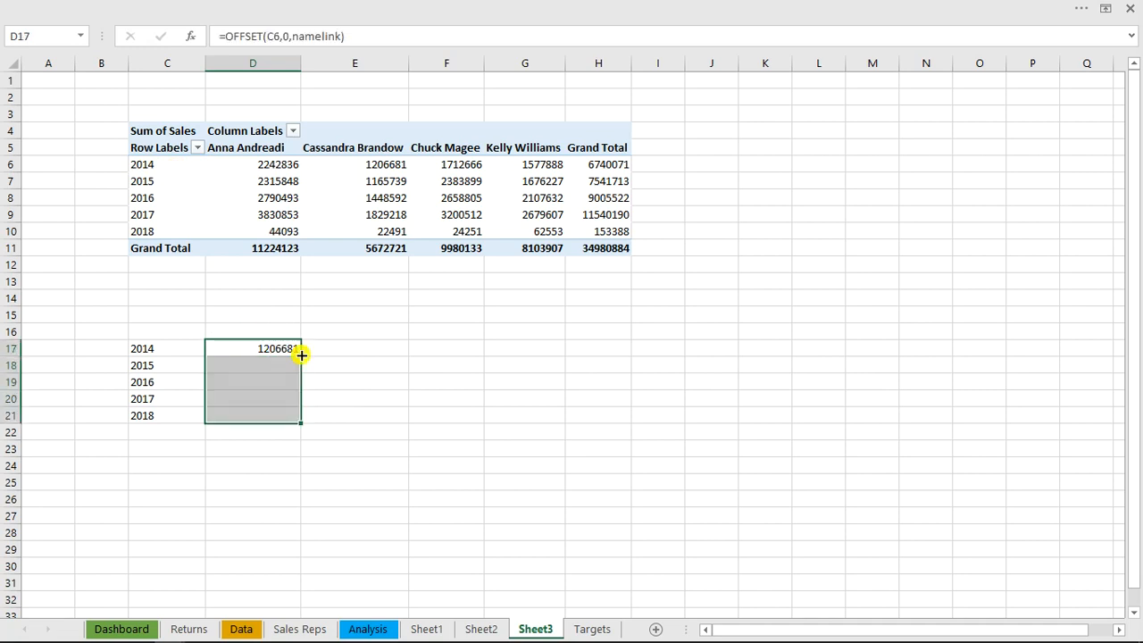
Copy the sales PivotTable to K4 and replace Sales with Profit in the copy's values
click(158, 126)
key(ctrl+c)
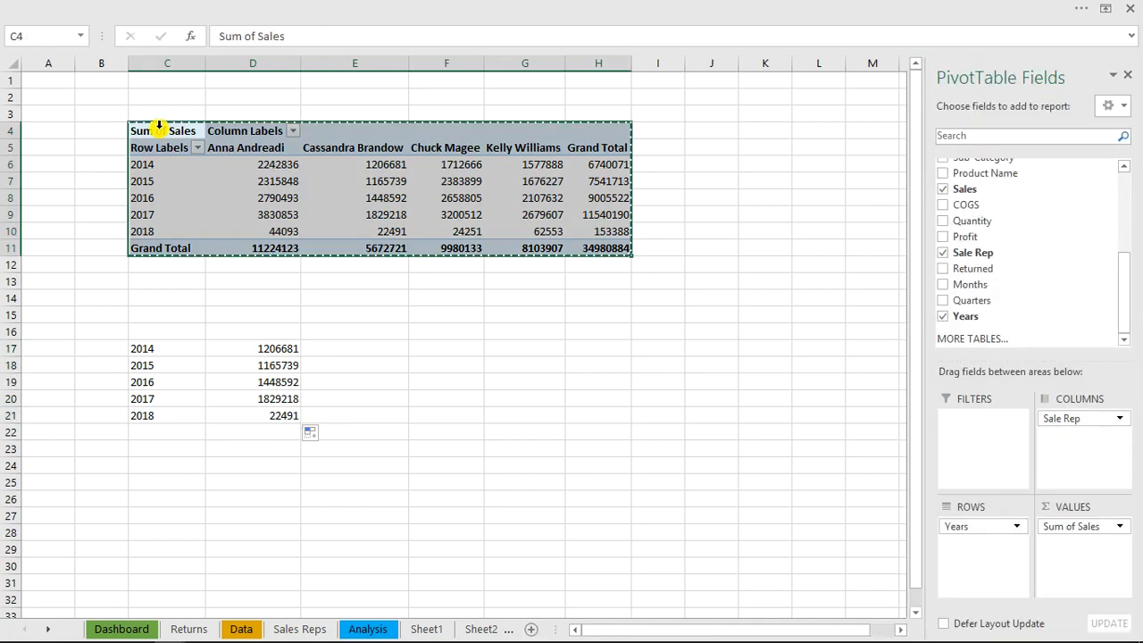
click(762, 131)
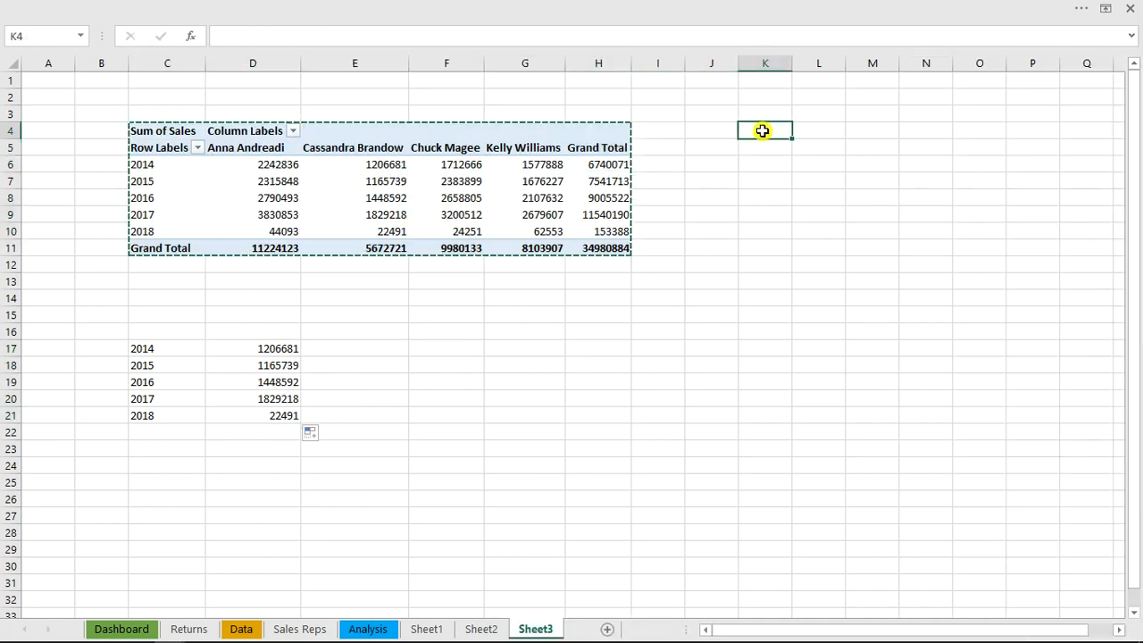
key(ctrl+v)
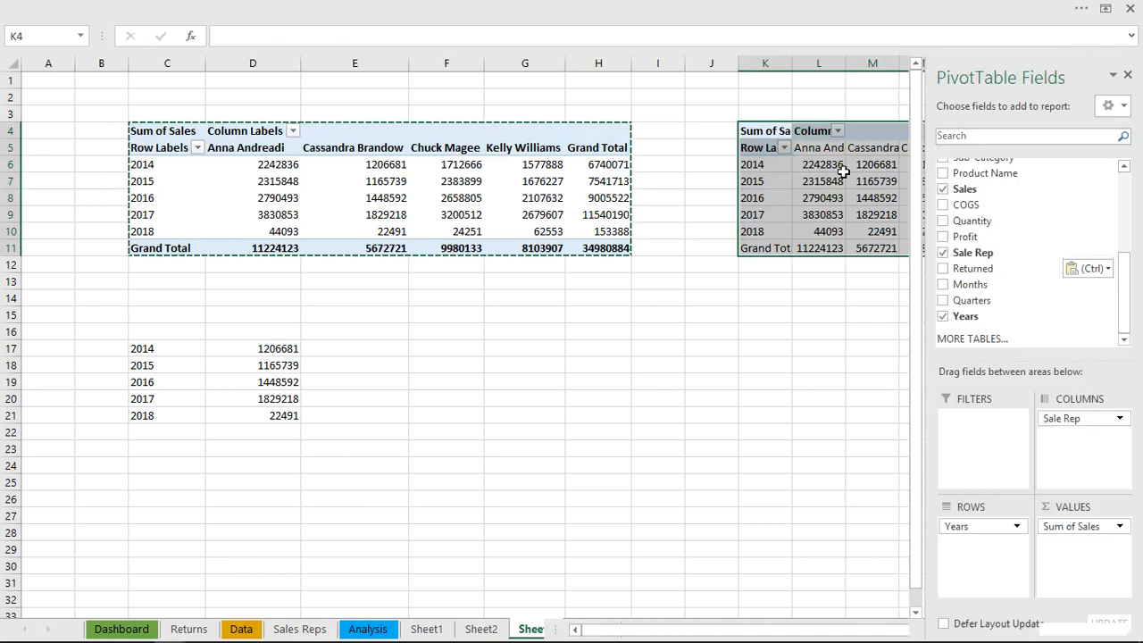
click(822, 164)
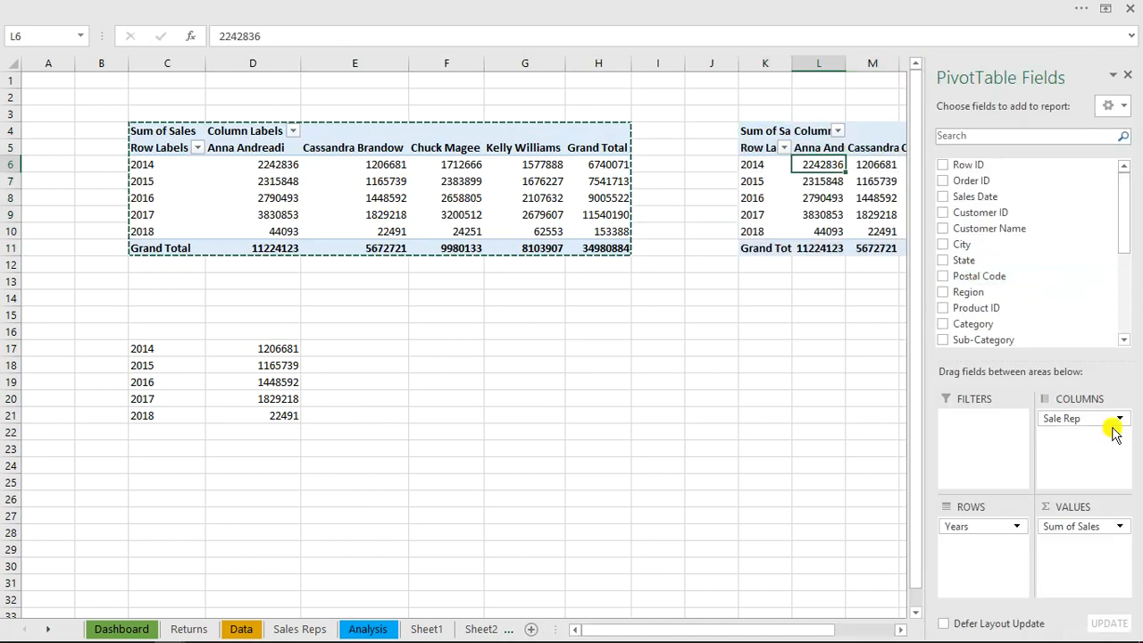
drag(1071, 525, 759, 539)
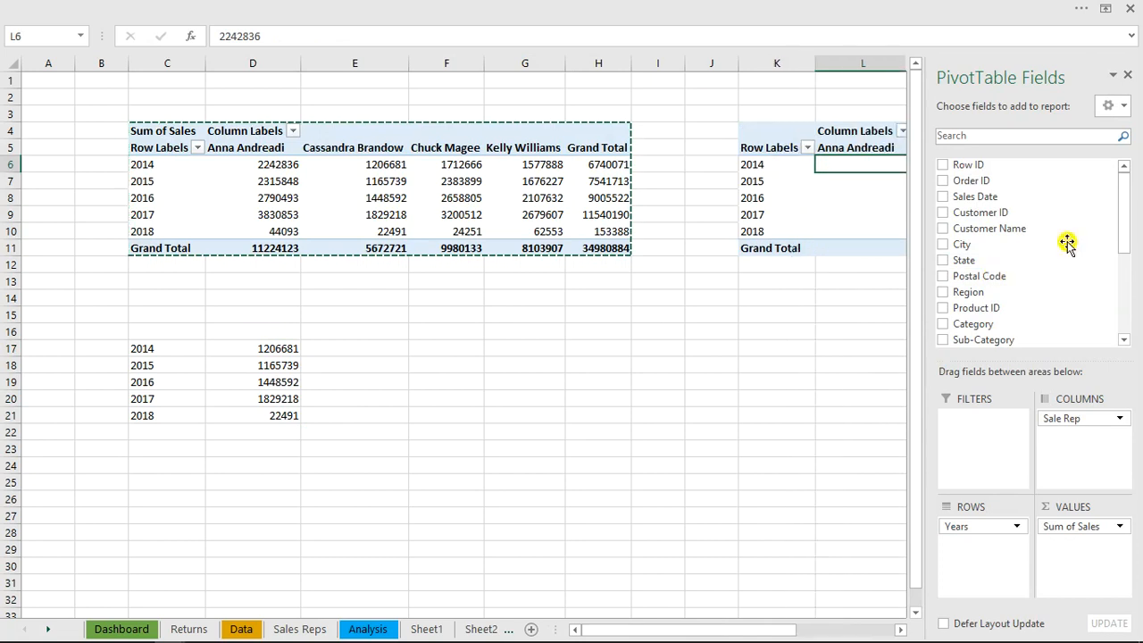
drag(1125, 224, 1125, 303)
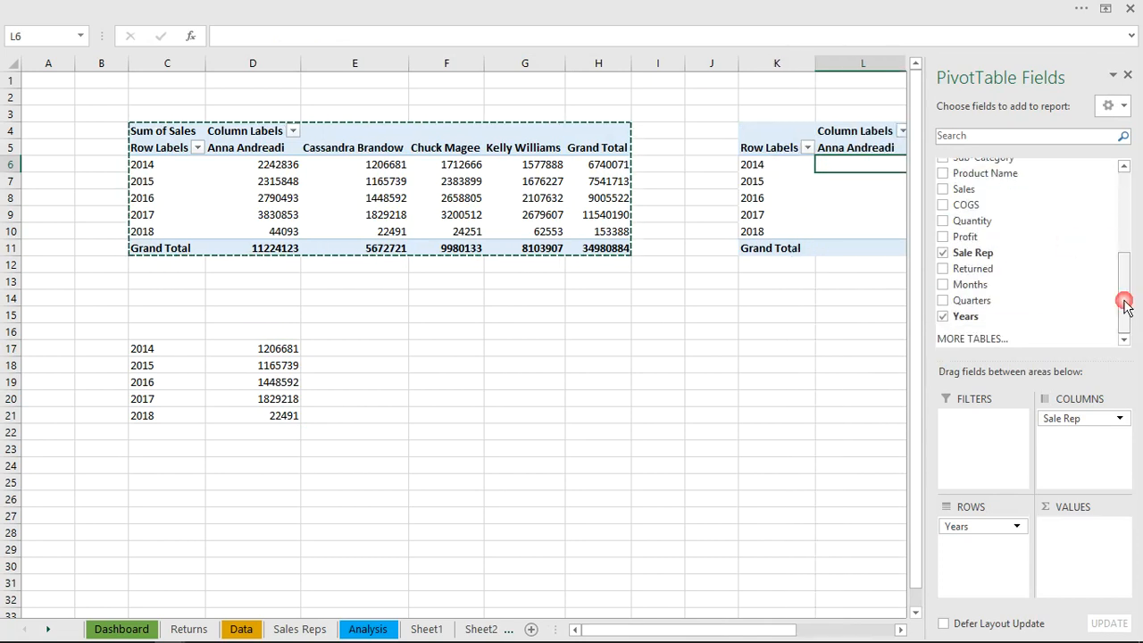
click(944, 237)
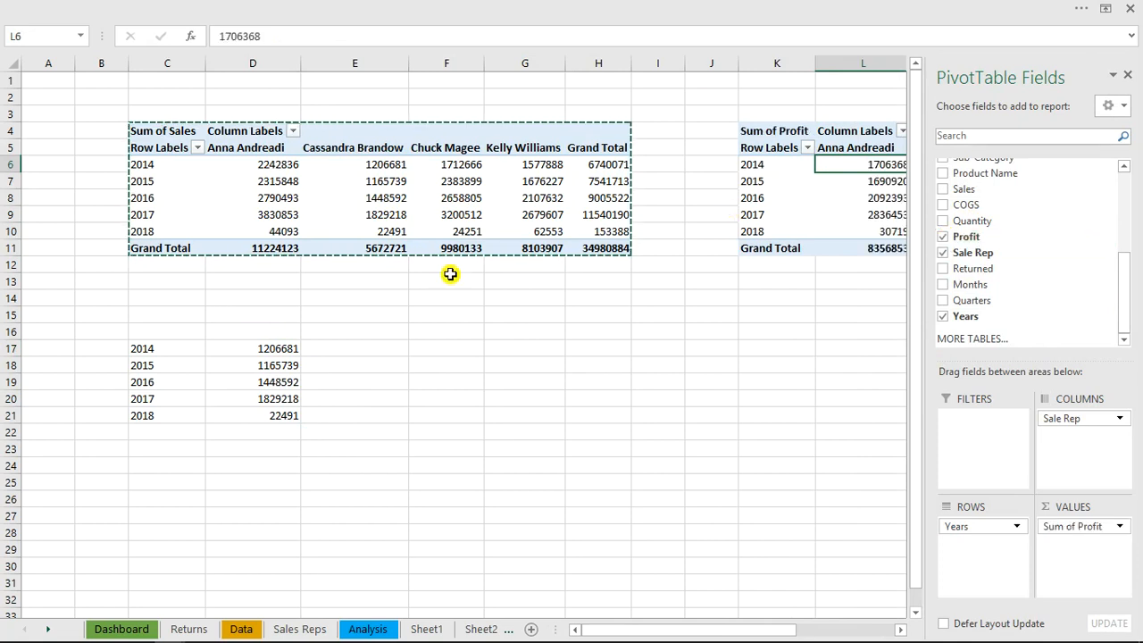
Enter =OFFSET(K6,0,namelink) in E17 and fill it down to E21 for the selected rep's yearly profit
click(350, 352)
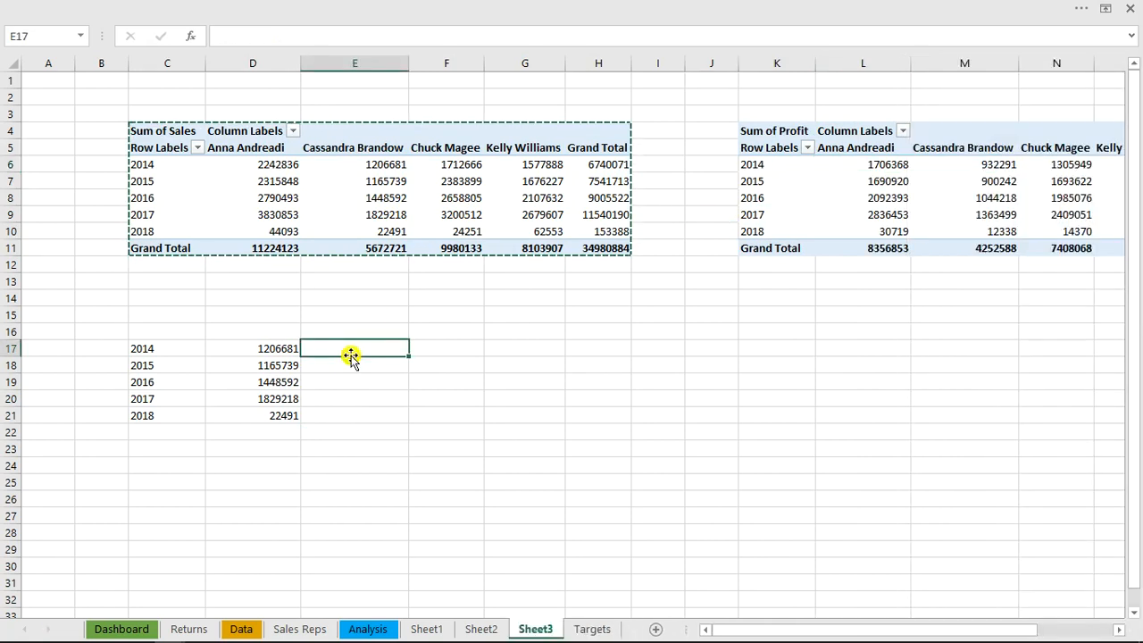
text(=off)
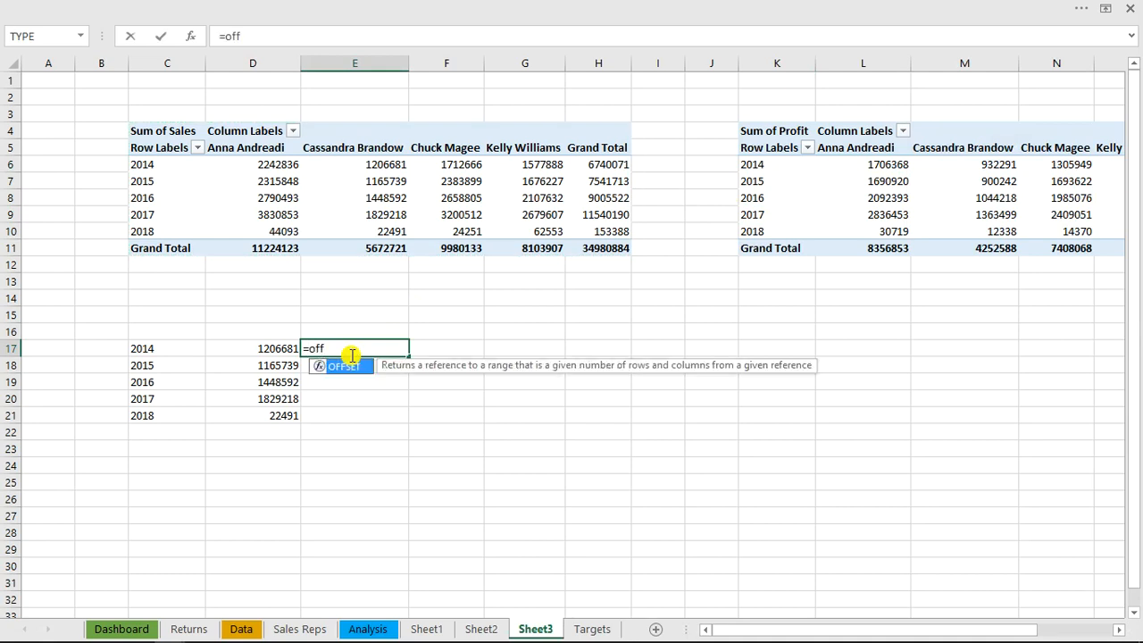
key(Tab)
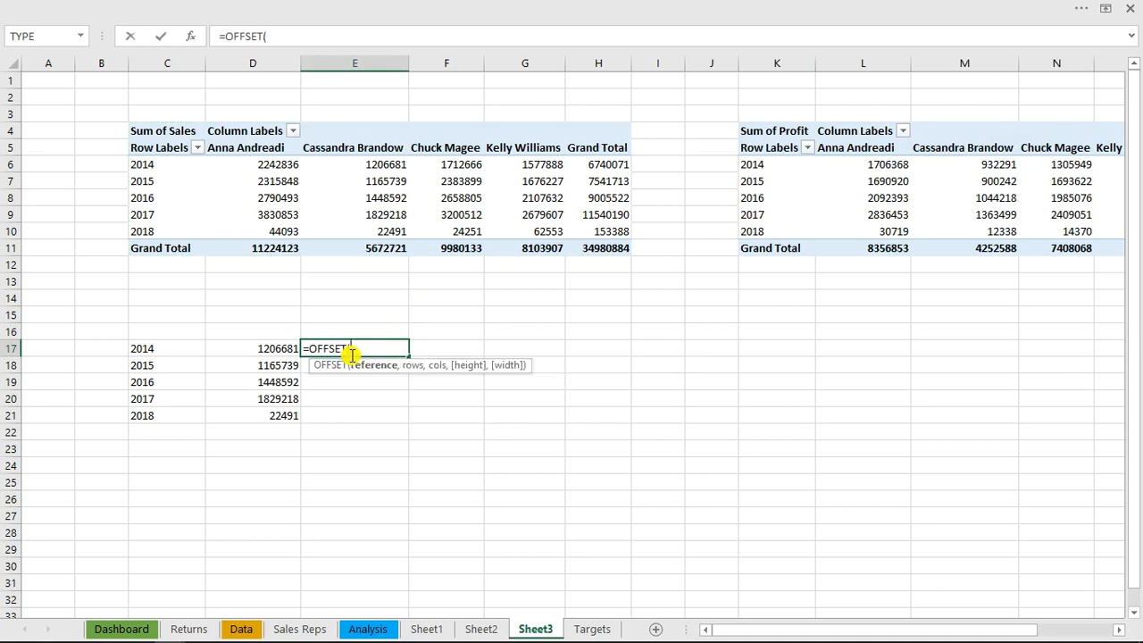
click(758, 166)
text(,0,)
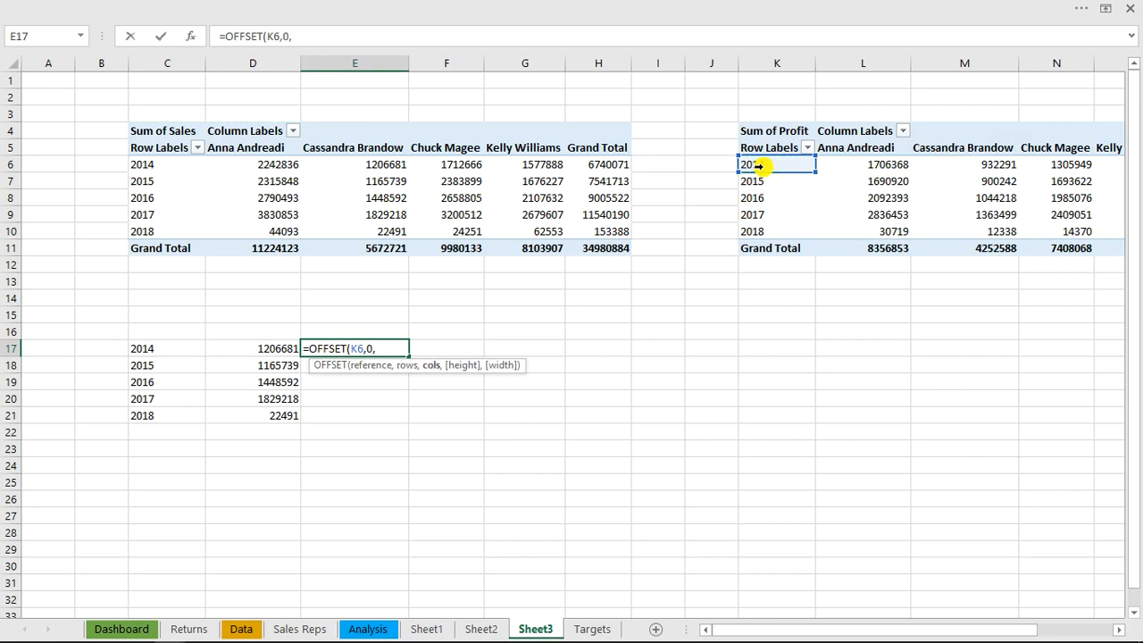
text(nam)
key(Tab)
text())
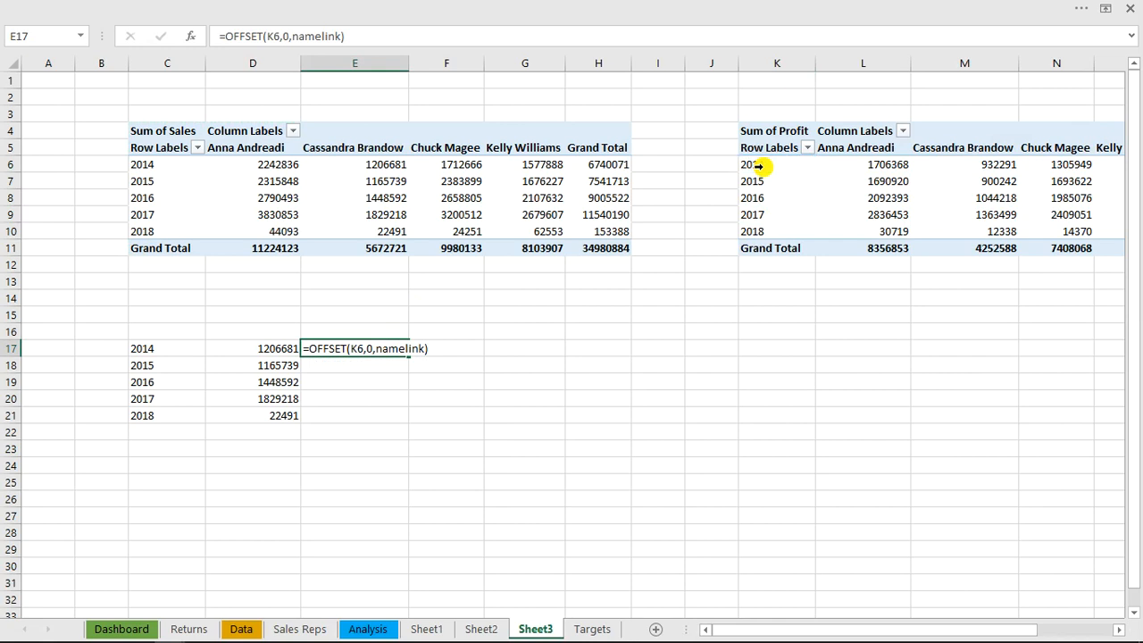
key(Return)
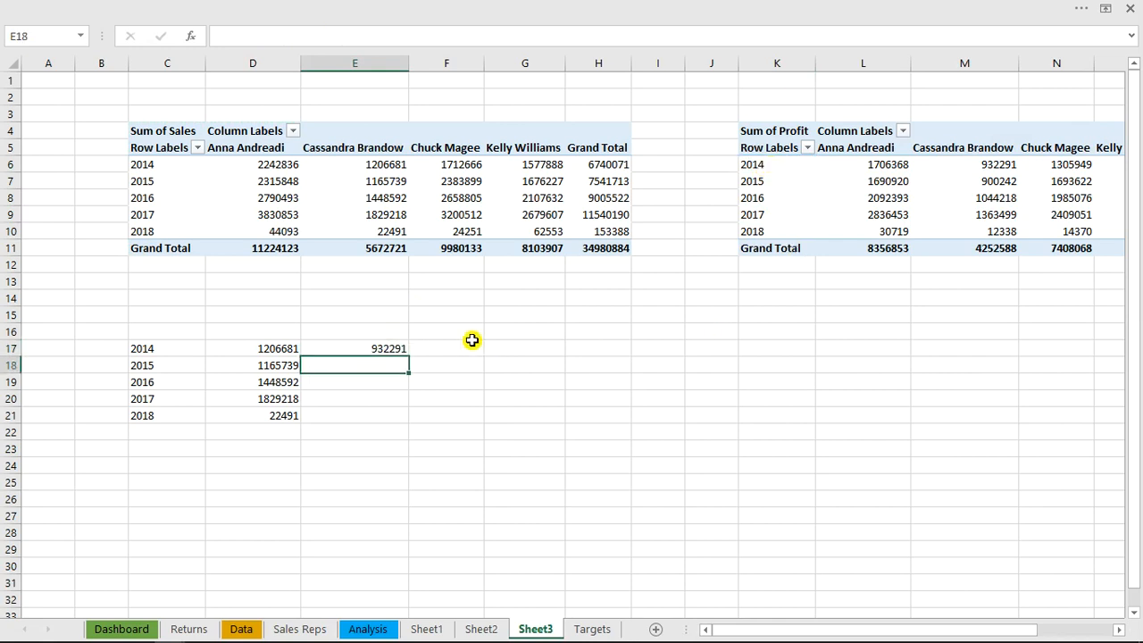
click(391, 348)
double_click(408, 356)
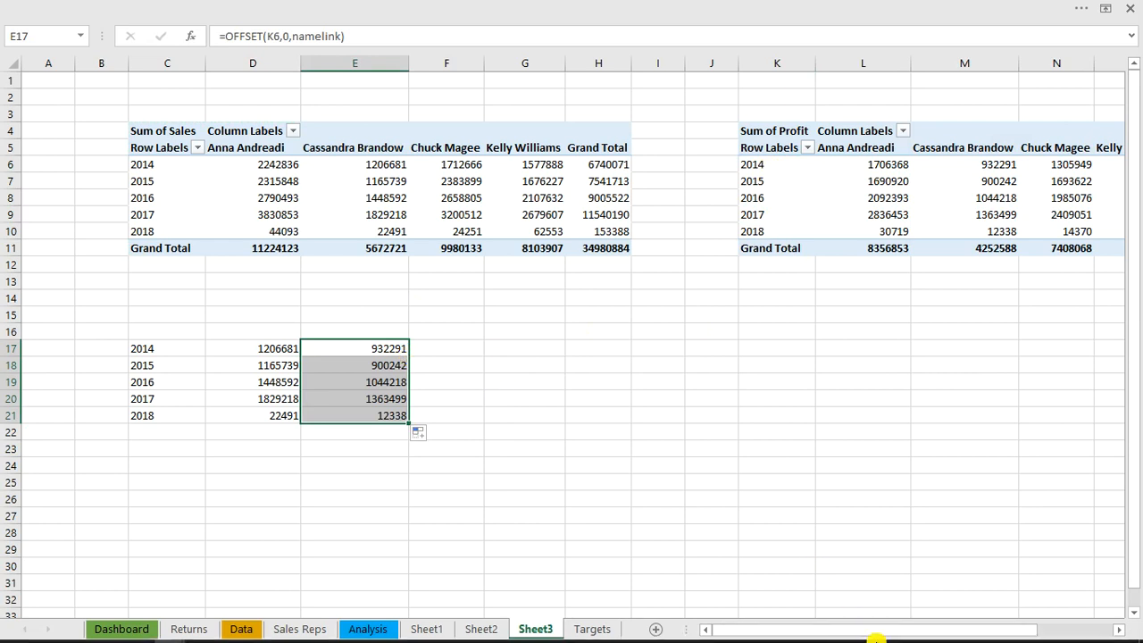
Copy the profit PivotTable to K15 and replace Profit with a count of Customer ID in the copy's values
drag(885, 630, 1104, 629)
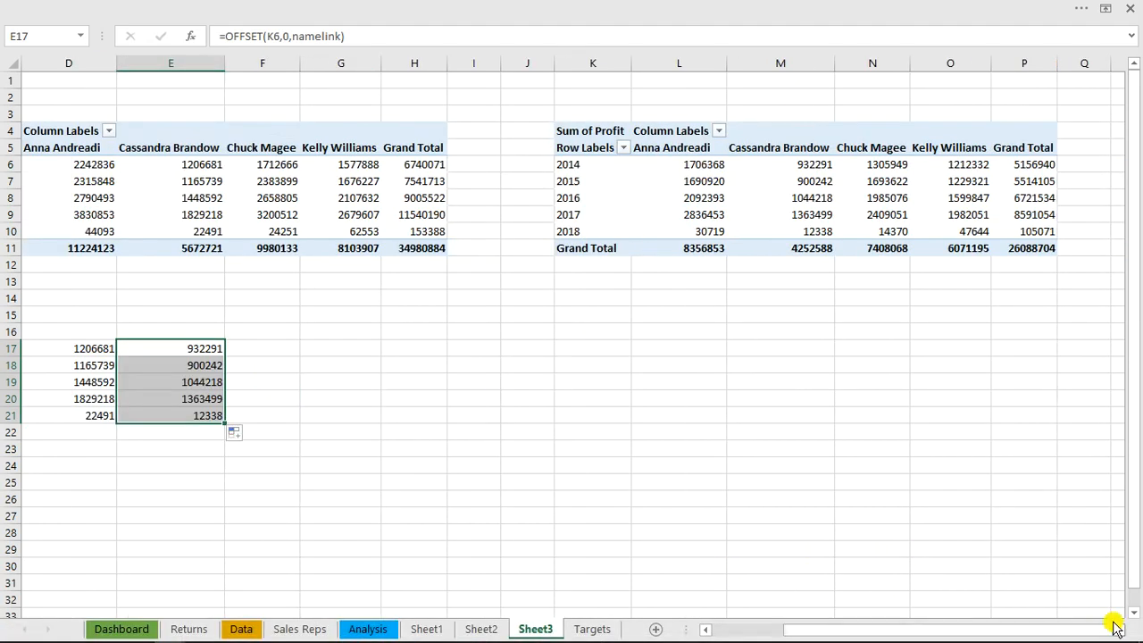
click(567, 129)
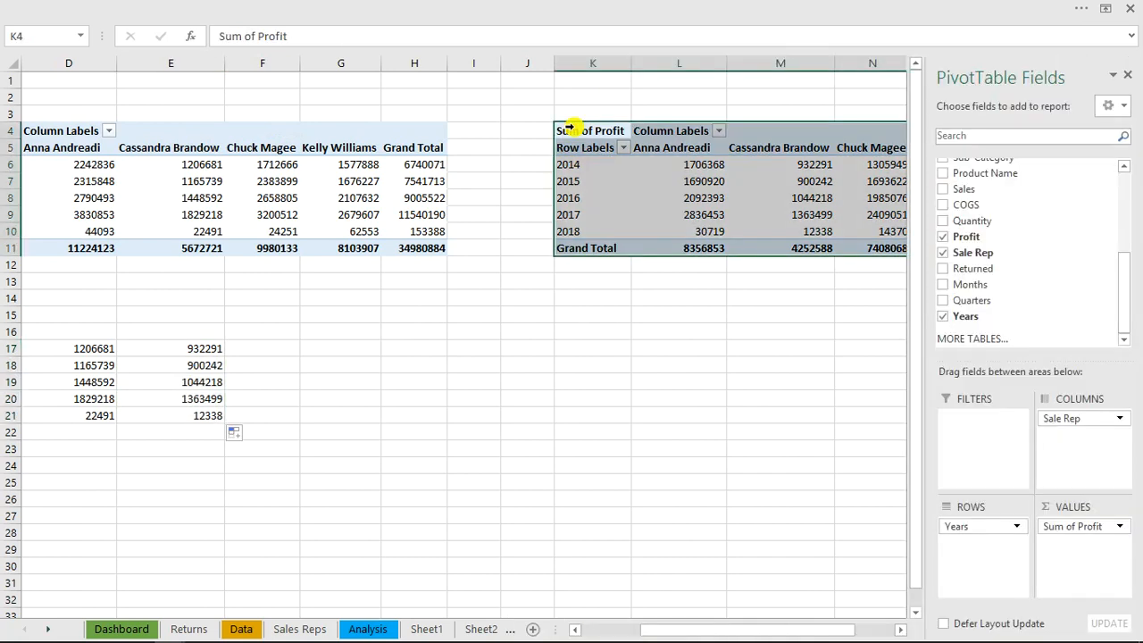
key(ctrl+c)
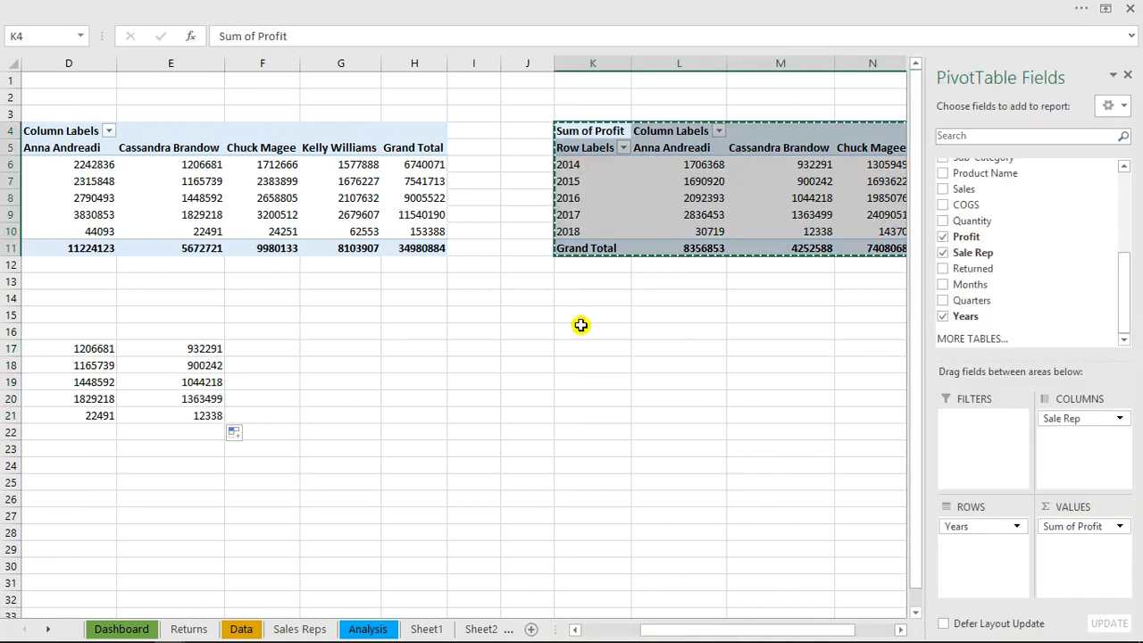
click(585, 321)
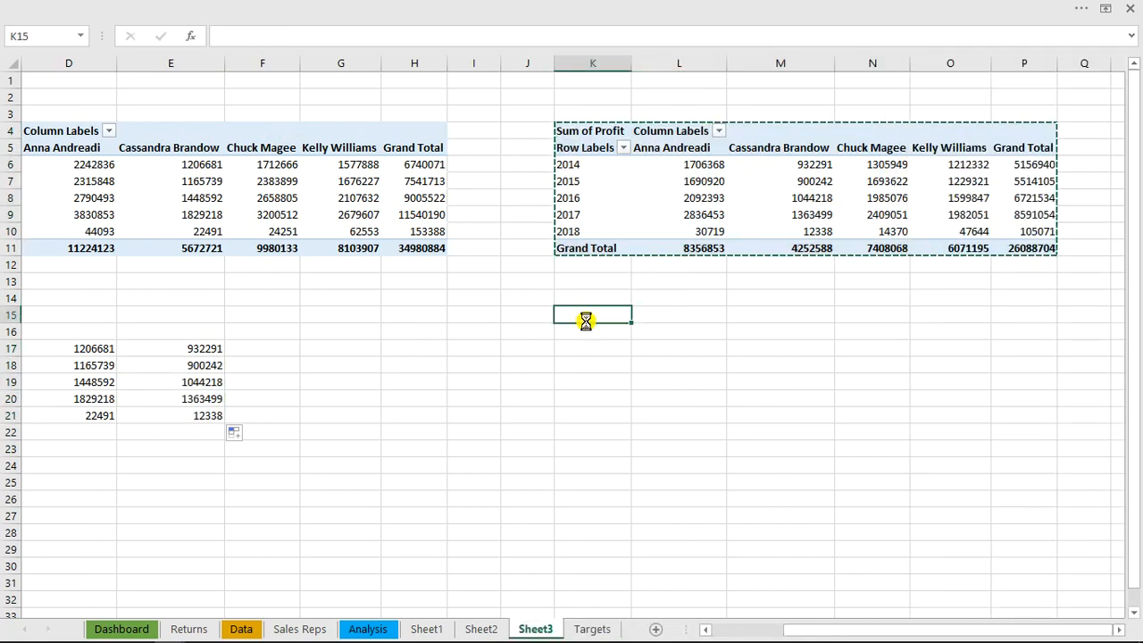
key(ctrl+v)
click(679, 365)
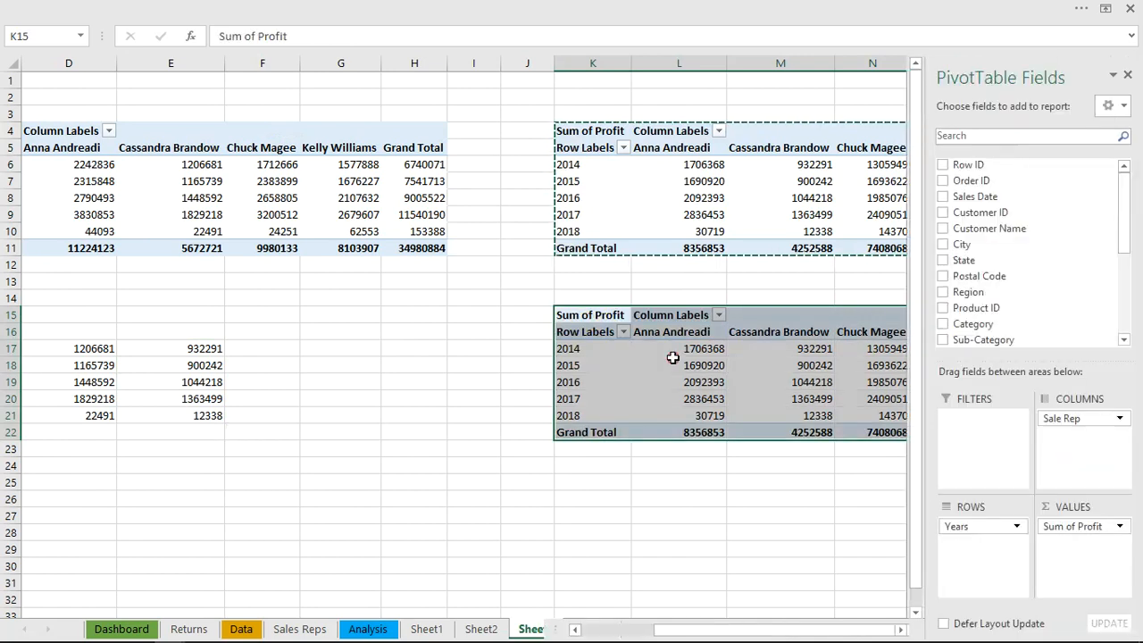
mouse_move(1077, 527)
mouse_down()
mouse_move(851, 532)
mouse_move(946, 250)
mouse_move(971, 214)
mouse_move(1071, 518)
mouse_move(1070, 545)
mouse_up()
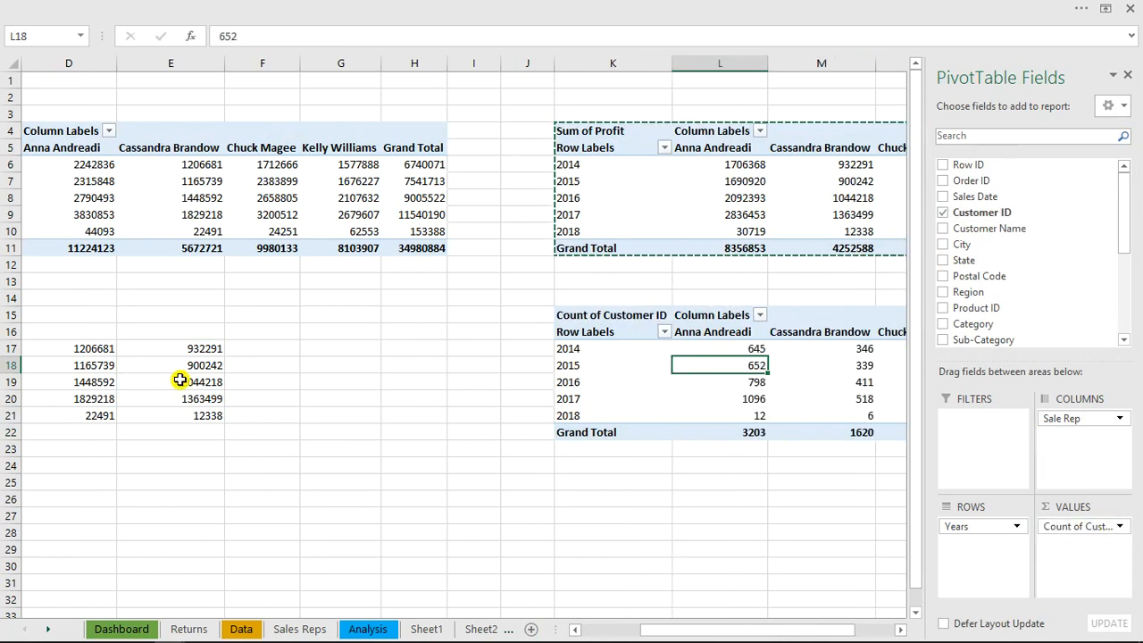
Enter =OFFSET(K17,0,namelink) in F17 and fill it down to F21 for the selected rep's yearly customer count
click(251, 353)
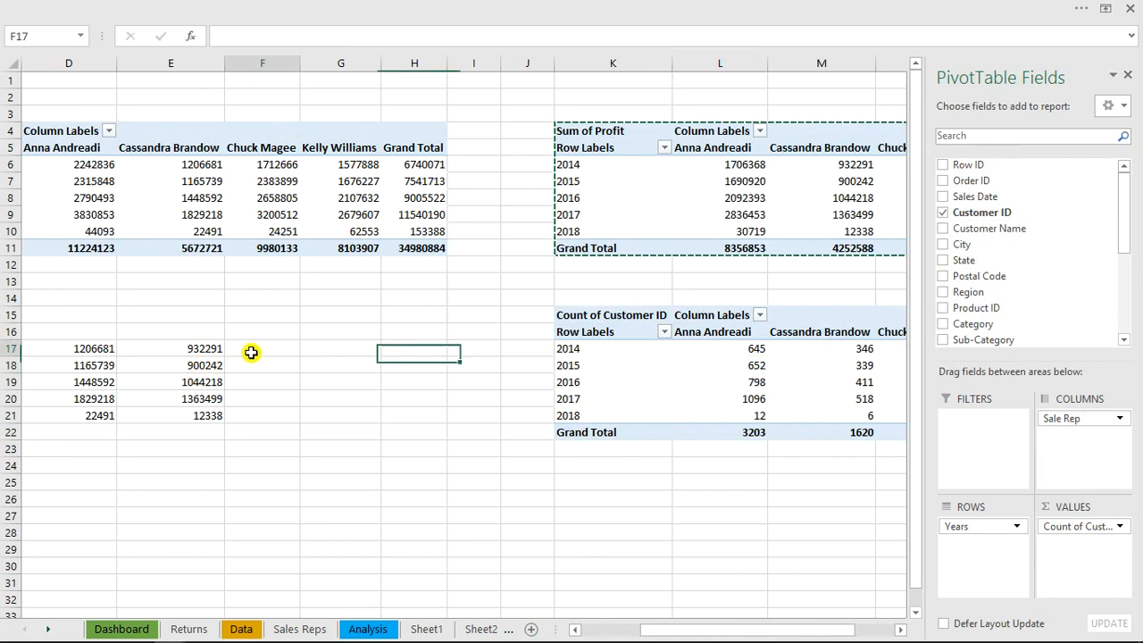
text(=of)
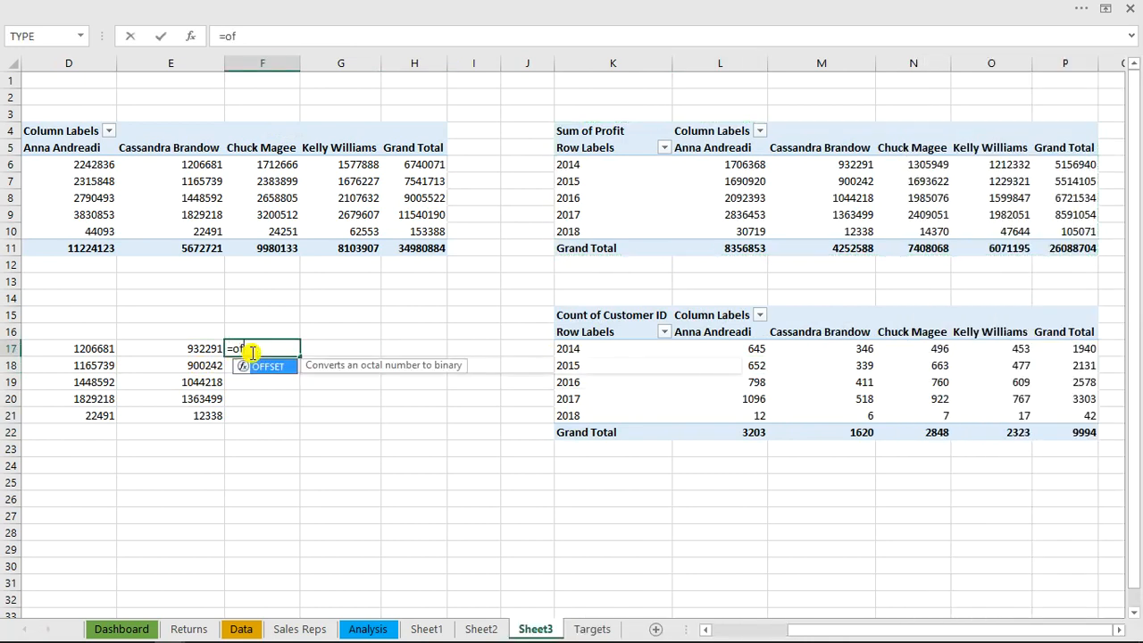
text(f)
key(Tab)
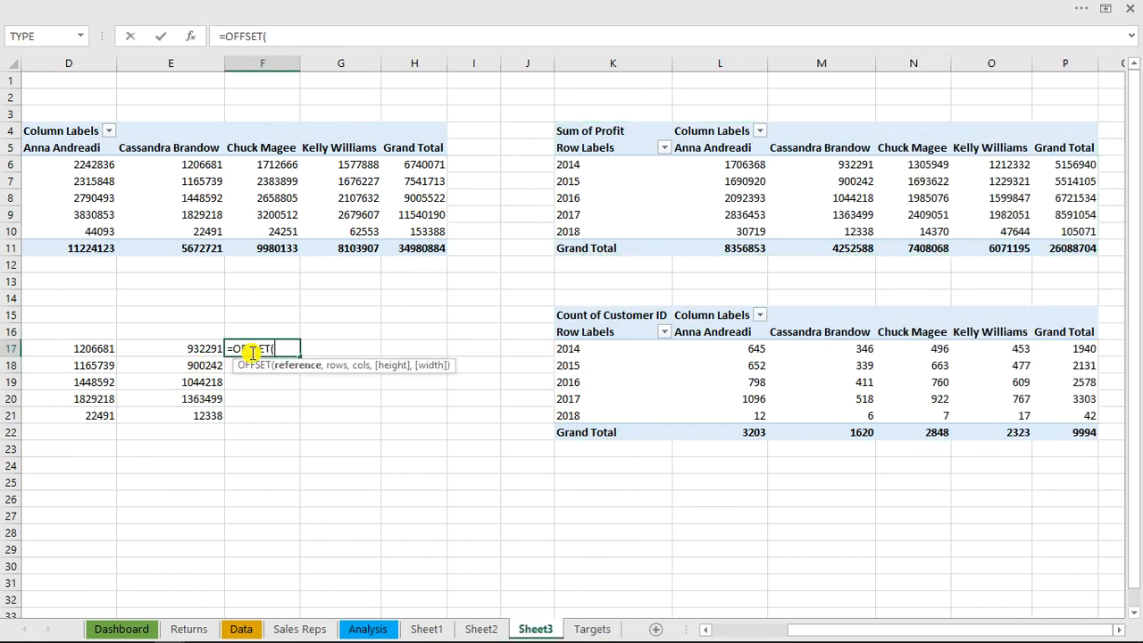
click(567, 350)
text(,)
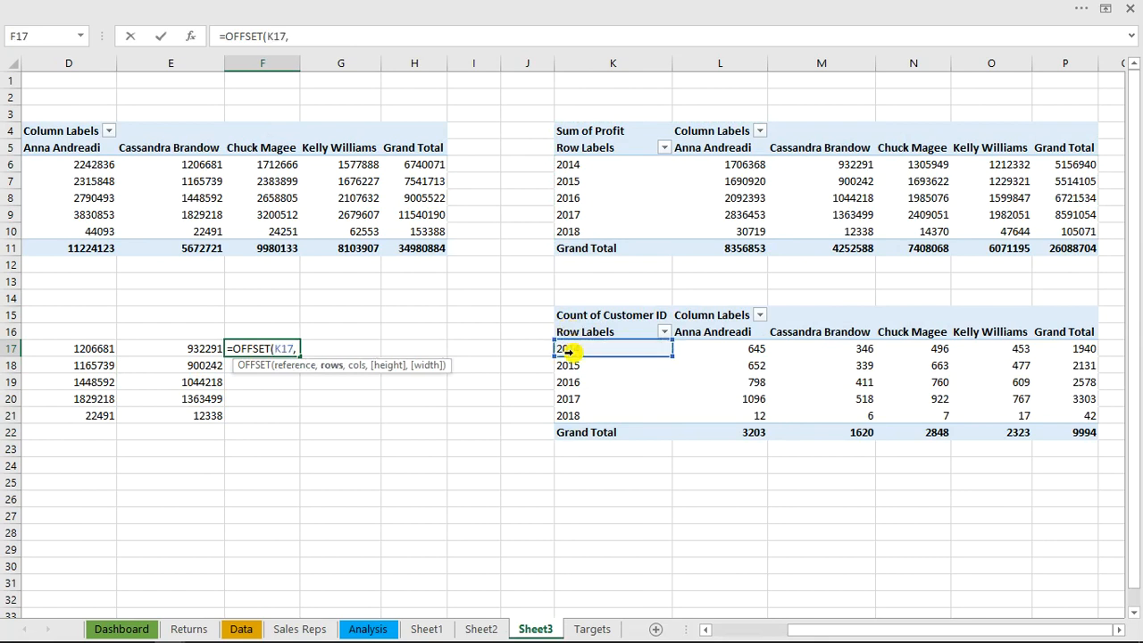
text(0,)
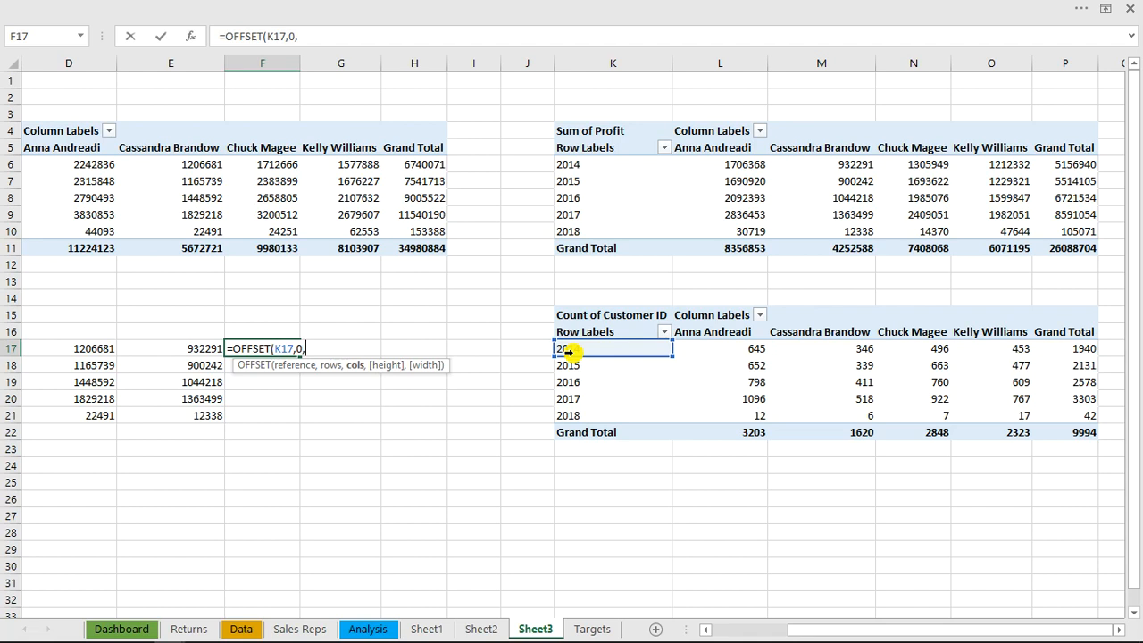
text(na)
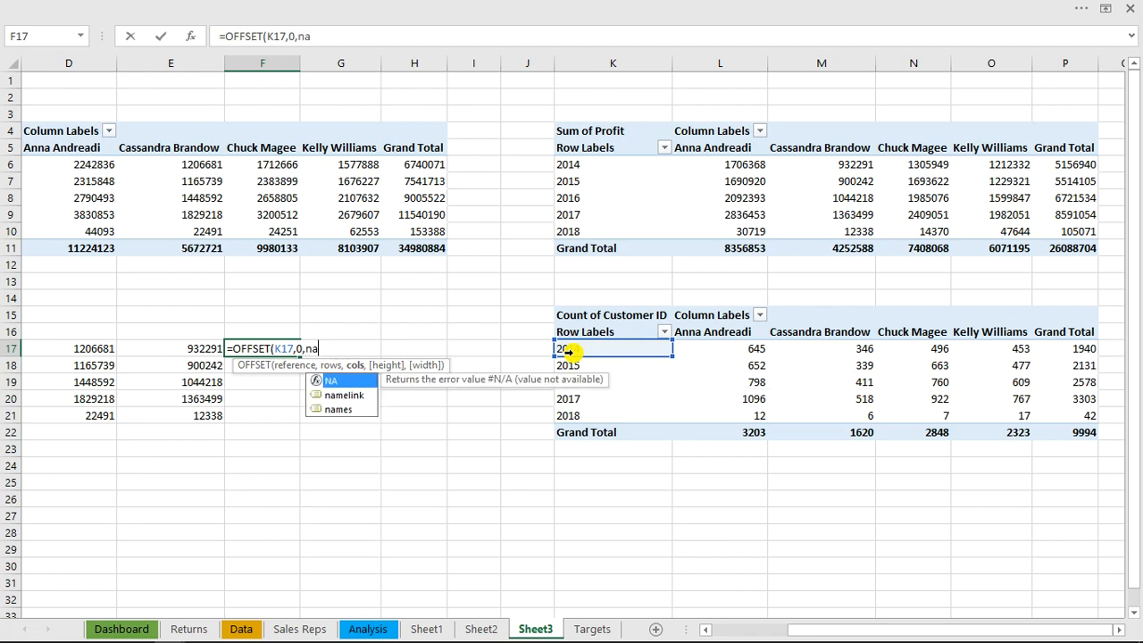
key(Down)
key(Tab)
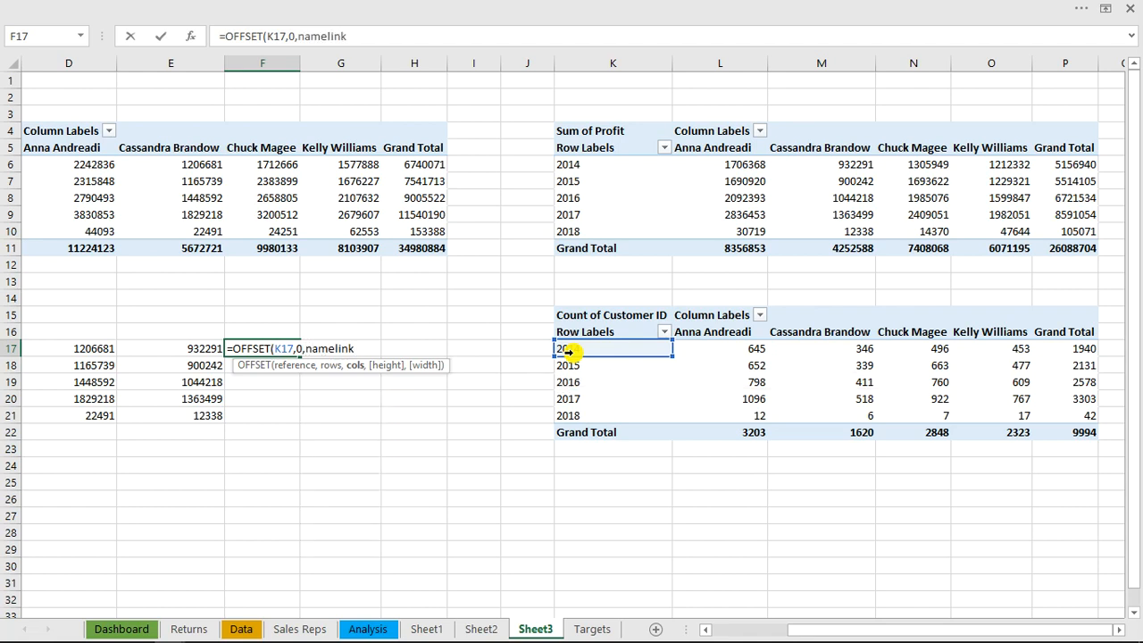
key(Return)
key(Return)
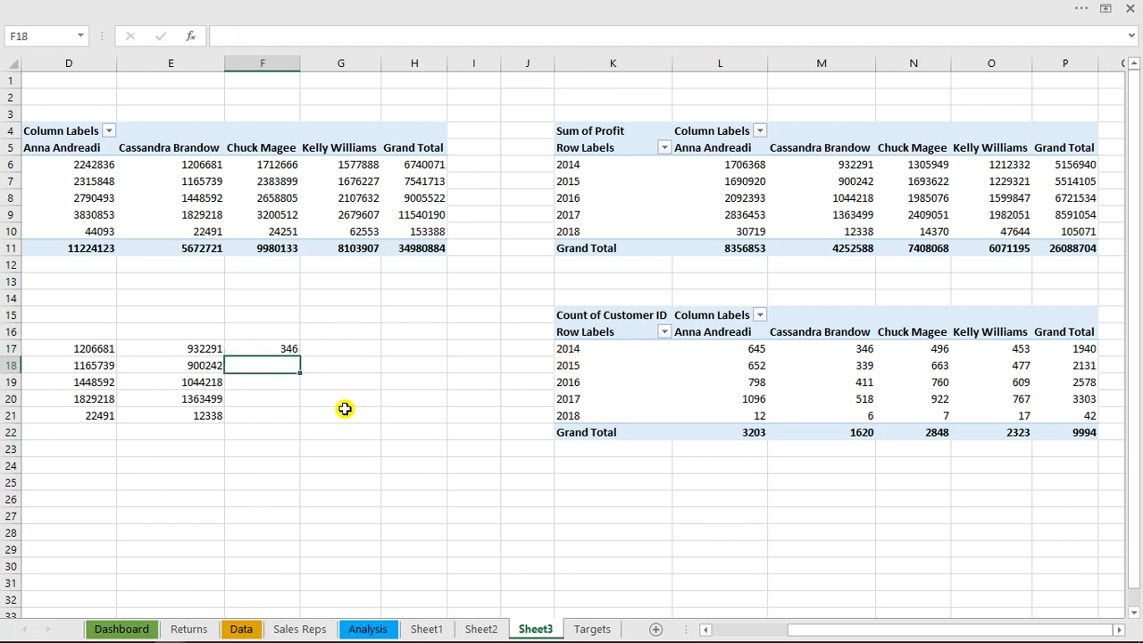
click(278, 347)
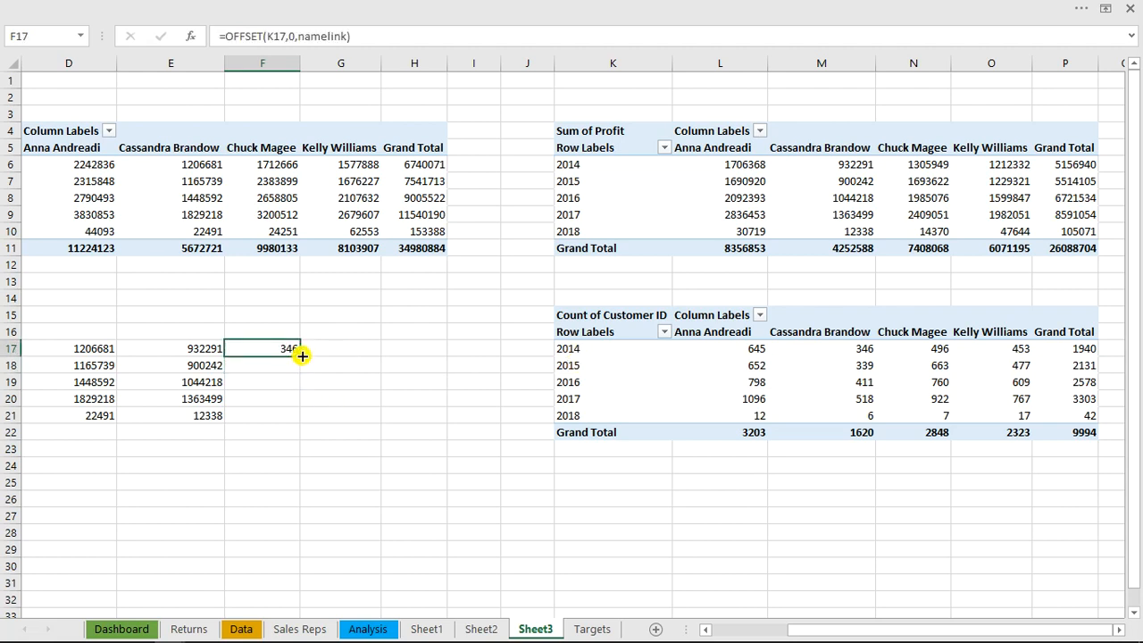
double_click(301, 354)
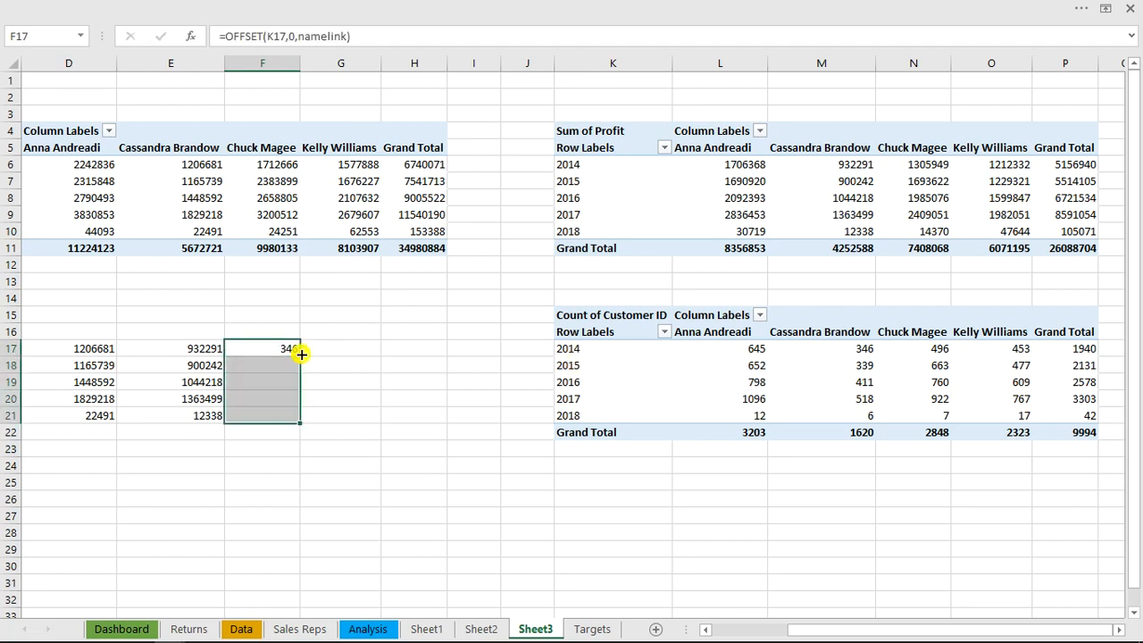
Label the yearly figures with the headers Trans in F16, Profit in E16 and sales in D16
click(267, 326)
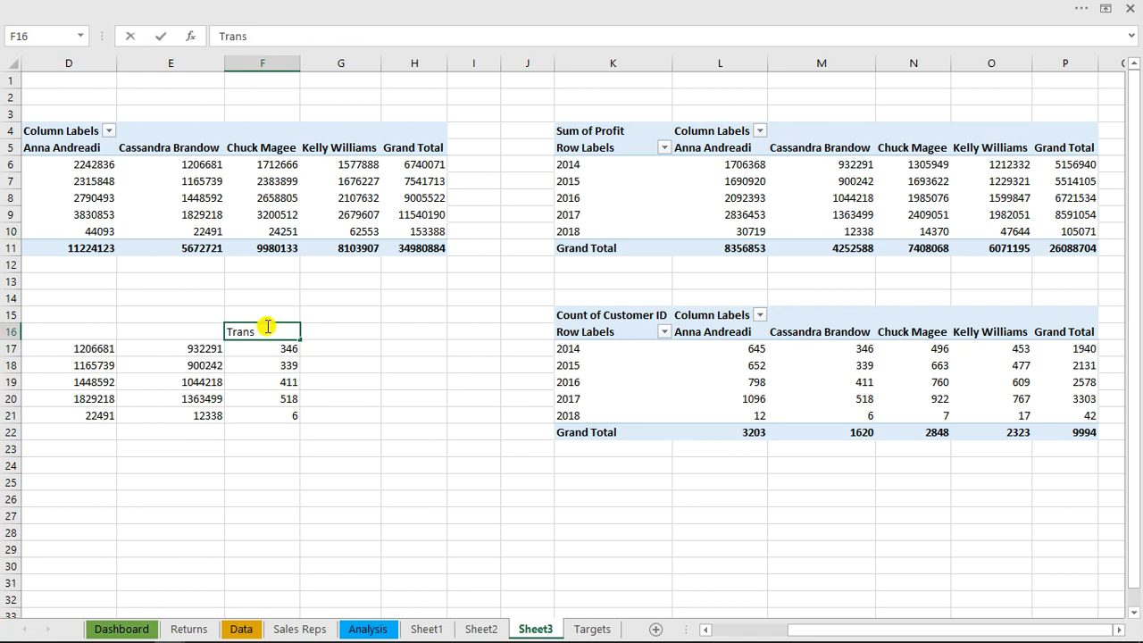
click(210, 329)
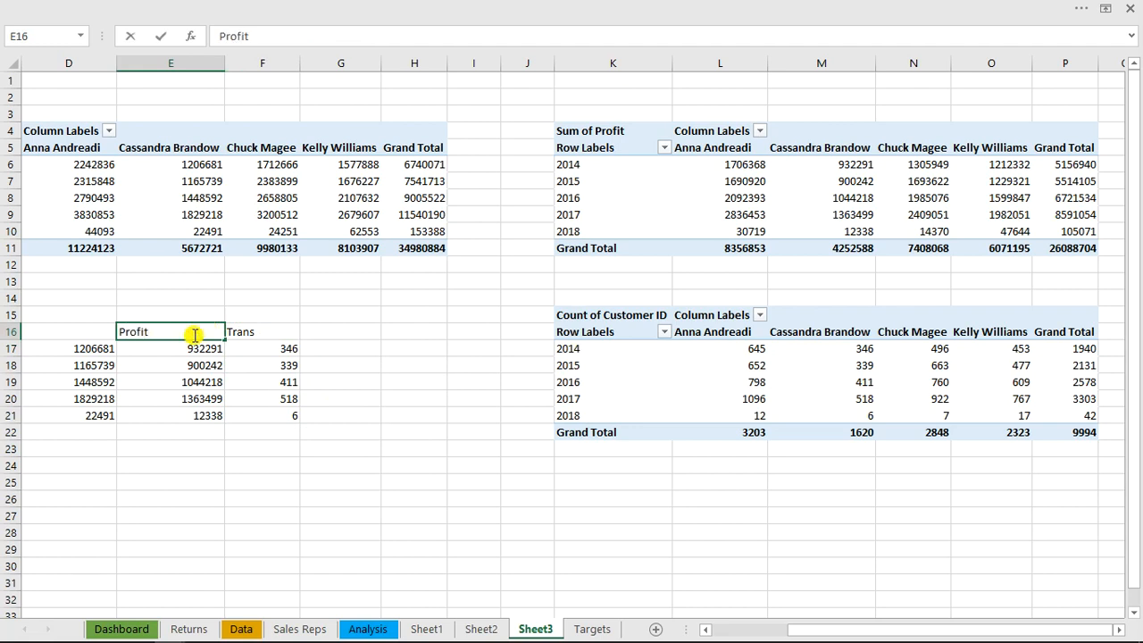
click(65, 329)
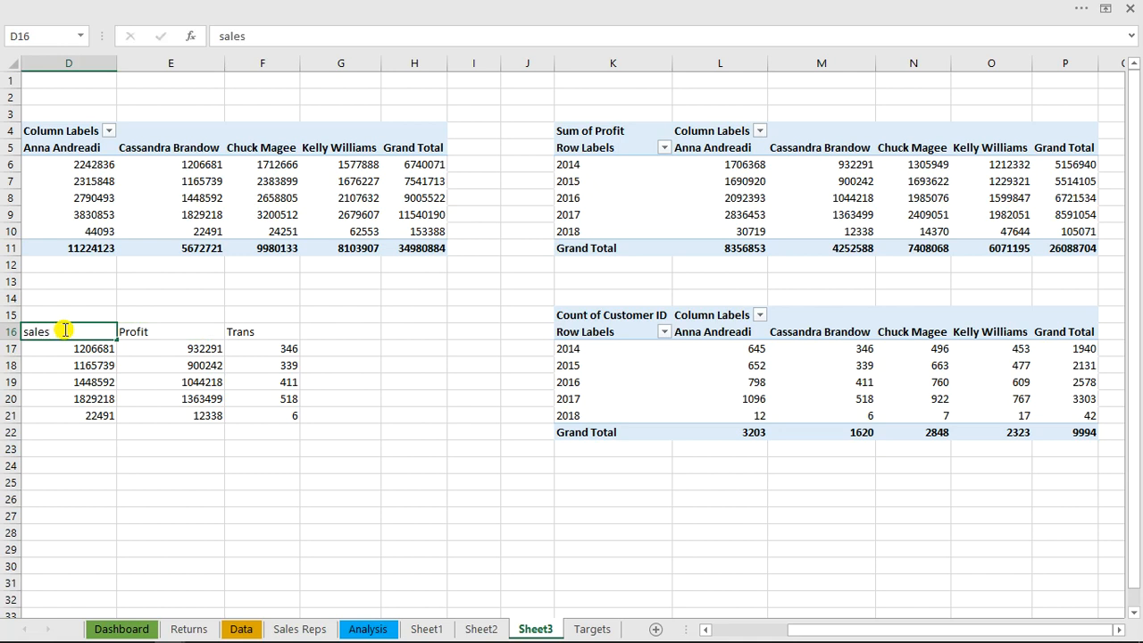
key(Down)
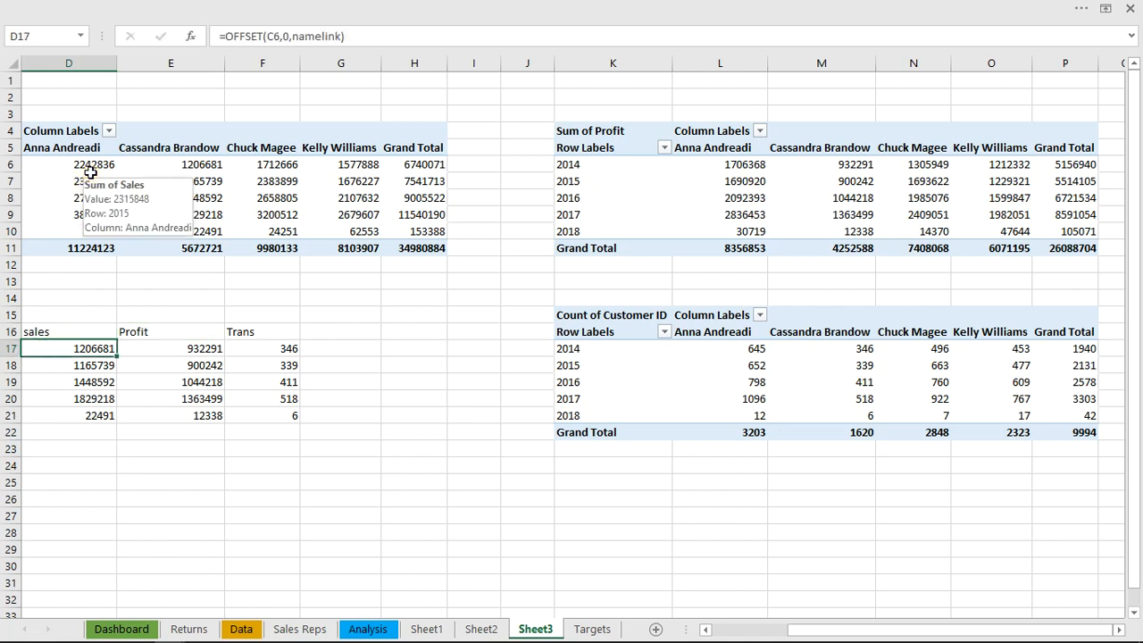
Show the Sum of Sales PivotTable values as a running total with Years as the base field
click(90, 175)
click(90, 166)
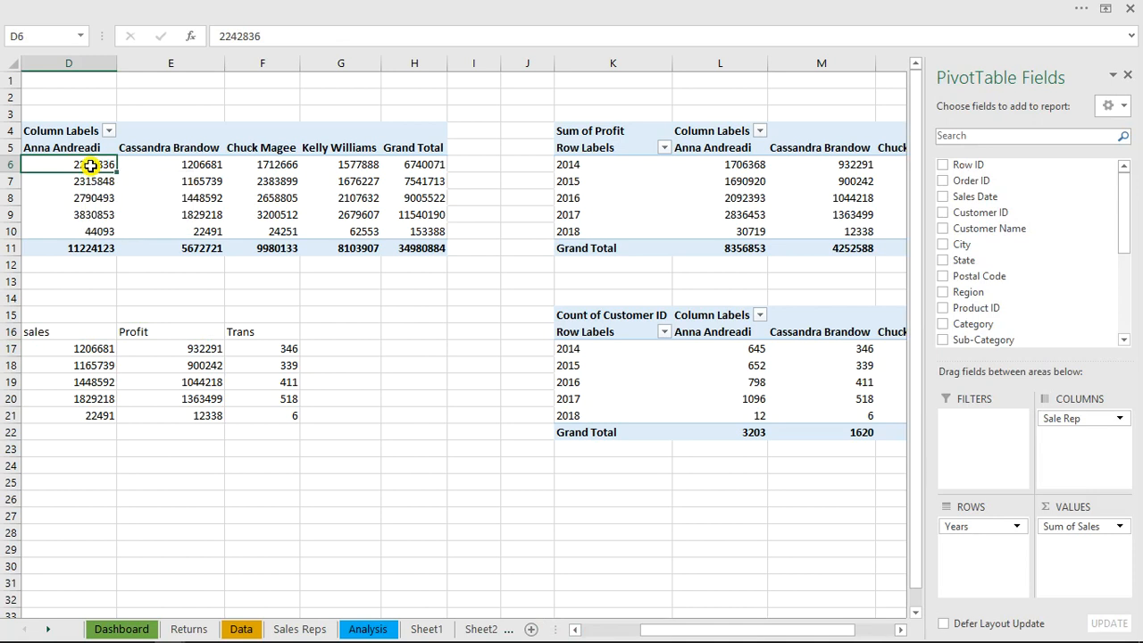
right_click(90, 165)
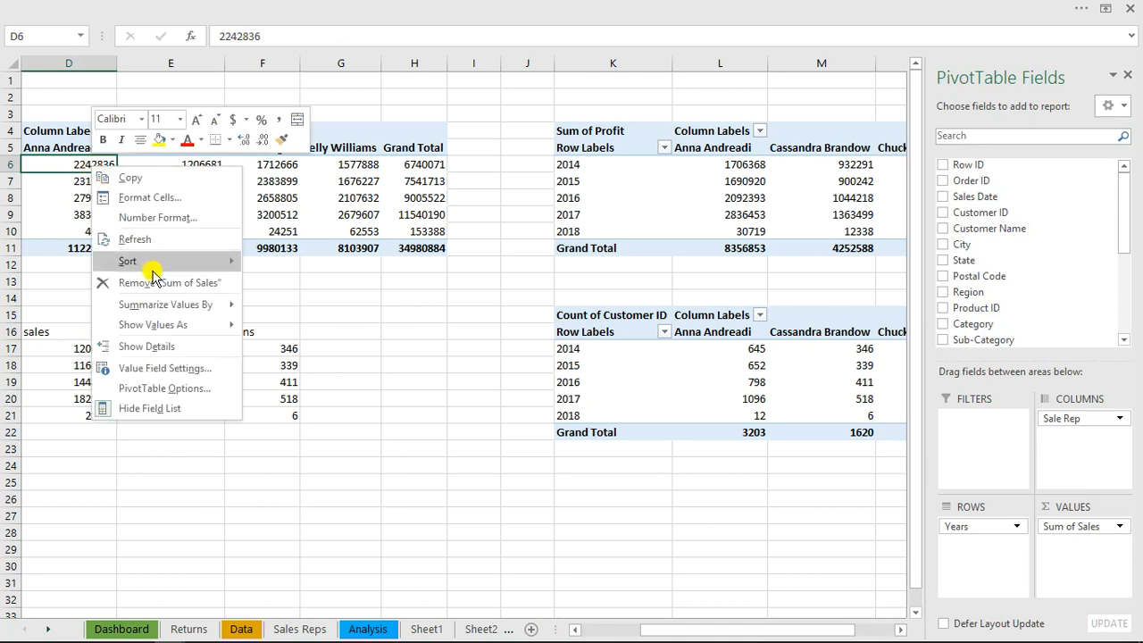
mouse_move(161, 307)
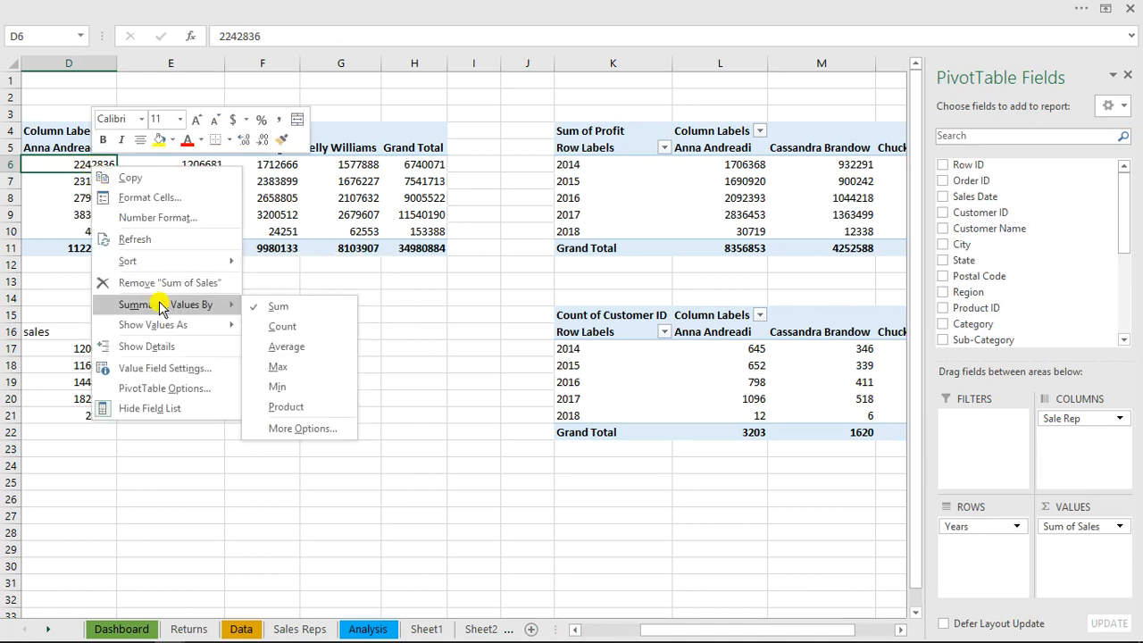
mouse_move(168, 328)
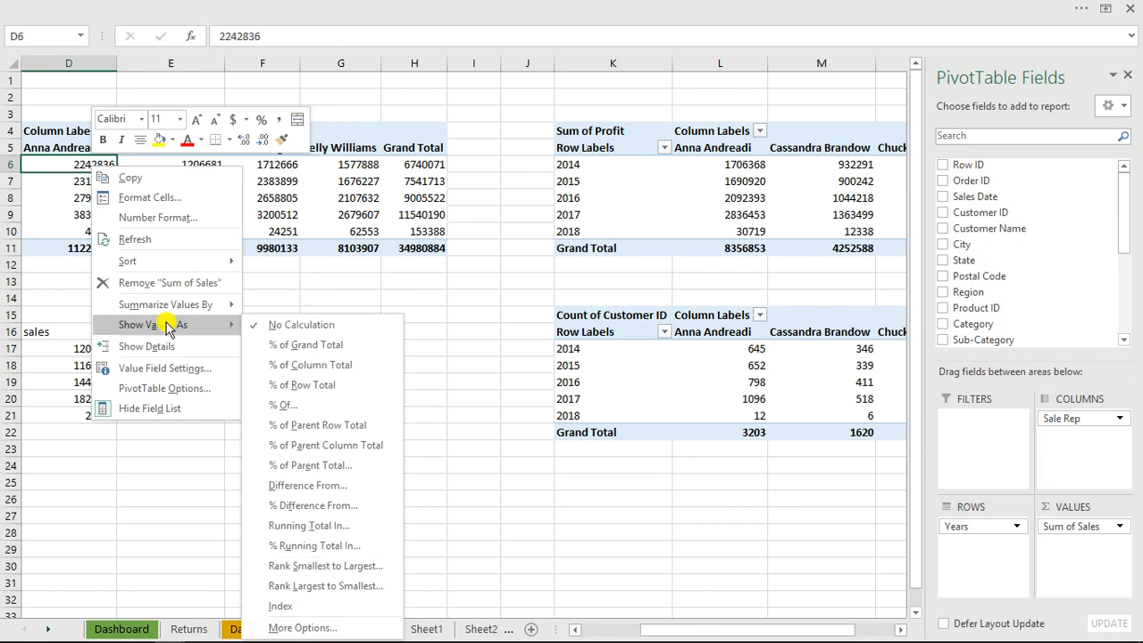
click(332, 527)
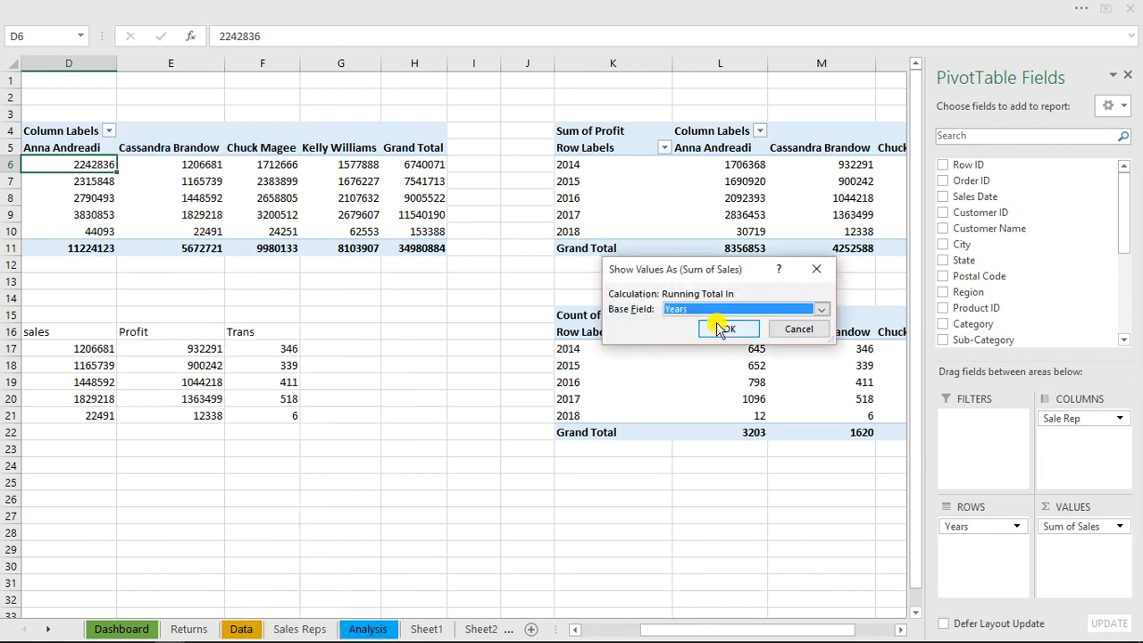
click(731, 330)
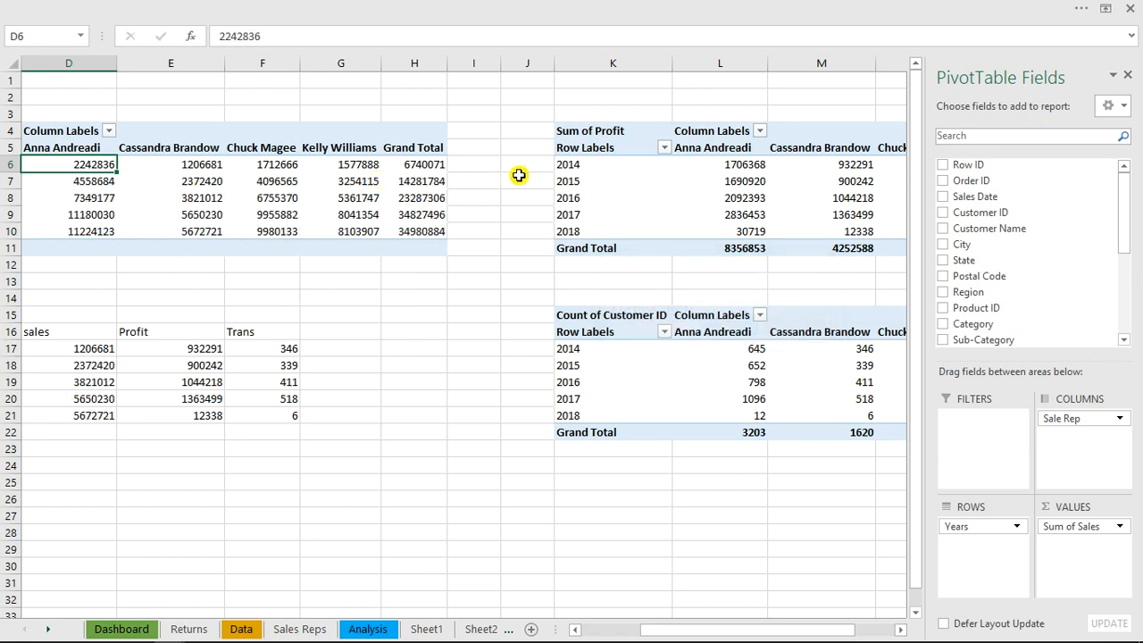
Show the Sum of Profit PivotTable values as a running total with Years as the base field
click(744, 168)
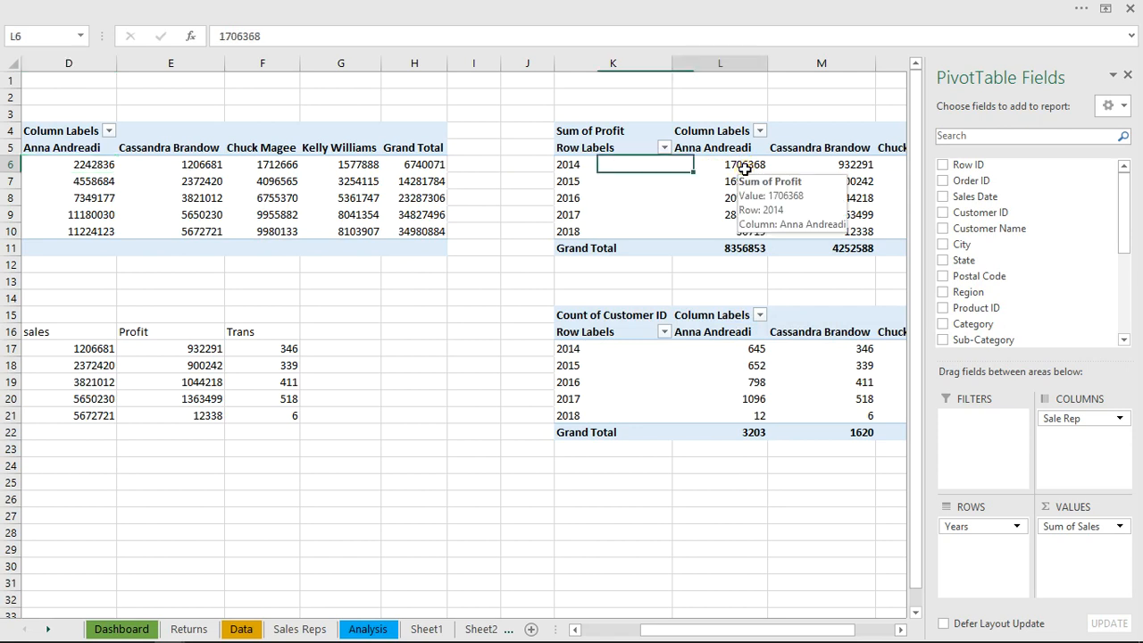
right_click(746, 167)
mouse_move(808, 332)
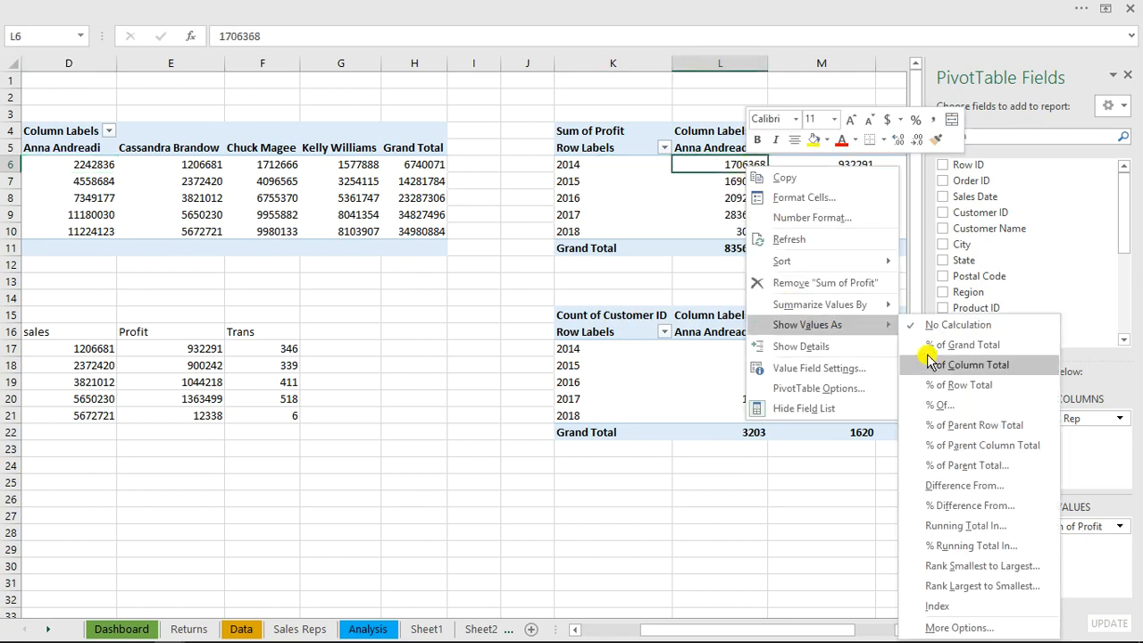
click(972, 531)
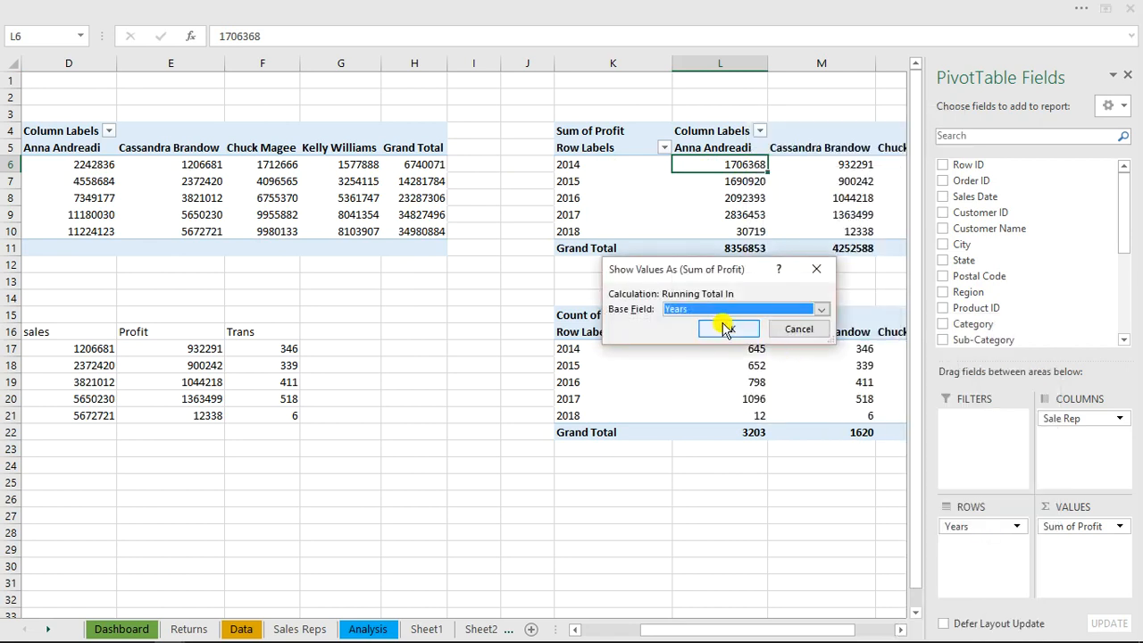
click(725, 330)
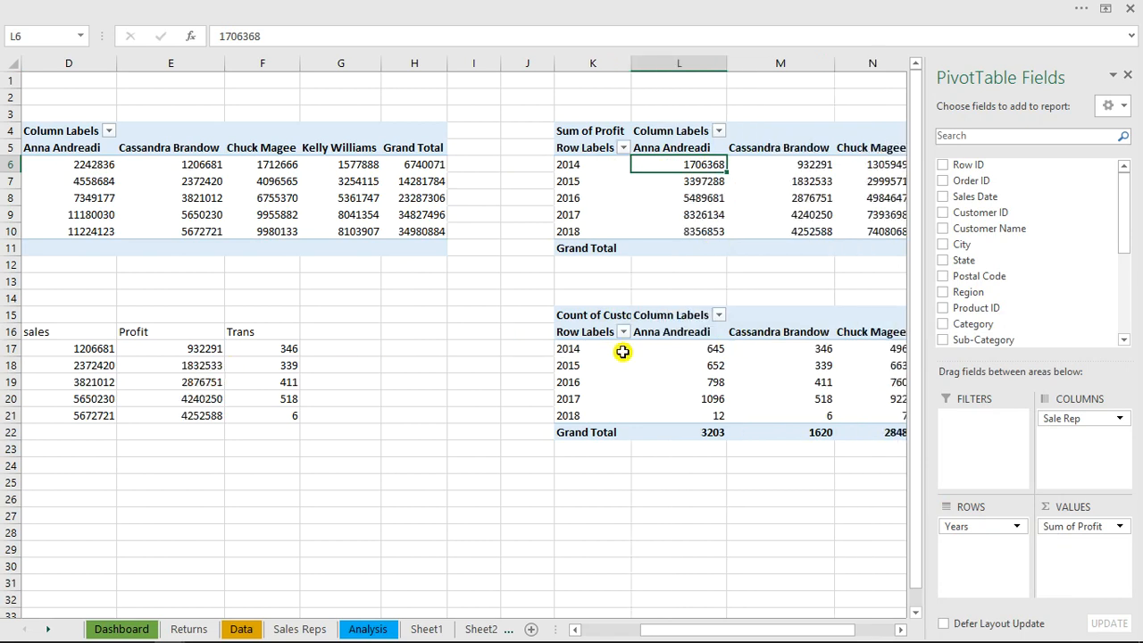
Show the Count of Customer ID PivotTable values as a running total based on Years, and check the rep's table
click(689, 348)
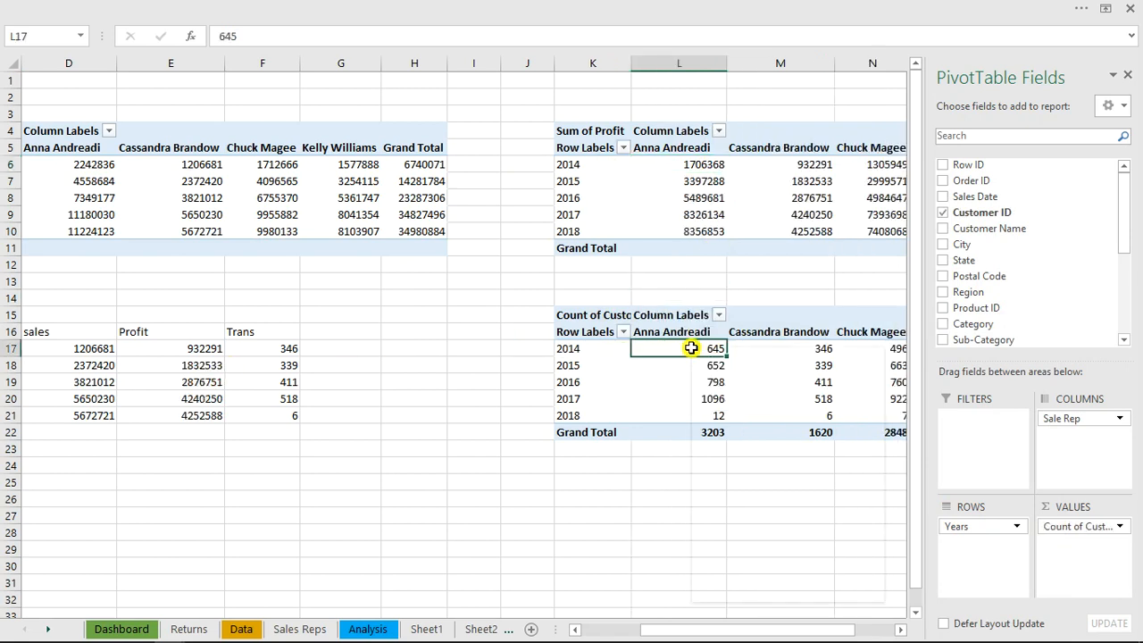
right_click(691, 348)
mouse_move(743, 515)
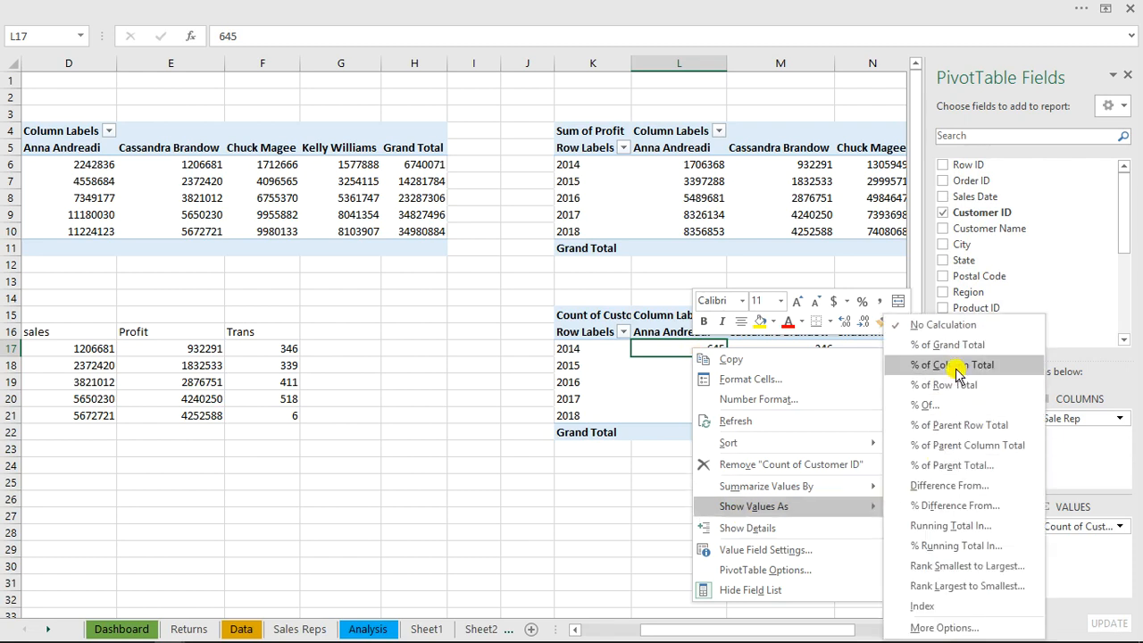
click(956, 527)
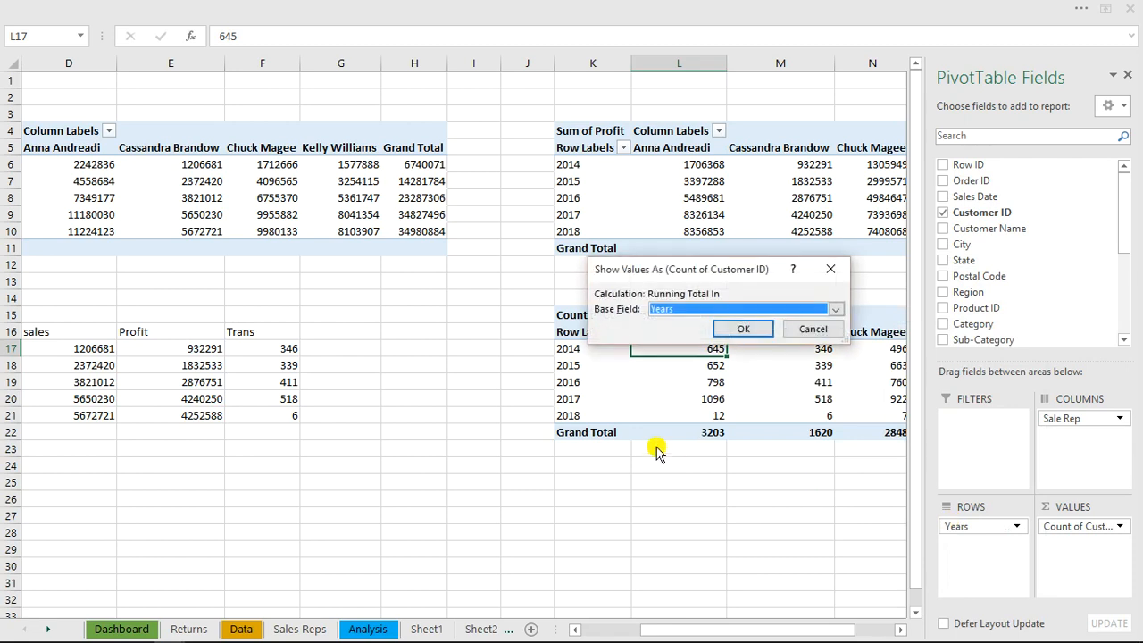
click(737, 325)
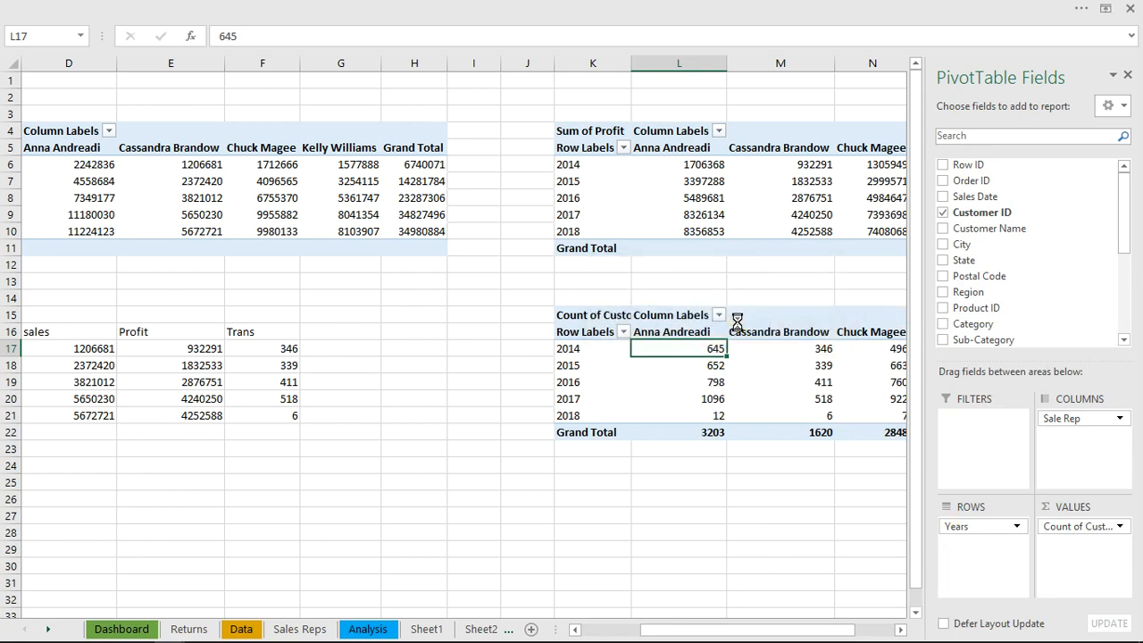
click(289, 353)
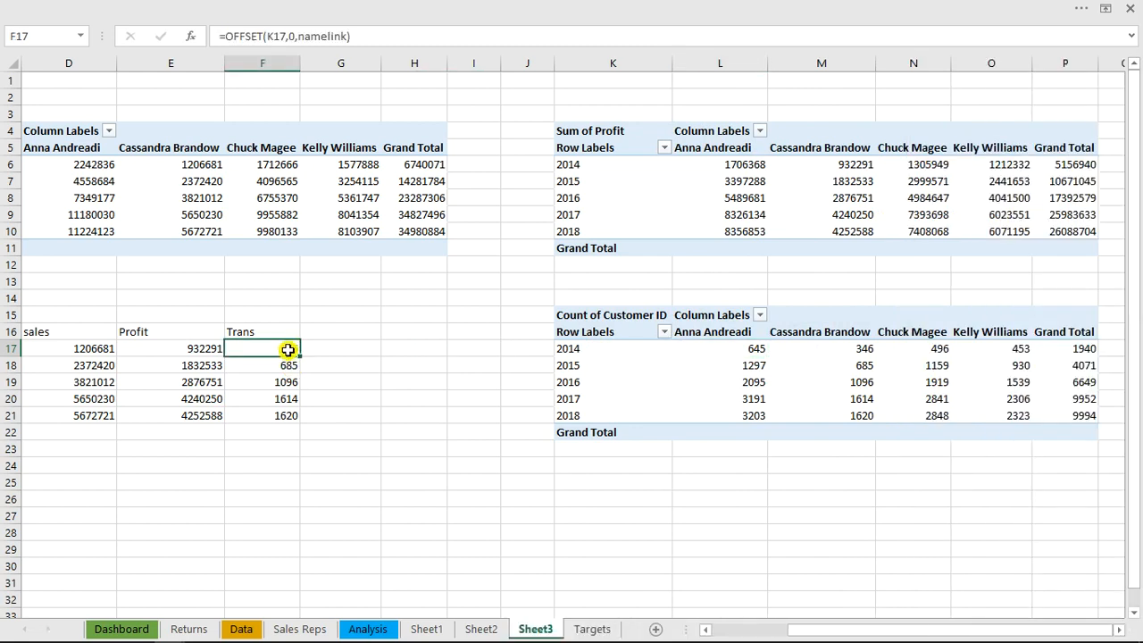
drag(829, 627, 722, 633)
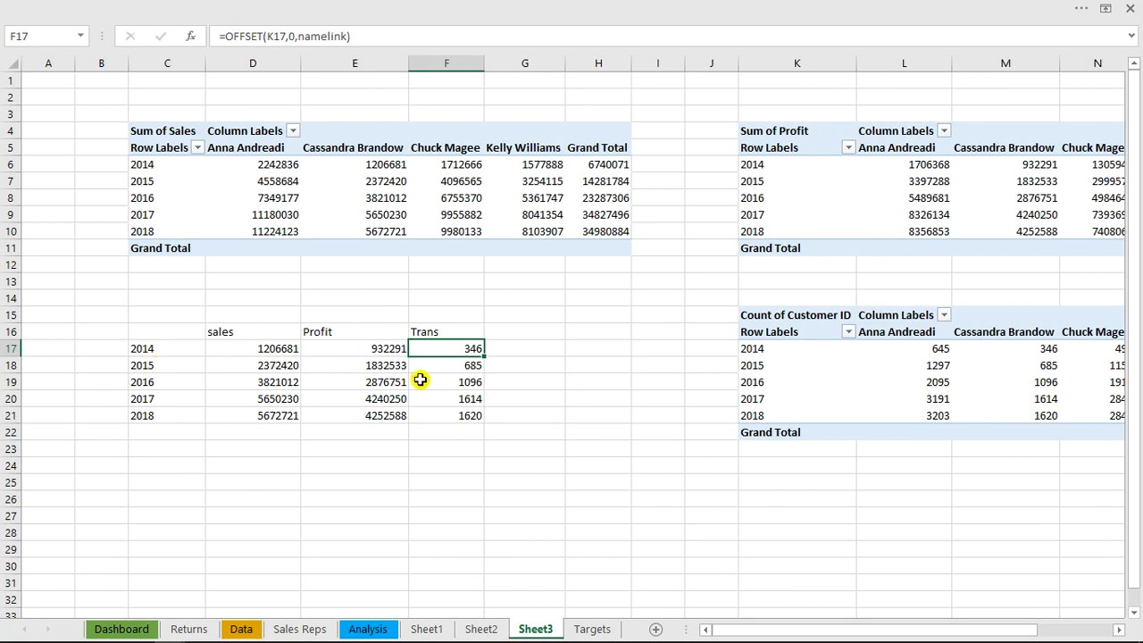
Consult the finished workbook's cumulative table on analysis_2, and apply solid green data bars to the sales values in D17:D21 of Sheet3
click(470, 367)
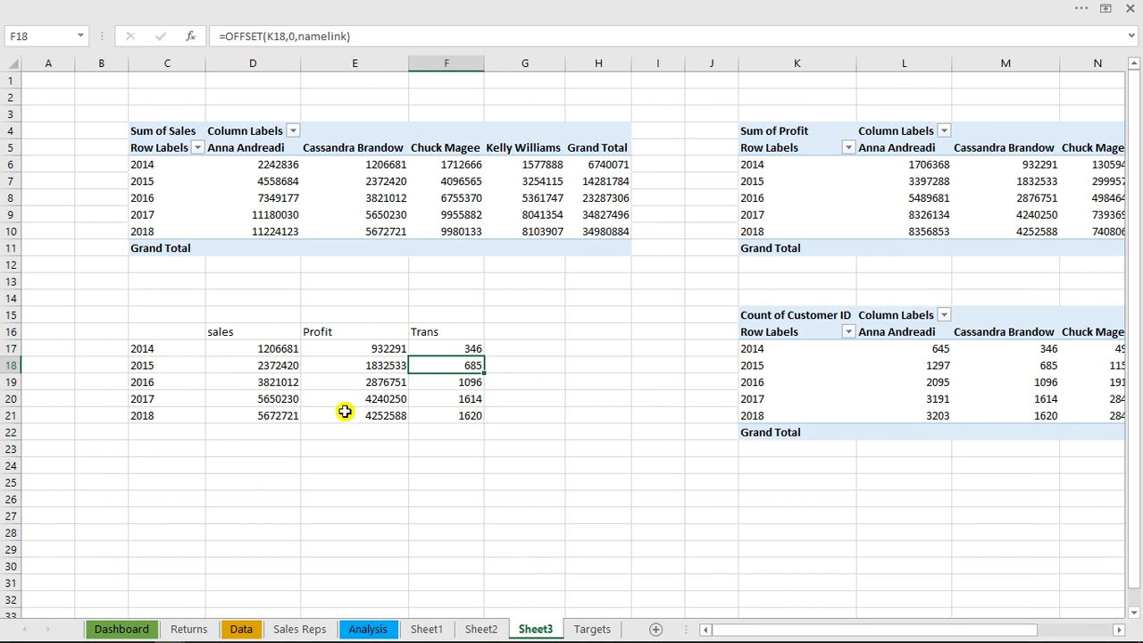
mouse_move(147, 636)
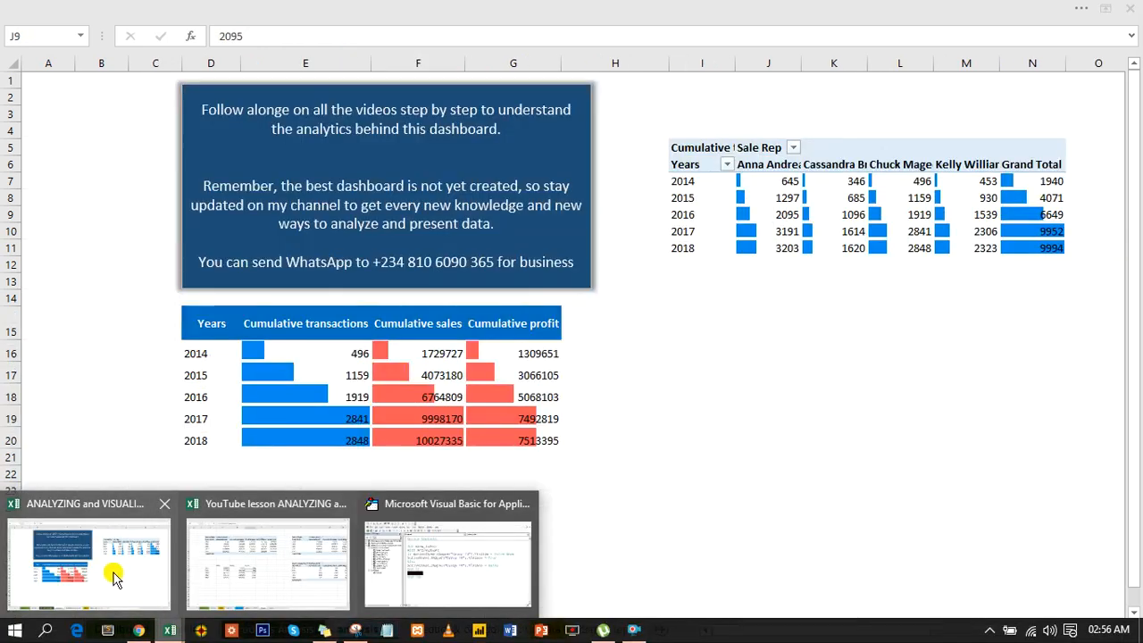
click(114, 576)
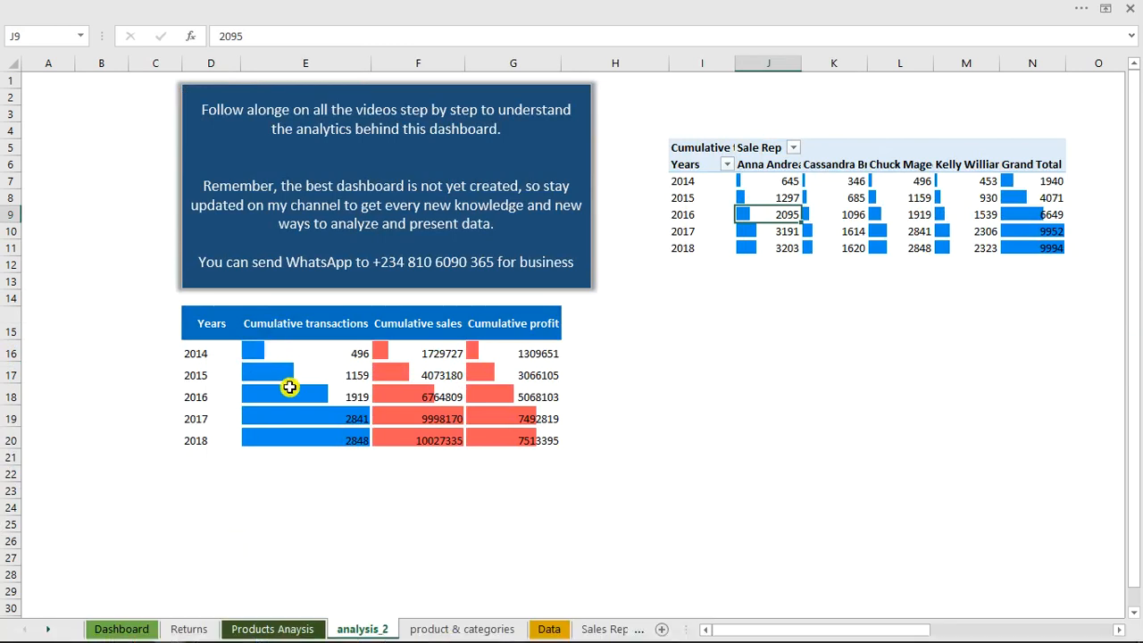
mouse_move(268, 638)
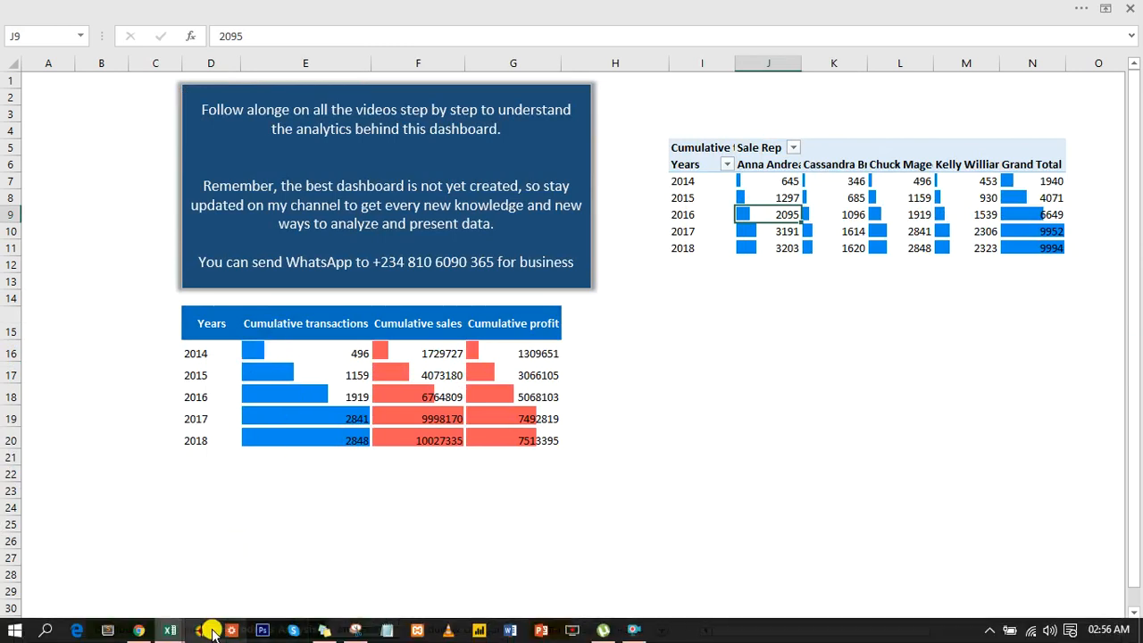
mouse_move(173, 635)
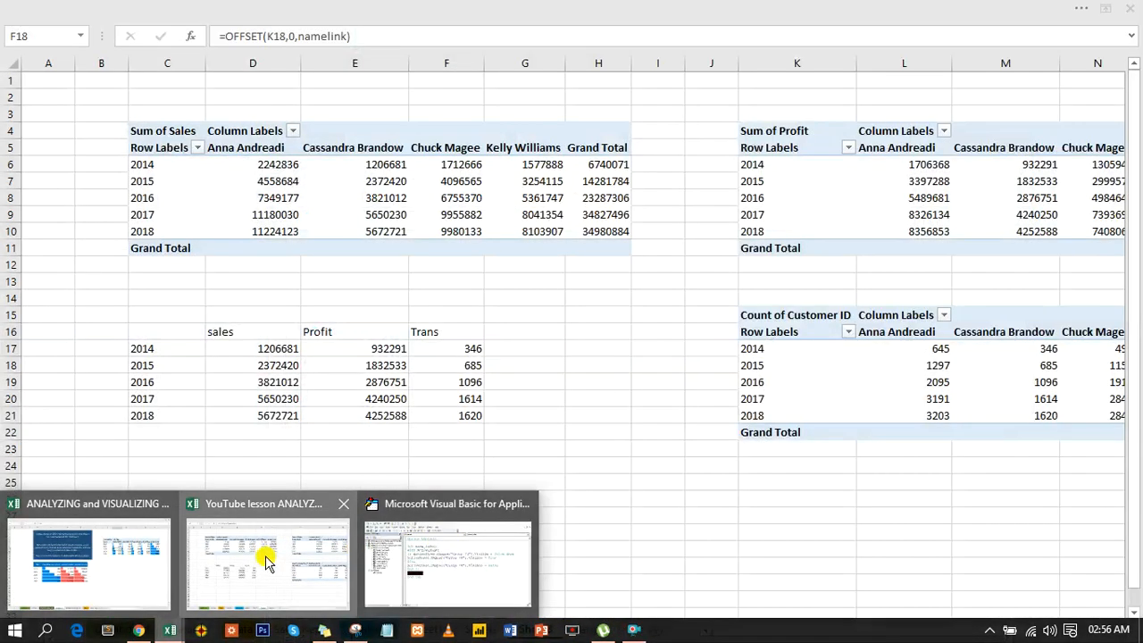
click(268, 561)
drag(266, 349, 273, 406)
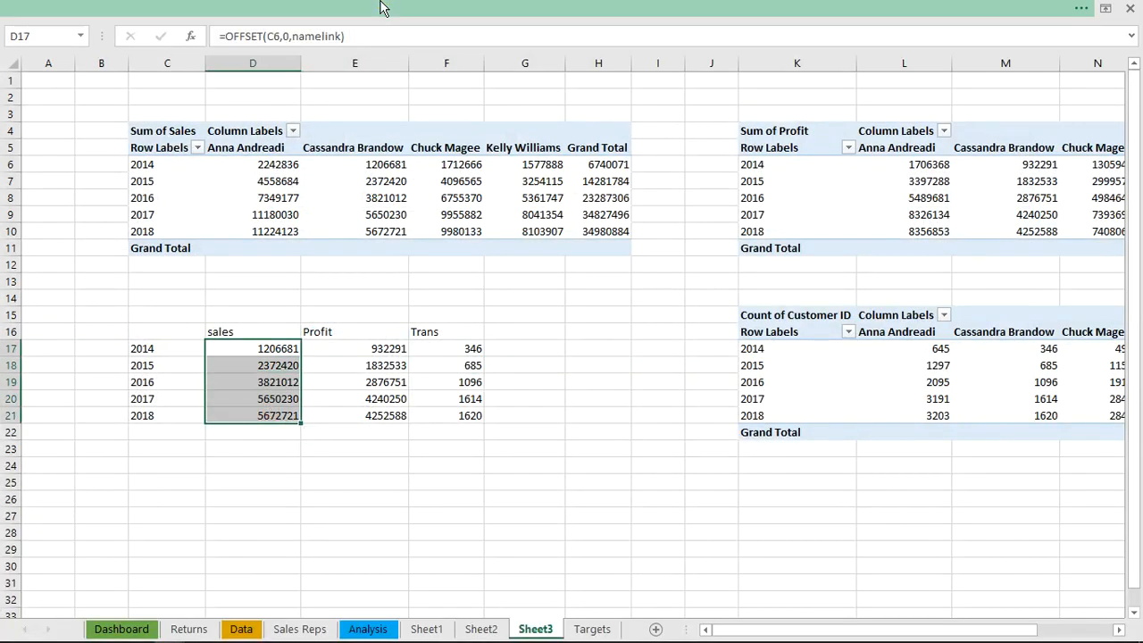
click(379, 7)
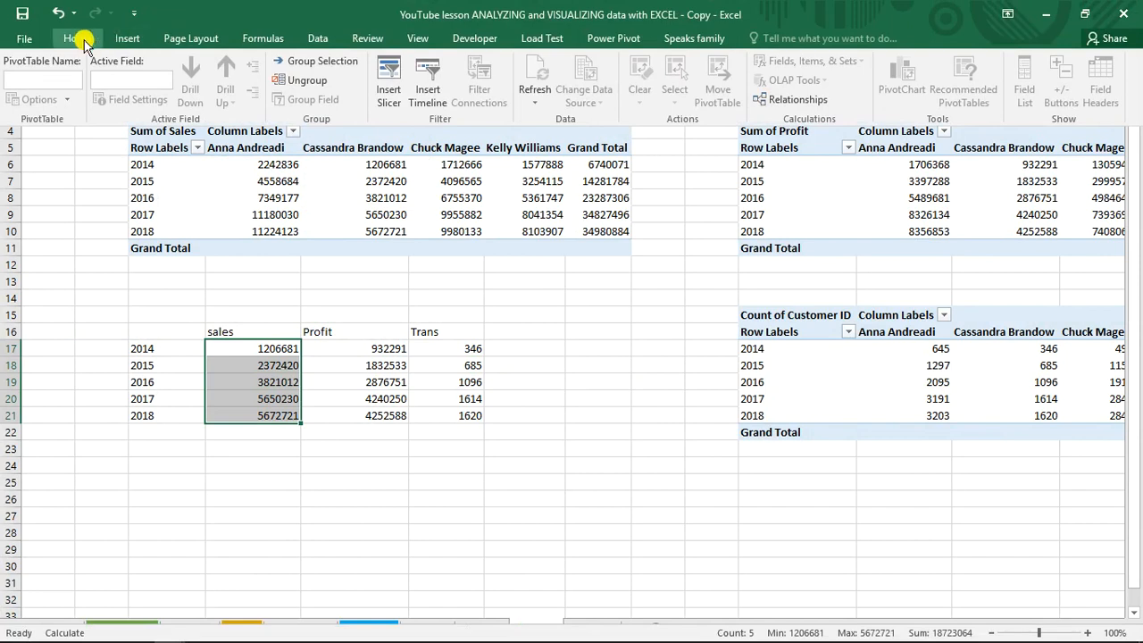
click(78, 38)
click(676, 85)
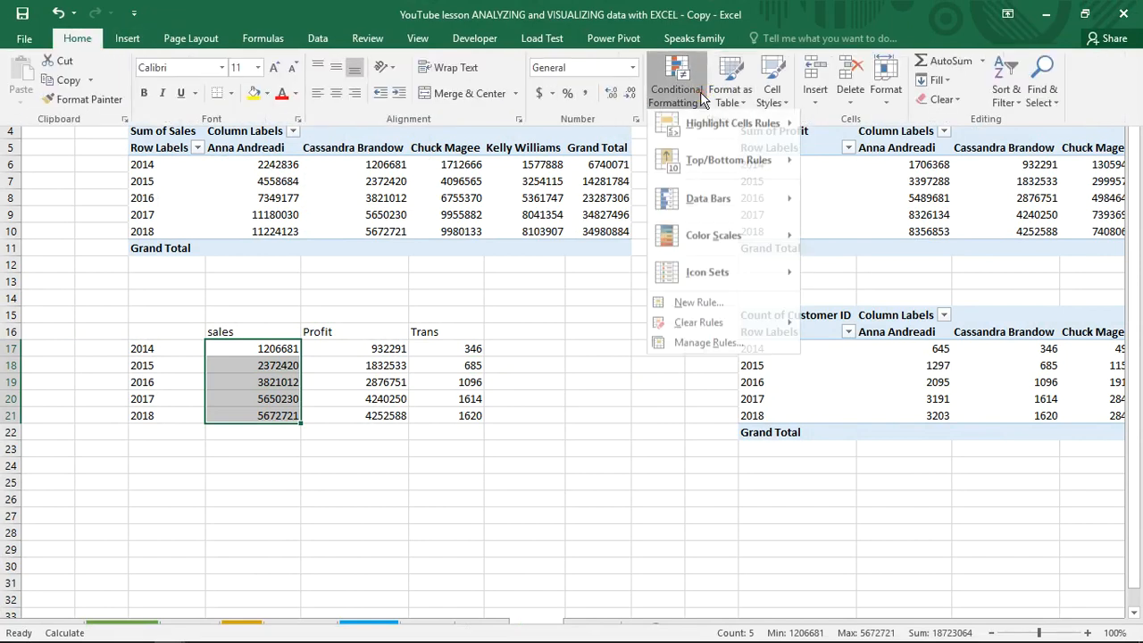
mouse_move(720, 198)
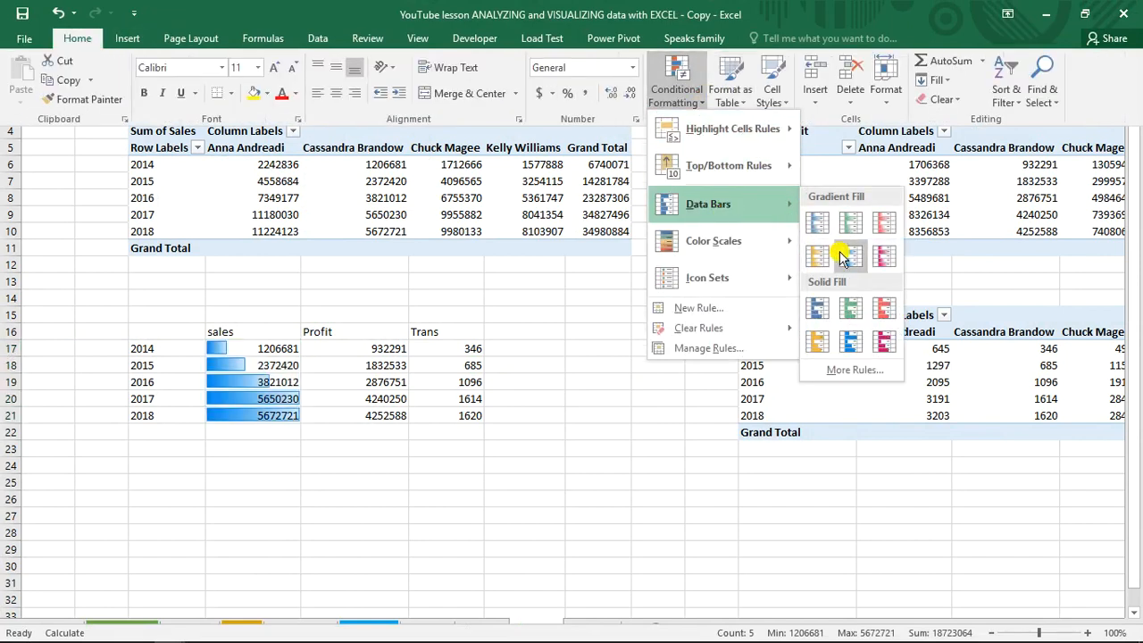
click(857, 311)
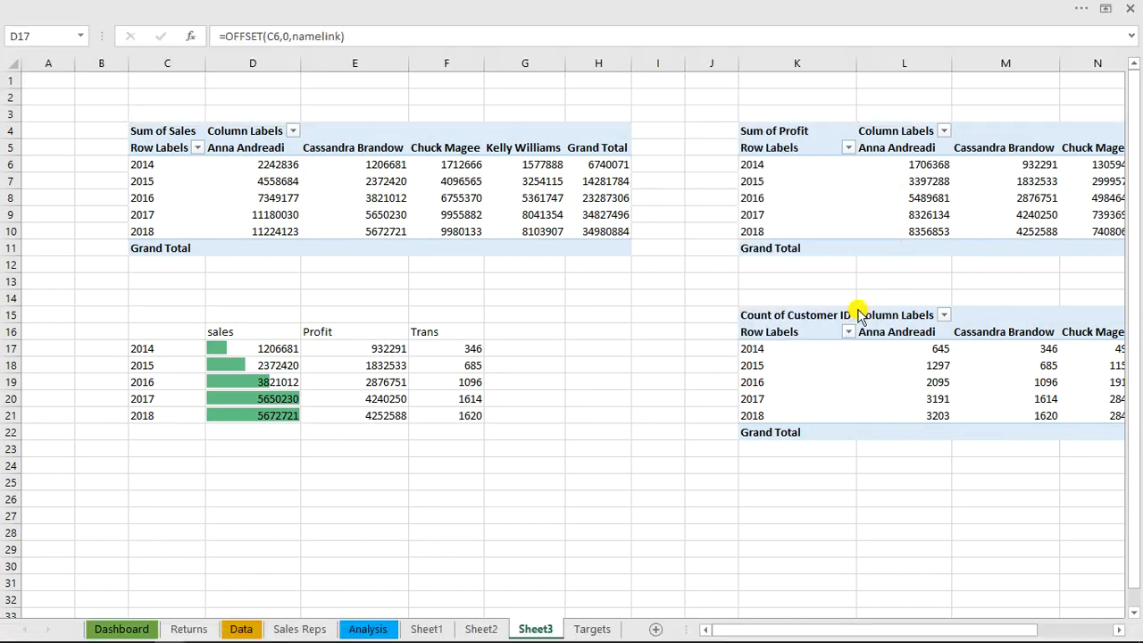
Apply solid light blue data bars to the Profit values in E17:E21
click(359, 356)
drag(360, 355, 361, 417)
click(287, 7)
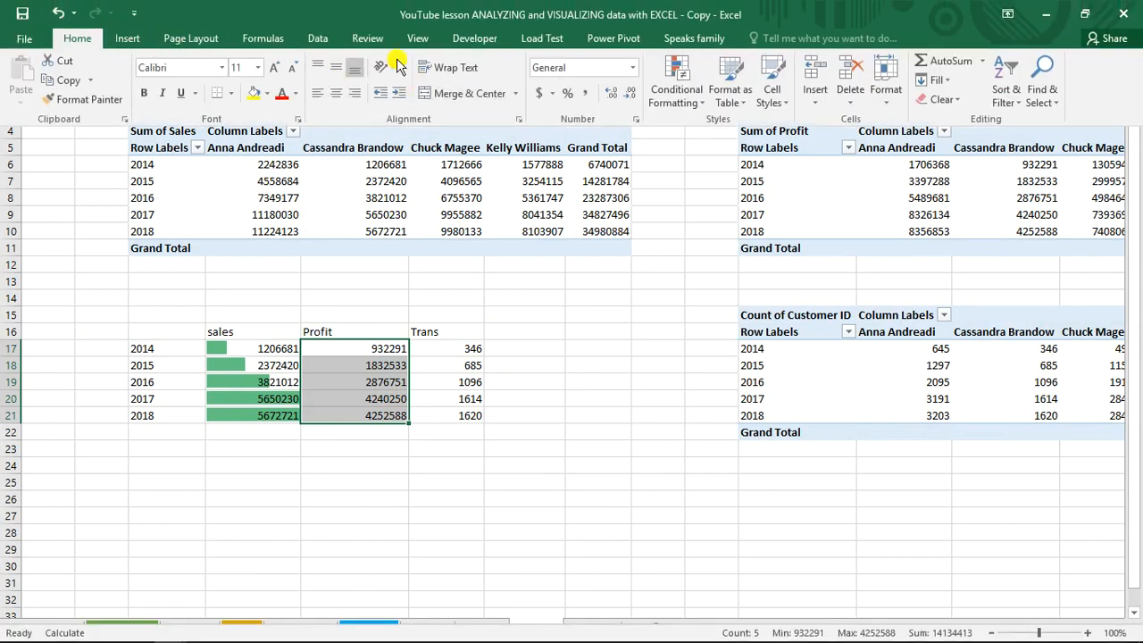
click(676, 89)
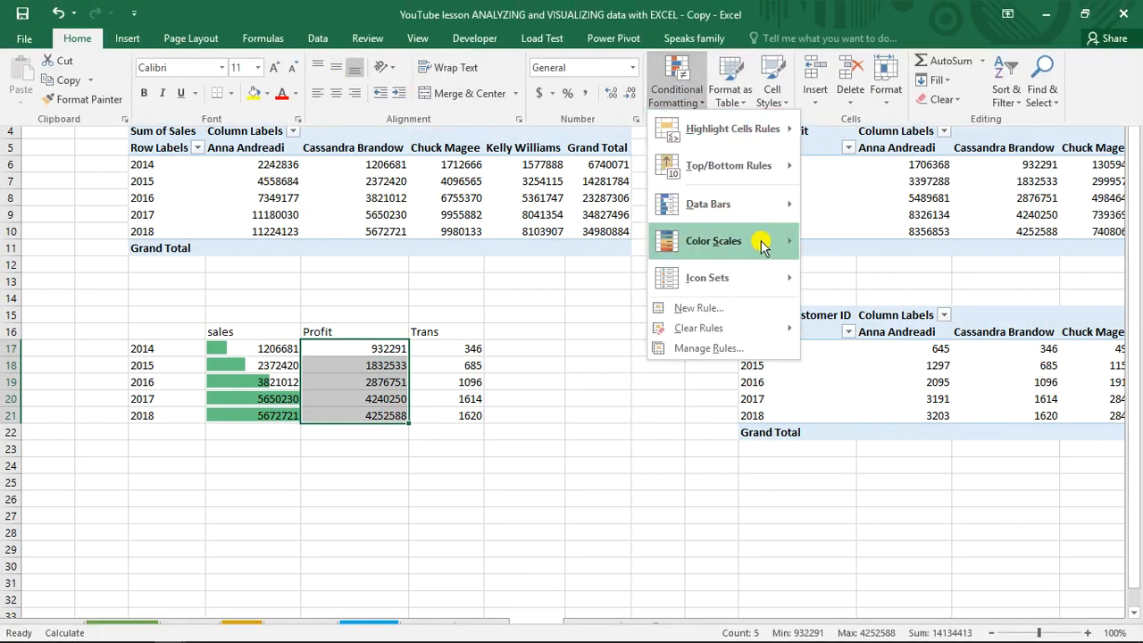
mouse_move(779, 208)
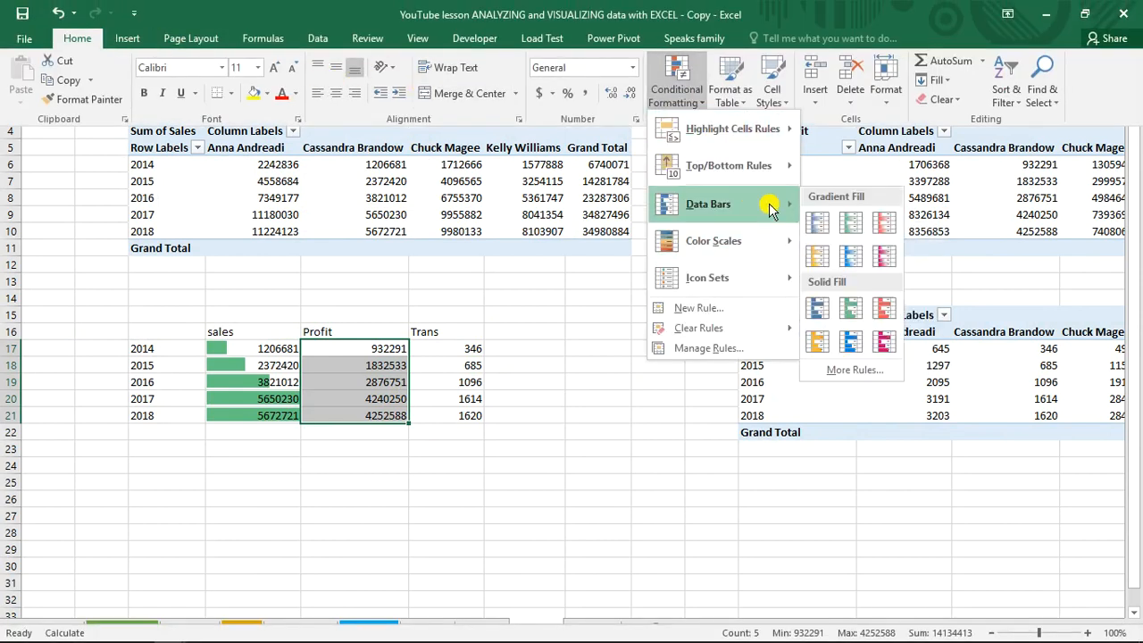
click(853, 348)
Apply solid green data bars to the Trans values in F17:F21
drag(444, 350, 465, 413)
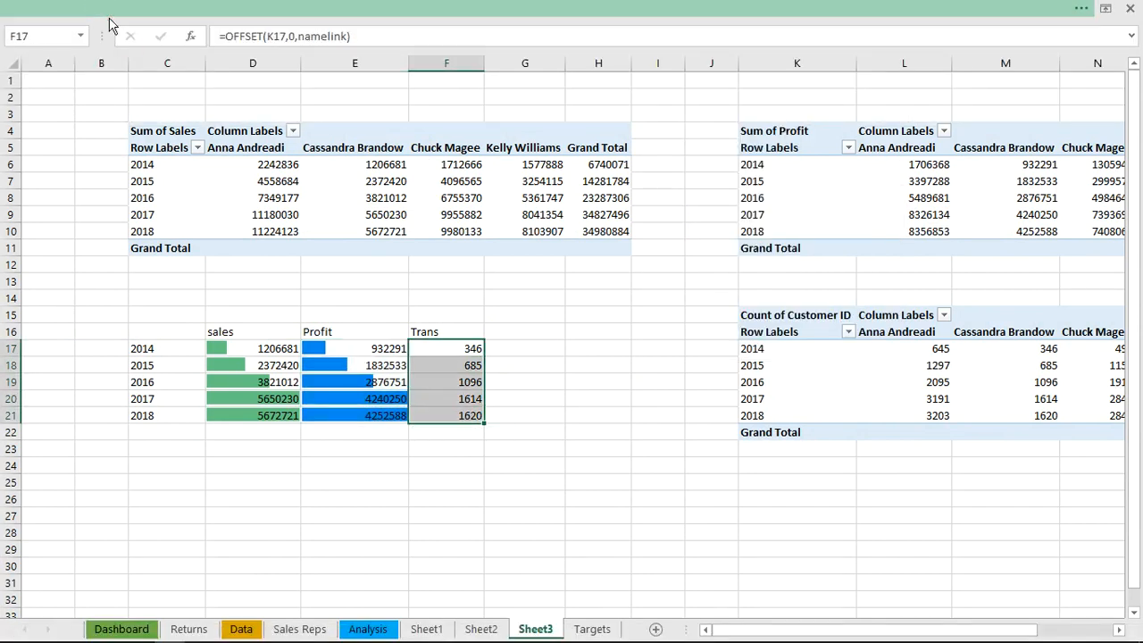
click(110, 9)
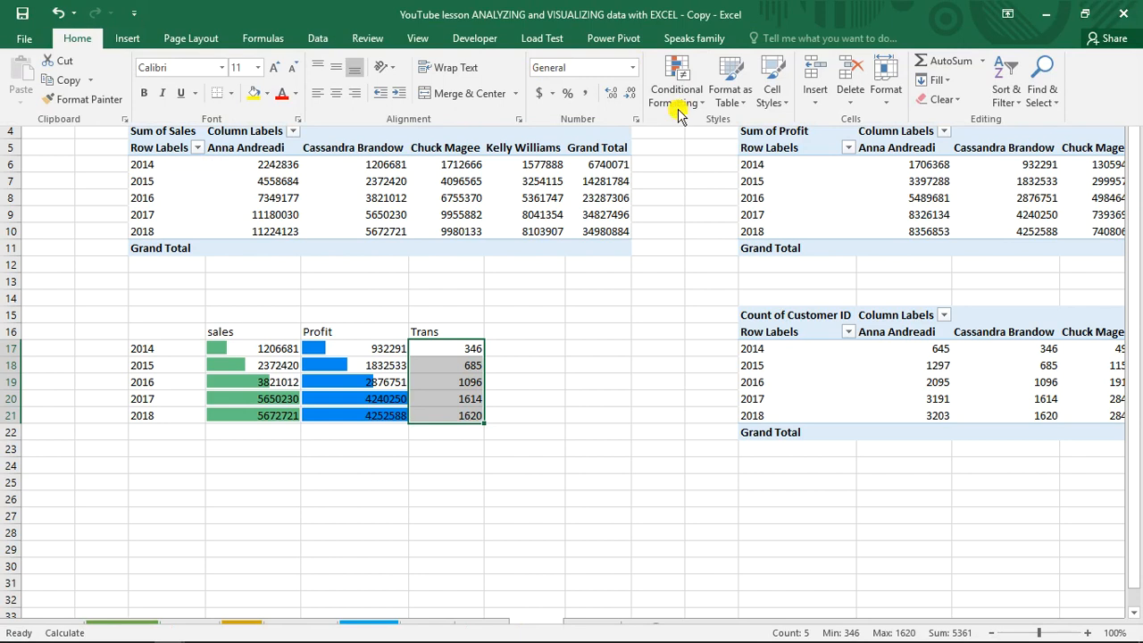
click(677, 100)
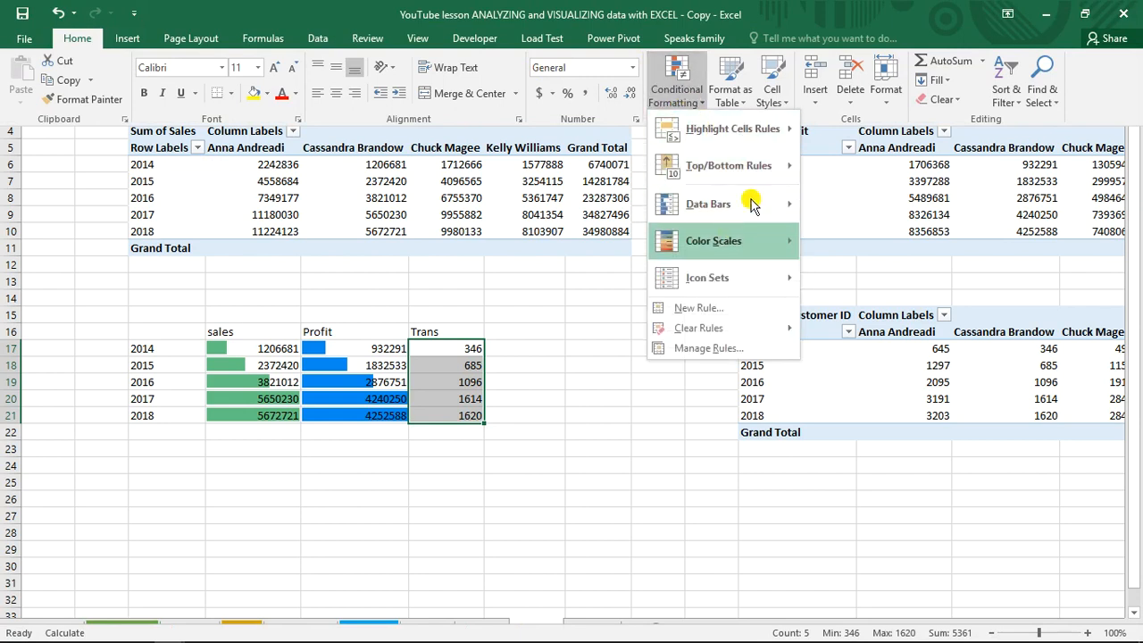
mouse_move(761, 205)
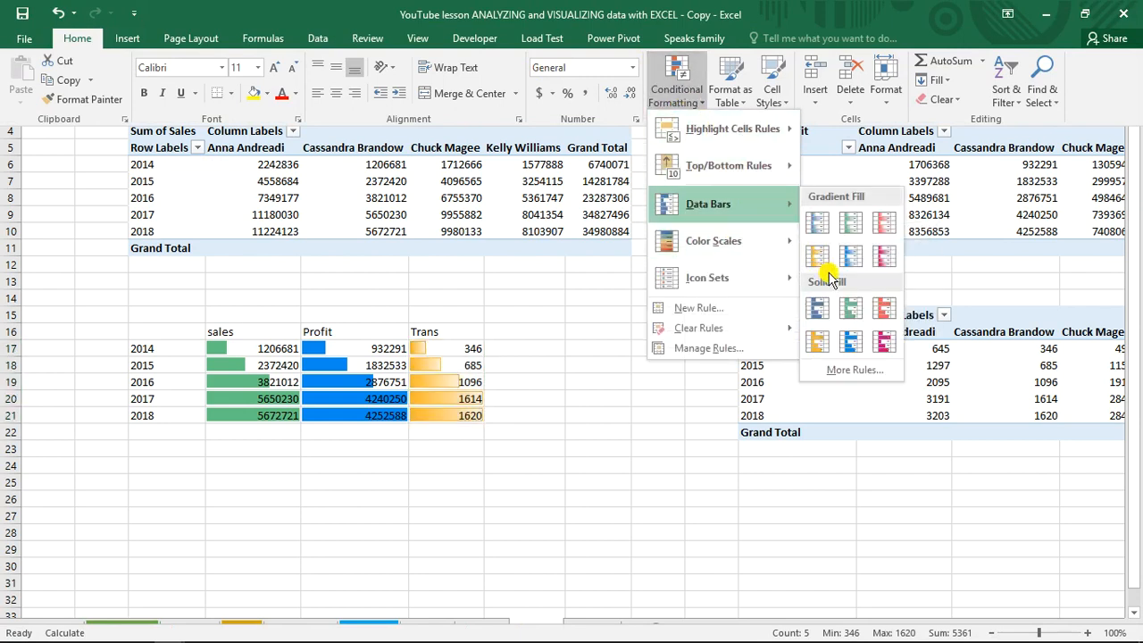
click(851, 307)
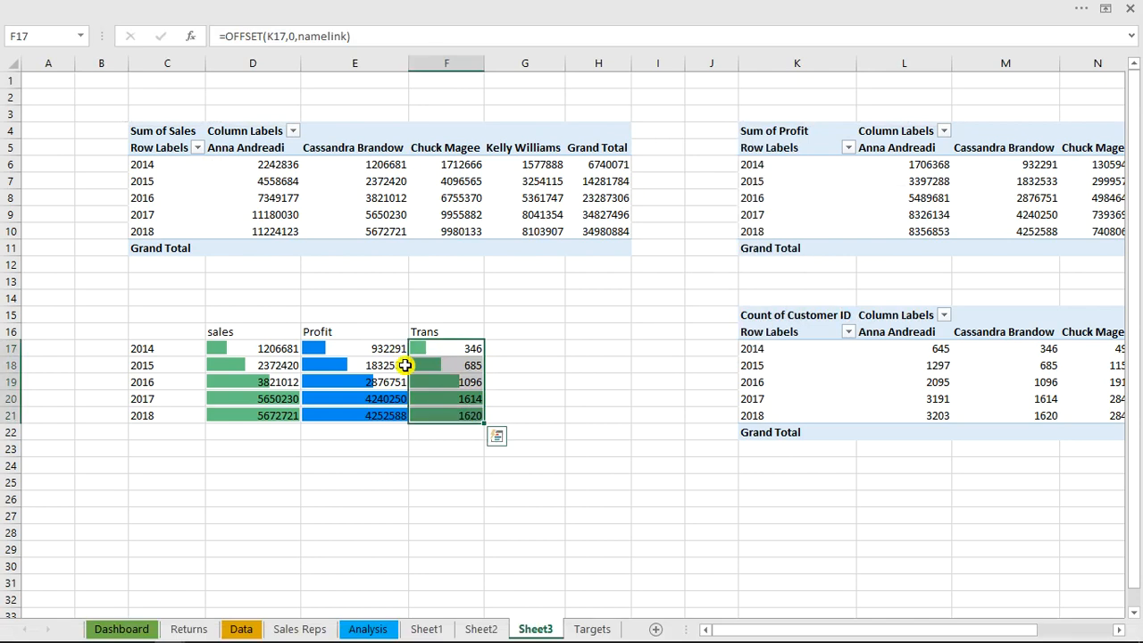
click(287, 349)
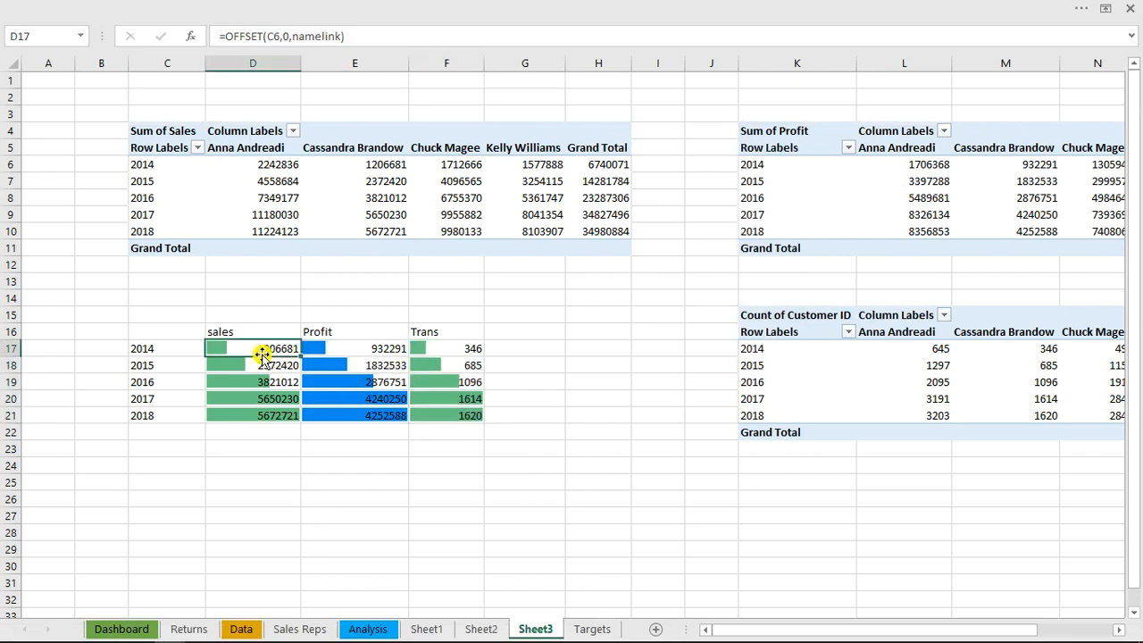
click(261, 364)
click(266, 381)
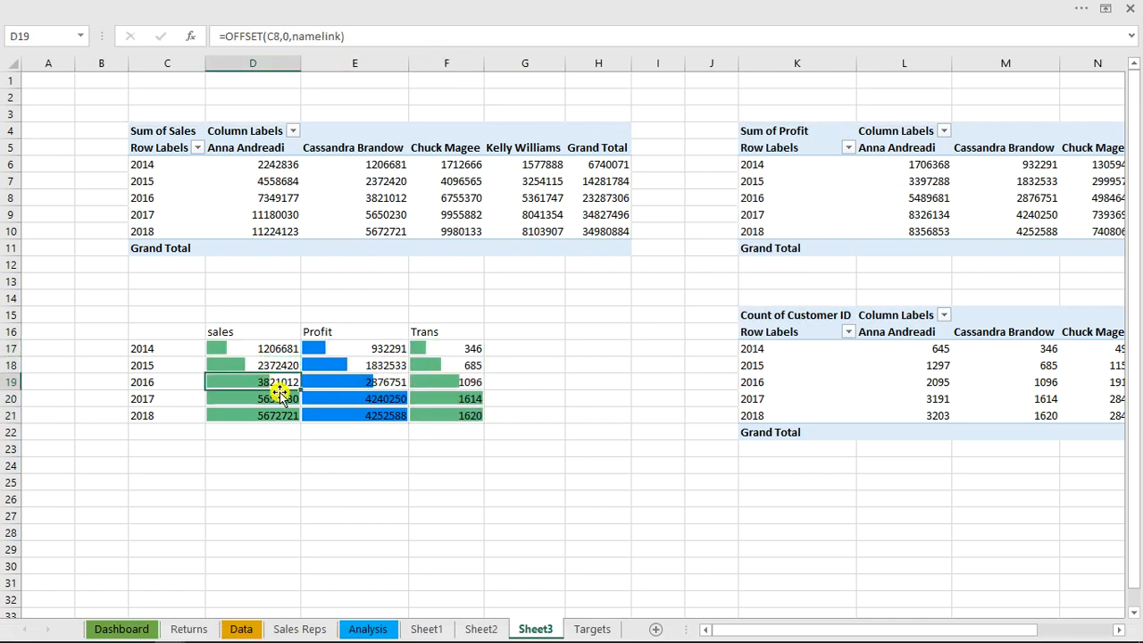
Format the table's header row C16:F16 with a standard blue fill and bold white text at size 12
drag(166, 332, 437, 338)
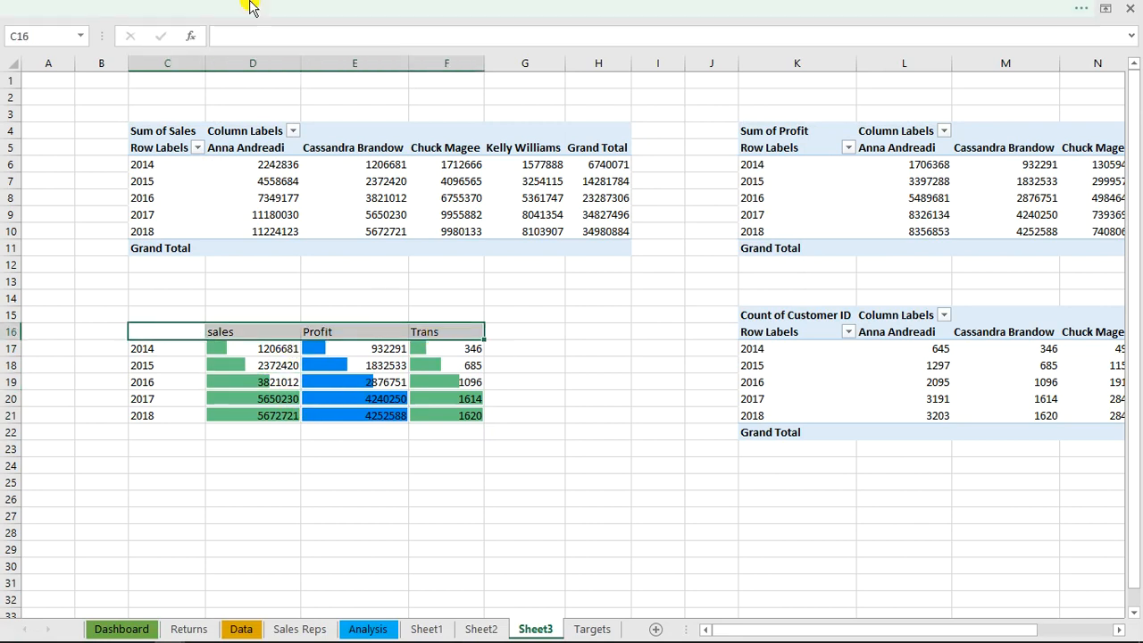
click(215, 9)
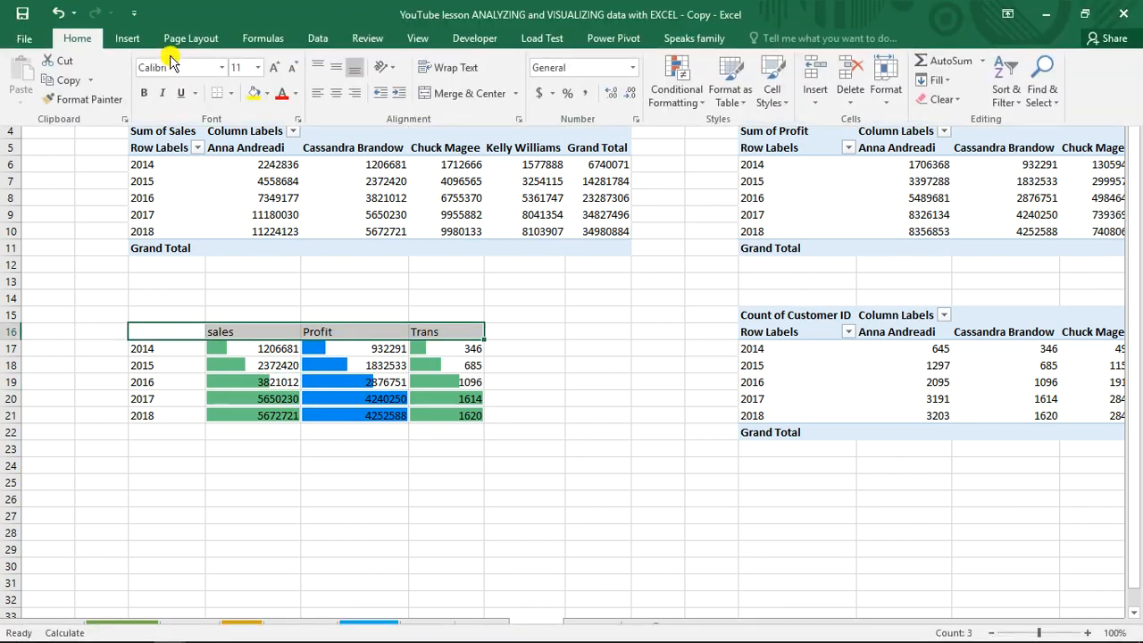
click(267, 94)
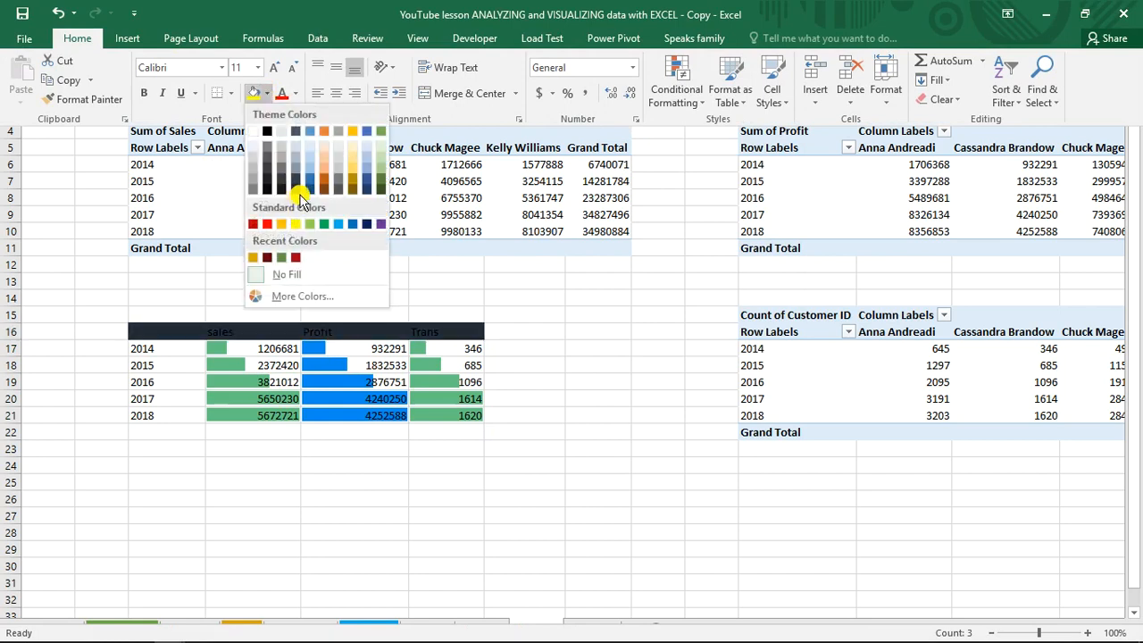
click(352, 225)
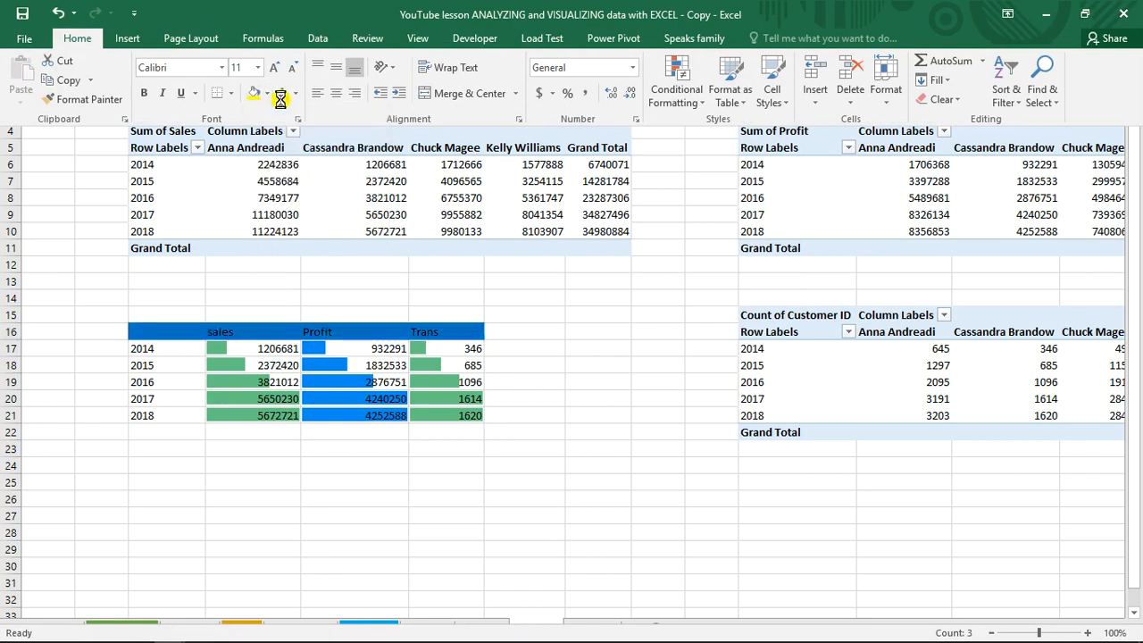
click(145, 94)
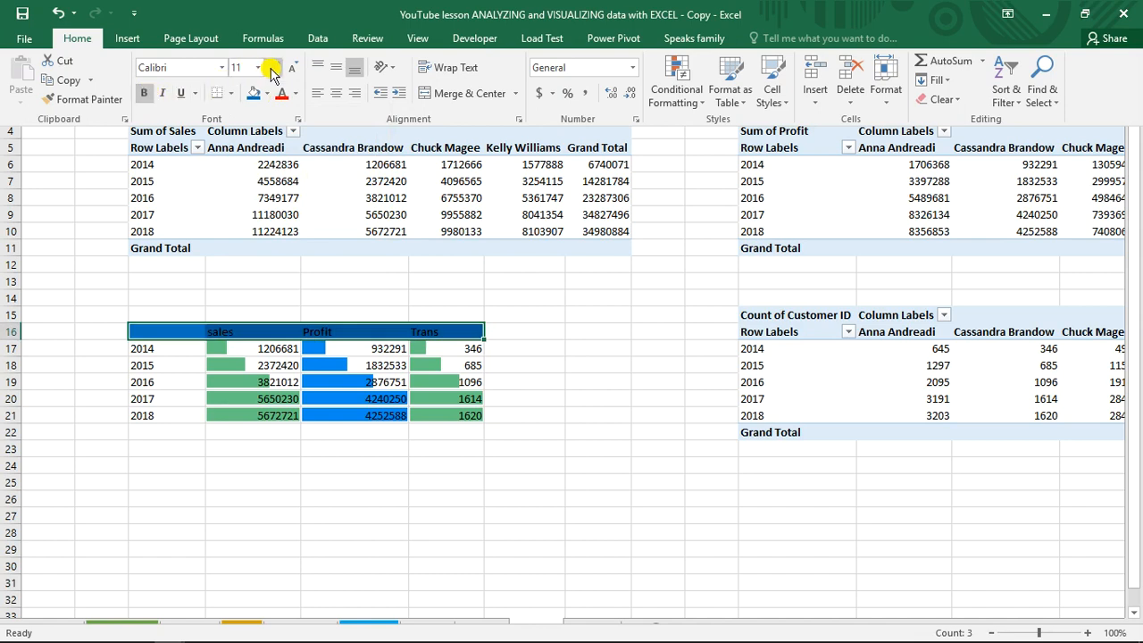
click(271, 68)
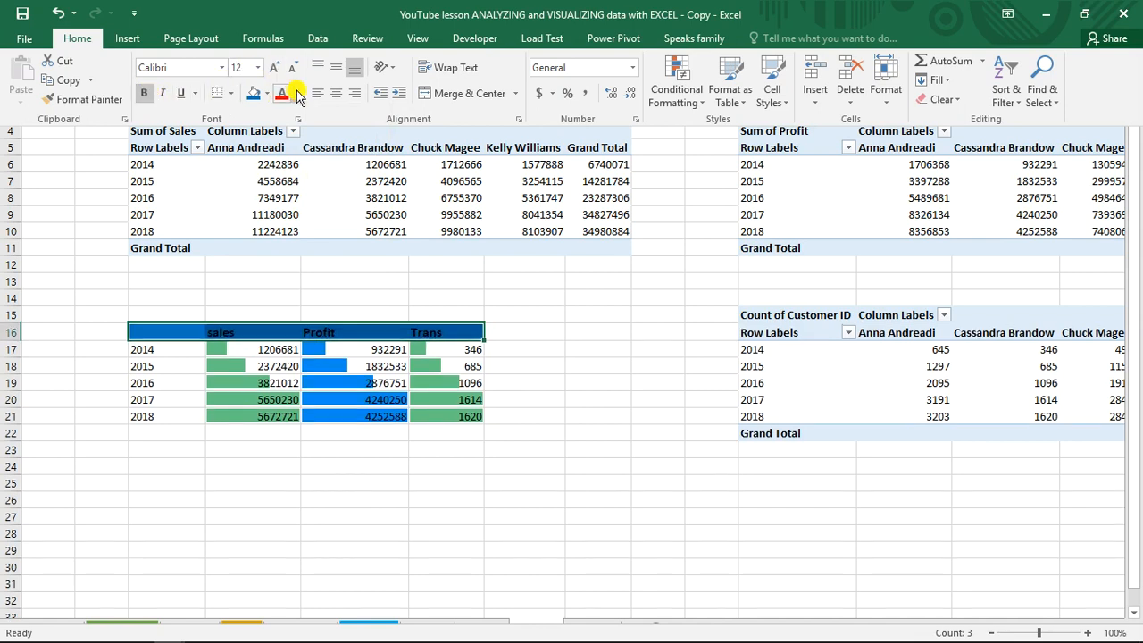
click(296, 93)
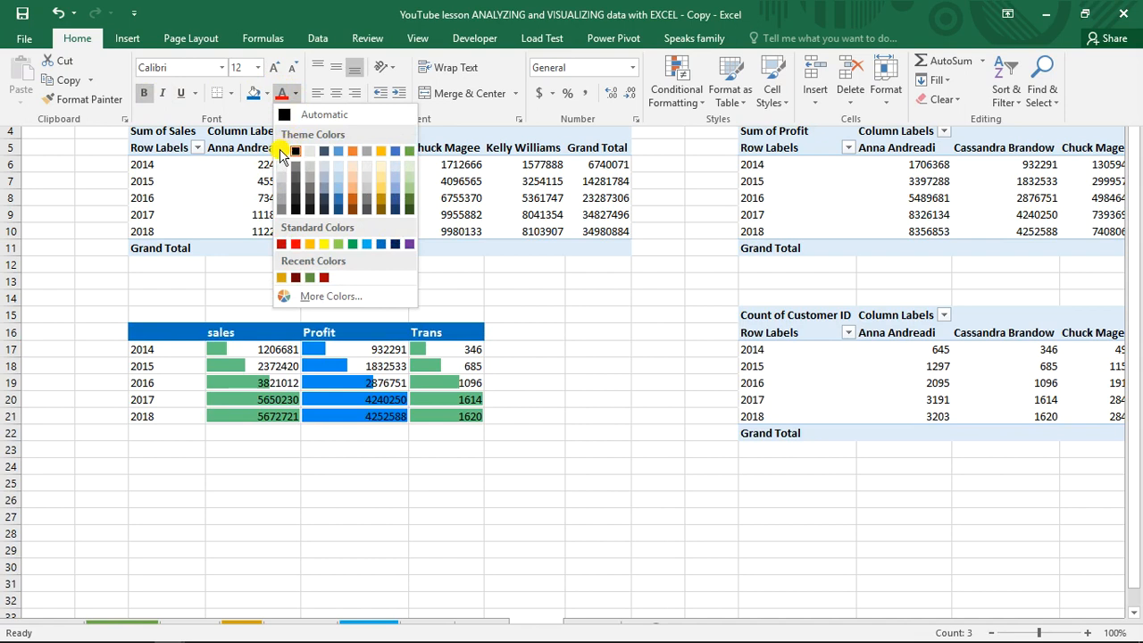
click(282, 150)
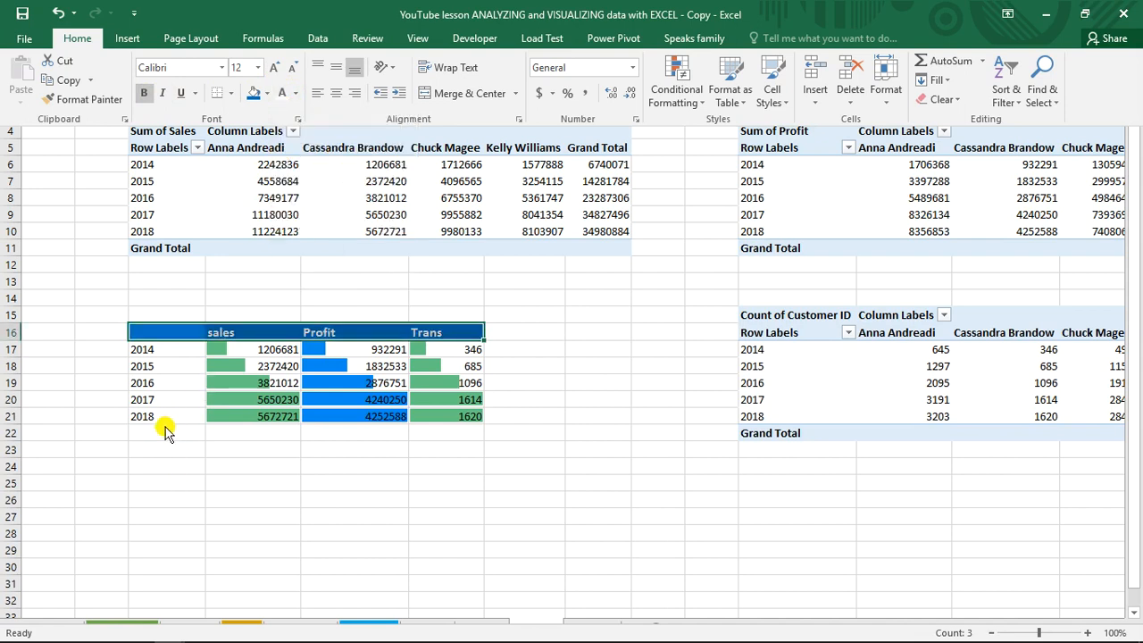
key(ctrl+shift+F1)
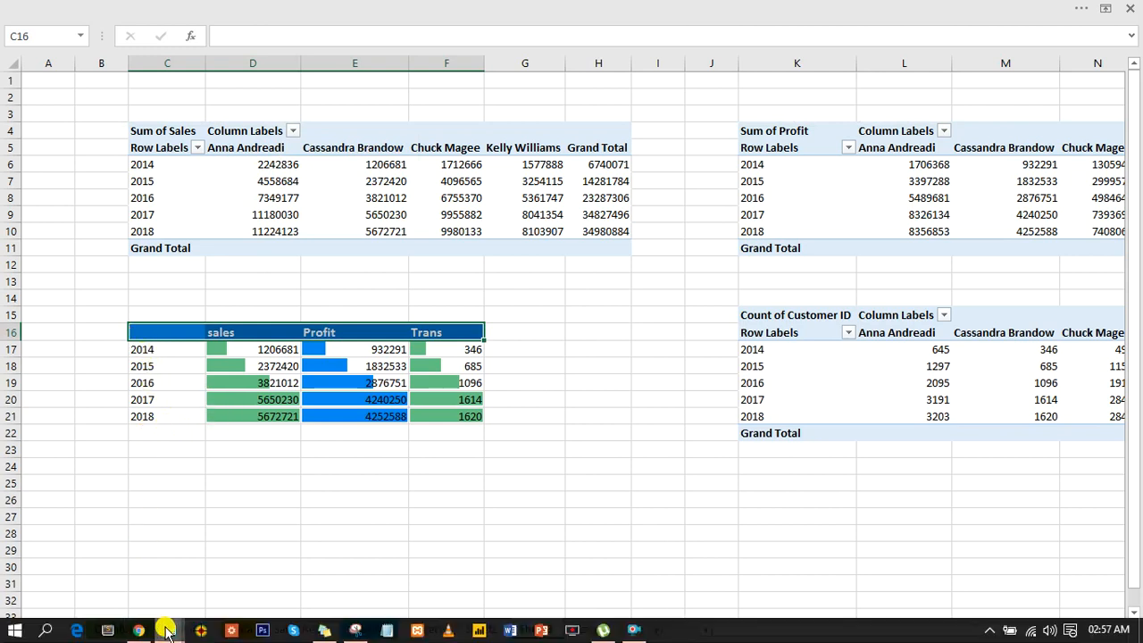
Compare the table with the finished workbook's cumulative table, and make row 21 of Sheet3 slightly taller
mouse_move(167, 630)
click(116, 564)
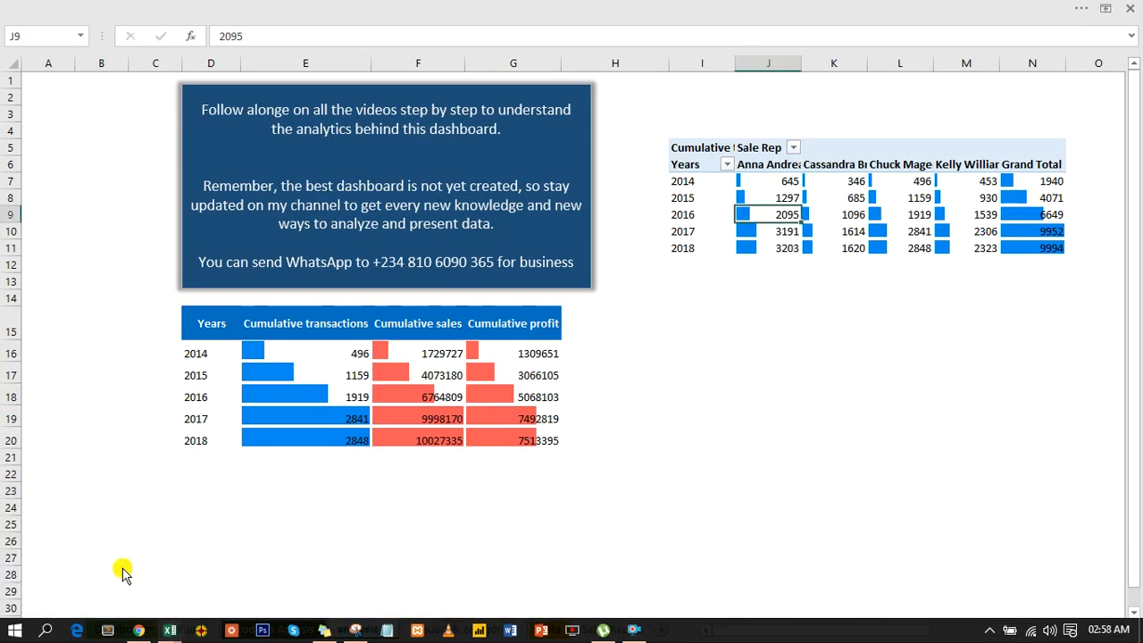
mouse_move(179, 631)
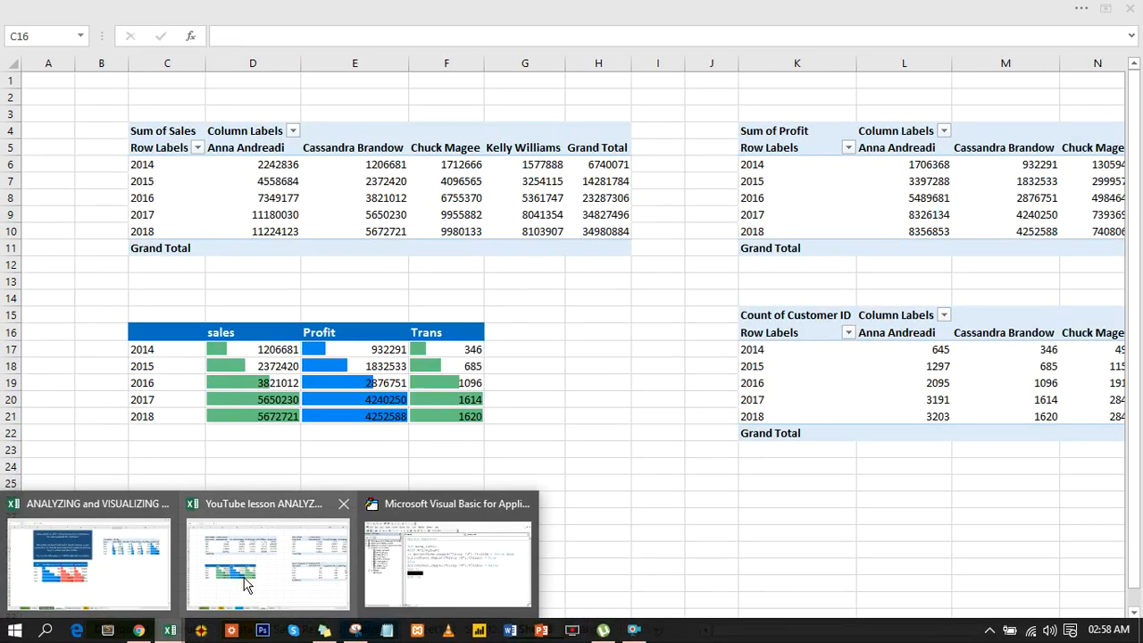
click(246, 582)
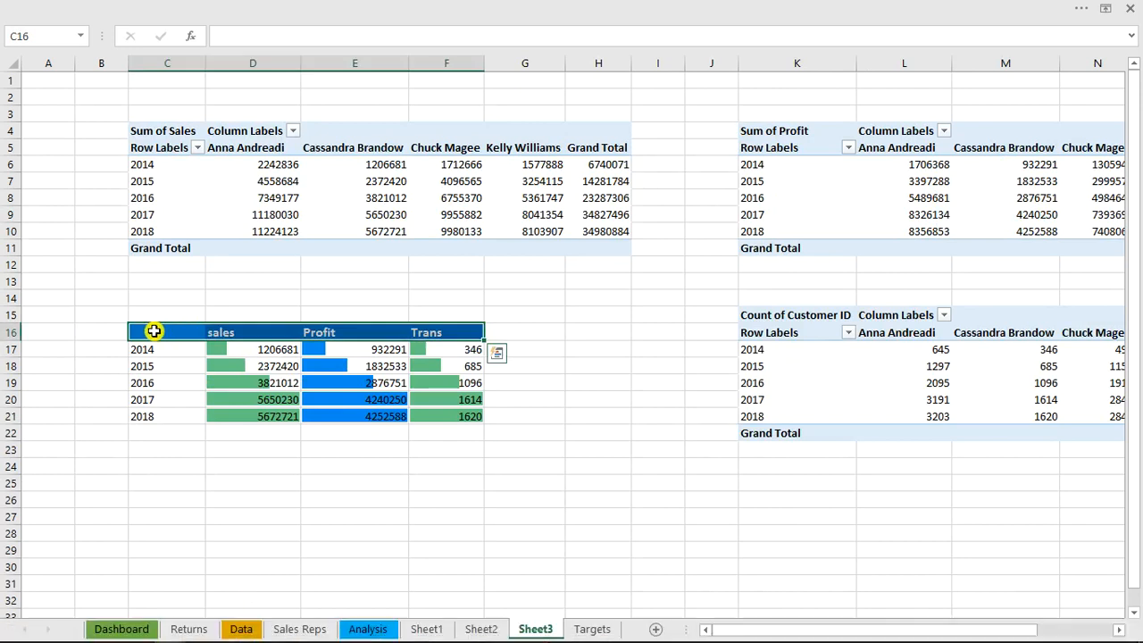
drag(152, 332, 428, 416)
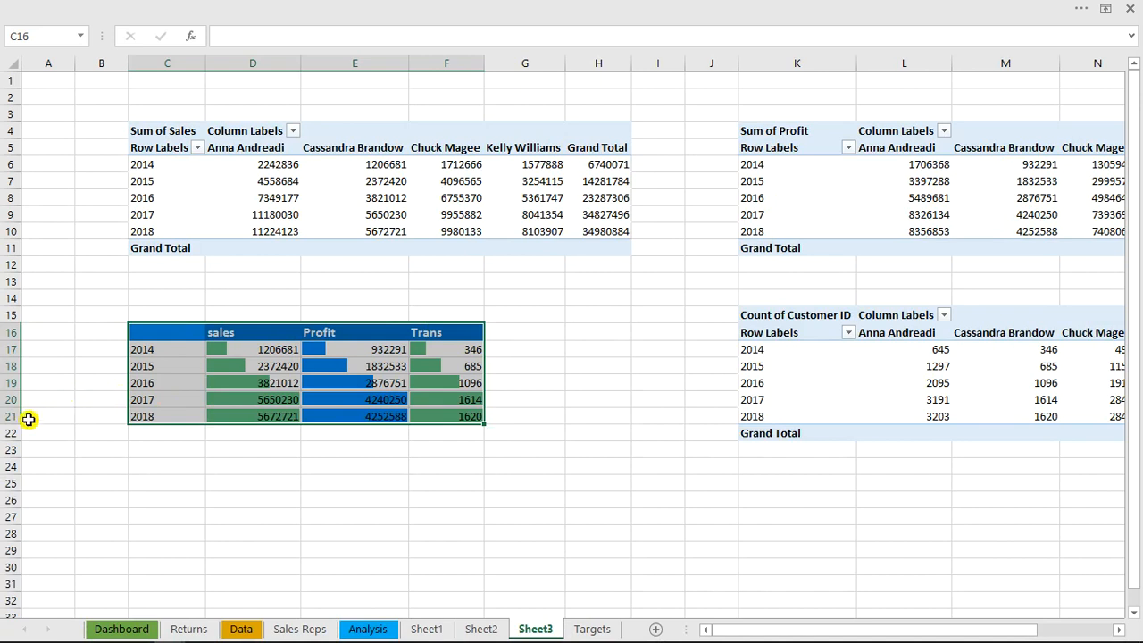
drag(13, 422, 11, 431)
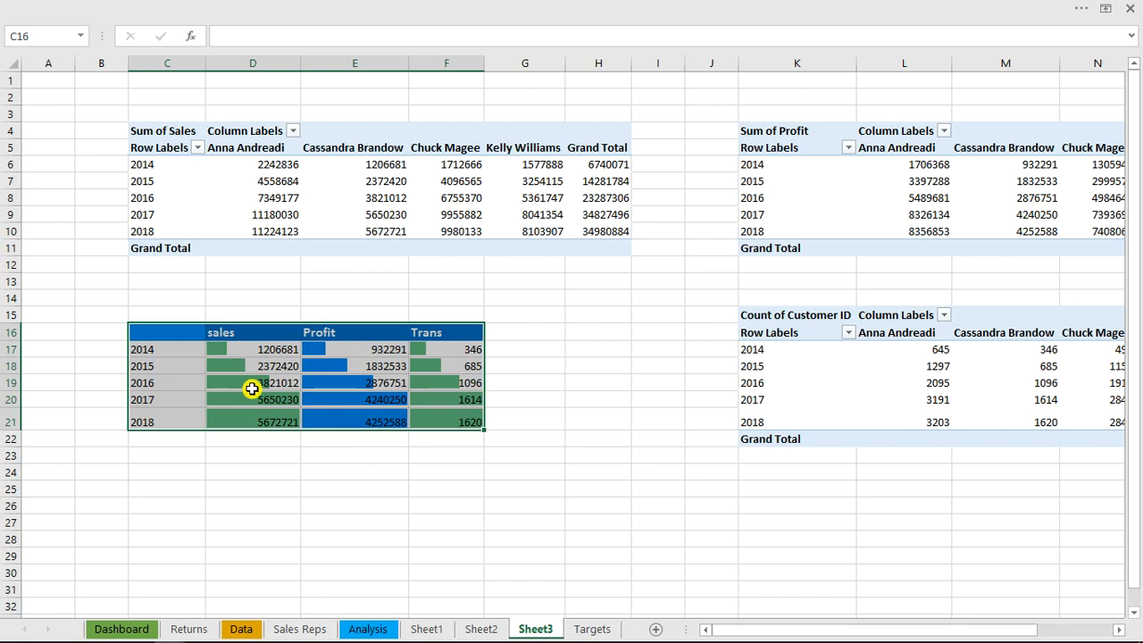
click(190, 384)
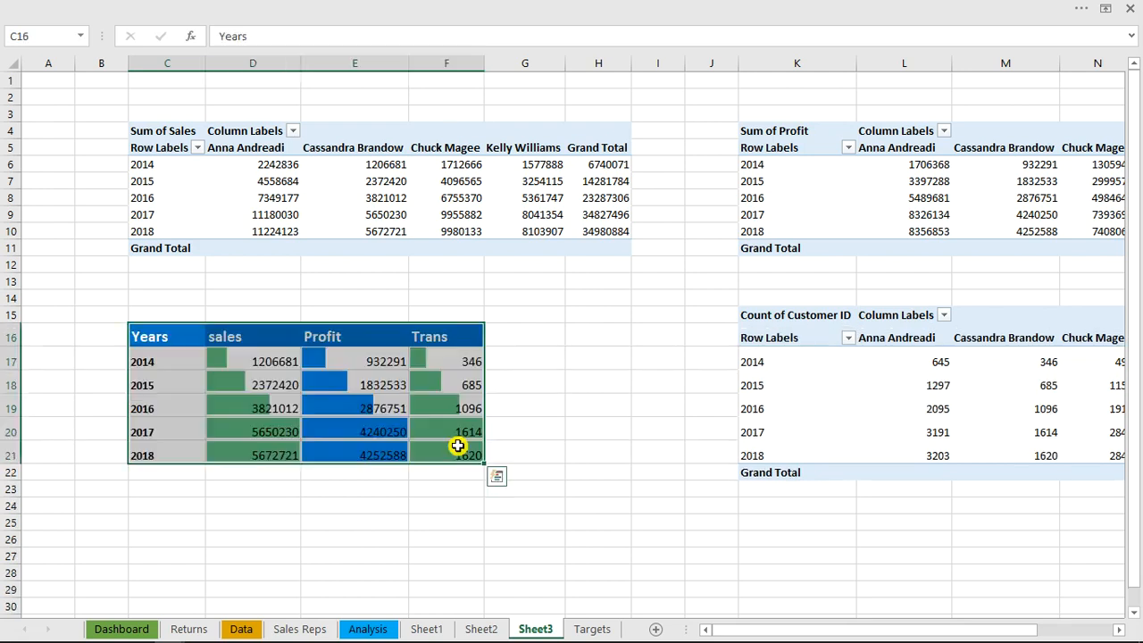
Capture the Sheet3 table C16:F21 with the Camera tool and place the linked picture under the Dashboard's cumulative sales analysis heading
click(497, 476)
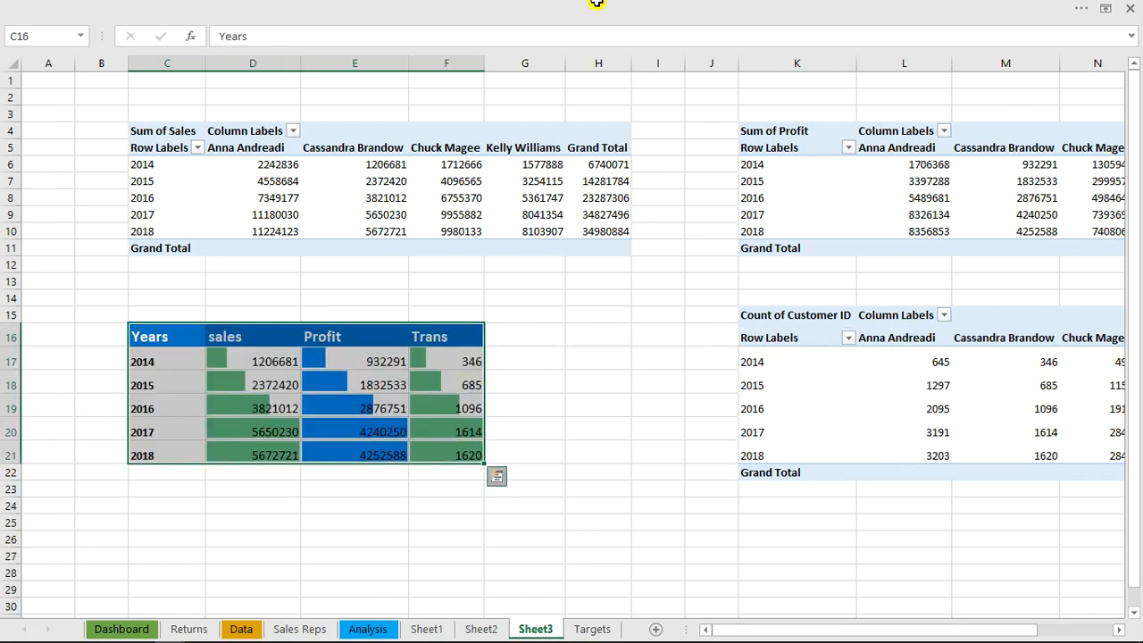
click(597, 6)
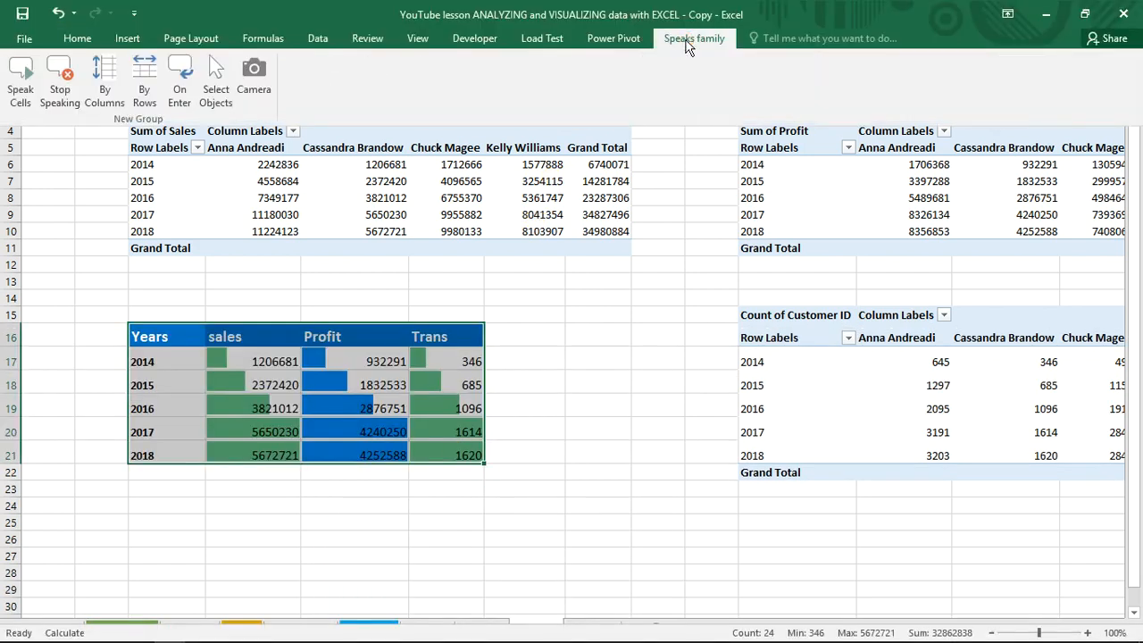
click(253, 73)
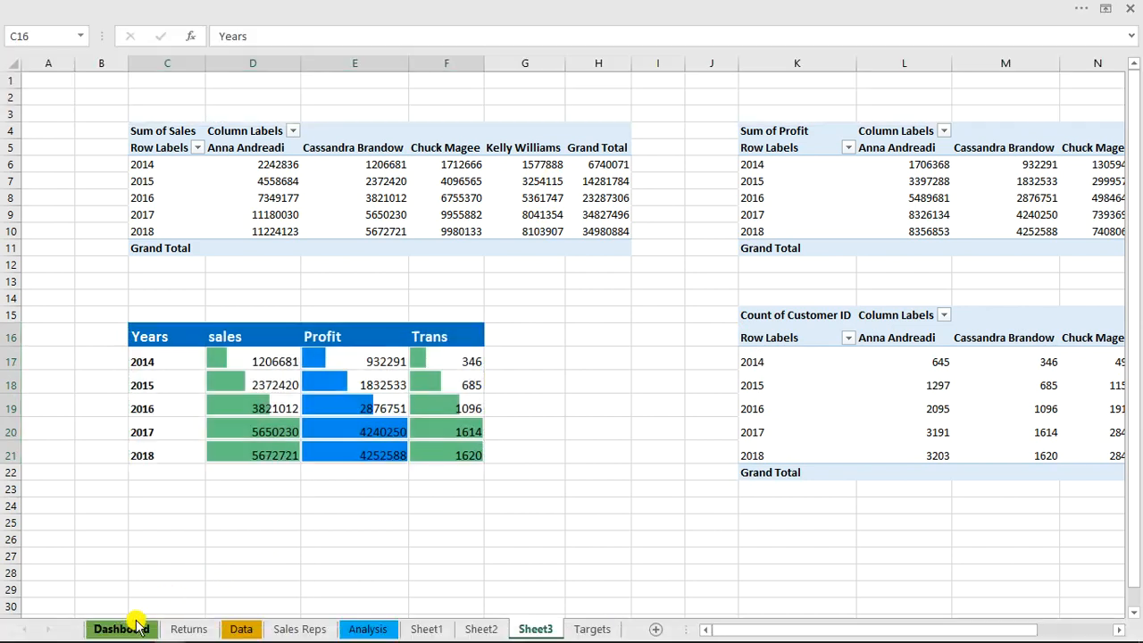
click(136, 626)
click(840, 435)
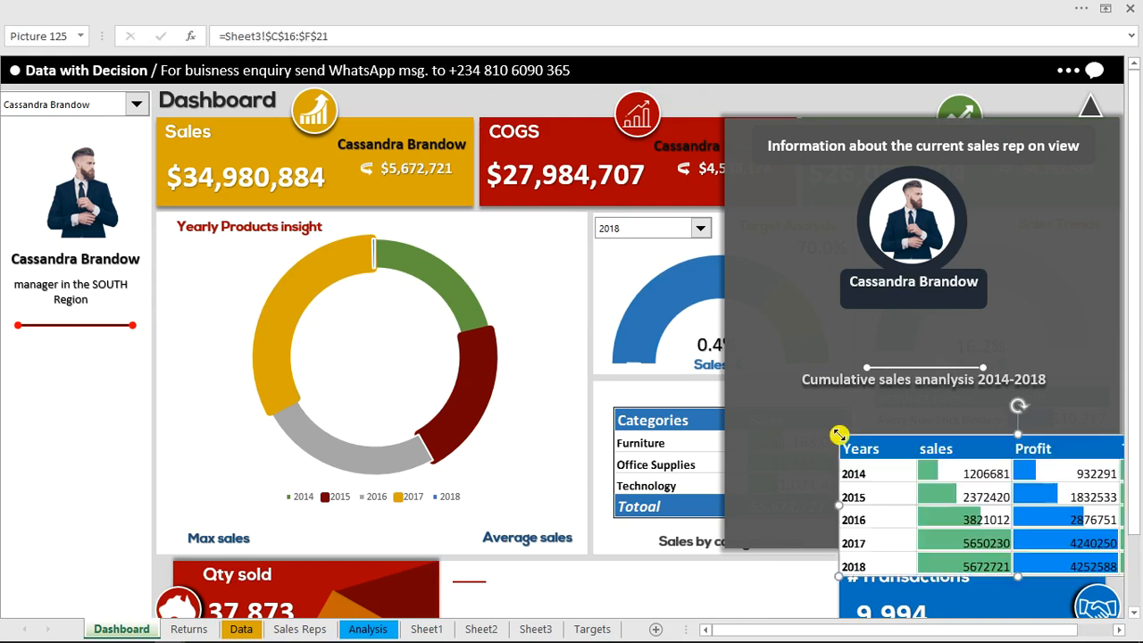
mouse_move(846, 410)
mouse_down()
mouse_move(822, 406)
mouse_move(878, 401)
mouse_move(868, 407)
mouse_up()
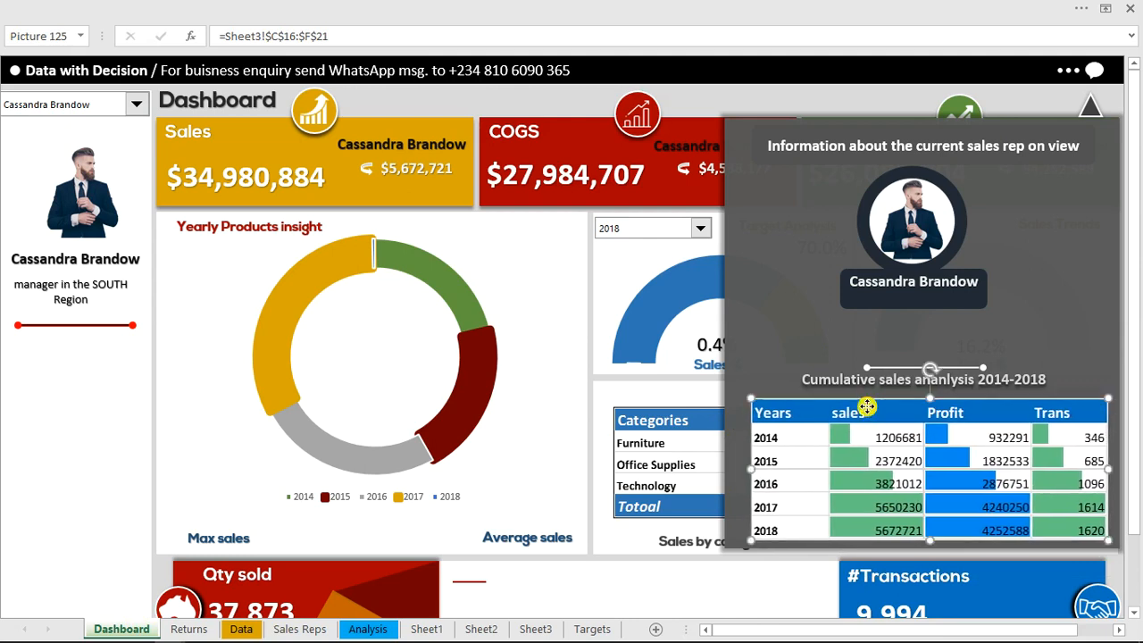
Apply a shadow to the linked table picture with 30% transparency, 102% size and 5 pt blur
right_click(867, 407)
click(896, 394)
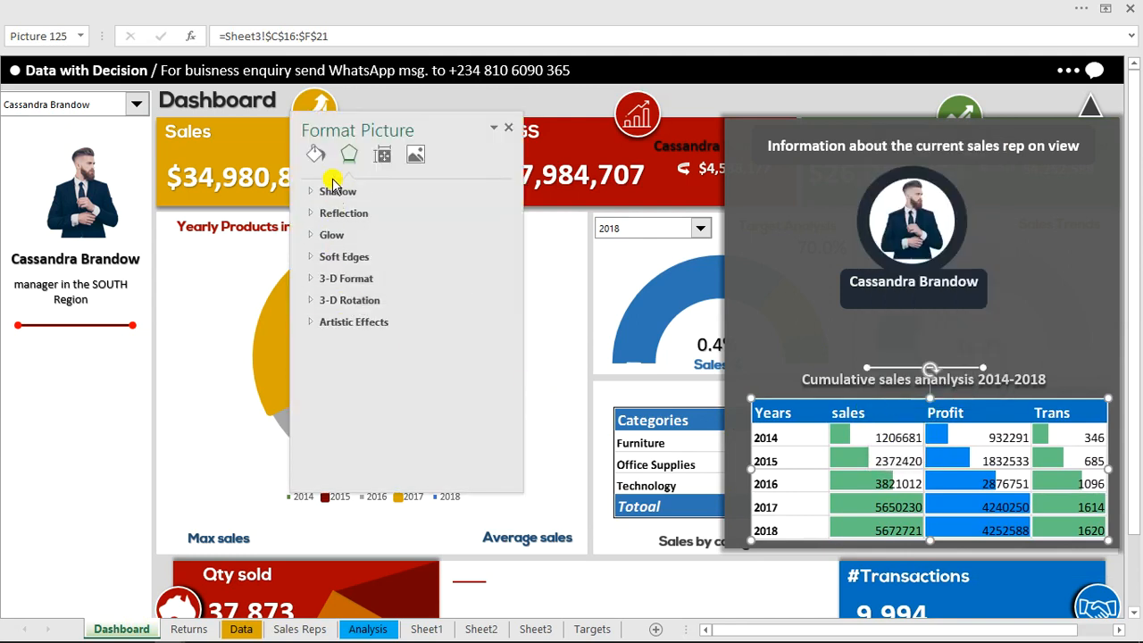
click(335, 190)
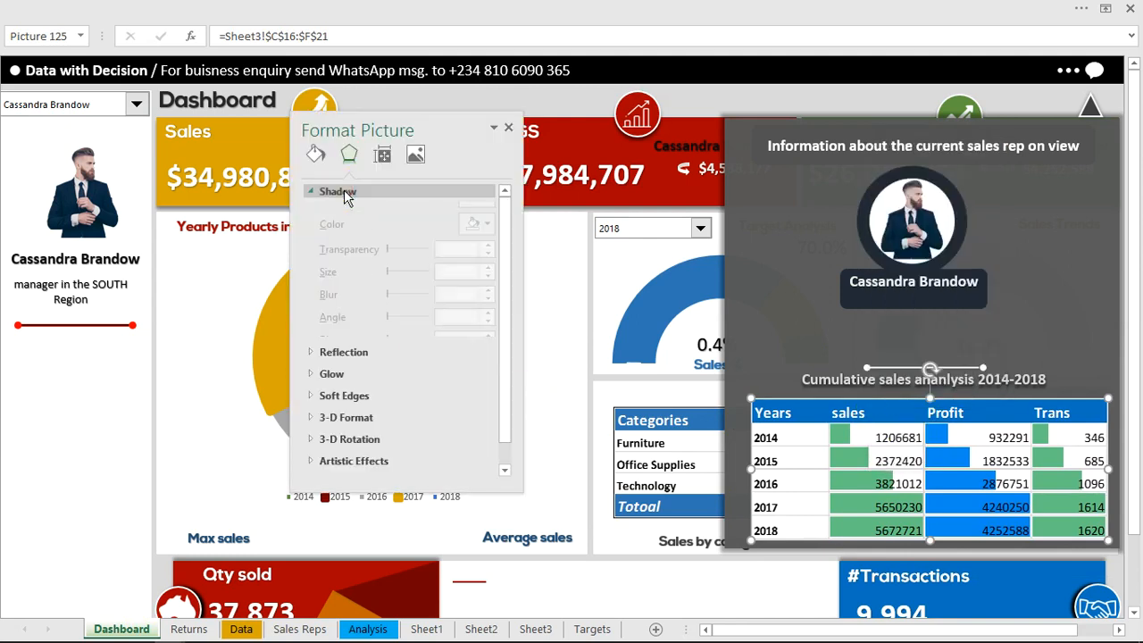
click(480, 214)
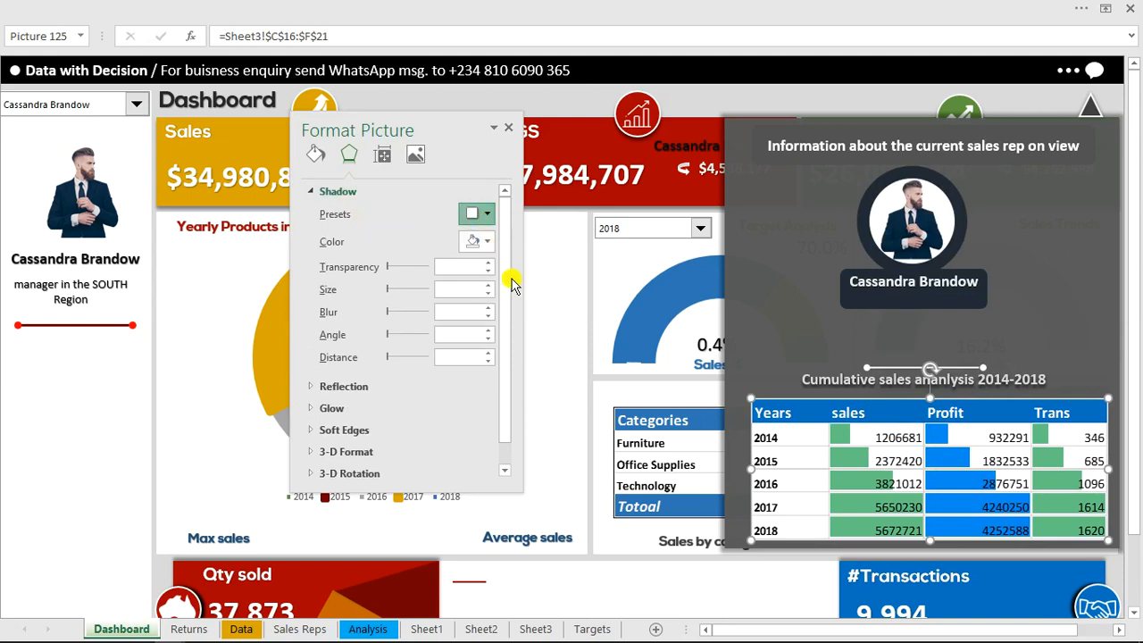
click(532, 380)
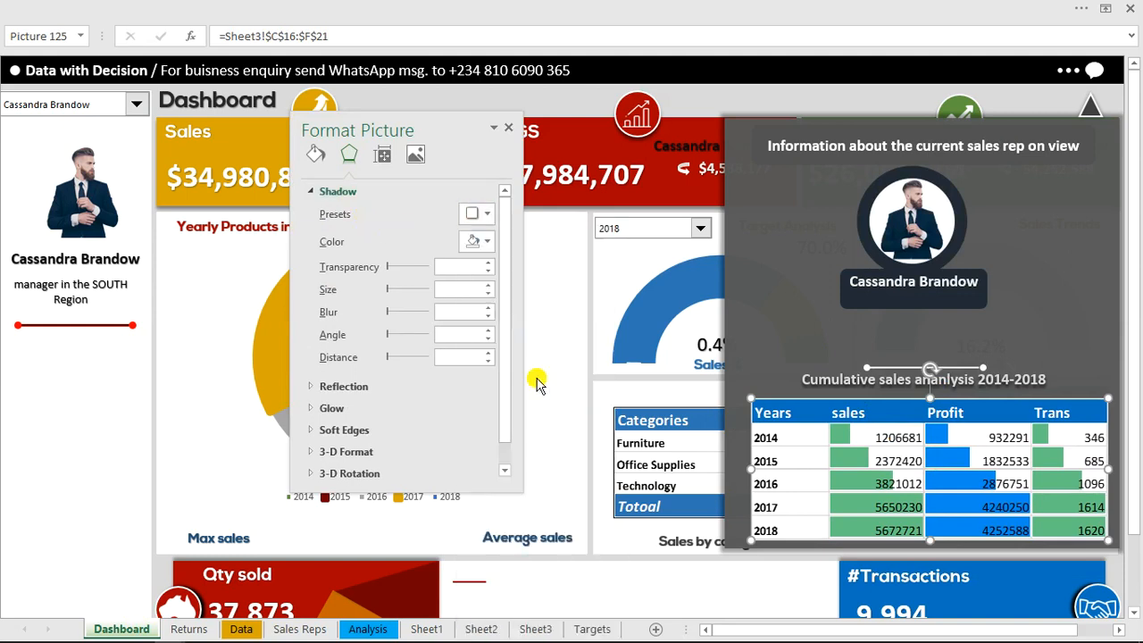
drag(413, 265, 401, 272)
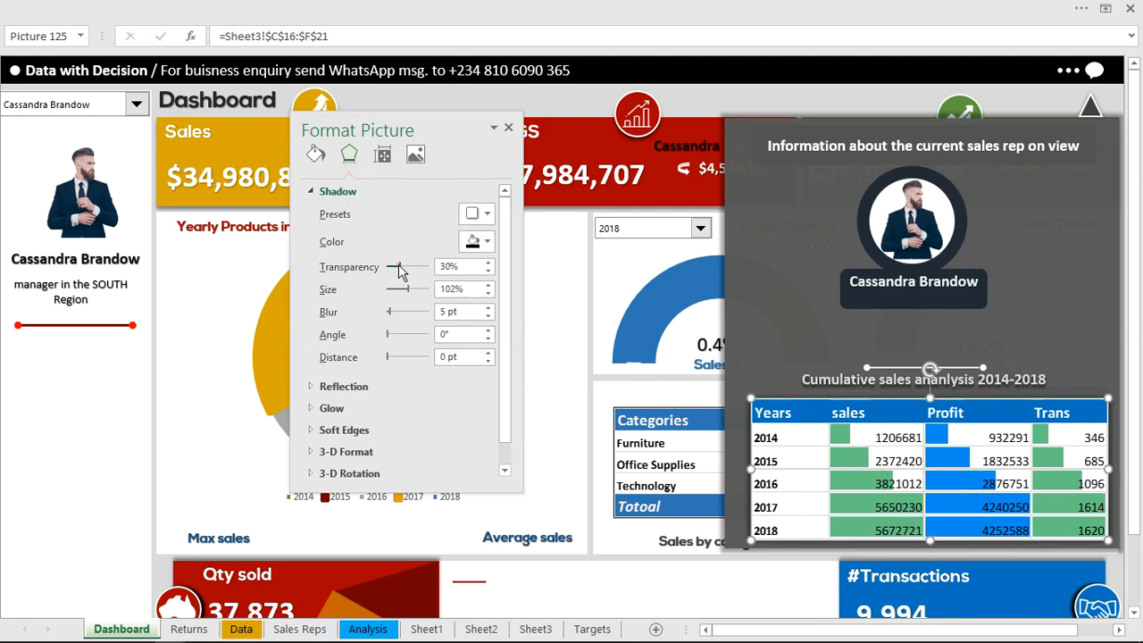
Try the linked table picture without a fill, restore its solid fill, and remove its outline
click(315, 156)
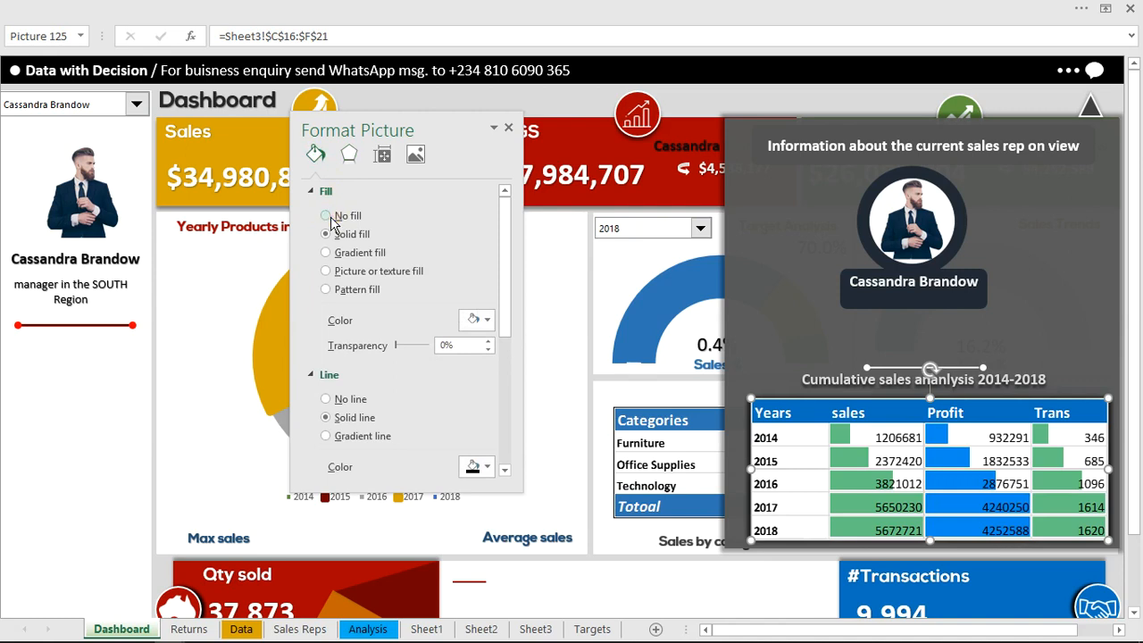
click(327, 216)
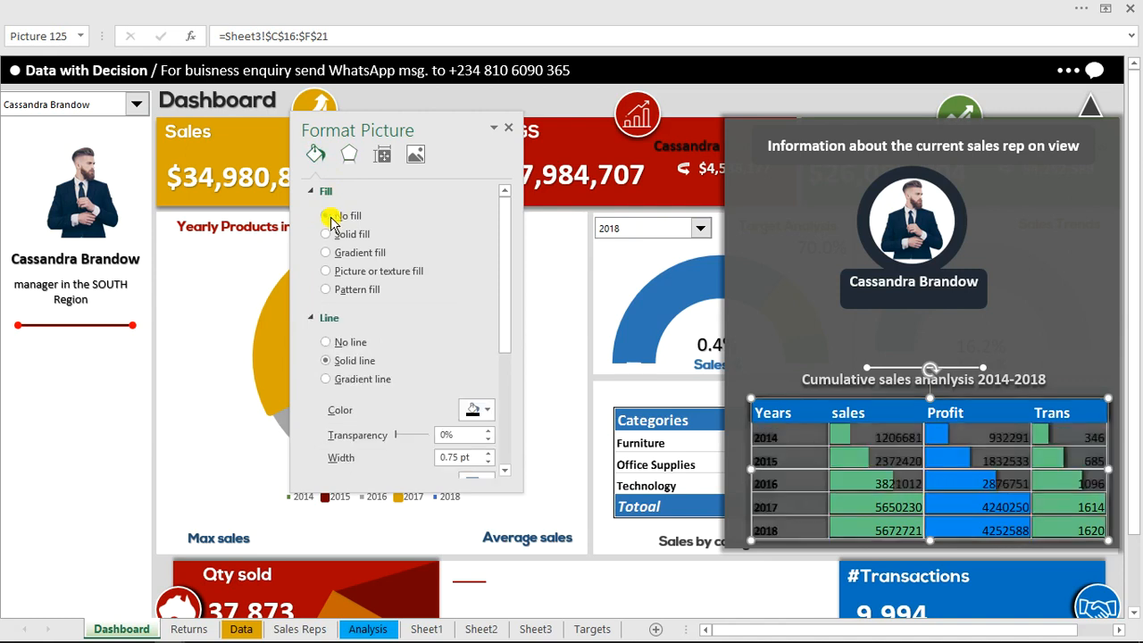
click(331, 234)
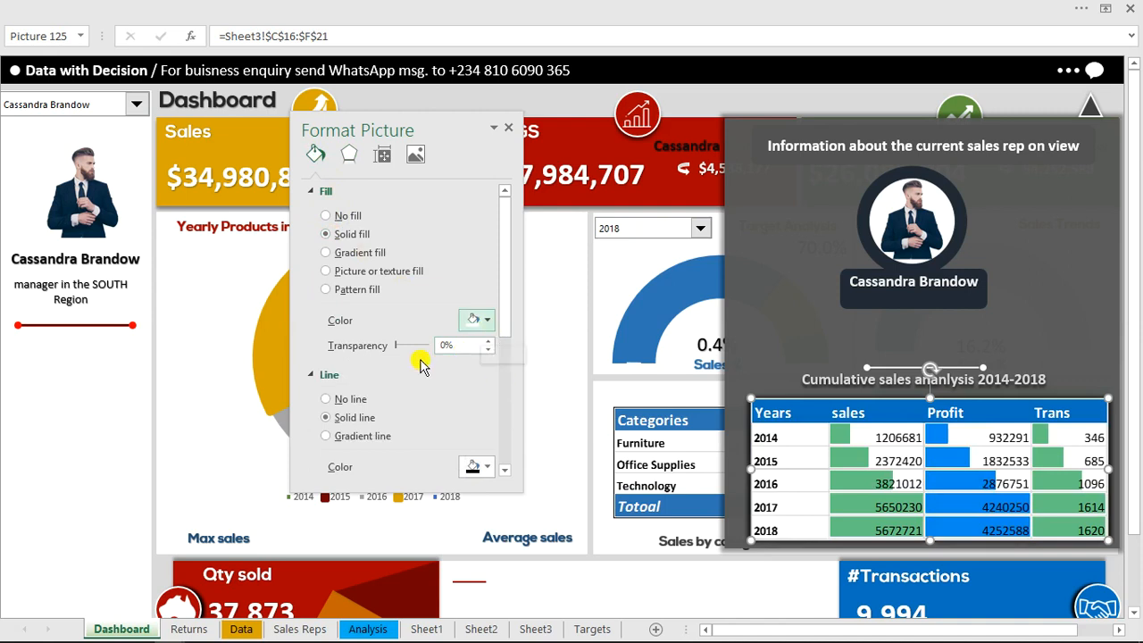
click(324, 399)
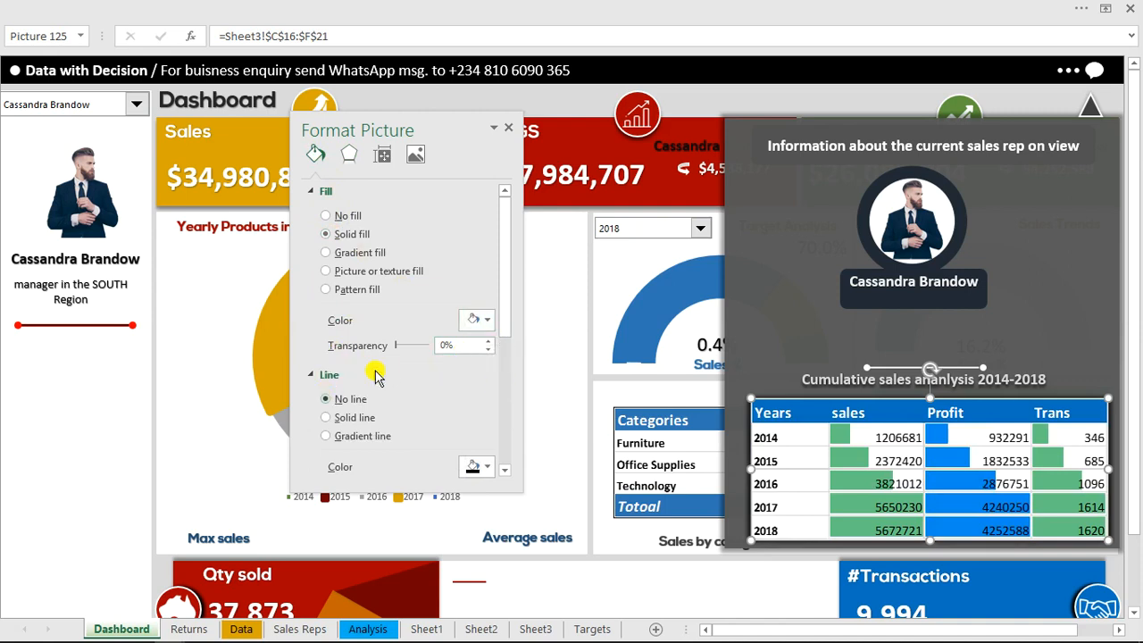
click(563, 102)
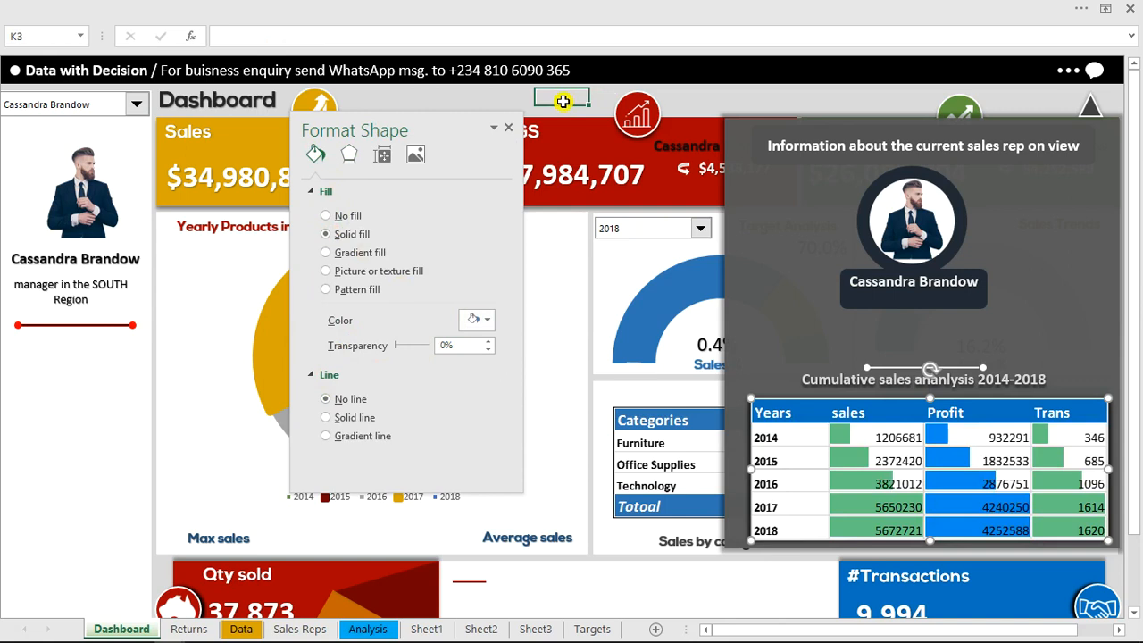
click(510, 128)
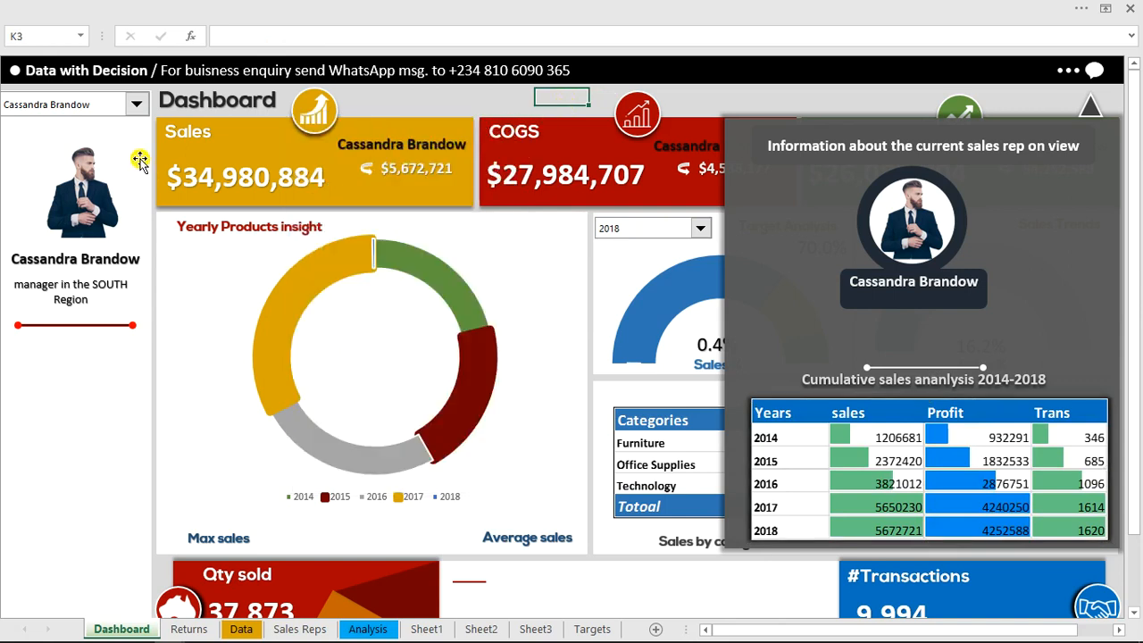
Switch the manager selector to the third and then the fourth manager to test the linked table
click(136, 104)
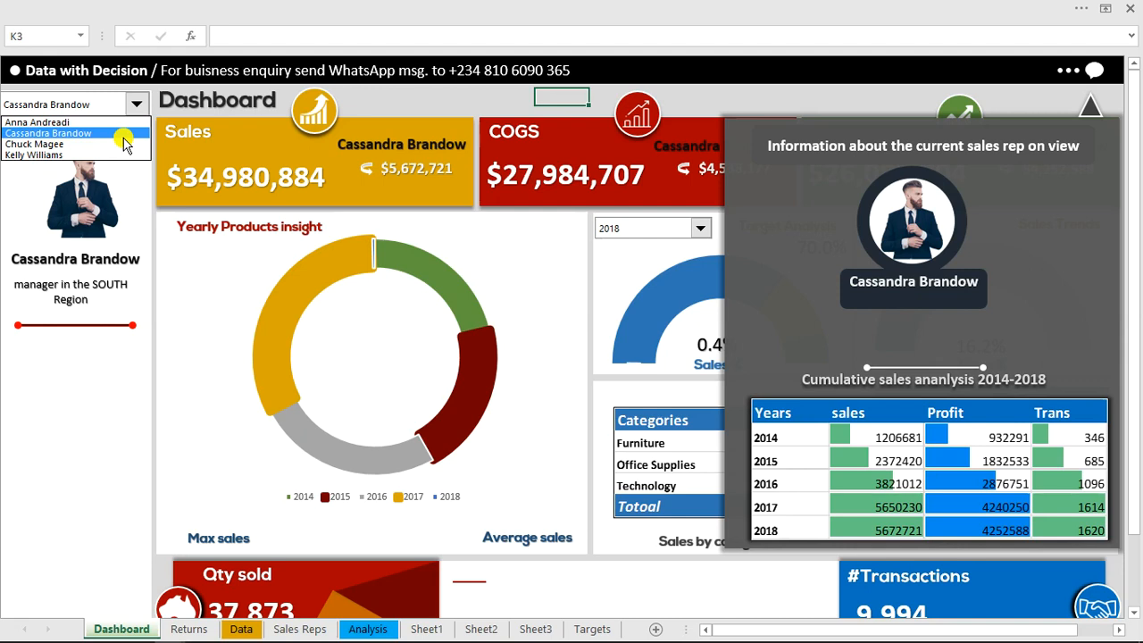
click(121, 148)
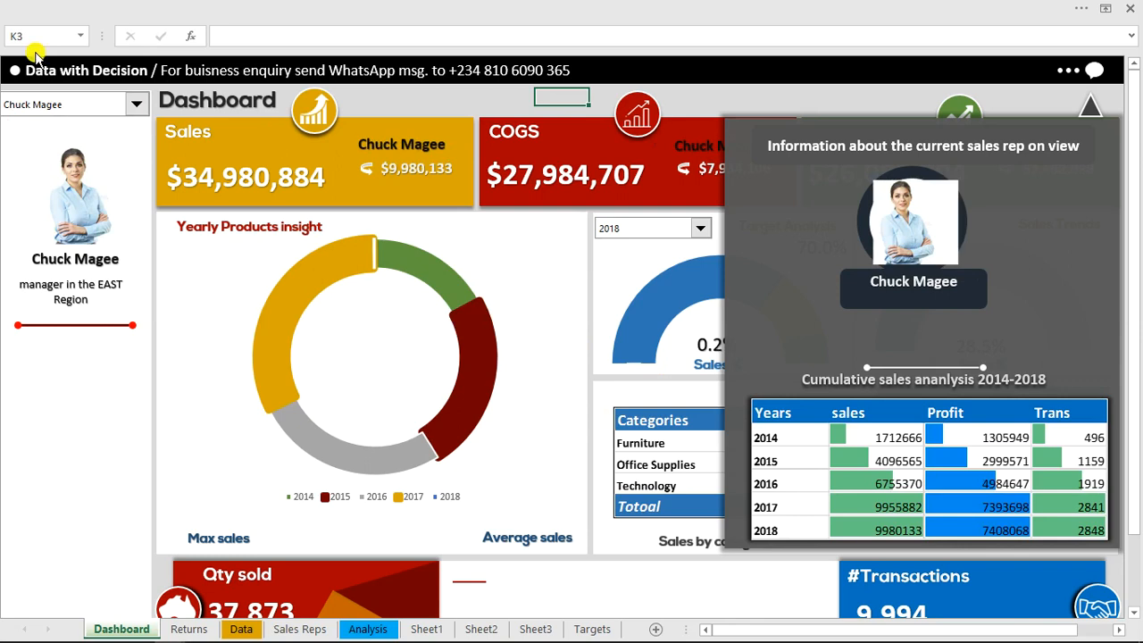
click(135, 108)
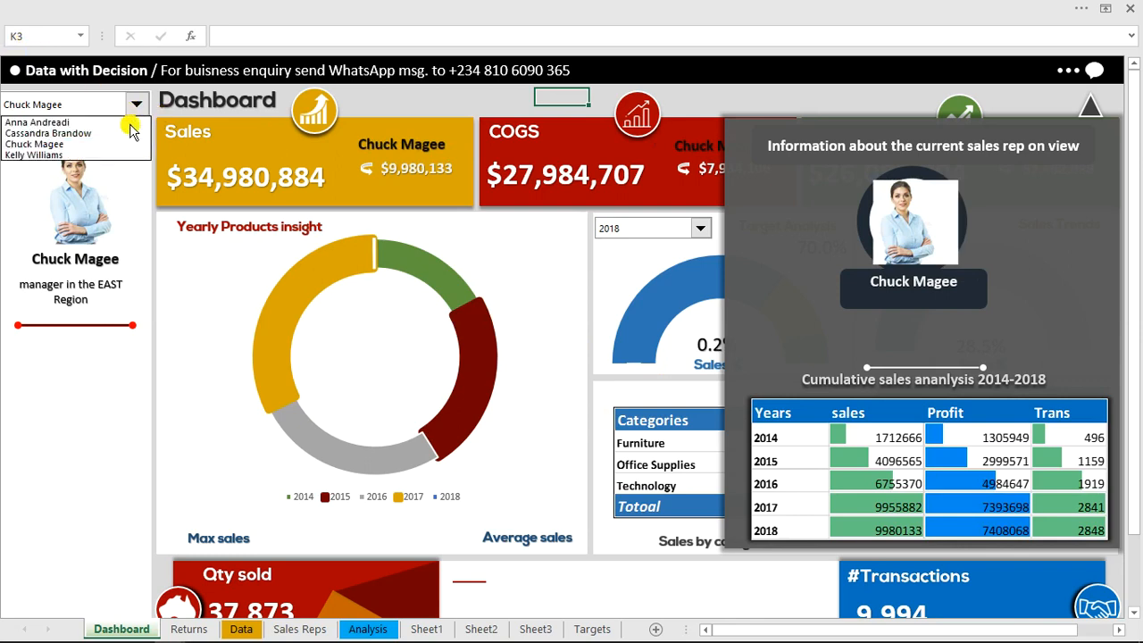
click(128, 156)
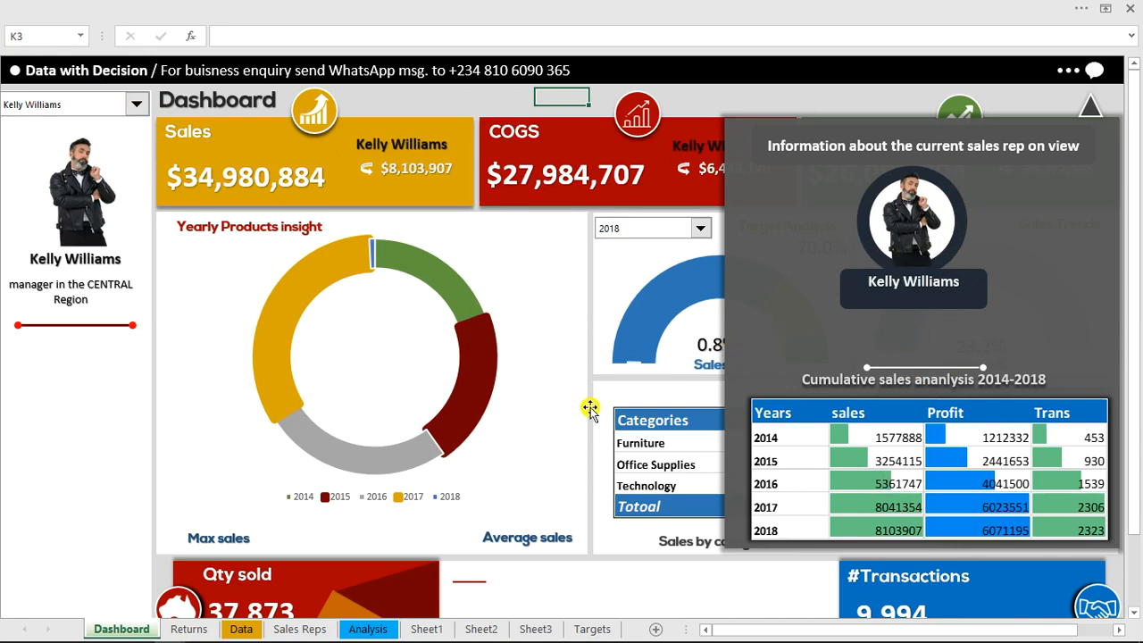
Switch to the finished workbook and open its Dashboard sheet for reference
mouse_move(154, 636)
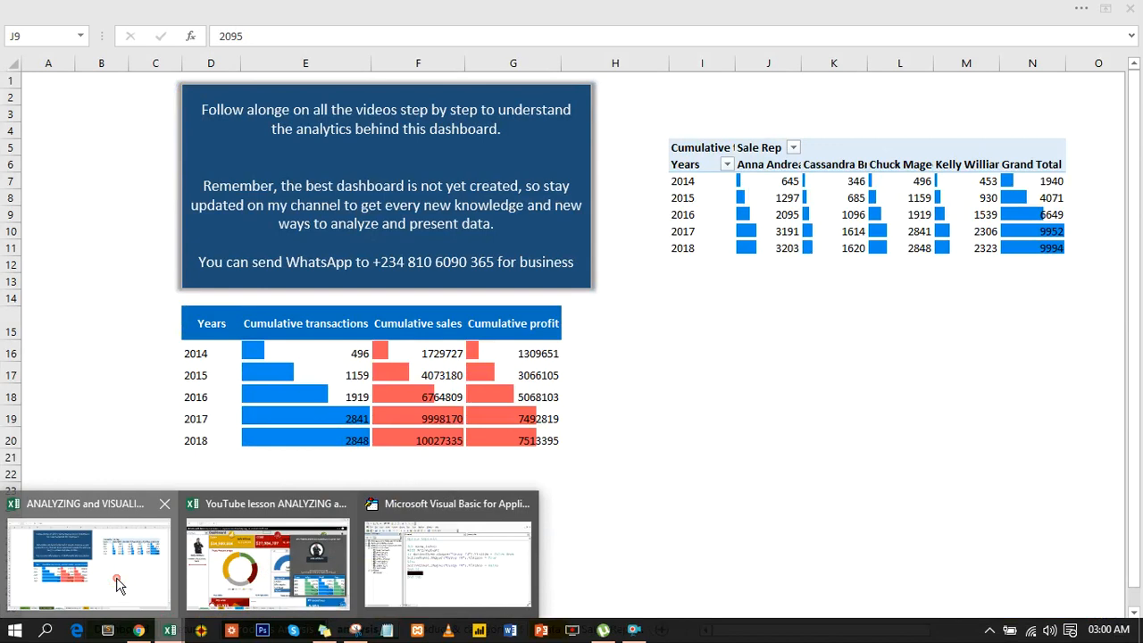
click(116, 583)
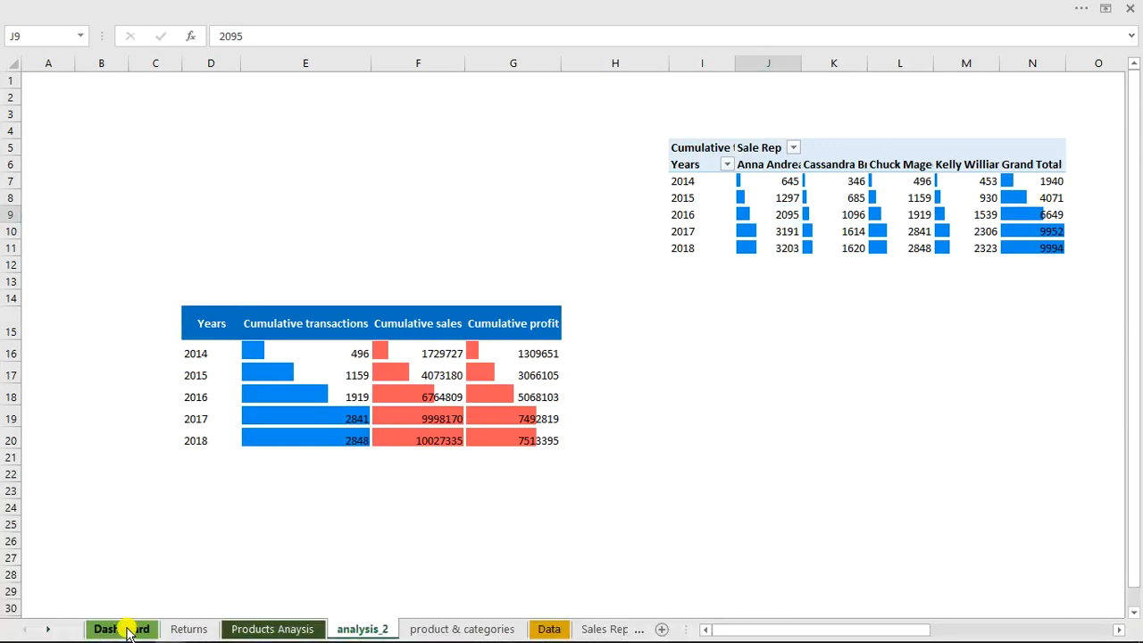
click(124, 629)
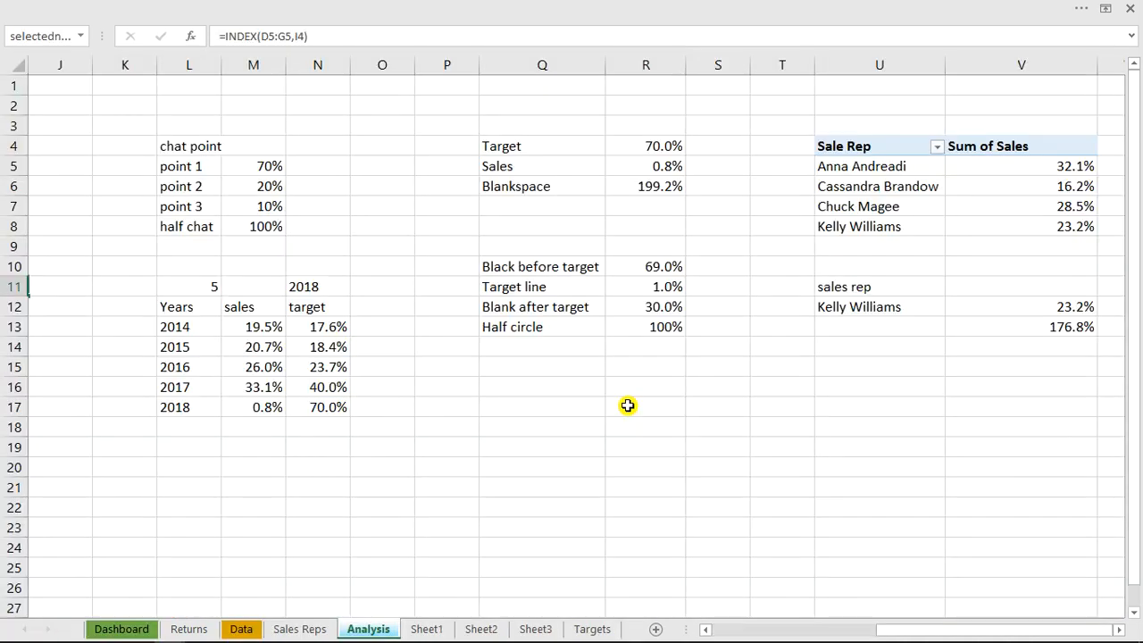
Return to the lesson workbook's Dashboard, hide the sales rep information panel, and set the Target Analysis year to 2015
click(526, 143)
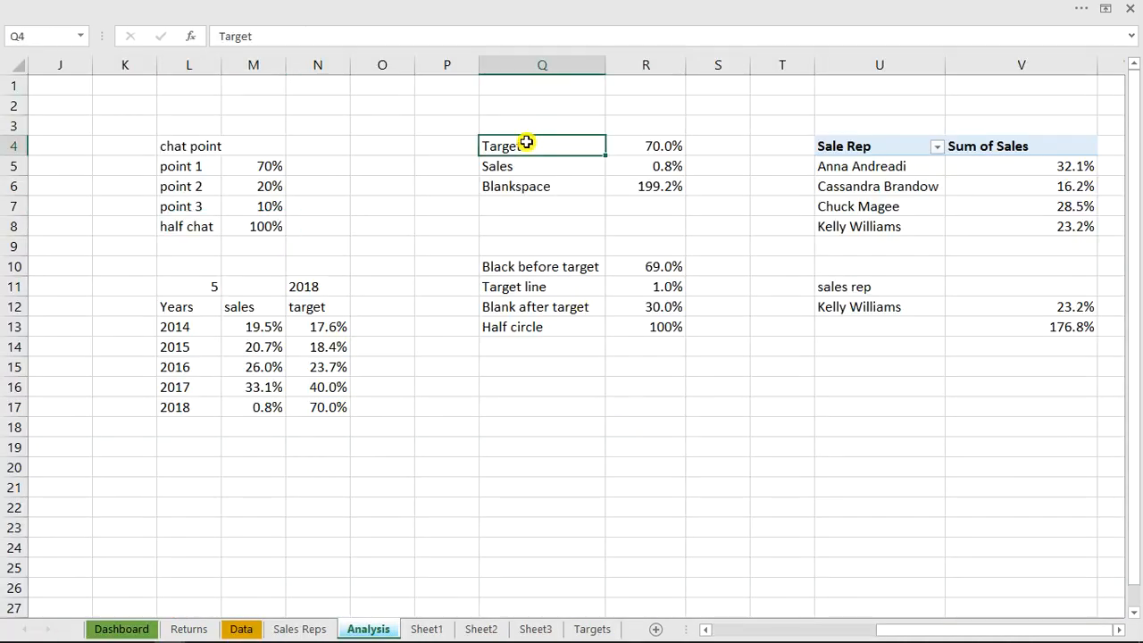
click(136, 628)
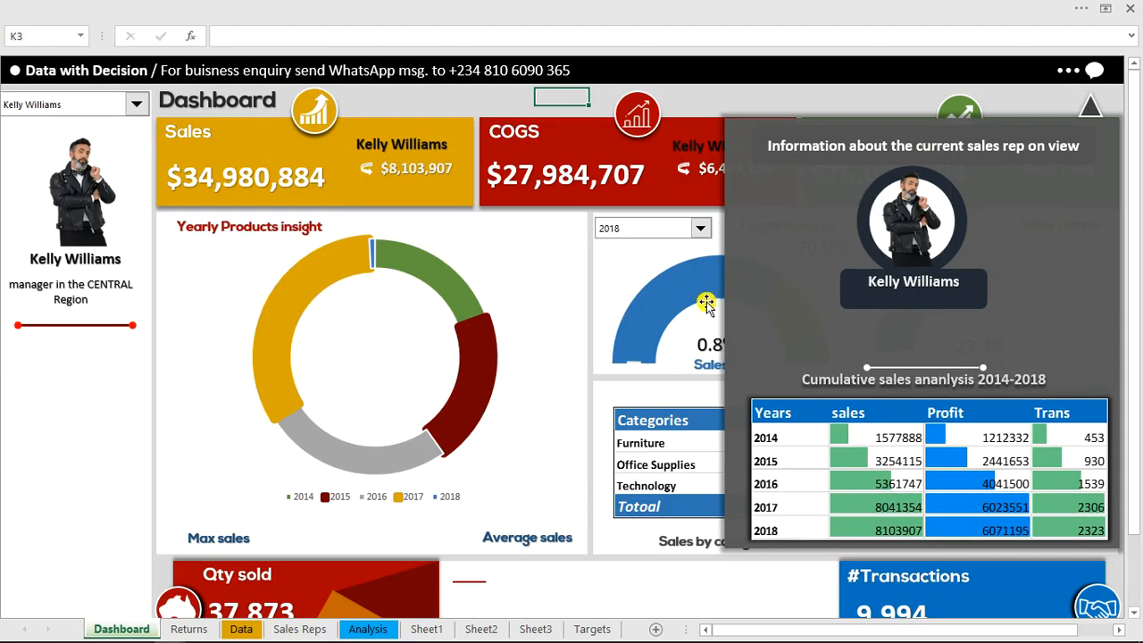
click(1096, 76)
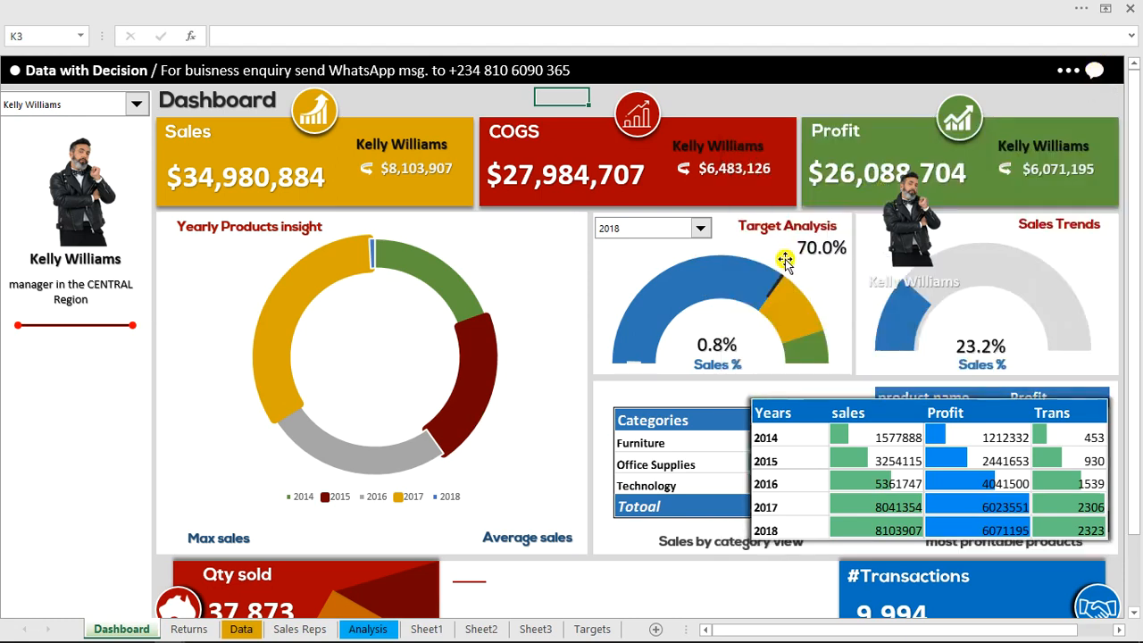
click(702, 231)
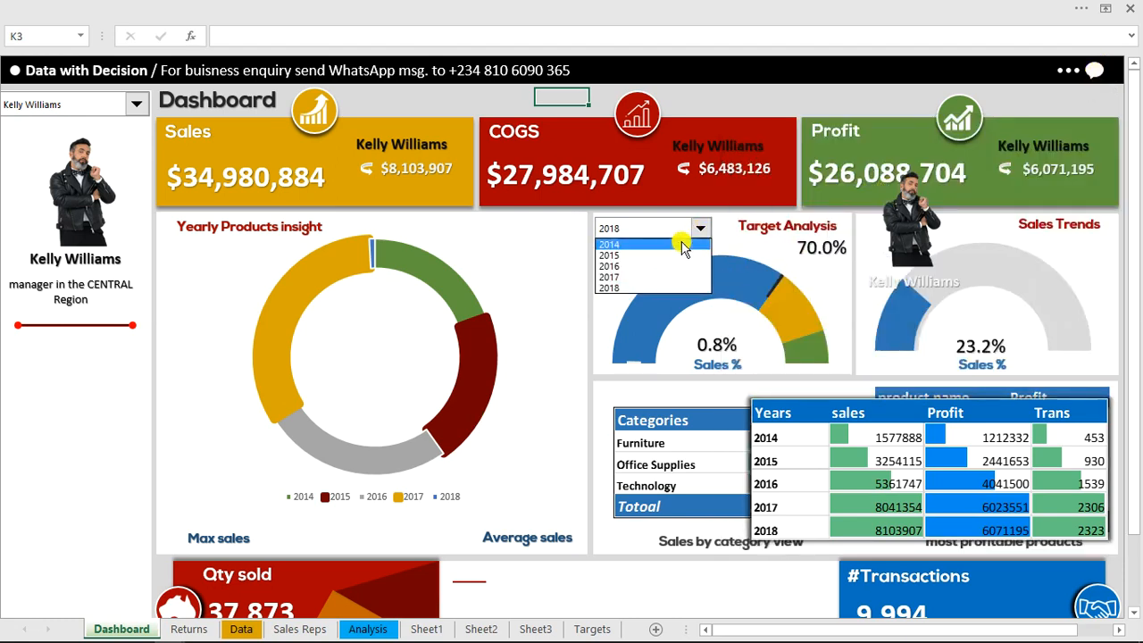
click(672, 254)
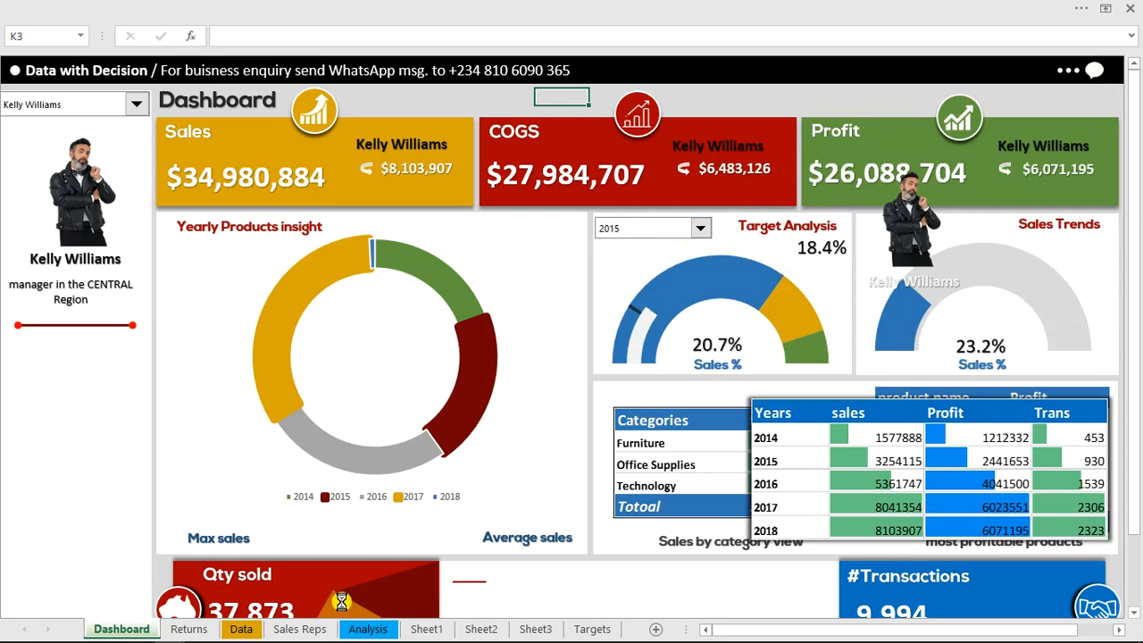
Add the label "sales and target diff." in cell Q16 of the Analysis sheet
click(366, 629)
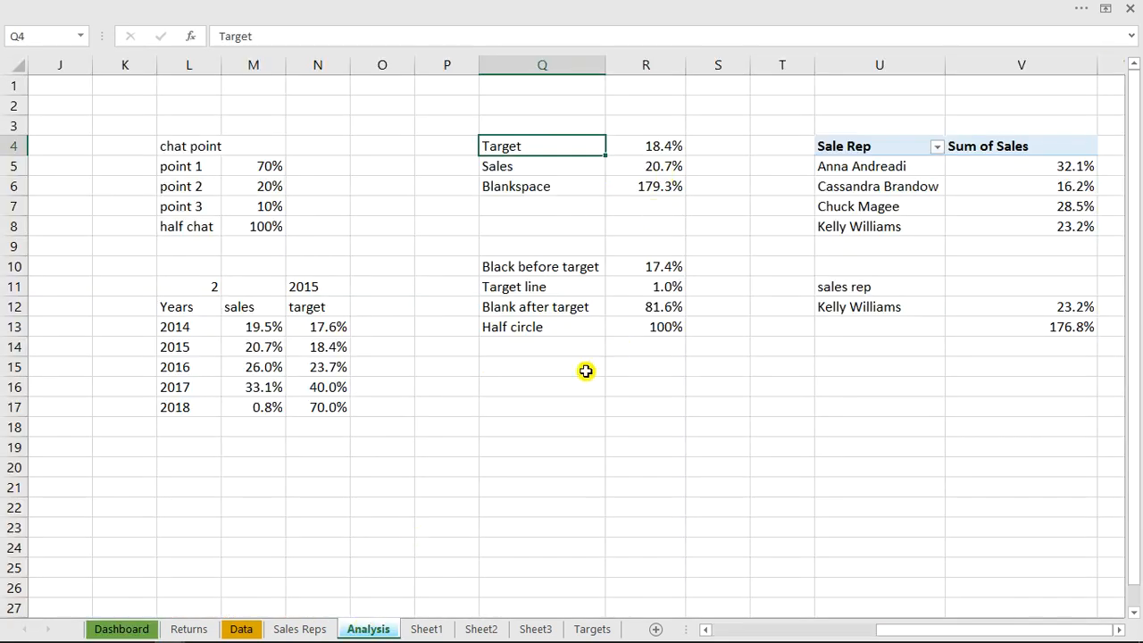
click(550, 390)
text(sales and)
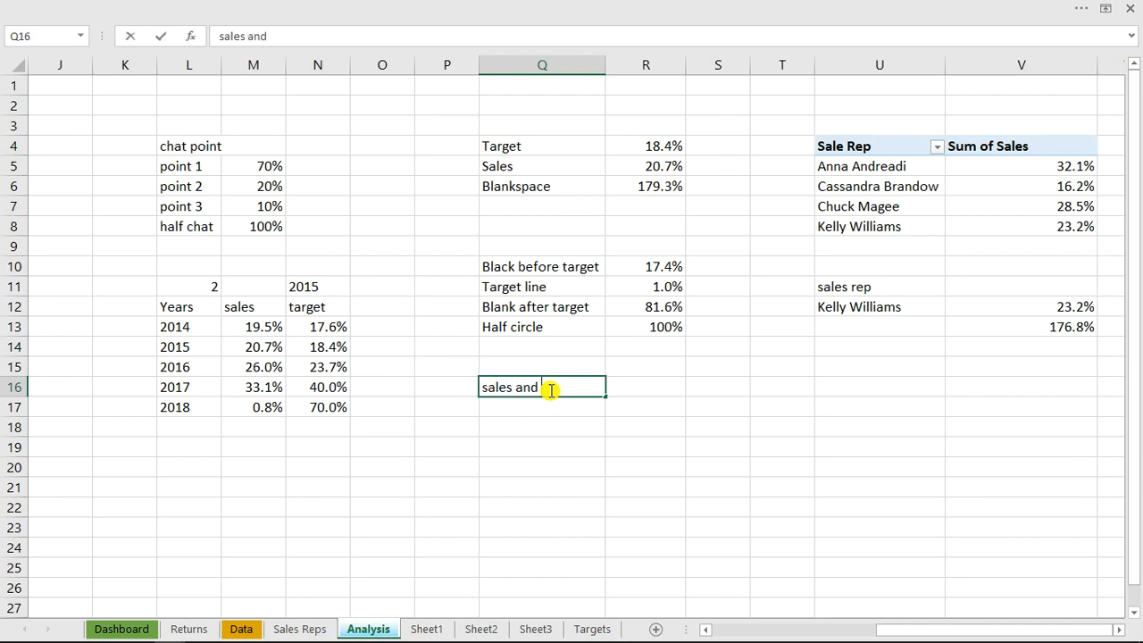
text( targe)
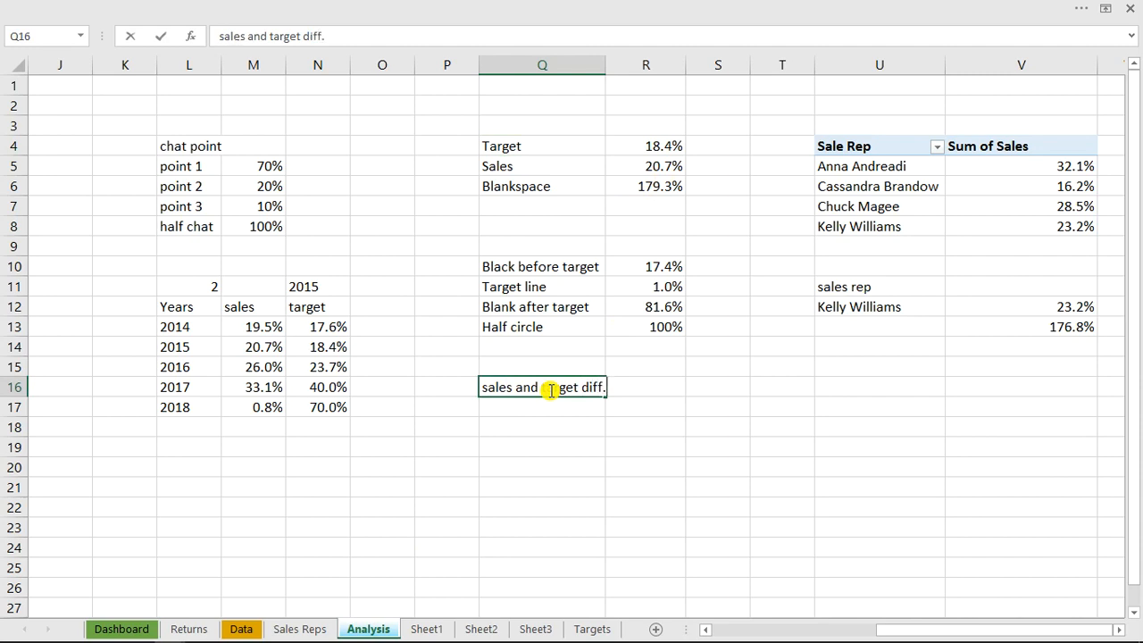
text(t diff.)
key(Return)
Calculate the sales and target difference in R16 with the formula =R5-R4
click(635, 387)
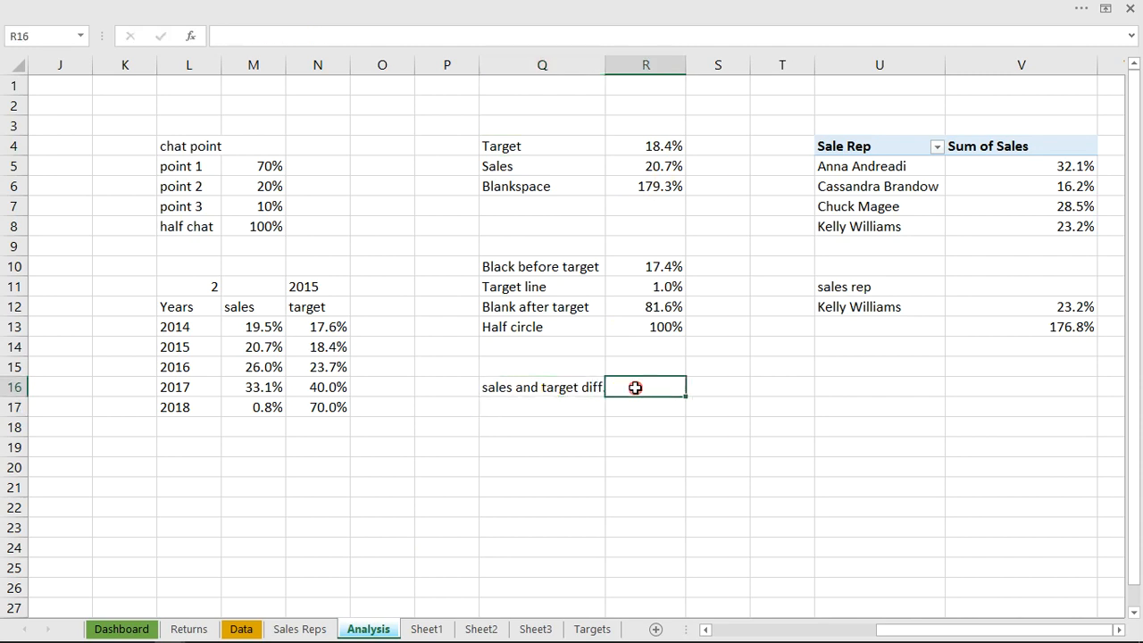
text(=)
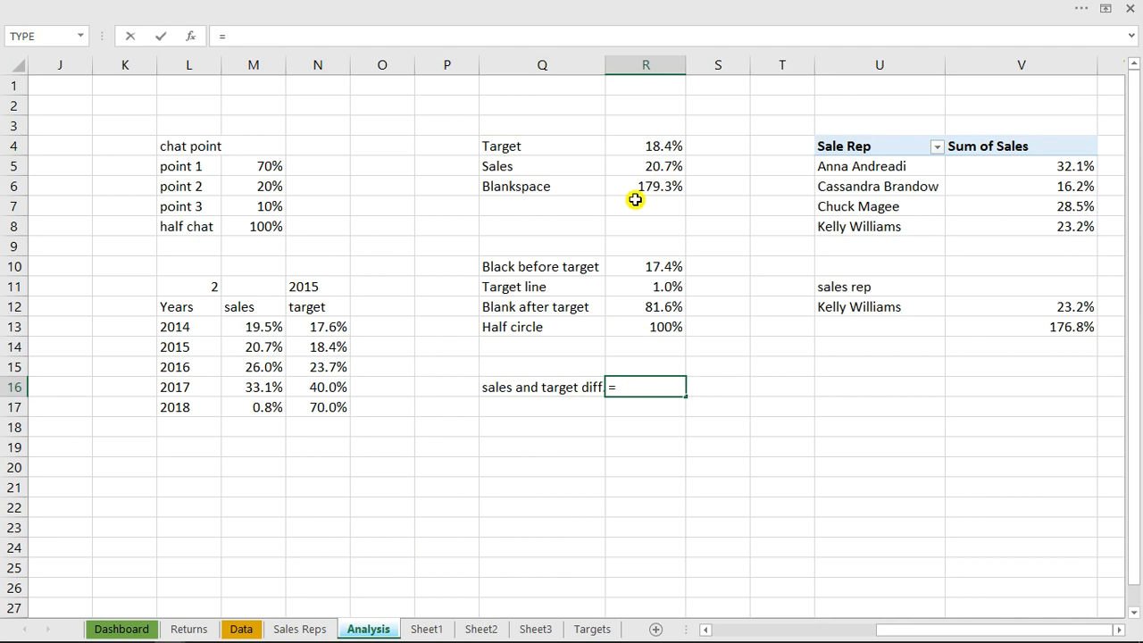
click(646, 168)
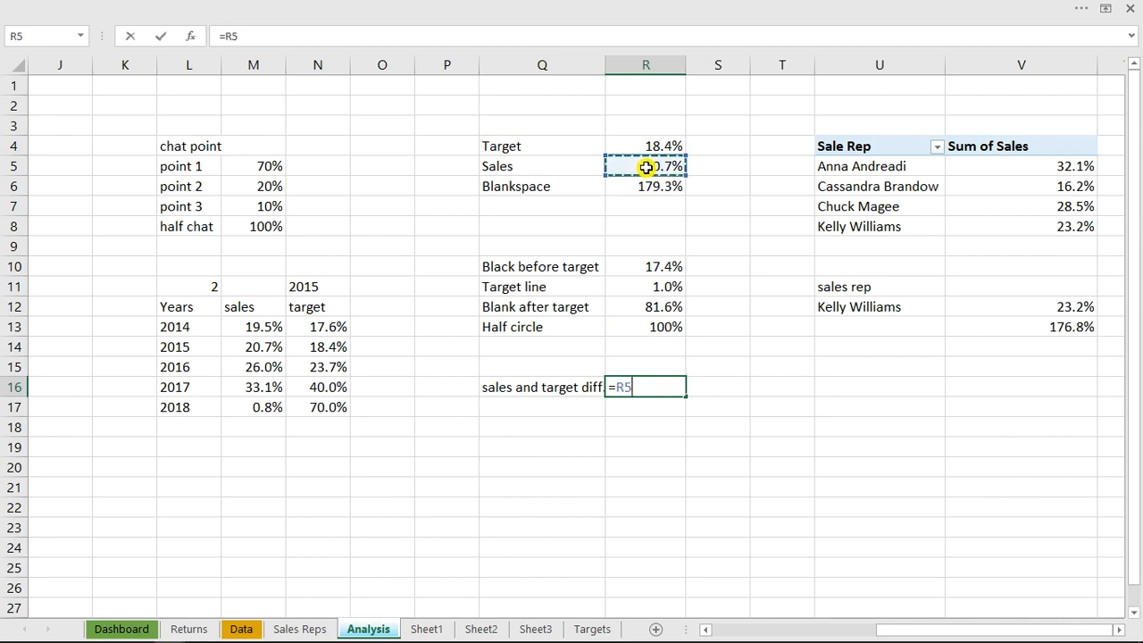
text(-)
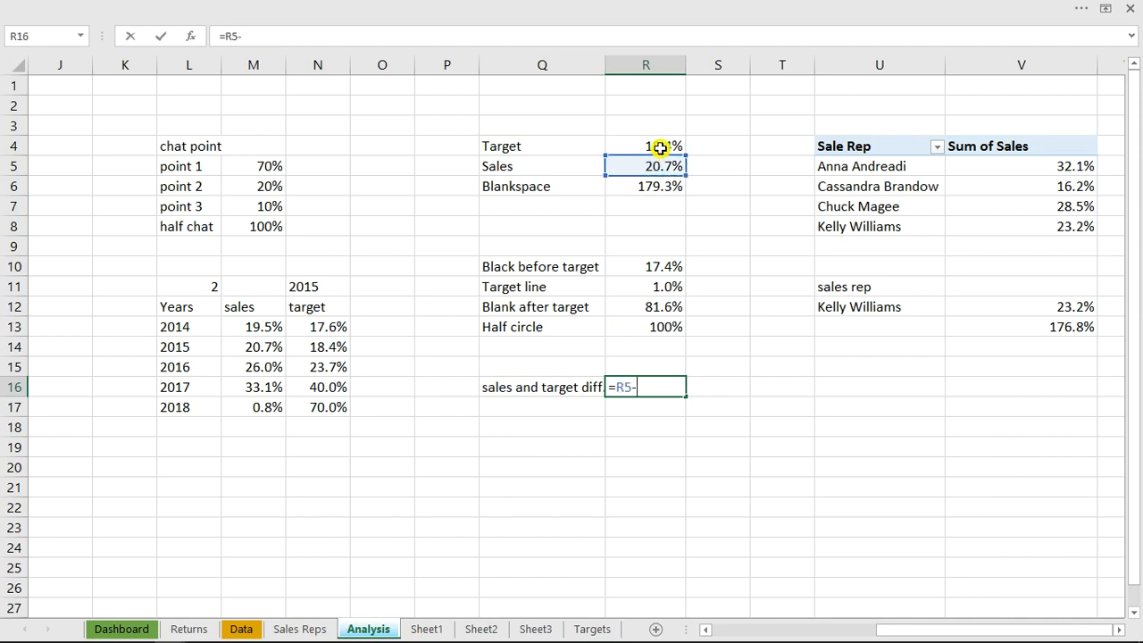
click(660, 147)
key(Return)
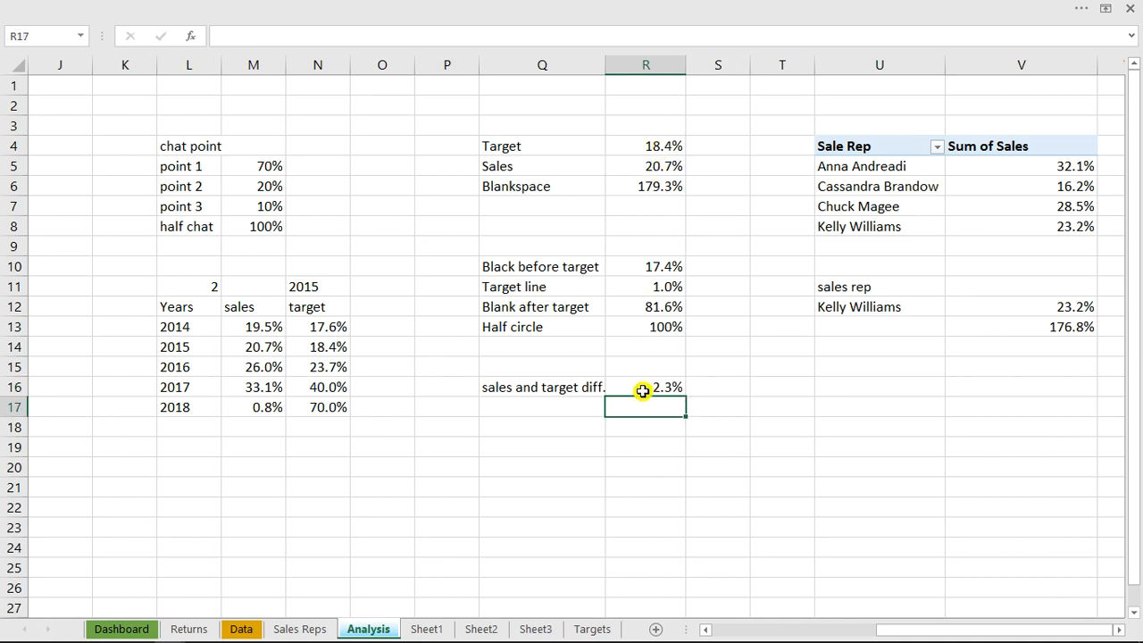
Add the label "status" in cell Q17, below the difference label
click(539, 413)
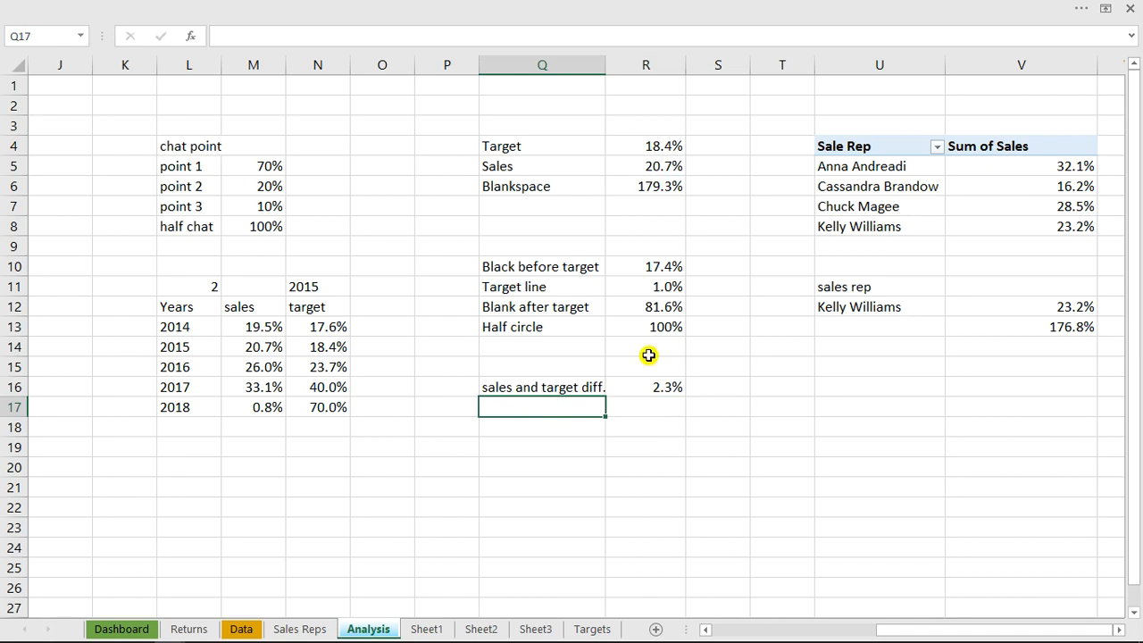
text(status)
click(580, 424)
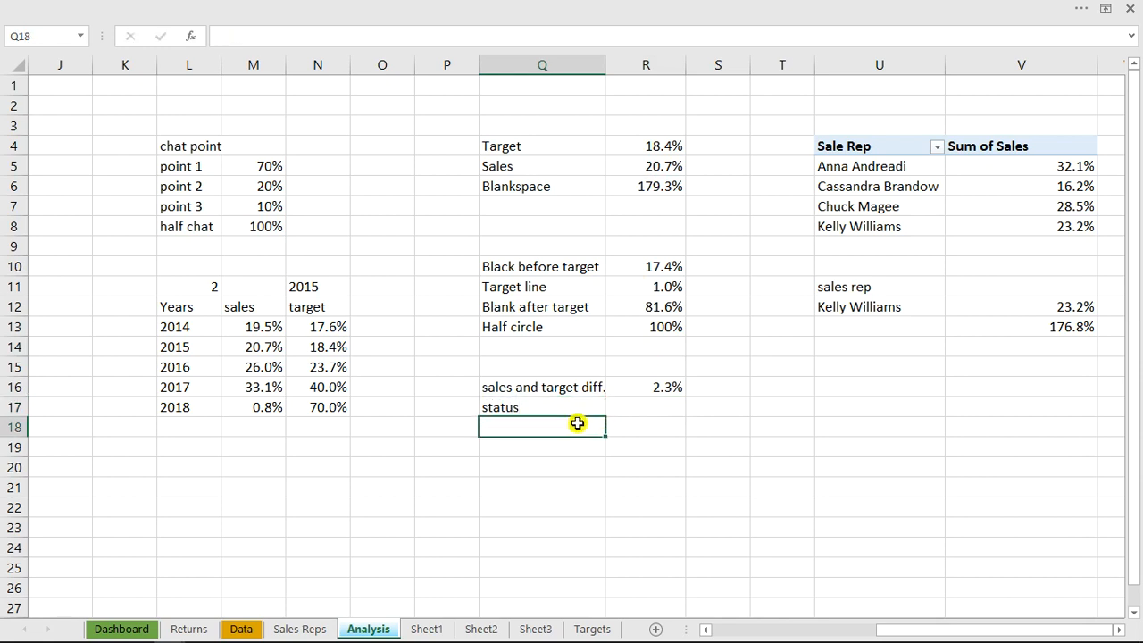
Insert the Downwards Arrow and Upwards Arrow symbols together into cell Q18
click(523, 7)
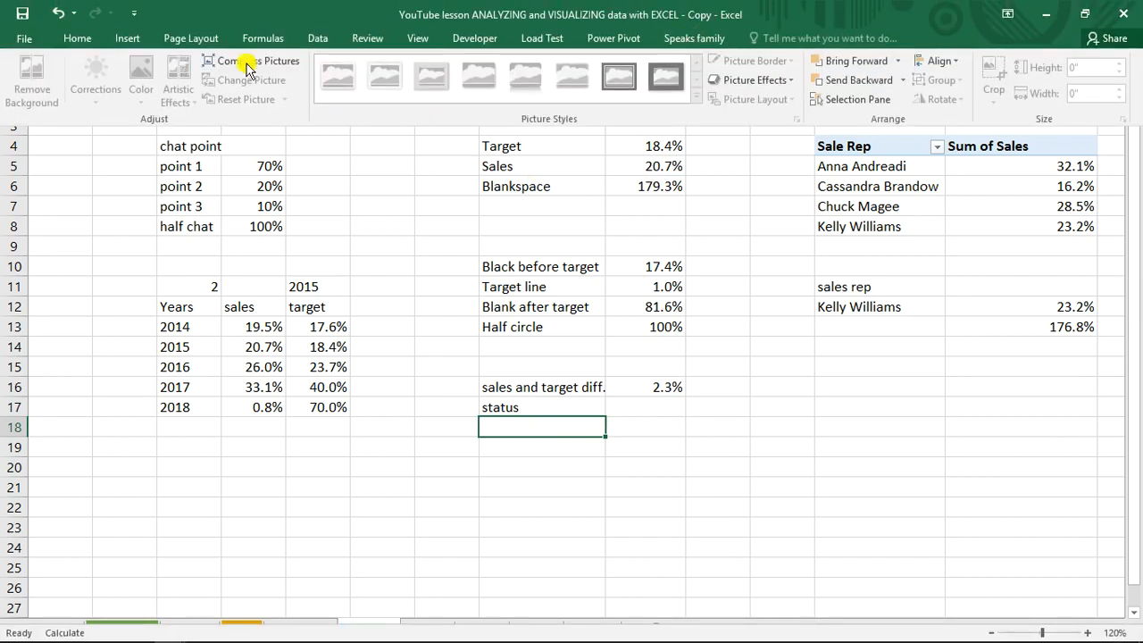
click(125, 40)
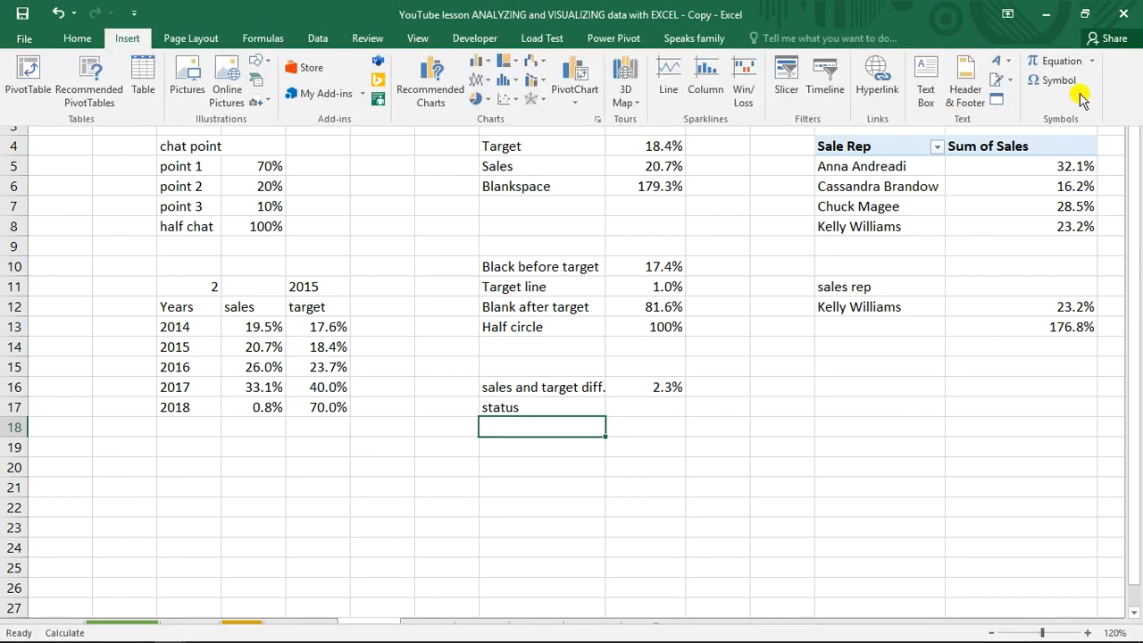
click(1057, 80)
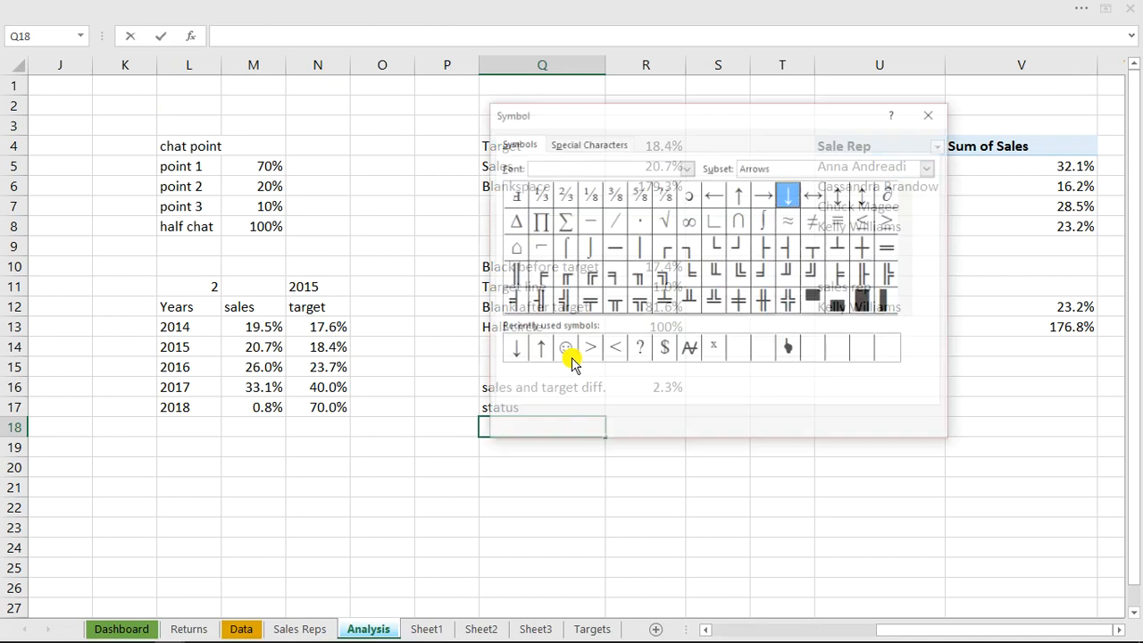
click(515, 357)
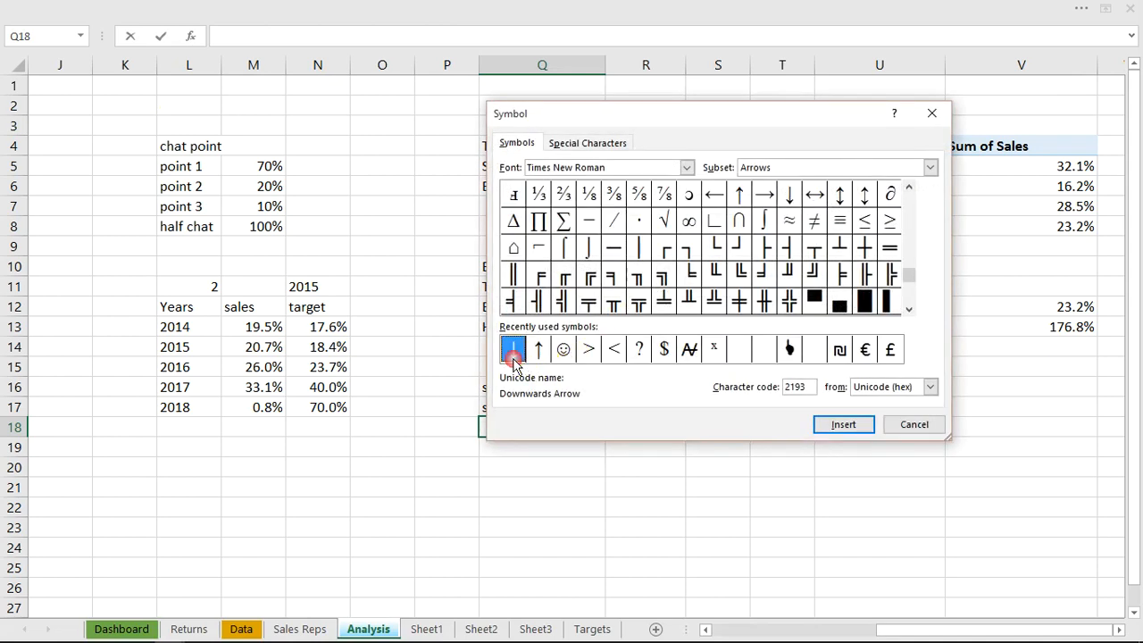
click(843, 425)
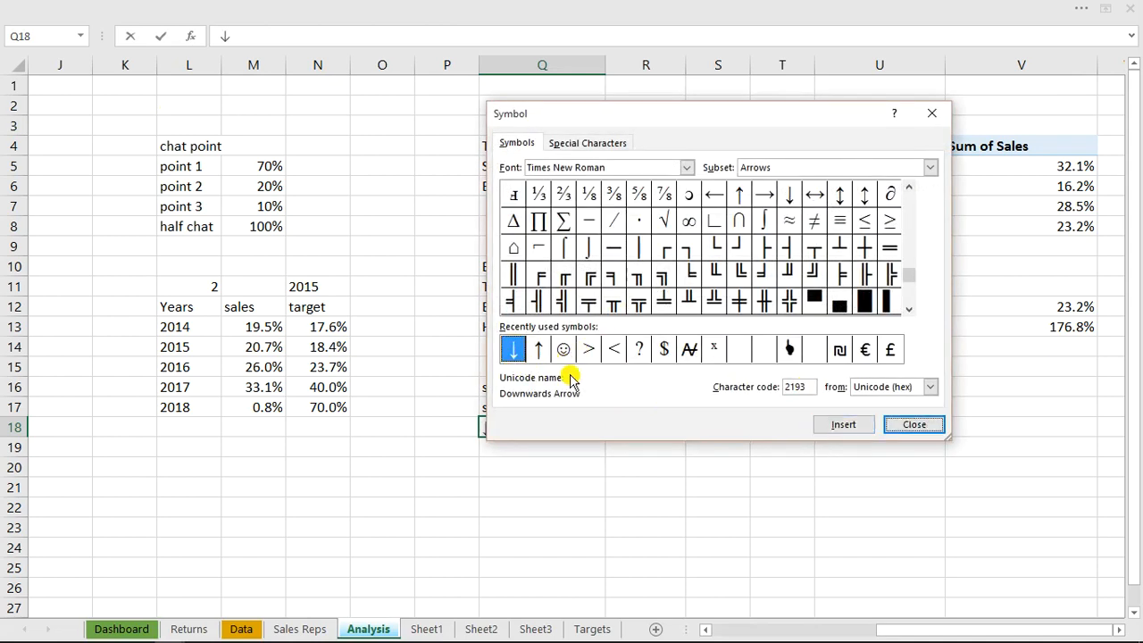
click(538, 349)
click(864, 425)
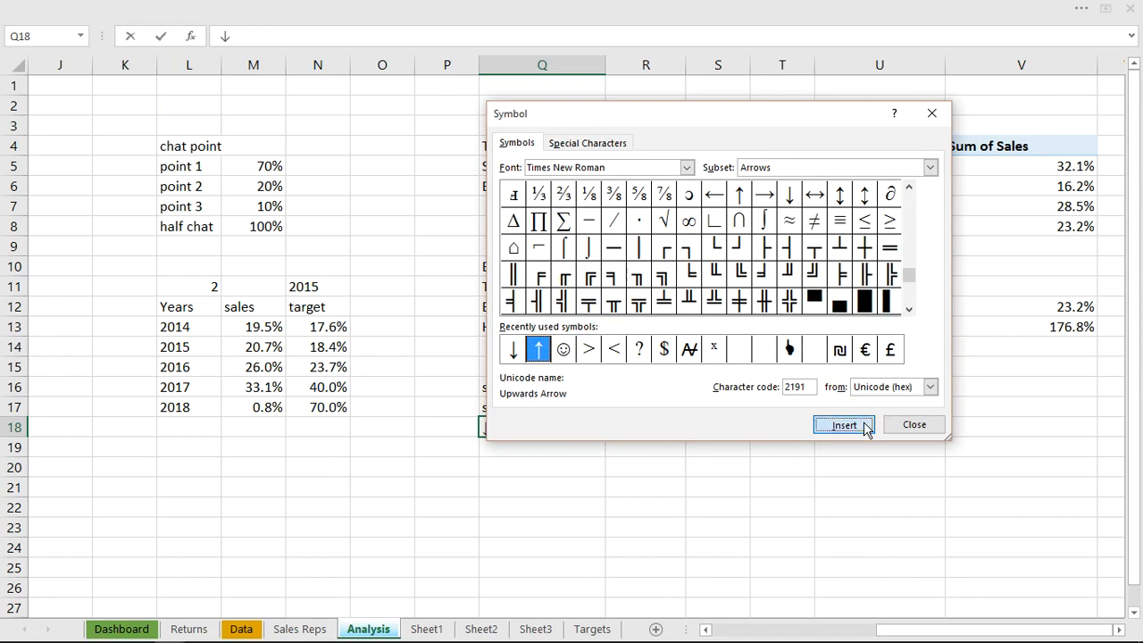
click(911, 425)
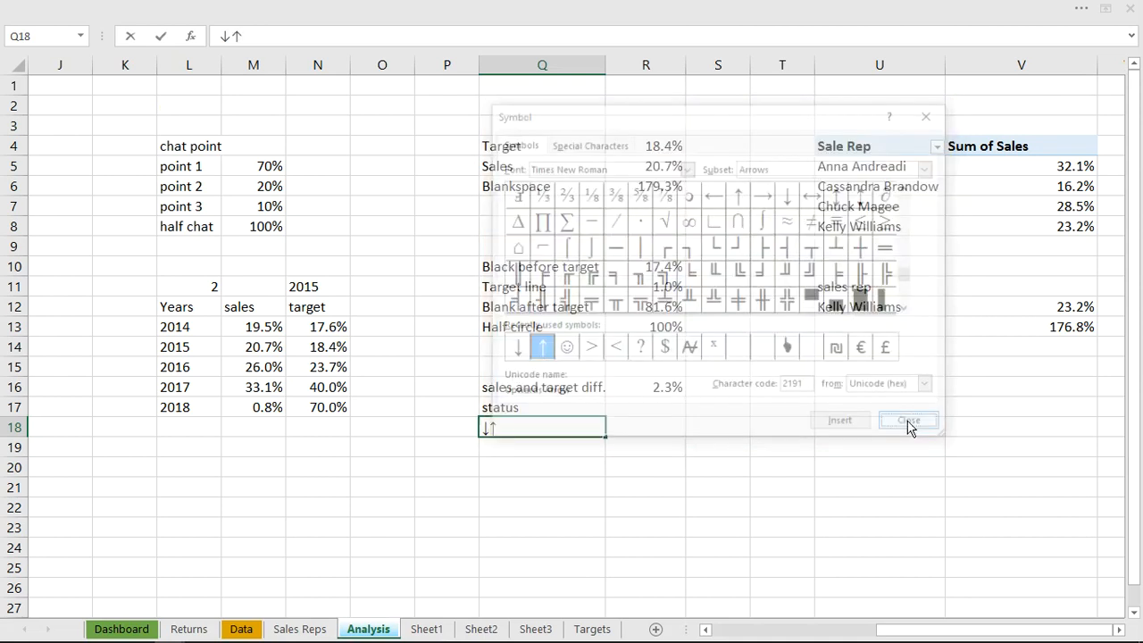
click(677, 430)
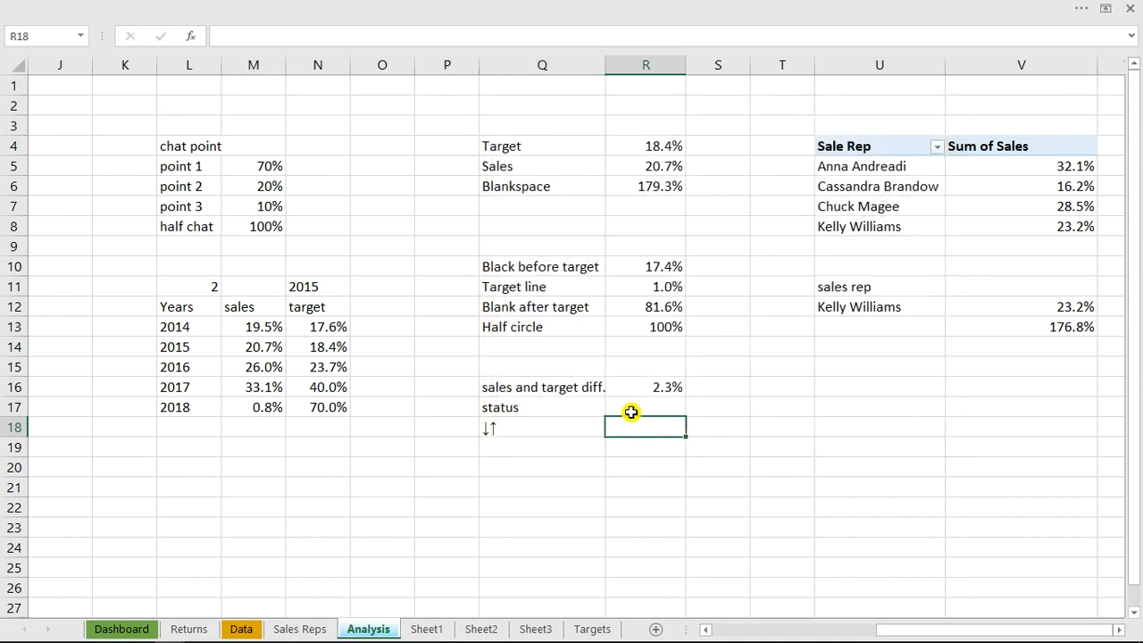
Enter the status formula =IF(R4>R5,"down","up") in cell R17
click(649, 407)
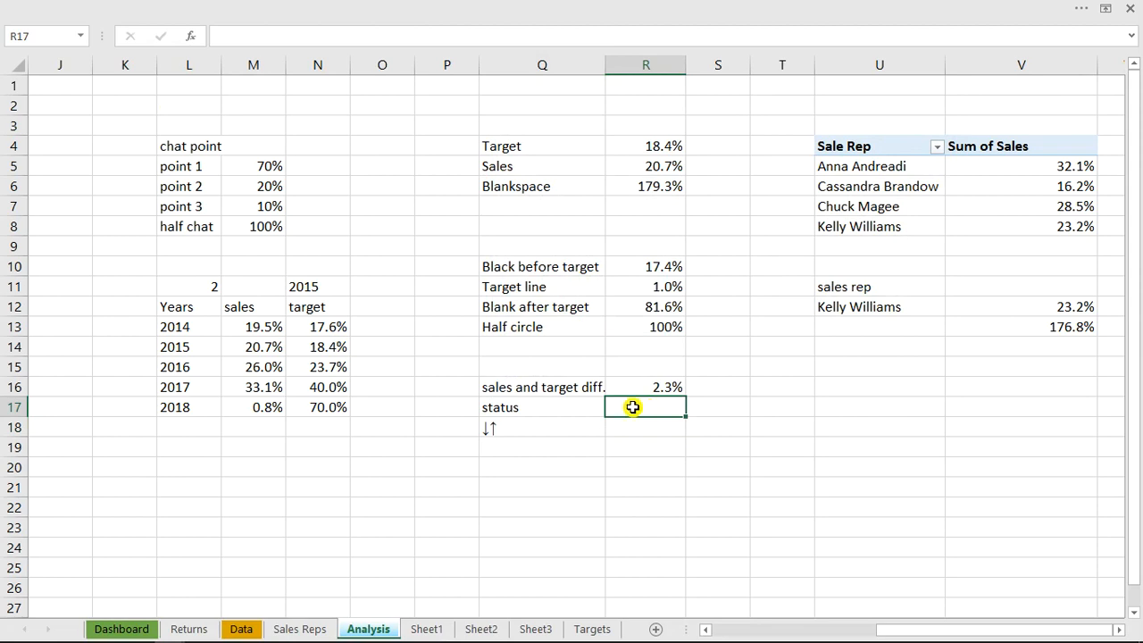
text(=if)
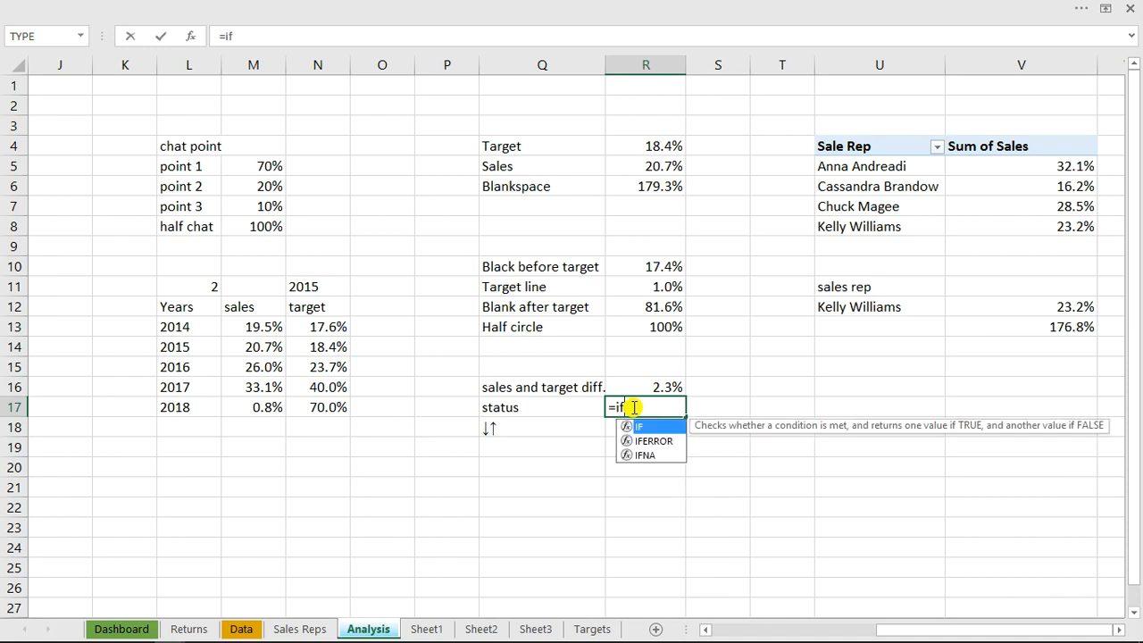
key(Tab)
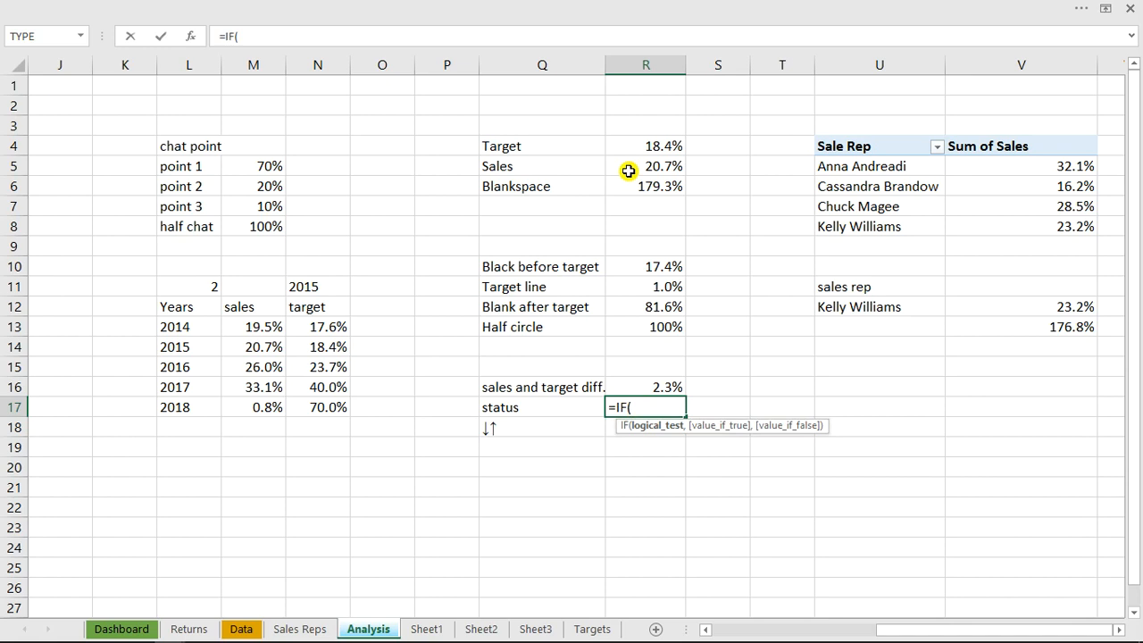
click(657, 148)
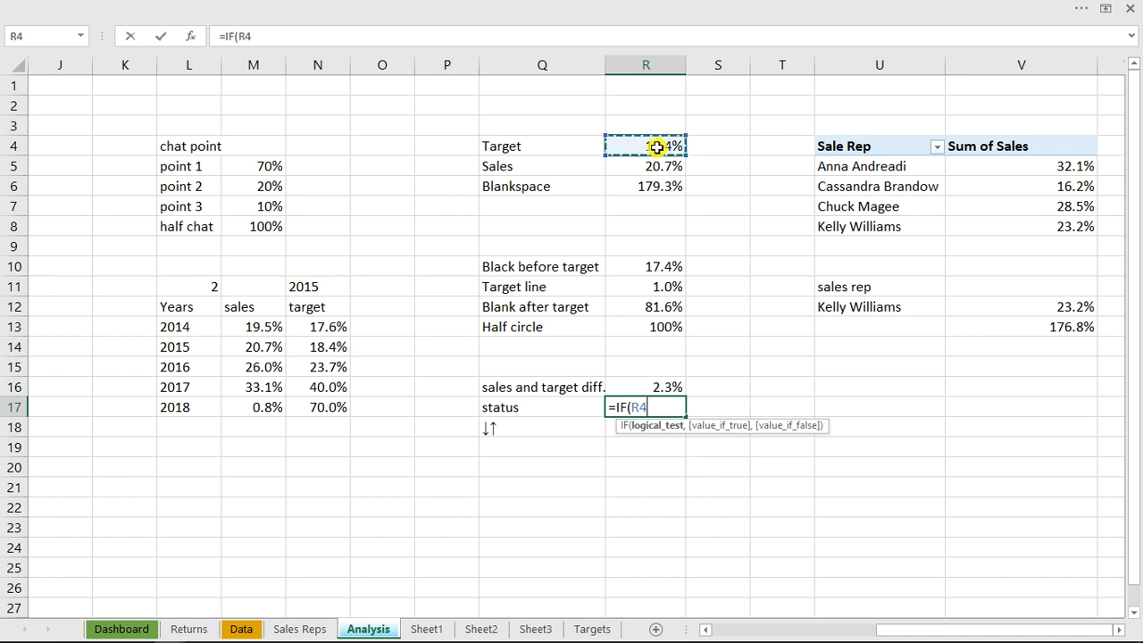
text(>)
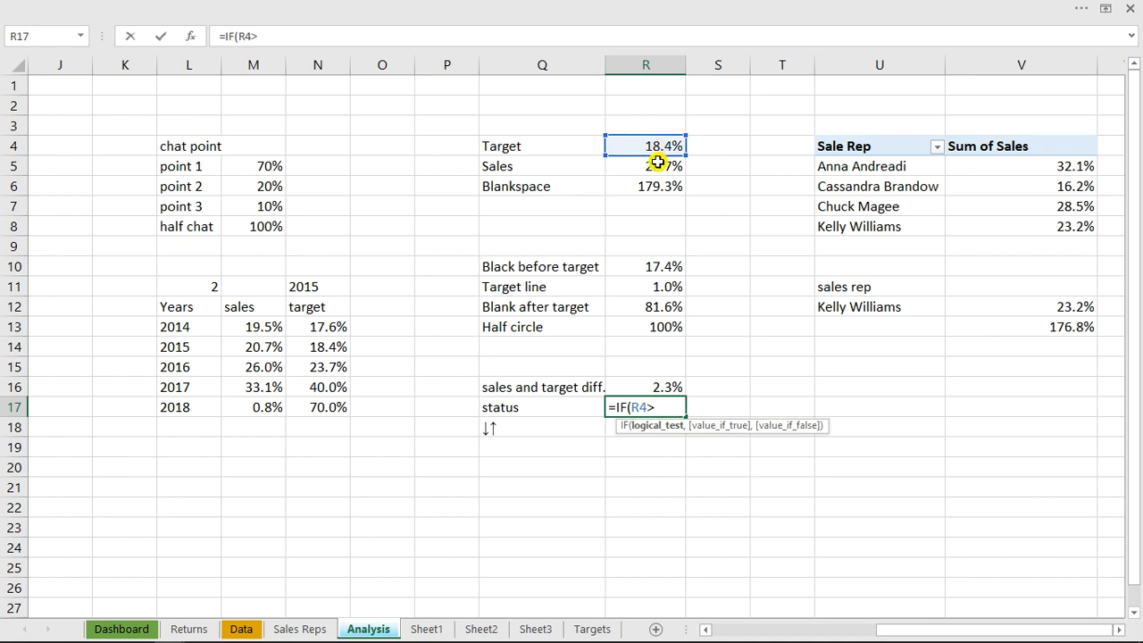
click(658, 165)
text(,)
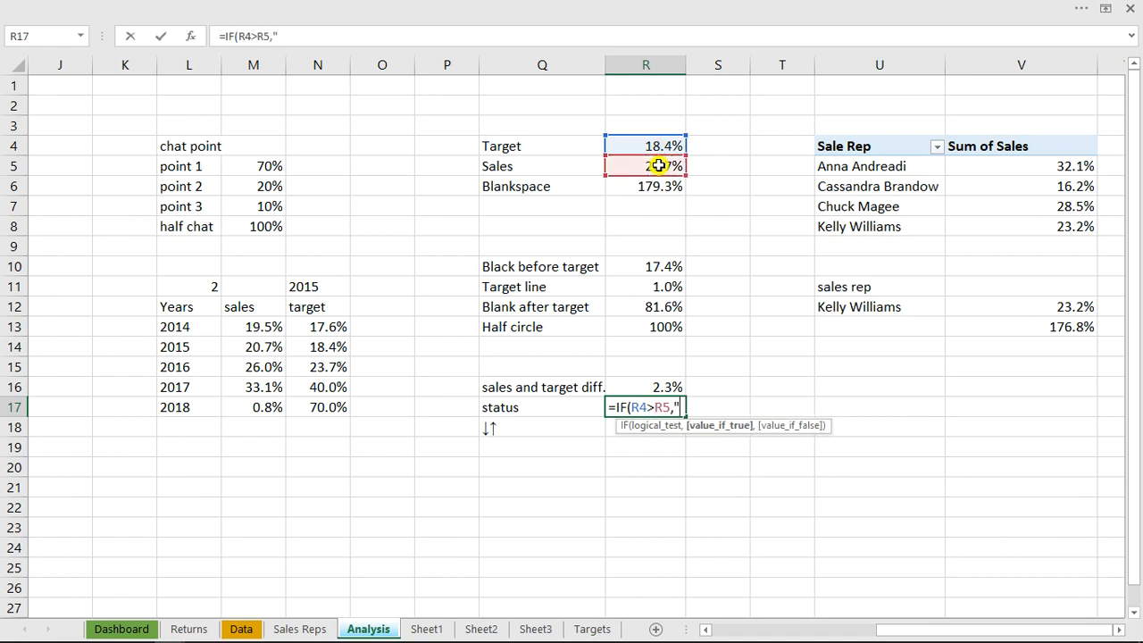
text("down",uup)
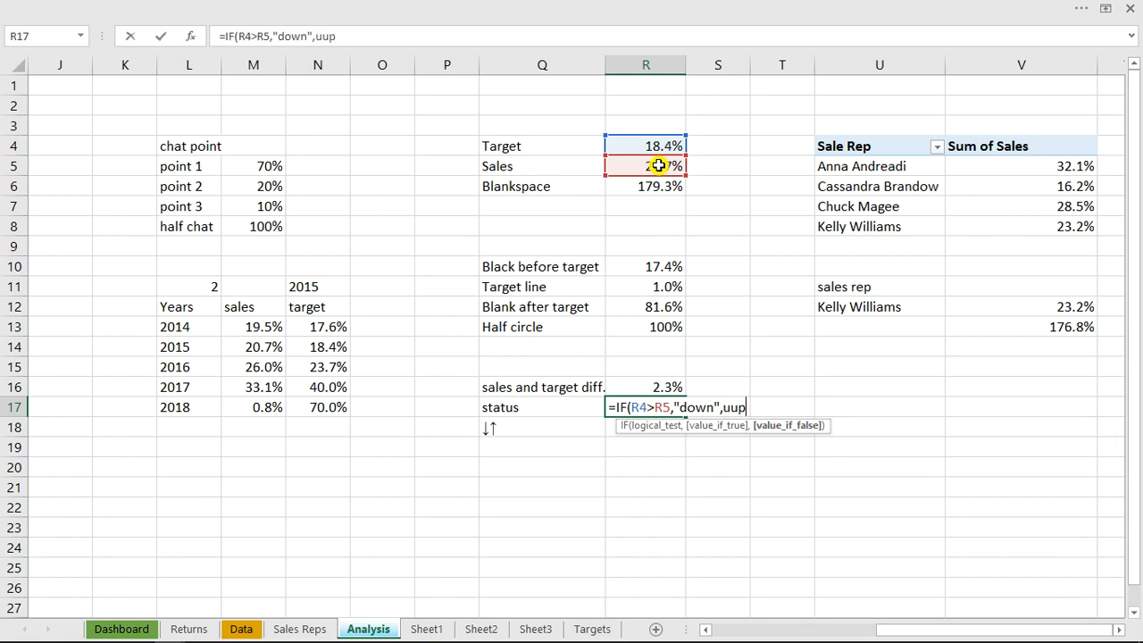
key(BackSpace)
key(BackSpace)
key(BackSpace)
key(Return)
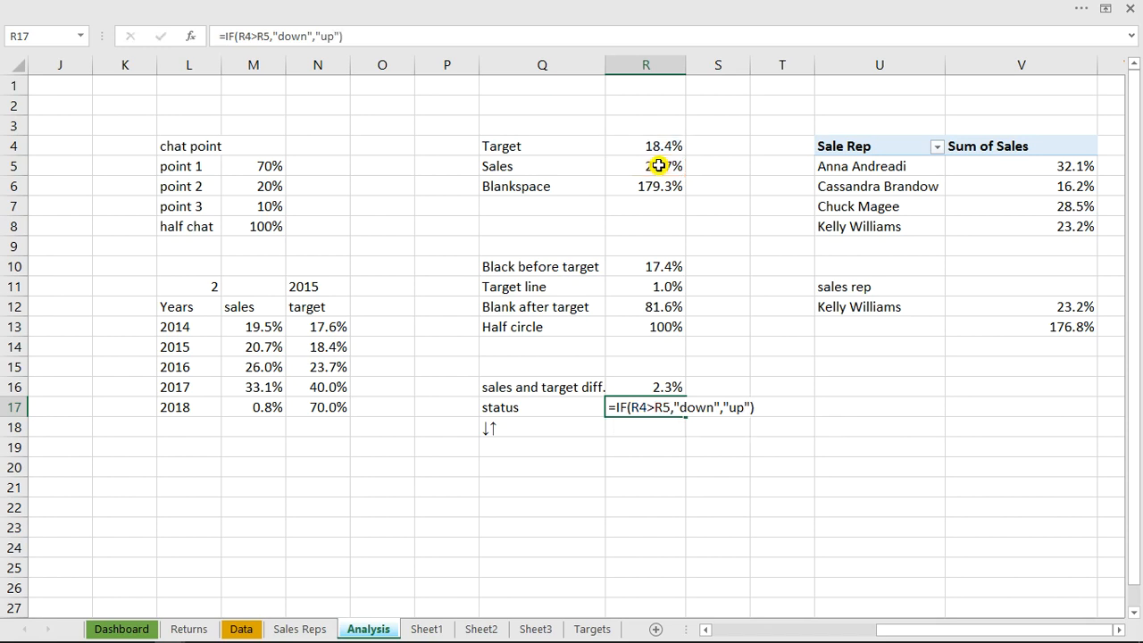
click(625, 407)
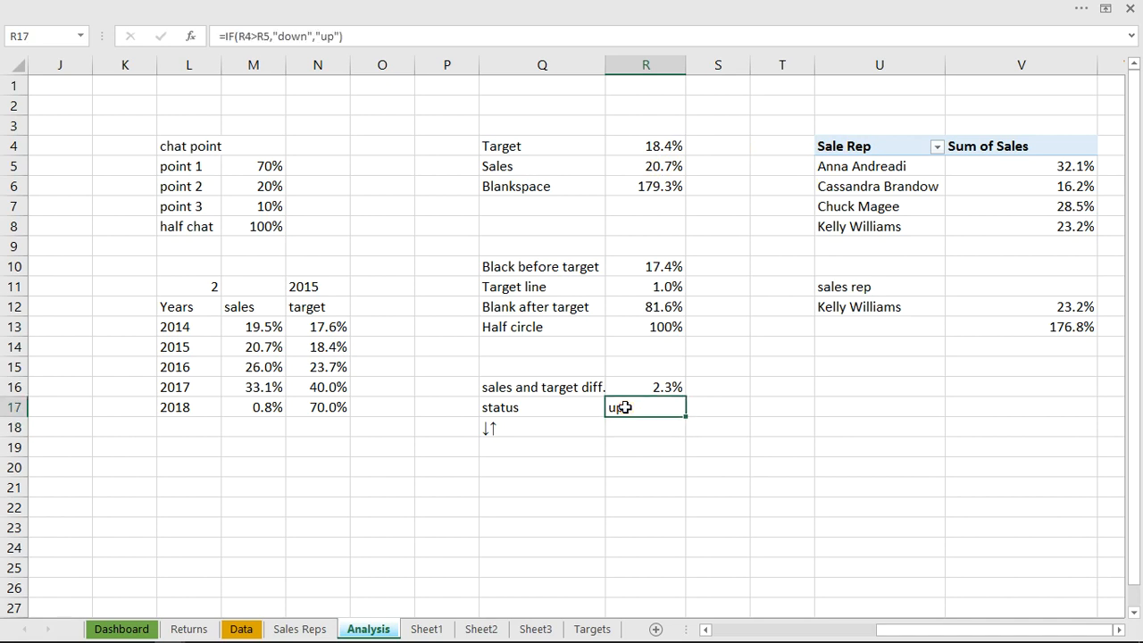
Copy the down arrow from Q18 into the R17 formula so its true result reads "down ↓"
double_click(500, 428)
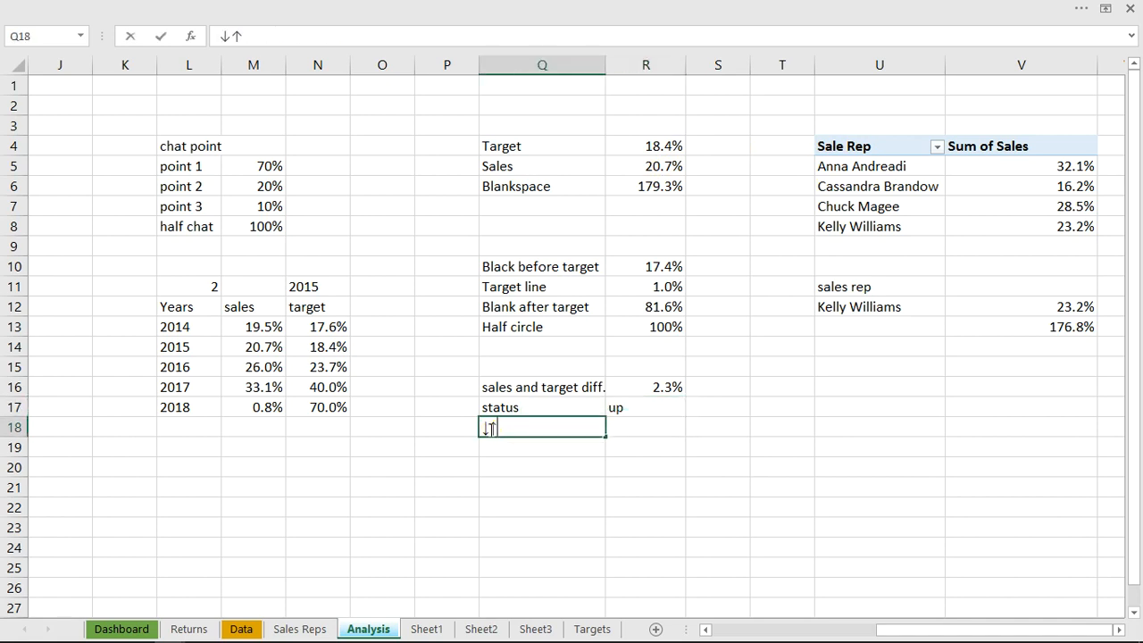
key(ctrl+c)
click(649, 413)
double_click(656, 407)
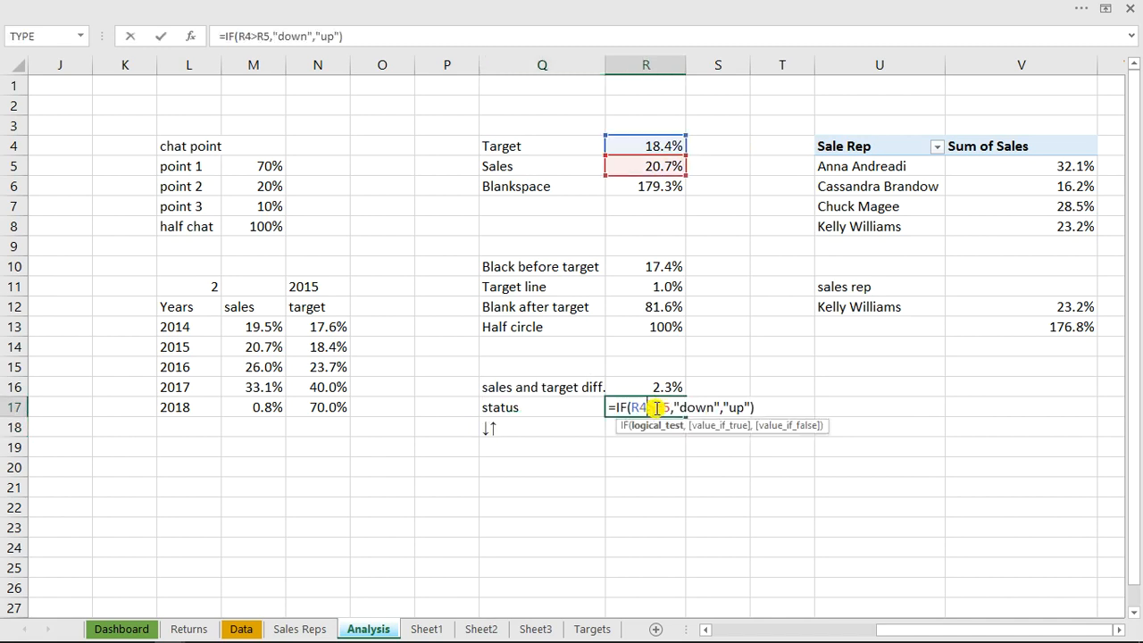
click(714, 406)
key(ctrl+v)
Copy the up arrow from Q18 into the R17 formula so its false result reads "up ↑"
click(518, 426)
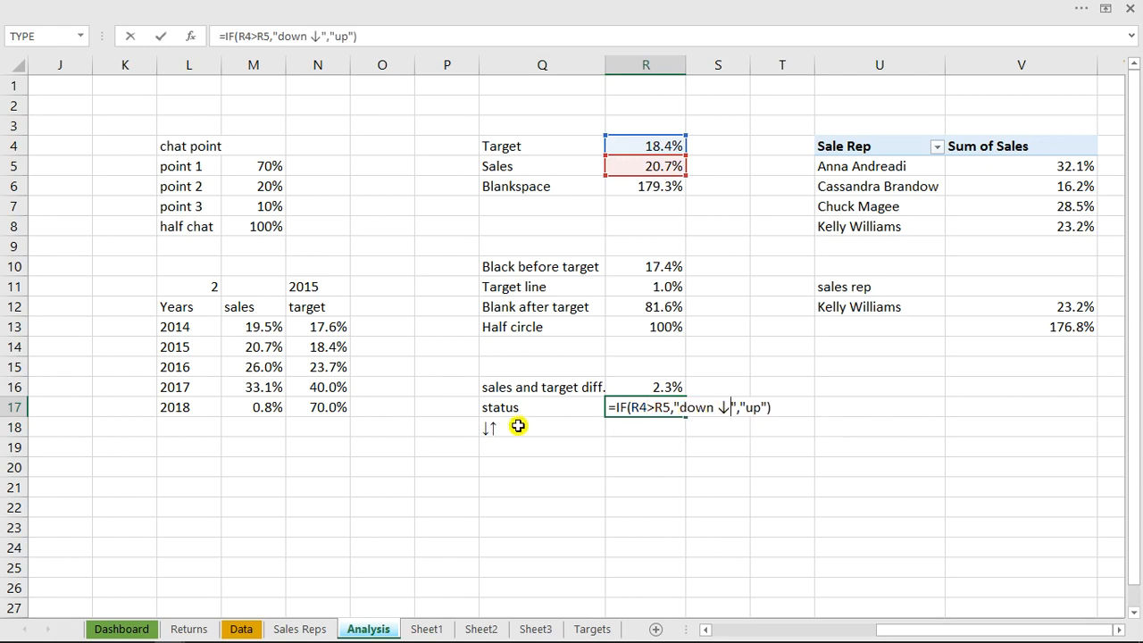
double_click(517, 426)
drag(511, 426, 493, 427)
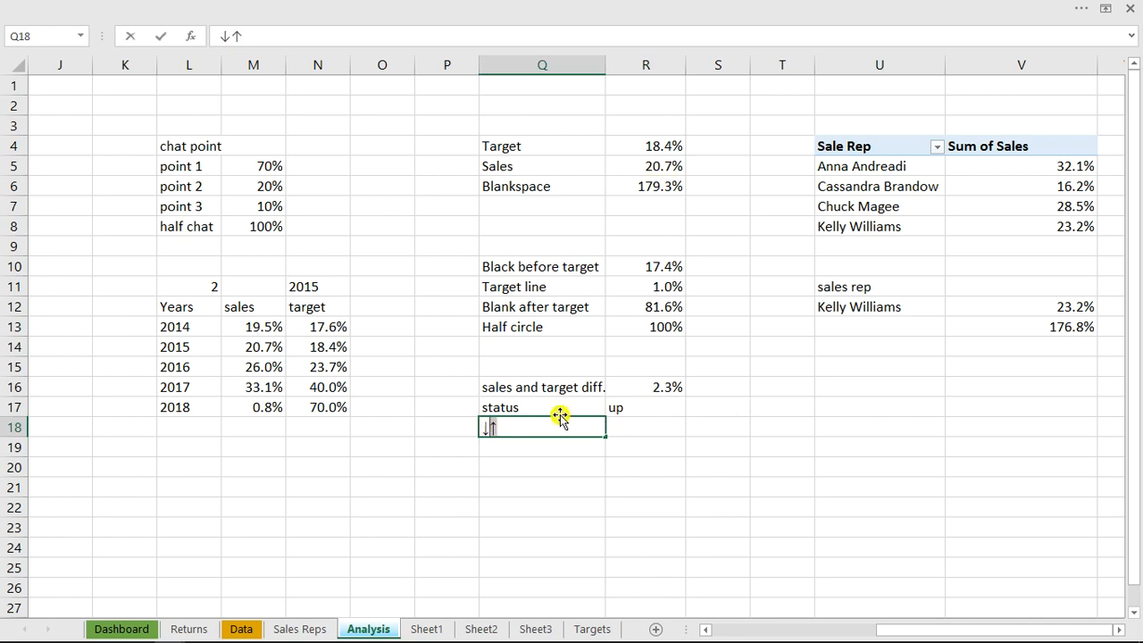
click(643, 403)
double_click(643, 404)
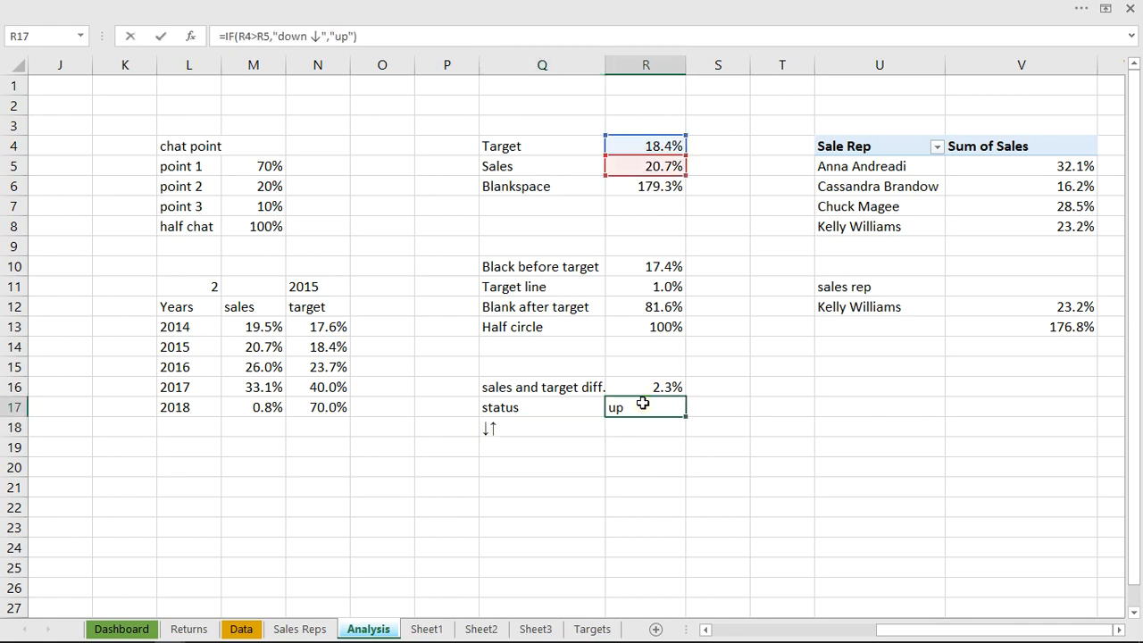
double_click(643, 404)
click(759, 407)
key(ctrl+v)
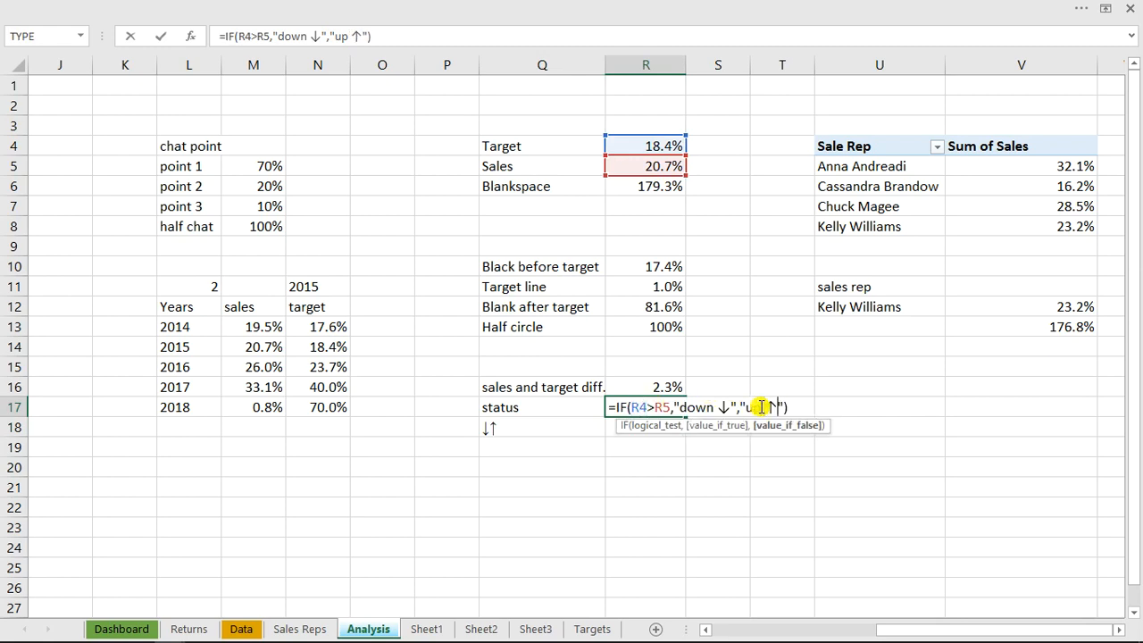
key(Return)
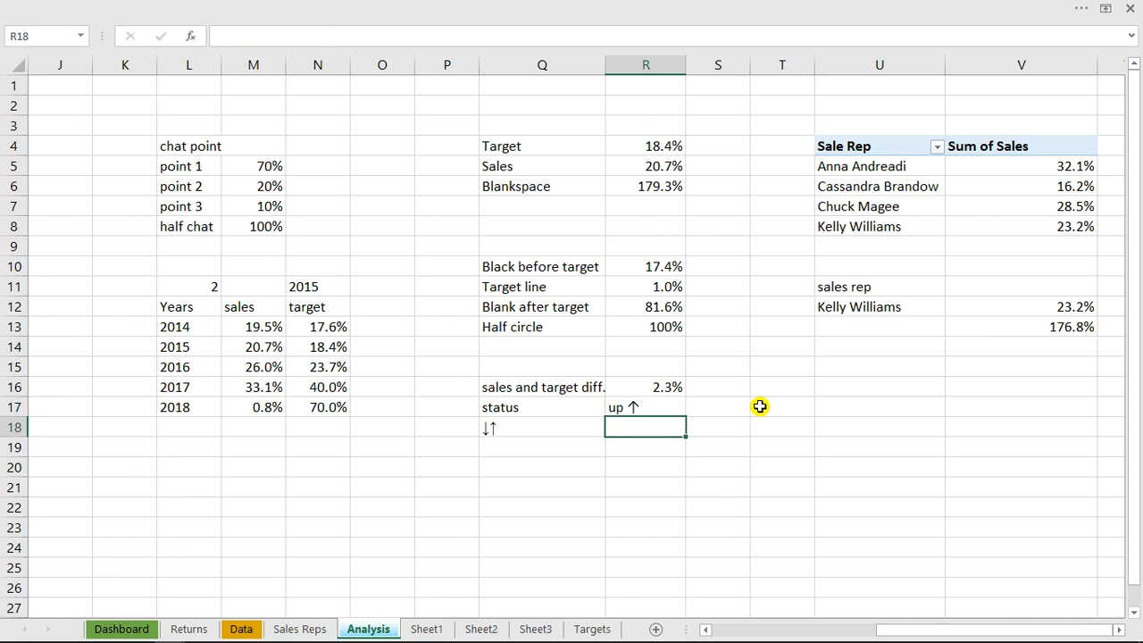
Change the font color of the status formula cell R17 to the darker orange theme color
click(651, 405)
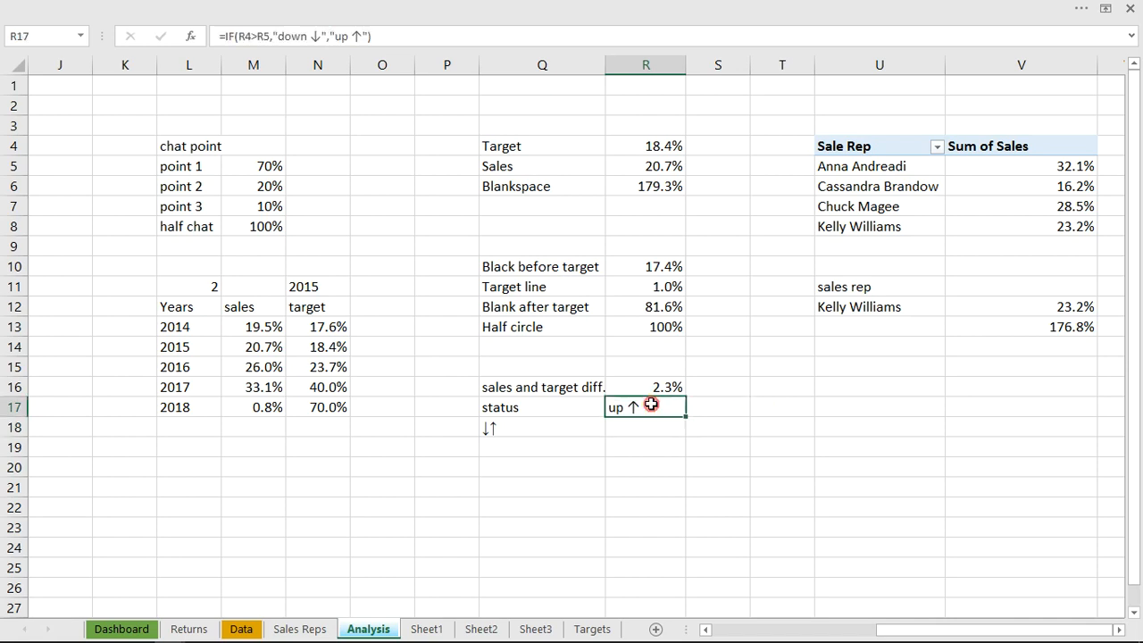
click(351, 7)
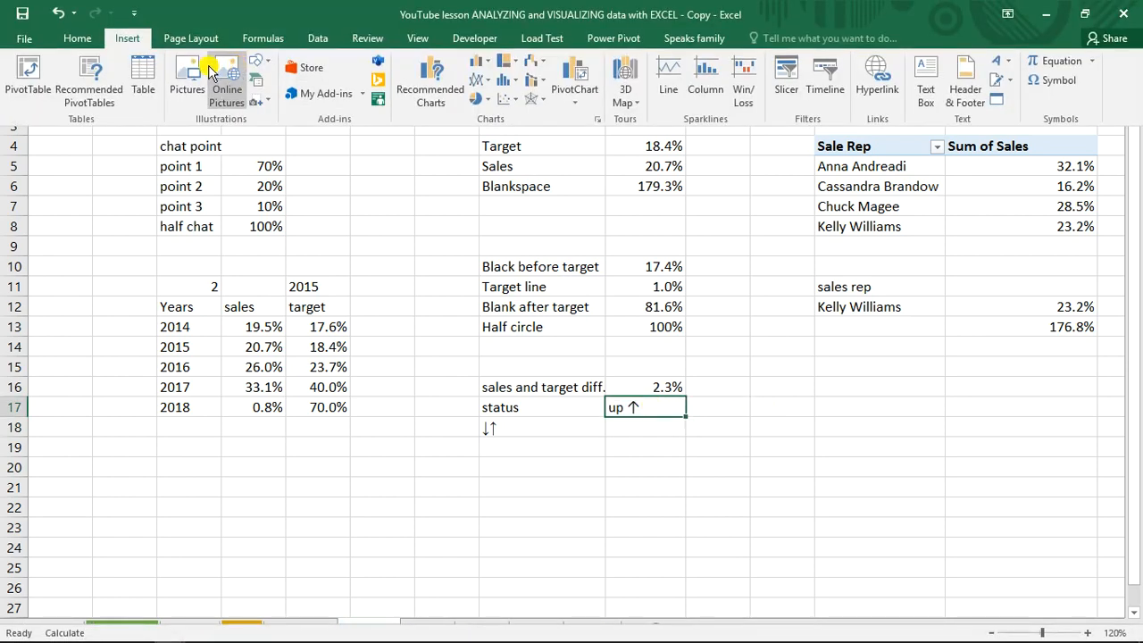
click(77, 39)
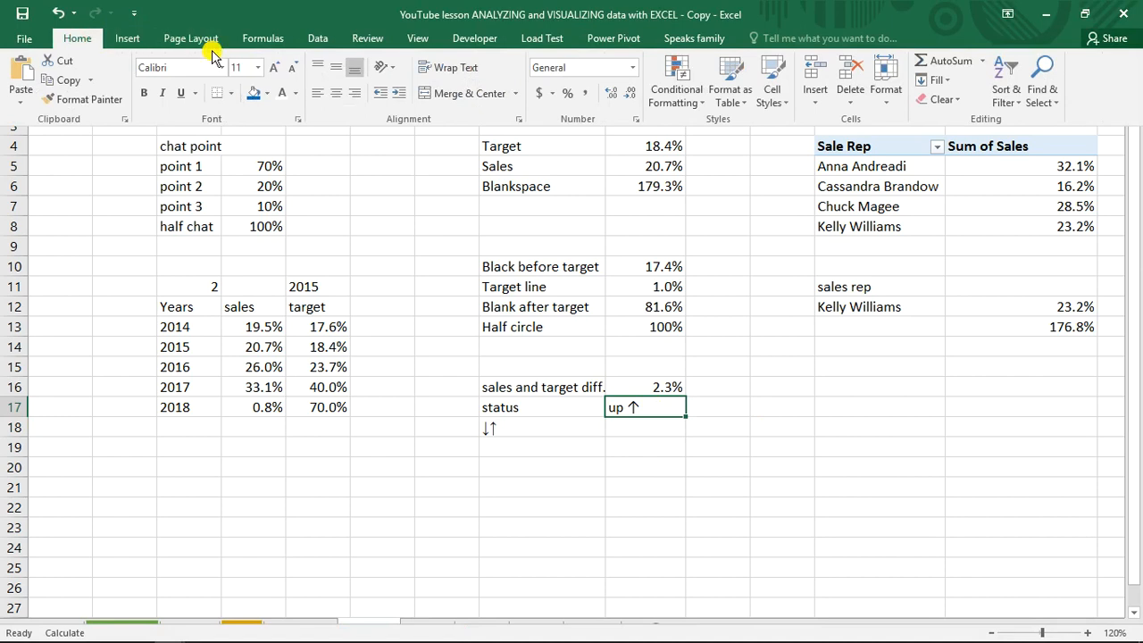
click(294, 94)
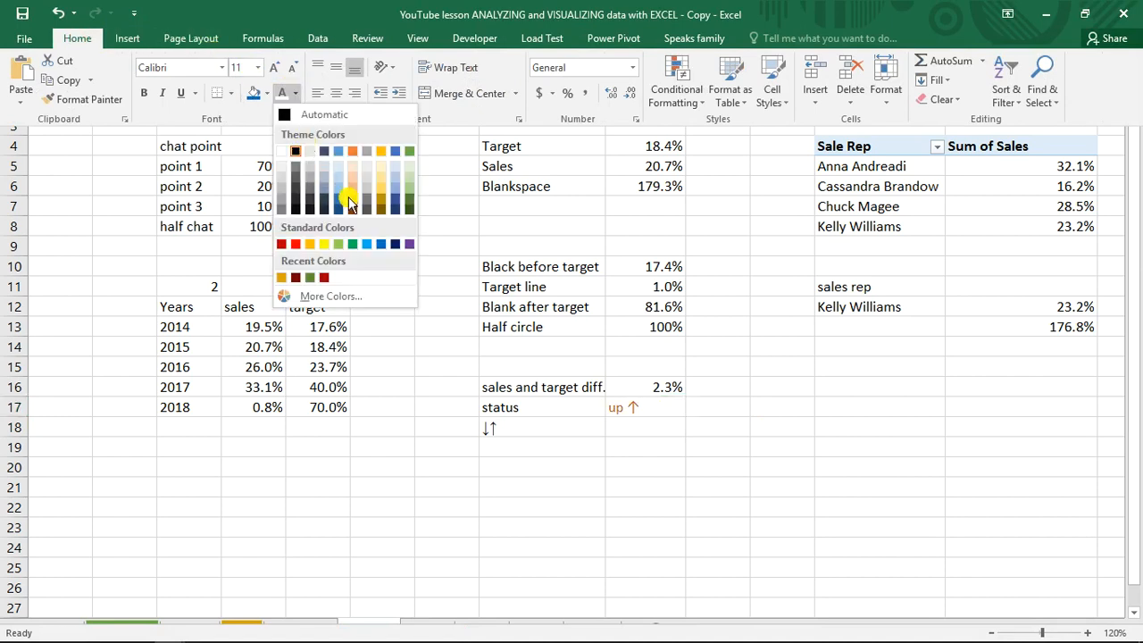
click(351, 198)
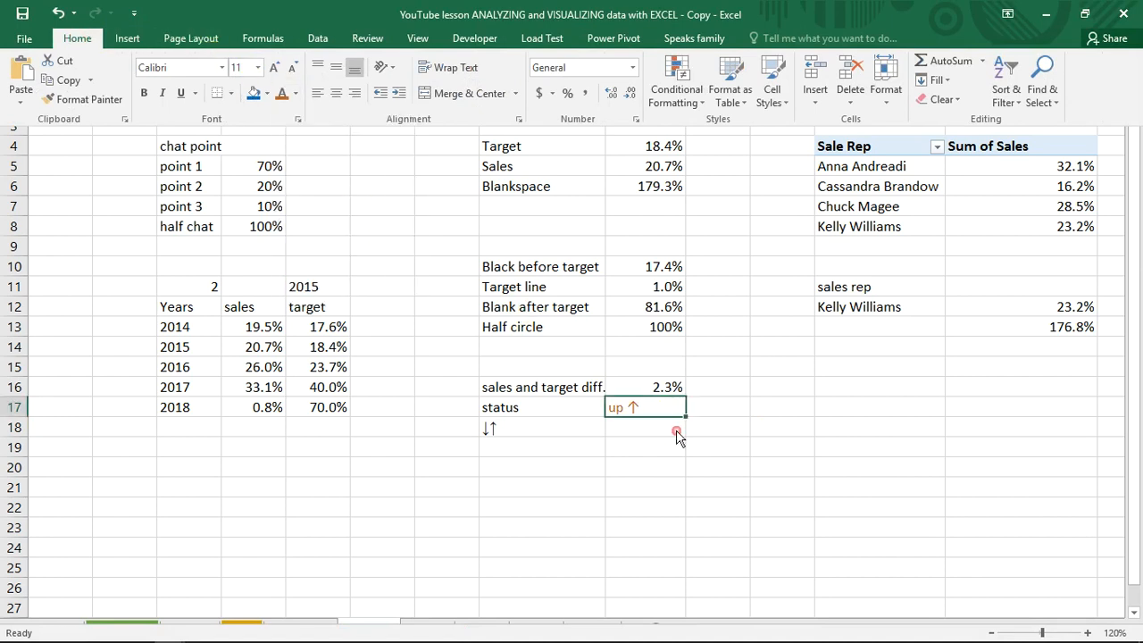
click(676, 430)
click(638, 435)
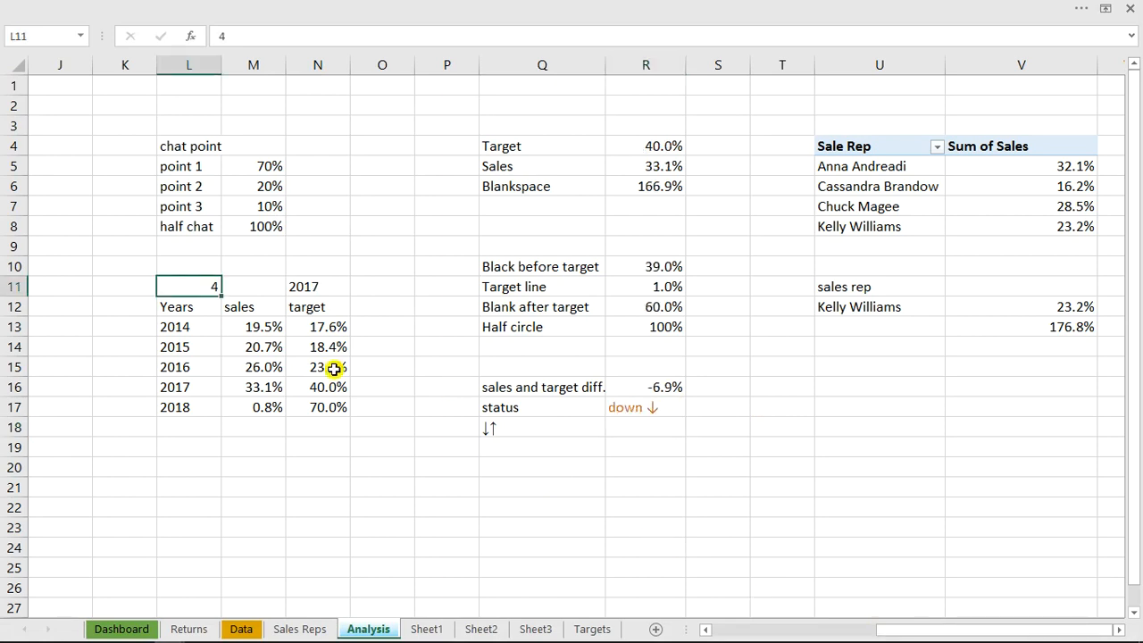
Test the status formula by changing the year index in L11 to 1 and back to 4
text(1)
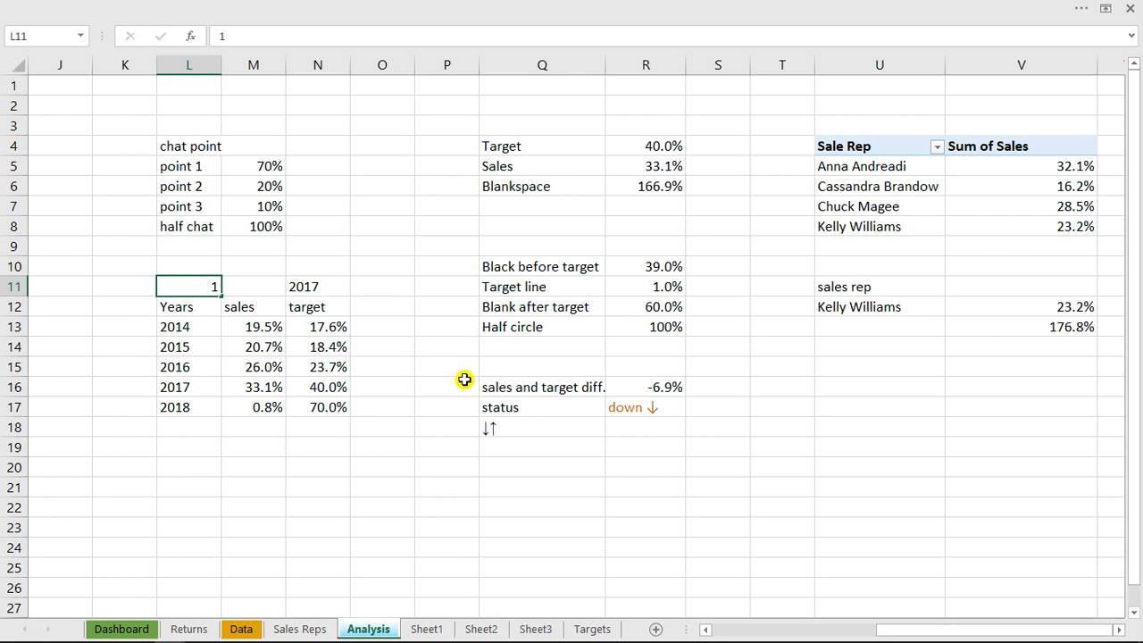
key(Return)
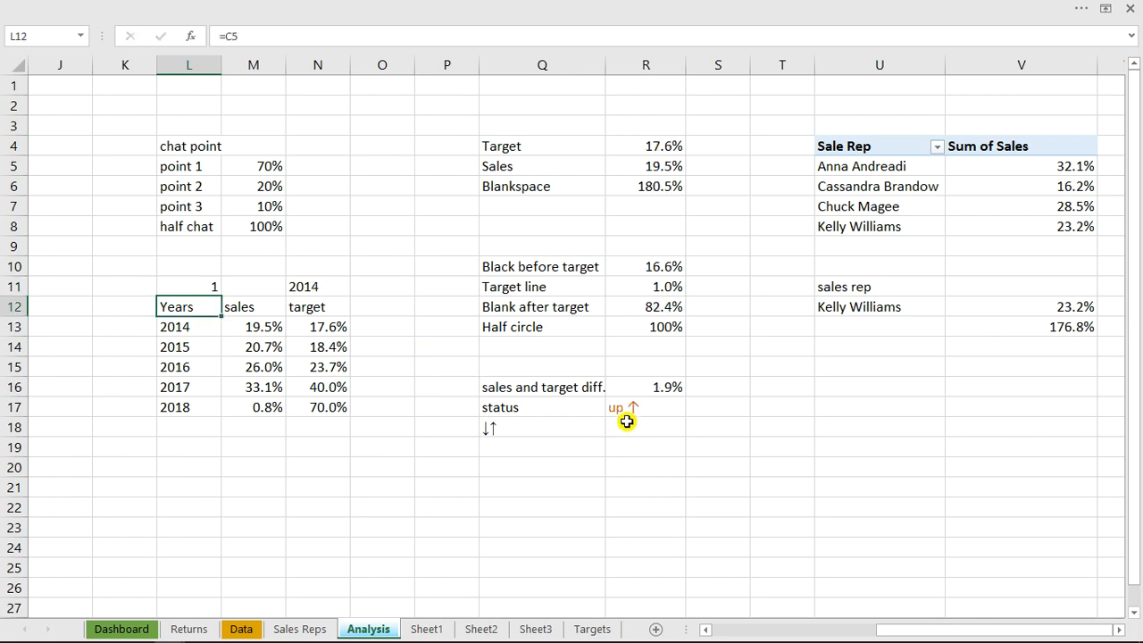
click(194, 288)
text(4)
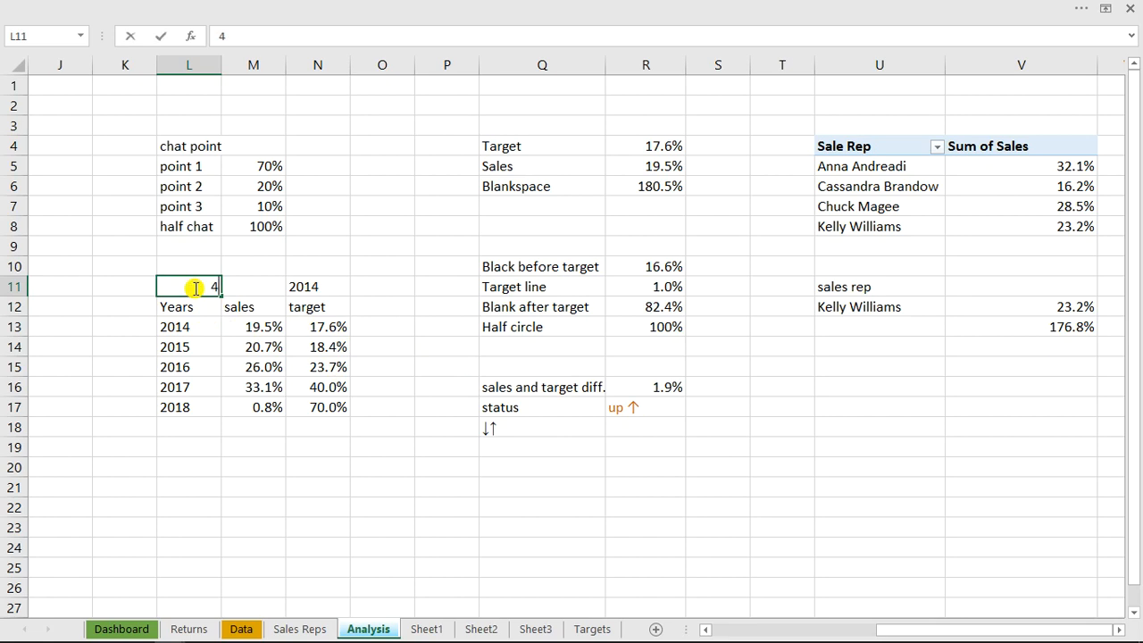
key(Return)
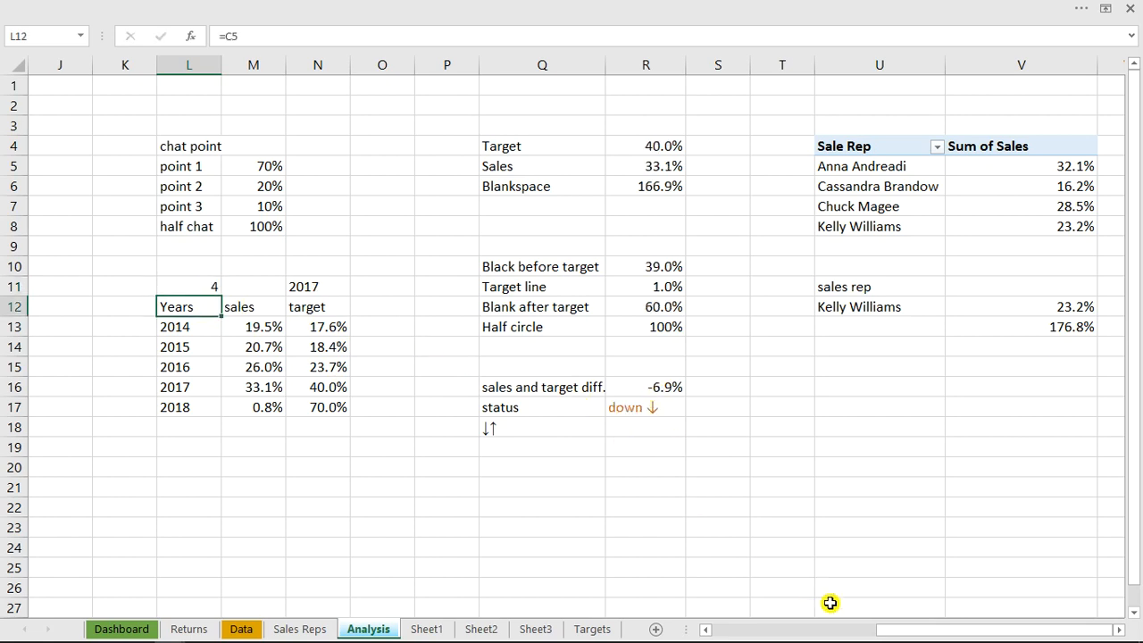
Select the second sales rep in the Dashboard's manager list and return to the status cells on the Analysis sheet
drag(899, 629, 755, 629)
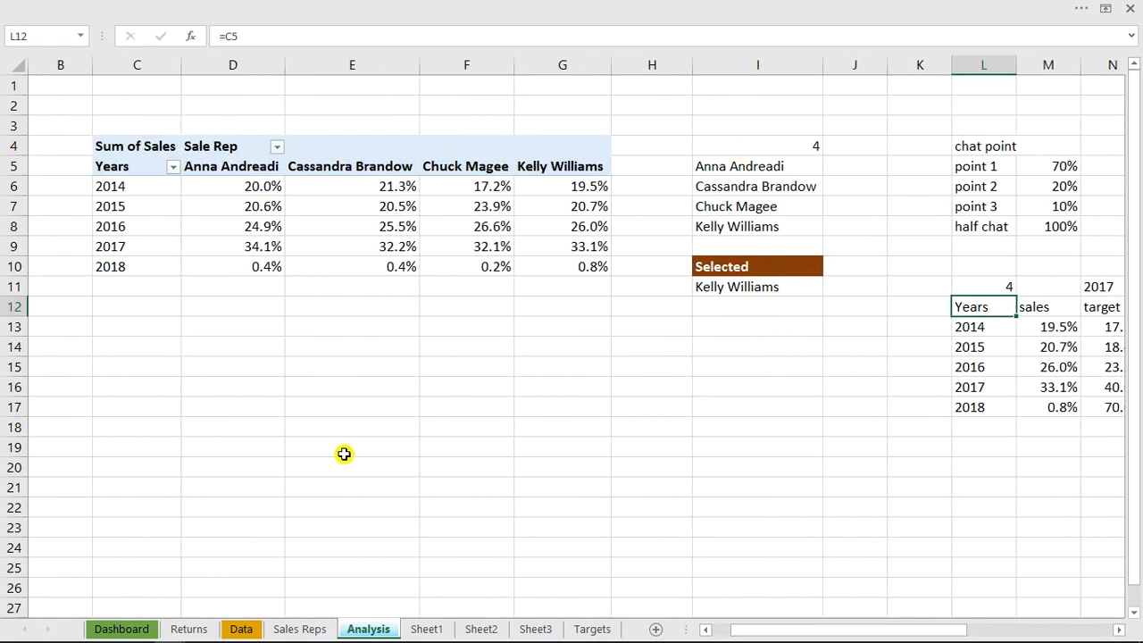
click(122, 629)
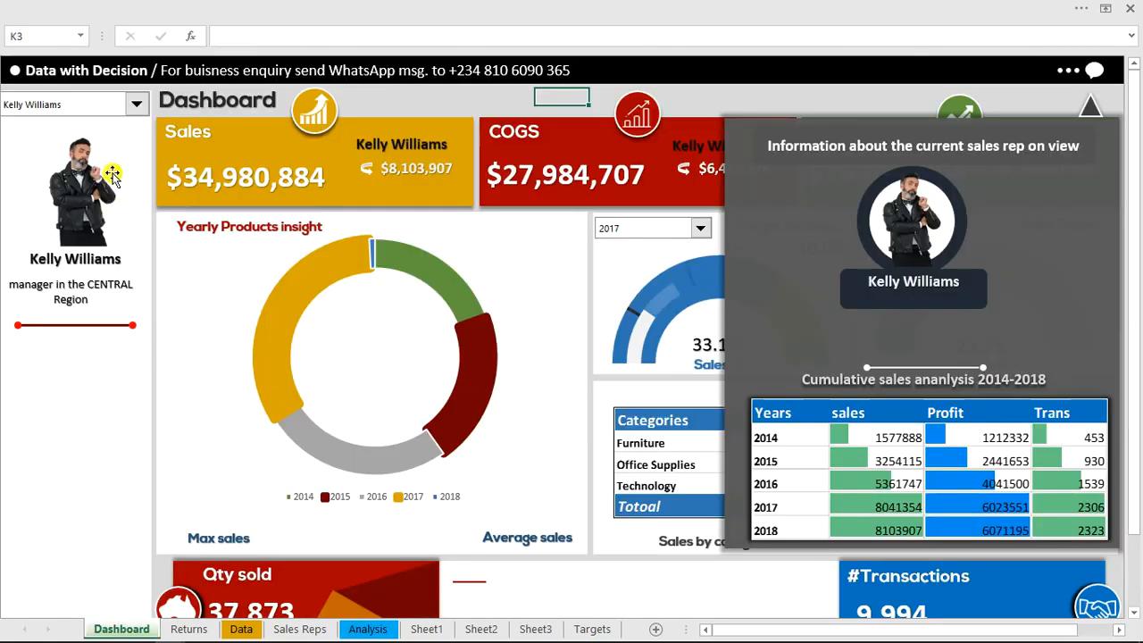
click(137, 105)
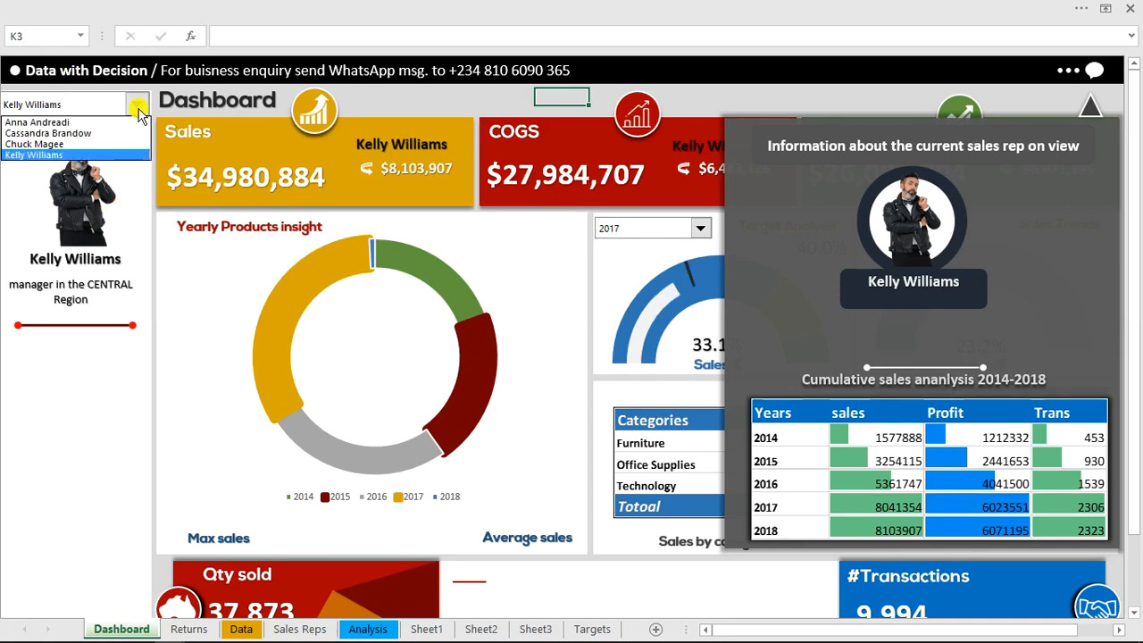
click(98, 134)
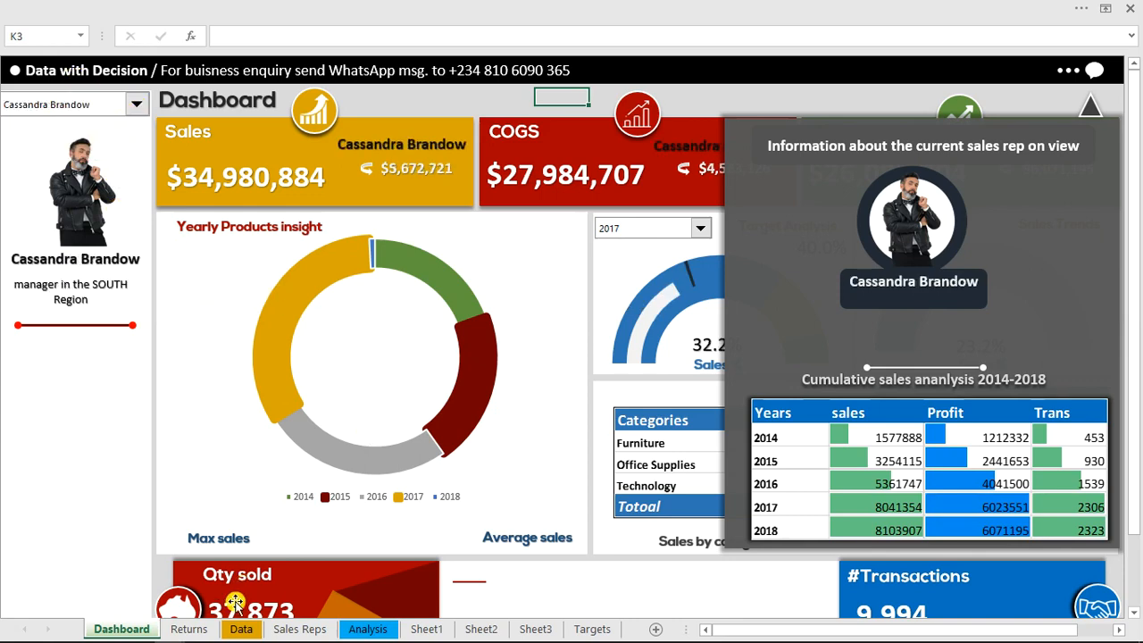
click(368, 629)
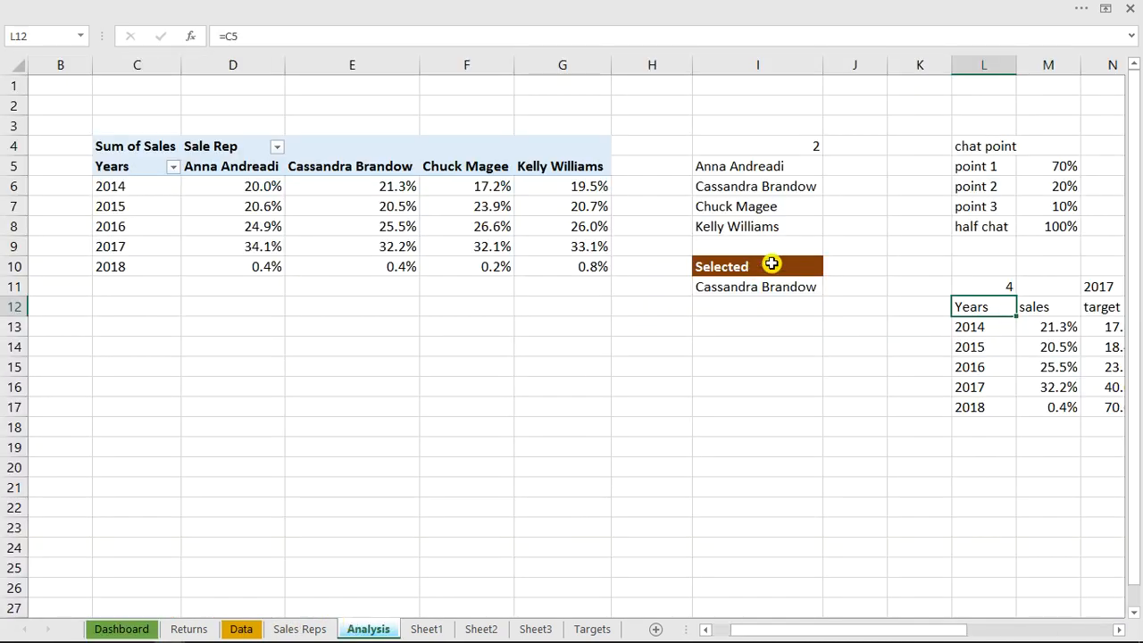
drag(808, 630, 964, 614)
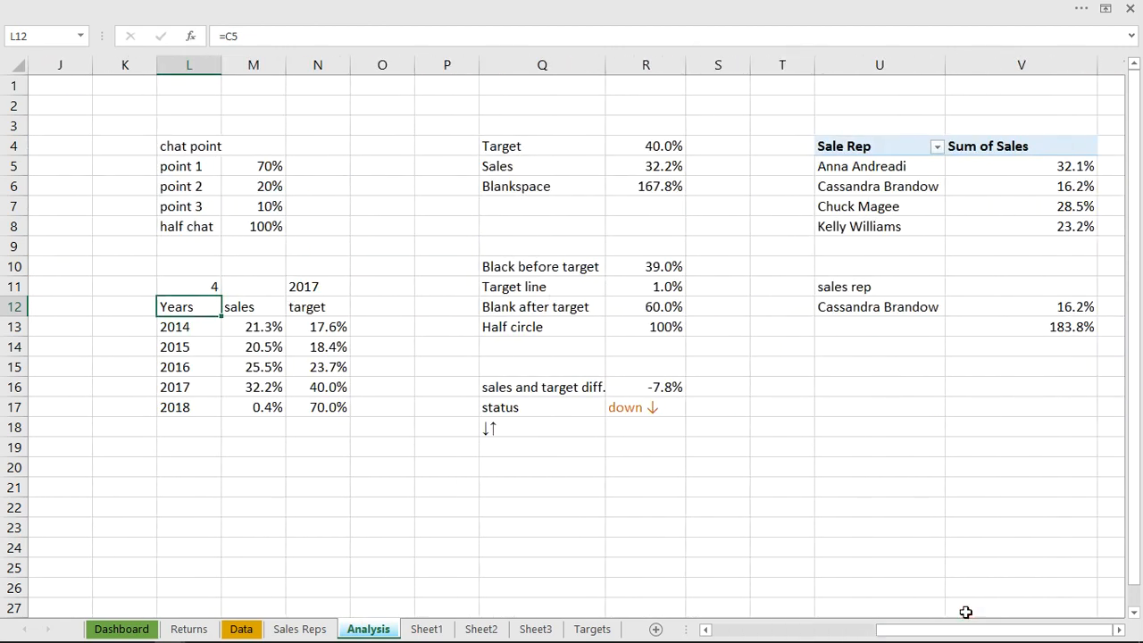
Clear the selected-year cell N11 and re-enter its formula as =INDEX(L13:L17,L11)
click(303, 289)
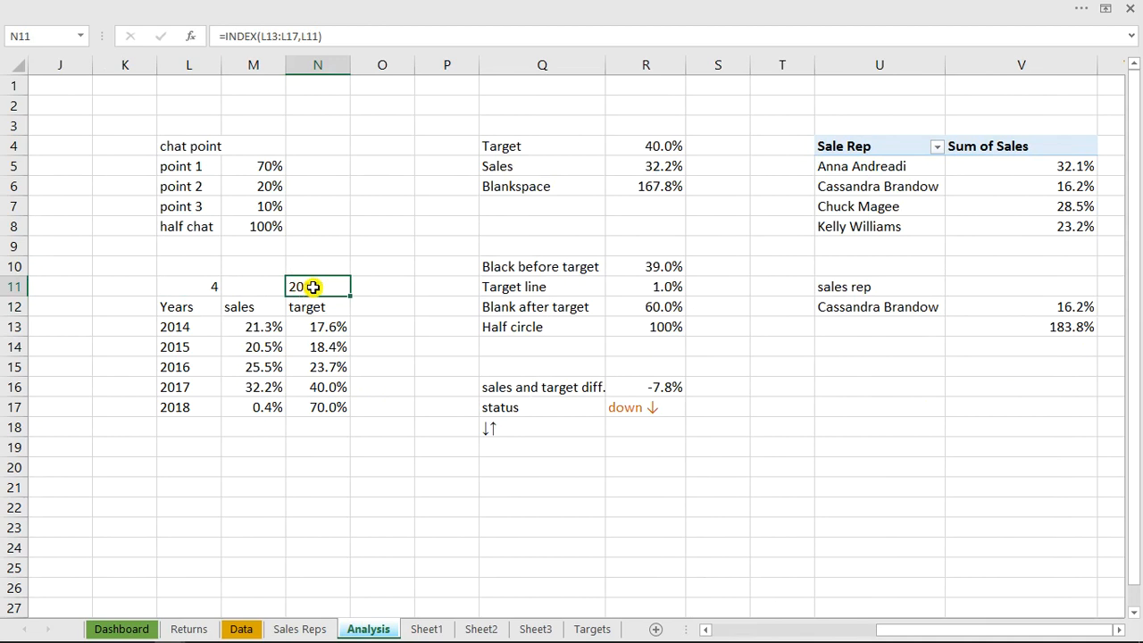
key(Delete)
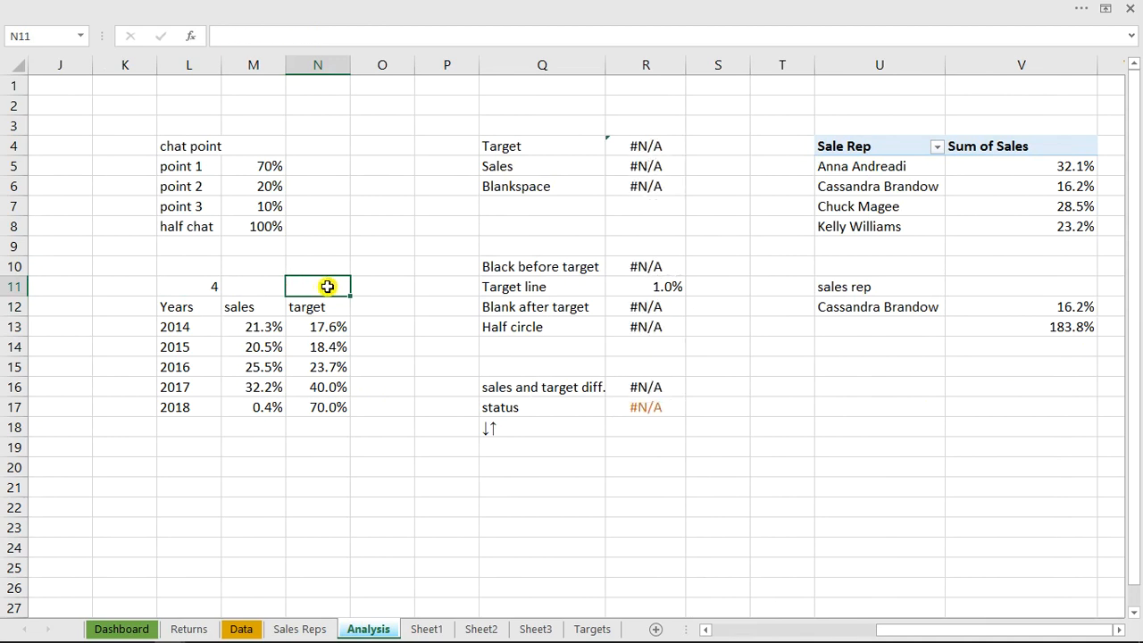
text(=ind)
key(Tab)
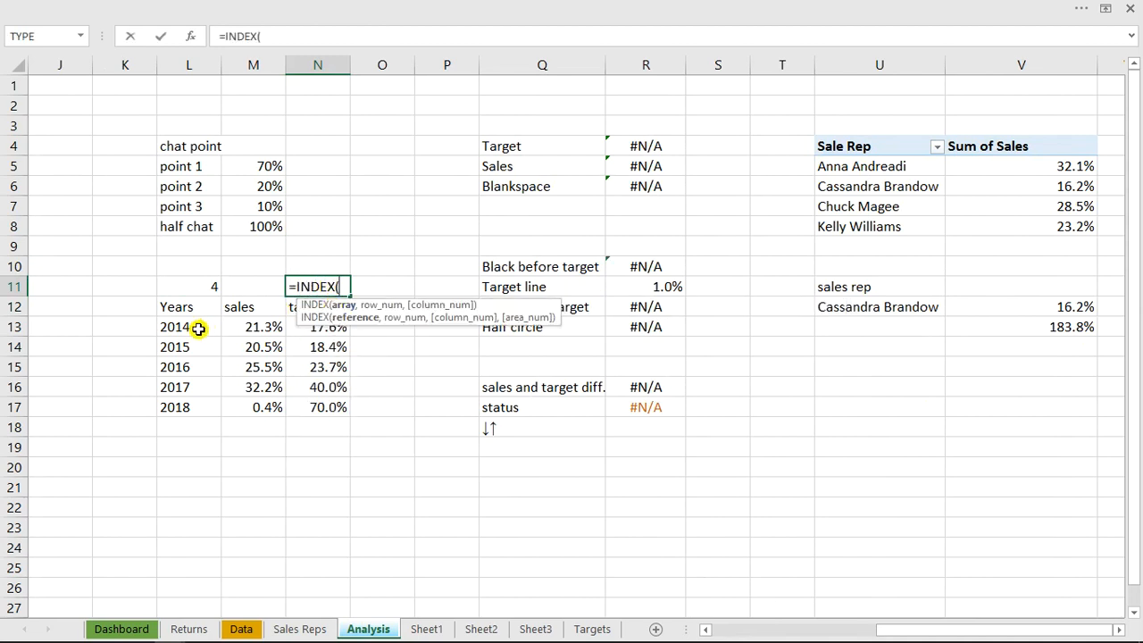
drag(186, 328, 189, 409)
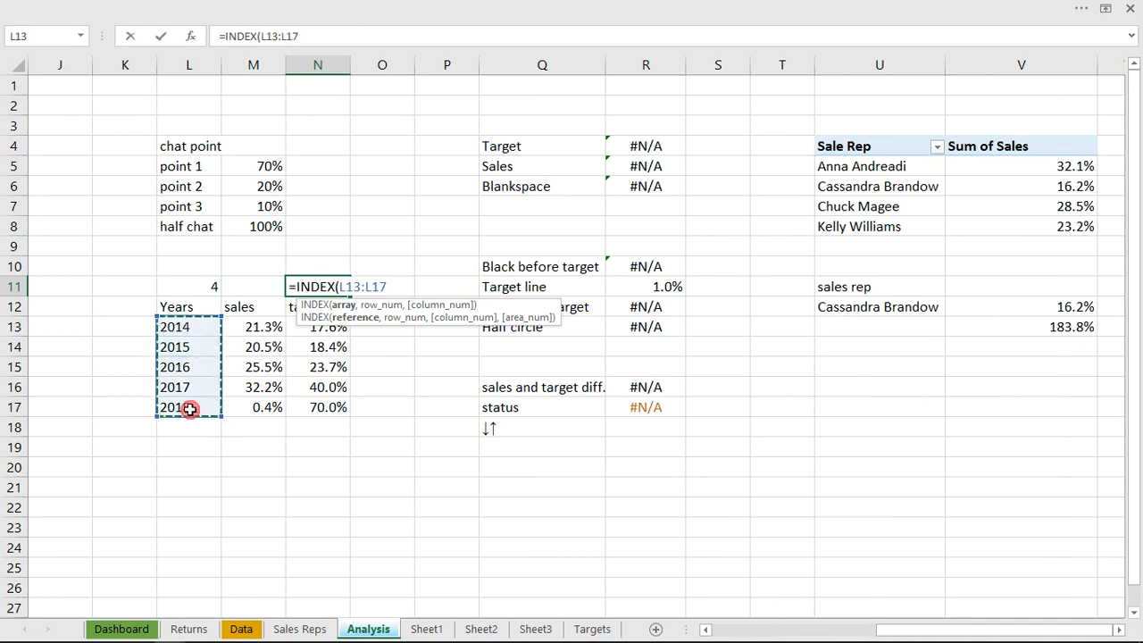
text(,)
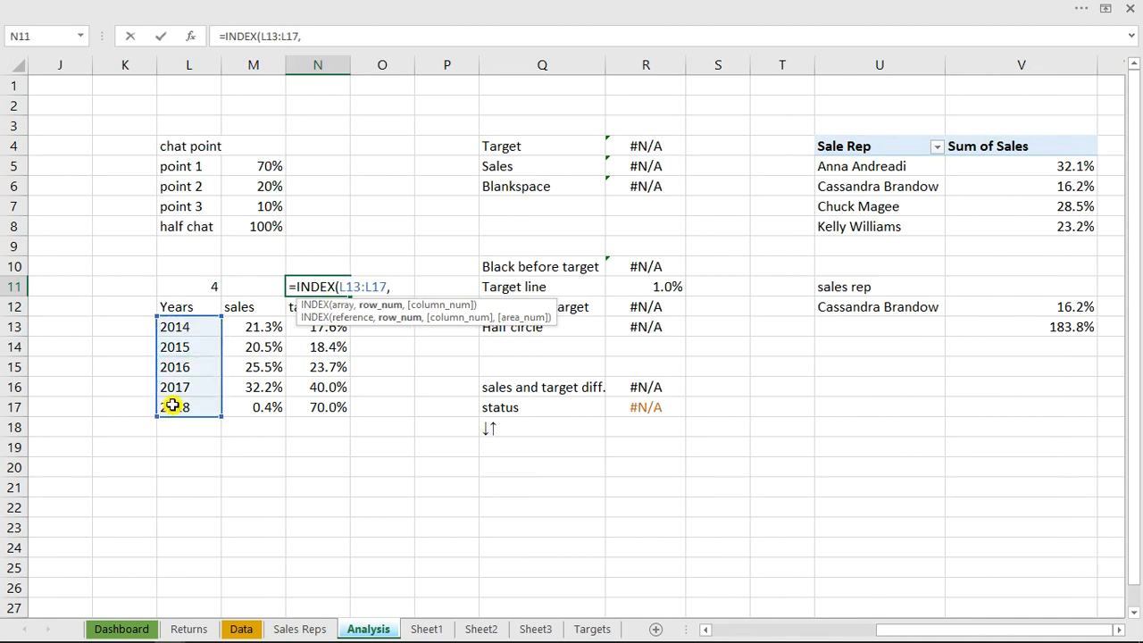
click(197, 284)
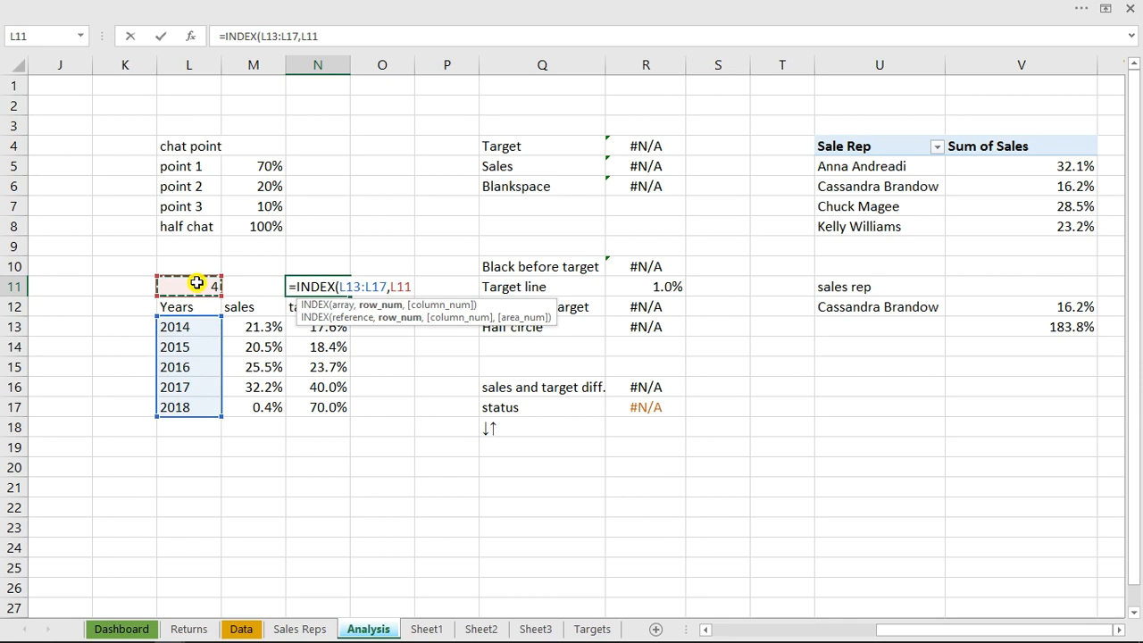
text())
key(ctrl+Return)
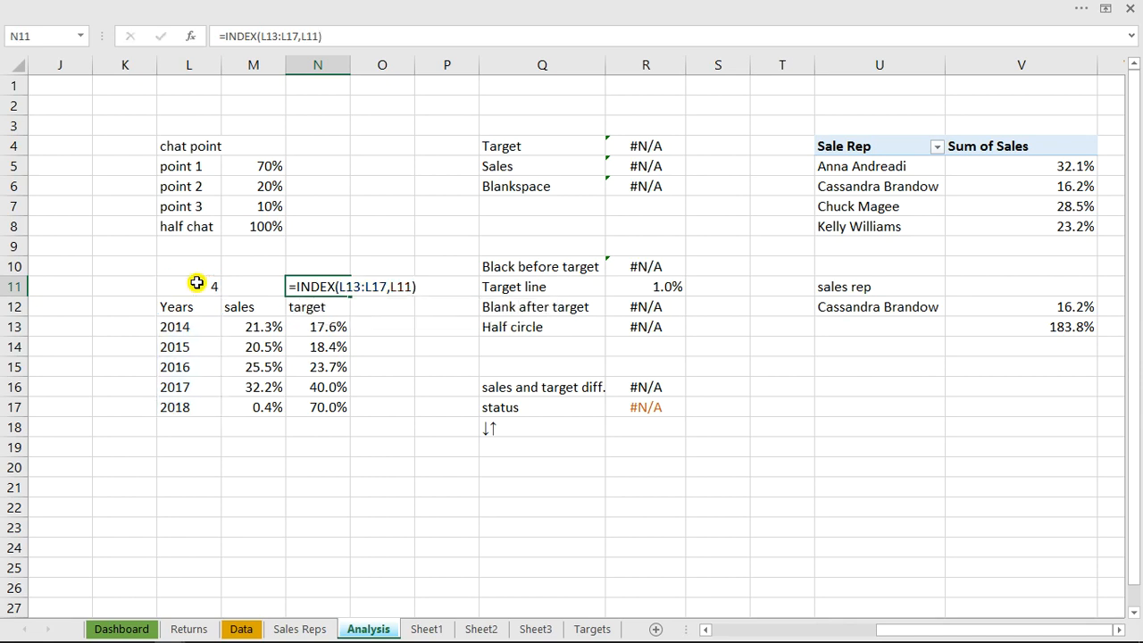
key(Return)
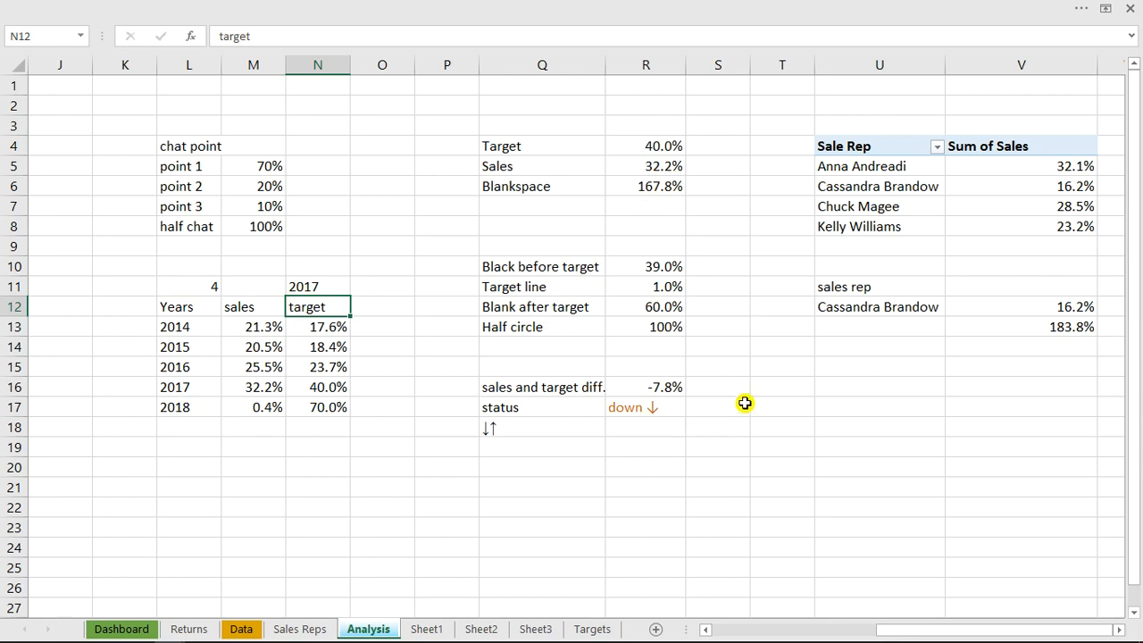
click(507, 466)
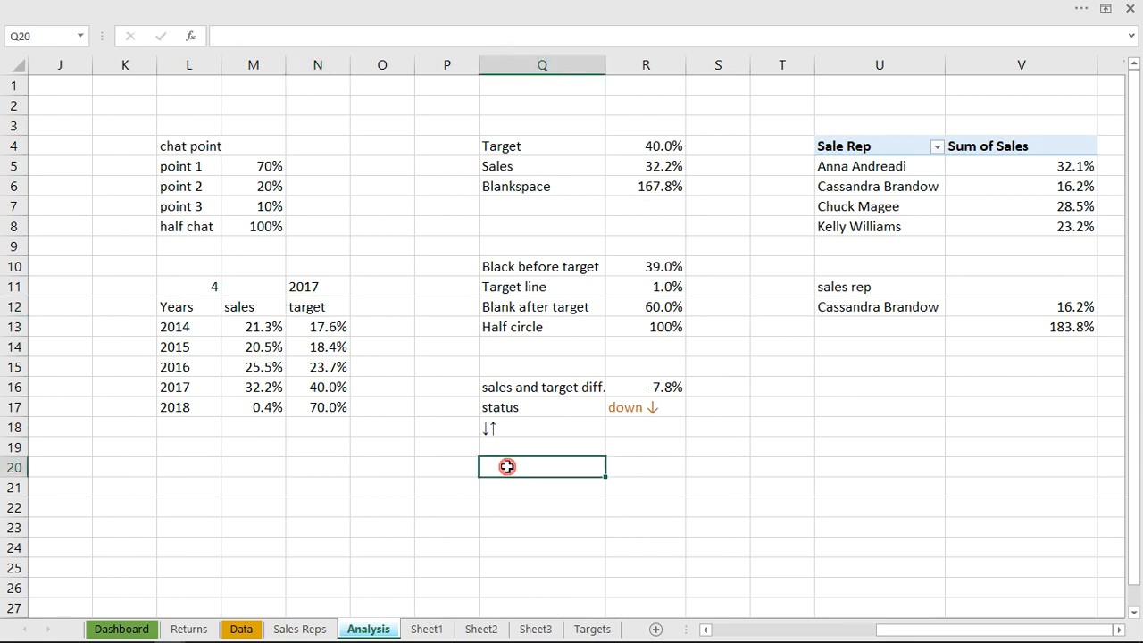
text(=)
key(Escape)
Examine the sales rep summary sentence on the finished workbook's Dashboard, and return to the Analysis sheet of the lesson workbook
mouse_move(138, 633)
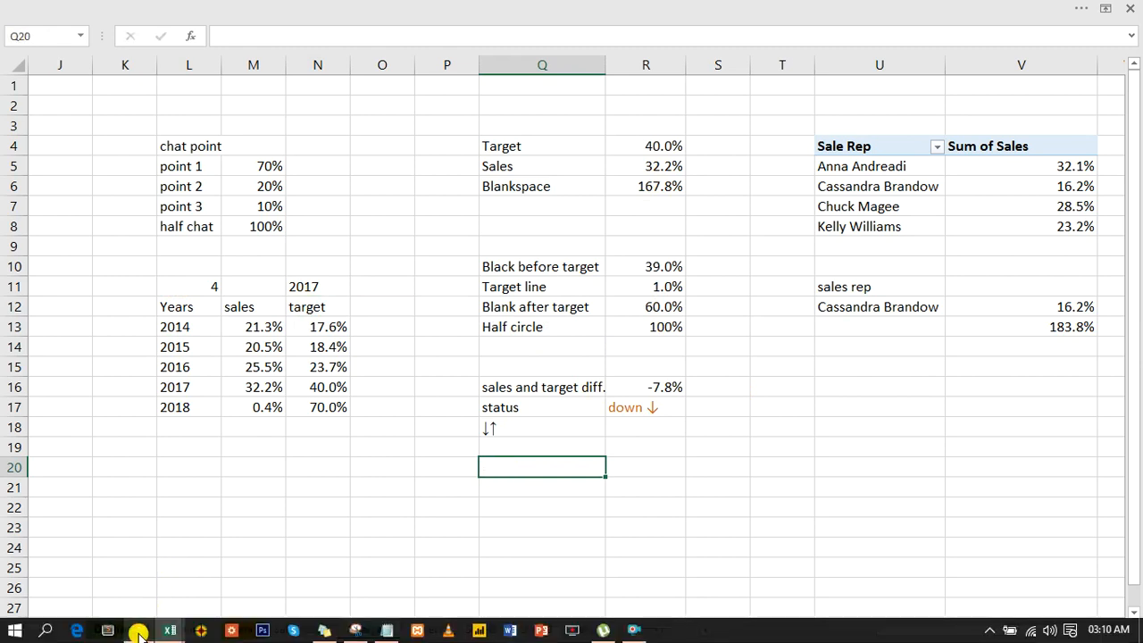
click(147, 593)
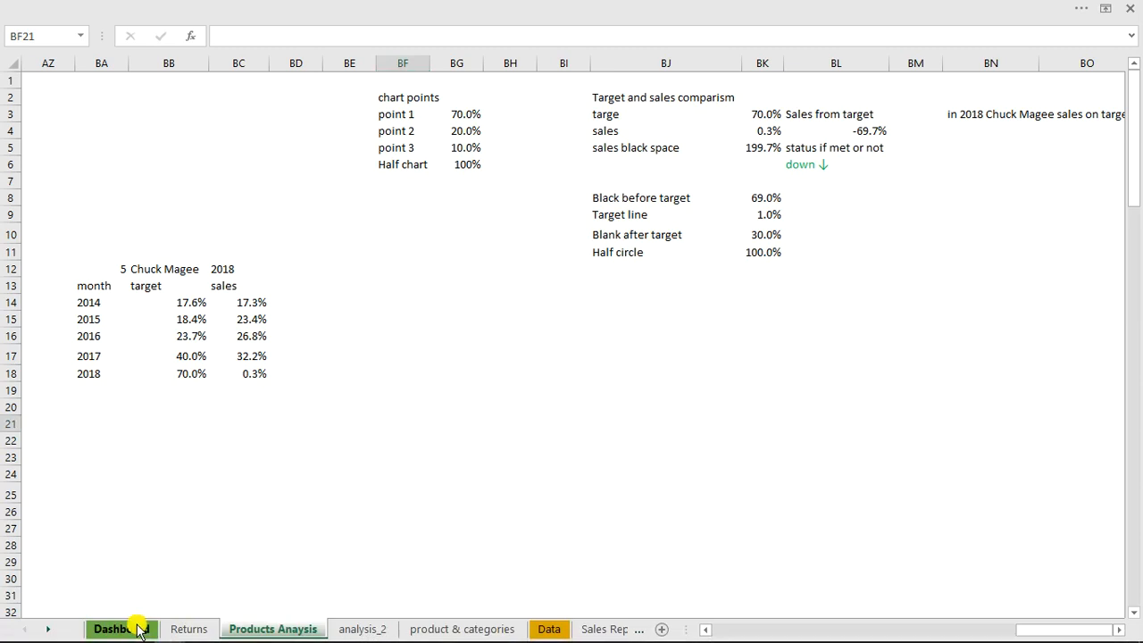
click(119, 629)
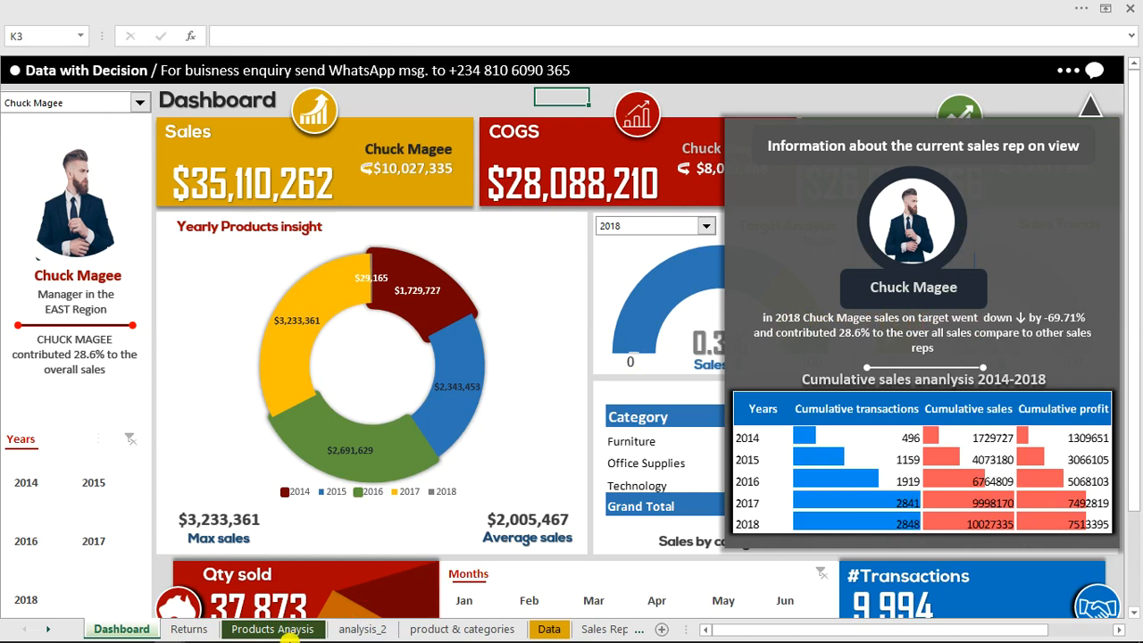
mouse_move(290, 640)
mouse_move(174, 634)
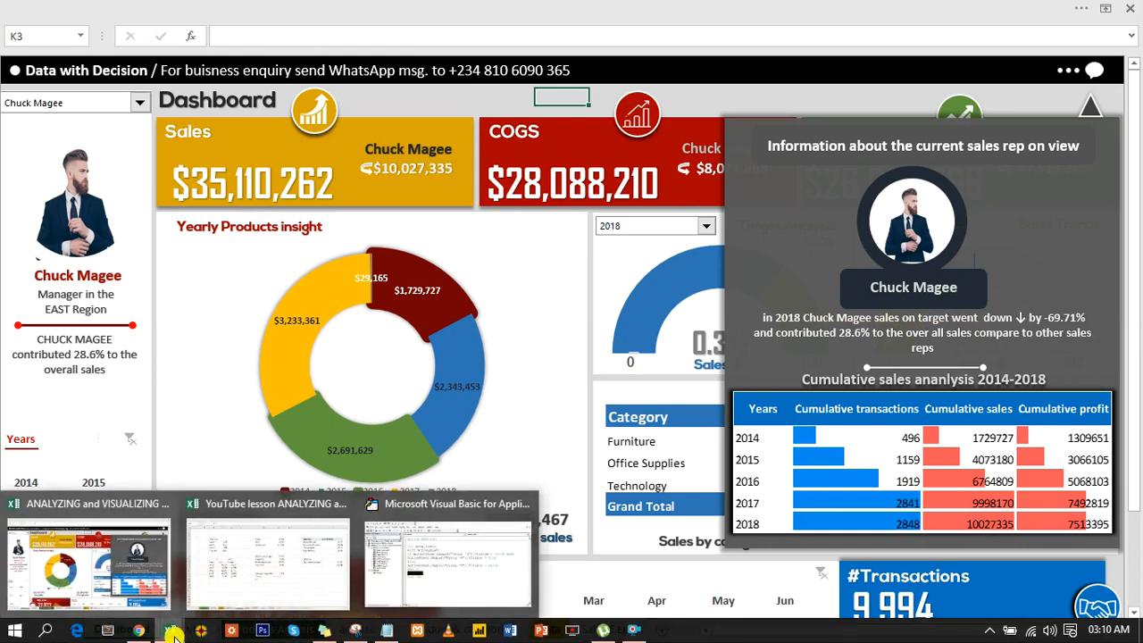
click(273, 579)
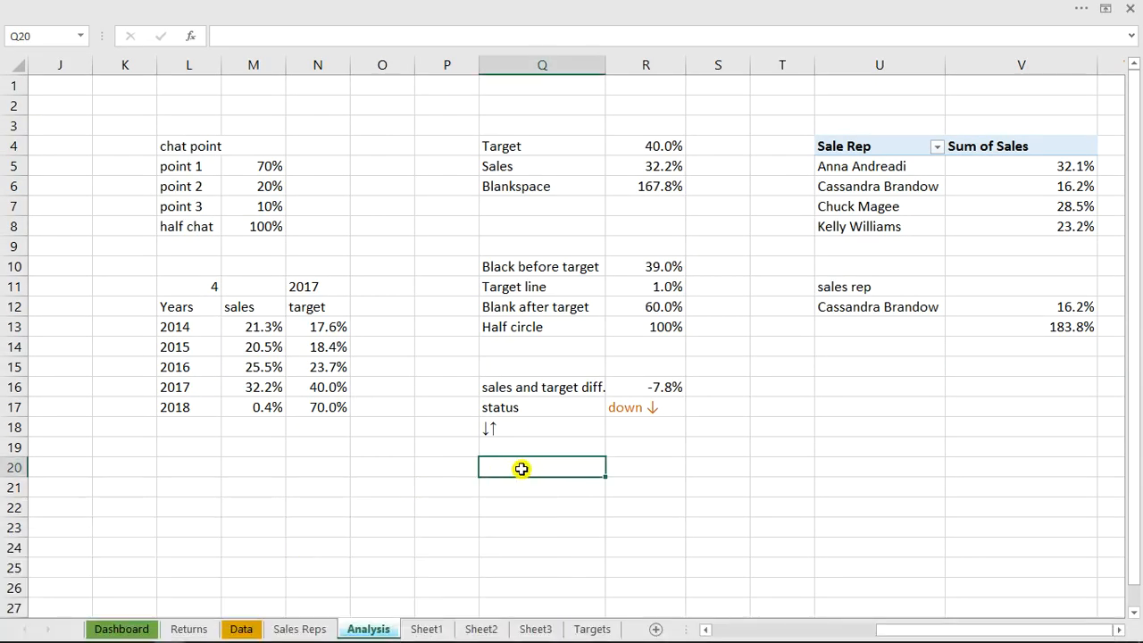
Begin the summary sentence formula in Q20 with the text "in " joined to the selected year: ="in "&N11&
text(=i)
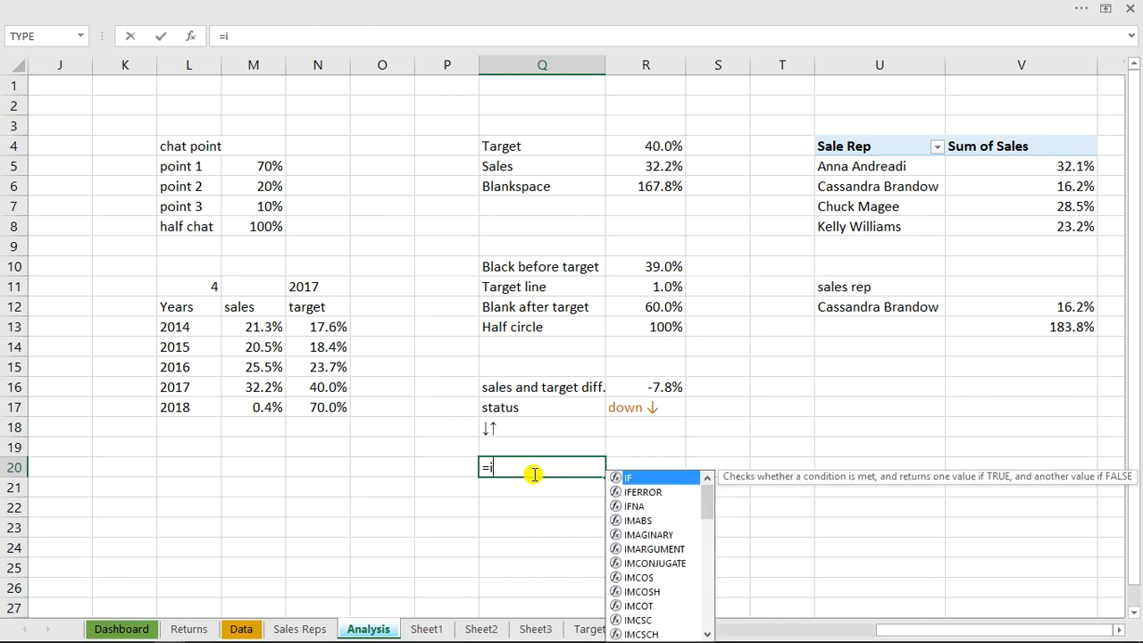
text(n)
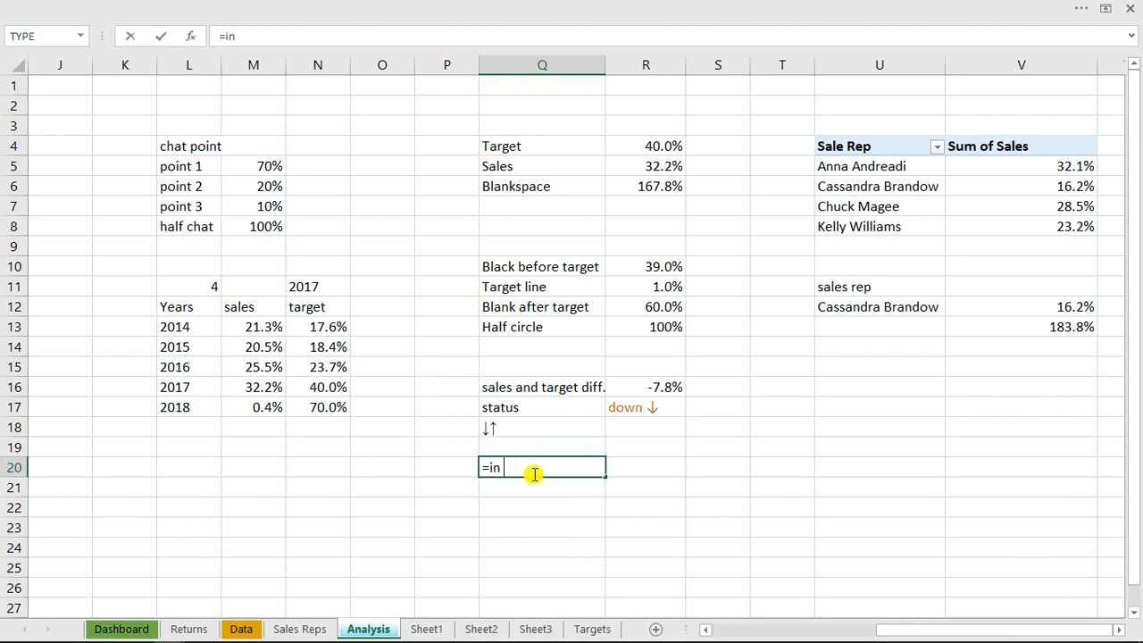
key(BackSpace)
key(BackSpace)
key(BackSpace)
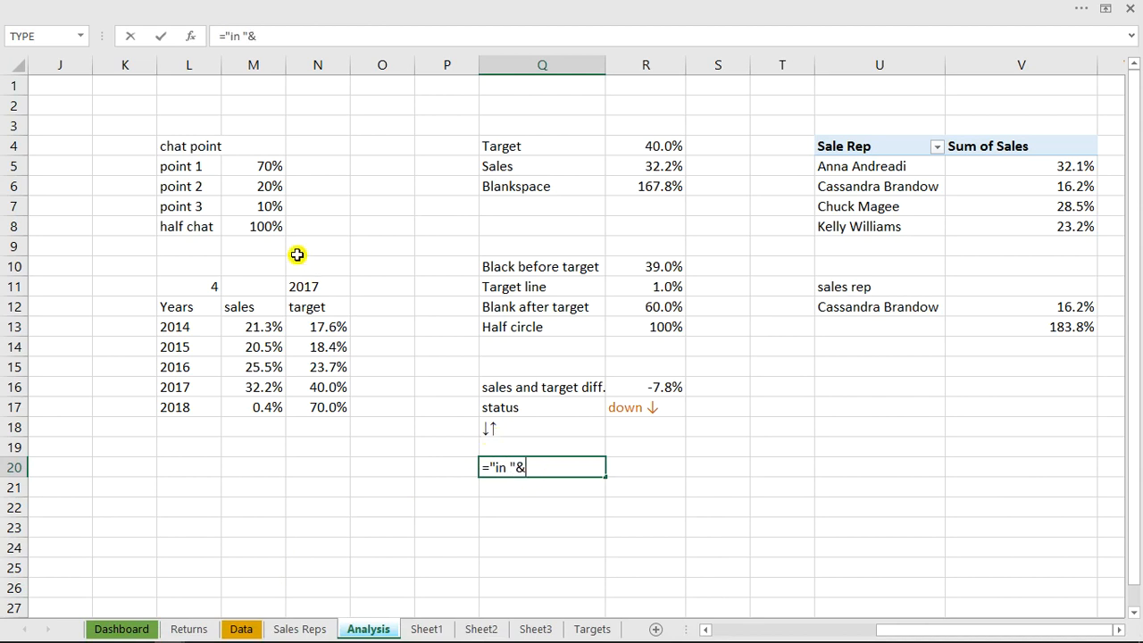
click(304, 285)
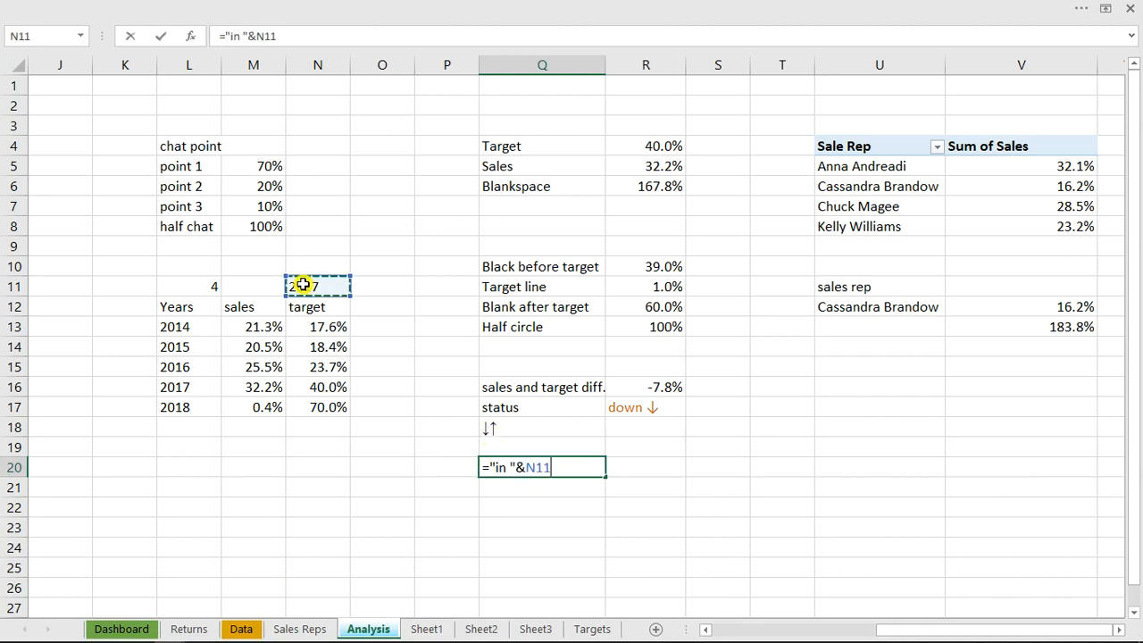
text(,)
text(&)
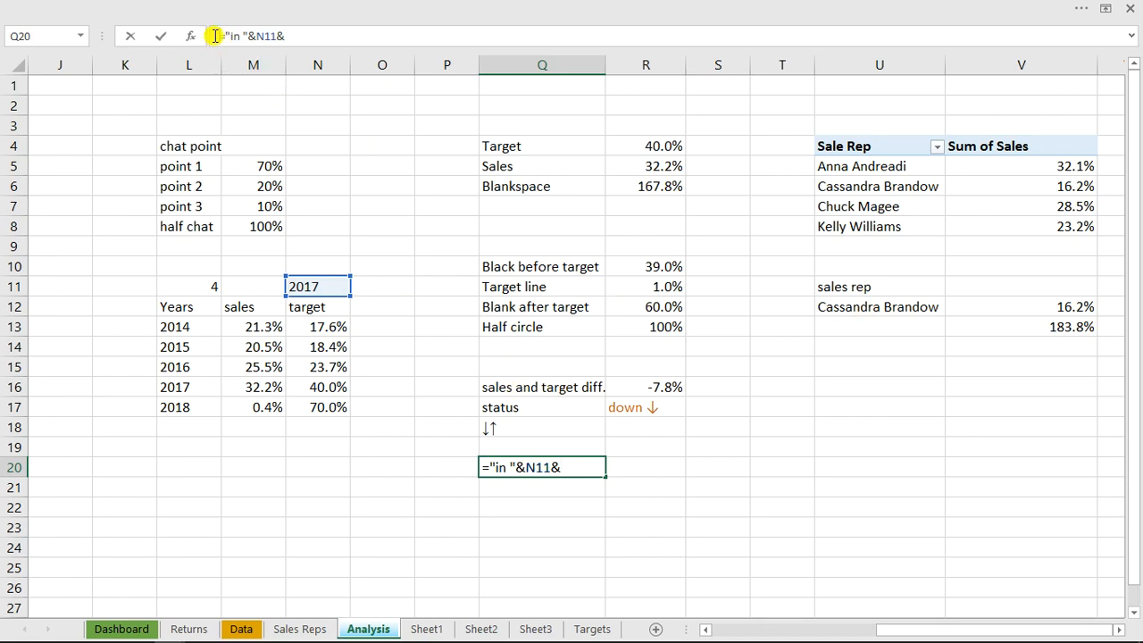
Set the unfinished Q20 formula aside as text and check the Selected manager cell I11 on the Analysis sheet
key(Escape)
click(425, 449)
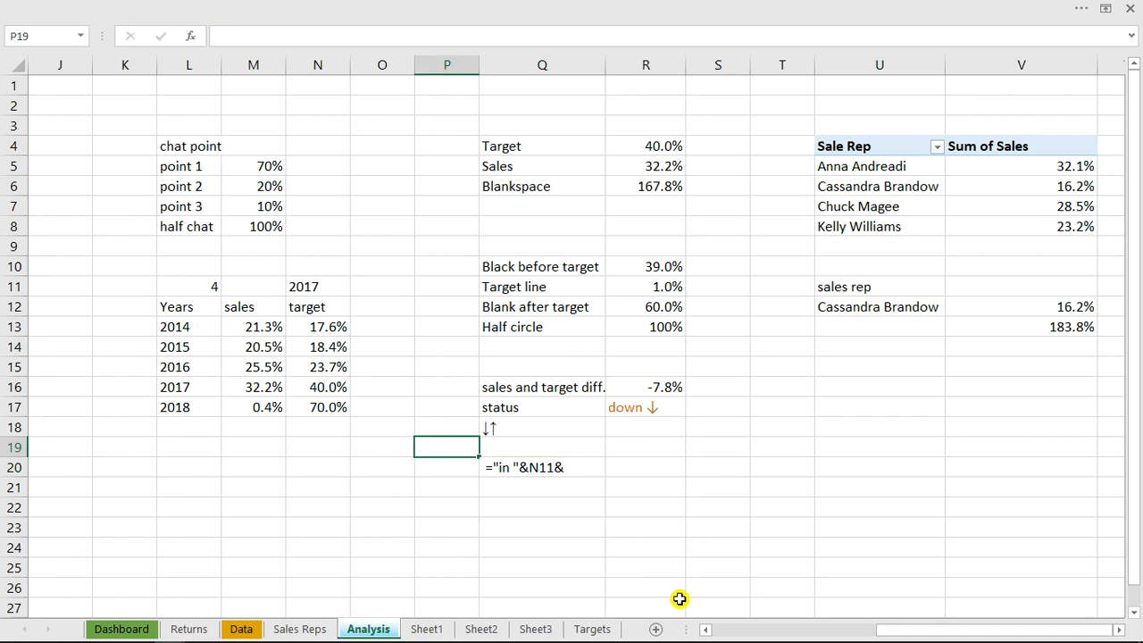
drag(911, 632, 825, 631)
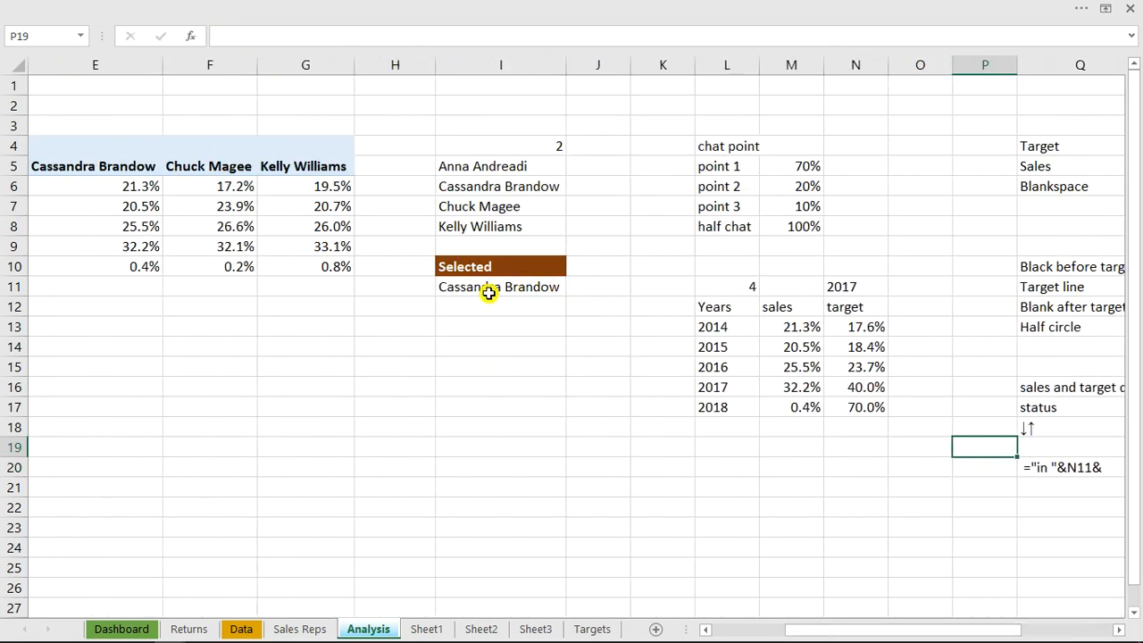
drag(873, 633, 969, 634)
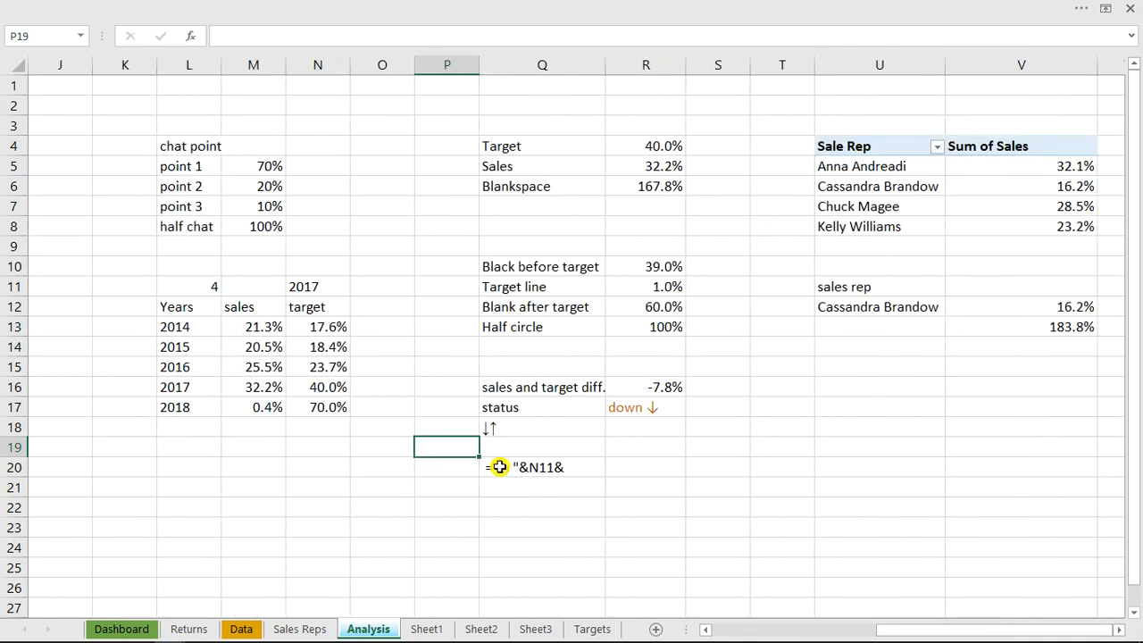
Reopen the Q20 formula, remove its leading space, and extend it with a space and the sales rep cell: " "&U12
click(501, 464)
double_click(487, 467)
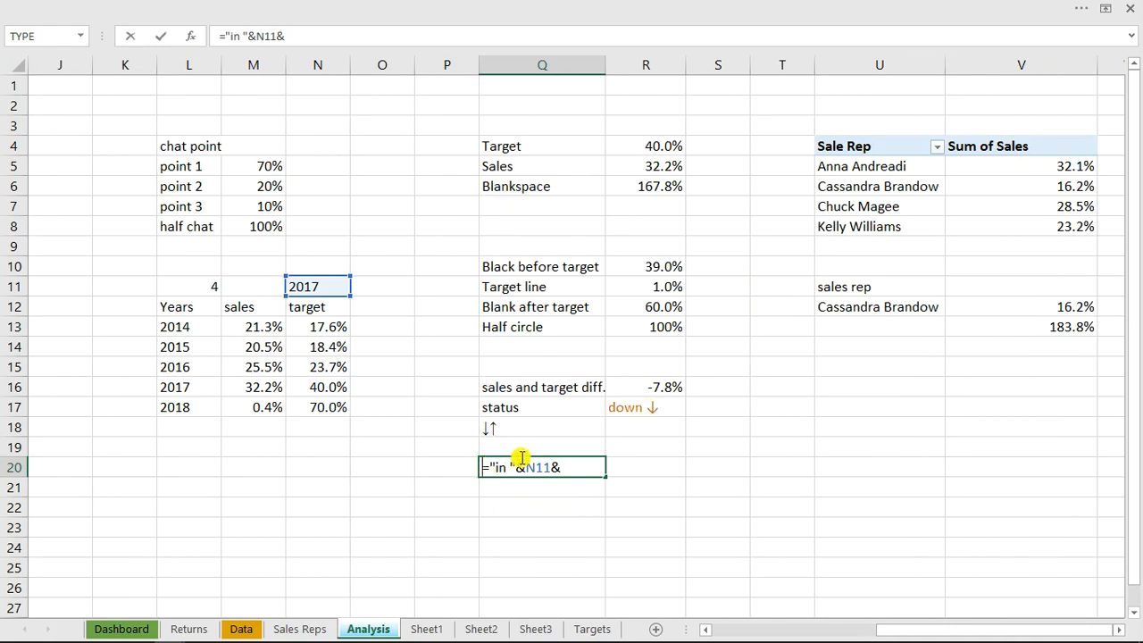
click(566, 465)
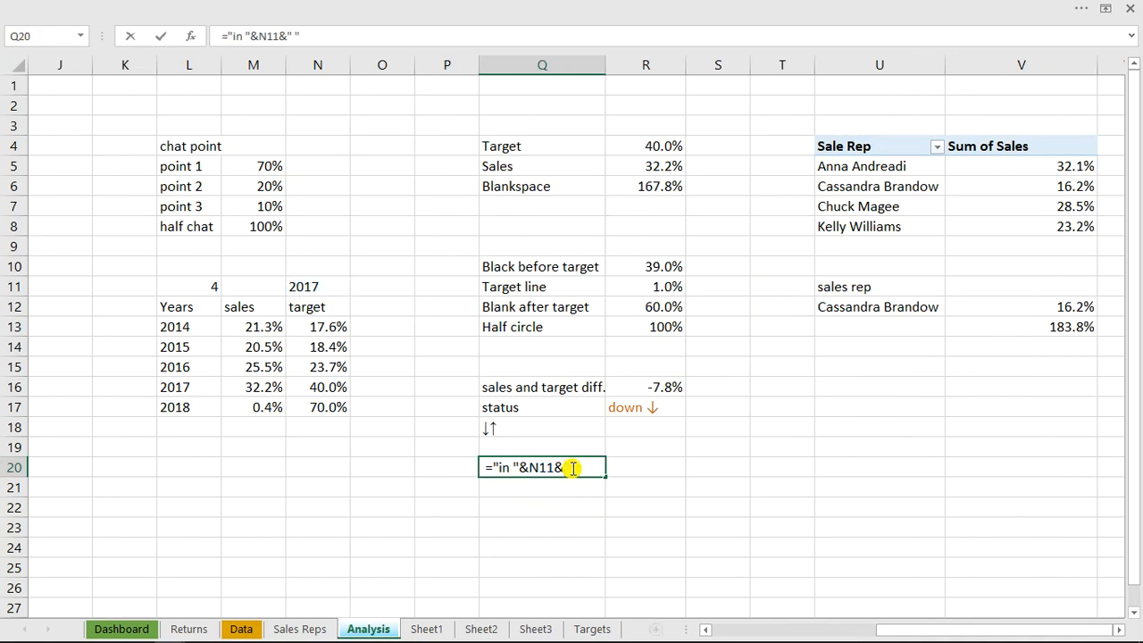
text(&)
click(866, 306)
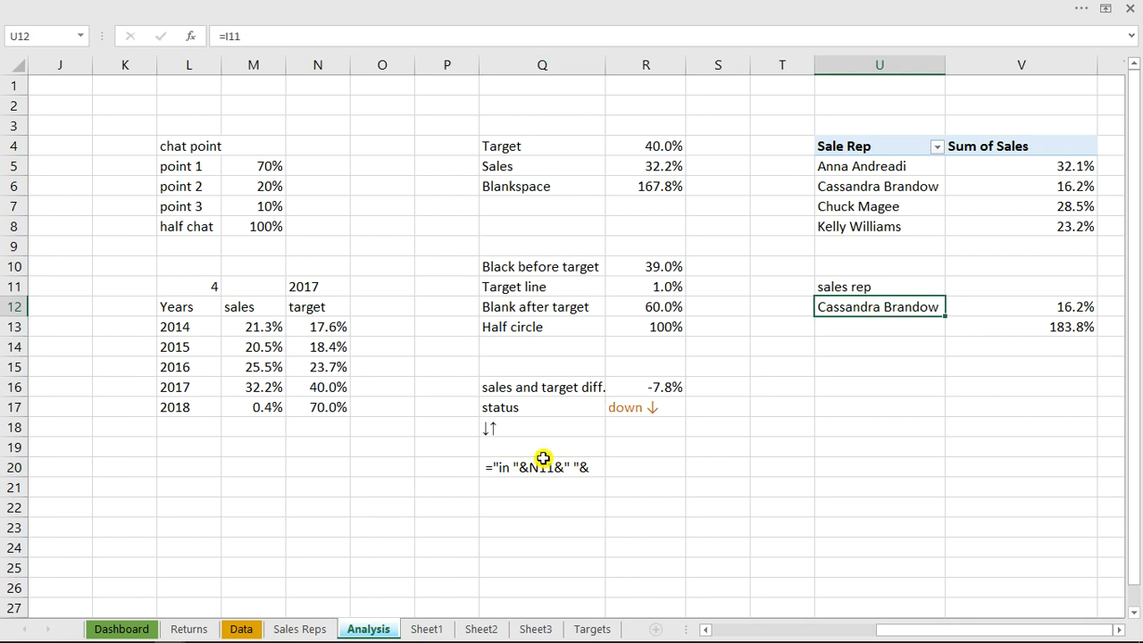
double_click(510, 470)
click(488, 468)
key(BackSpace)
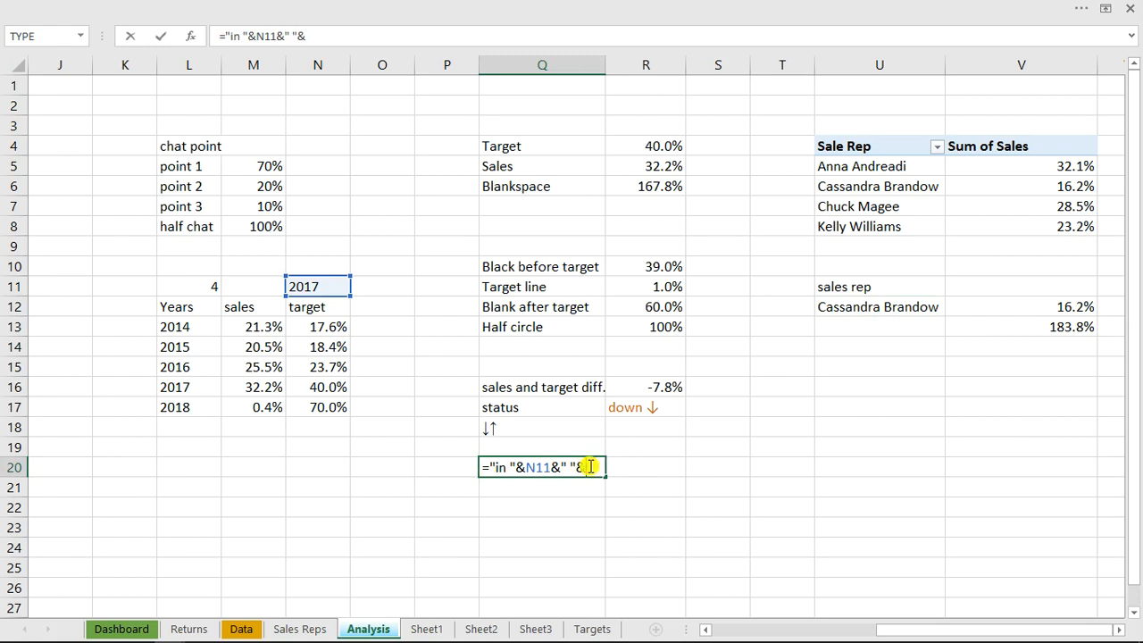
click(886, 308)
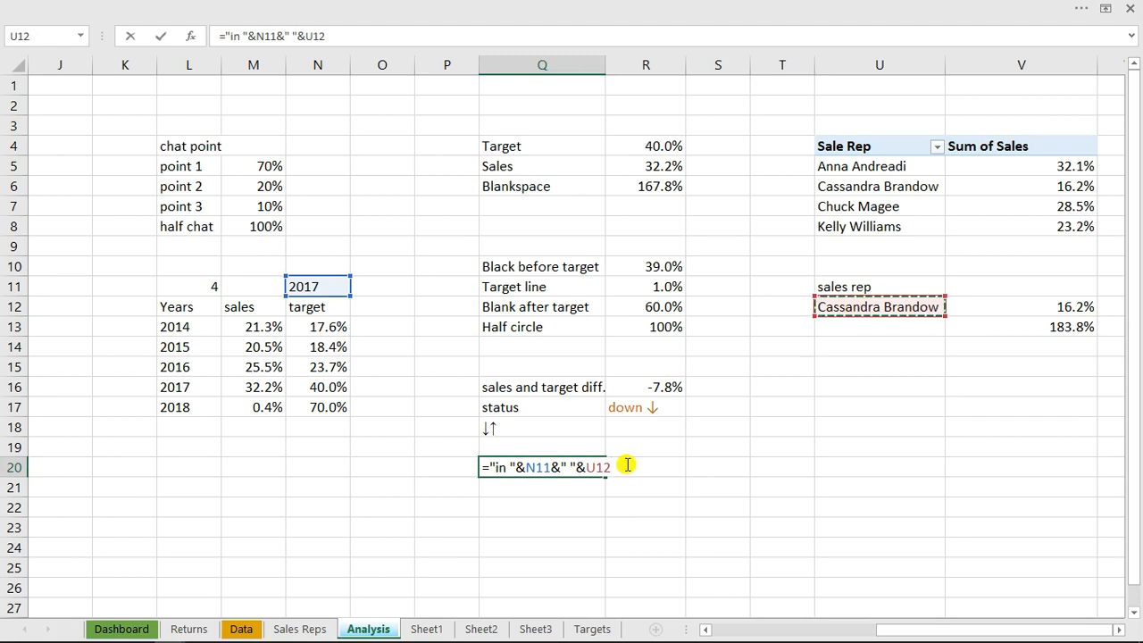
Extend the Q20 formula with the wording and status cell: &" sales on target went "&R17
text(&)
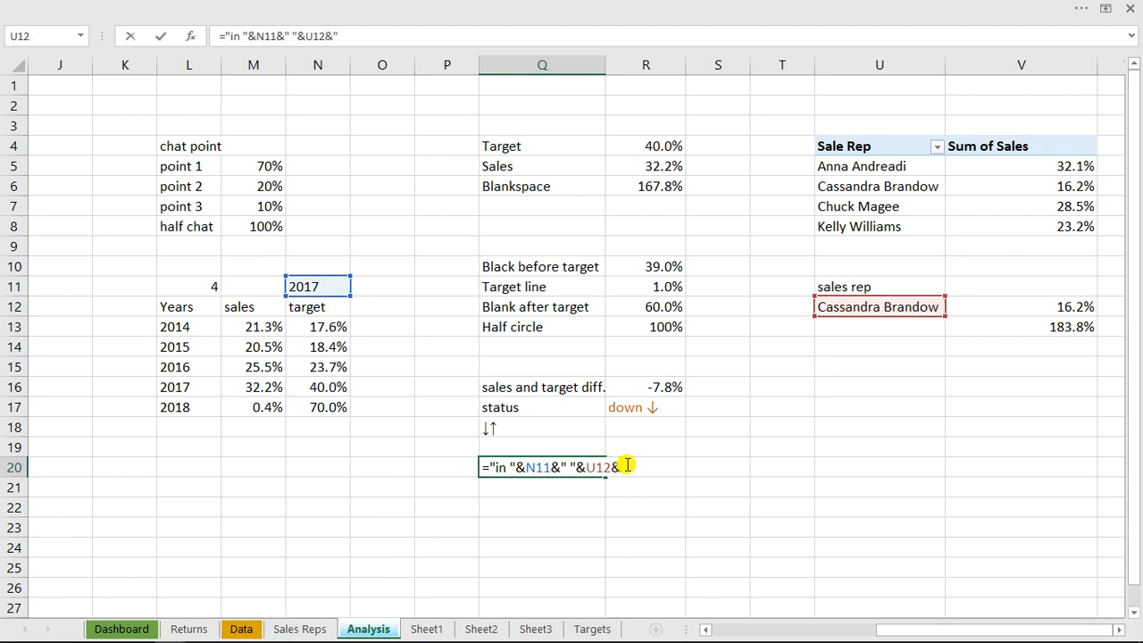
text(" sales went)
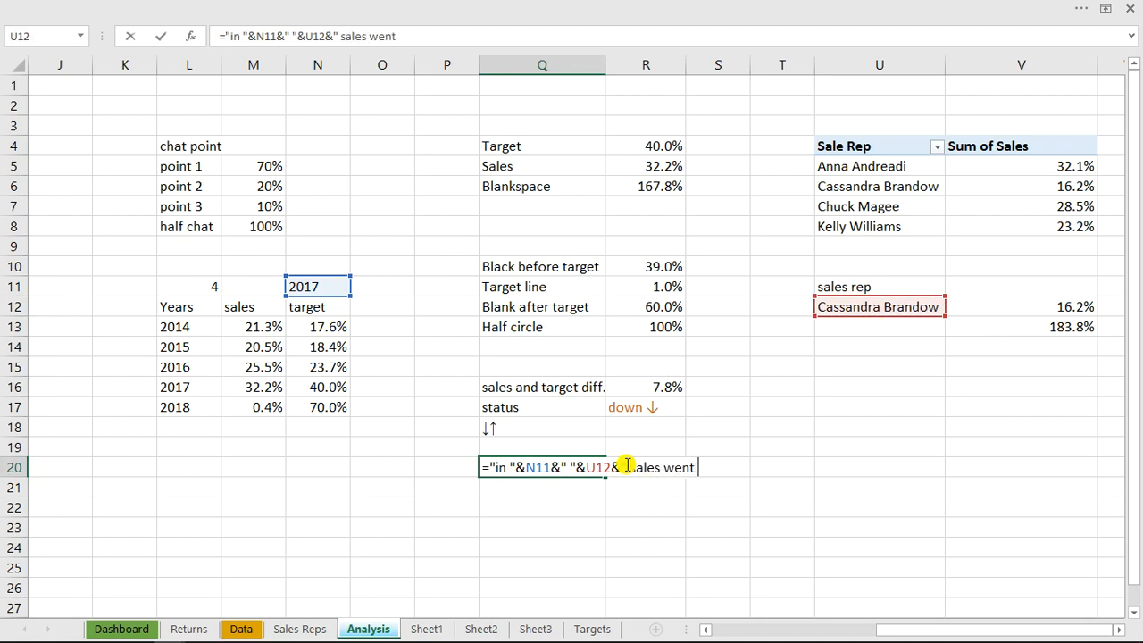
key(BackSpace)
key(BackSpace)
key(BackSpace)
key(BackSpace)
key(BackSpace)
key(BackSpace)
text(o)
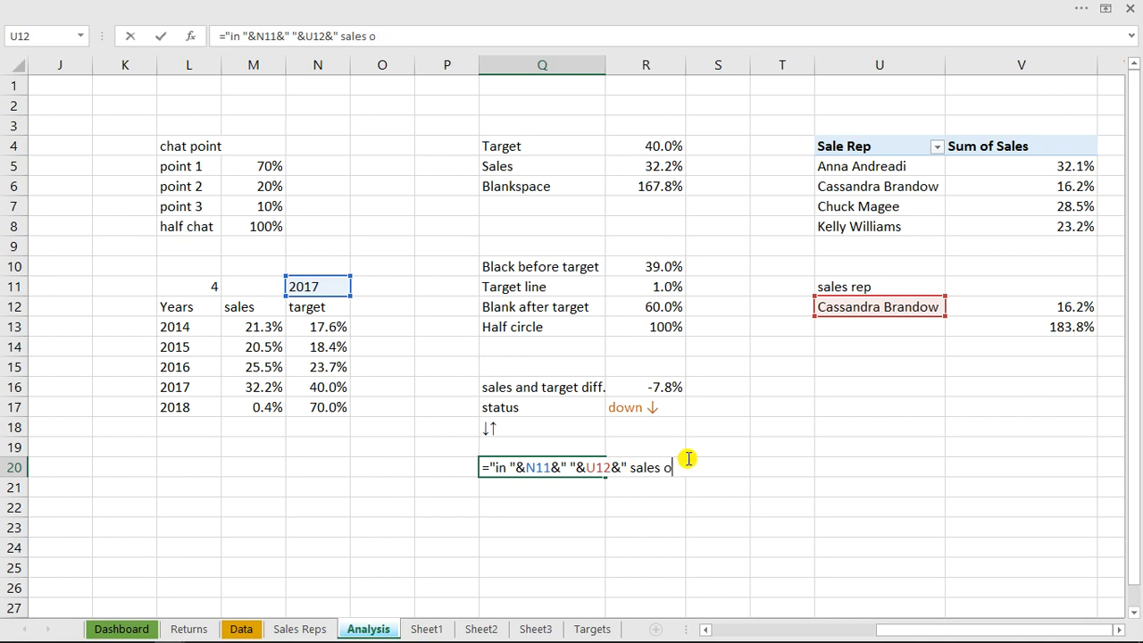
text(n target went )
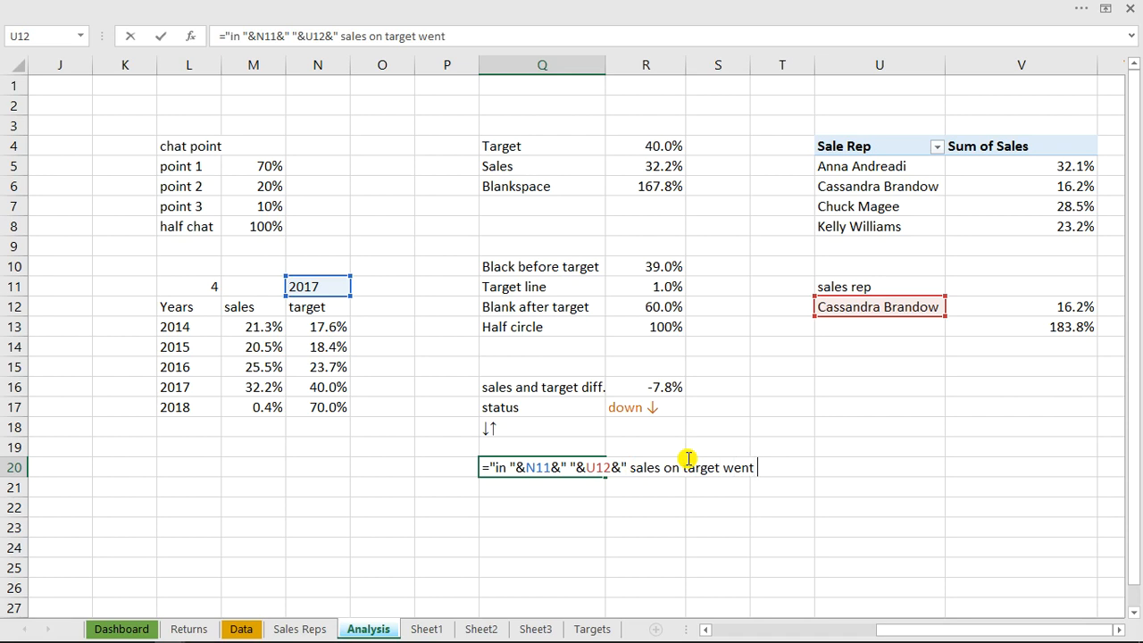
text("&)
click(652, 406)
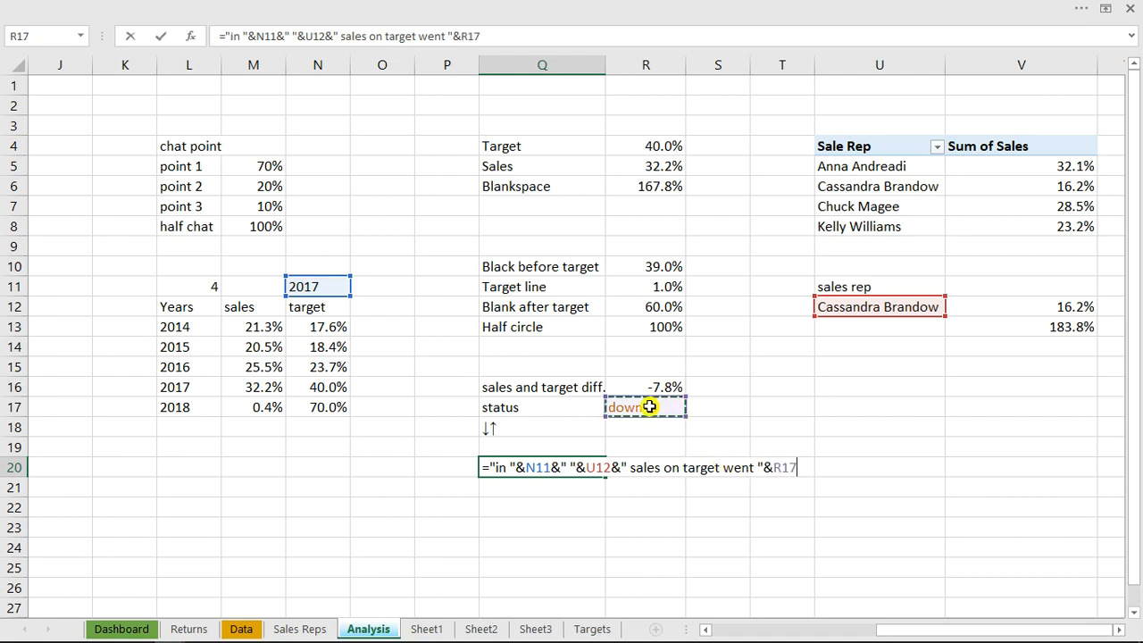
Append &" by "&R16 to the Q20 formula to bring in the sales and target difference
text(&)
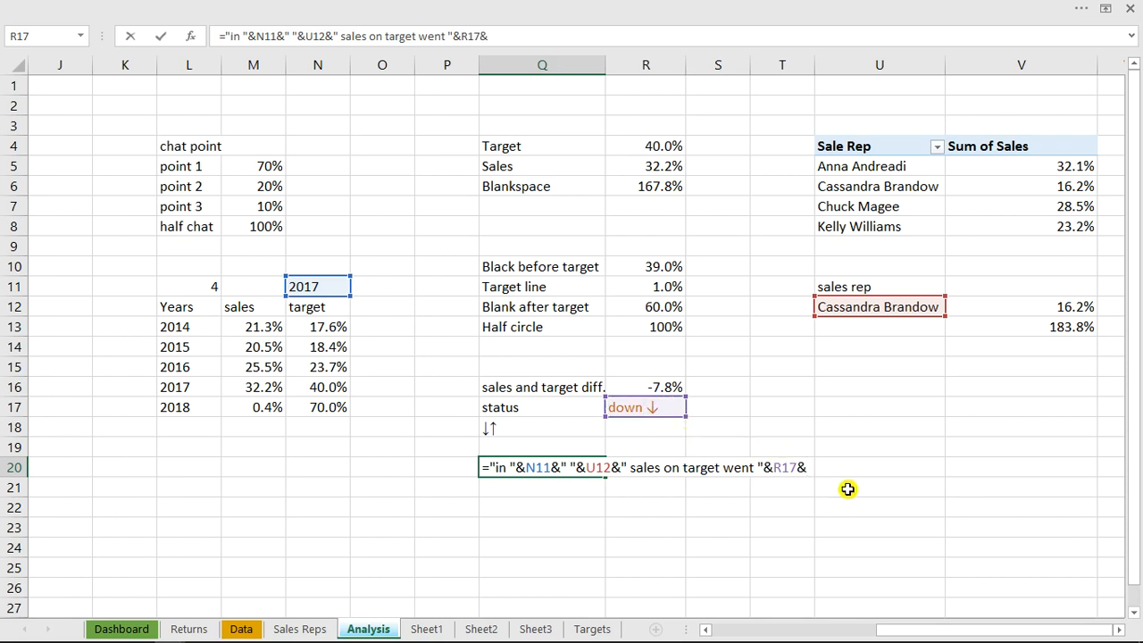
text(" by "&)
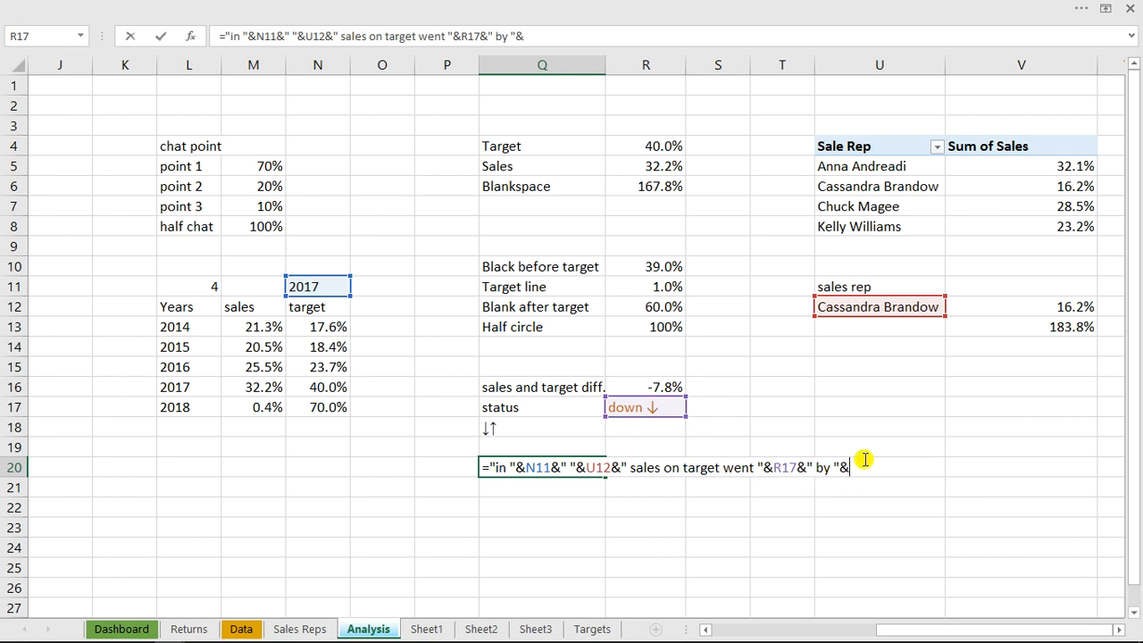
click(671, 386)
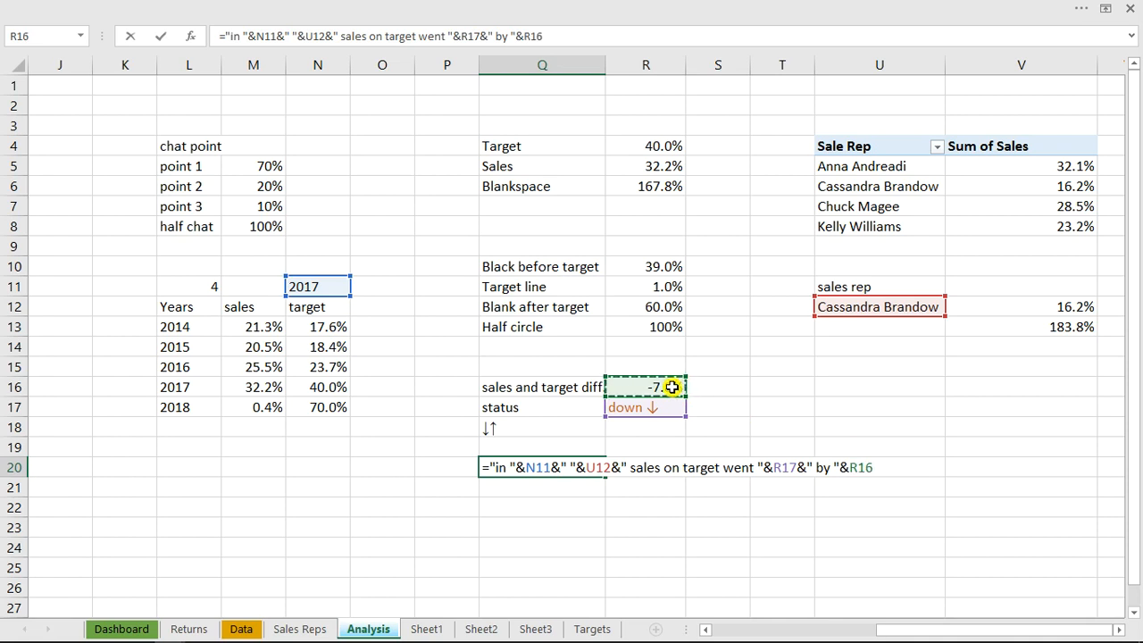
Append &" and contributed"&R5 to the Q20 formula to include the sales percentage
text(&)
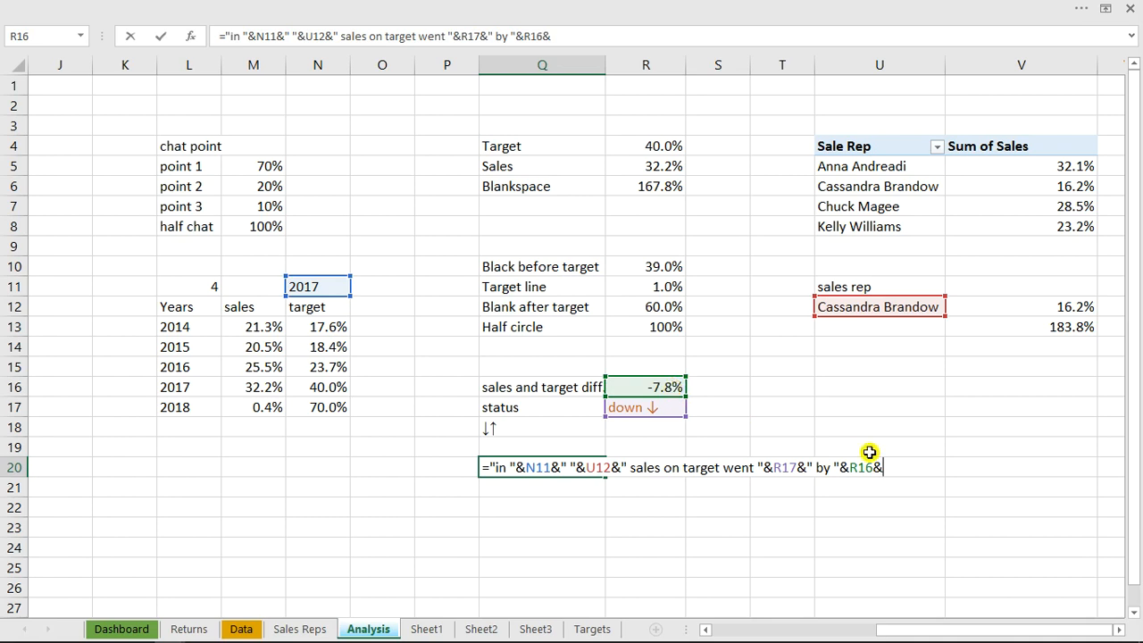
text(")
text( and cont)
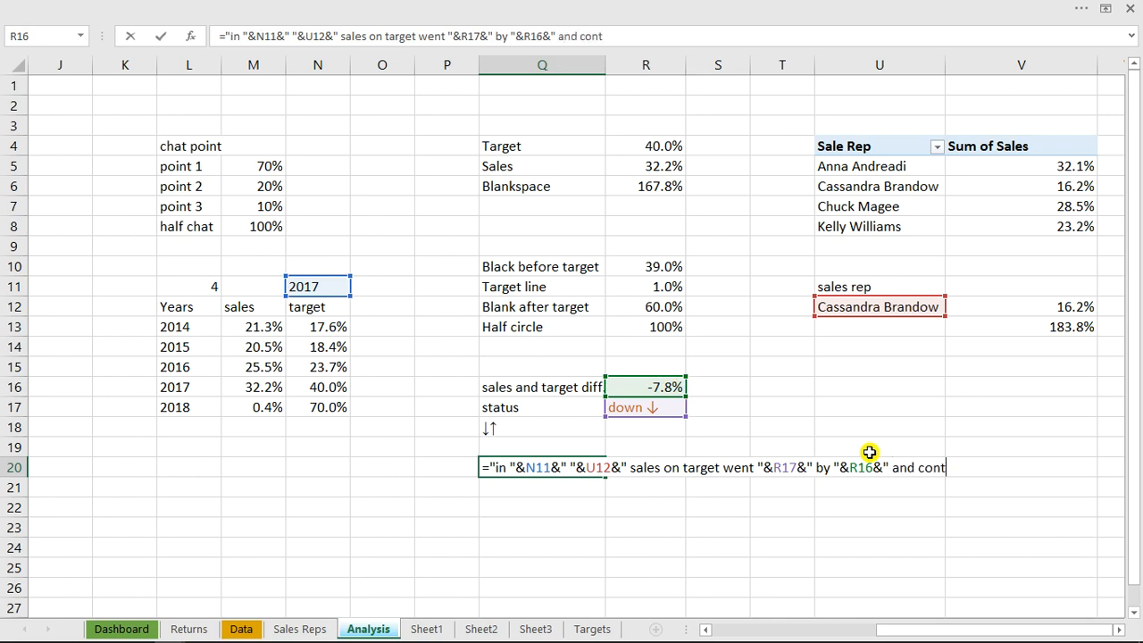
text(ributed)
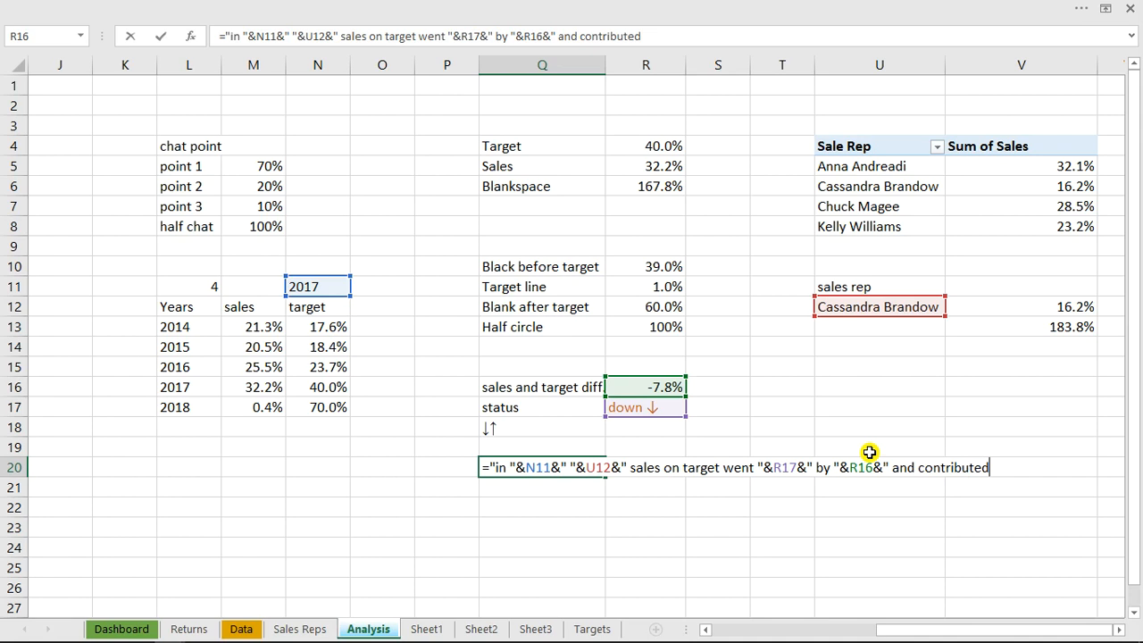
text("&)
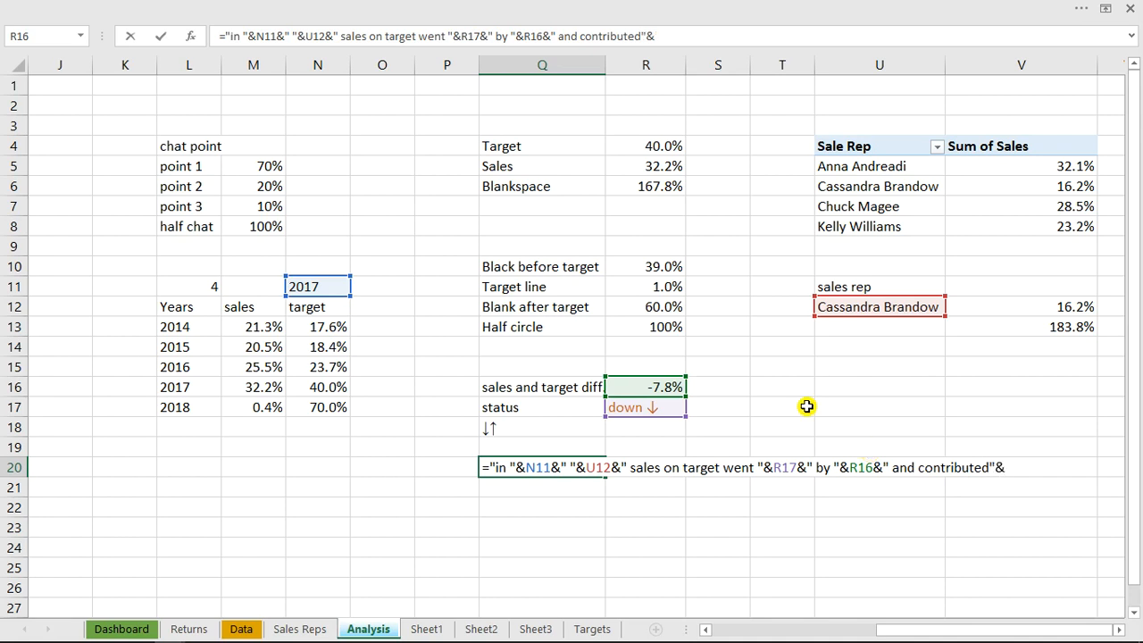
click(655, 168)
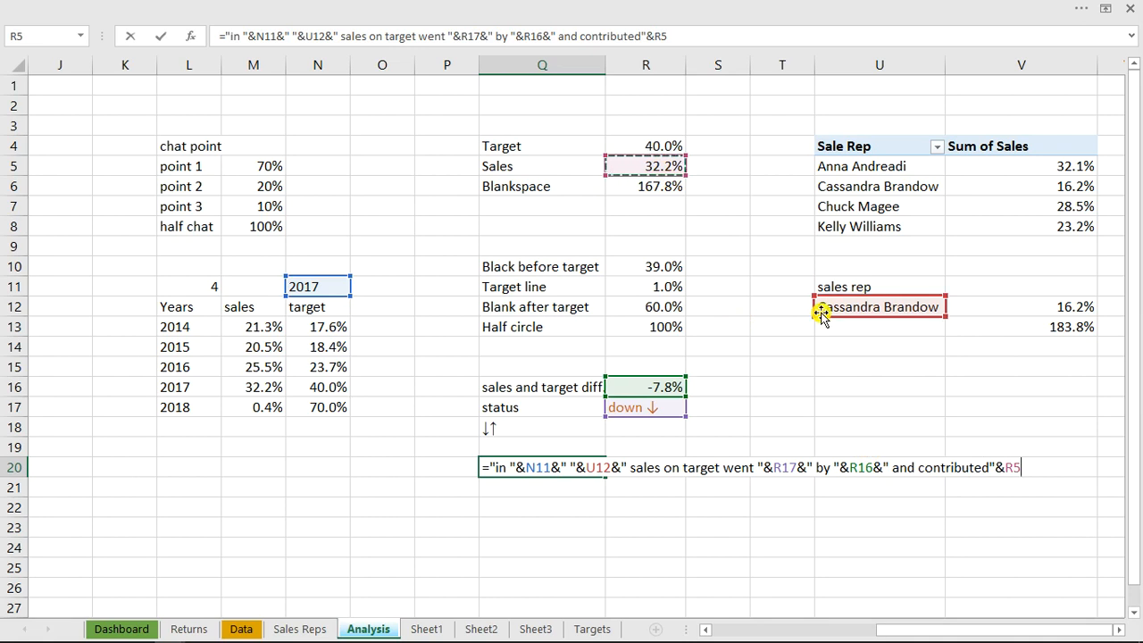
Finish the Q20 formula with &" to the over all sales compare to other sales managers" and enter it
text(&)
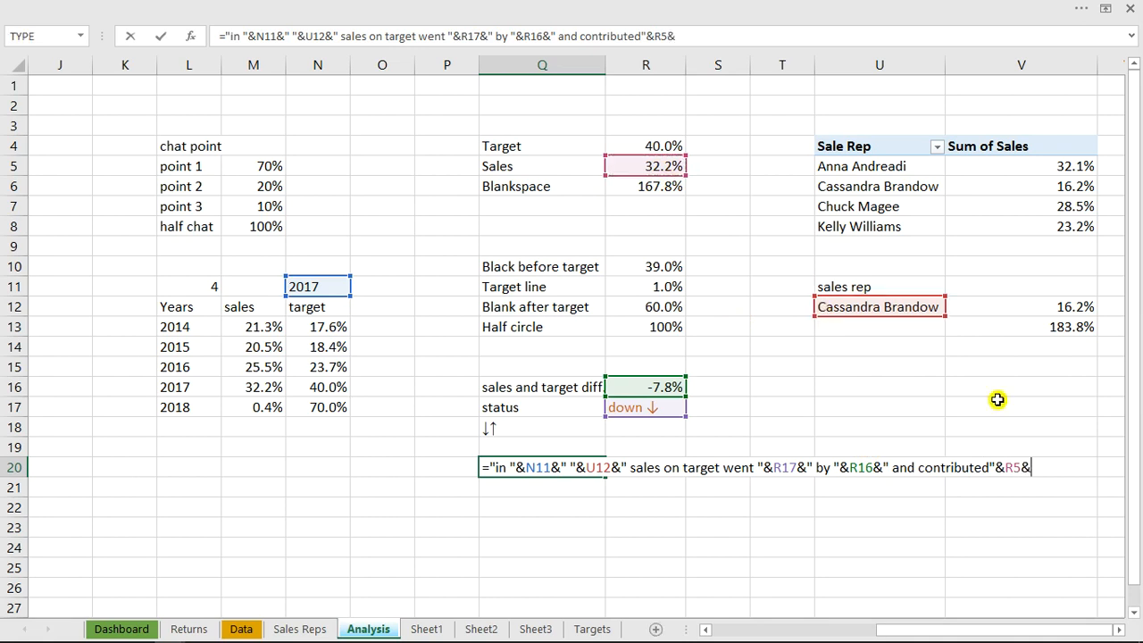
text(" to the o)
key(BackSpace)
key(BackSpace)
text(over)
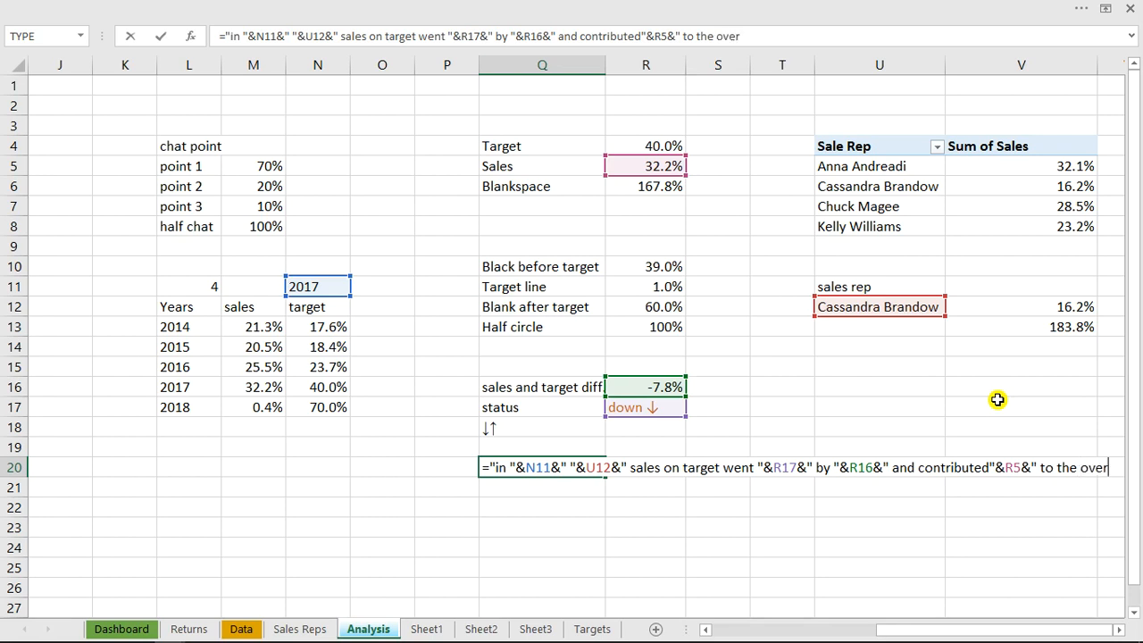
text( all sale)
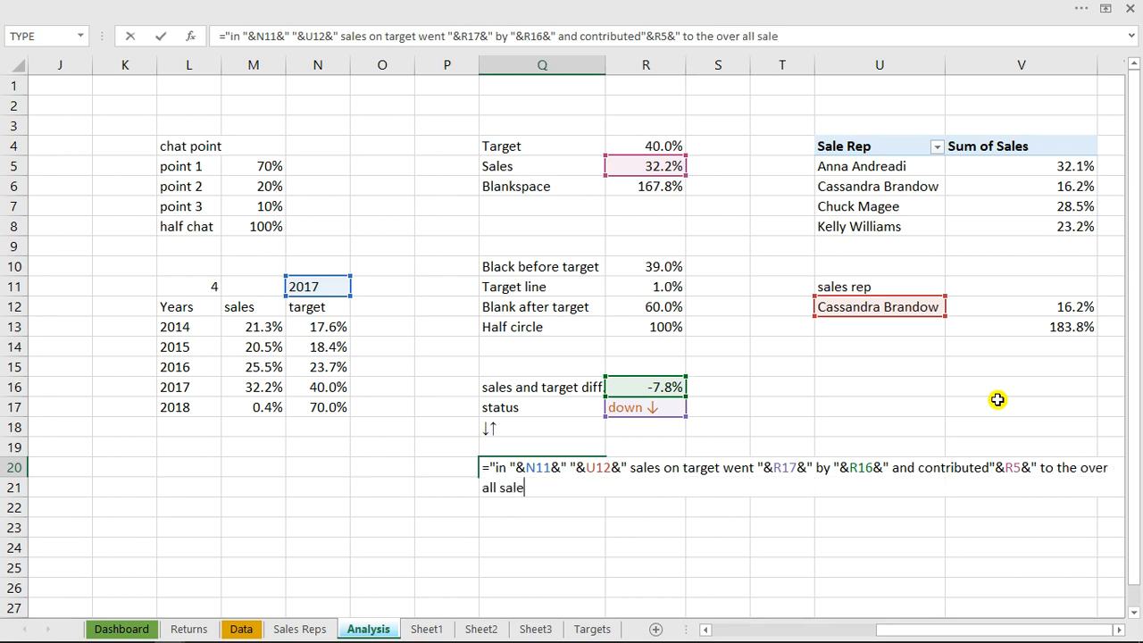
text(s compare to o)
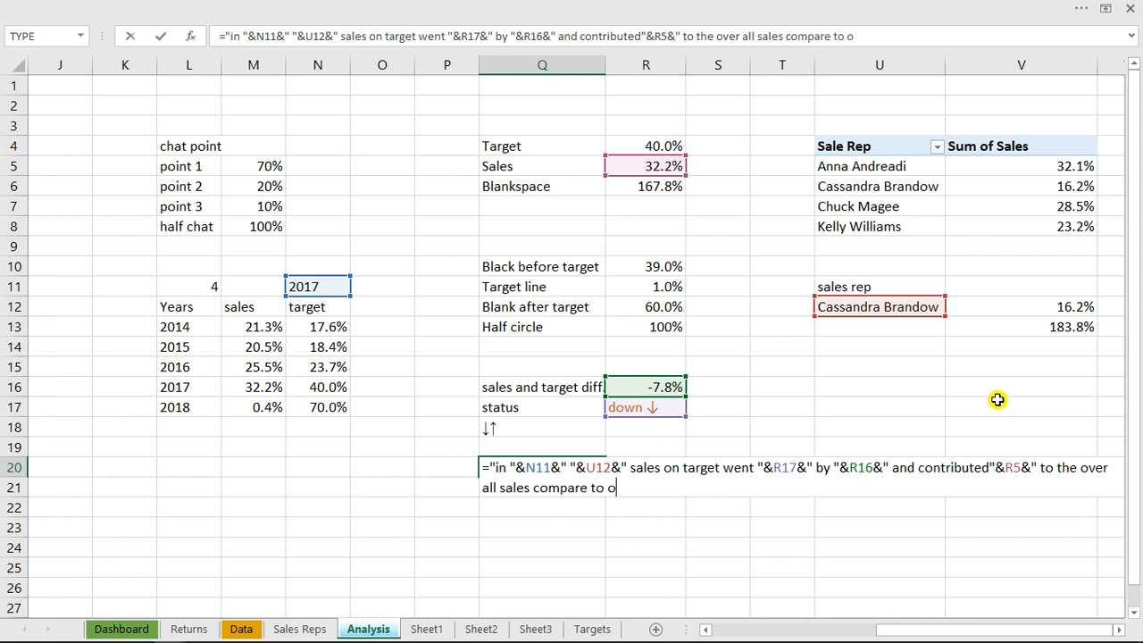
text(ther sales)
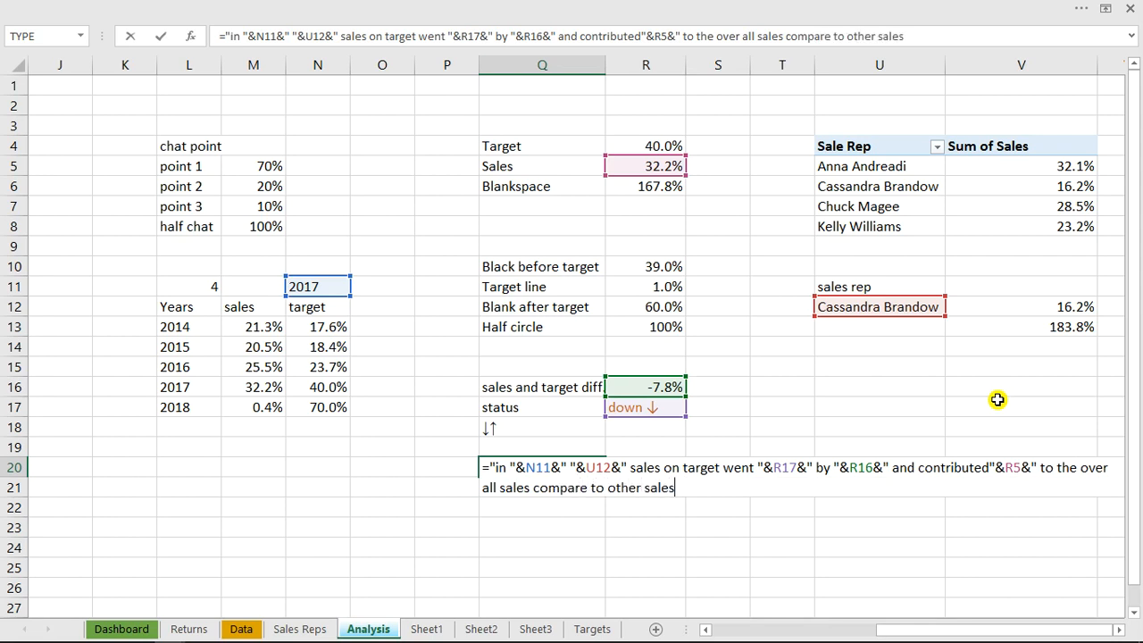
text( managers)
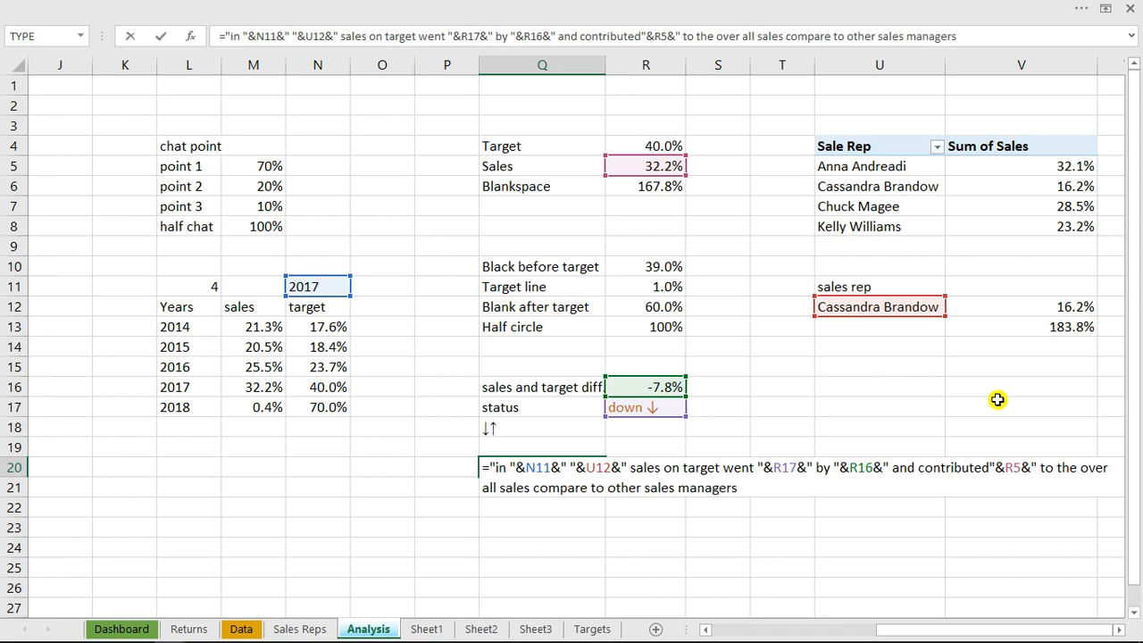
text(")
key(Return)
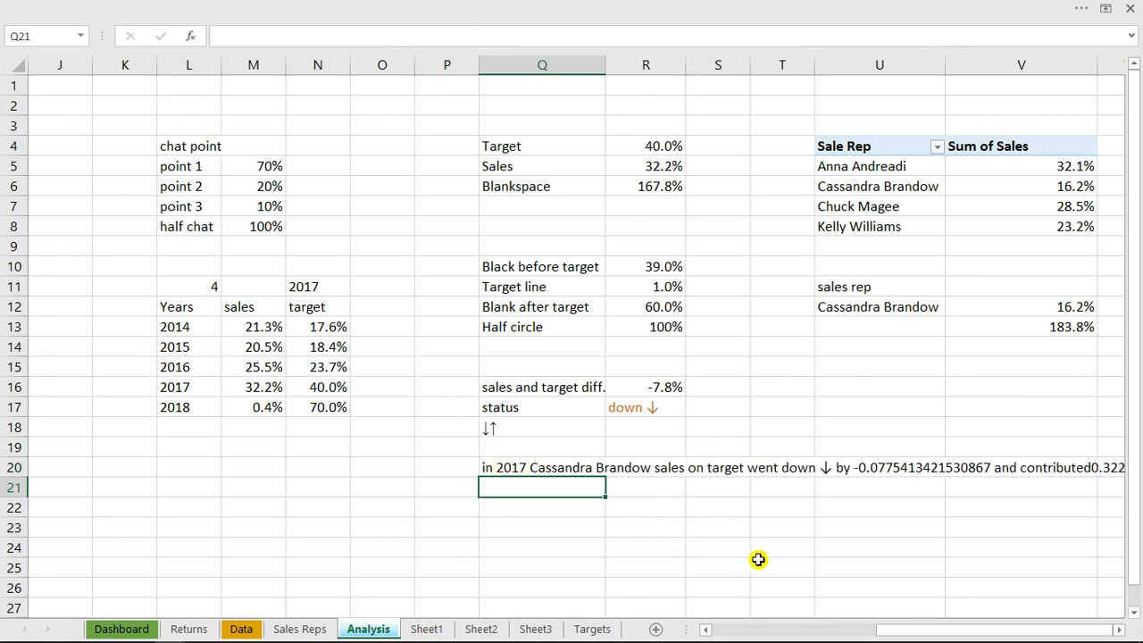
In the Q20 summary formula, wrap the R16 reference in a TEXT function with the number format 0.0%
drag(900, 631, 936, 631)
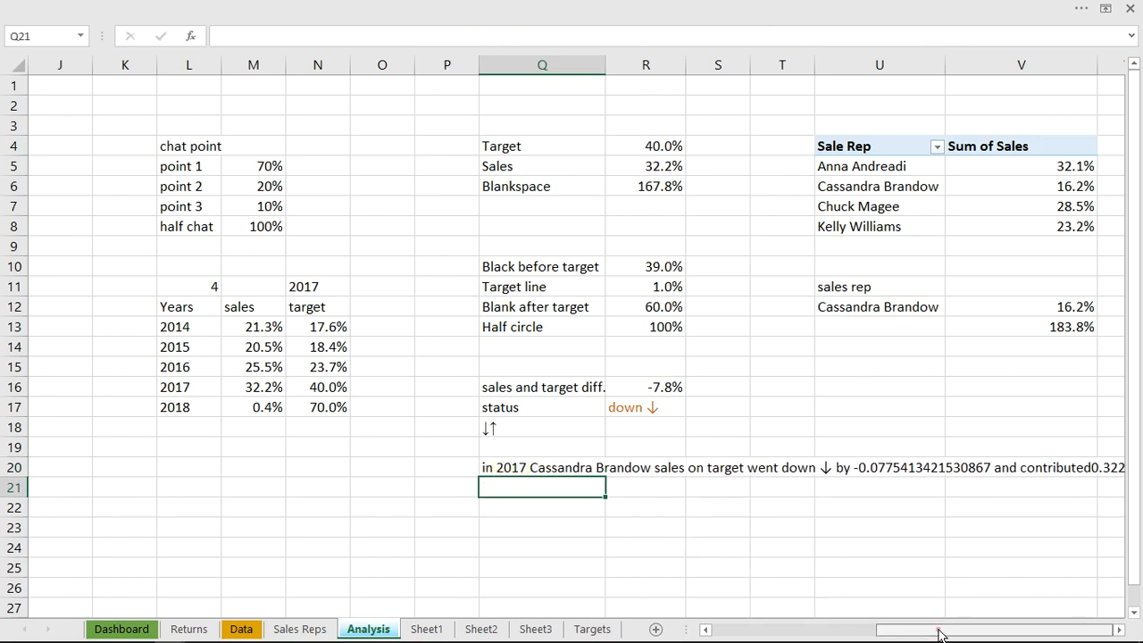
click(1118, 629)
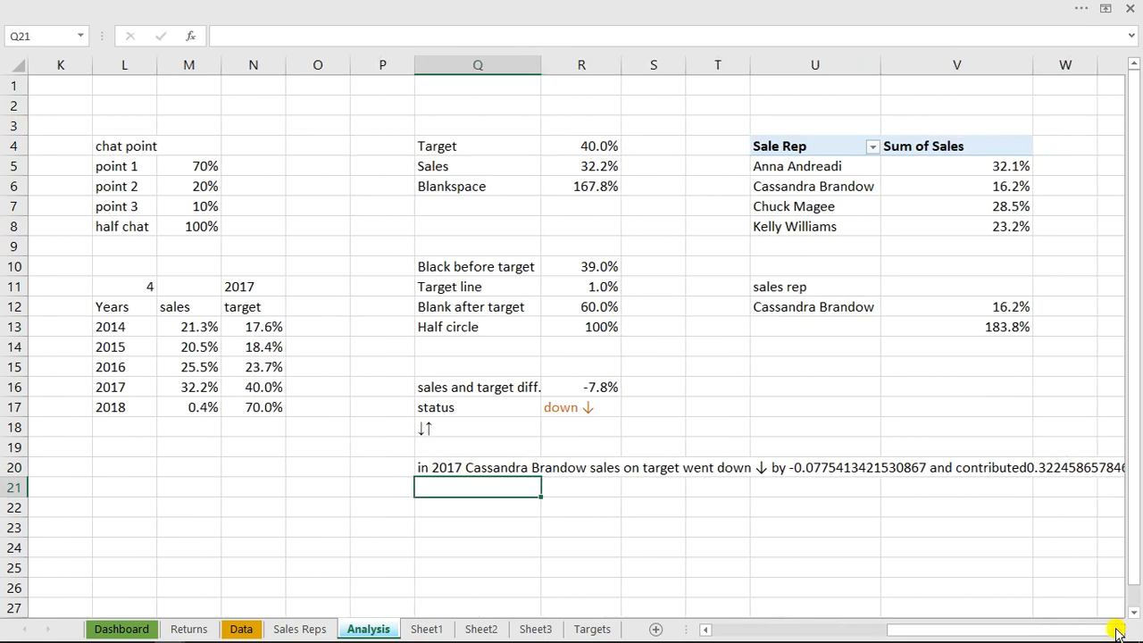
click(1118, 629)
click(1118, 631)
click(1118, 630)
click(1118, 630)
click(1118, 631)
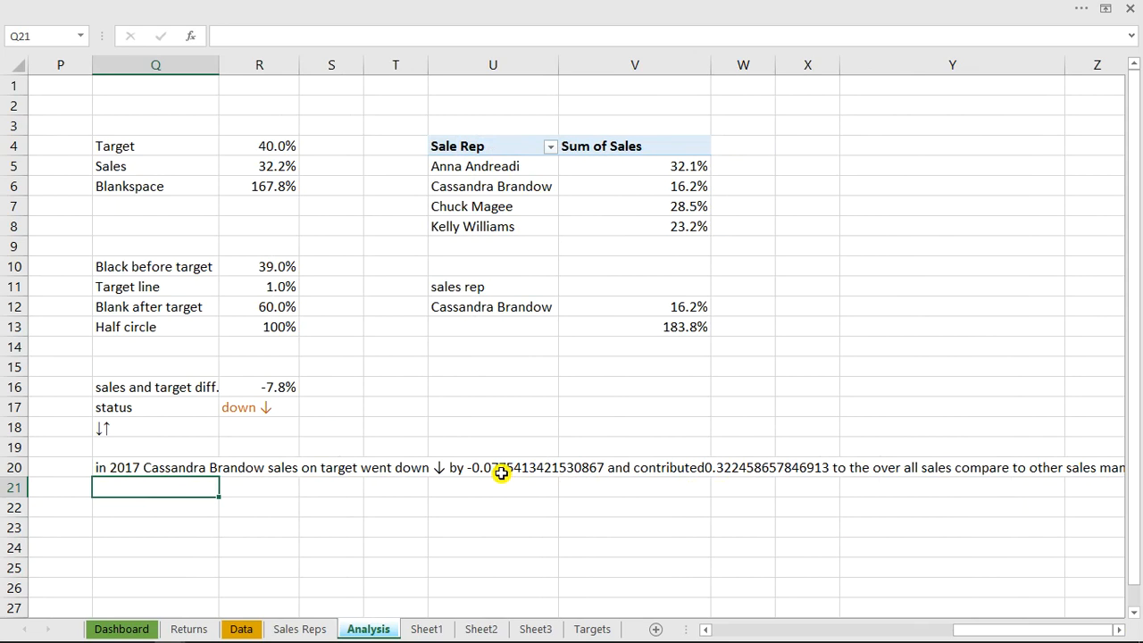
click(102, 468)
double_click(102, 468)
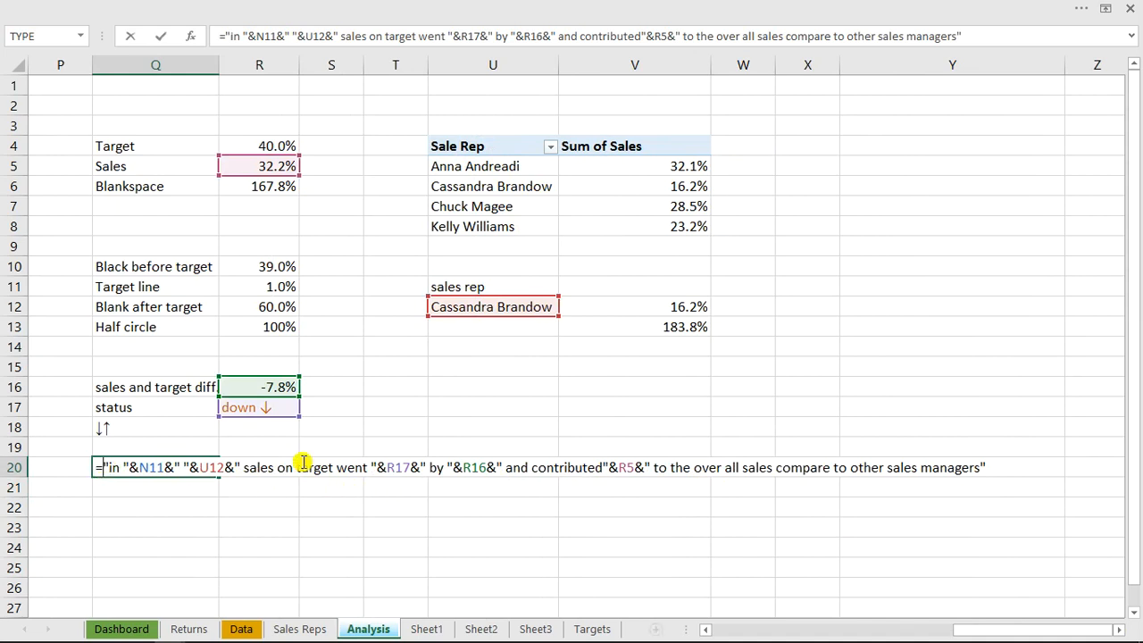
mouse_move(721, 641)
click(639, 630)
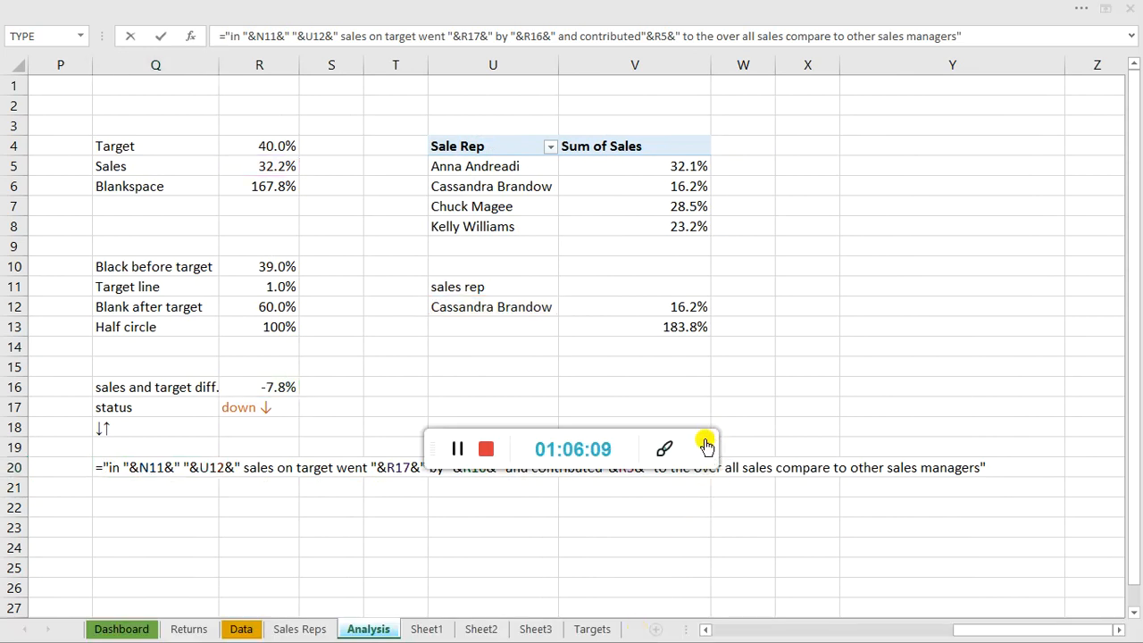
click(705, 446)
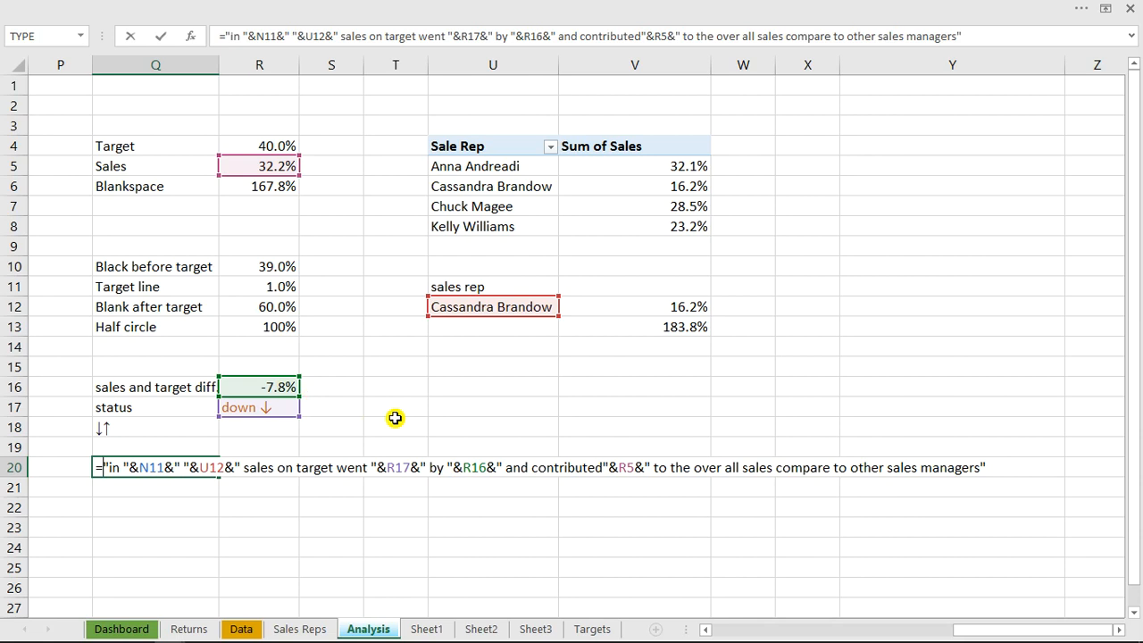
click(462, 467)
text(tex)
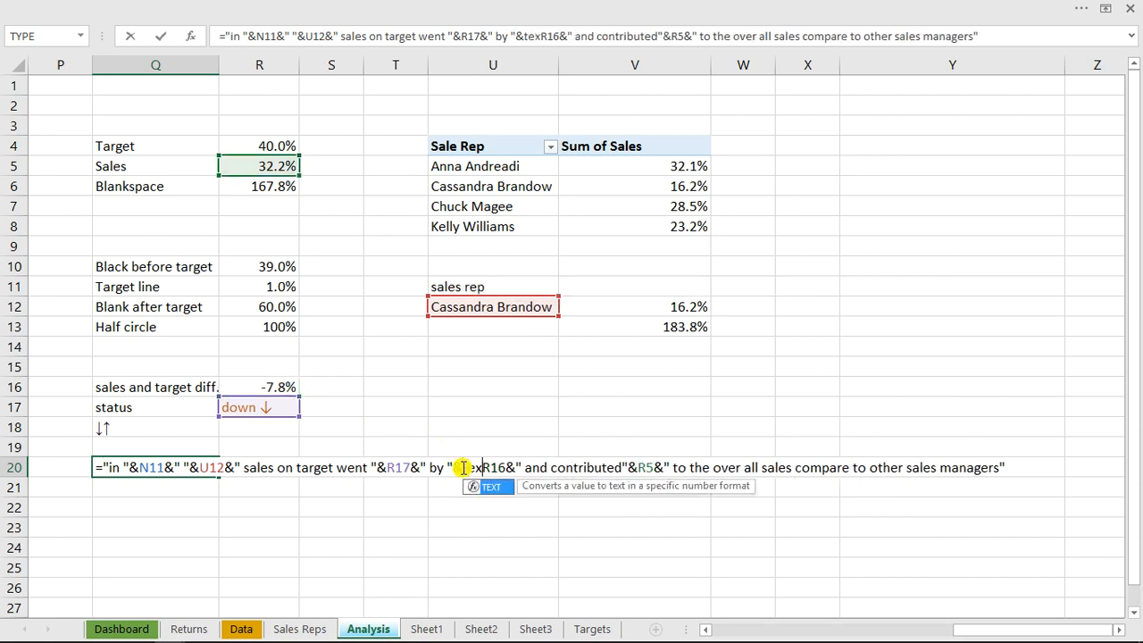
key(Tab)
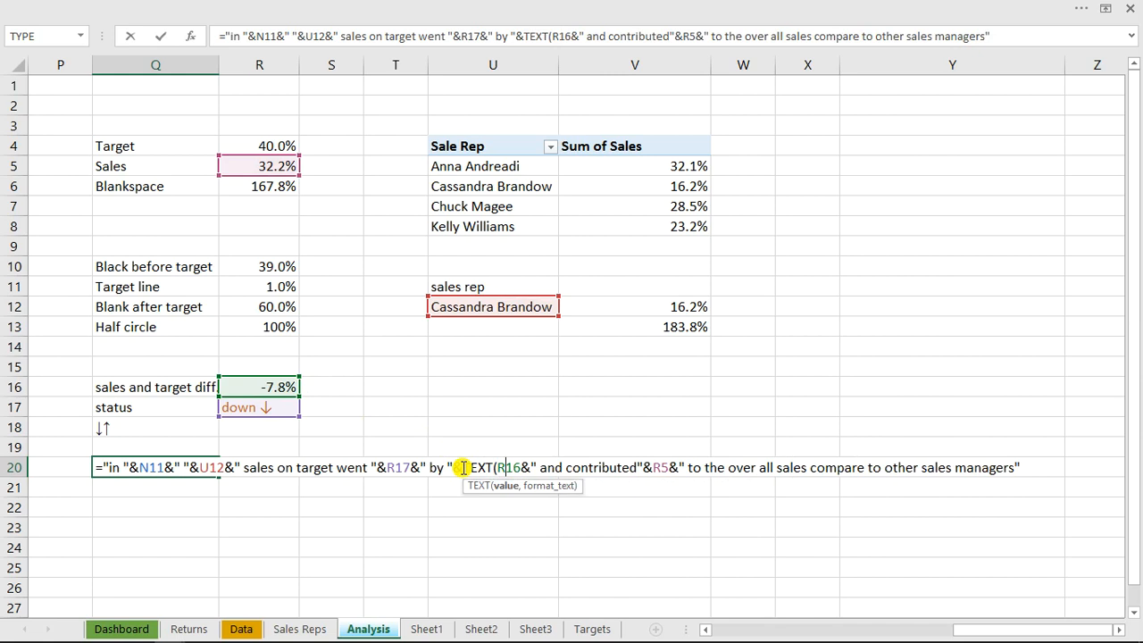
text(,)
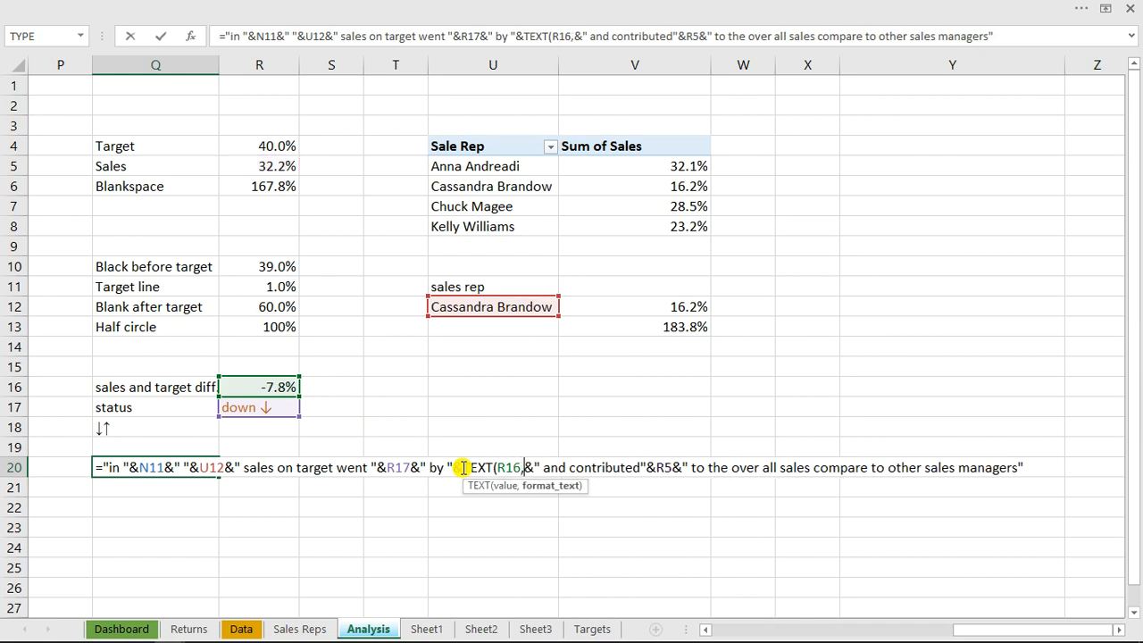
text(")
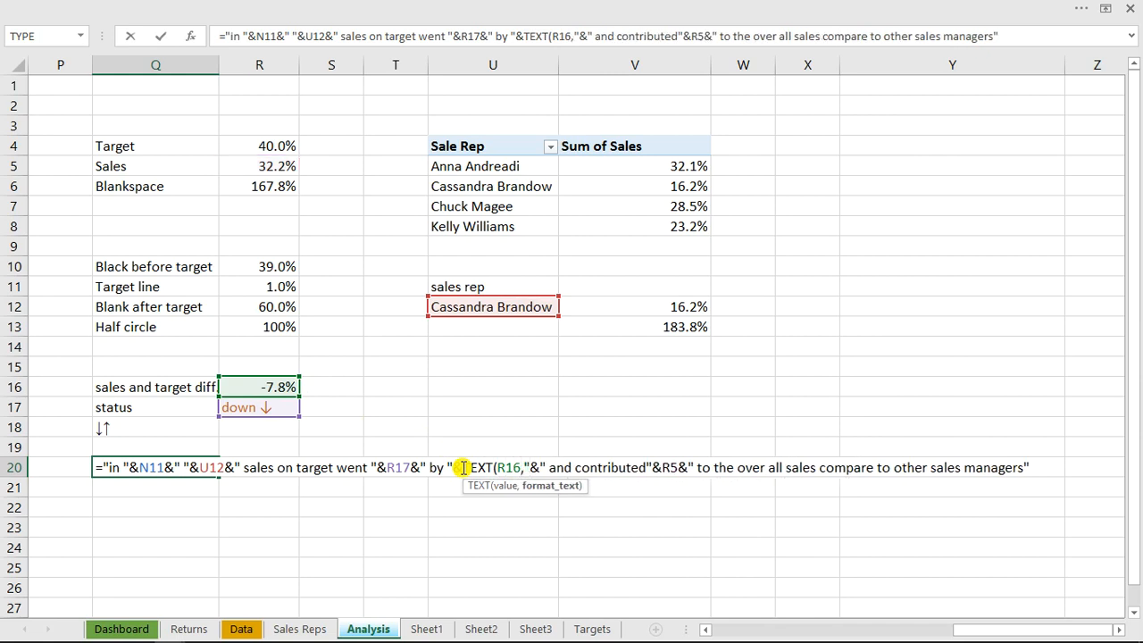
text(0.0)
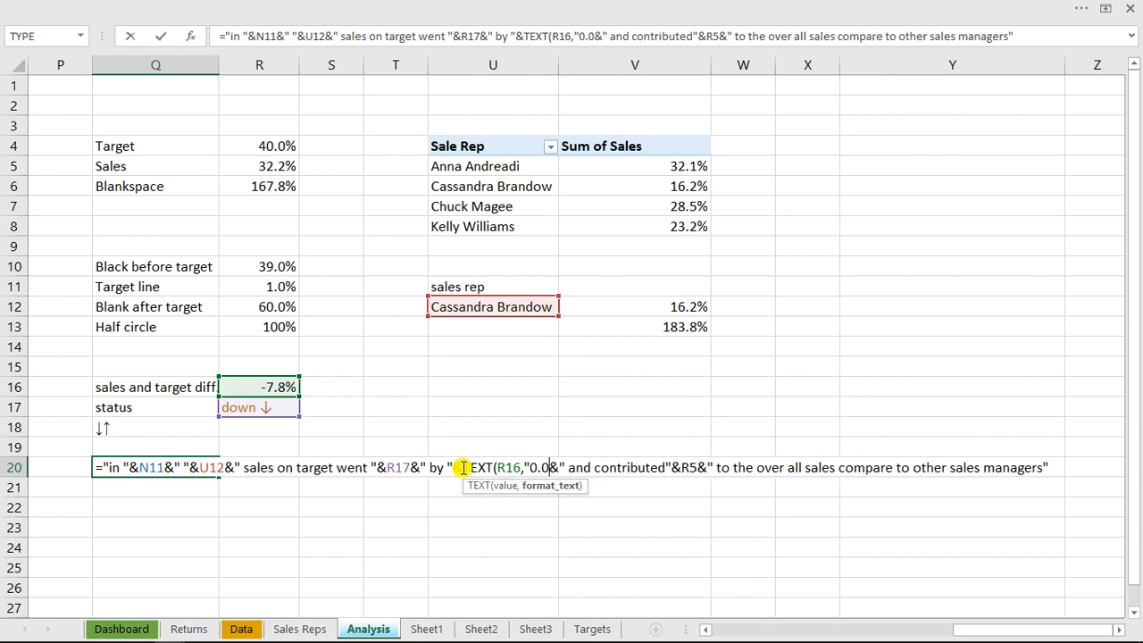
text(%"))
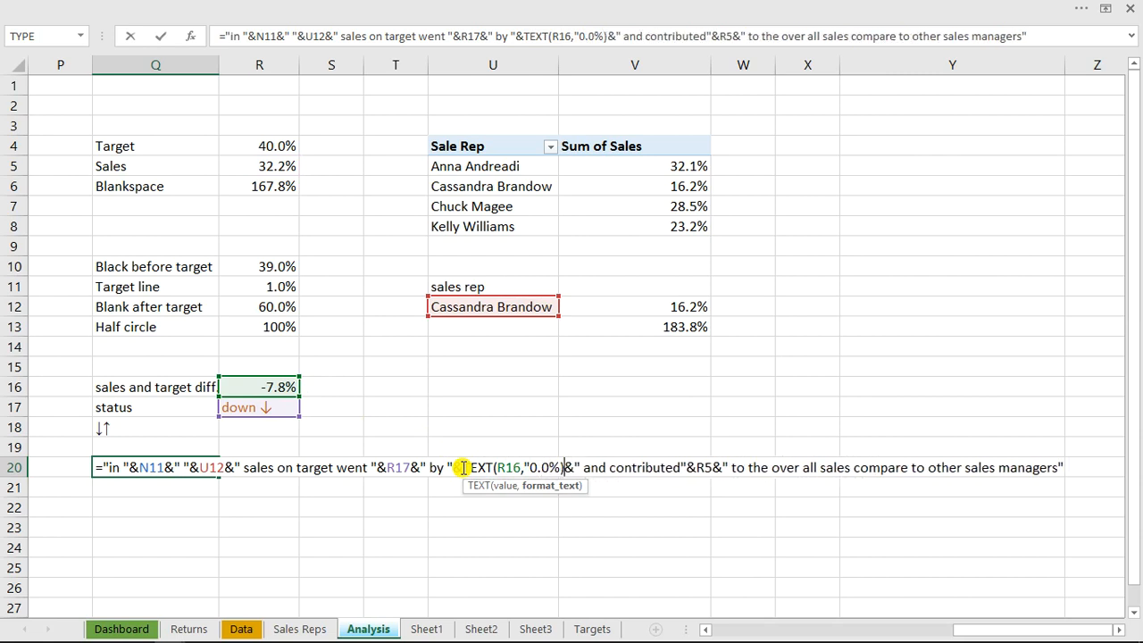
Add the missing closing quote after 0.0% in Q20's TEXT function and enter the formula
key(Return)
key(Return)
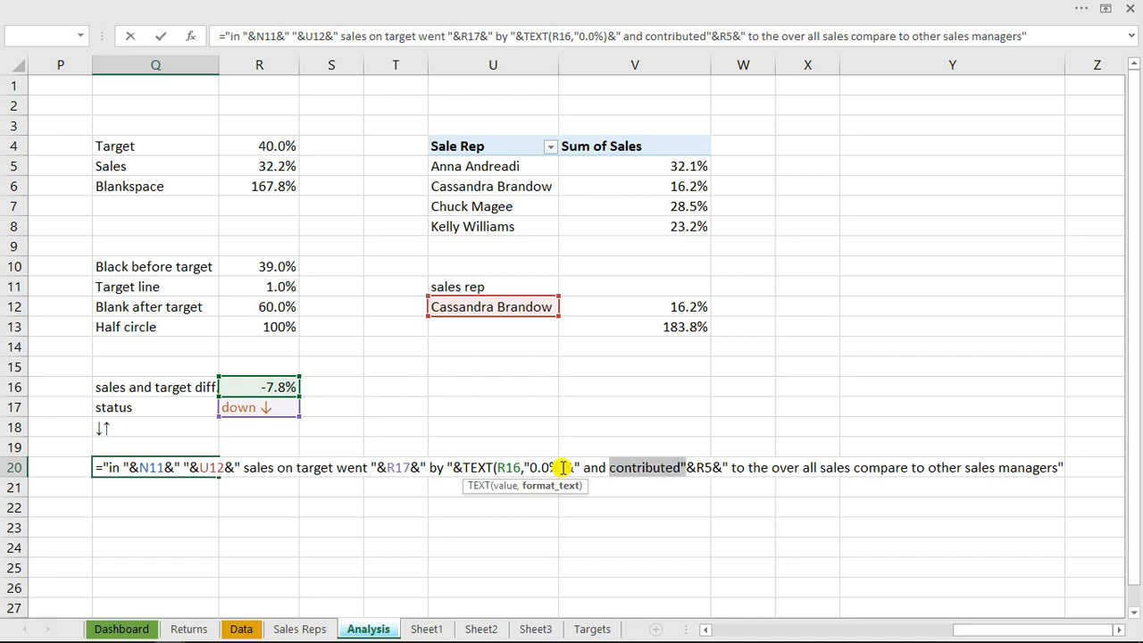
click(564, 467)
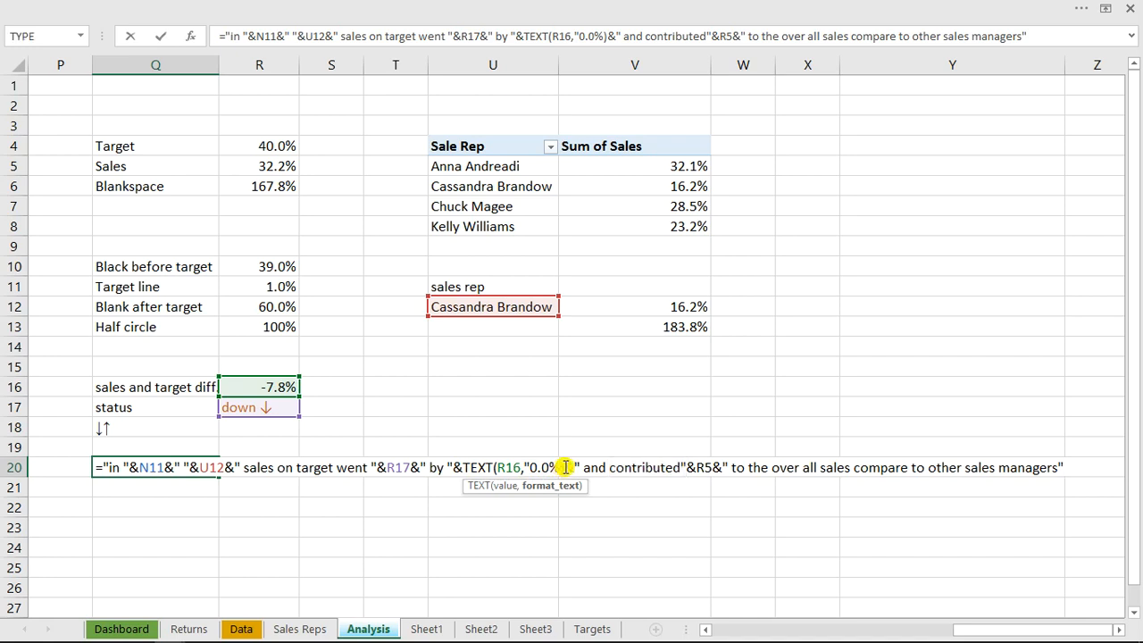
click(529, 467)
key(Return)
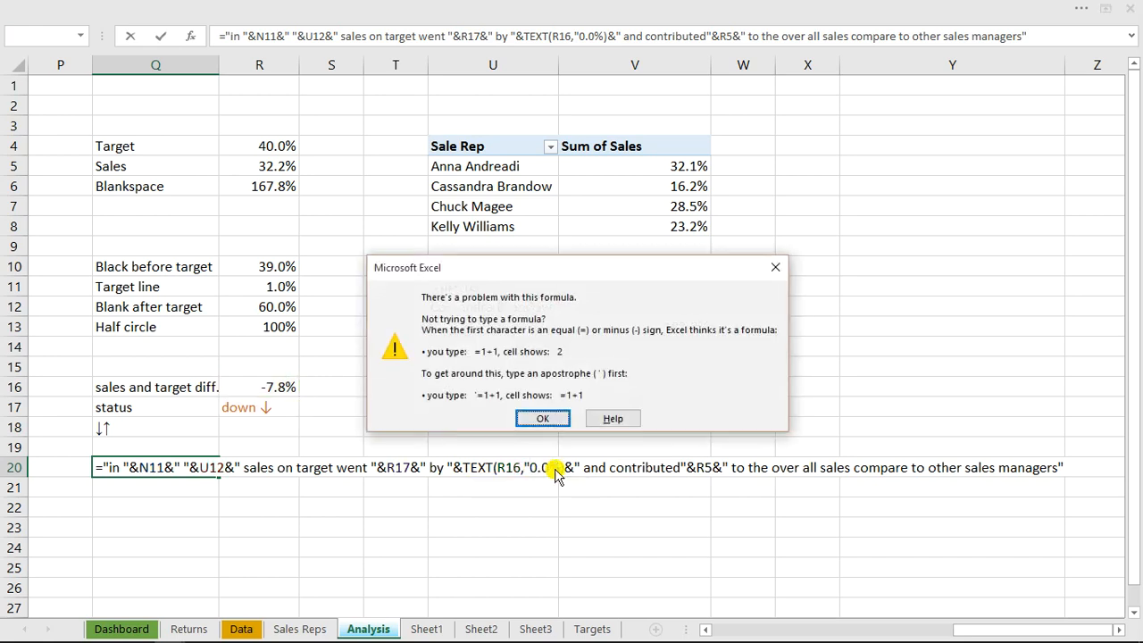
click(546, 419)
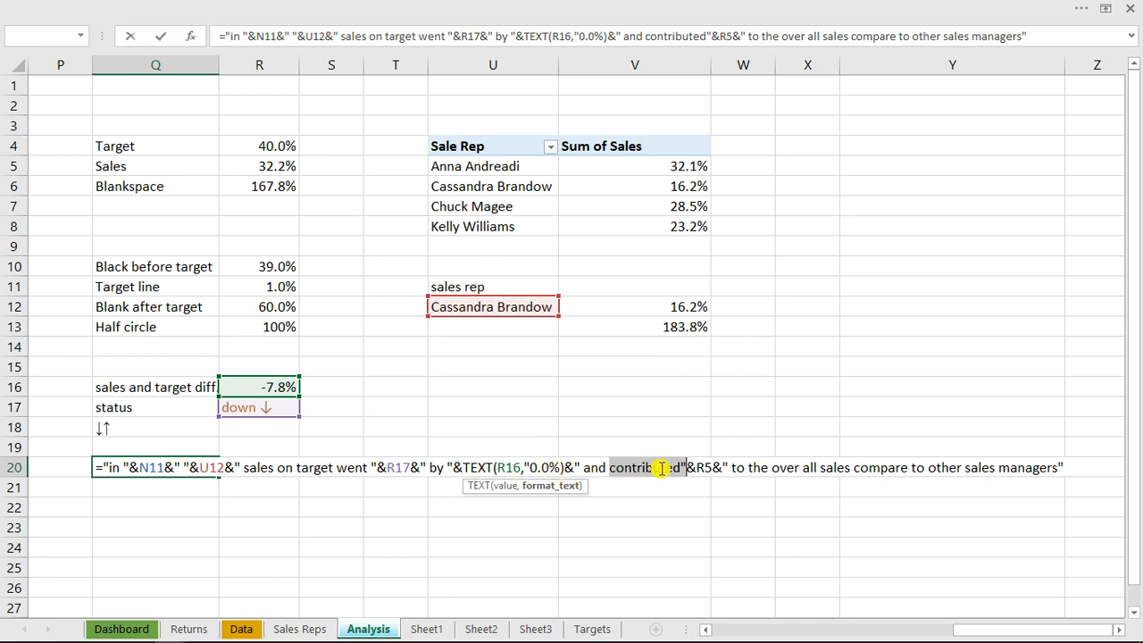
click(563, 466)
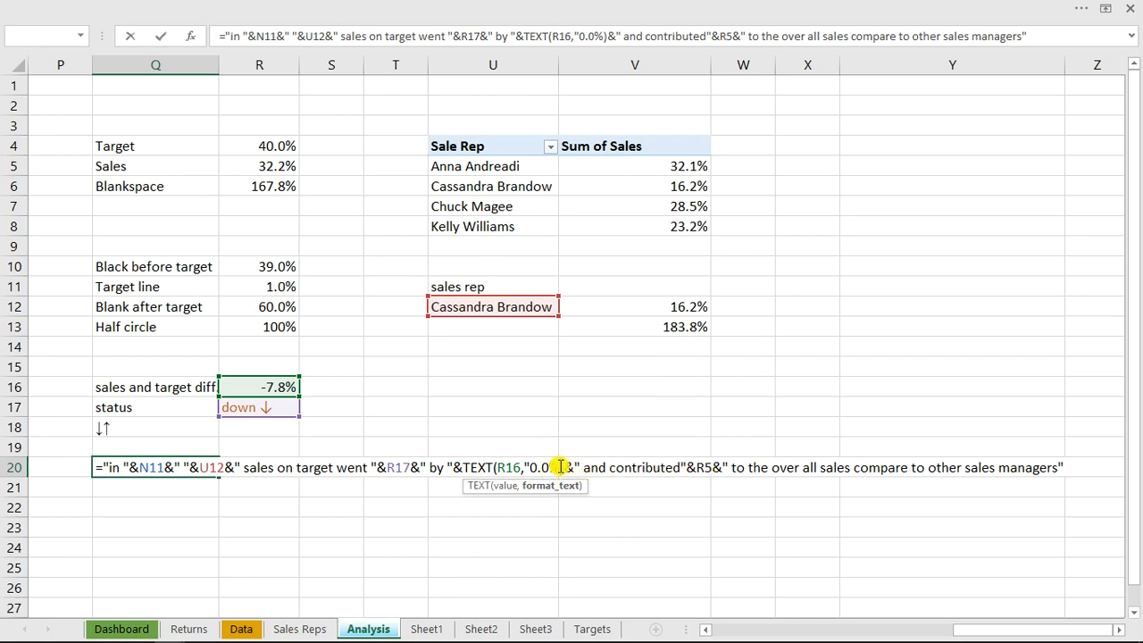
text(")
key(Return)
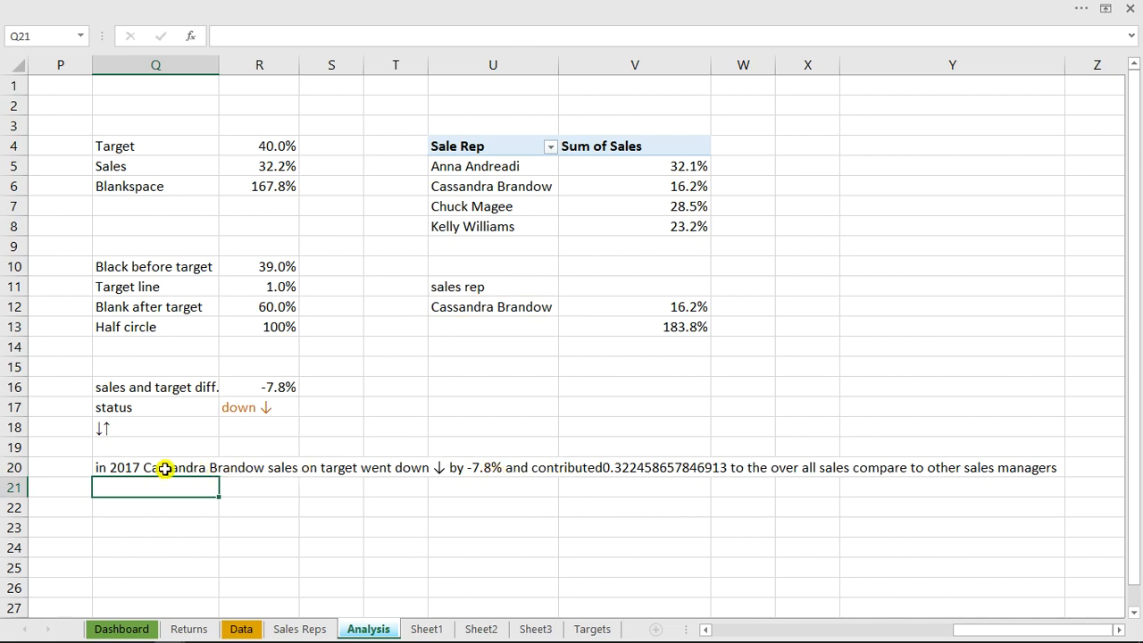
Wrap the R5 reference in the Q20 formula as TEXT(R5,"0.0%") and enter the formula
click(120, 468)
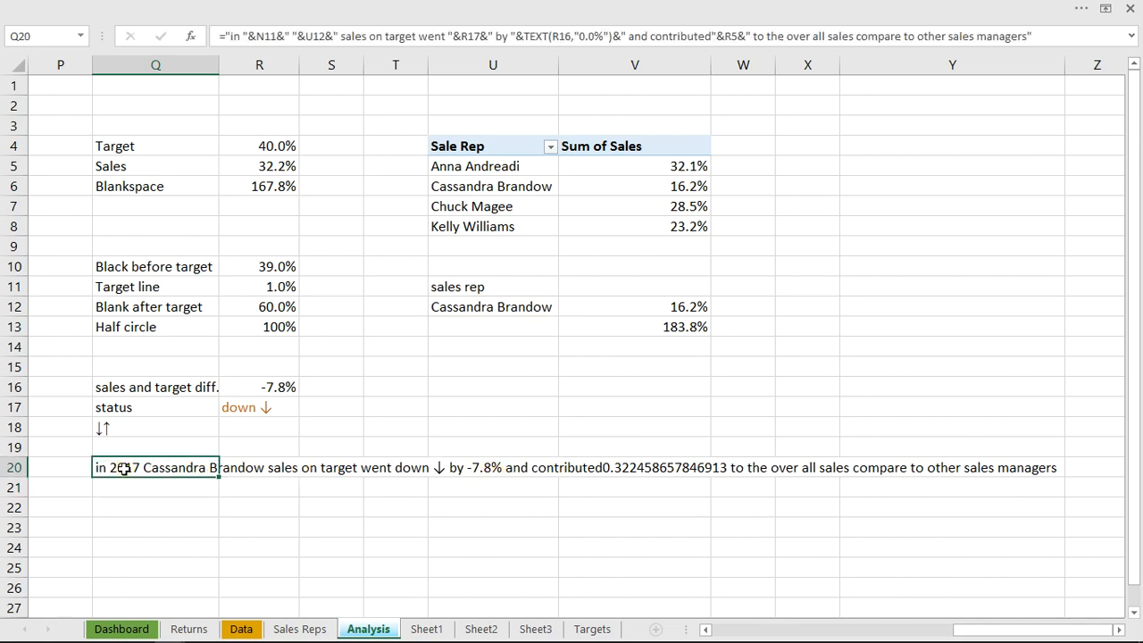
double_click(123, 468)
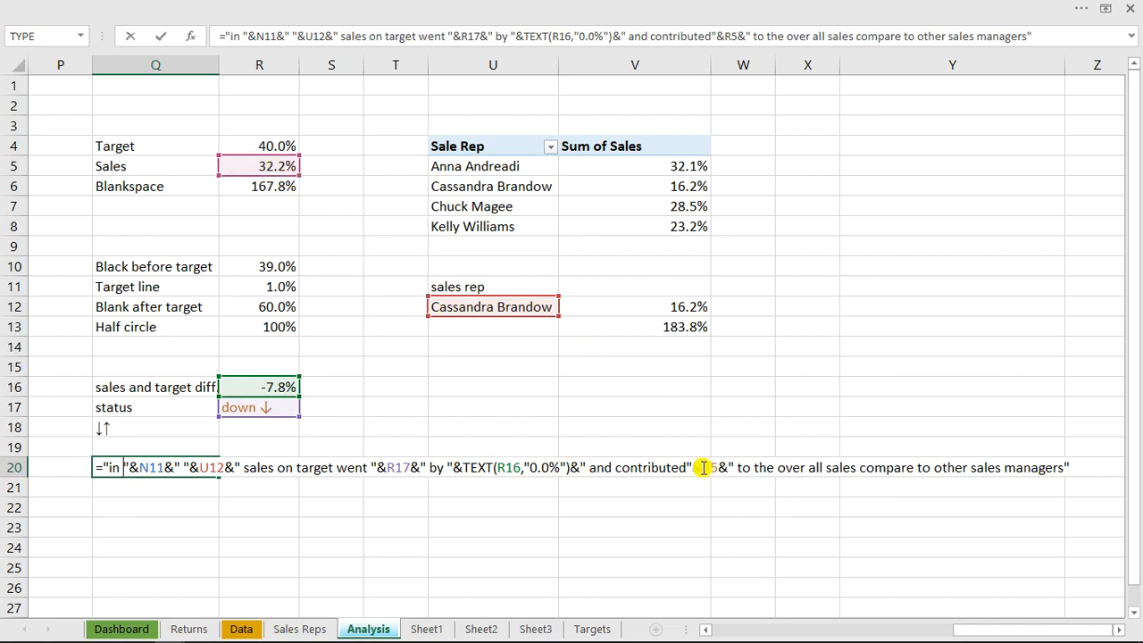
text(tex)
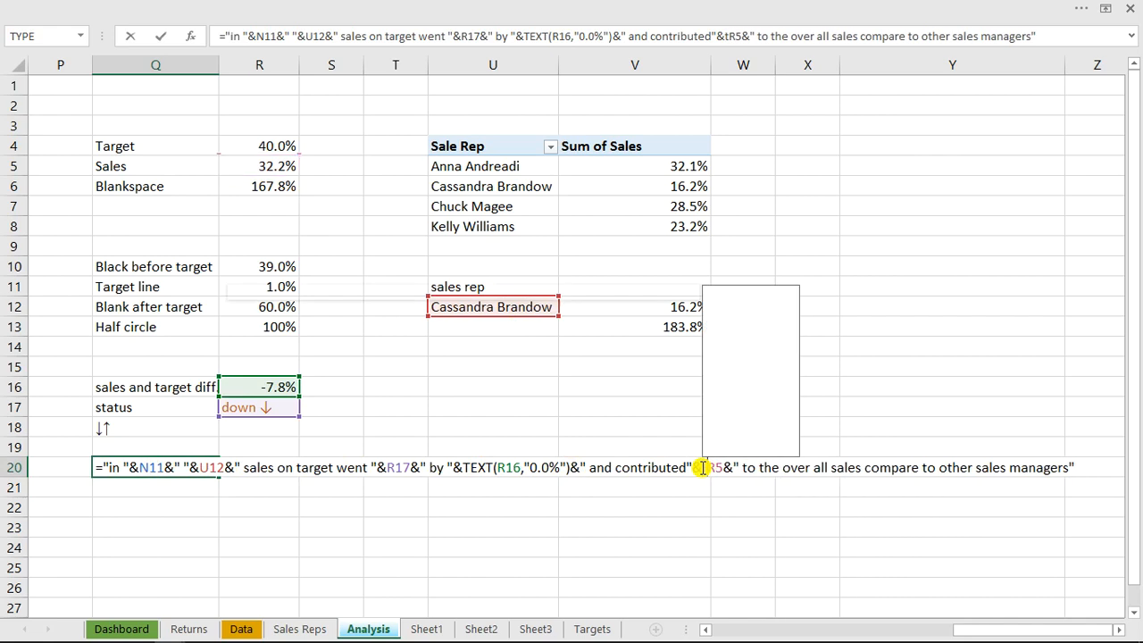
key(Tab)
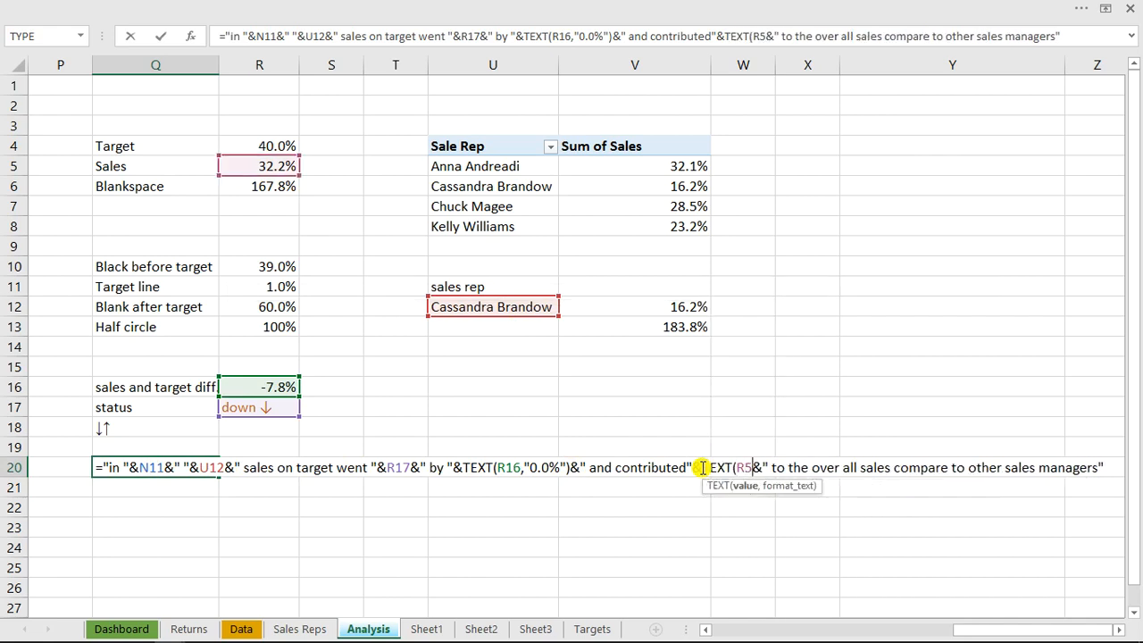
text(,")
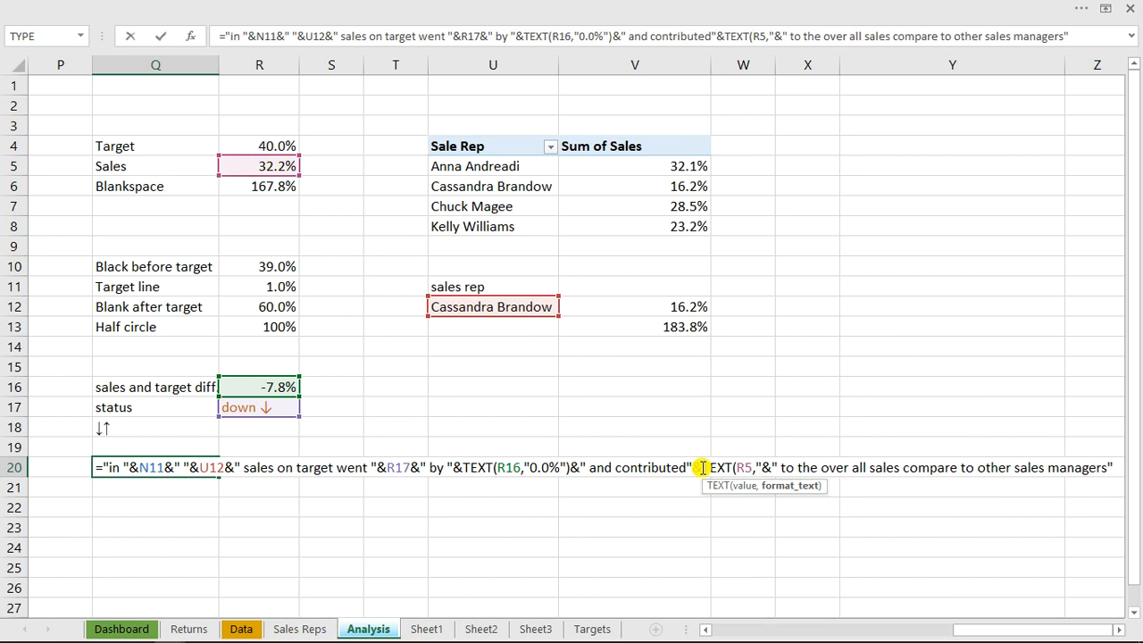
text(0.0)
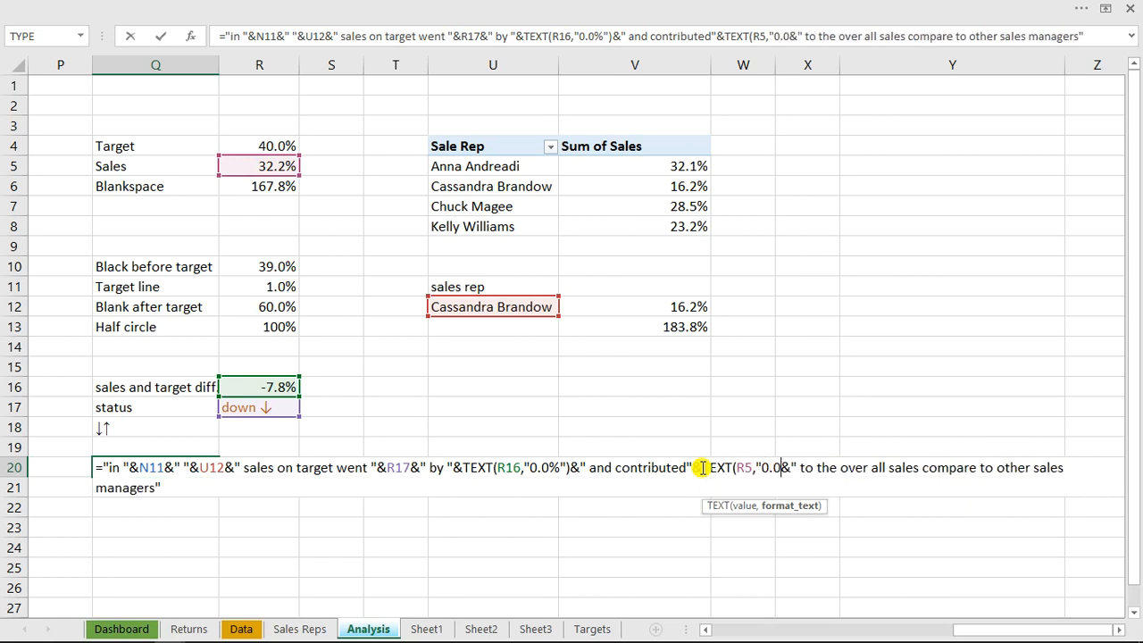
text(%")
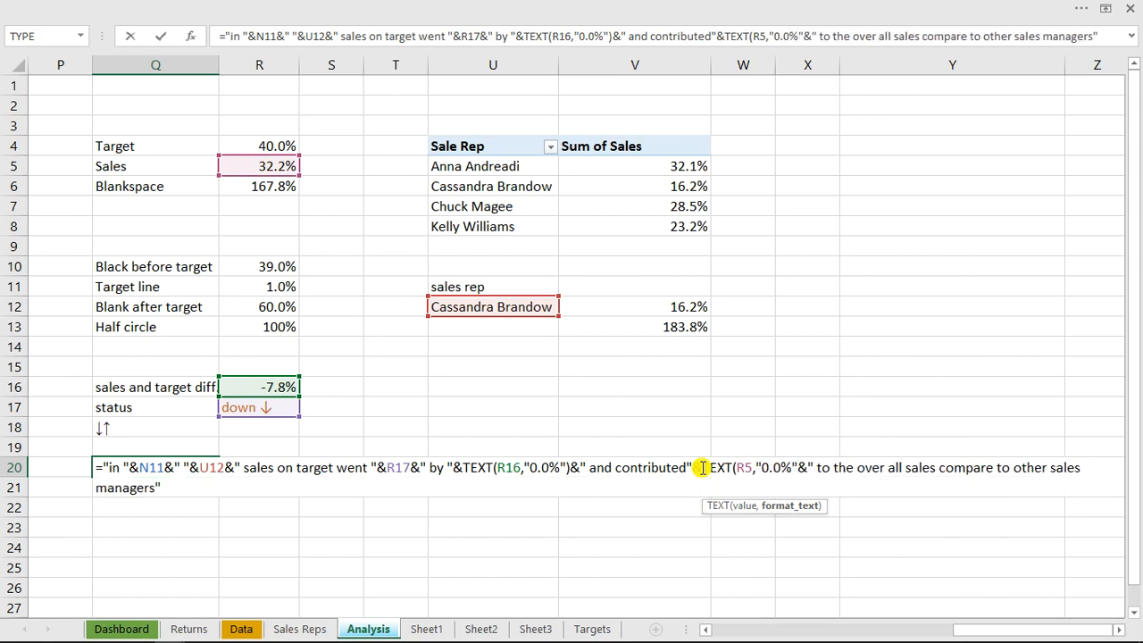
text())
key(Return)
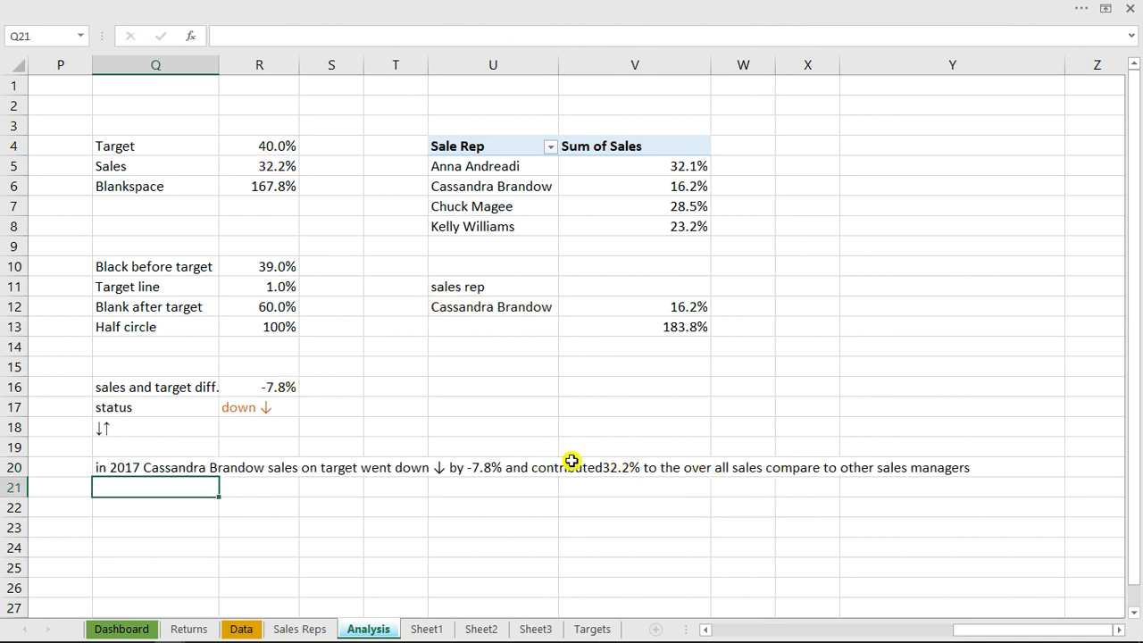
Insert a space after "contributed" inside the Q20 formula's text and enter the formula
double_click(105, 467)
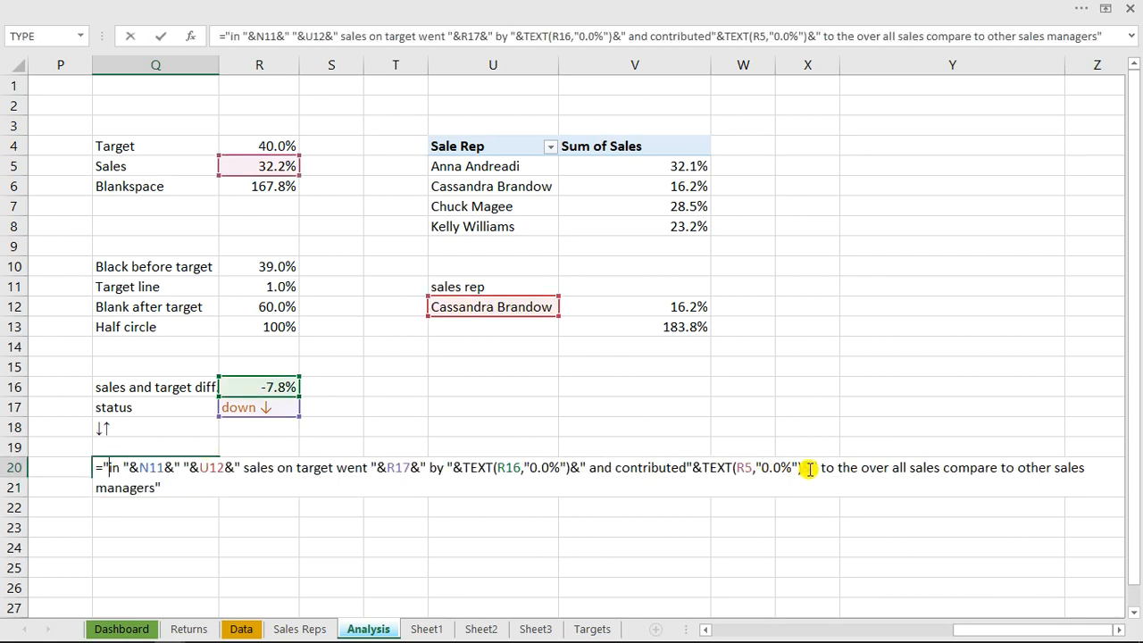
click(687, 467)
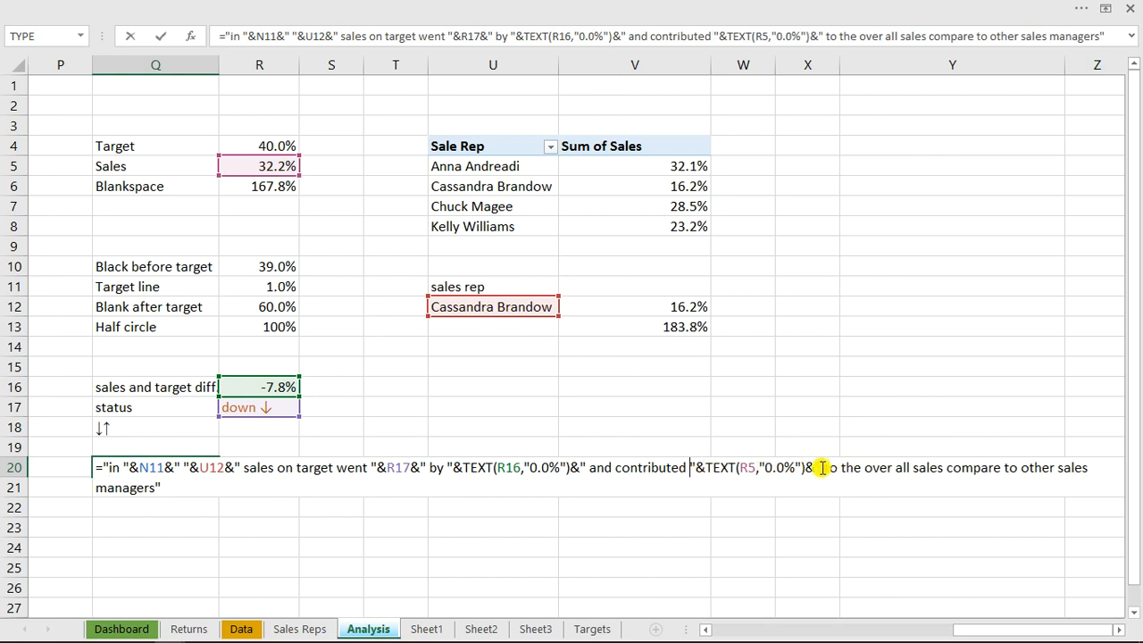
key(Return)
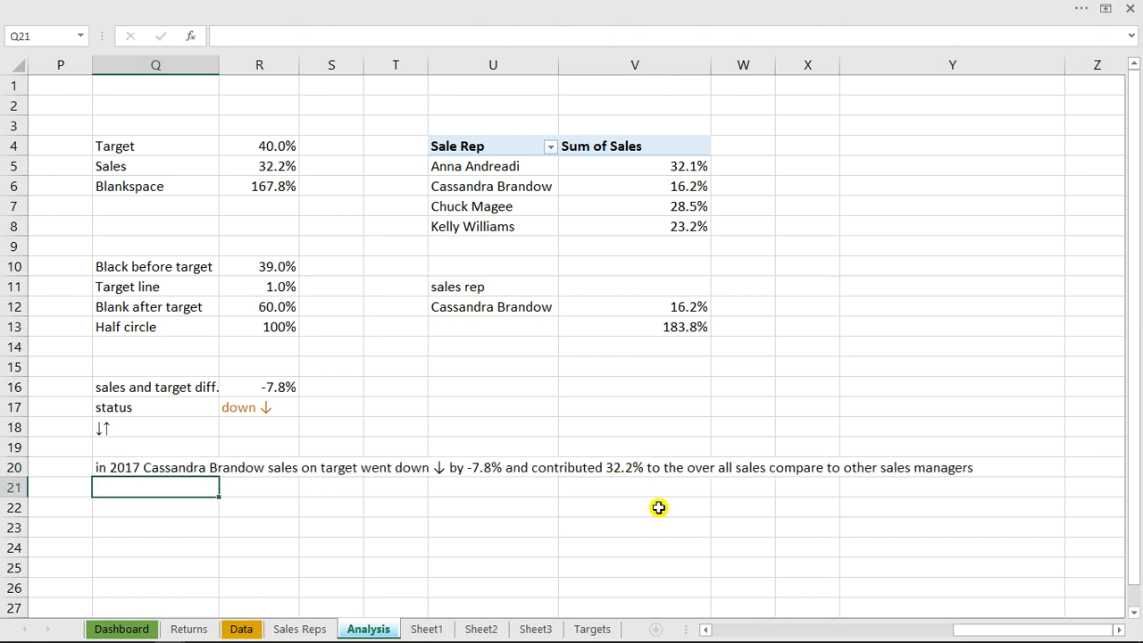
Define the name comment2 for the summary sentence cell Q20 on the Analysis sheet
click(143, 629)
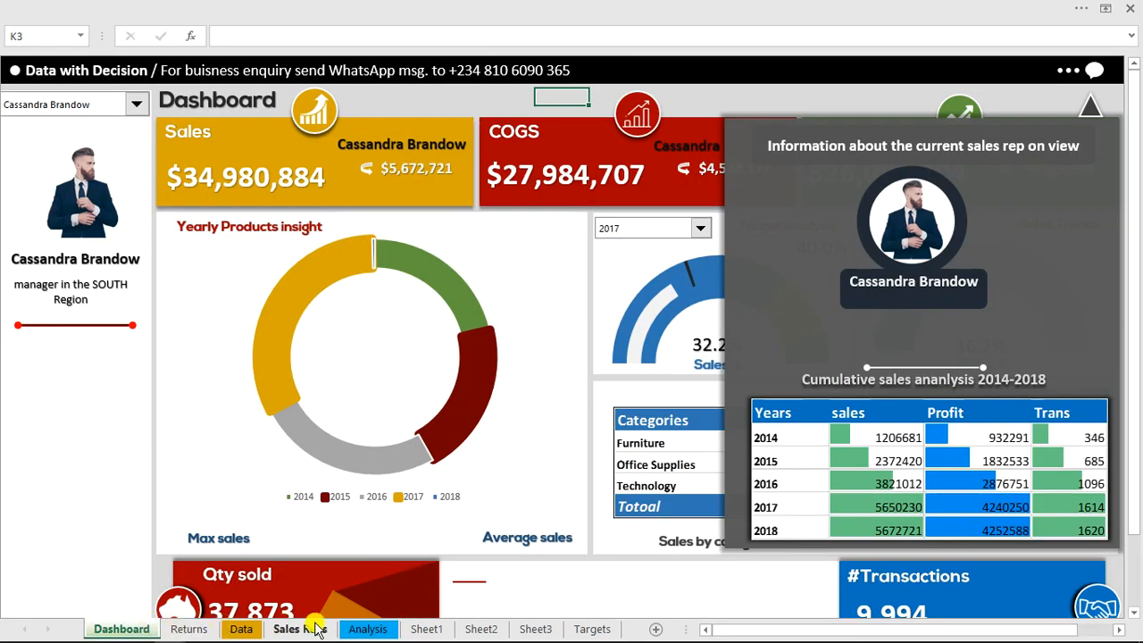
click(392, 628)
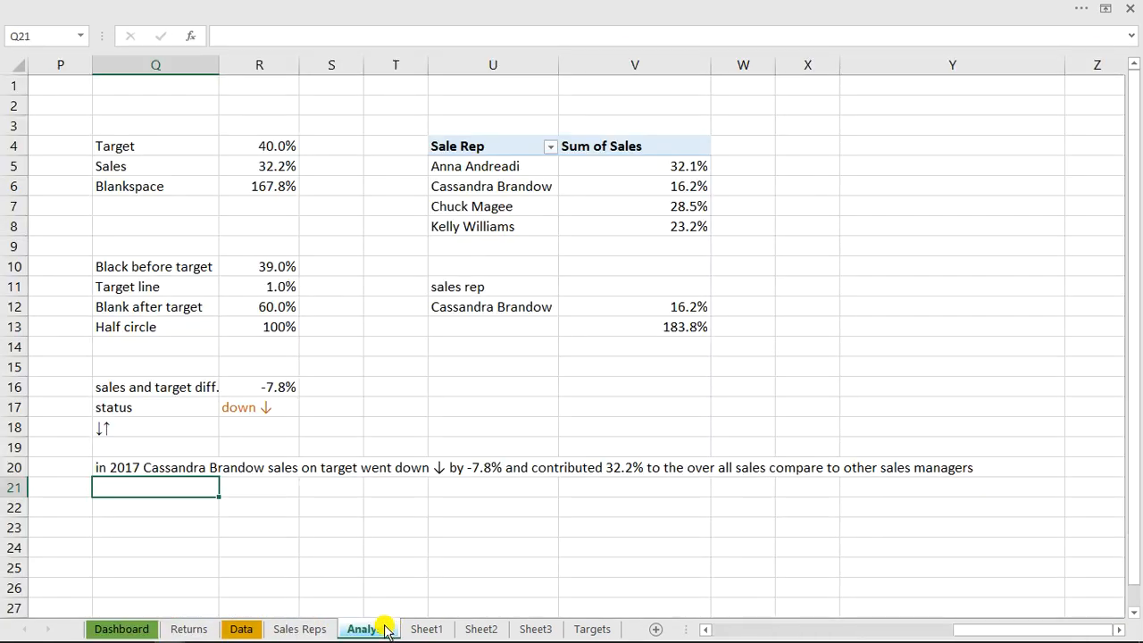
click(107, 466)
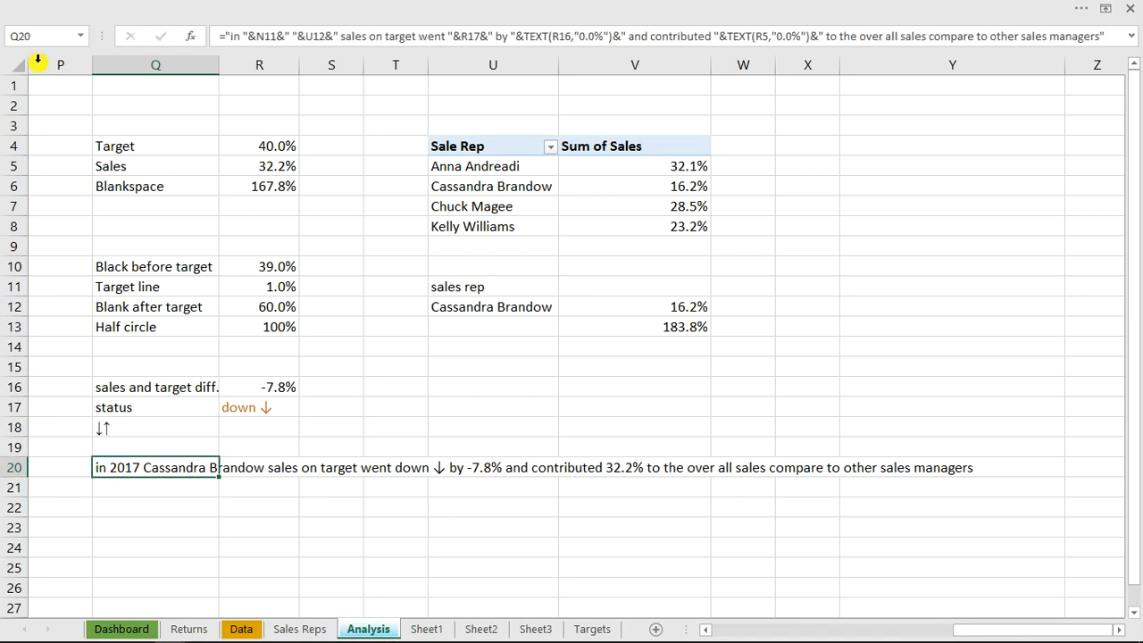
click(32, 34)
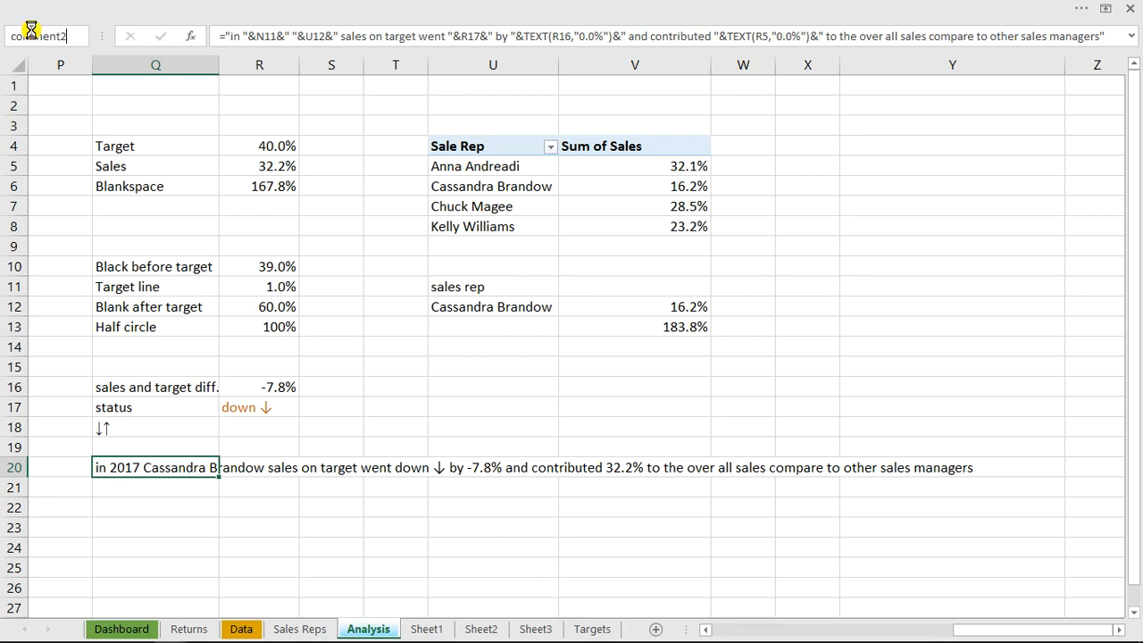
Duplicate the manager name text box in the Dashboard's sales rep information panel and place the copy below the original
click(122, 629)
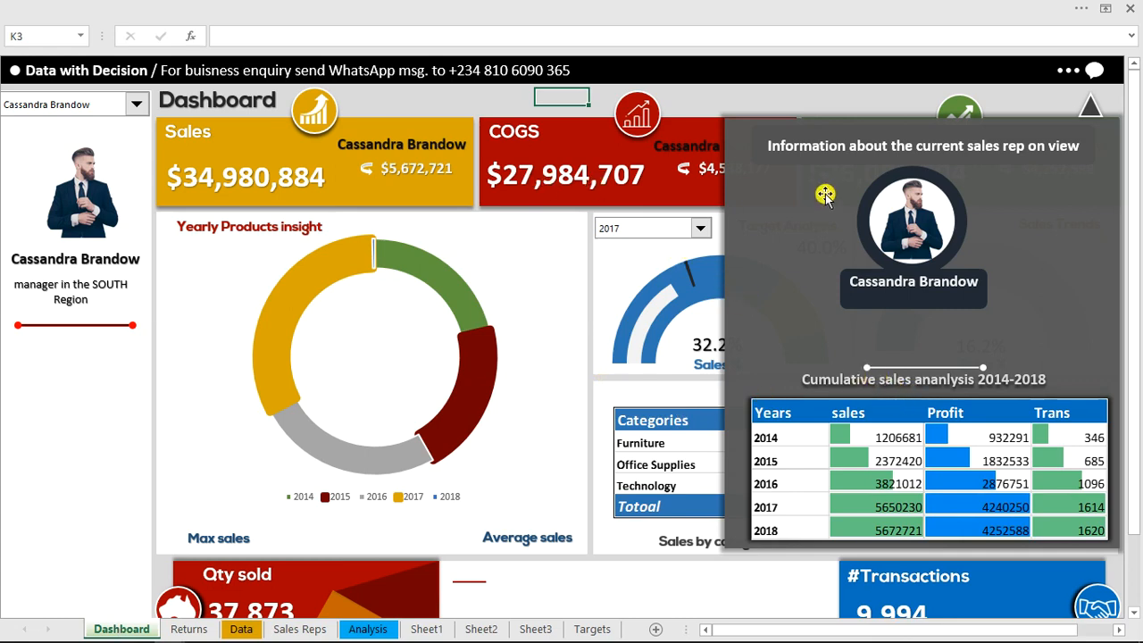
click(893, 284)
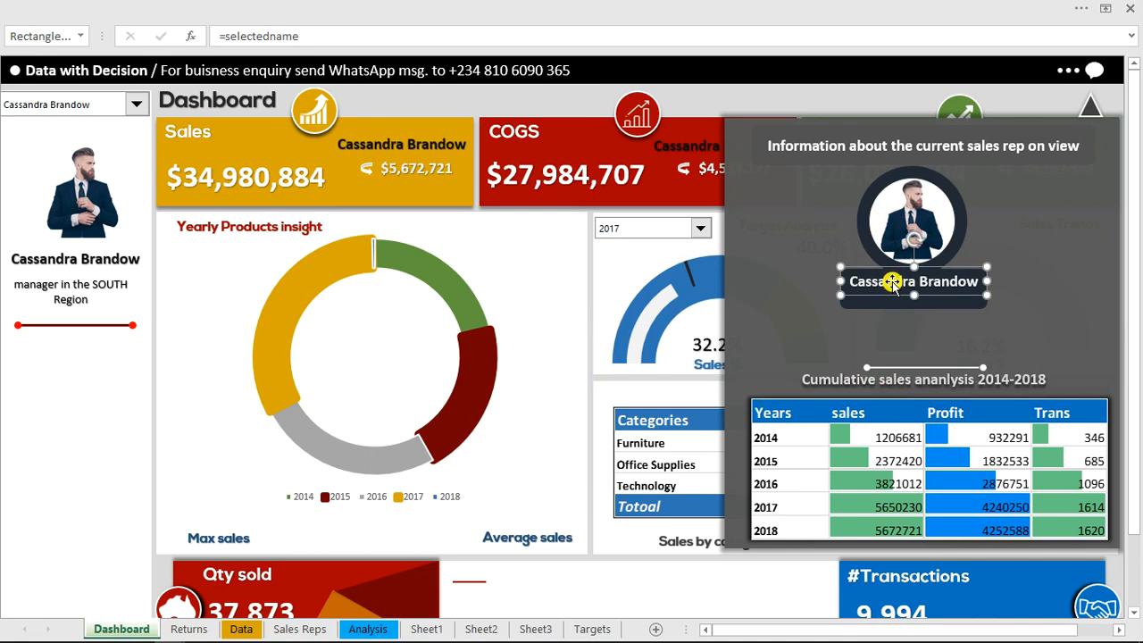
key(ctrl+d)
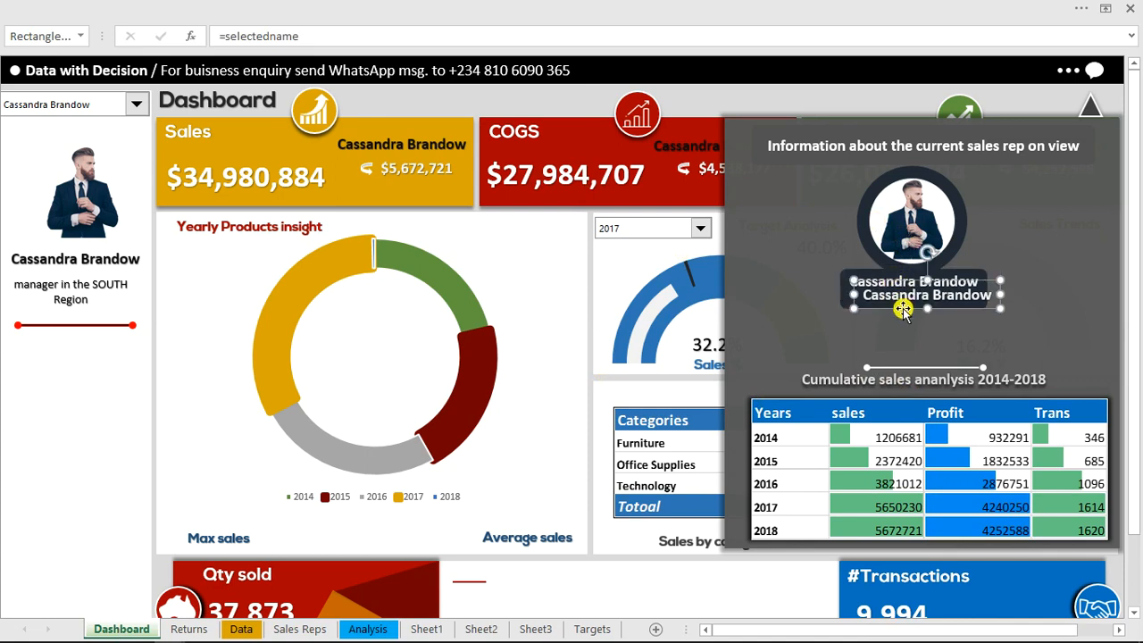
drag(902, 310, 877, 347)
Link the duplicated text box to the named summary sentence with the formula =comment2
drag(304, 36, 240, 37)
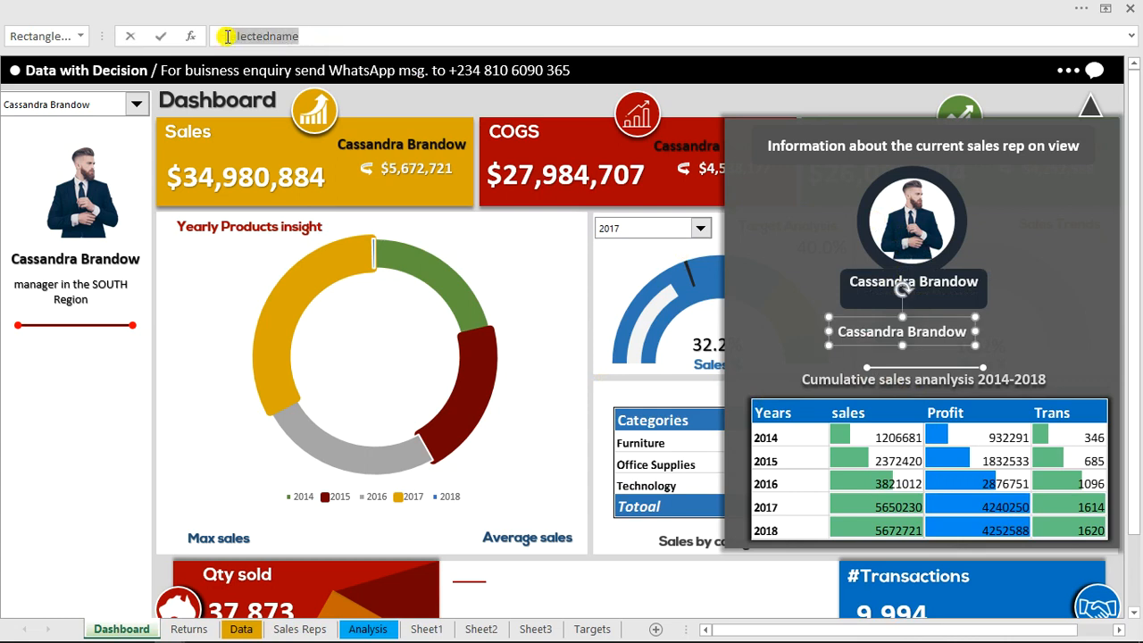
text(comm)
key(Down)
key(Tab)
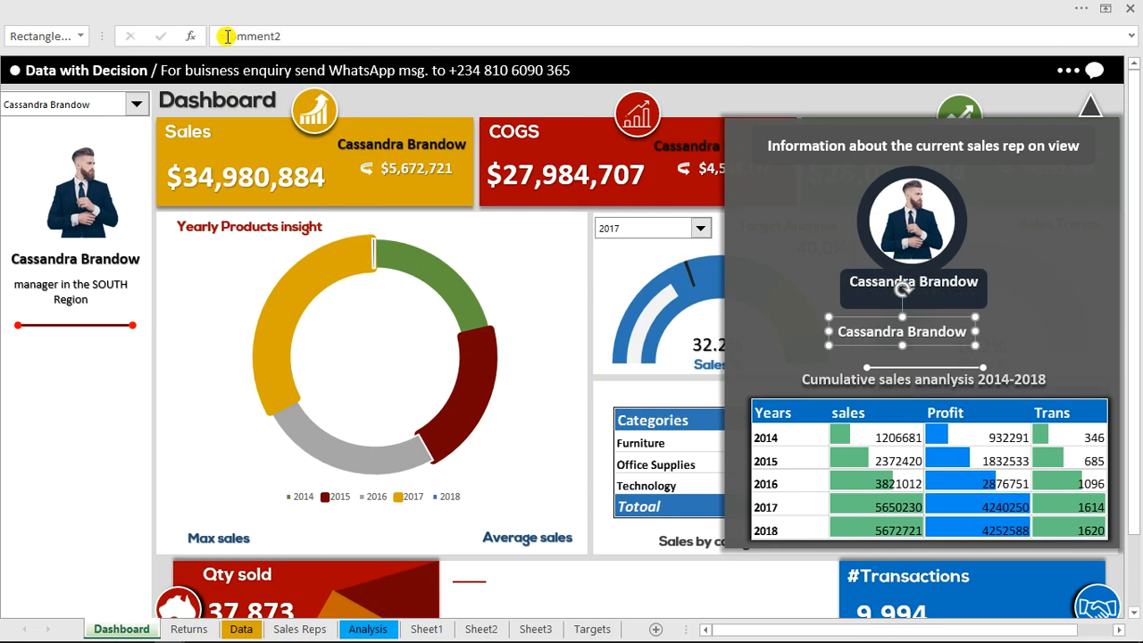
key(Return)
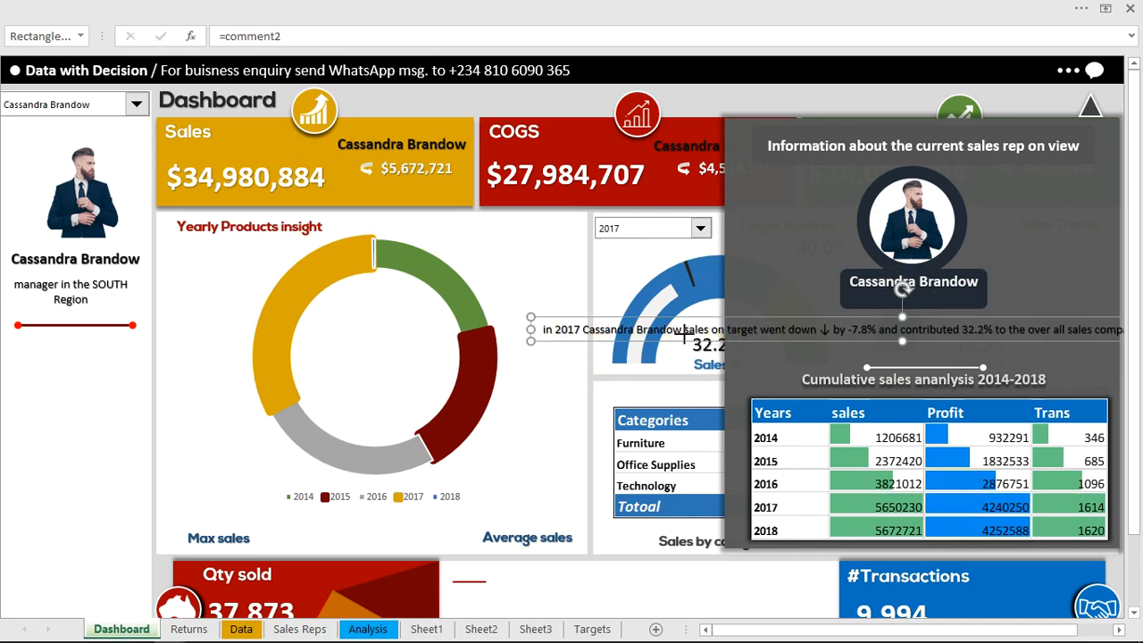
Resize and reposition the summary sentence box to fit inside the information panel, between the manager name and the cumulative sales heading
drag(684, 337, 747, 340)
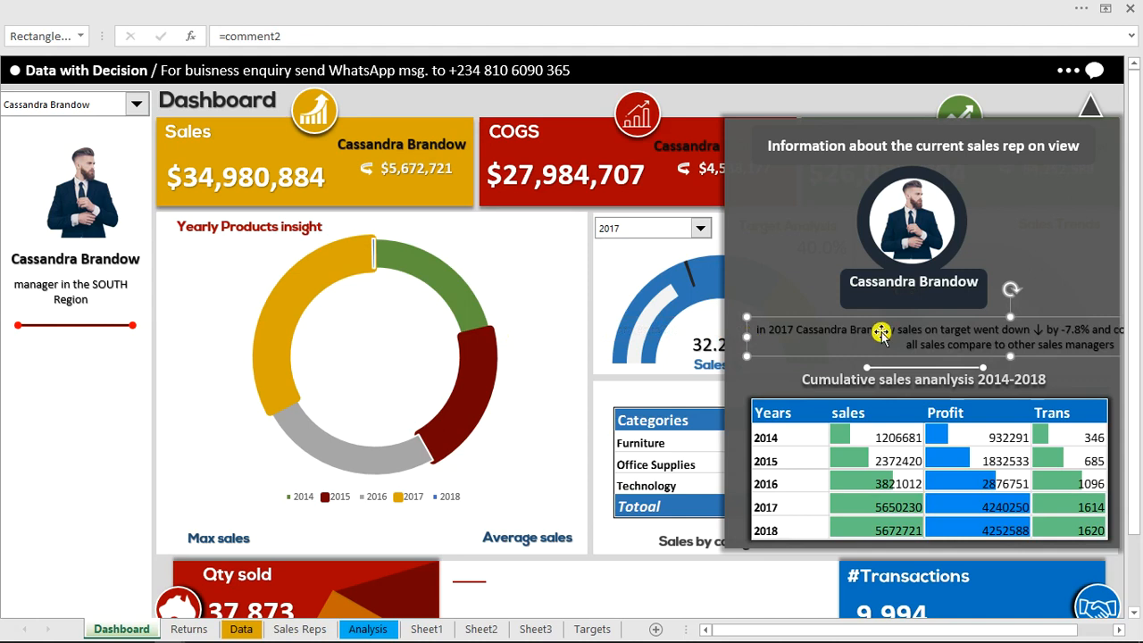
drag(1001, 320, 870, 318)
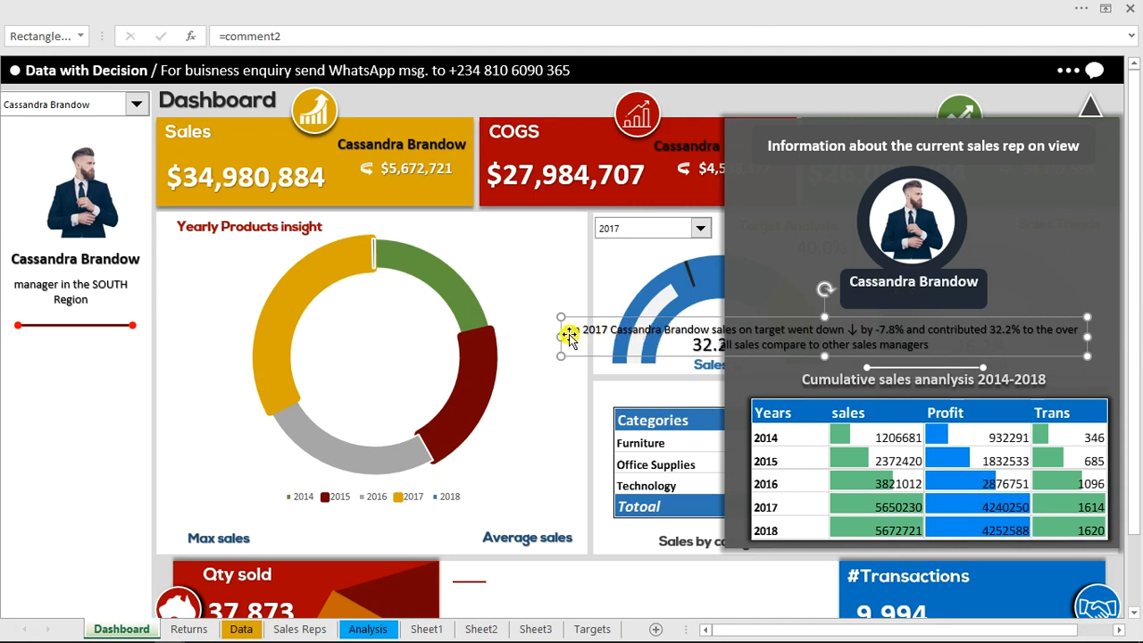
drag(561, 337, 741, 338)
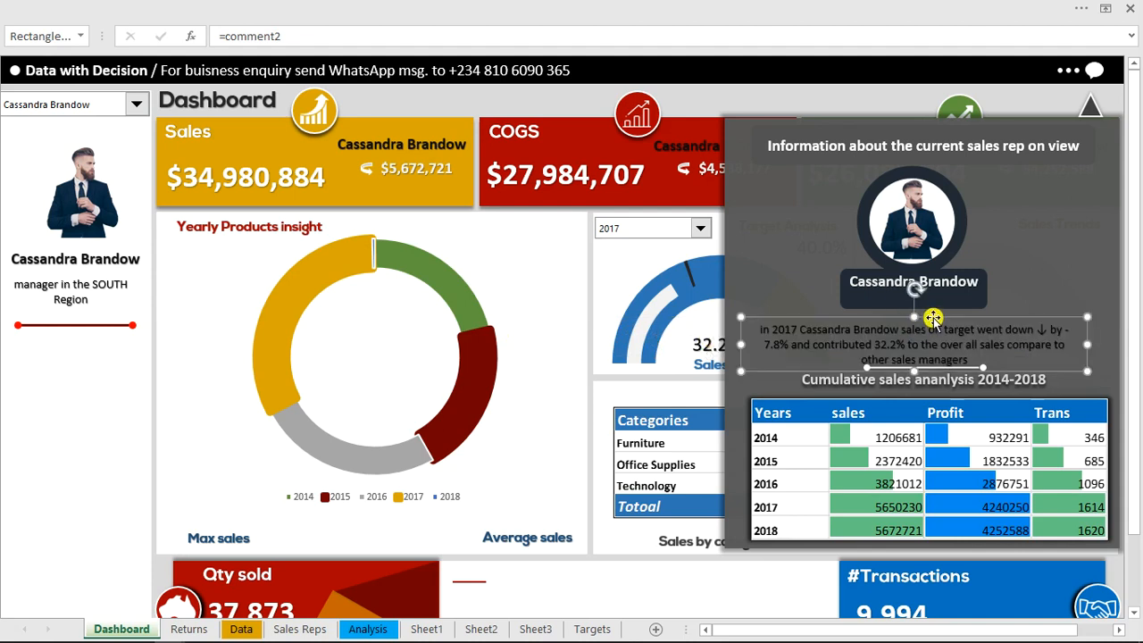
drag(933, 315, 934, 307)
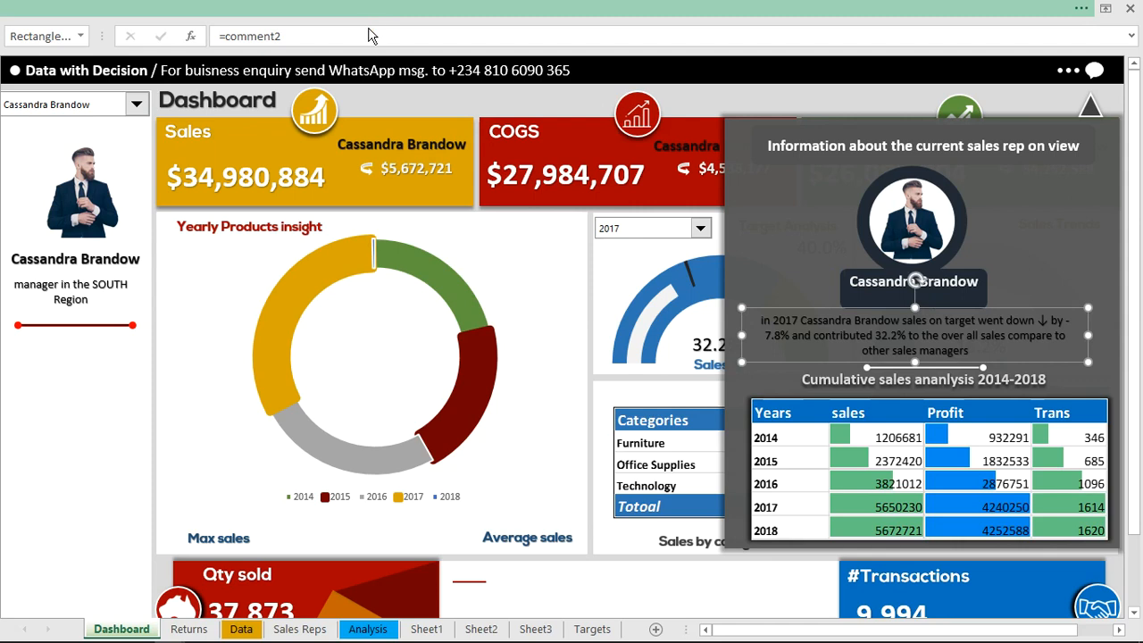
Format the summary sentence in White, Background 1, Darker 5%, bold, at font size 12, and deselect its text box
click(366, 7)
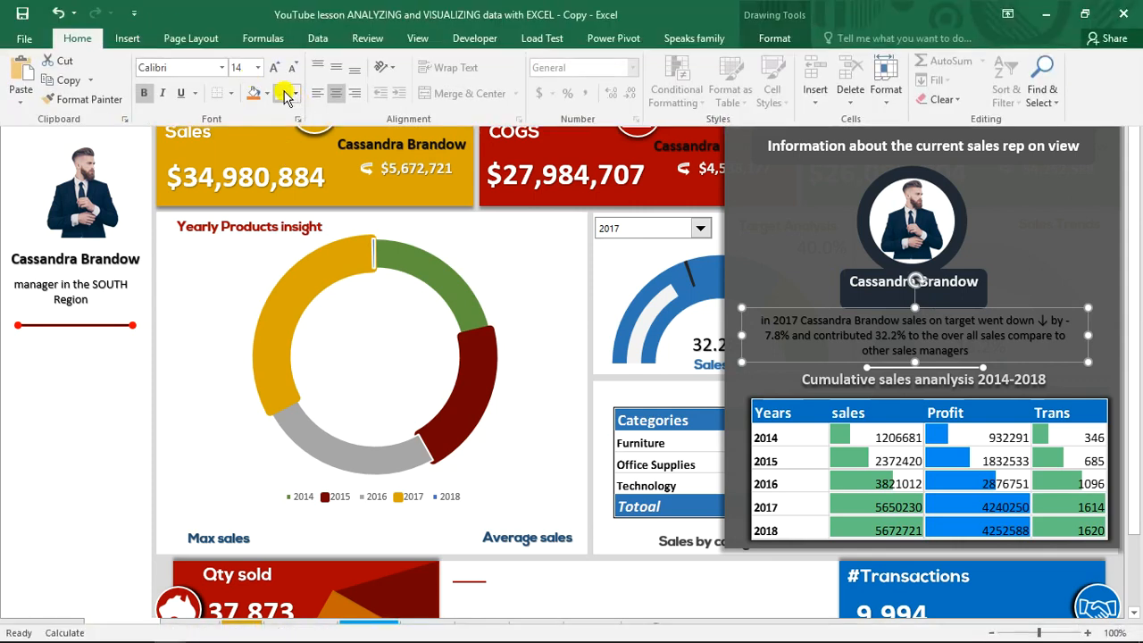
click(295, 95)
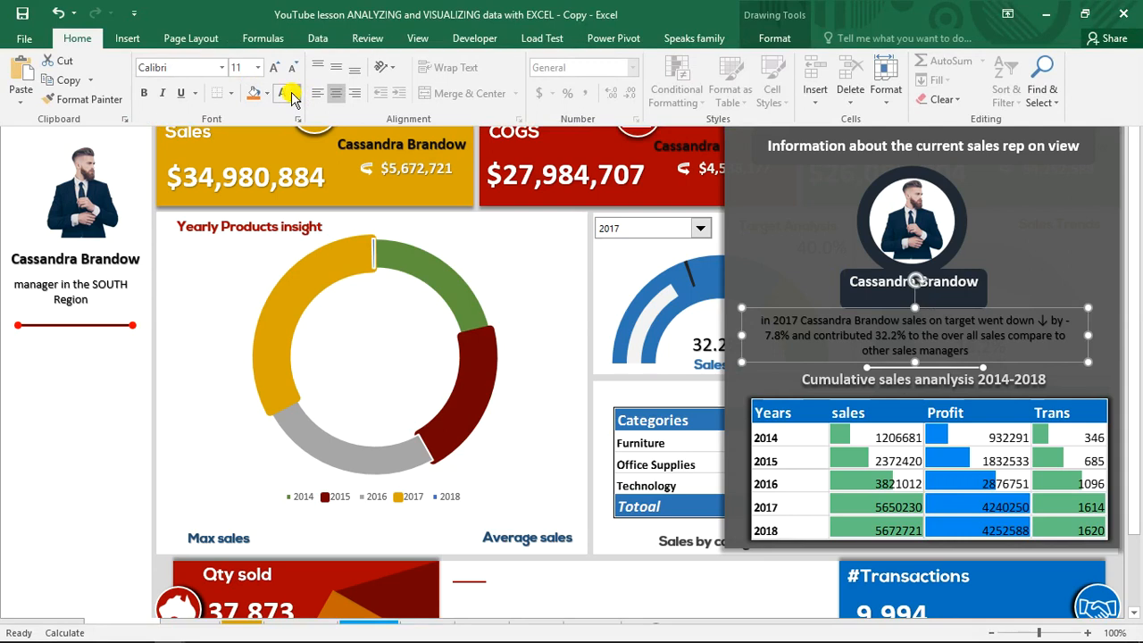
click(295, 95)
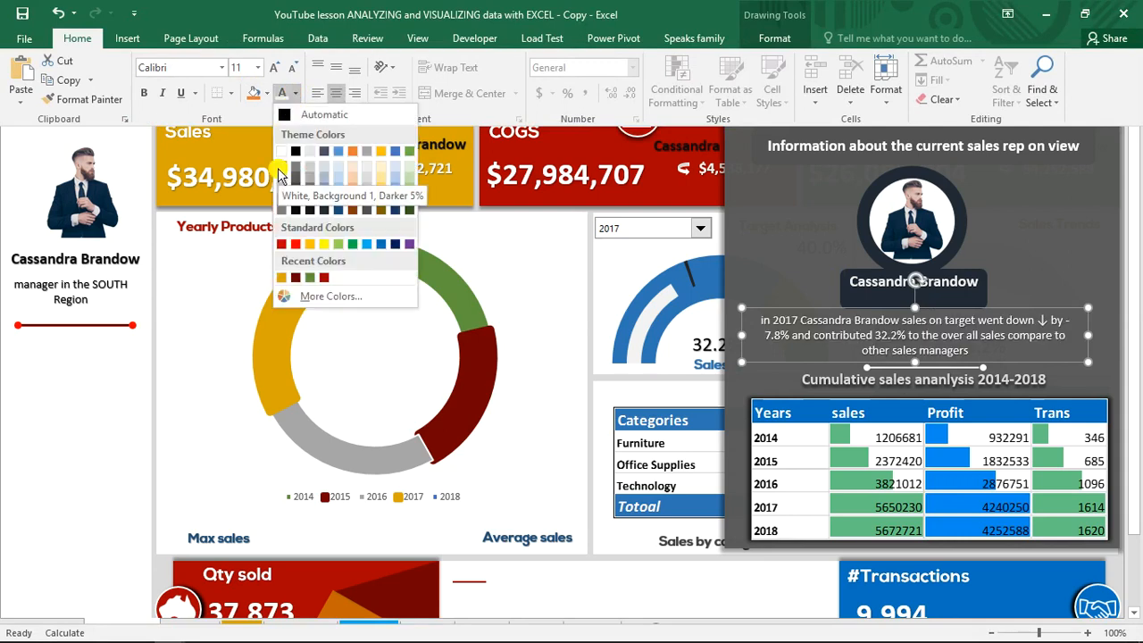
click(280, 174)
click(148, 94)
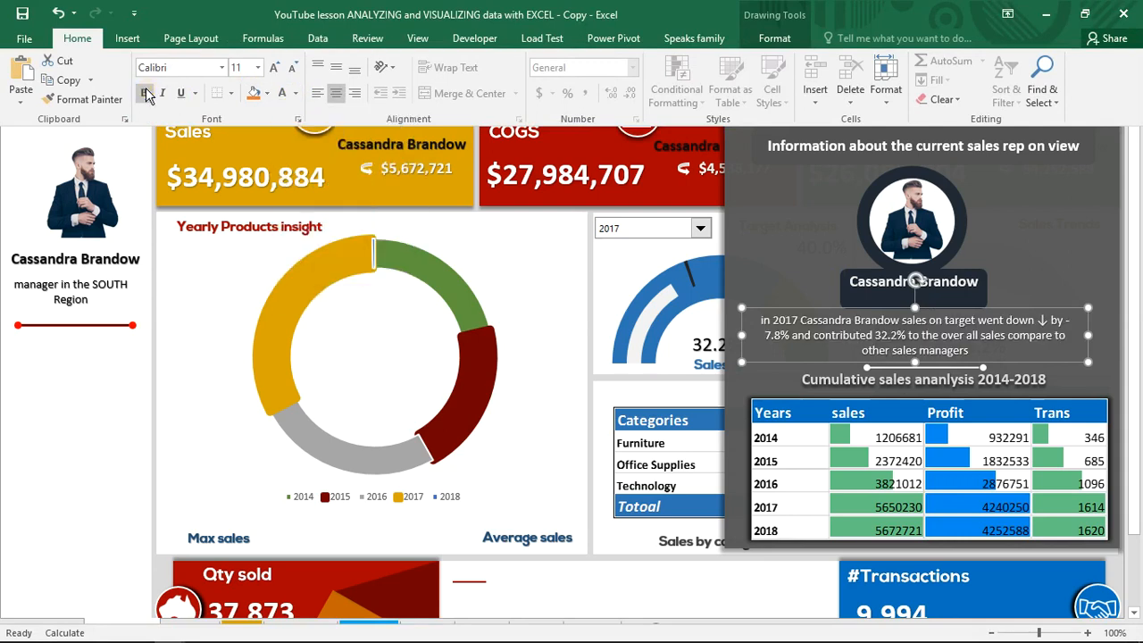
click(147, 94)
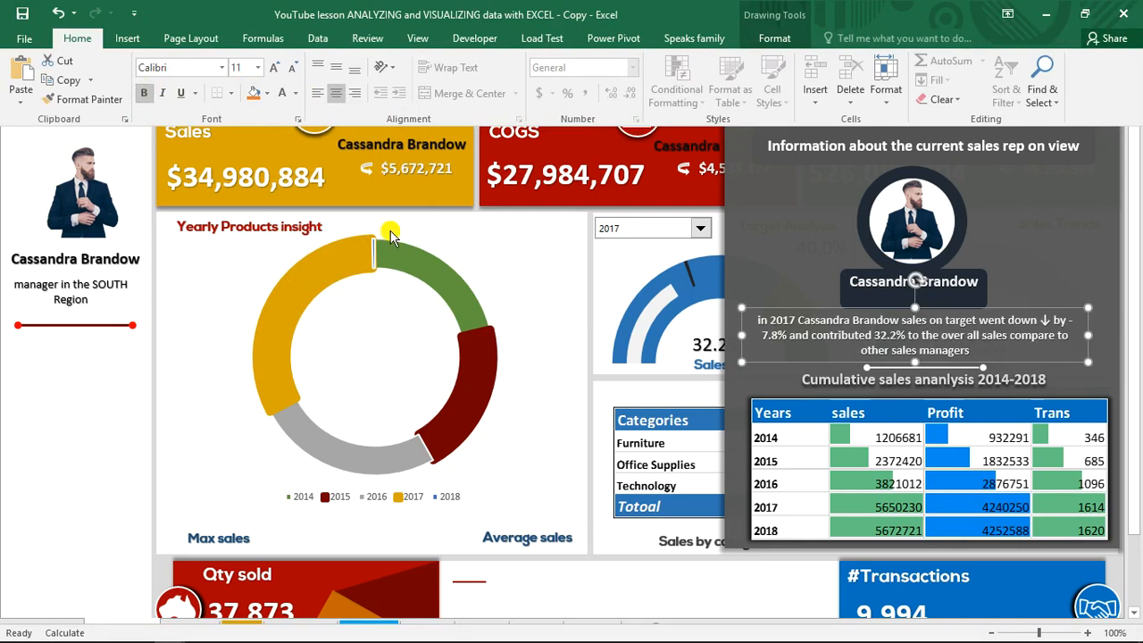
click(276, 71)
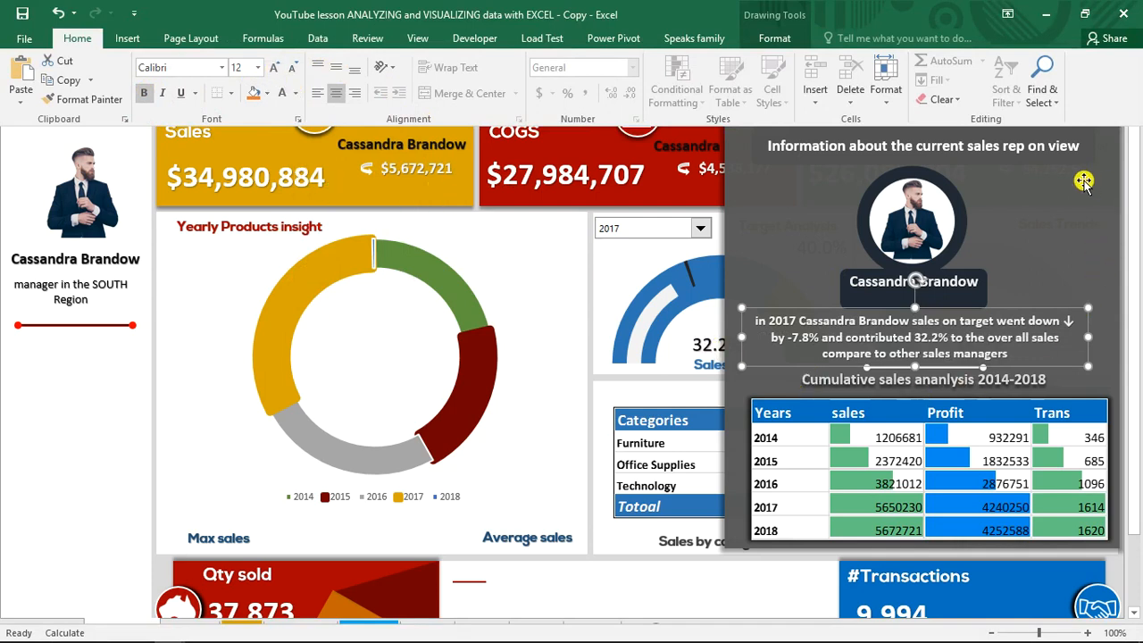
key(ctrl+shift+F1)
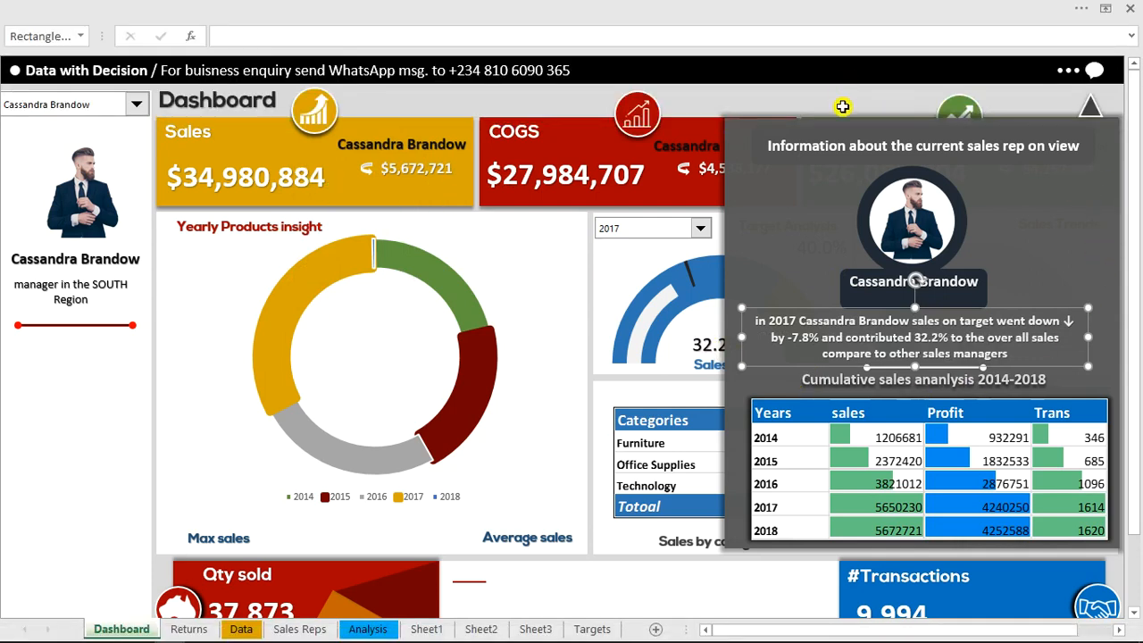
click(842, 106)
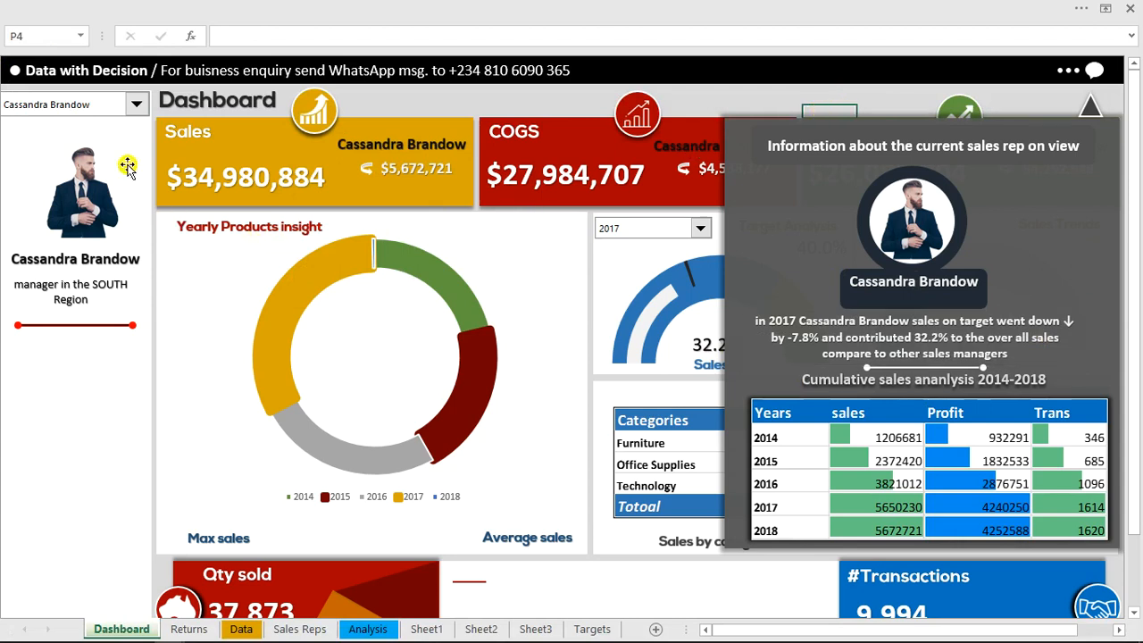
View the choices in the dashboard's manager selection list and keep the current manager selected
click(135, 108)
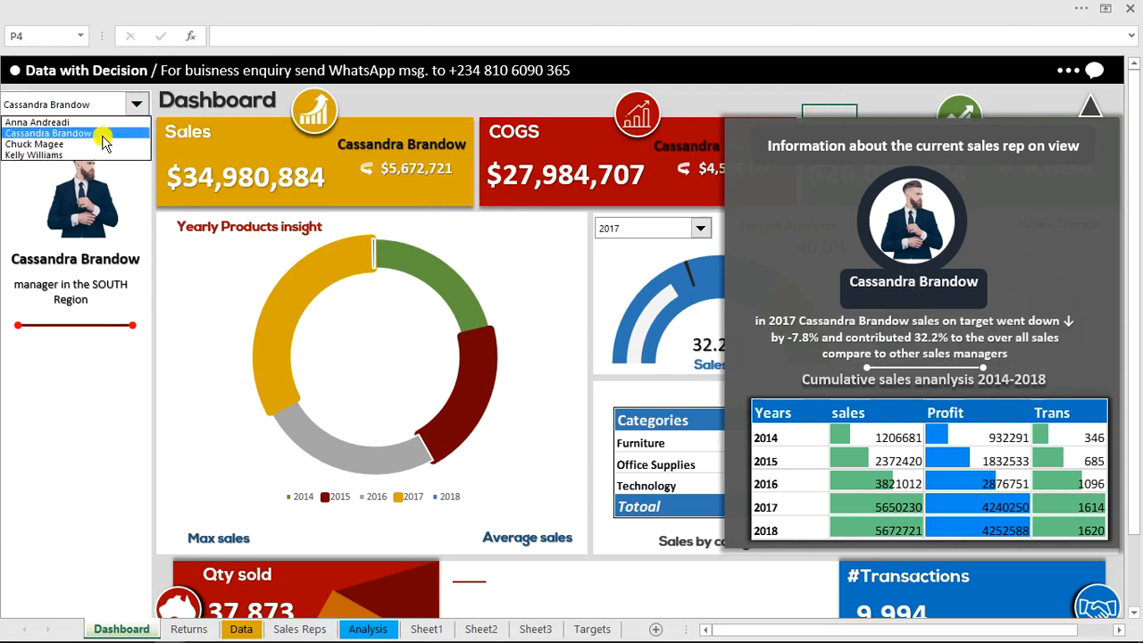
click(87, 147)
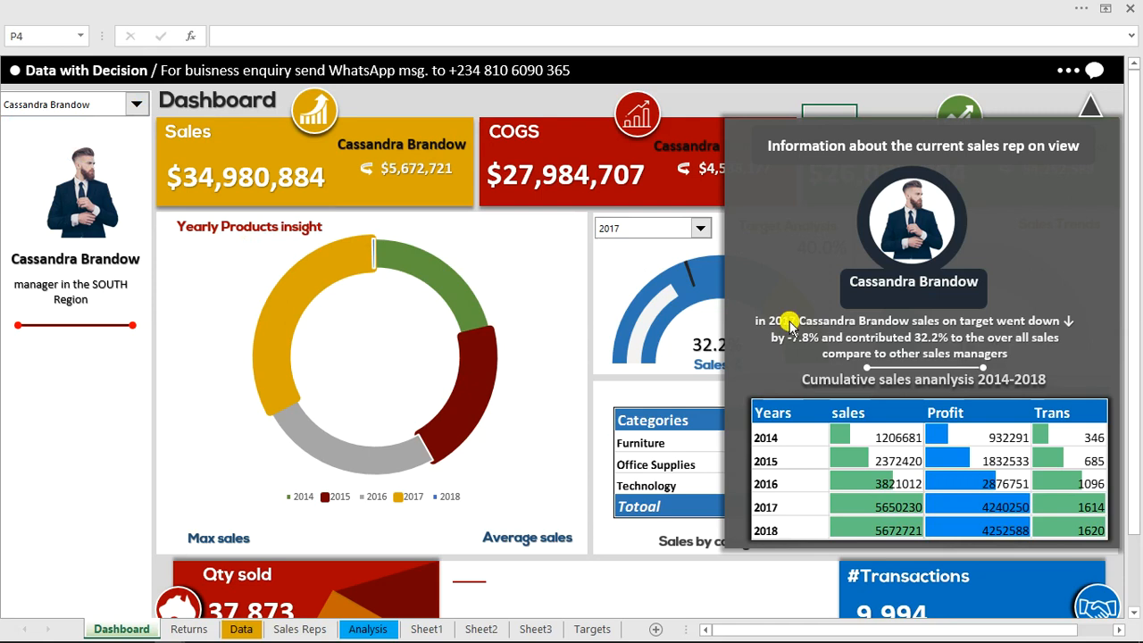
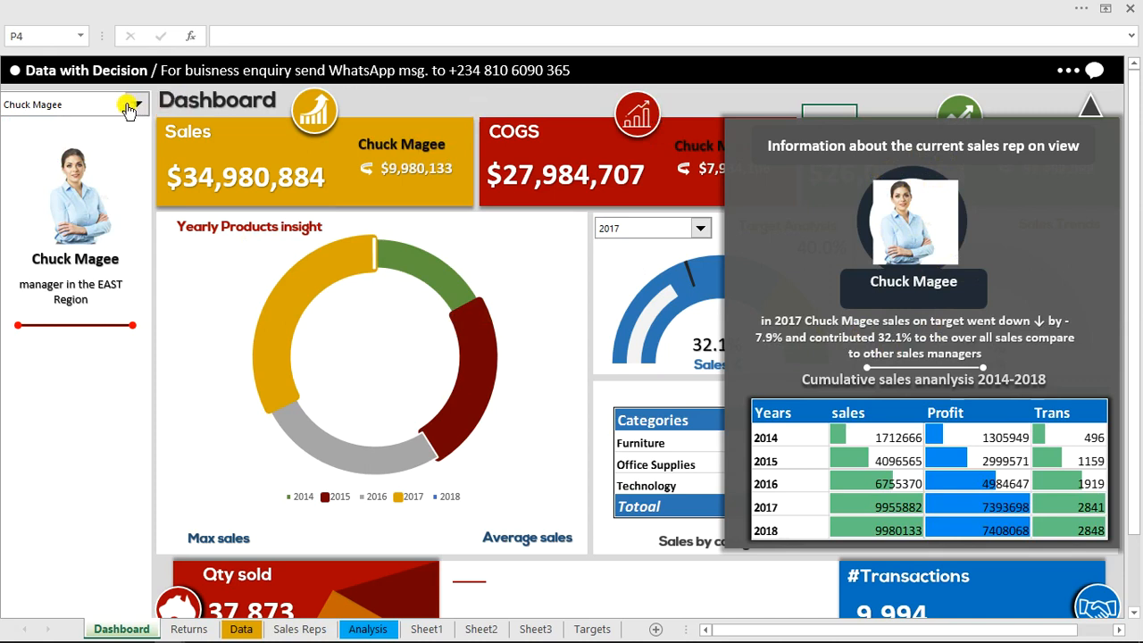
Show the WEST region manager's figures on the dashboard through the sales rep selector
click(136, 105)
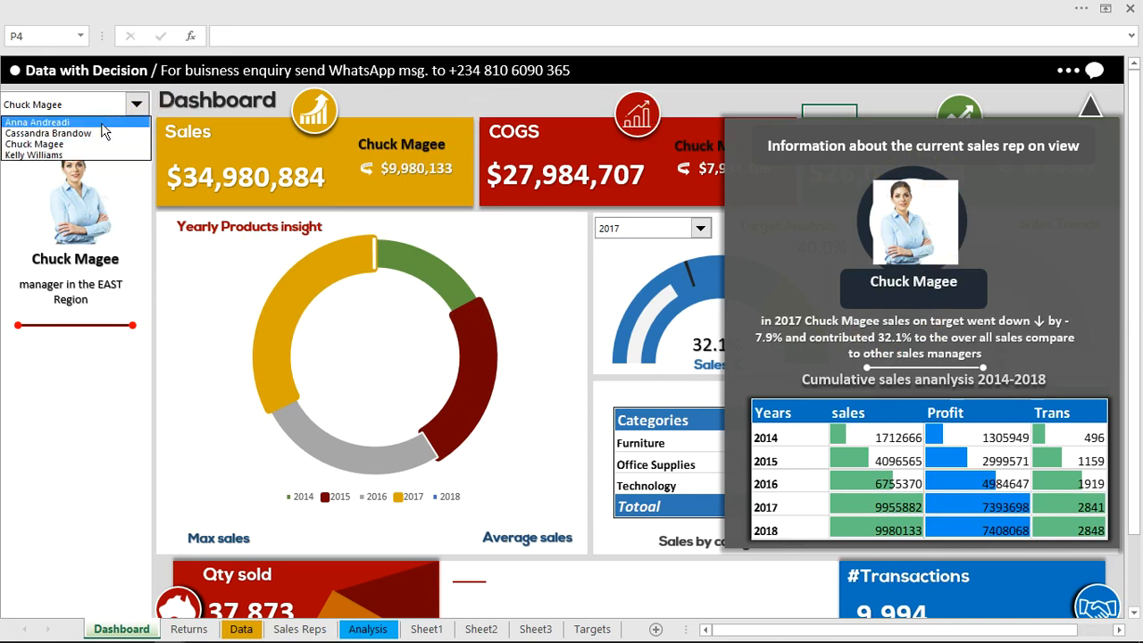
click(101, 126)
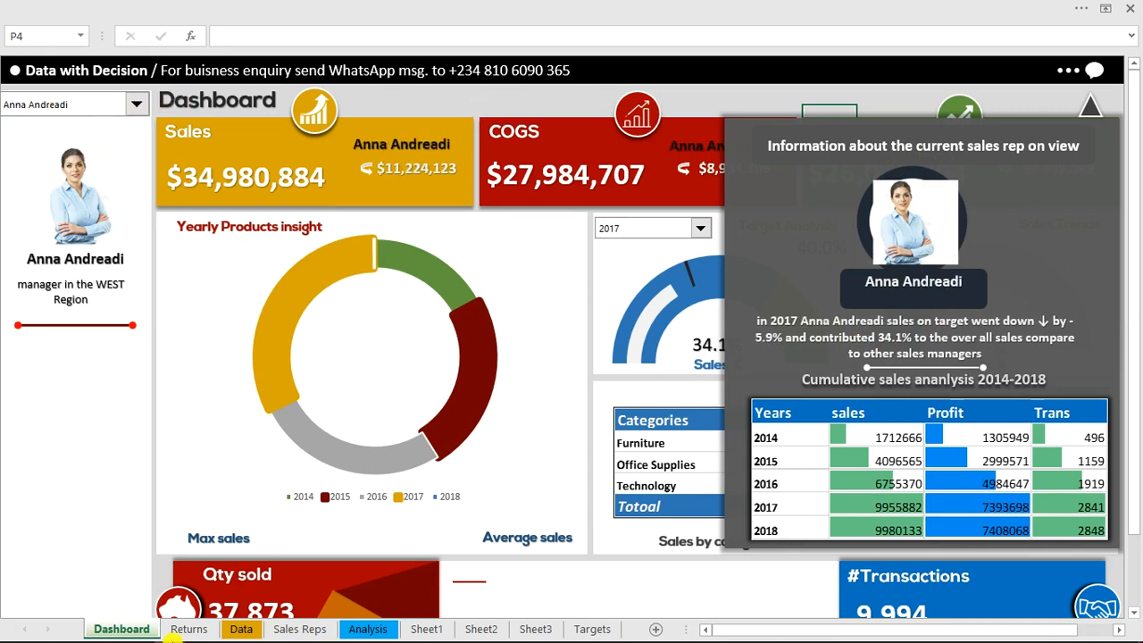
Switch to the reference workbook's Dashboard sheet and view the CENTRAL region manager, followed by the EAST region manager
mouse_move(170, 640)
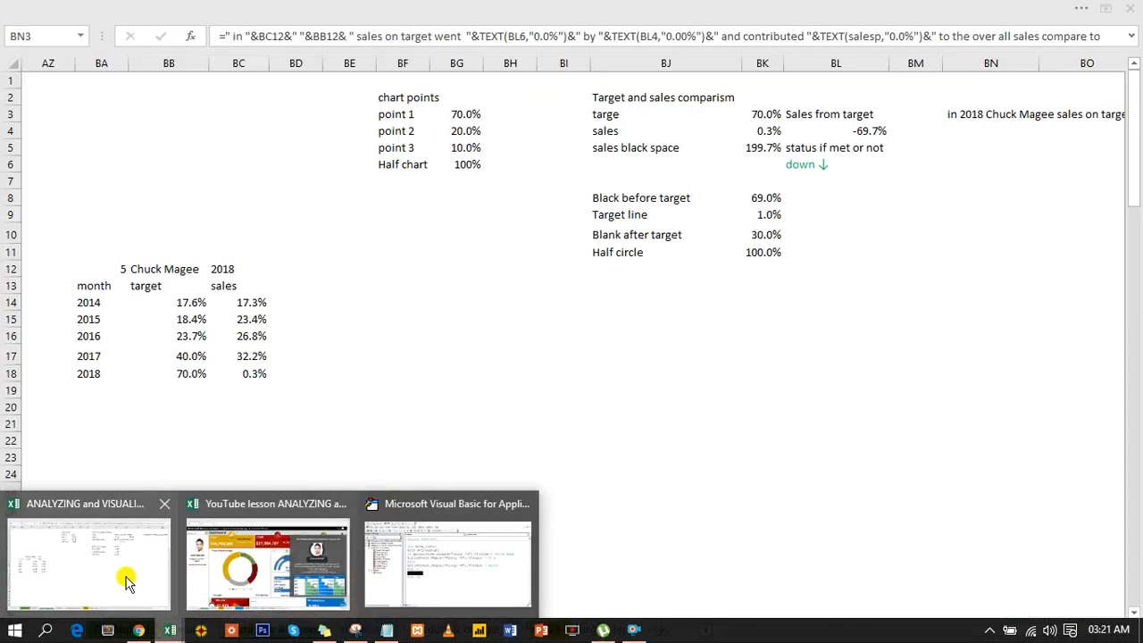
click(126, 580)
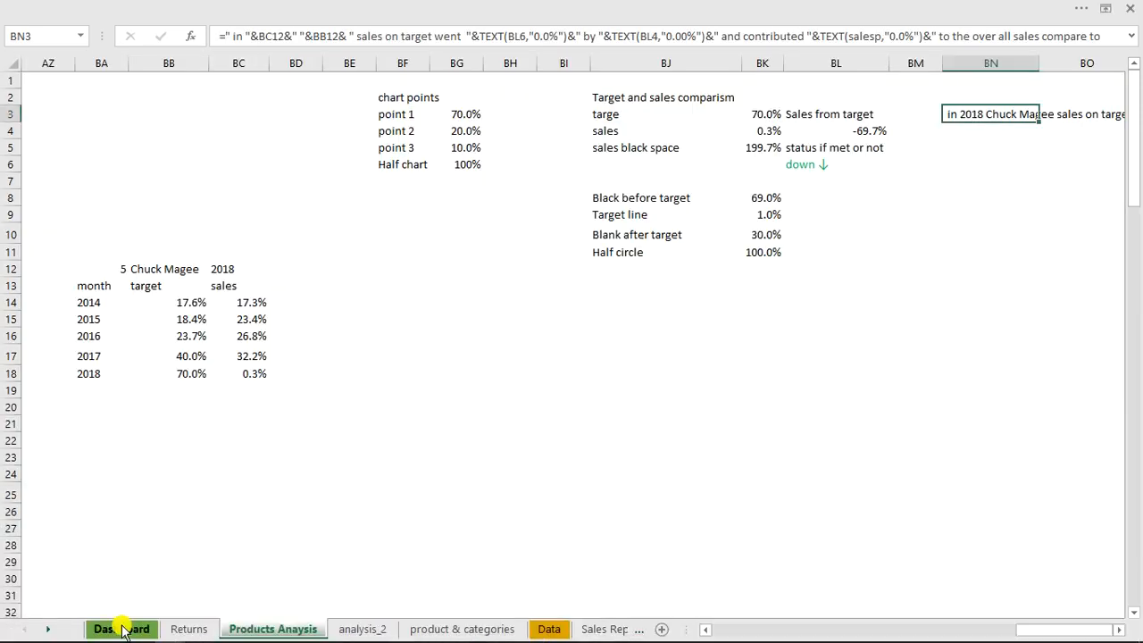
click(122, 629)
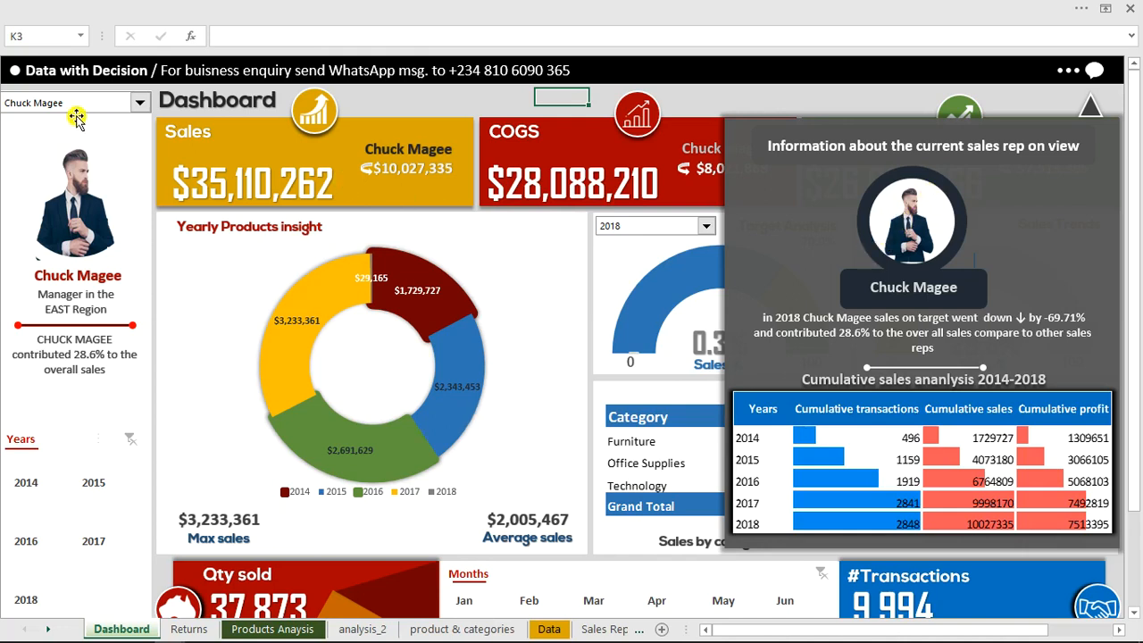
click(140, 104)
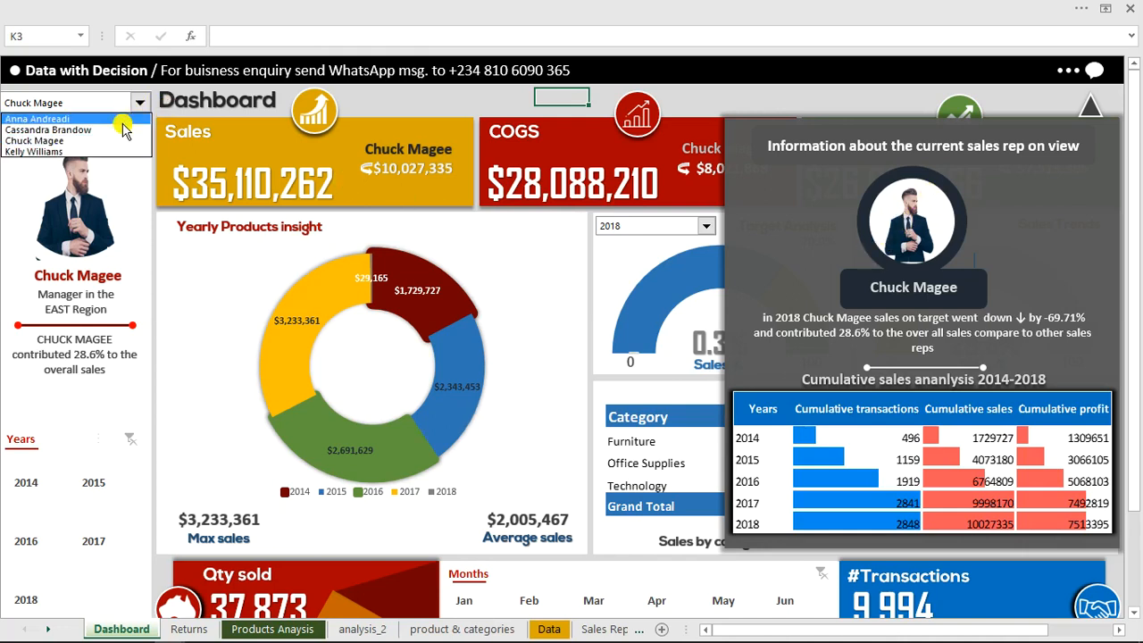
click(103, 152)
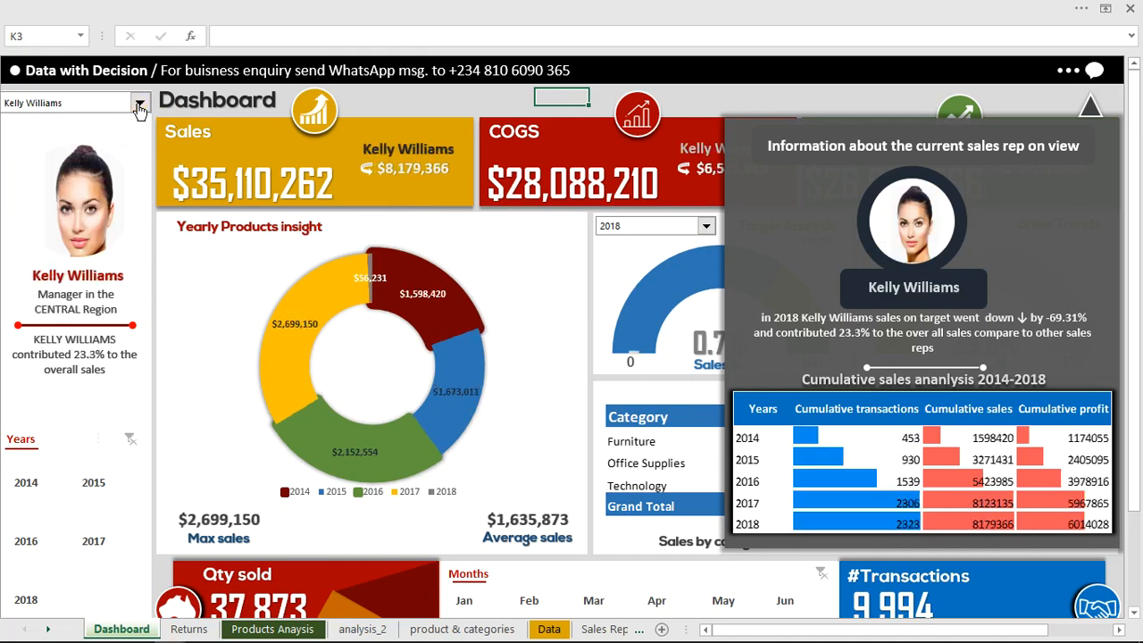
click(140, 106)
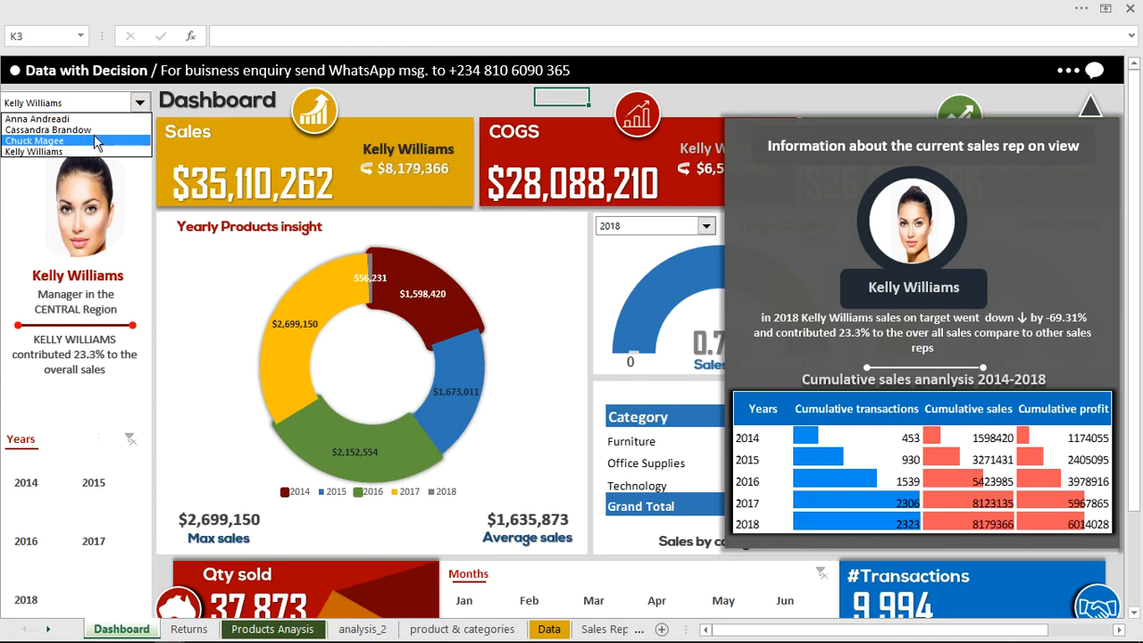
click(95, 141)
Return to the YouTube lesson workbook and test the sales rep information panel by hiding and showing it
mouse_move(166, 632)
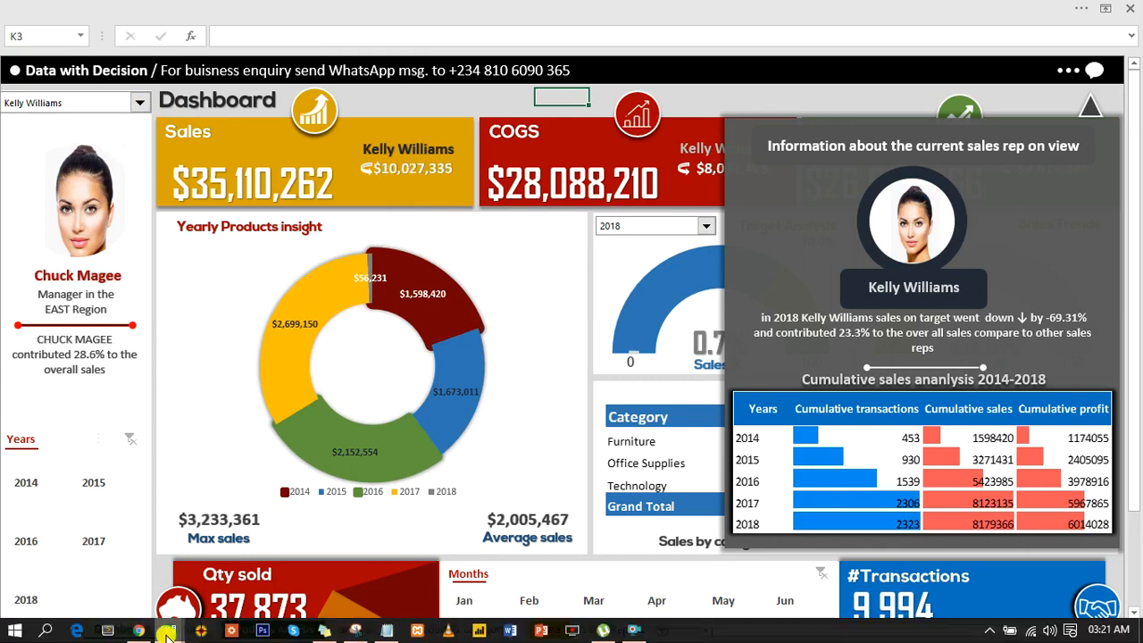
click(265, 579)
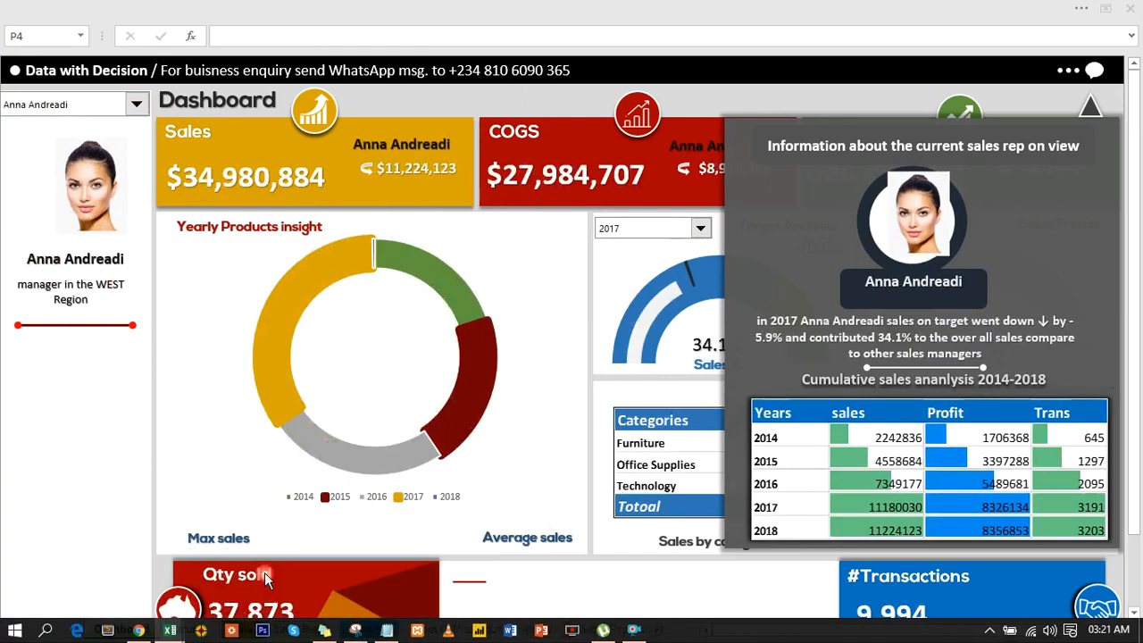
click(1091, 71)
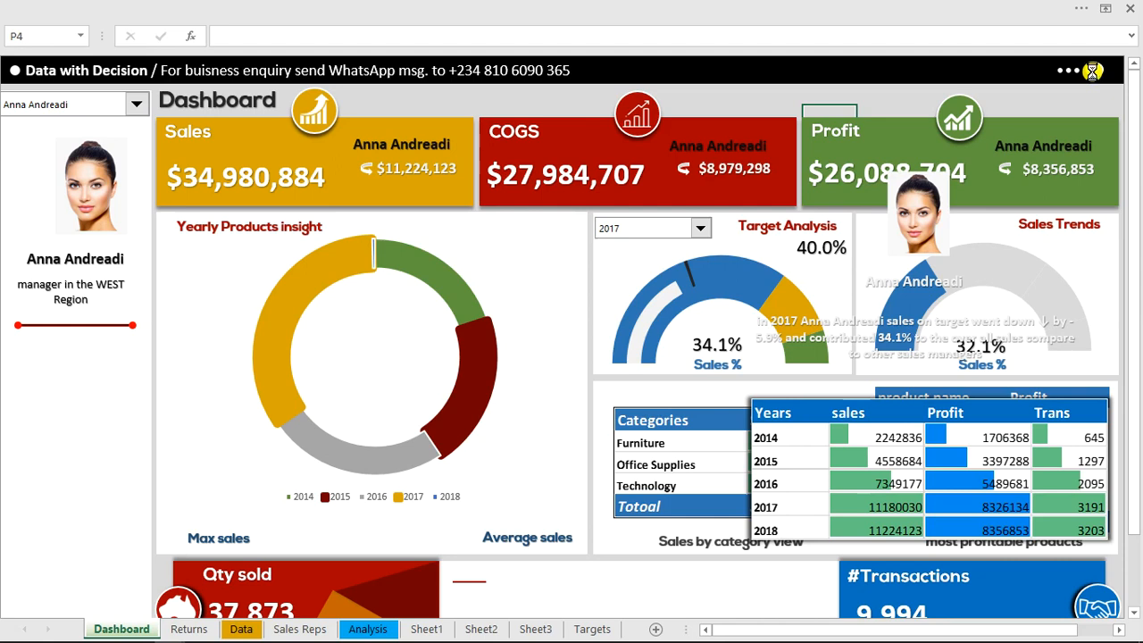
click(1093, 73)
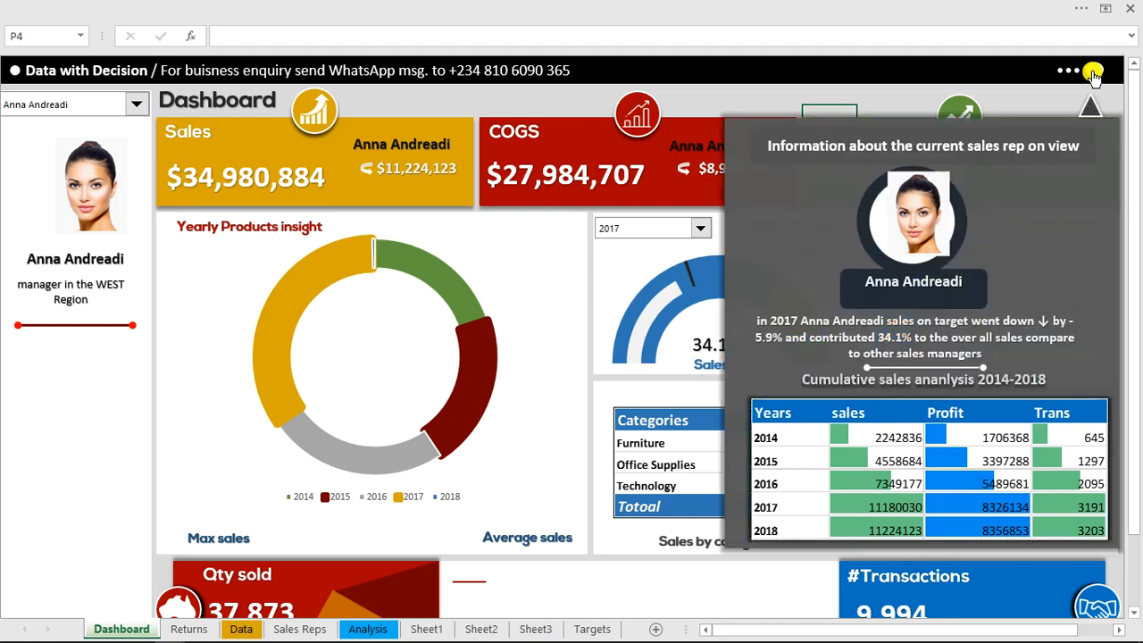
Group the information panel background with the rep's picture, name label, description text and cumulative sales table
click(1107, 135)
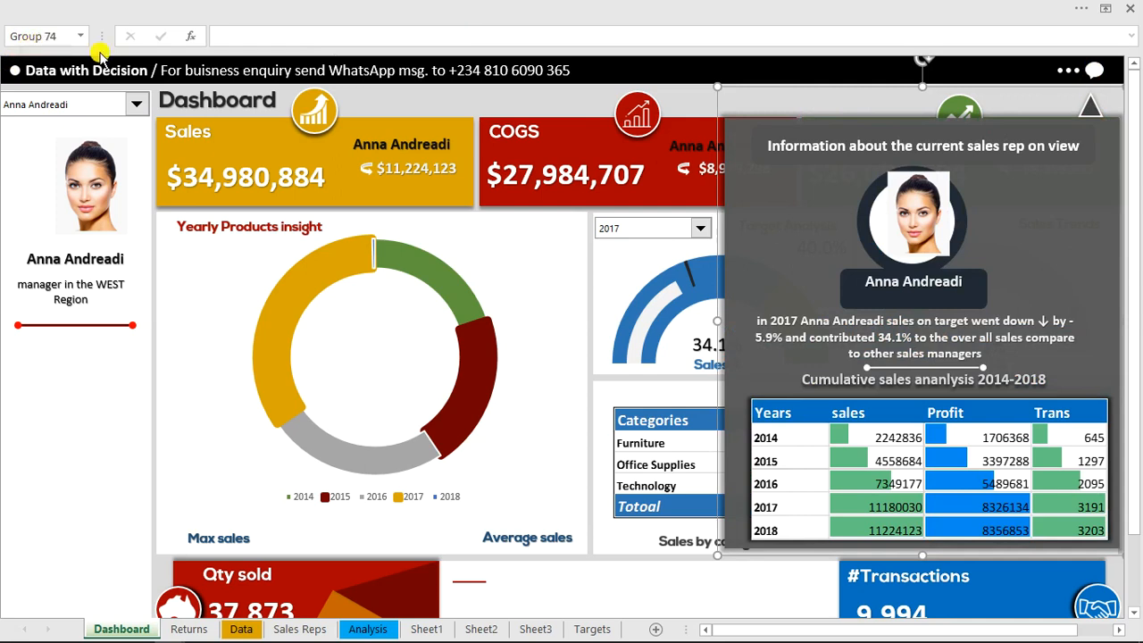
click(922, 191)
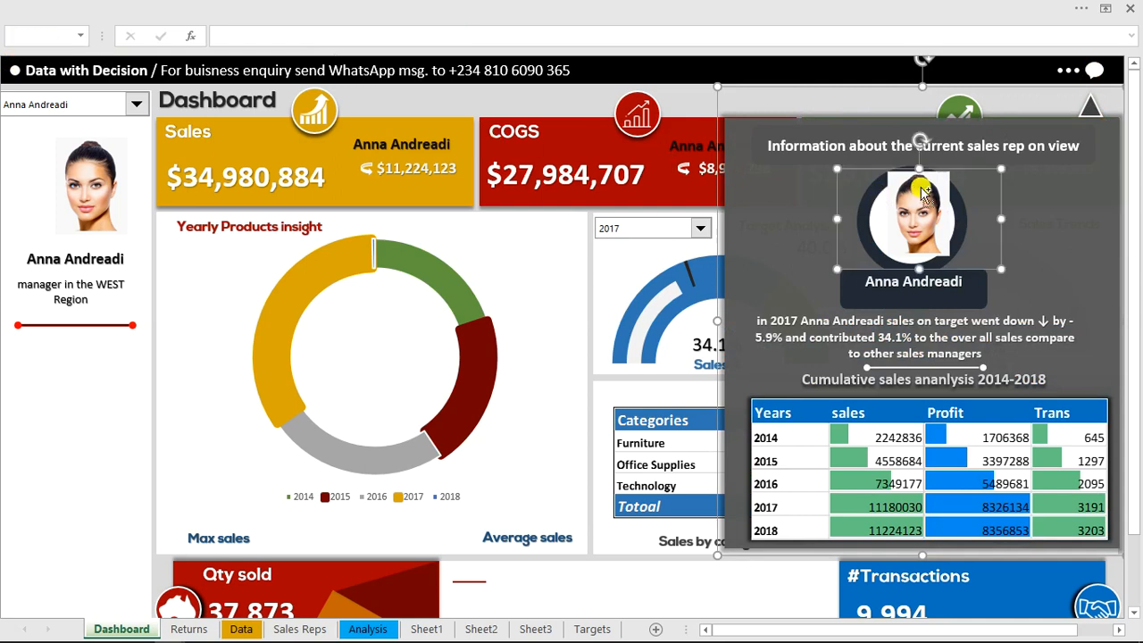
ctrl+click(921, 283)
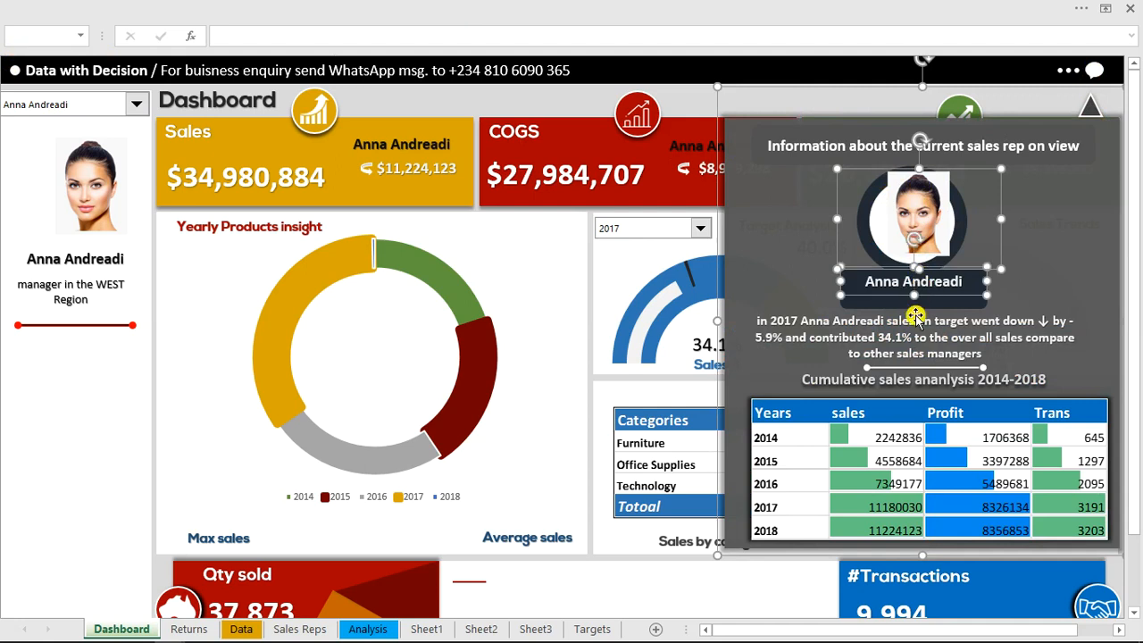
ctrl+click(915, 332)
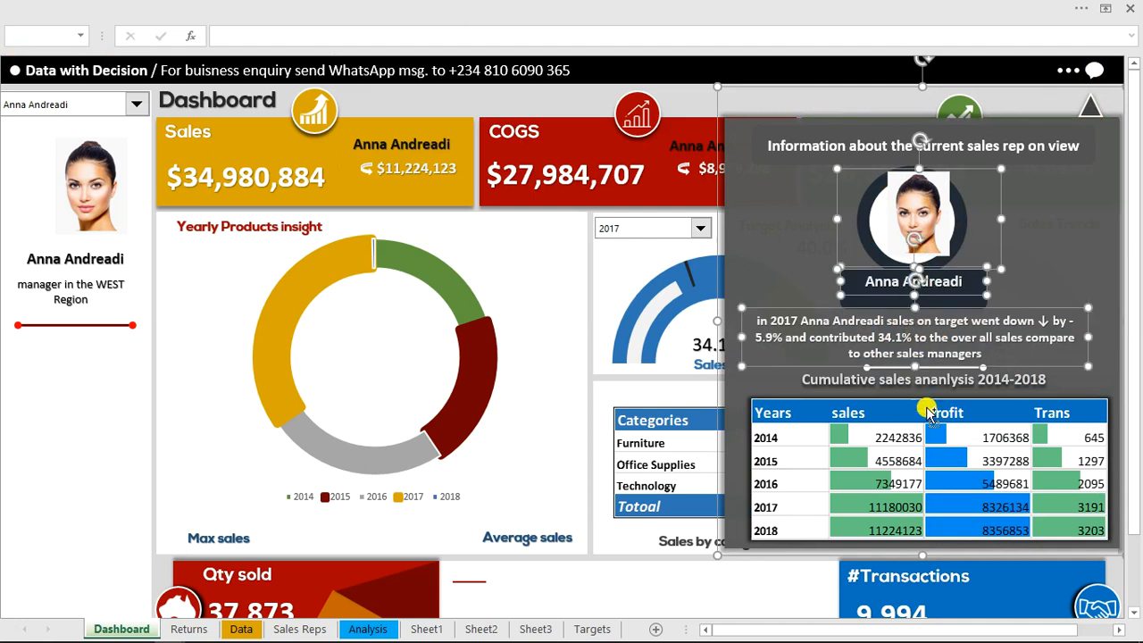
ctrl+click(932, 426)
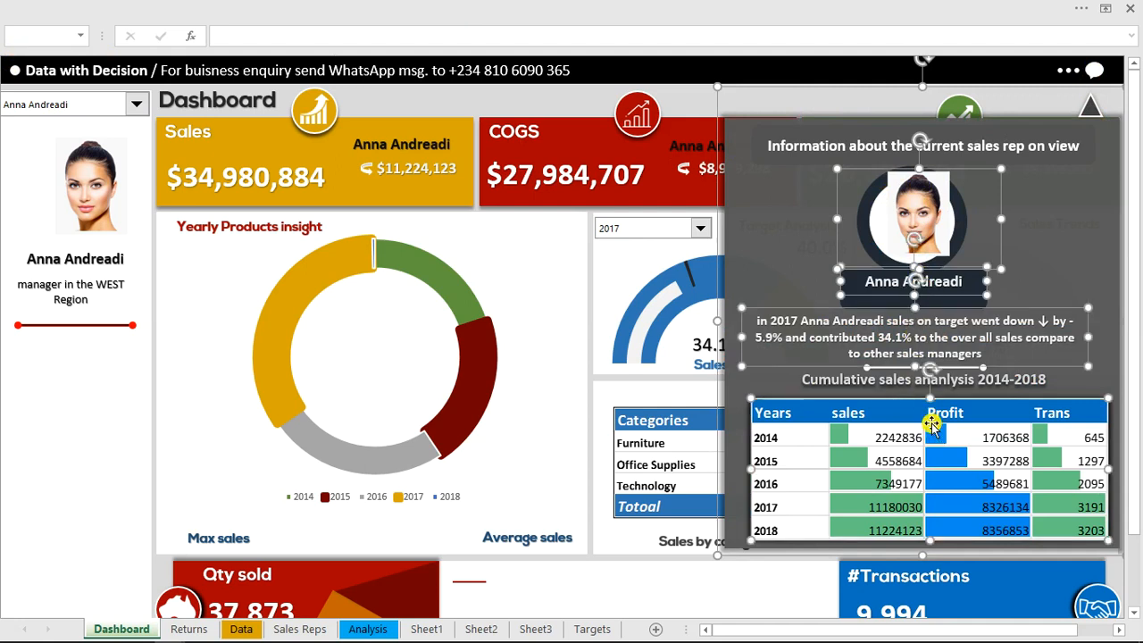
right_click(932, 425)
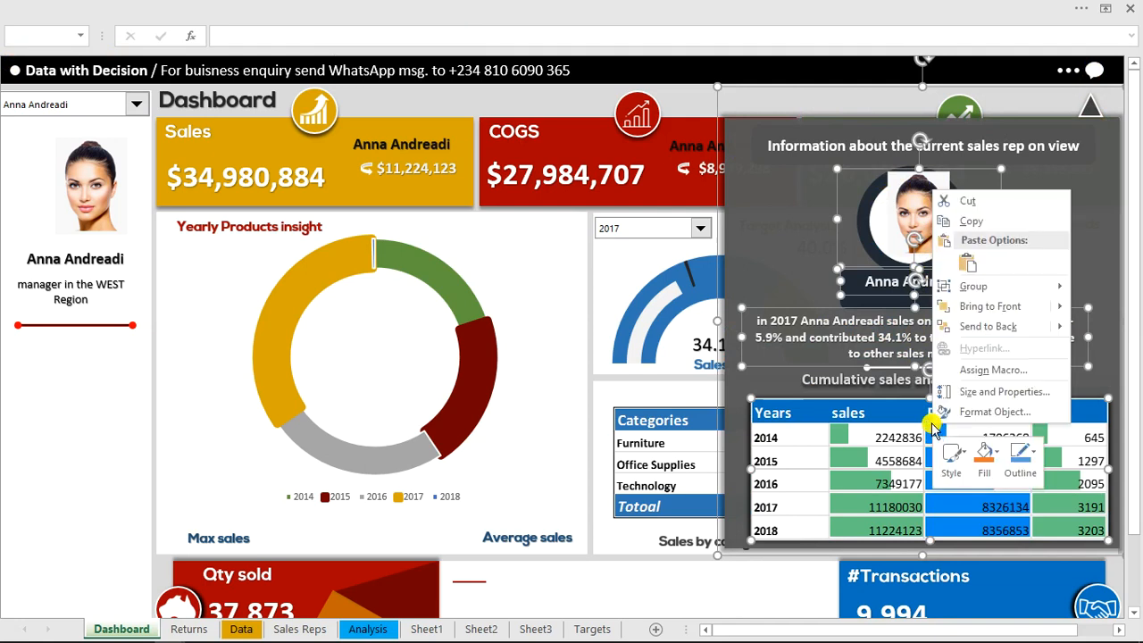
mouse_move(1004, 320)
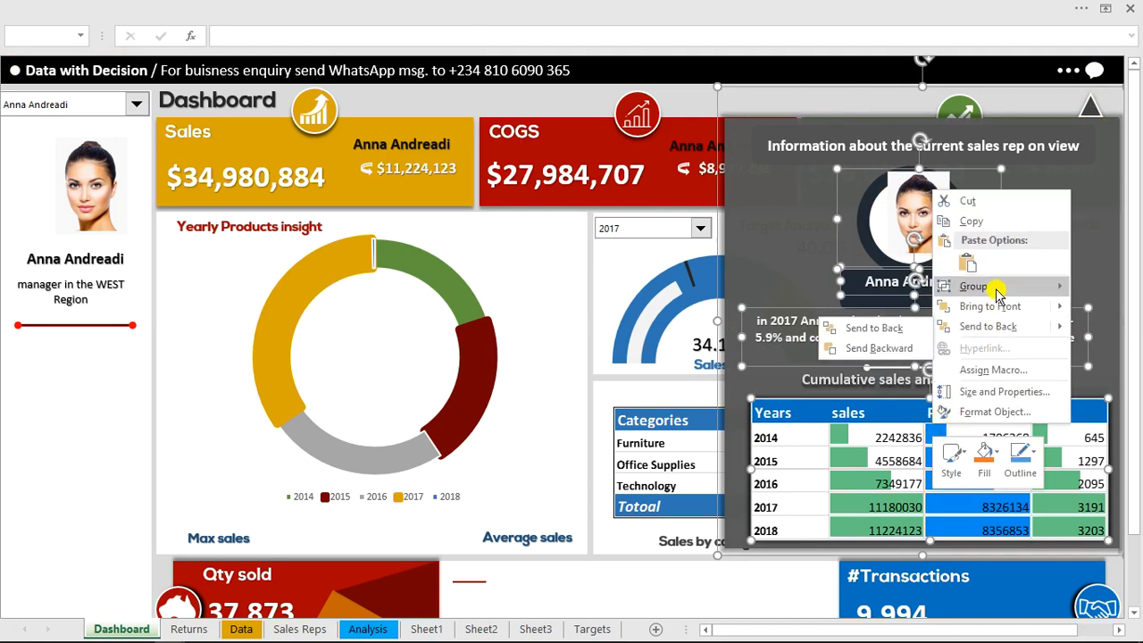
mouse_move(1000, 287)
click(911, 288)
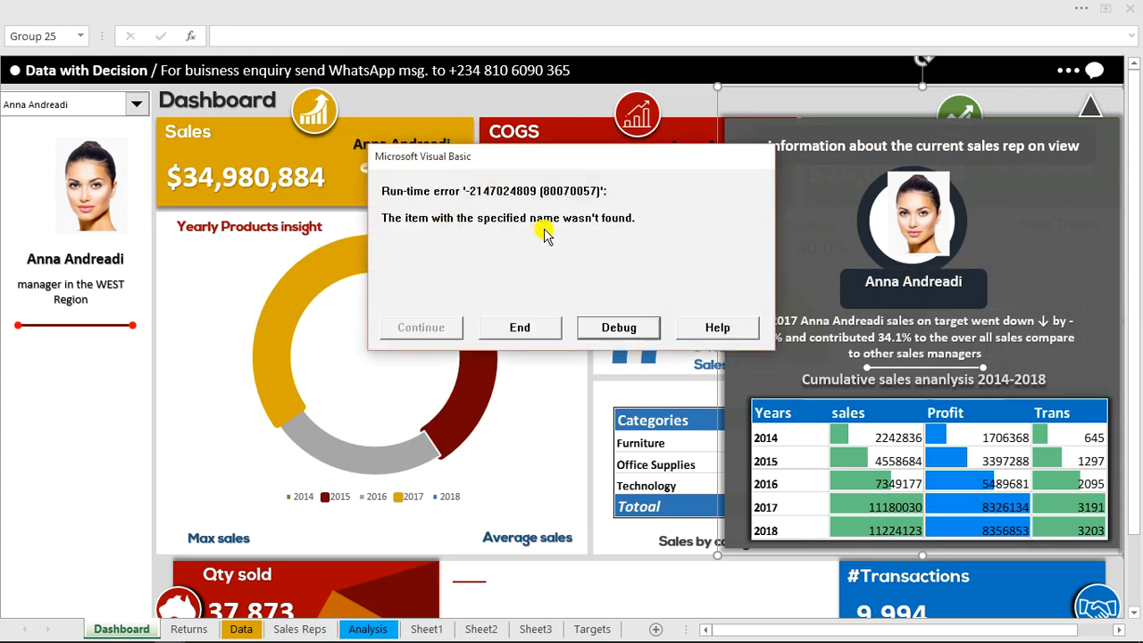
Debug the show_info macro by changing the shape name to "Group 25" in all three ActiveSheet.Shapes references
click(616, 327)
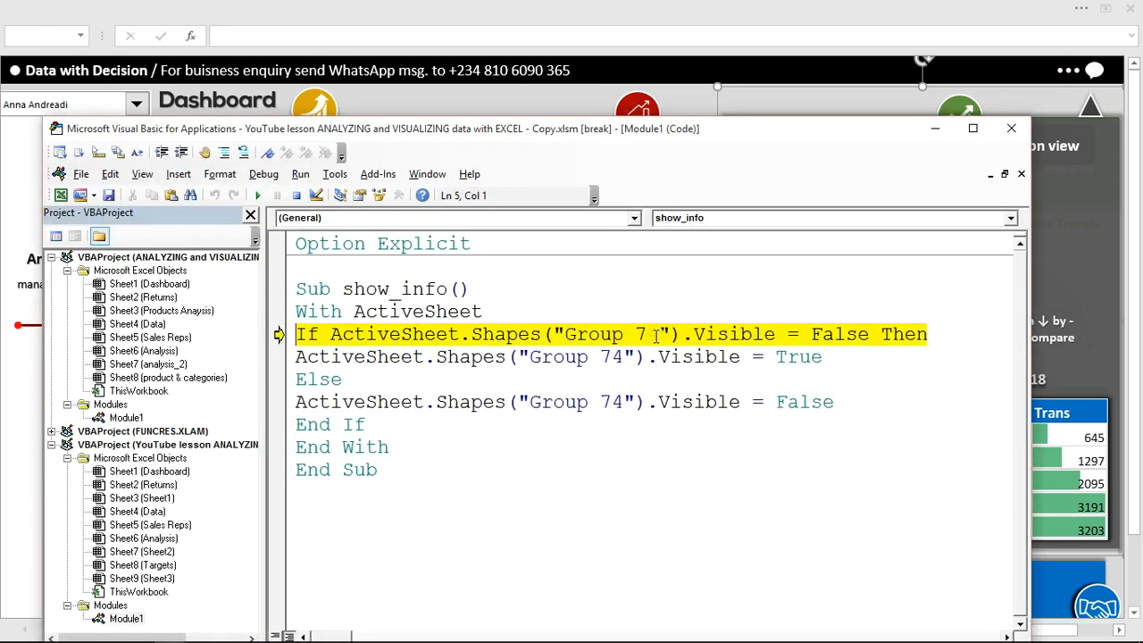
drag(658, 332, 645, 333)
mouse_move(641, 340)
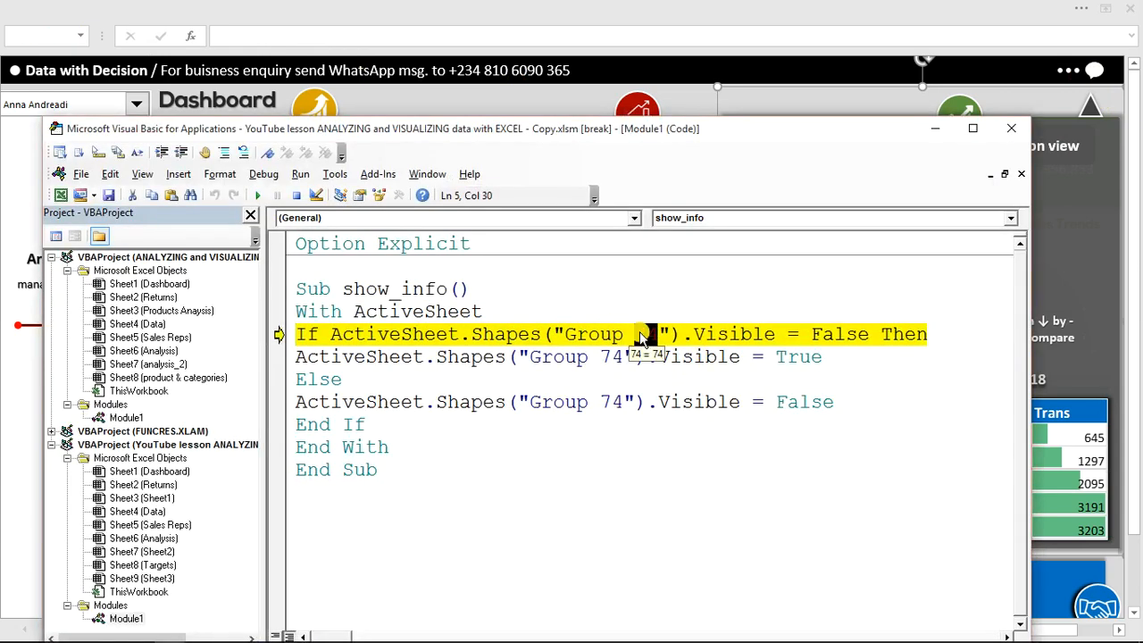
text(25)
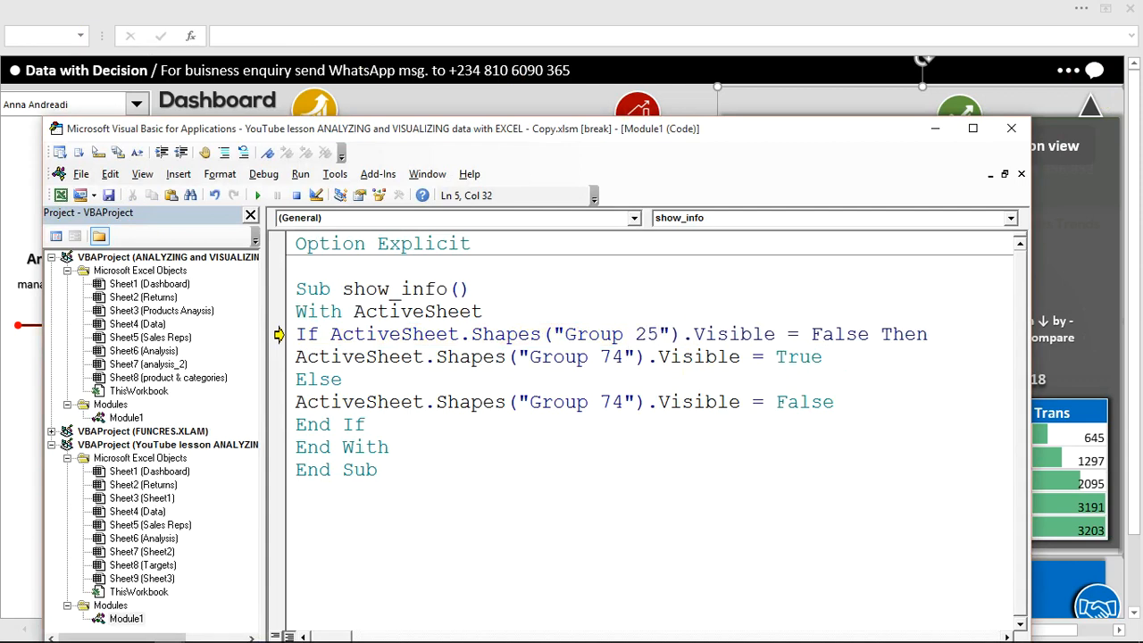
drag(623, 354, 604, 356)
text(25)
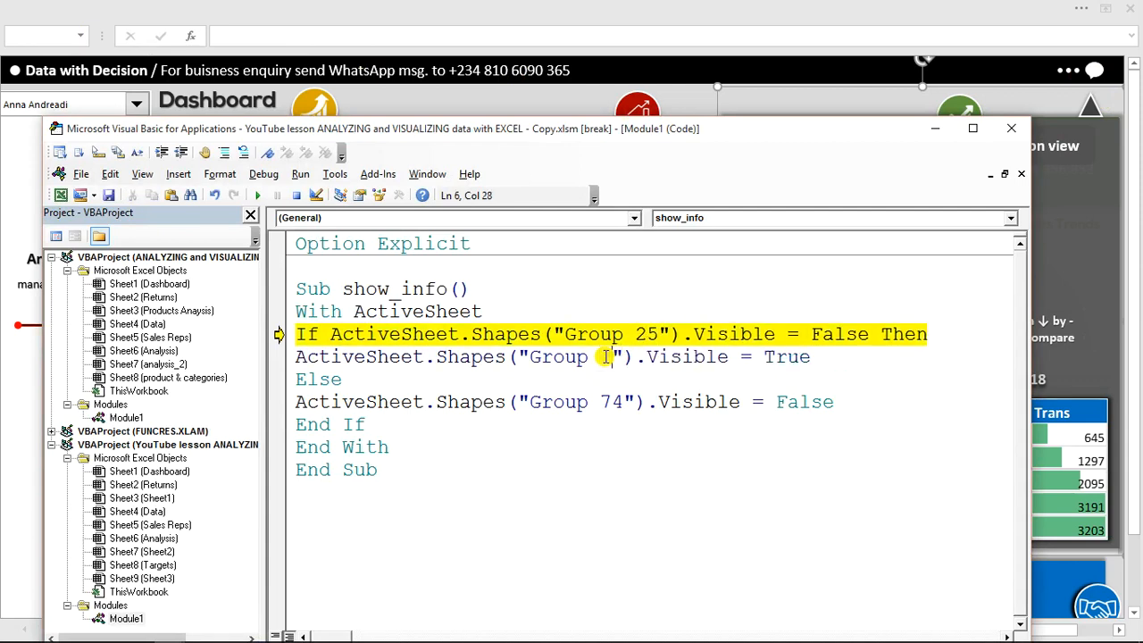
double_click(613, 406)
text(25)
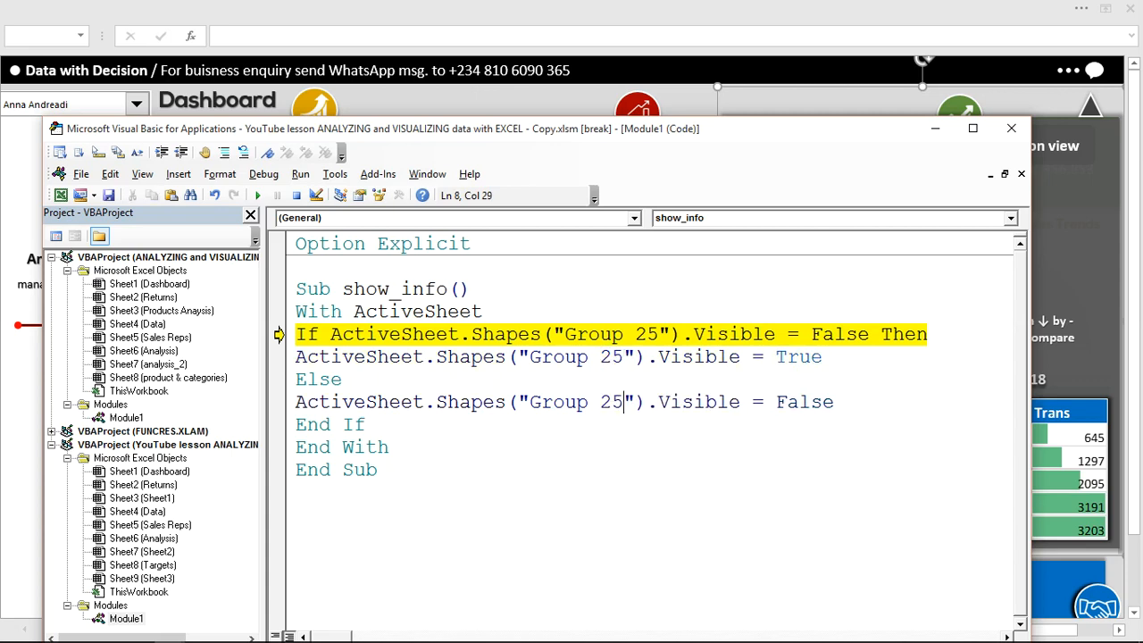
Reset the halted show_info macro, run it again, and get the code editor out of the way
click(295, 199)
click(256, 197)
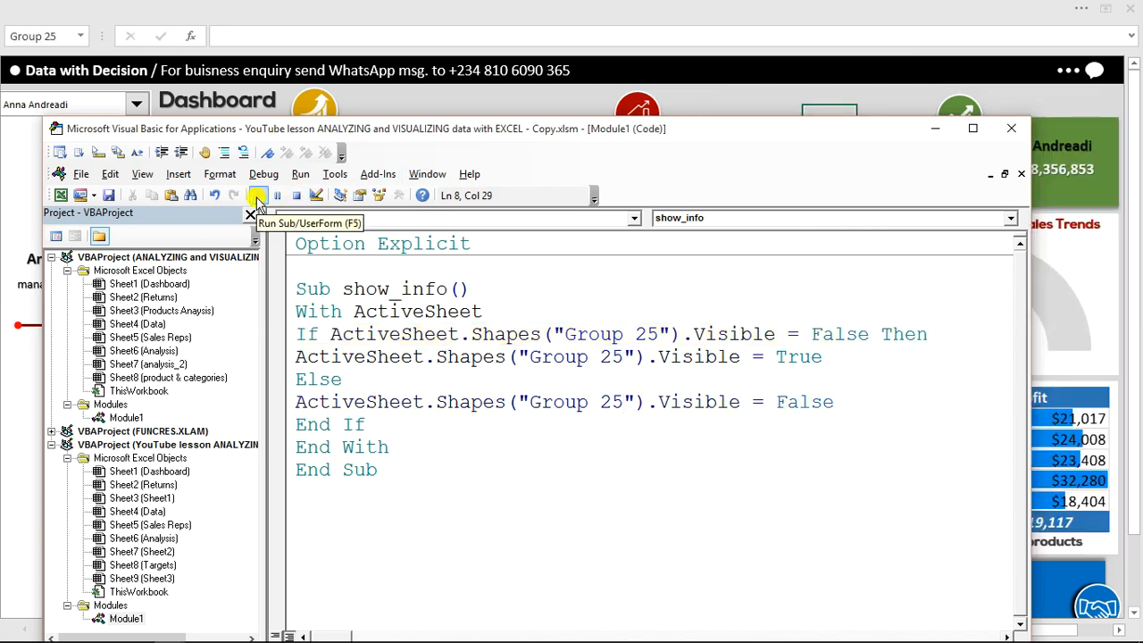
click(929, 133)
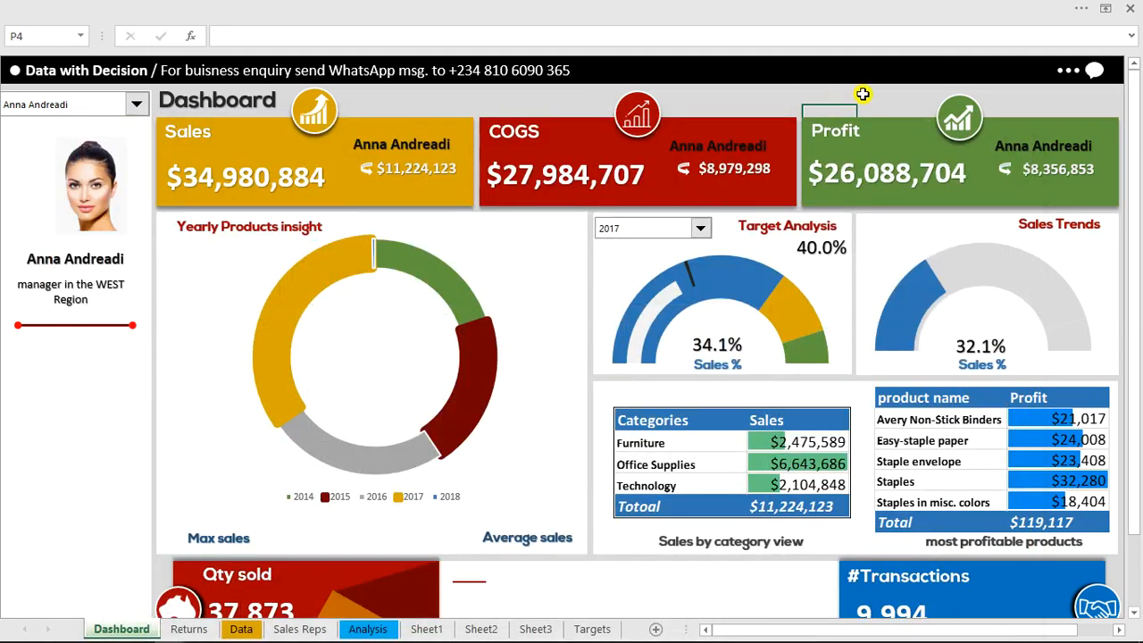
Hide the formula bar to give the dashboard more room
click(863, 93)
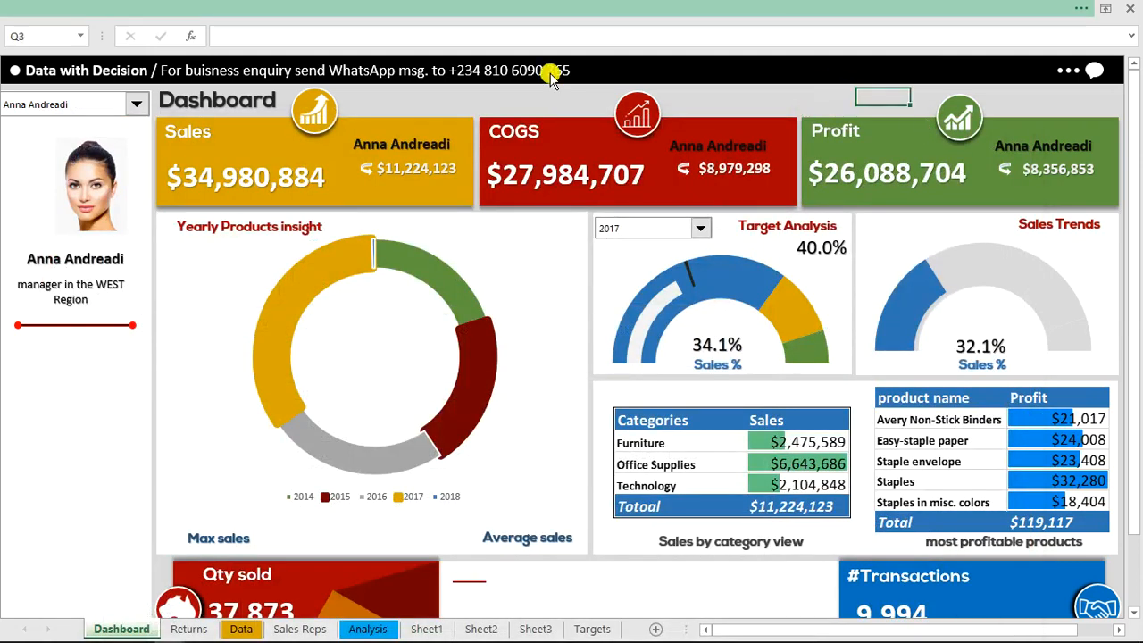
click(319, 9)
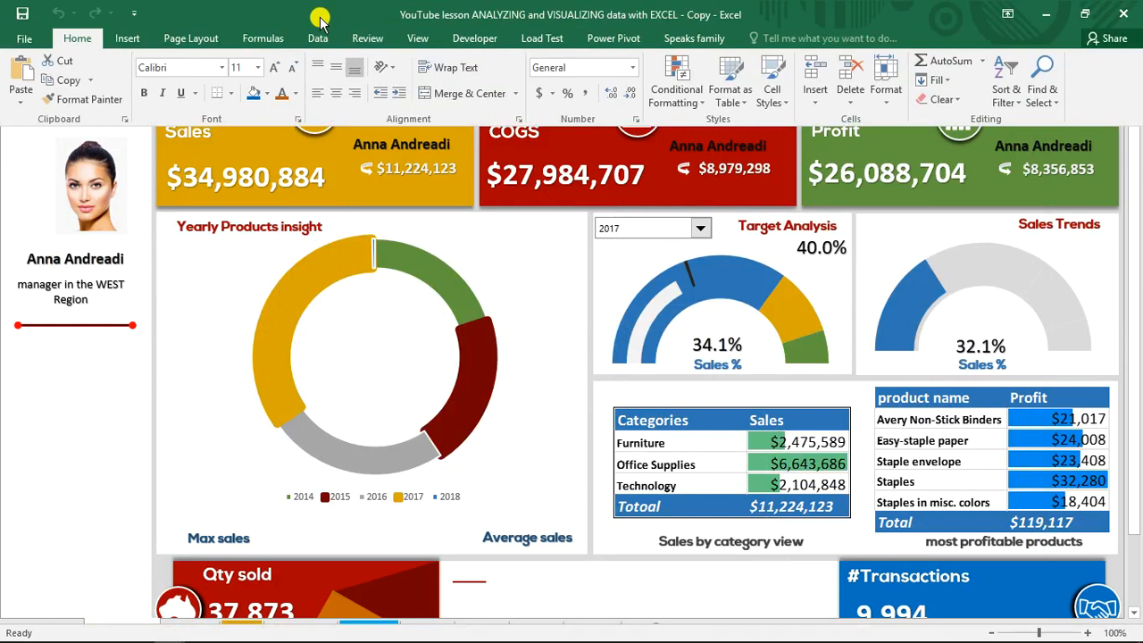
click(416, 39)
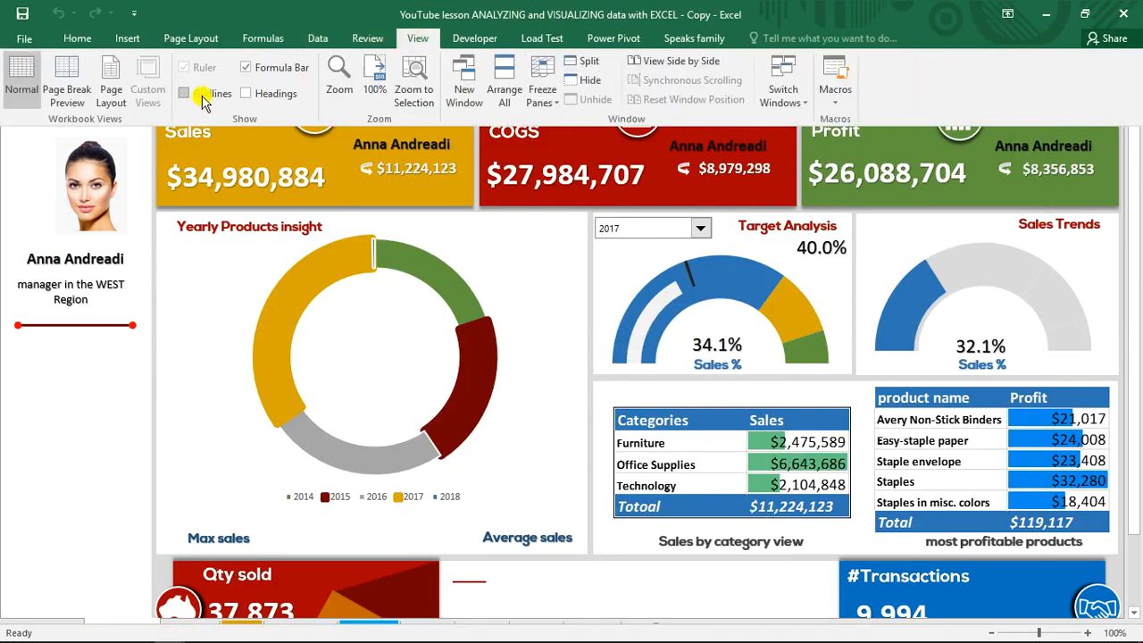
click(281, 72)
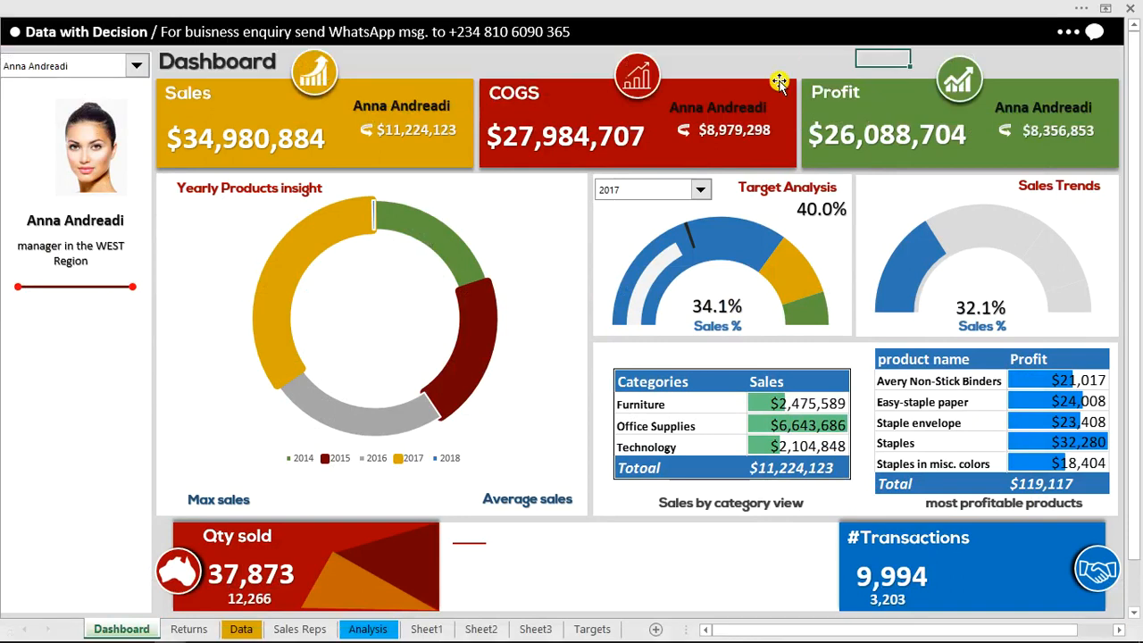
Show the sales rep information panel and switch the dashboard to the SOUTH region manager
click(1097, 36)
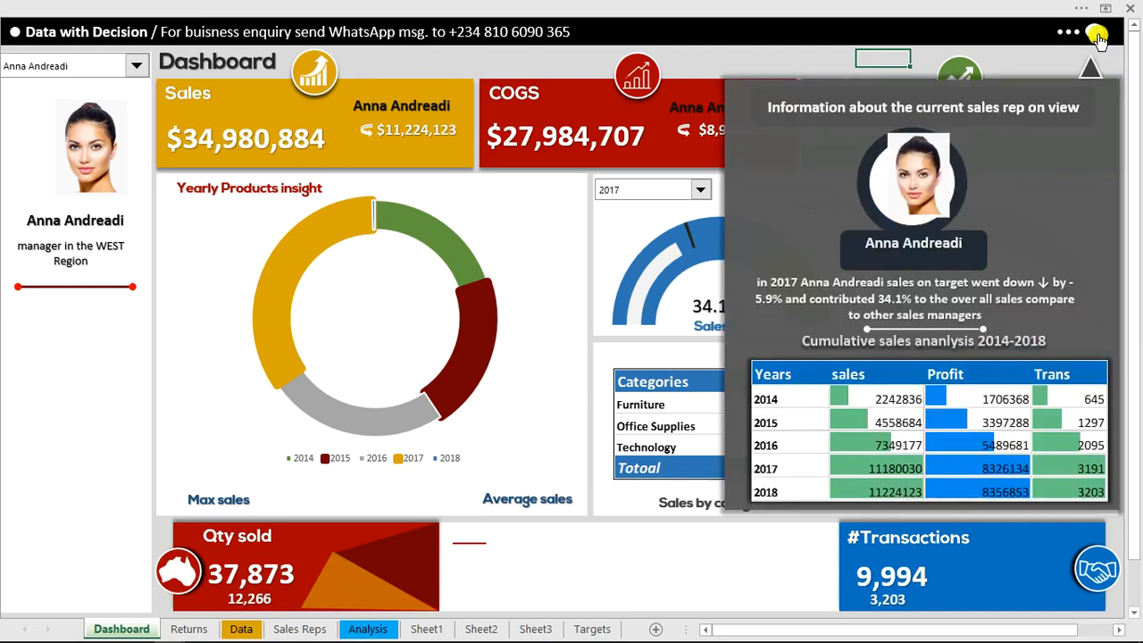
click(136, 66)
click(97, 94)
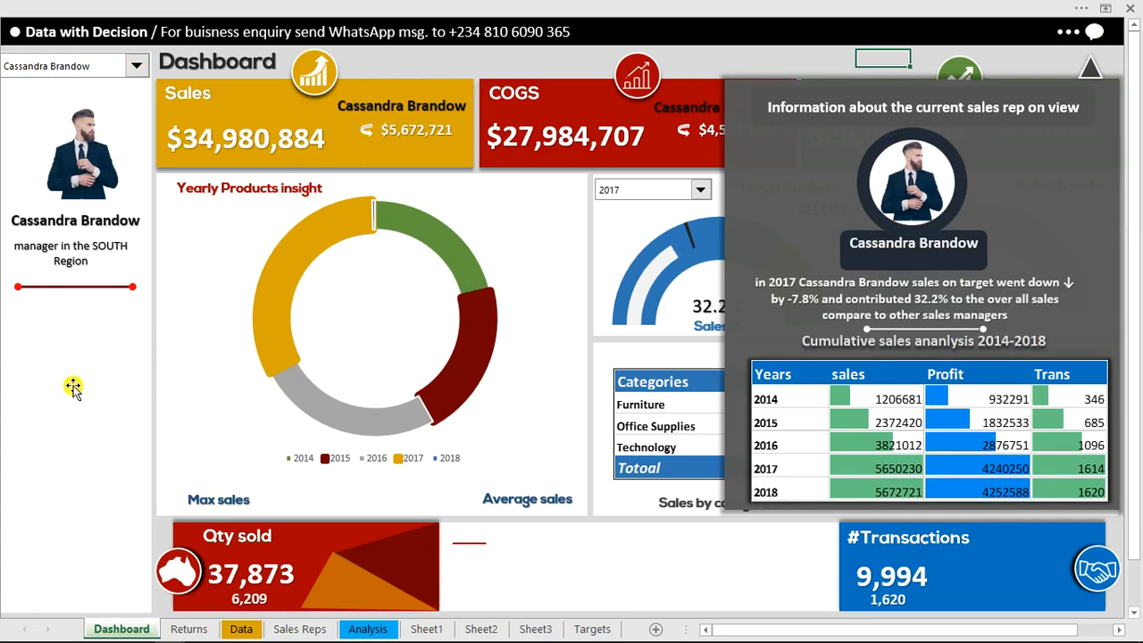
Preview the reference workbook's dashboard for comparison and return to the YouTube lesson workbook
mouse_move(136, 630)
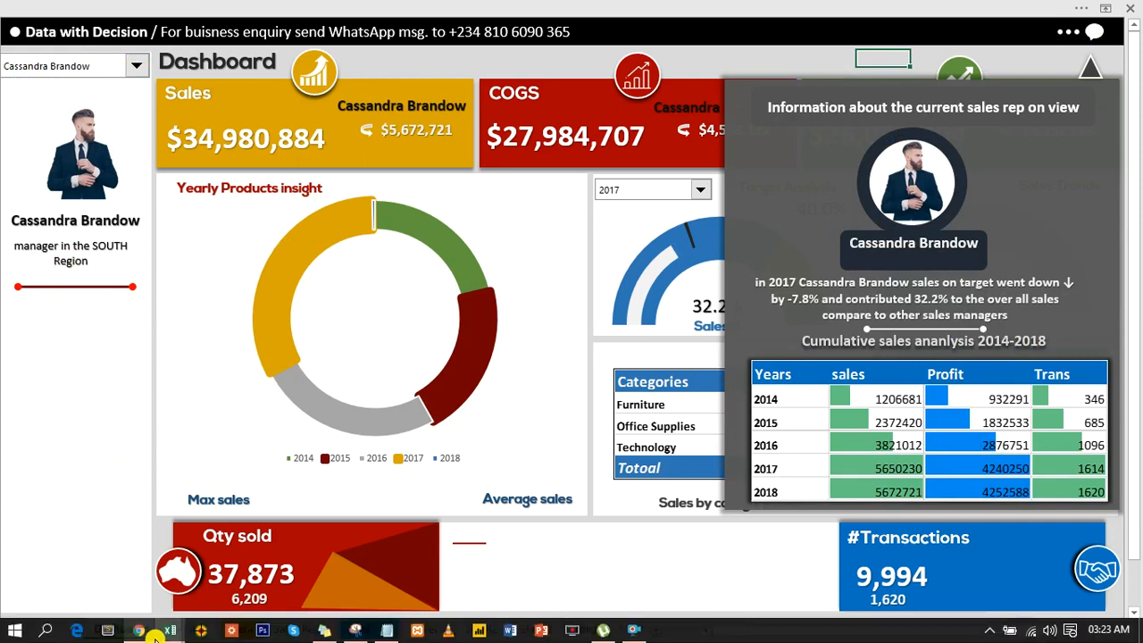
mouse_move(97, 582)
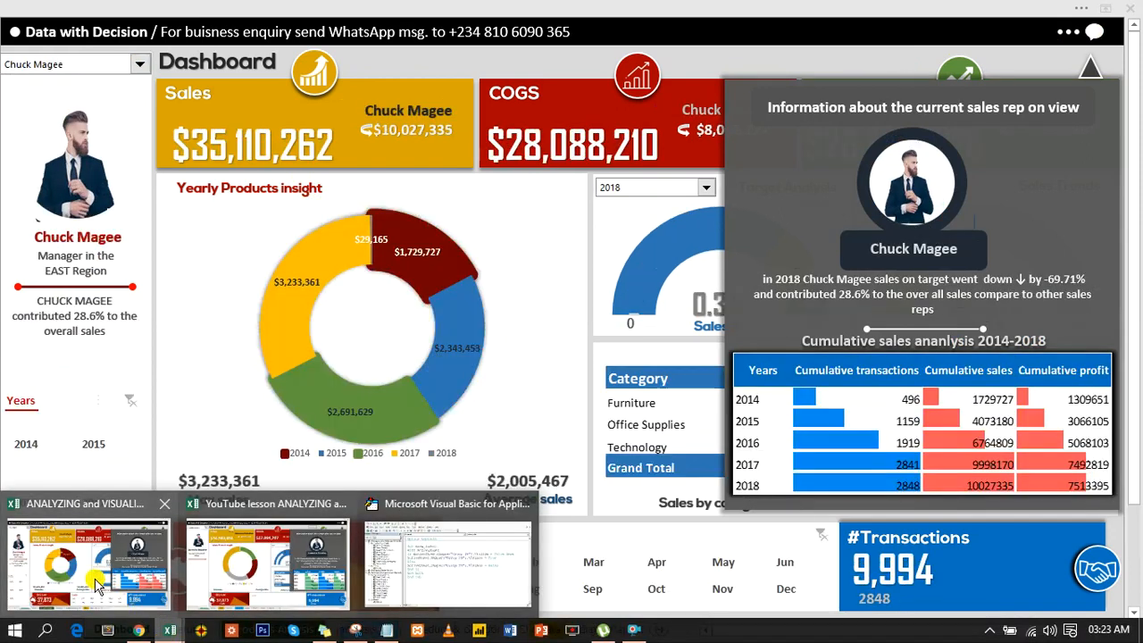
click(264, 567)
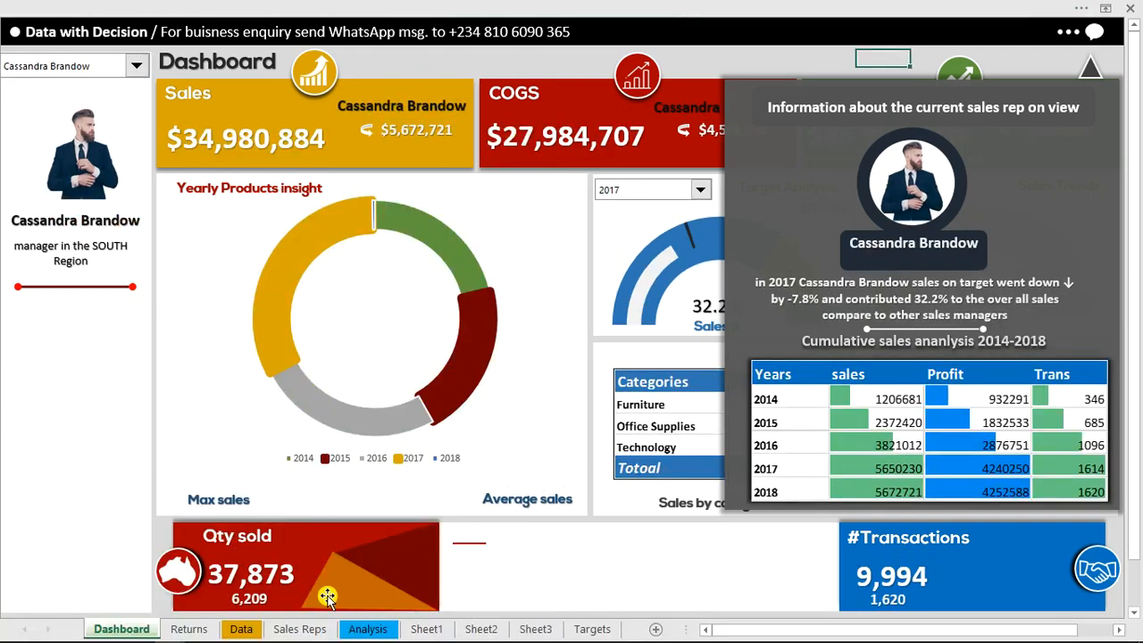
Insert Years and Months slicers for the Sale Rep pivot table on the Analysis sheet
click(370, 629)
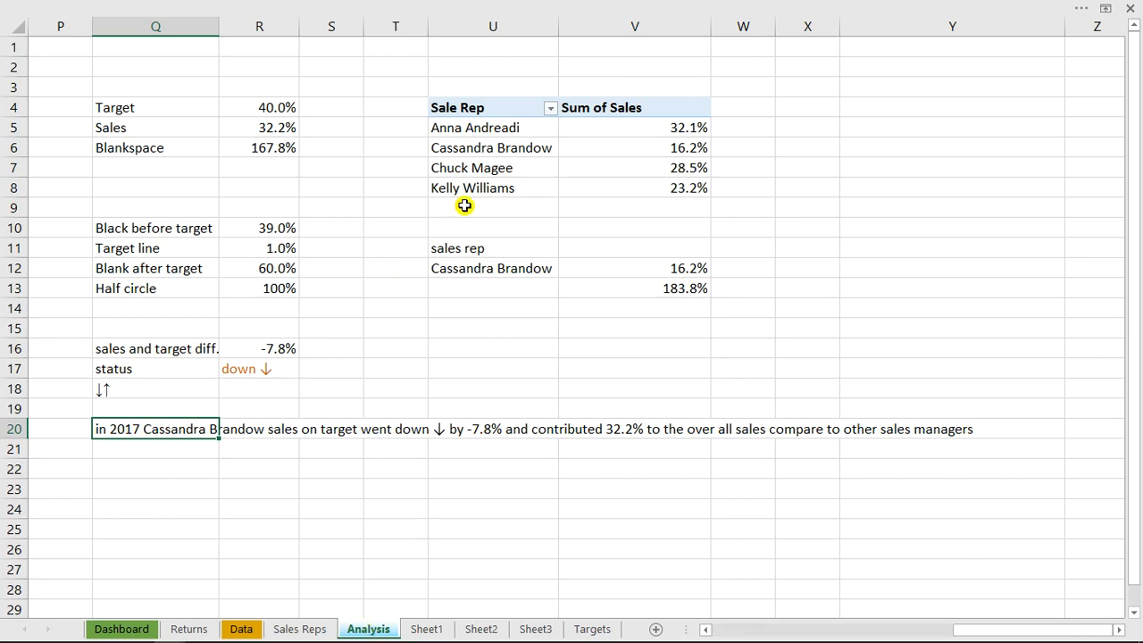
click(480, 157)
click(480, 157)
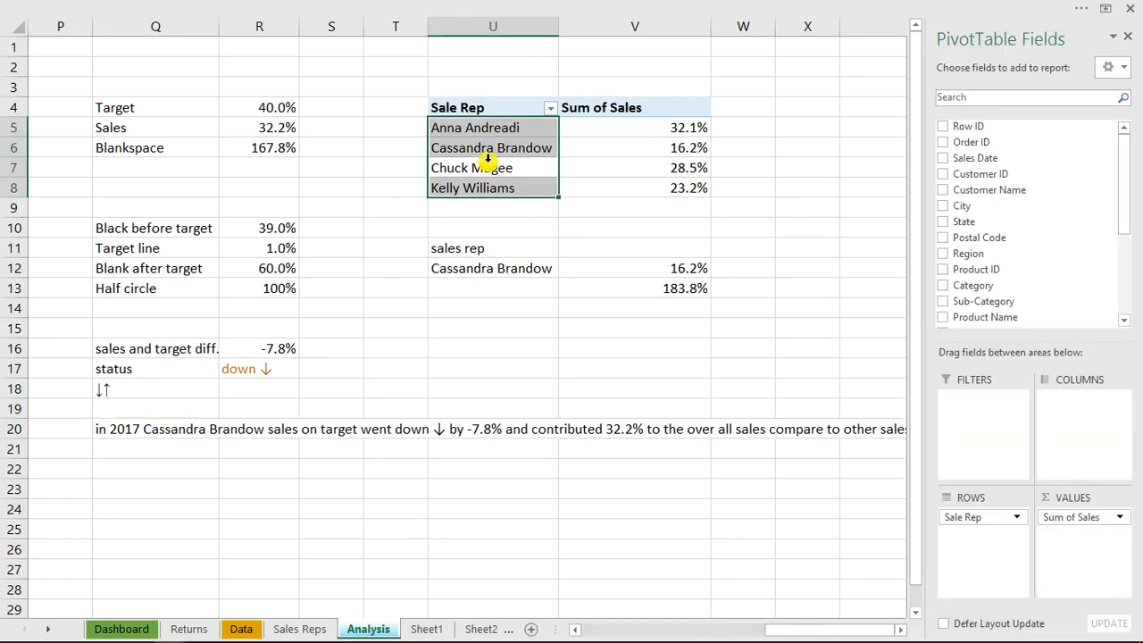
click(538, 5)
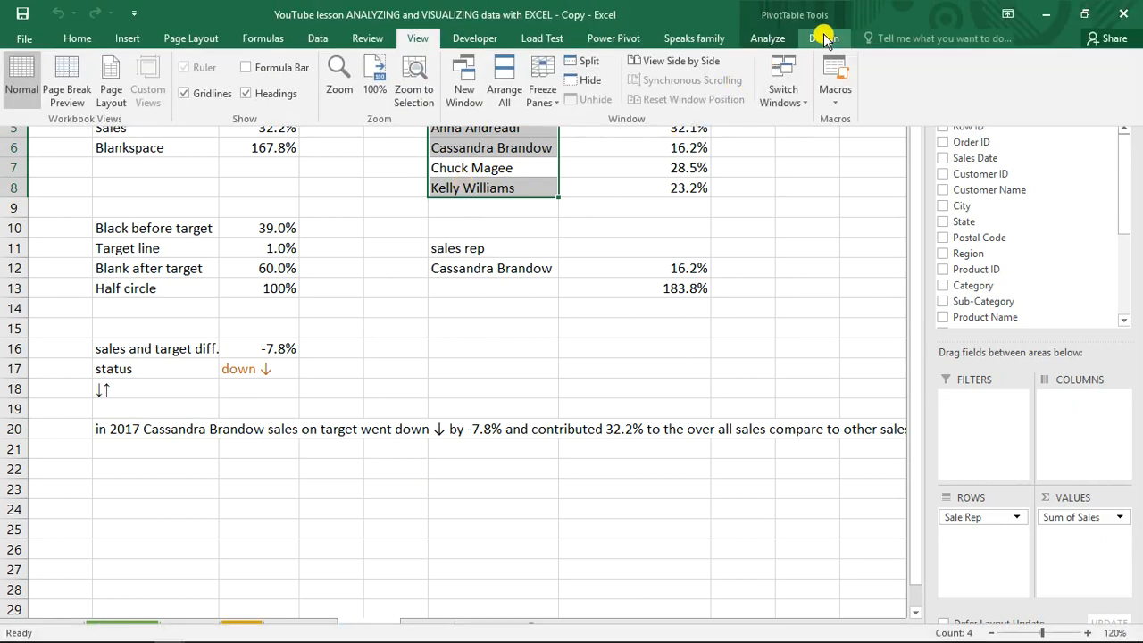
click(768, 38)
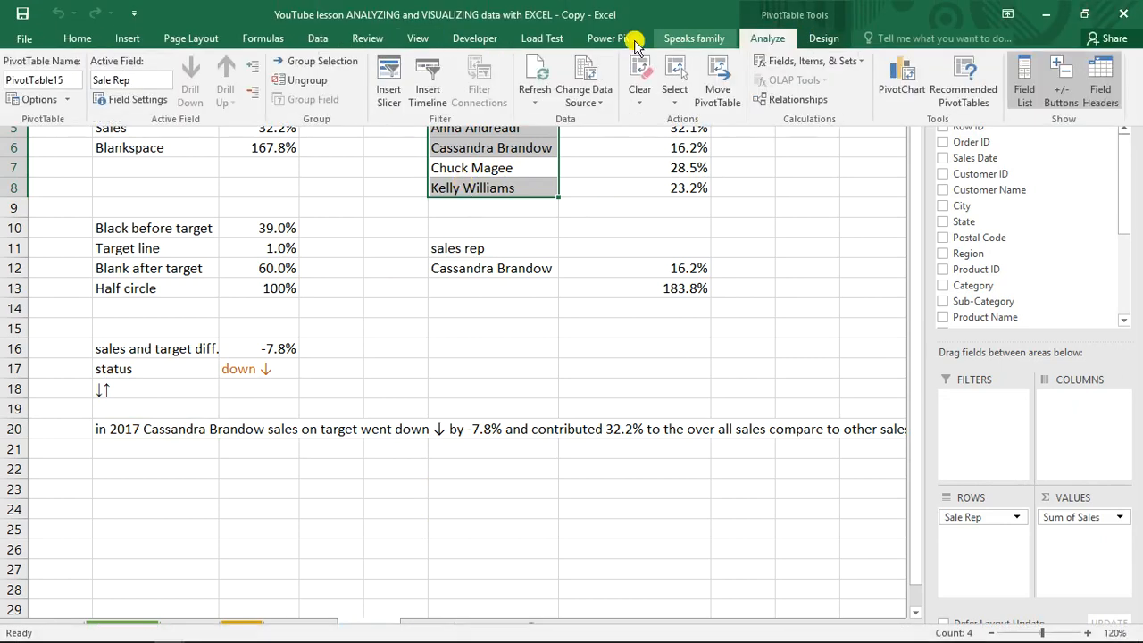
click(396, 78)
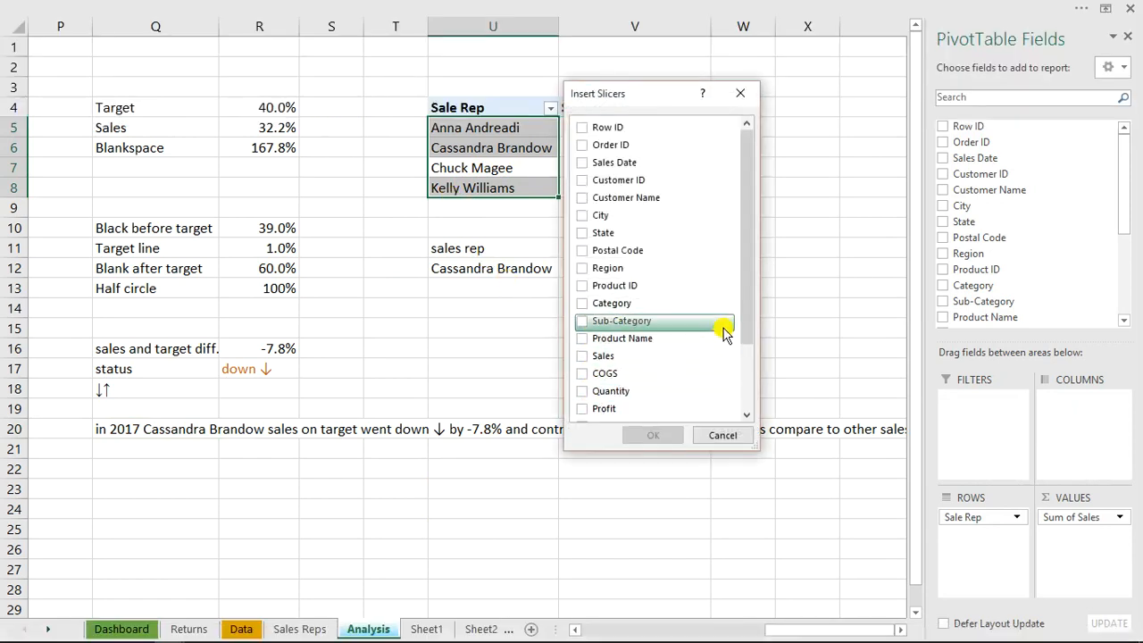
drag(743, 319, 741, 416)
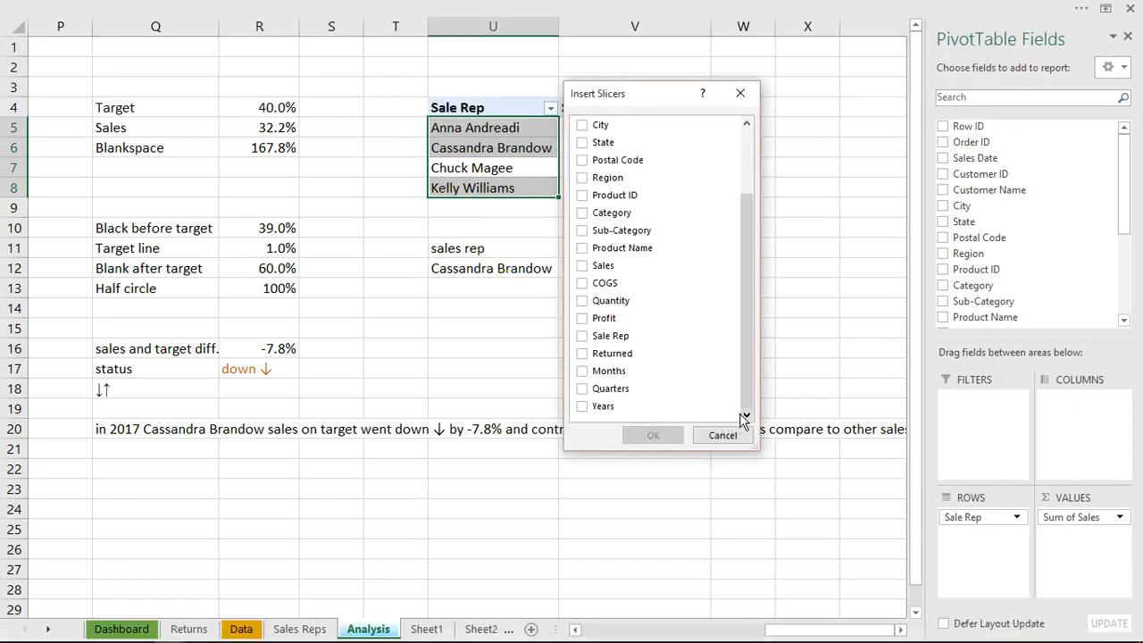
click(583, 406)
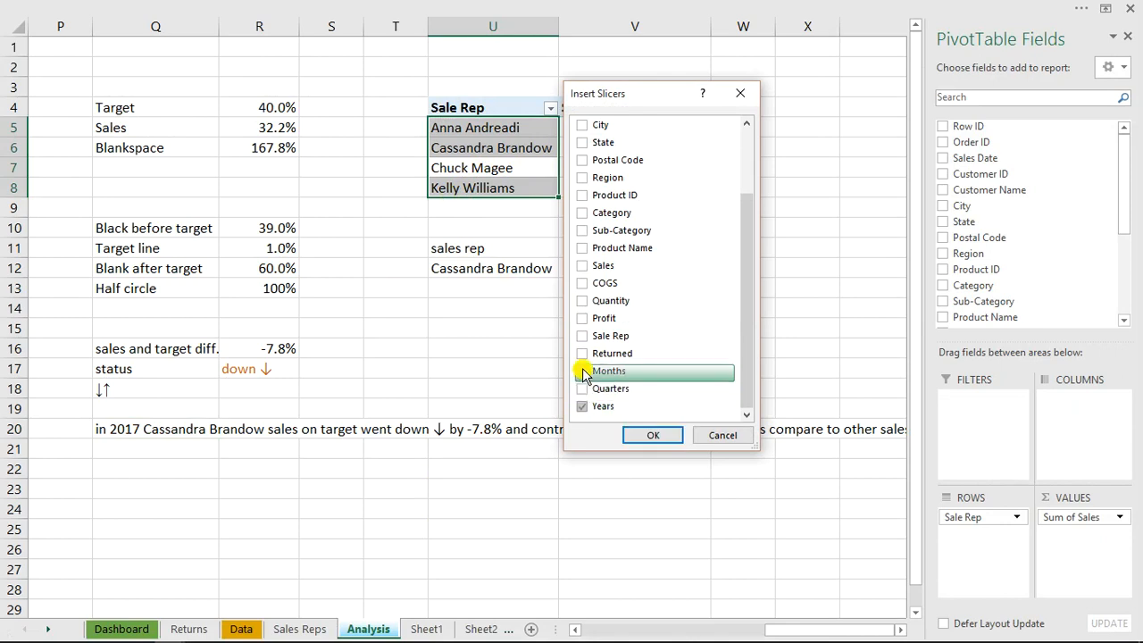
click(583, 370)
click(639, 438)
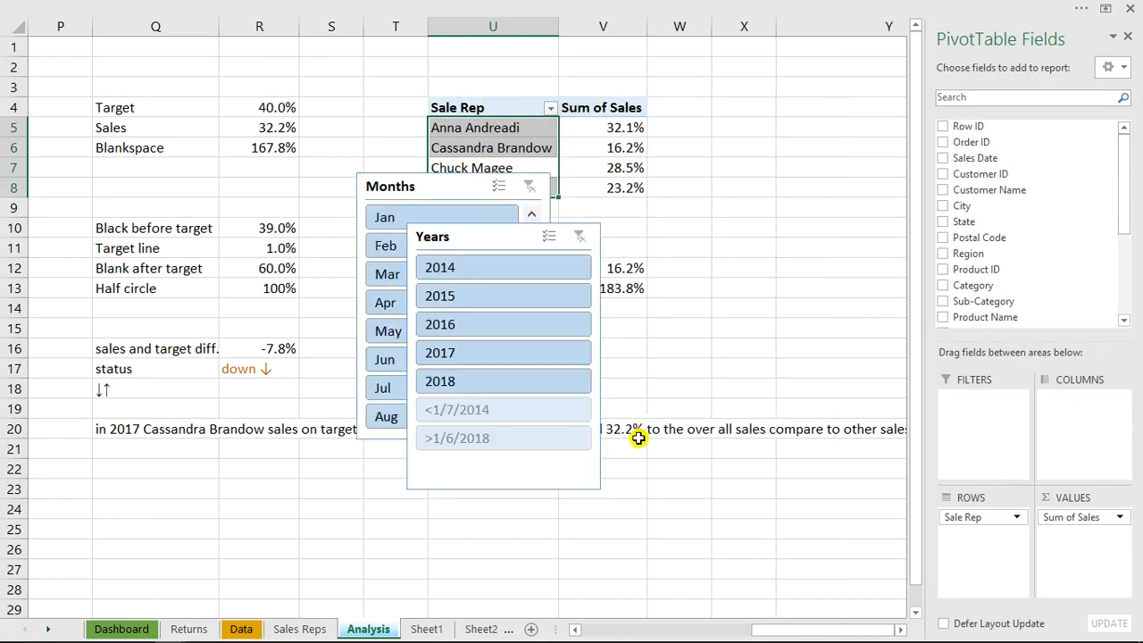
Cut the Months and Years slicers from the Analysis sheet and paste them onto the Dashboard sheet
click(481, 242)
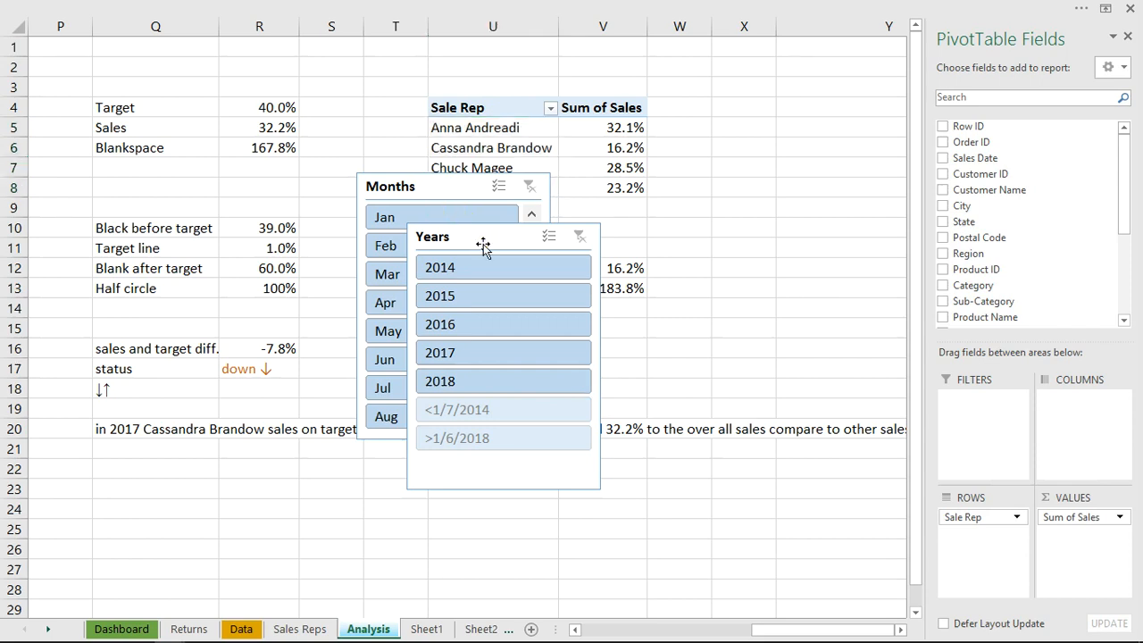
ctrl+click(457, 173)
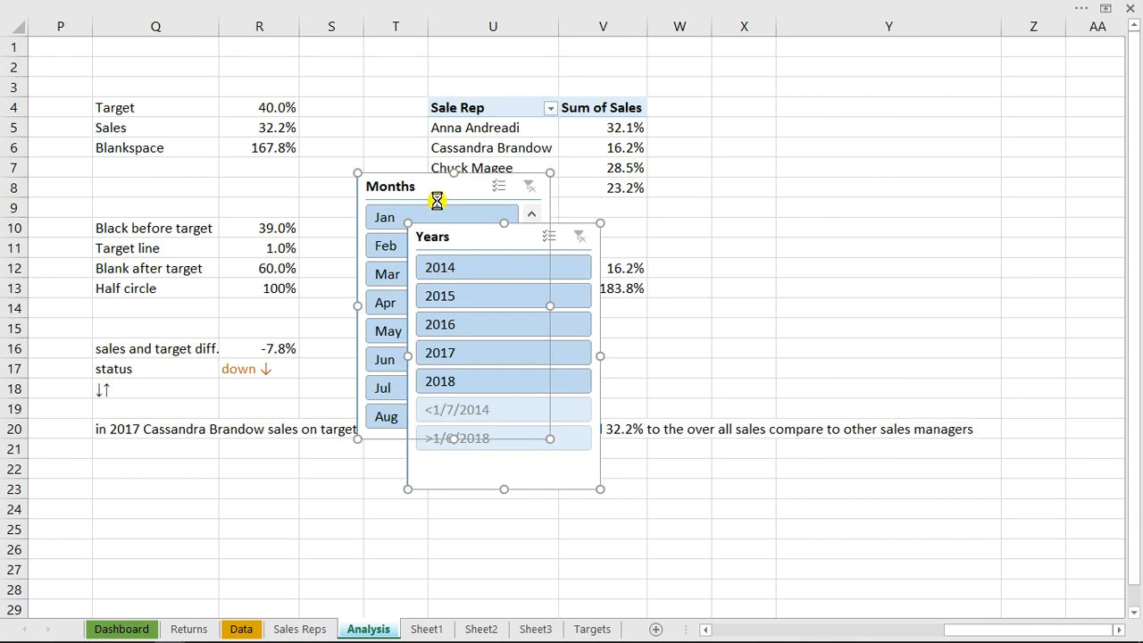
key(Delete)
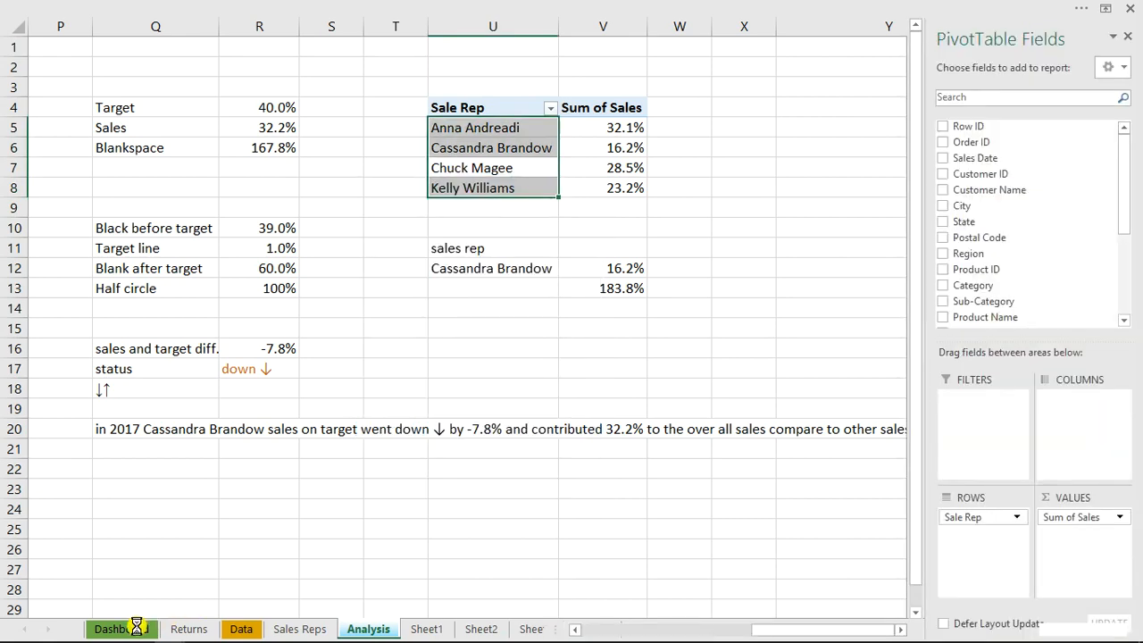
click(138, 630)
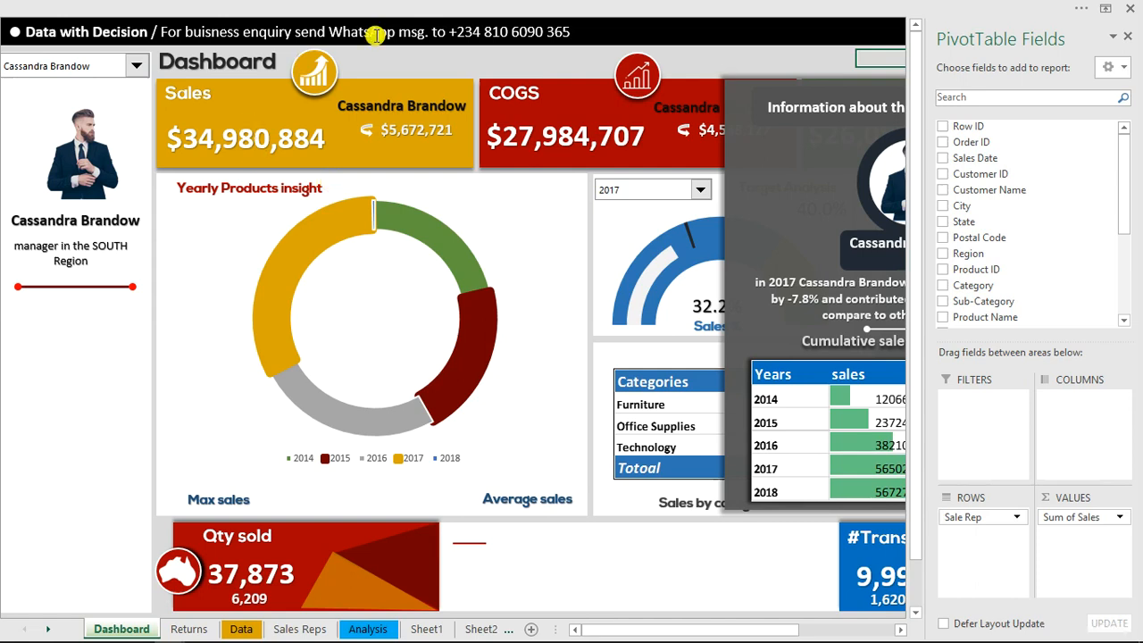
click(390, 65)
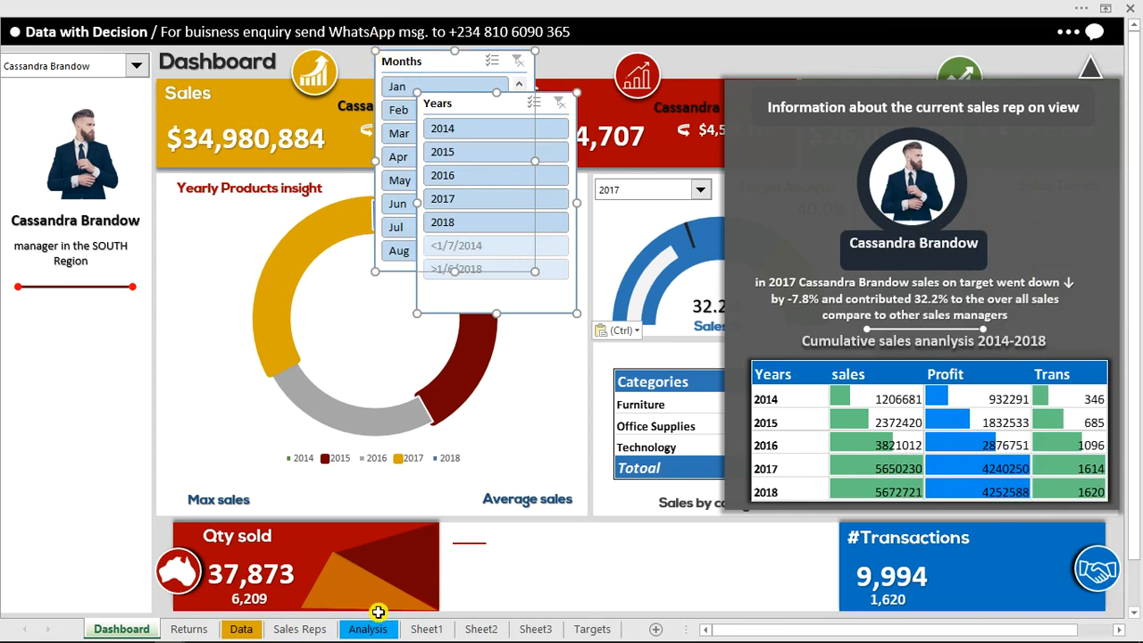
Connect the totals pivot table starting with Sum of Sales in column R of Sheet1 to the Months and Years slicers
click(420, 629)
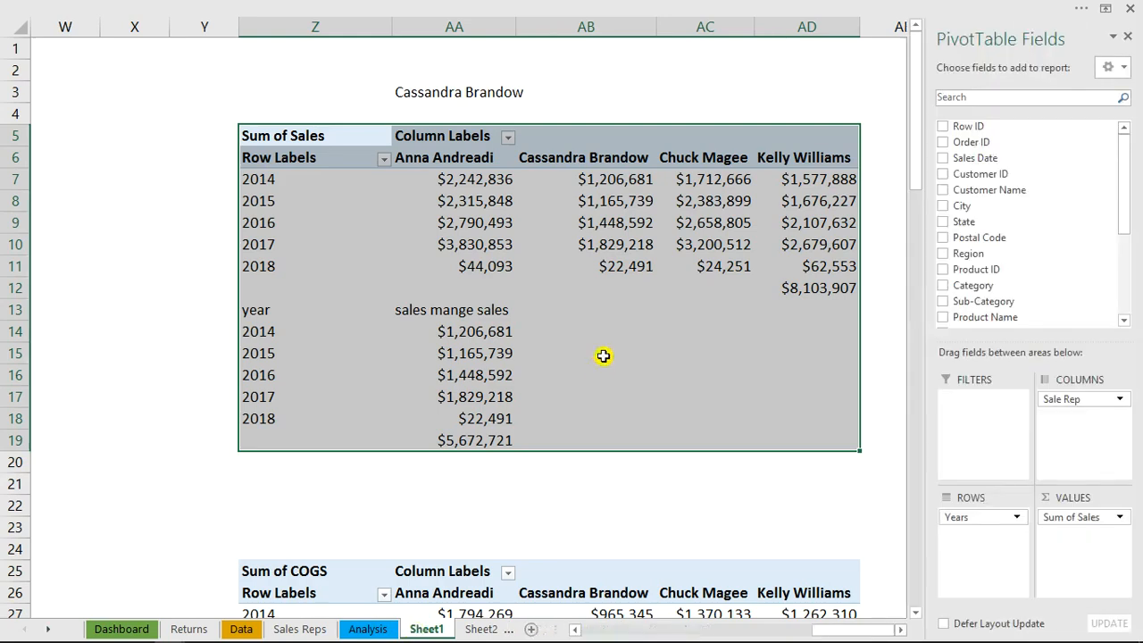
click(482, 630)
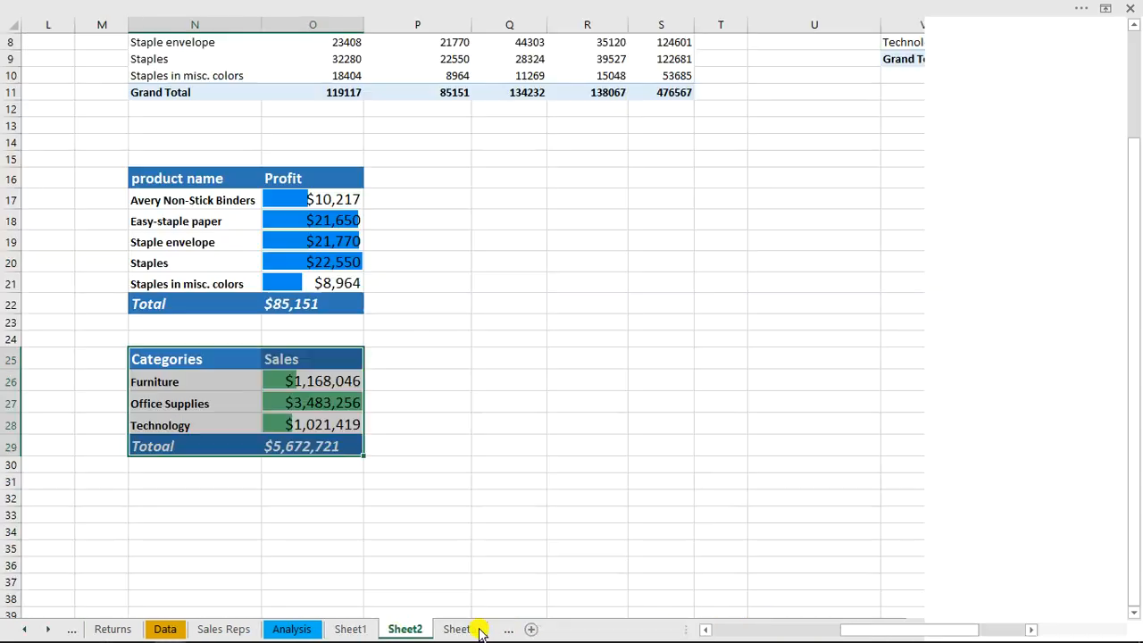
drag(928, 627, 738, 618)
drag(1139, 361, 1139, 165)
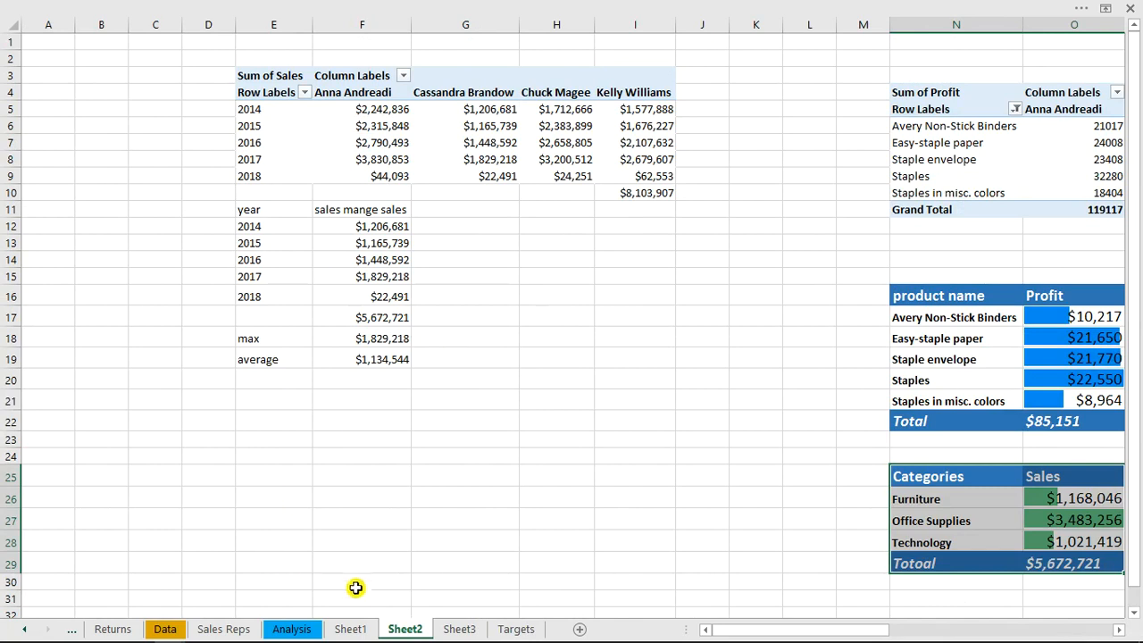
click(350, 631)
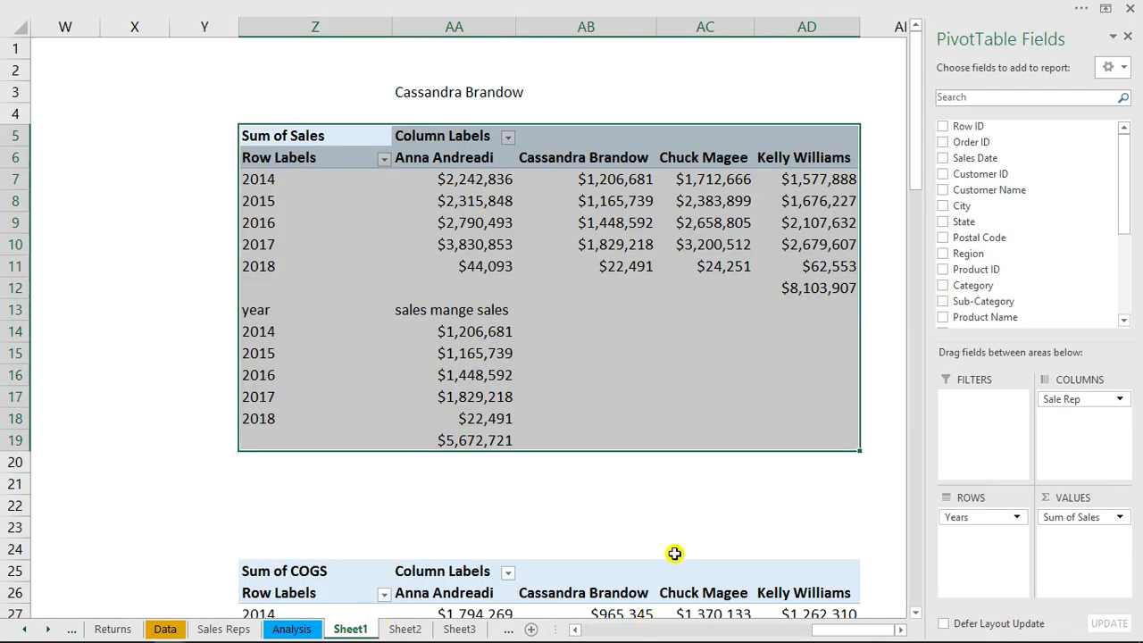
click(676, 549)
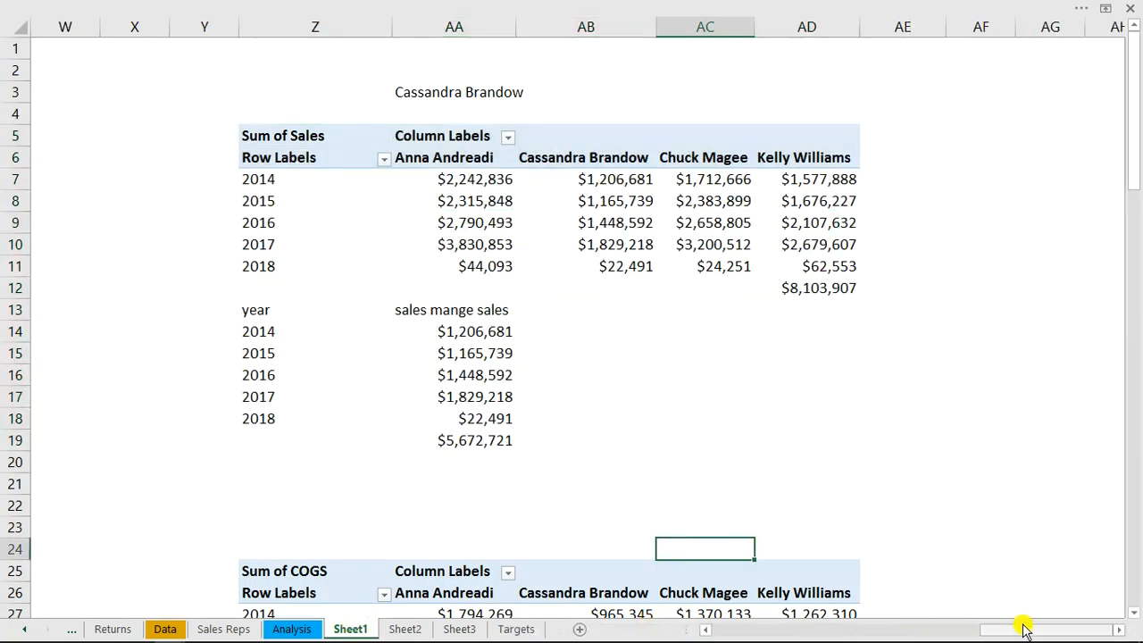
drag(1025, 632, 853, 626)
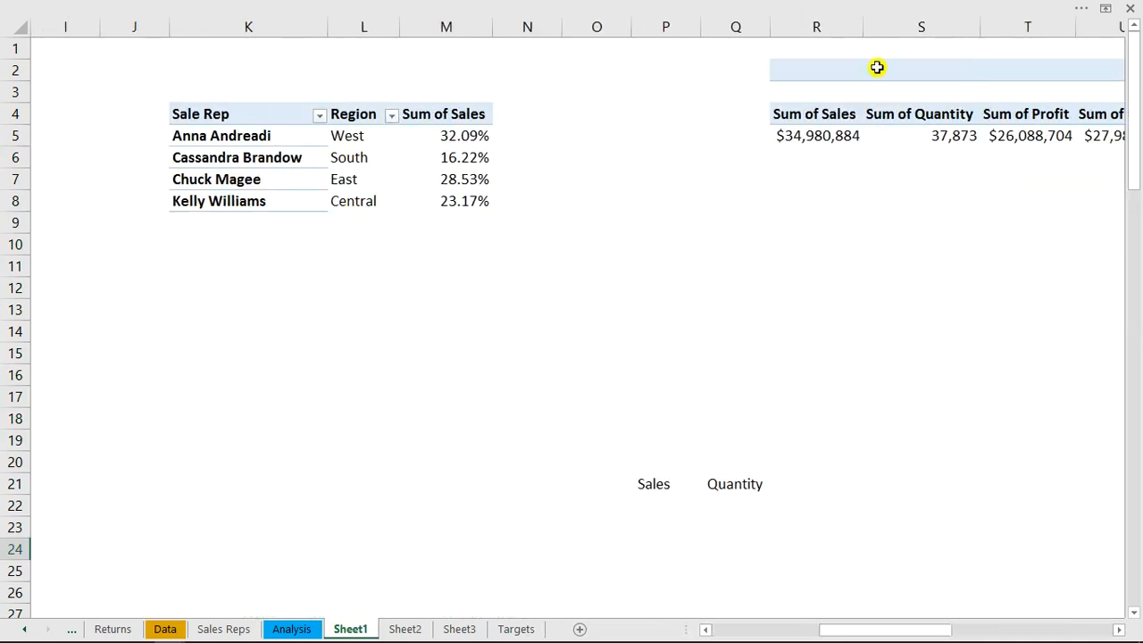
click(839, 134)
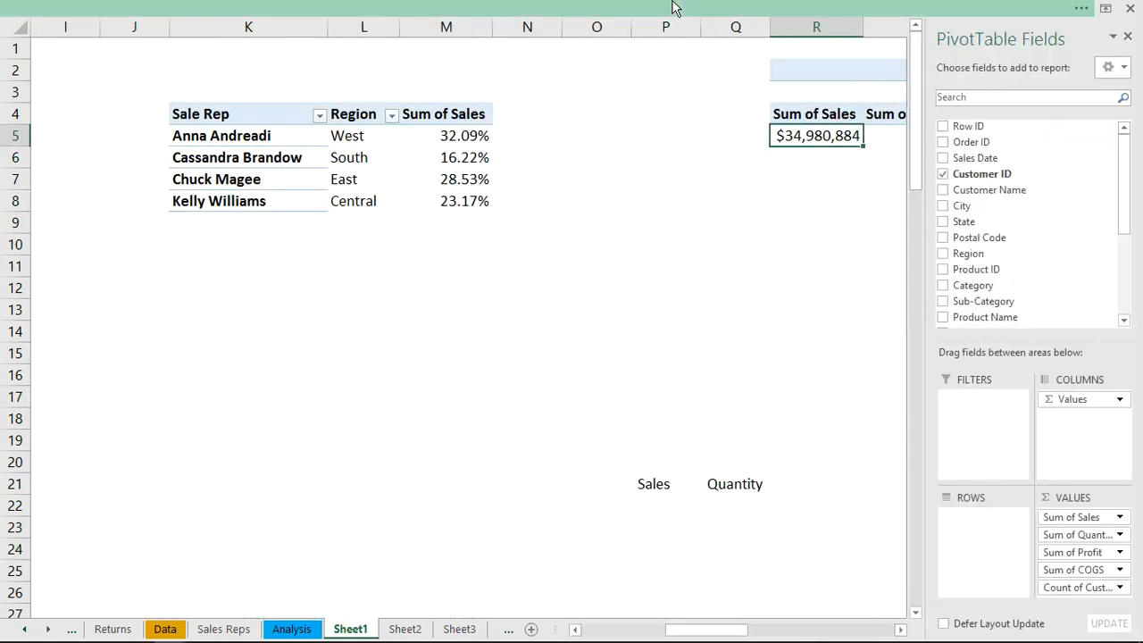
click(652, 9)
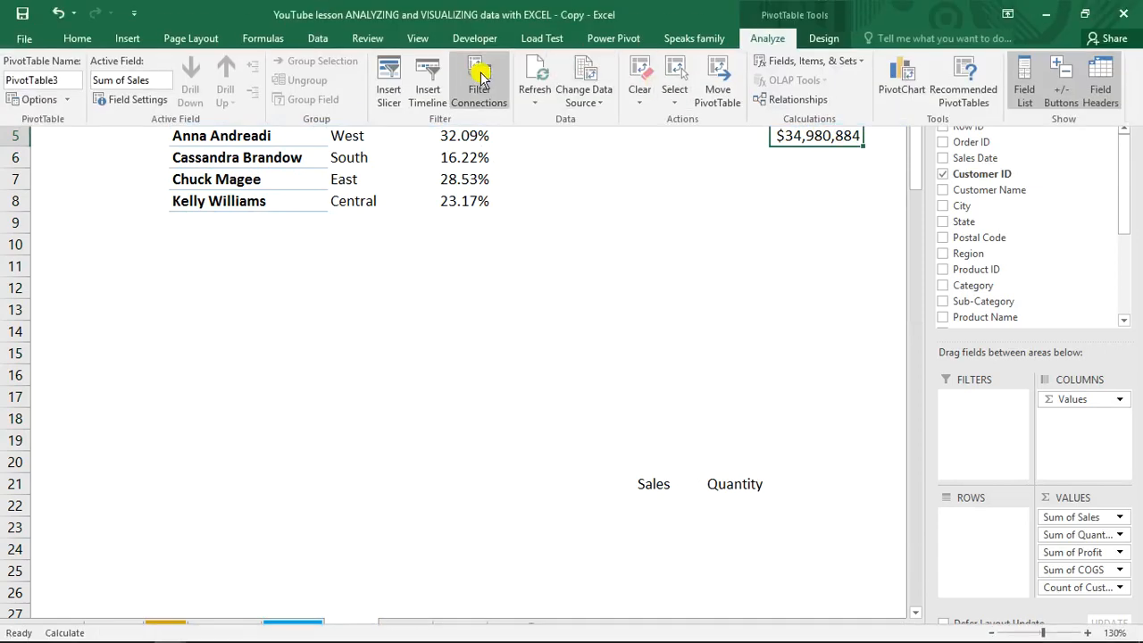
click(480, 78)
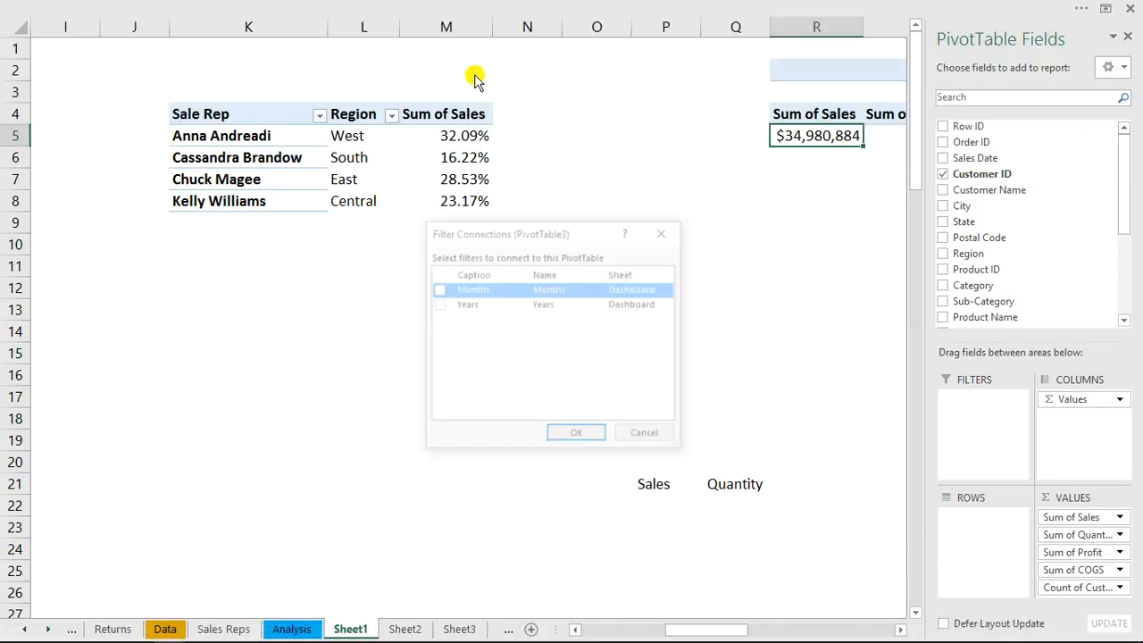
click(437, 304)
click(577, 435)
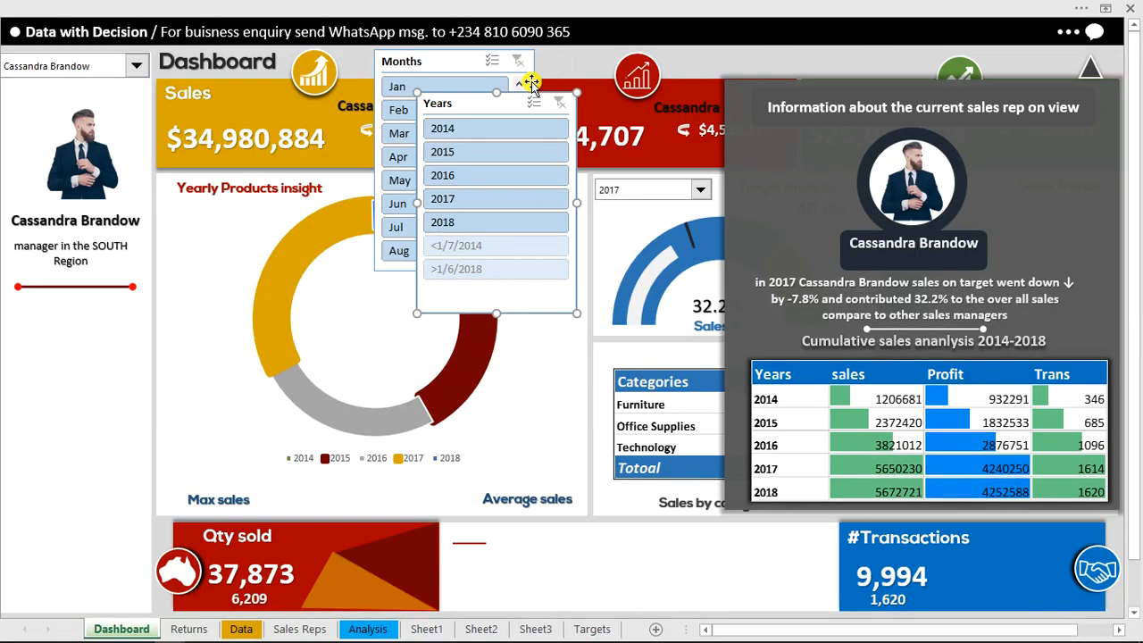
Set the Dashboard's Years slicer to hide items with no data
right_click(467, 105)
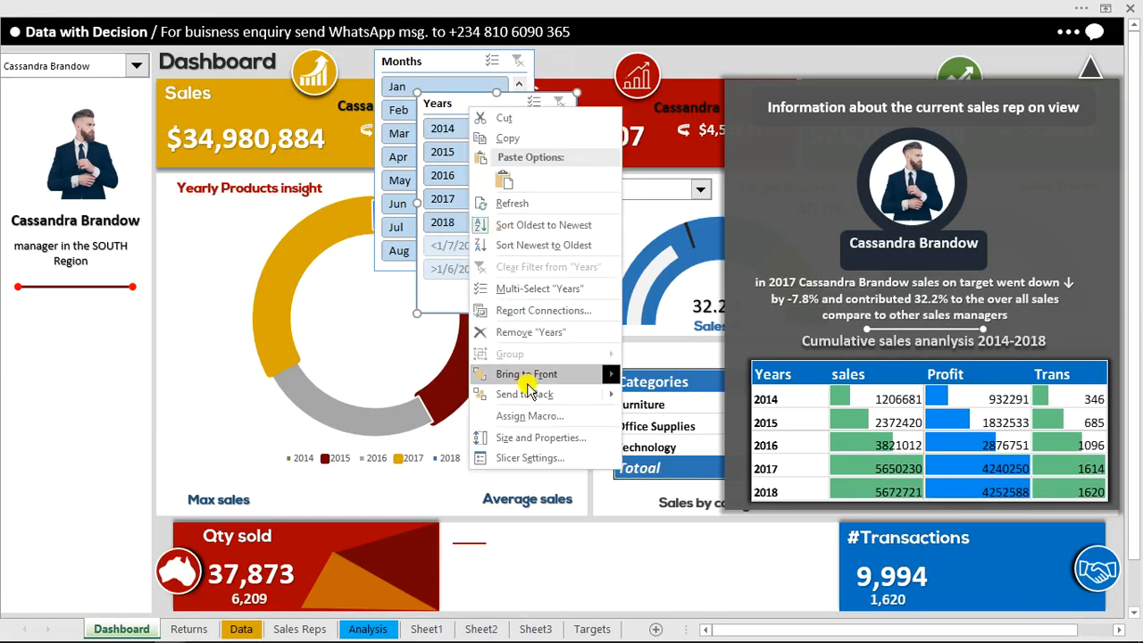
click(523, 458)
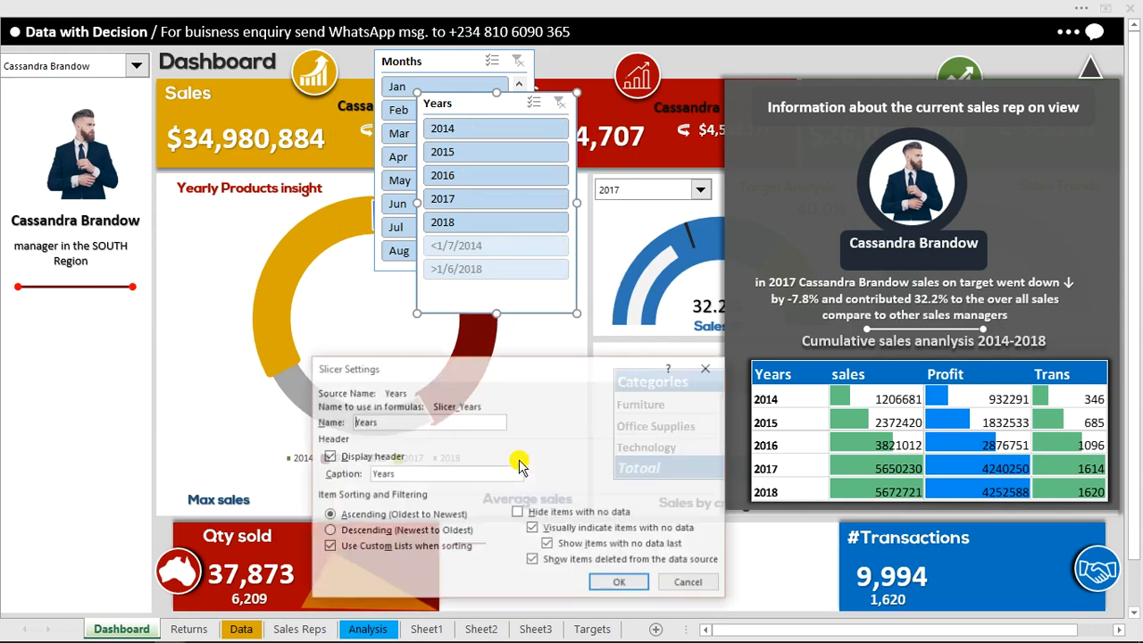
click(521, 515)
click(618, 585)
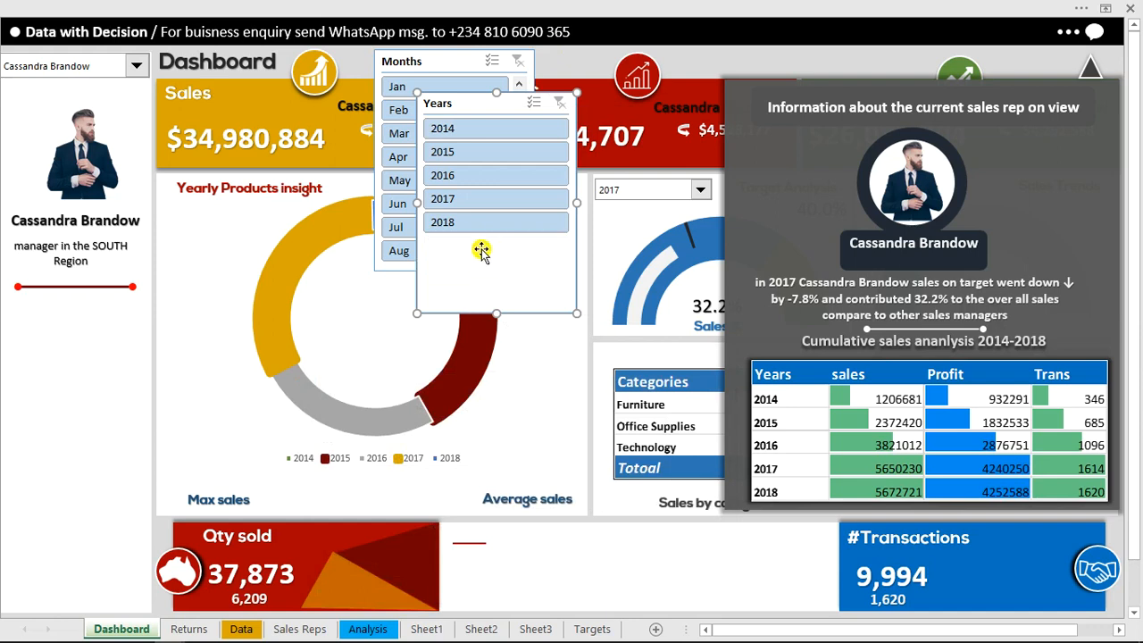
Place the Years slicer beneath the sales manager's details and arrange its buttons in 3 columns with a button height of 0.6"
drag(507, 101, 63, 329)
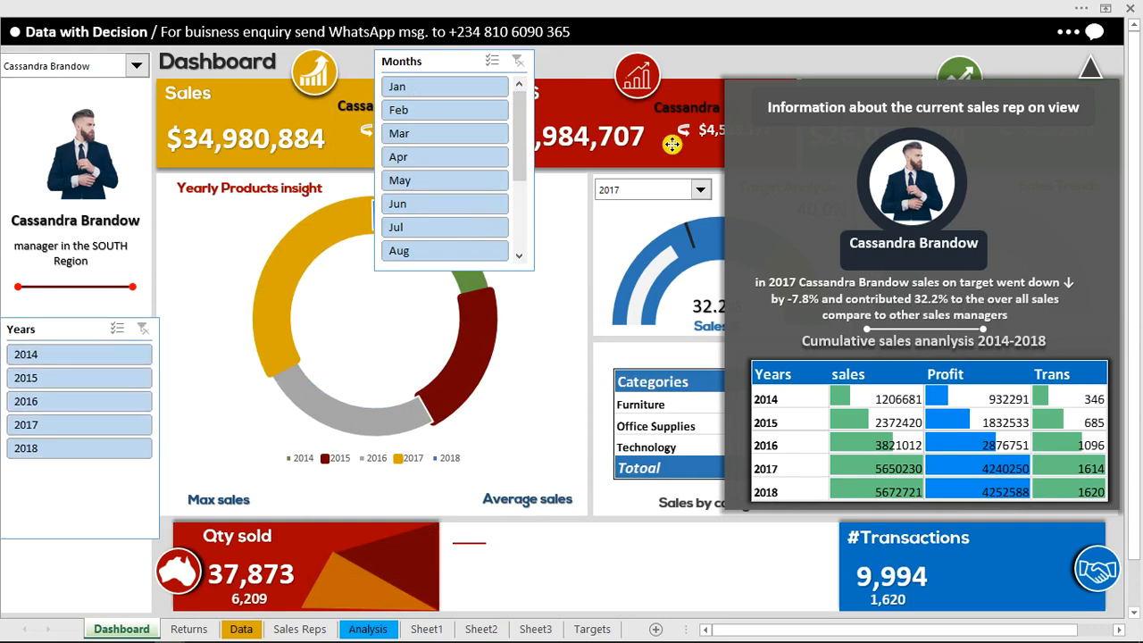
click(741, 11)
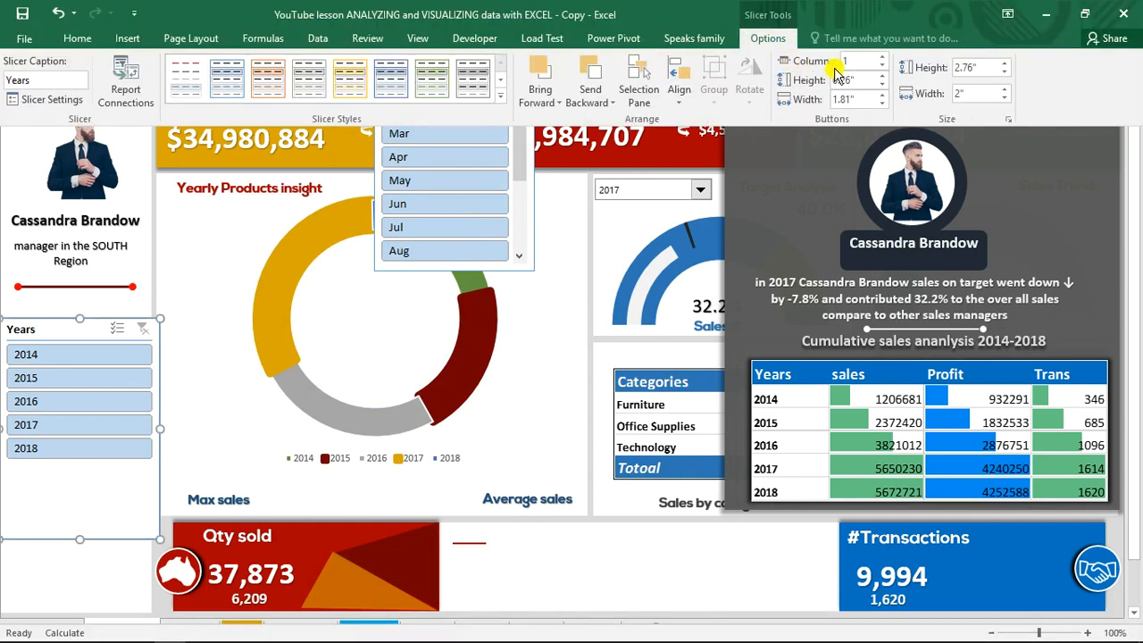
click(881, 57)
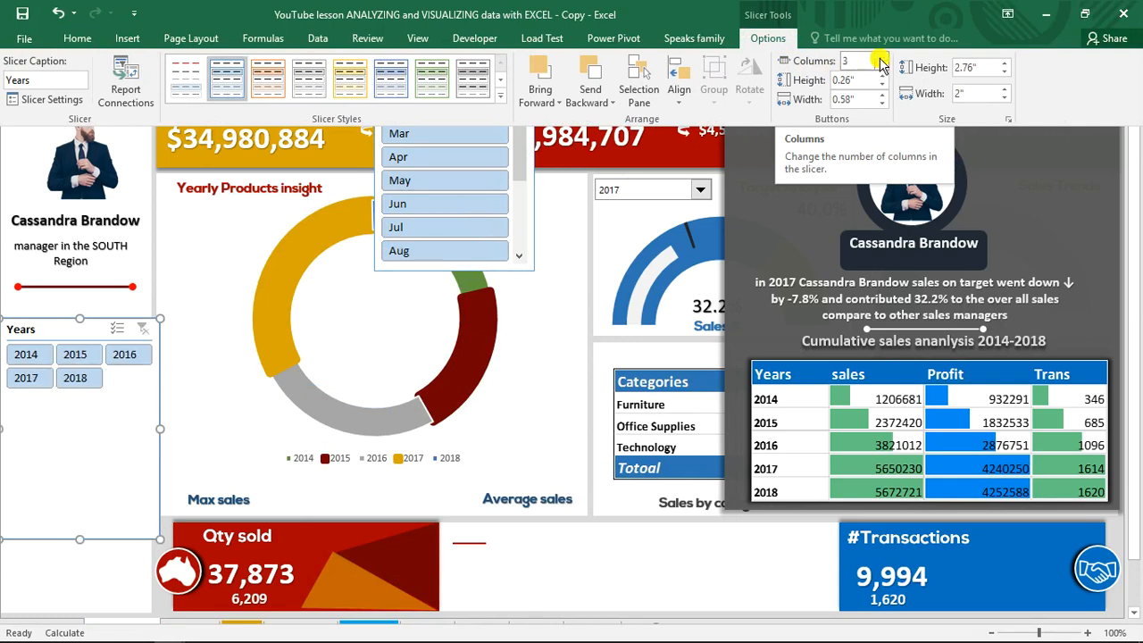
click(882, 76)
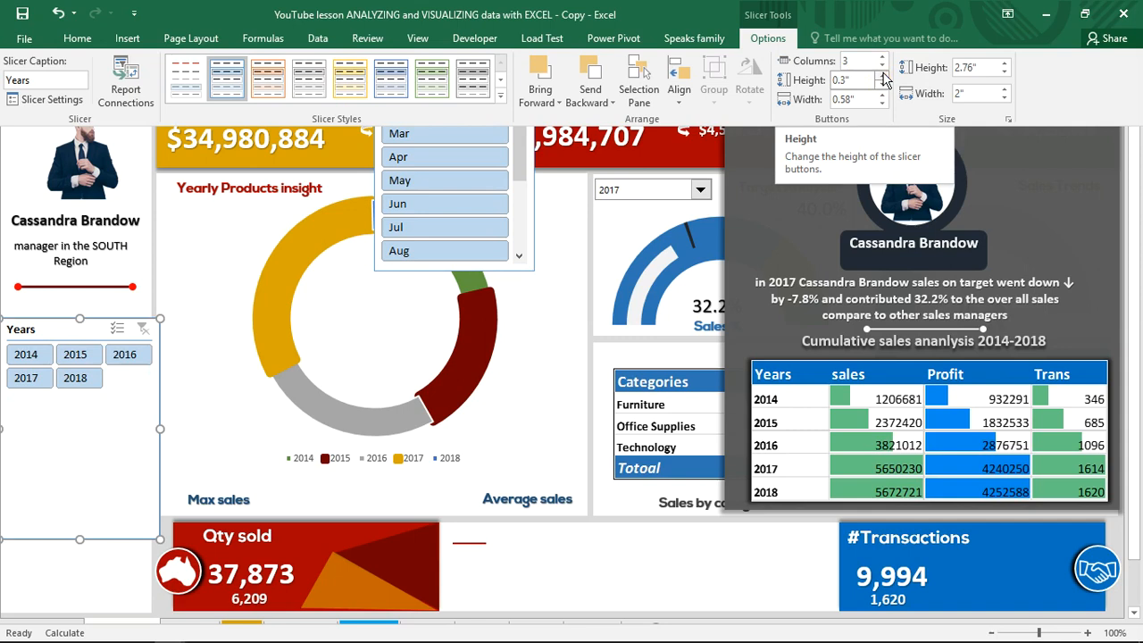
click(883, 76)
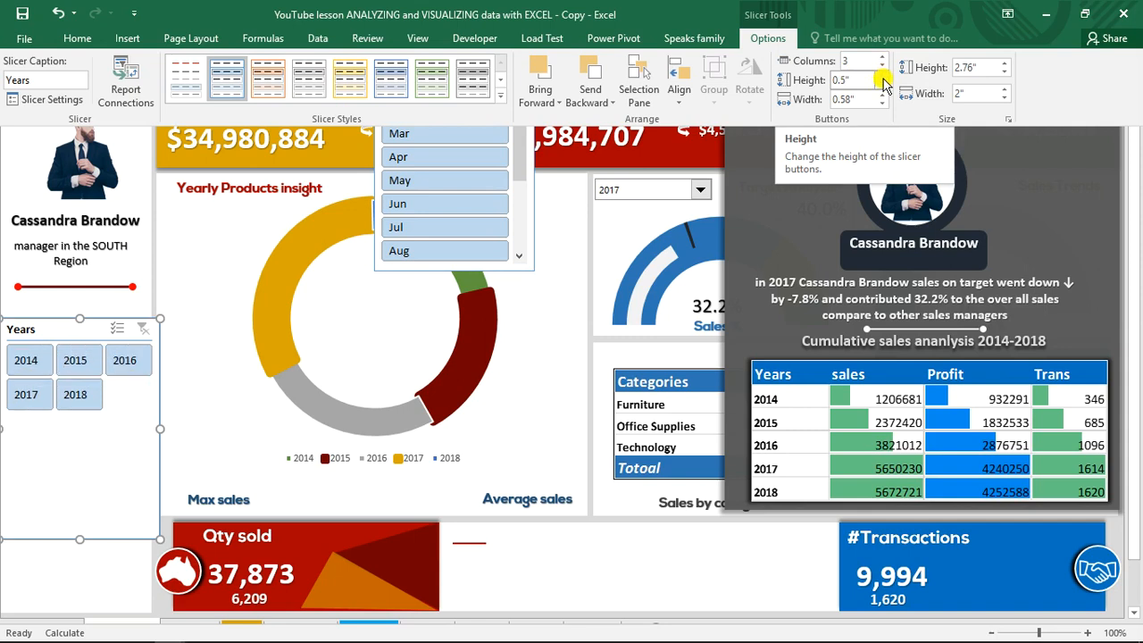
click(882, 76)
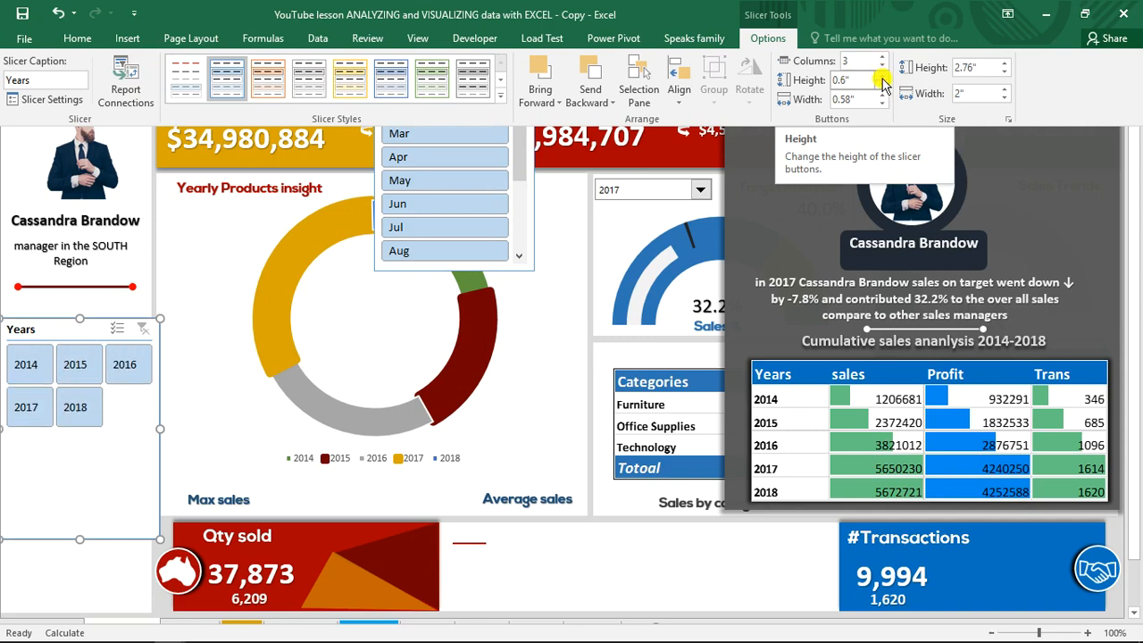
Set the Years slicer's button height to 0.7" and shrink the slicer to about 1.84" wide and 2.4" high to fit the sidebar
click(882, 76)
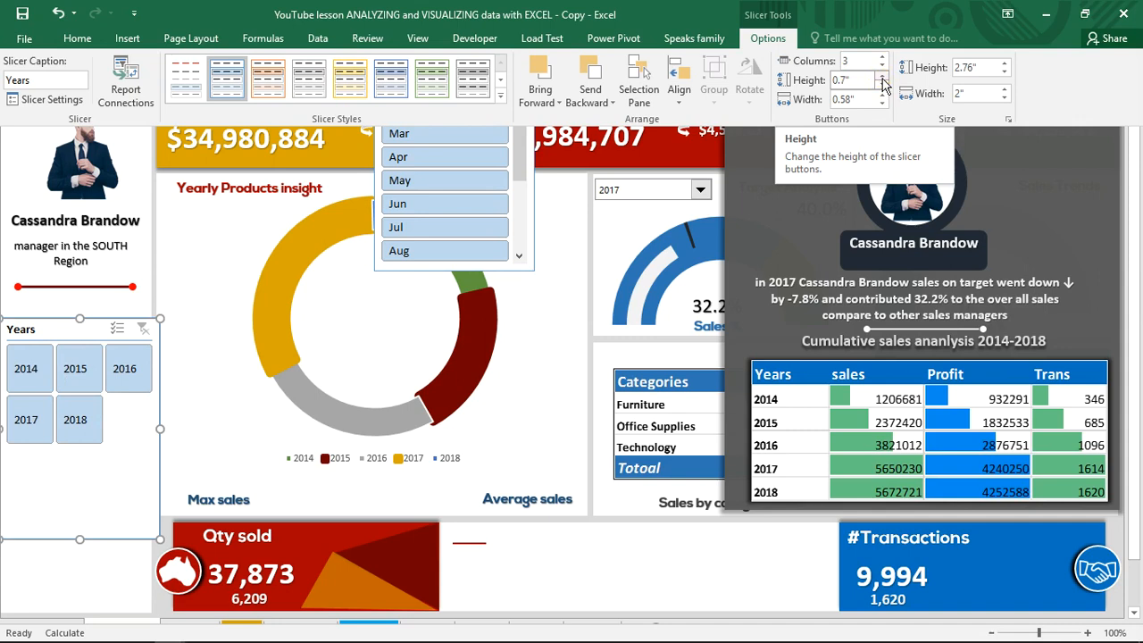
click(882, 77)
click(882, 76)
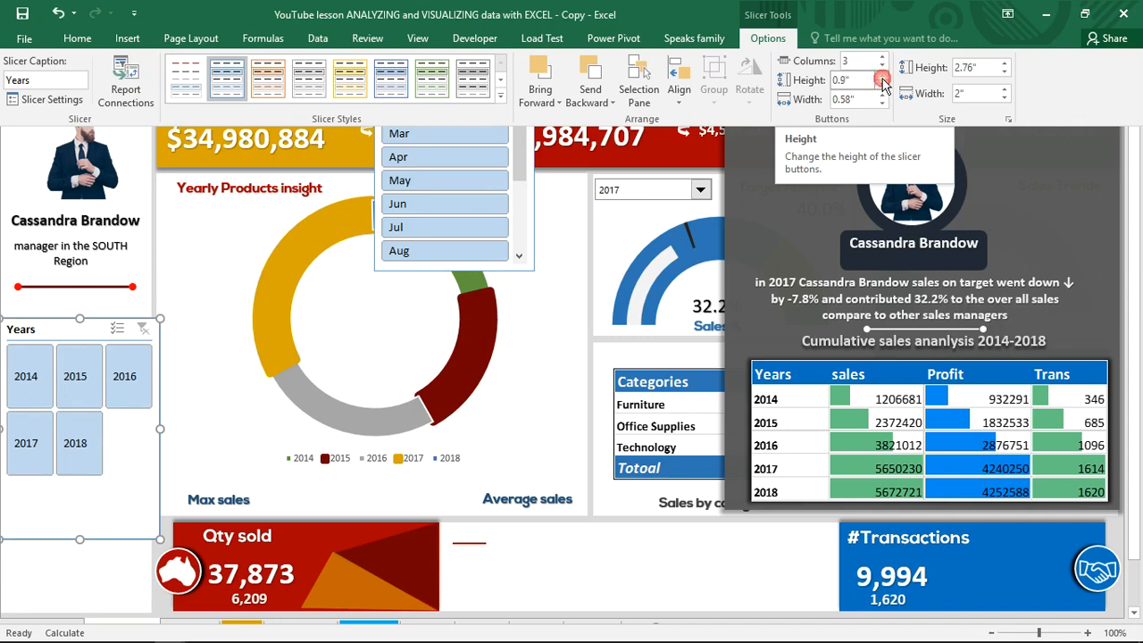
click(883, 76)
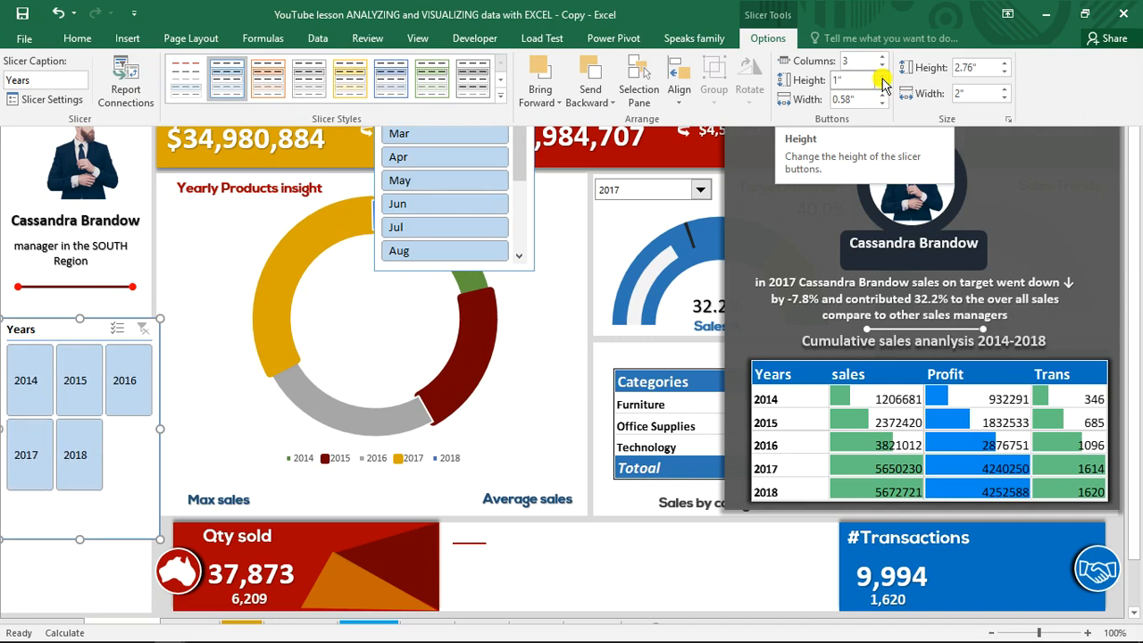
click(883, 76)
click(883, 76)
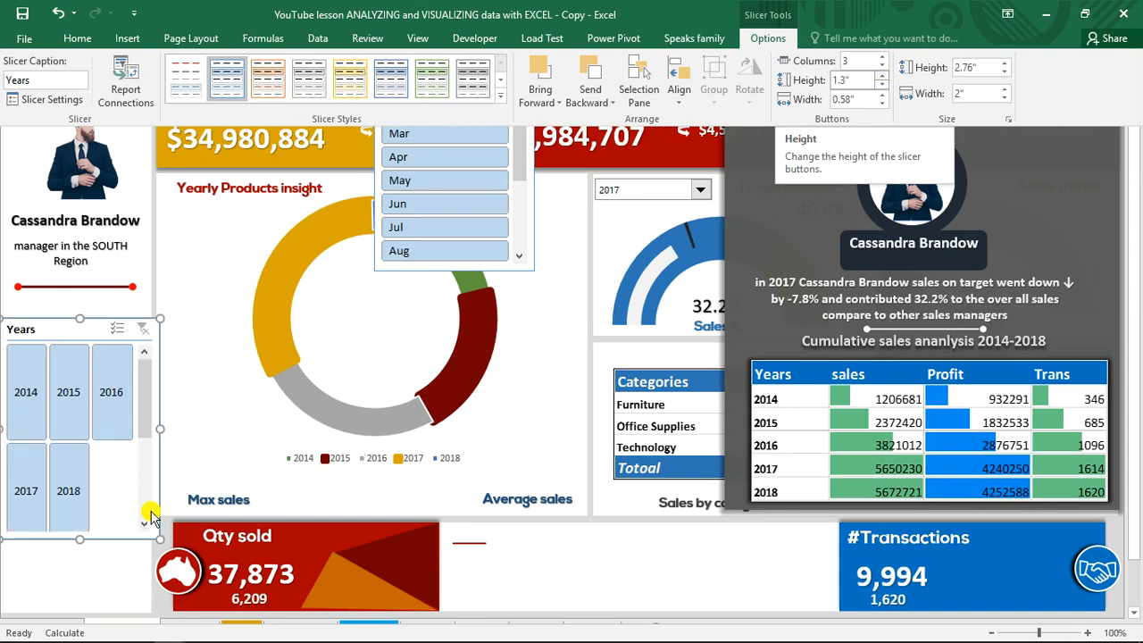
click(882, 76)
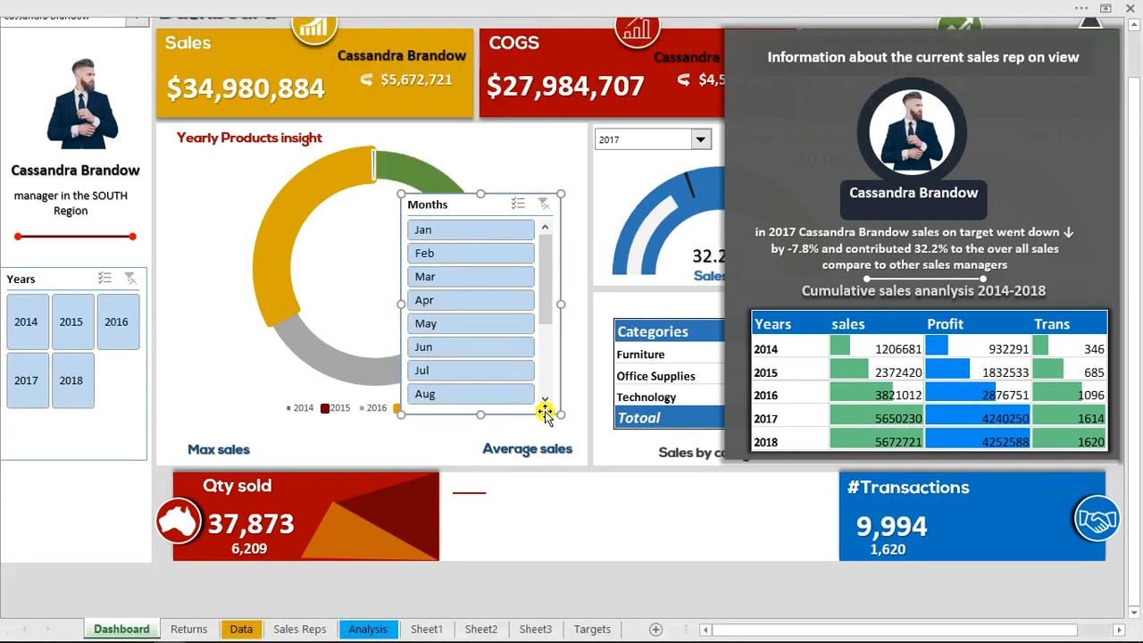
Arrange the Months slicer's buttons in 12 columns
click(613, 6)
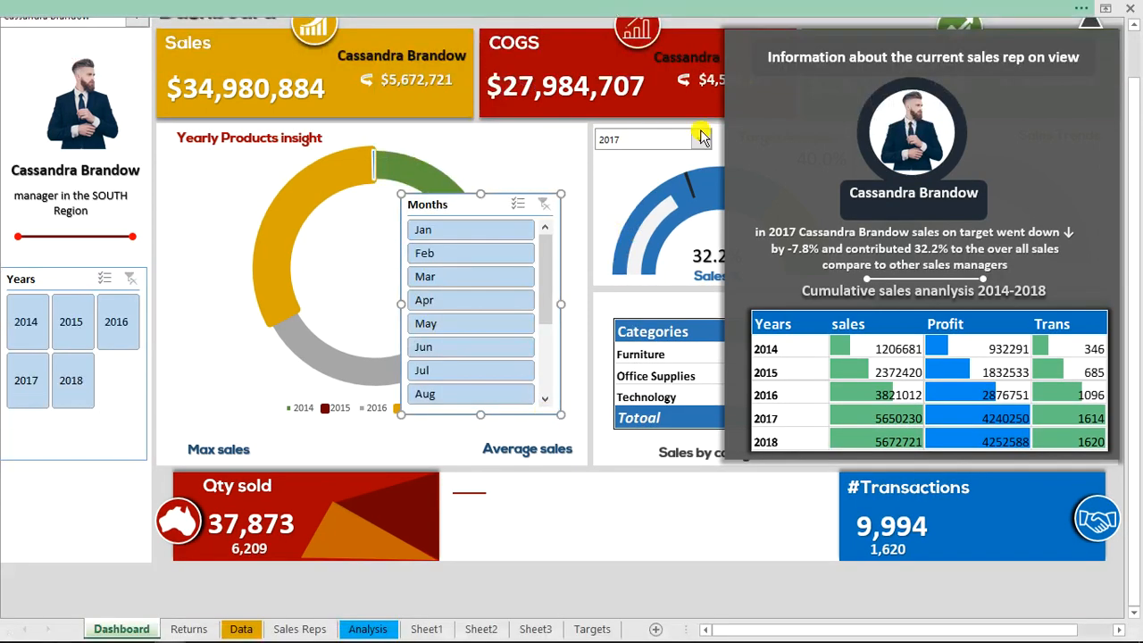
click(855, 60)
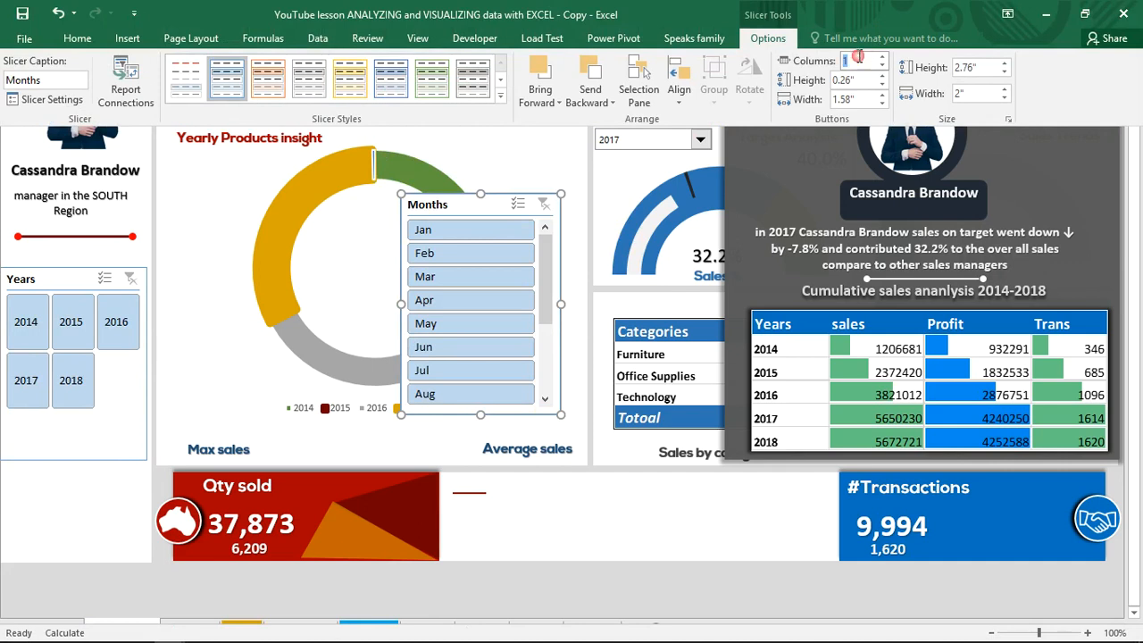
text(12)
key(Return)
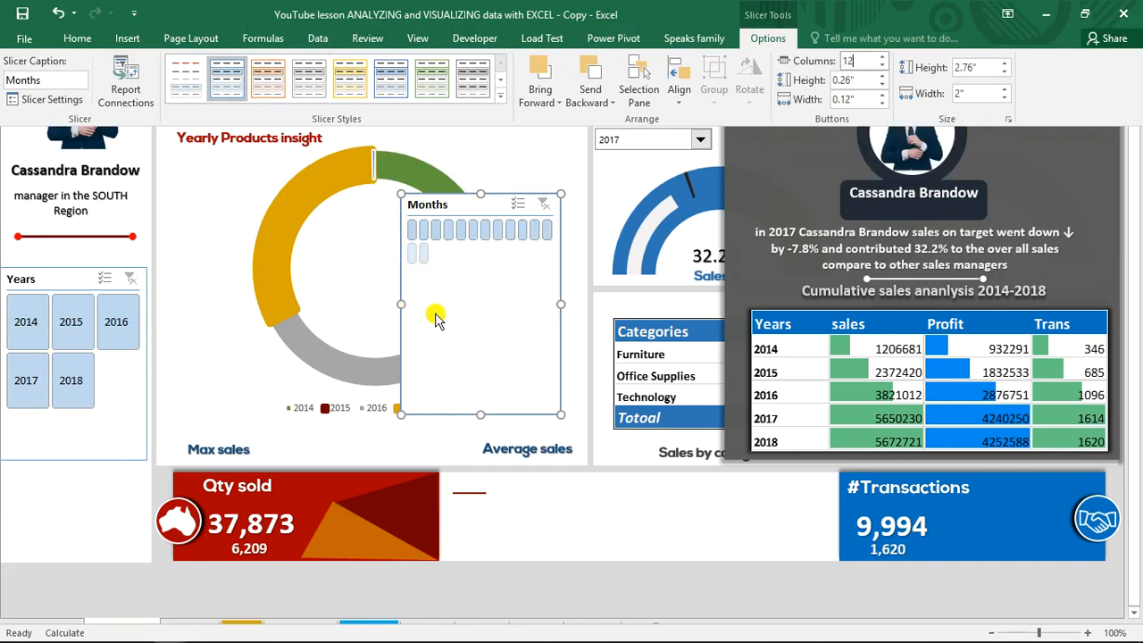
Resize the Months slicer to about 5.21" wide and 1.27" high
click(561, 303)
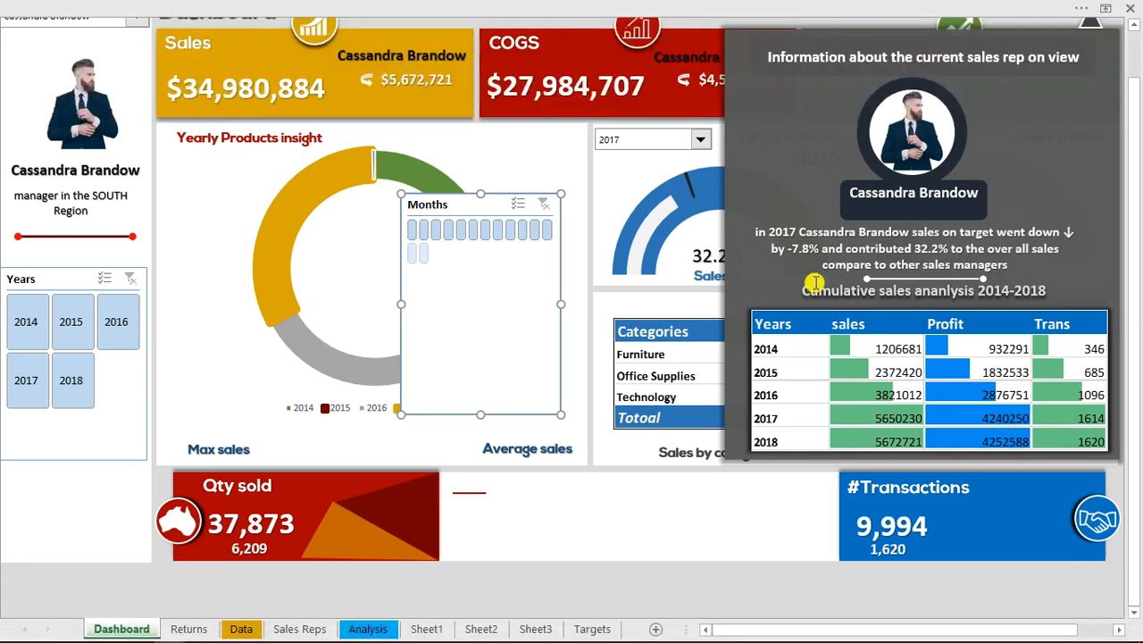
drag(572, 311, 818, 295)
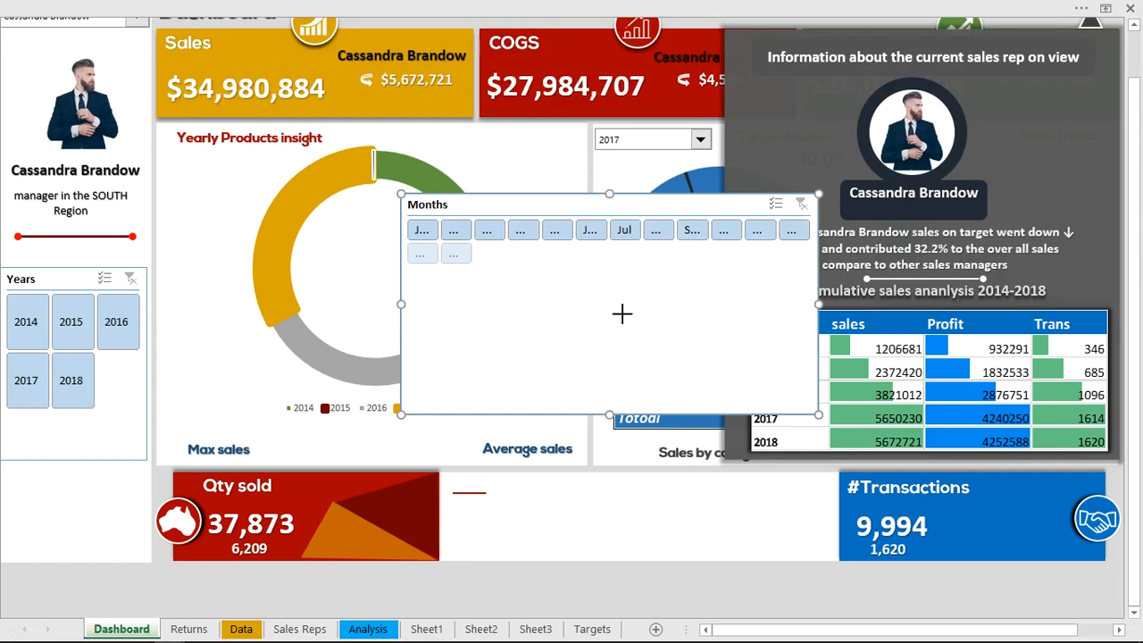
click(622, 313)
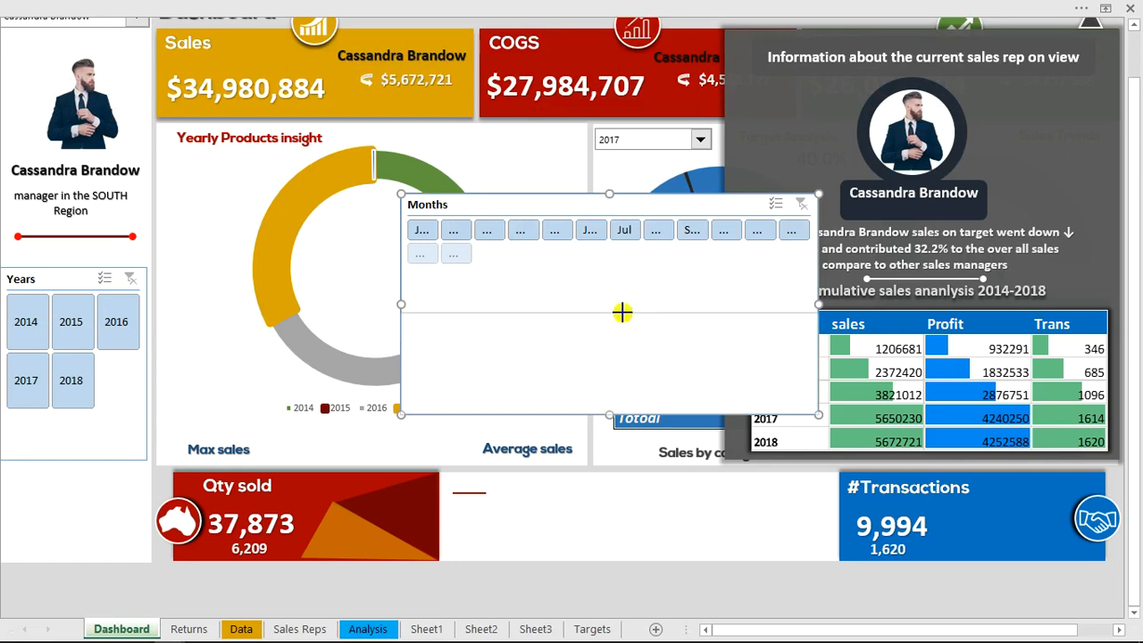
drag(623, 312, 622, 313)
Set the Months slicer's button height to 0.3" and arrange its buttons in 4 columns
click(728, 5)
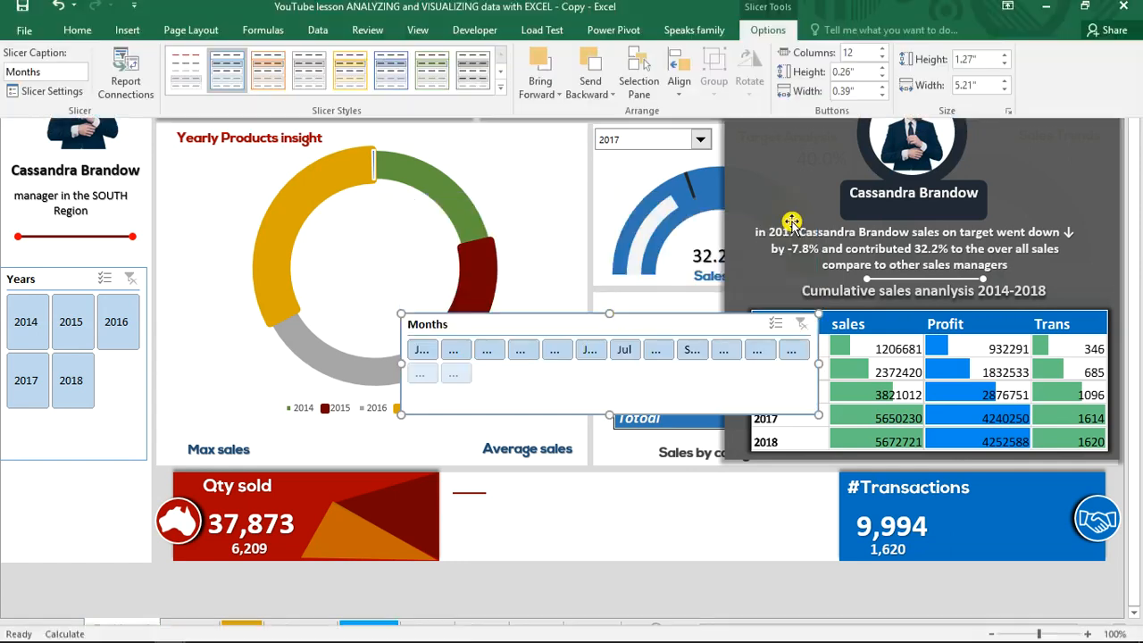
click(883, 76)
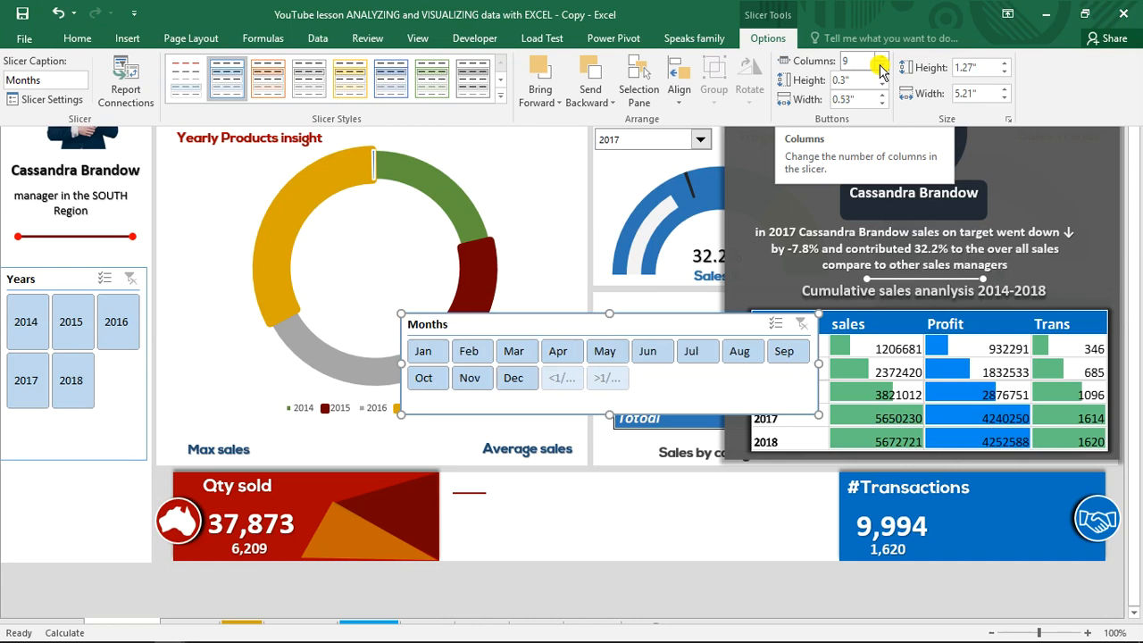
click(881, 67)
click(881, 68)
click(882, 68)
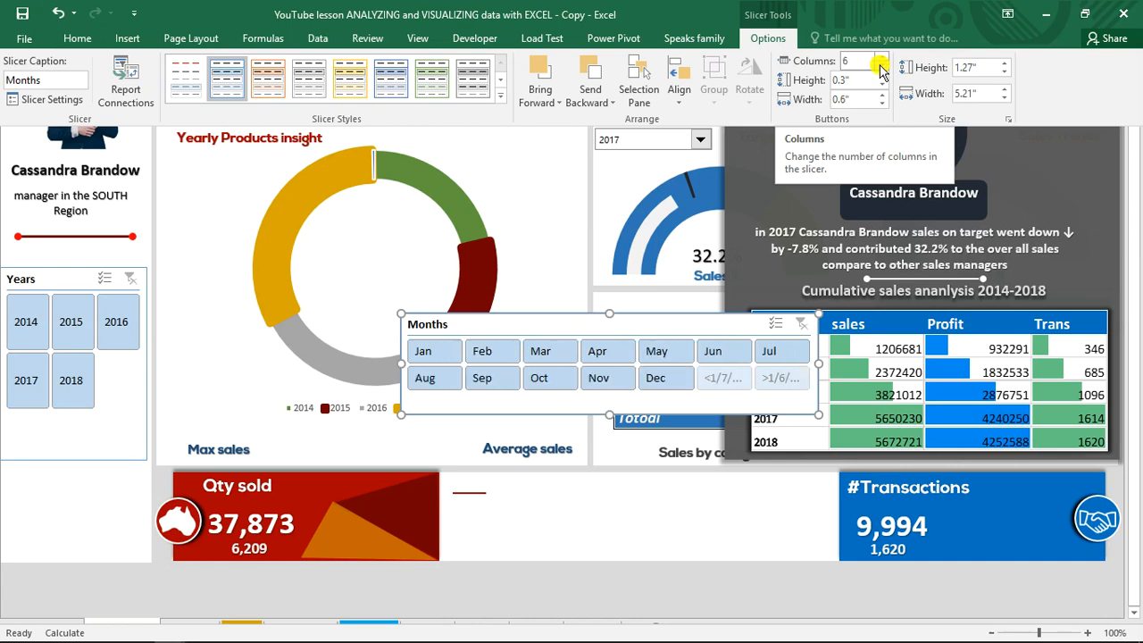
click(881, 71)
click(881, 71)
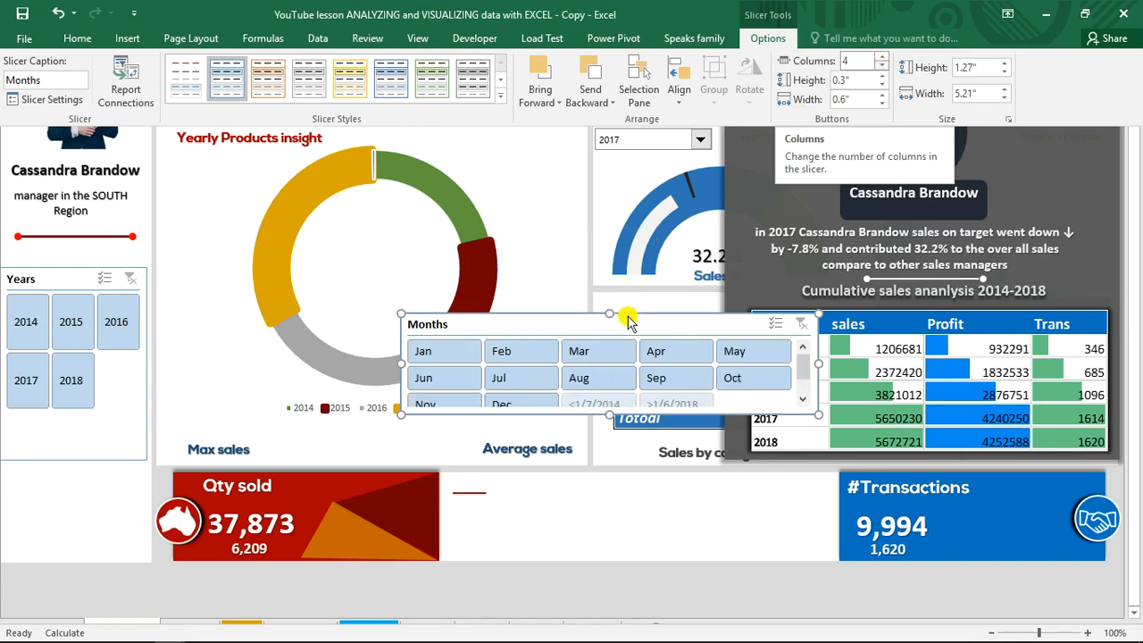
Set the Months slicer to hide items with no data
click(628, 321)
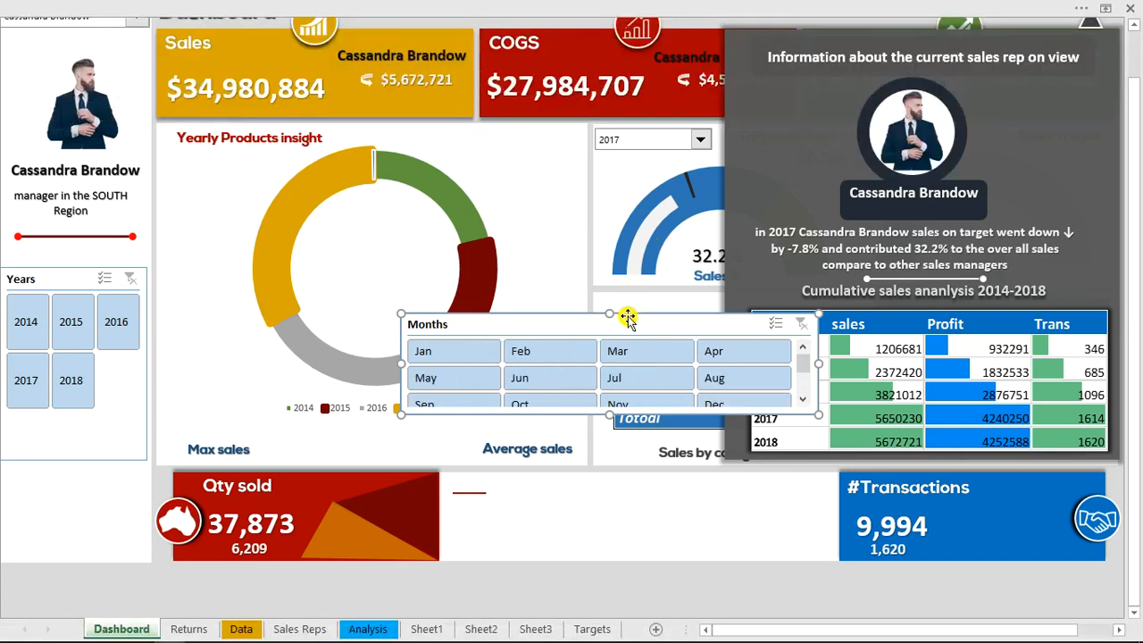
right_click(627, 320)
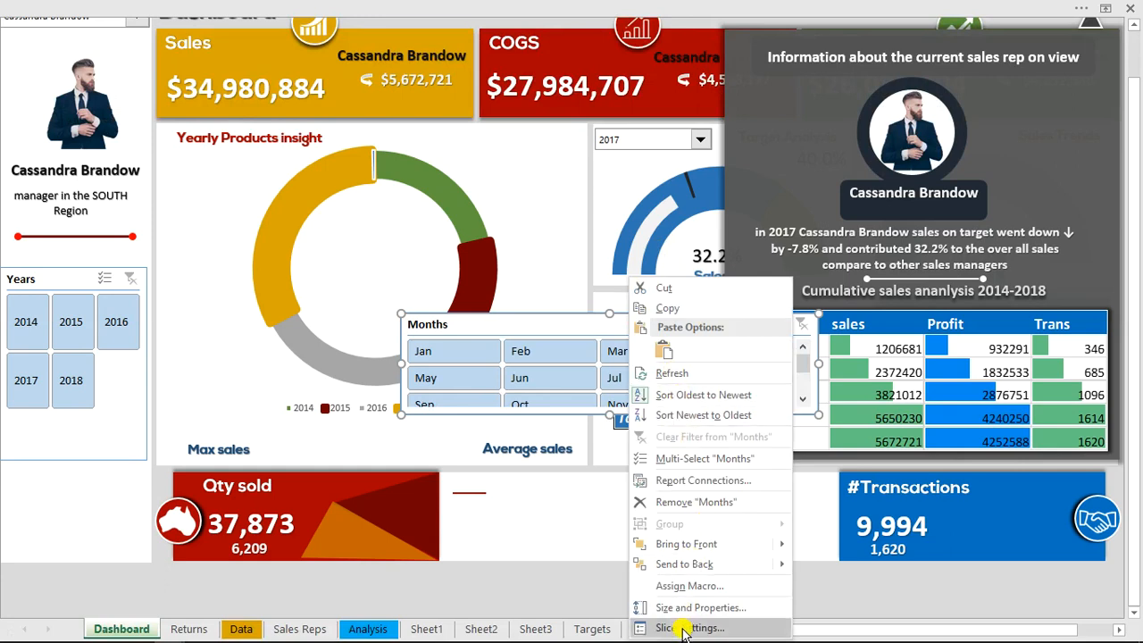
click(683, 628)
click(682, 551)
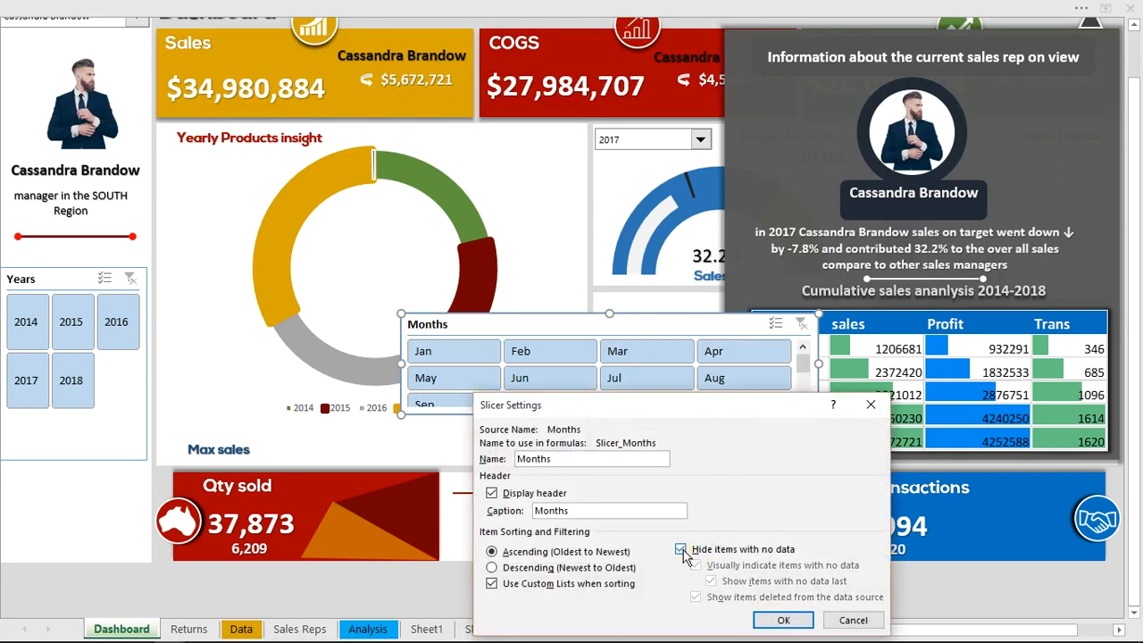
click(773, 622)
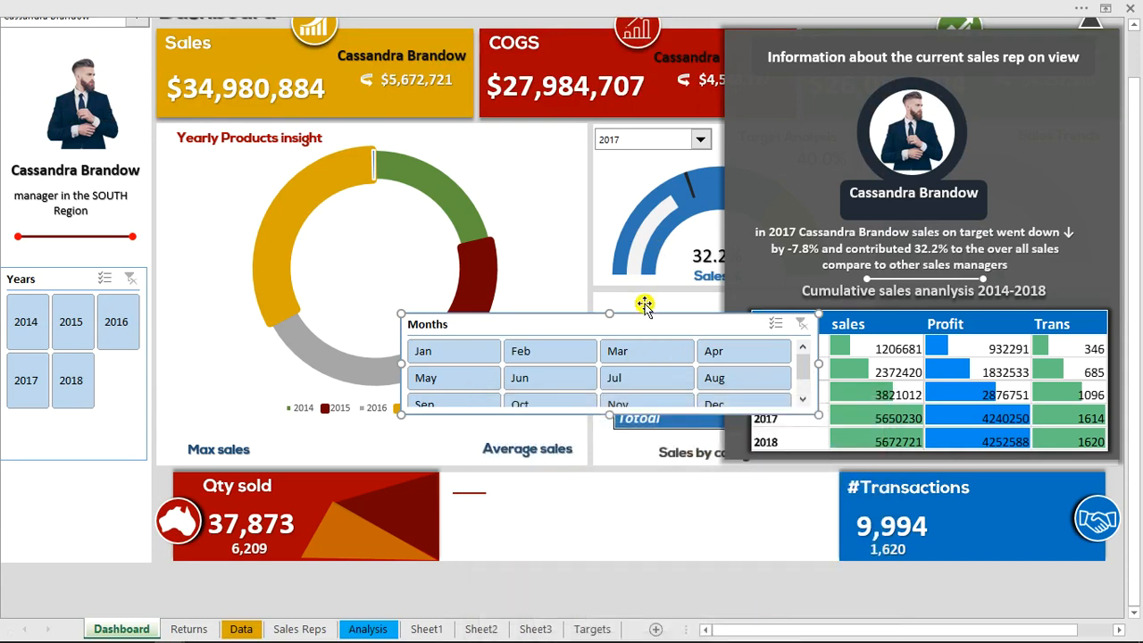
Move the Months slicer between the Qty sold and #Transactions cards and resize it to about 4.9" wide and 1.1" high
drag(637, 322, 680, 482)
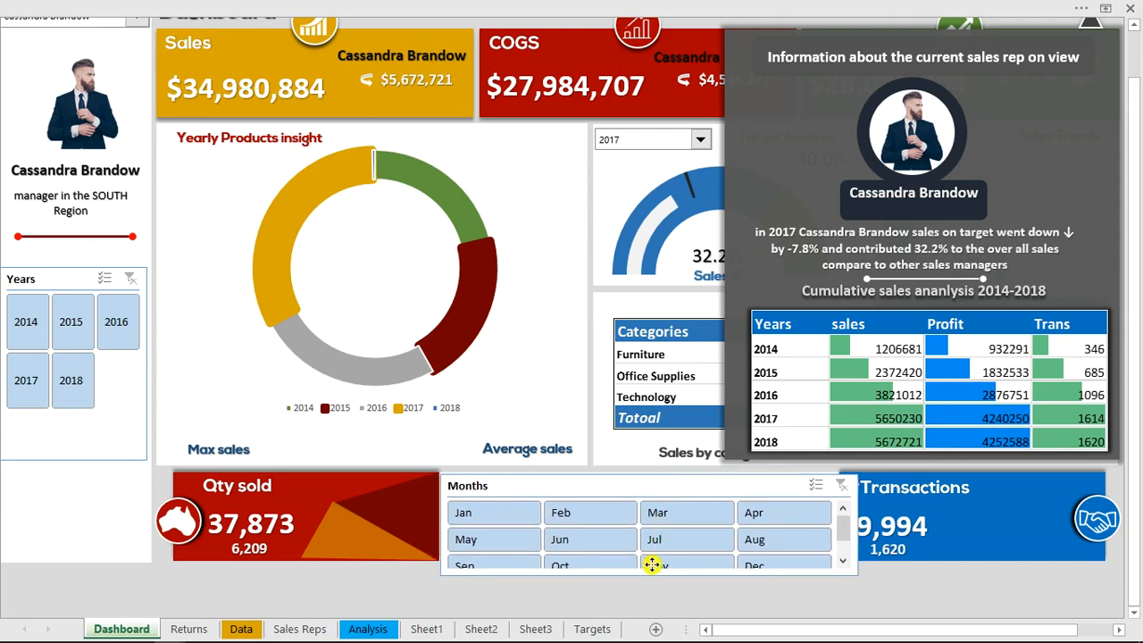
drag(650, 570, 650, 563)
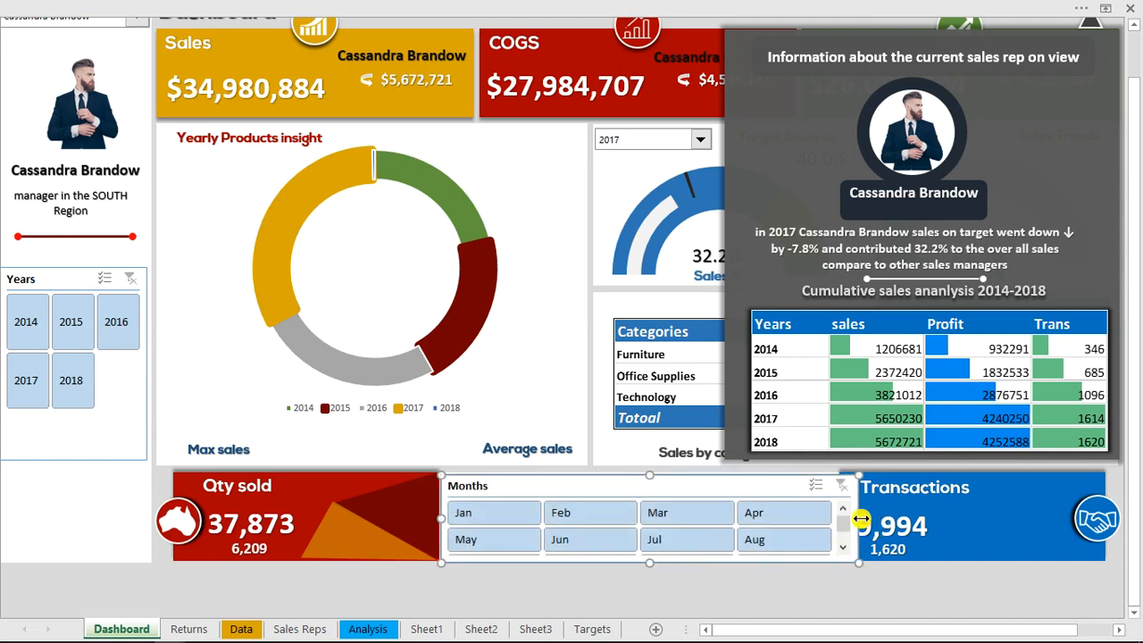
drag(847, 515, 834, 517)
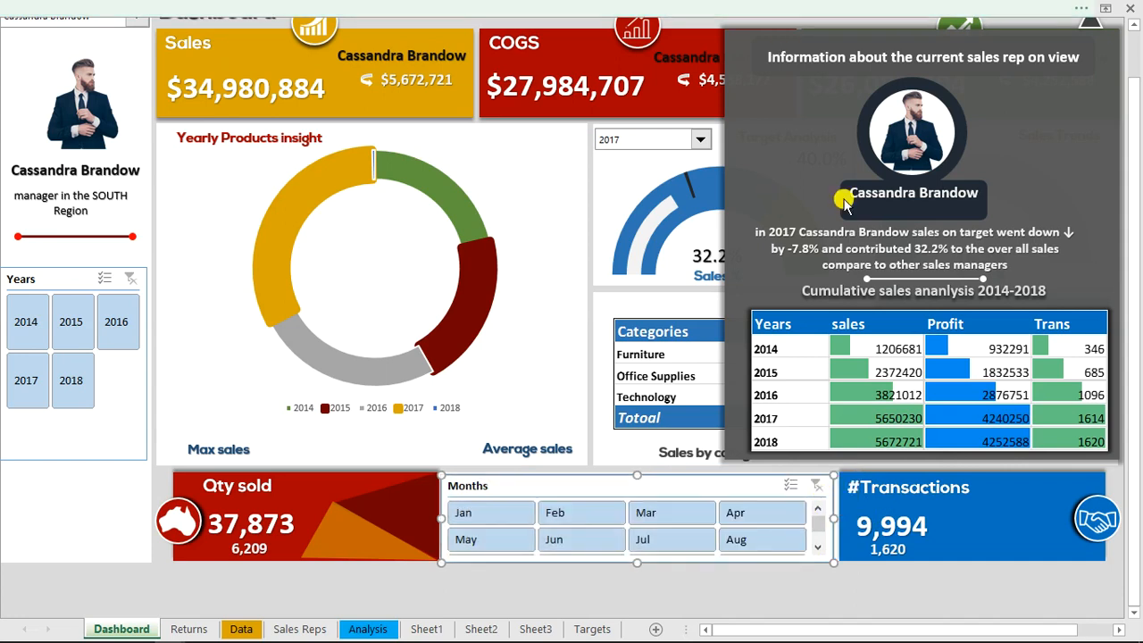
Arrange the Months slicer's buttons in 6 columns with a button height of 0.3"
click(773, 9)
click(882, 76)
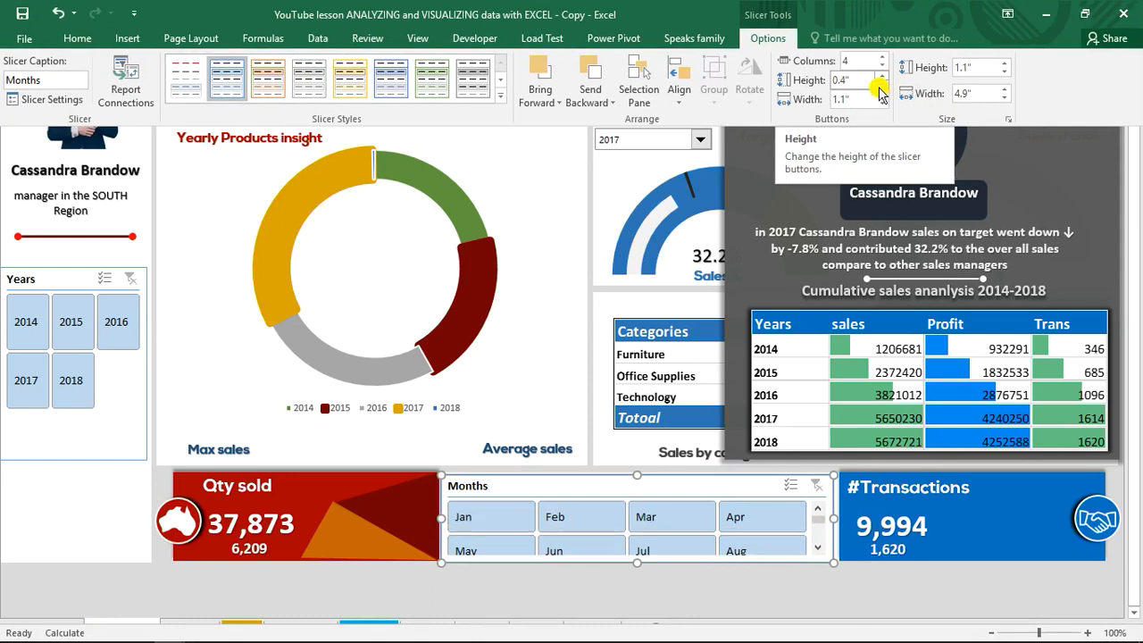
click(882, 85)
click(881, 85)
click(882, 84)
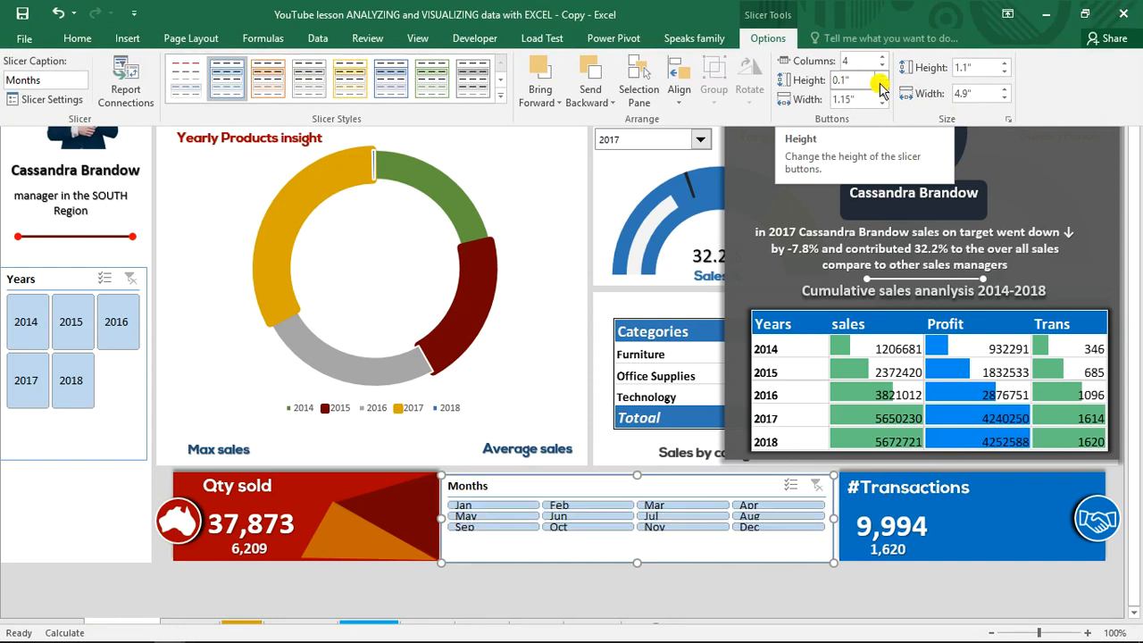
click(882, 79)
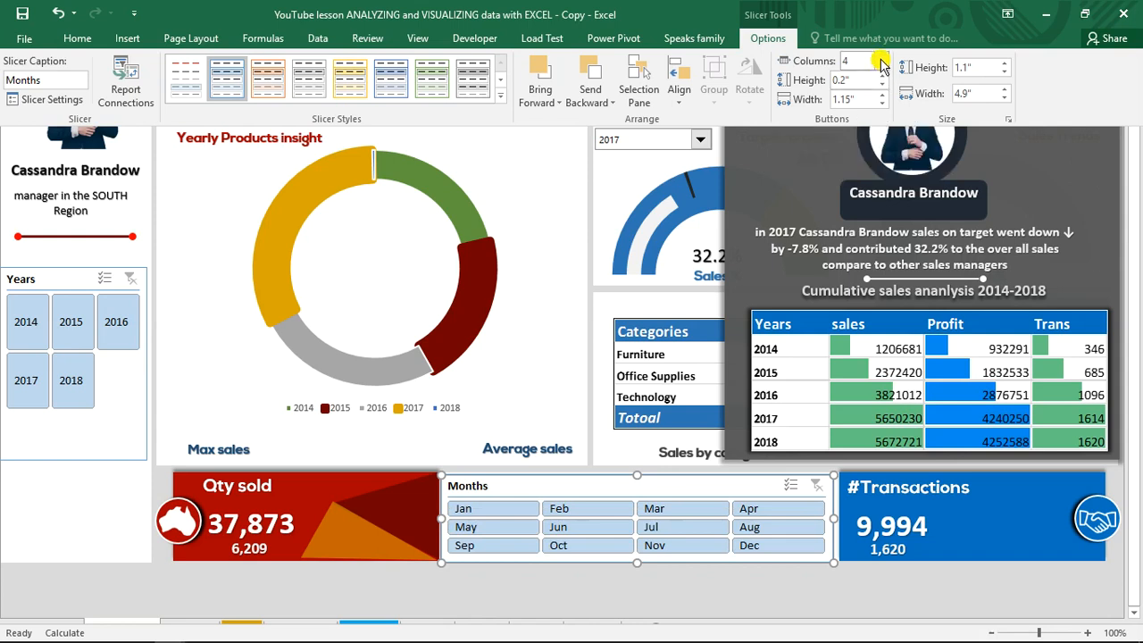
click(881, 58)
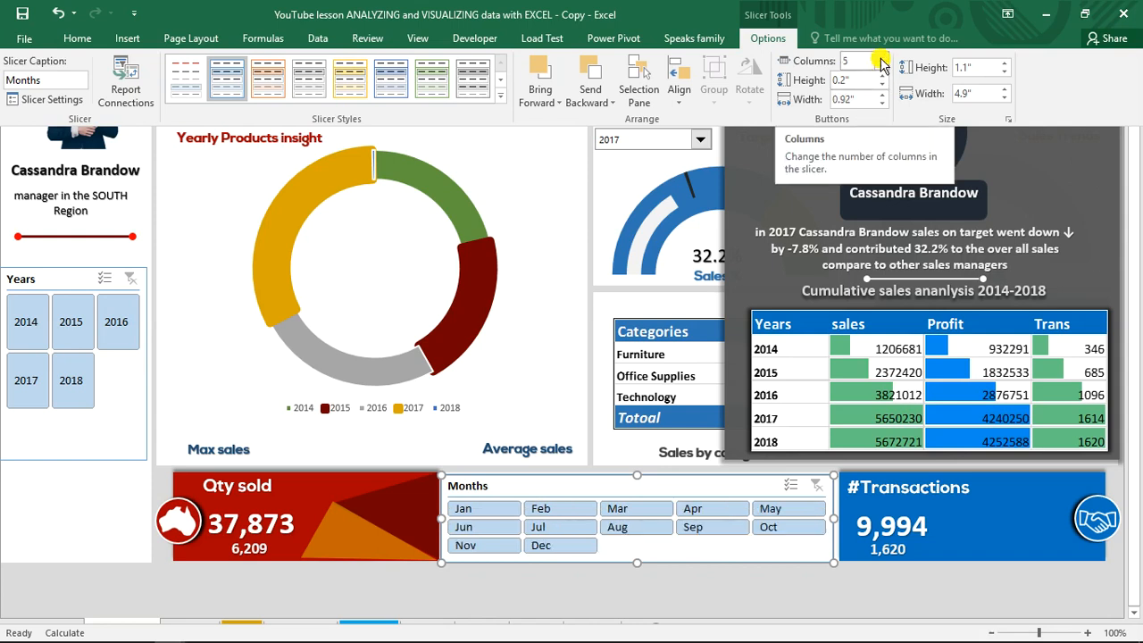
click(882, 76)
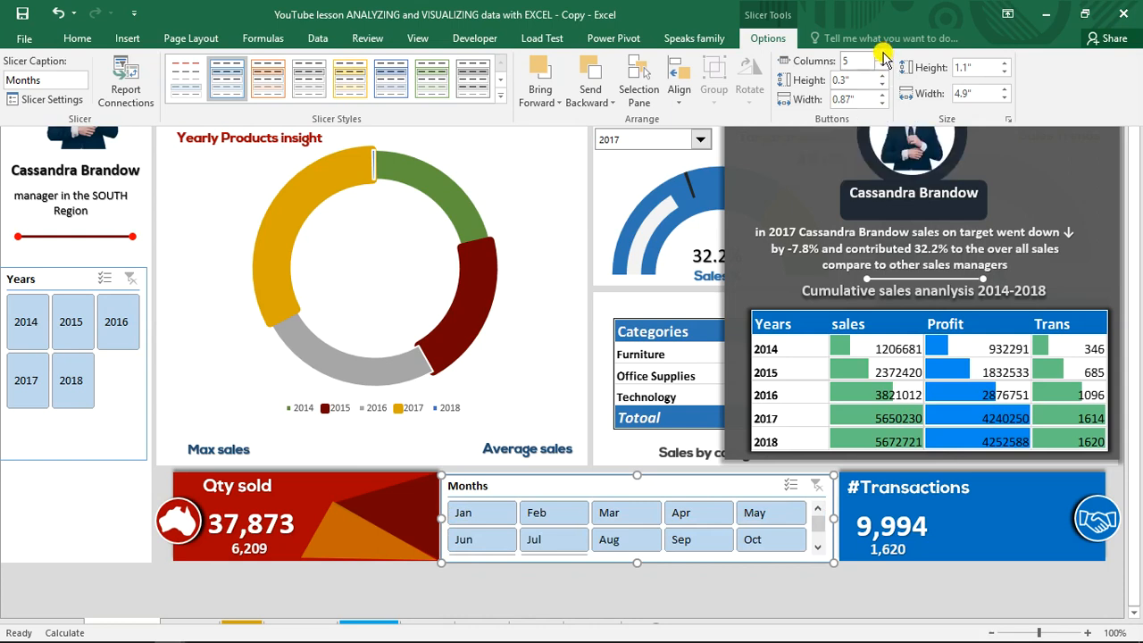
click(883, 56)
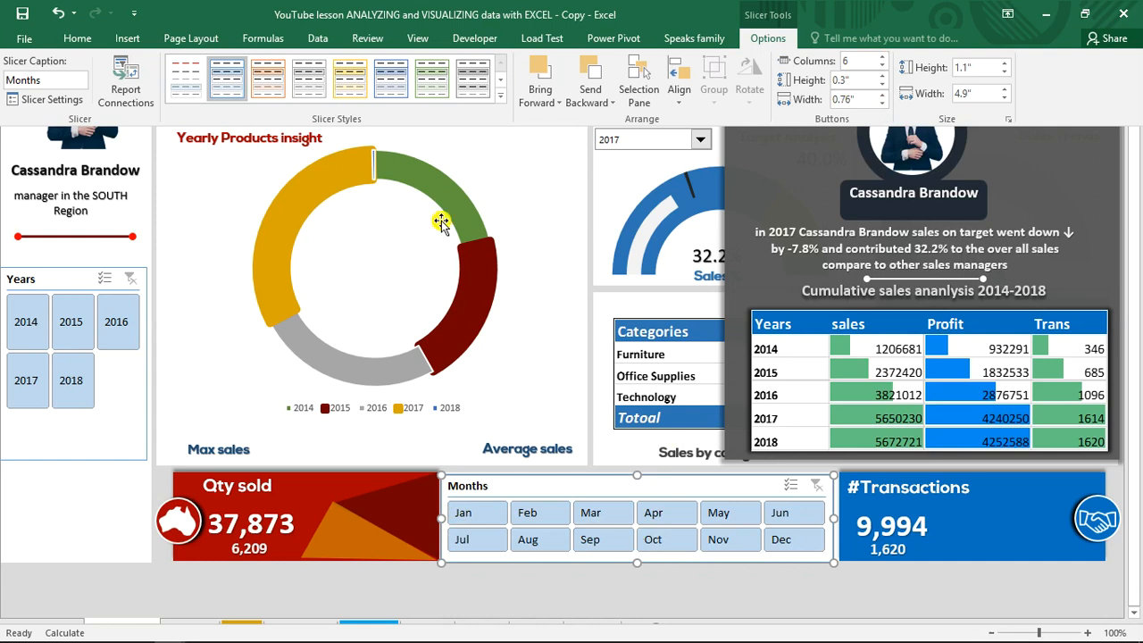
Apply the borderless custom slicer style with the red header to both the Months and Years slicers
click(168, 73)
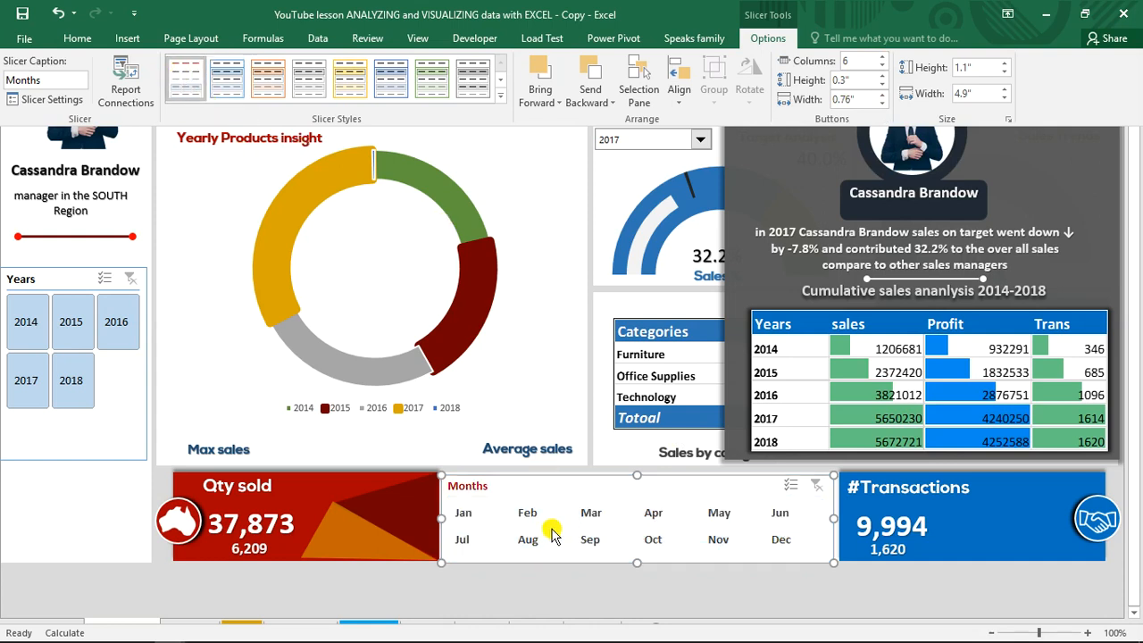
key(ctrl+shift+F1)
click(116, 437)
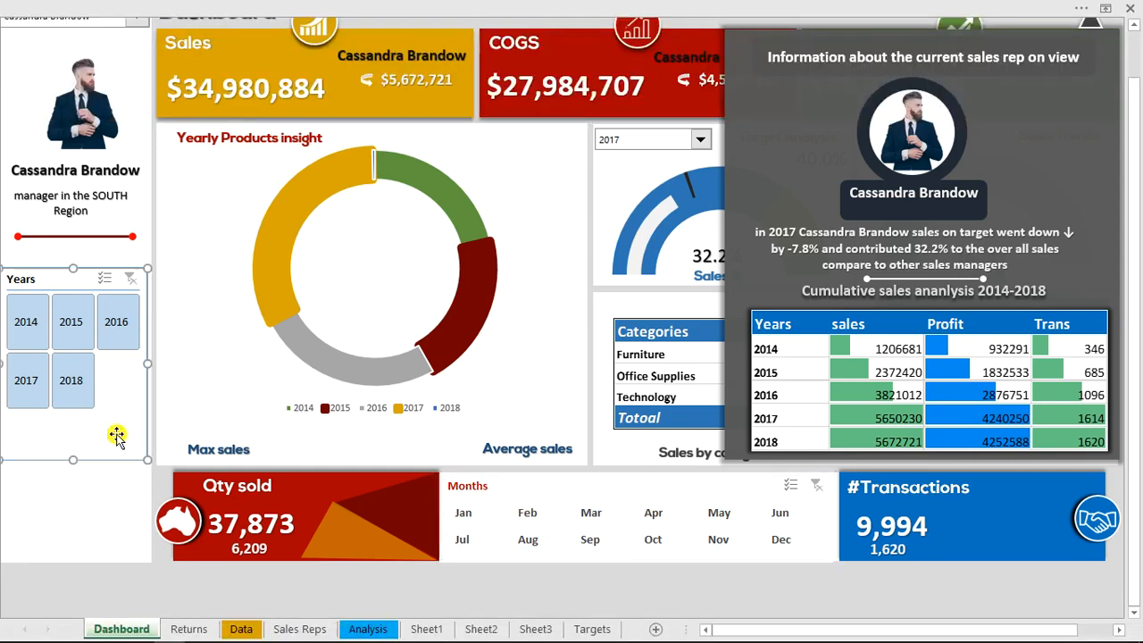
click(616, 9)
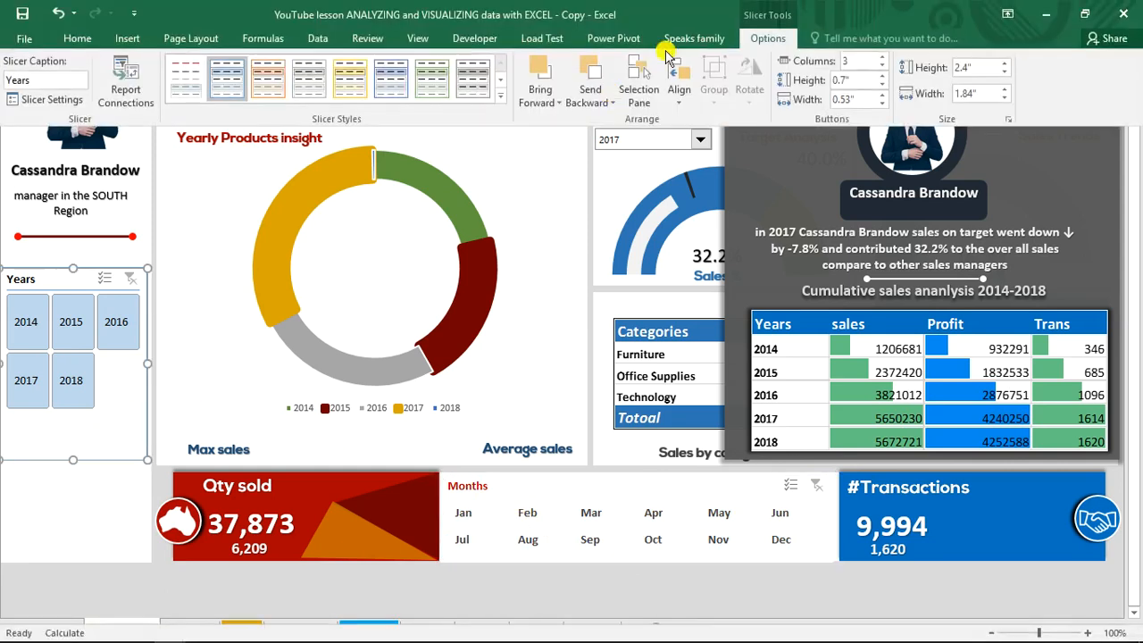
click(187, 83)
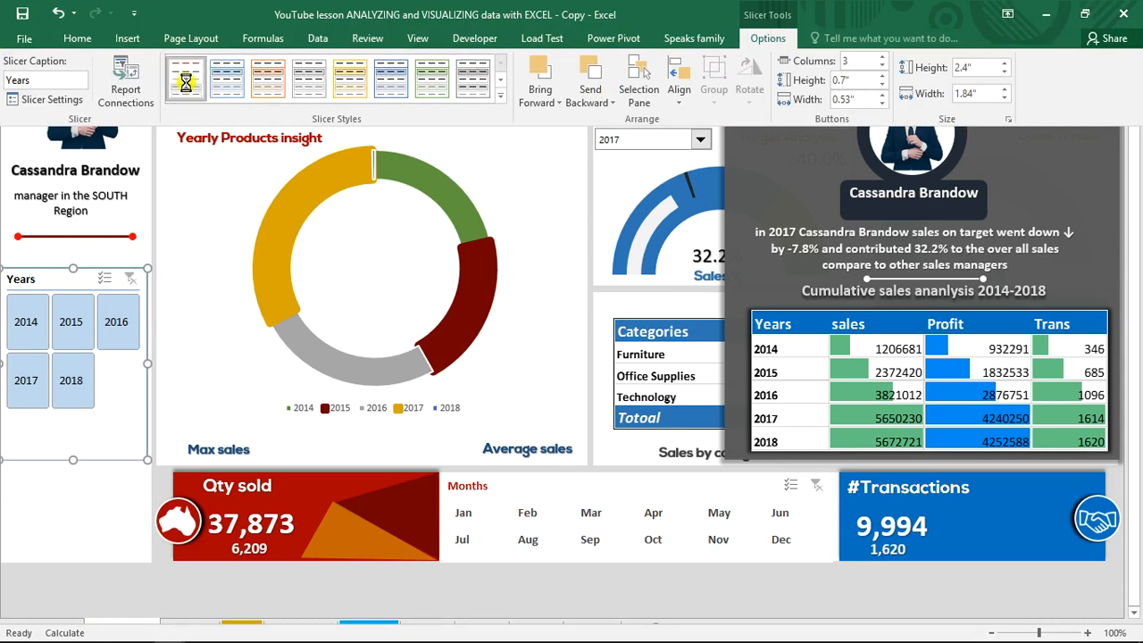
click(515, 590)
Filter the dashboard to the year 2016 and the month Mar with the slicers, and hide the sales rep information panel
drag(1135, 294, 1137, 149)
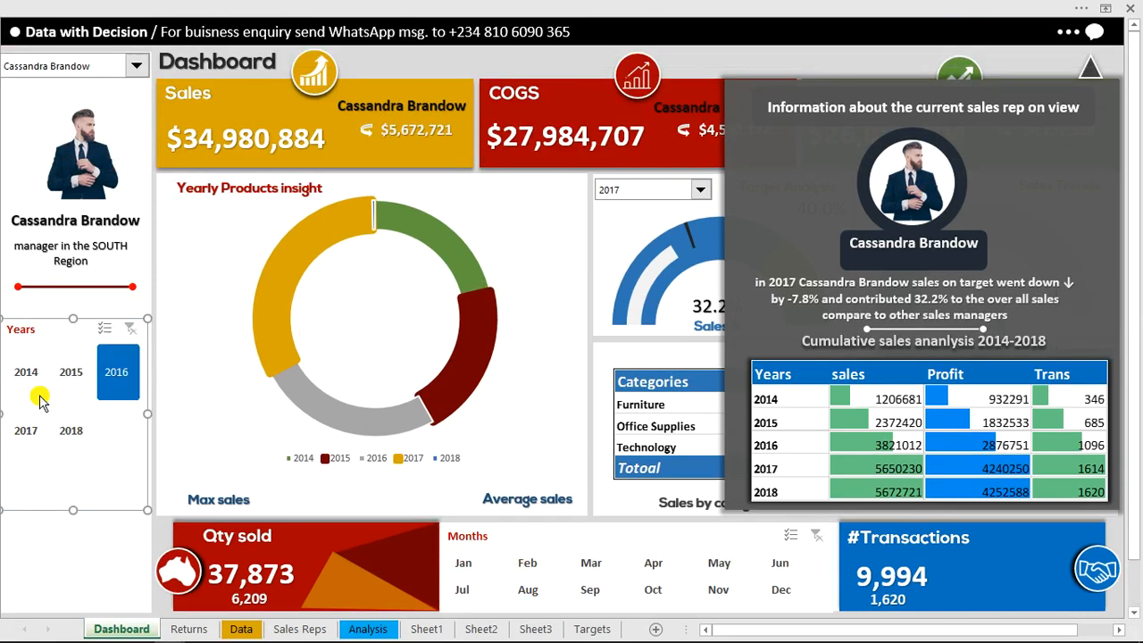
click(123, 373)
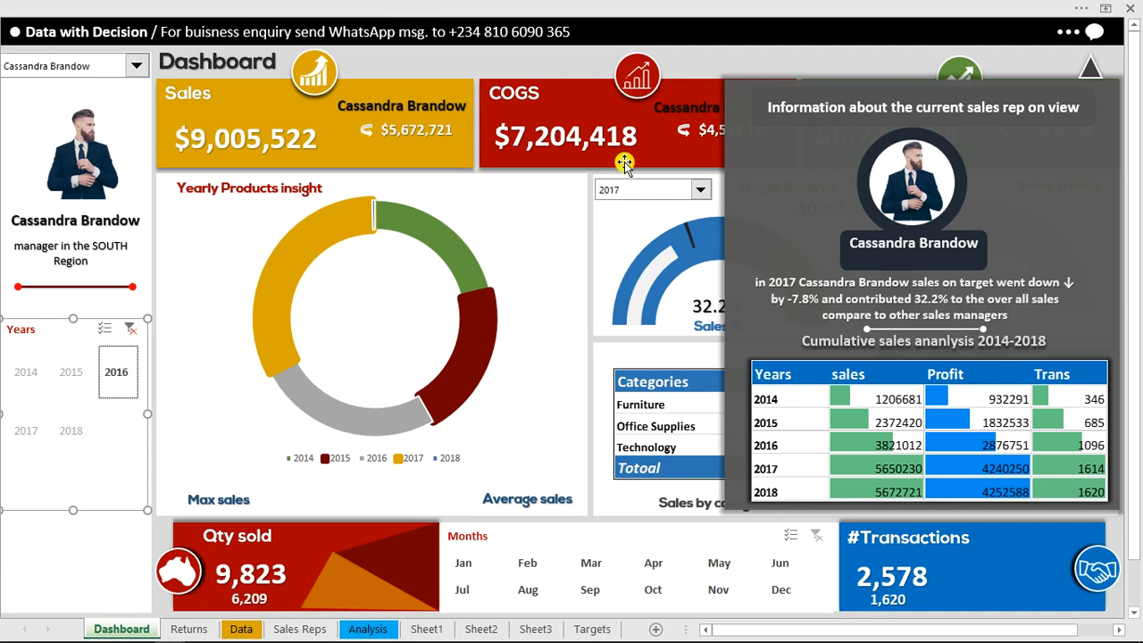
click(595, 564)
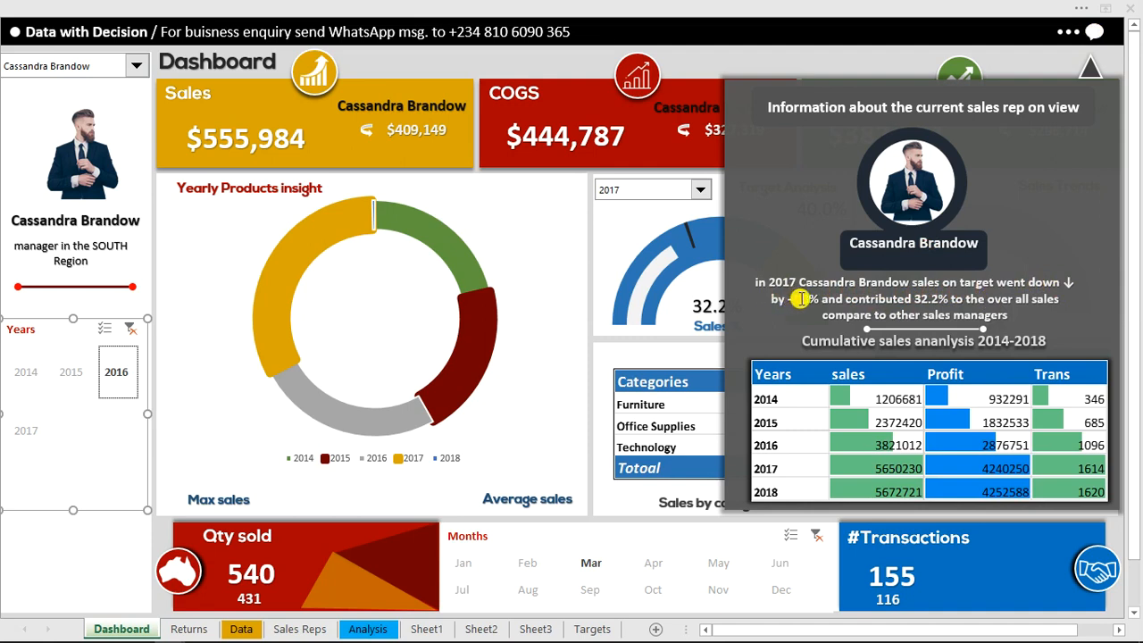
click(815, 60)
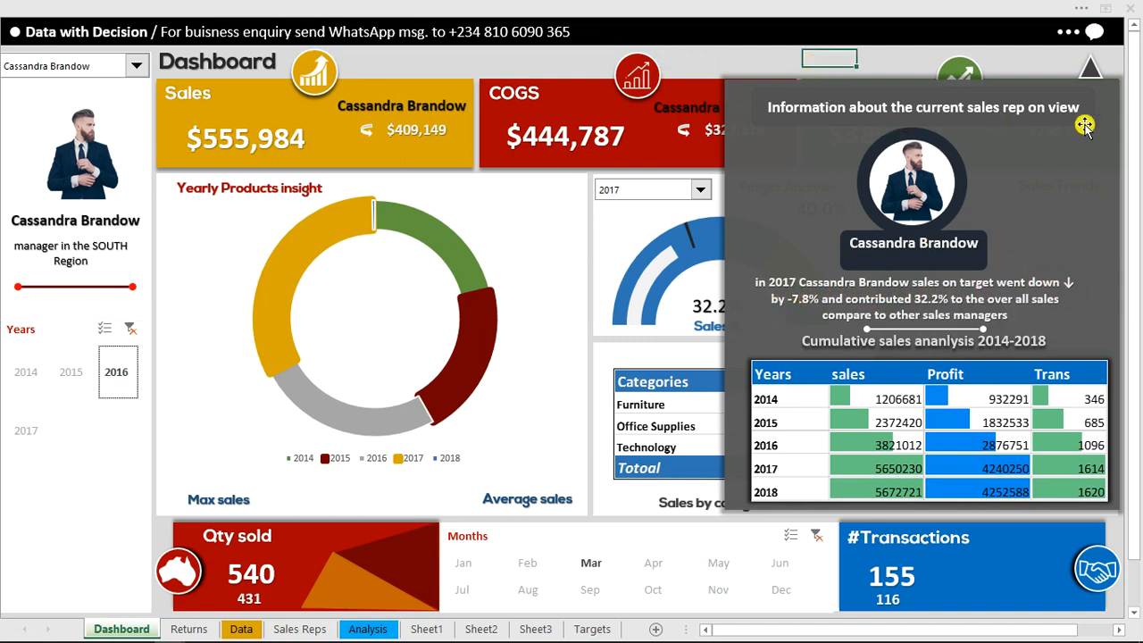
click(1092, 36)
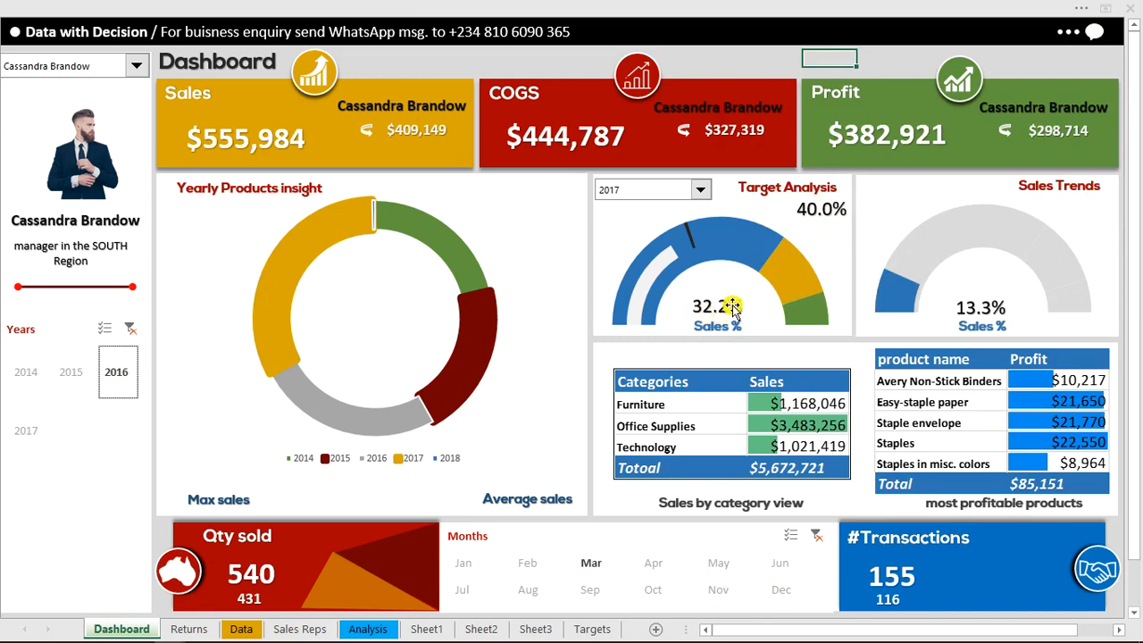
Switch the Target Analysis chart's year to 2014 and then to 2018
click(701, 191)
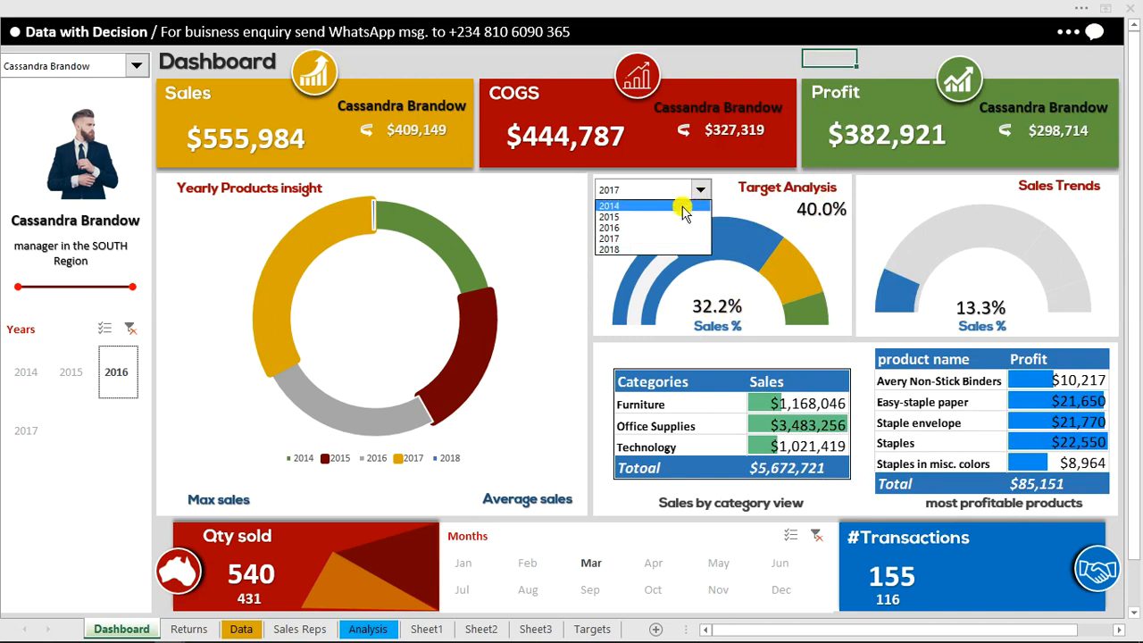
click(654, 208)
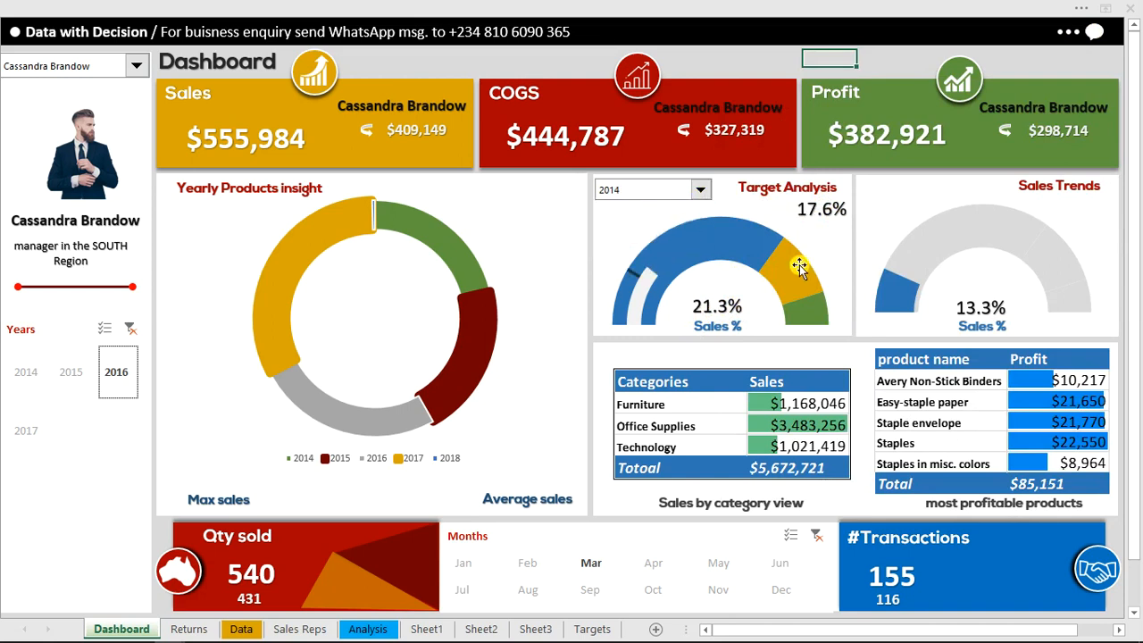
click(699, 189)
click(643, 250)
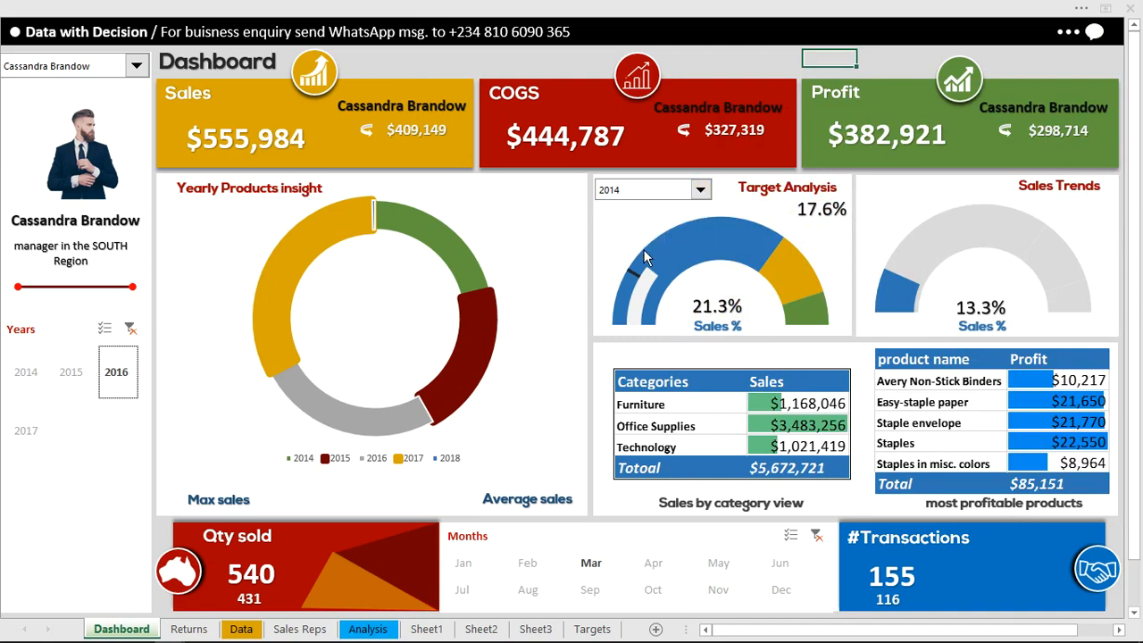